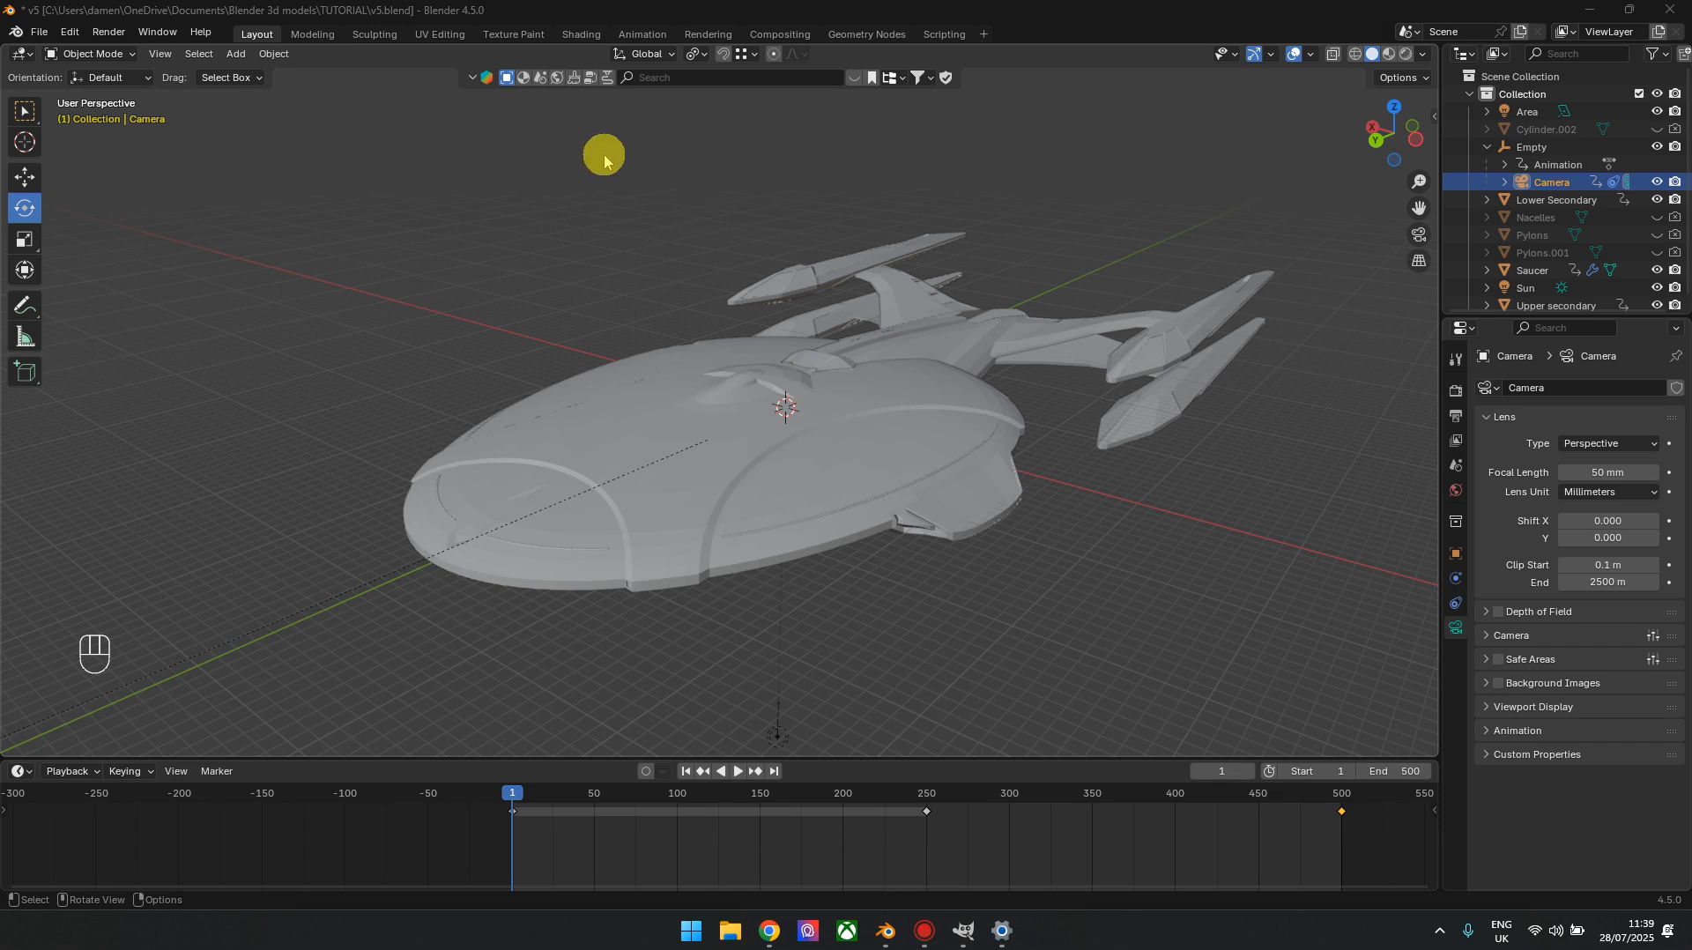
# Switch to GIMP to view its empty workspace, and return to the v5 starship project in Blender
pyautogui.click(966, 933)
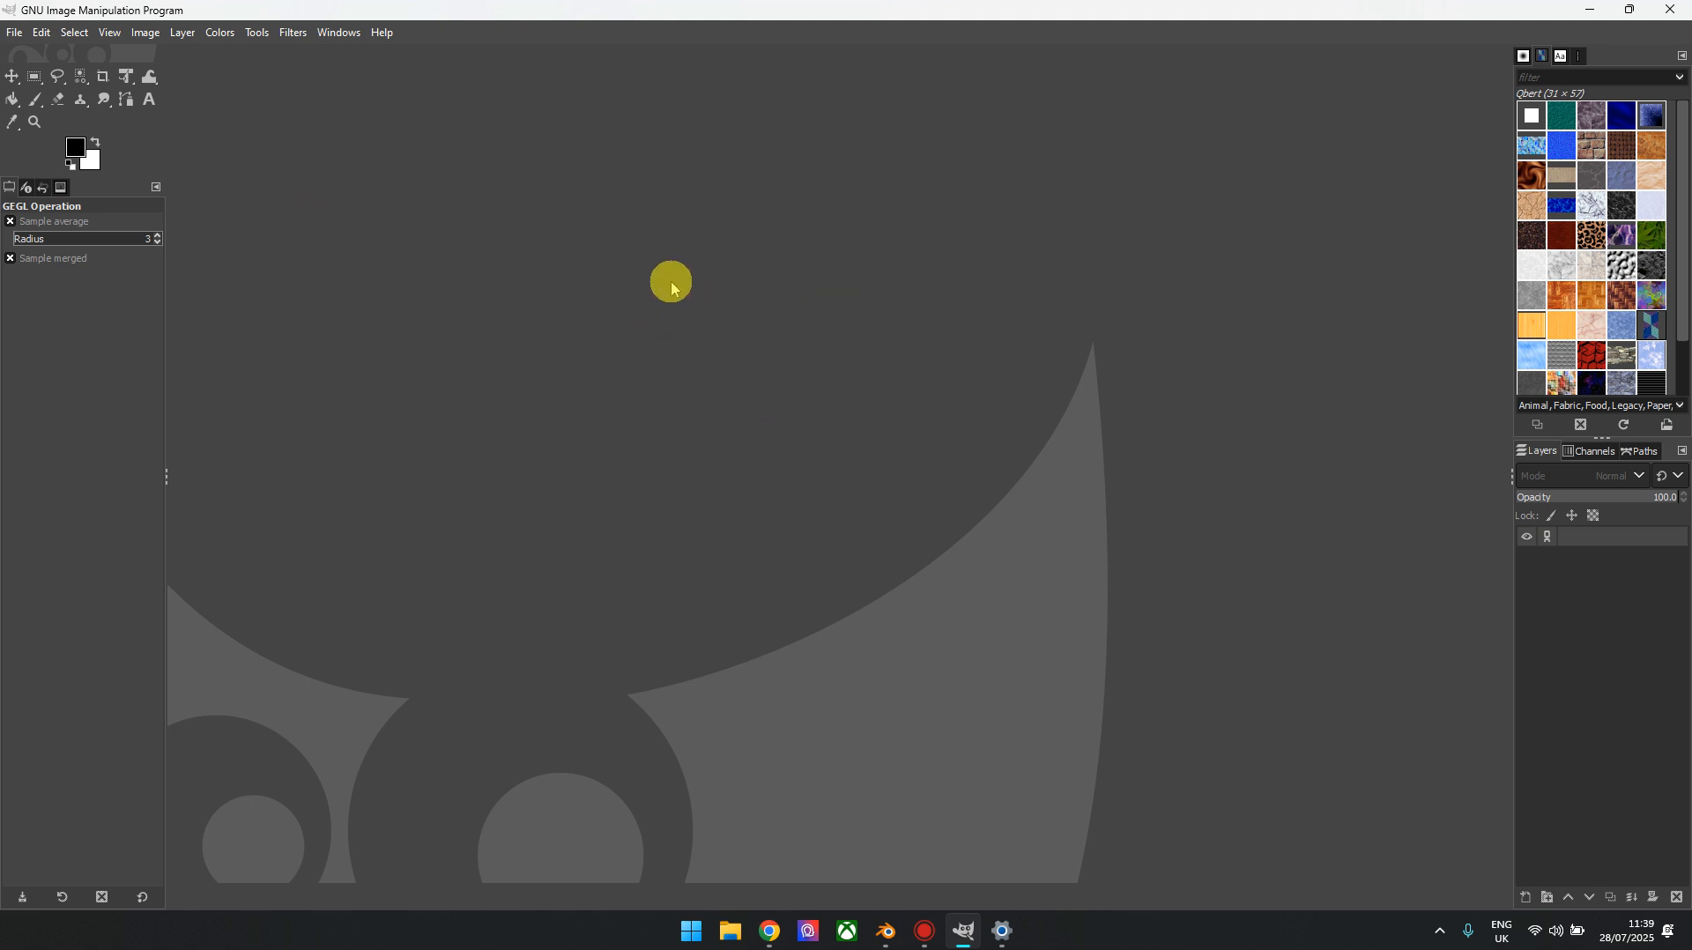
pyautogui.moveTo(892, 936)
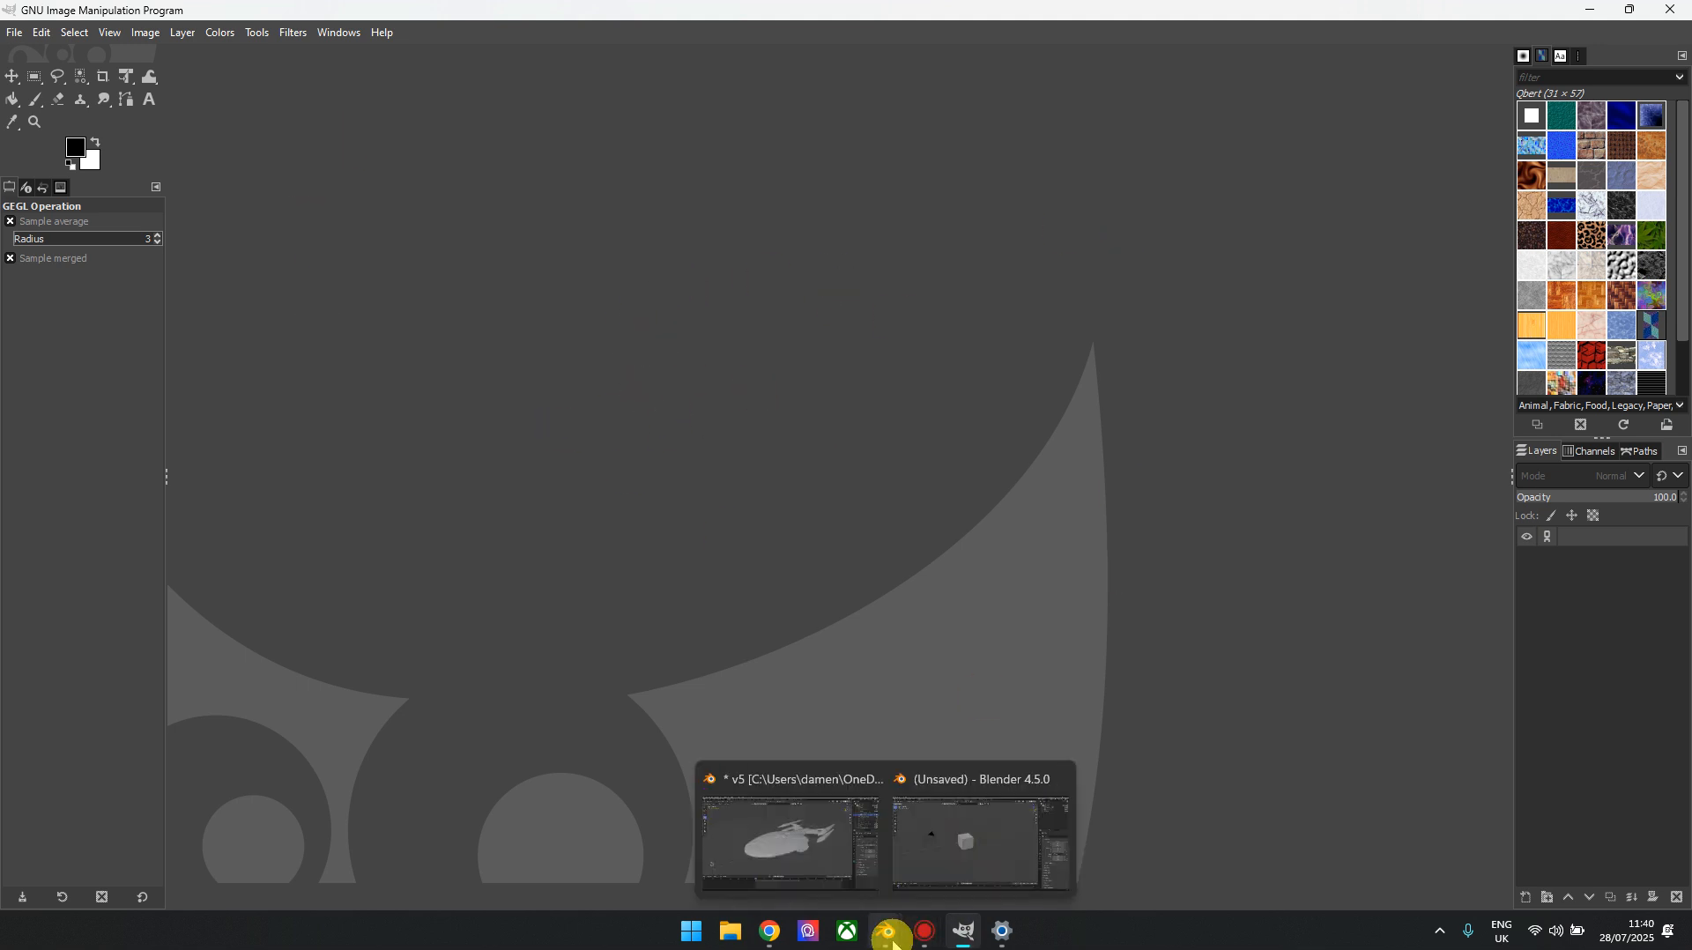
pyautogui.click(717, 833)
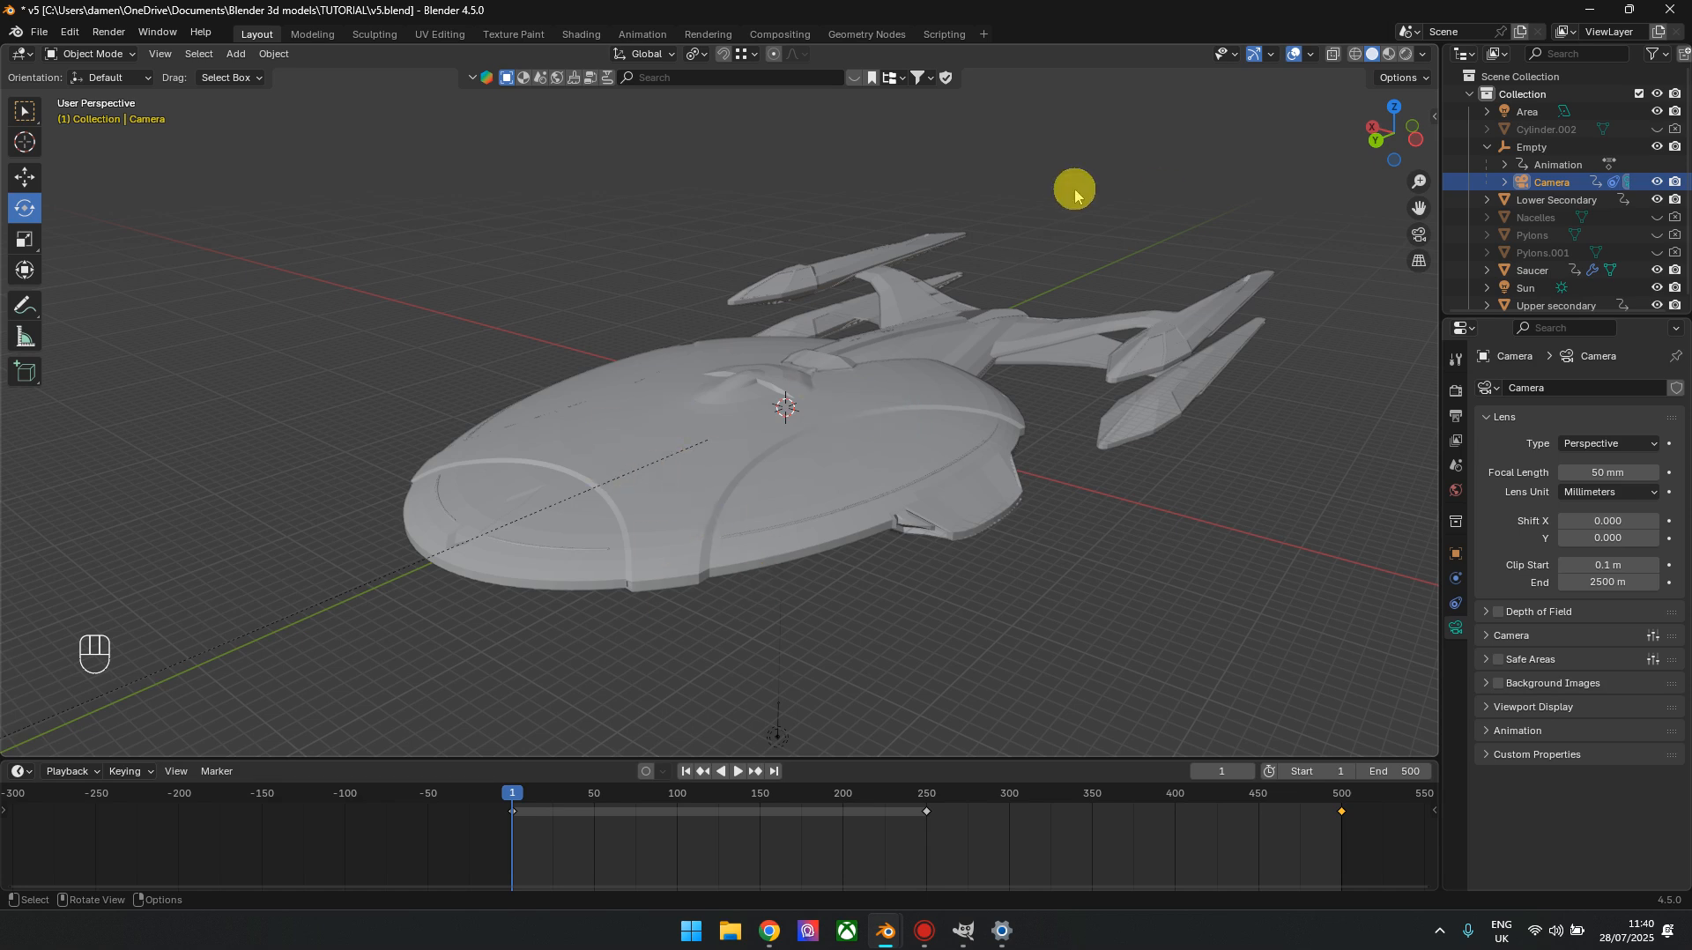
# Examine the finished starship model from several angles, moving the animation to frame 178
pyautogui.moveTo(1391, 156)
pyautogui.mouseDown()
pyautogui.moveTo(1368, 92)
pyautogui.moveTo(1397, 141)
pyautogui.mouseUp()
pyautogui.moveTo(511, 796); pyautogui.dragTo(805, 796)
pyautogui.moveTo(1393, 129); pyautogui.dragTo(1356, 158)
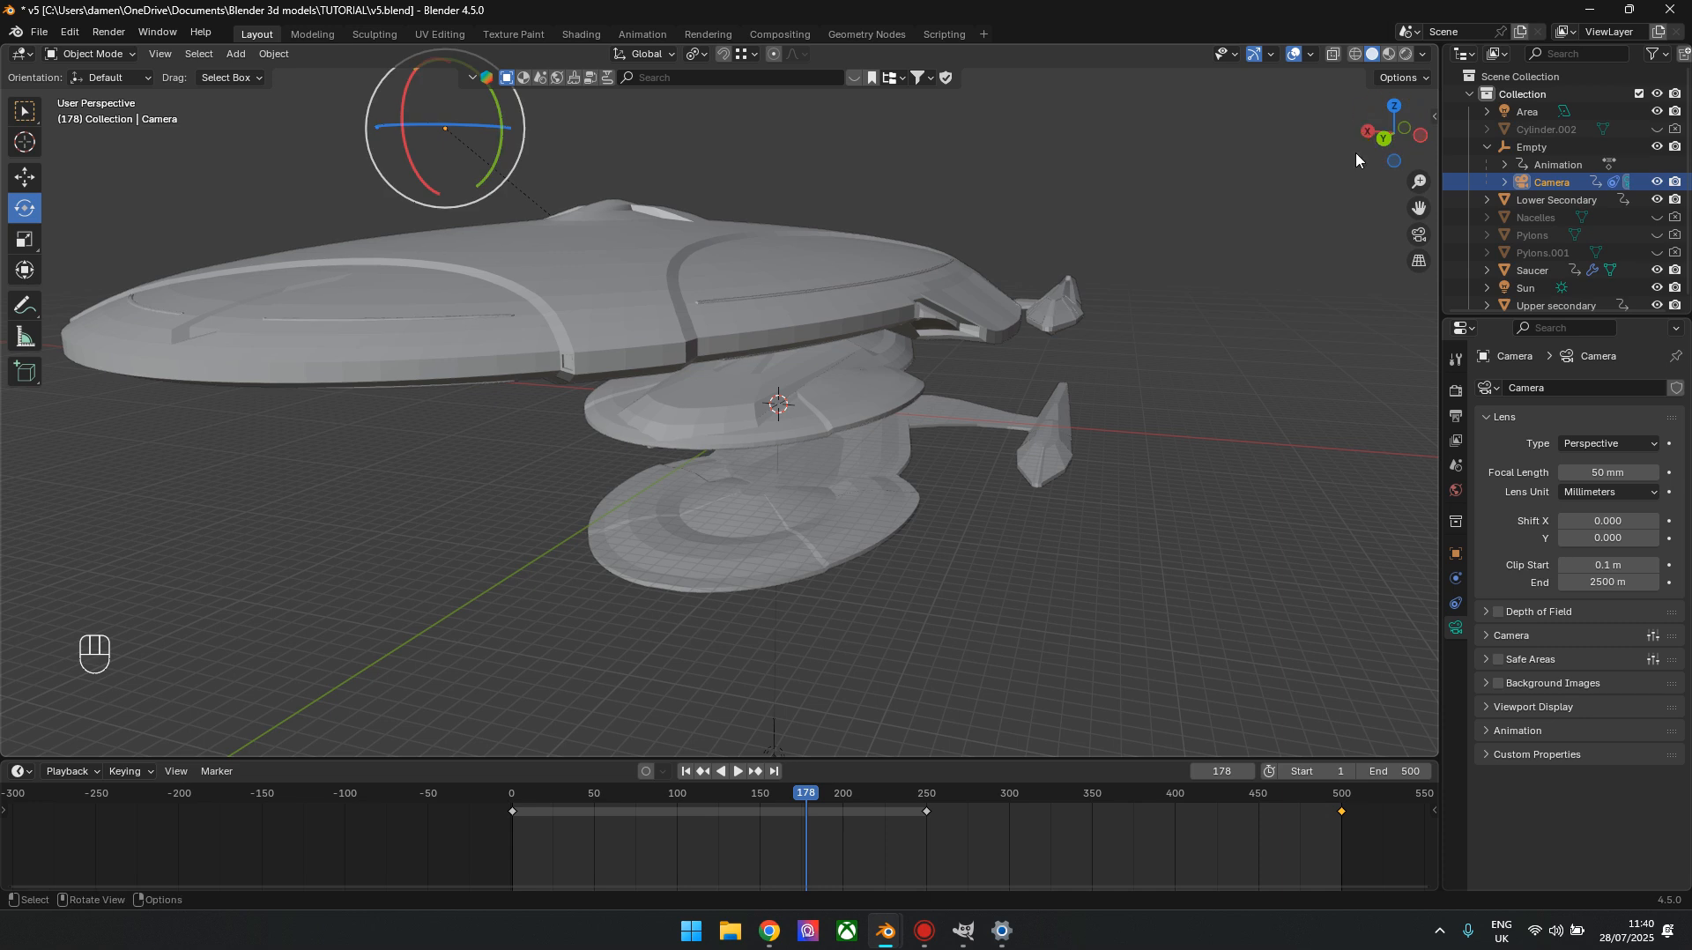
pyautogui.moveTo(1403, 141); pyautogui.dragTo(735, 88)
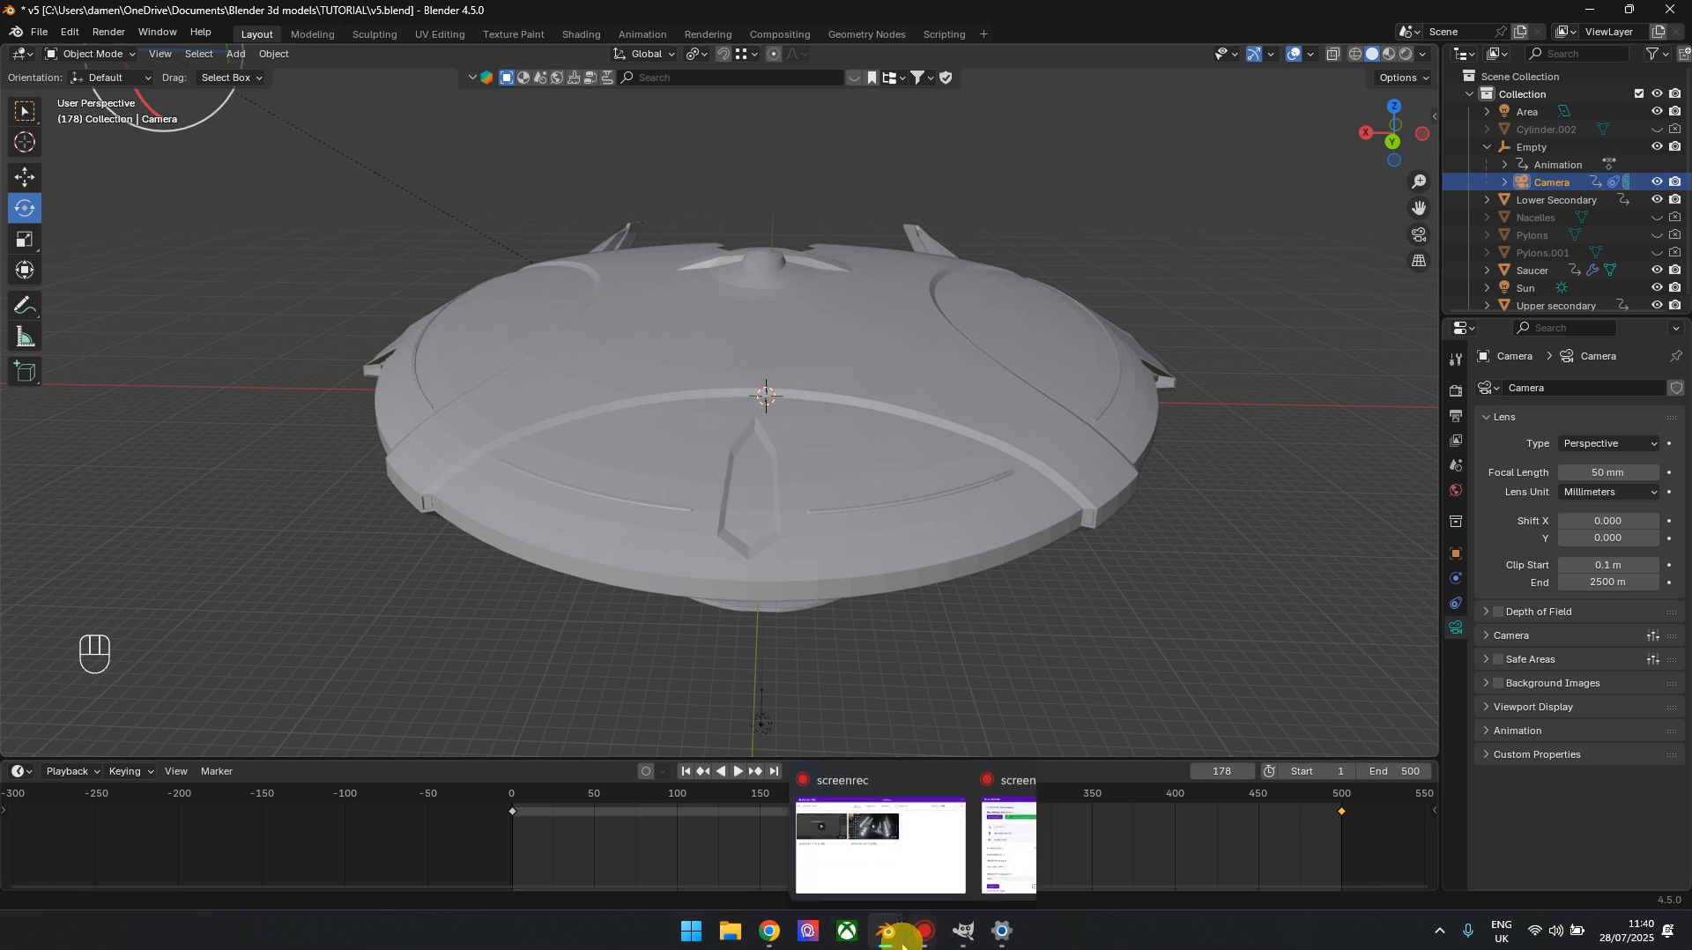
# Switch to the unsaved Blender scene, delete the default camera, cube and light, and view the scene from the top
pyautogui.moveTo(885, 930)
pyautogui.click(904, 885)
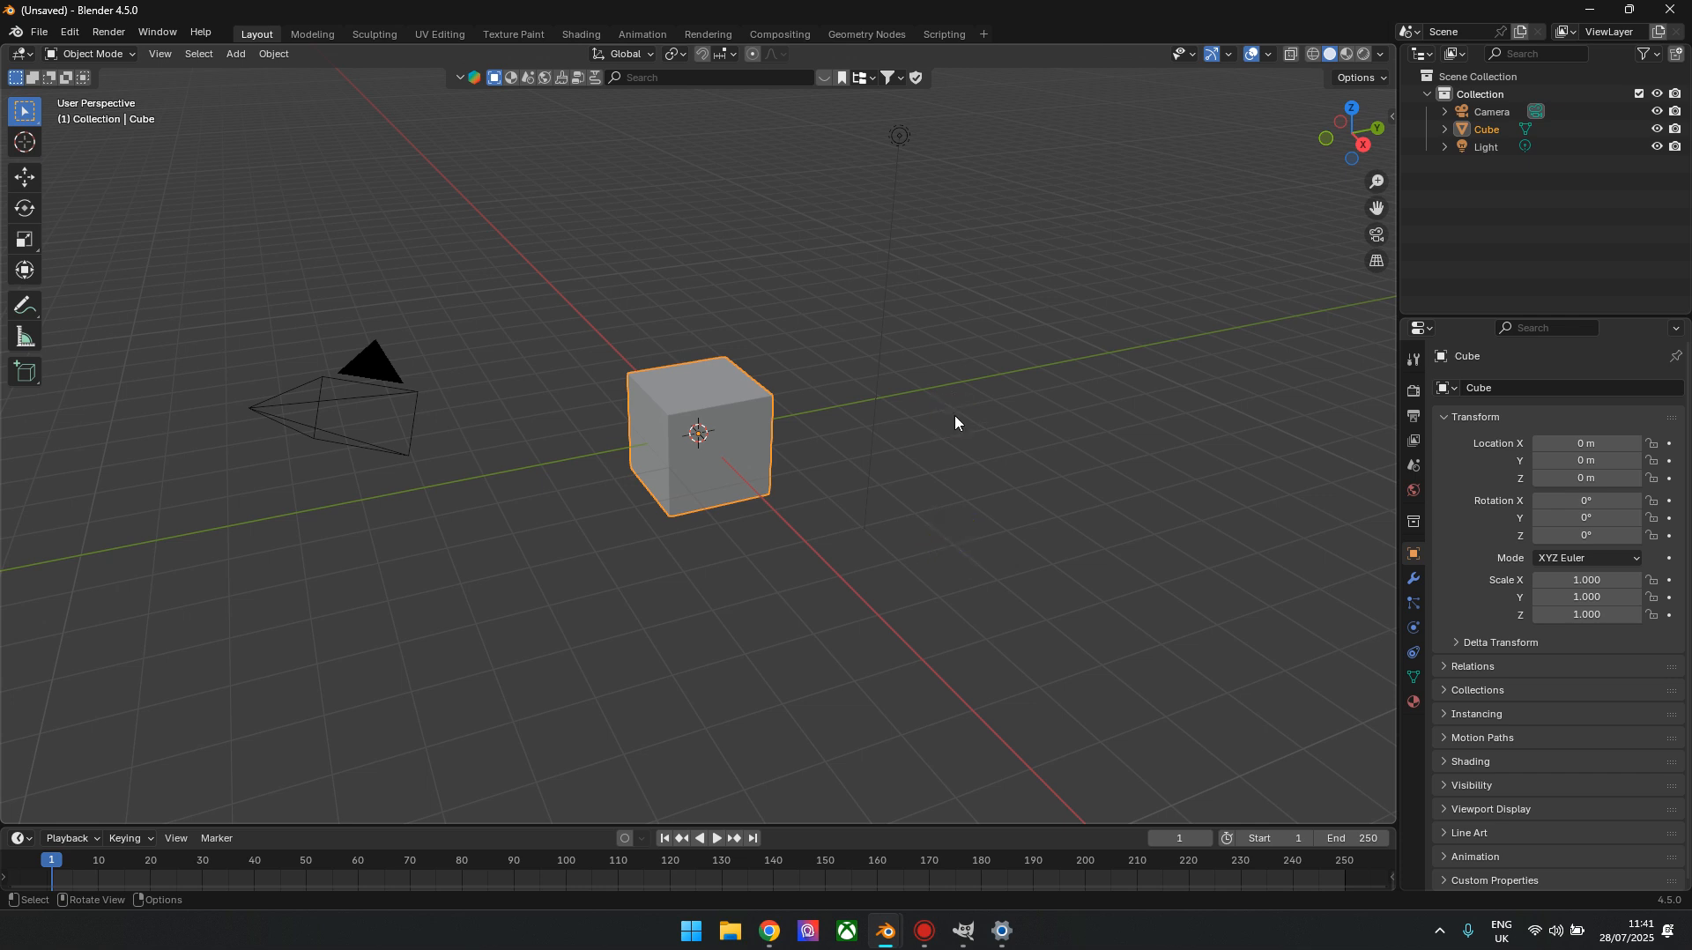
pyautogui.press('a')
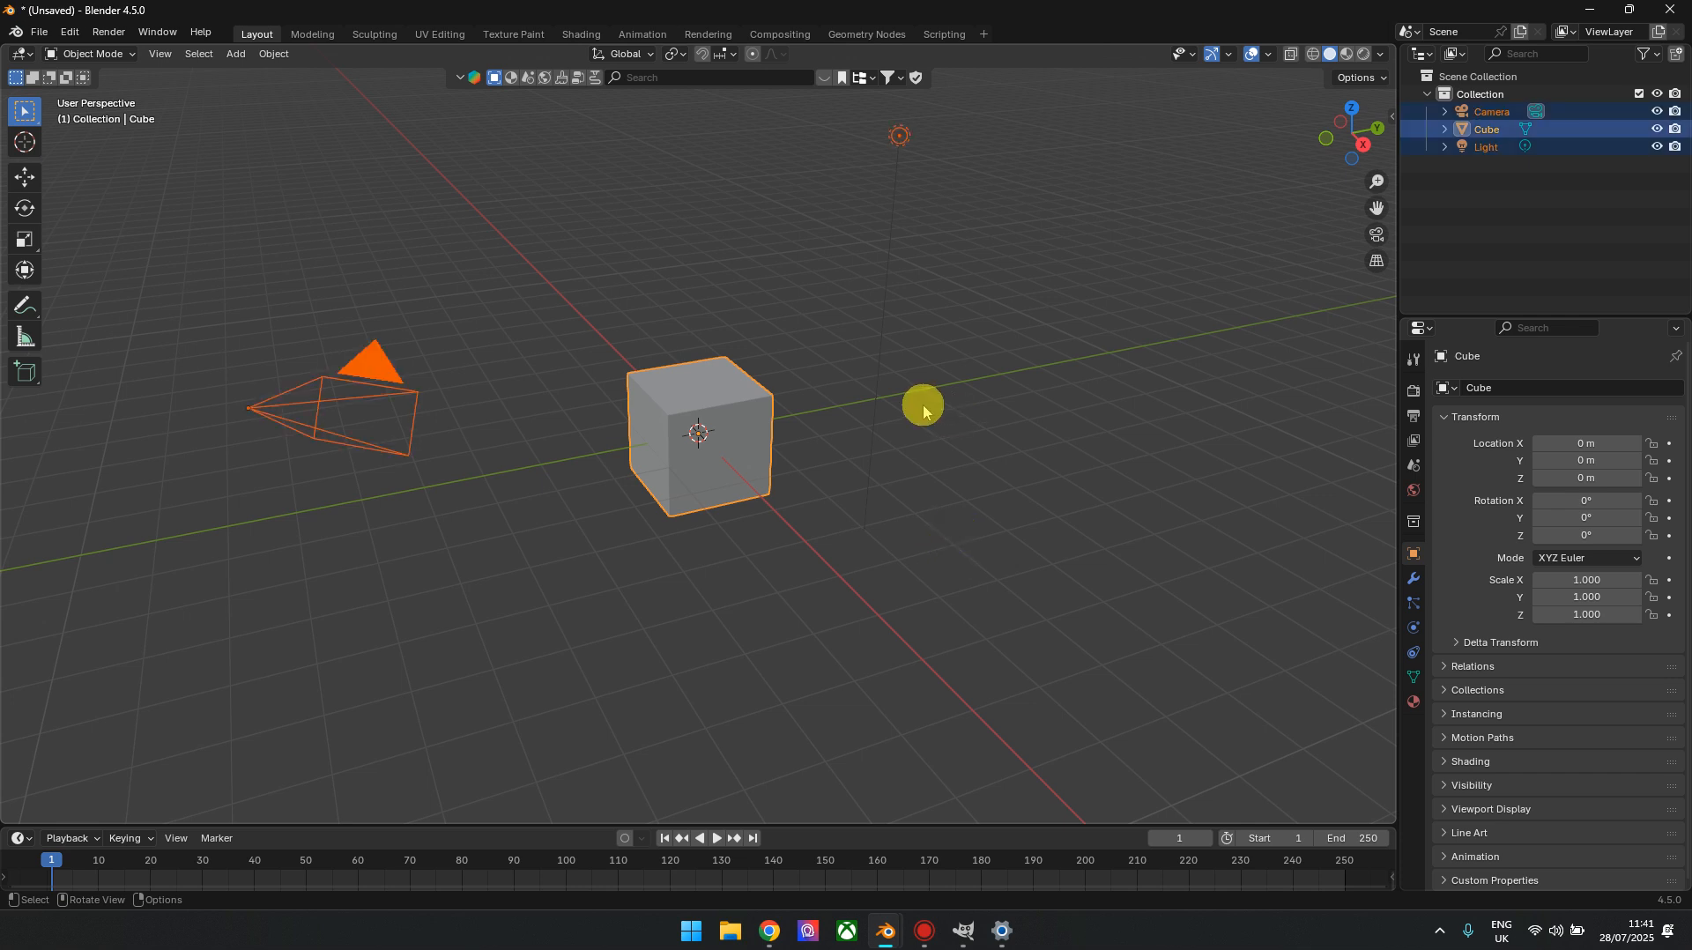
pyautogui.press('x')
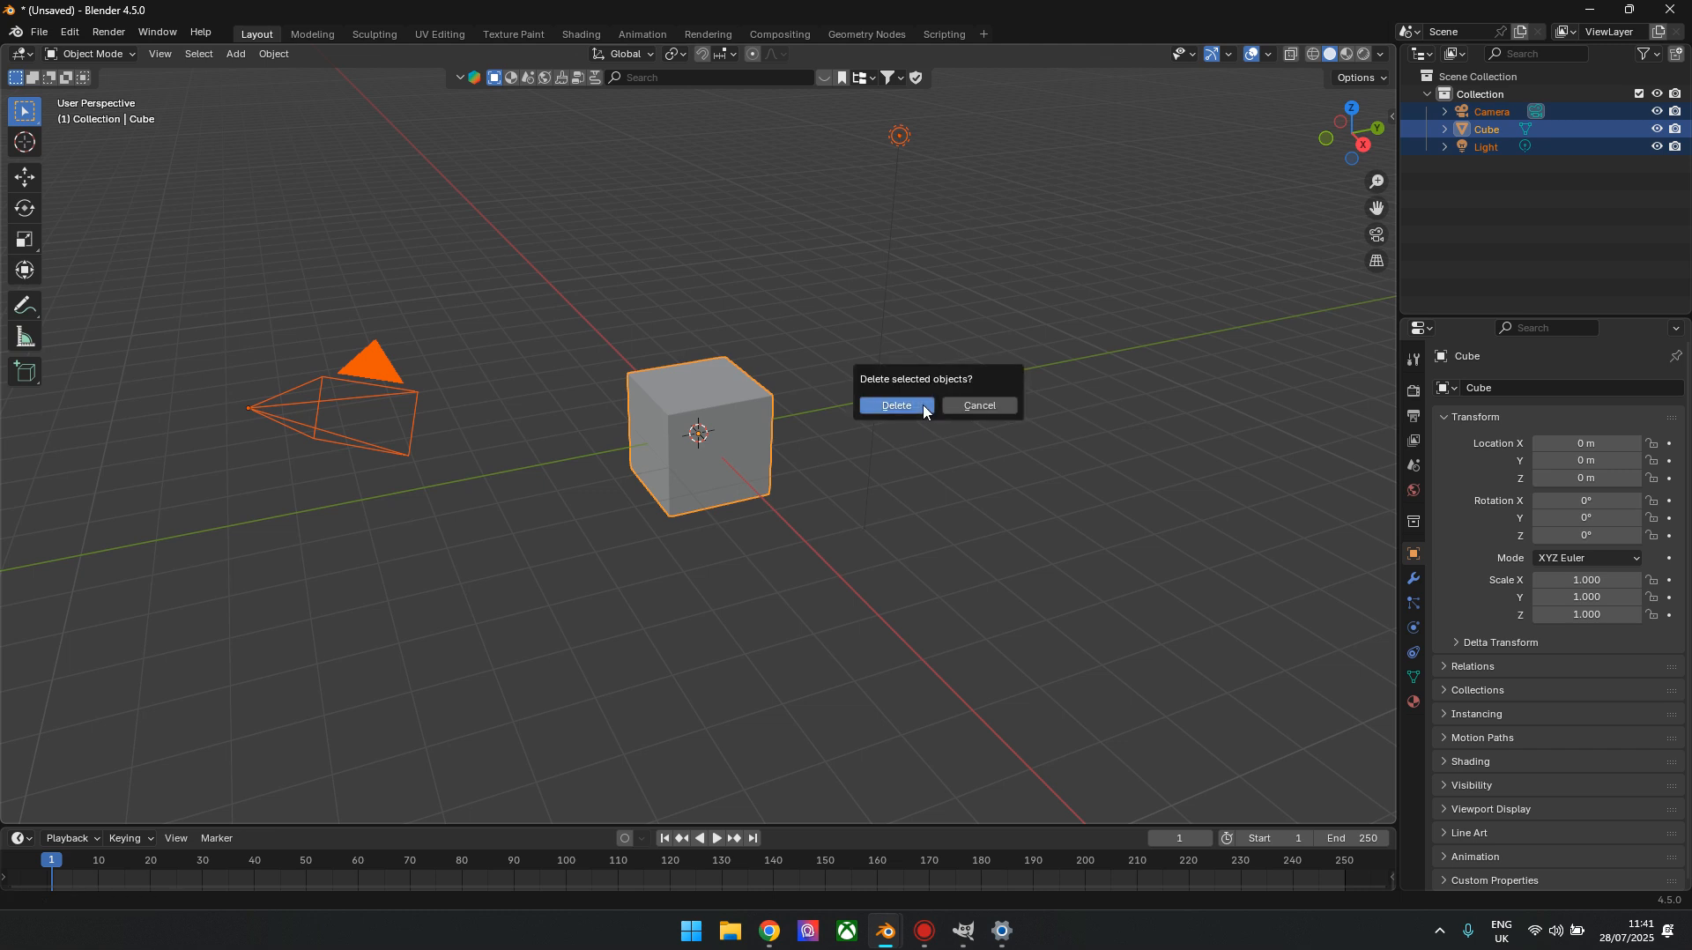
pyautogui.click(923, 409)
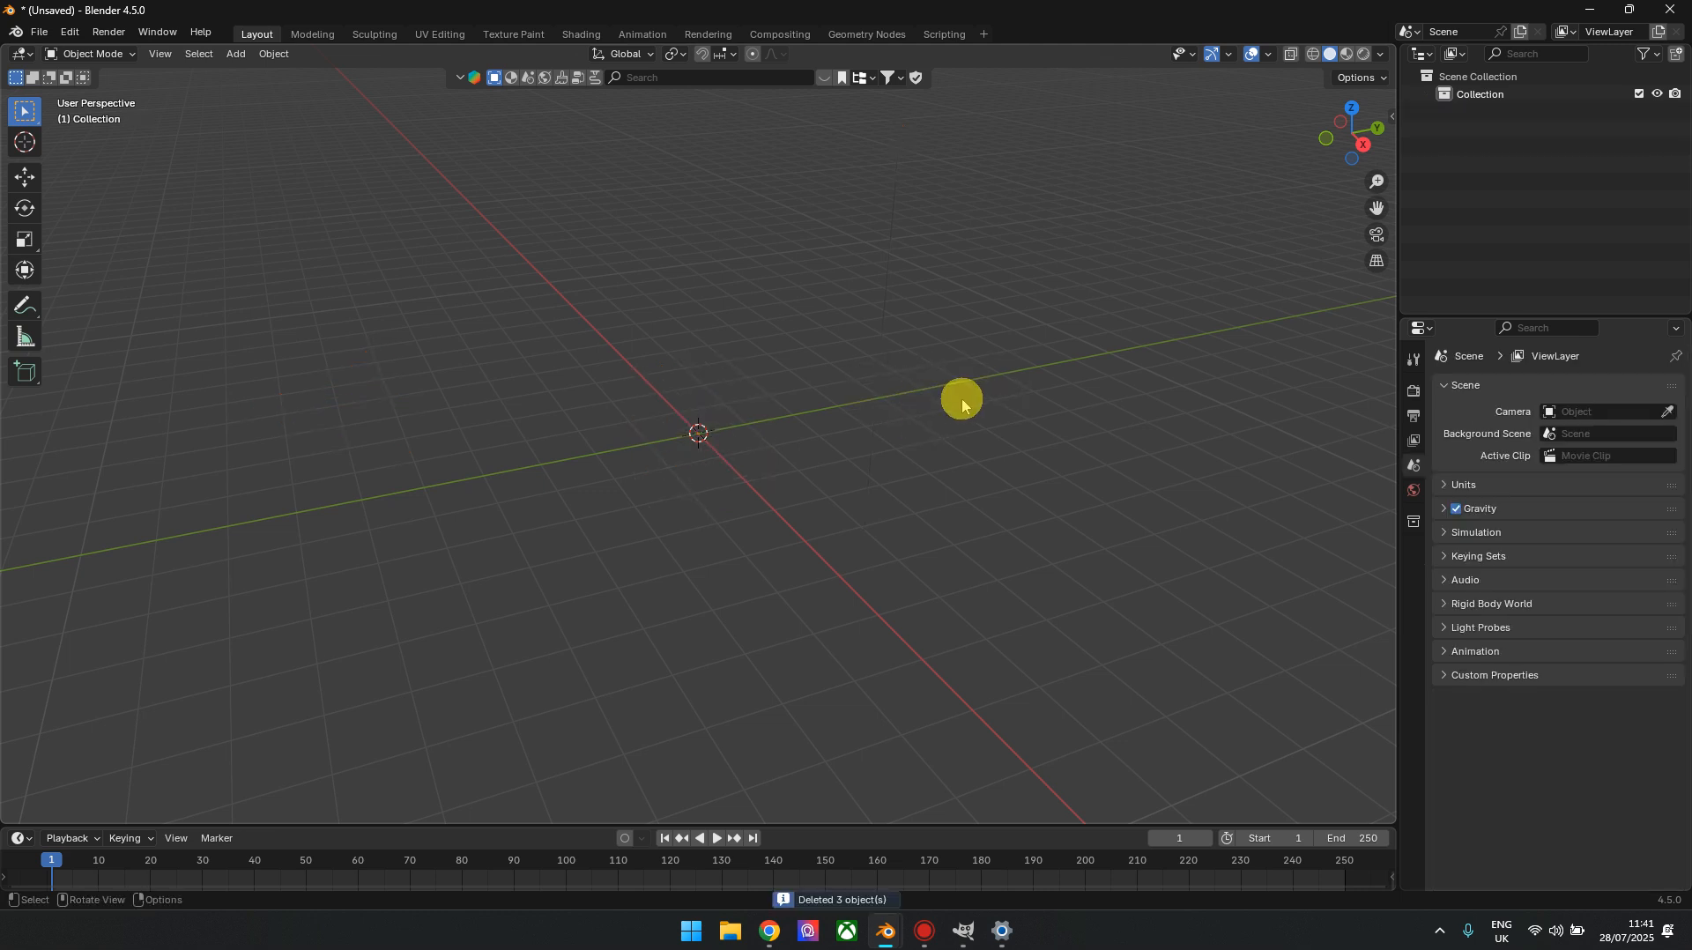
pyautogui.click(1351, 109)
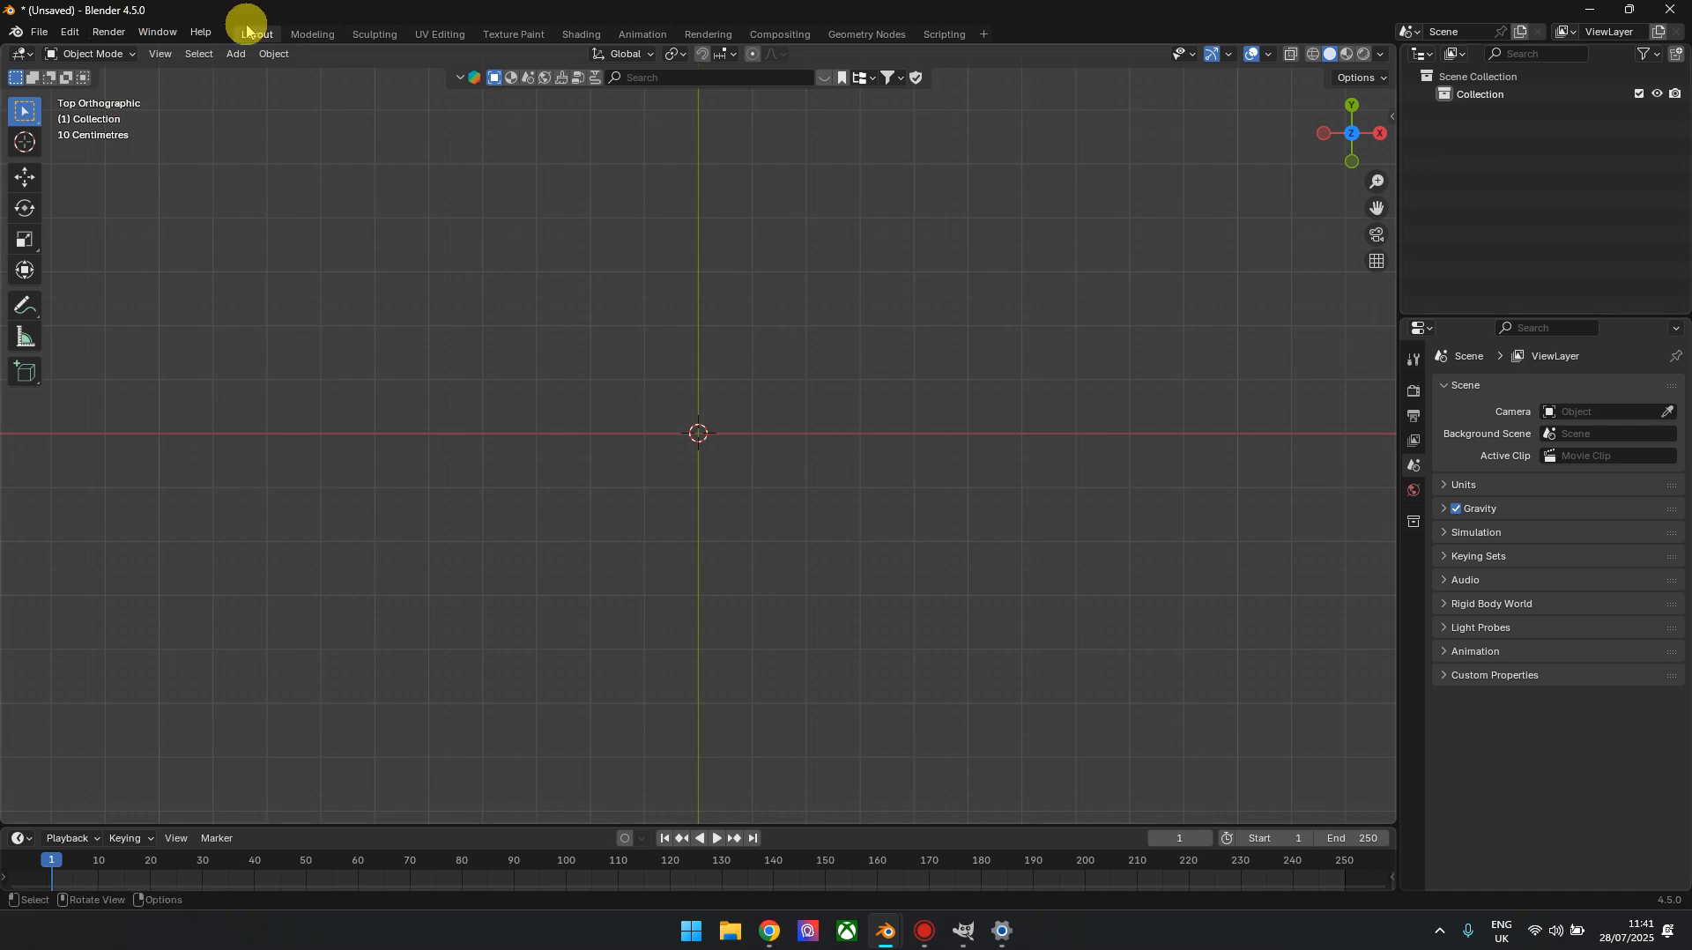
# Open the Blender preferences and bring up the list of installed add-ons
pyautogui.click(70, 33)
pyautogui.click(77, 134)
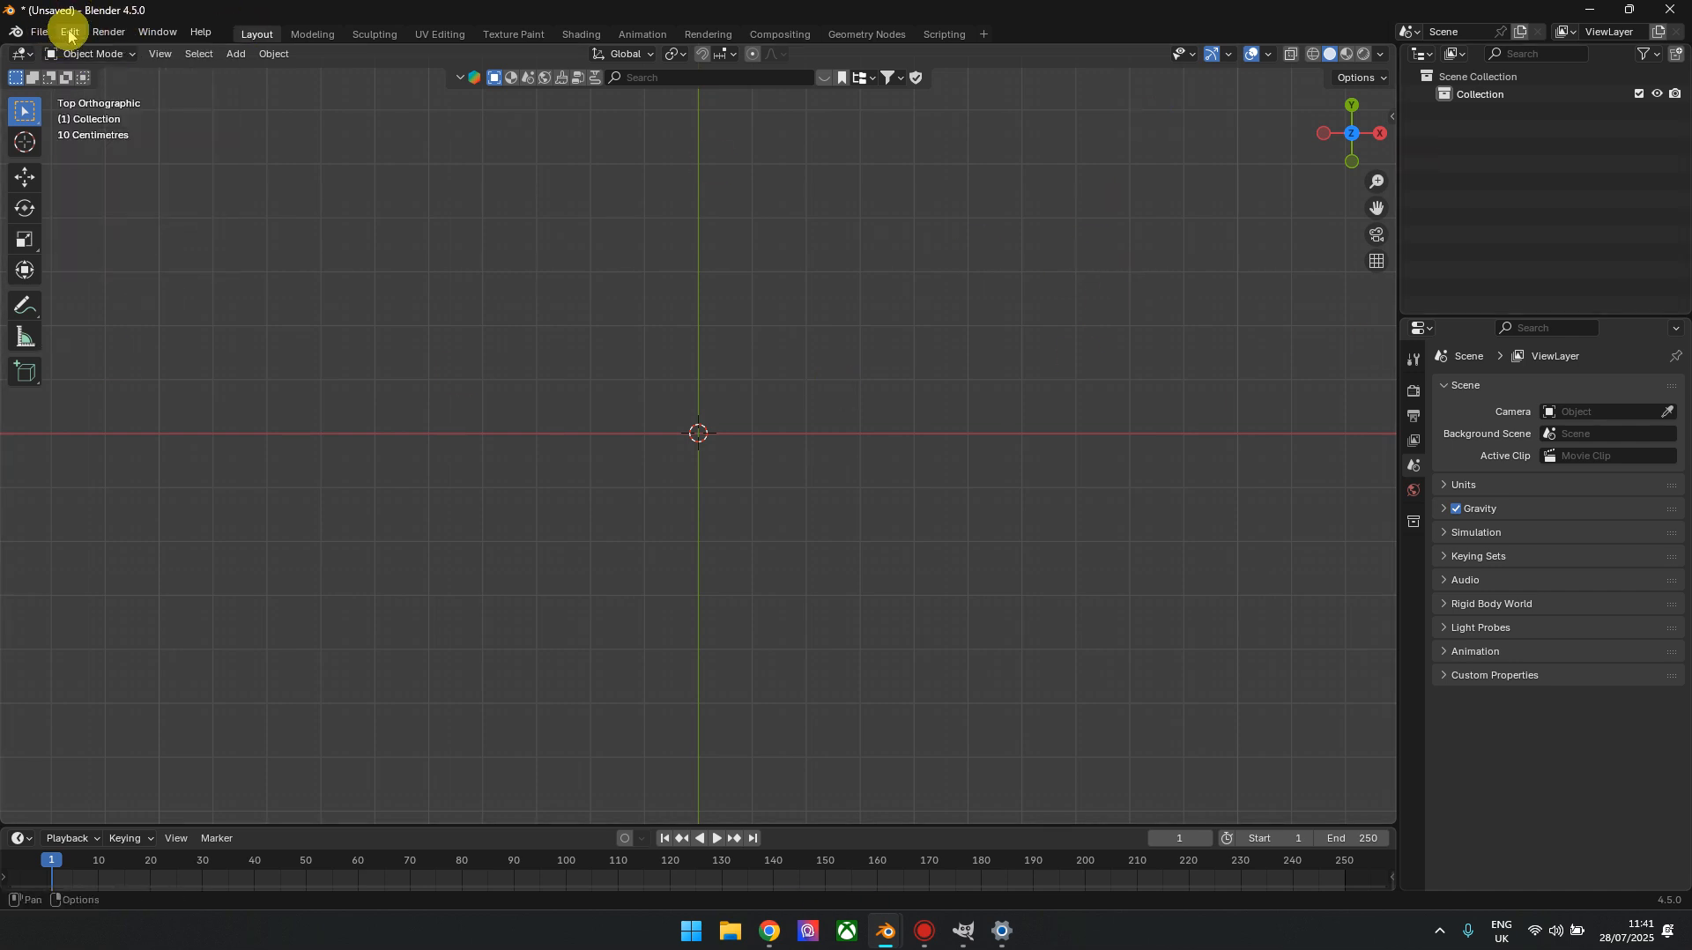
pyautogui.click(69, 32)
pyautogui.click(104, 259)
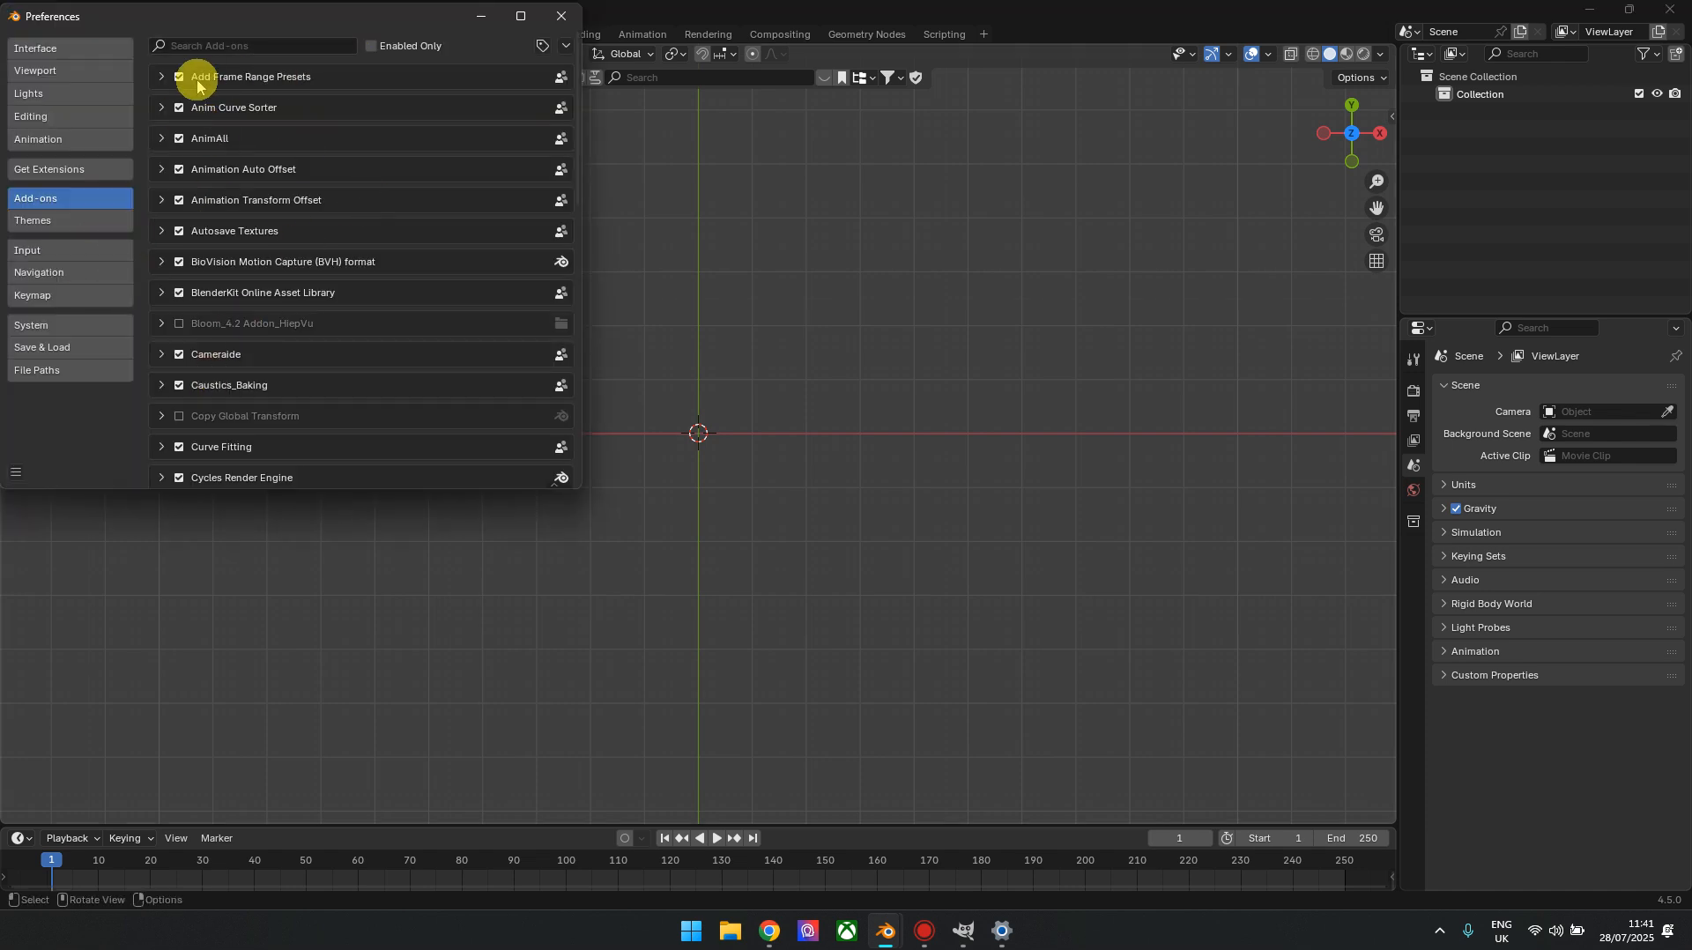
pyautogui.click(60, 170)
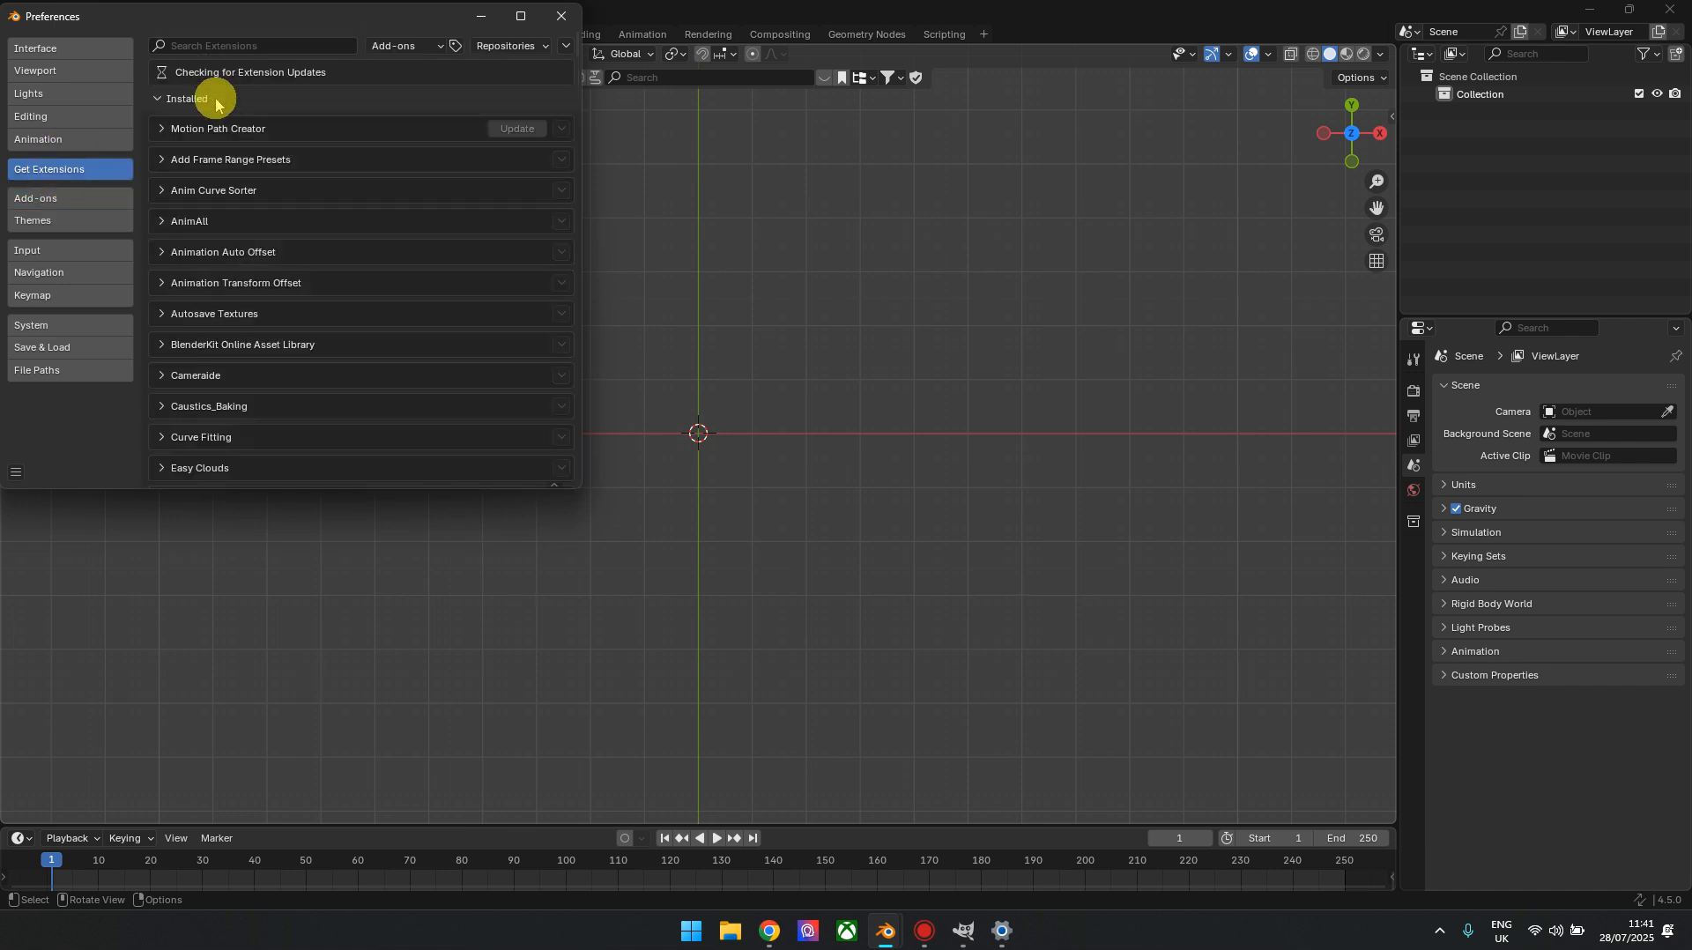
pyautogui.click(51, 202)
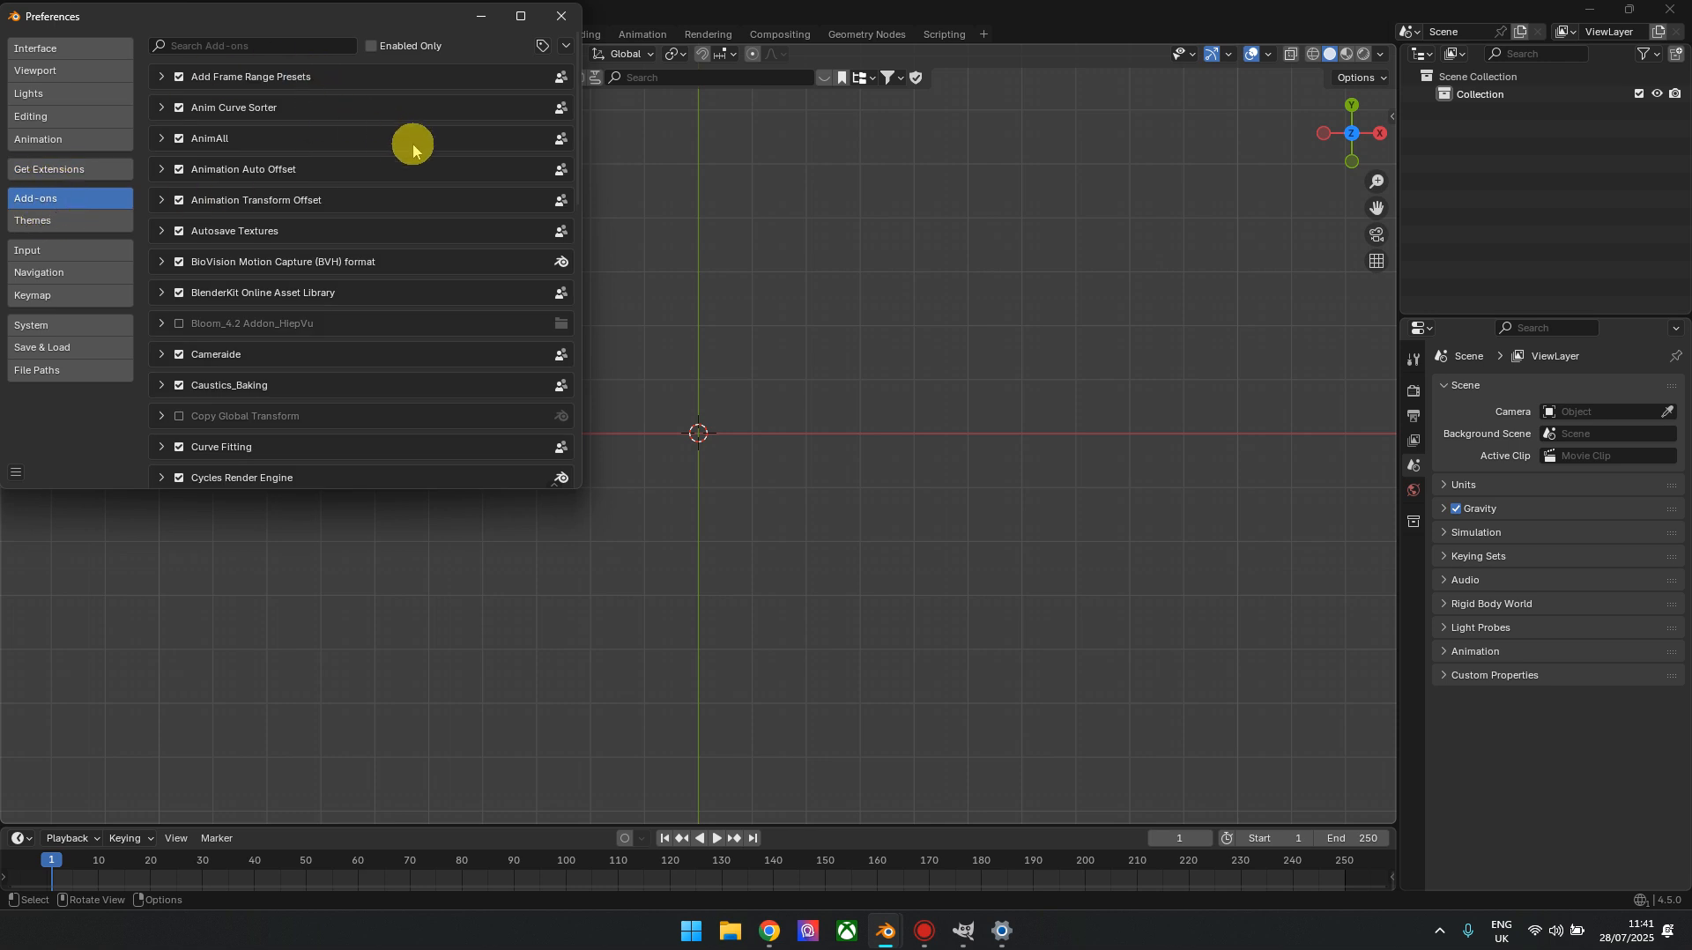
# Look through the add-ons list to review which add-ons are installed and enabled
pyautogui.scroll(-1, 414, 172)
pyautogui.scroll(-3, 300, 264)
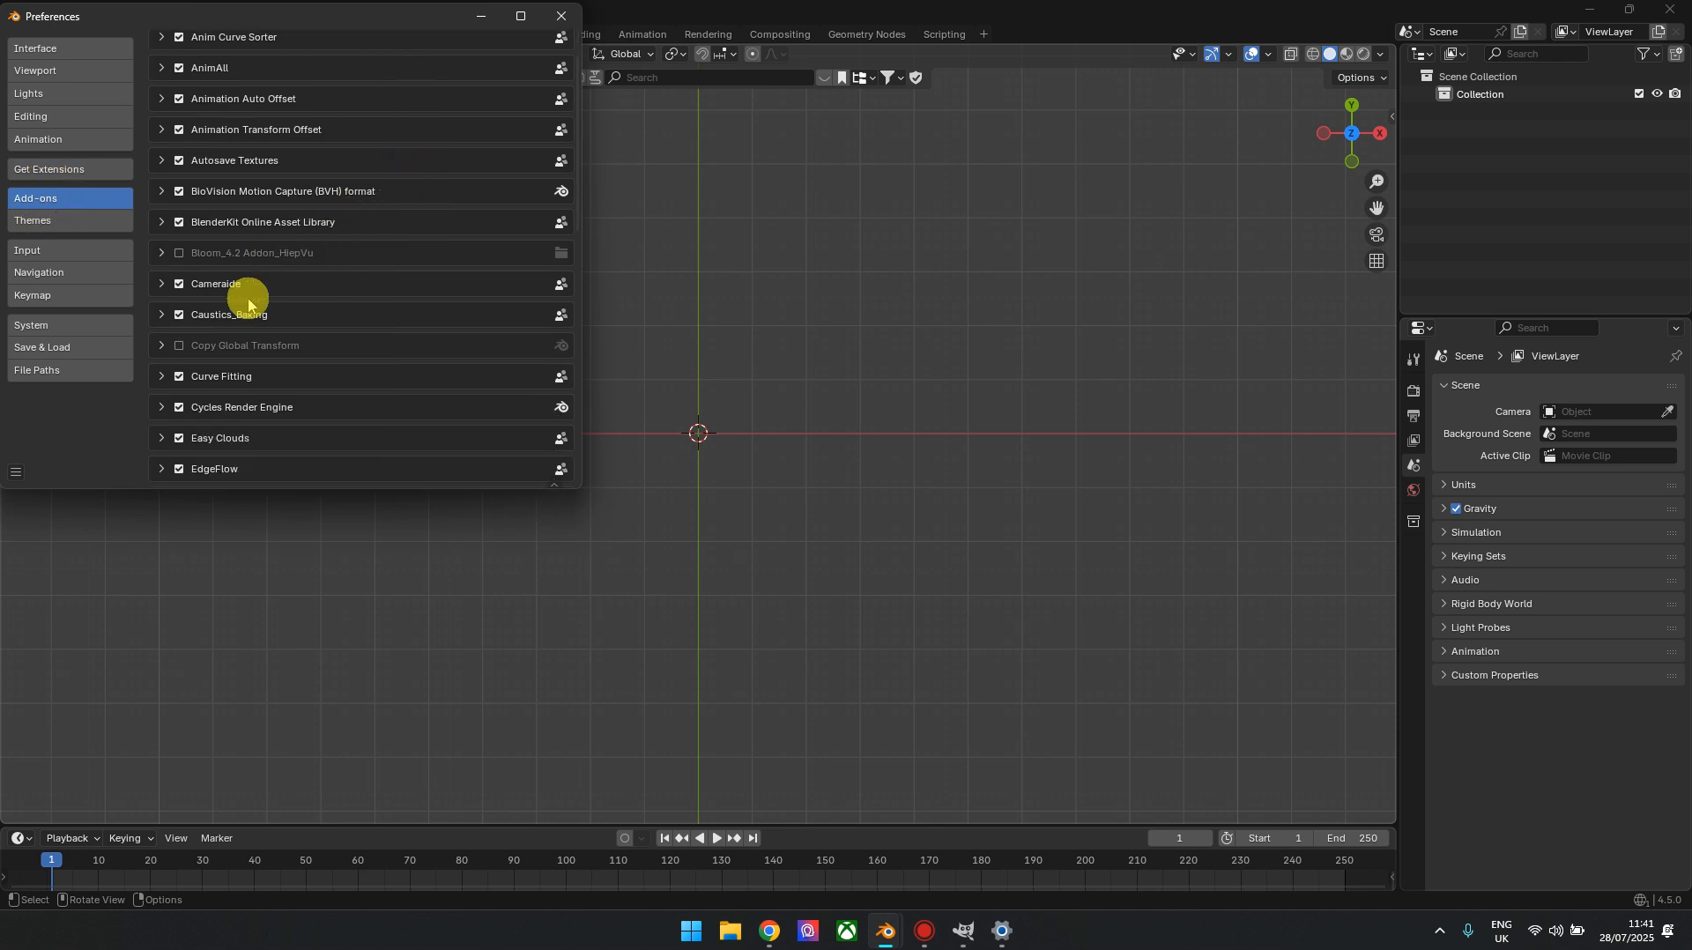
pyautogui.scroll(-9, 291, 313)
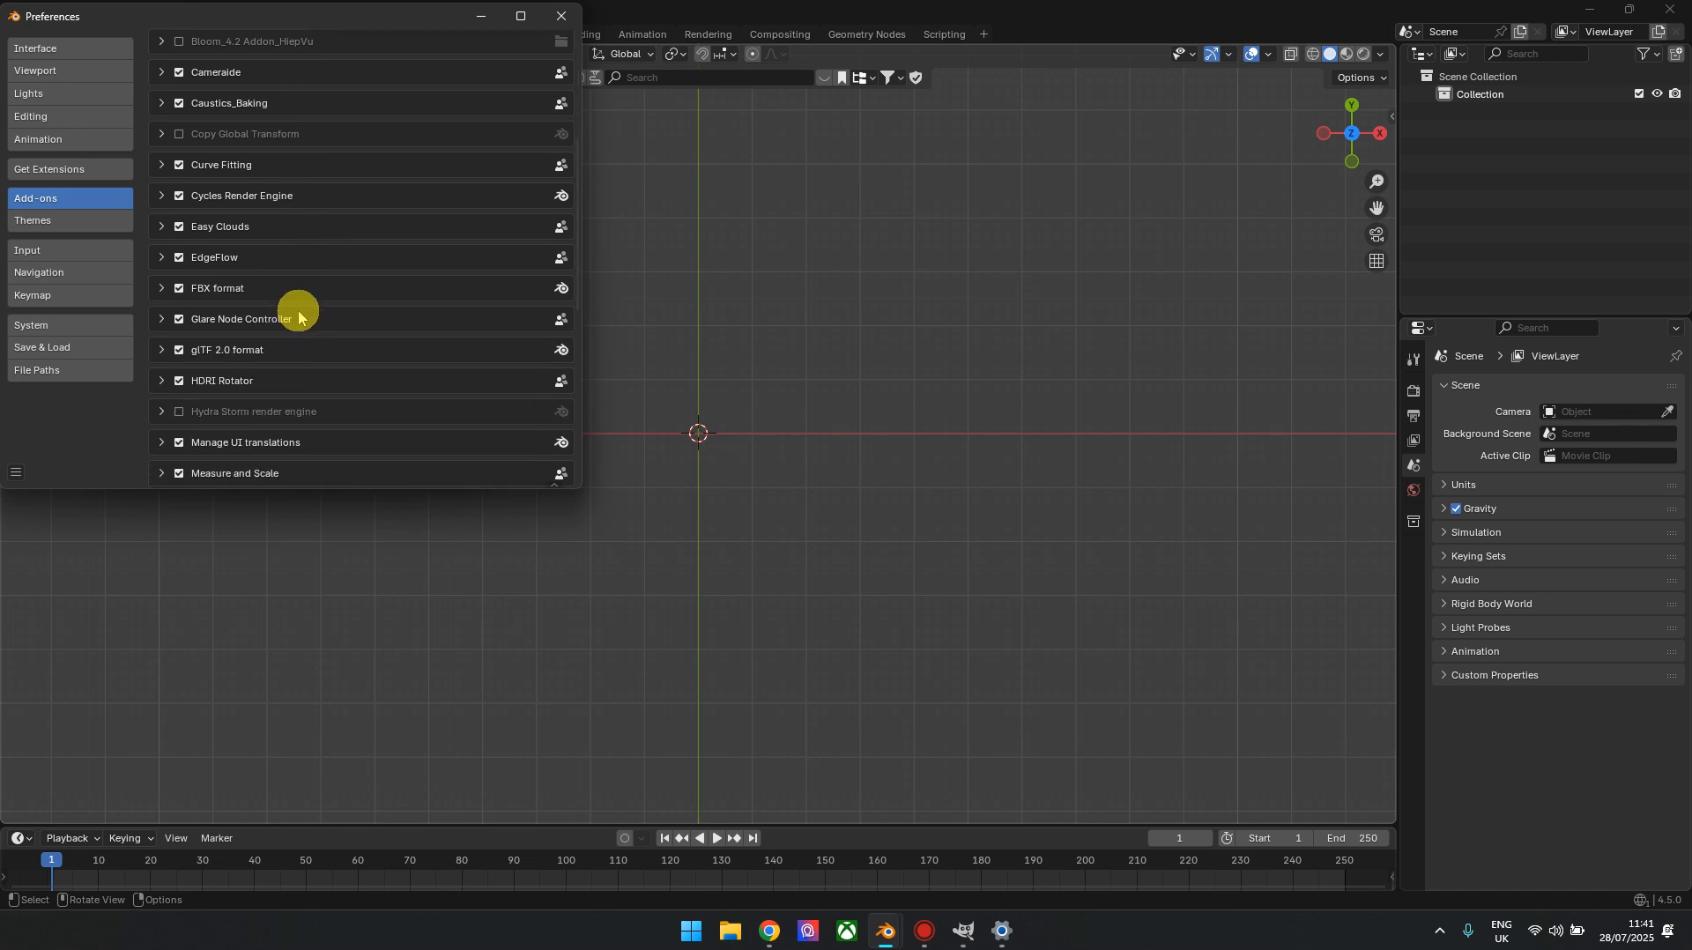
pyautogui.scroll(-2, 314, 304)
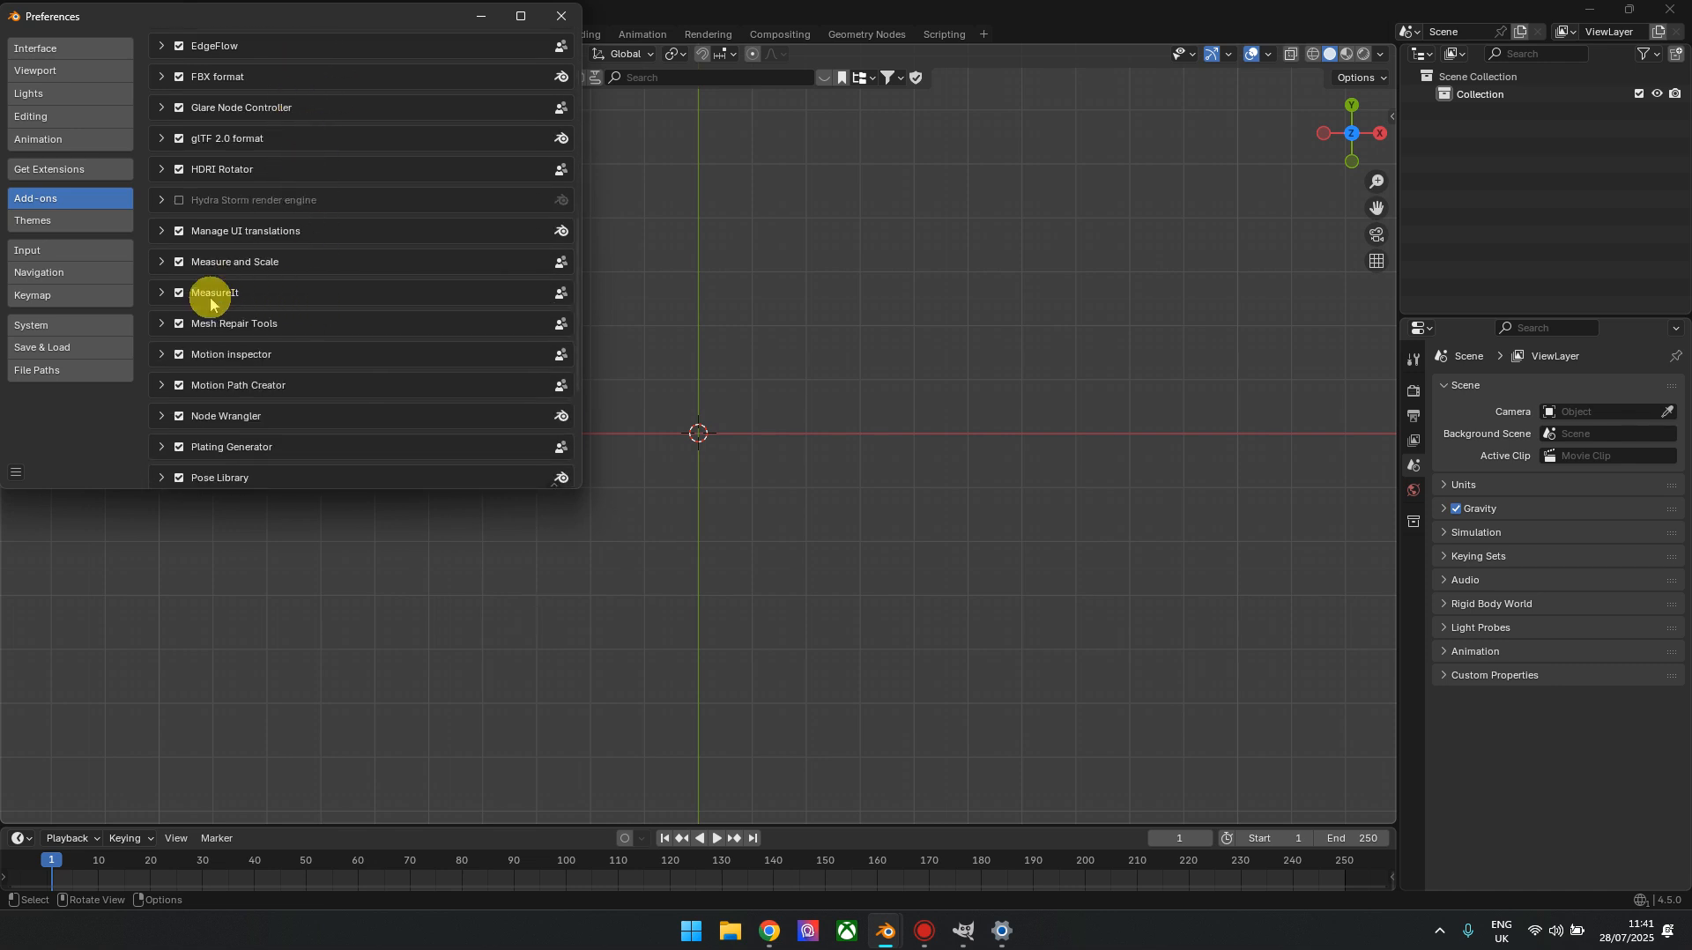
pyautogui.scroll(-2, 265, 294)
pyautogui.scroll(-1, 278, 245)
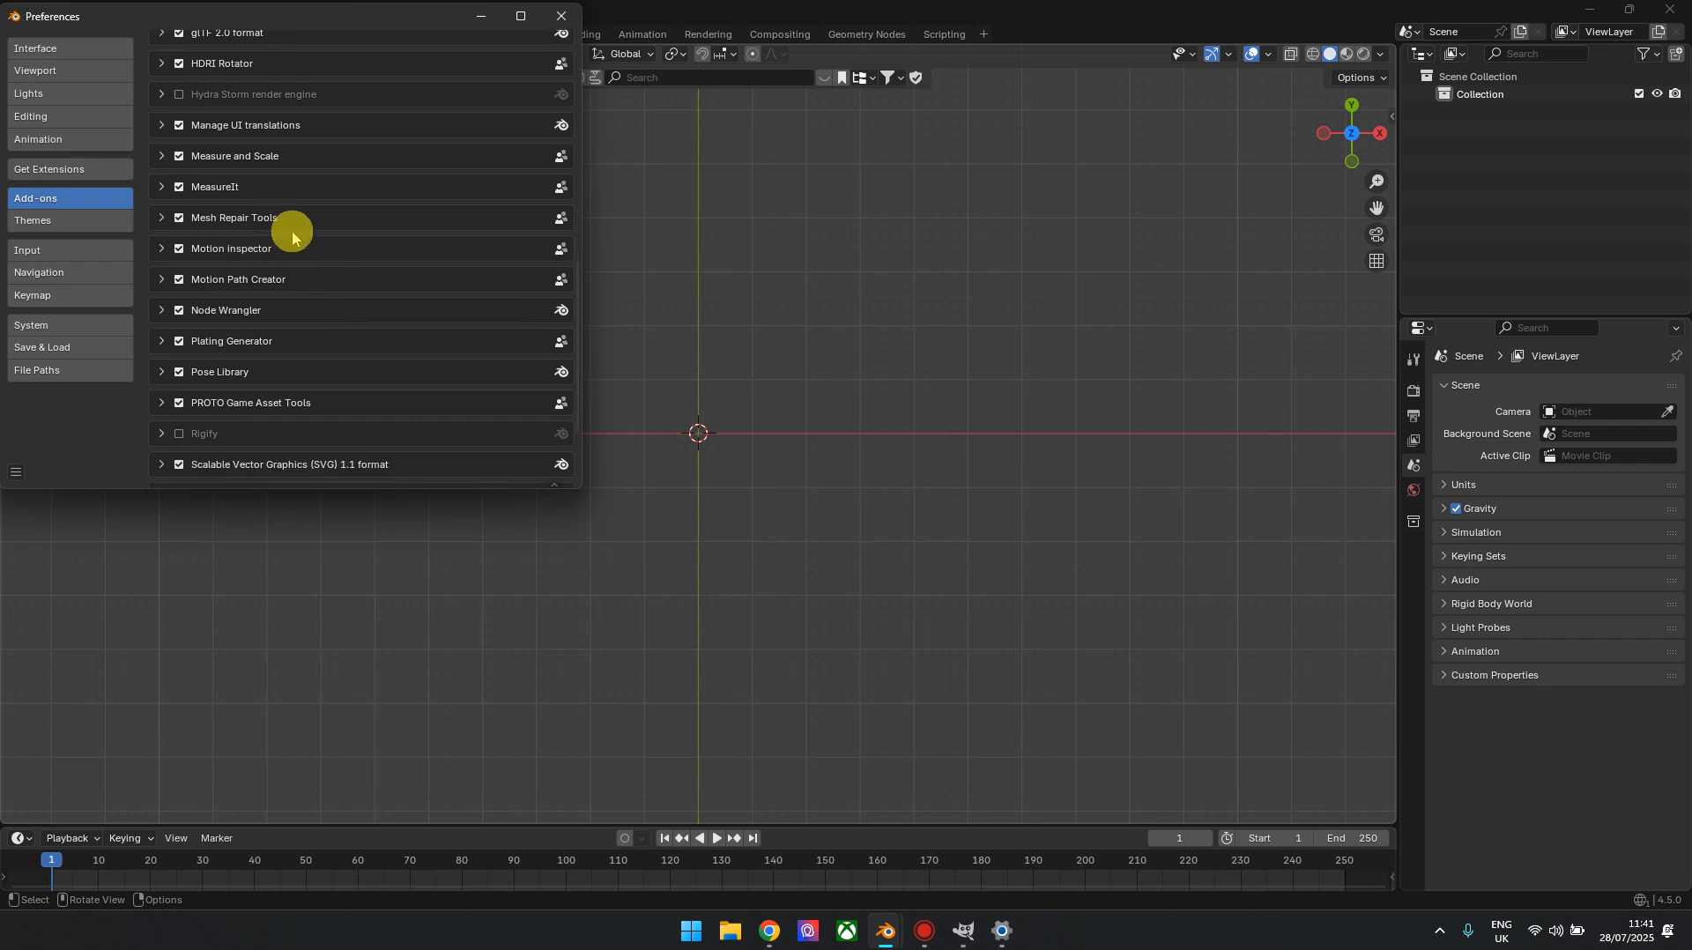
pyautogui.scroll(-1, 387, 339)
pyautogui.scroll(-3, 379, 354)
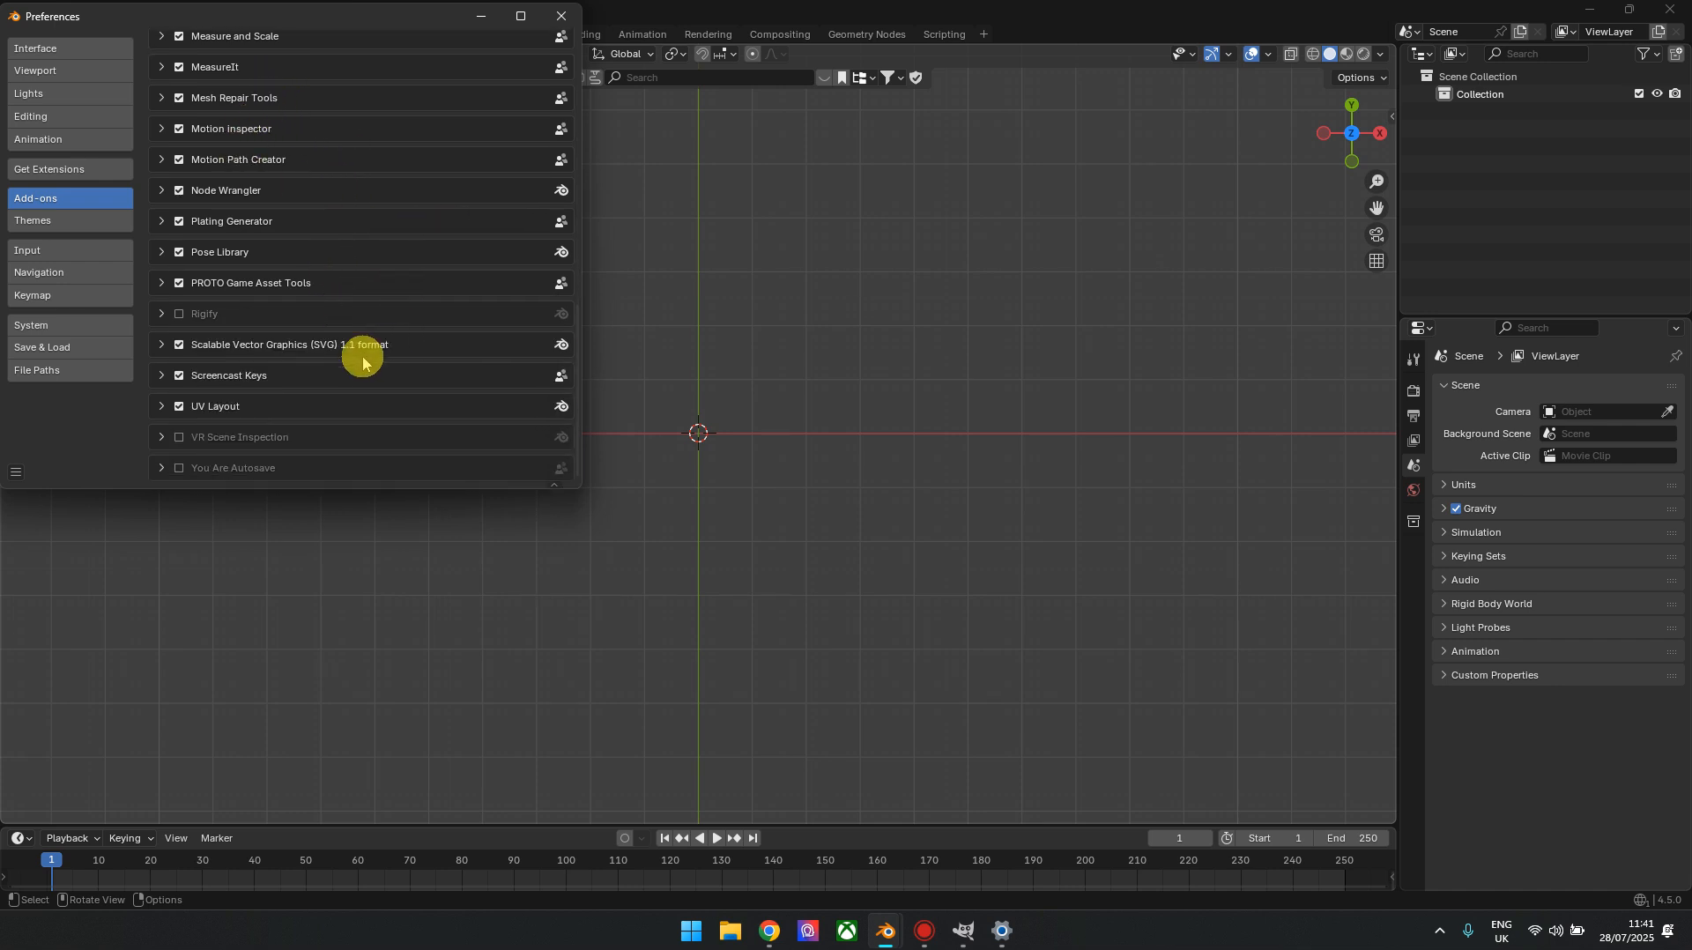
pyautogui.scroll(5, 305, 393)
pyautogui.scroll(5, 308, 379)
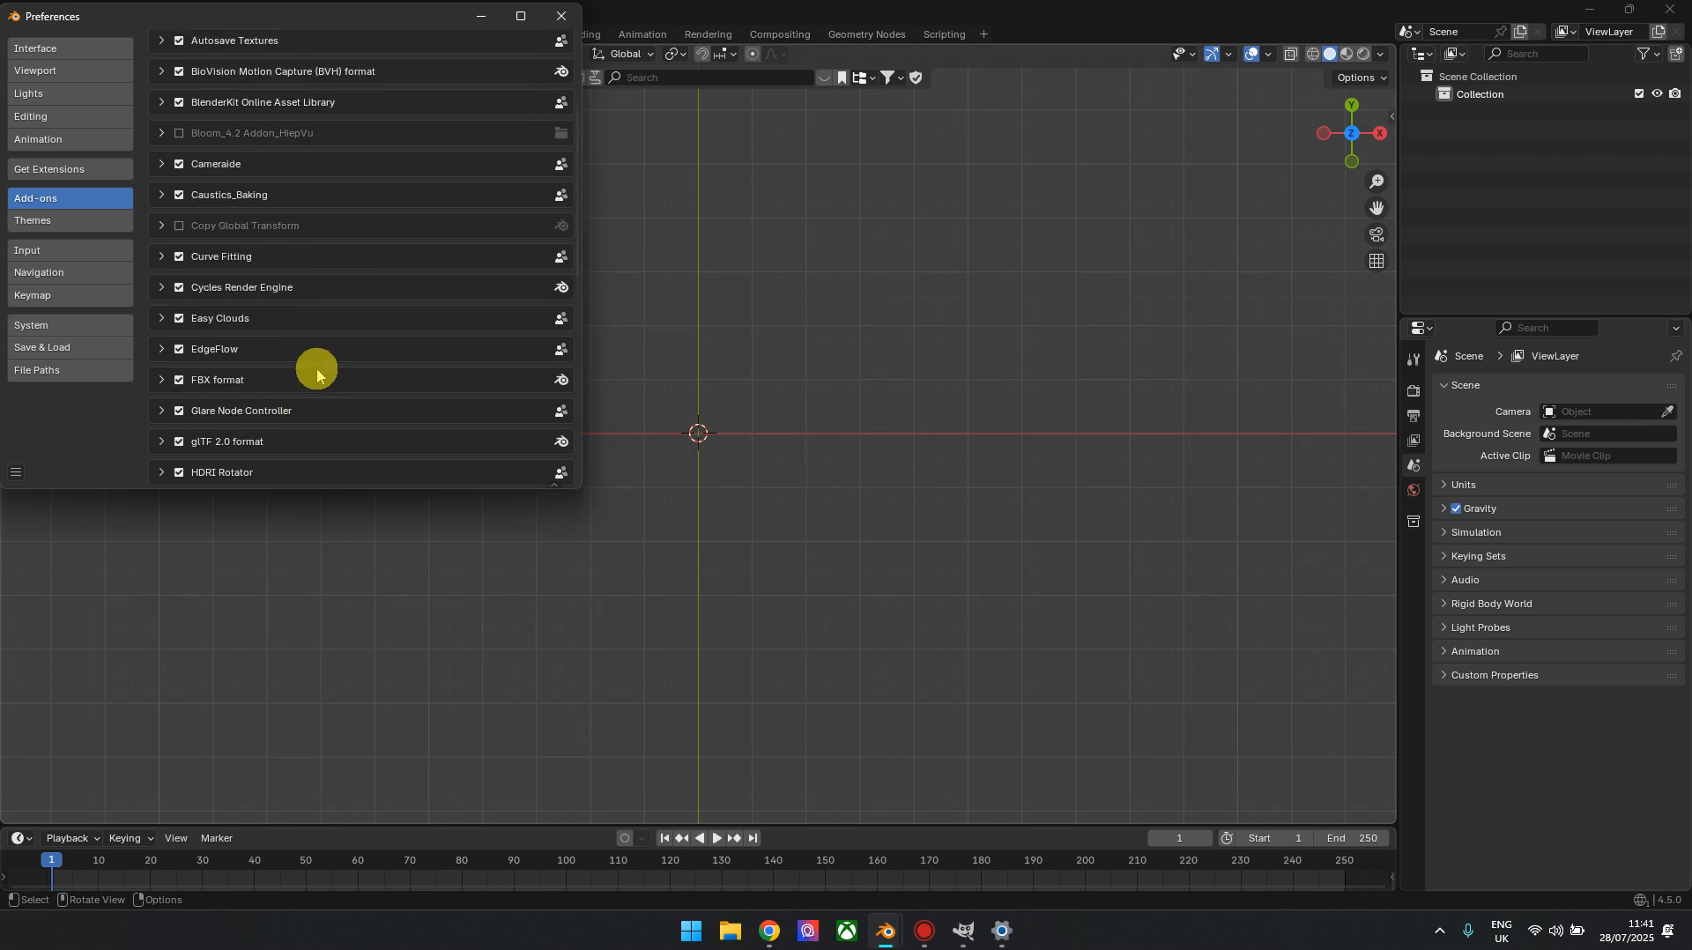
pyautogui.scroll(-4, 317, 374)
# Inspect the details of the Glare Node Controller add-on and close the preferences
pyautogui.click(162, 273)
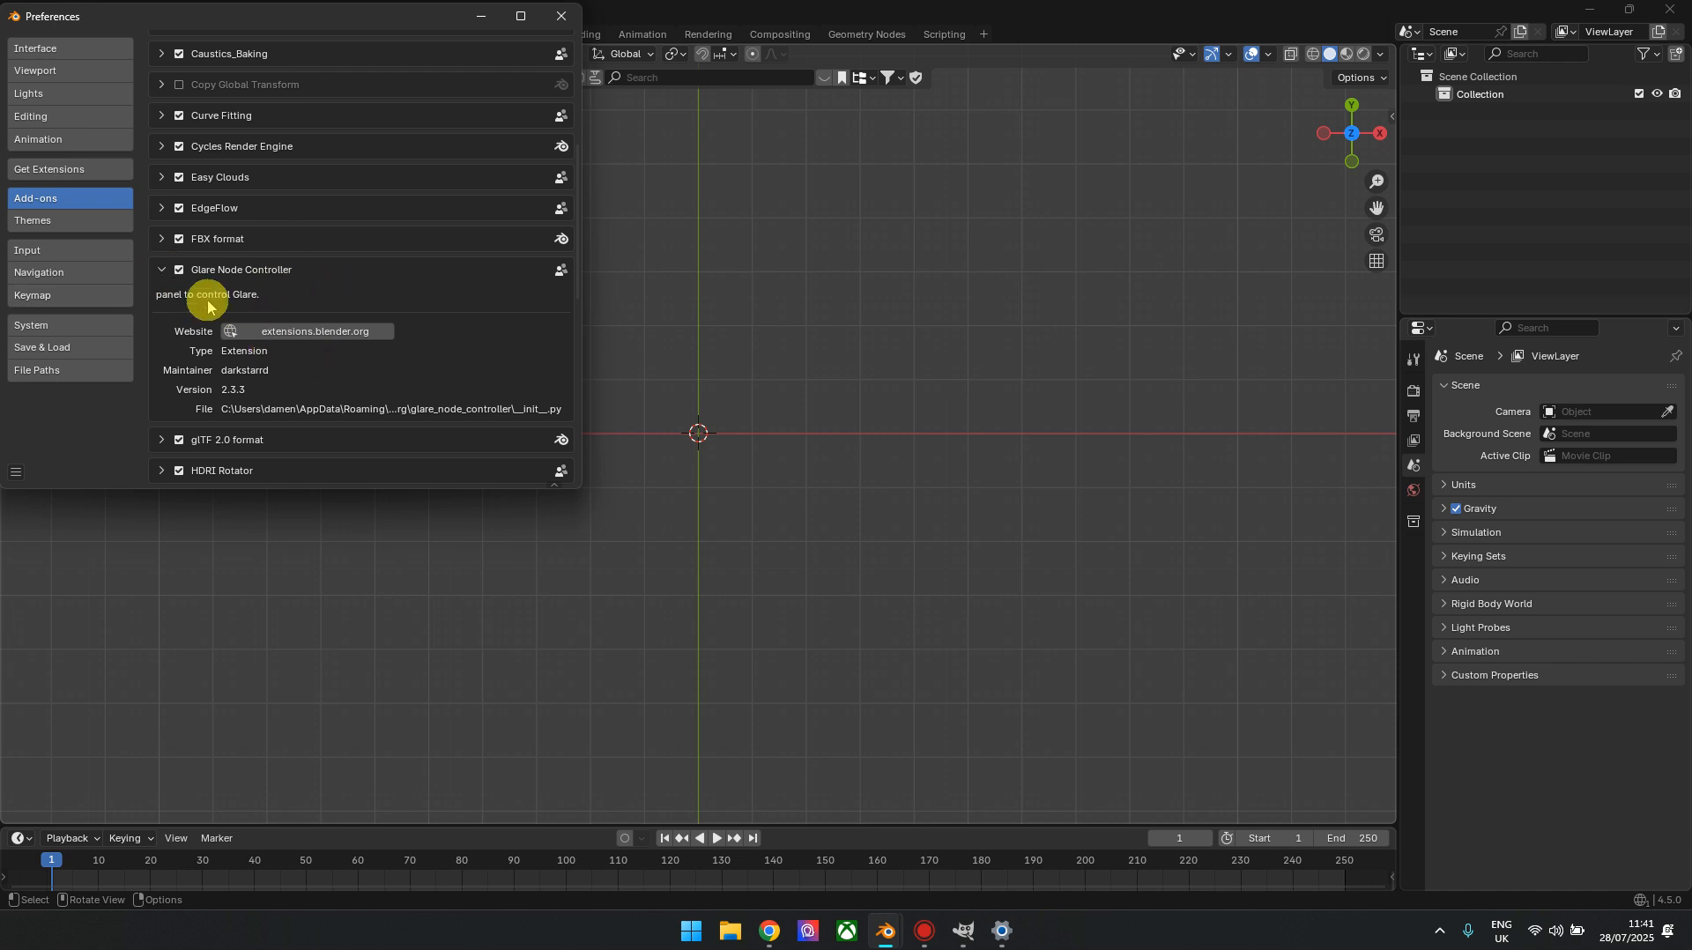
pyautogui.click(162, 269)
pyautogui.scroll(3, 521, 132)
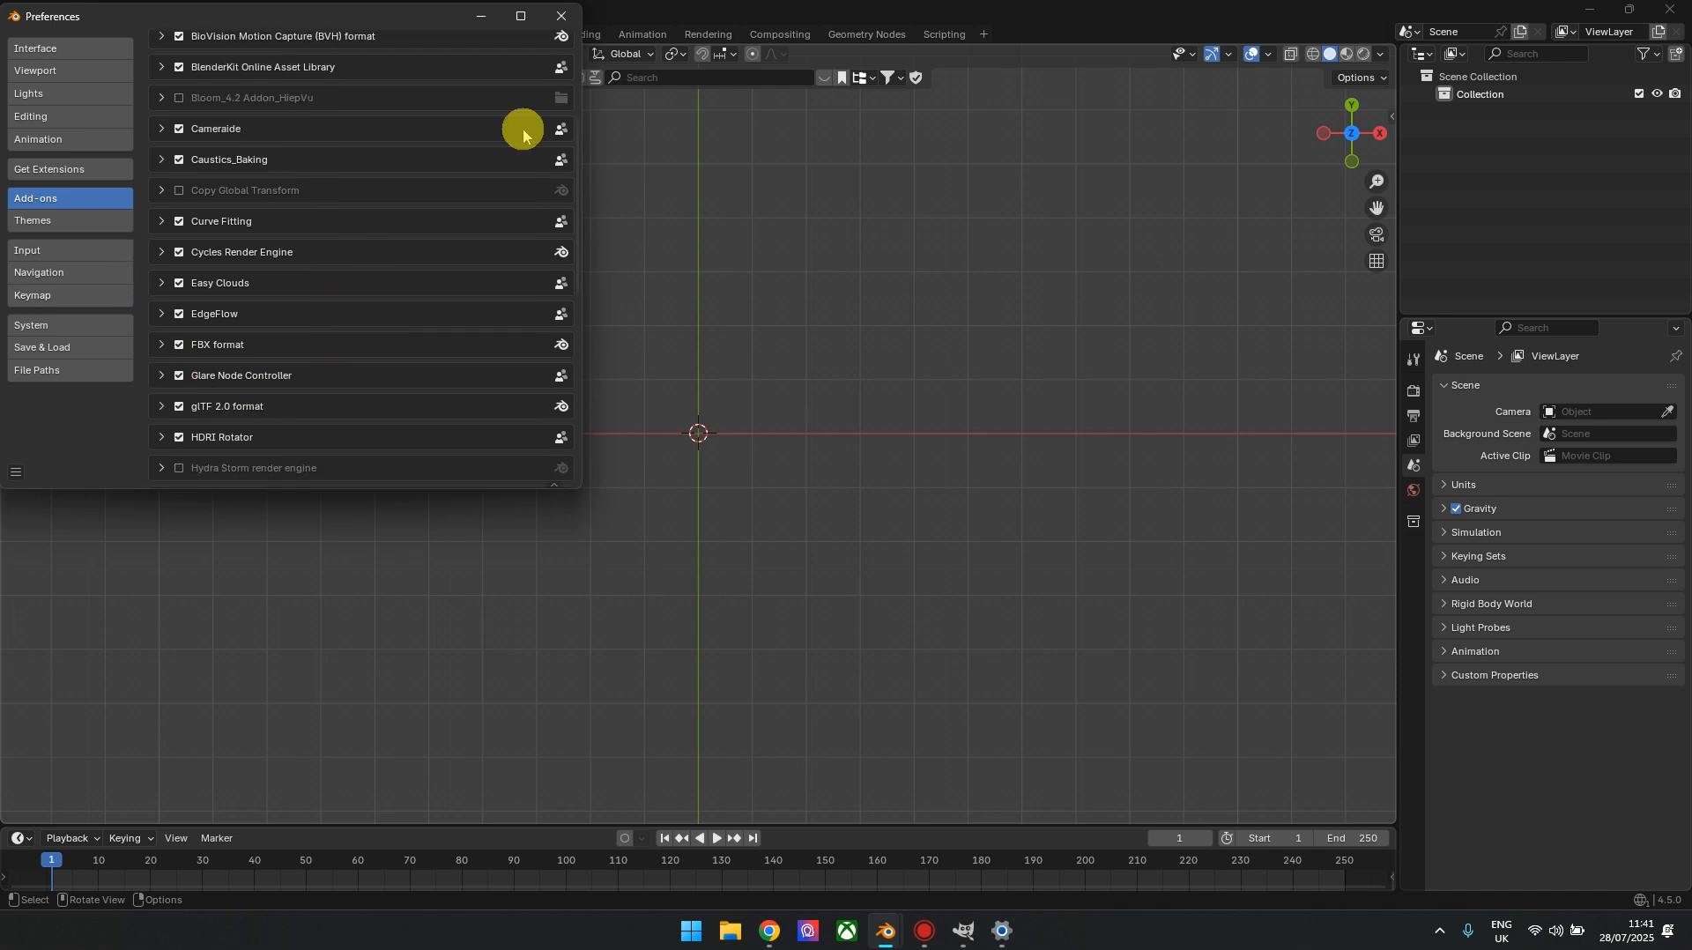
pyautogui.click(560, 16)
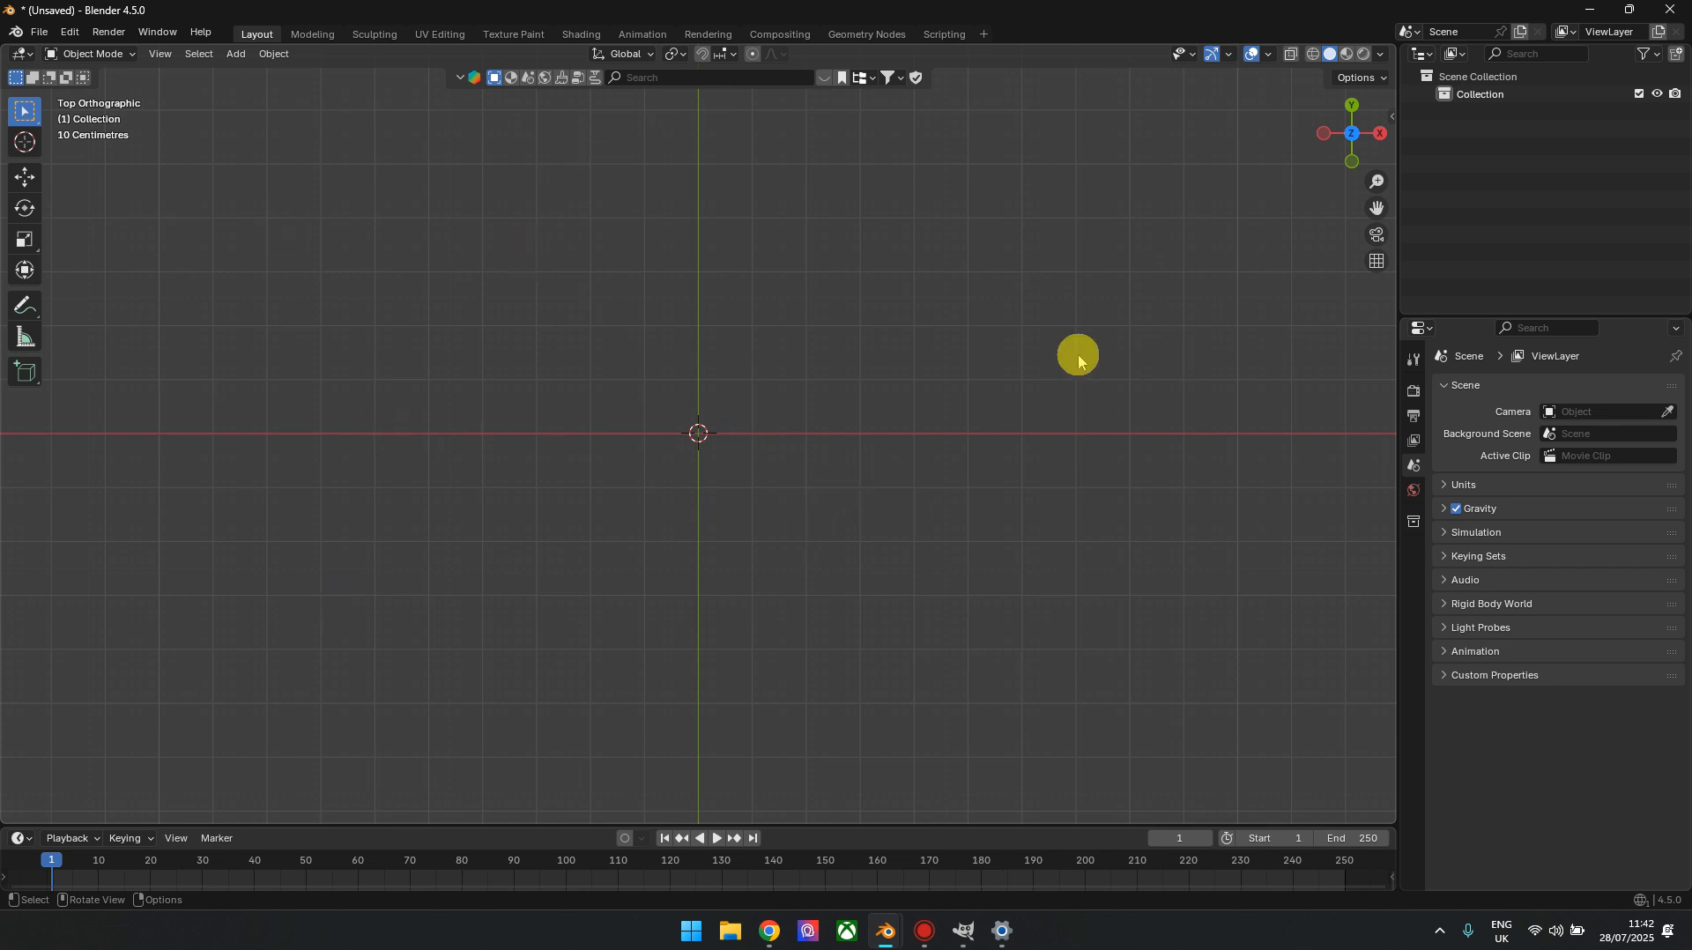
# Turn on the Screencast Keys display in the 3D viewport's sidebar and test it with viewport input
pyautogui.hotkey('shift', 'a')
pyautogui.hotkey('shift', 'a')
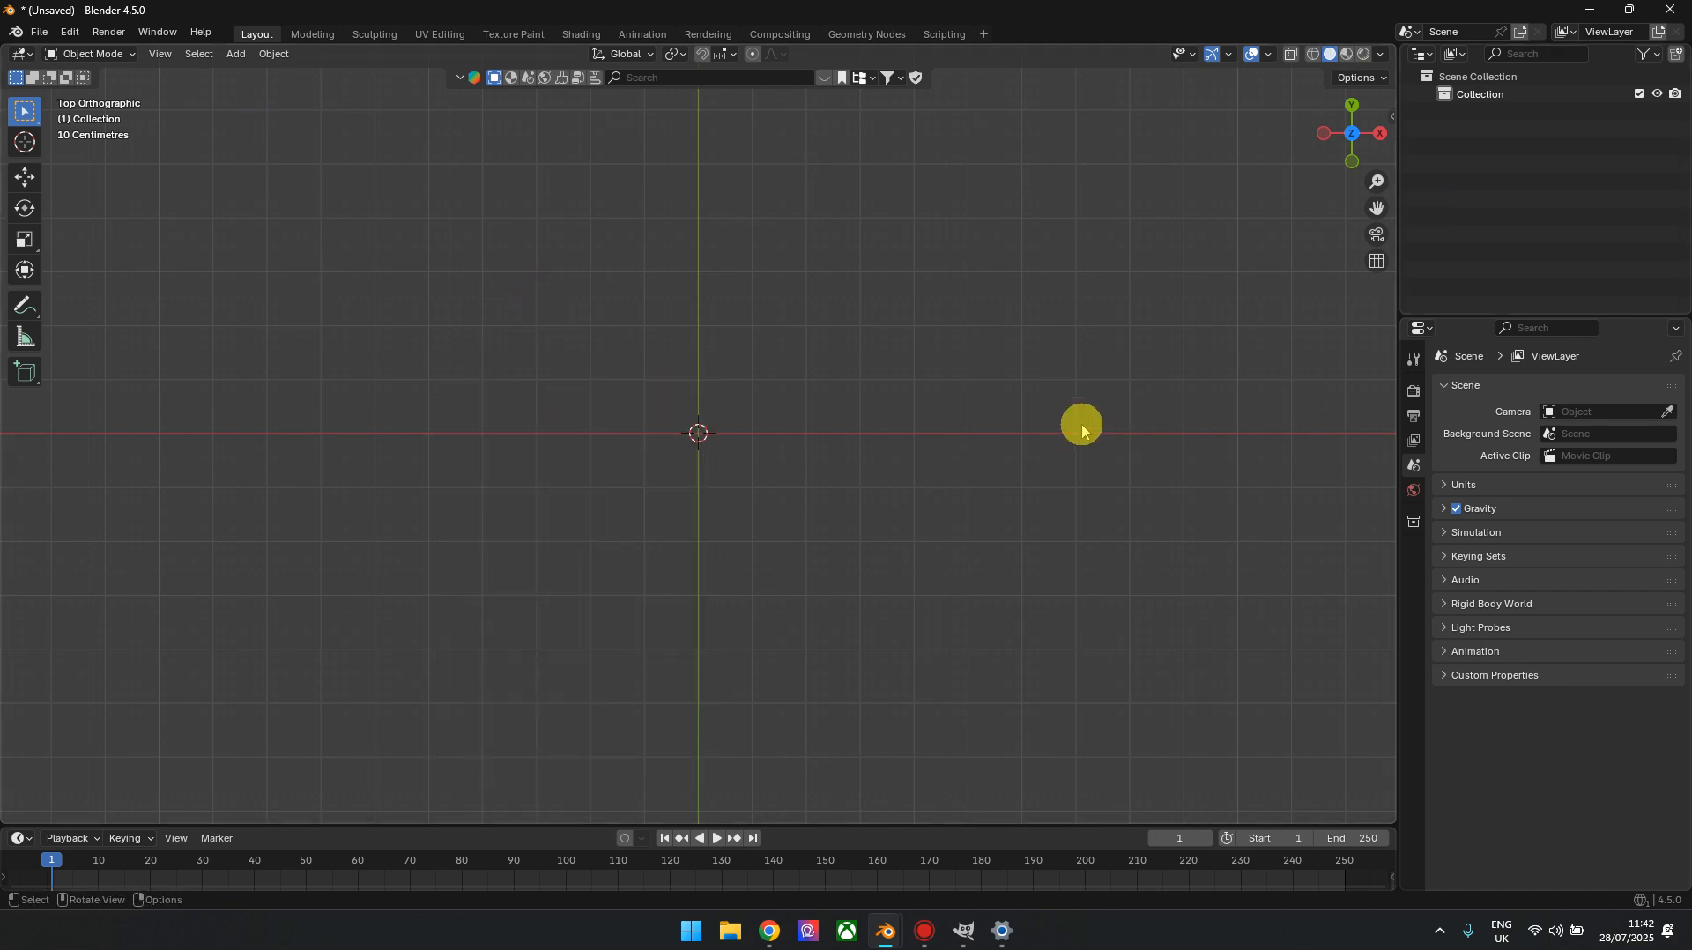
pyautogui.press('n')
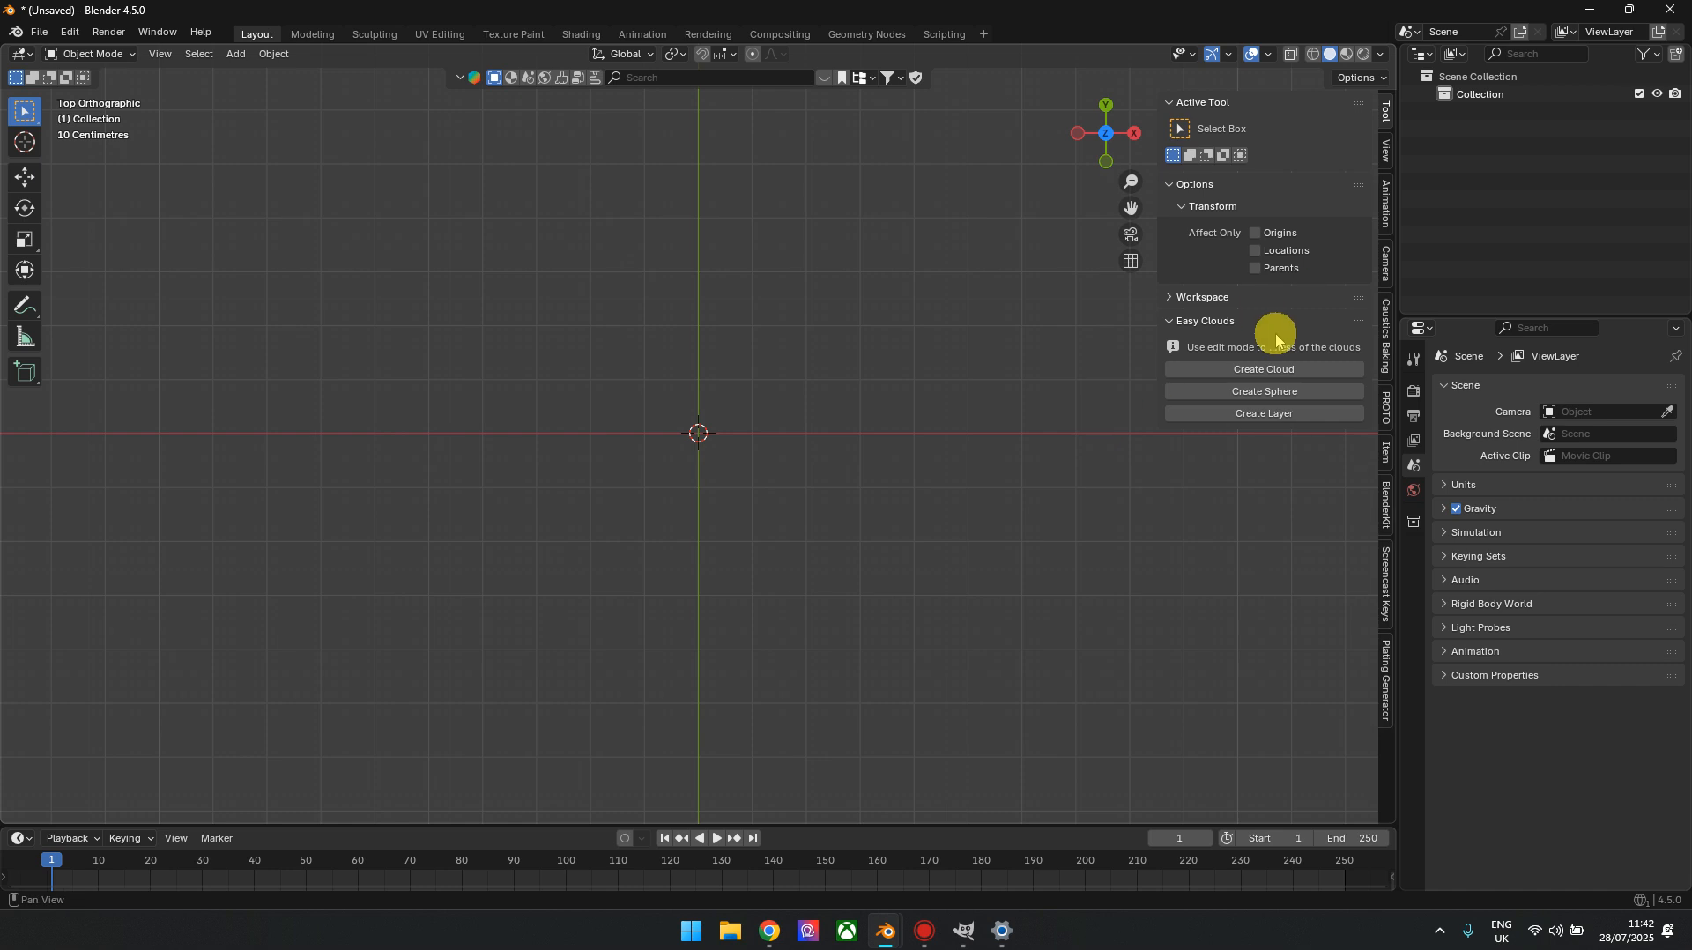
pyautogui.click(1387, 584)
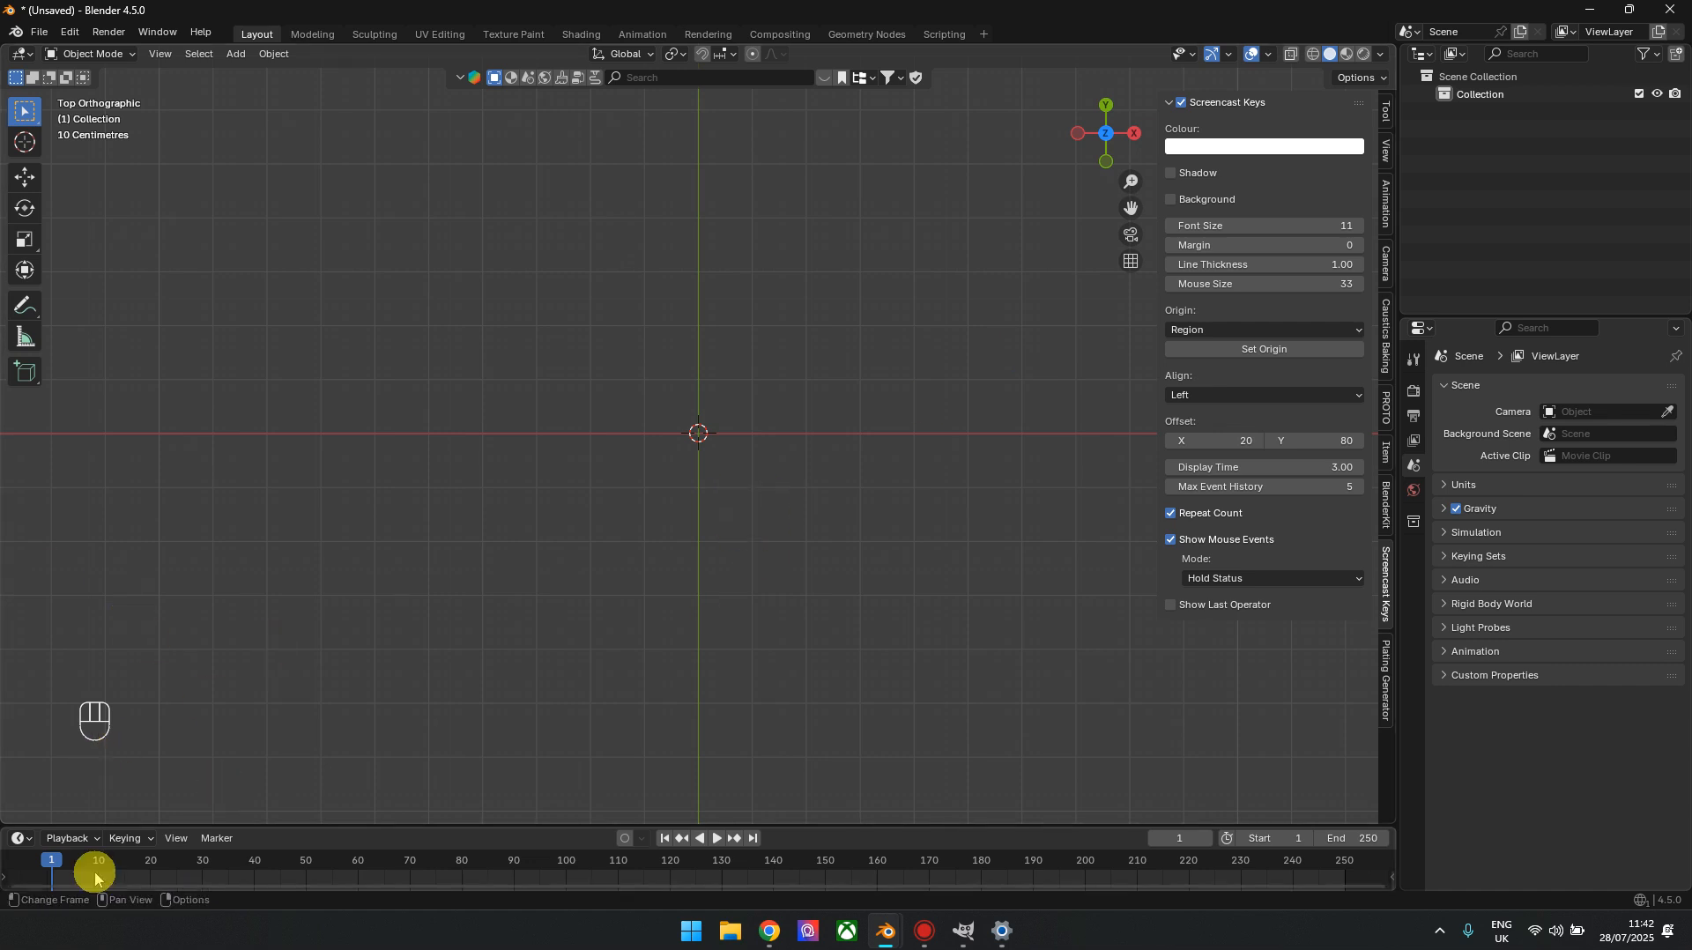
pyautogui.rightClick(190, 598)
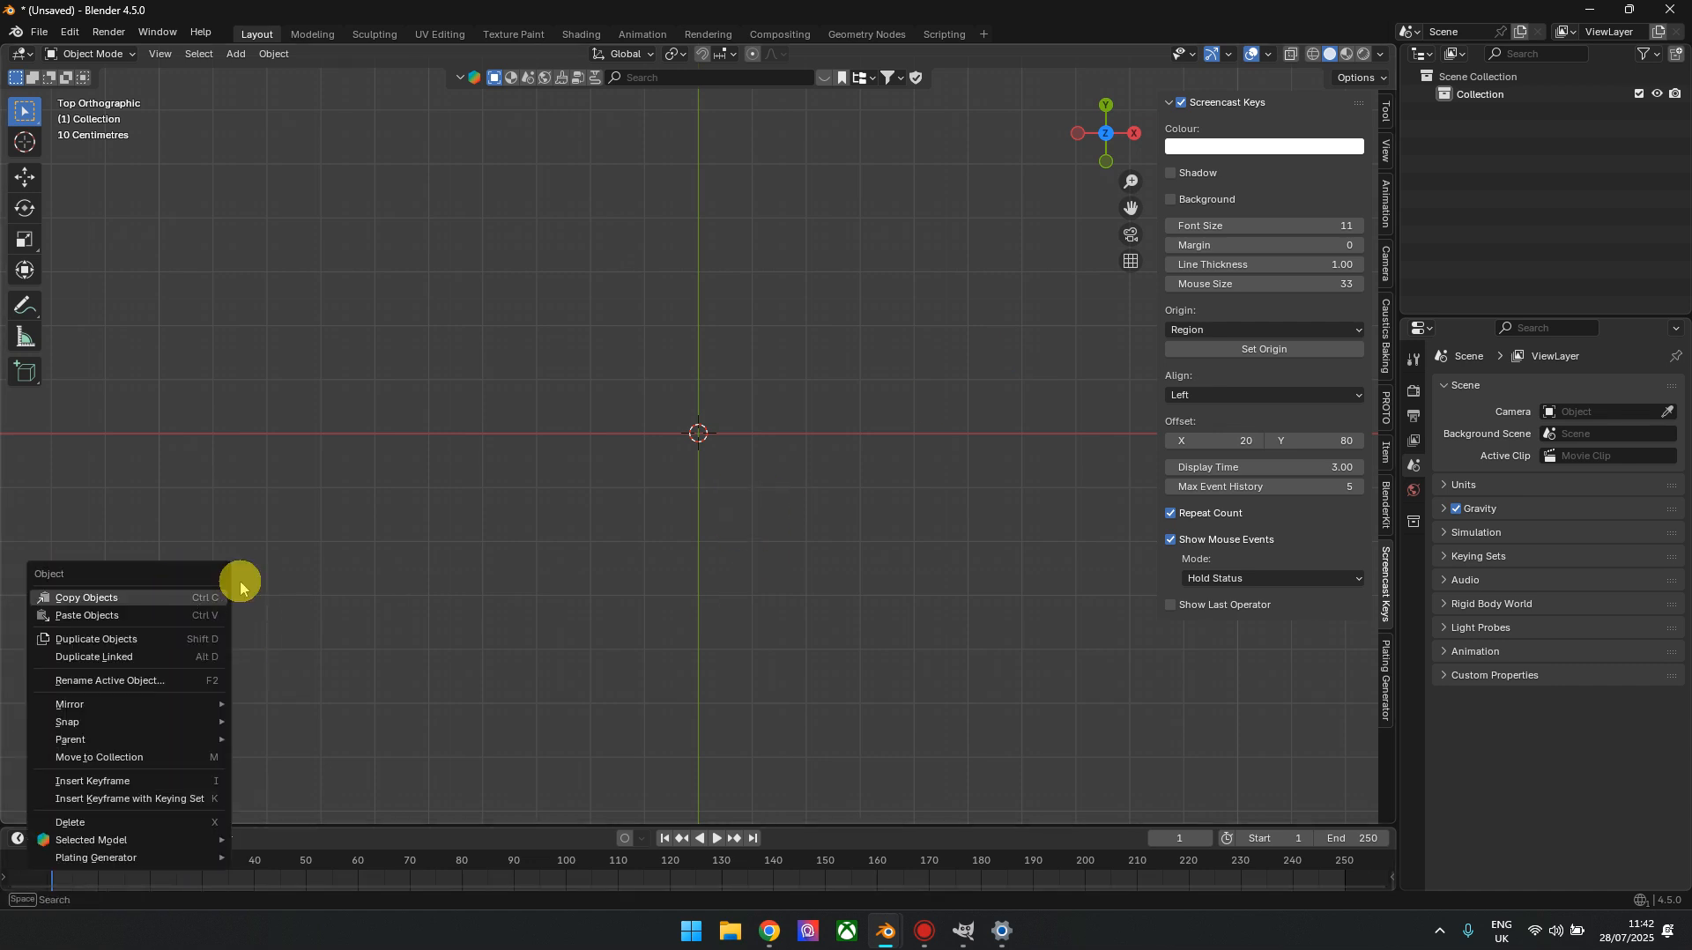
pyautogui.moveTo(498, 373); pyautogui.dragTo(531, 357, button='middle')
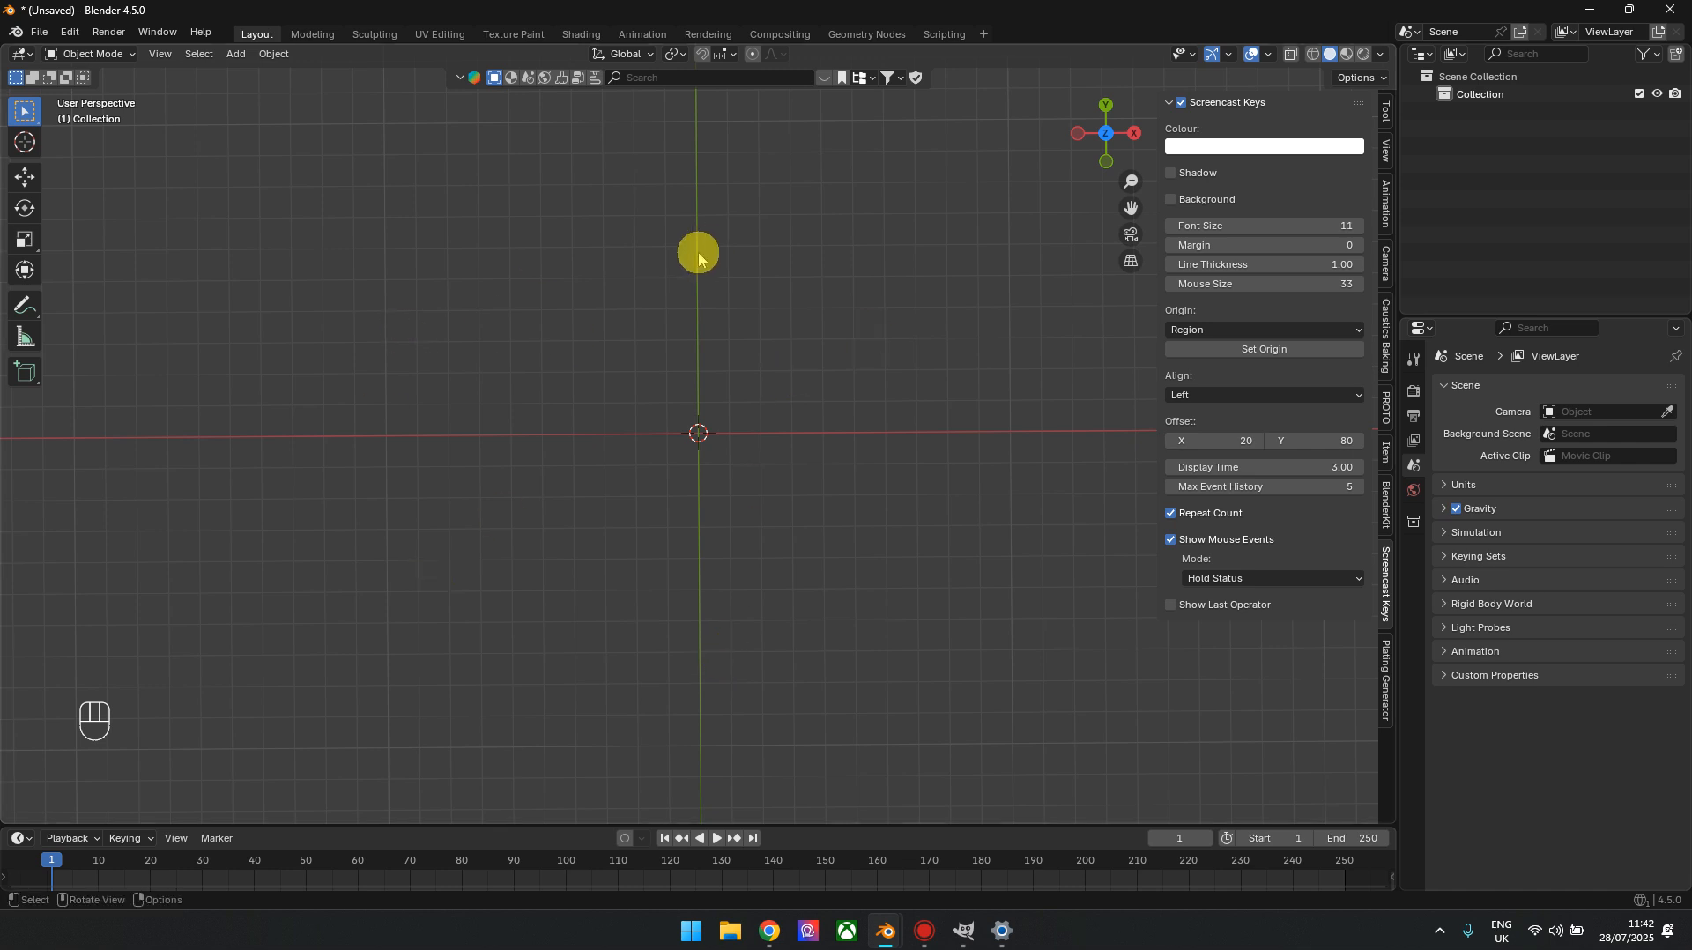
# Add a mesh cylinder at the world origin with a radius of 225 m
pyautogui.hotkey('shift', 'a')
pyautogui.moveTo(729, 352)
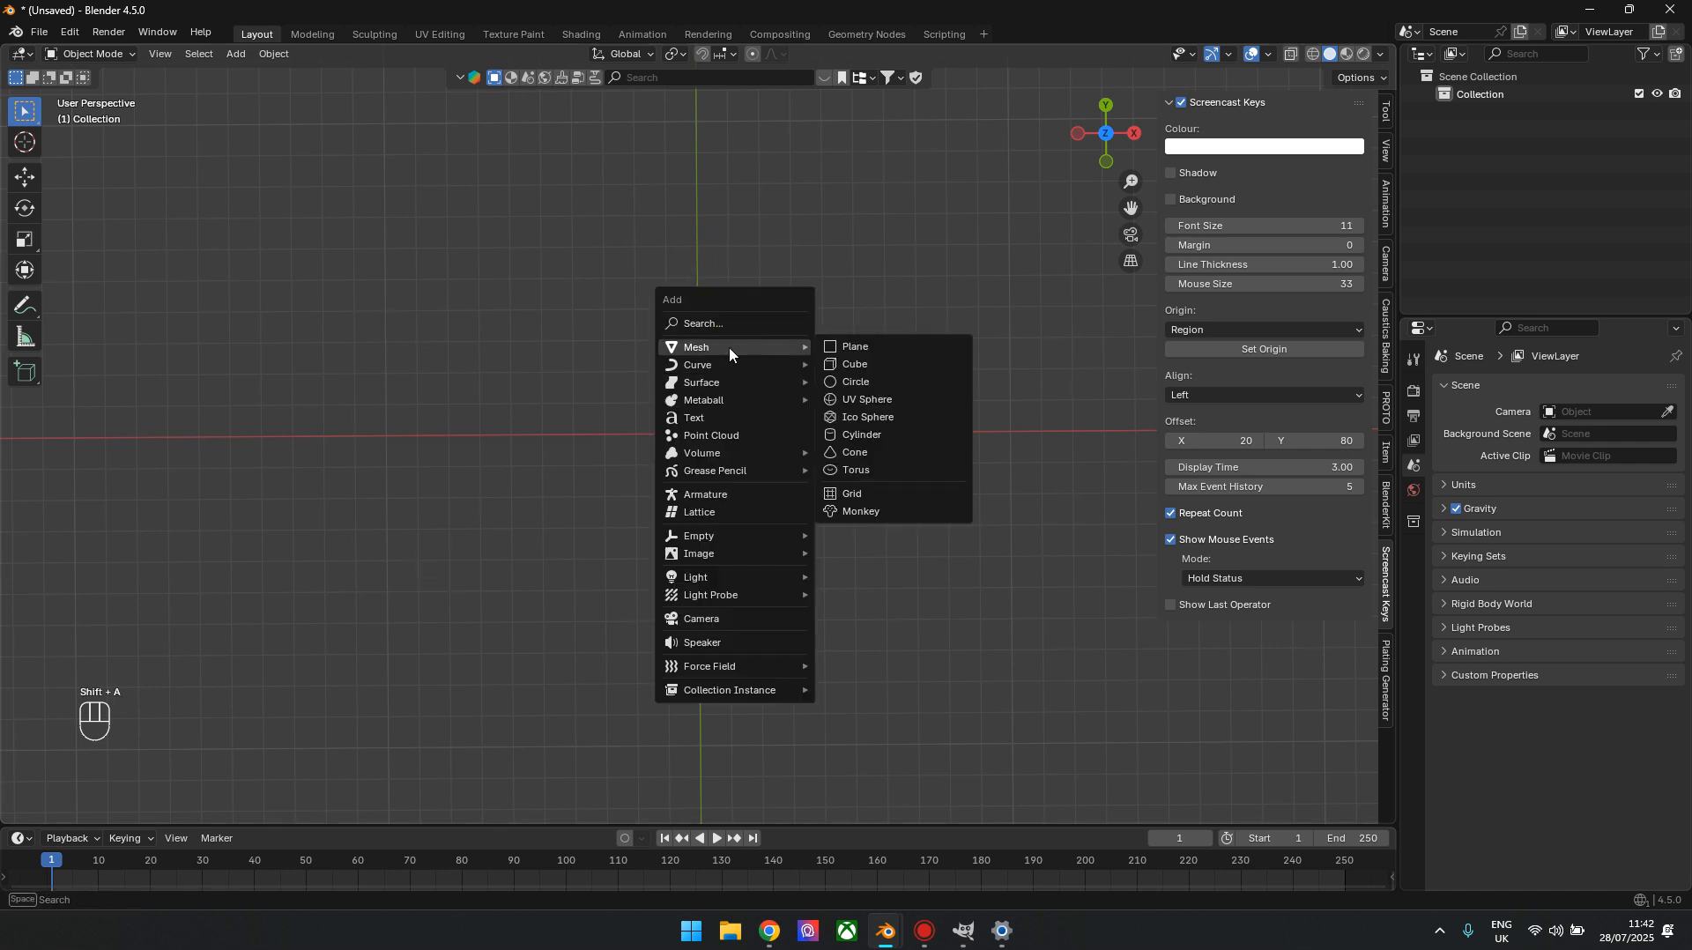
pyautogui.click(892, 438)
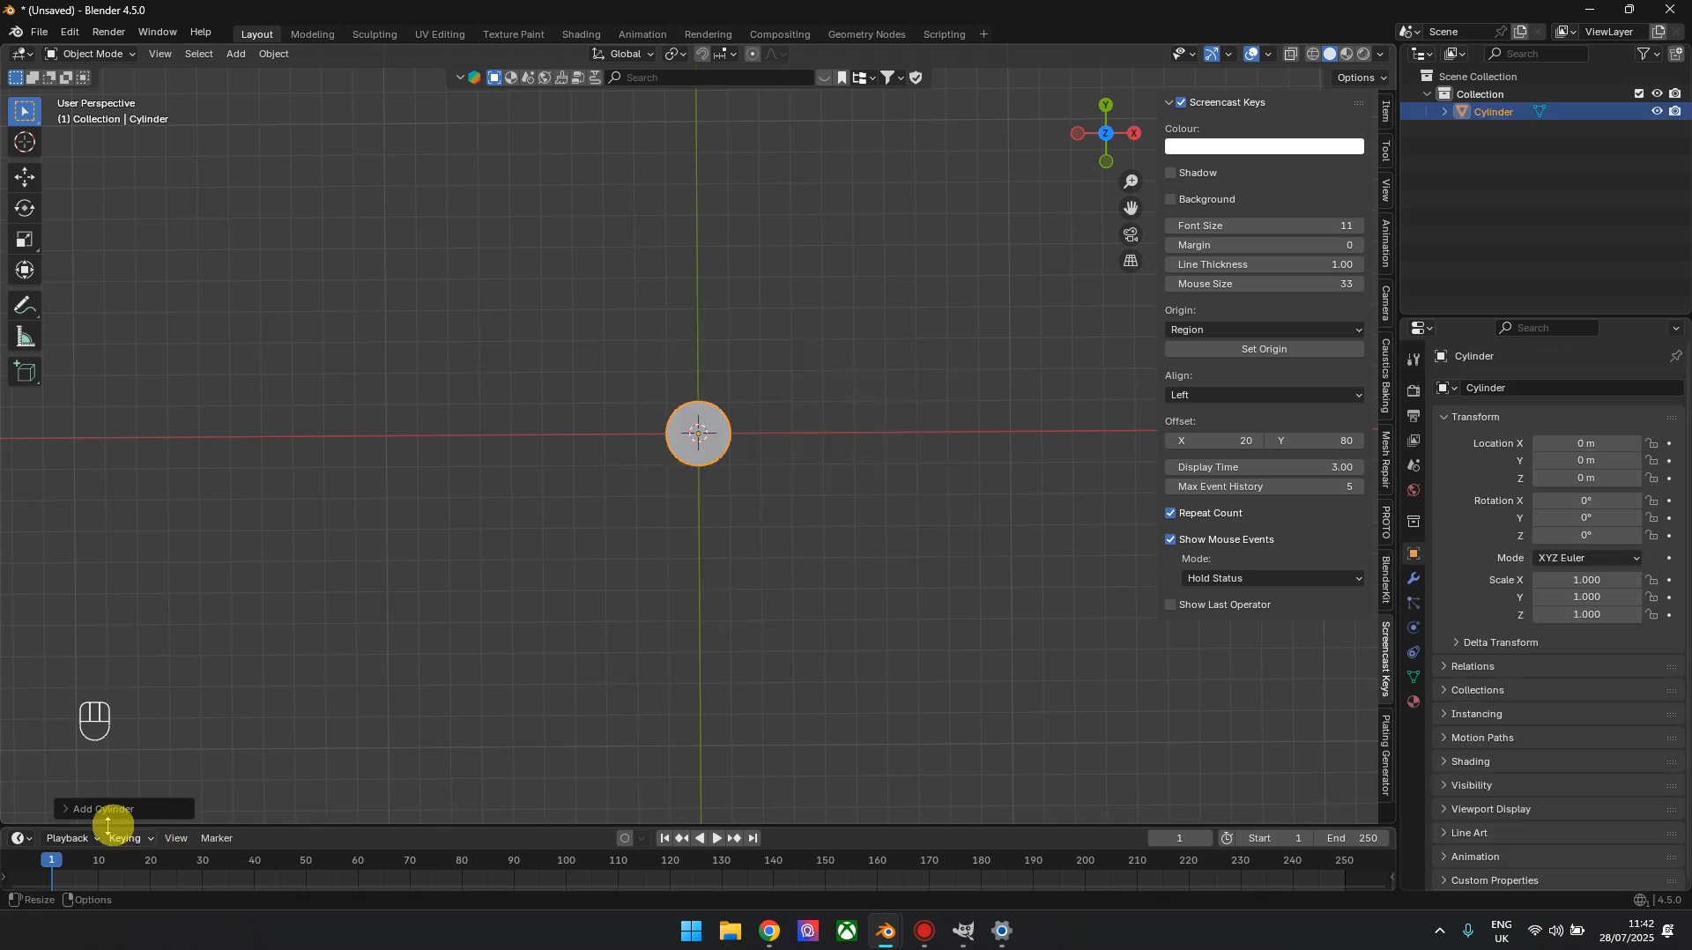
pyautogui.click(75, 810)
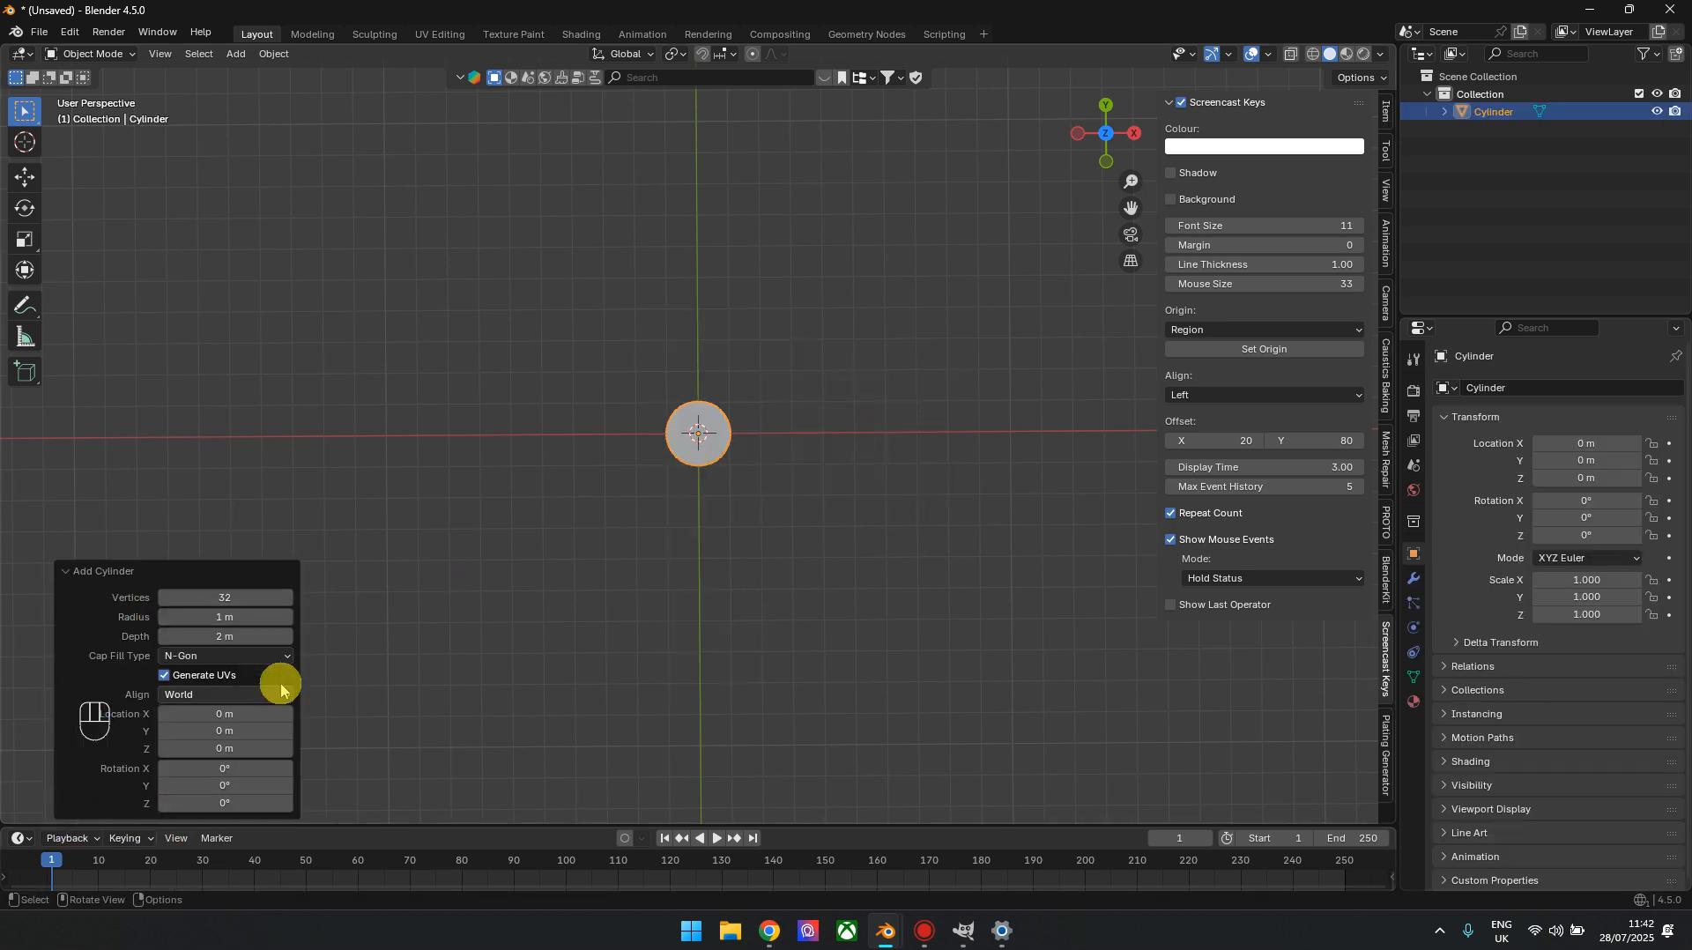
pyautogui.click(238, 618)
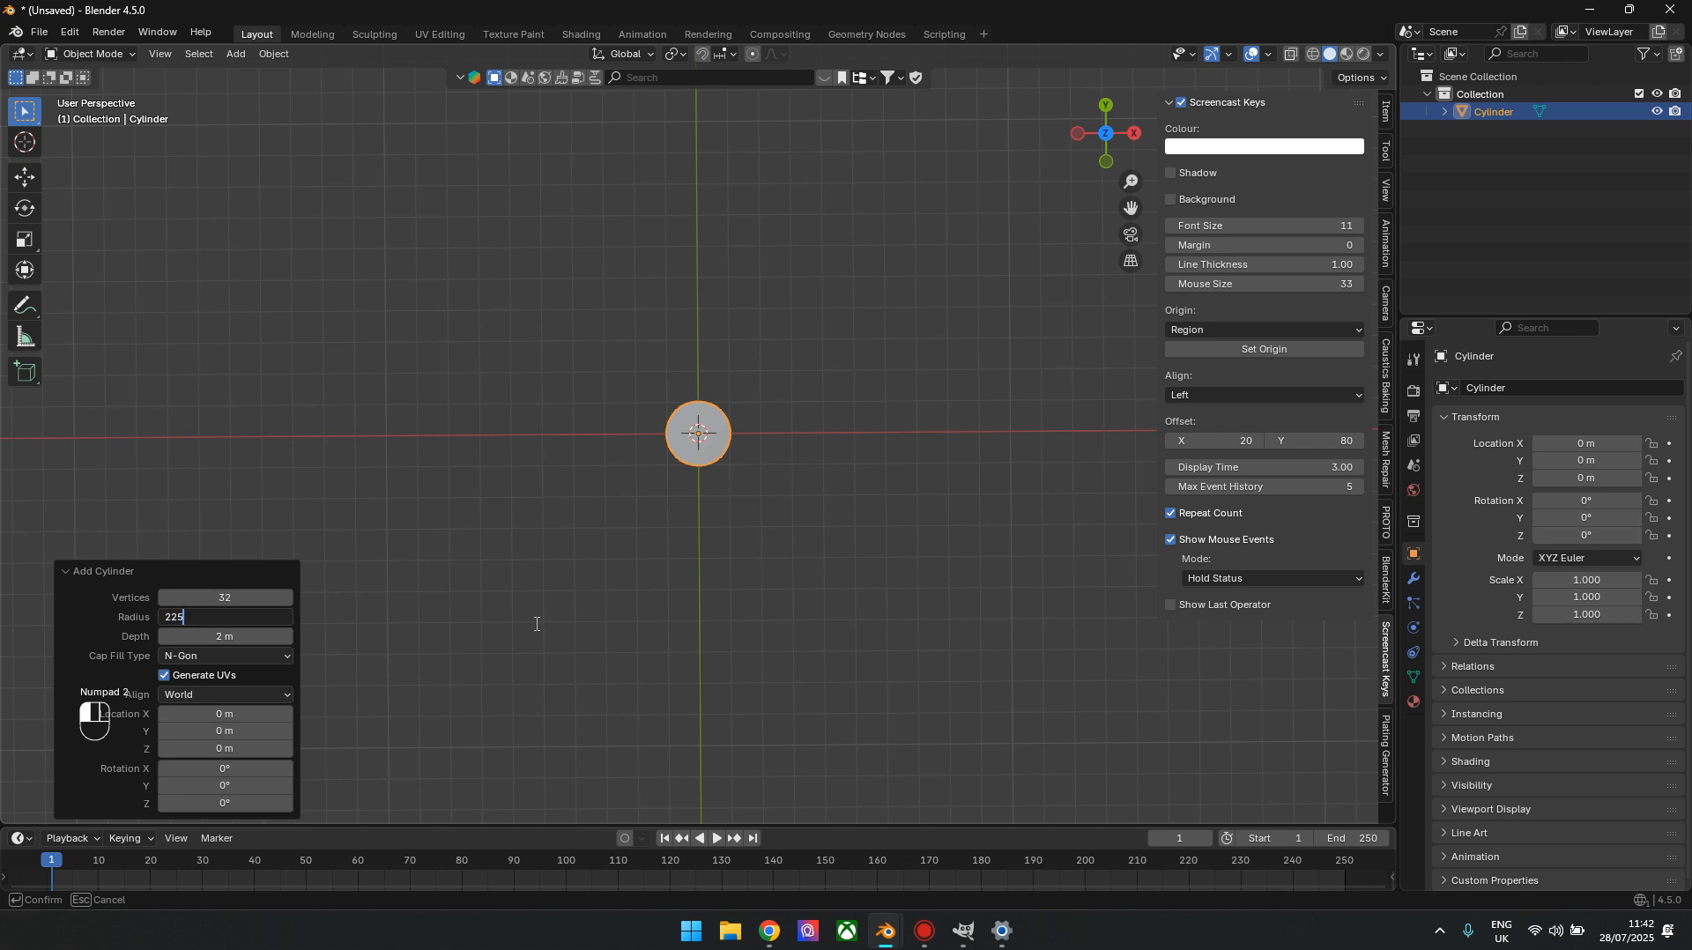
pyautogui.write('225')
pyautogui.press('Tab')
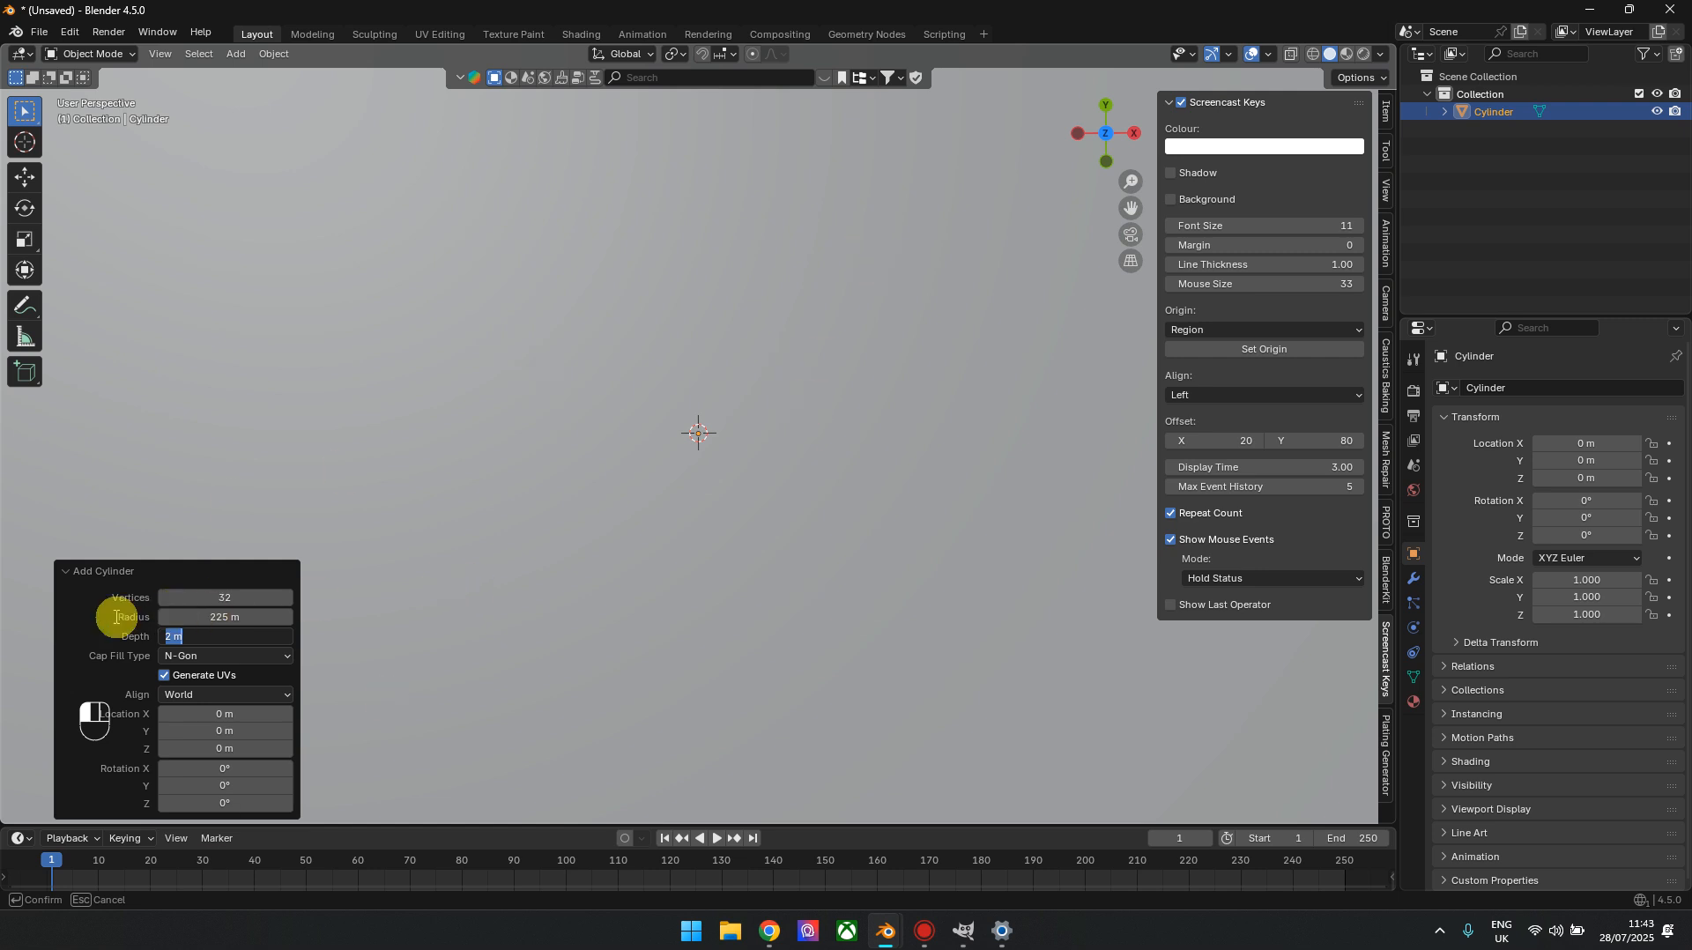
# Set the new cylinder to 124 vertices and a depth of 3.5 m
pyautogui.click(213, 597)
pyautogui.click(227, 603)
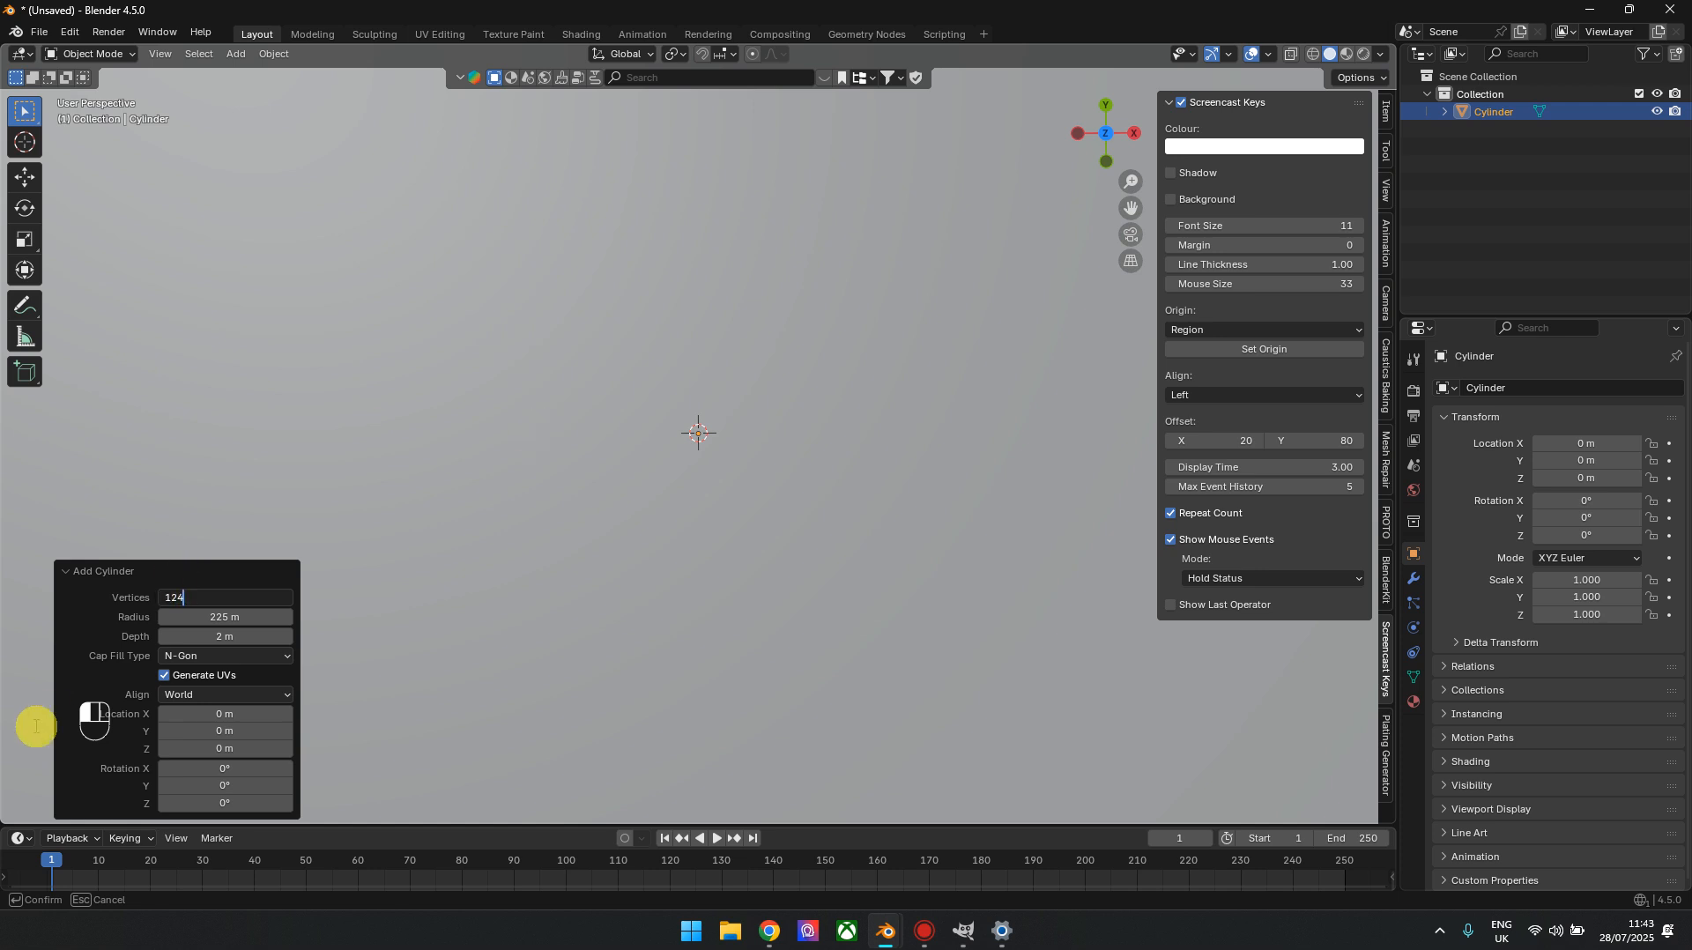
pyautogui.click(240, 635)
pyautogui.write('3.5')
pyautogui.press('Return')
pyautogui.click(897, 489)
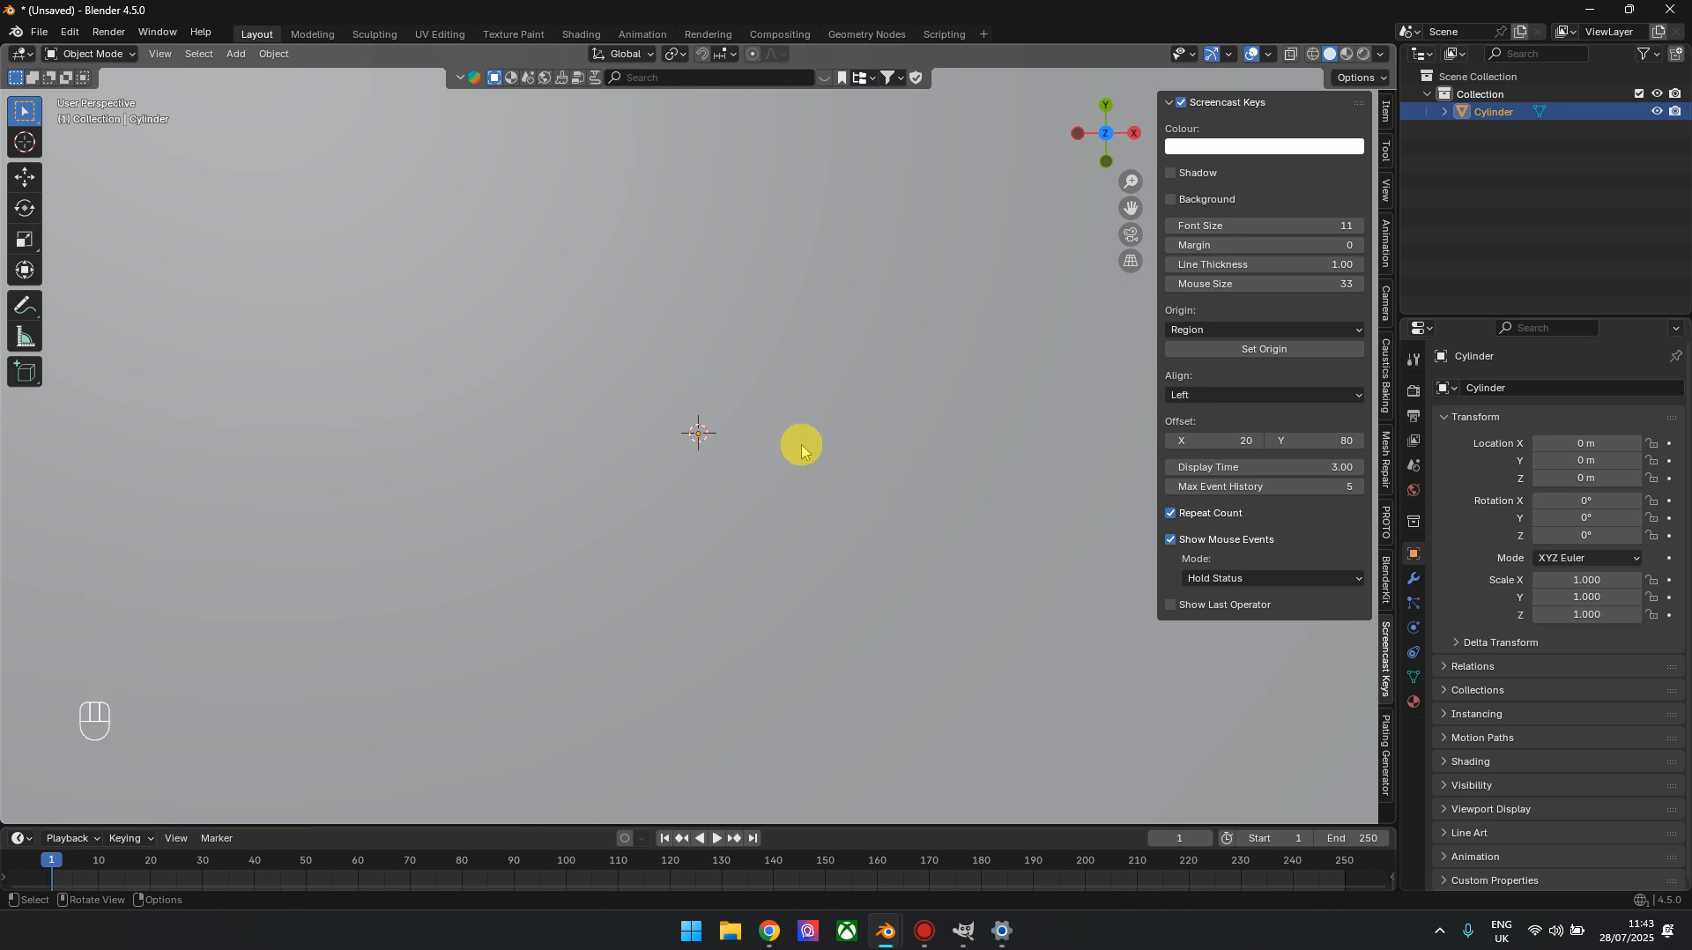
# In Edit Mode with X-ray on, select the disc's +Y half of vertices and scale them by about 1.612 along Y
pyautogui.scroll(-6, 802, 451)
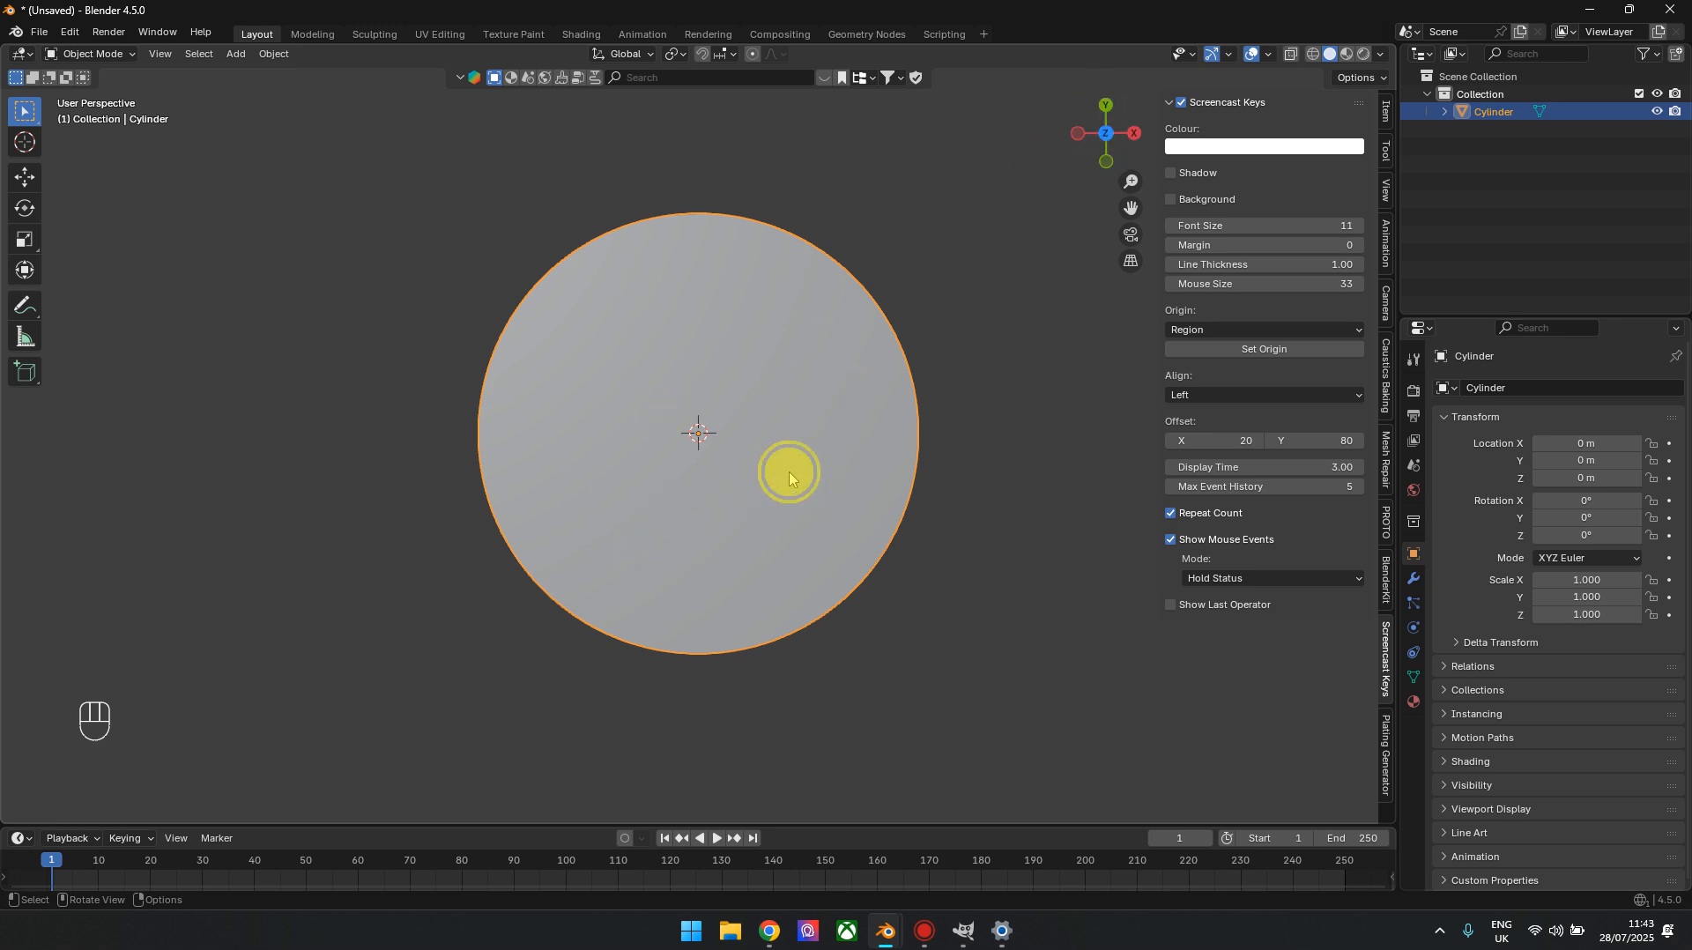
pyautogui.press('Tab')
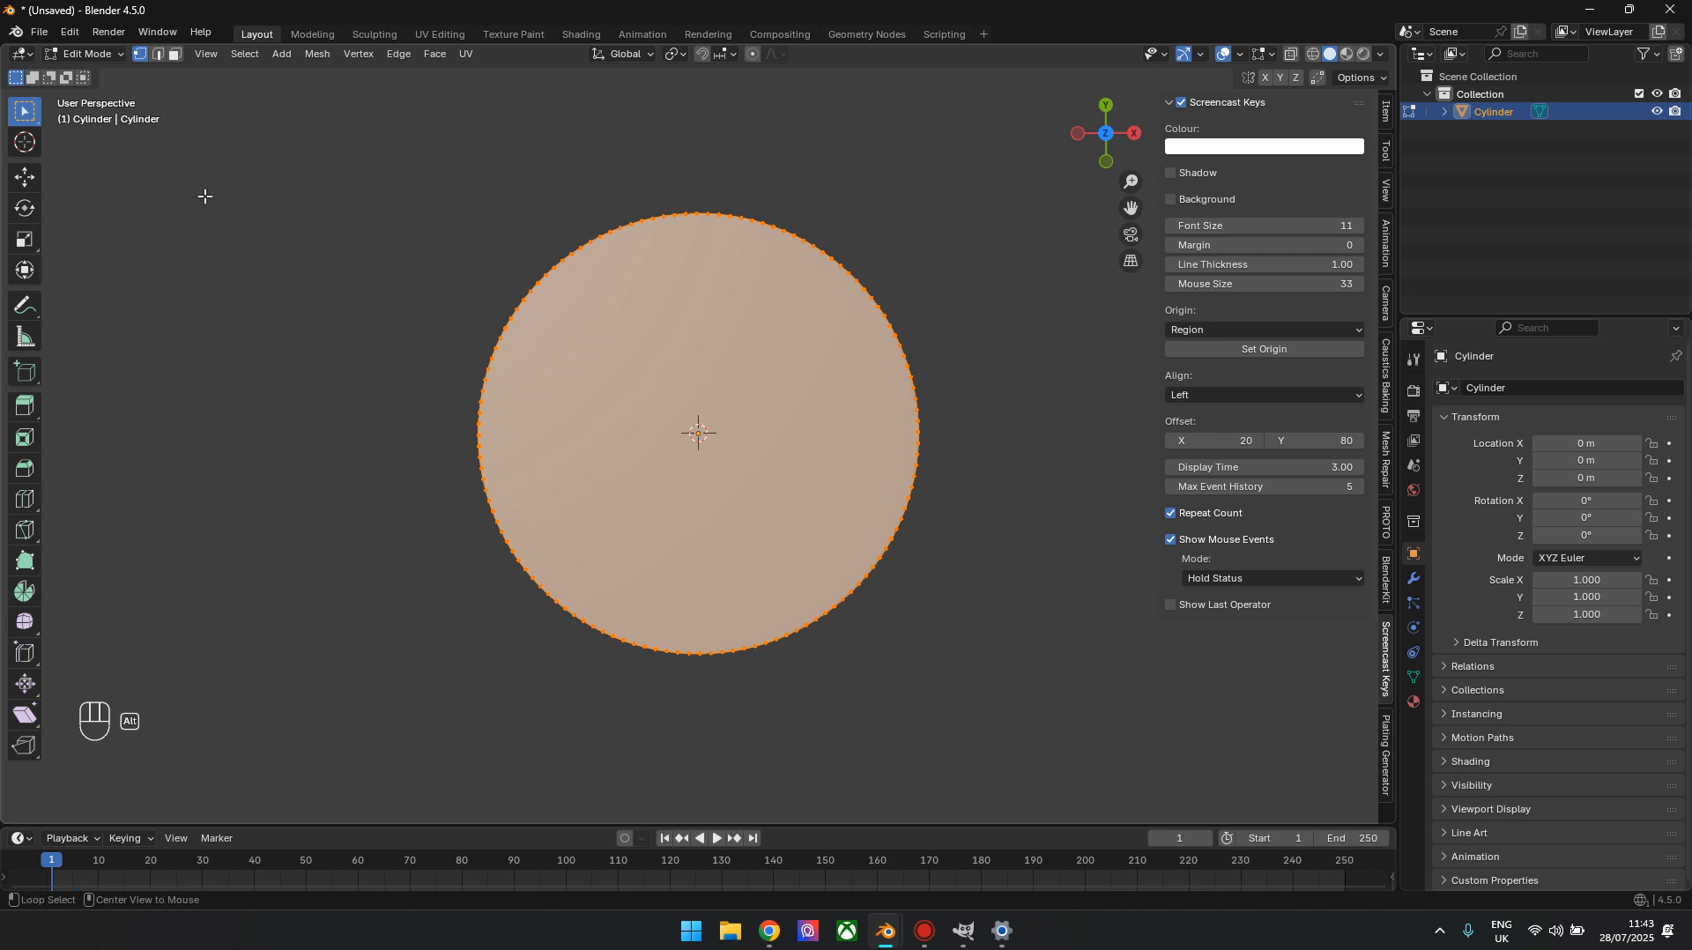
pyautogui.hotkey('alt', 'z')
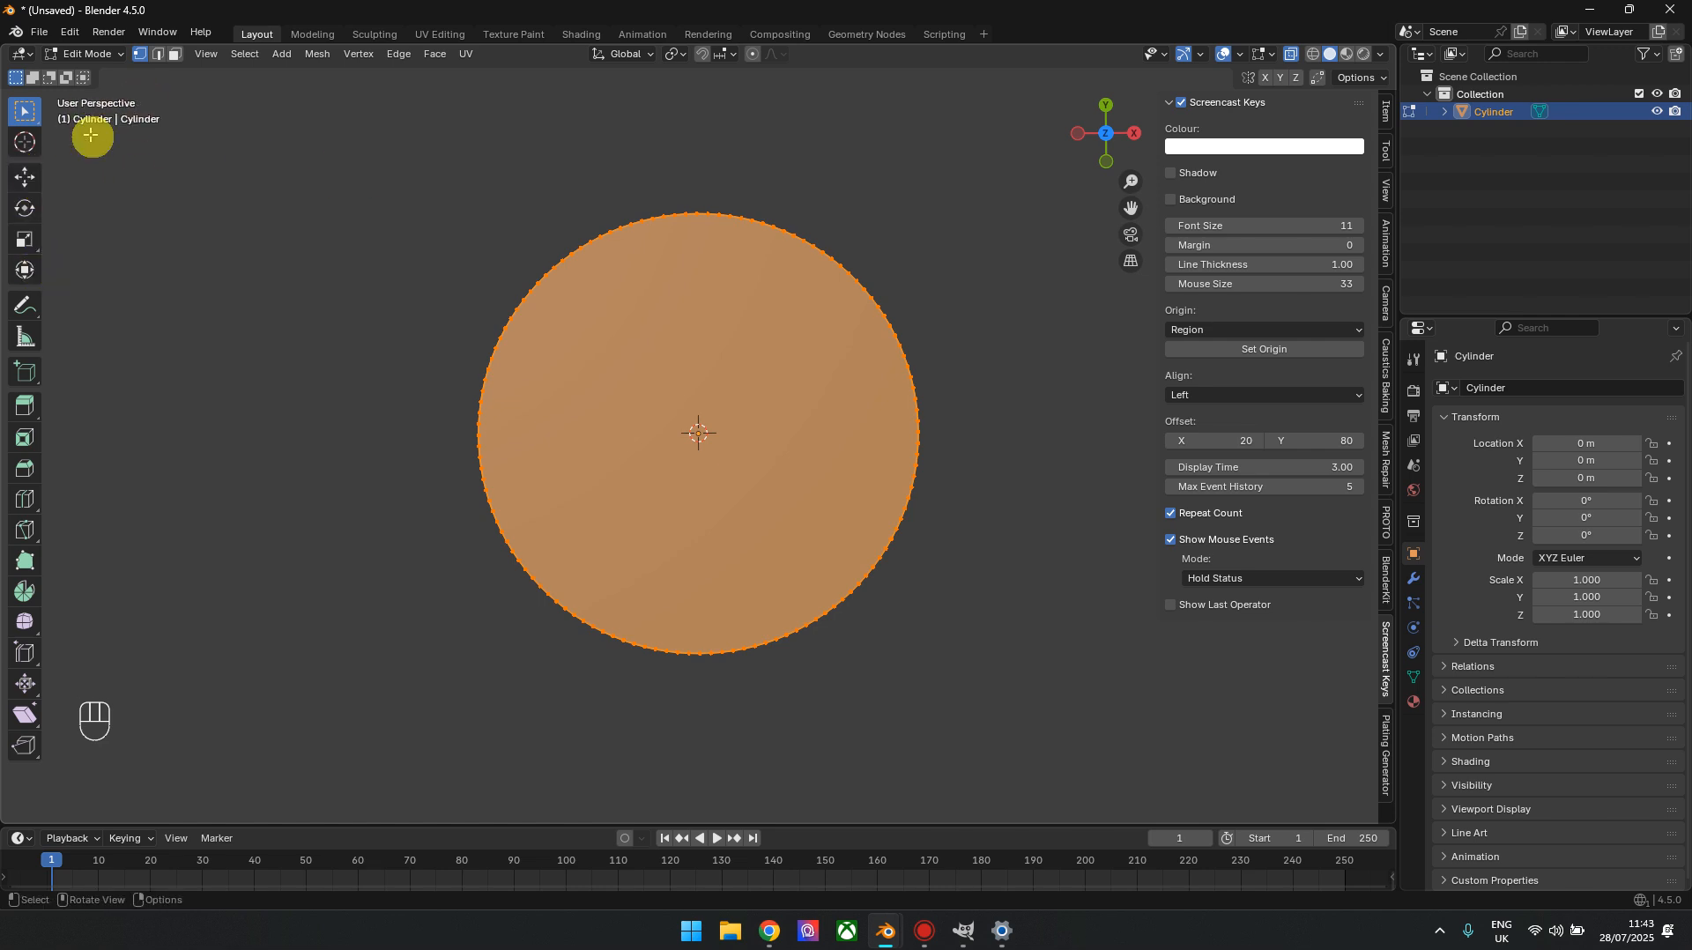
pyautogui.click(25, 177)
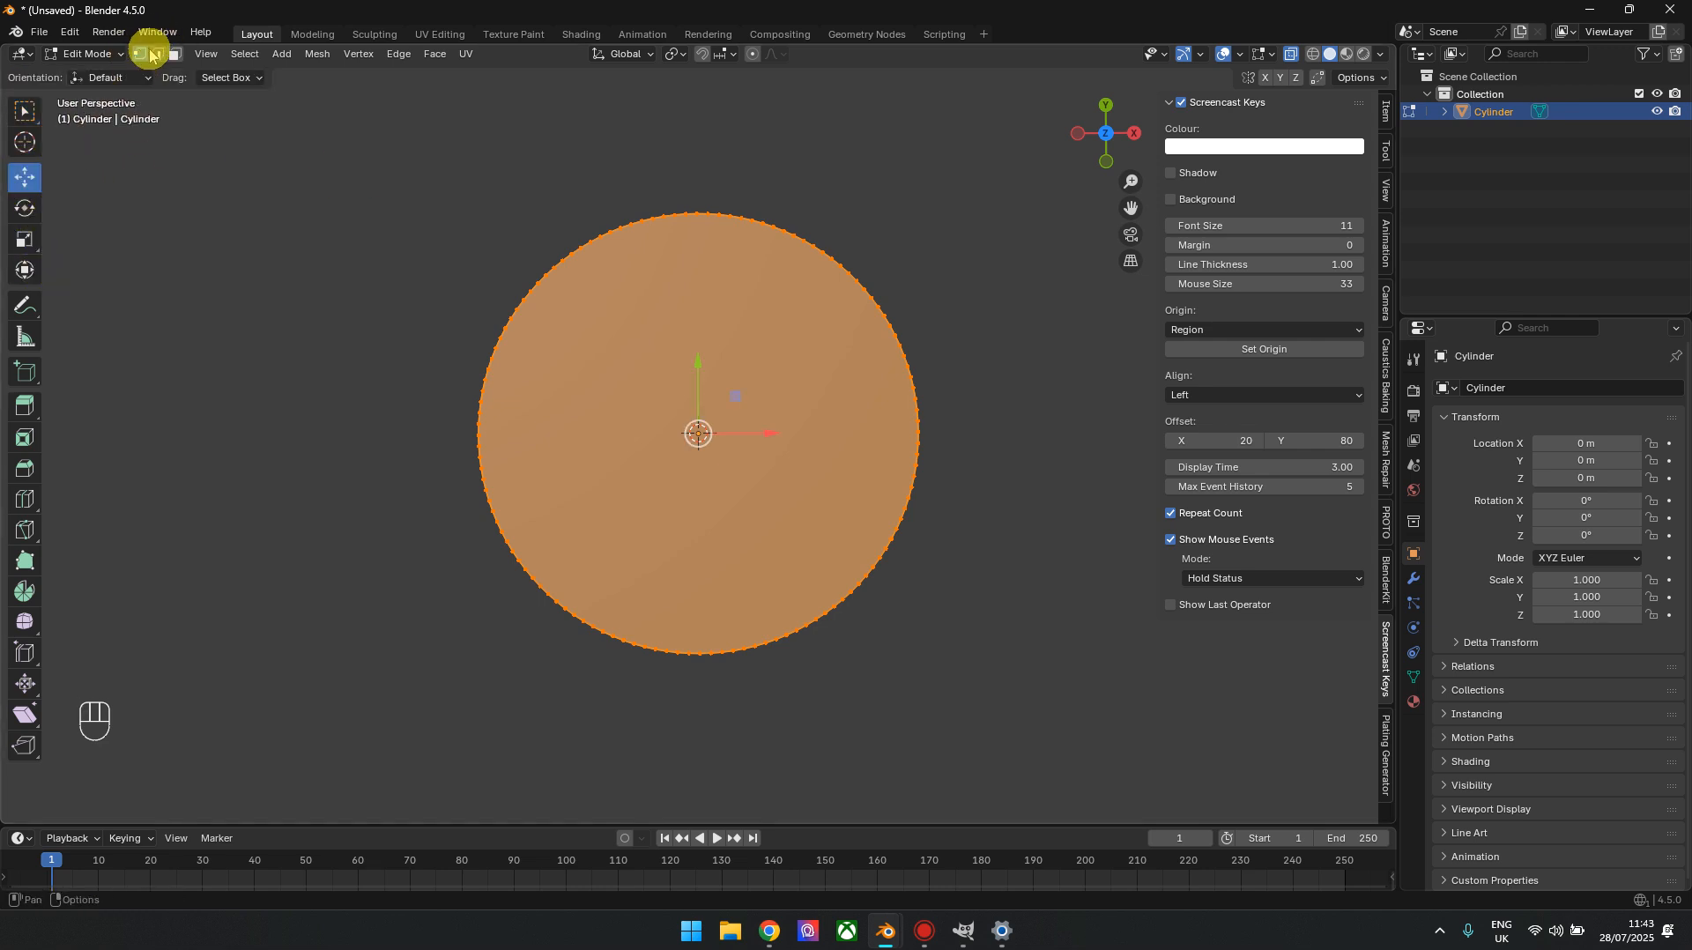
pyautogui.moveTo(291, 145); pyautogui.dragTo(1073, 486)
pyautogui.keyDown('shift'); pyautogui.moveTo(1024, 430); pyautogui.dragTo(943, 512, button='middle'); pyautogui.keyUp('shift')
pyautogui.moveTo(681, 378); pyautogui.dragTo(681, 226)
pyautogui.click(25, 239)
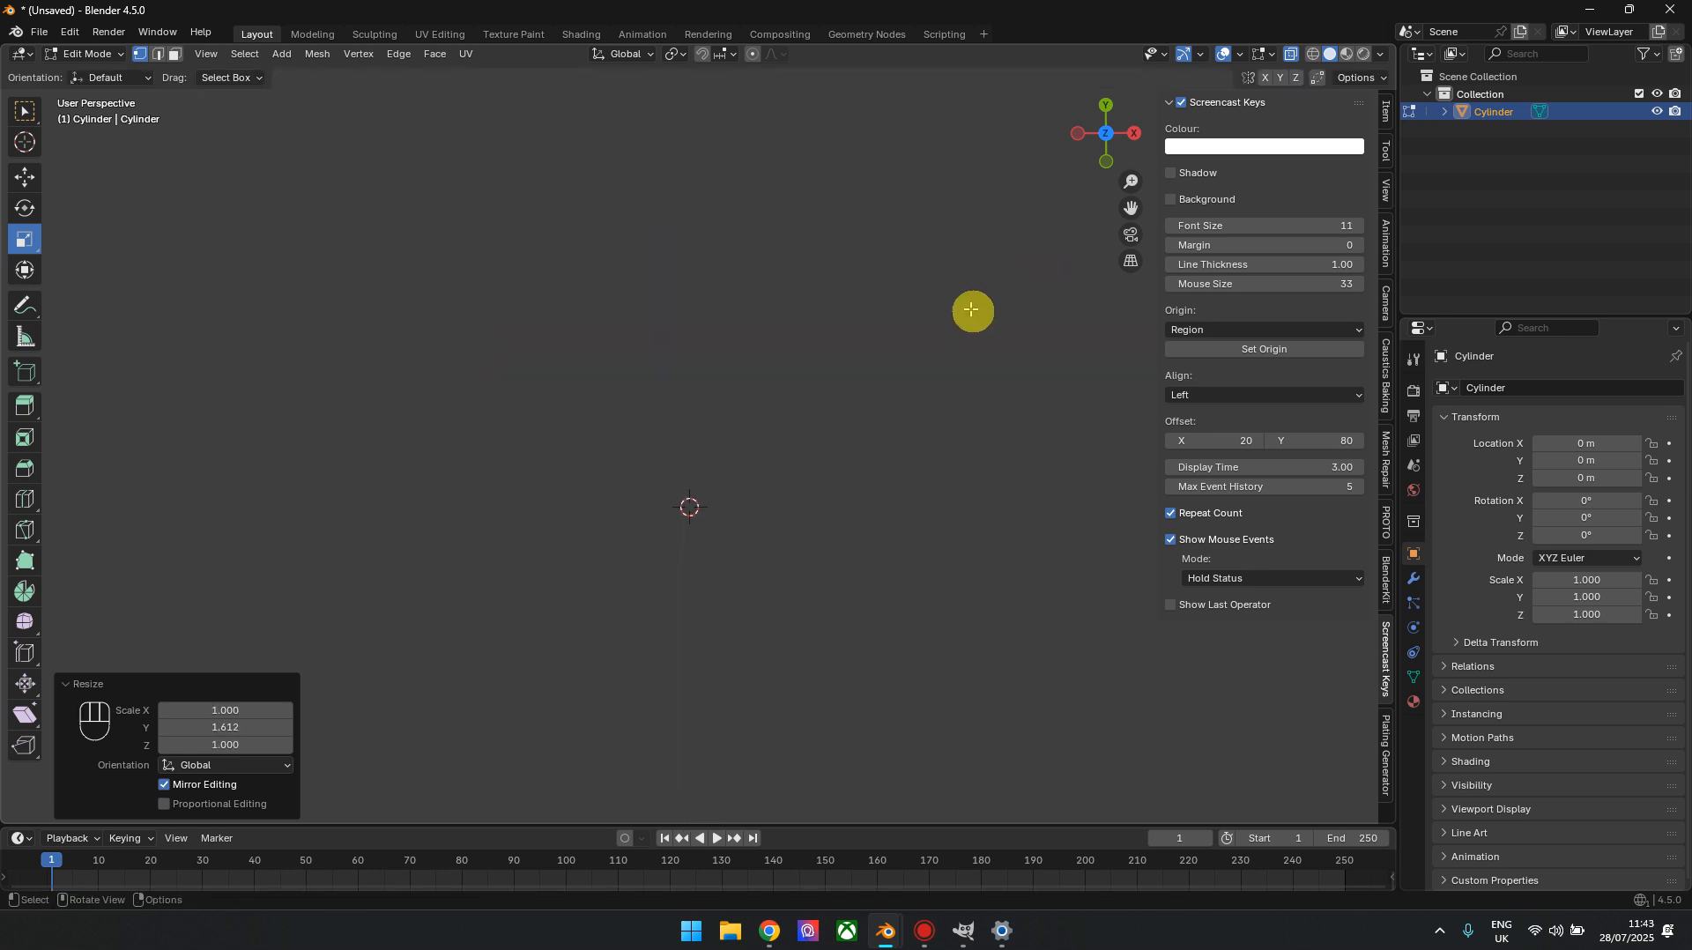
# Set the viewport's clip end distance to 2500 m so the whole disc can be viewed
pyautogui.moveTo(1101, 134); pyautogui.dragTo(799, 430)
pyautogui.scroll(1, 799, 430)
pyautogui.moveTo(1132, 141); pyautogui.dragTo(690, 396)
pyautogui.click(1114, 113)
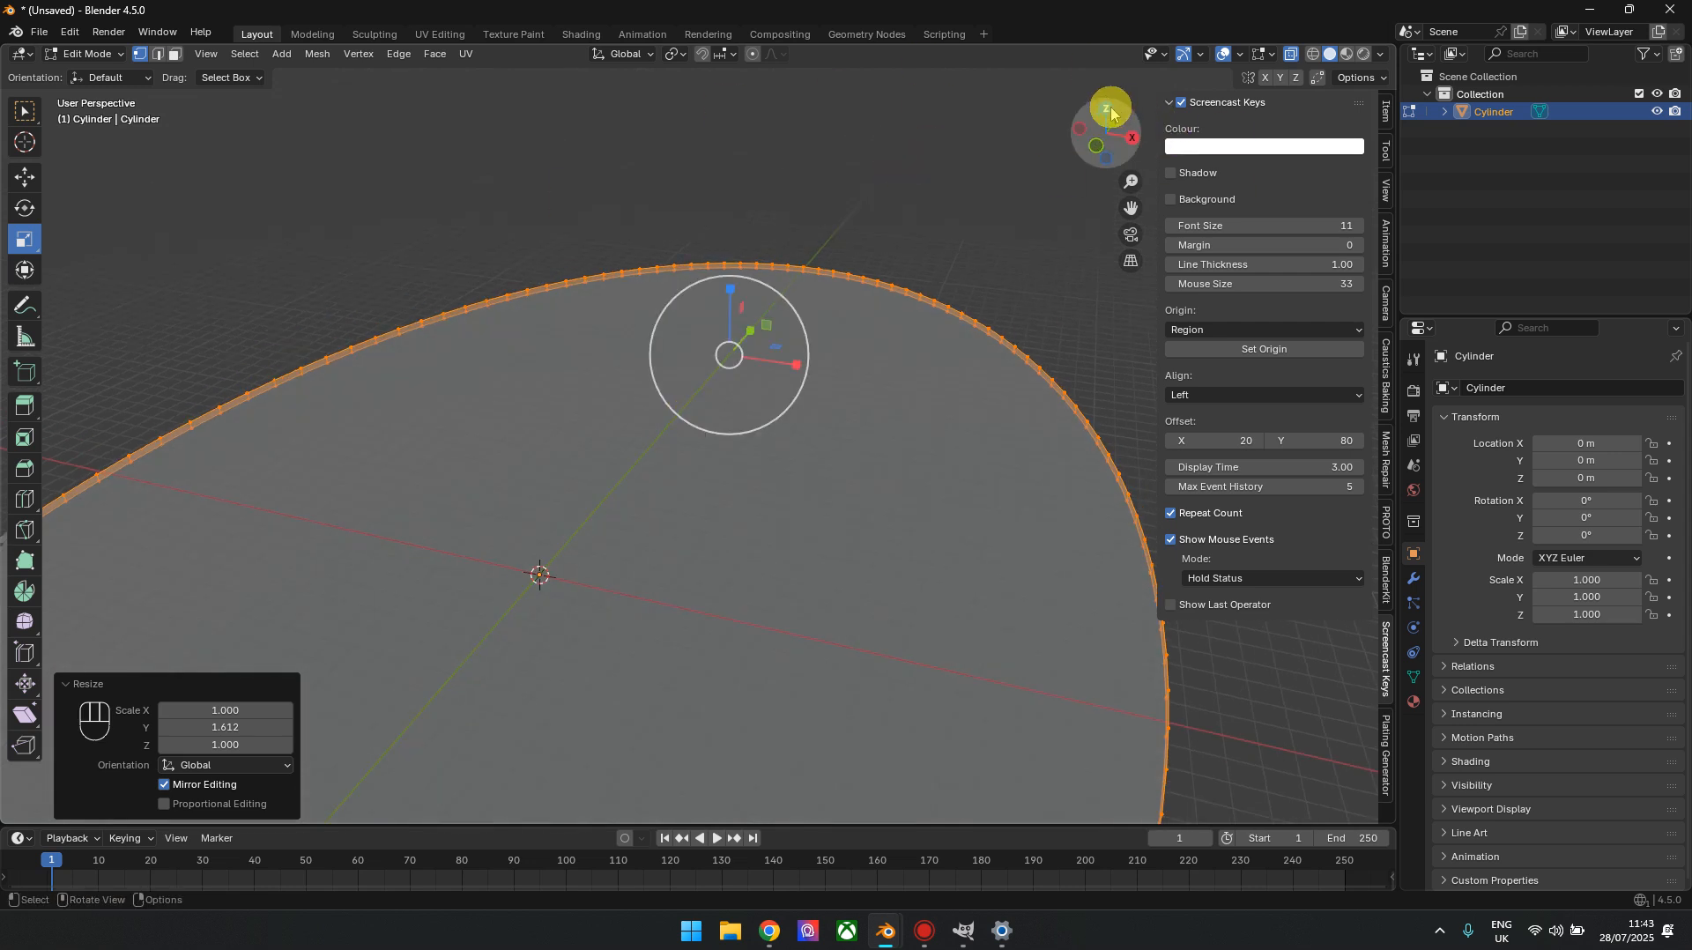
pyautogui.scroll(2, 903, 423)
pyautogui.moveTo(1107, 144); pyautogui.dragTo(1009, 159)
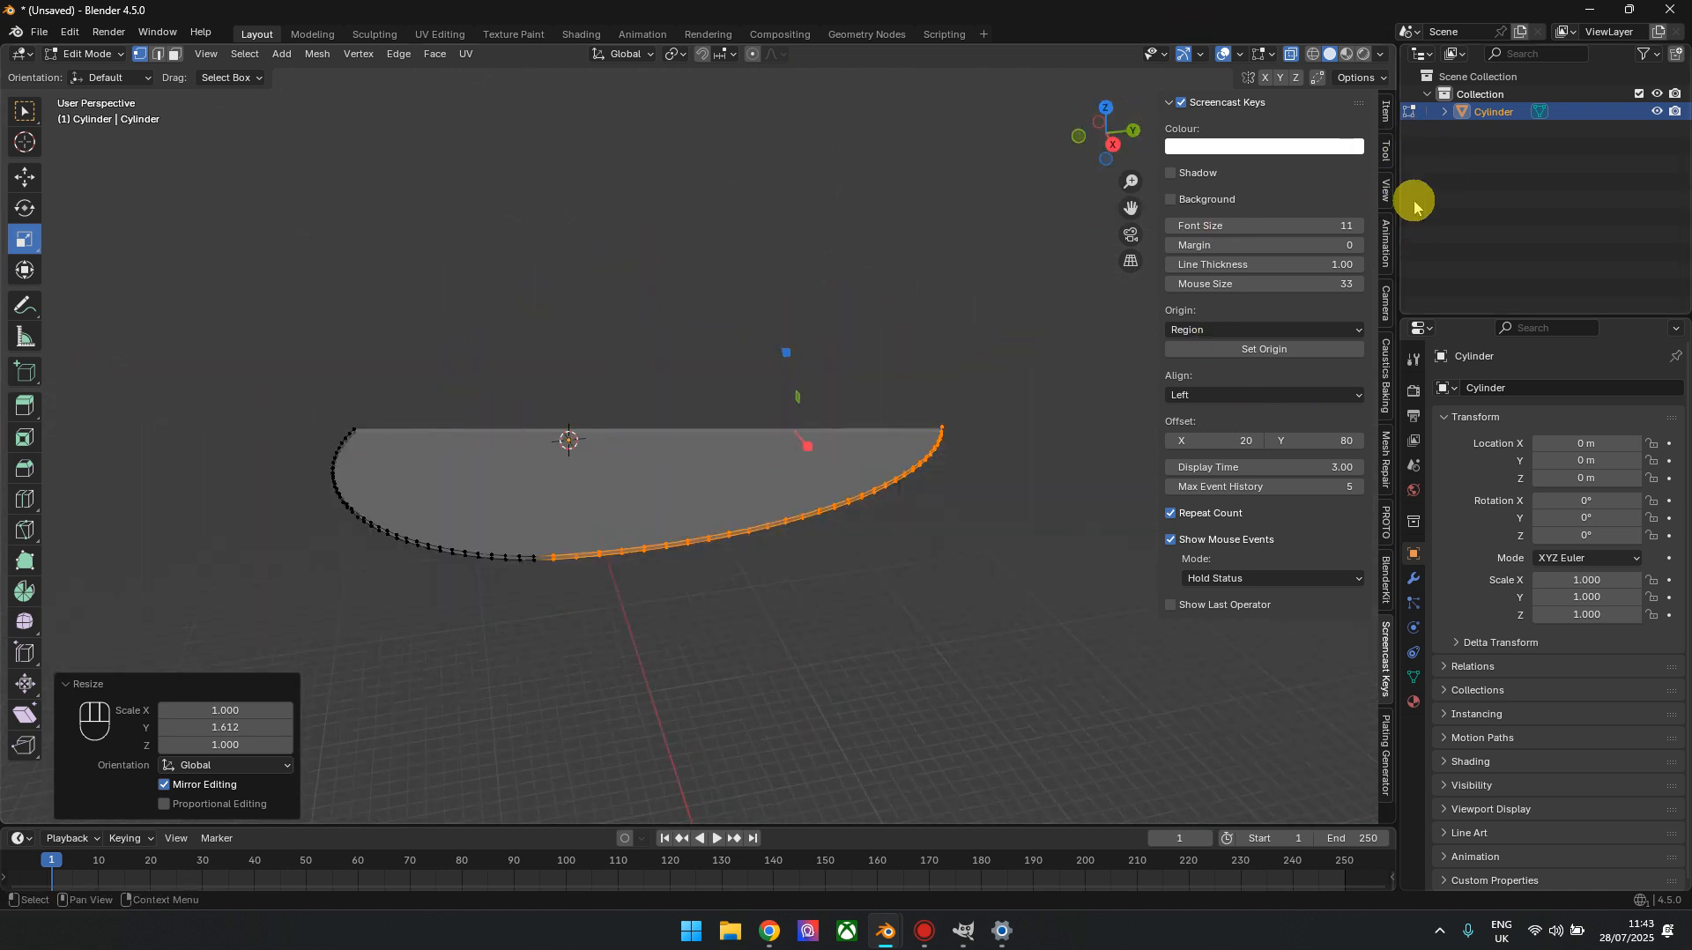
pyautogui.click(1386, 191)
pyautogui.click(1291, 165)
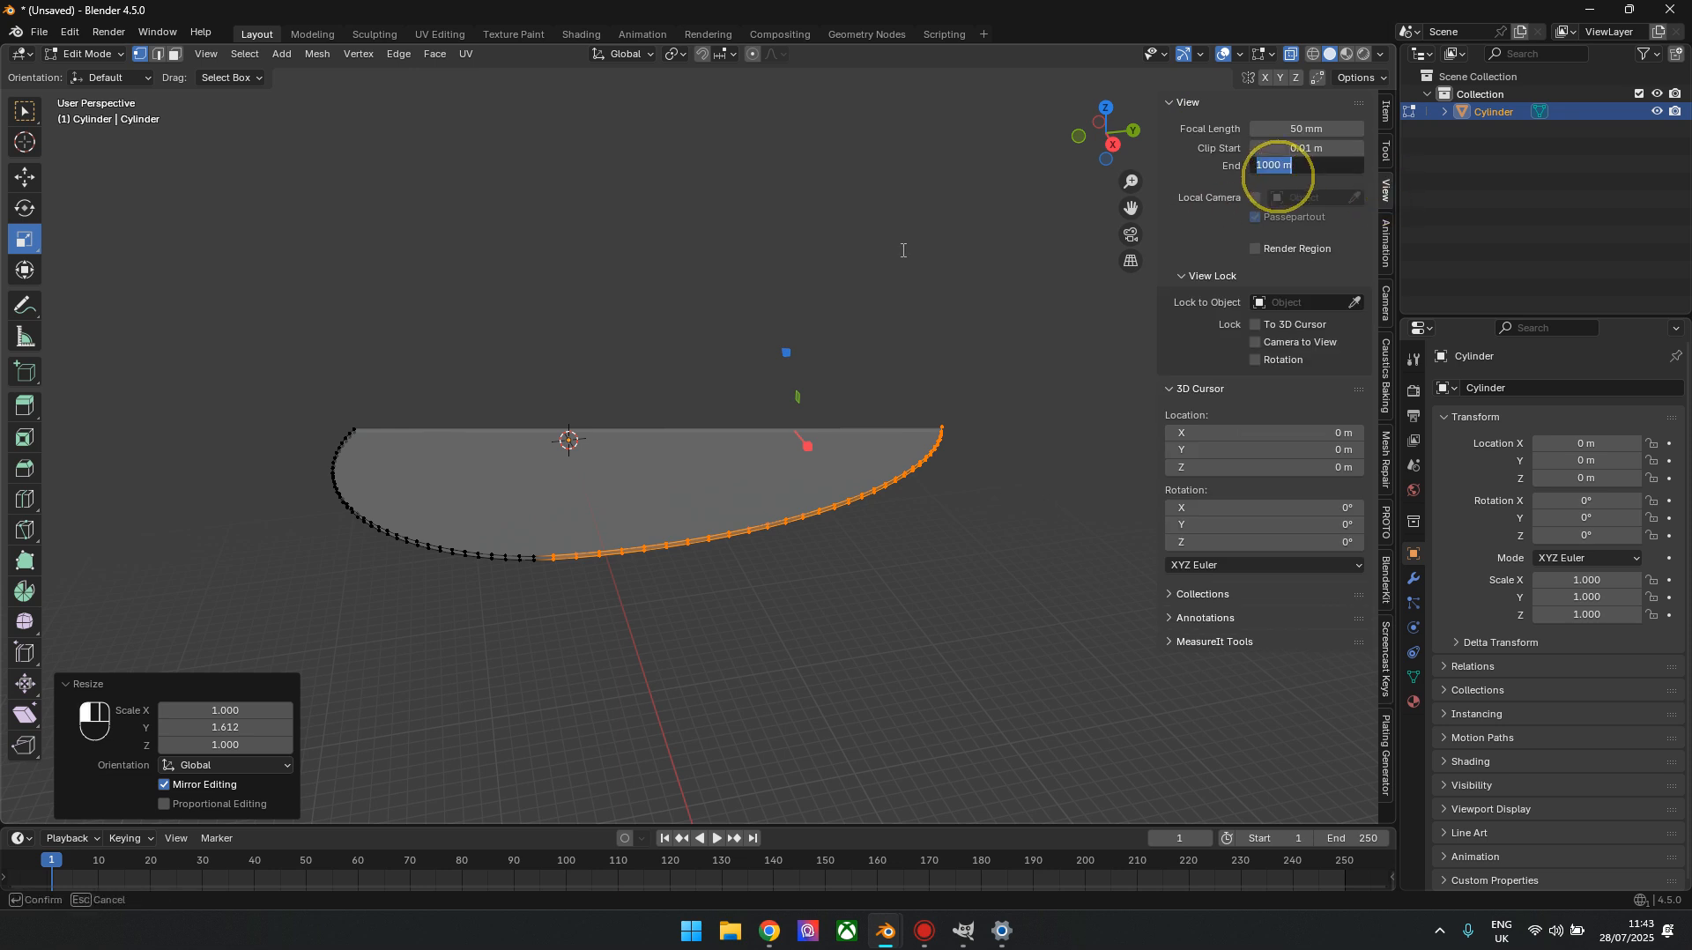
pyautogui.write('2500')
pyautogui.click(899, 252)
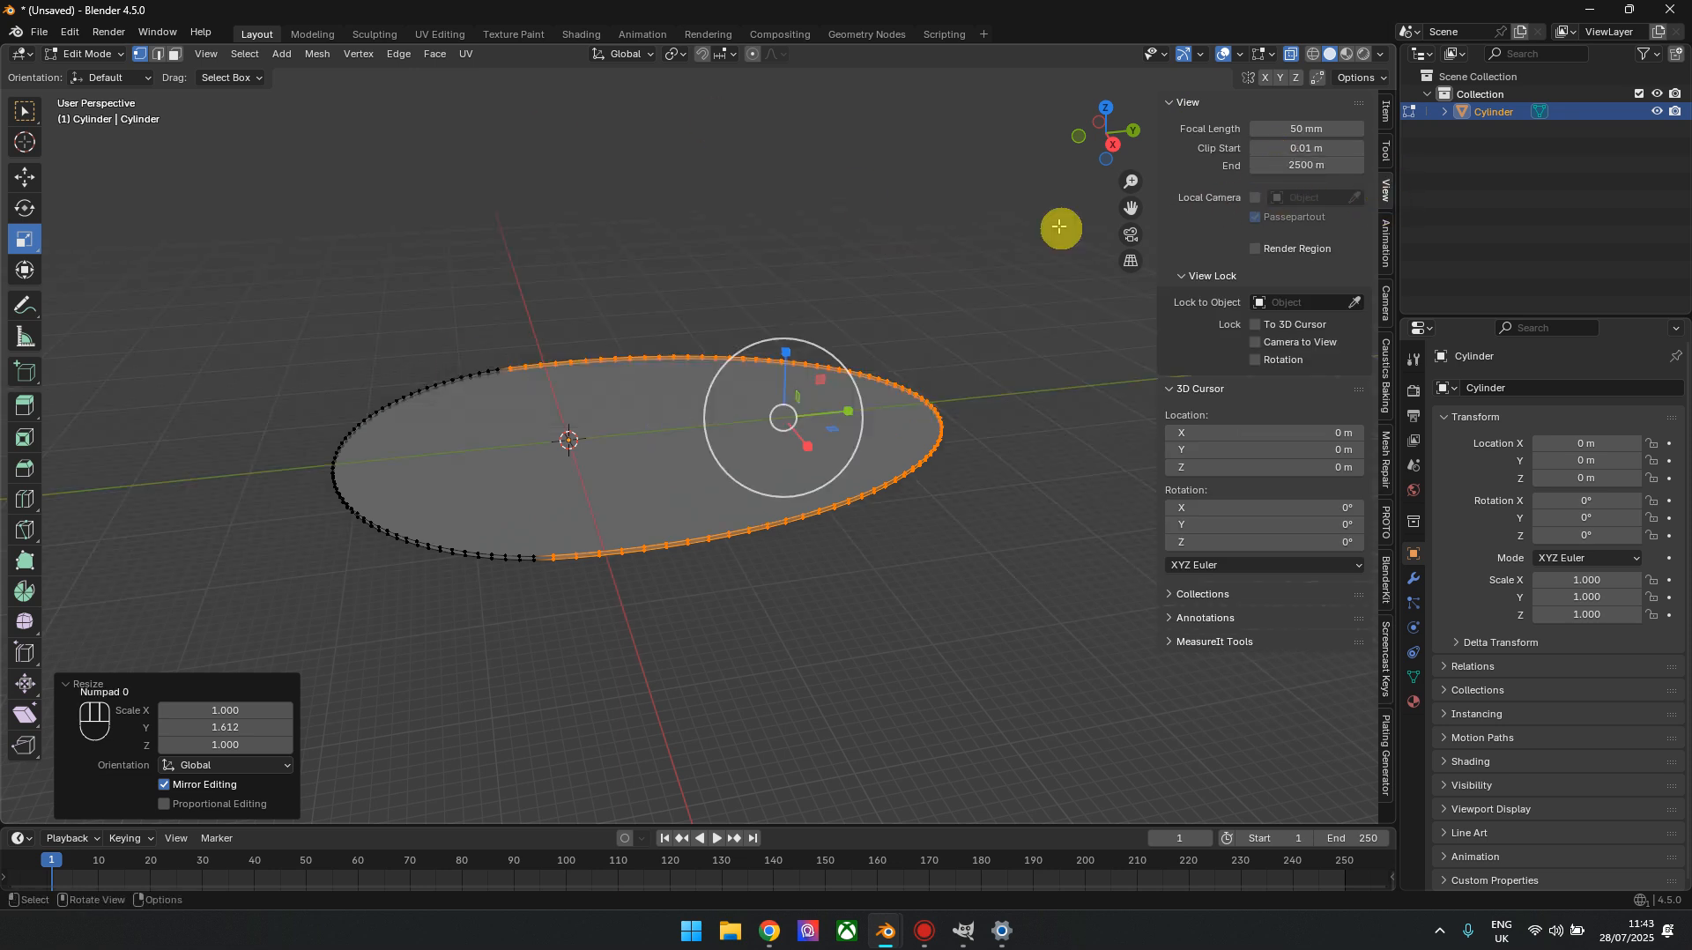
pyautogui.moveTo(1107, 133); pyautogui.dragTo(1109, 128)
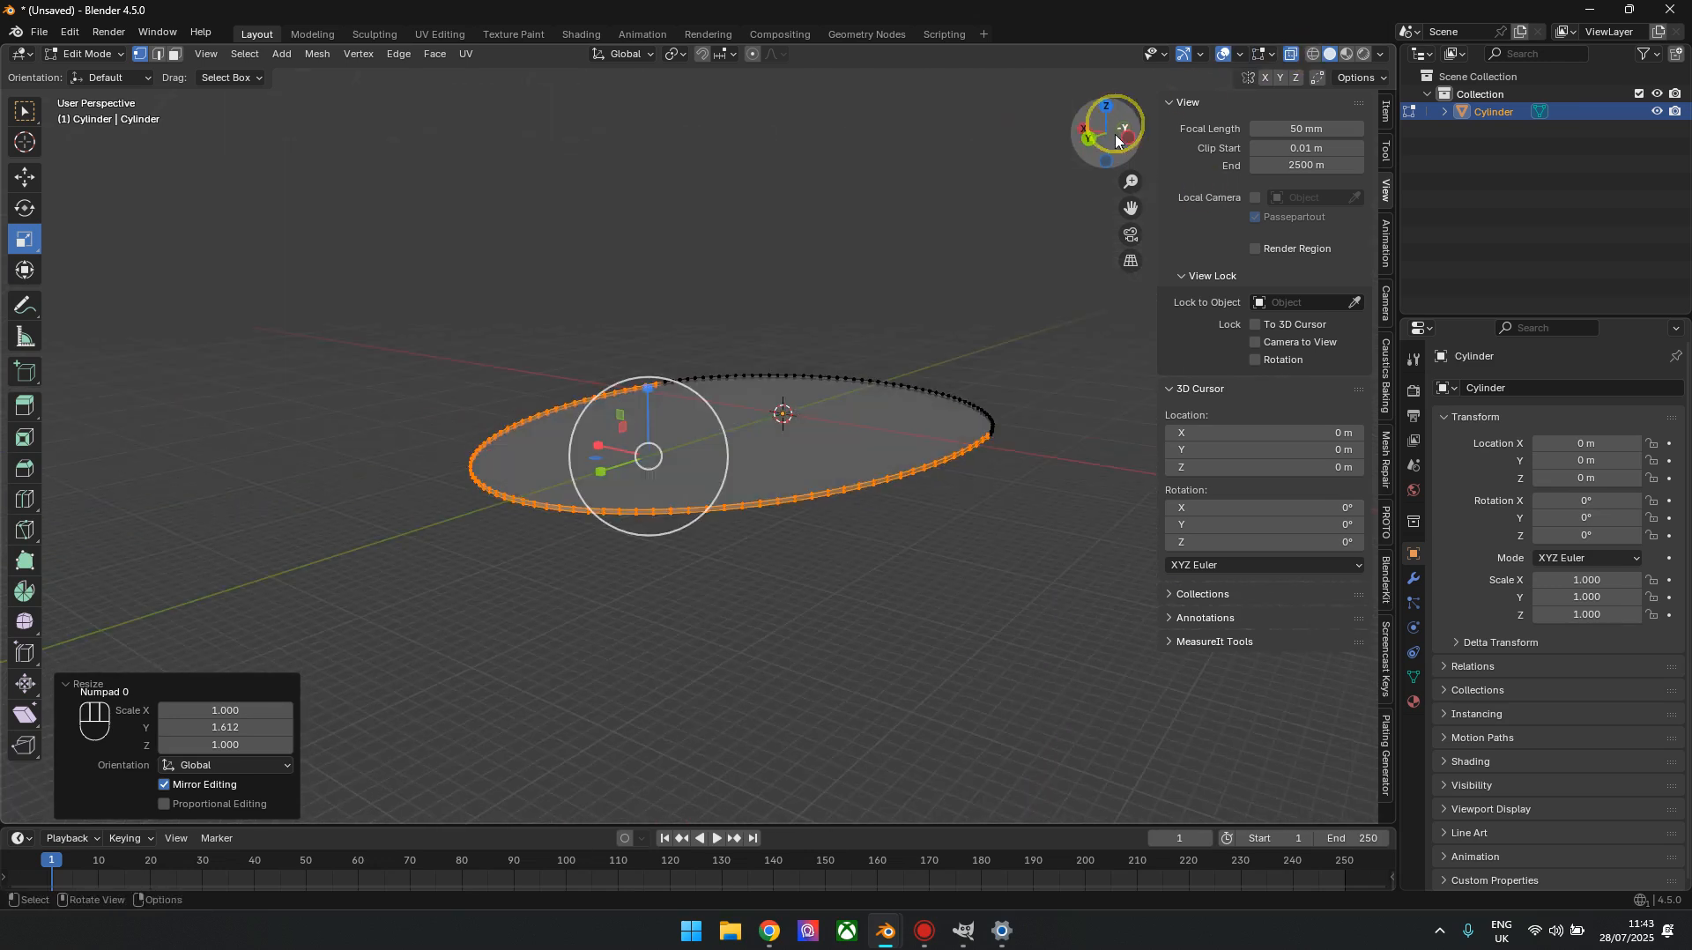
# Turn off X-ray, select the disc's top face in face select mode, and show it in back orthographic view without the sidebar
pyautogui.hotkey('alt', 'z')
pyautogui.click(1045, 555)
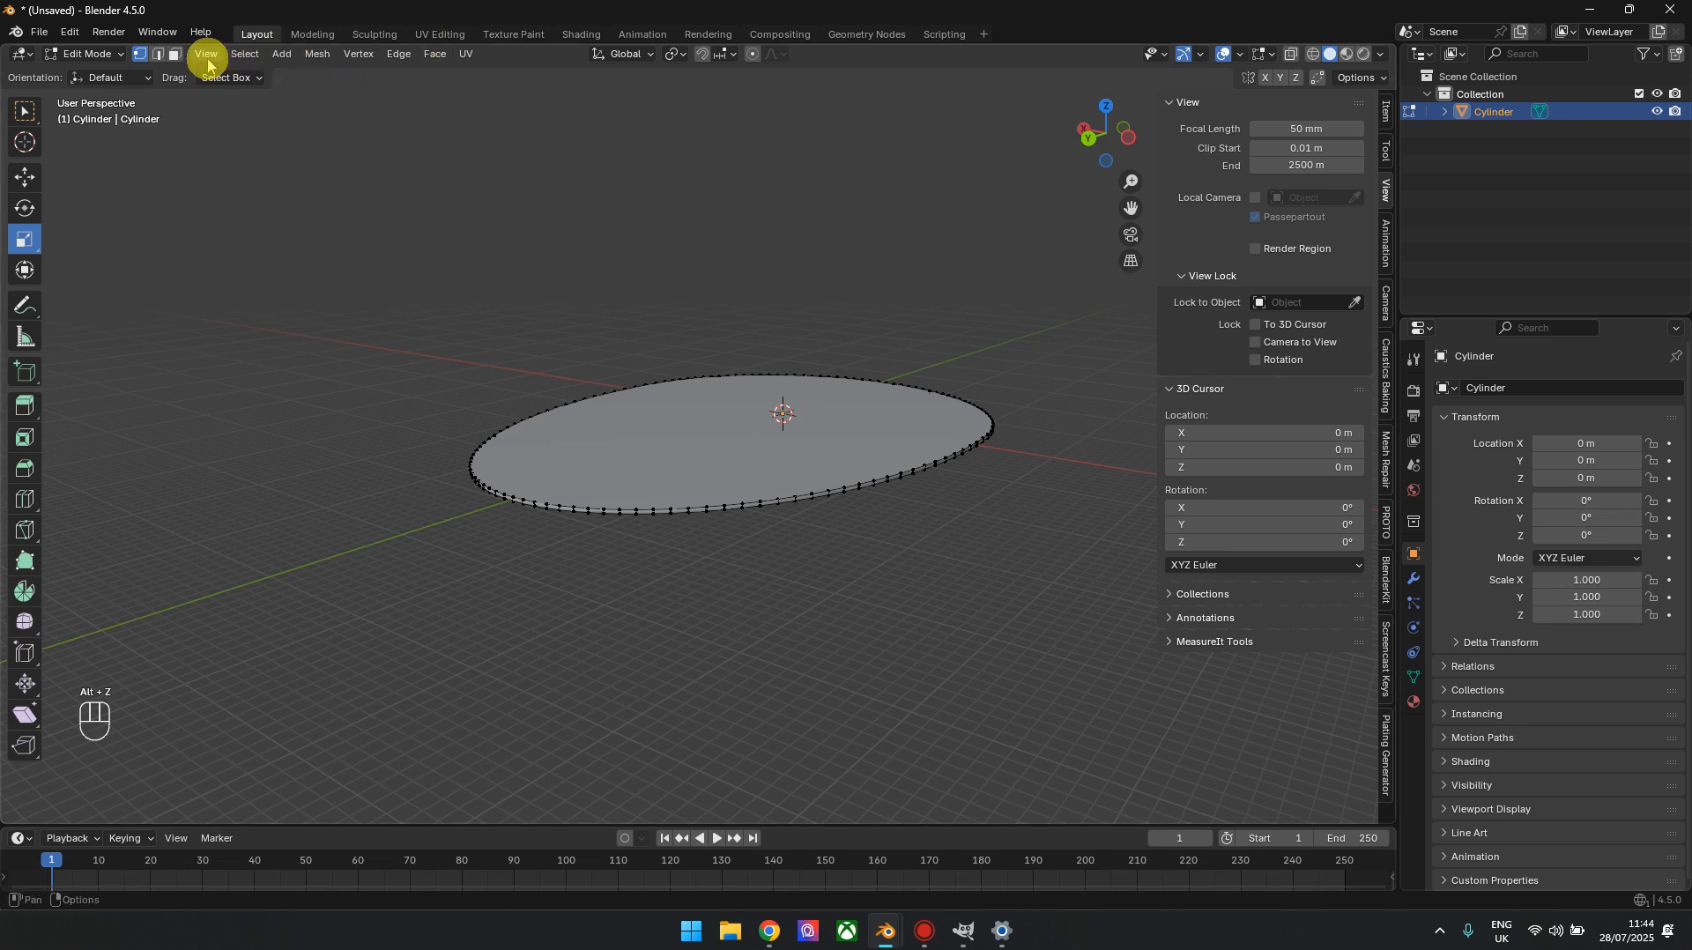
pyautogui.click(175, 55)
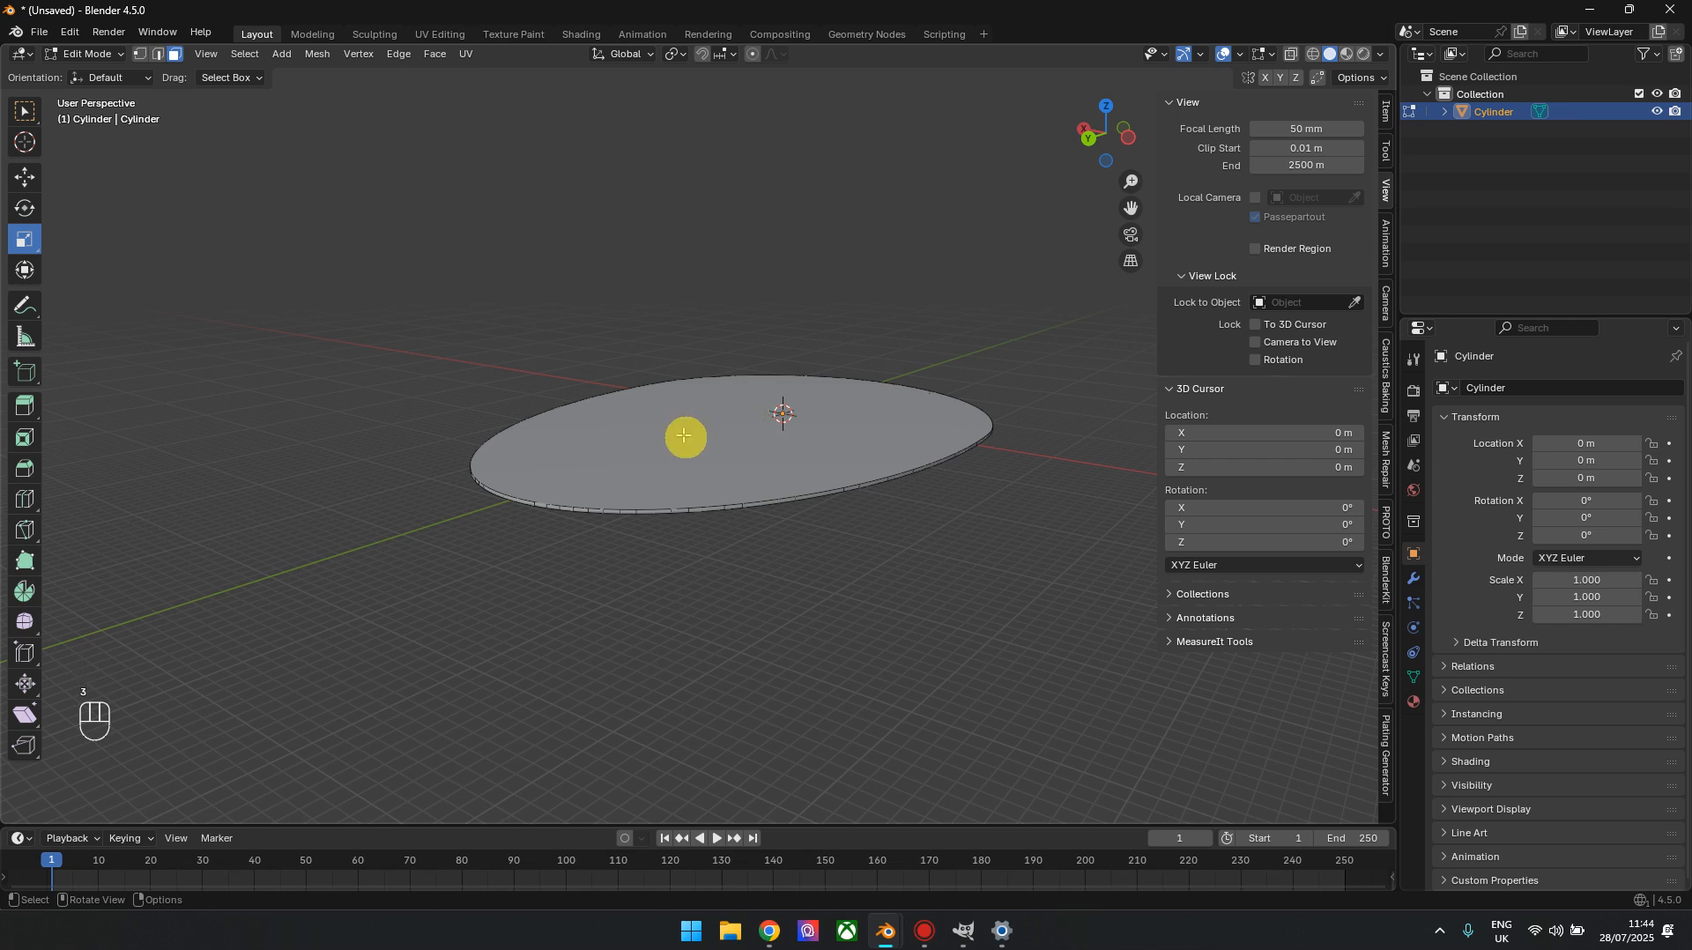
pyautogui.click(697, 390)
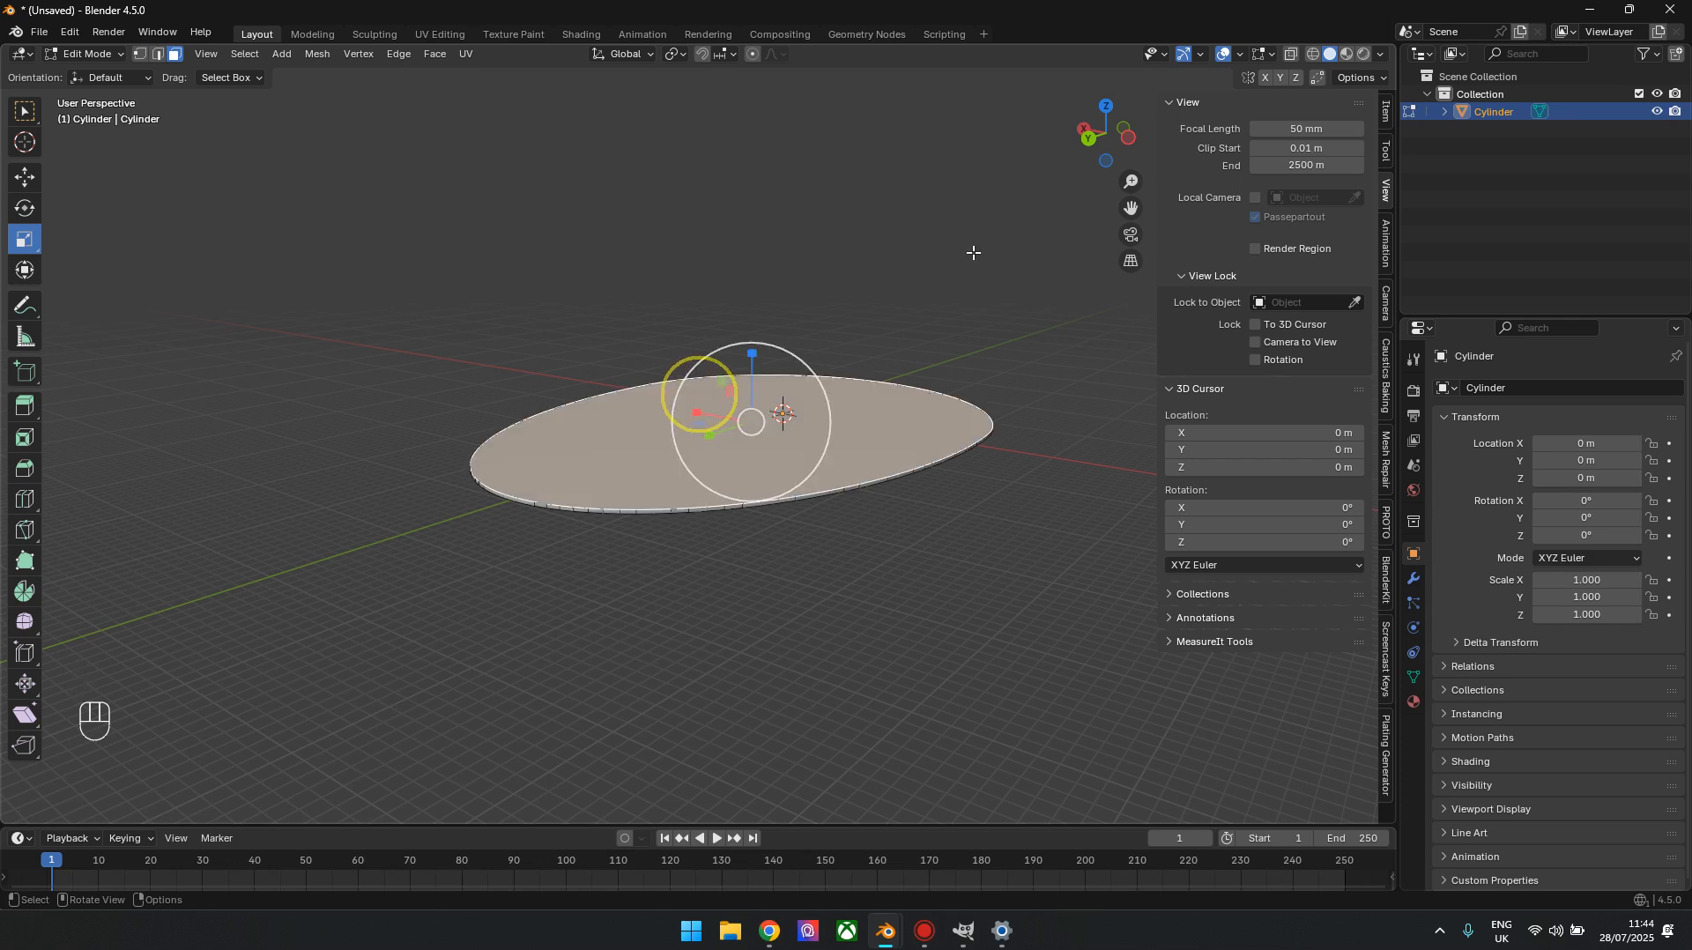
pyautogui.click(1086, 135)
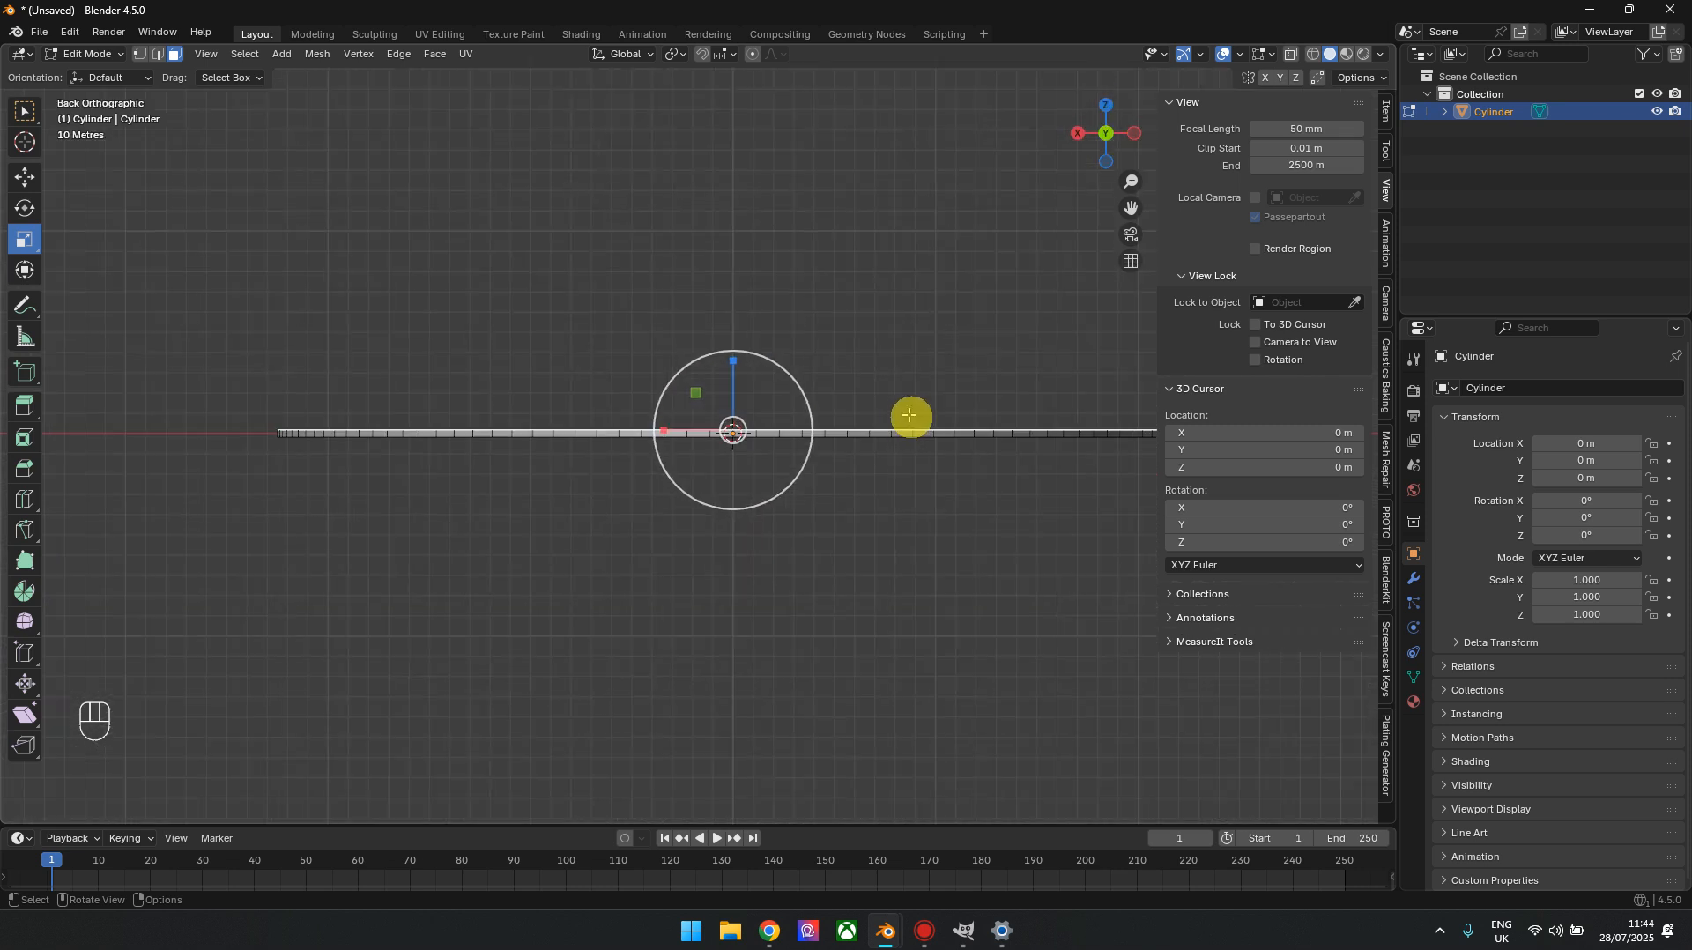
pyautogui.keyDown('shift'); pyautogui.moveTo(907, 415); pyautogui.dragTo(1111, 454, button='middle'); pyautogui.keyUp('shift')
pyautogui.press('n')
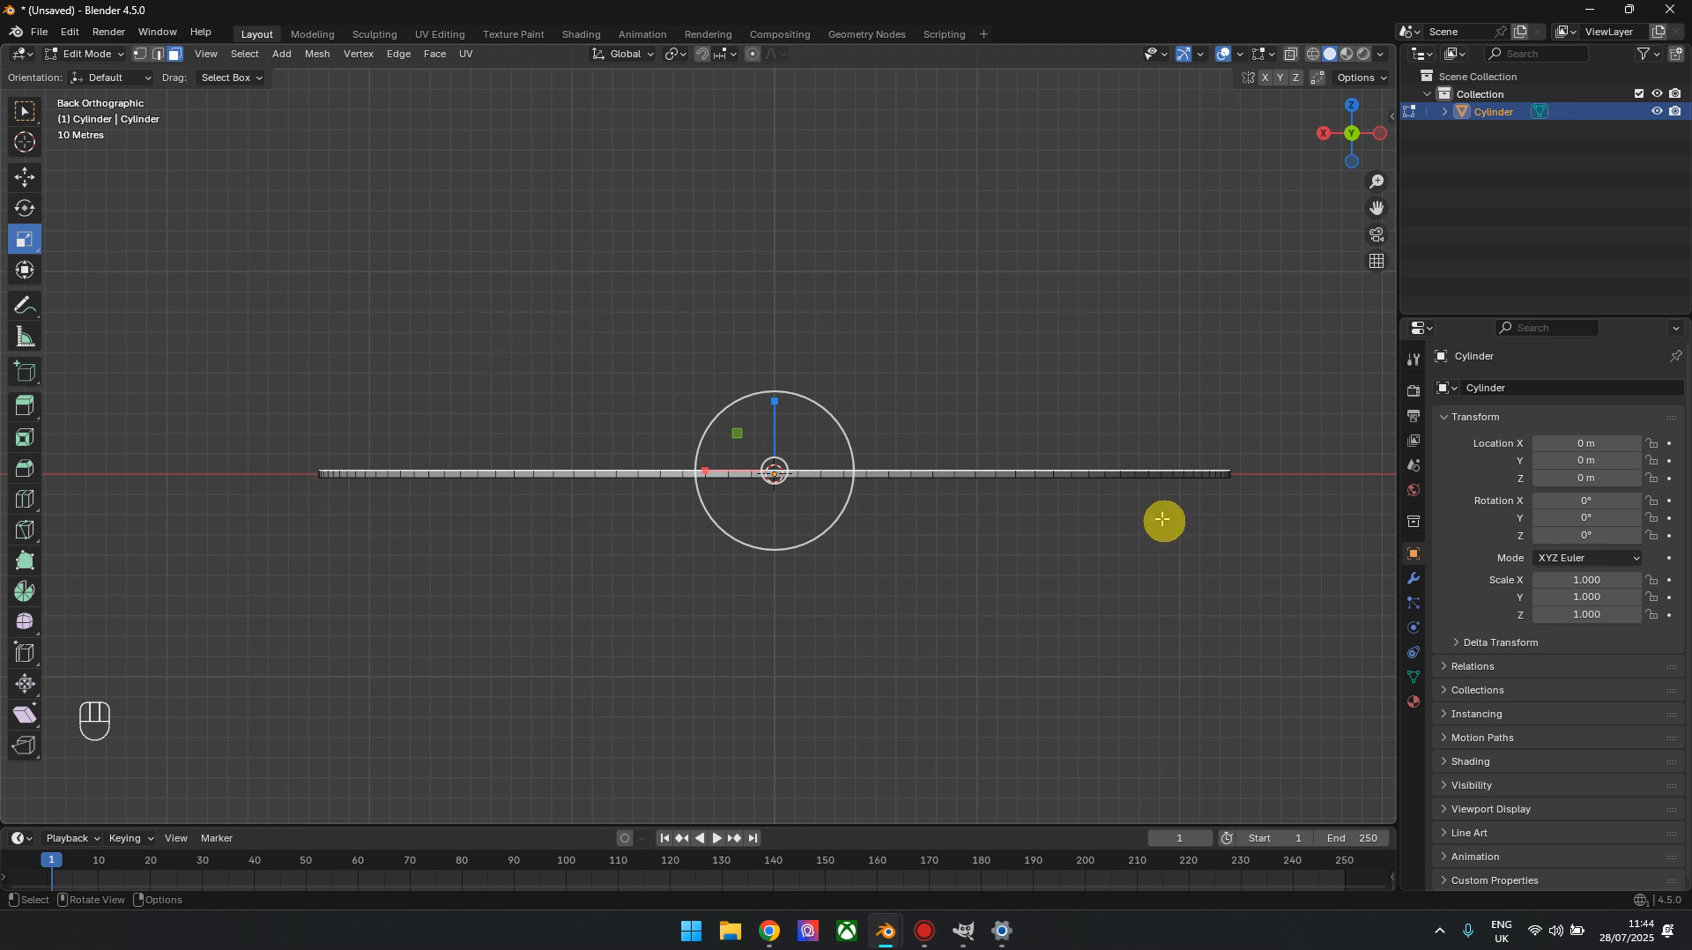
pyautogui.press('e')
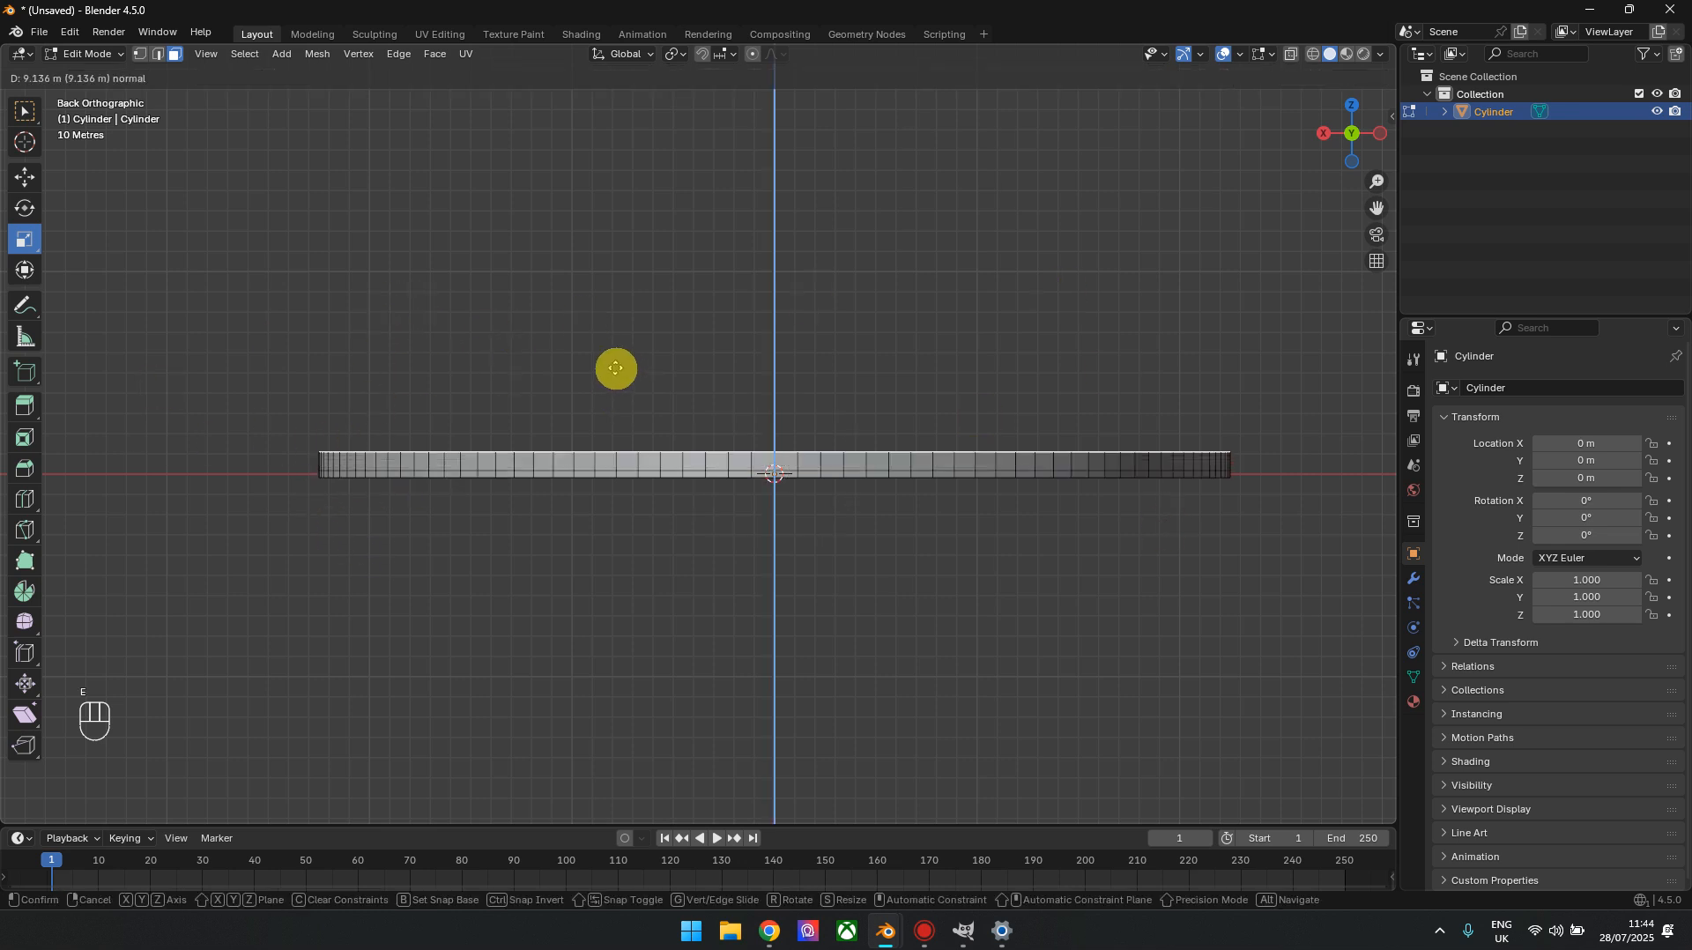
pyautogui.click(624, 342)
pyautogui.moveTo(755, 452); pyautogui.dragTo(802, 468)
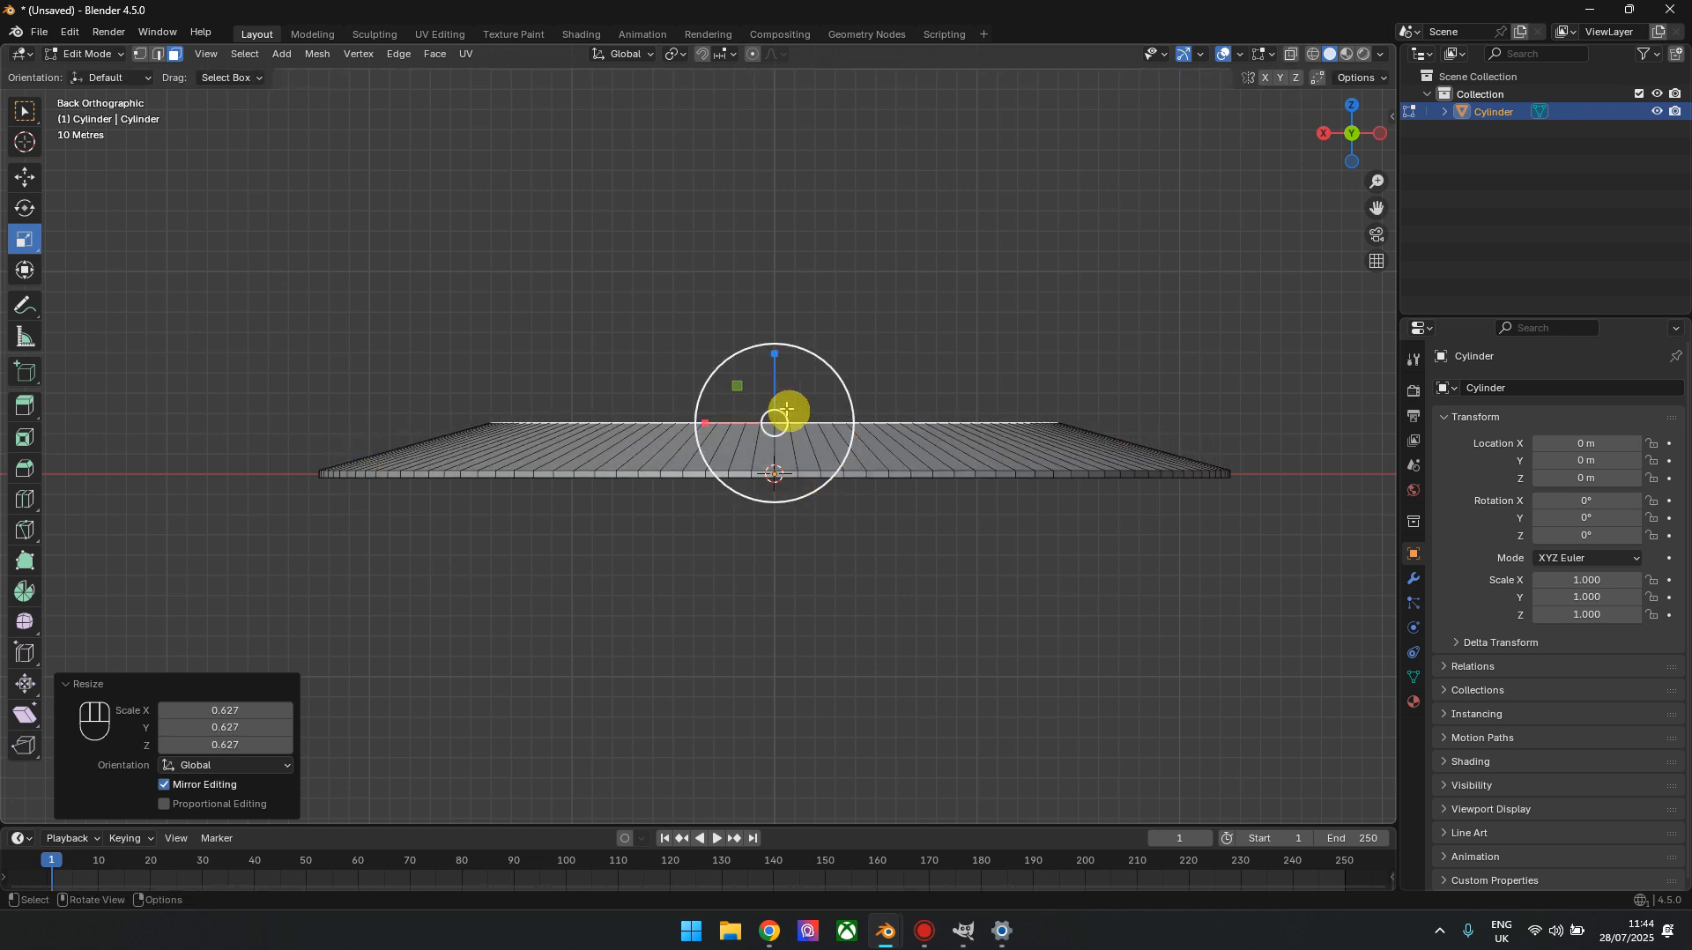
pyautogui.hotkey('ctrl', 'z')
pyautogui.hotkey('ctrl', 'z')
pyautogui.hotkey('ctrl', 'z')
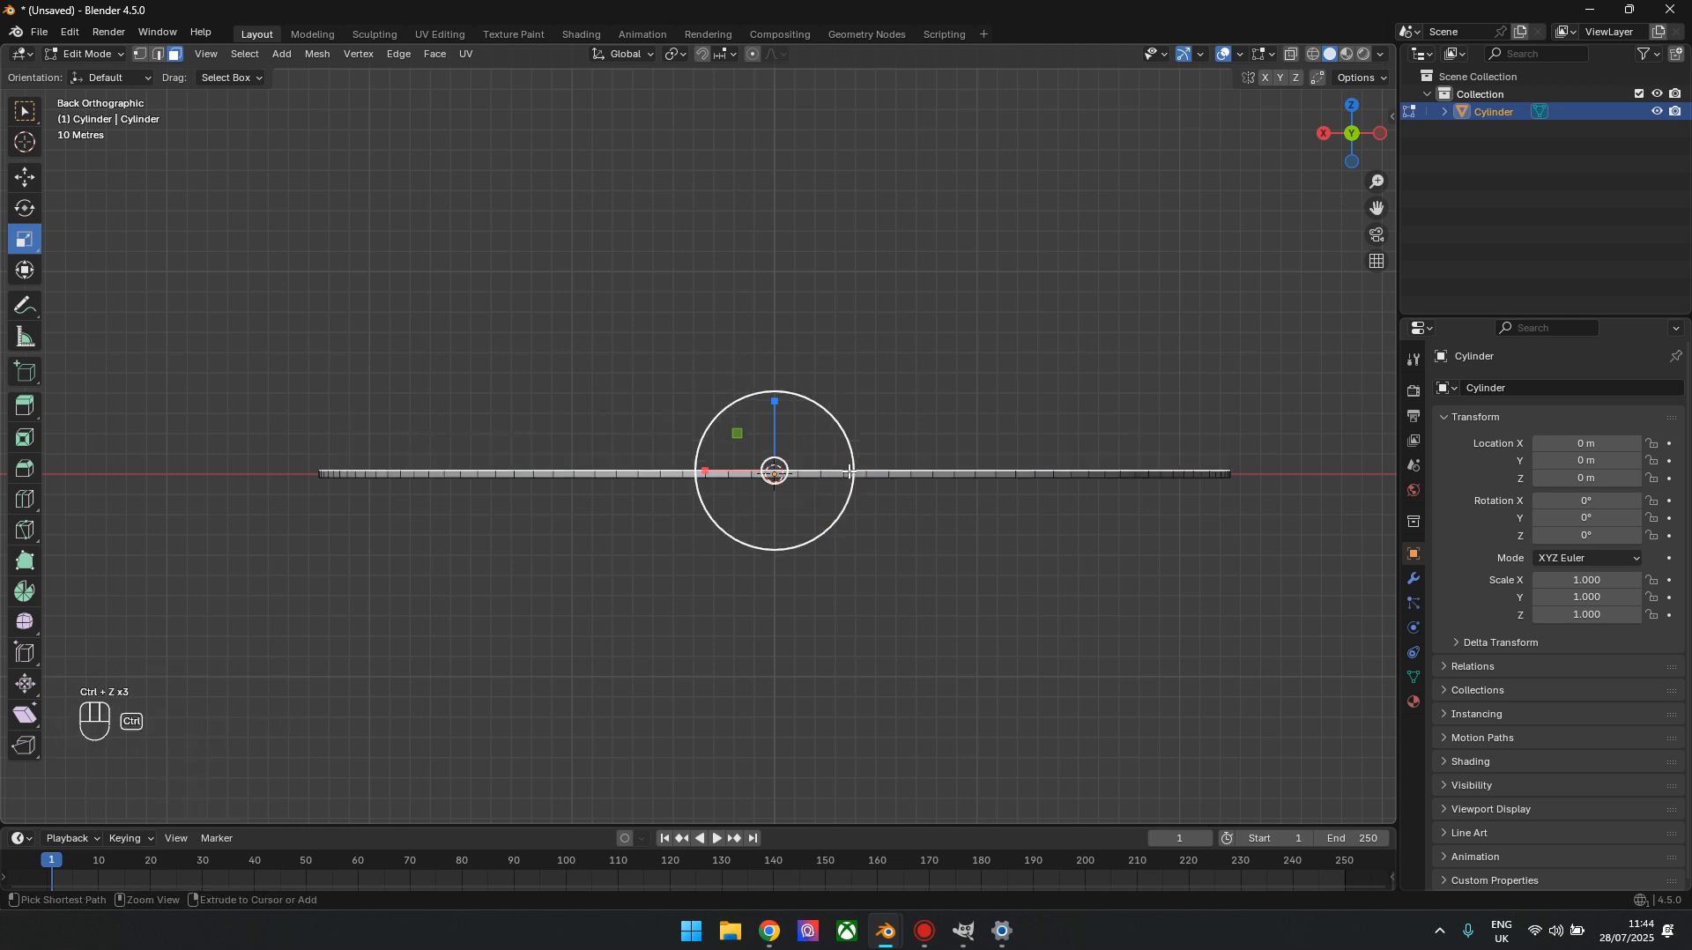
# Extrude the top face upward by 3.5 m three times, scaling it inward after each extrusion to begin a rounded dome
pyautogui.write('e3.5')
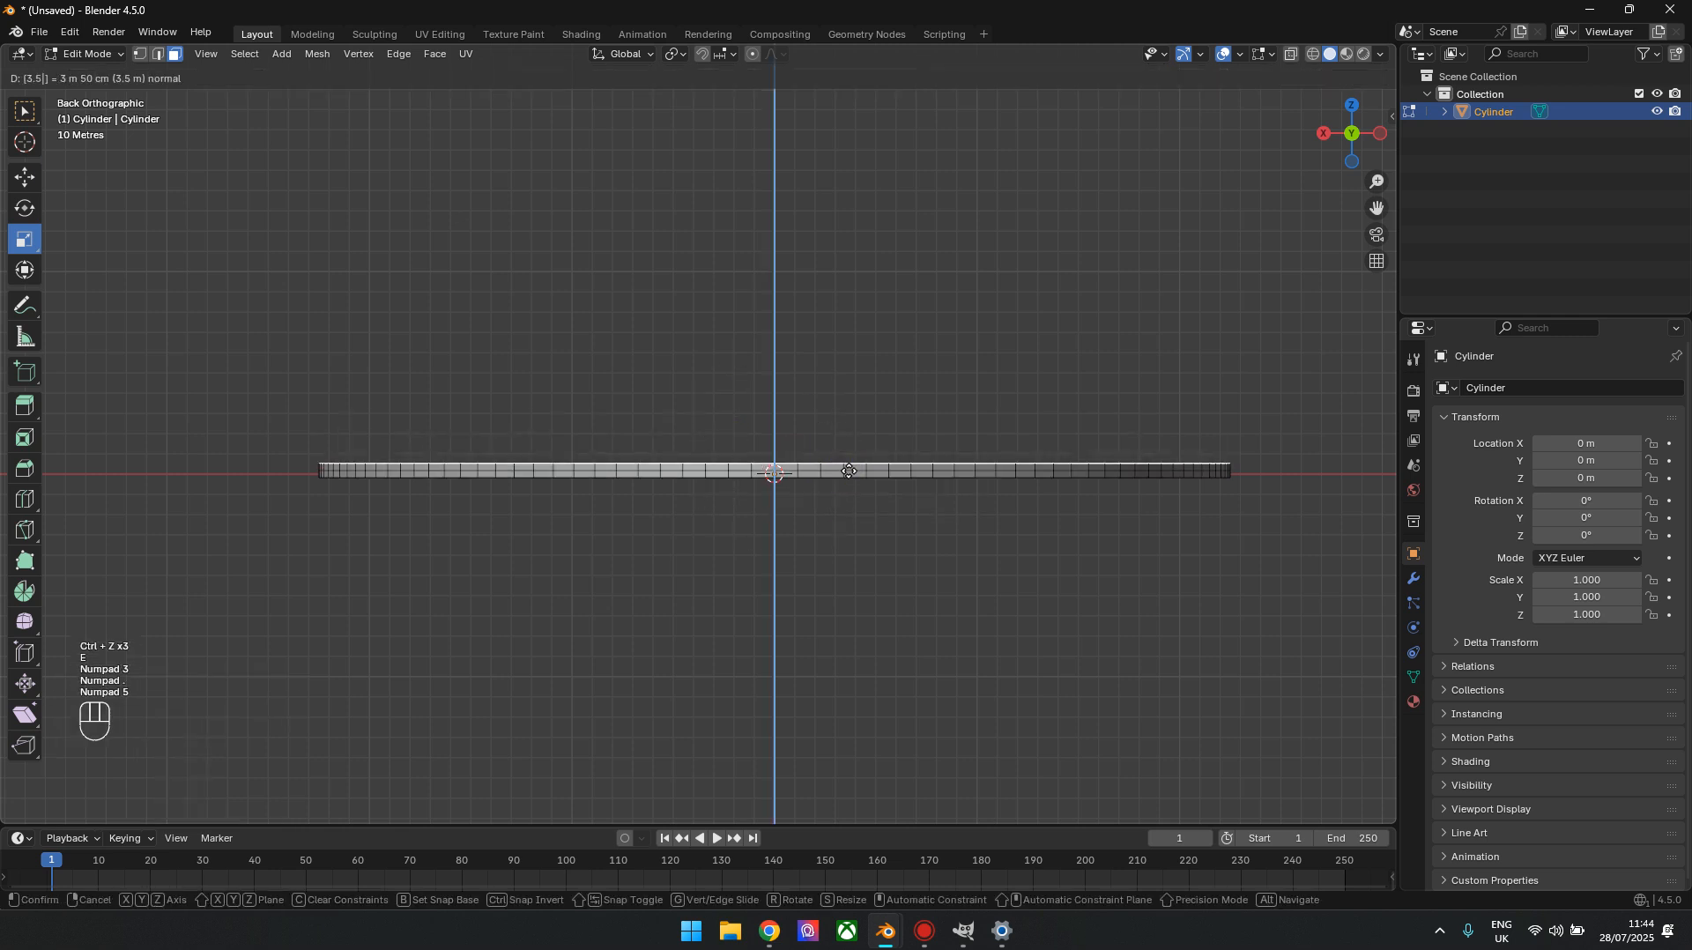
pyautogui.press('Return')
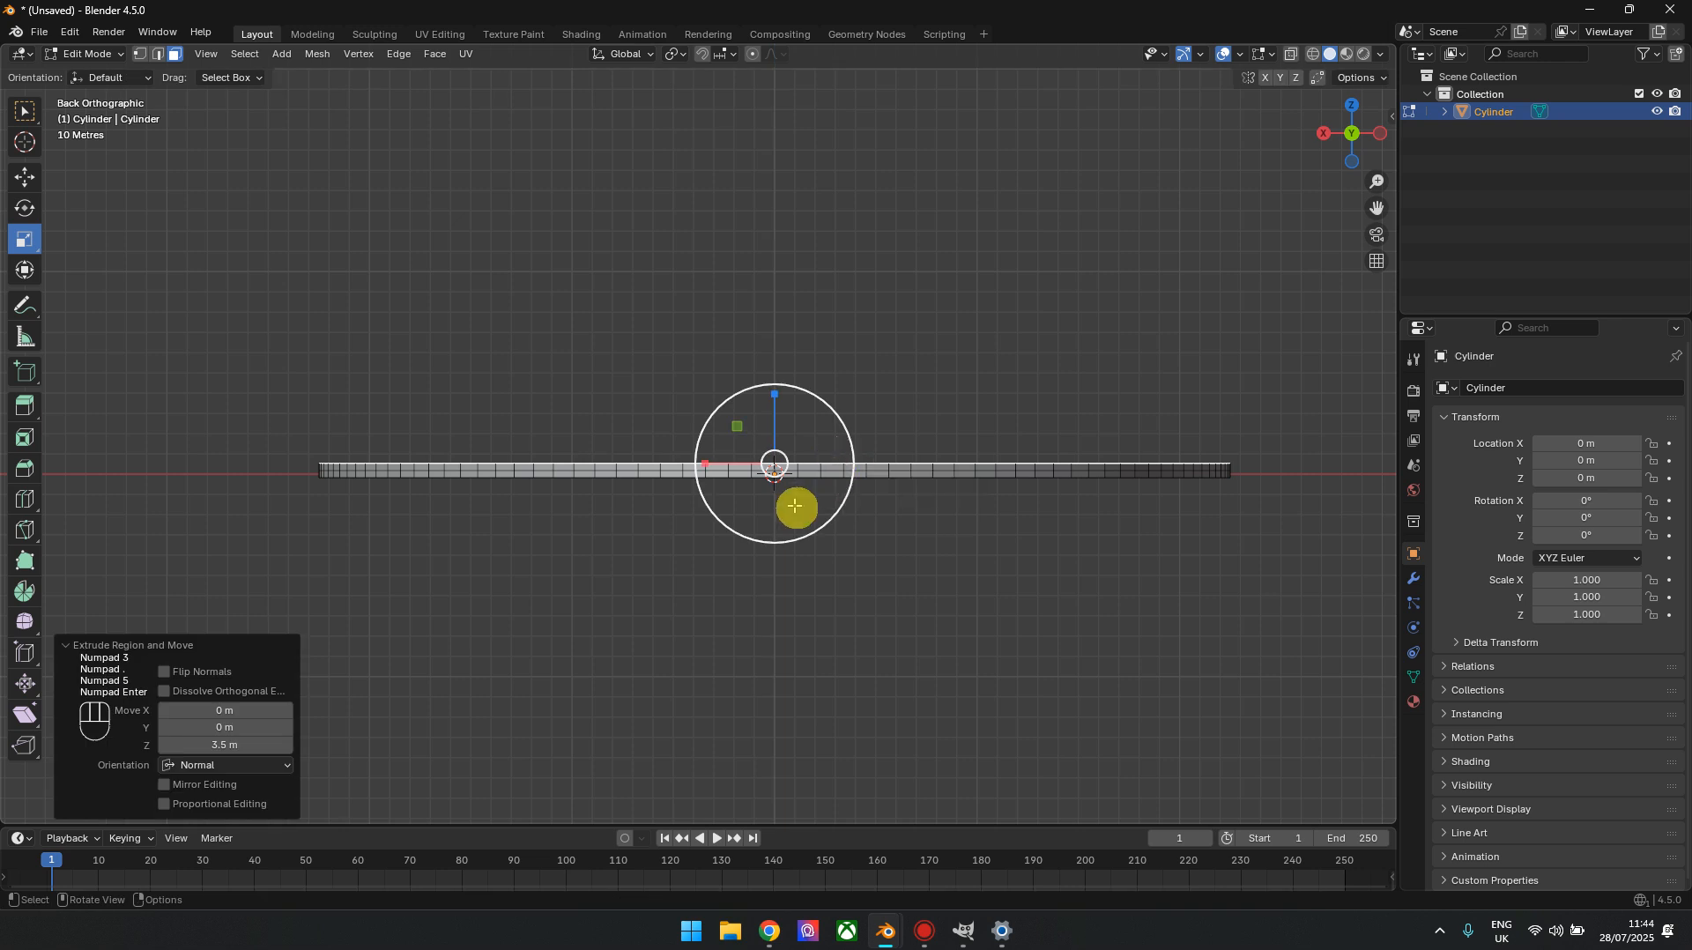
pyautogui.moveTo(800, 504); pyautogui.dragTo(796, 504)
pyautogui.write('e3.5')
pyautogui.press('Return')
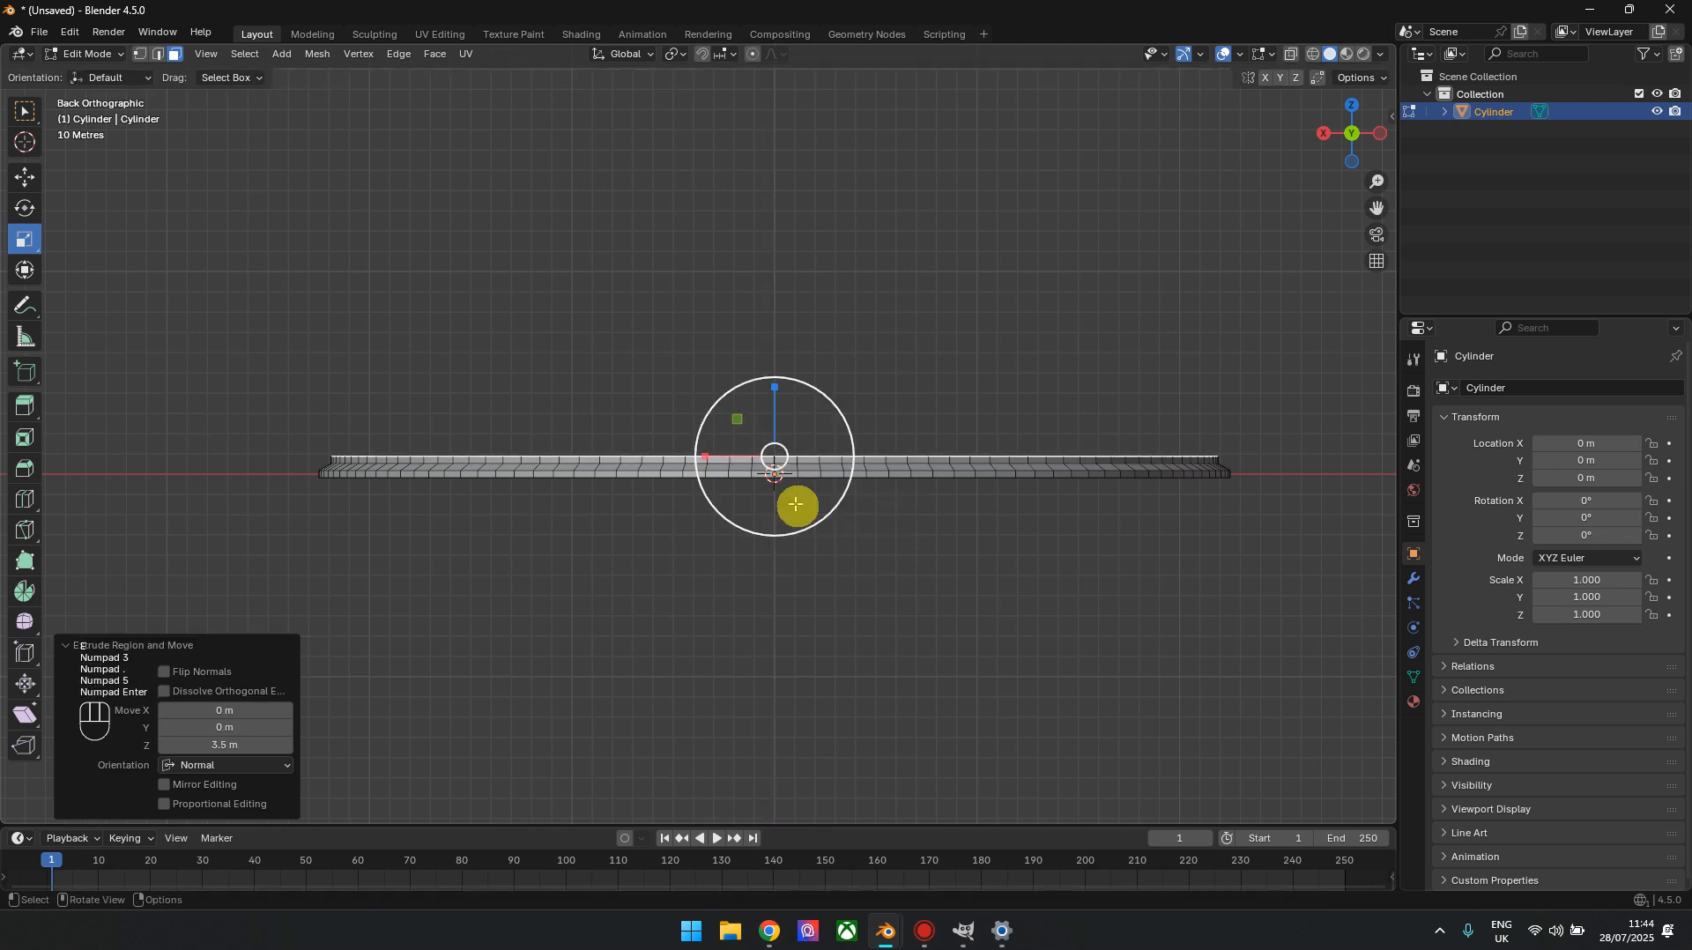
pyautogui.moveTo(825, 474); pyautogui.dragTo(822, 473)
pyautogui.write('e3.5')
pyautogui.press('Return')
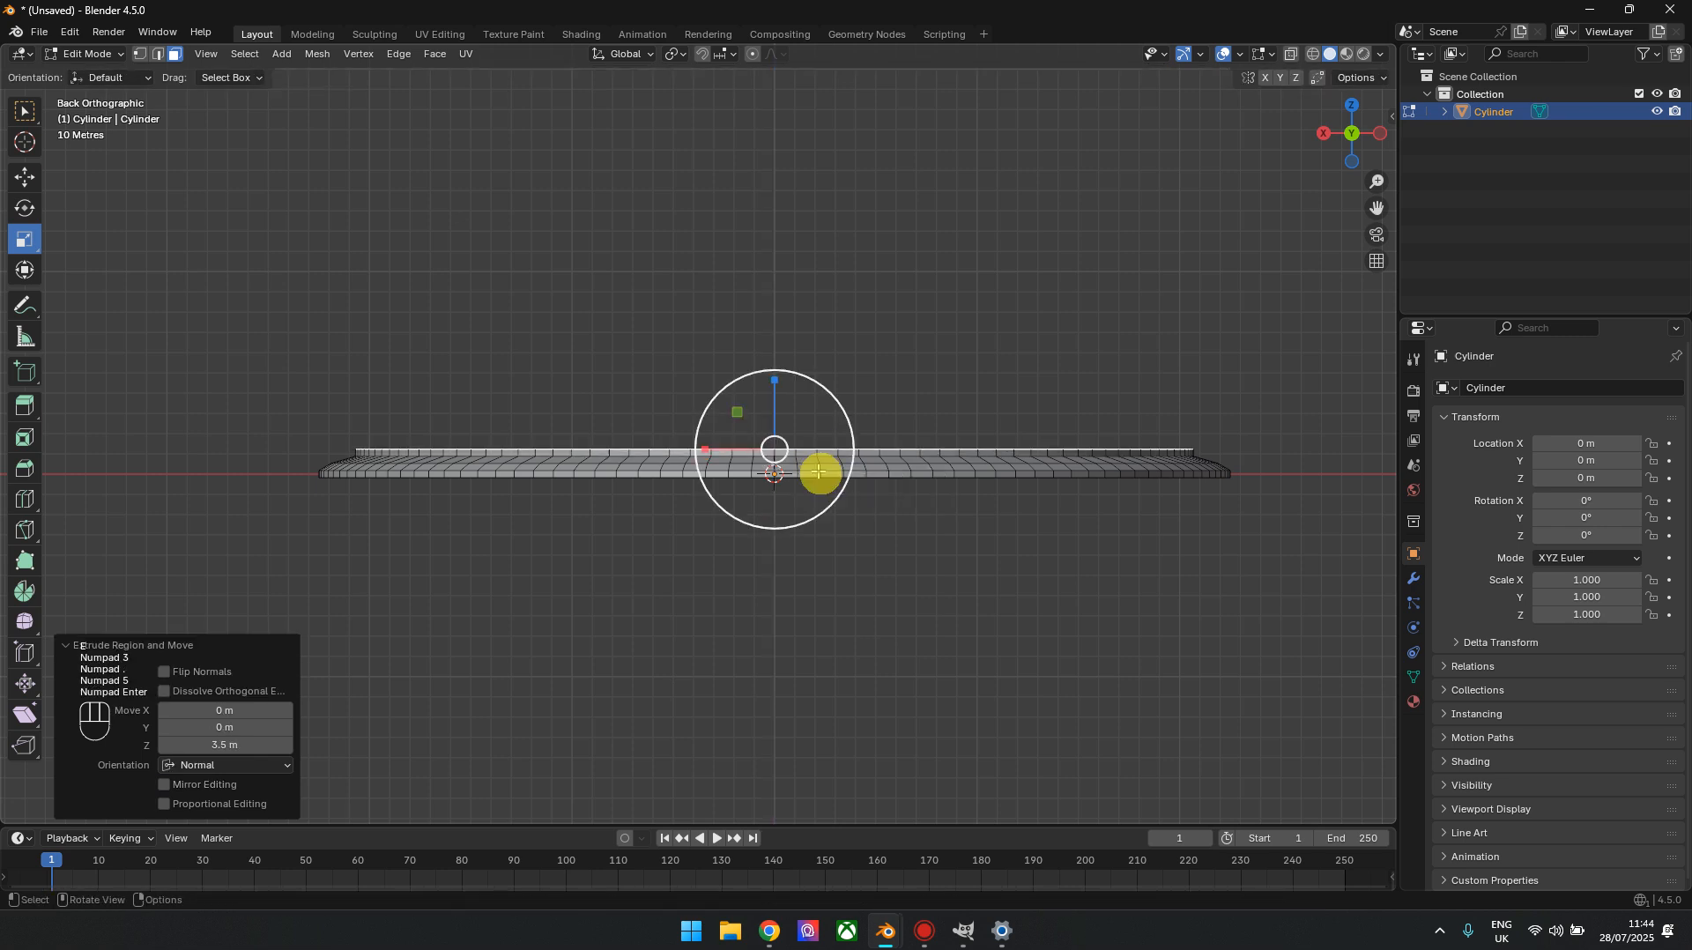
pyautogui.moveTo(822, 473); pyautogui.dragTo(819, 461)
# Continue the dome with further 3.5 m extrusions, scaling each new level inward and the topmost face to about 0.486
pyautogui.write('e3.5')
pyautogui.press('Return')
pyautogui.write('e3.5')
pyautogui.press('Return')
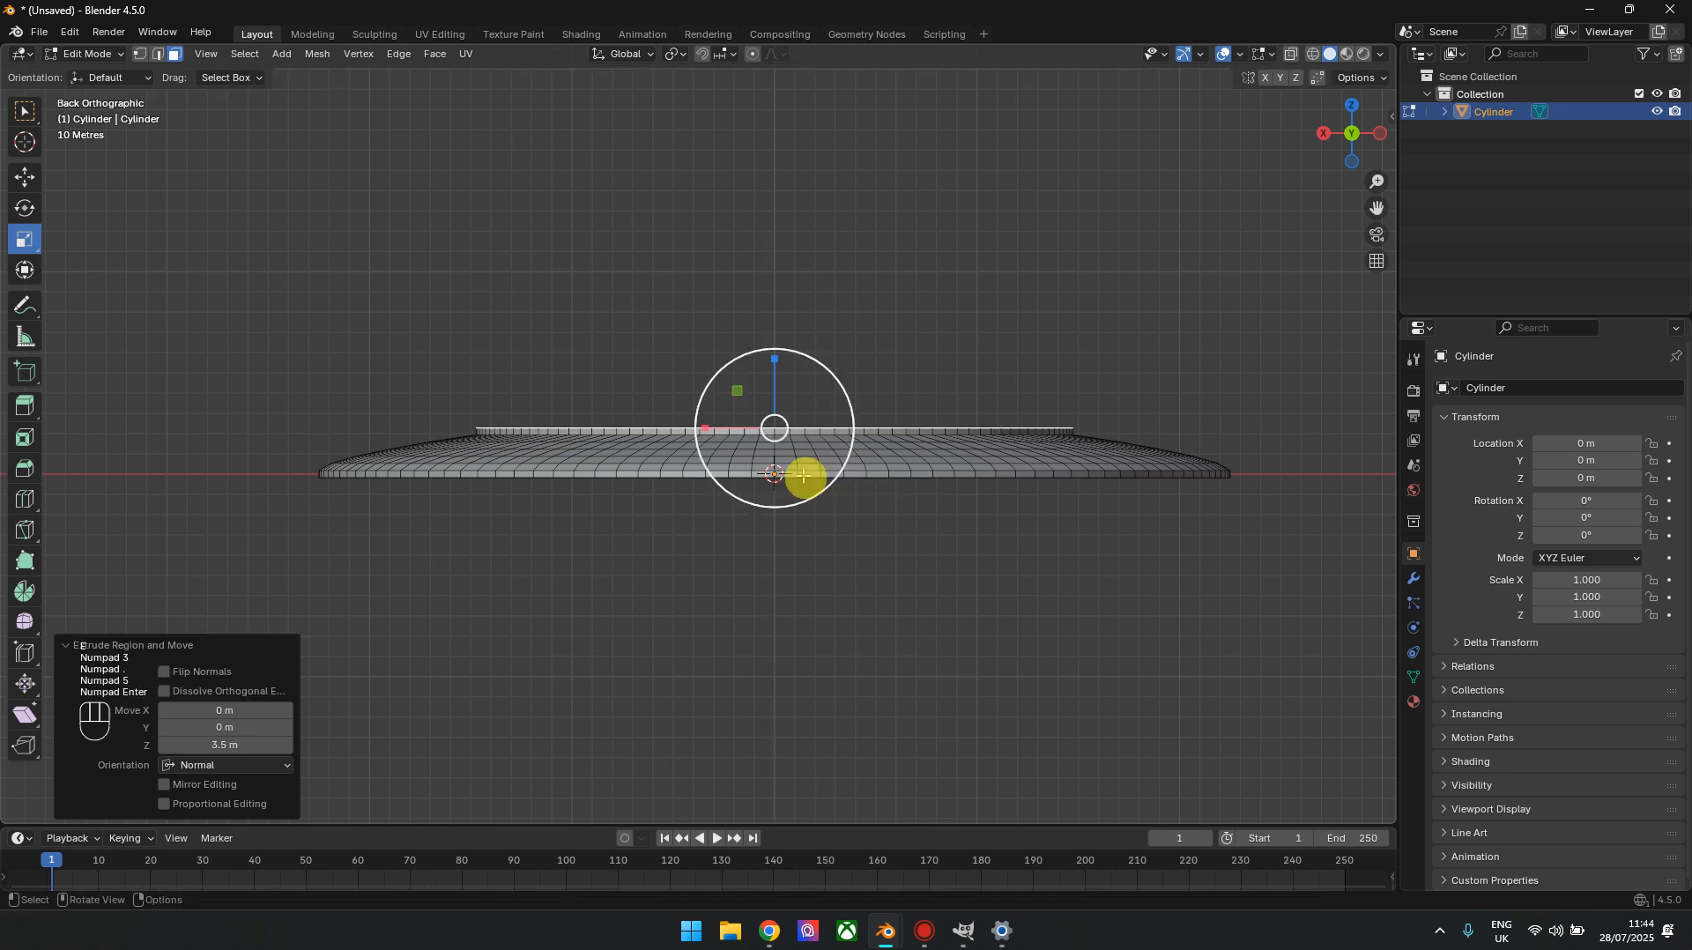
pyautogui.moveTo(823, 462); pyautogui.dragTo(796, 429)
pyautogui.write('e3.5')
pyautogui.press('Return')
pyautogui.write('e3.5')
pyautogui.press('Return')
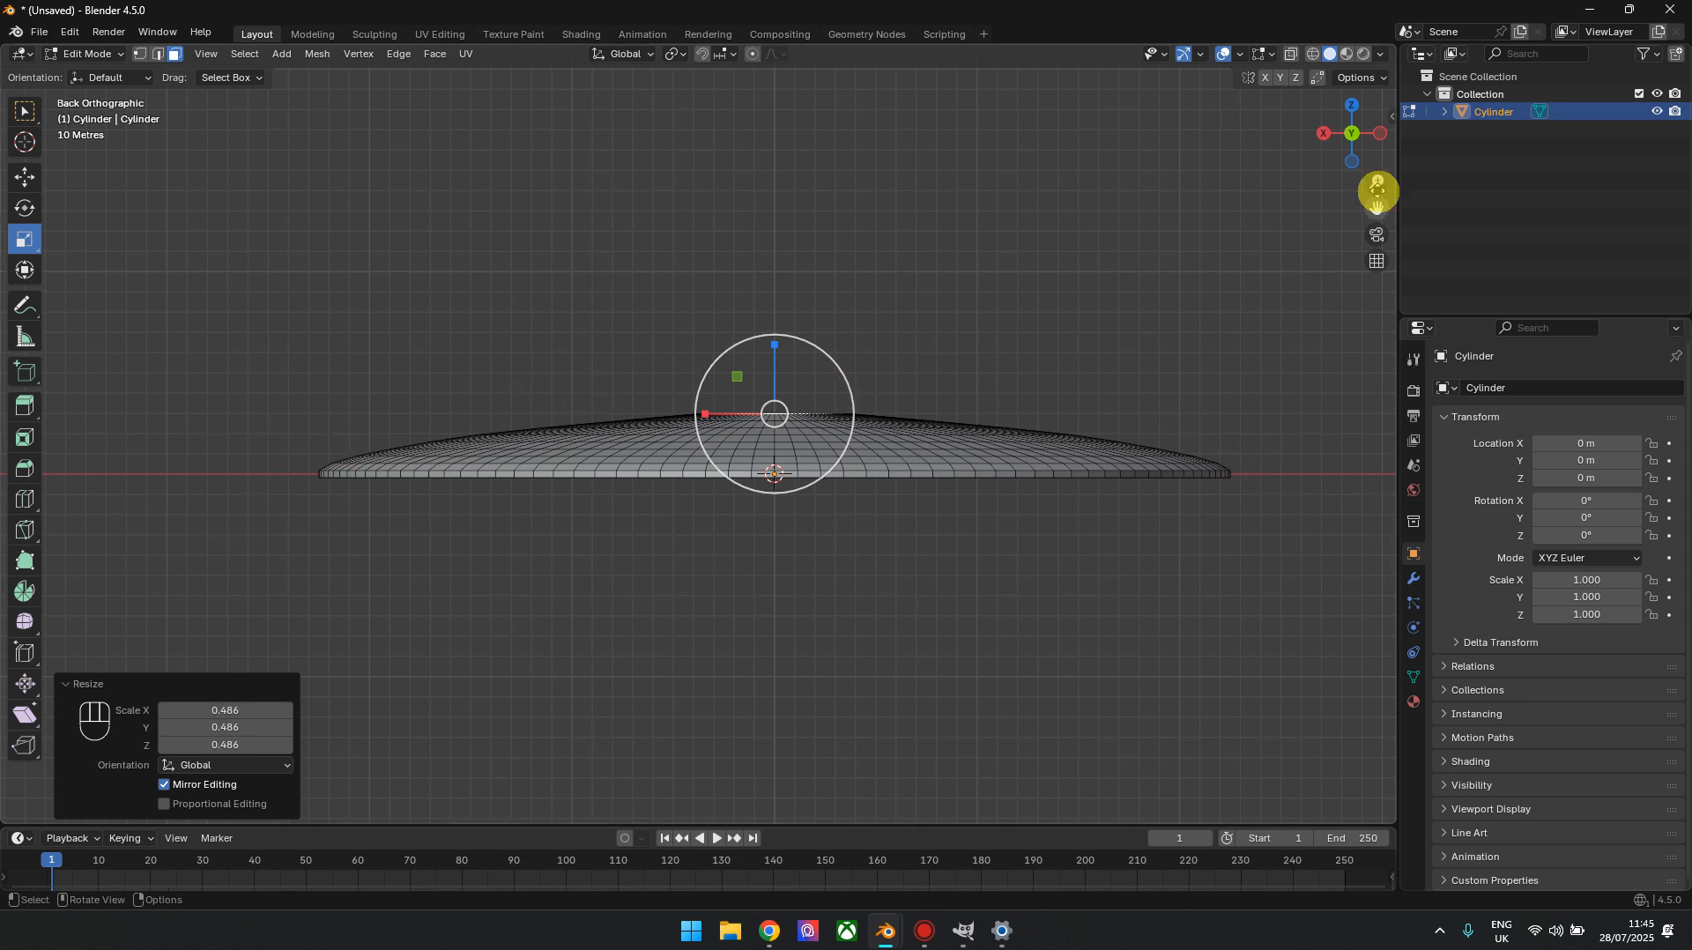
# Select the hull's flat bottom face and extrude it 3.5 m downward
pyautogui.moveTo(1341, 133); pyautogui.dragTo(1291, 176)
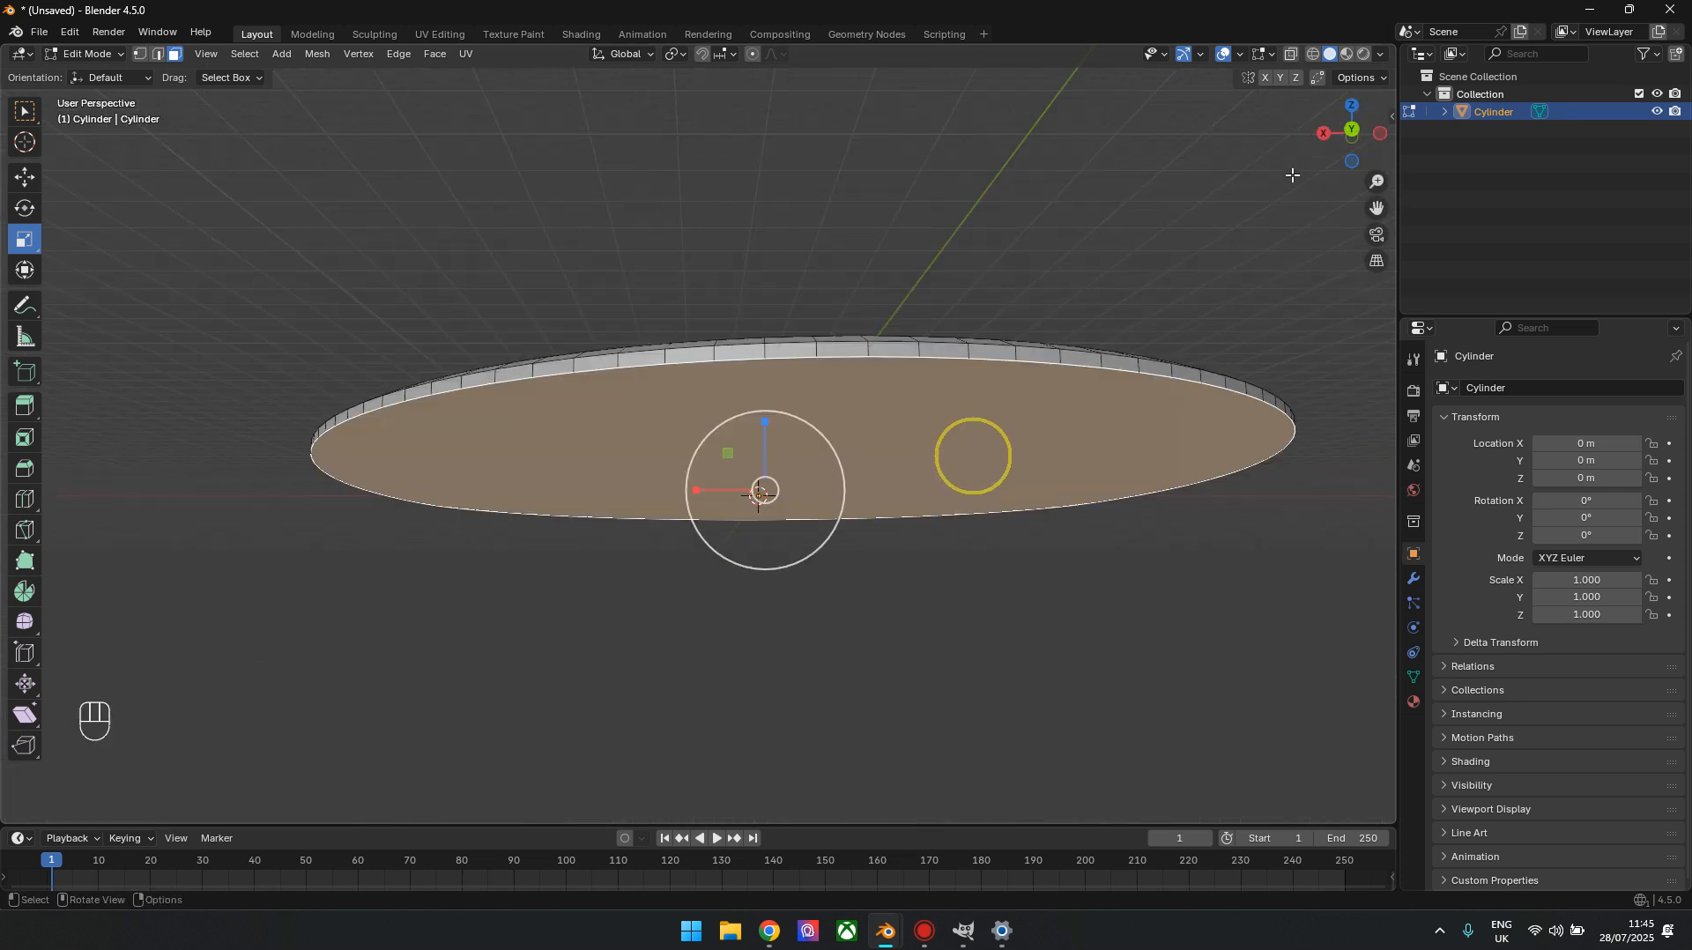
pyautogui.click(1354, 136)
pyautogui.click(1352, 134)
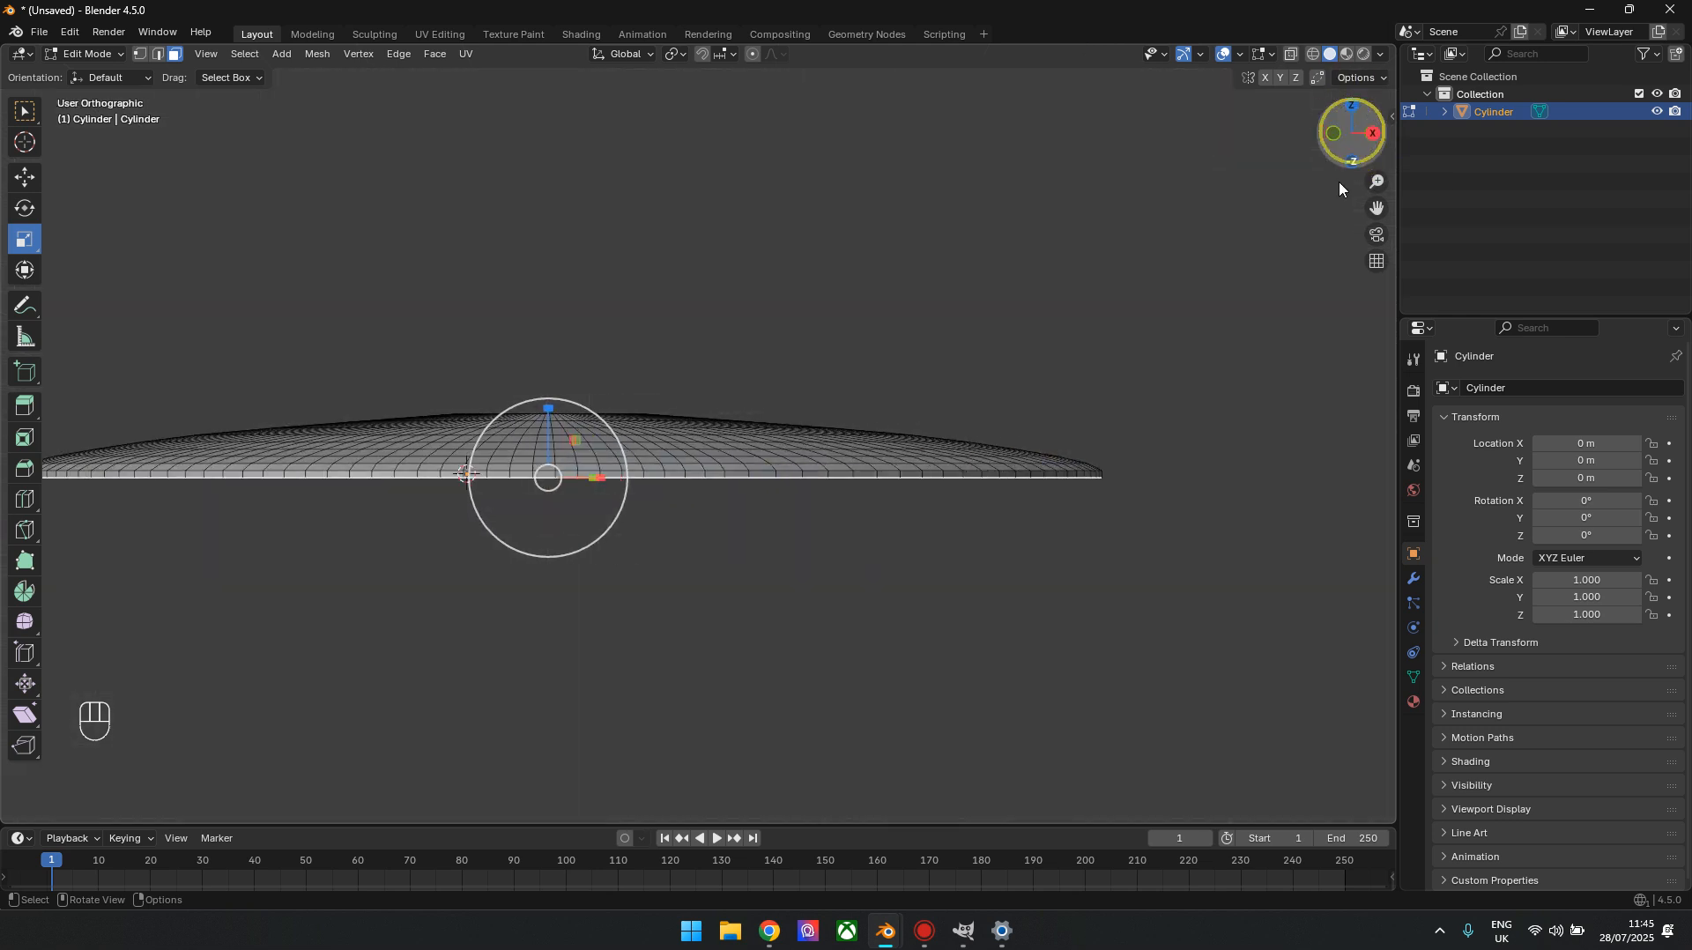
pyautogui.scroll(3, 855, 569)
pyautogui.keyDown('shift'); pyautogui.moveTo(691, 560); pyautogui.dragTo(1063, 468, button='middle'); pyautogui.keyUp('shift')
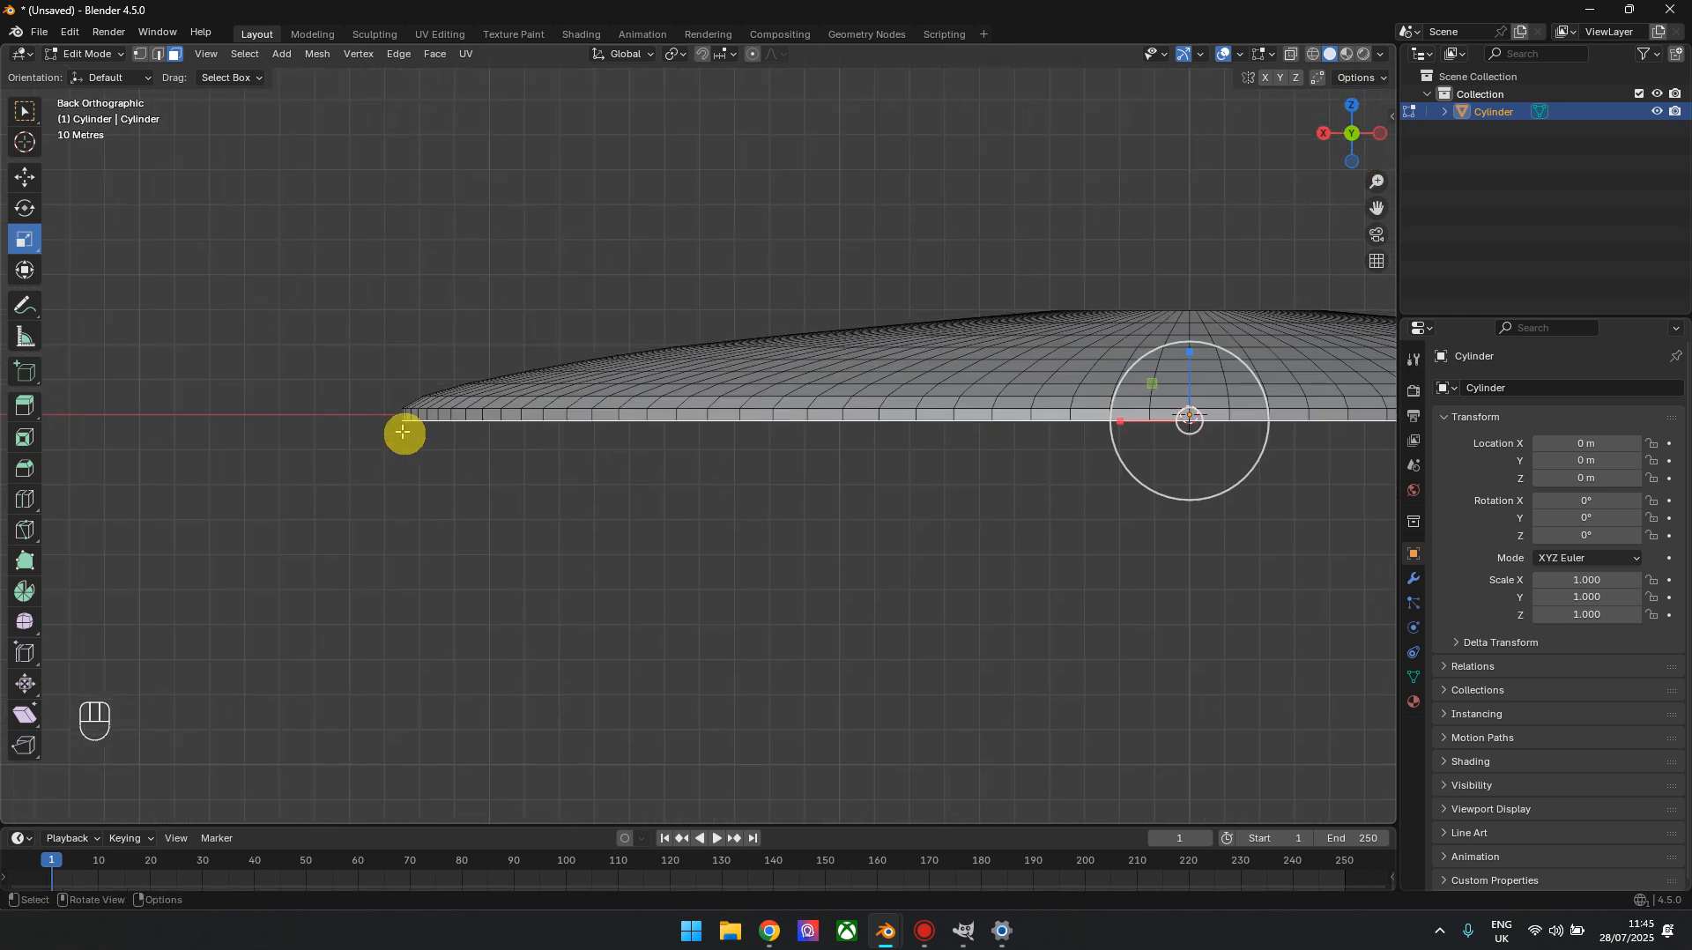
pyautogui.keyDown('shift'); pyautogui.moveTo(829, 506); pyautogui.dragTo(628, 490, button='middle'); pyautogui.keyUp('shift')
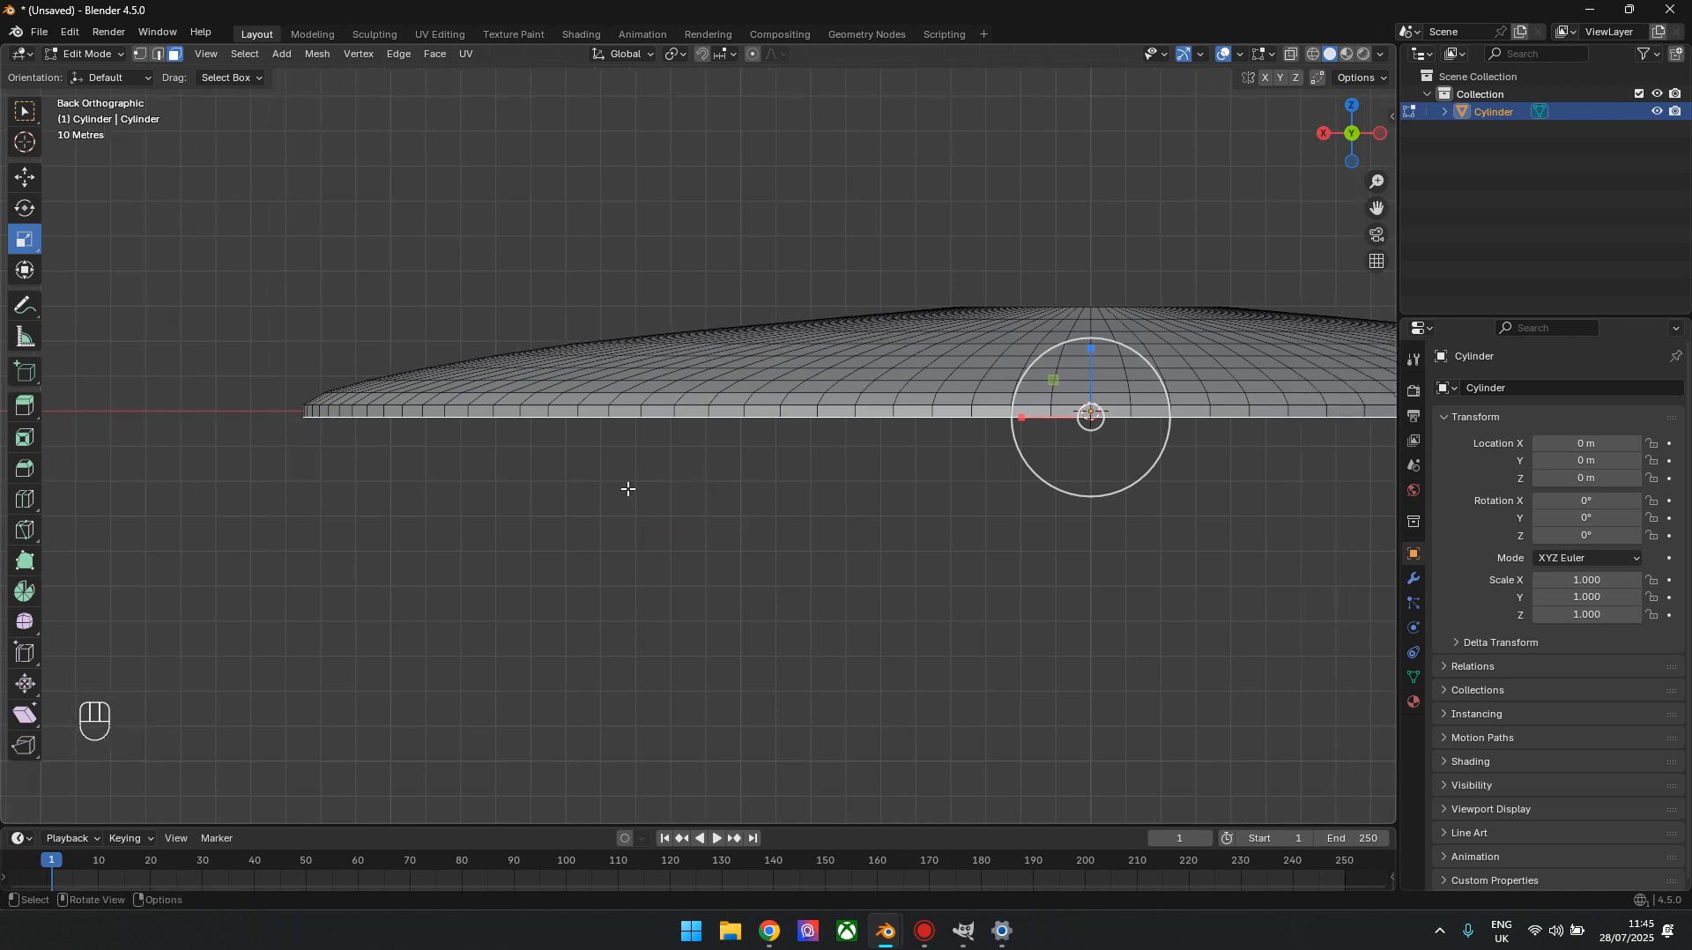
pyautogui.write('e3.5')
pyautogui.press('KP_Enter')
# Extrude the bottom face another 3.5 m downward and scale it to about 0.959 to taper the lower rim
pyautogui.scroll(2, 1102, 527)
pyautogui.scroll(-2, 1186, 548)
pyautogui.keyDown('shift'); pyautogui.moveTo(1154, 562); pyautogui.dragTo(935, 557, button='middle'); pyautogui.keyUp('shift')
pyautogui.scroll(-2, 1044, 564)
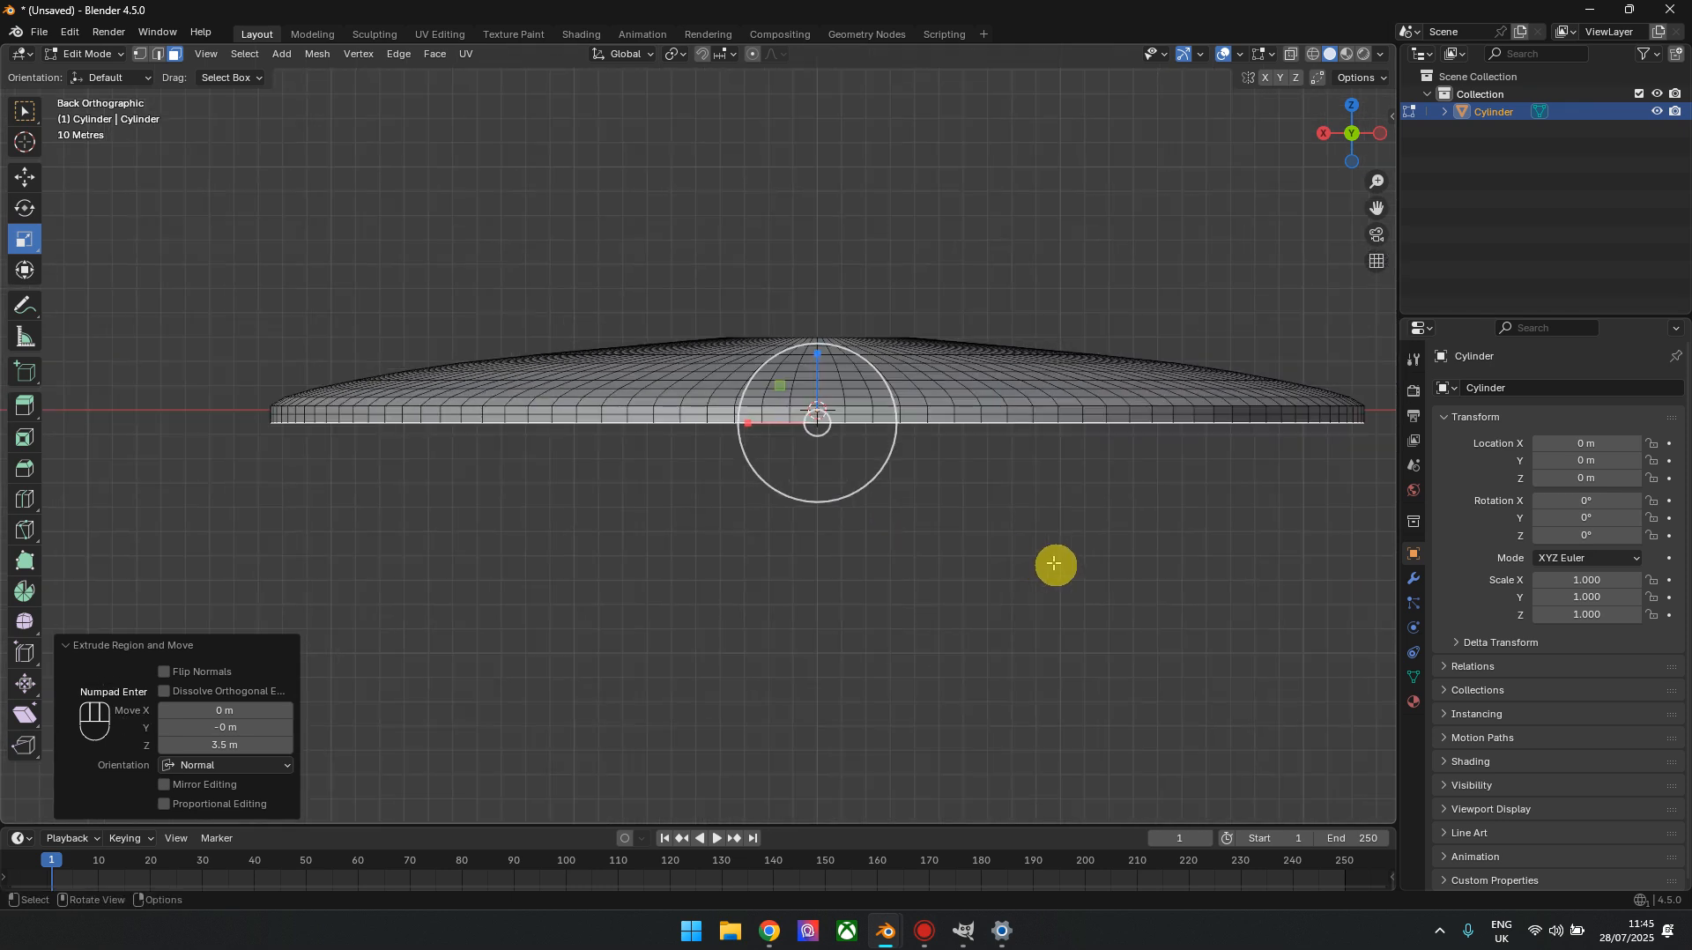
pyautogui.write('e3.5')
pyautogui.press('KP_Enter')
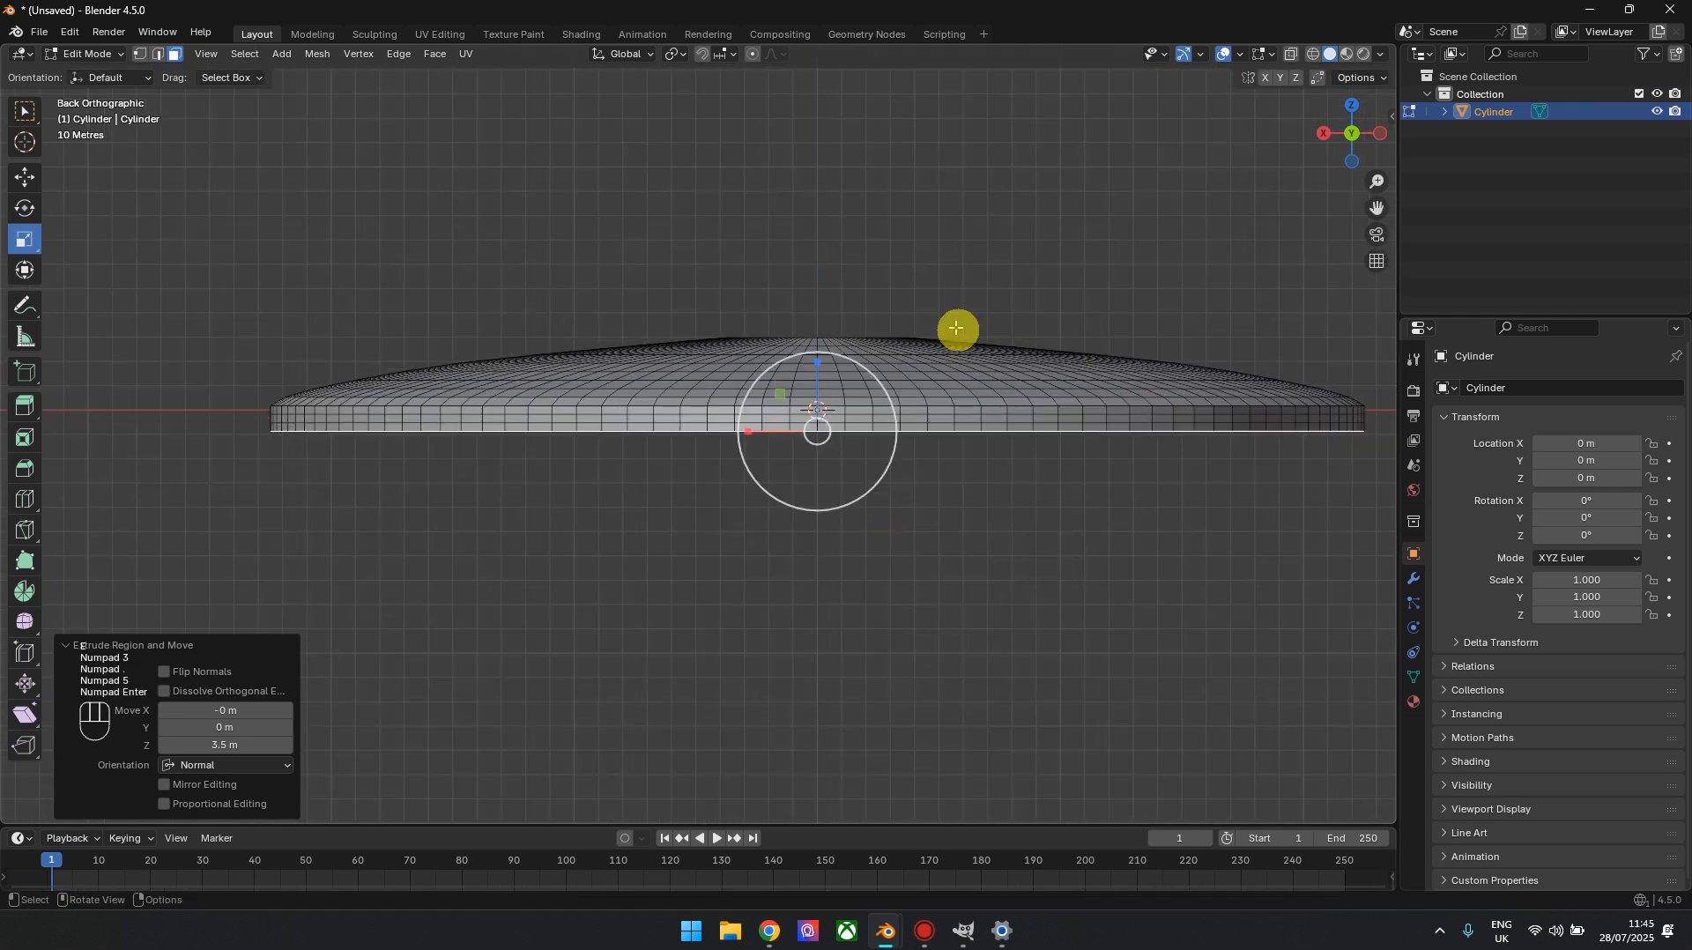
pyautogui.moveTo(861, 479); pyautogui.dragTo(848, 473)
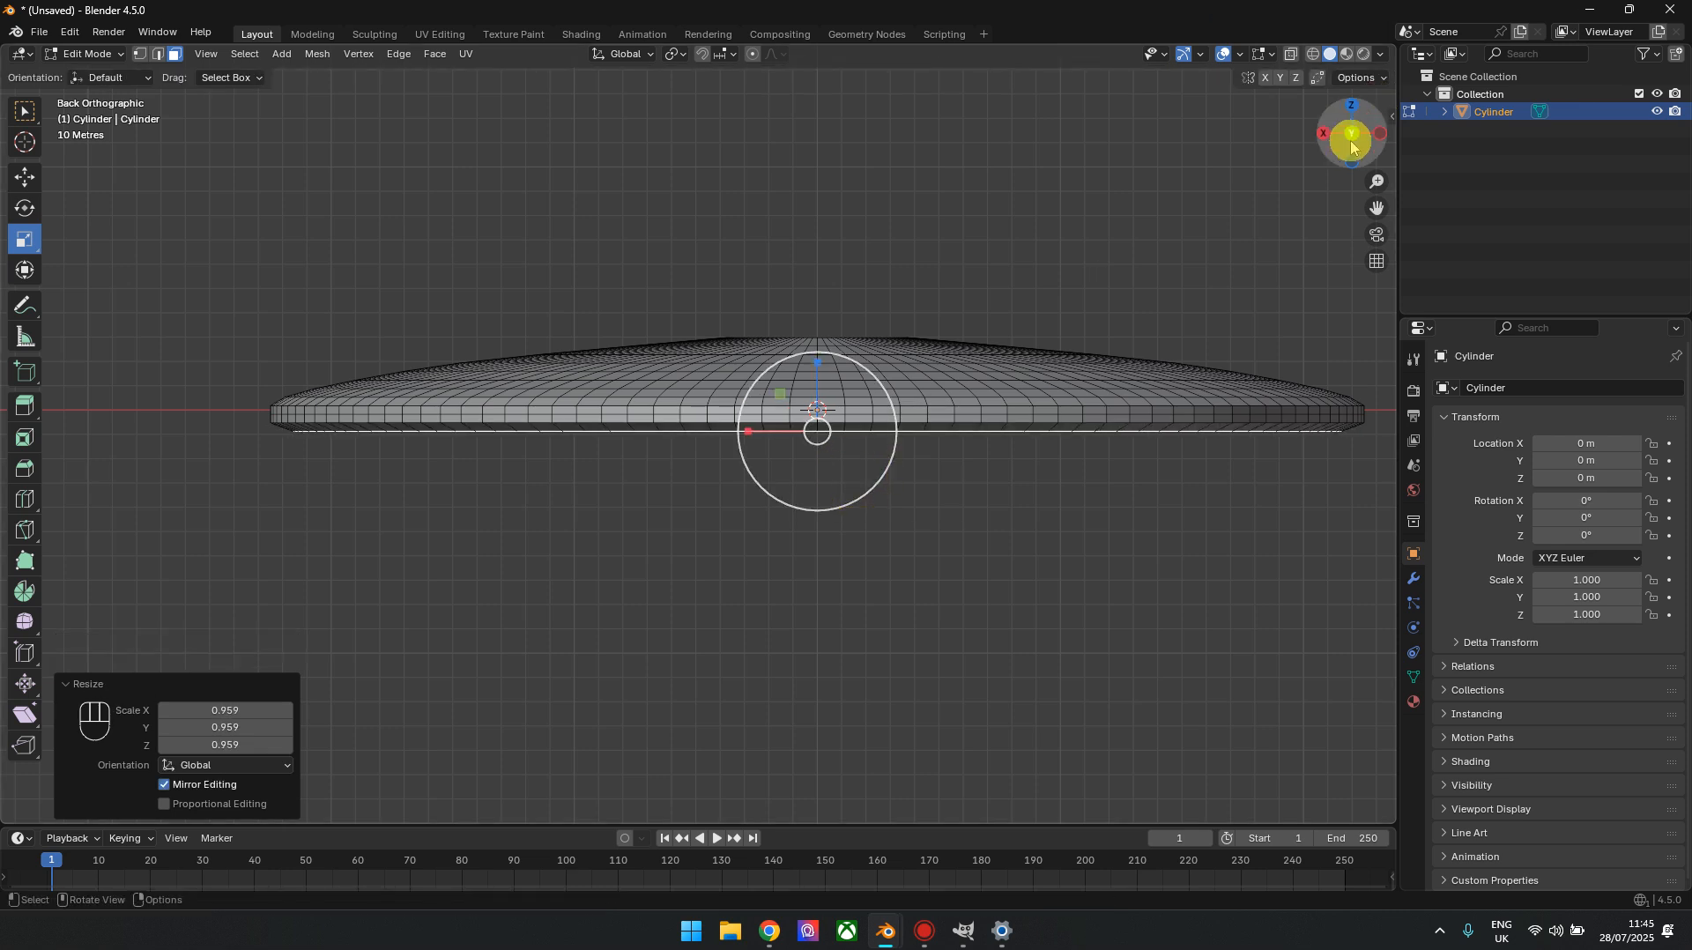
# Inset the bottom face with 0 m thickness, scale the inner face to about 0.801, and return to back orthographic view
pyautogui.moveTo(1342, 134); pyautogui.dragTo(839, 416)
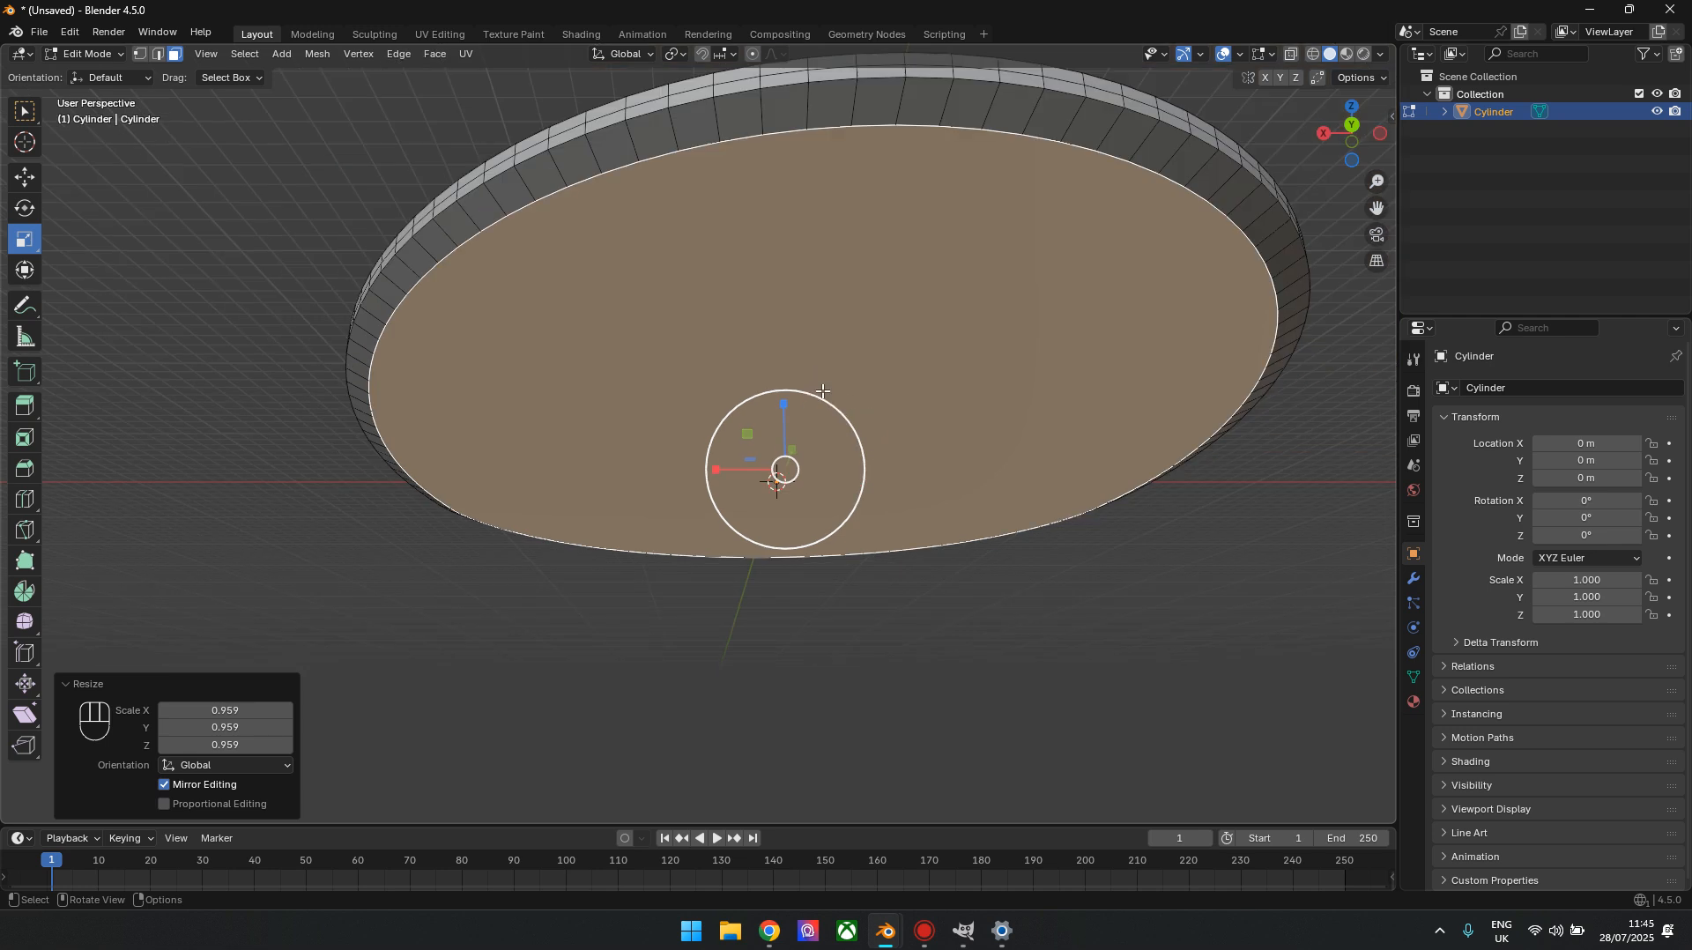
pyautogui.press('i')
pyautogui.press('Return')
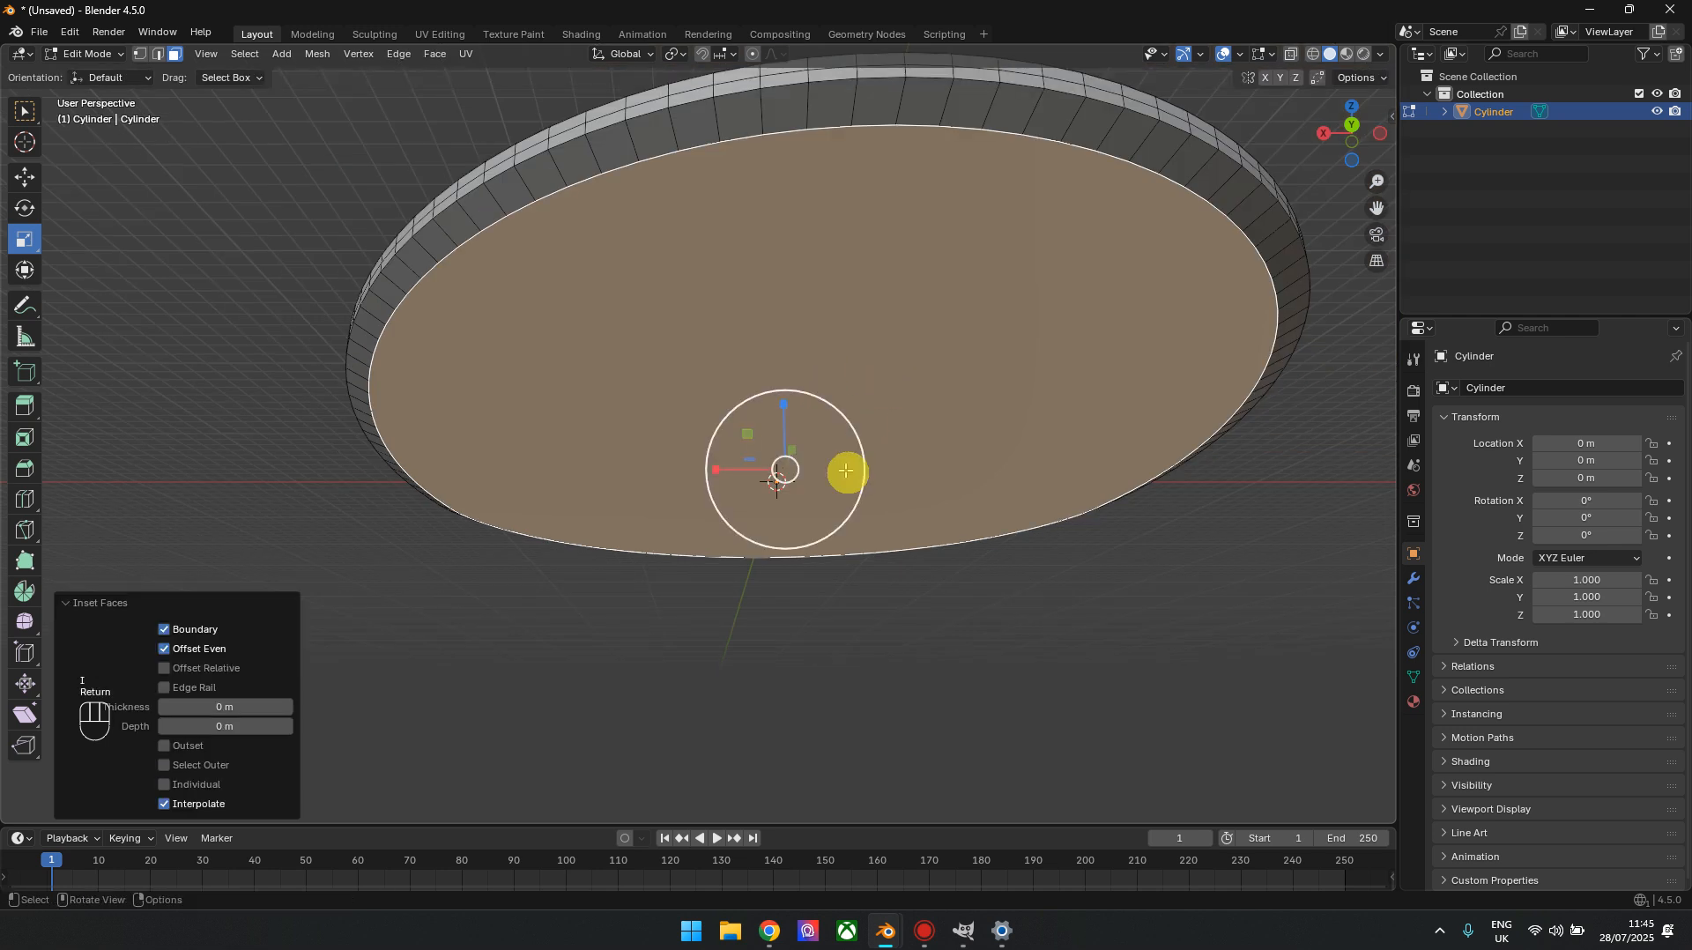
pyautogui.moveTo(836, 513); pyautogui.dragTo(826, 502)
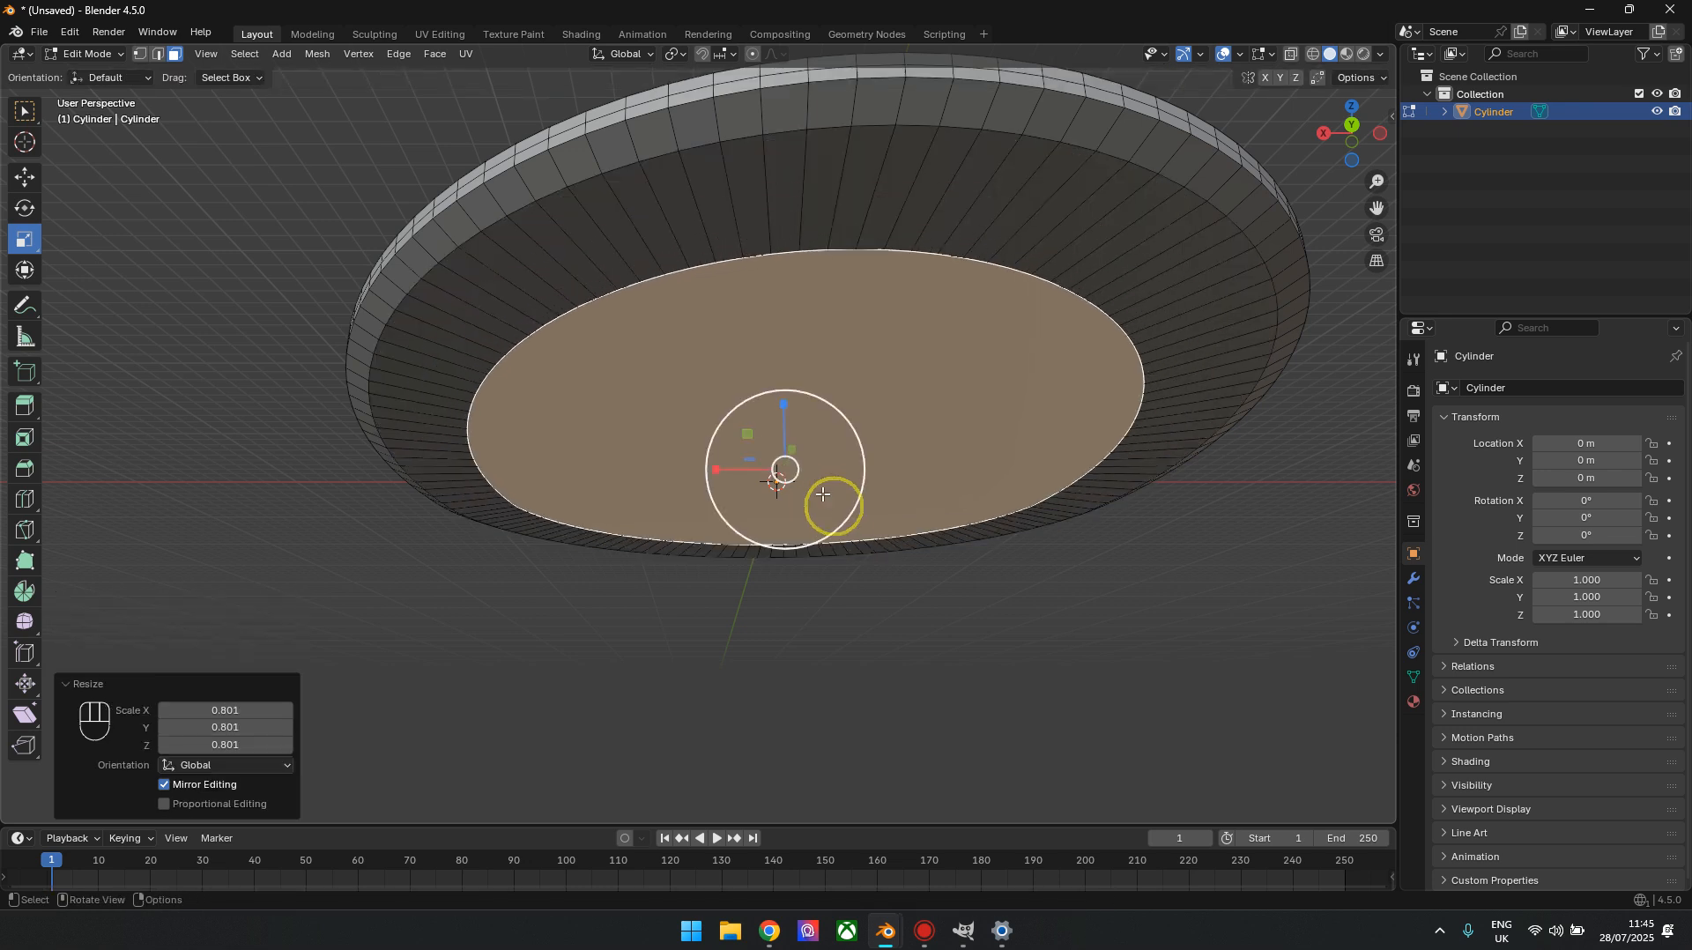
pyautogui.click(1352, 124)
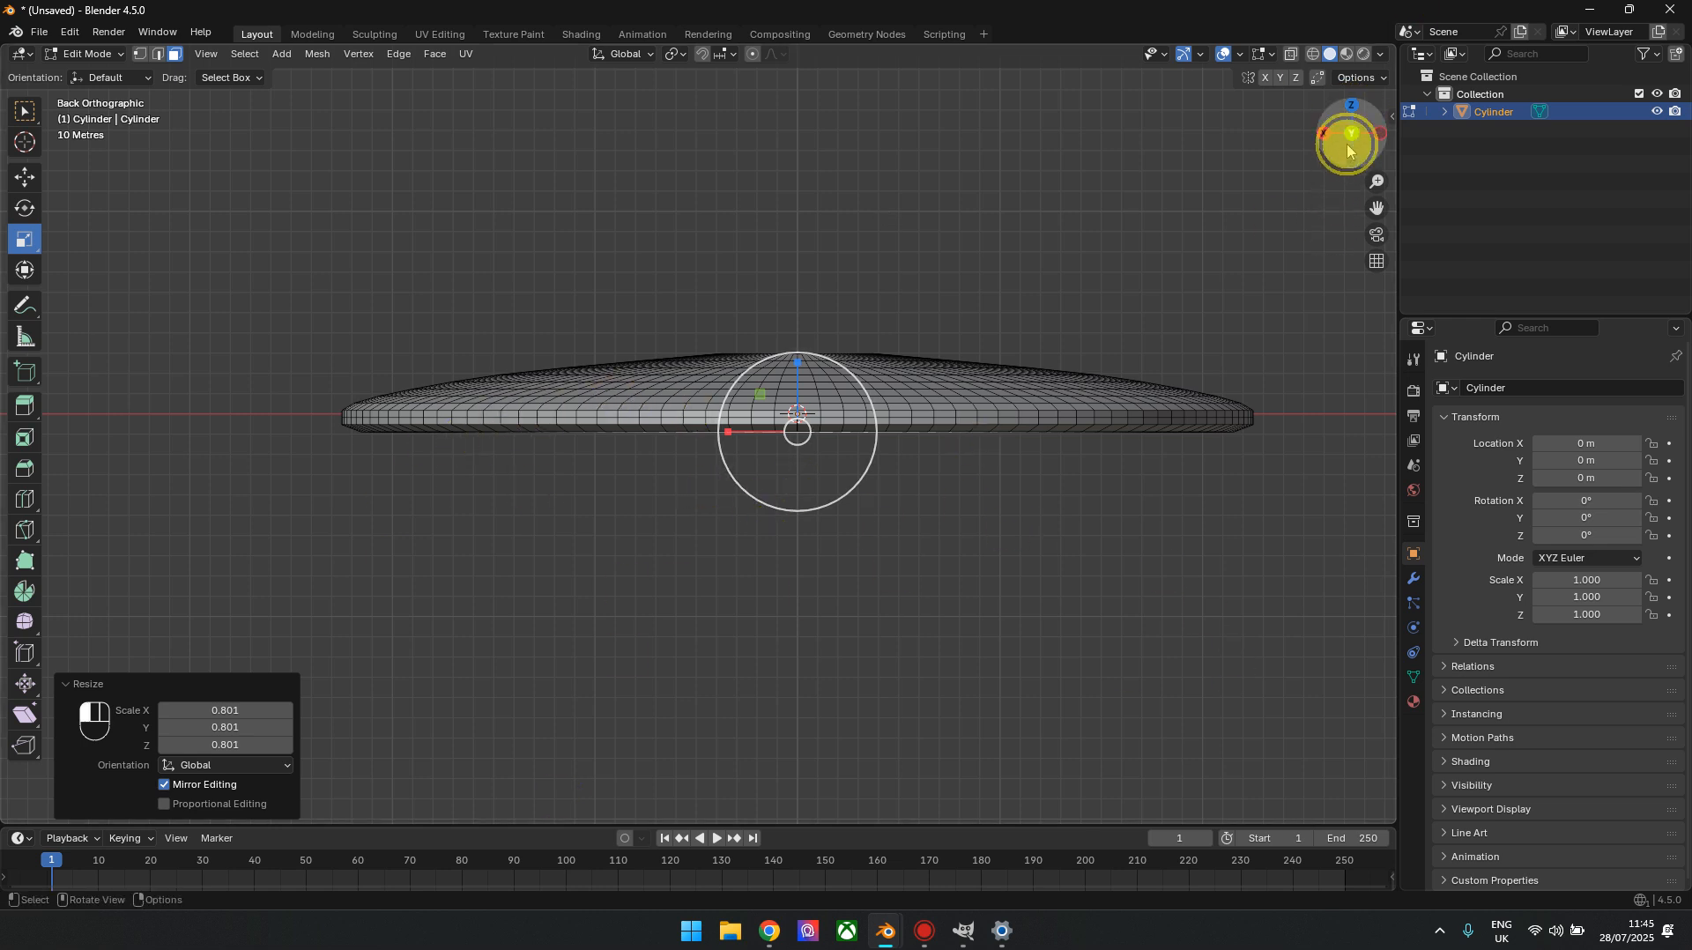
# Undo the last scaling of the hull's bottom face and inset the face with a thickness of about 74.35 m
pyautogui.moveTo(1345, 140); pyautogui.dragTo(656, 418)
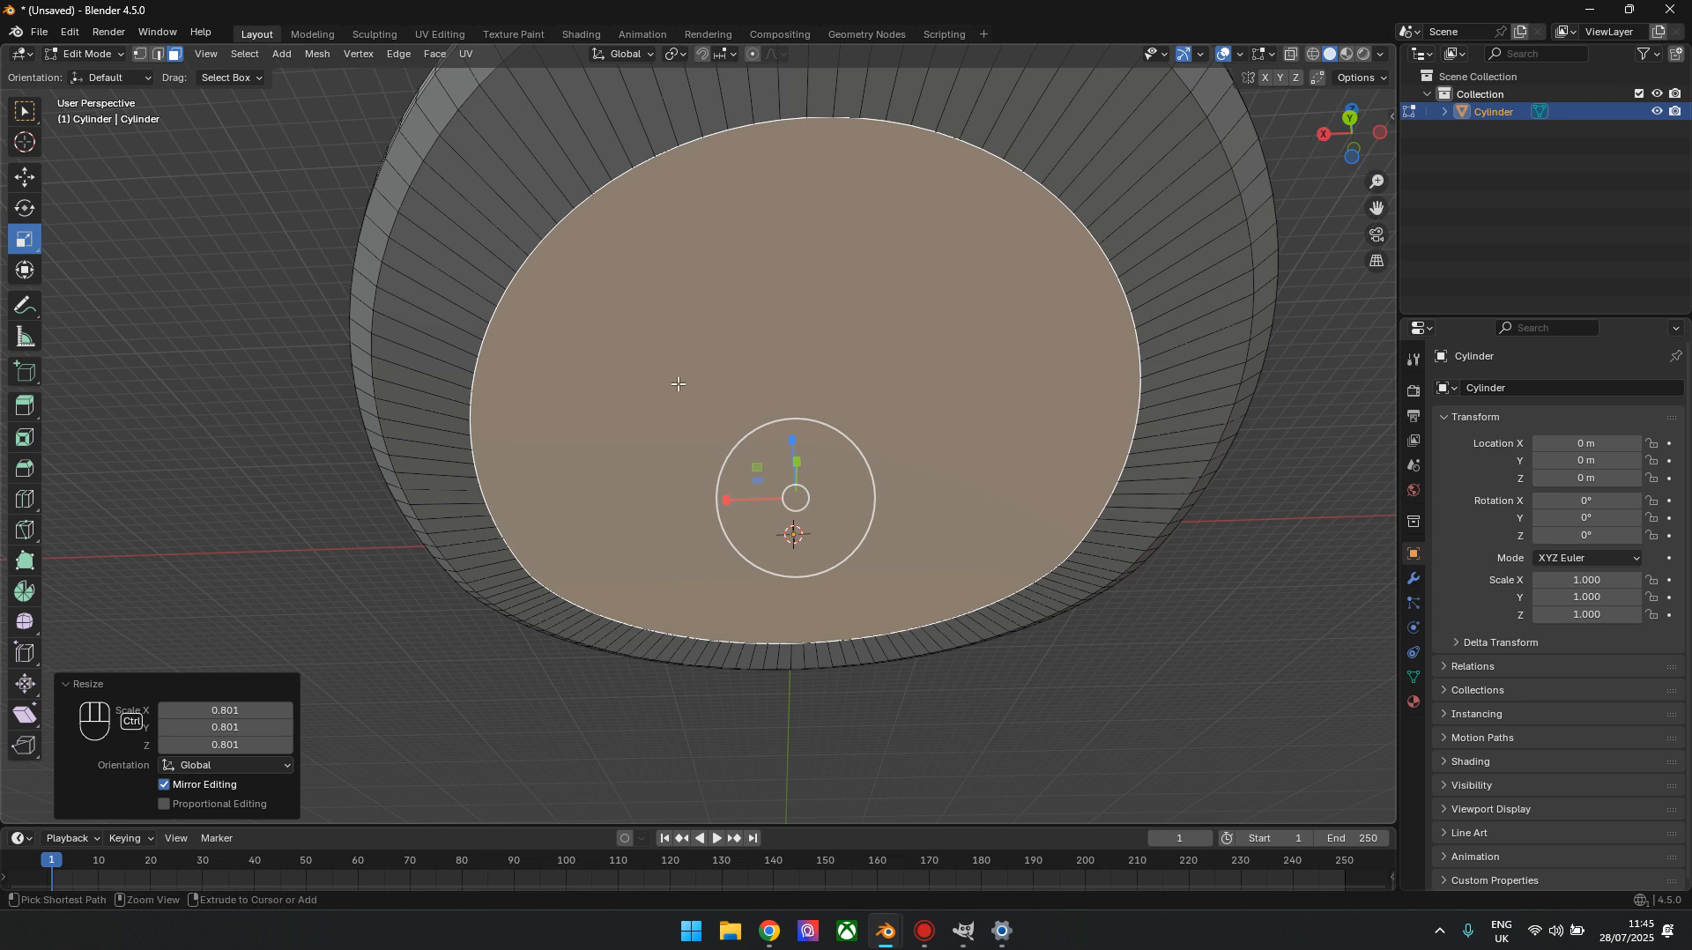
pyautogui.hotkey('ctrl', 'z')
pyautogui.press('i')
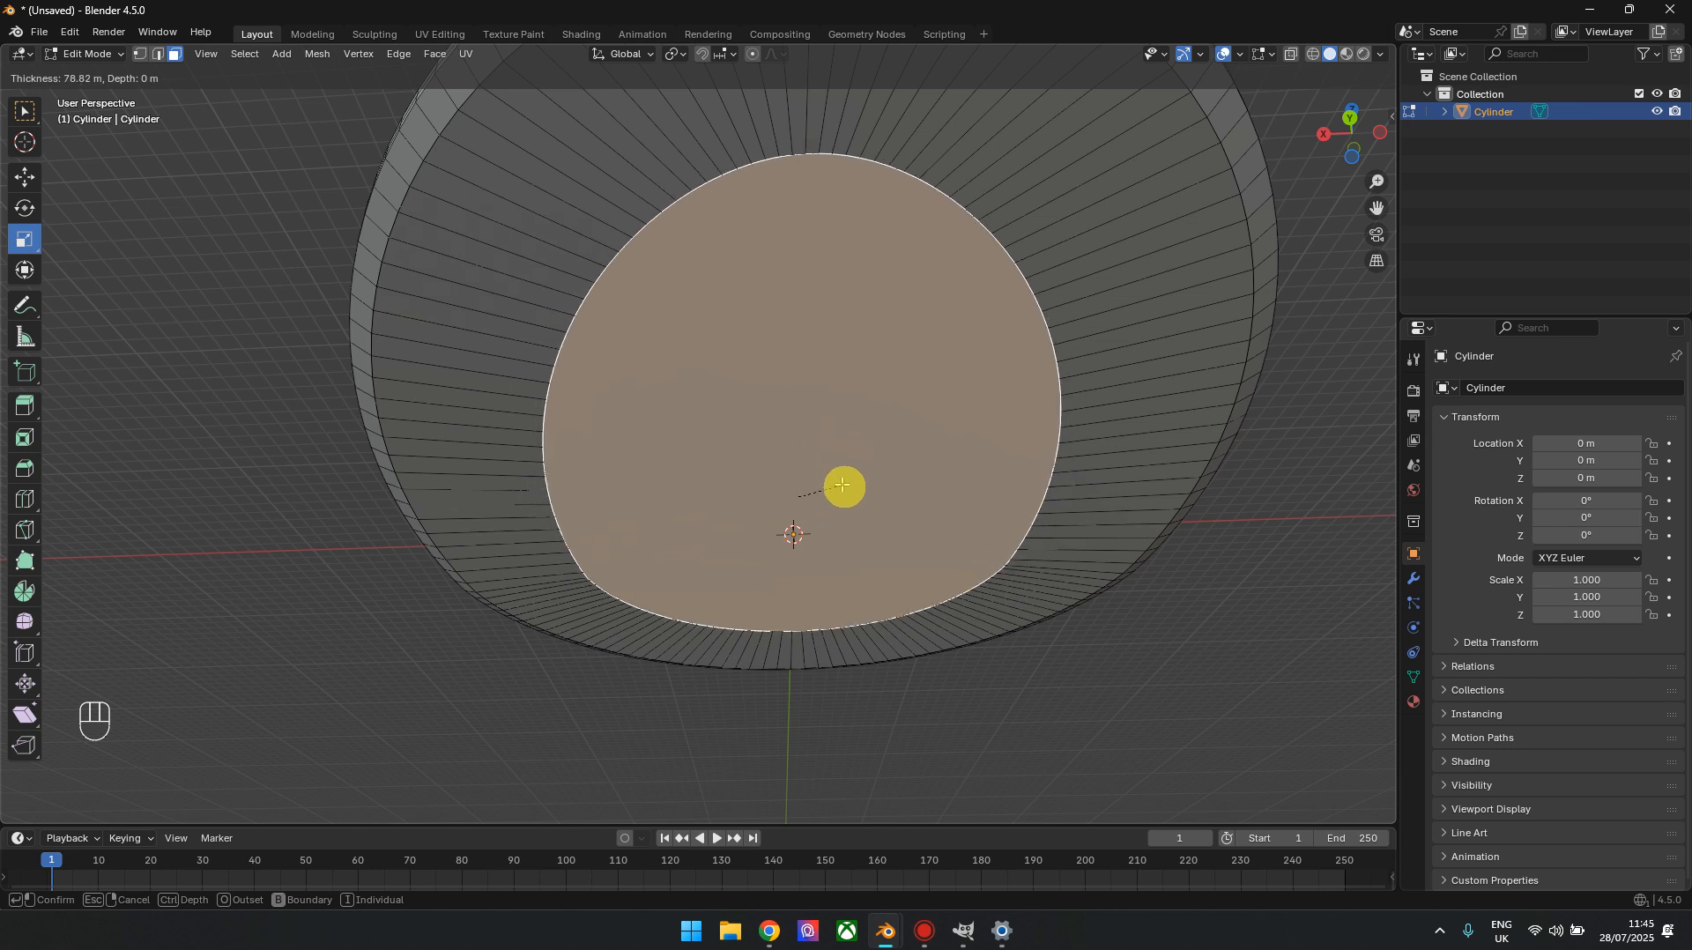
pyautogui.click(847, 473)
# Try a second inset of the bottom face with 1 m thickness, and undo it
pyautogui.press('i')
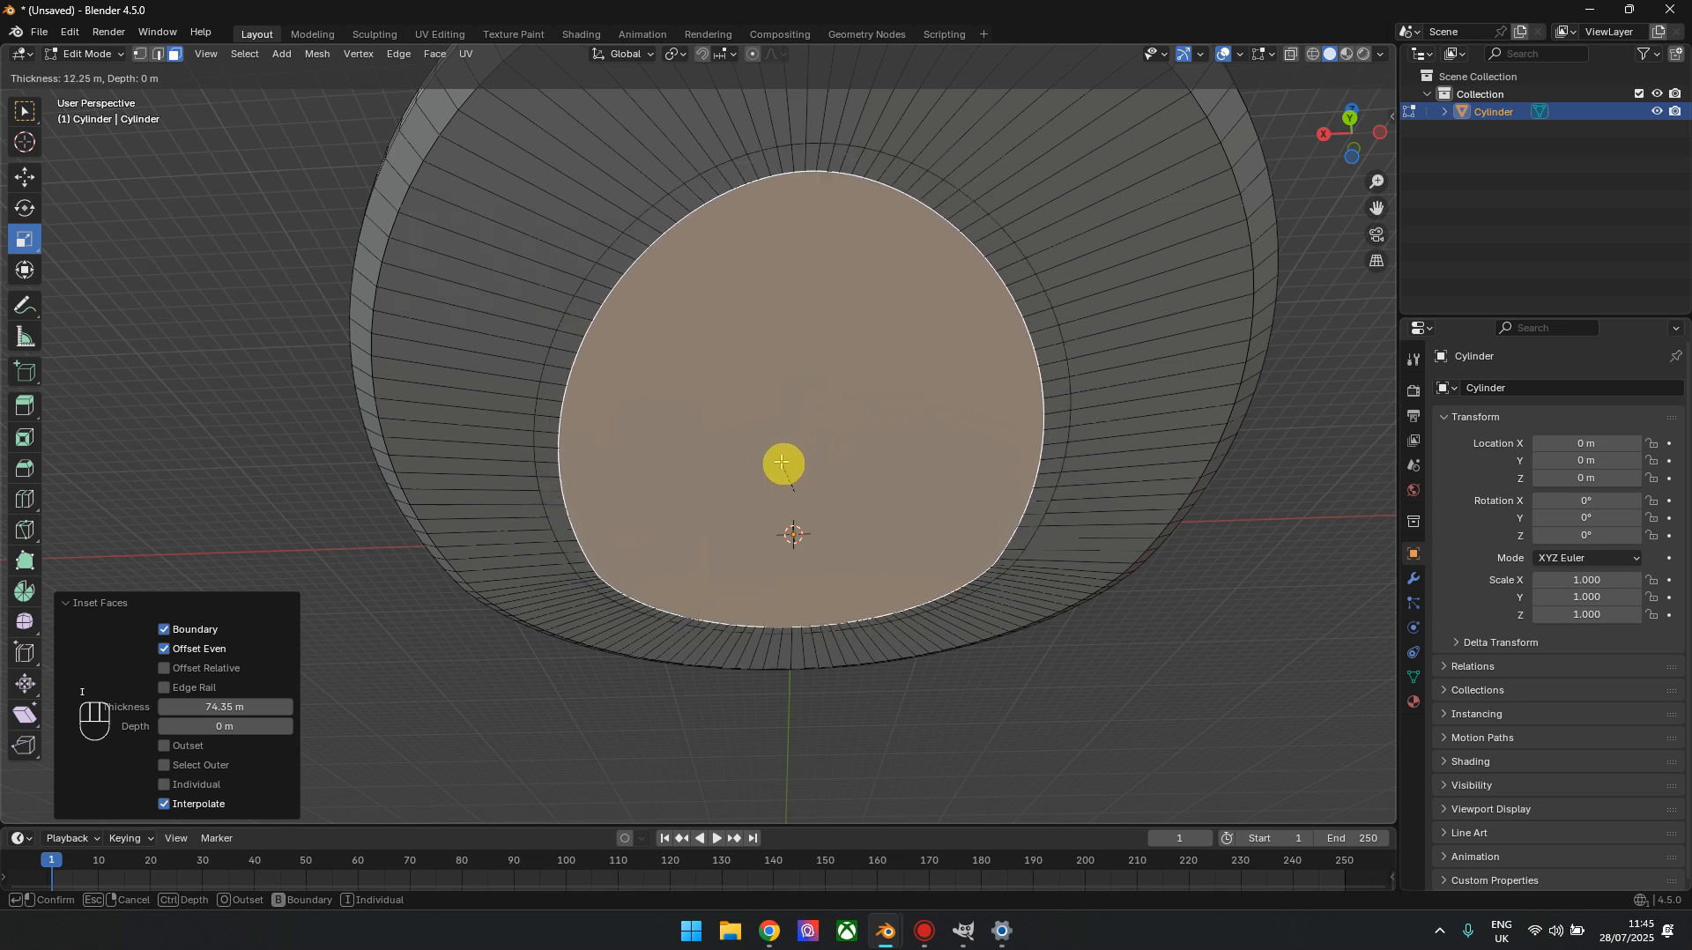
pyautogui.click(661, 604)
pyautogui.moveTo(251, 709)
pyautogui.mouseDown()
pyautogui.moveTo(225, 705)
pyautogui.moveTo(262, 705)
pyautogui.mouseUp()
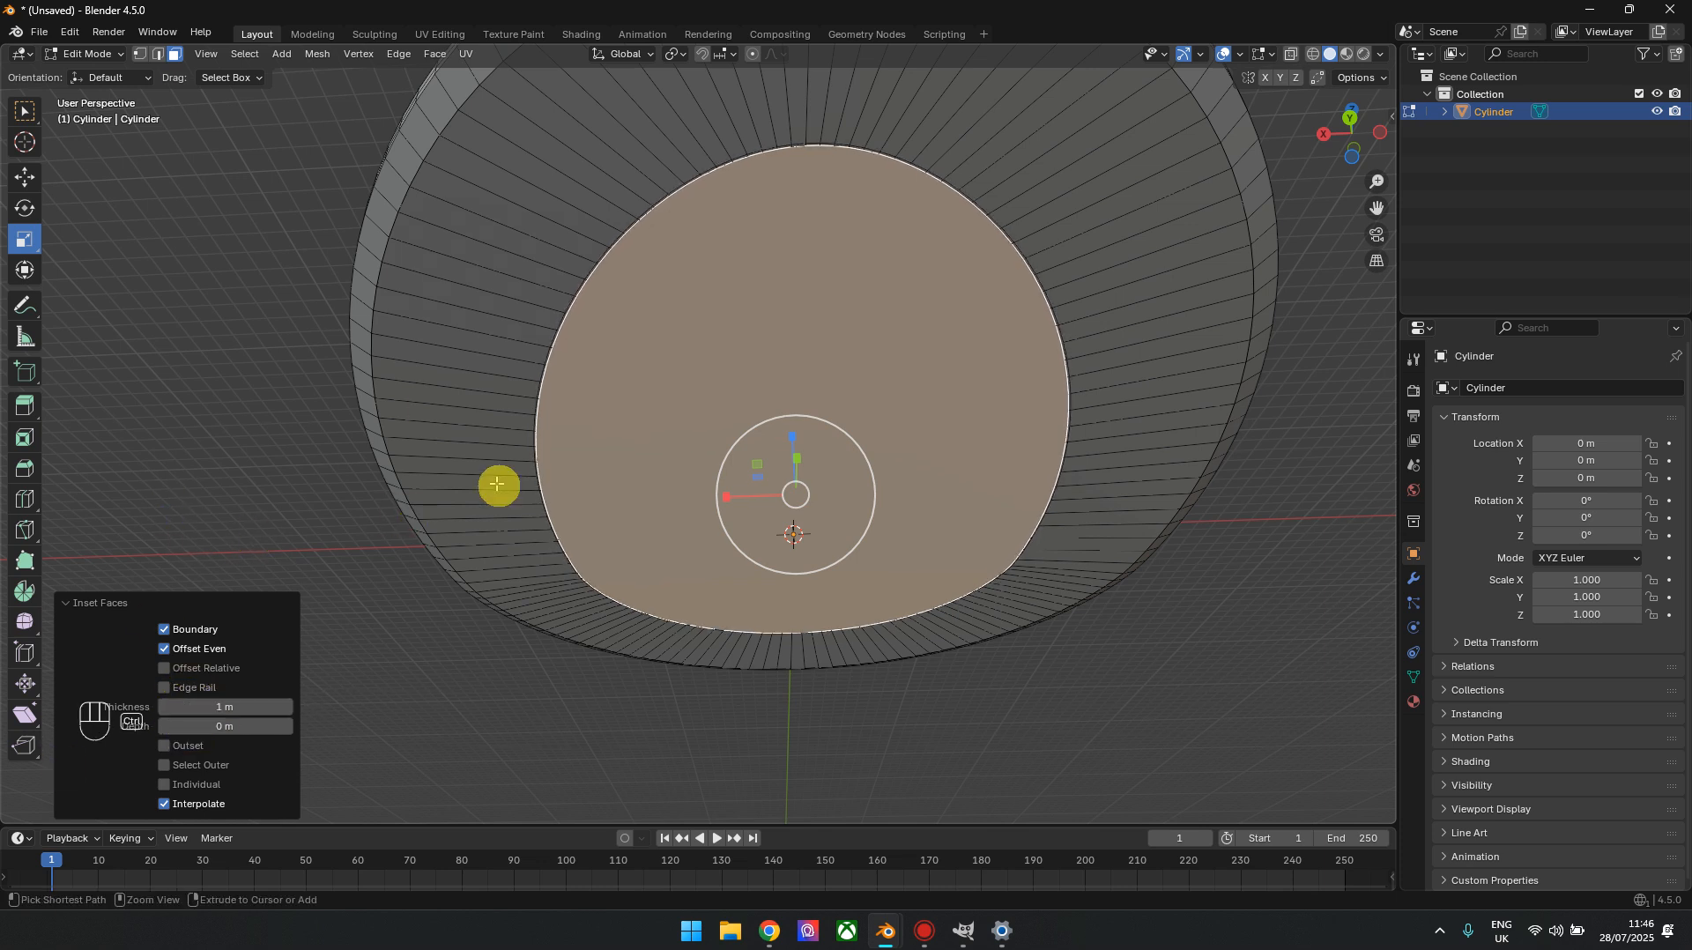
pyautogui.hotkey('ctrl', 'z')
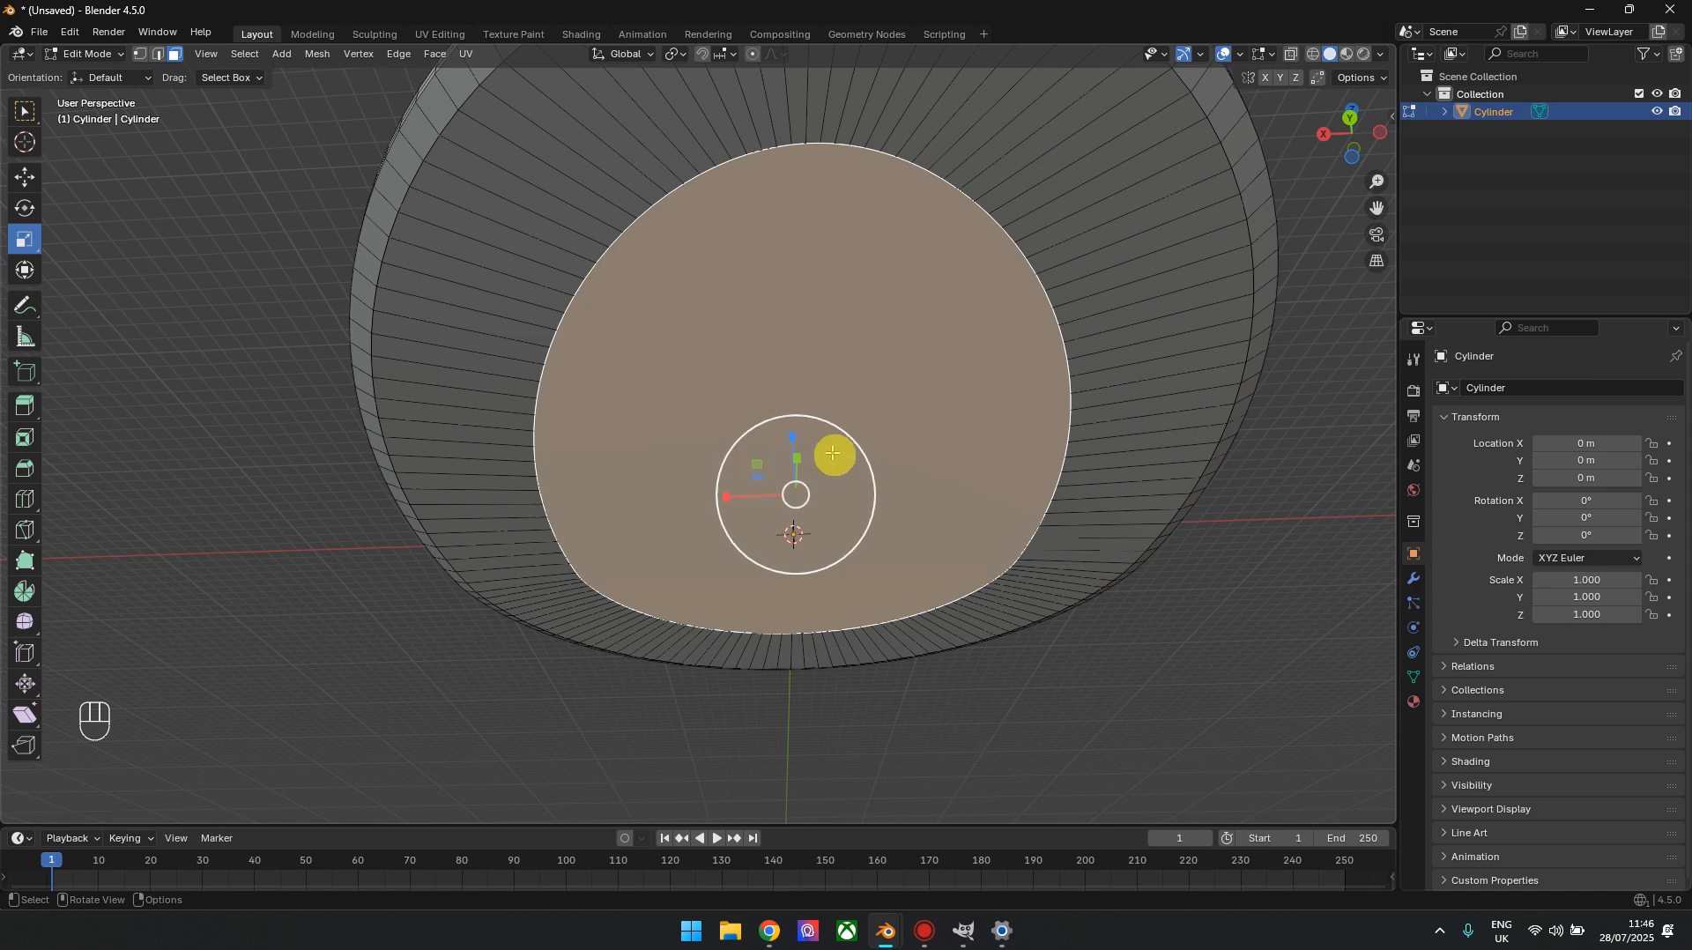
# Enlarge the inset bottom face by a uniform scale of about 1.156
pyautogui.moveTo(846, 521)
pyautogui.mouseDown()
pyautogui.moveTo(859, 530)
pyautogui.moveTo(852, 514)
pyautogui.mouseUp()
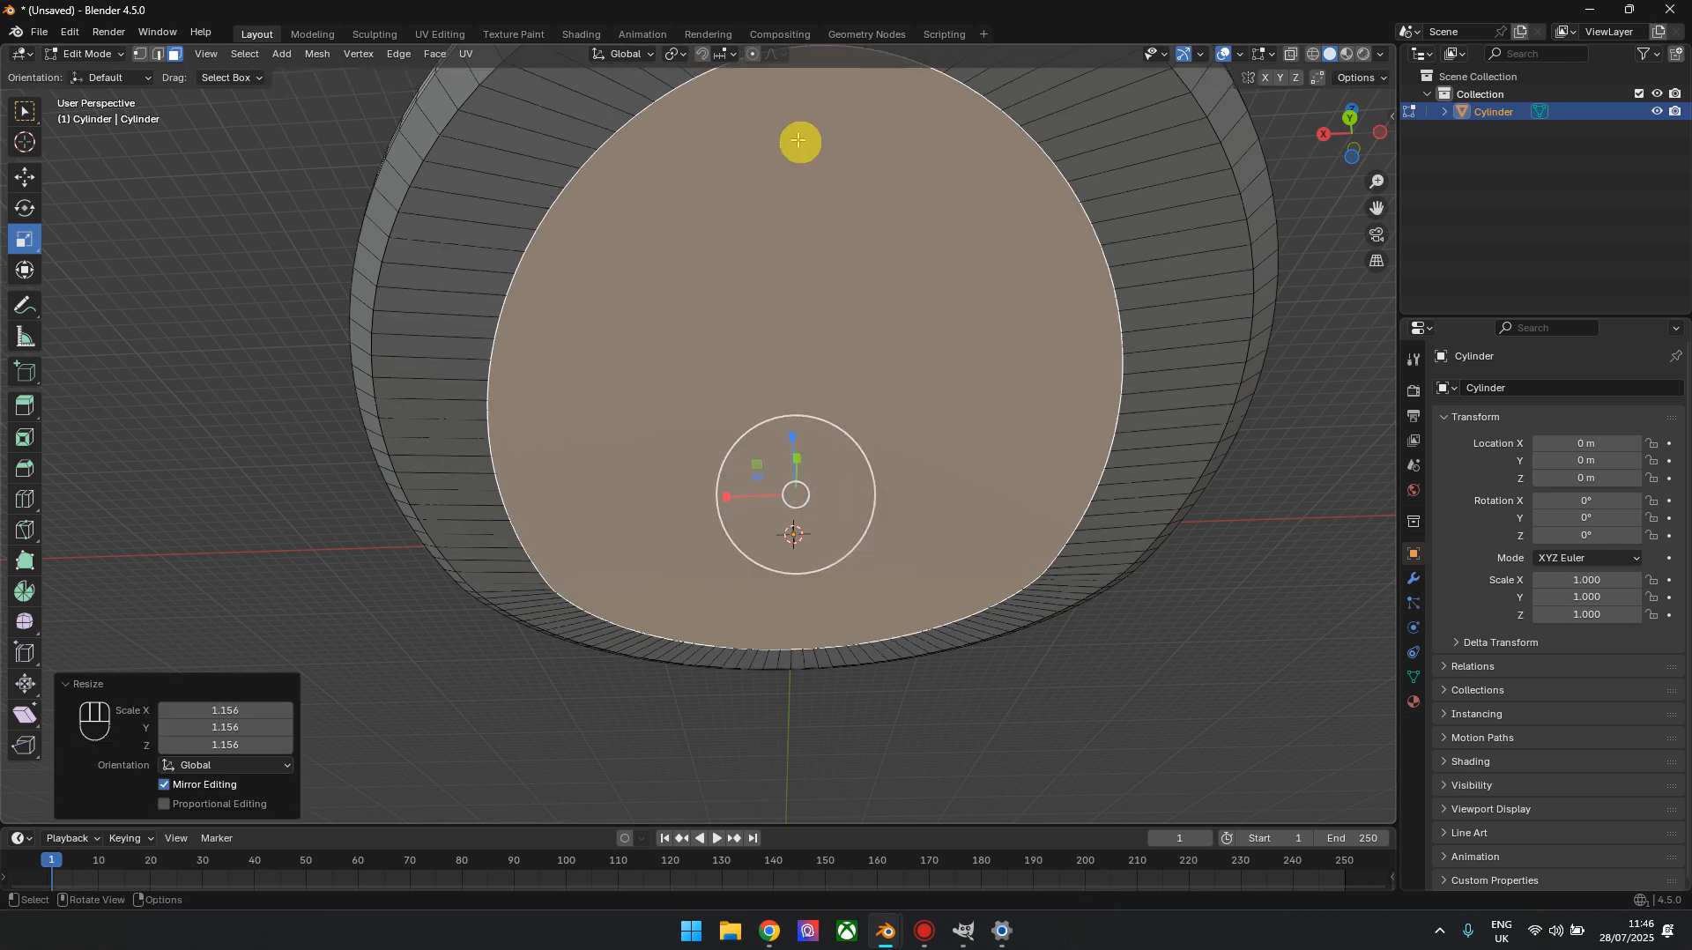
# Try scaling the bottom face to about 0.259 and insetting it with a thickness of about 26.35 m, and undo both operations
pyautogui.press('s')
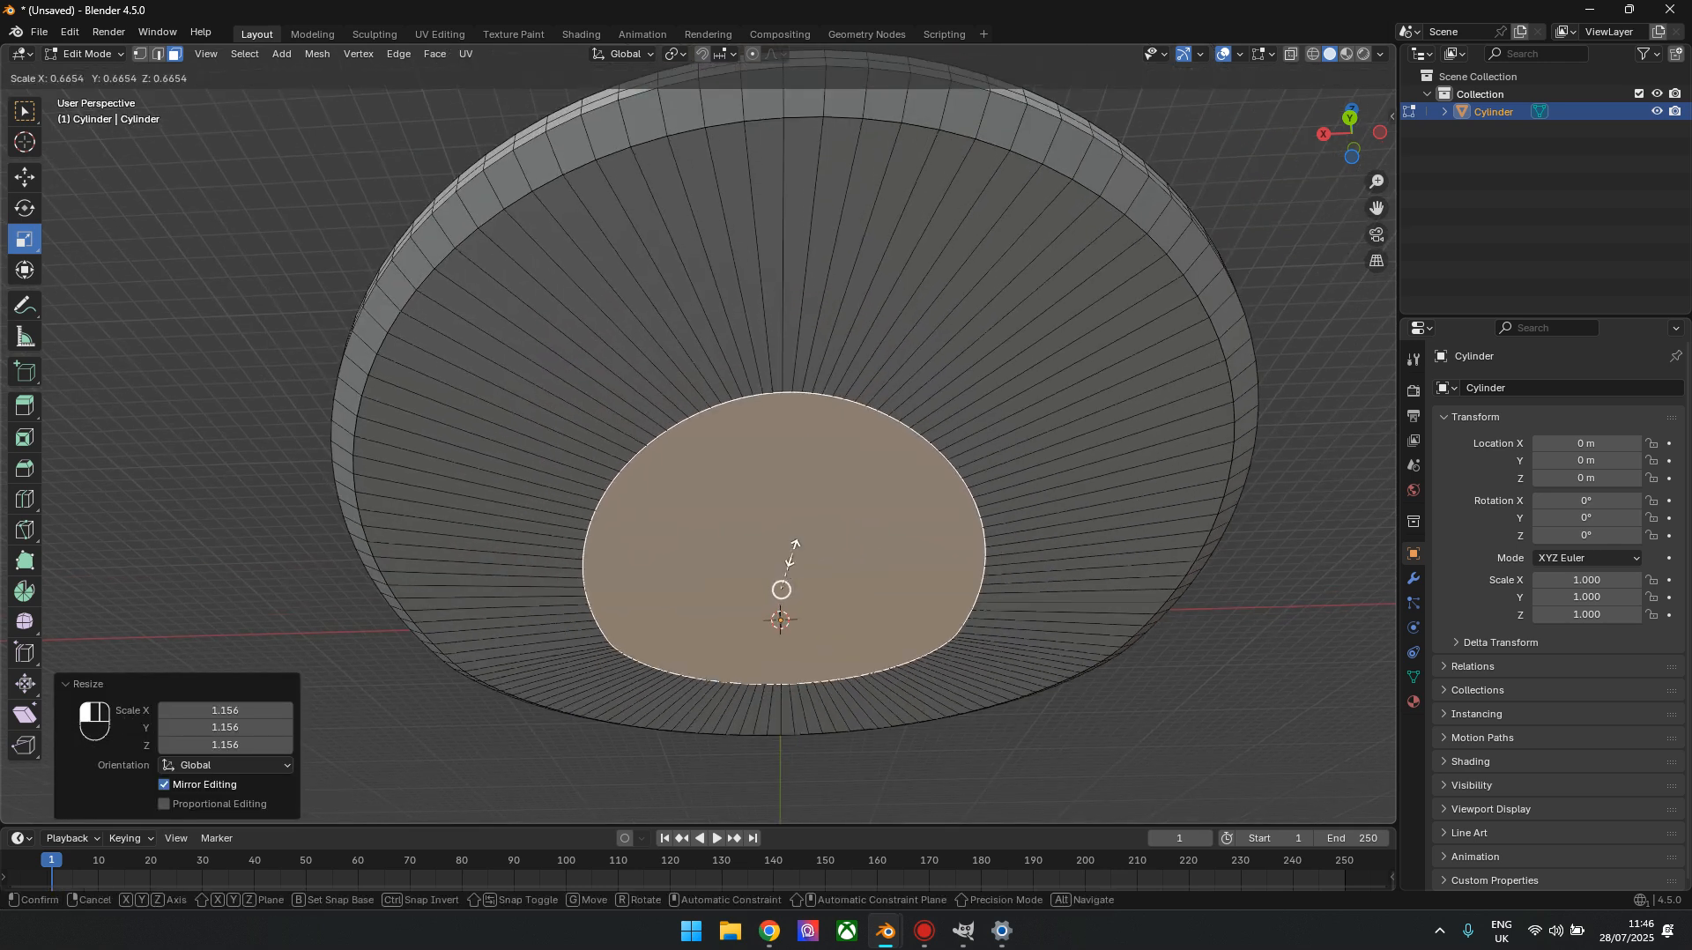
pyautogui.click(821, 604)
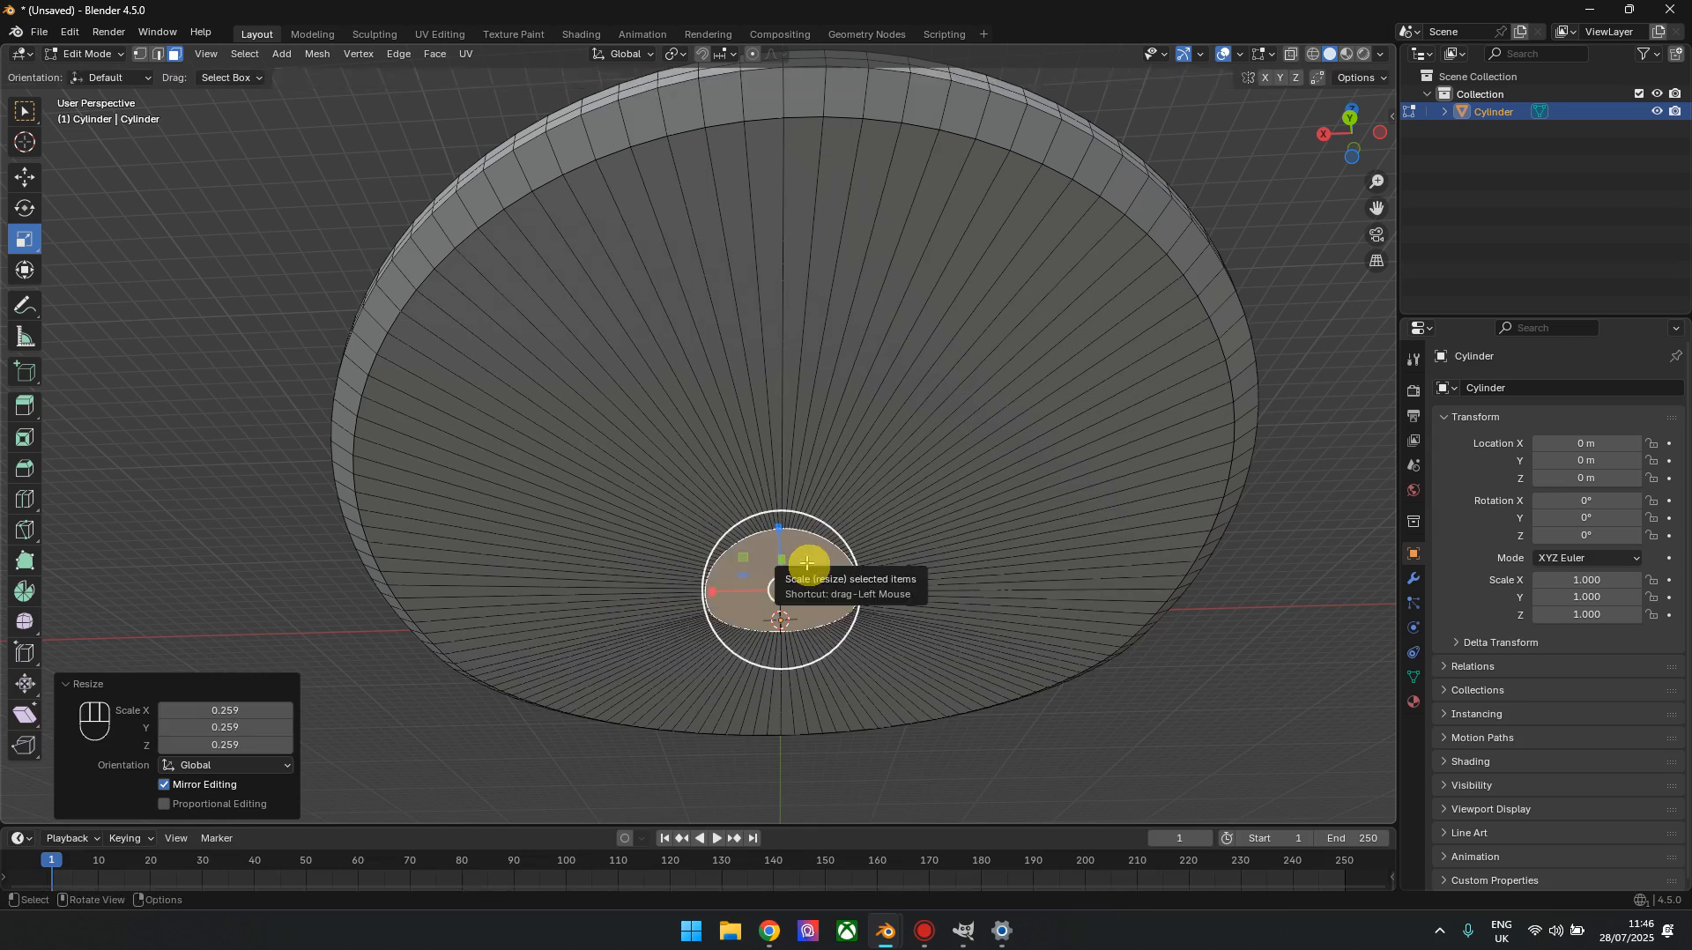
pyautogui.press('i')
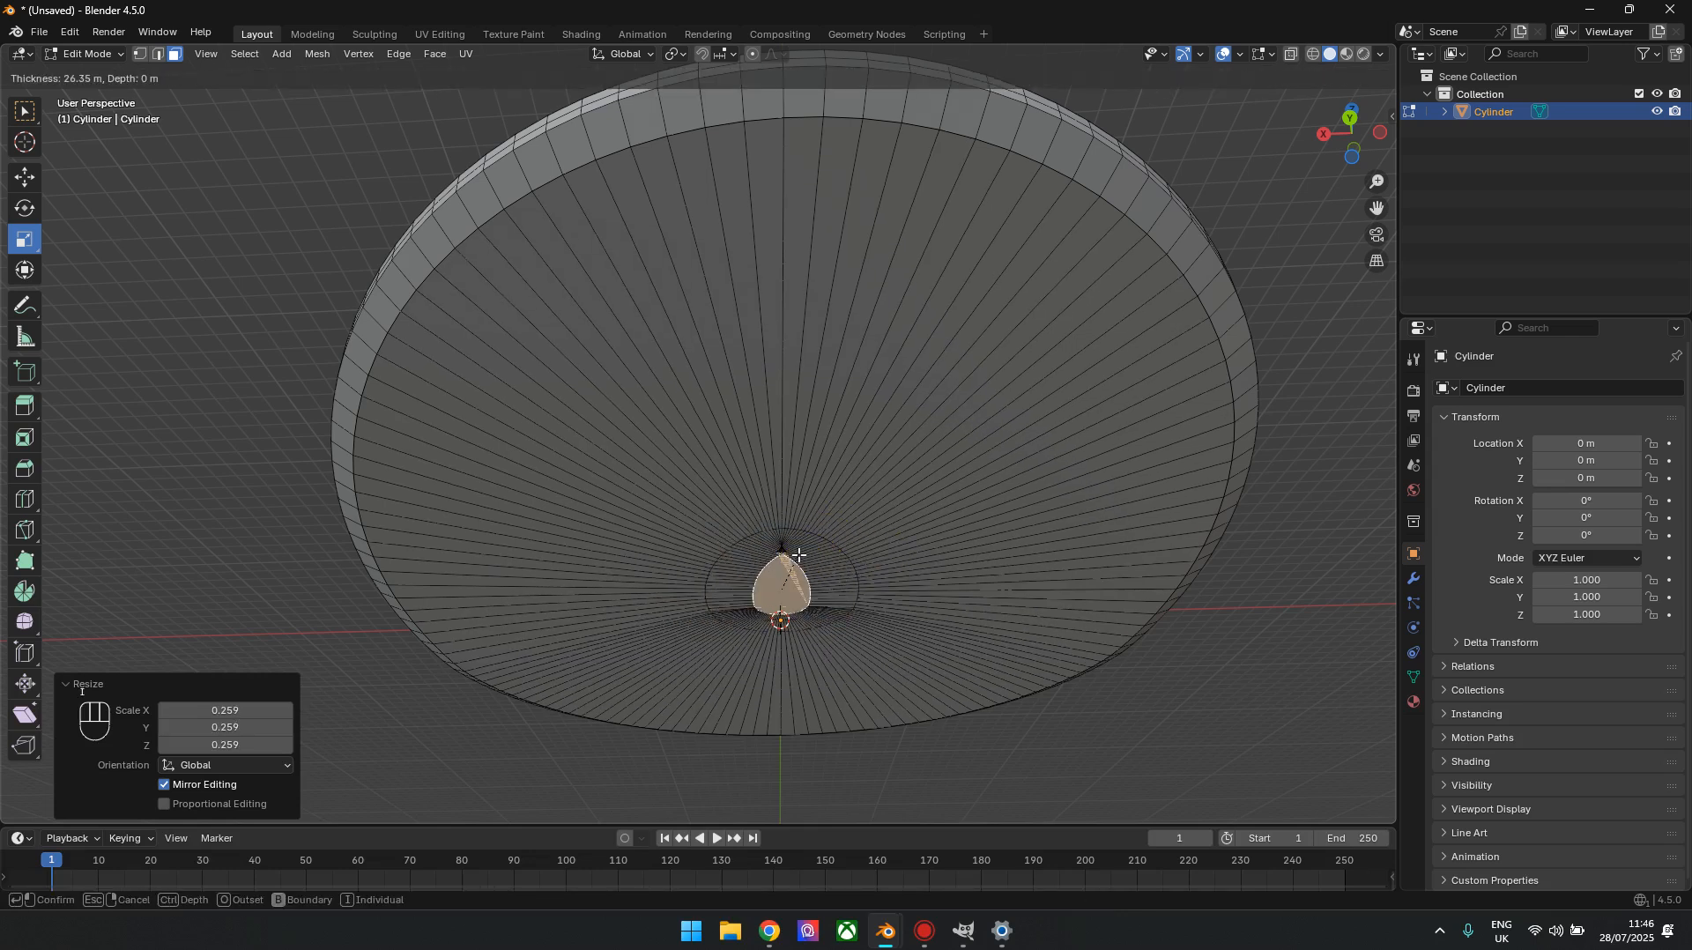
pyautogui.click(810, 611)
pyautogui.moveTo(814, 590); pyautogui.dragTo(831, 124, button='middle')
pyautogui.moveTo(953, 141); pyautogui.dragTo(850, 191, button='middle')
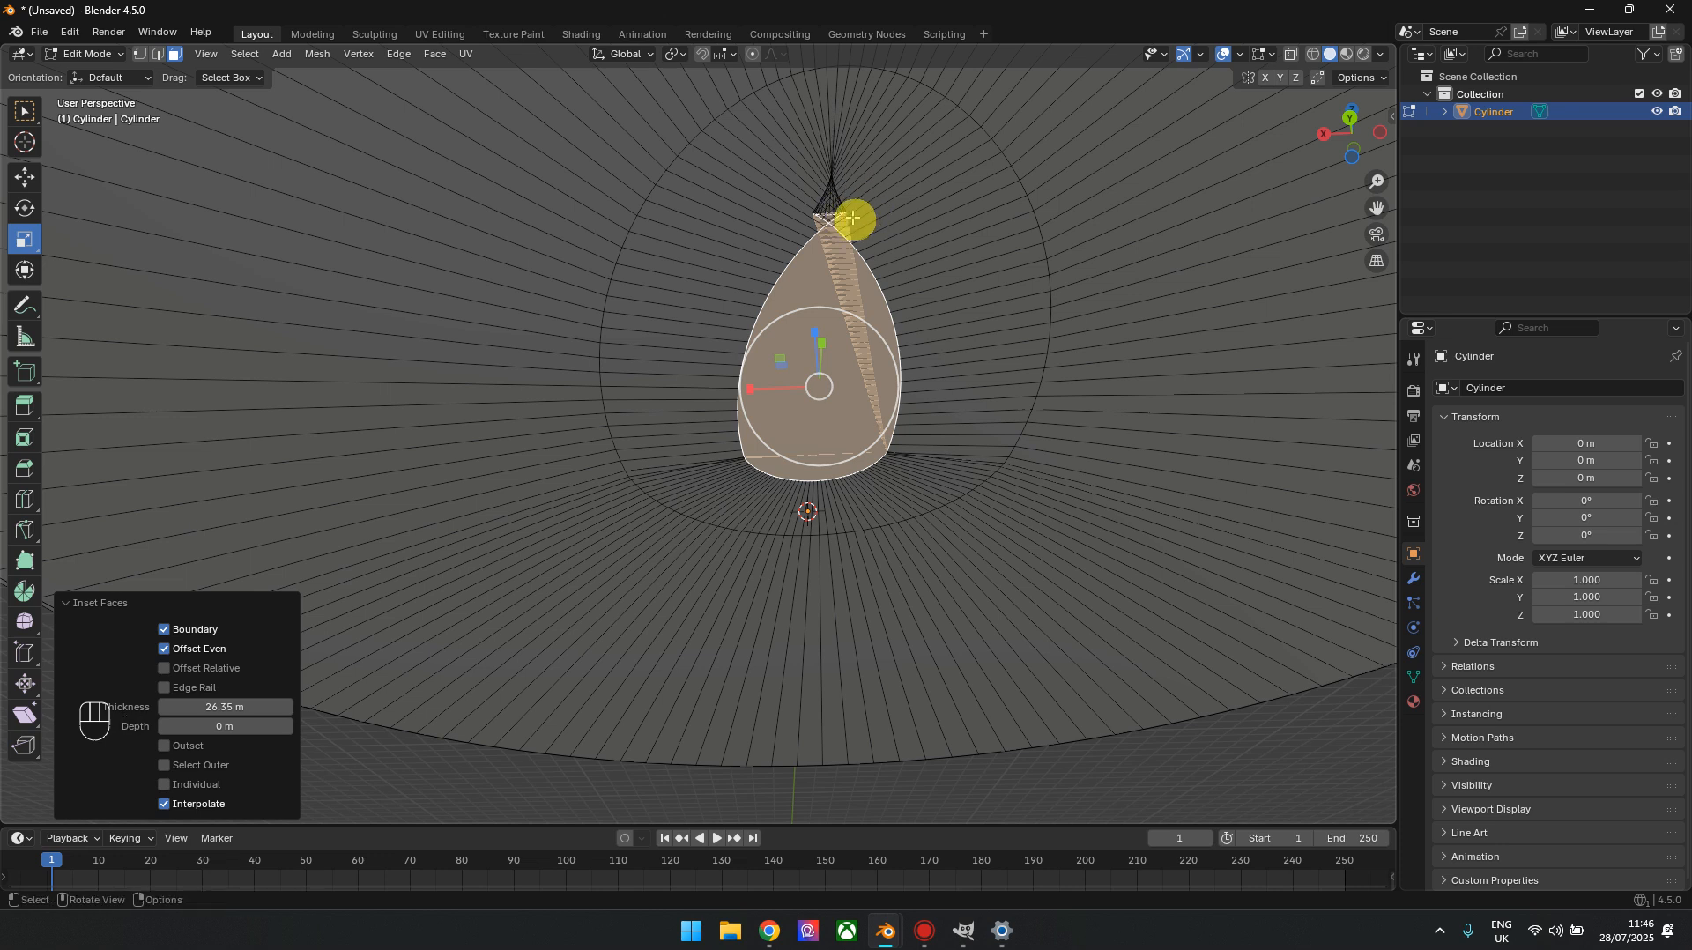
pyautogui.hotkey('ctrl', 'z')
pyautogui.hotkey('ctrl', 'z')
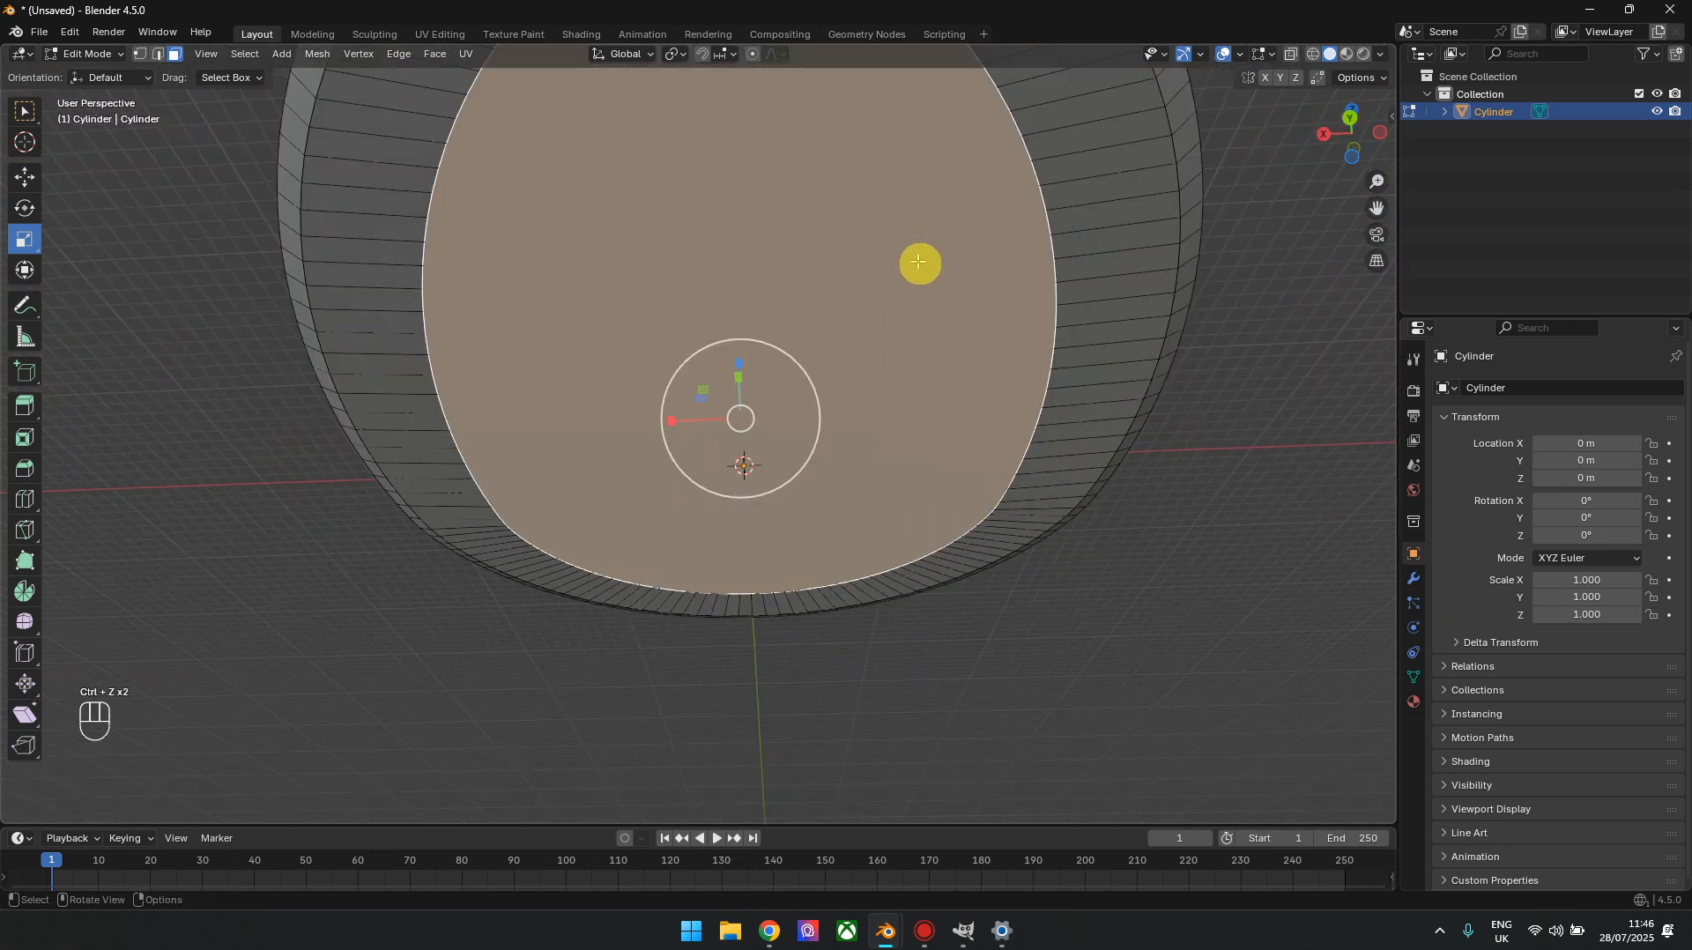
# In back orthographic view, extrude the inset bottom face 3.6 m downward and scale the new face to about 0.909
pyautogui.click(1350, 118)
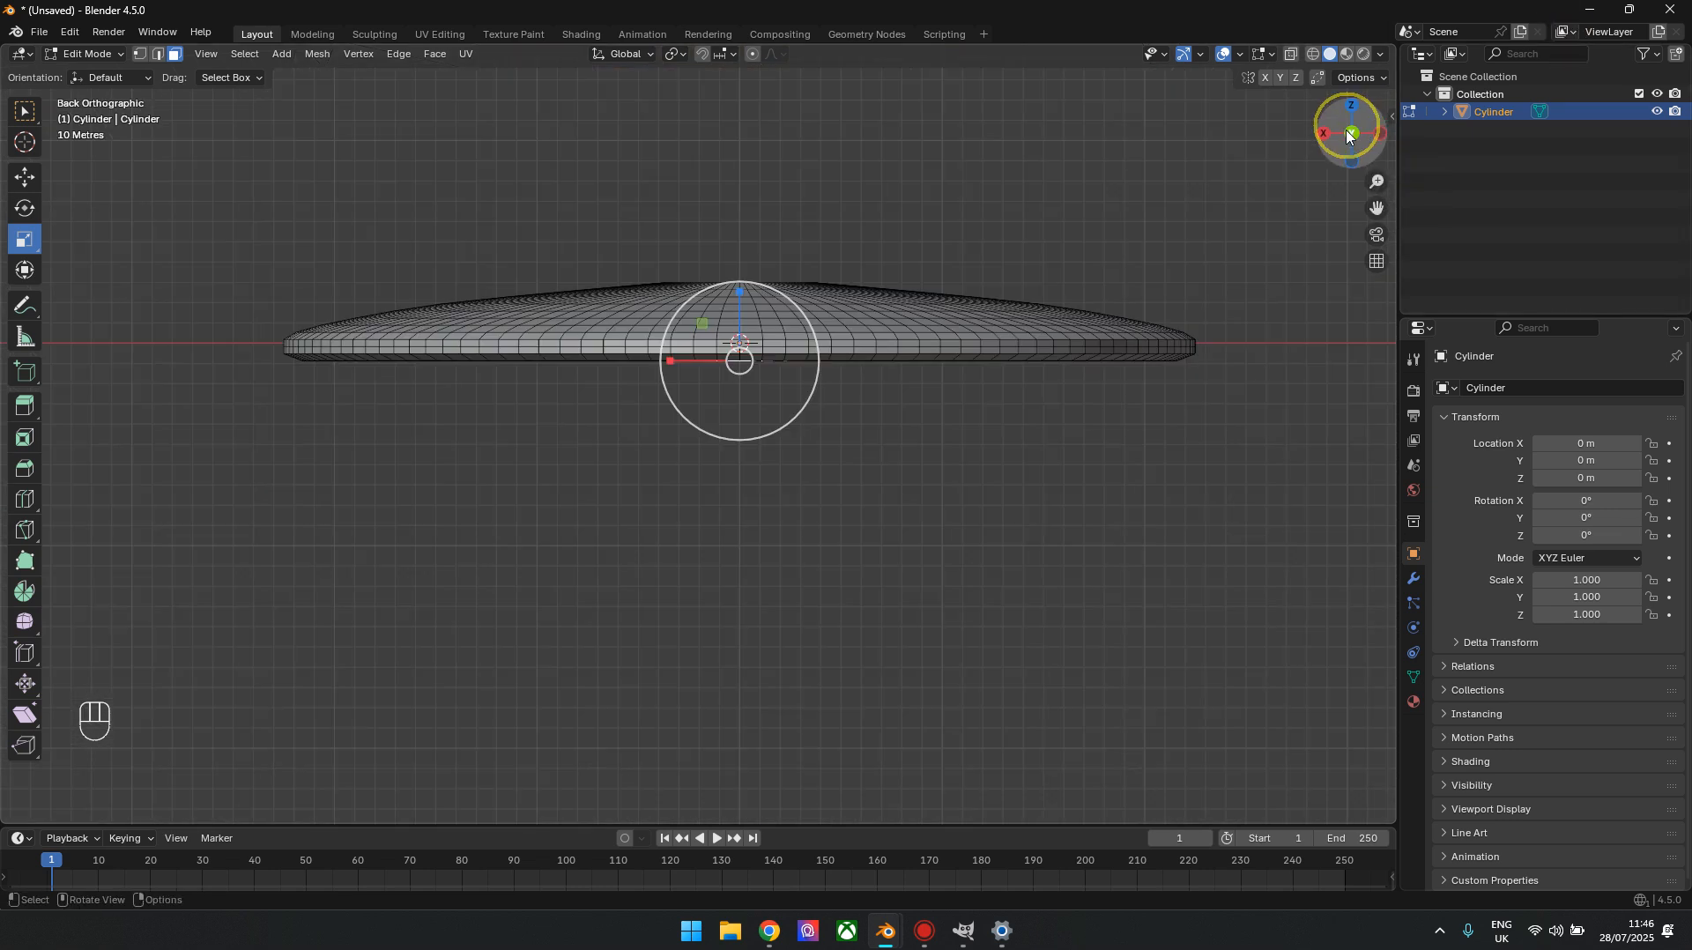
pyautogui.scroll(1, 1029, 439)
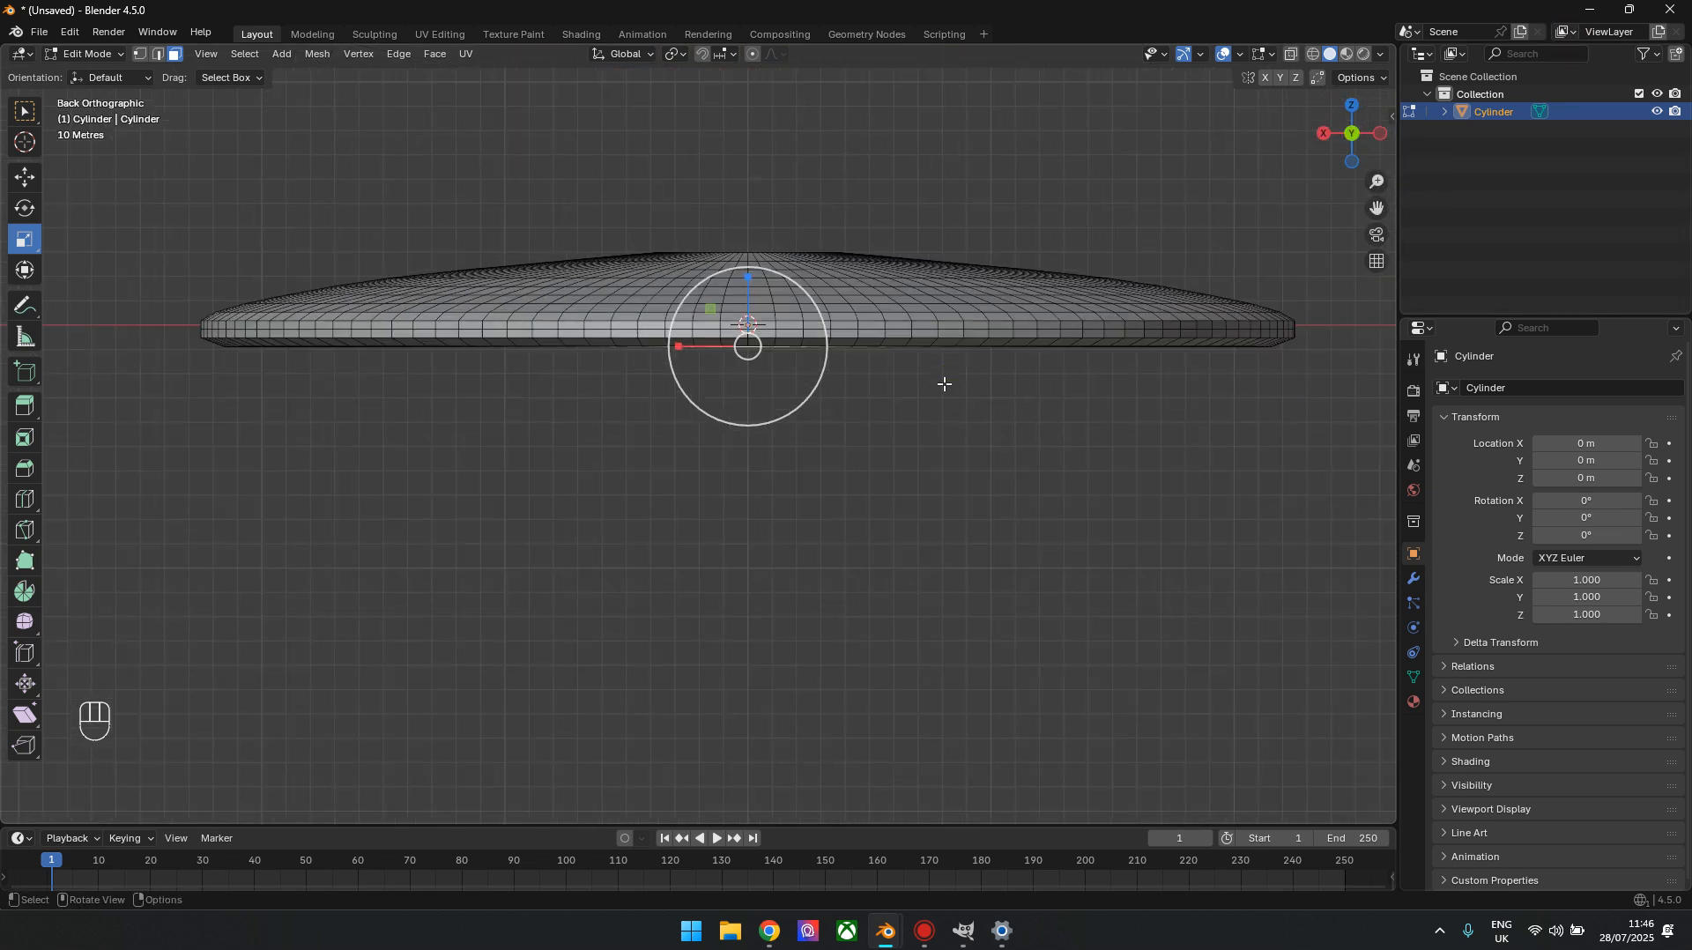
pyautogui.press('e')
pyautogui.press('KP_3')
pyautogui.press('KP_Decimal')
pyautogui.press('KP_6')
pyautogui.press('KP_Enter')
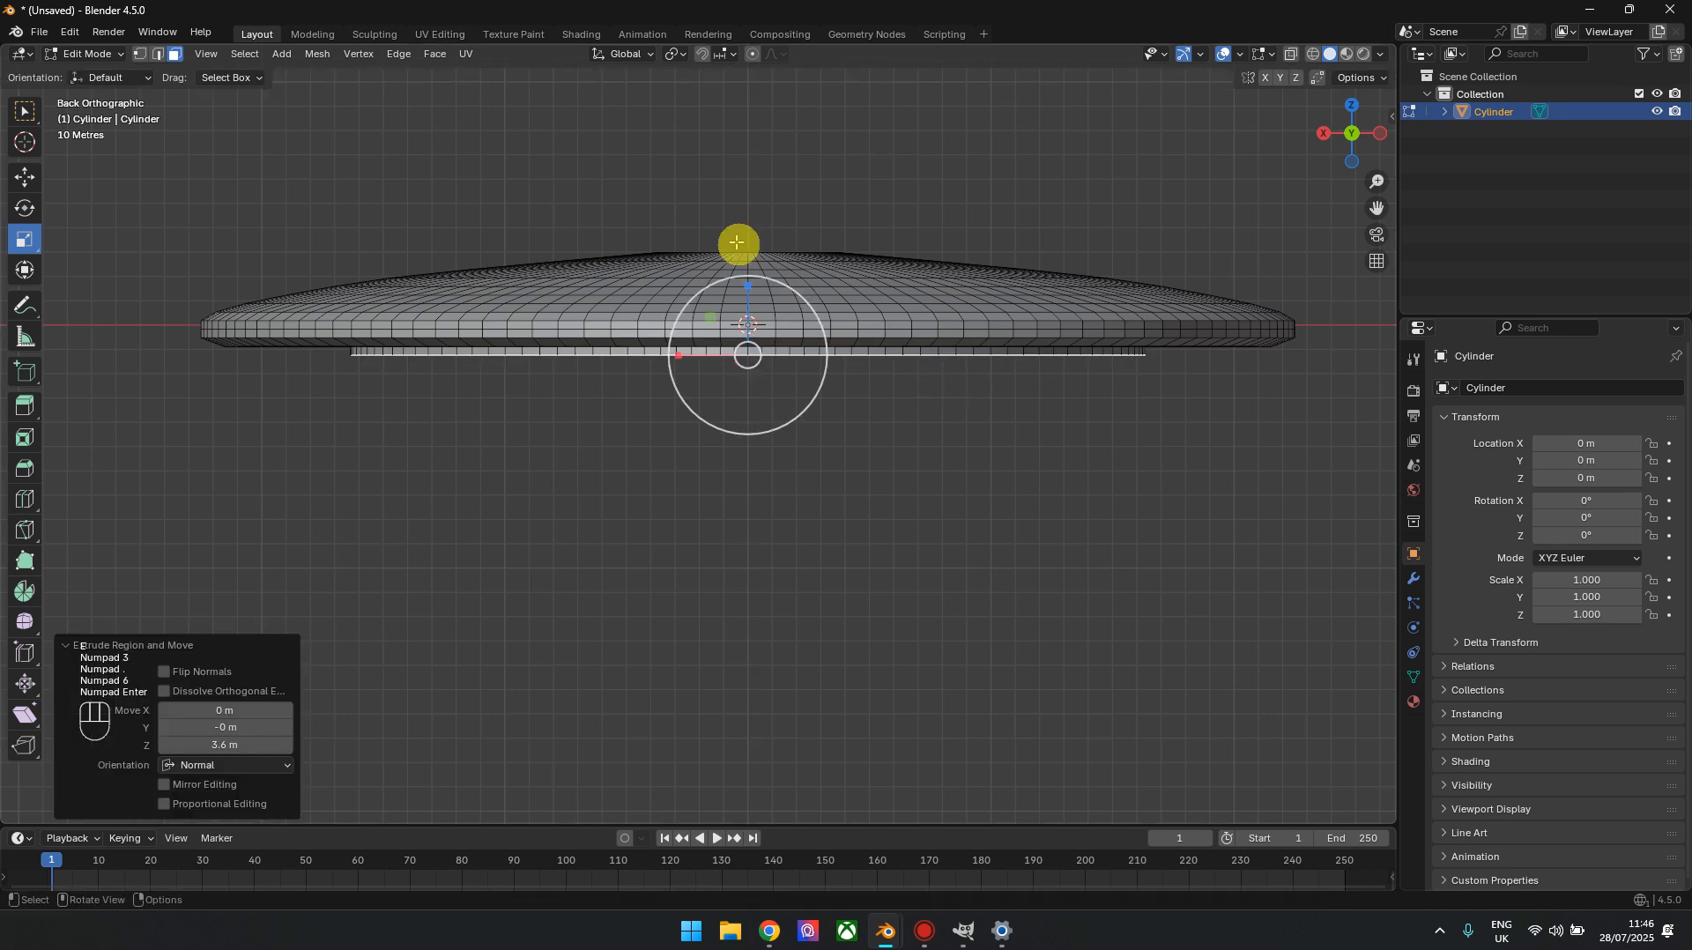
pyautogui.press('s')
pyautogui.press('KP_Enter')
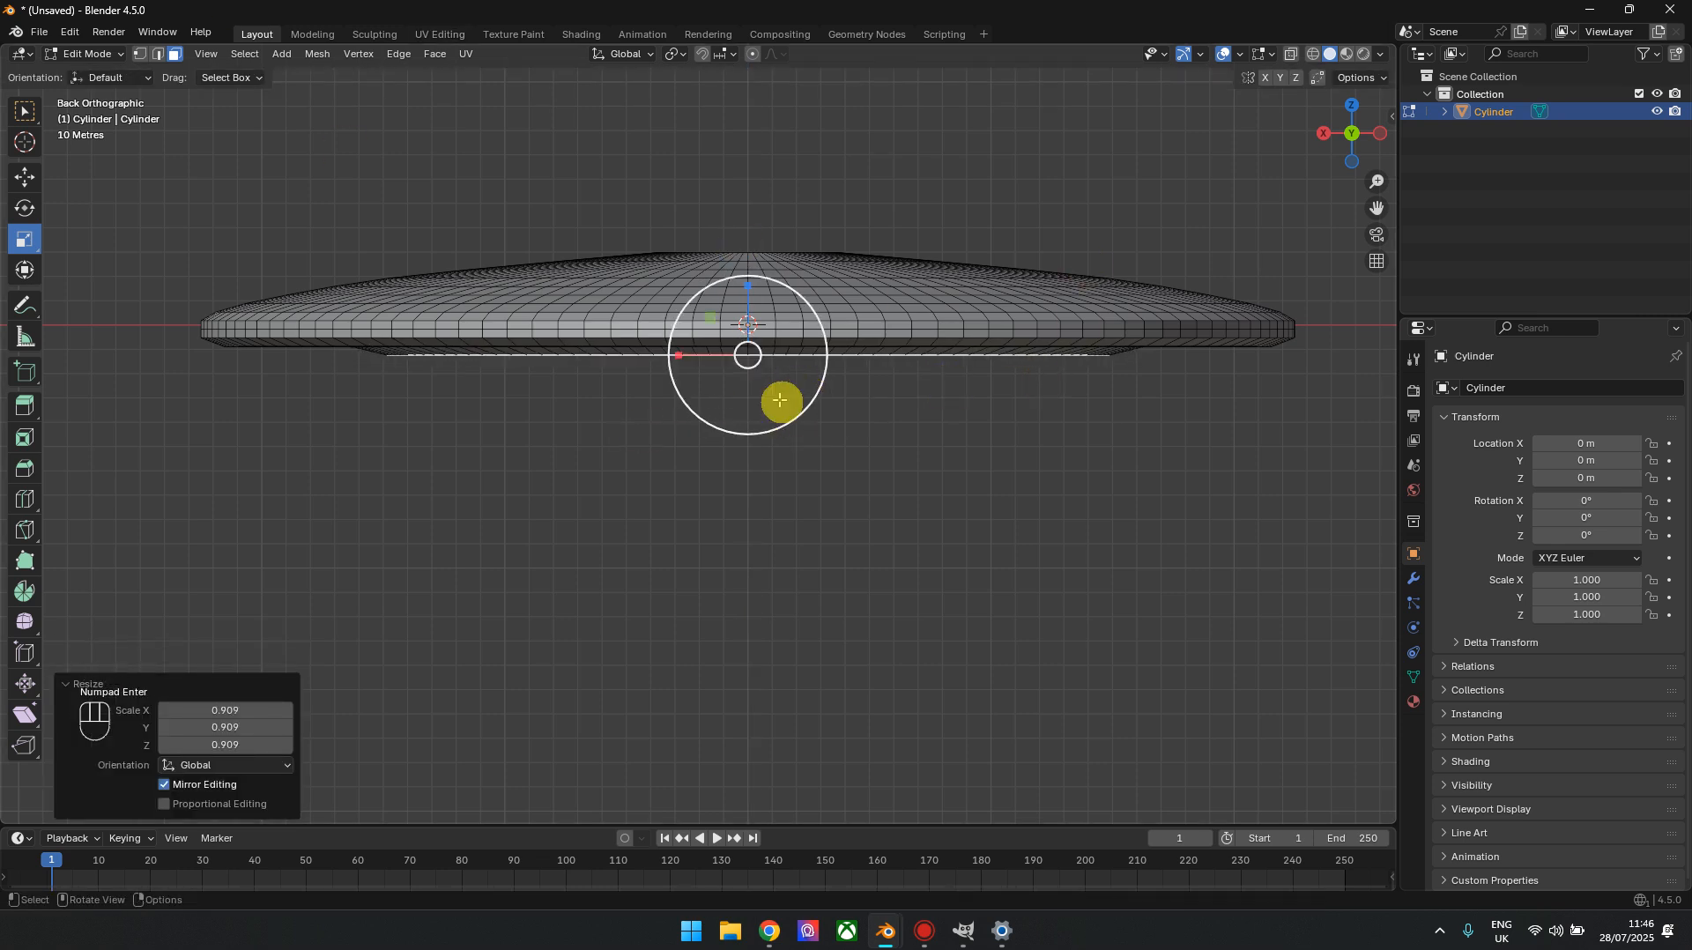
# Extrude the bottom face 3.5 m downward and scale the new level to about 0.845
pyautogui.press('e')
pyautogui.press('KP_3')
pyautogui.press('KP_Decimal')
pyautogui.press('KP_5')
pyautogui.press('KP_Enter')
pyautogui.moveTo(818, 396); pyautogui.dragTo(792, 392)
# Continue the underside with further 3.5 m extrusions, scaling each new level inward and the lowest face to about 0.287
pyautogui.write('e3.5')
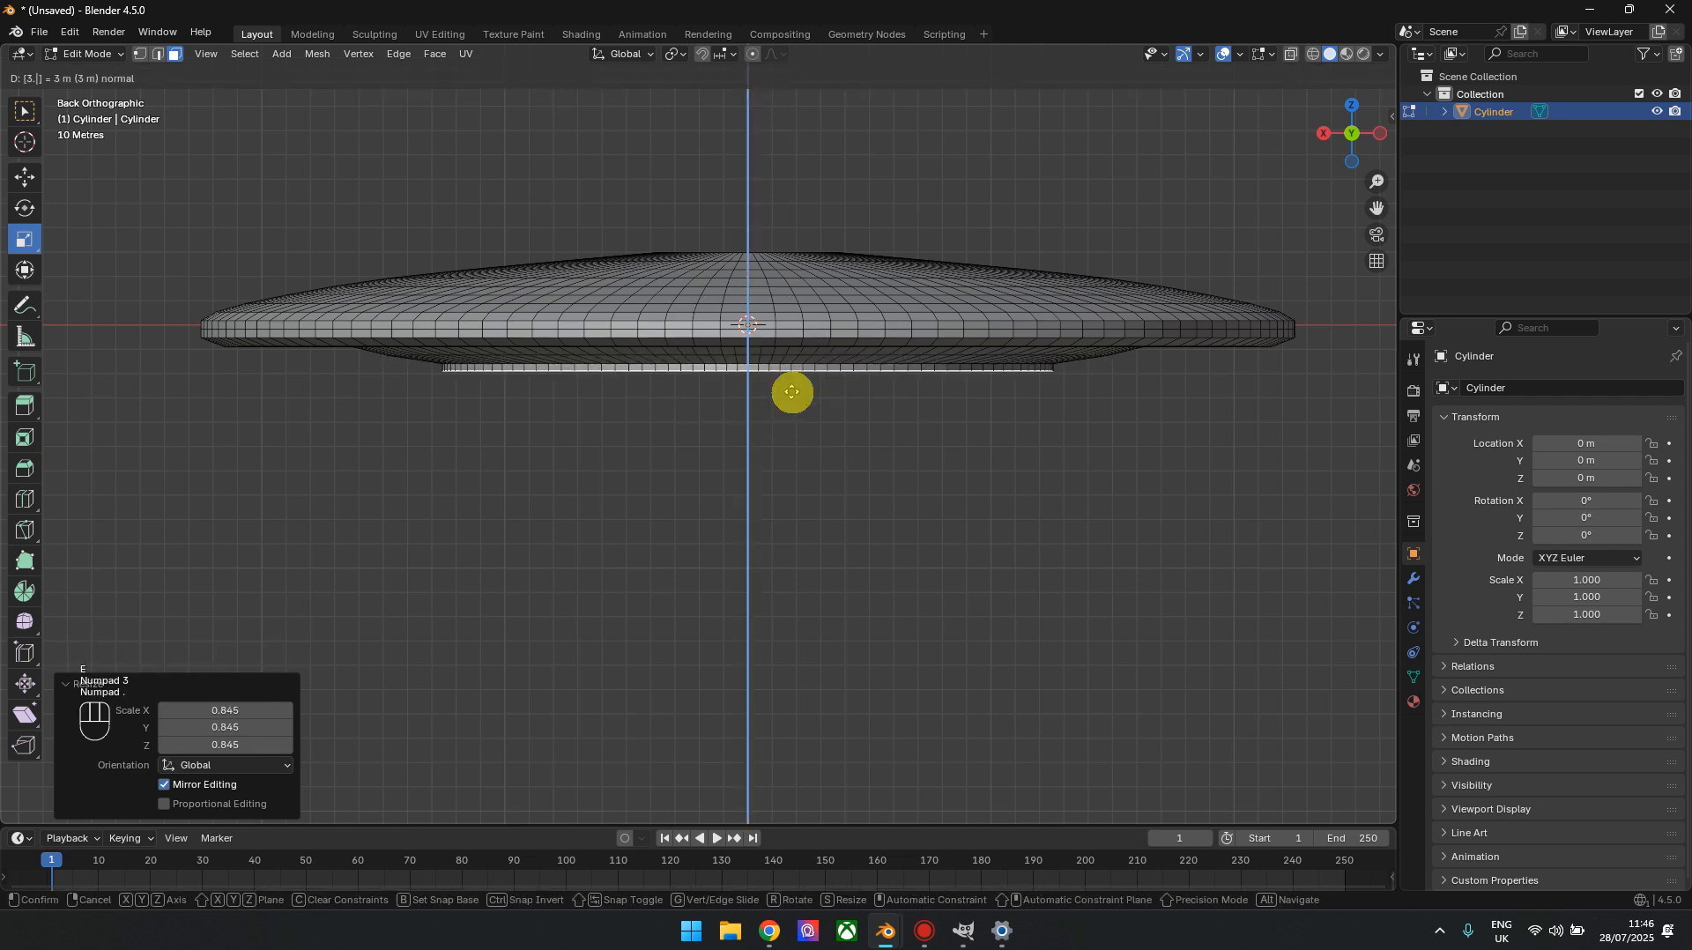
pyautogui.press('KP_Enter')
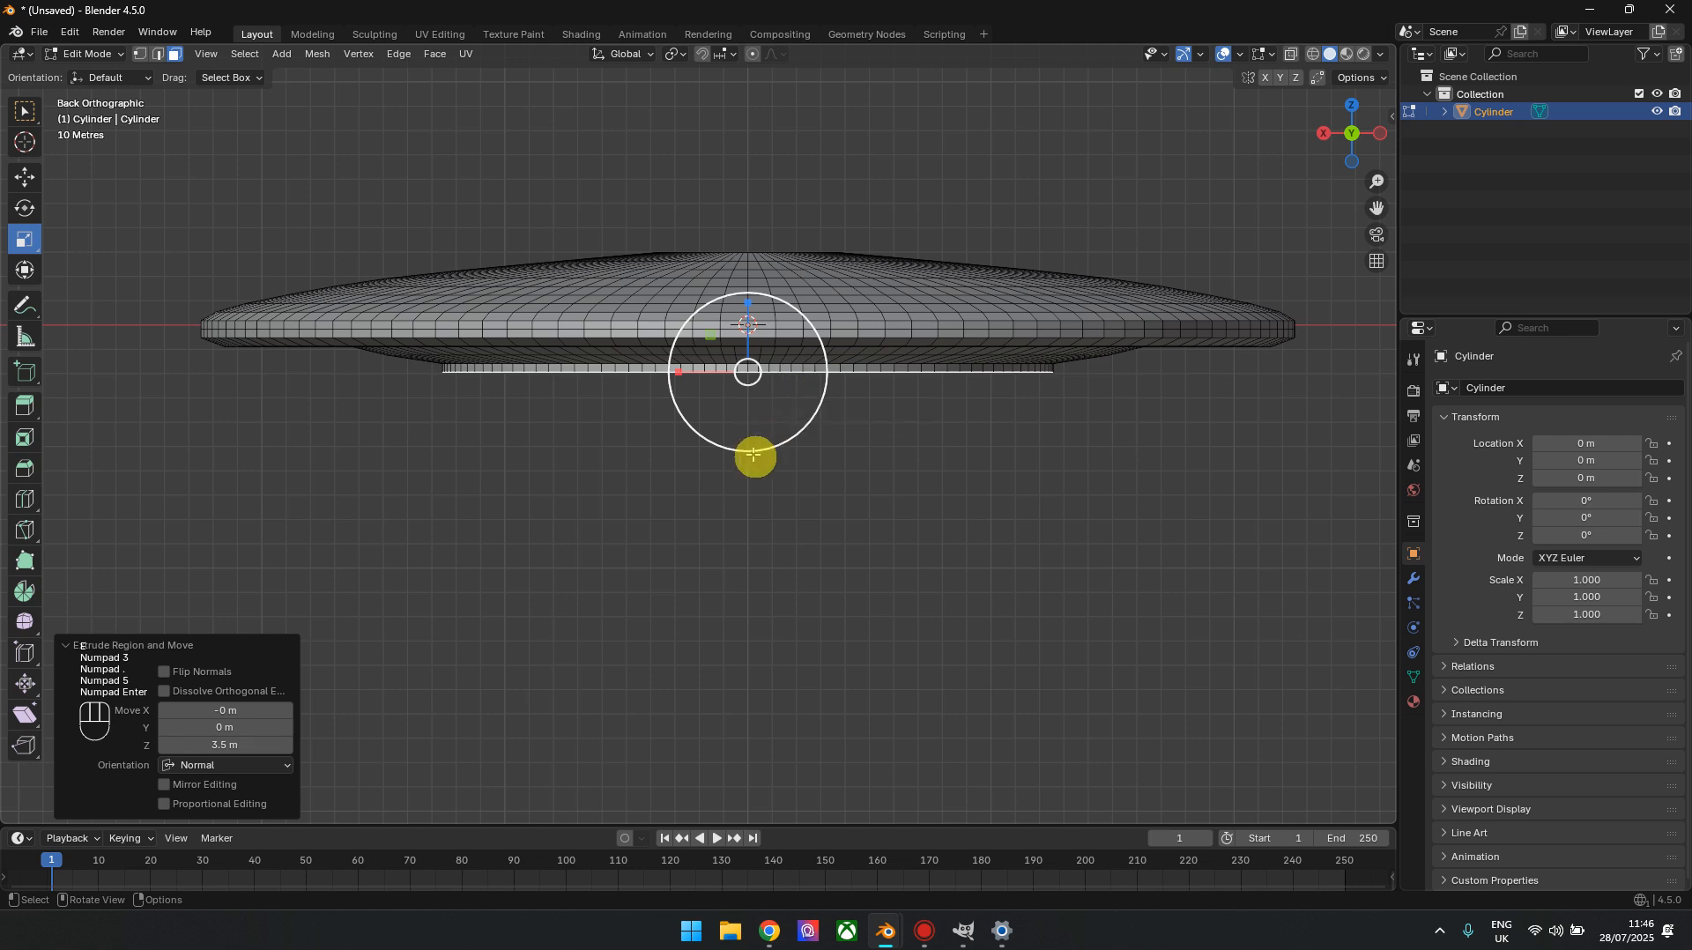
pyautogui.moveTo(796, 414); pyautogui.dragTo(746, 394)
pyautogui.write('e3.5')
pyautogui.press('KP_Enter')
# Examine the saucer hull's shape from the front, from above and from oblique angles
pyautogui.moveTo(1341, 132); pyautogui.dragTo(1375, 161)
pyautogui.scroll(-4, 1118, 342)
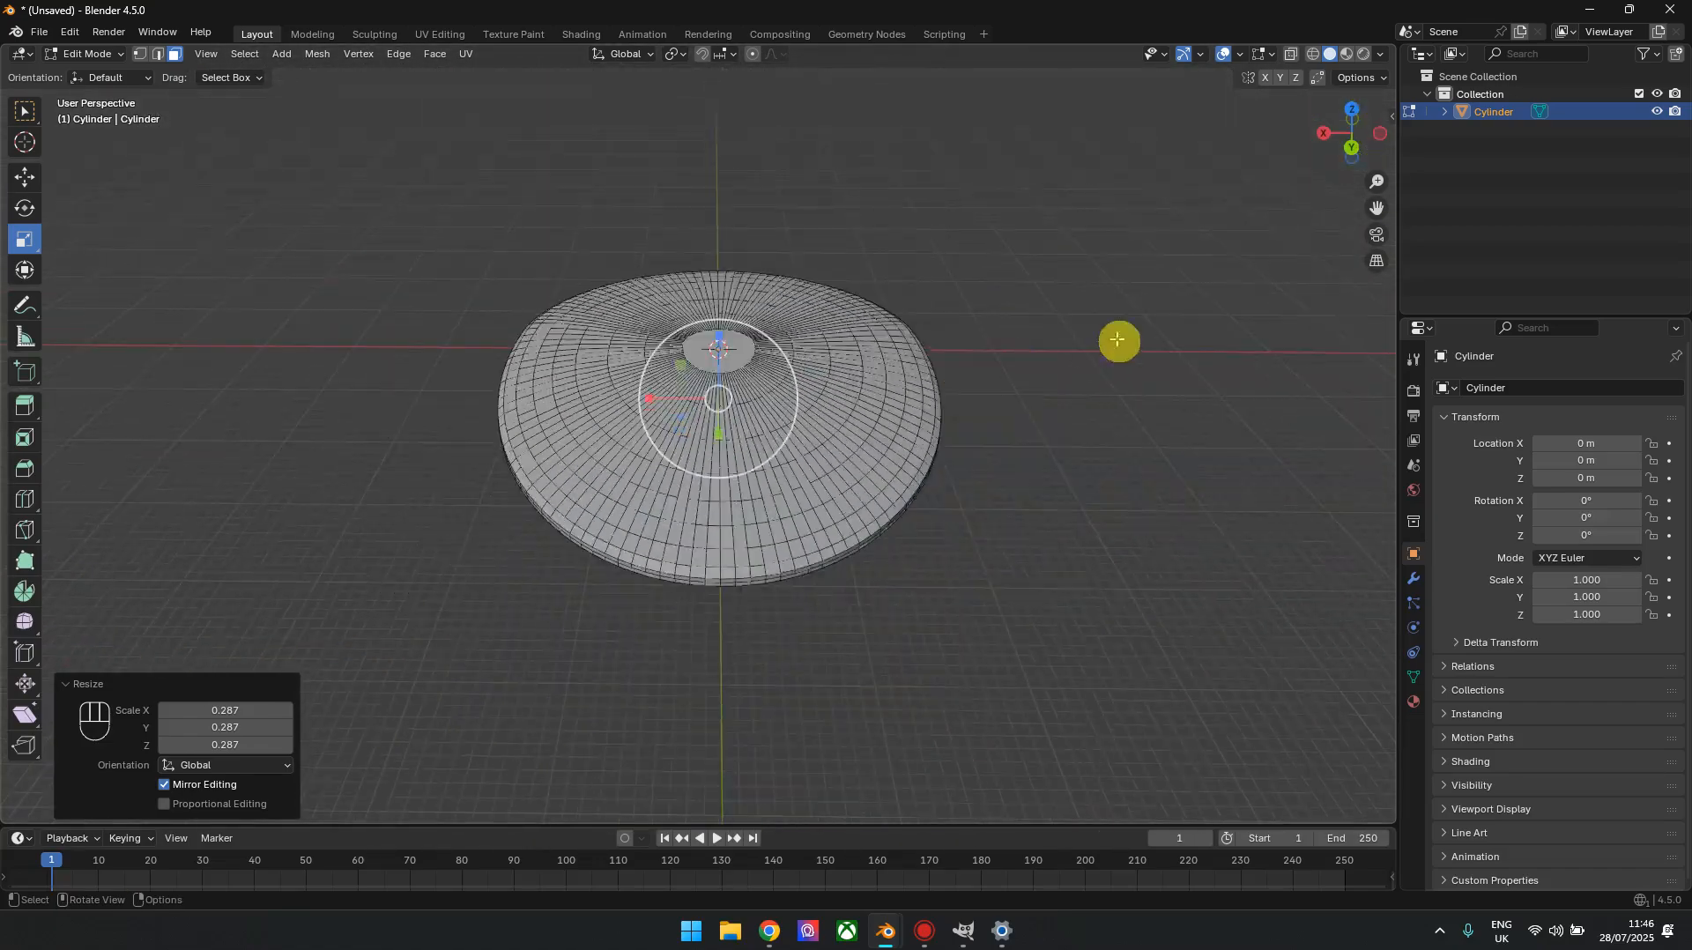
pyautogui.click(1358, 110)
pyautogui.click(1227, 339)
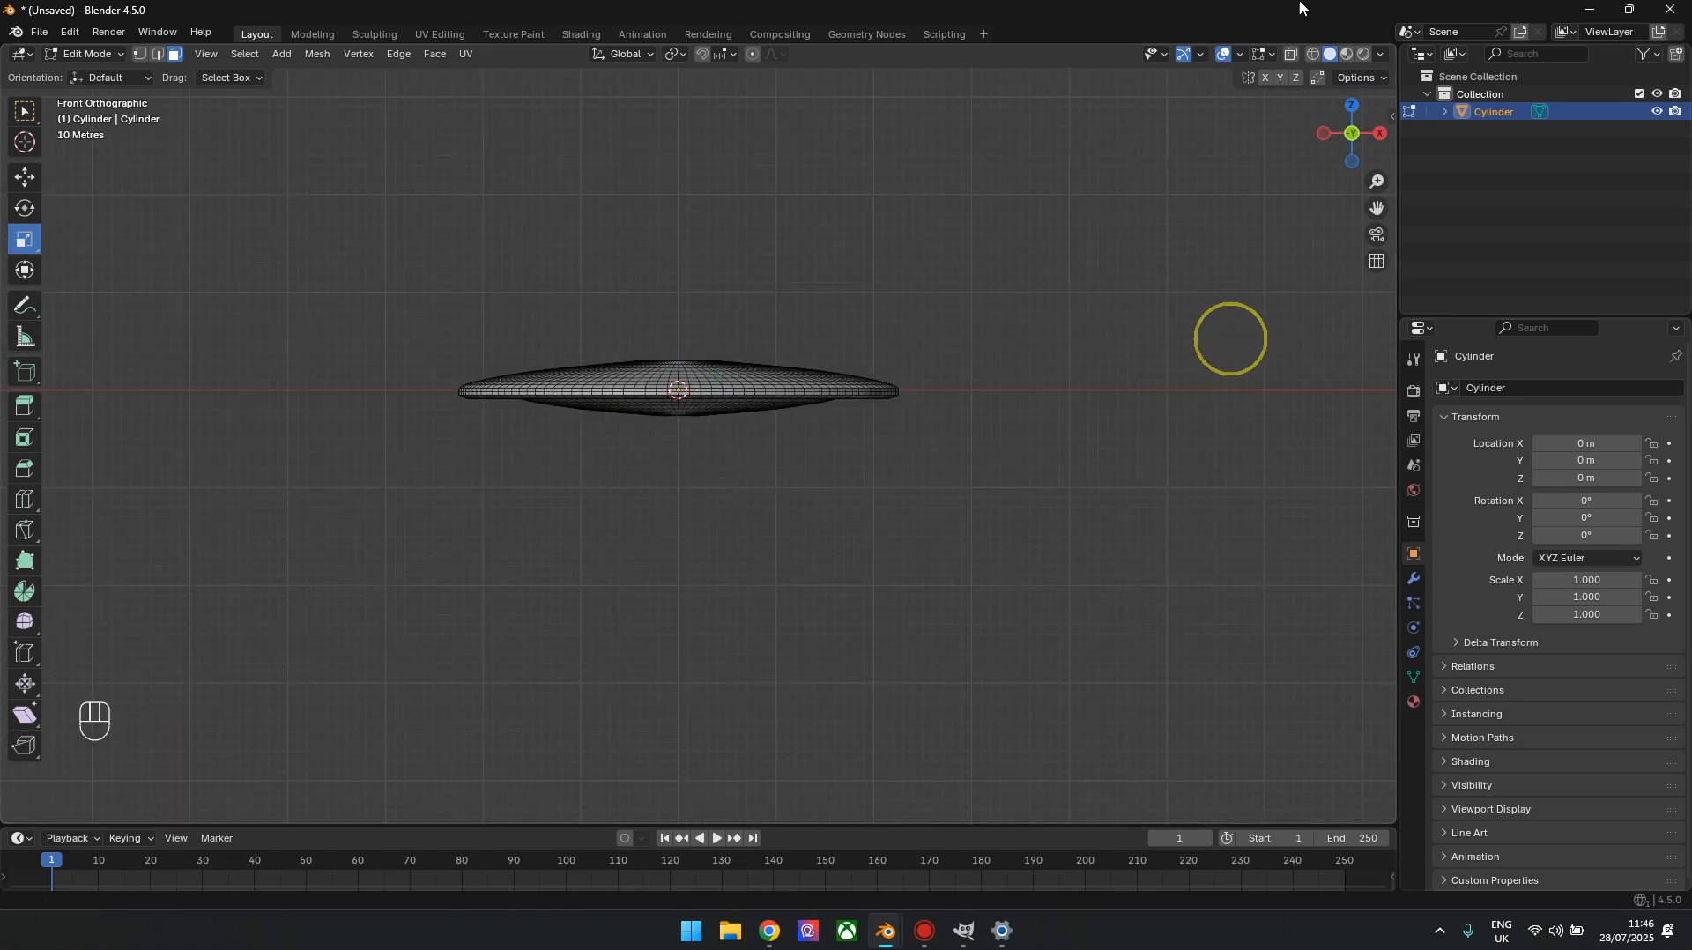
pyautogui.click(1352, 106)
pyautogui.keyDown('shift'); pyautogui.moveTo(740, 574); pyautogui.dragTo(755, 341, button='middle'); pyautogui.keyUp('shift')
pyautogui.scroll(3, 804, 528)
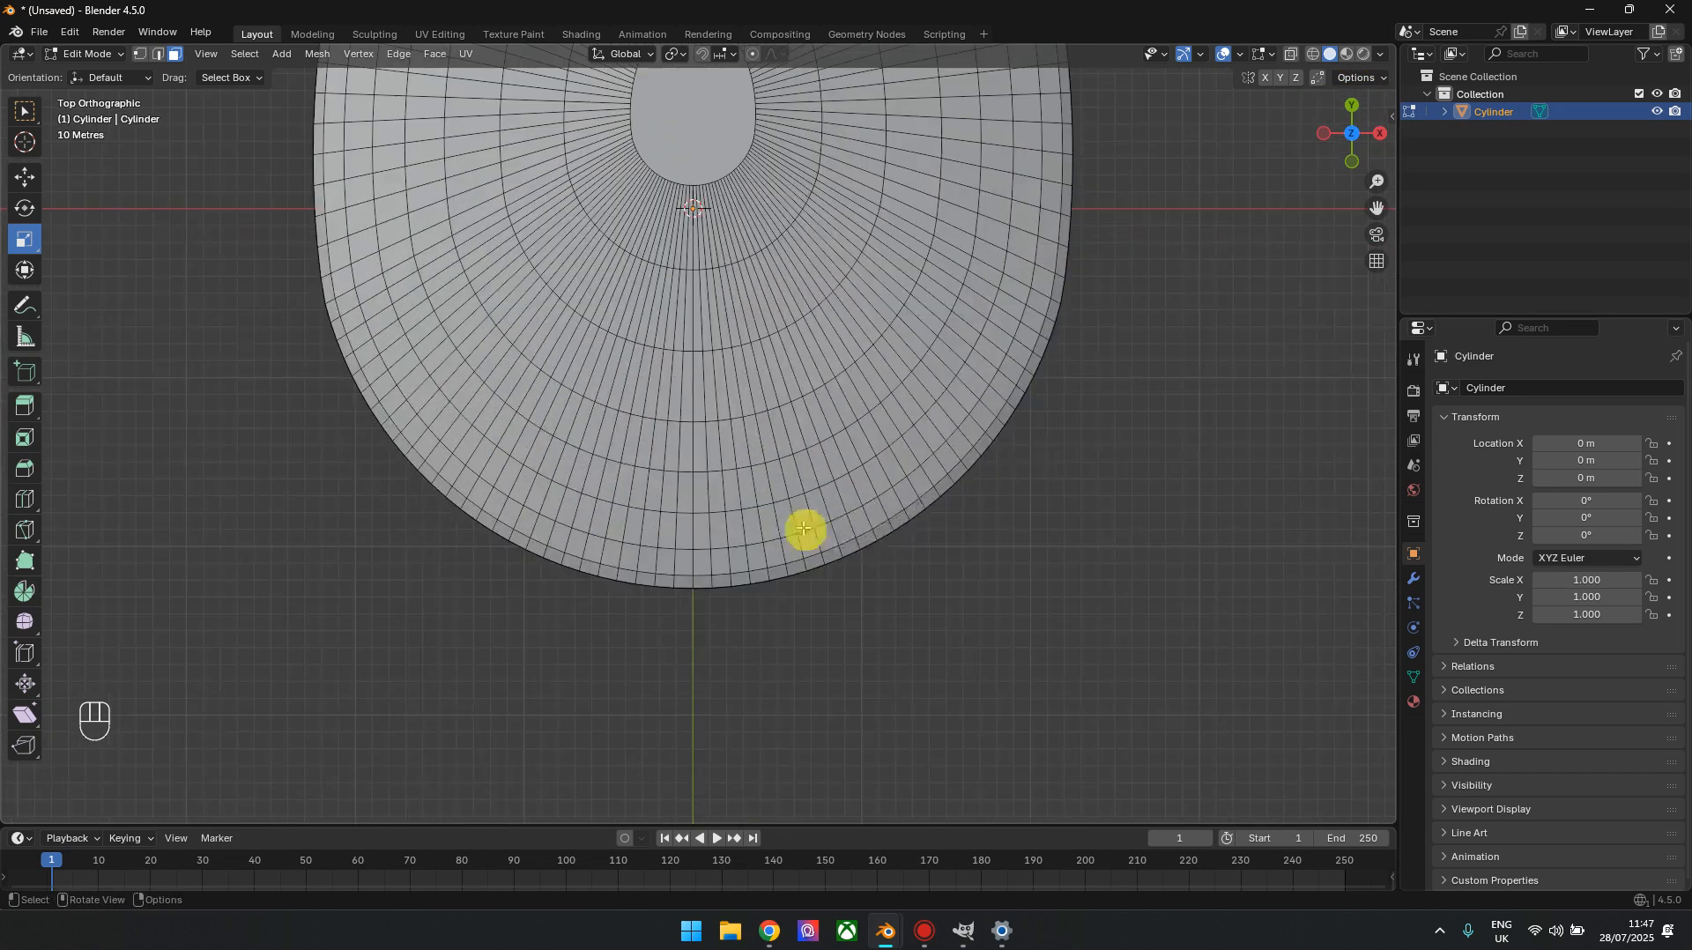
pyautogui.moveTo(1348, 149)
pyautogui.mouseDown()
pyautogui.moveTo(1352, 81)
pyautogui.moveTo(1353, 124)
pyautogui.mouseUp()
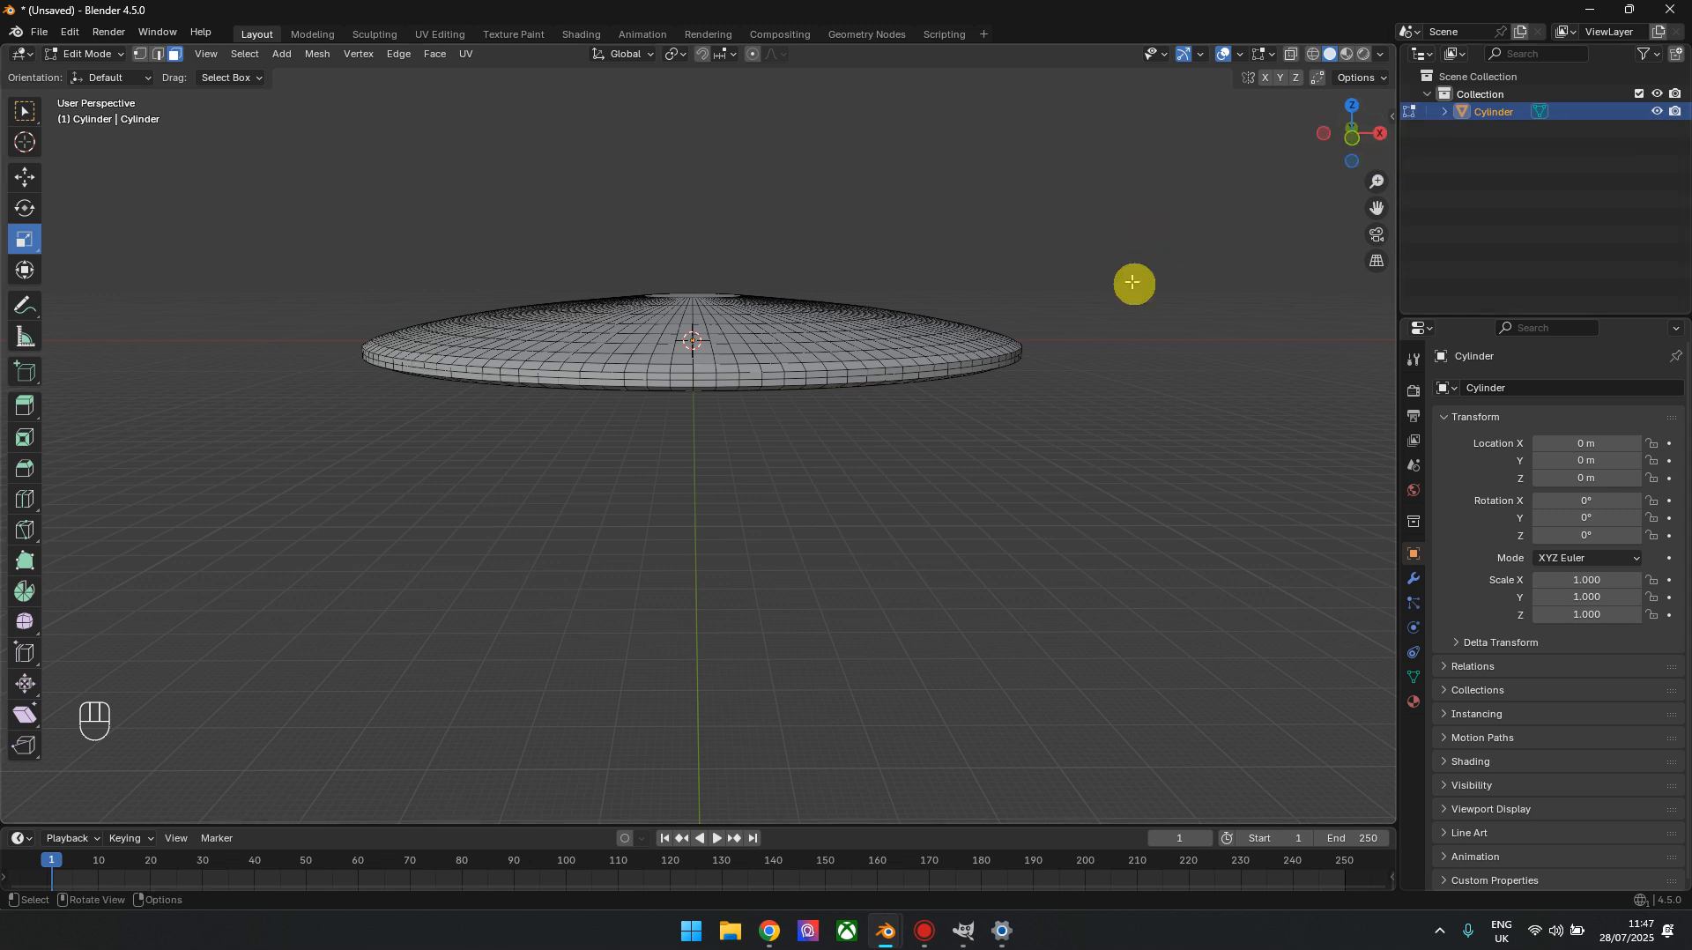
pyautogui.click(1358, 141)
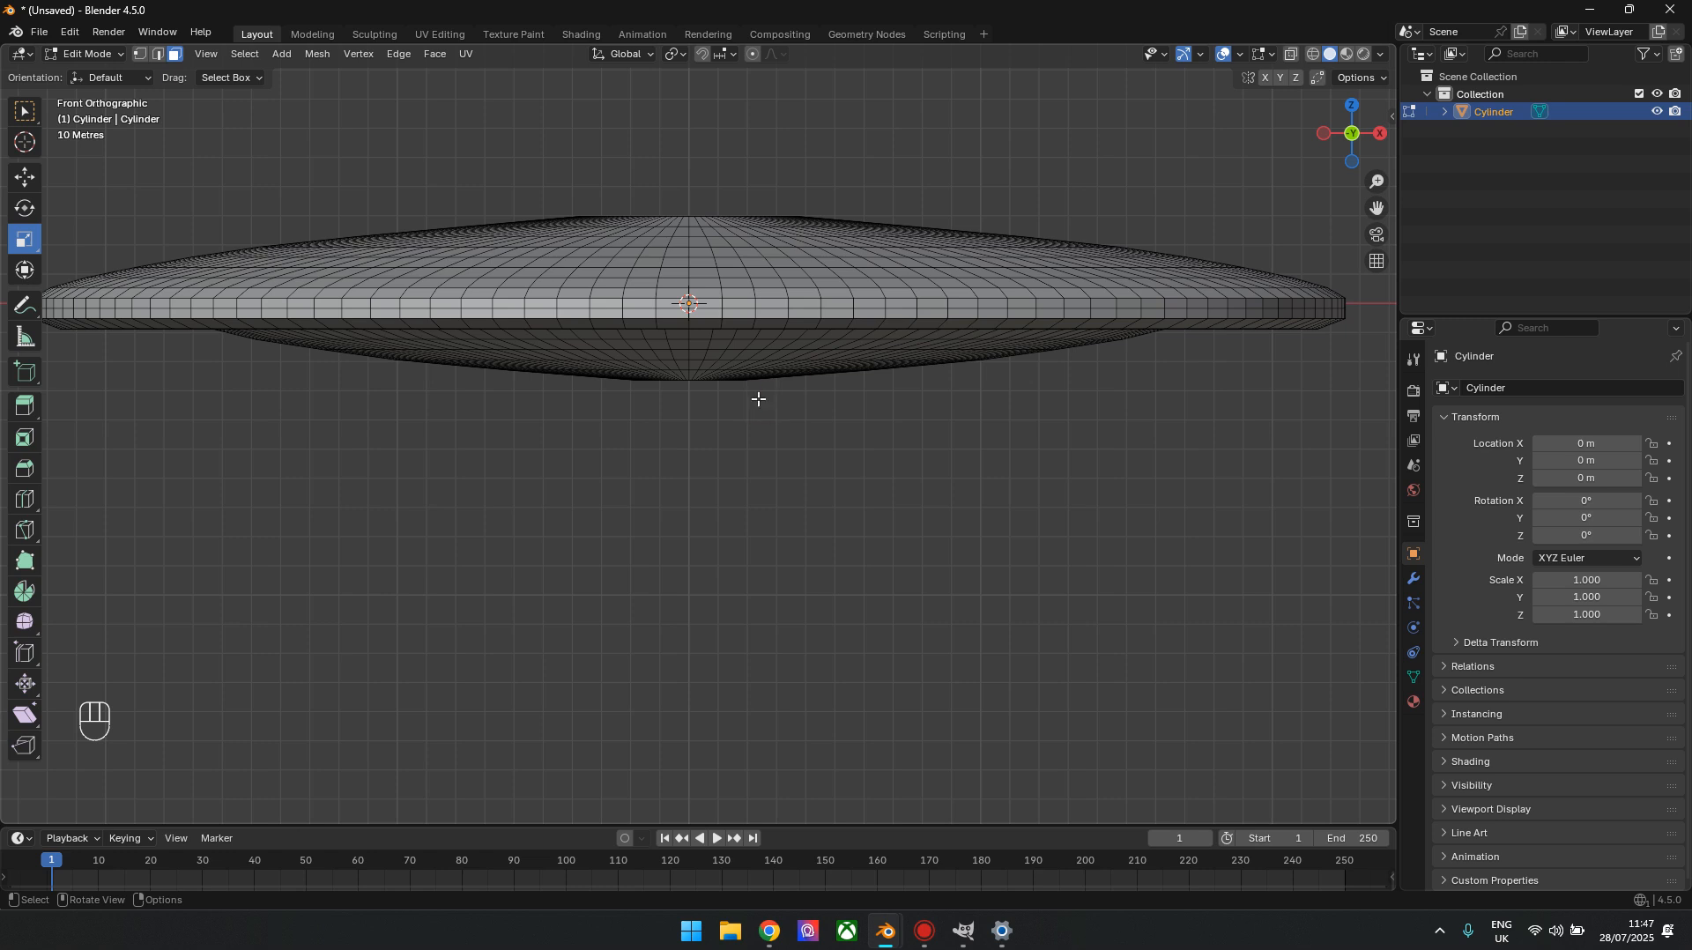
pyautogui.click(1358, 108)
pyautogui.scroll(-3, 1099, 495)
pyautogui.keyDown('shift'); pyautogui.moveTo(980, 548); pyautogui.dragTo(982, 379, button='middle'); pyautogui.keyUp('shift')
pyautogui.moveTo(1349, 152); pyautogui.dragTo(1345, 102)
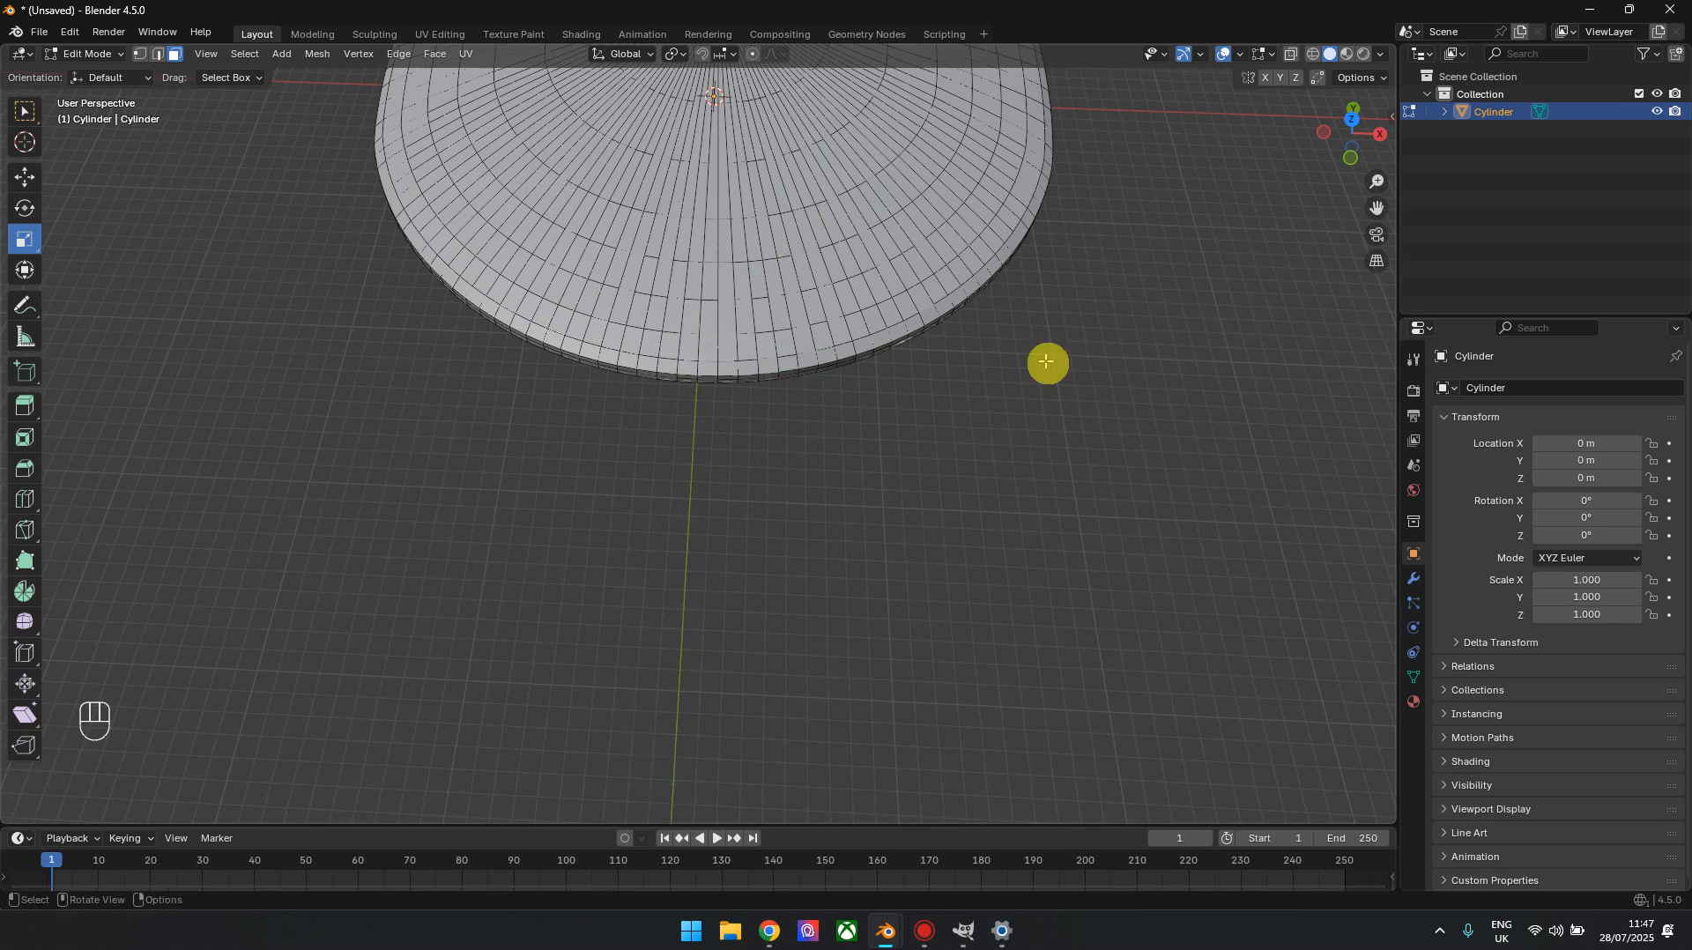
pyautogui.moveTo(886, 394); pyautogui.dragTo(891, 553, button='middle')
pyautogui.click(1352, 120)
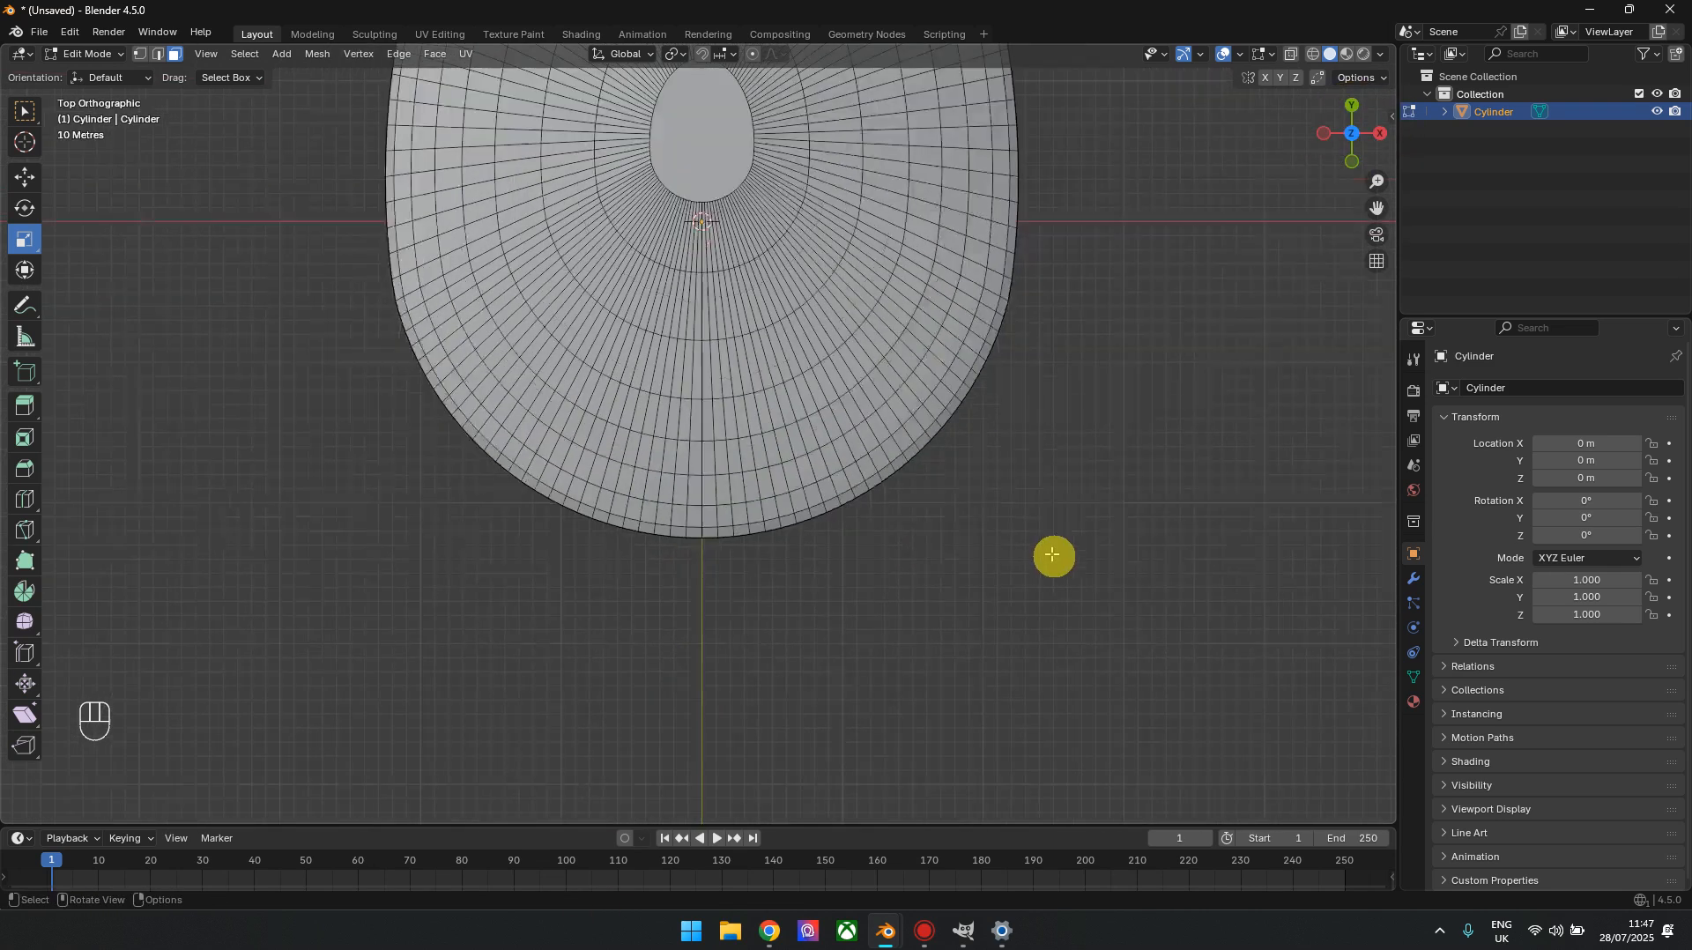
pyautogui.scroll(-2, 1052, 554)
# In Object Mode, add a cube and move it along the Y axis to about -281.46 m, near the hull's end
pyautogui.press('Tab')
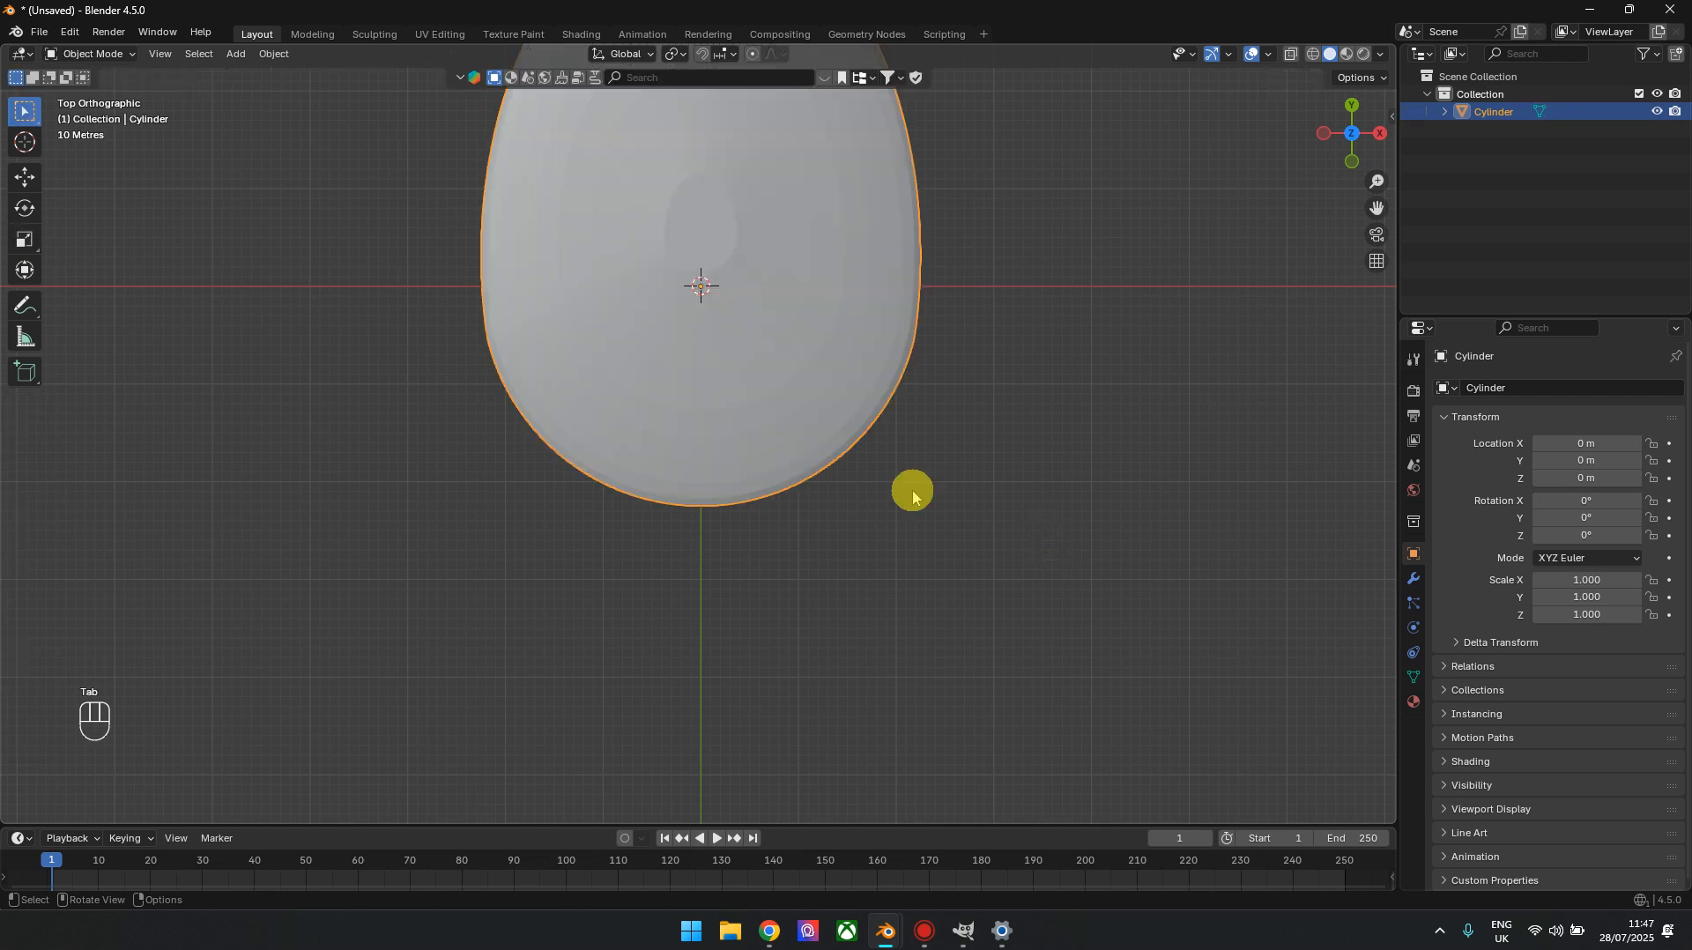
pyautogui.keyDown('shift'); pyautogui.moveTo(763, 579); pyautogui.dragTo(788, 592, button='middle'); pyautogui.keyUp('shift')
pyautogui.hotkey('shift', 'a')
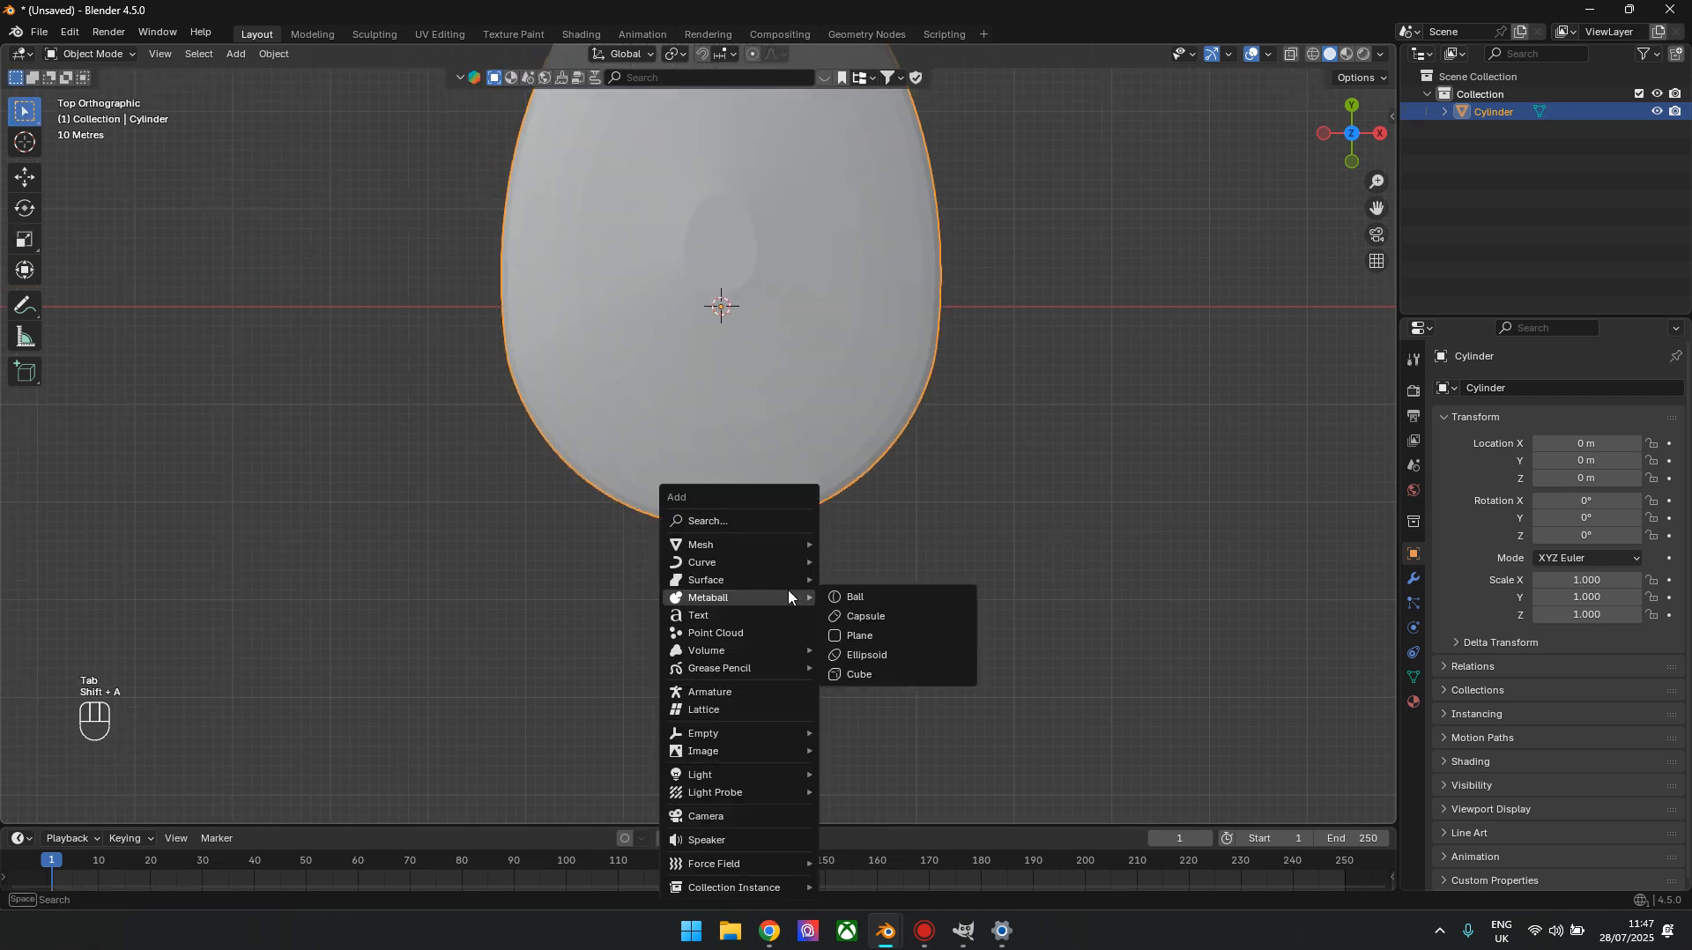
pyautogui.moveTo(774, 546)
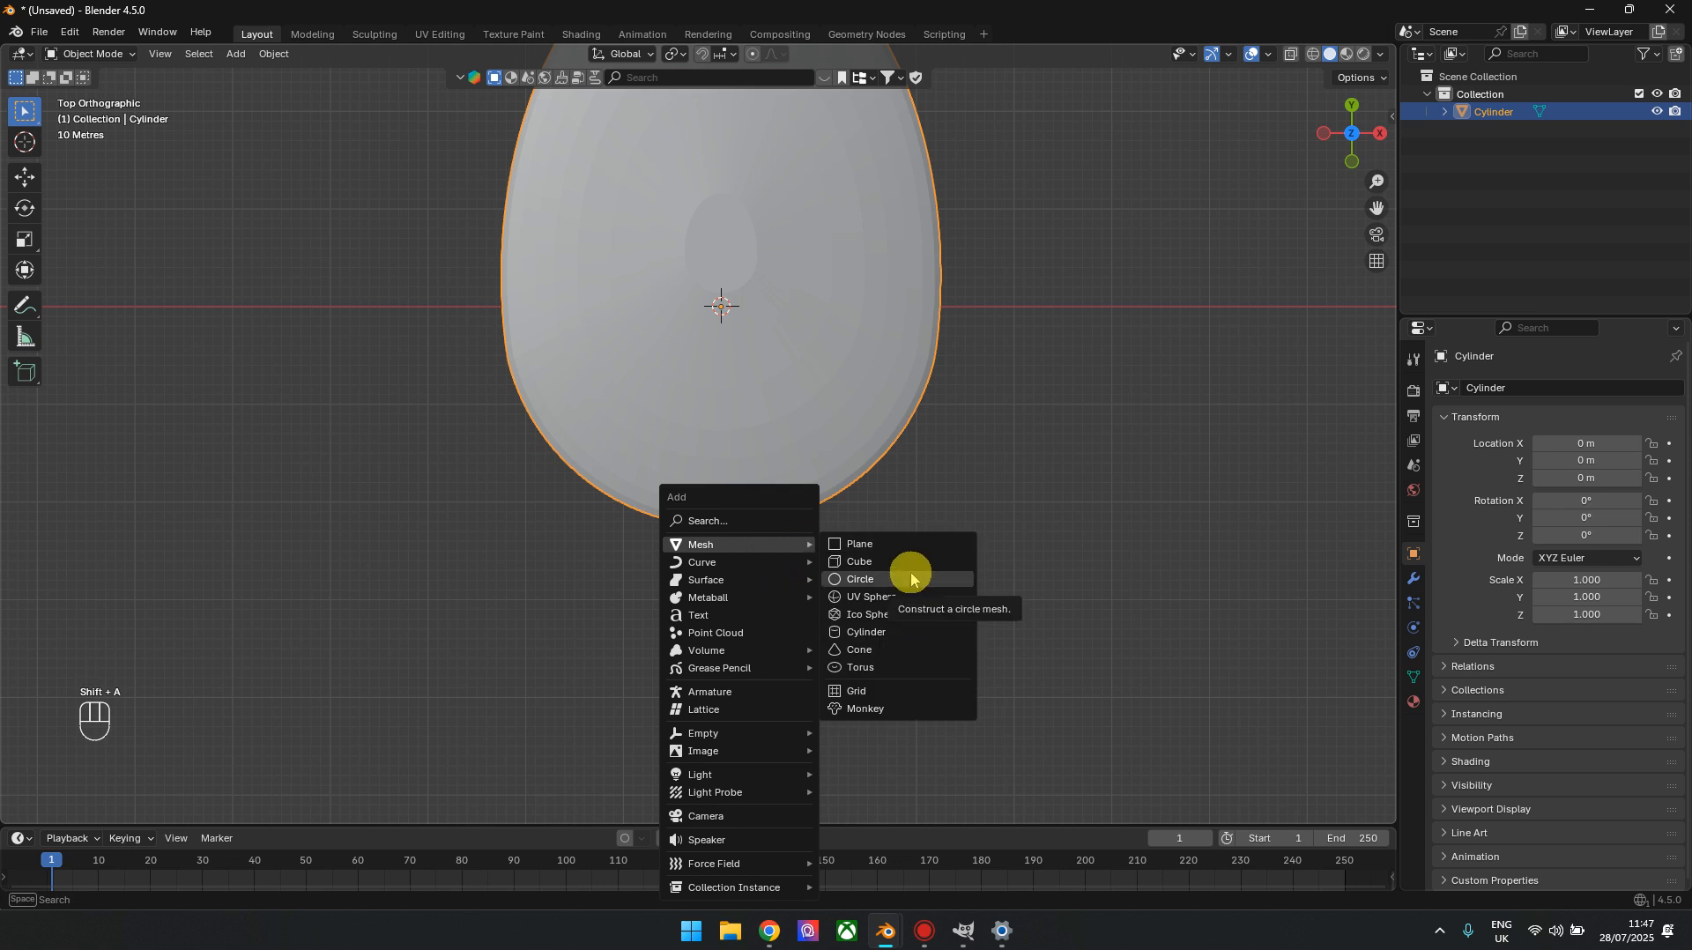
pyautogui.click(868, 569)
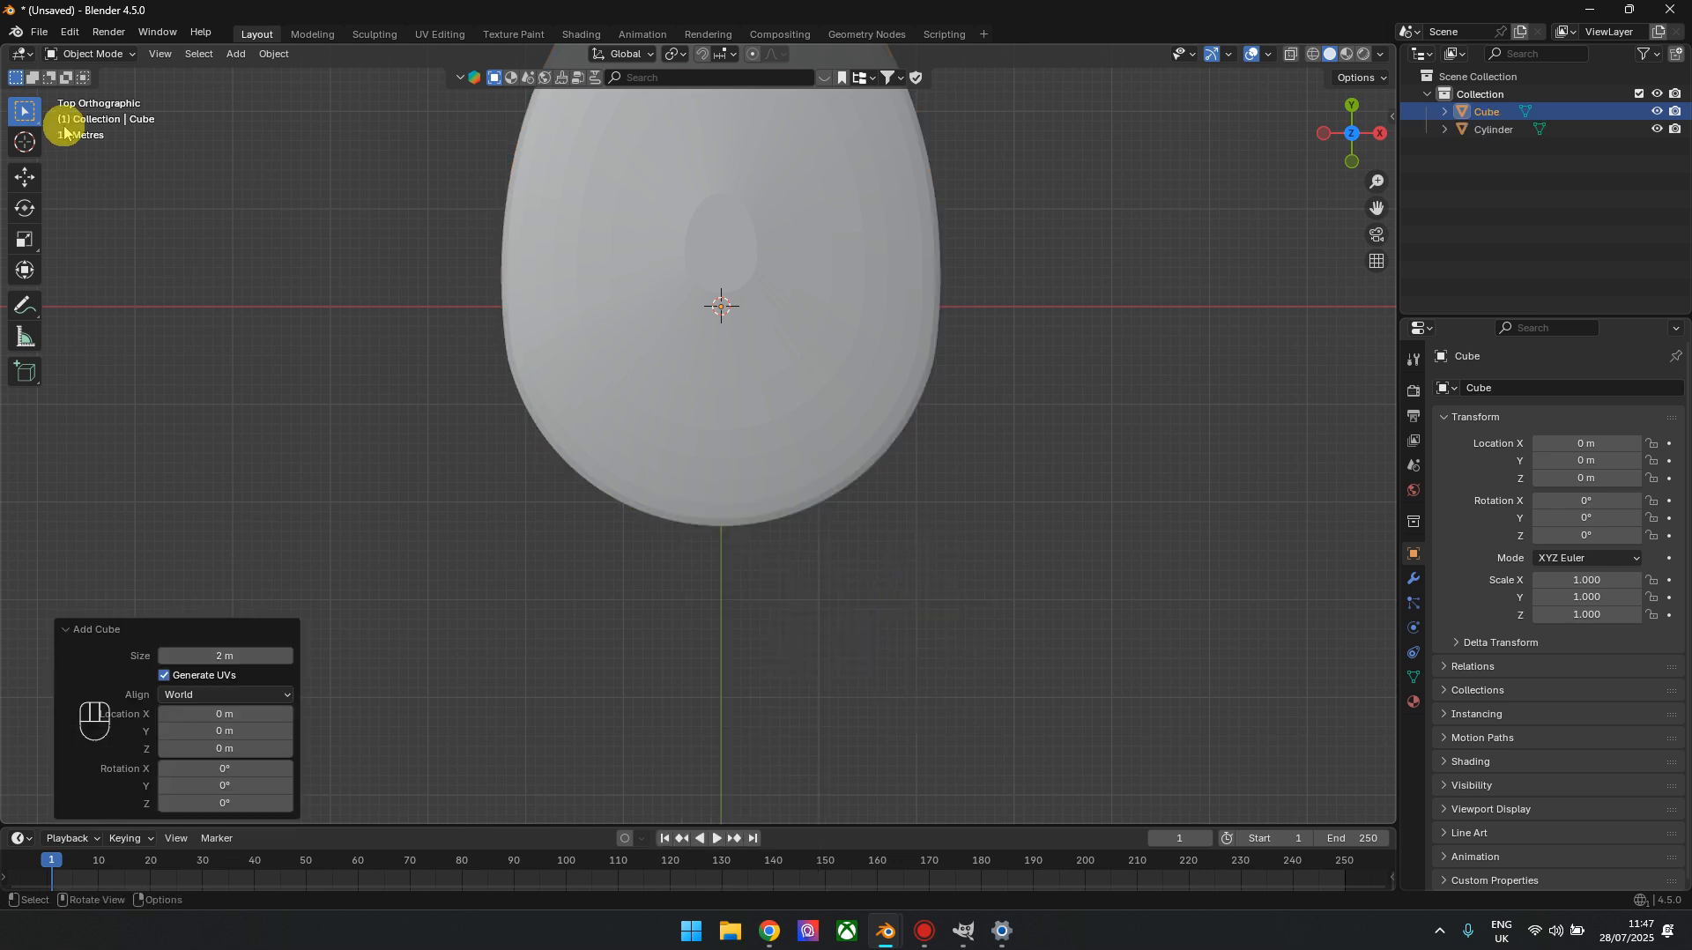
pyautogui.click(26, 179)
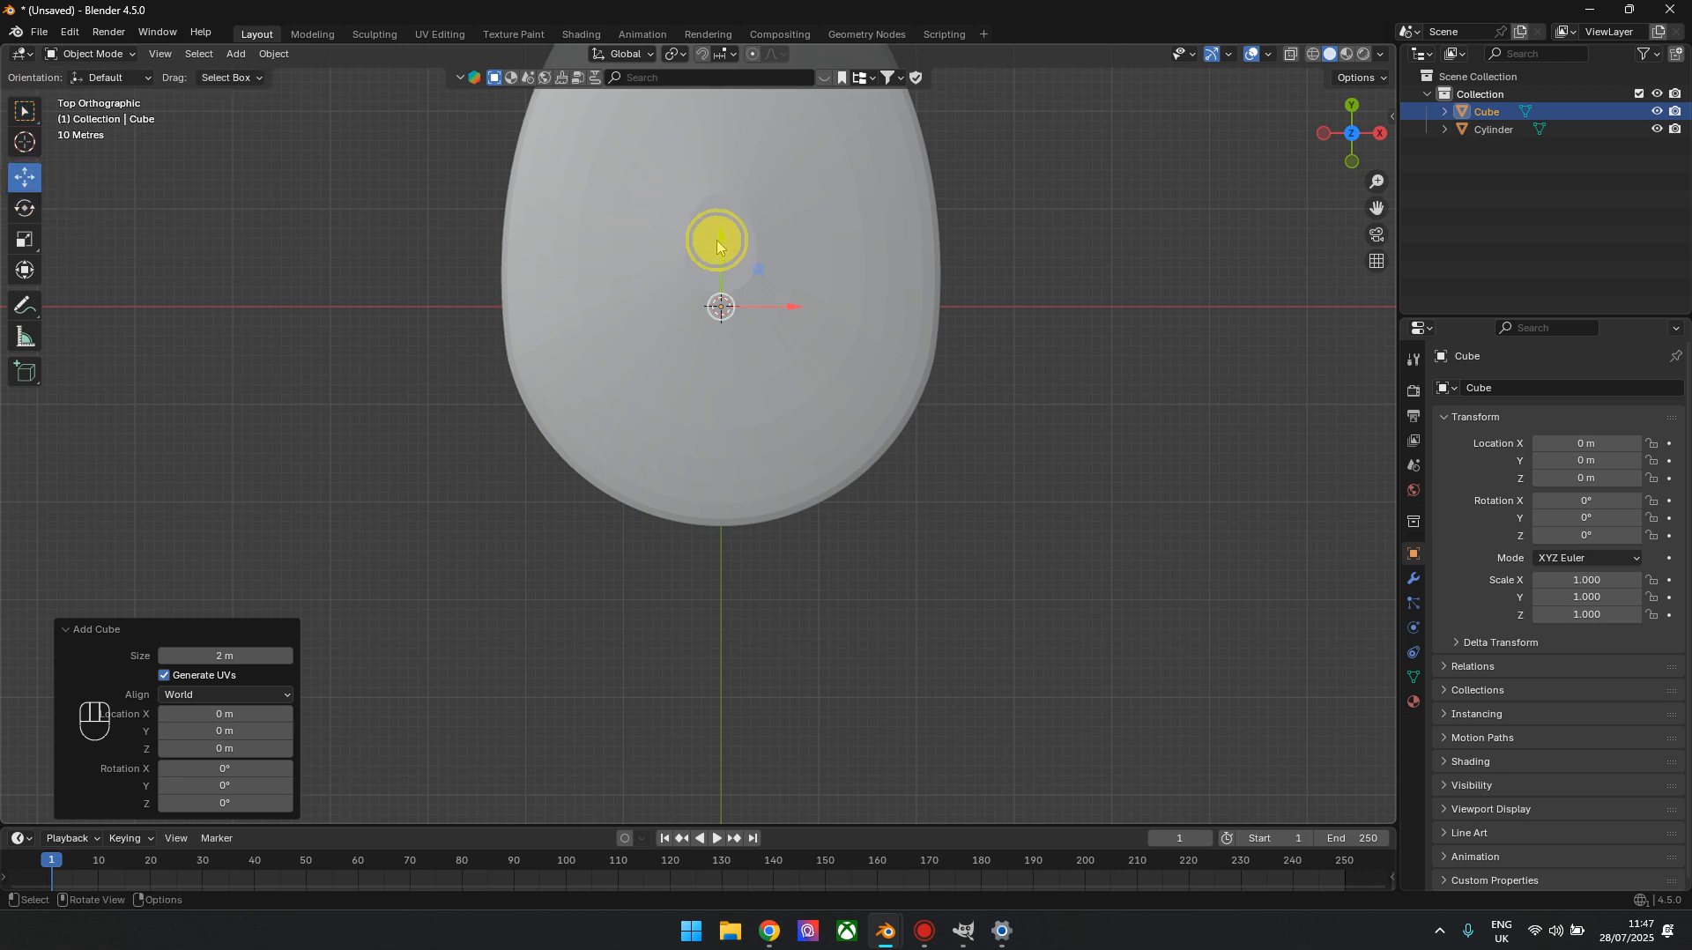
pyautogui.moveTo(718, 246); pyautogui.dragTo(719, 521)
# Scale the cube uniformly to about 16.353 and stretch it along Y by about 17.96 into a long bar
pyautogui.click(24, 242)
pyautogui.moveTo(718, 643); pyautogui.dragTo(93, 175)
pyautogui.keyDown('shift'); pyautogui.moveTo(862, 580); pyautogui.dragTo(824, 476, button='middle'); pyautogui.keyUp('shift')
pyautogui.moveTo(687, 418); pyautogui.dragTo(642, 91)
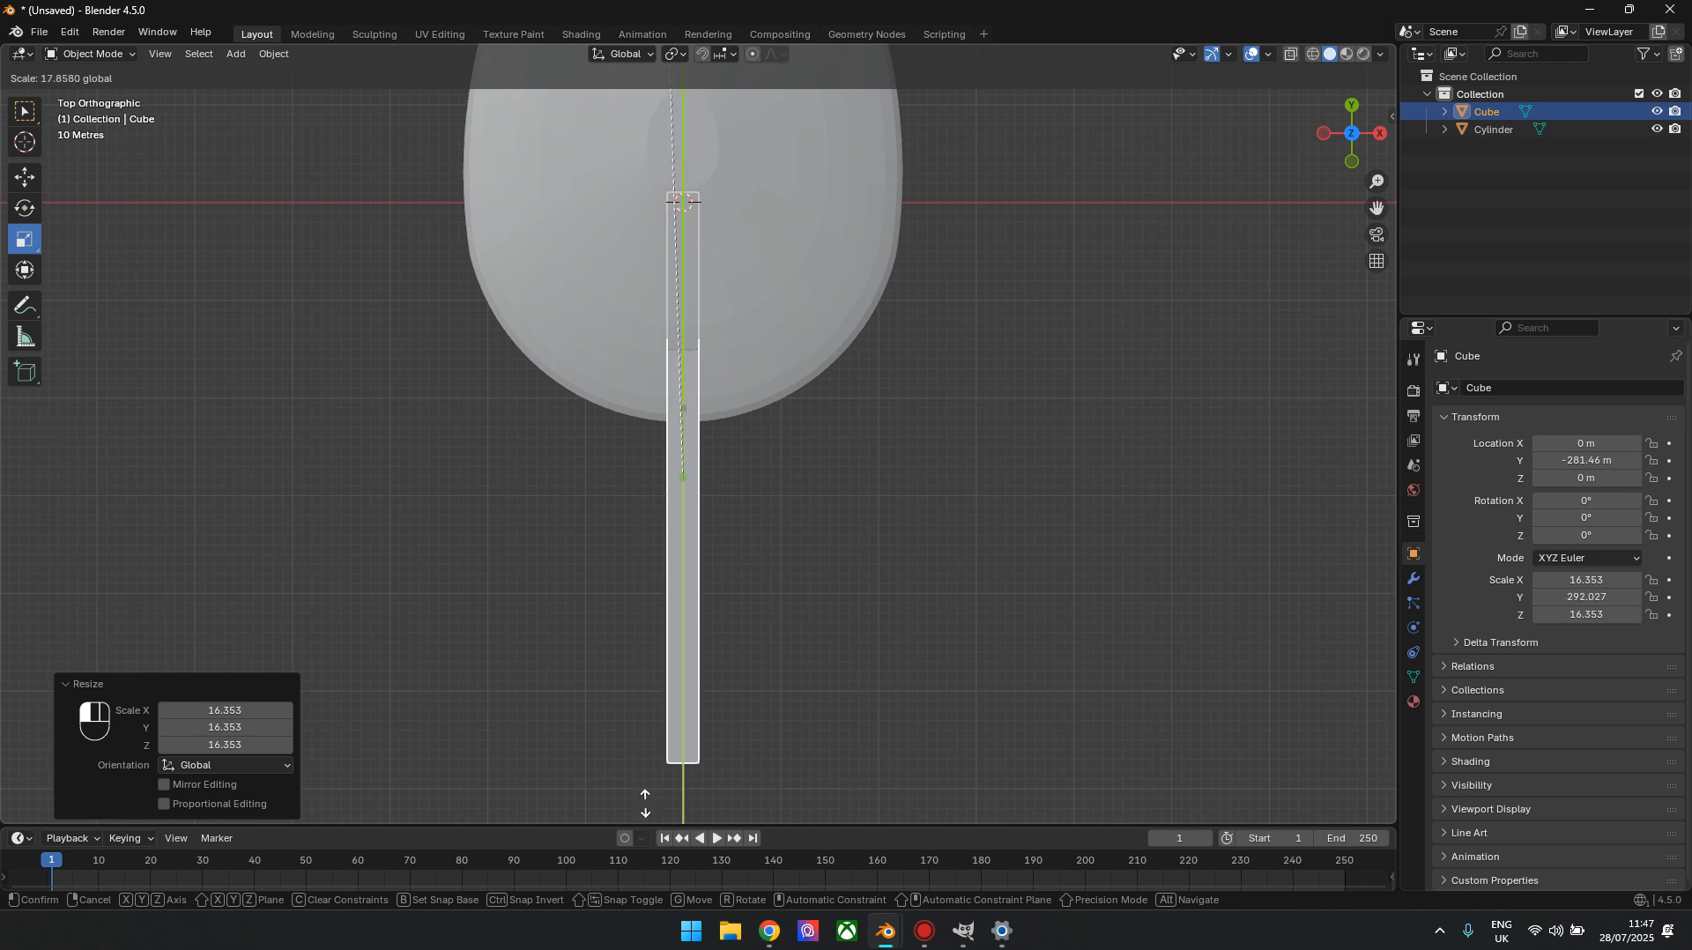
pyautogui.moveTo(645, 803); pyautogui.dragTo(684, 405)
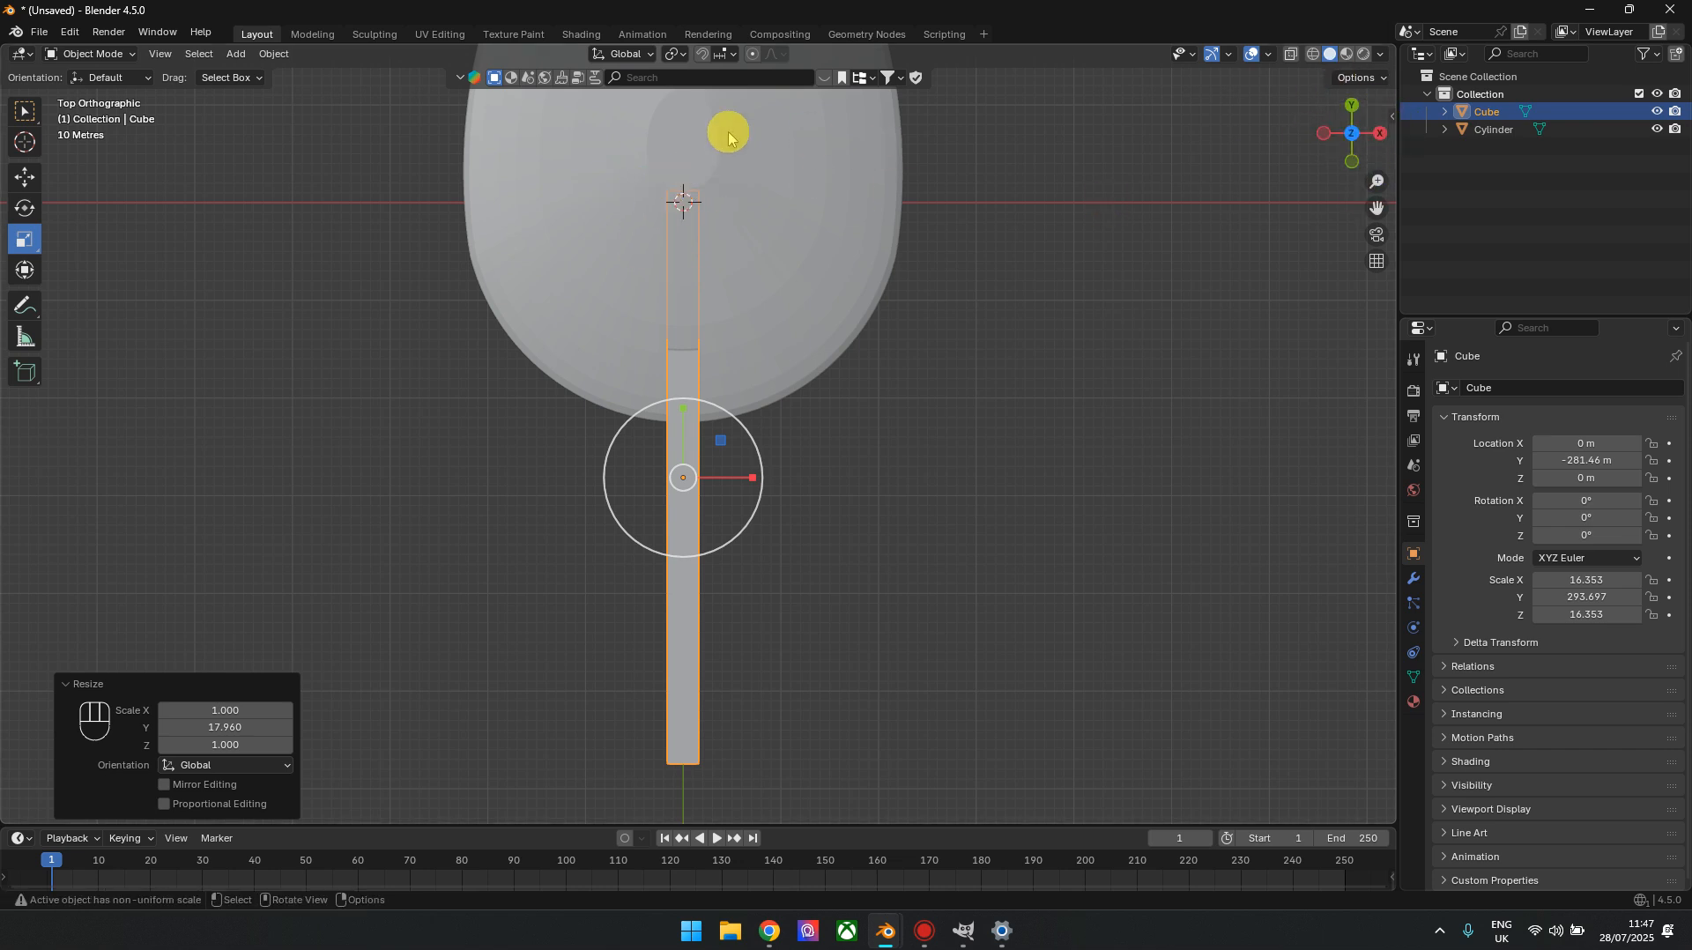
# In right orthographic view, scale the bar along Z by about 2.138 and lower it about 5.22 m
pyautogui.click(1380, 133)
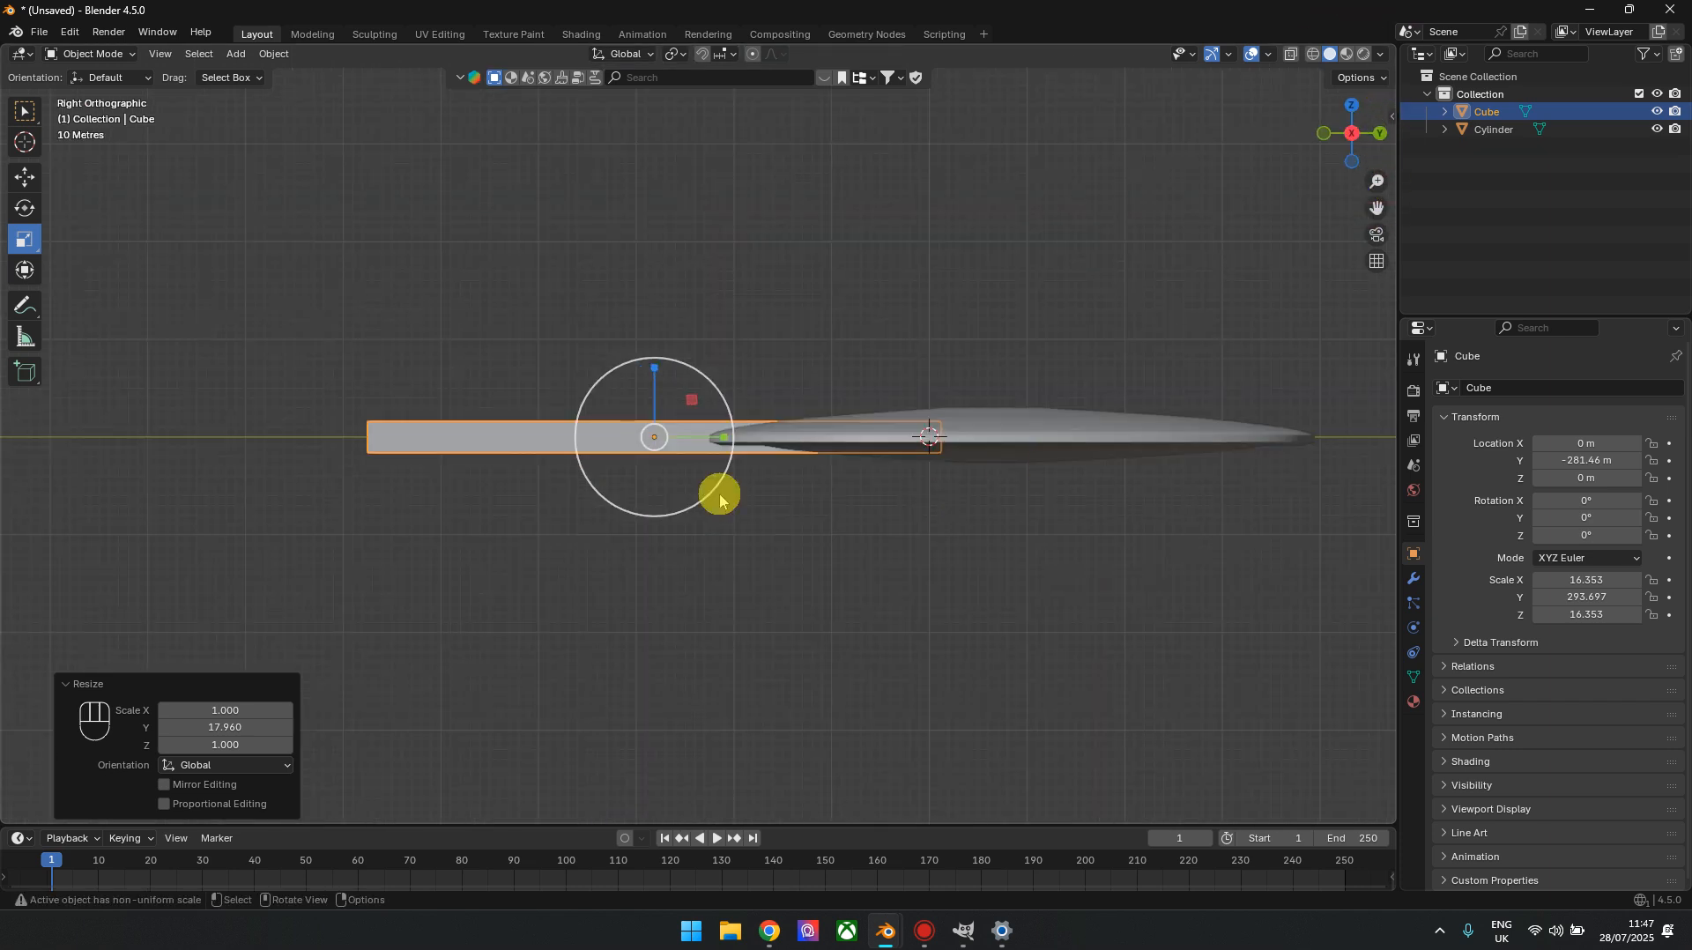
pyautogui.scroll(4, 732, 472)
pyautogui.moveTo(602, 378); pyautogui.dragTo(605, 291)
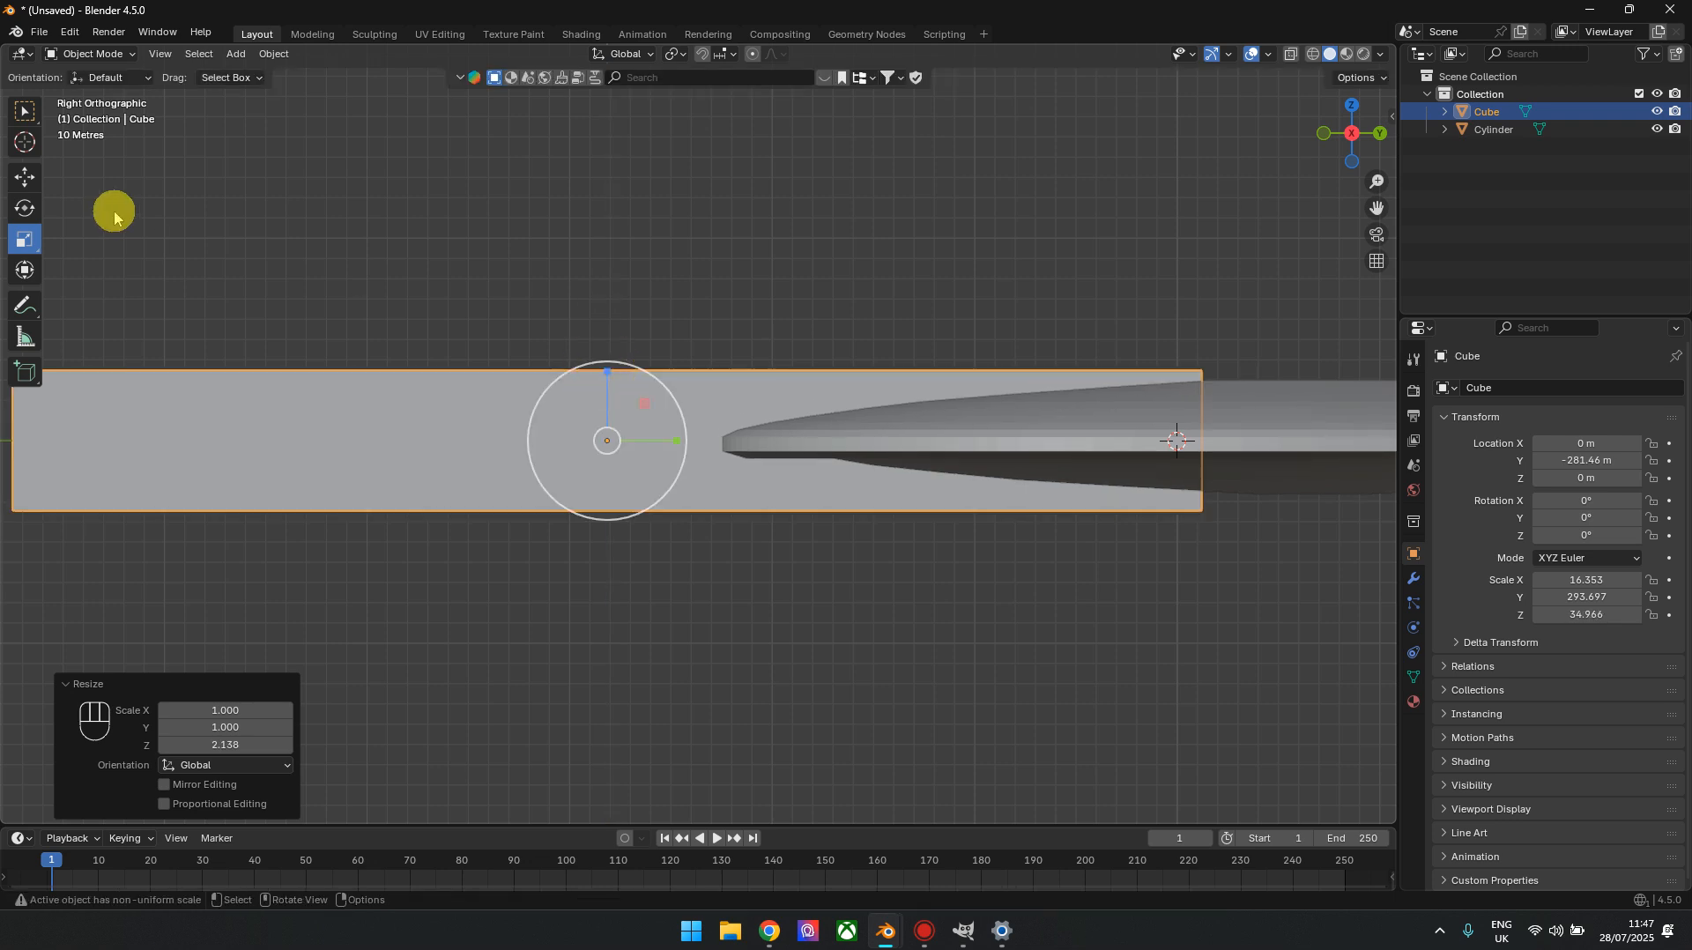
pyautogui.click(19, 177)
pyautogui.moveTo(594, 375); pyautogui.dragTo(597, 382)
pyautogui.scroll(-5, 831, 494)
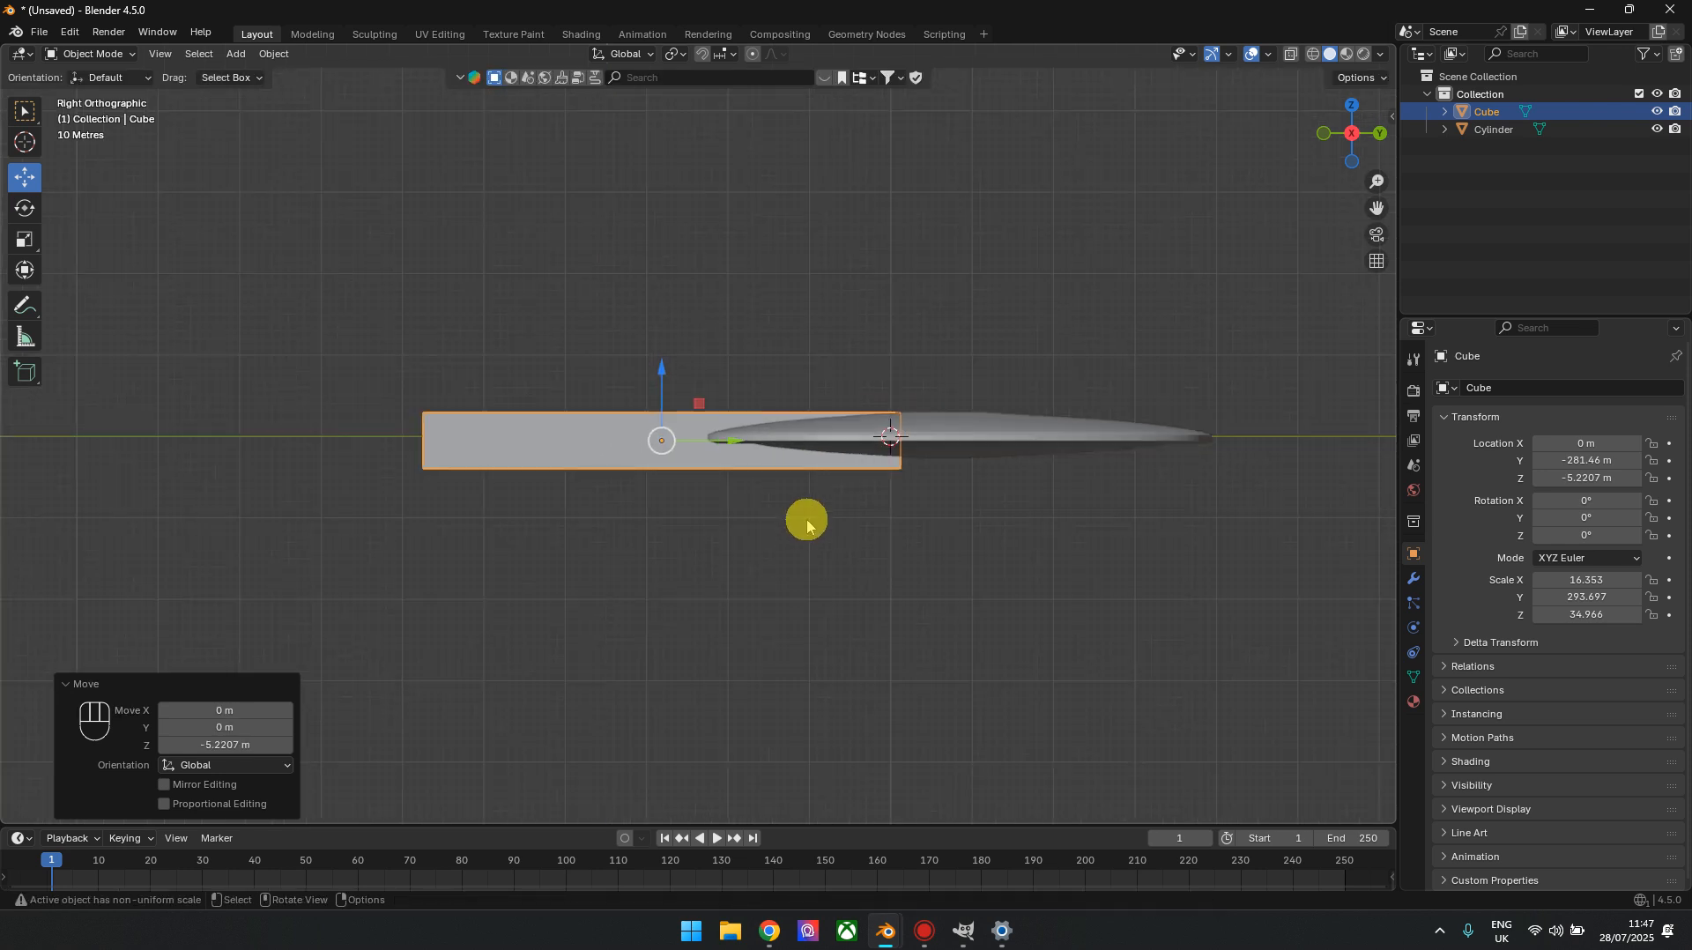
pyautogui.scroll(3, 804, 521)
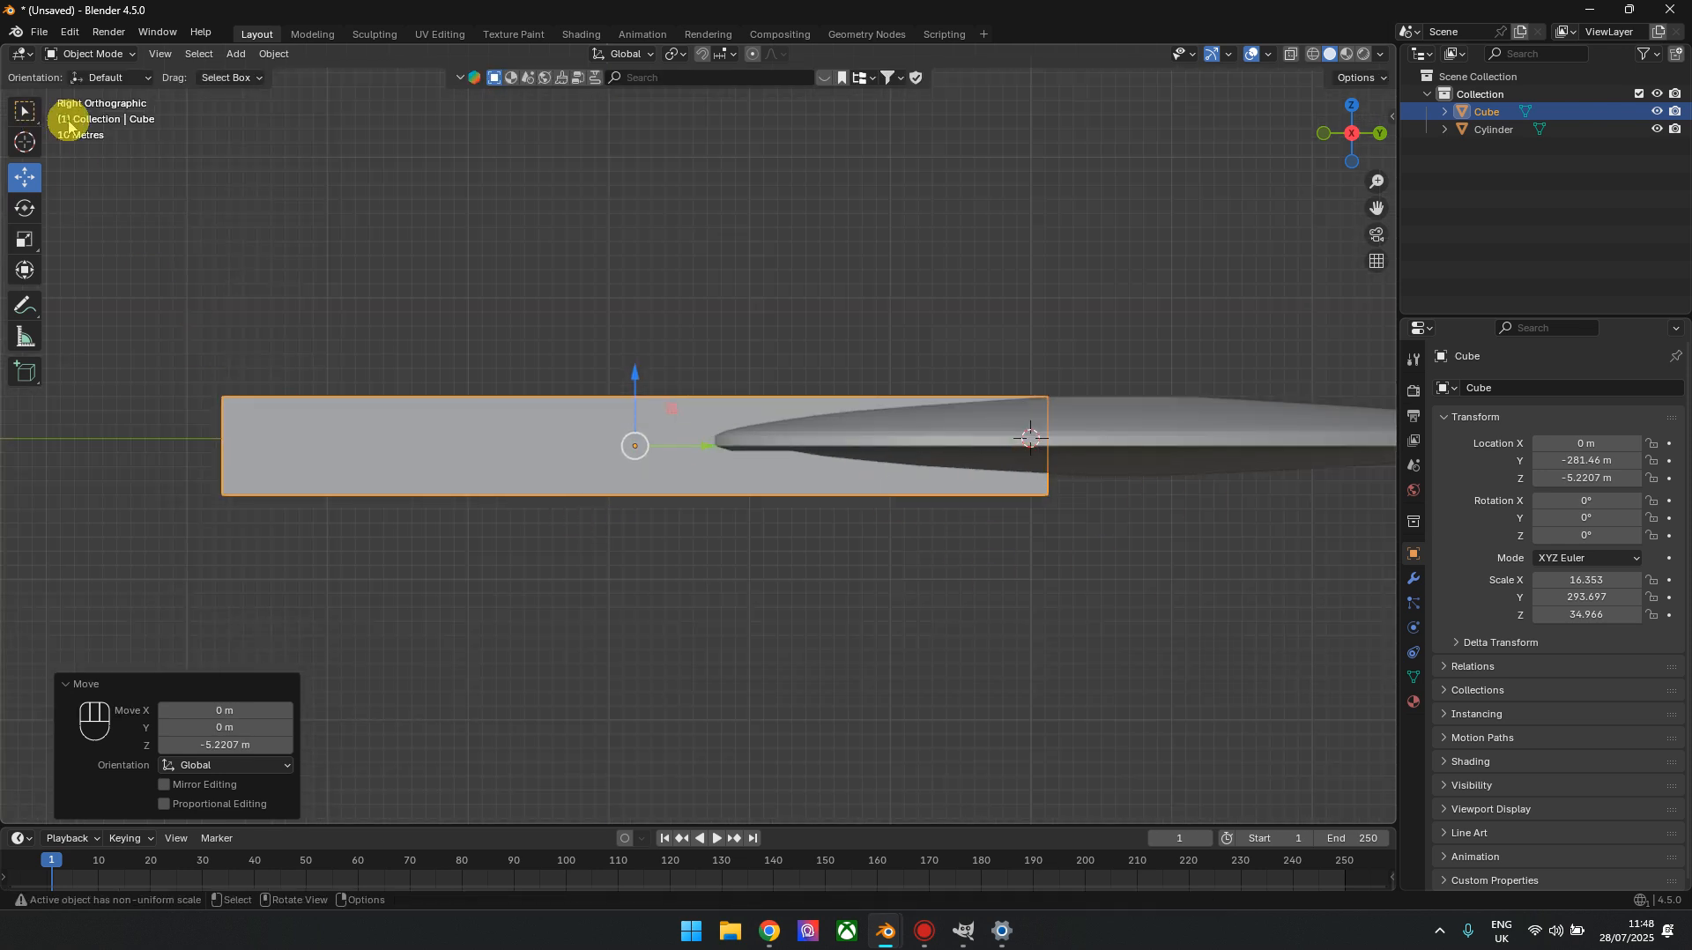
# In Edit Mode, switch to vertex selection with X-ray on and select the bar's upper vertices
pyautogui.press('Tab')
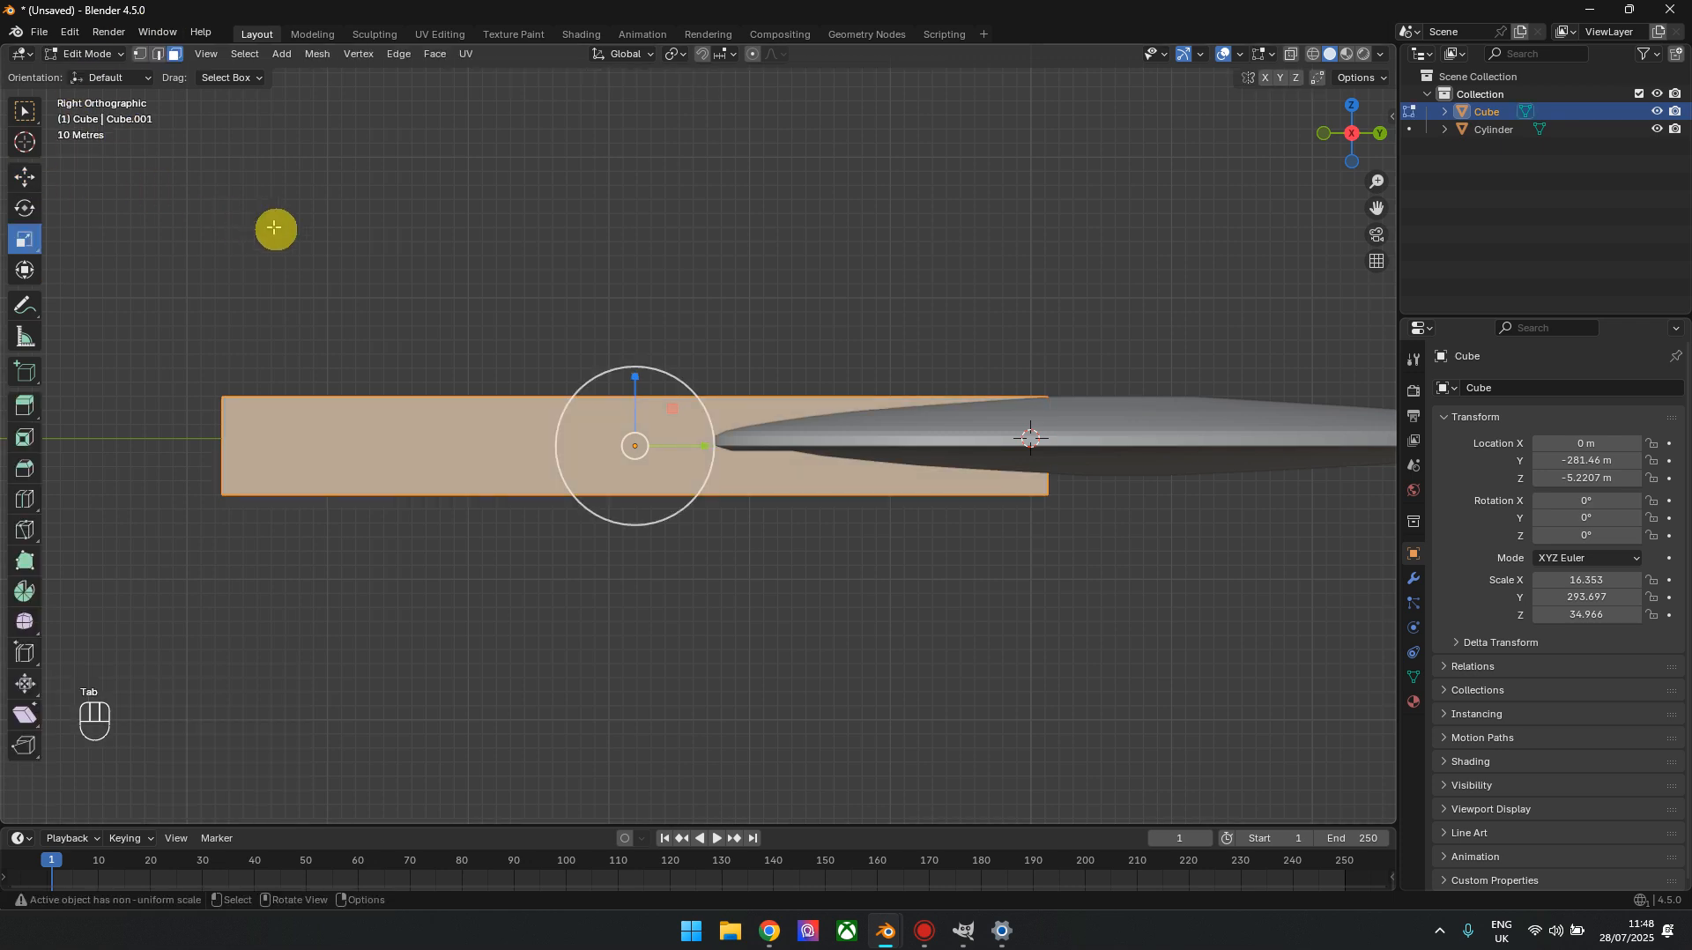
pyautogui.click(141, 55)
pyautogui.moveTo(80, 253); pyautogui.dragTo(990, 415)
pyautogui.hotkey('alt', 'z')
pyautogui.moveTo(132, 291); pyautogui.dragTo(1102, 408)
pyautogui.scroll(2, 824, 238)
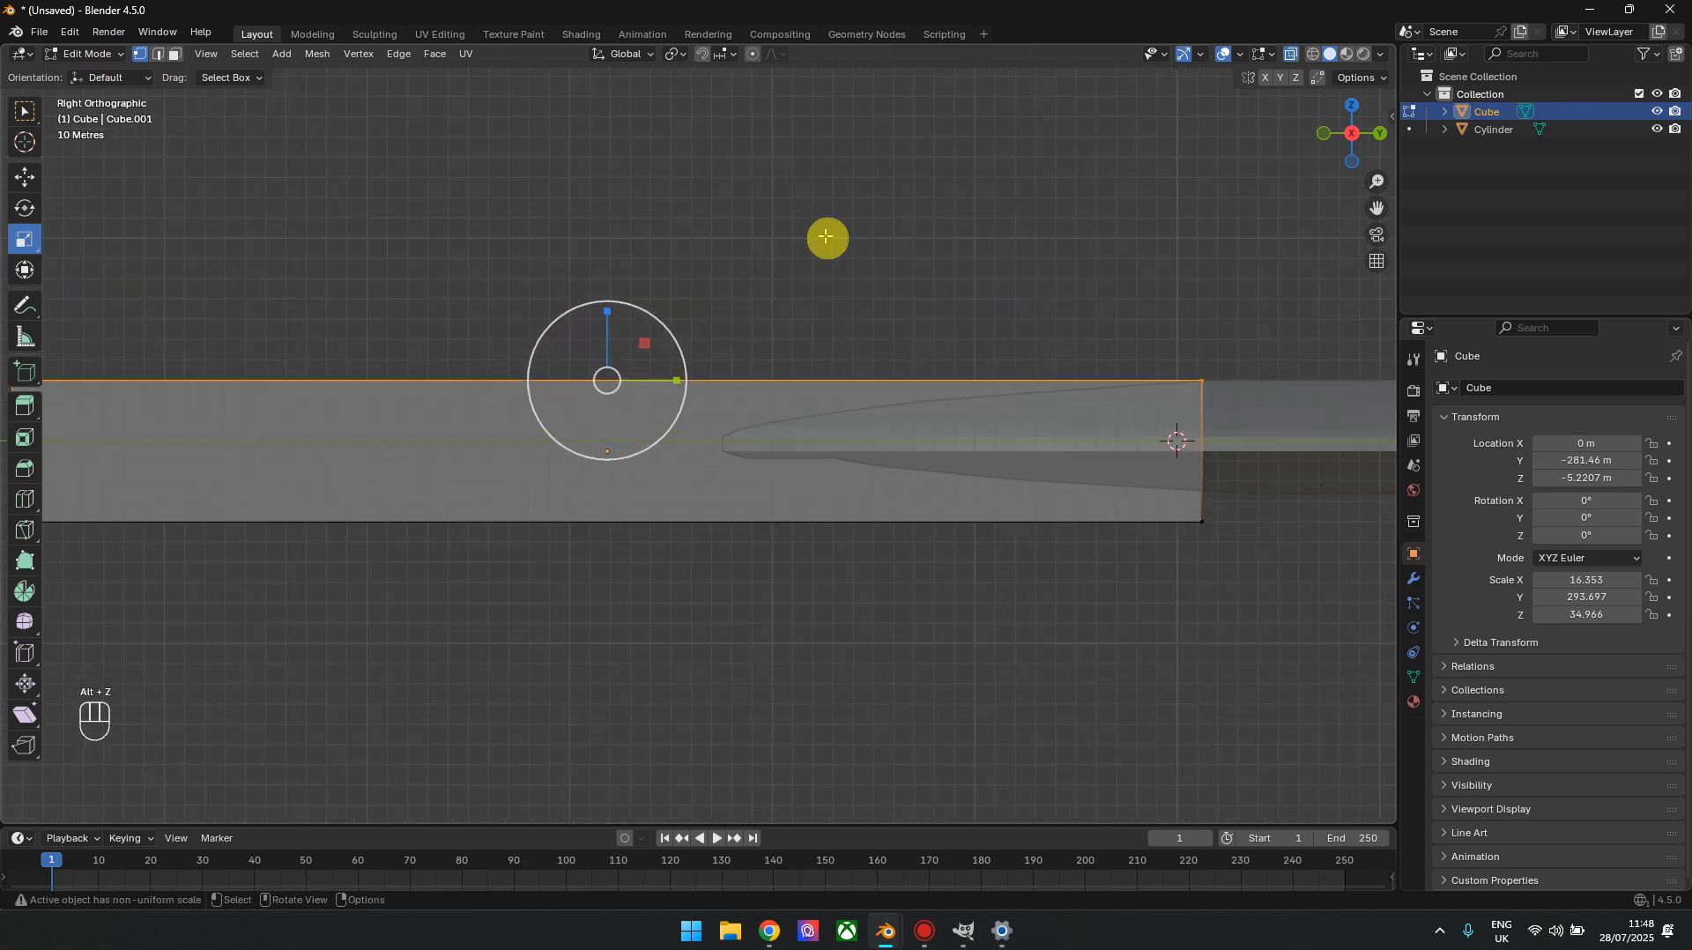
# Change the snap target from increments to Vertex and turn snapping on for the Move tool
pyautogui.click(674, 58)
pyautogui.click(678, 59)
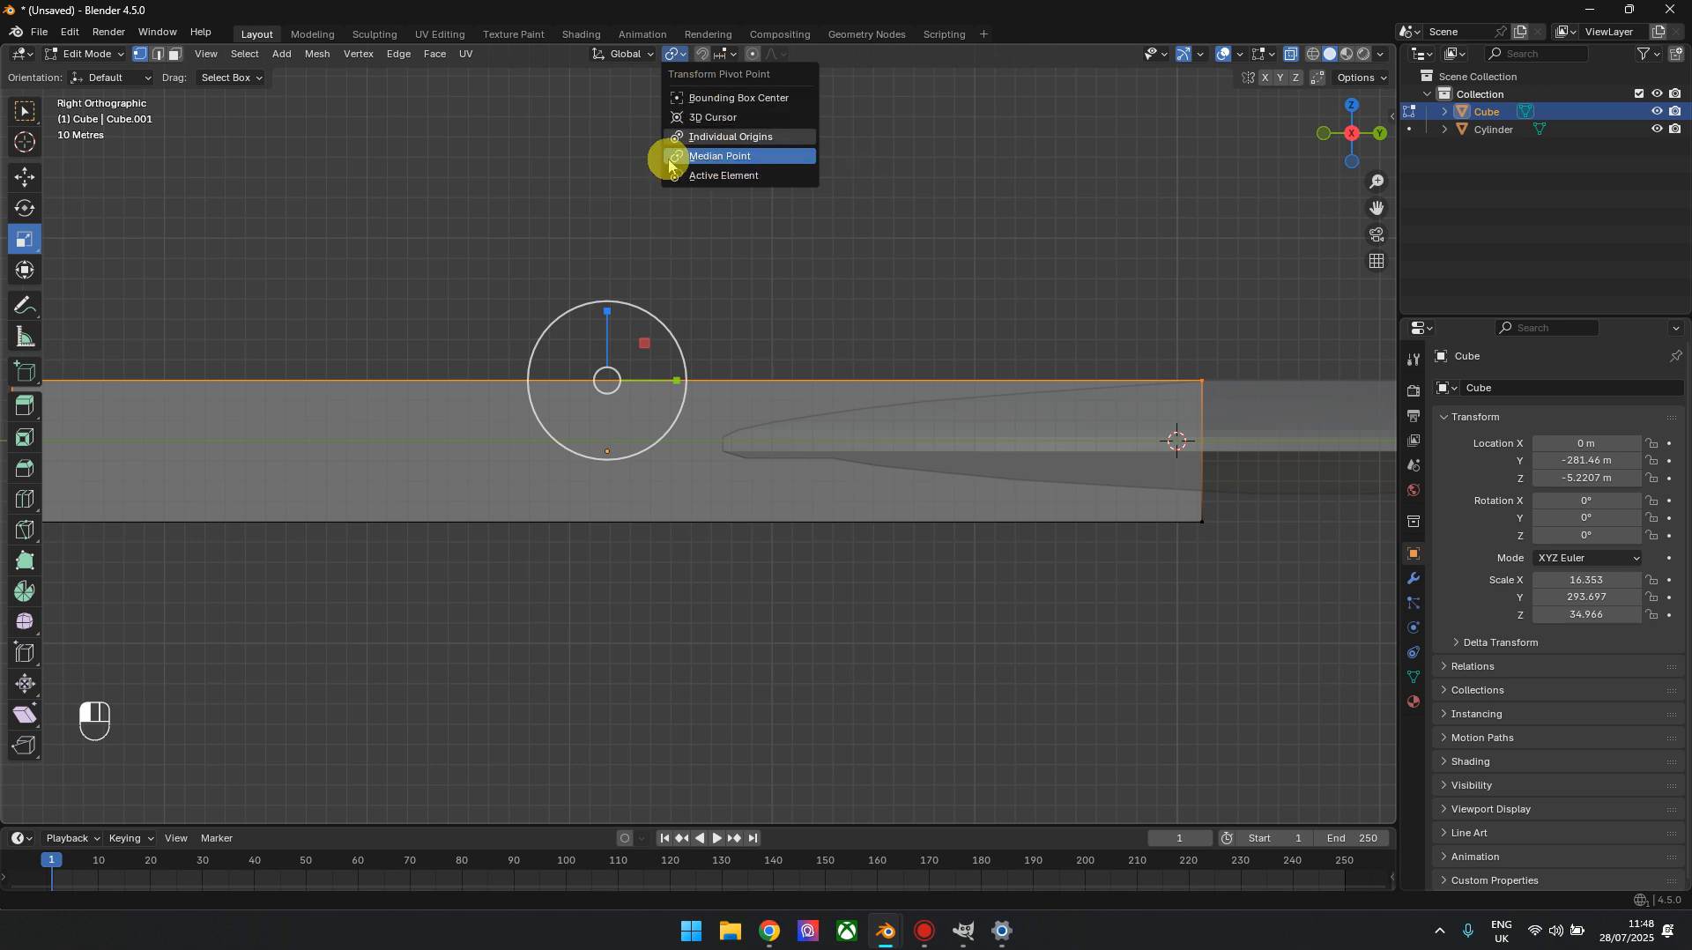
pyautogui.click(731, 56)
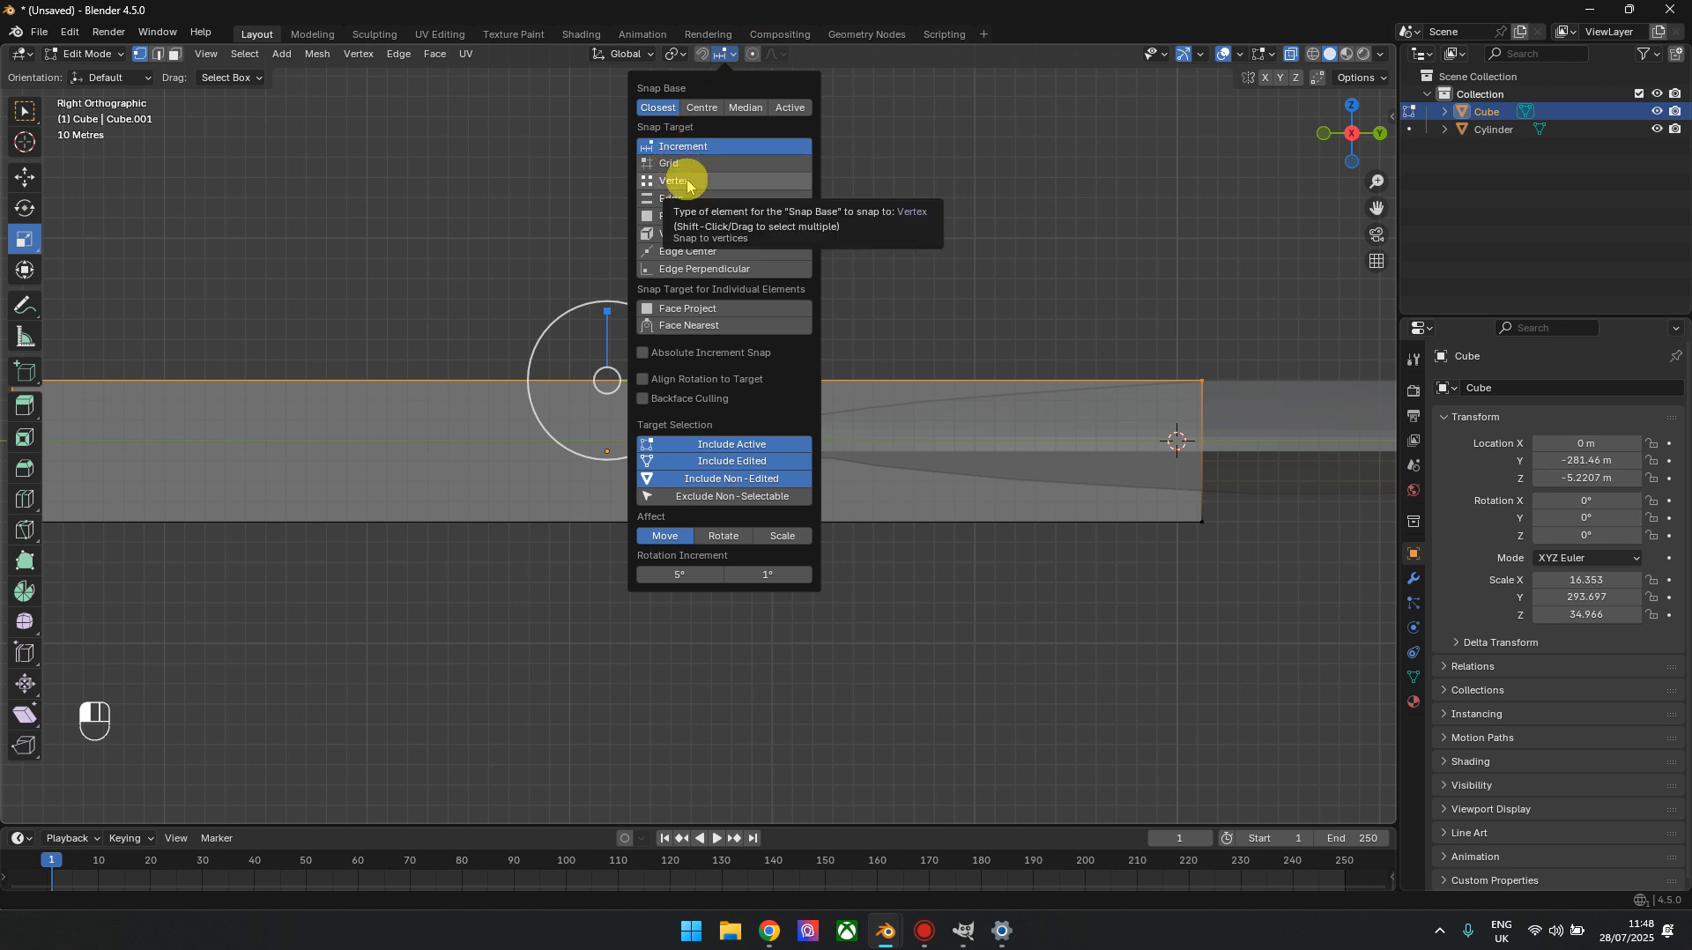
pyautogui.click(688, 182)
pyautogui.click(729, 56)
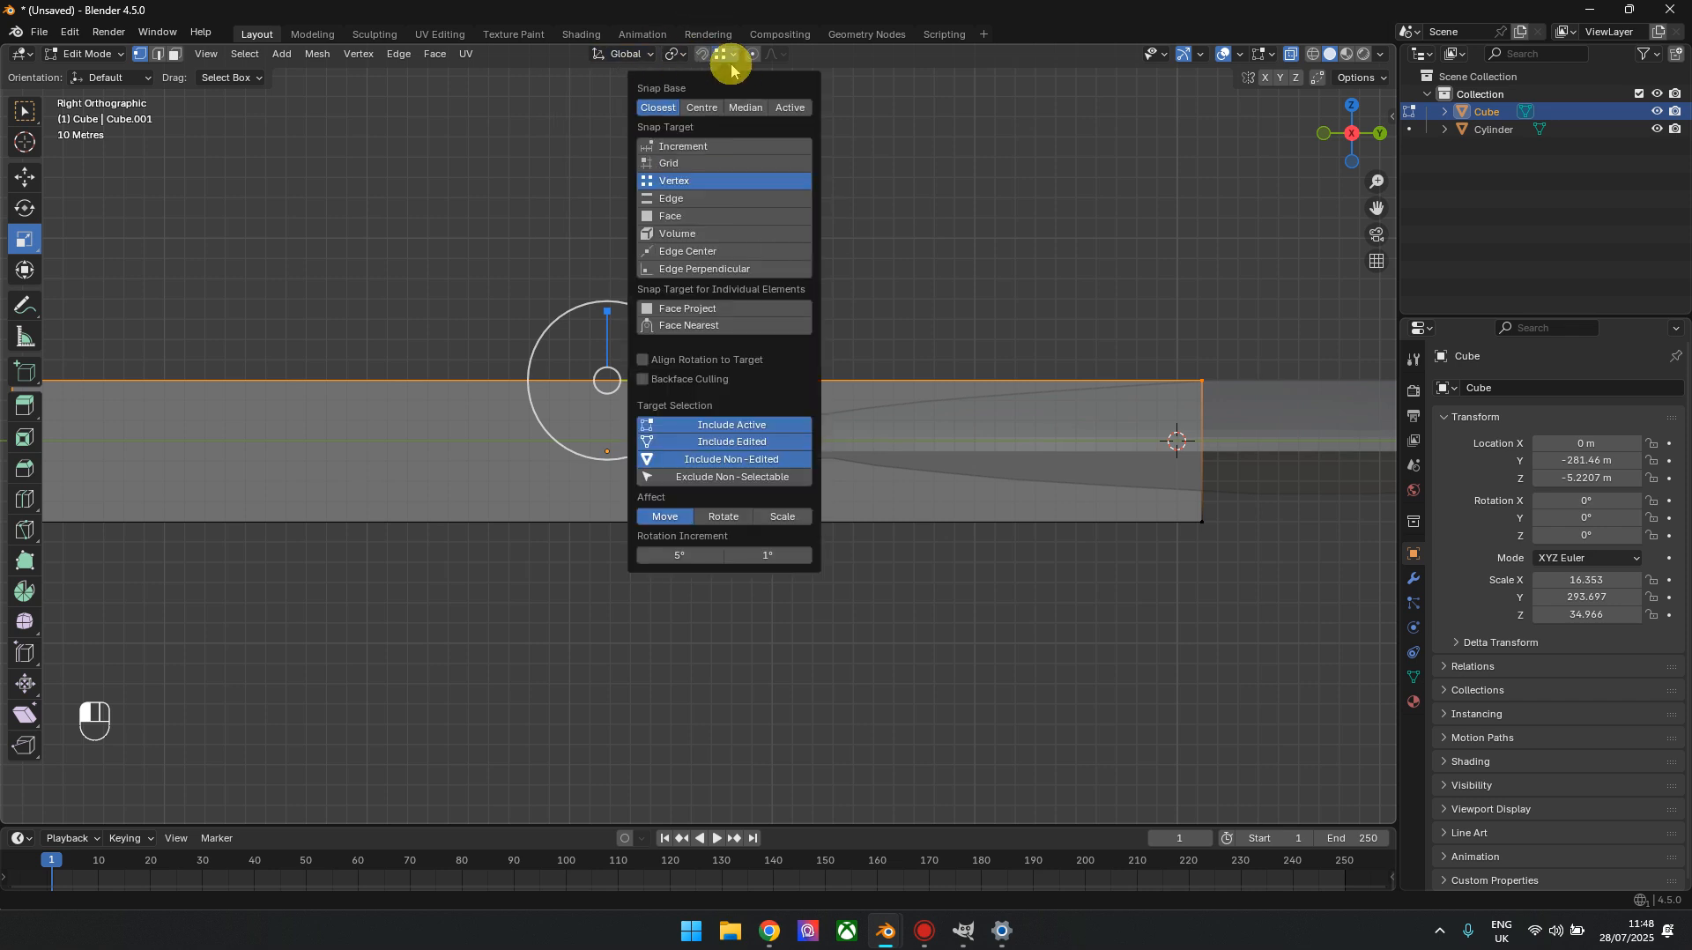
pyautogui.click(712, 56)
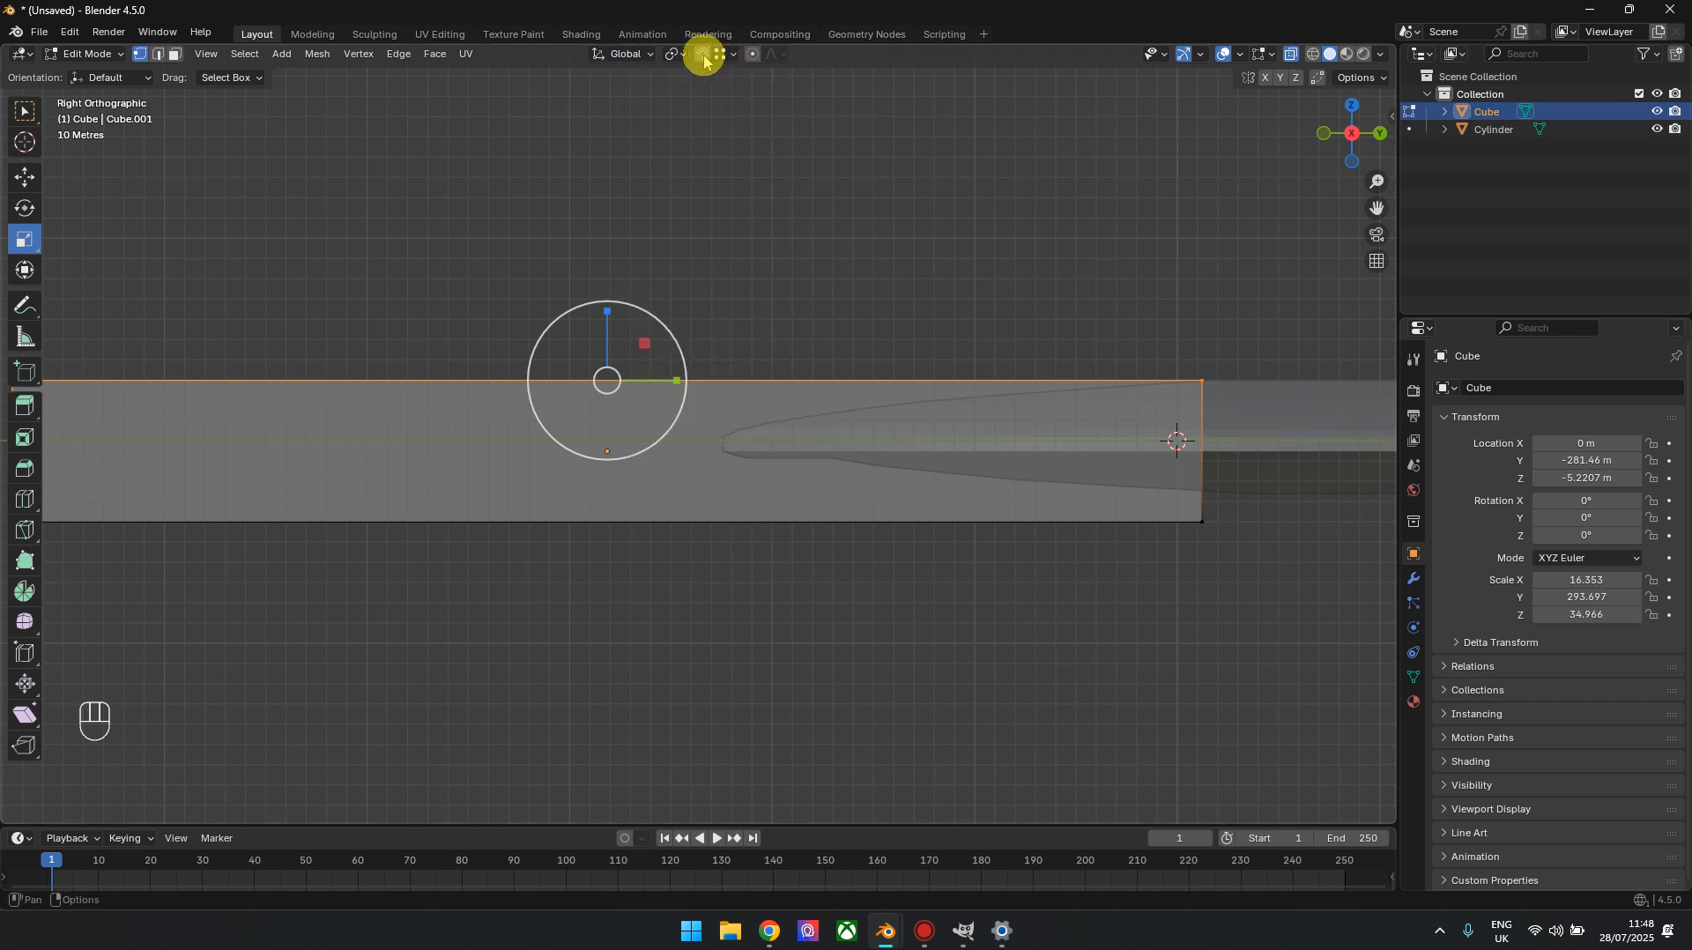
pyautogui.click(29, 177)
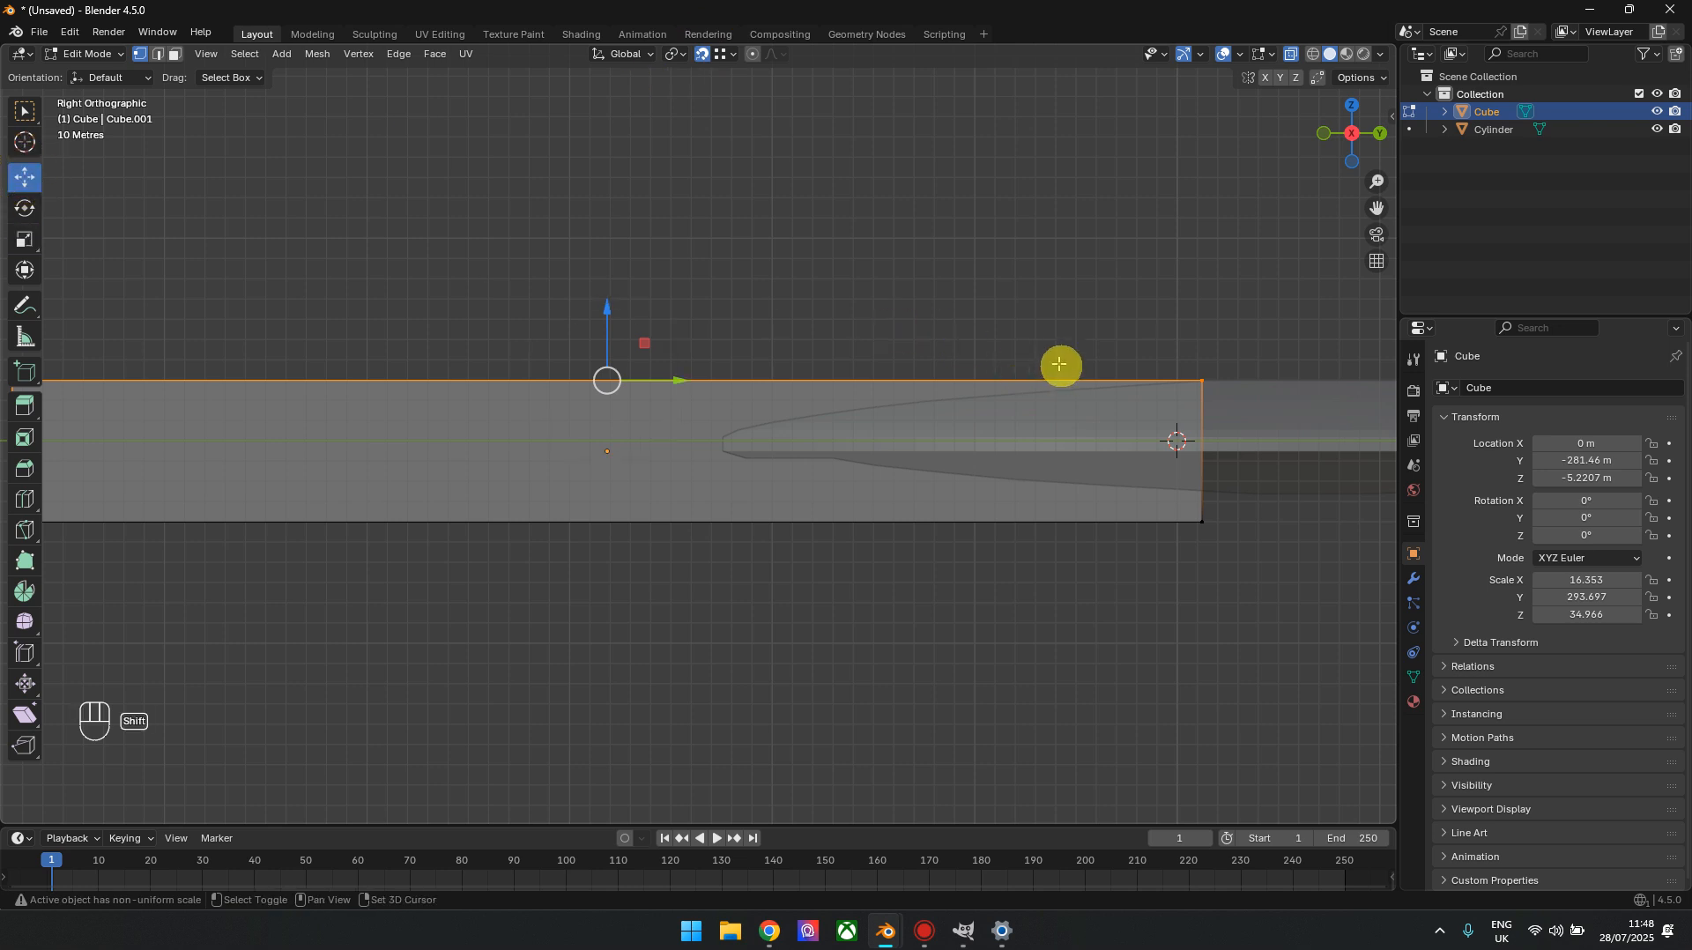
# With snapping turned off, select the bar's lower vertices and move them about -11.28 m along Z
pyautogui.keyDown('shift'); pyautogui.moveTo(1059, 364); pyautogui.dragTo(830, 362, button='middle'); pyautogui.keyUp('shift')
pyautogui.moveTo(380, 304); pyautogui.dragTo(985, 365)
pyautogui.keyDown('shift'); pyautogui.moveTo(891, 526); pyautogui.dragTo(1261, 494, button='middle'); pyautogui.keyUp('shift')
pyautogui.click(707, 59)
pyautogui.scroll(-3, 636, 430)
pyautogui.keyDown('shift'); pyautogui.moveTo(665, 432); pyautogui.dragTo(533, 376, button='middle'); pyautogui.keyUp('shift')
pyautogui.moveTo(1064, 440); pyautogui.dragTo(184, 393)
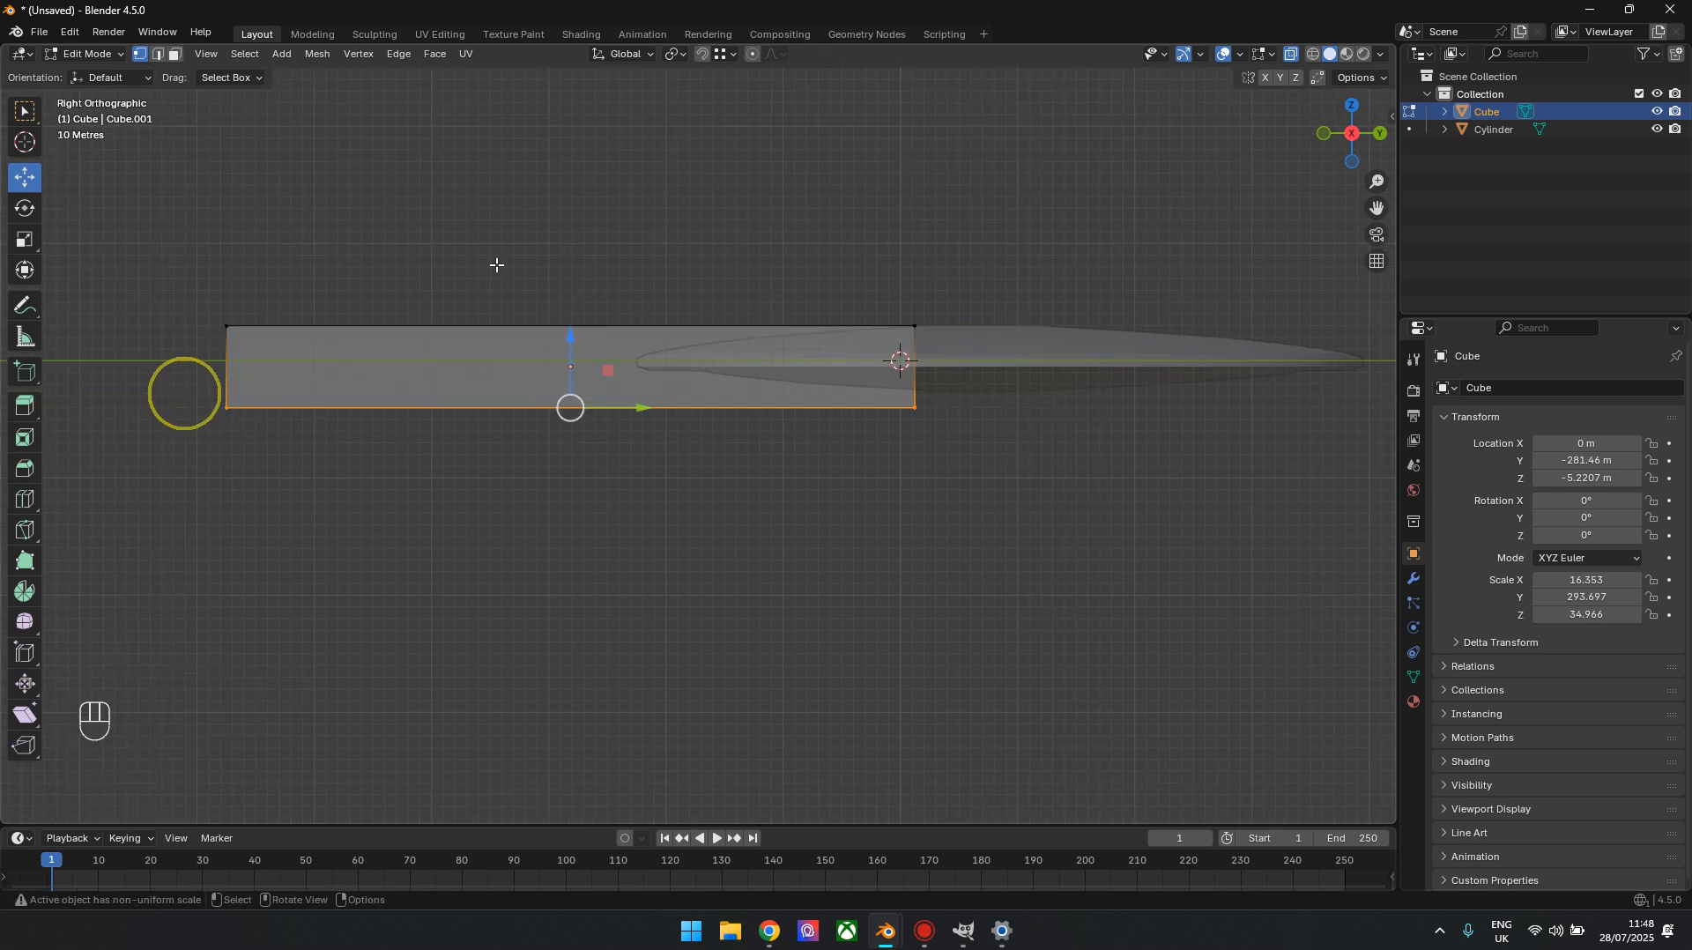
pyautogui.moveTo(562, 339); pyautogui.dragTo(573, 353)
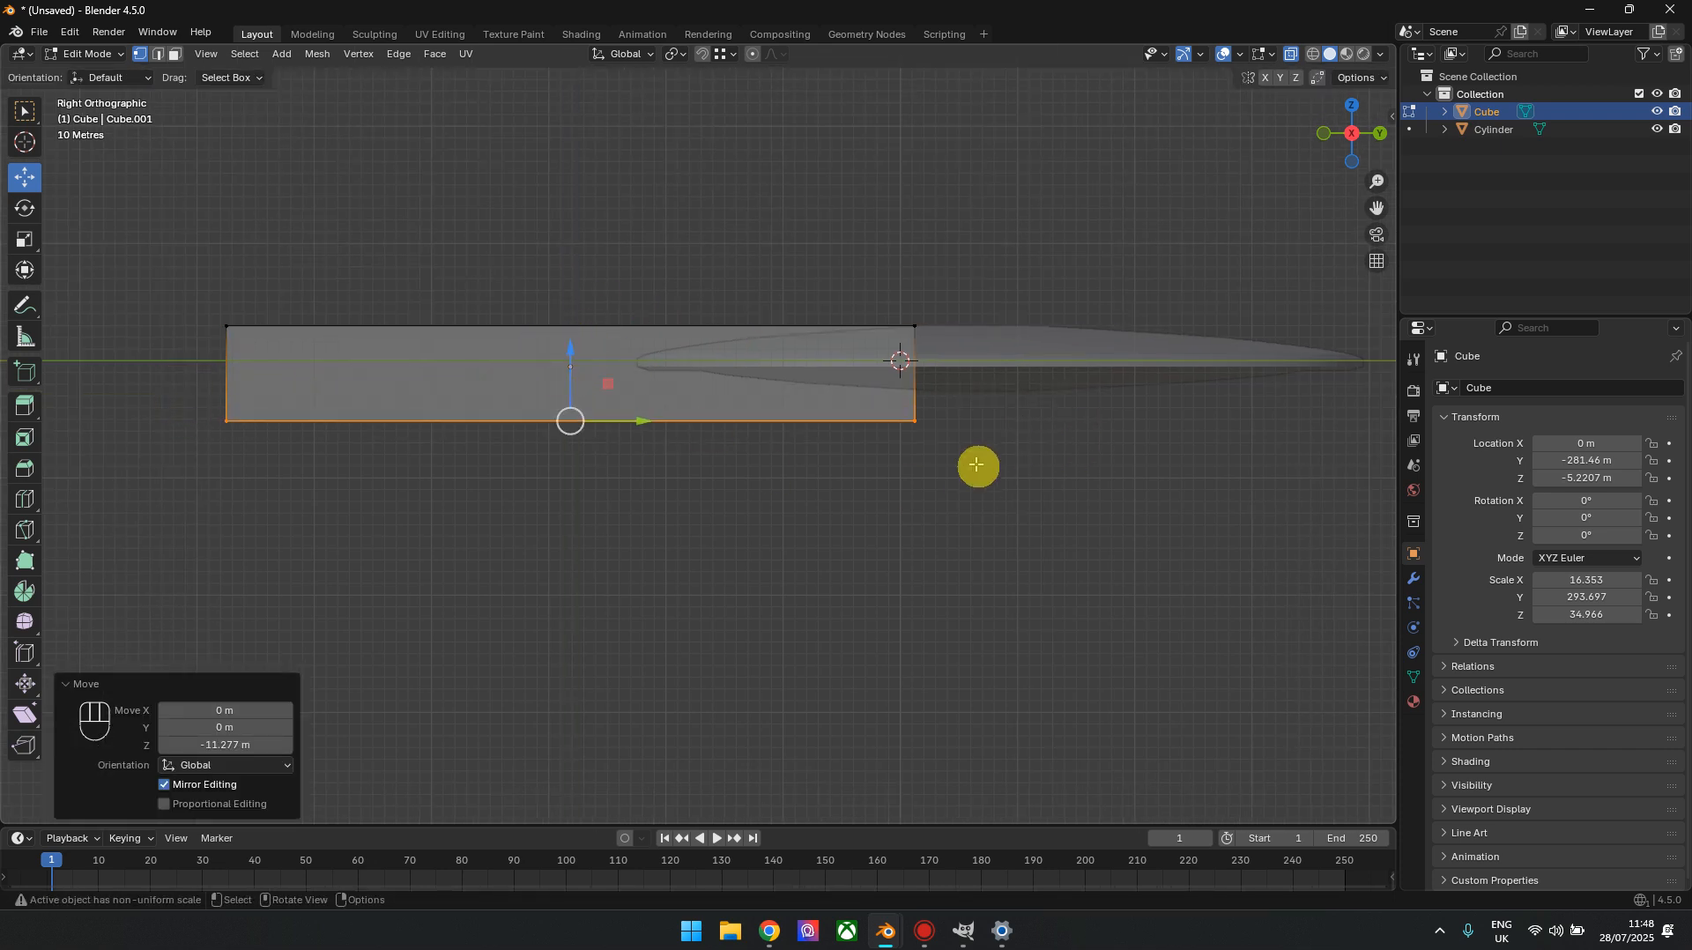
# Examine the reference ship in the v5 file, and return to the unsaved model to check the bar from behind and the side
pyautogui.scroll(-2, 976, 464)
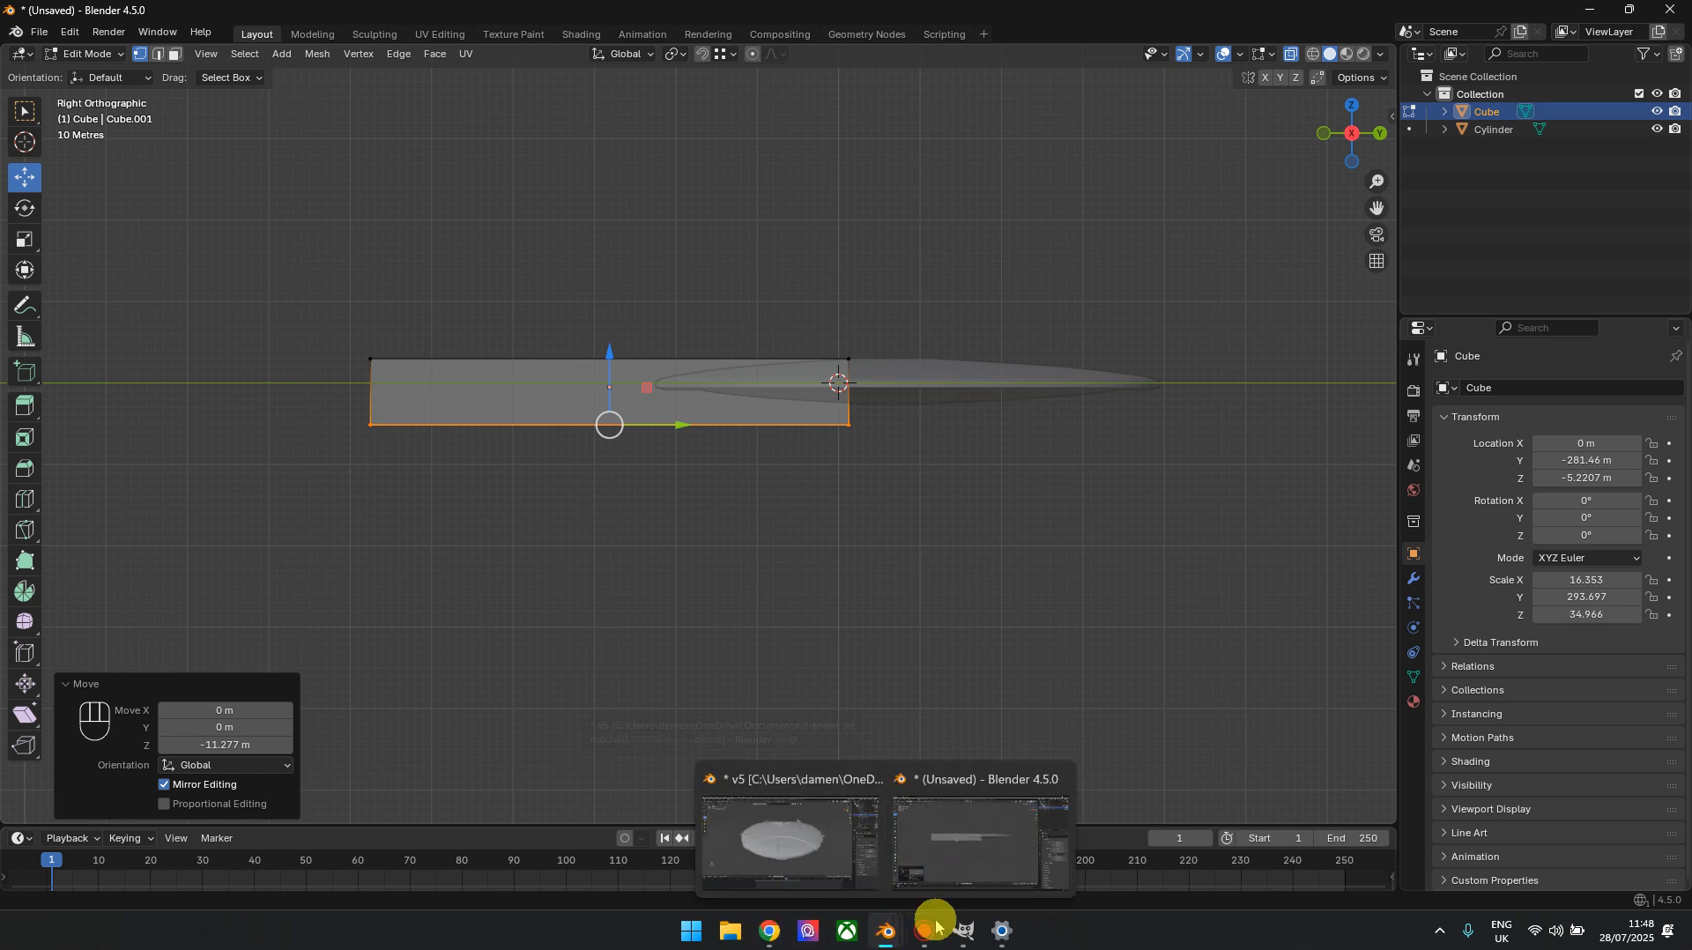
pyautogui.click(815, 833)
pyautogui.click(294, 218)
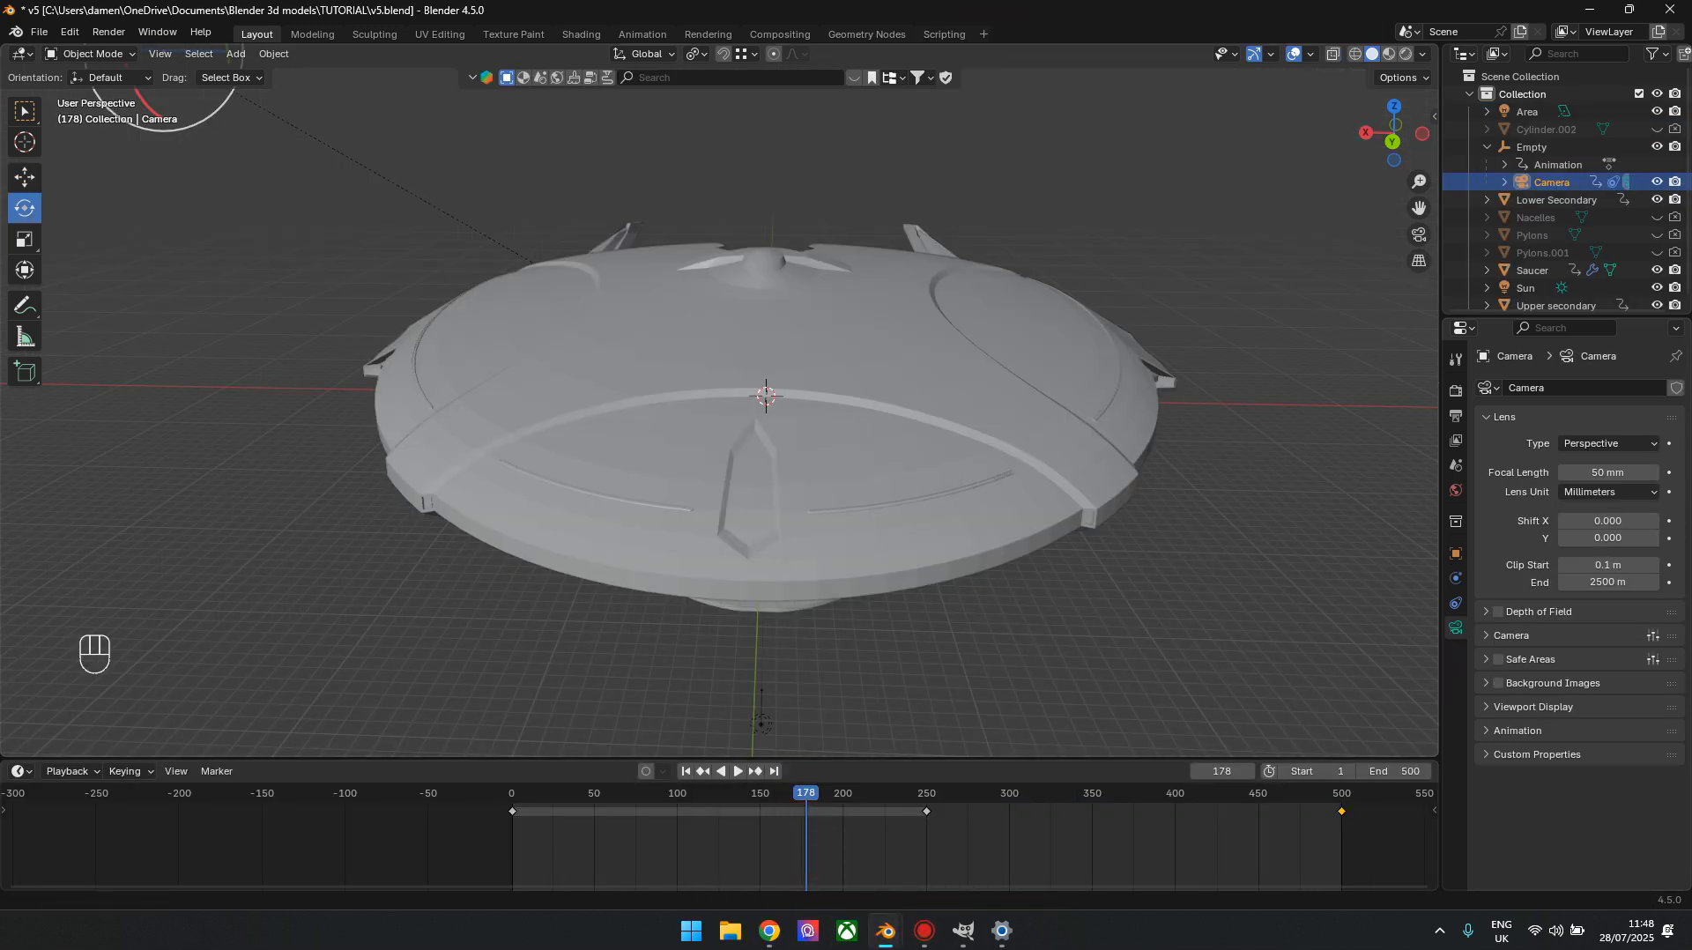
pyautogui.moveTo(860, 18); pyautogui.dragTo(0, 265)
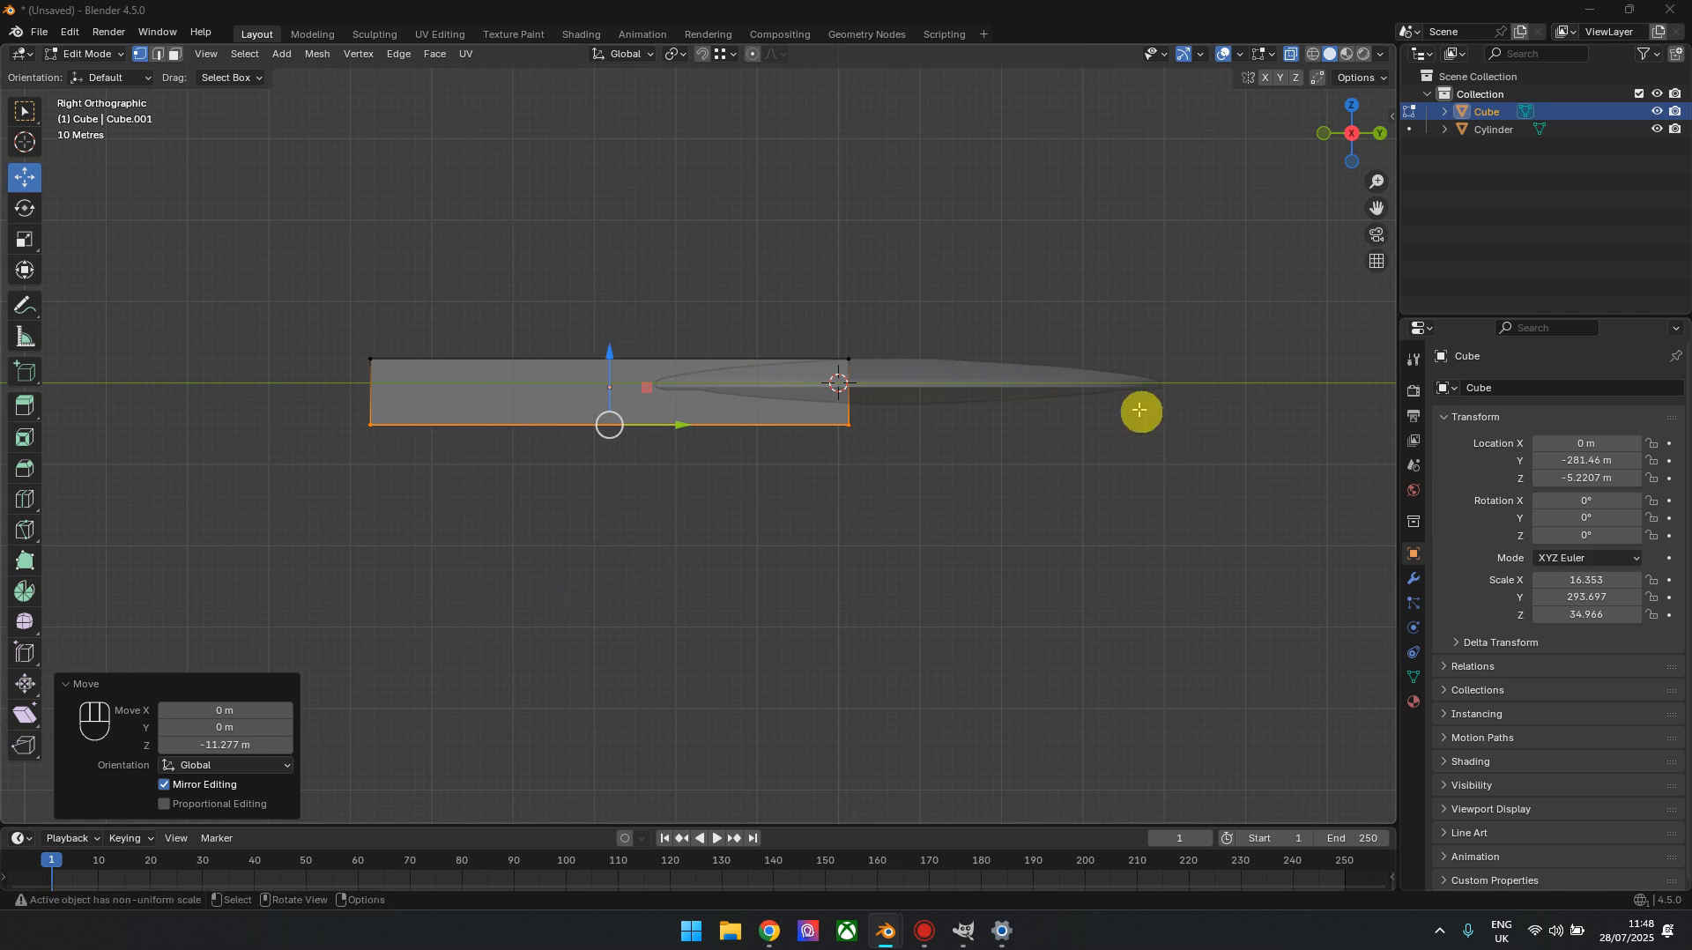
pyautogui.scroll(2, 795, 435)
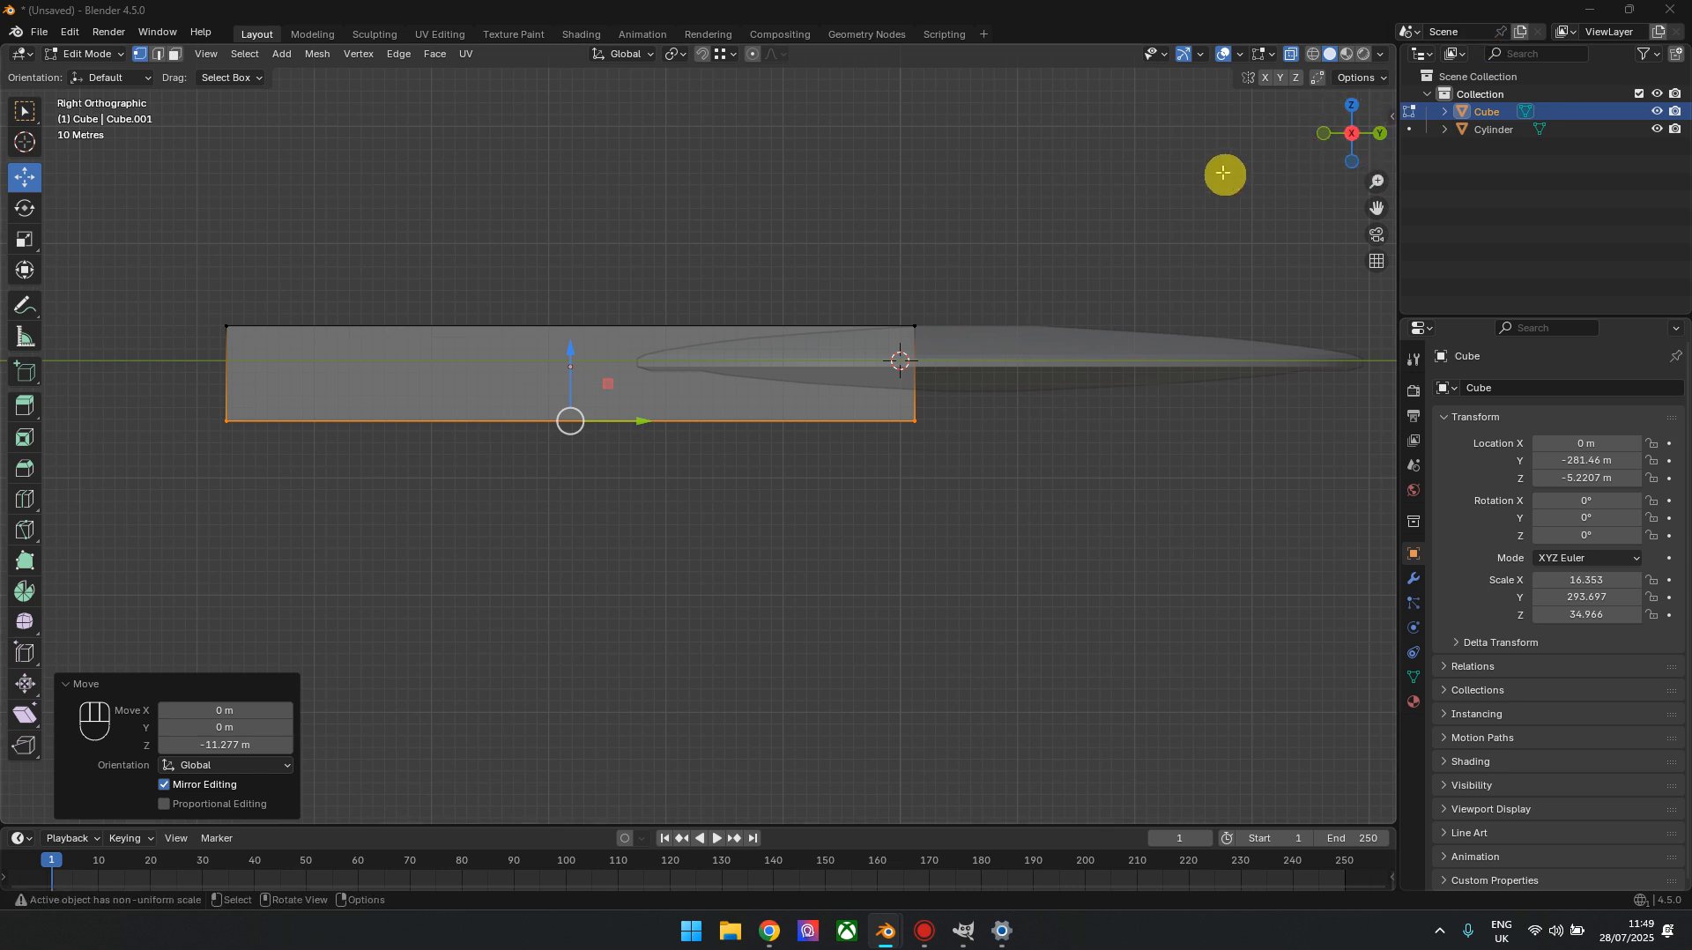
pyautogui.moveTo(1353, 136)
pyautogui.mouseDown()
pyautogui.moveTo(1278, 132)
pyautogui.moveTo(1382, 145)
pyautogui.mouseUp()
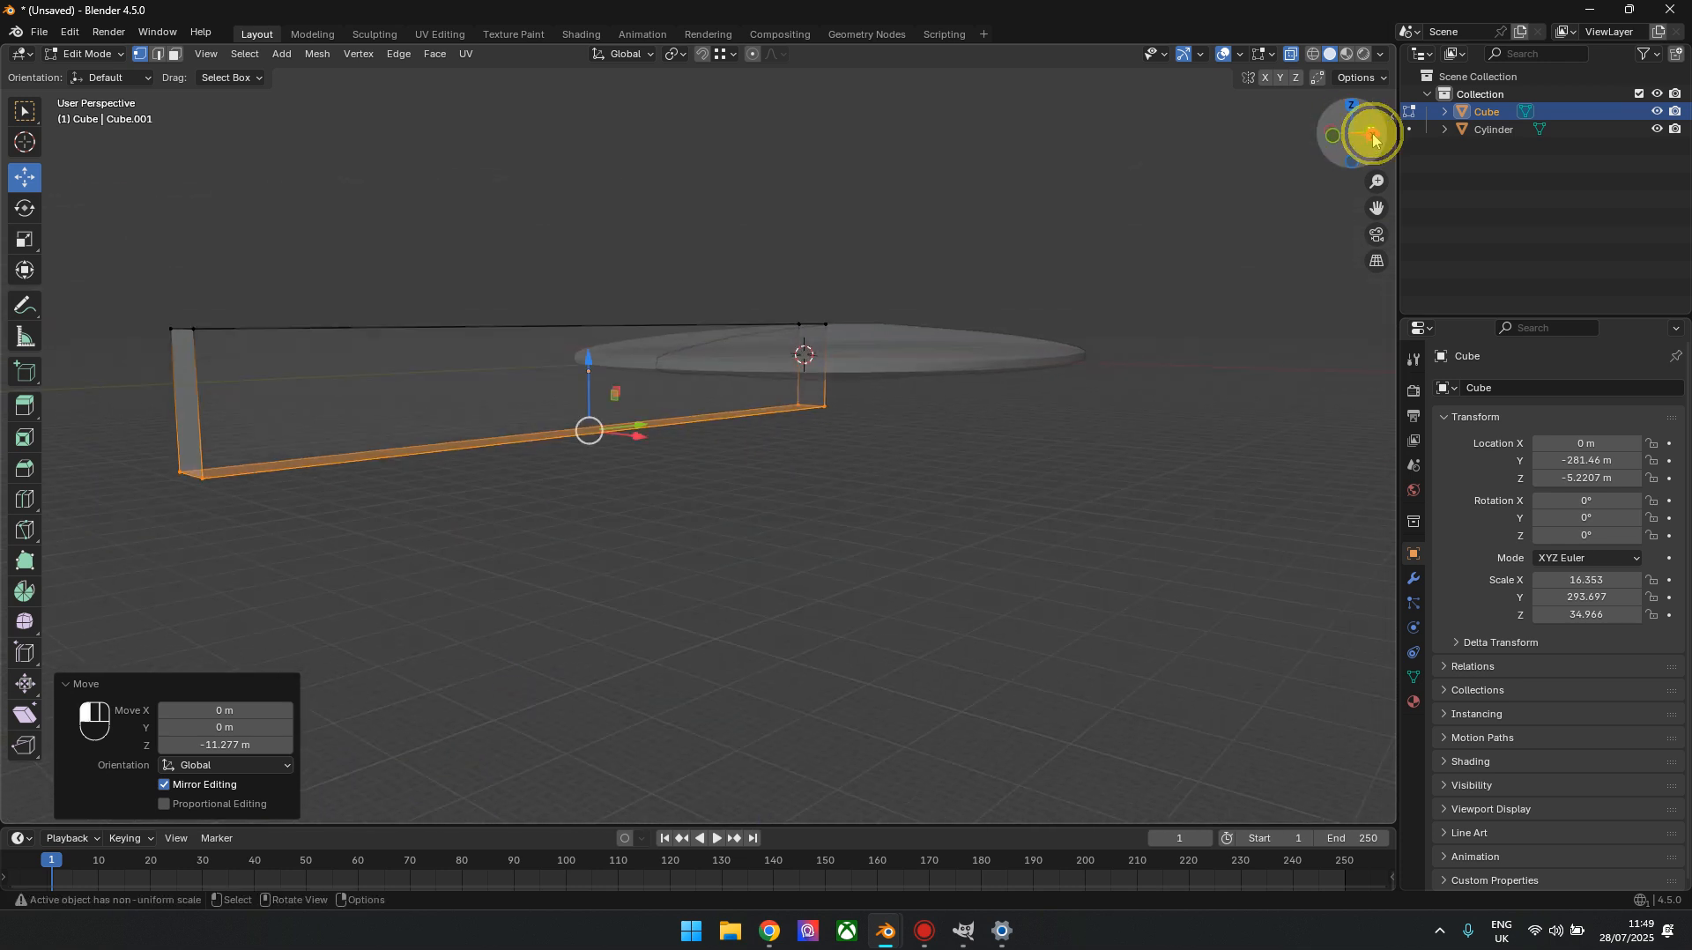
pyautogui.click(1373, 139)
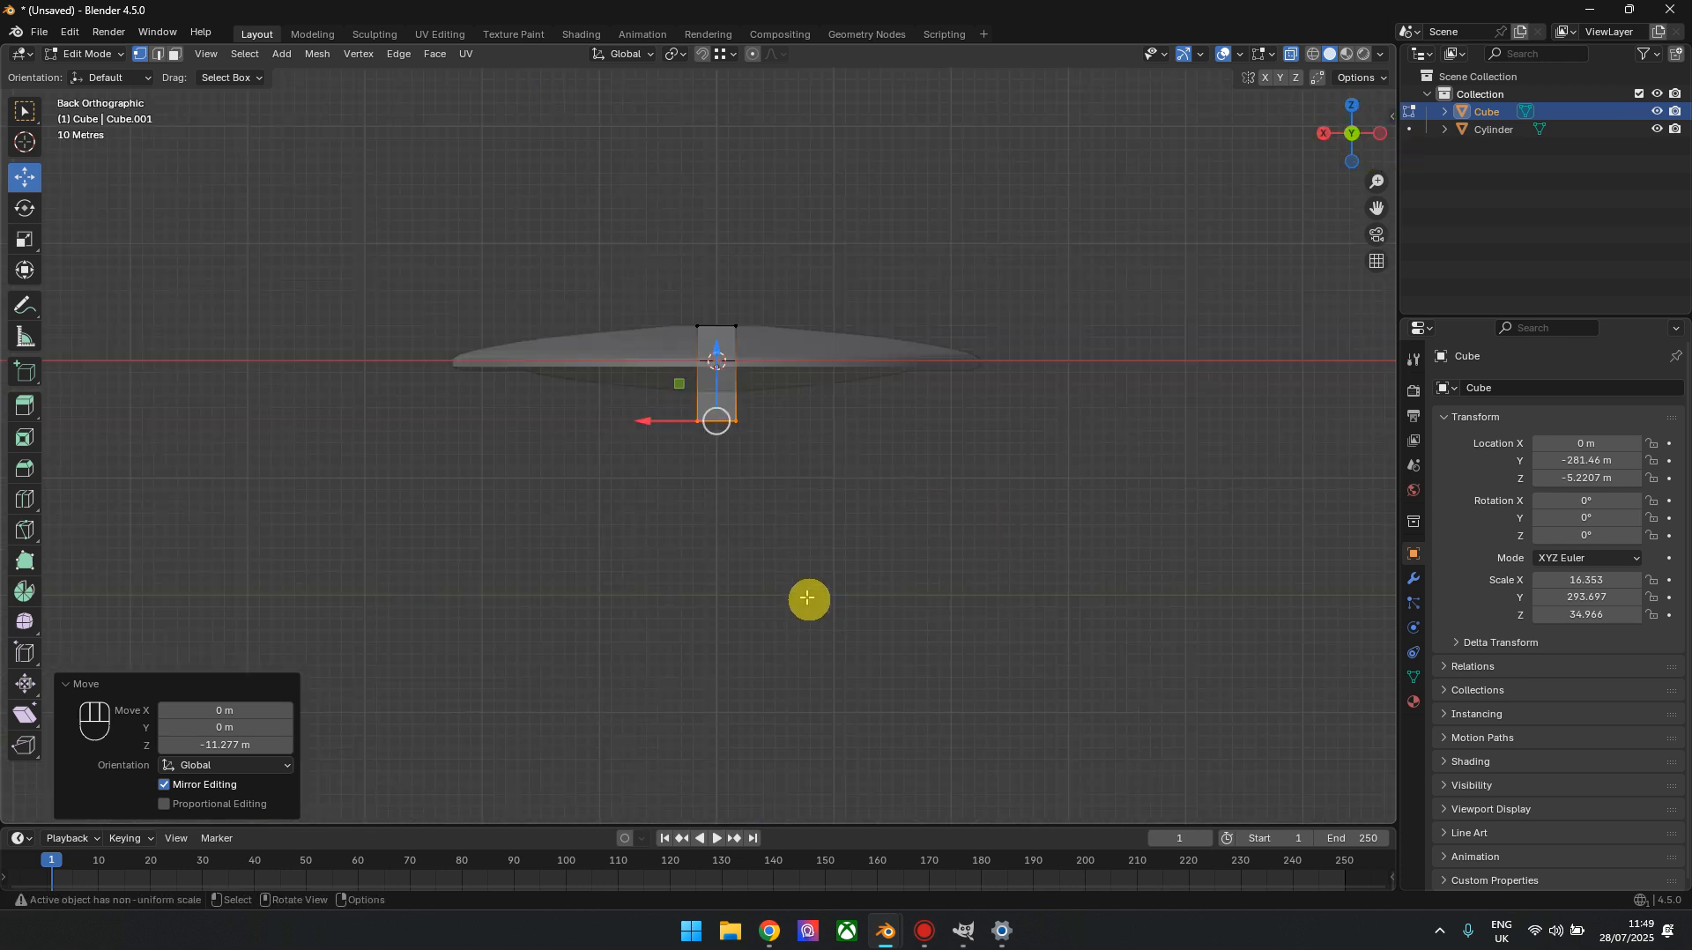
pyautogui.click(1325, 135)
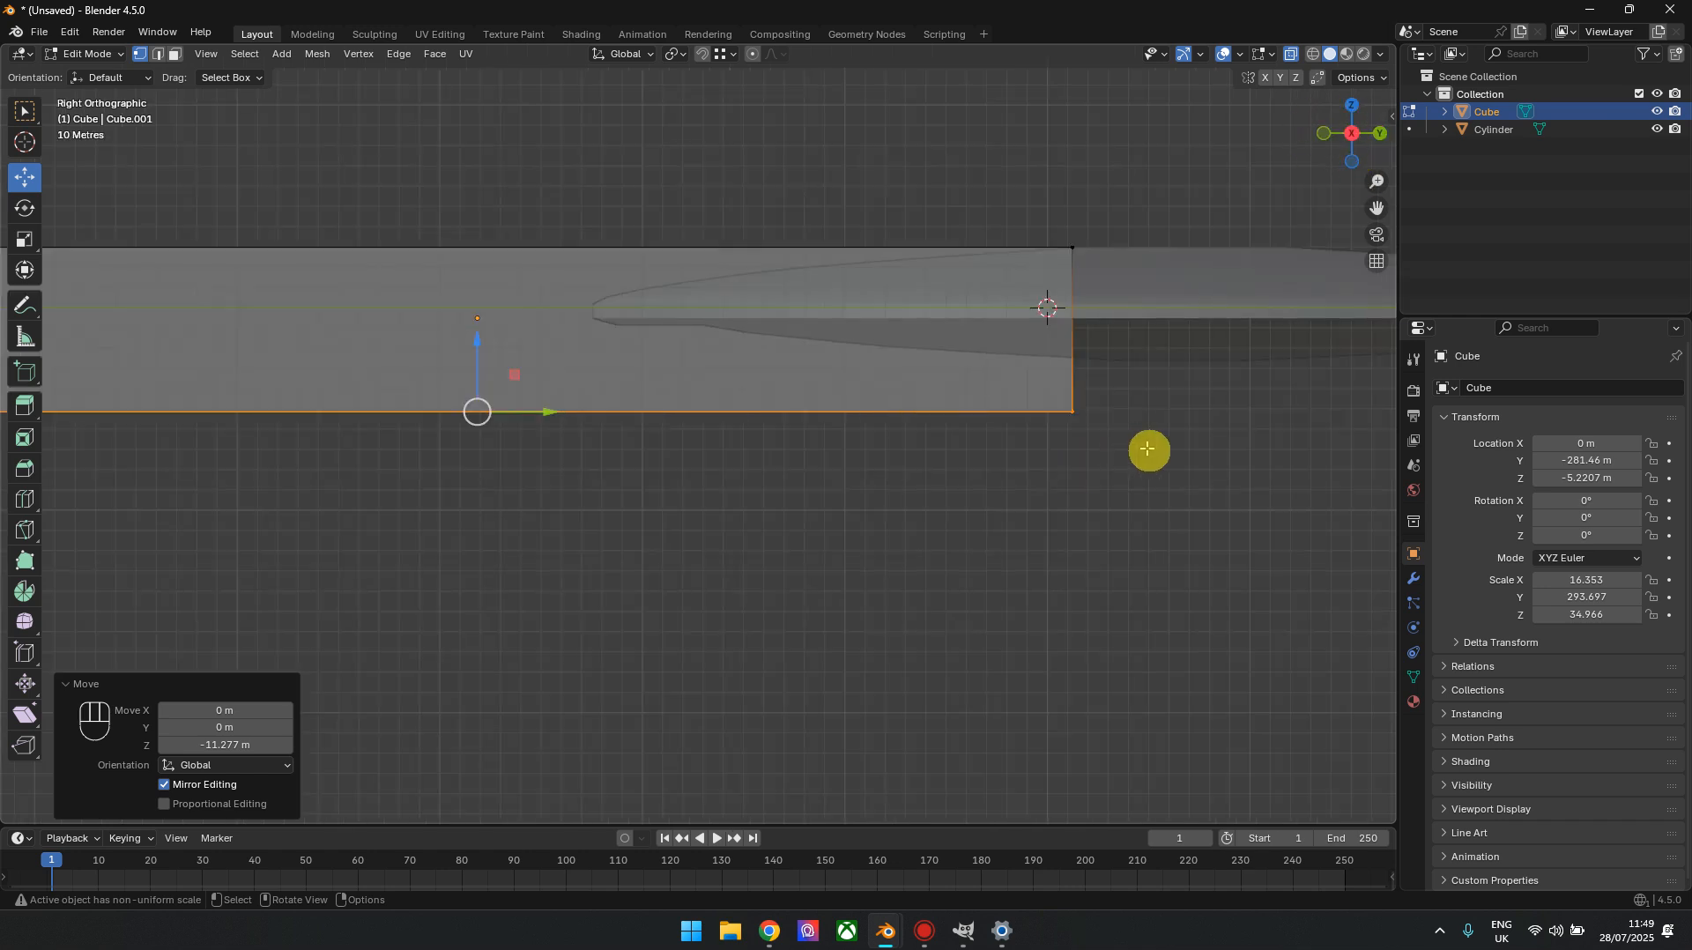
# Try slanting the bar's end beneath the saucer by moving its lower vertices about -33.06 m along Y, and undo the move
pyautogui.moveTo(1134, 378); pyautogui.dragTo(966, 483)
pyautogui.moveTo(1153, 421); pyautogui.dragTo(1077, 429)
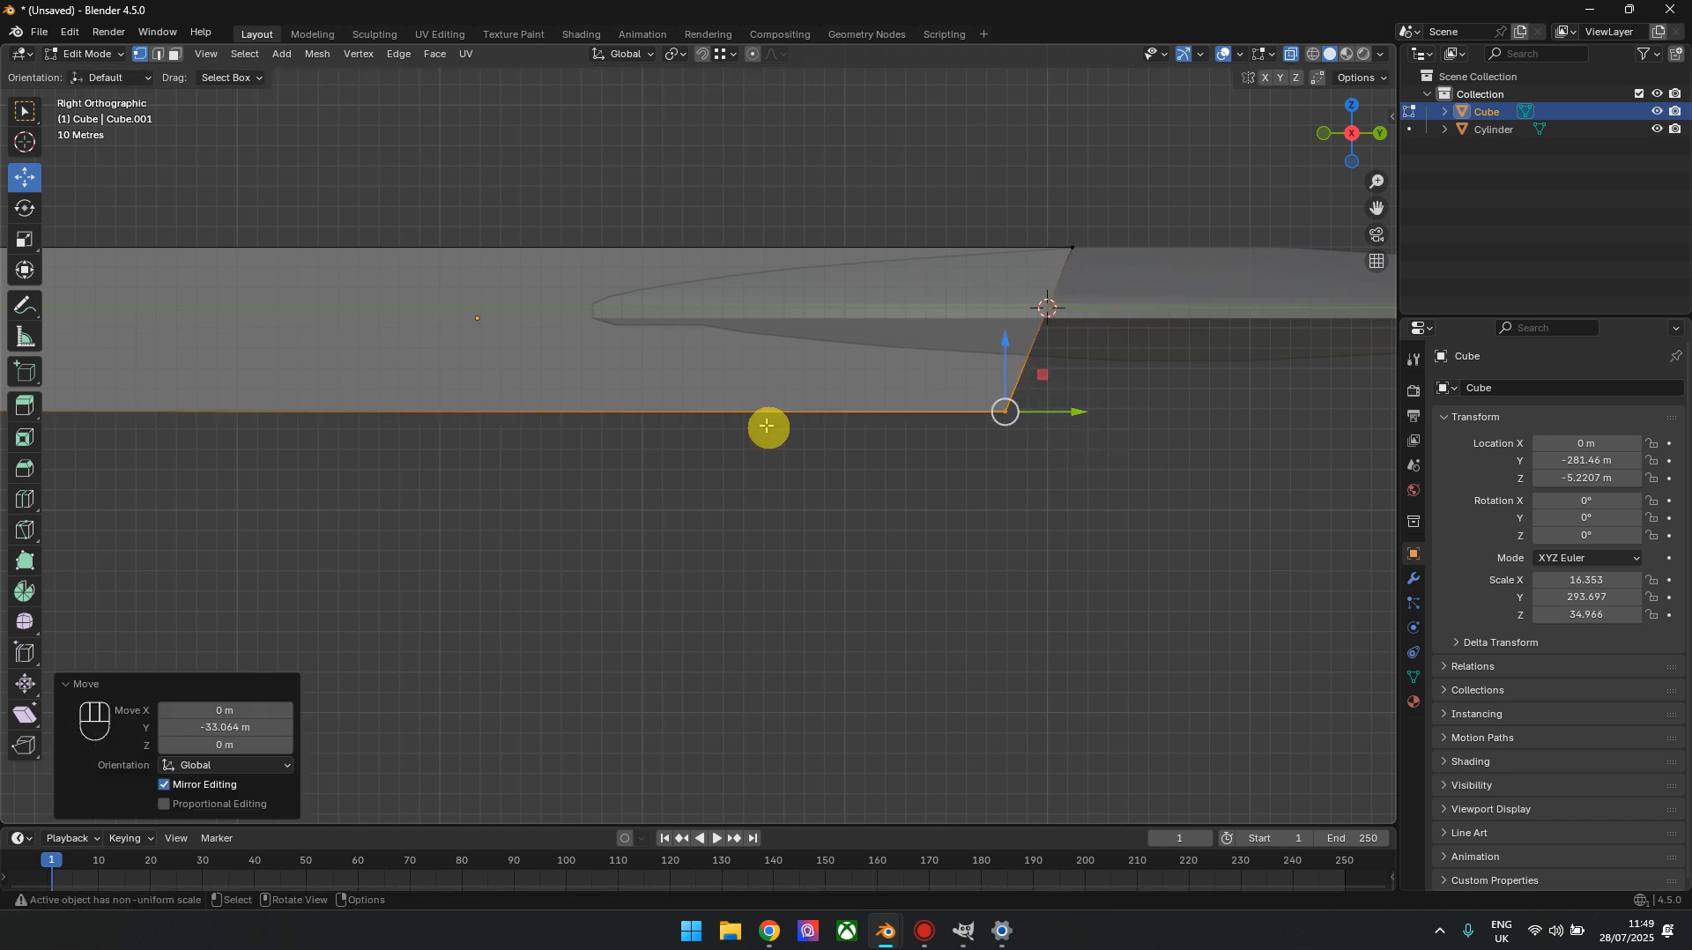
pyautogui.keyDown('shift'); pyautogui.moveTo(767, 427); pyautogui.dragTo(977, 404, button='middle'); pyautogui.keyUp('shift')
pyautogui.hotkey('ctrl', 'z')
# Add a lengthwise loop cut around the bar at about mid-height and scale it along X by about 5.491
pyautogui.scroll(-2, 1136, 418)
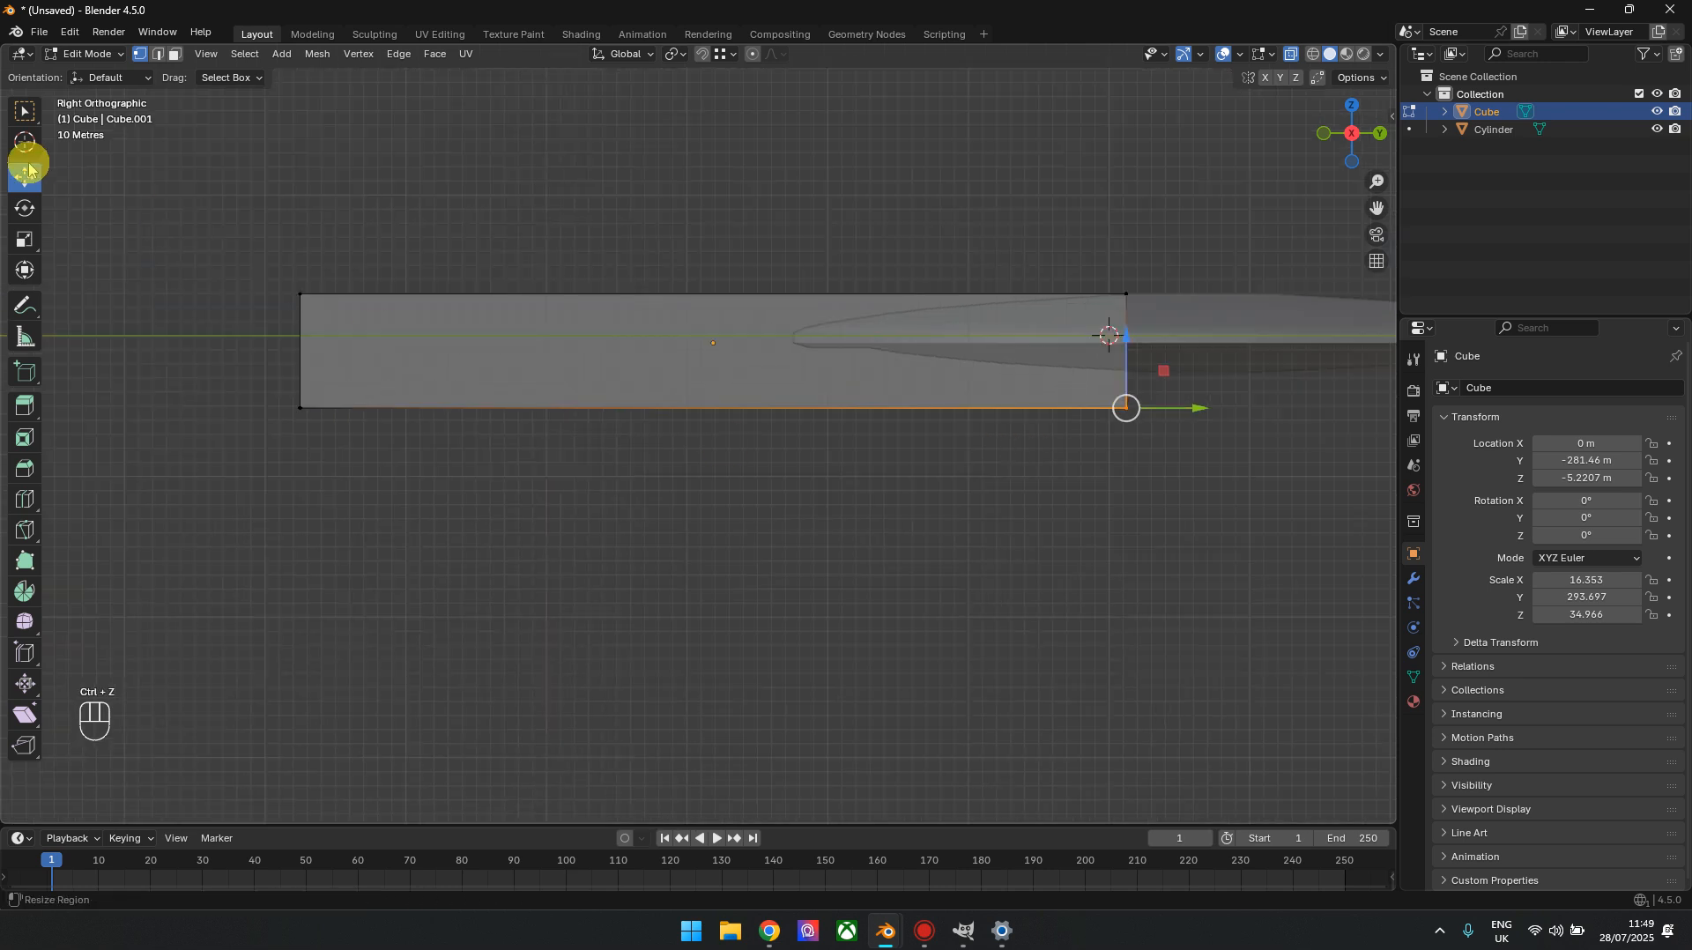
pyautogui.click(25, 498)
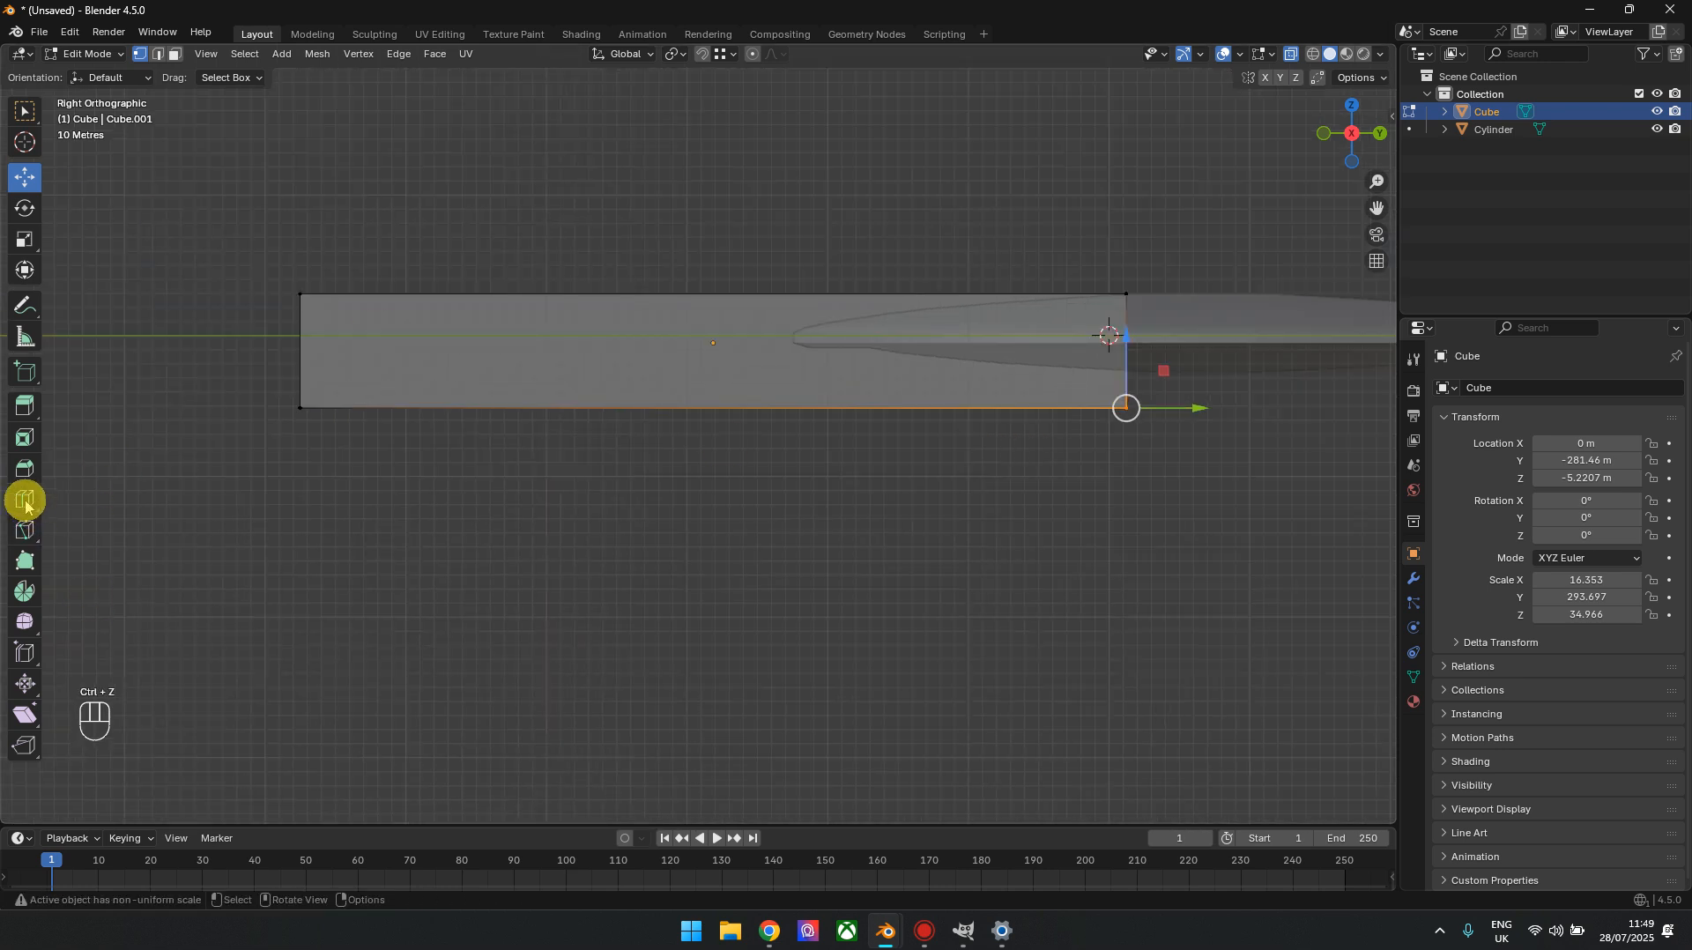
pyautogui.click(309, 356)
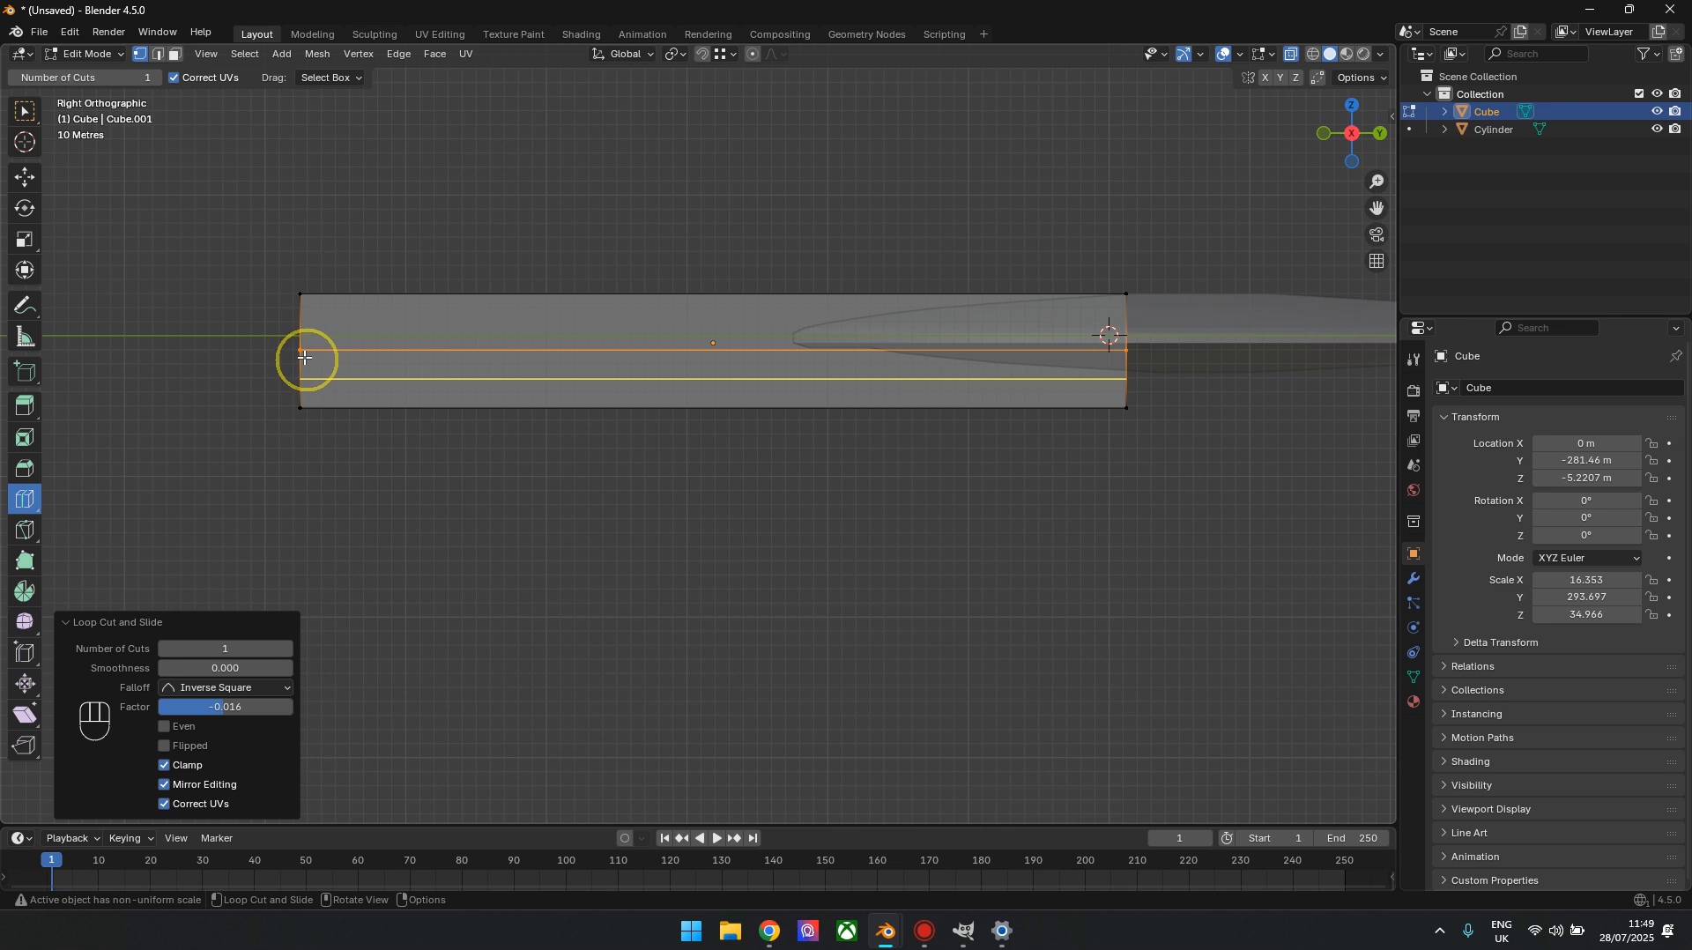
pyautogui.click(1332, 135)
pyautogui.click(24, 242)
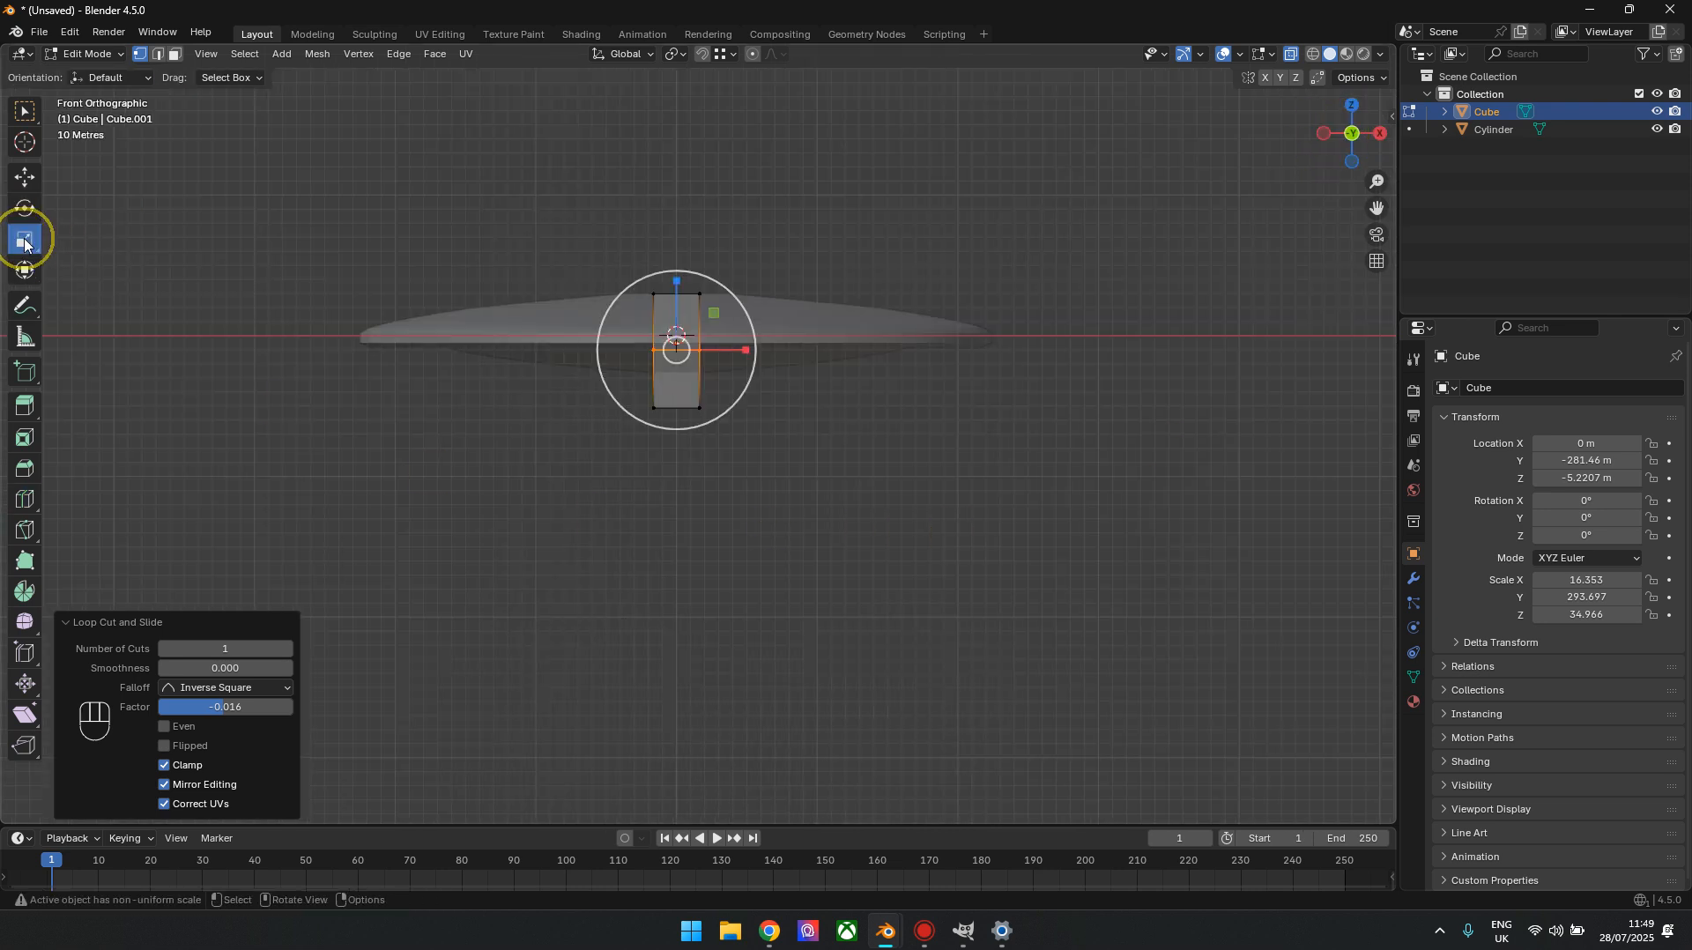
pyautogui.scroll(3, 692, 433)
pyautogui.keyDown('shift'); pyautogui.moveTo(616, 377); pyautogui.dragTo(763, 431, button='middle'); pyautogui.keyUp('shift')
pyautogui.moveTo(875, 344); pyautogui.dragTo(1166, 359)
# In right orthographic view, select the widened loop's vertices at the saucer end and move them about 105.98 m along Y
pyautogui.scroll(-2, 1171, 364)
pyautogui.moveTo(1360, 135)
pyautogui.mouseDown()
pyautogui.moveTo(1342, 119)
pyautogui.moveTo(1206, 124)
pyautogui.moveTo(1079, 151)
pyautogui.moveTo(1360, 141)
pyautogui.mouseUp()
pyautogui.click(1335, 139)
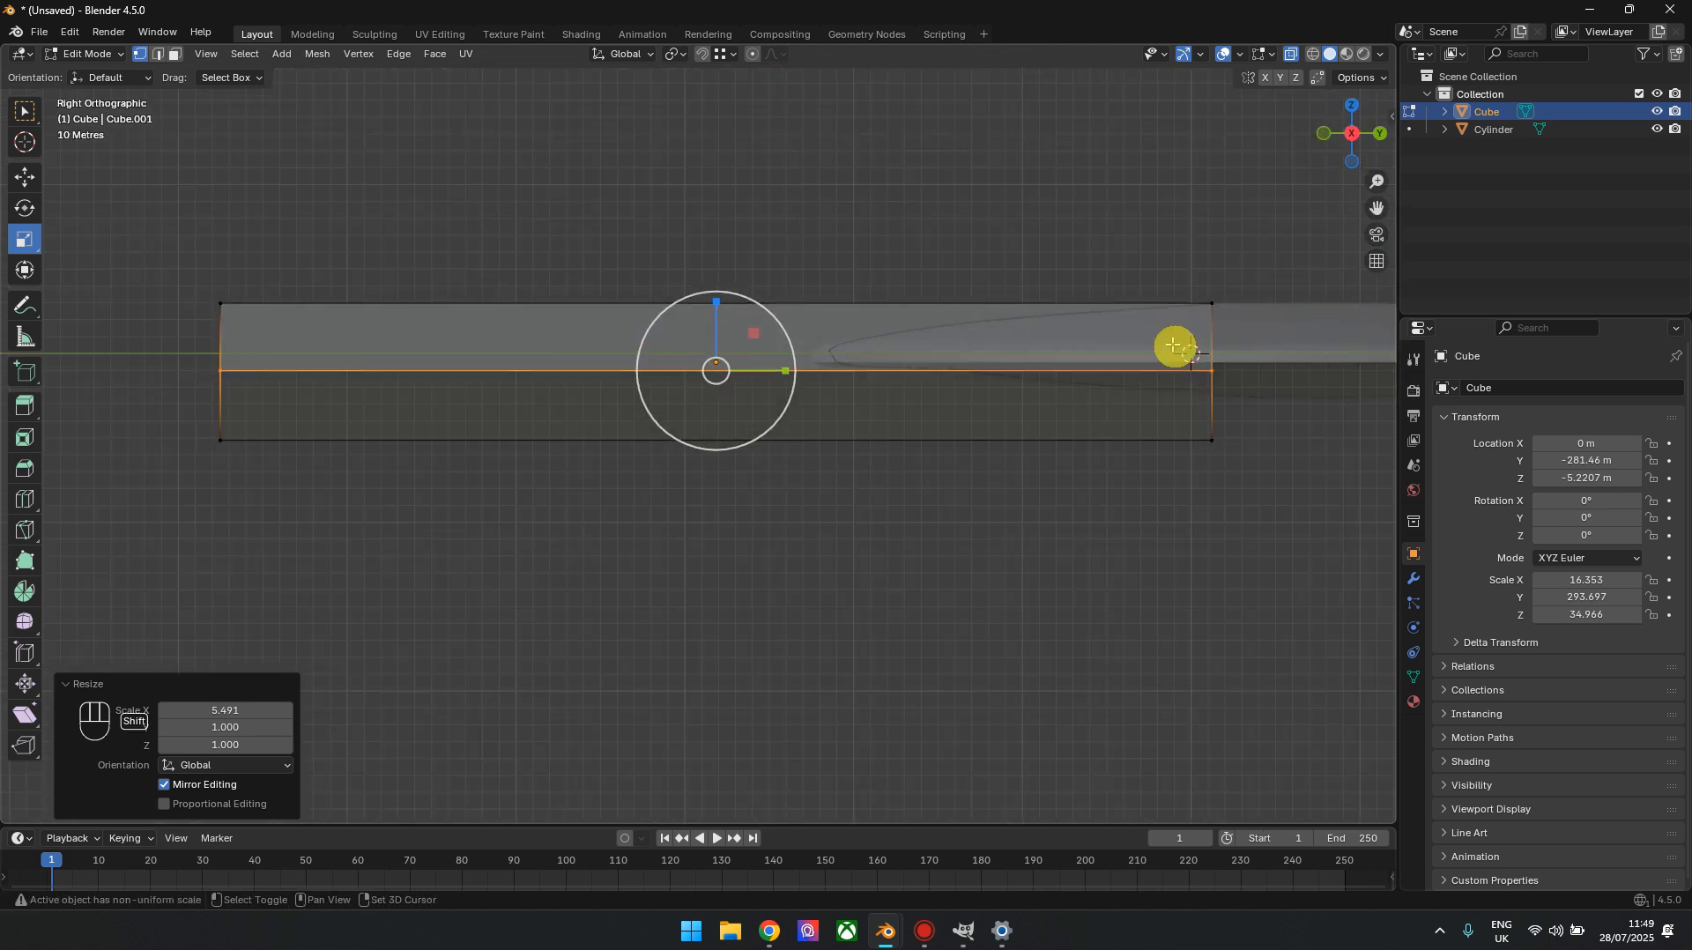
pyautogui.click(25, 178)
pyautogui.moveTo(1152, 354); pyautogui.dragTo(940, 412)
pyautogui.keyDown('shift'); pyautogui.moveTo(1182, 398); pyautogui.dragTo(1006, 400, button='middle'); pyautogui.keyUp('shift')
pyautogui.moveTo(955, 368); pyautogui.dragTo(1123, 357)
# In top orthographic view, try a crosswise loop cut at the saucer's rear edge with a factor of about -0.059, and undo it
pyautogui.hotkey('alt', 'z')
pyautogui.moveTo(1322, 132)
pyautogui.mouseDown()
pyautogui.moveTo(1296, 149)
pyautogui.moveTo(1371, 113)
pyautogui.moveTo(1353, 121)
pyautogui.mouseUp()
pyautogui.scroll(-1, 978, 511)
pyautogui.keyDown('shift'); pyautogui.moveTo(934, 529); pyautogui.dragTo(969, 392, button='middle'); pyautogui.keyUp('shift')
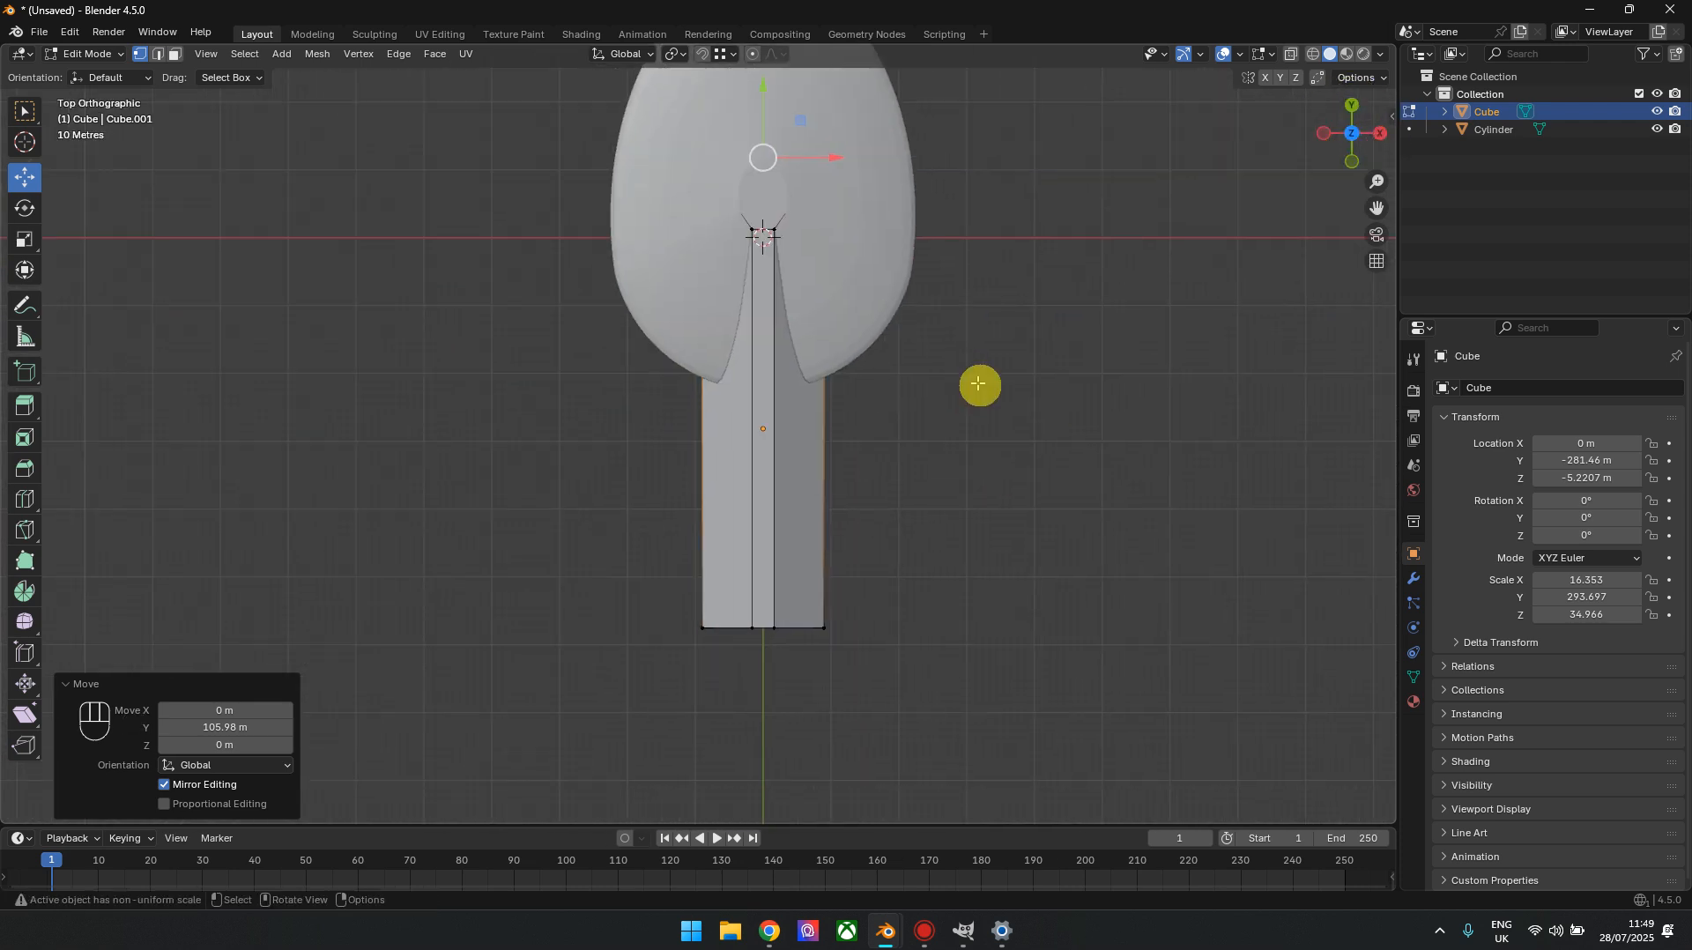
pyautogui.scroll(1, 943, 419)
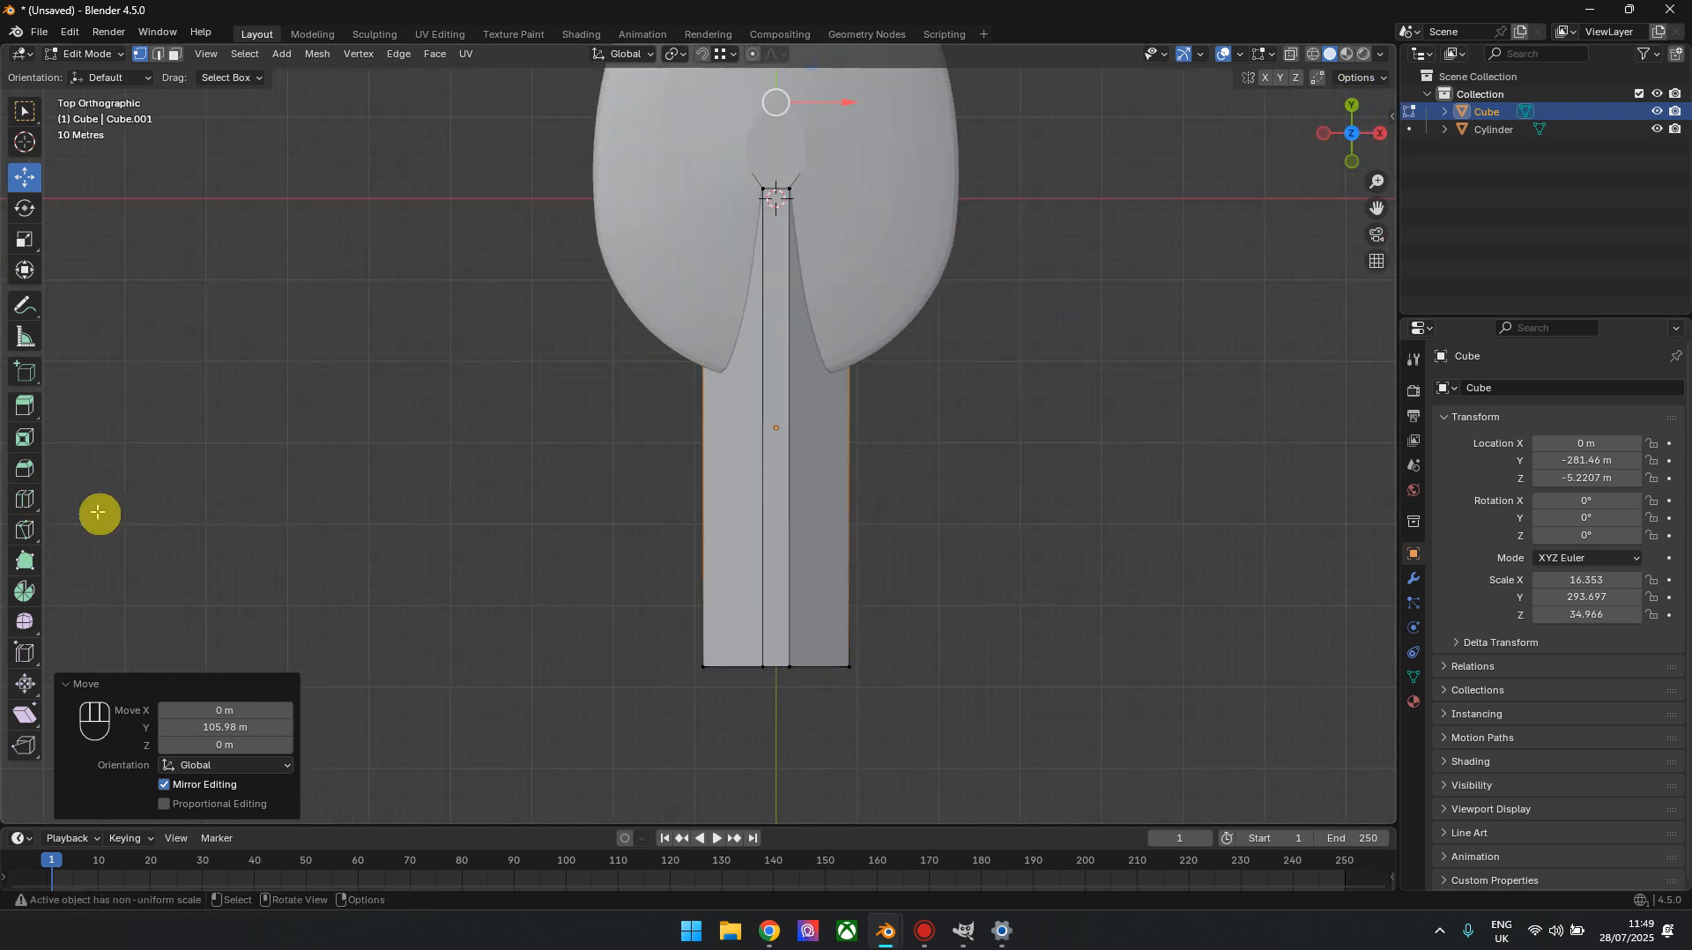
pyautogui.click(24, 501)
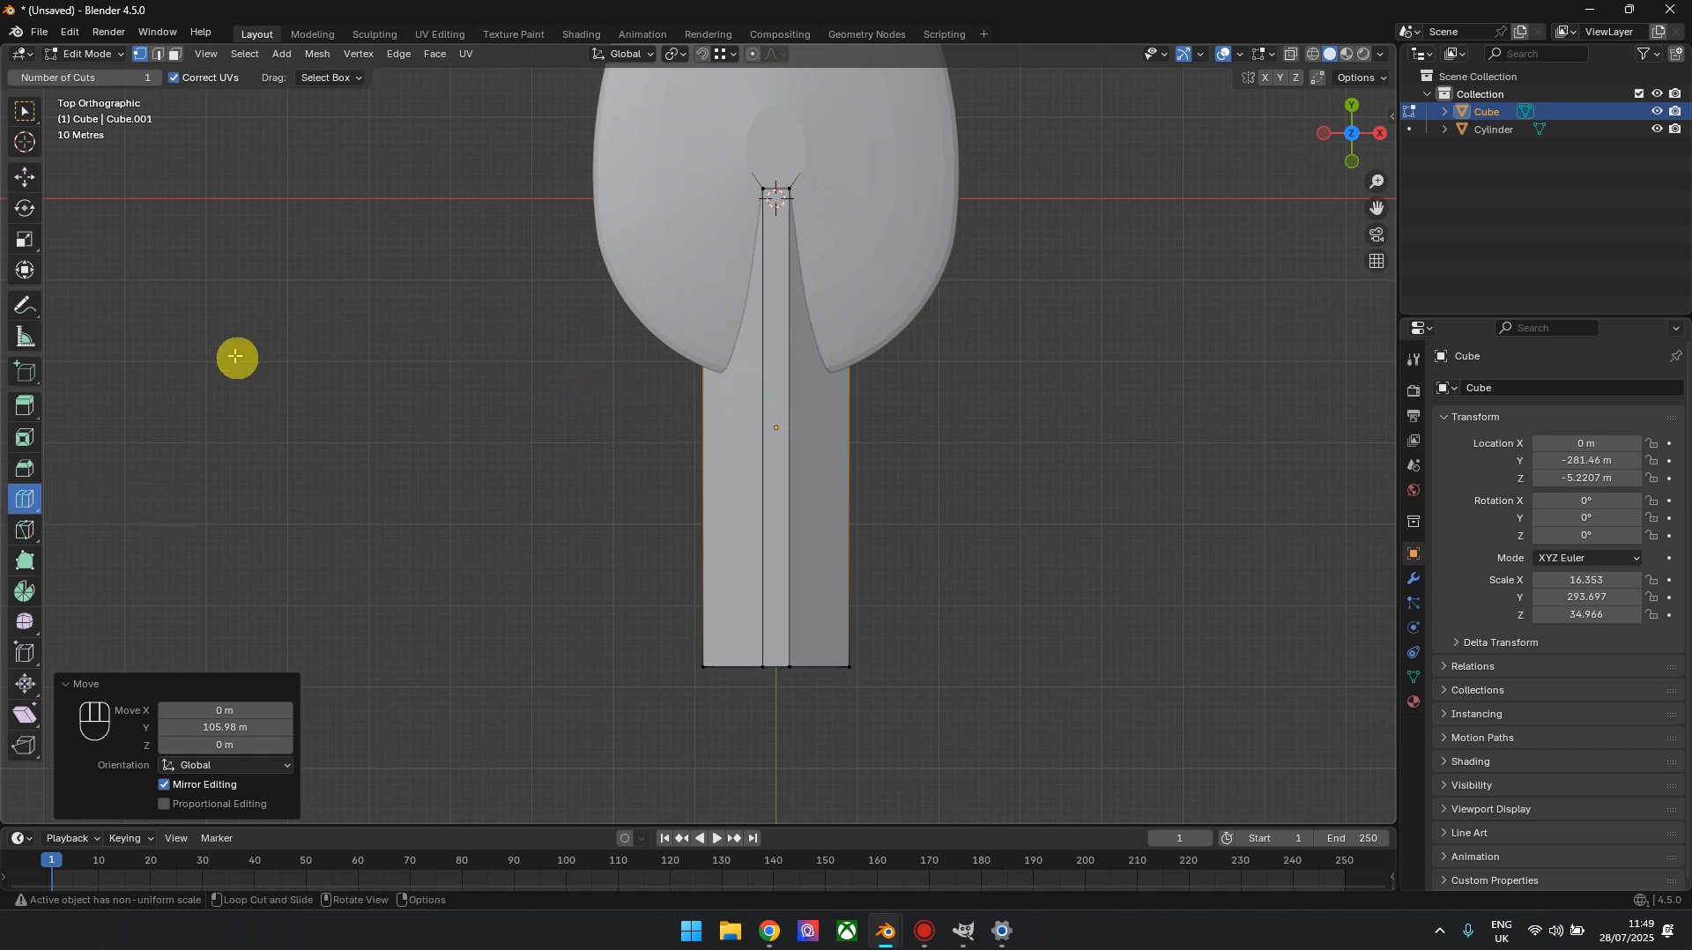
pyautogui.moveTo(744, 397); pyautogui.dragTo(744, 392)
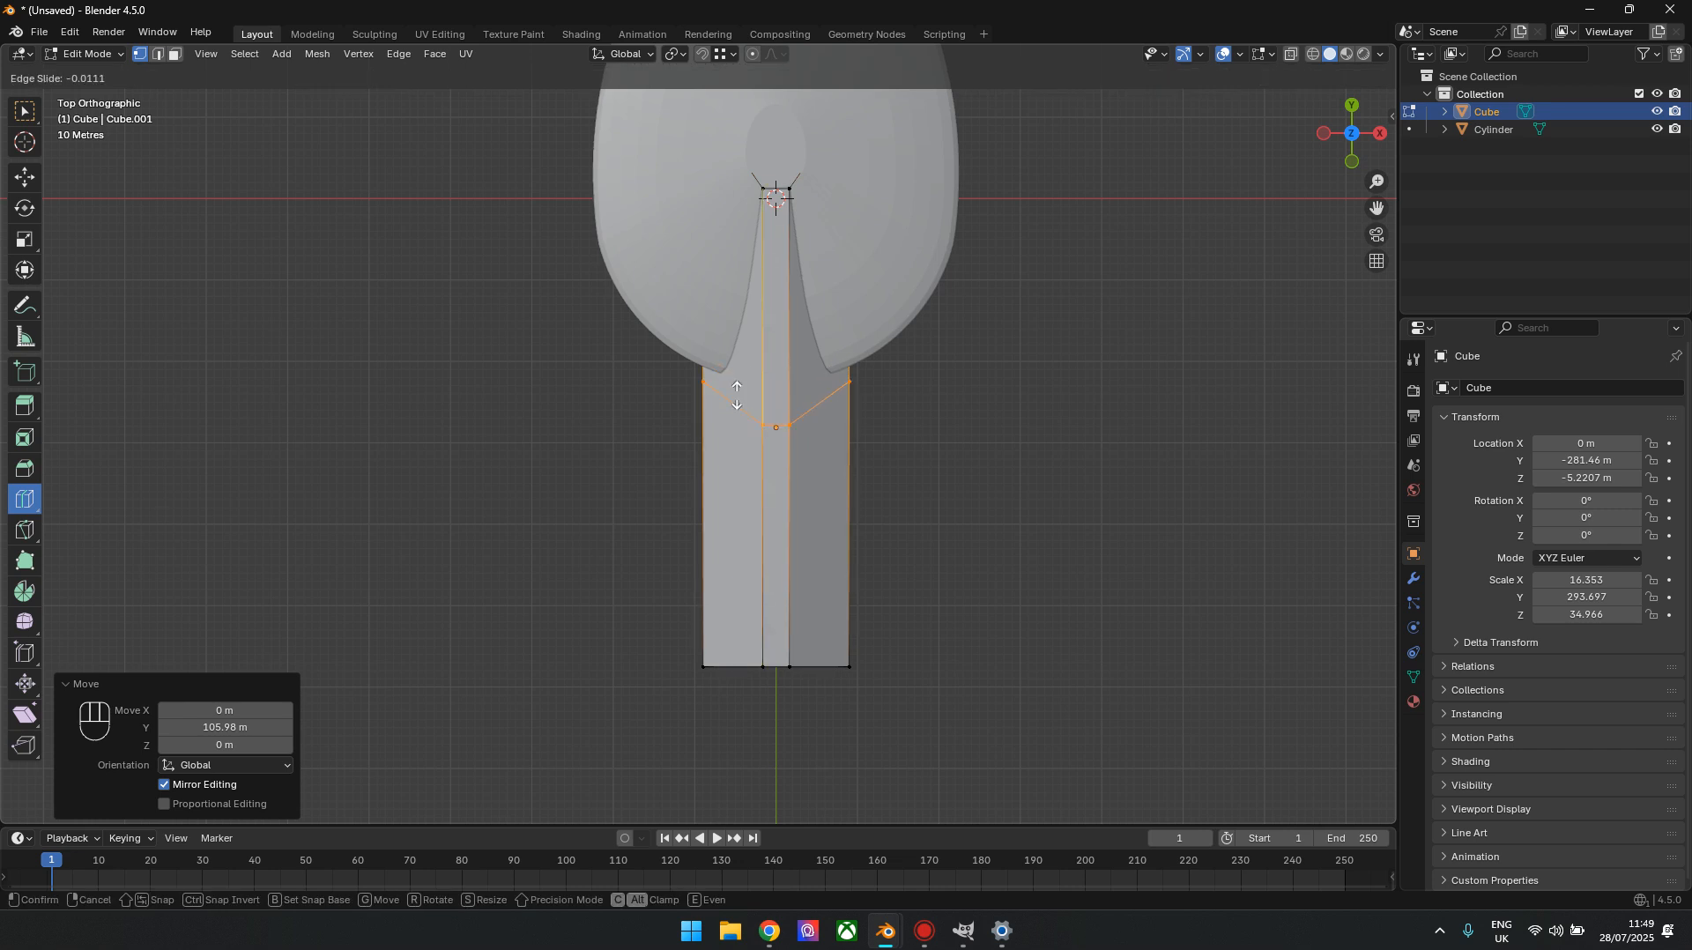
pyautogui.click(738, 385)
pyautogui.hotkey('alt', 'z')
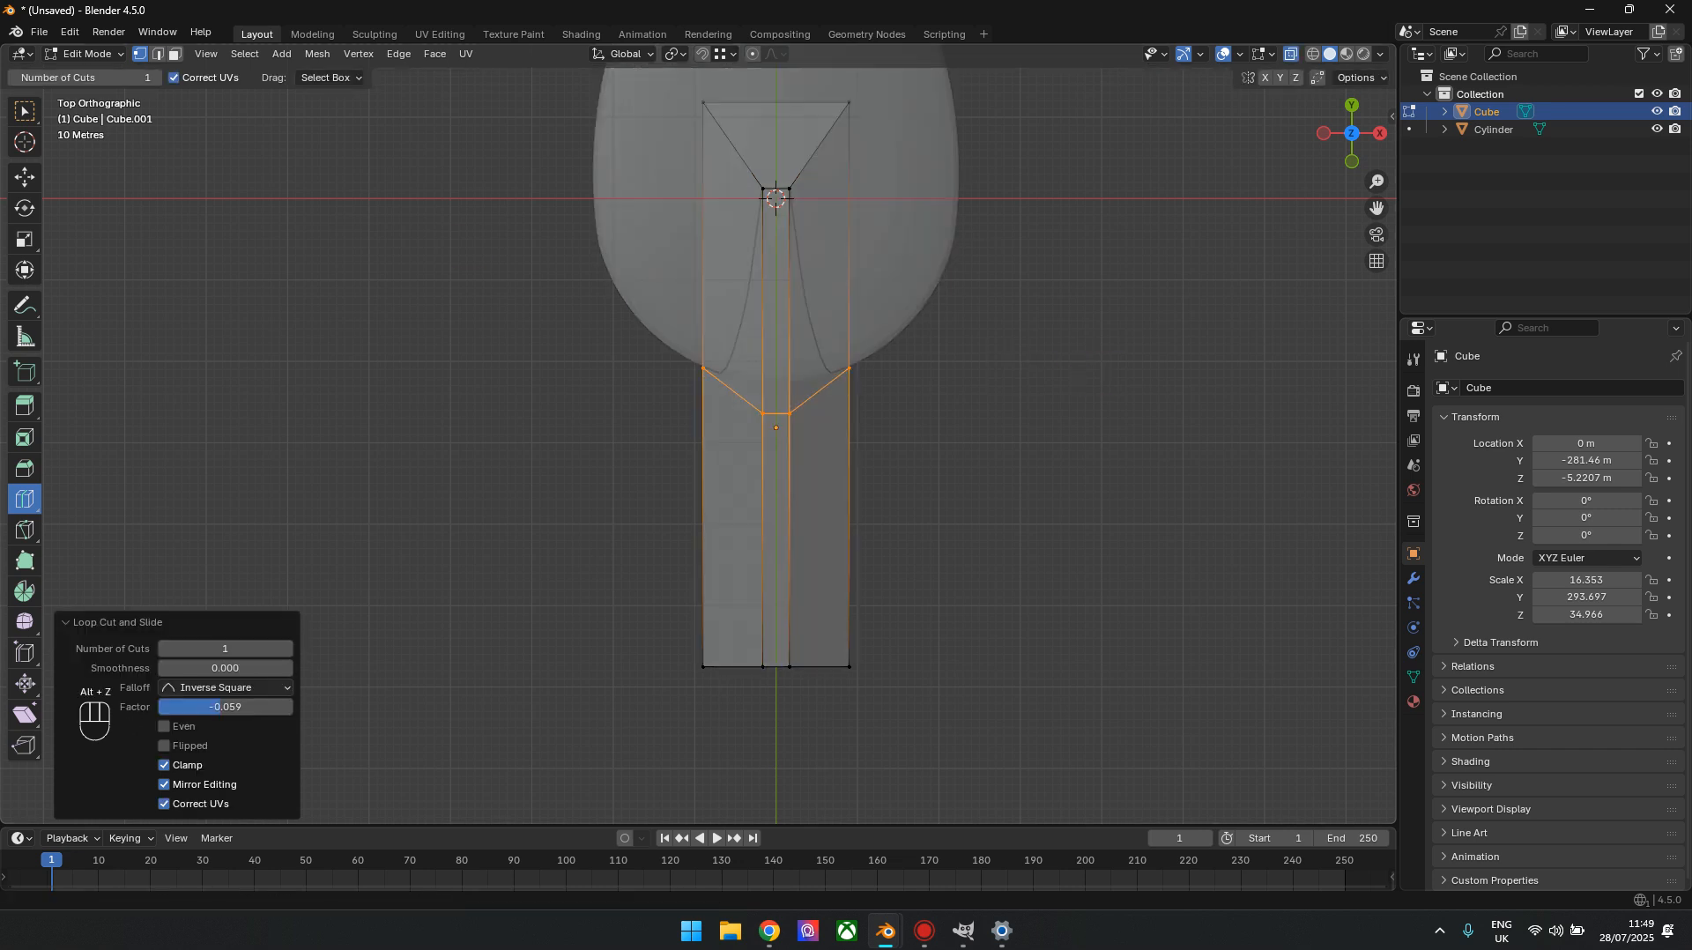
pyautogui.hotkey('ctrl', 'z')
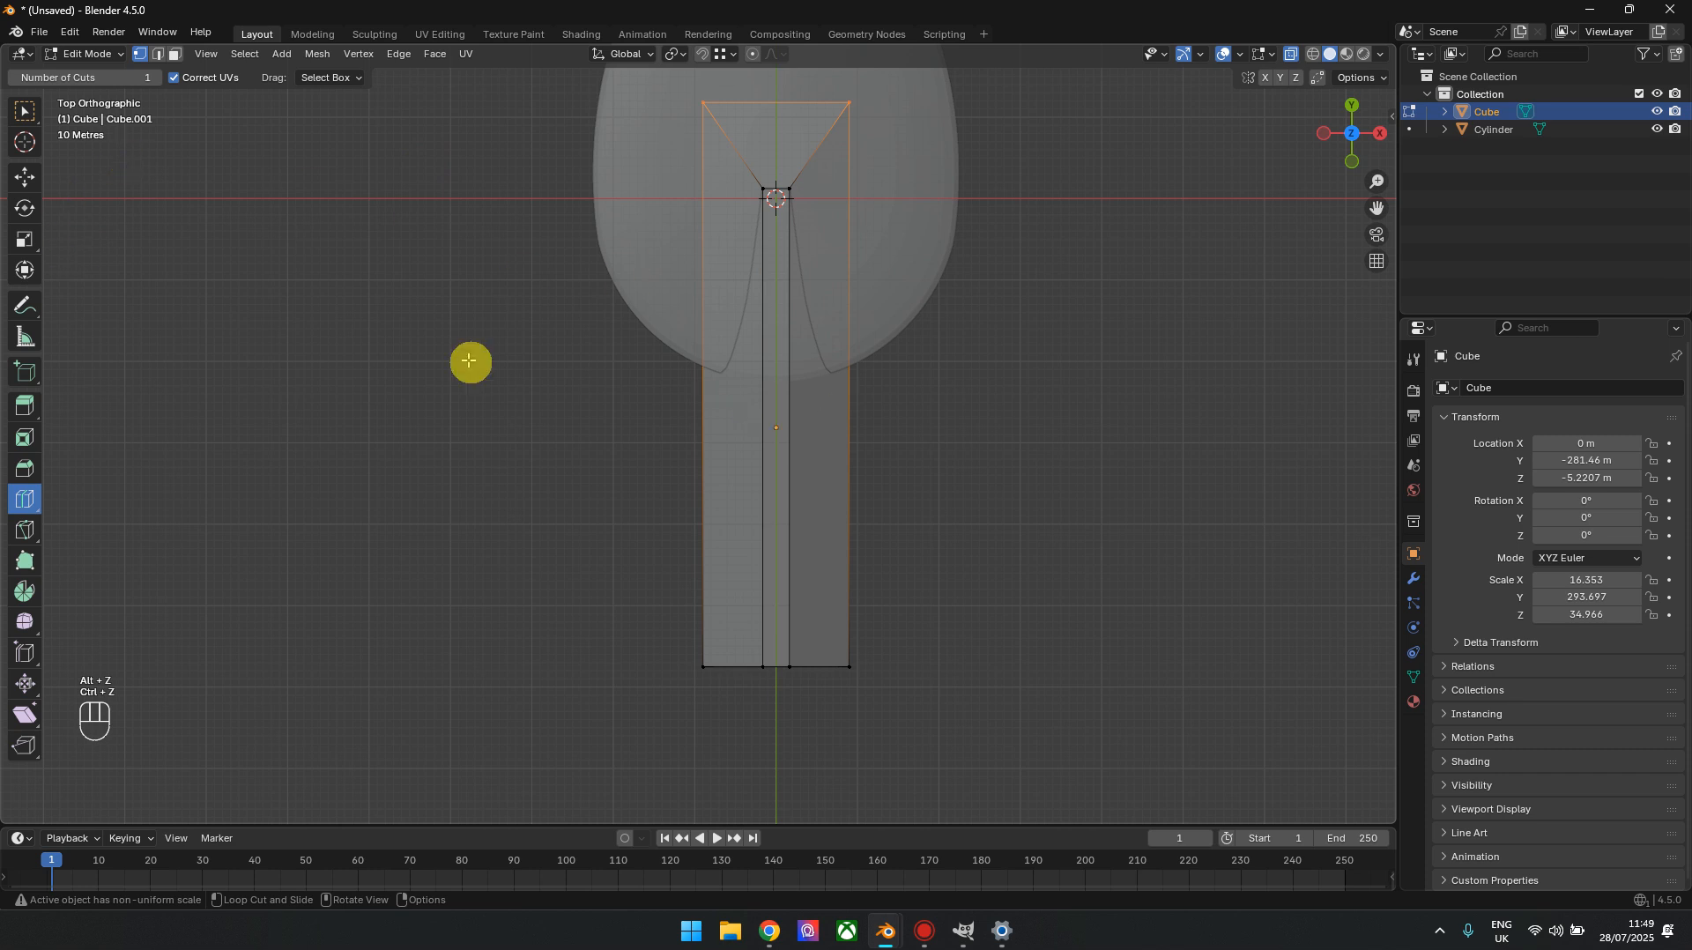
# Try a crosswise loop cut on the bar beneath the saucer with a factor of about -0.454, and undo it
pyautogui.moveTo(767, 422)
pyautogui.mouseDown()
pyautogui.moveTo(783, 414)
pyautogui.moveTo(778, 241)
pyautogui.moveTo(764, 414)
pyautogui.mouseUp()
pyautogui.moveTo(770, 268); pyautogui.dragTo(752, 425)
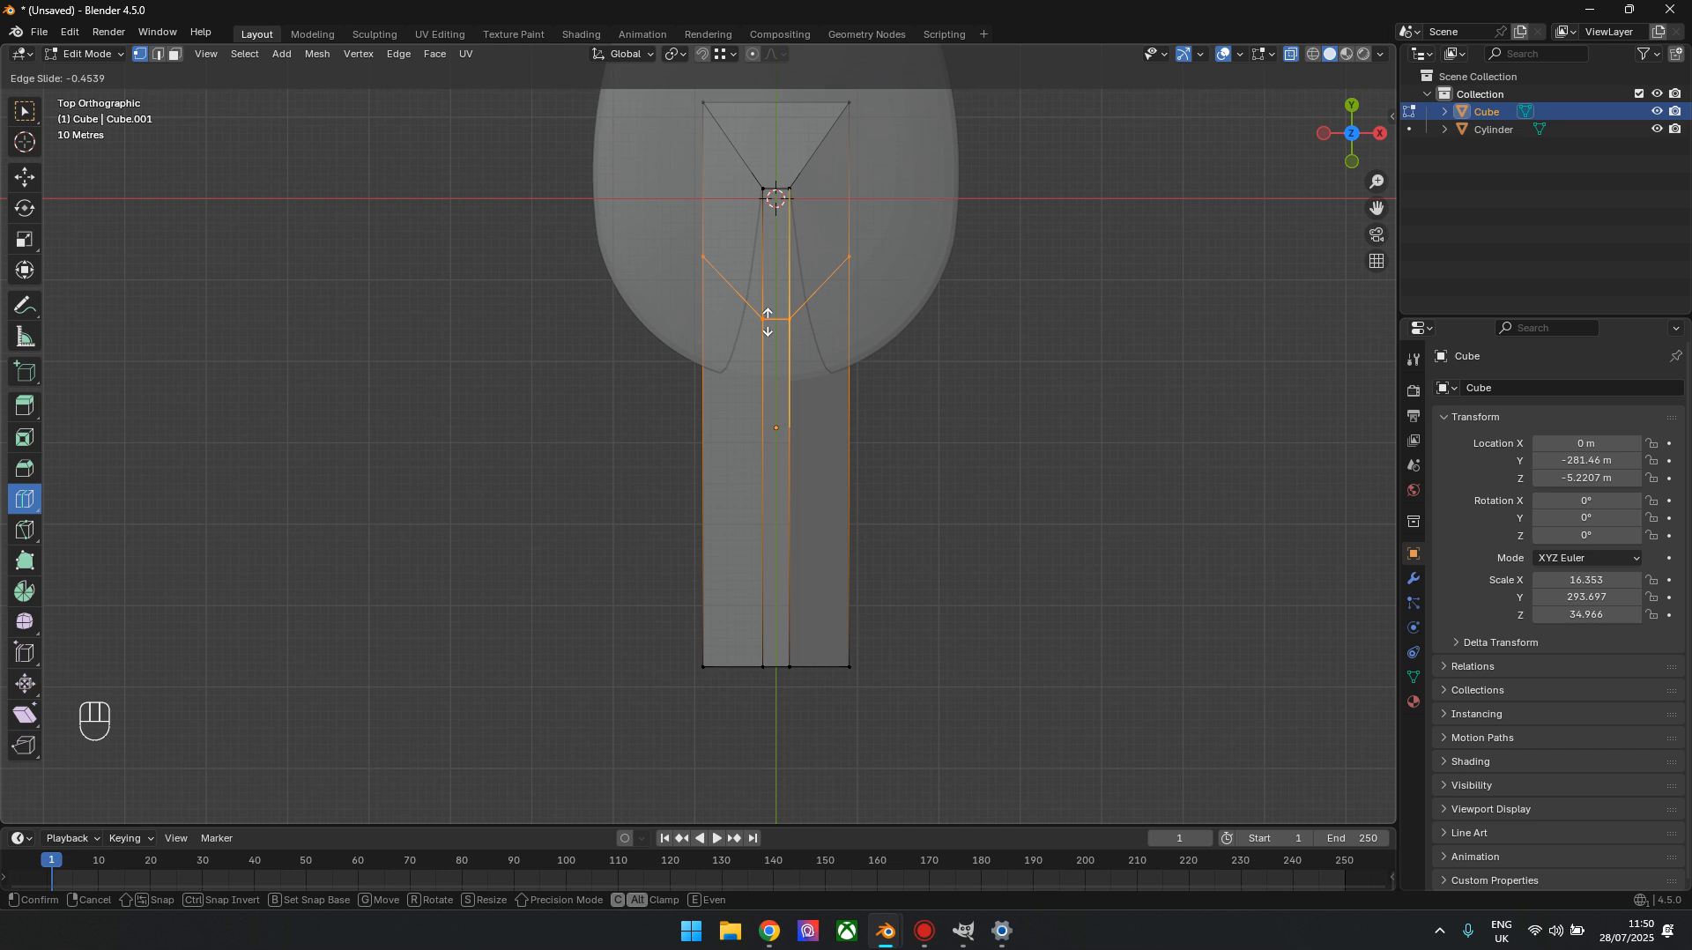
pyautogui.moveTo(767, 322); pyautogui.dragTo(767, 323)
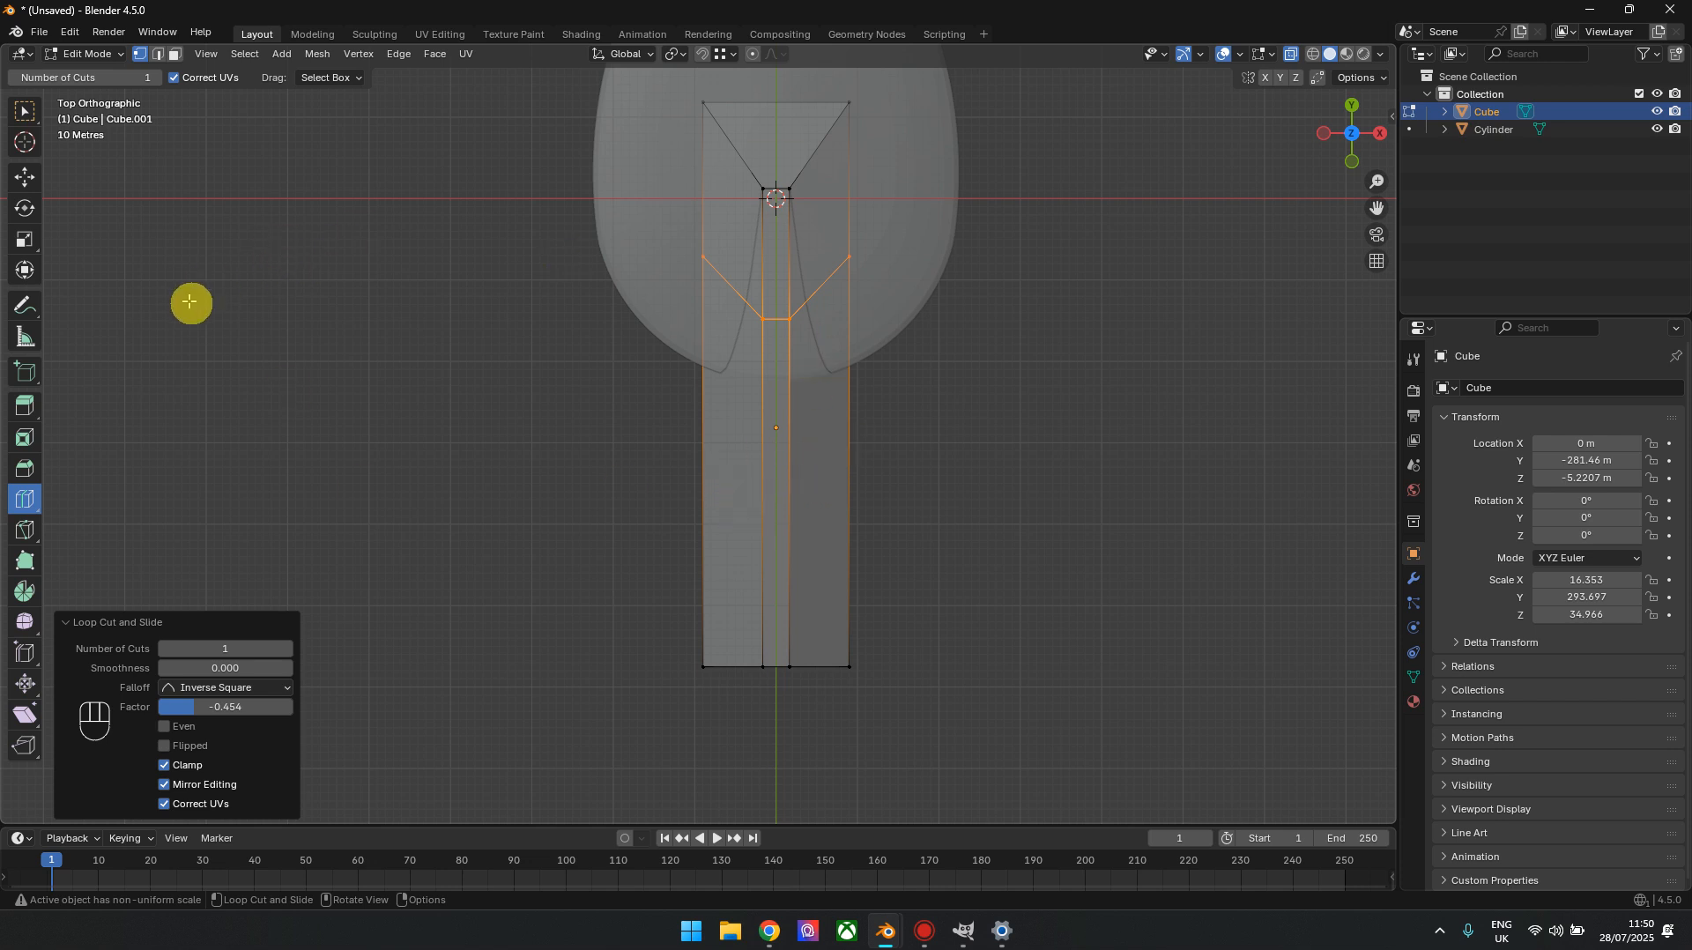
pyautogui.hotkey('ctrl', 'z')
# Add two crosswise loop cuts to the bar, one near the saucer's centre at factor about -0.74 and one at its rear edge at about -0.194
pyautogui.moveTo(692, 353); pyautogui.dragTo(709, 244)
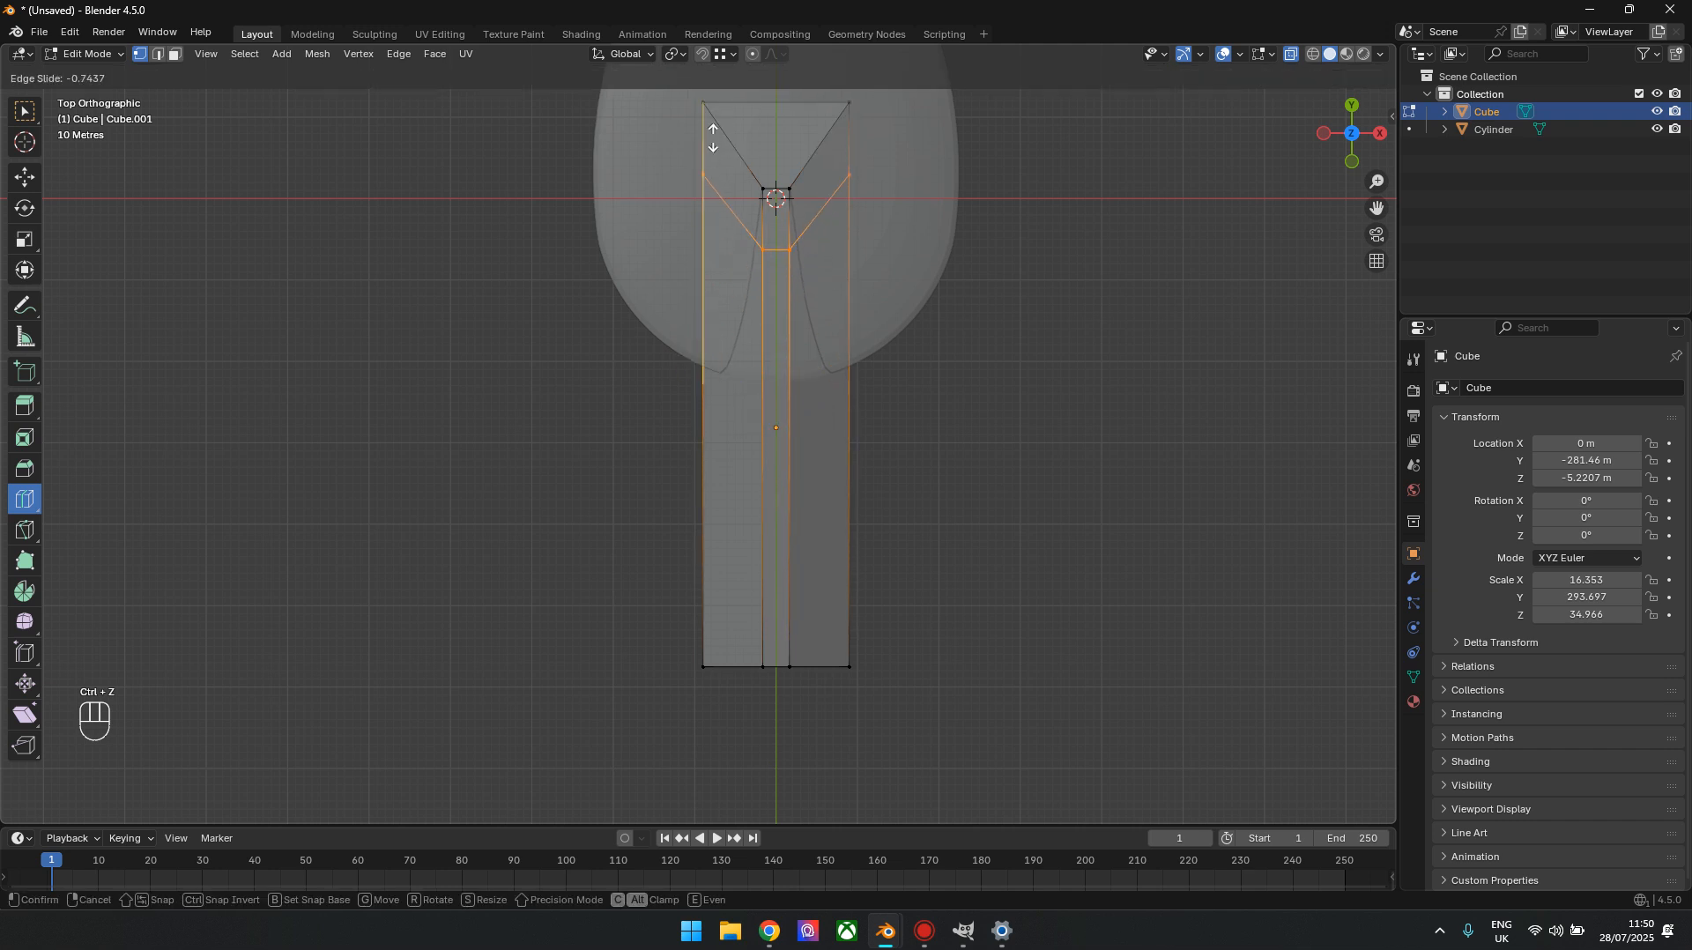
pyautogui.moveTo(711, 136); pyautogui.dragTo(711, 140)
pyautogui.moveTo(705, 416); pyautogui.dragTo(772, 398)
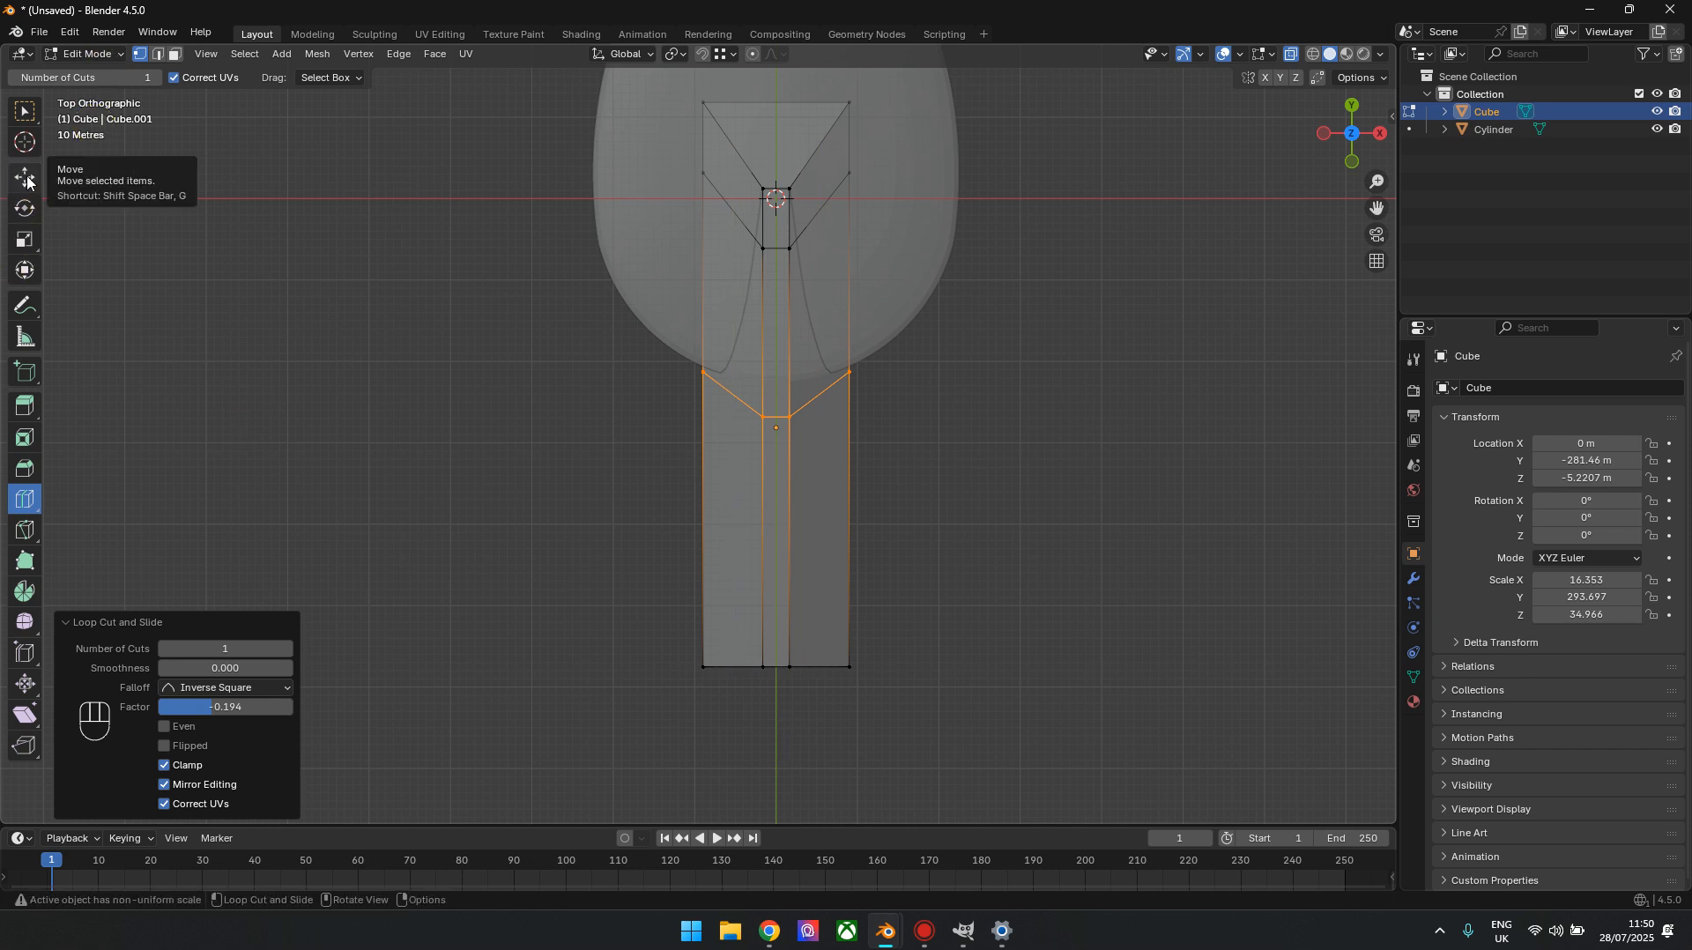
# Select both crosswise loops on the bar, set the pivot point to Individual Origins and try widening them along X
pyautogui.click(25, 240)
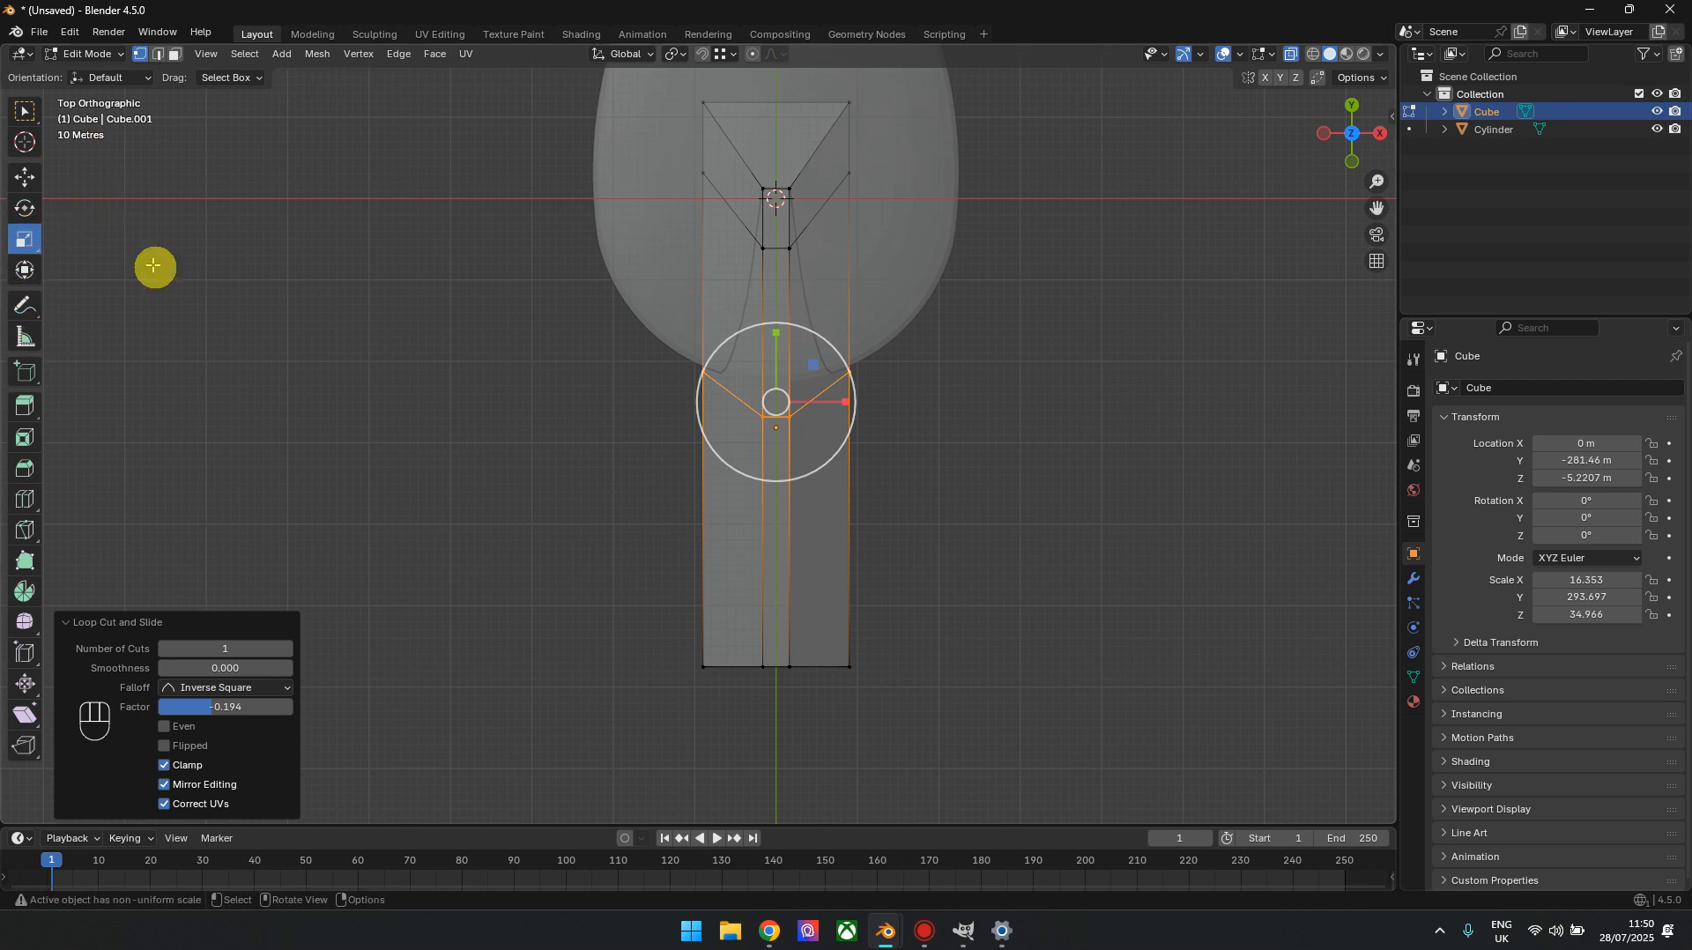
pyautogui.scroll(2, 729, 344)
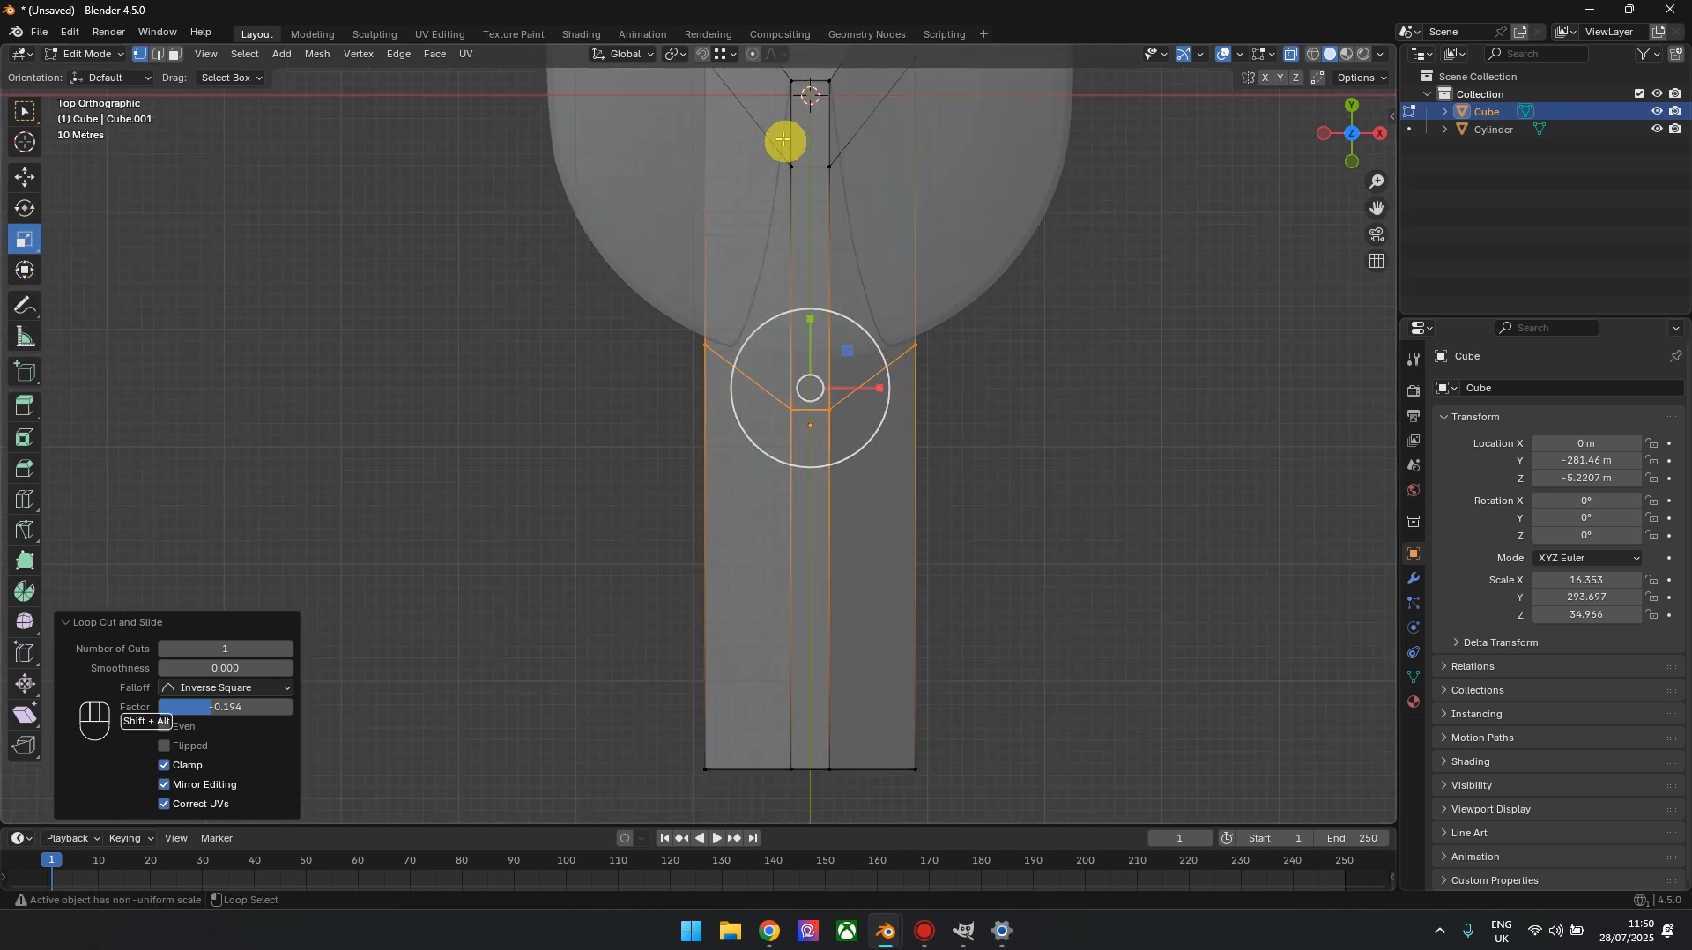
pyautogui.press('shift')
pyautogui.keyDown('alt'); pyautogui.keyDown('shift'); pyautogui.click(767, 140); pyautogui.keyUp('shift'); pyautogui.keyUp('alt')
pyautogui.scroll(-3, 737, 181)
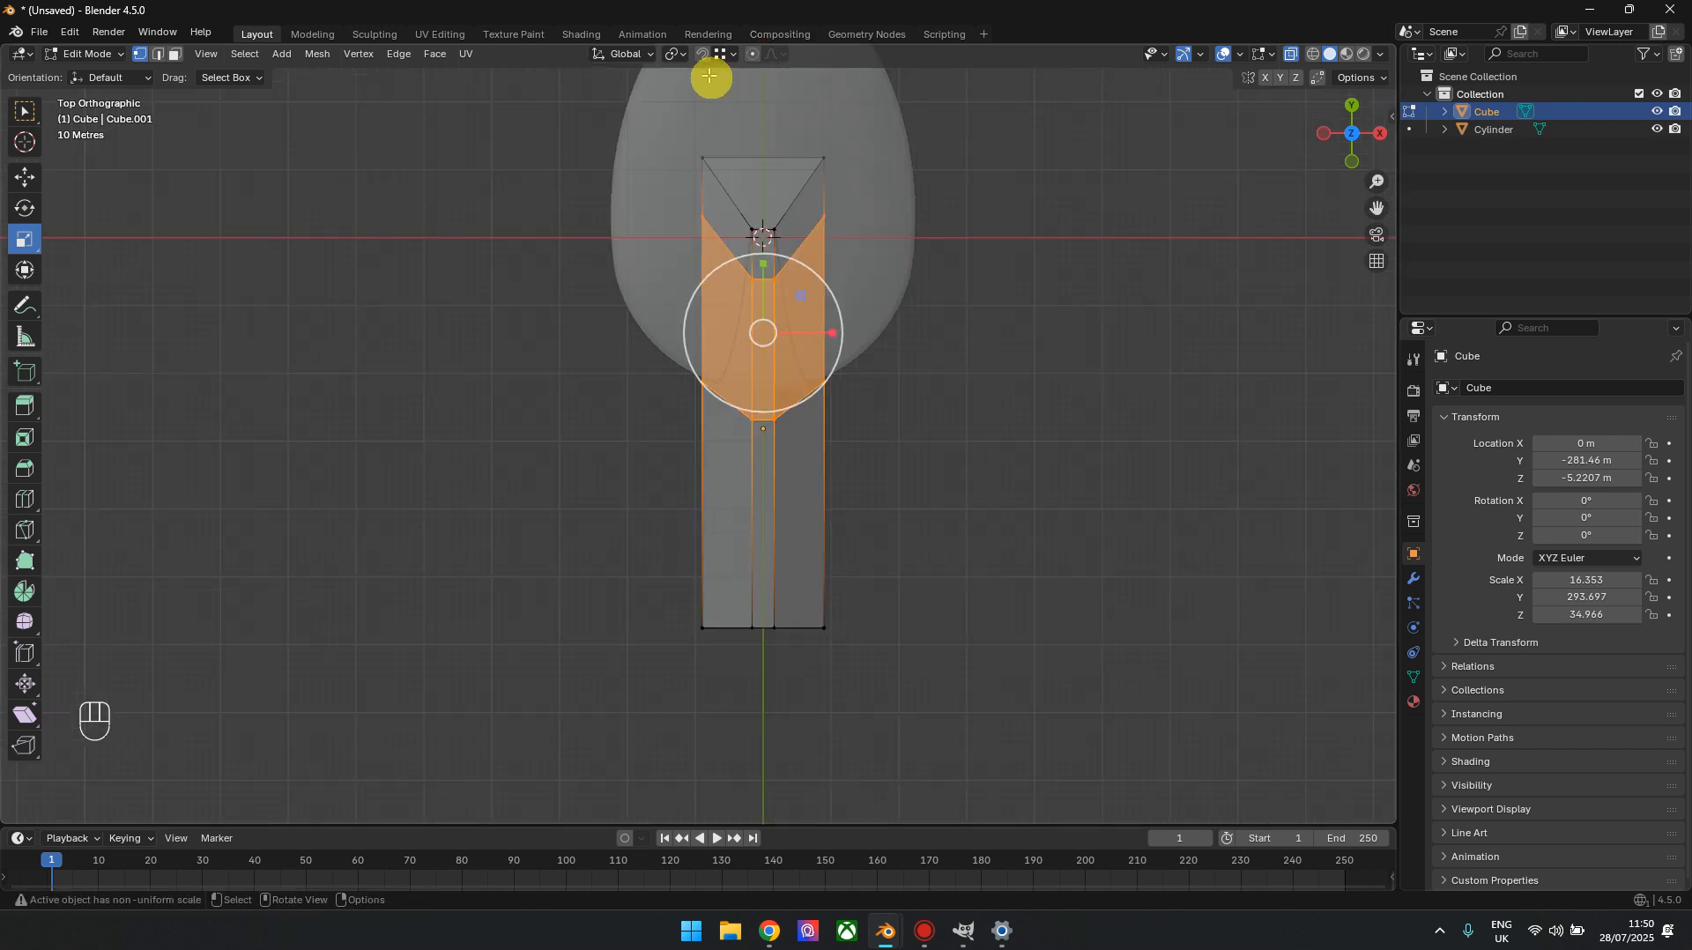
pyautogui.click(686, 58)
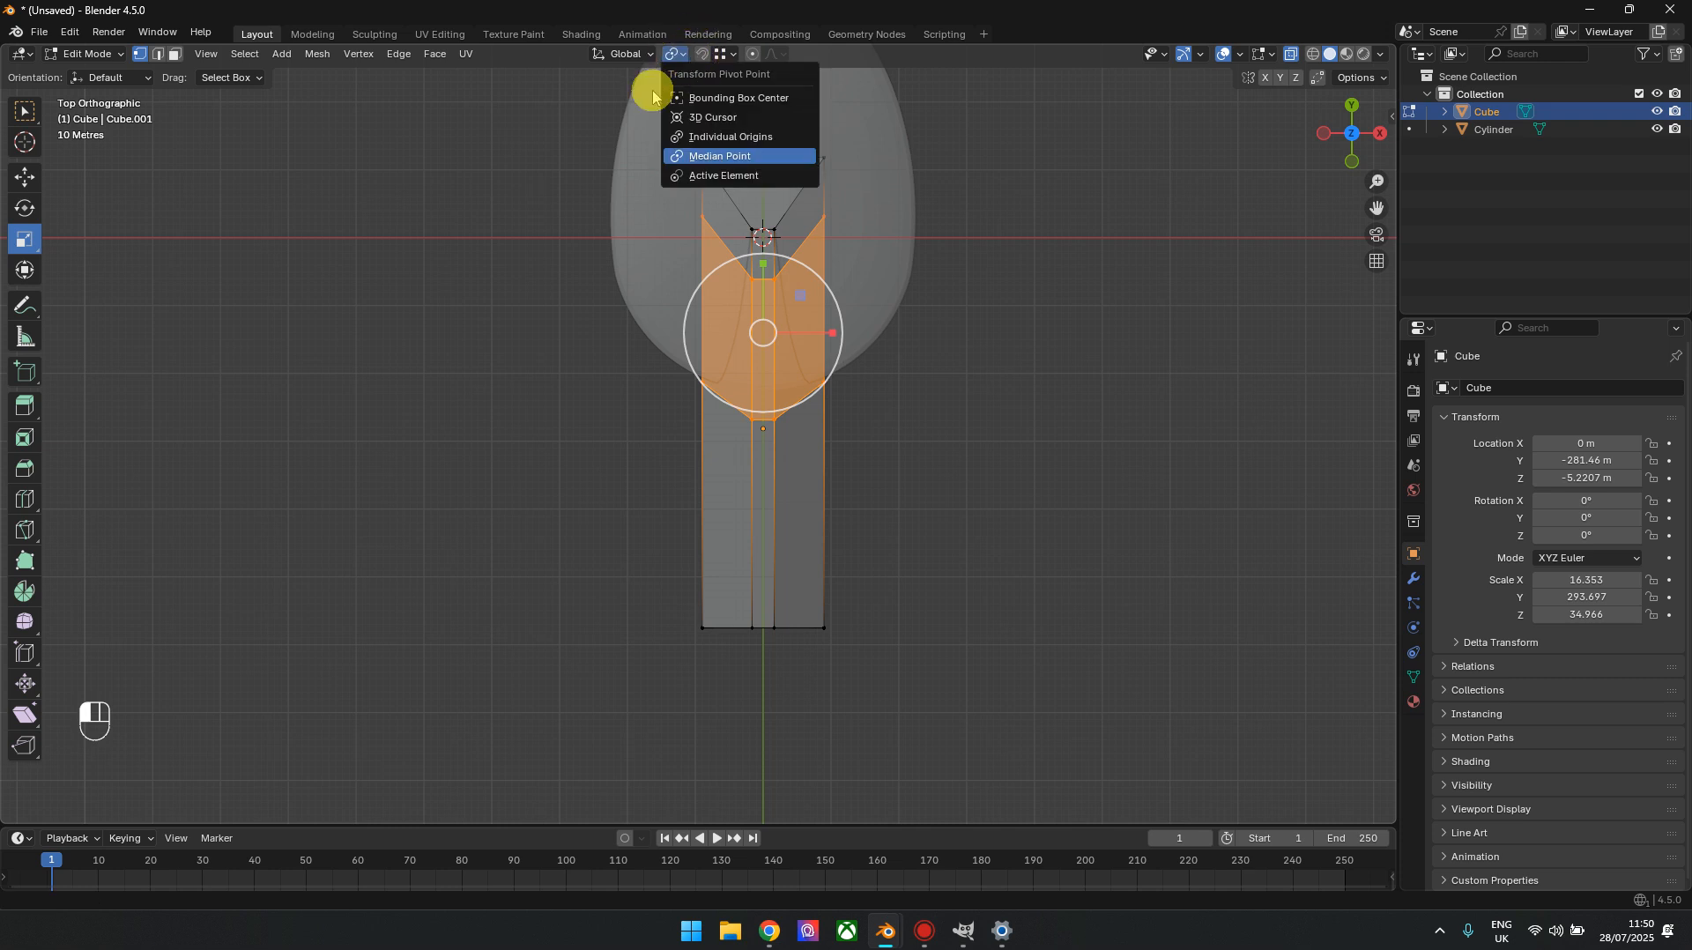
pyautogui.click(725, 138)
pyautogui.moveTo(806, 355); pyautogui.dragTo(851, 335)
# From the bottom orthographic view in Object Mode, try scaling the whole hull to 0.903 along X and Y
pyautogui.moveTo(1351, 137); pyautogui.dragTo(1031, 4)
pyautogui.hotkey('alt', 'z')
pyautogui.click(1355, 156)
pyautogui.scroll(3, 785, 725)
pyautogui.press('Tab')
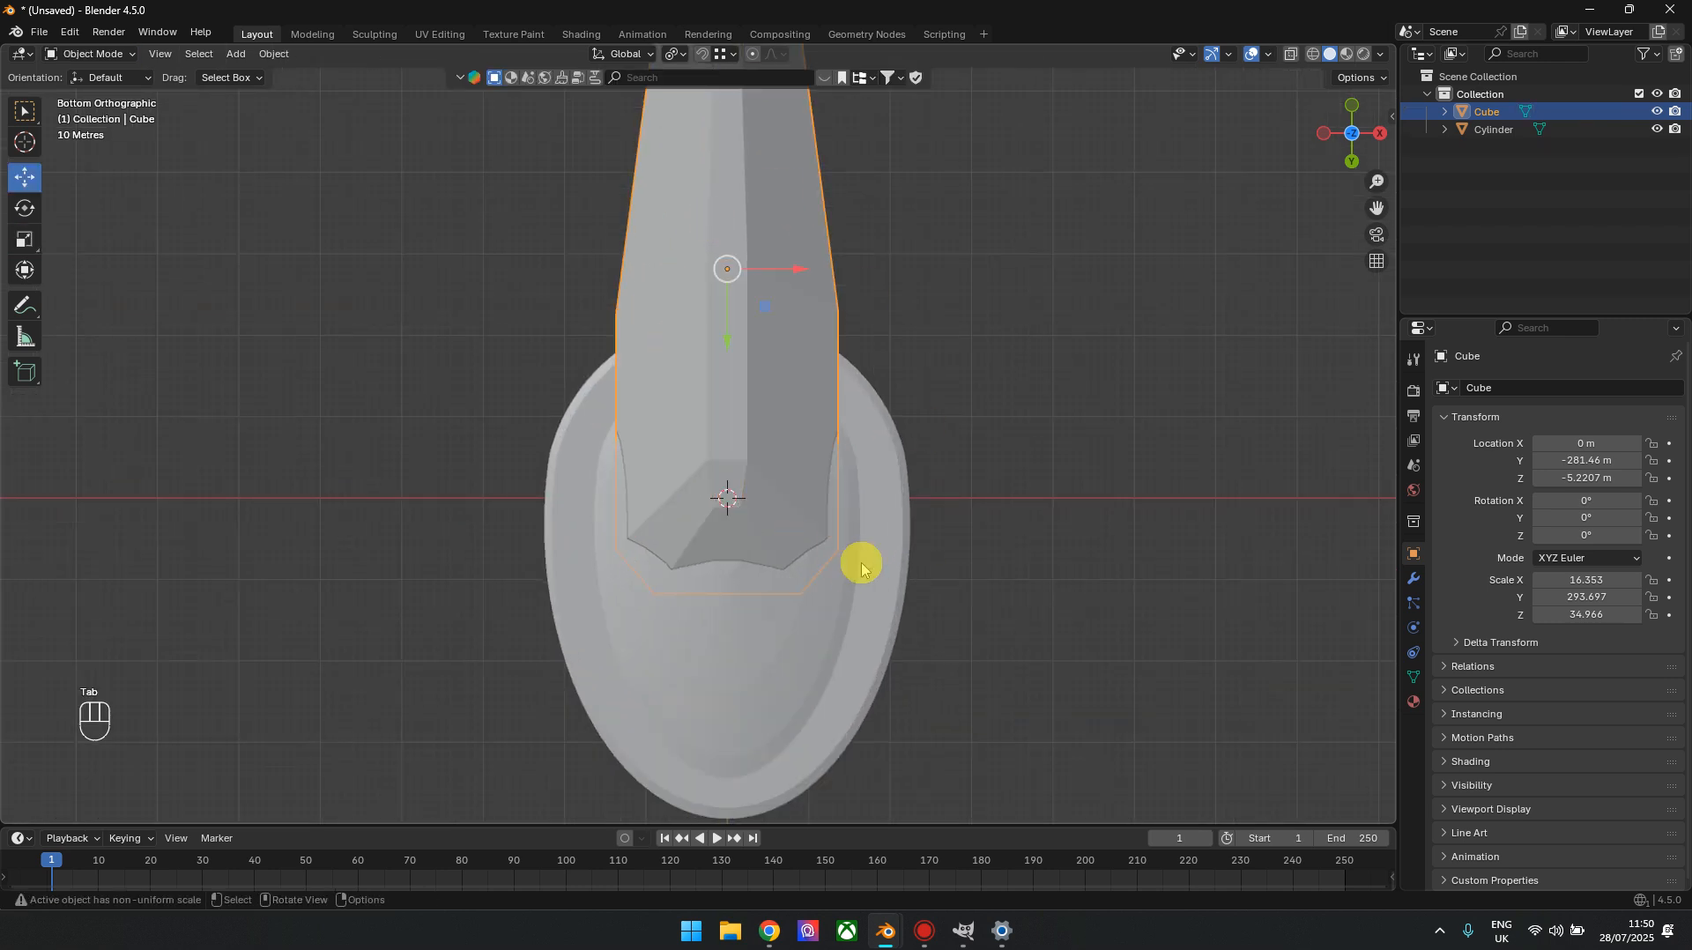
pyautogui.click(23, 239)
pyautogui.moveTo(763, 317); pyautogui.dragTo(745, 310)
pyautogui.hotkey('alt', 'z')
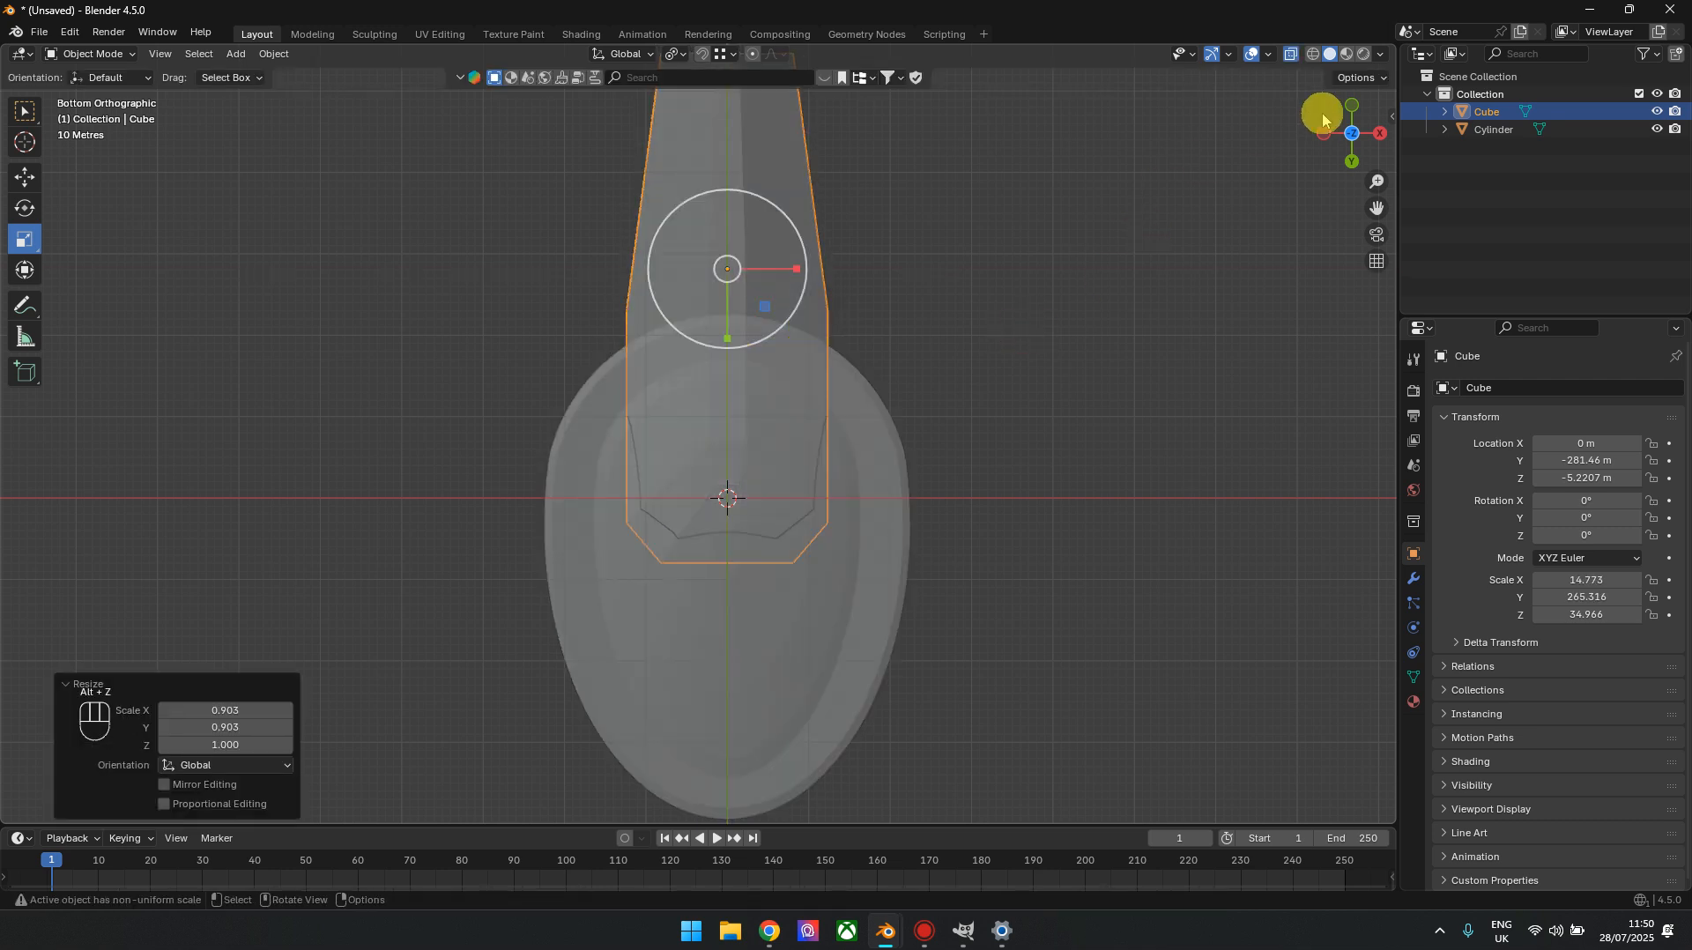
pyautogui.click(1380, 133)
pyautogui.press('Tab')
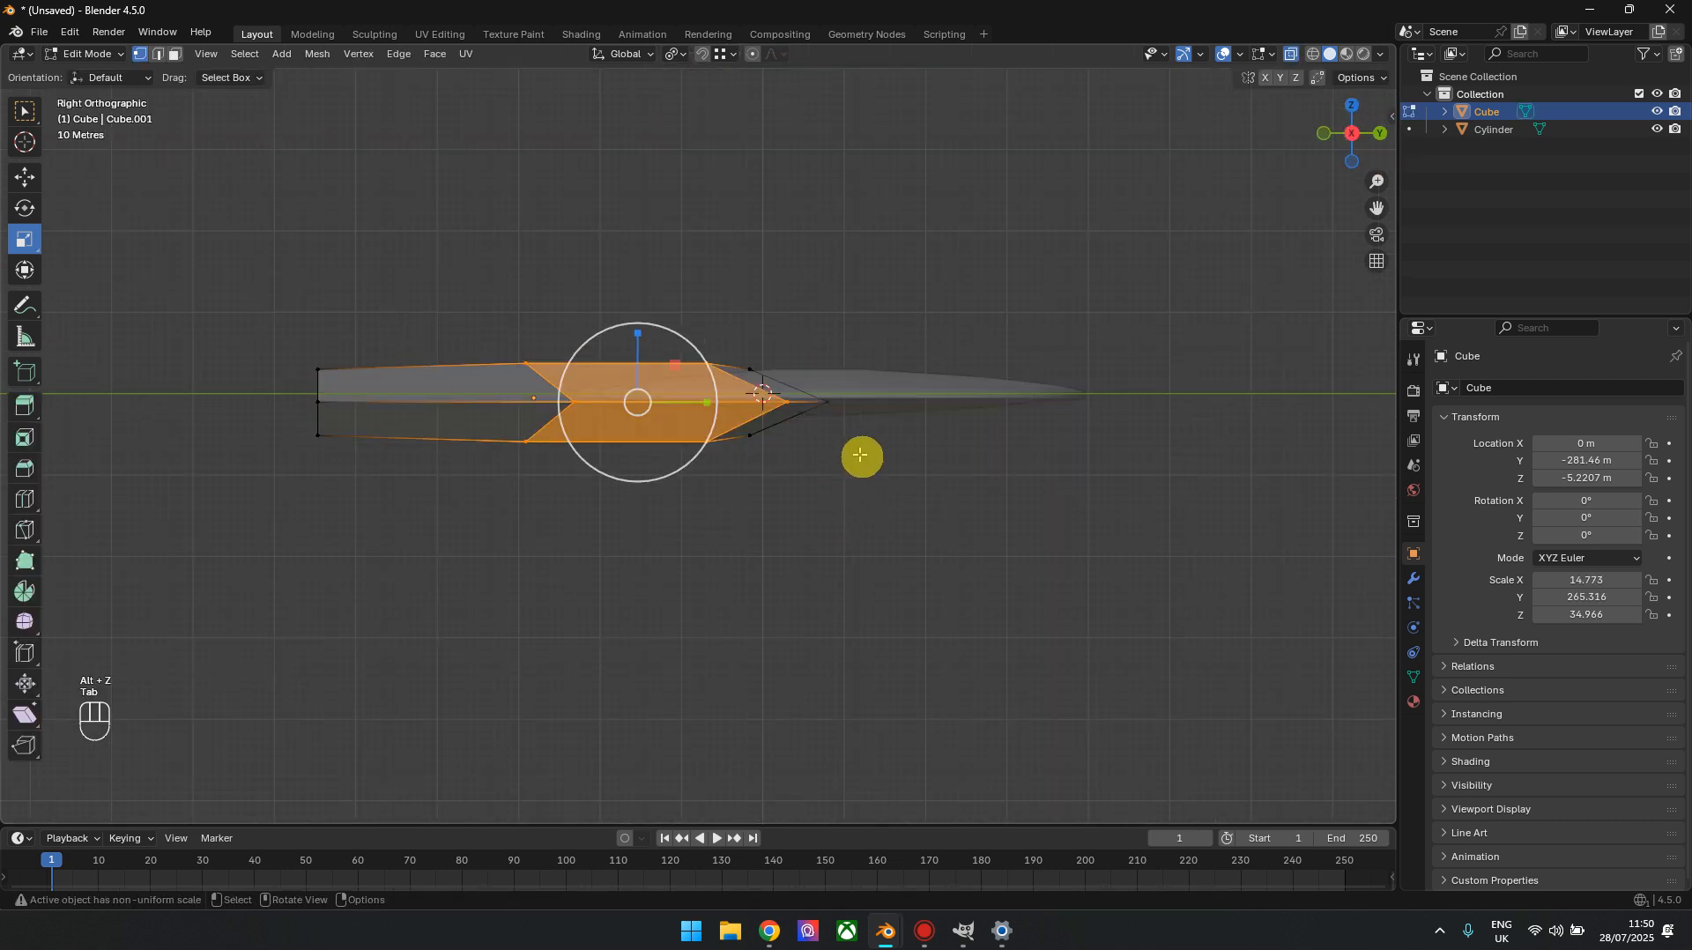
pyautogui.scroll(4, 861, 457)
pyautogui.keyDown('ctrl'); pyautogui.scroll(2, 1083, 403); pyautogui.keyUp('ctrl')
# Undo the hull scaling, the loop widening, both crosswise loop cuts and the saucer-end vertex move
pyautogui.hotkey('ctrl', 'z')
pyautogui.hotkey('ctrl', 'z')
pyautogui.hotkey('ctrl', 'z')
pyautogui.hotkey('ctrl', 'z')
pyautogui.hotkey('ctrl', 'z')
pyautogui.hotkey('ctrl', 'z')
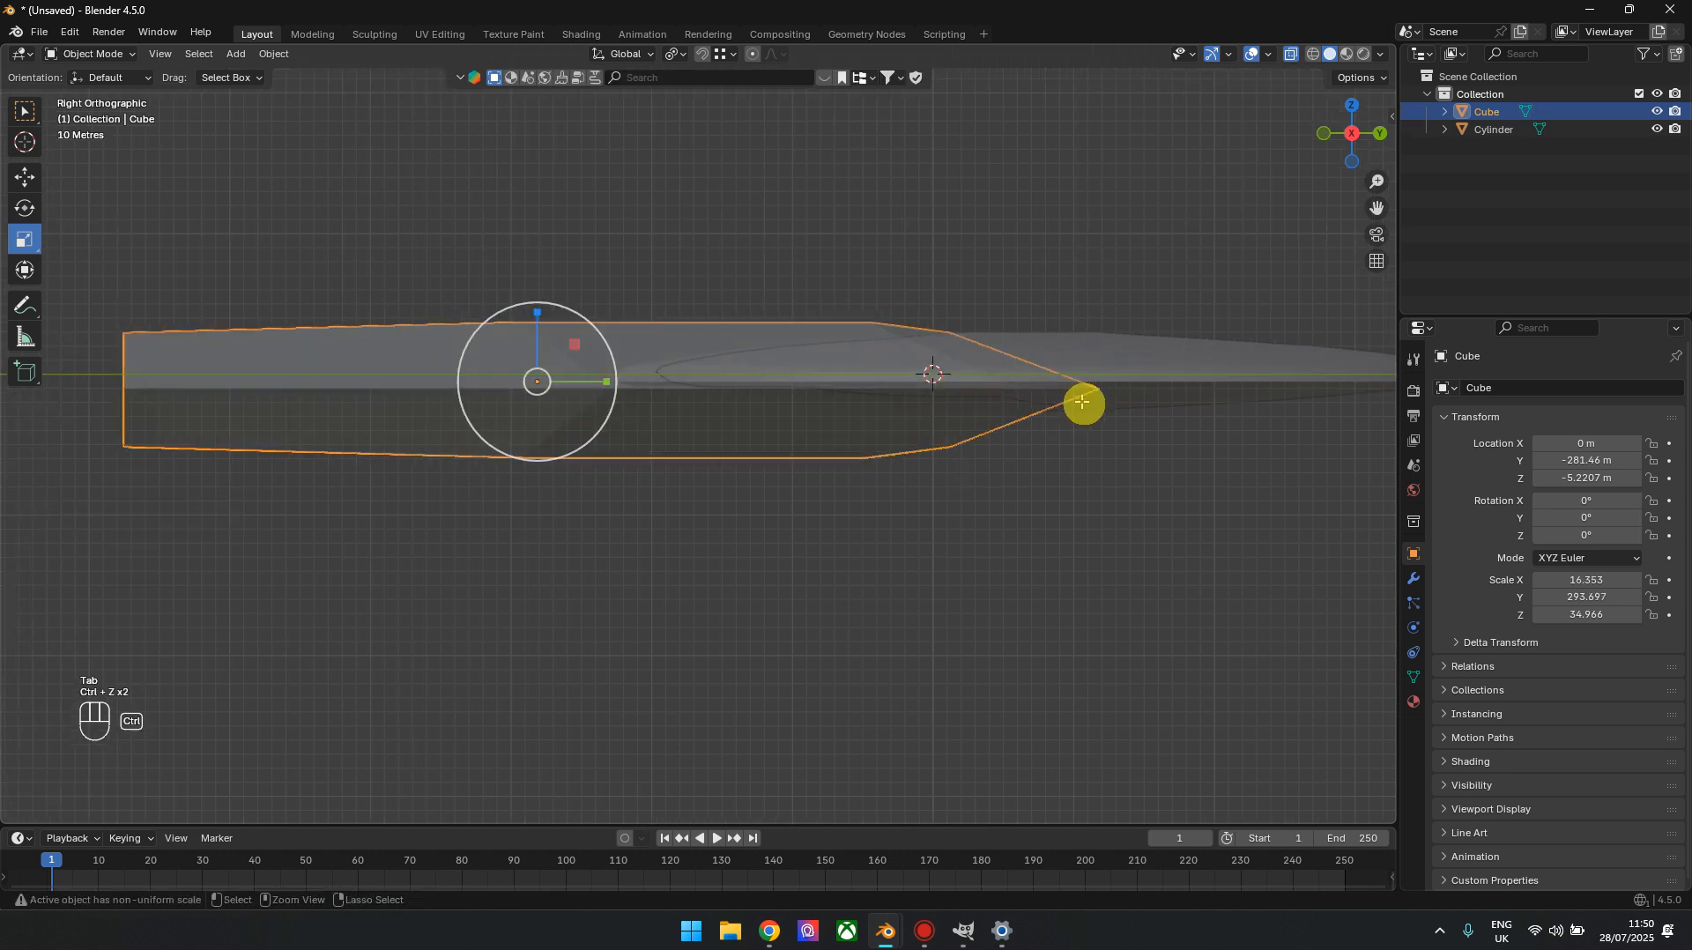
pyautogui.click(1352, 106)
pyautogui.hotkey('ctrl', 'z')
pyautogui.hotkey('ctrl', 'z')
pyautogui.hotkey('ctrl', 'z')
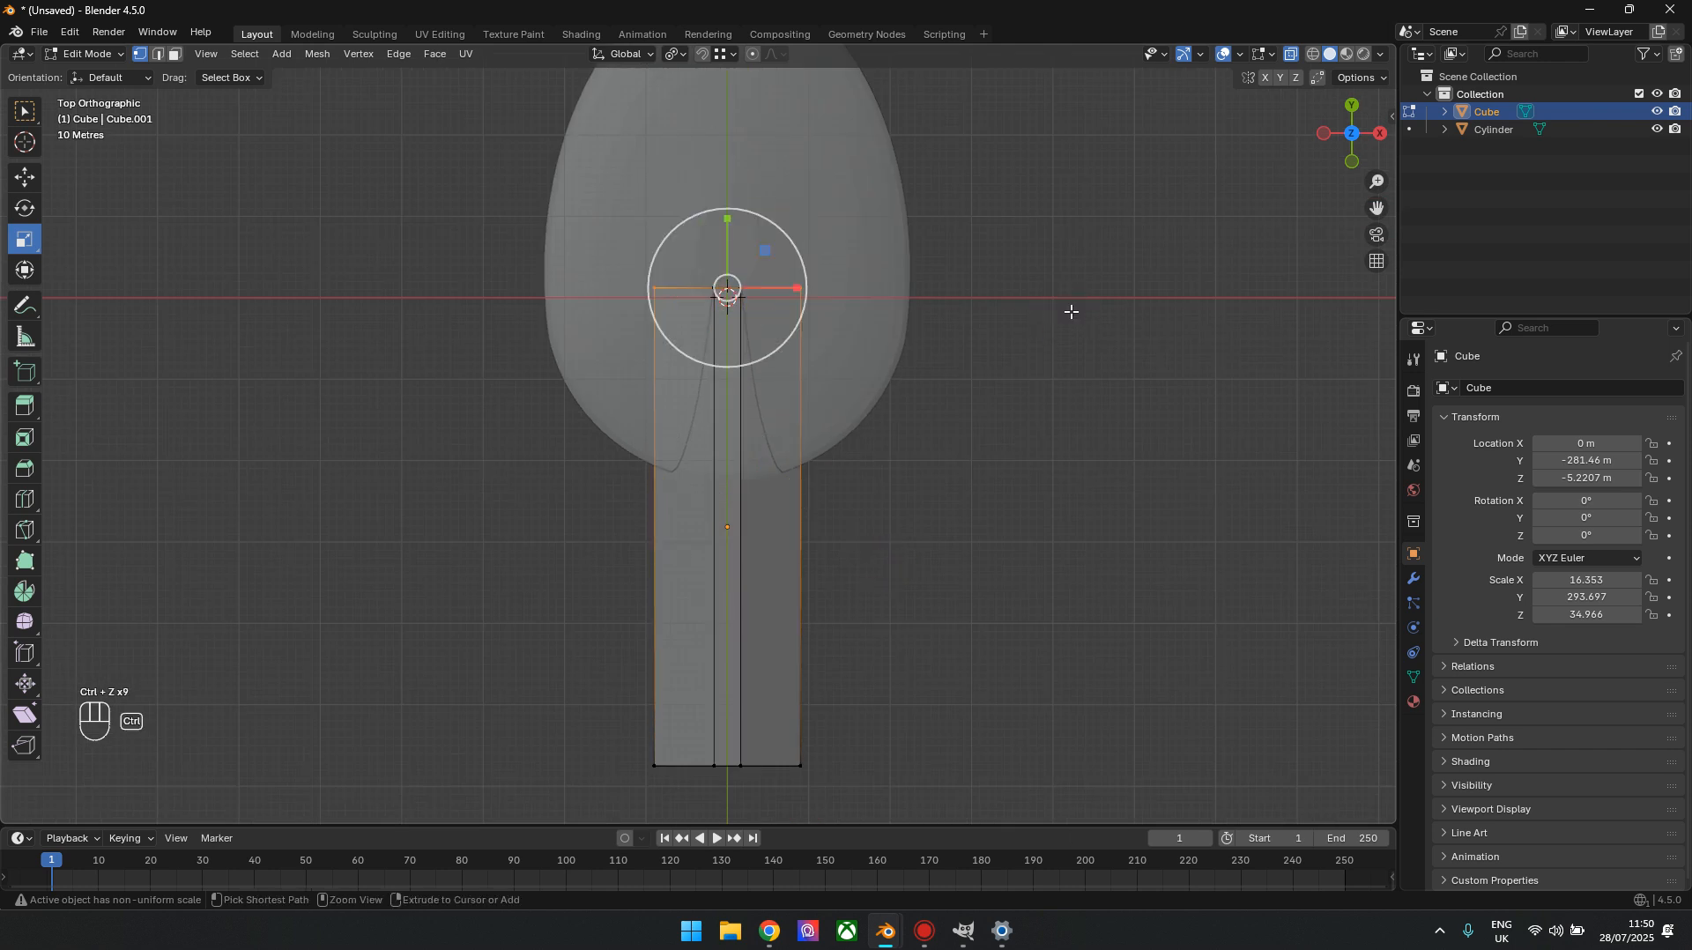
# Add two crosswise loop cuts to the bar in top view, at factors of about -0.653 and -0.362
pyautogui.keyDown('shift'); pyautogui.moveTo(923, 534); pyautogui.dragTo(1003, 433, button='middle'); pyautogui.keyUp('shift')
pyautogui.click(25, 499)
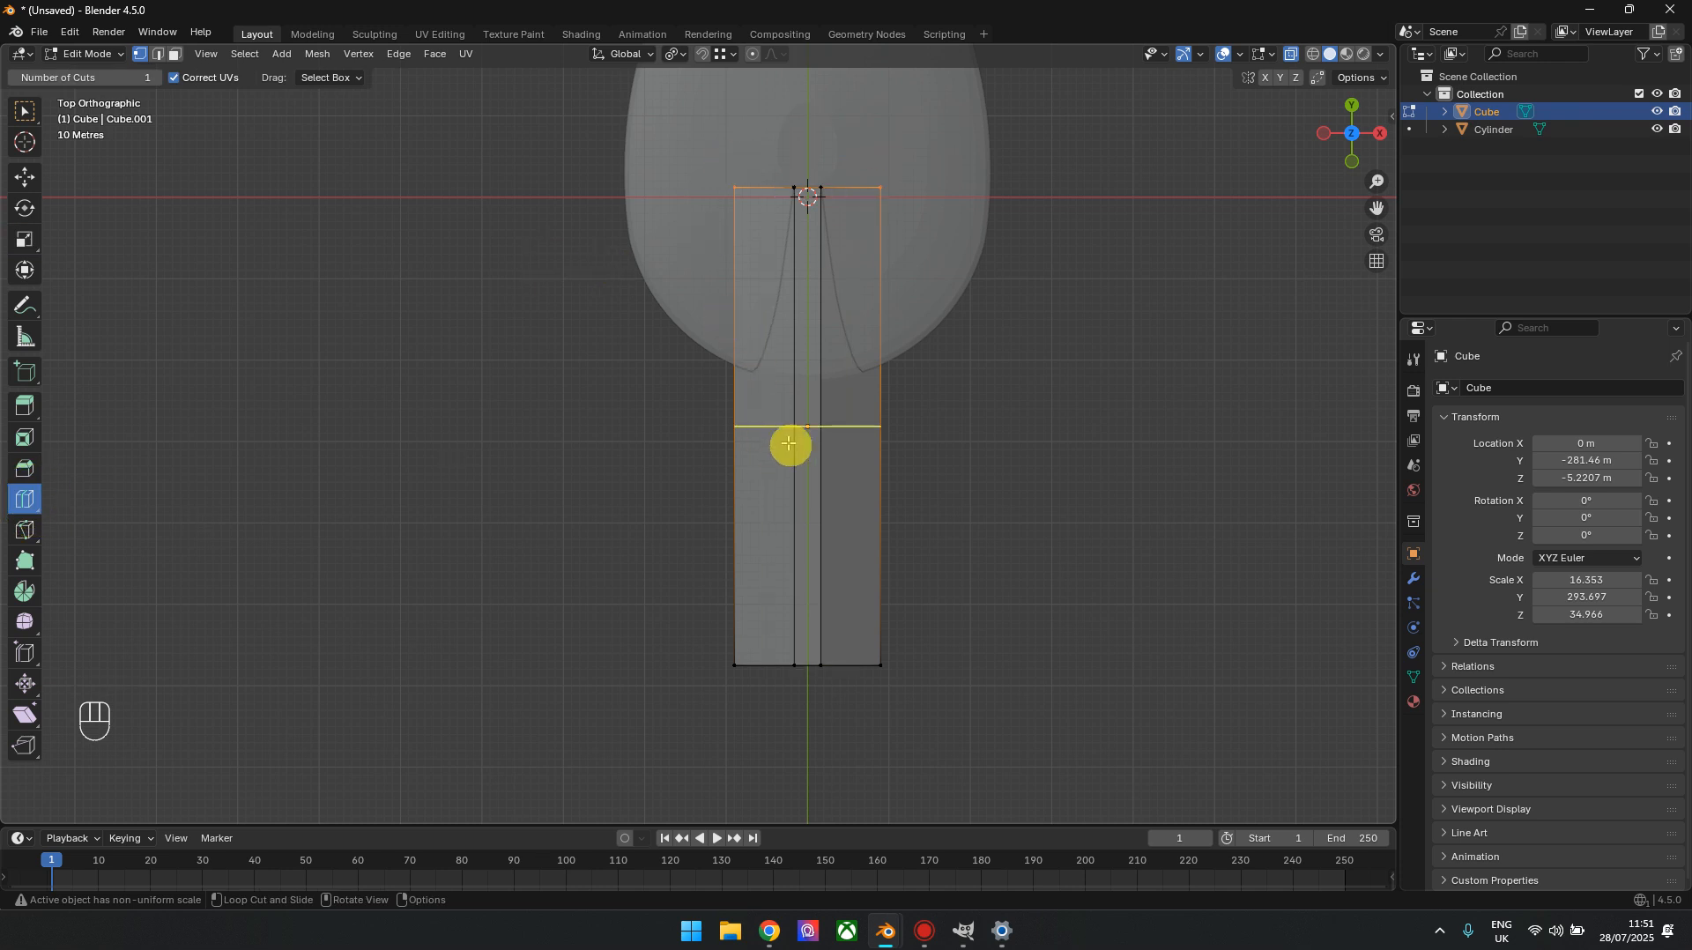
pyautogui.moveTo(789, 443); pyautogui.dragTo(781, 342)
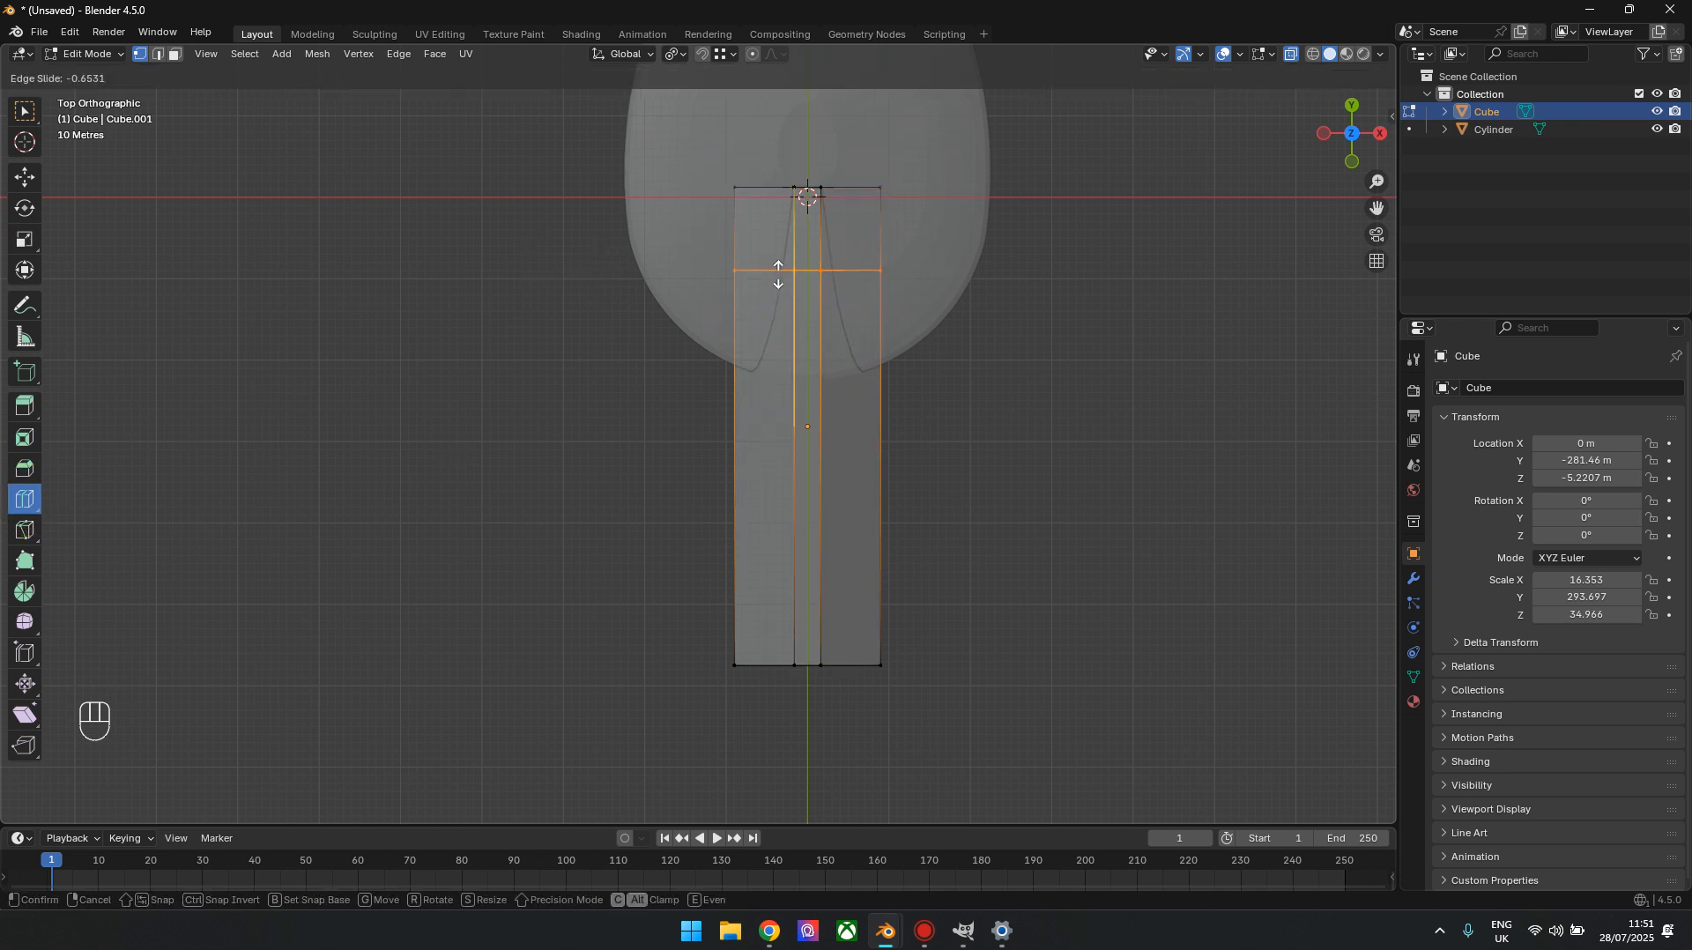
pyautogui.moveTo(778, 274); pyautogui.dragTo(779, 274)
pyautogui.moveTo(808, 420); pyautogui.dragTo(795, 398)
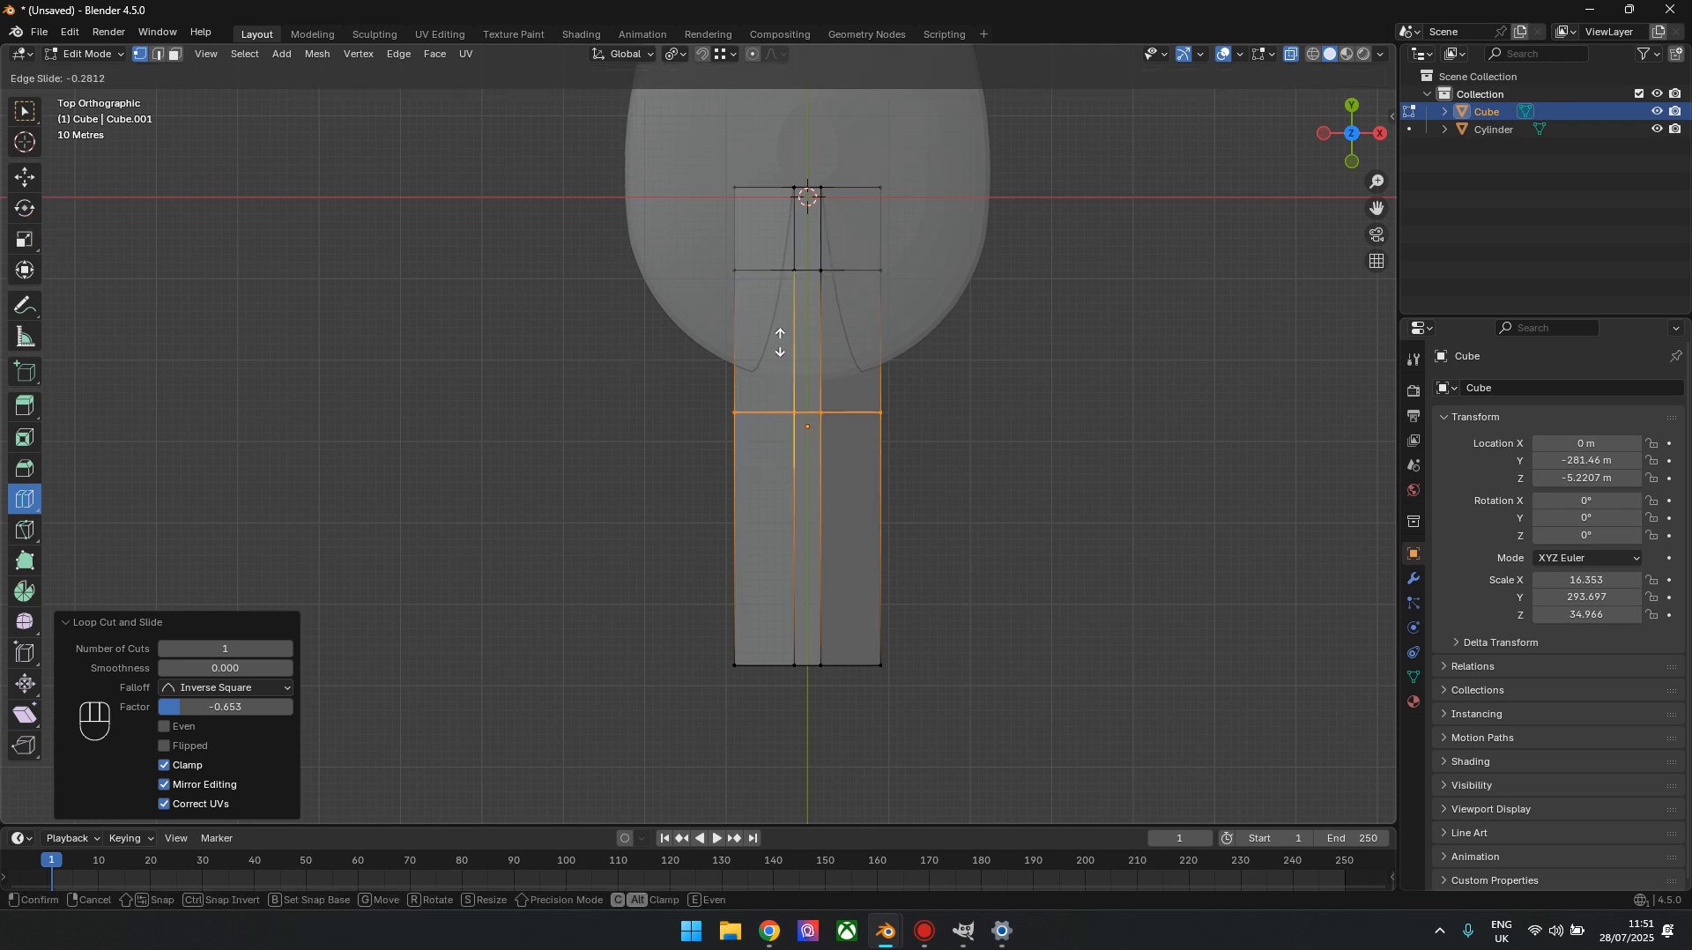
pyautogui.moveTo(779, 328); pyautogui.dragTo(781, 330)
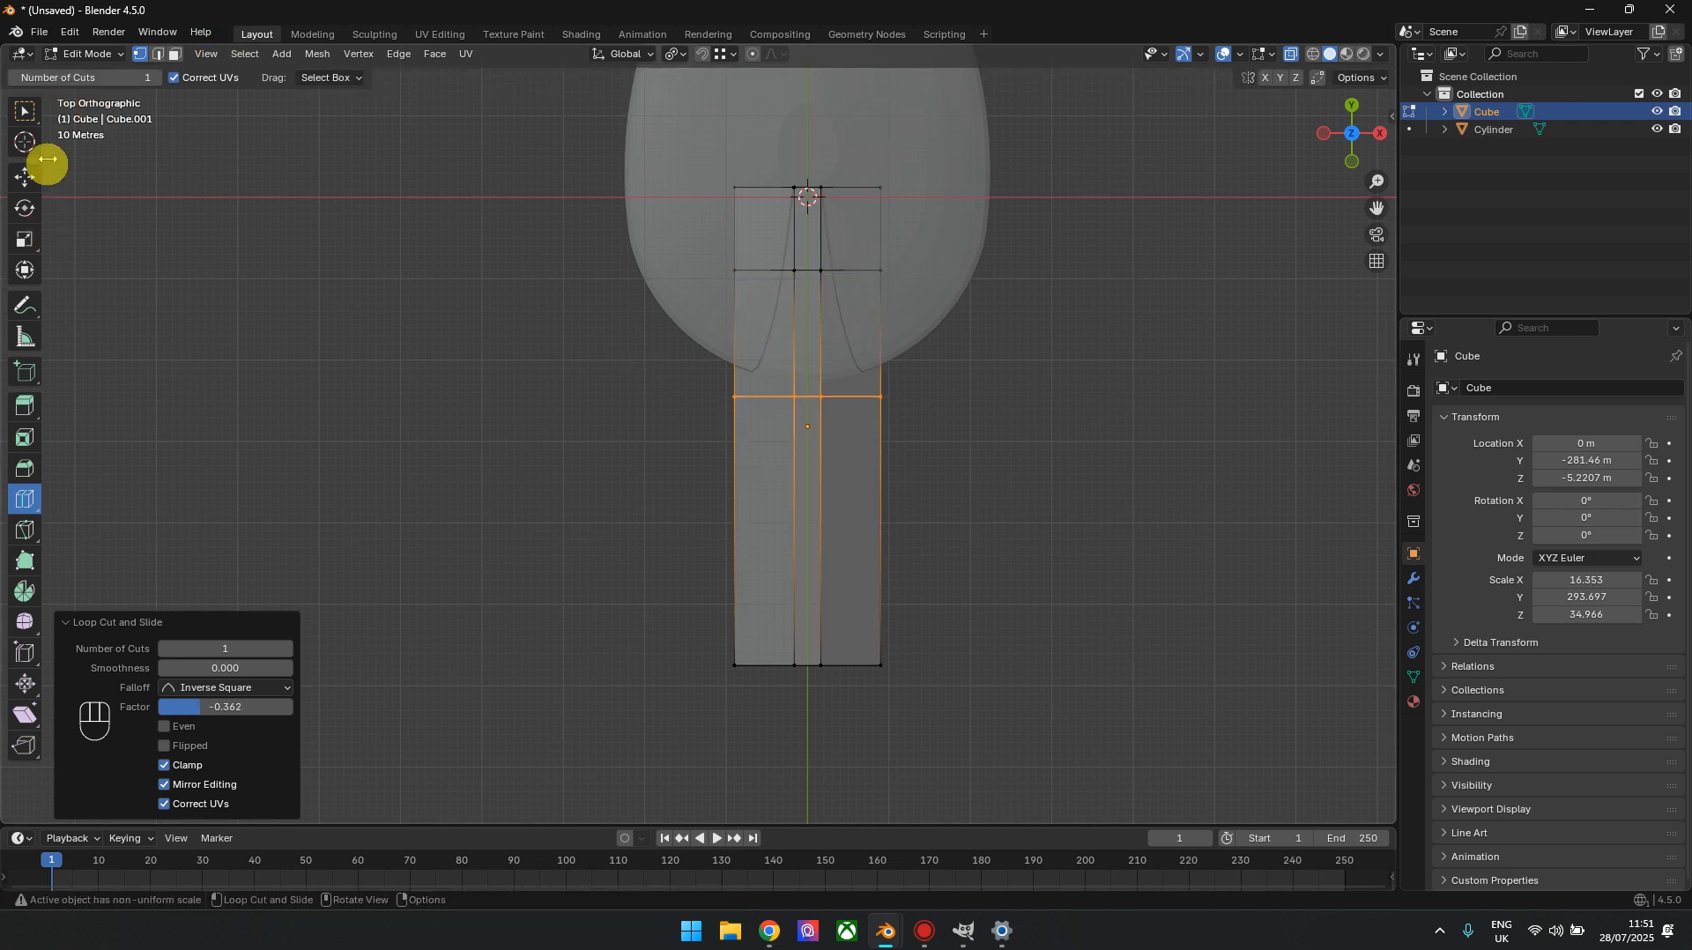
# Select both new crosswise loops and widen them along X in the top orthographic view
pyautogui.click(27, 240)
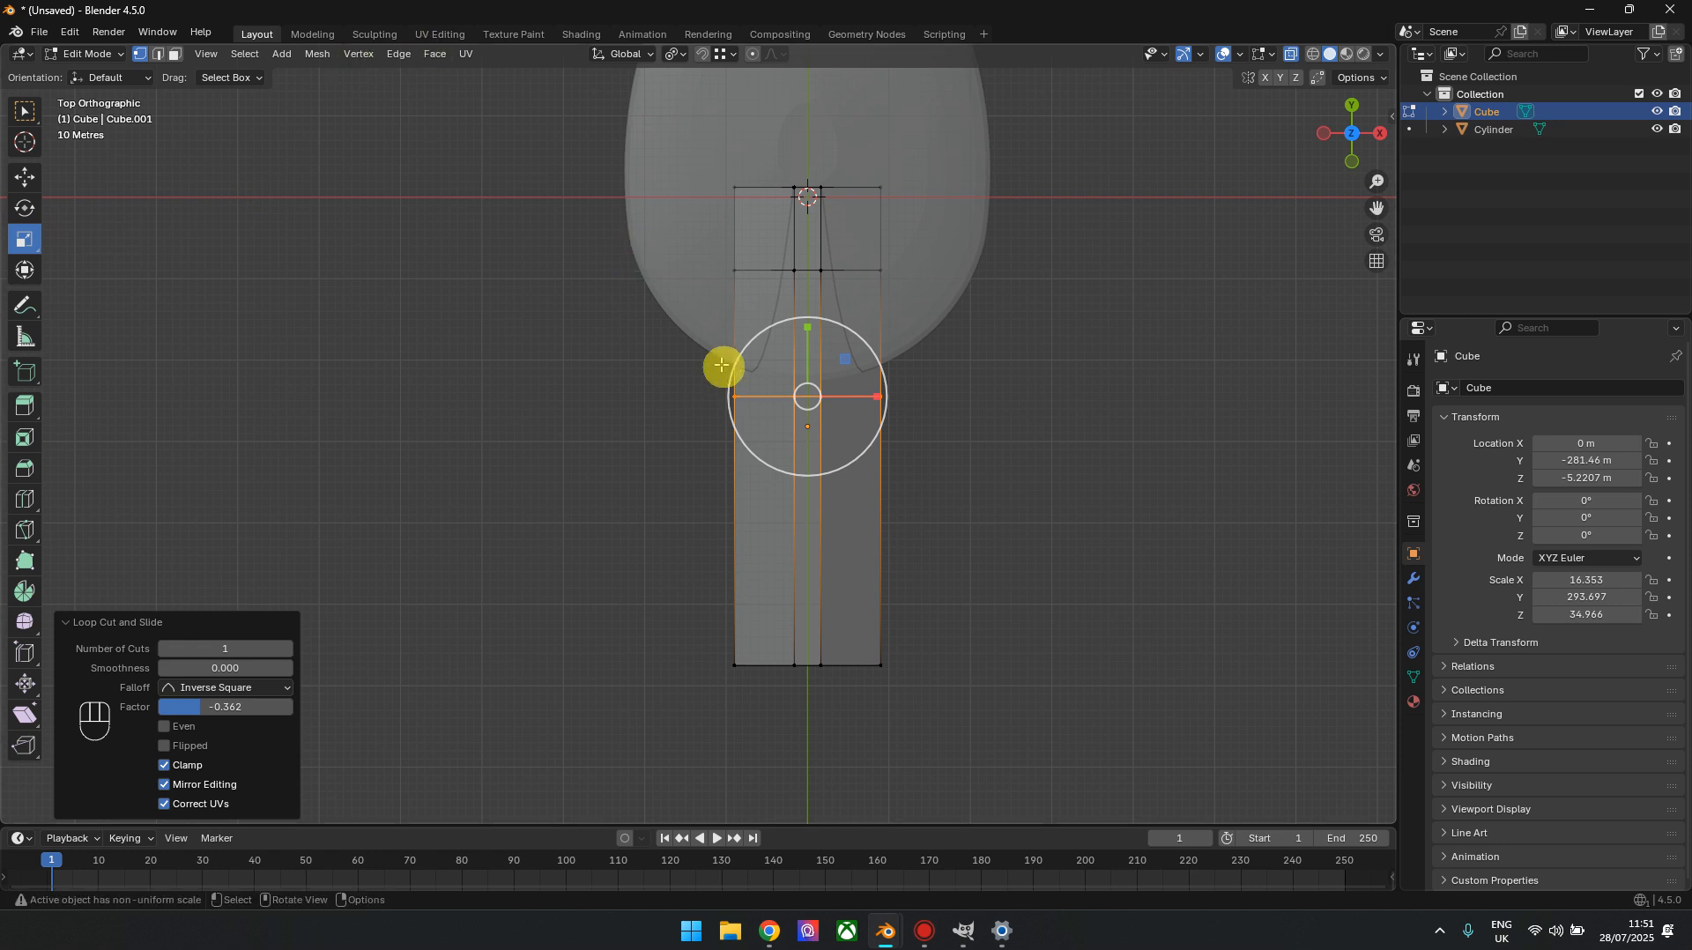
pyautogui.keyDown('alt'); pyautogui.keyDown('shift'); pyautogui.click(753, 270); pyautogui.keyUp('shift'); pyautogui.keyUp('alt')
pyautogui.moveTo(857, 371); pyautogui.dragTo(908, 390)
pyautogui.moveTo(1351, 132); pyautogui.dragTo(1370, 138)
pyautogui.hotkey('ctrl', 'z')
pyautogui.click(1351, 107)
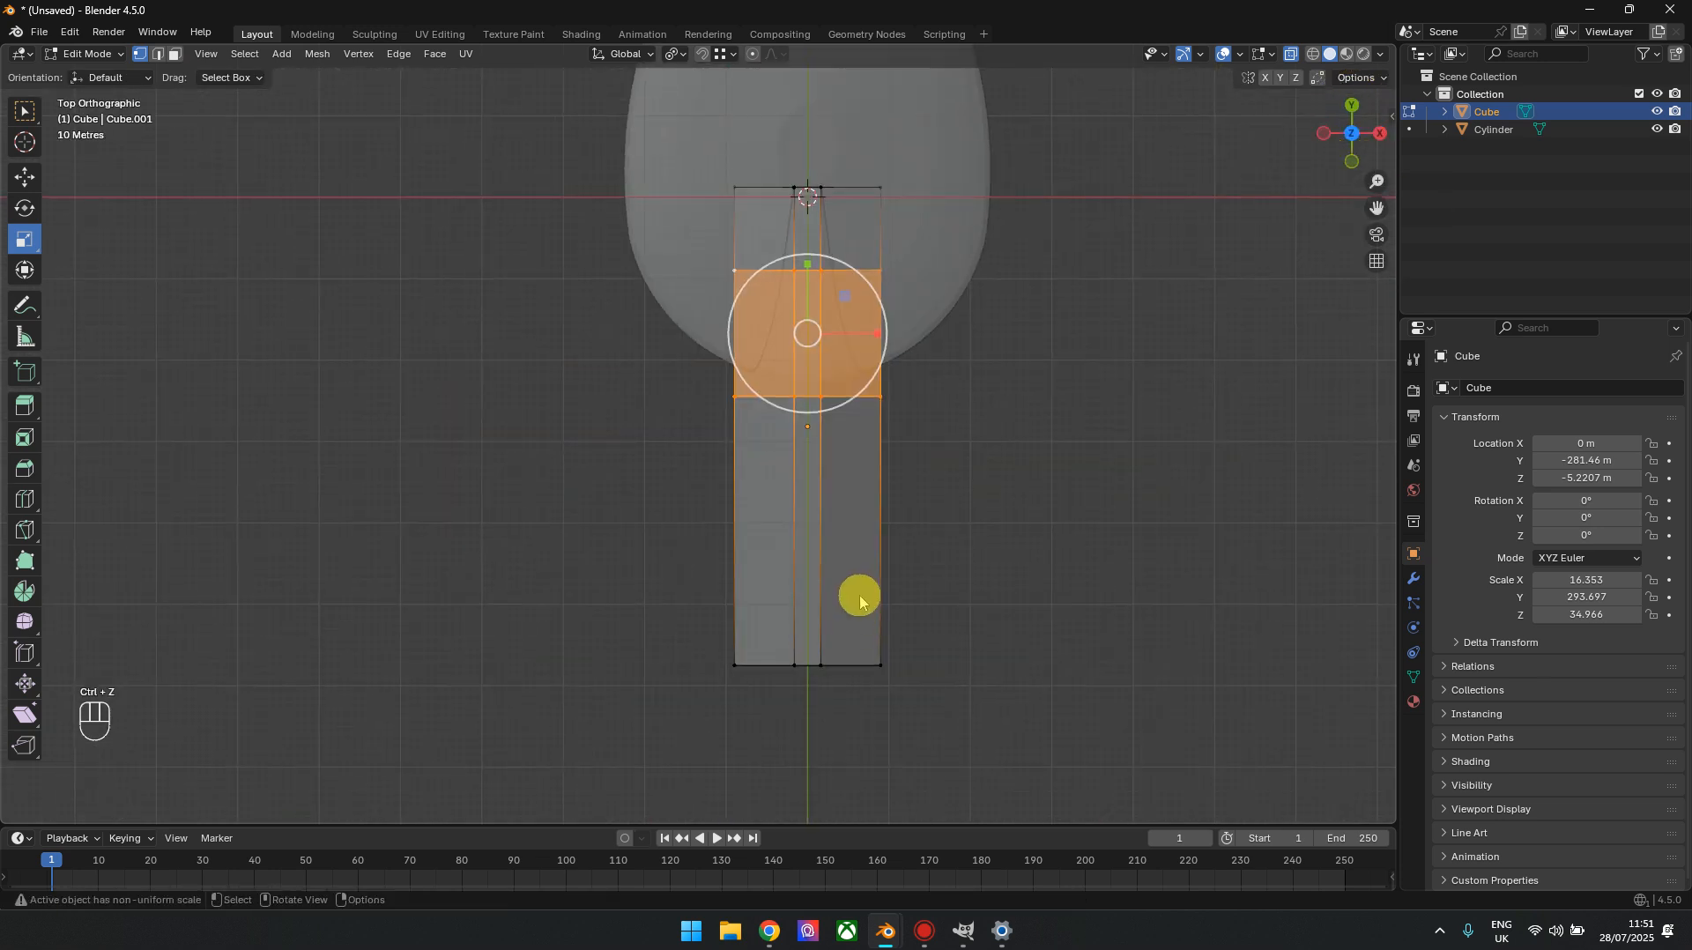
pyautogui.moveTo(877, 339); pyautogui.dragTo(897, 328)
# Narrow the rear crosswise loop and the rear end slightly along X, and narrow the rear end vertices further
pyautogui.moveTo(588, 359); pyautogui.dragTo(1058, 723)
pyautogui.moveTo(876, 532); pyautogui.dragTo(867, 529)
pyautogui.moveTo(1013, 650); pyautogui.dragTo(545, 701)
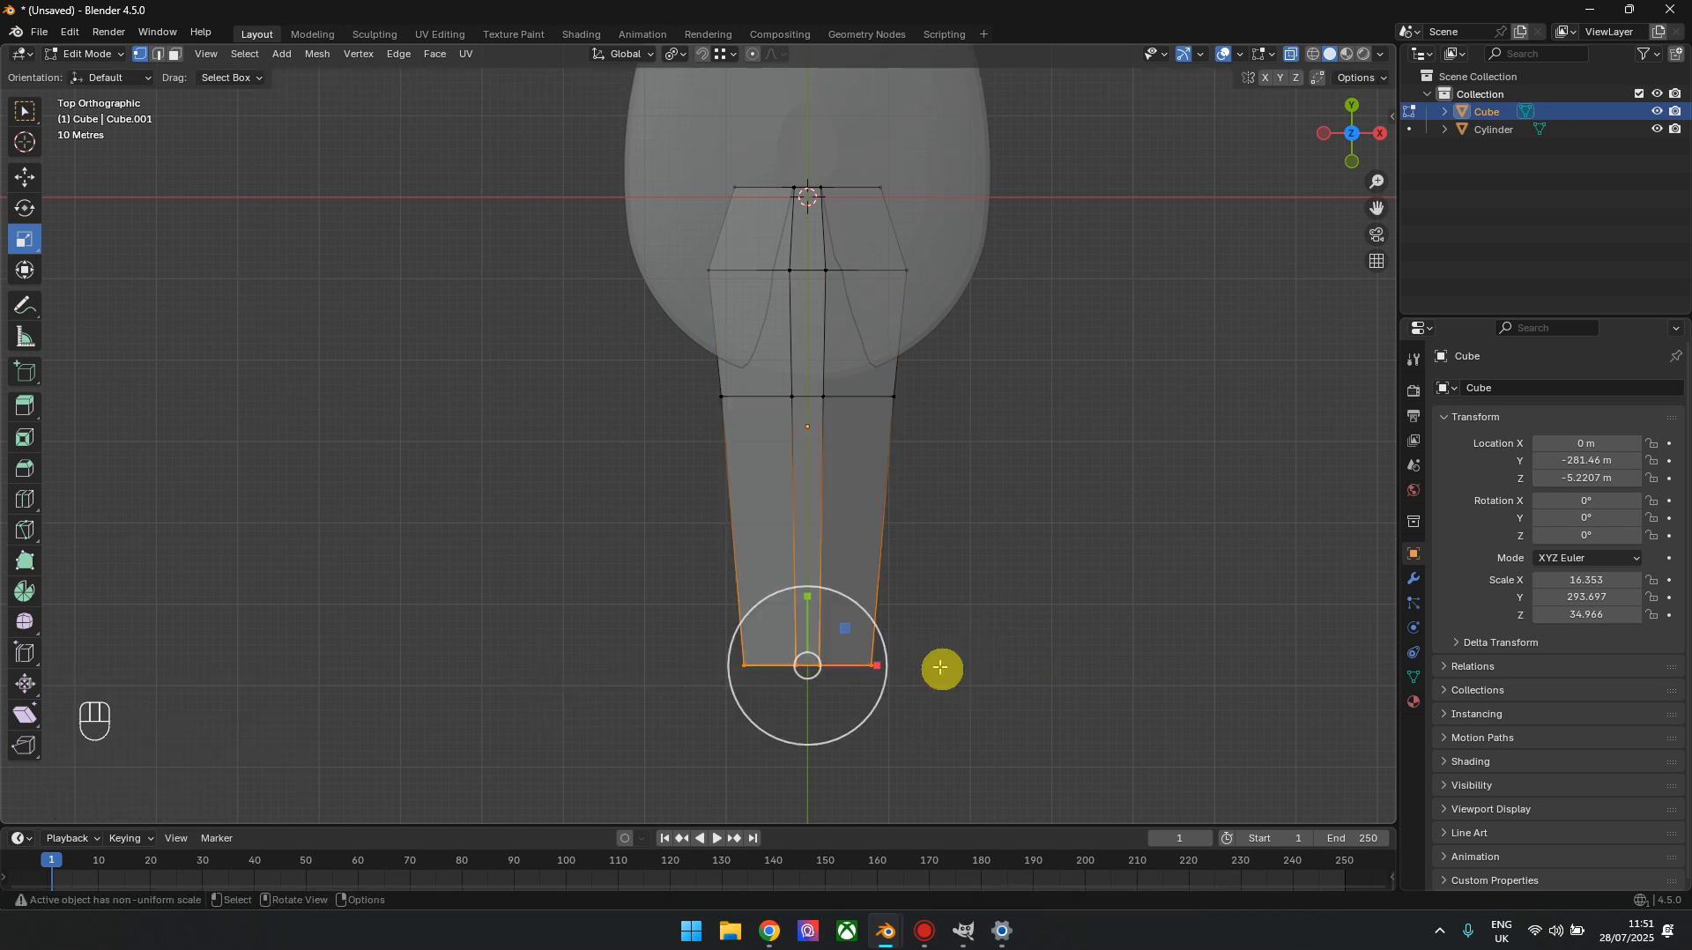
pyautogui.moveTo(876, 665); pyautogui.dragTo(847, 665)
pyautogui.click(1051, 570)
# In right orthographic view, select the rear end's upper and lower vertices and move them about 40.025 m along Y
pyautogui.moveTo(1367, 115); pyautogui.dragTo(1173, 1)
pyautogui.click(1347, 138)
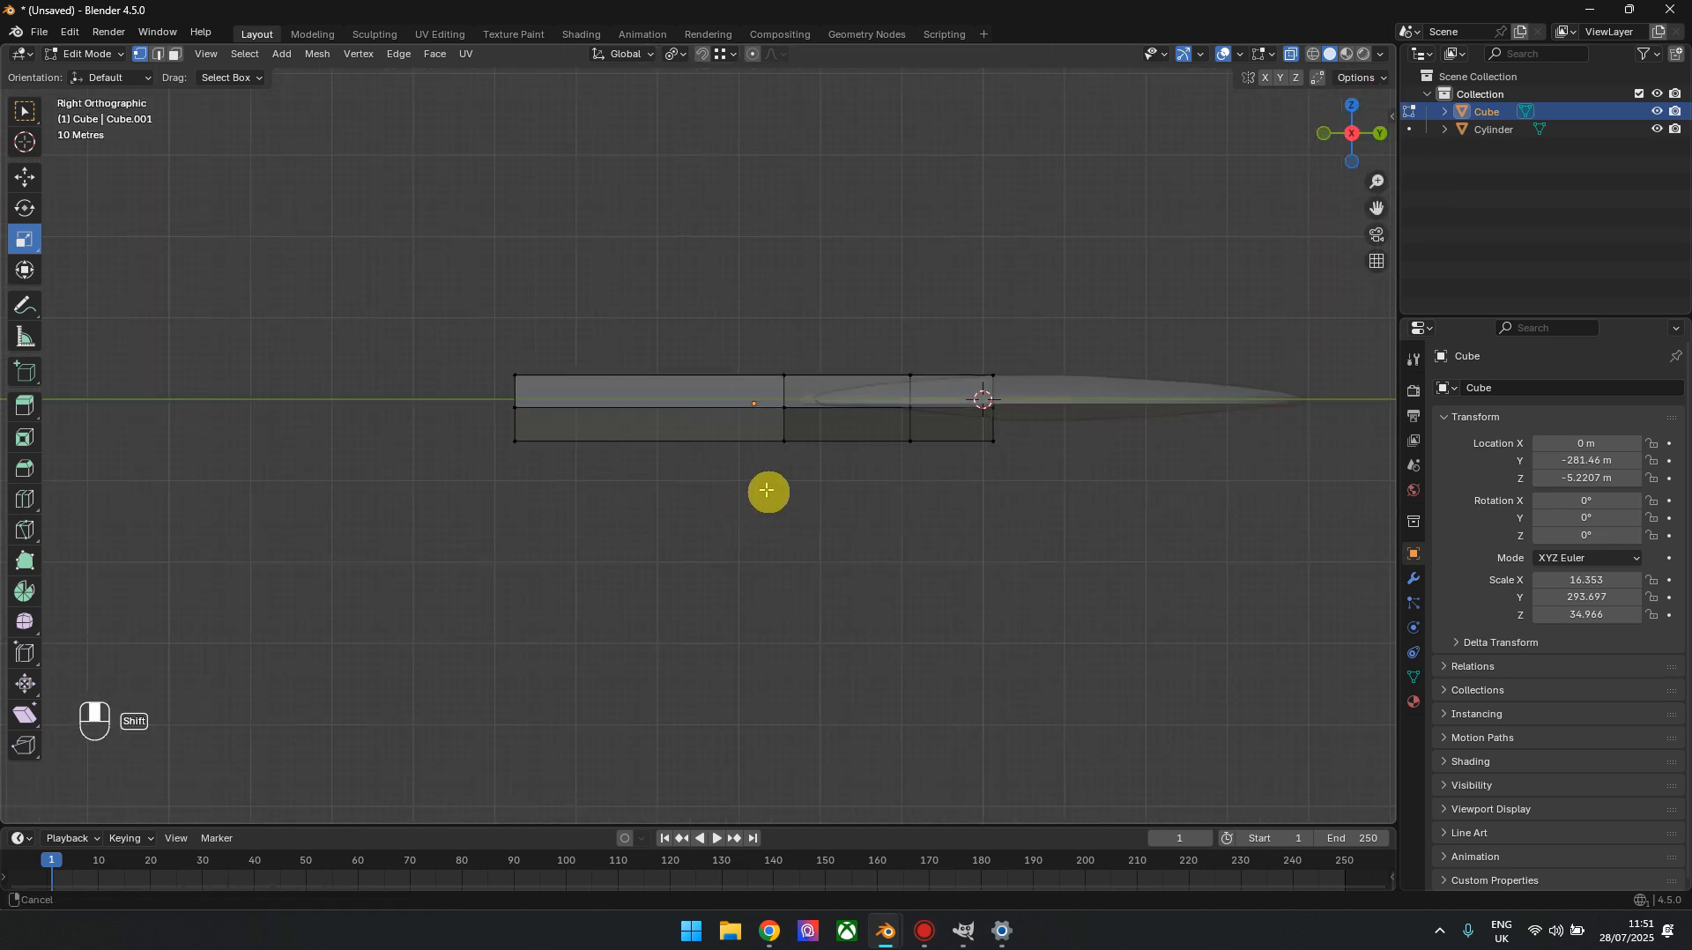
pyautogui.scroll(5, 789, 513)
pyautogui.moveTo(453, 309); pyautogui.dragTo(610, 428)
pyautogui.keyDown('shift'); pyautogui.moveTo(415, 552); pyautogui.dragTo(728, 655); pyautogui.keyUp('shift')
pyautogui.click(23, 177)
pyautogui.moveTo(650, 504); pyautogui.dragTo(759, 513)
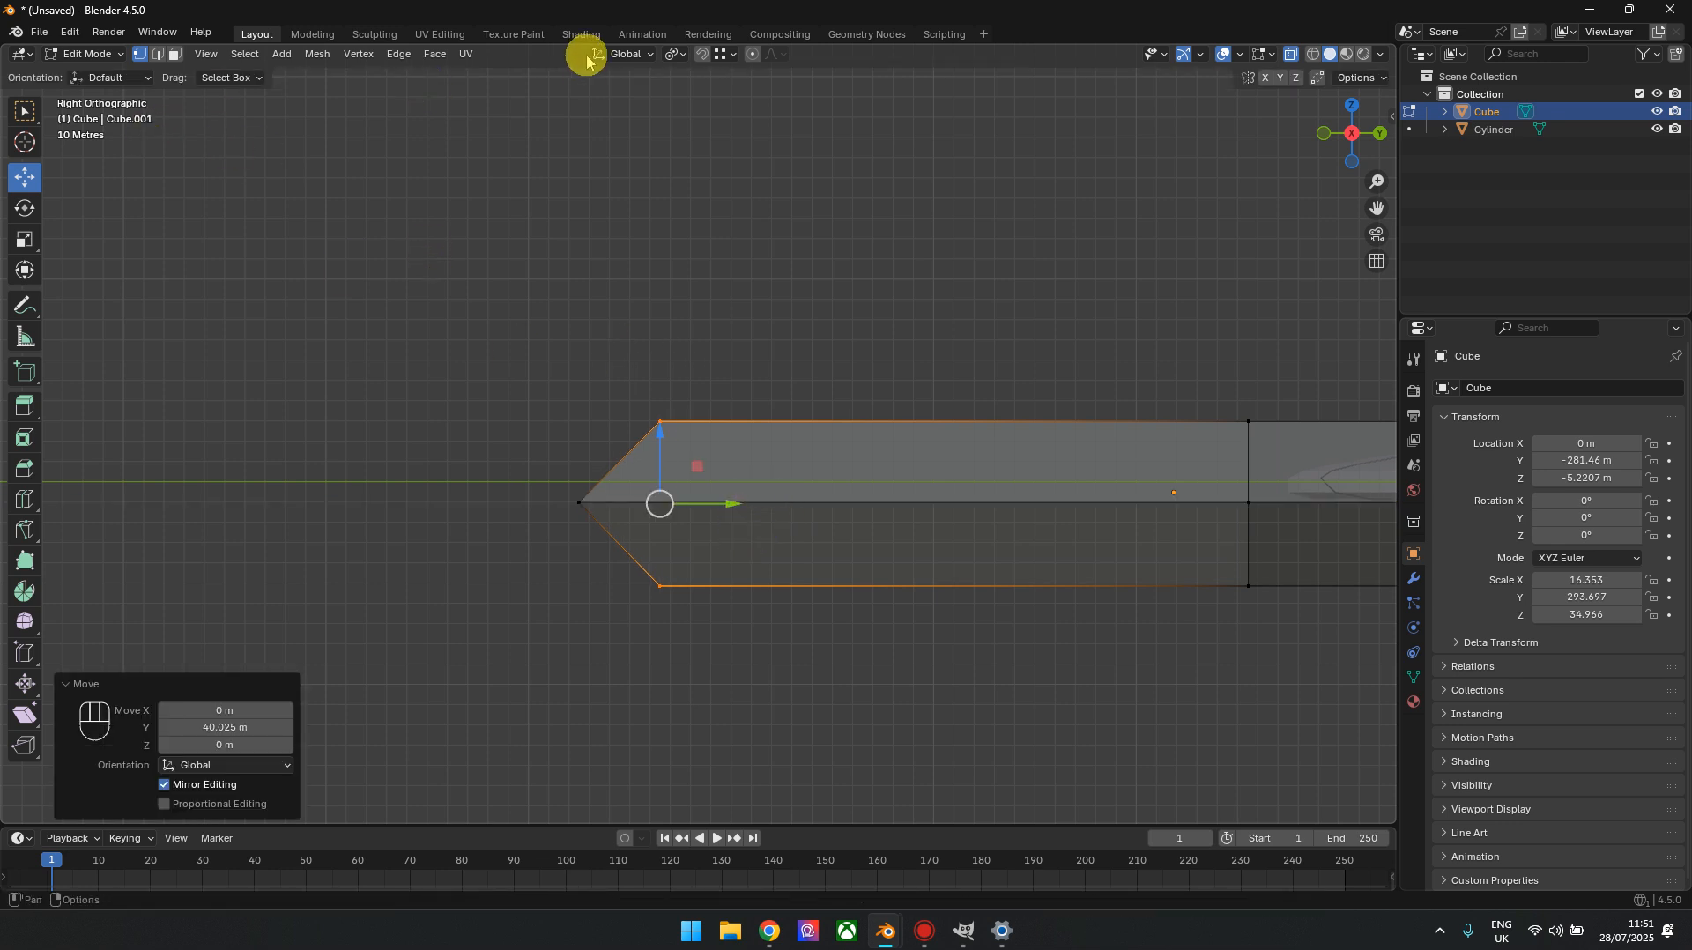
# Set the pivot point to Median Point and scale the rear end's upper and lower vertices closer together along Z
pyautogui.click(679, 54)
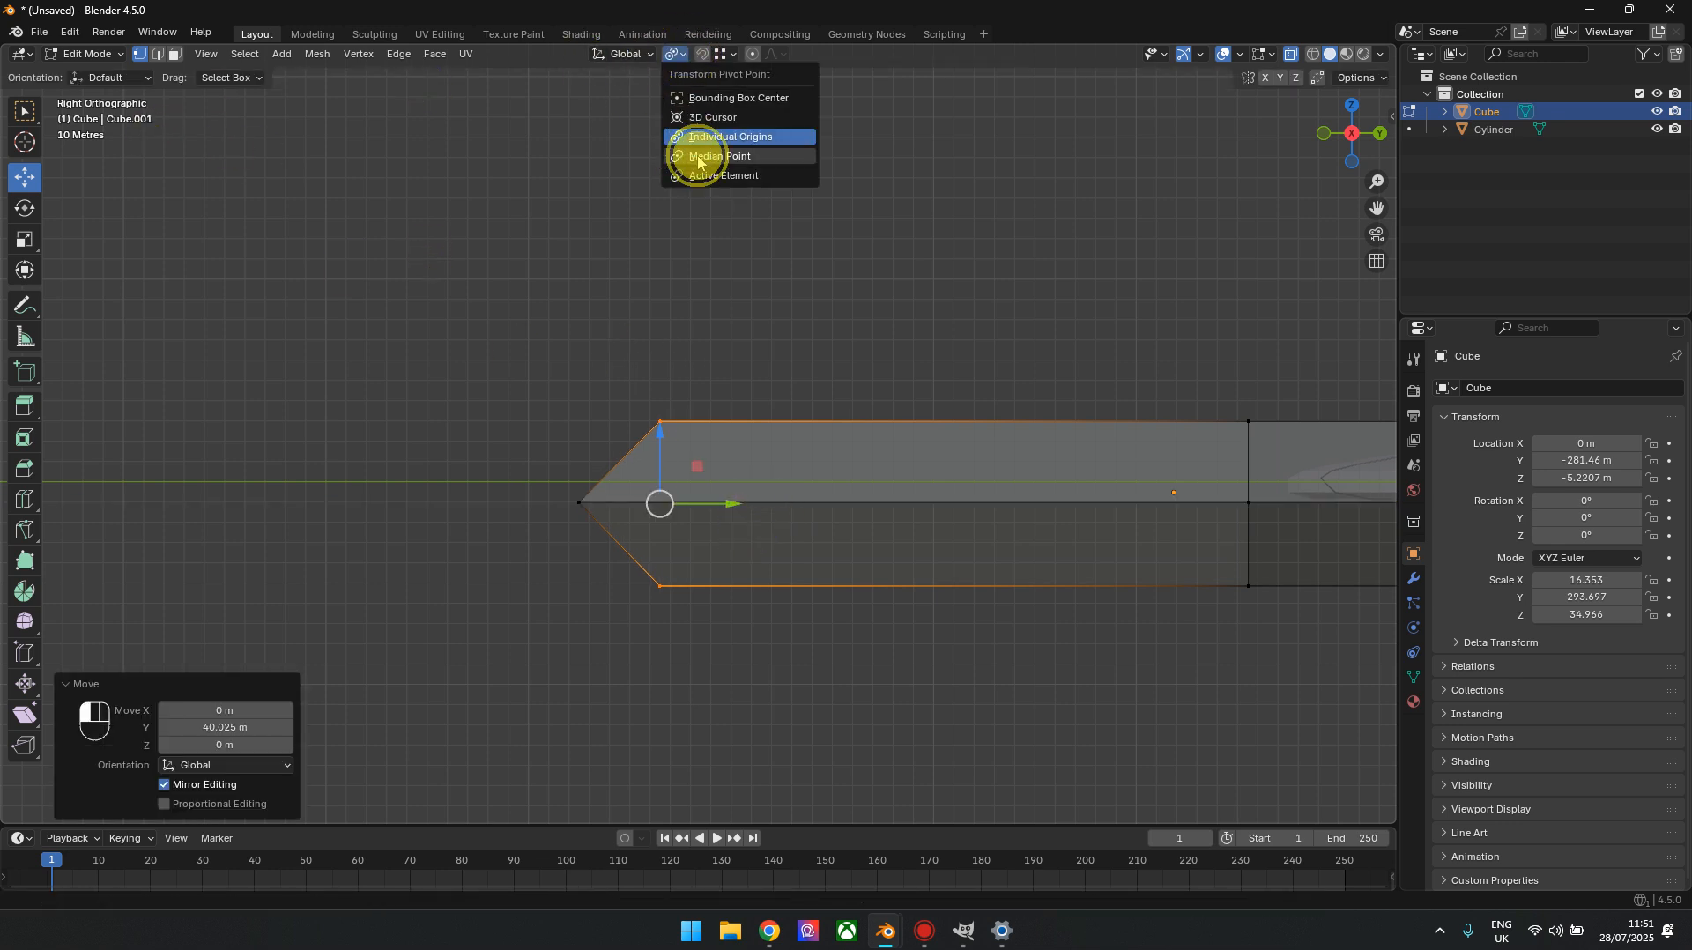
pyautogui.click(698, 159)
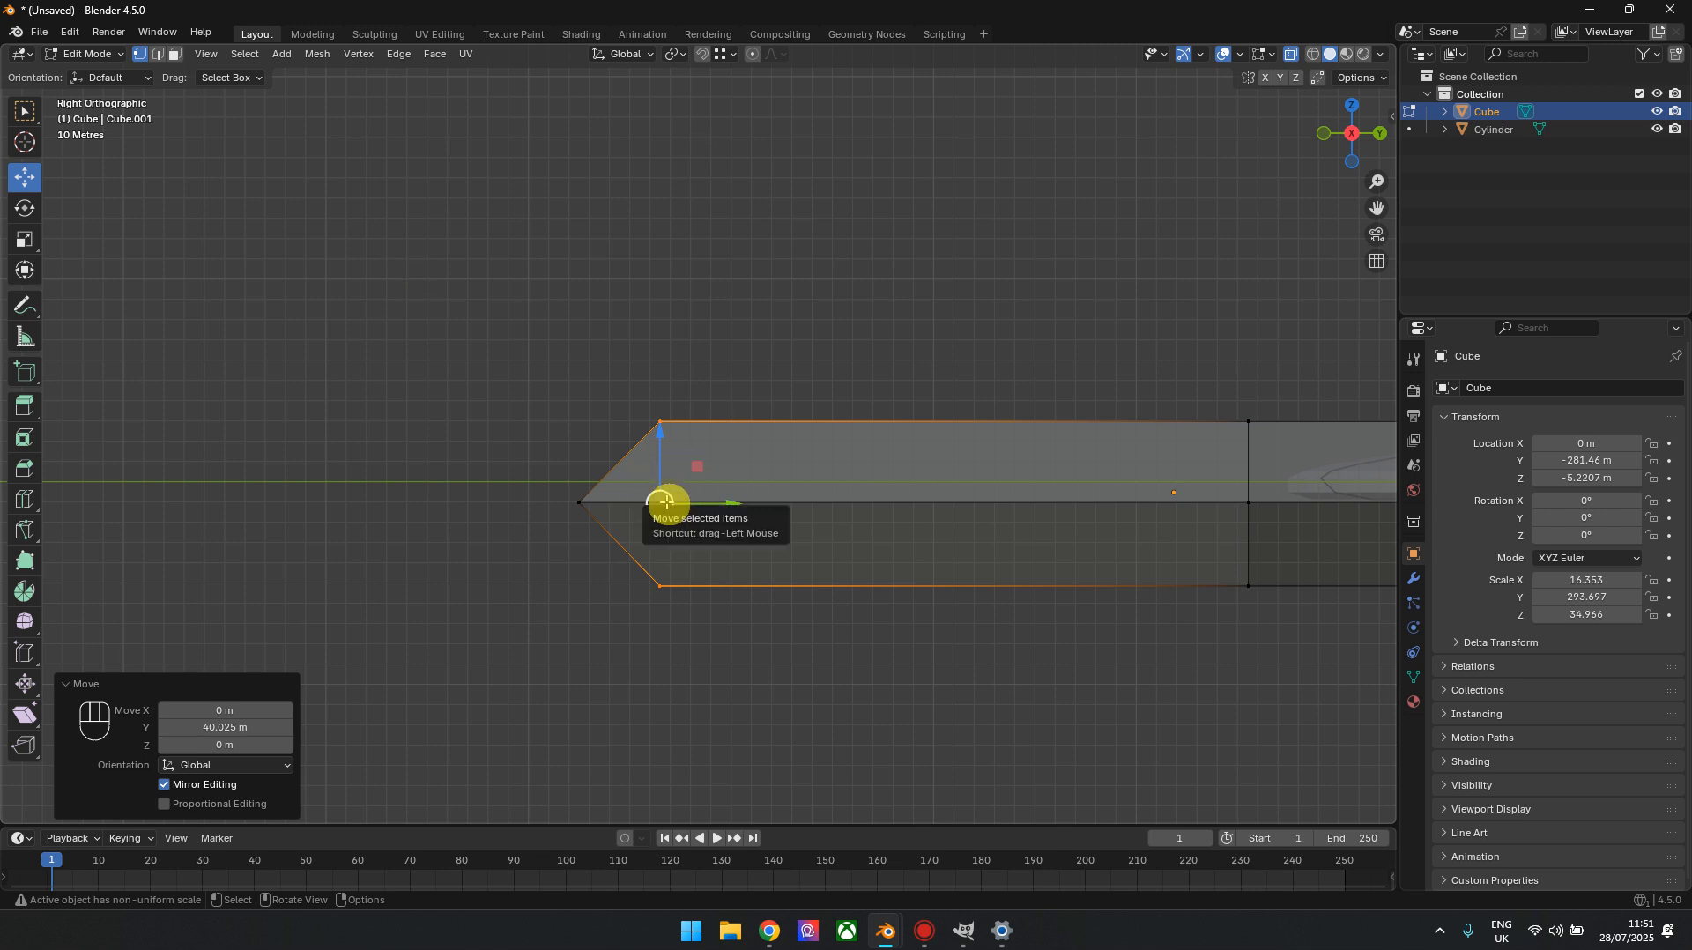
pyautogui.click(25, 240)
pyautogui.moveTo(662, 436); pyautogui.dragTo(660, 467)
pyautogui.click(1119, 683)
# Select the middle vertices at the hull's saucer end and move them forward along Y to form a pointed nose
pyautogui.scroll(-3, 1123, 661)
pyautogui.keyDown('shift'); pyautogui.moveTo(1177, 539); pyautogui.dragTo(671, 476, button='middle'); pyautogui.keyUp('shift')
pyautogui.click(812, 408)
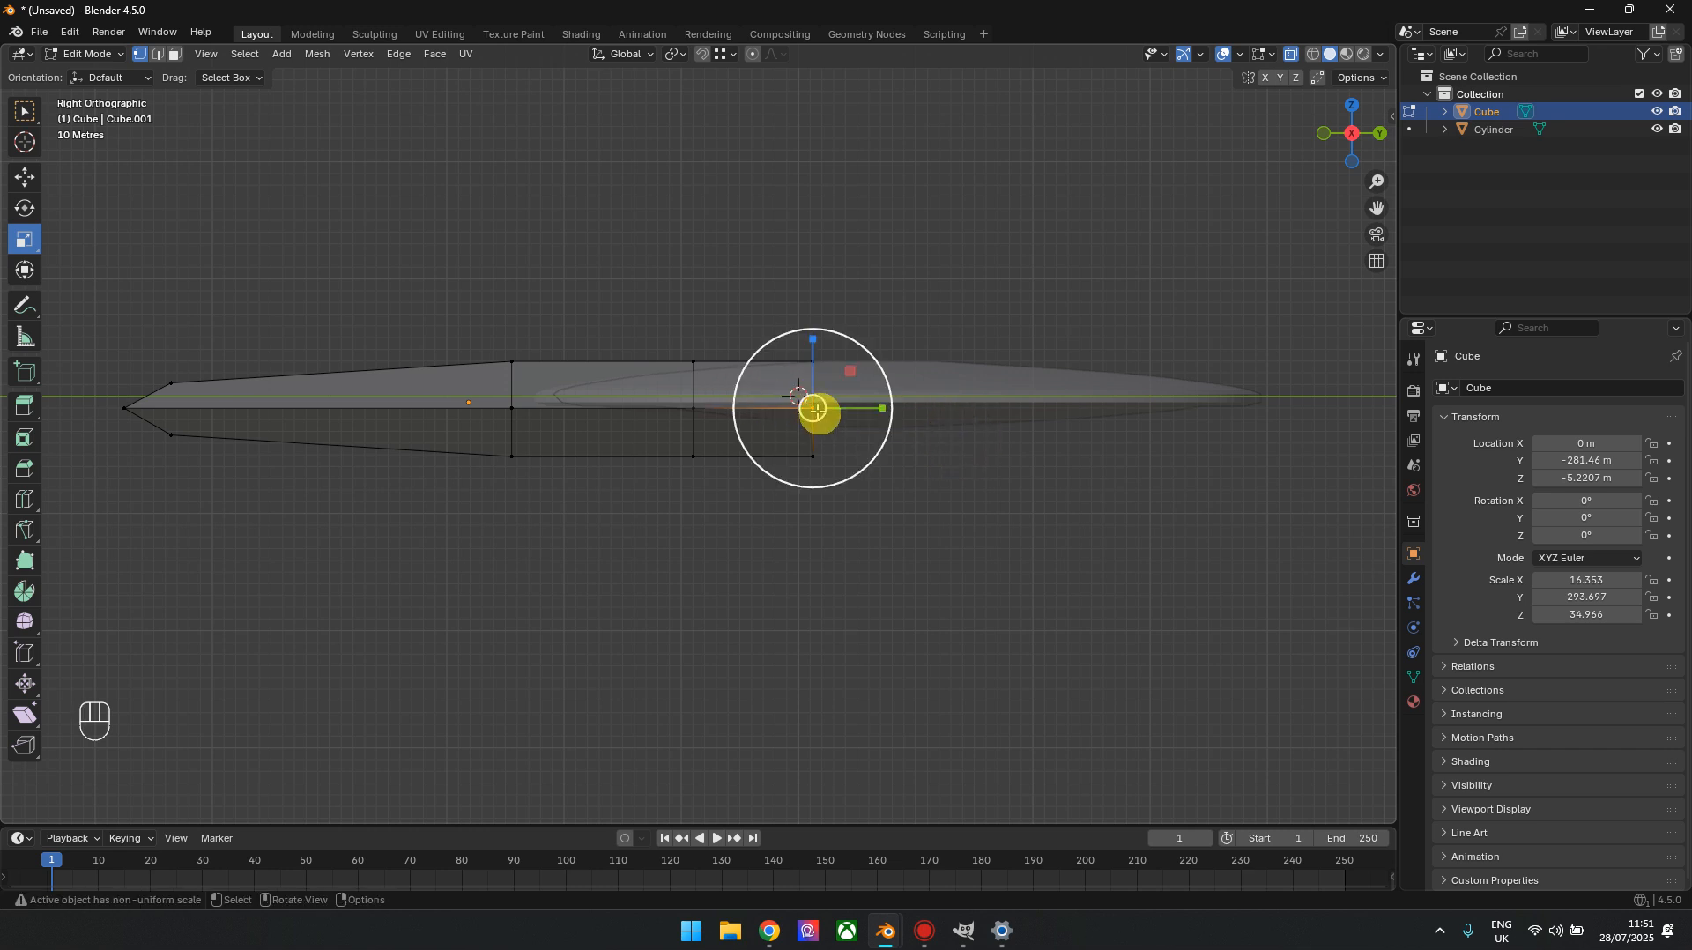
pyautogui.click(30, 183)
pyautogui.moveTo(873, 408); pyautogui.dragTo(975, 401)
pyautogui.click(990, 500)
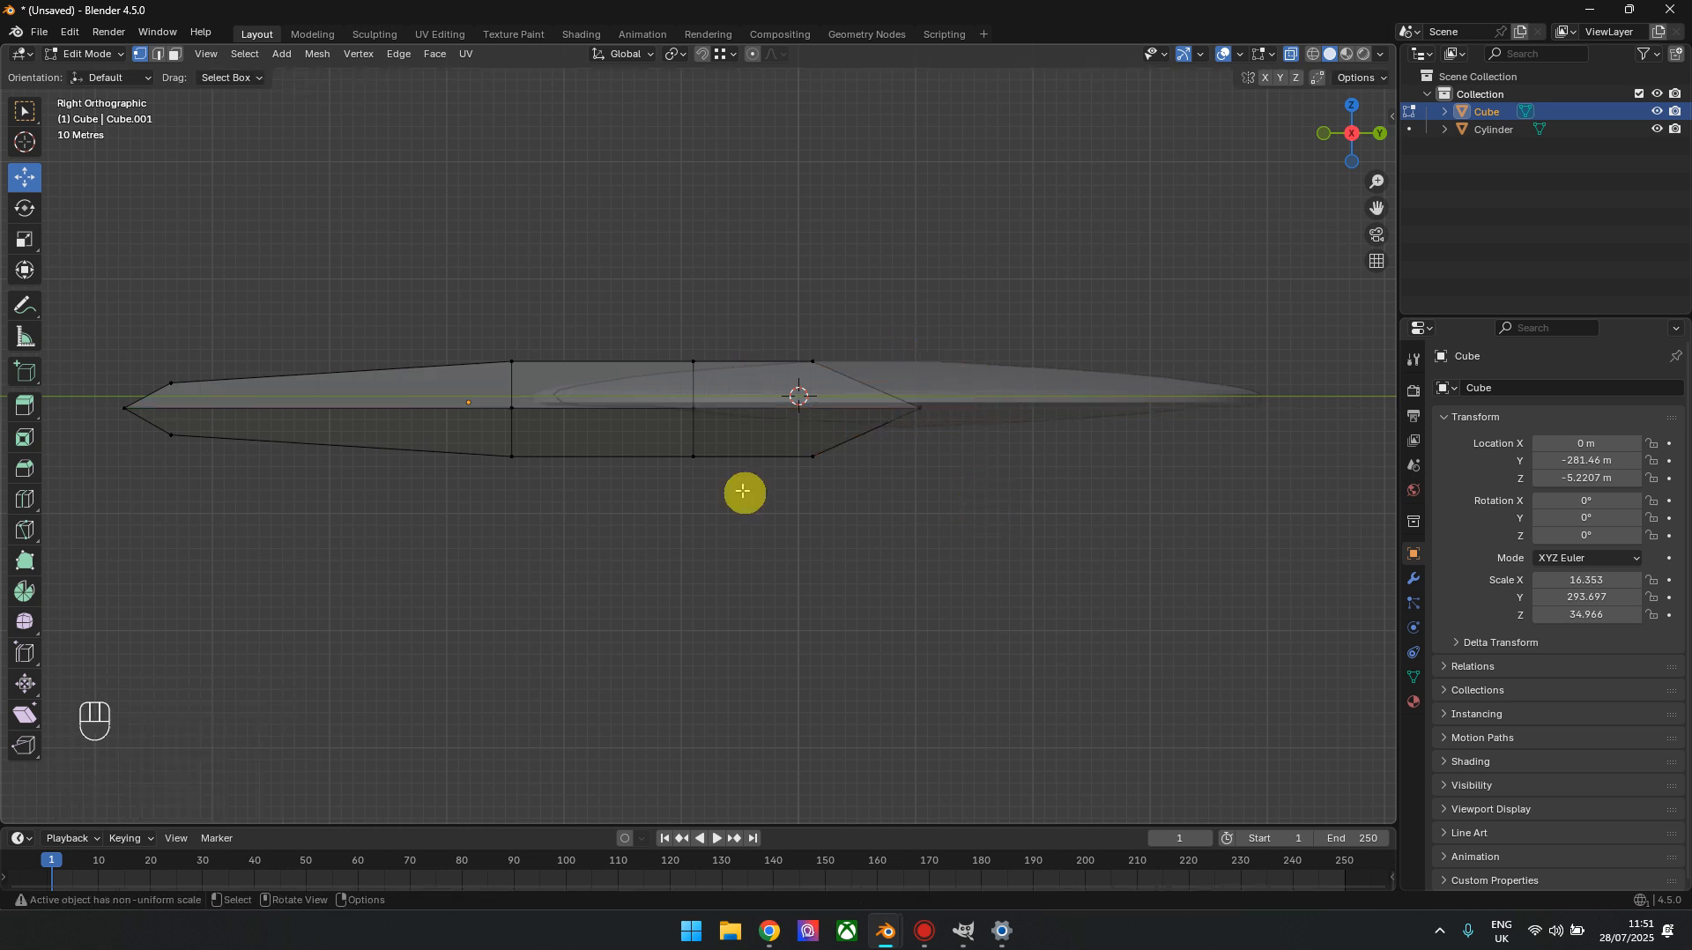
# In front orthographic view with X-ray off, add five lengthwise loop cuts around the hull's upper half
pyautogui.moveTo(1386, 130); pyautogui.dragTo(1134, 512)
pyautogui.scroll(6, 999, 518)
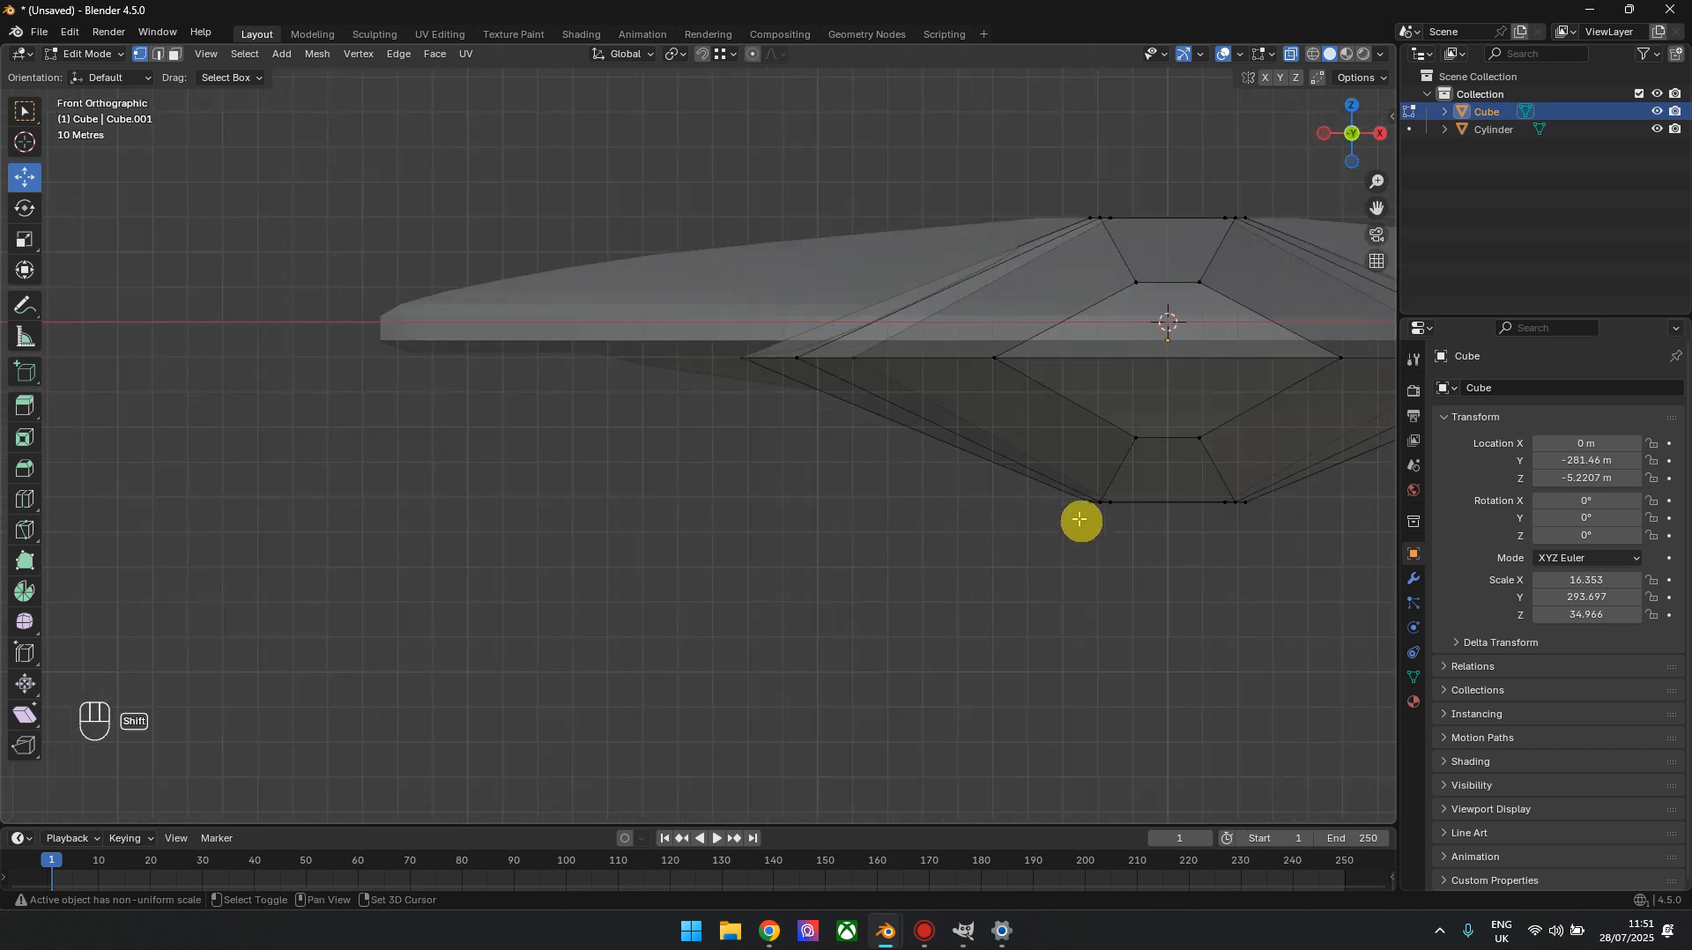
pyautogui.keyDown('shift'); pyautogui.moveTo(1081, 520); pyautogui.dragTo(690, 628, button='middle'); pyautogui.keyUp('shift')
pyautogui.hotkey('alt', 'z')
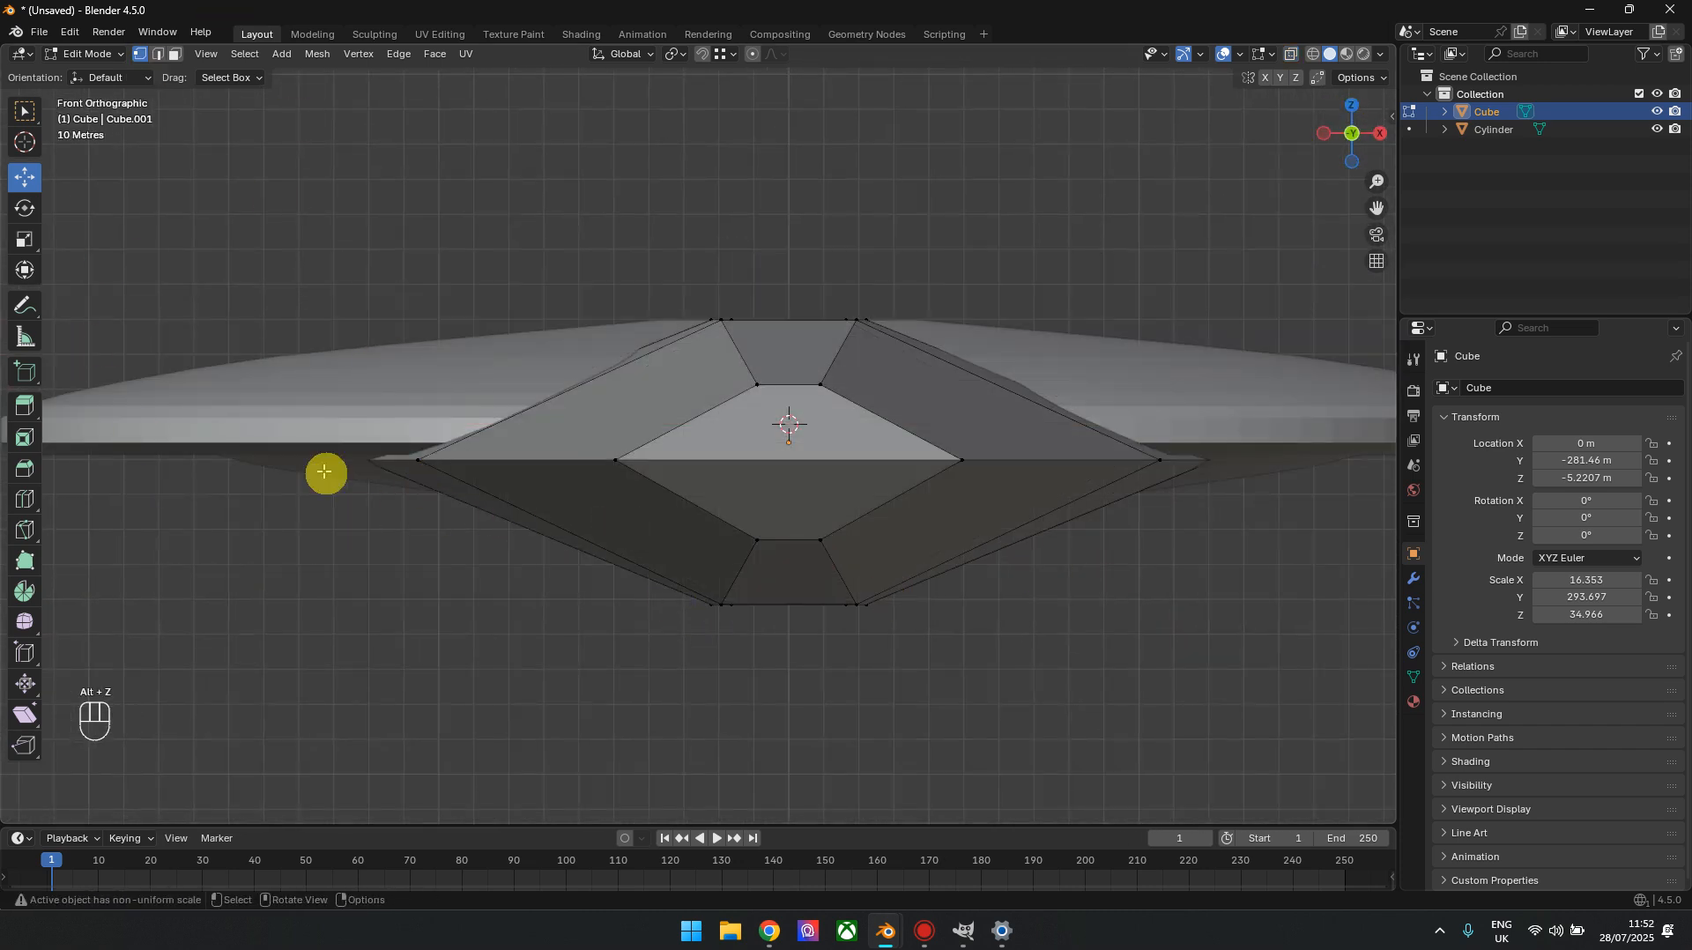
pyautogui.click(24, 499)
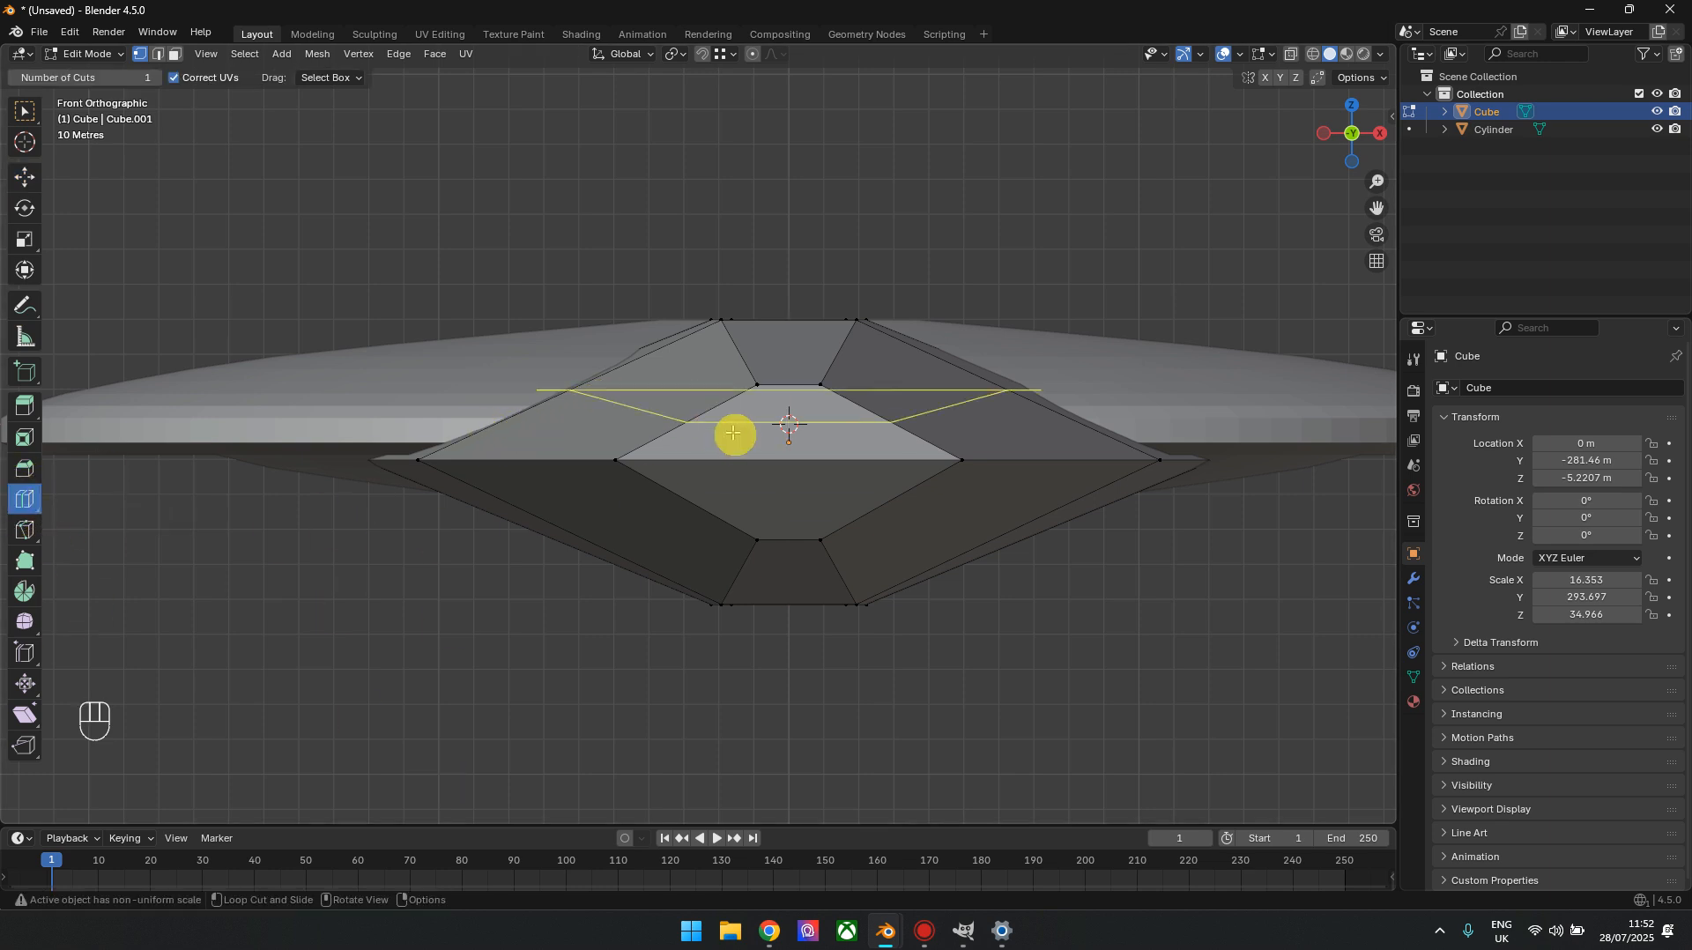
pyautogui.click(609, 389)
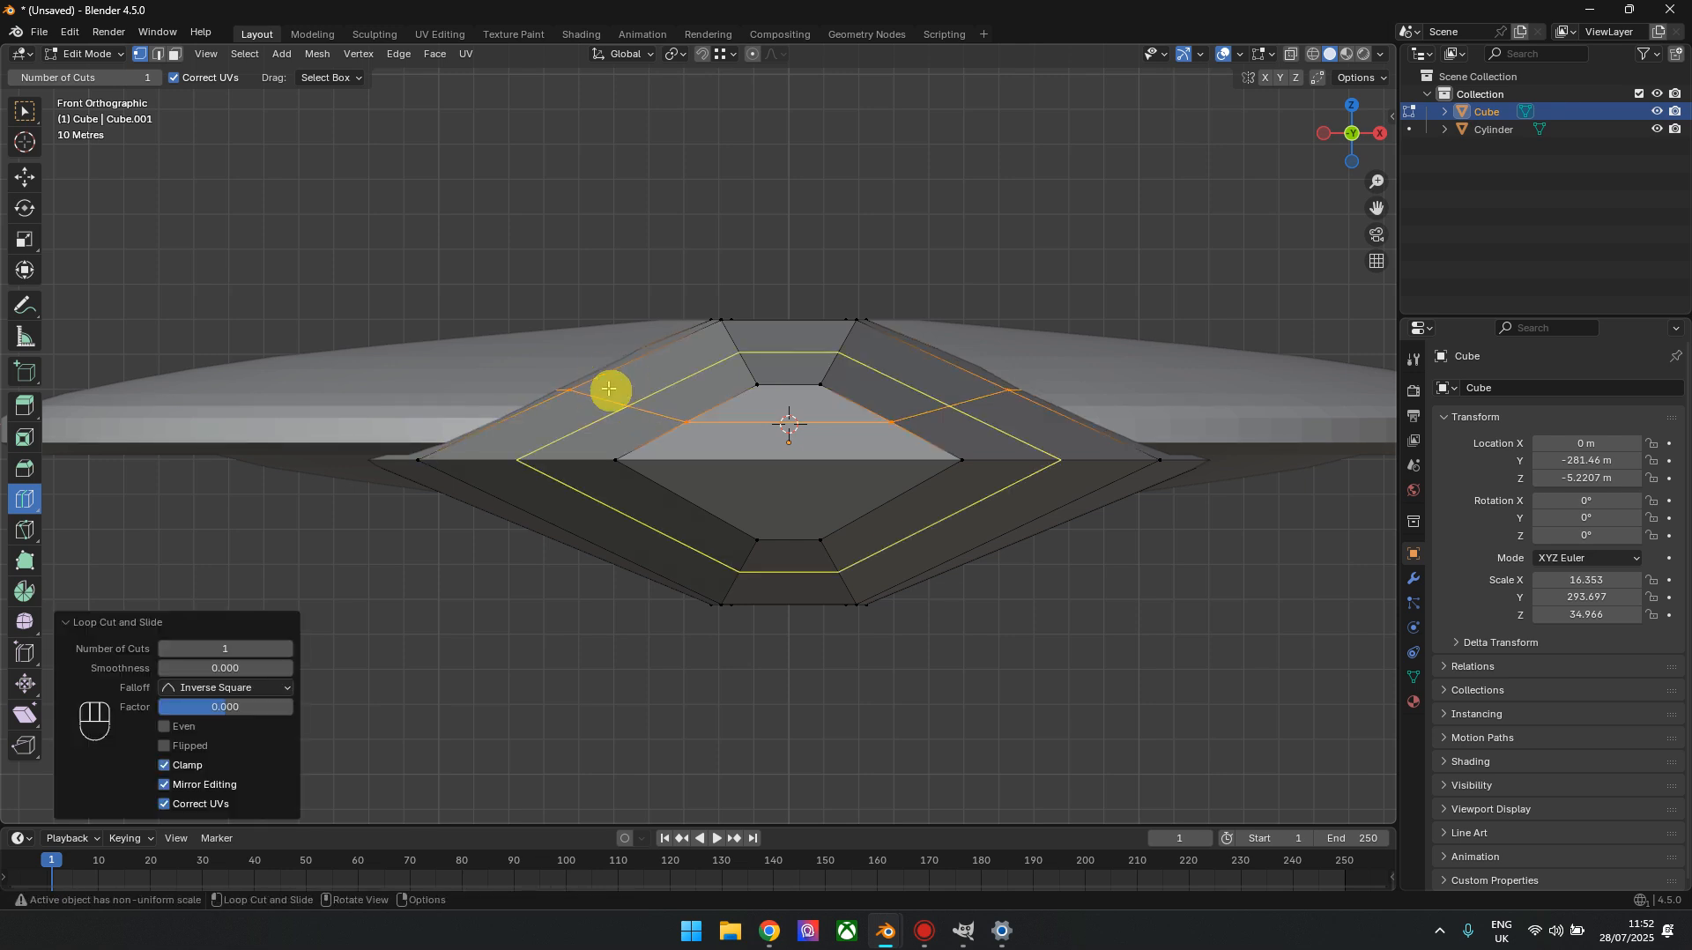
pyautogui.click(240, 649)
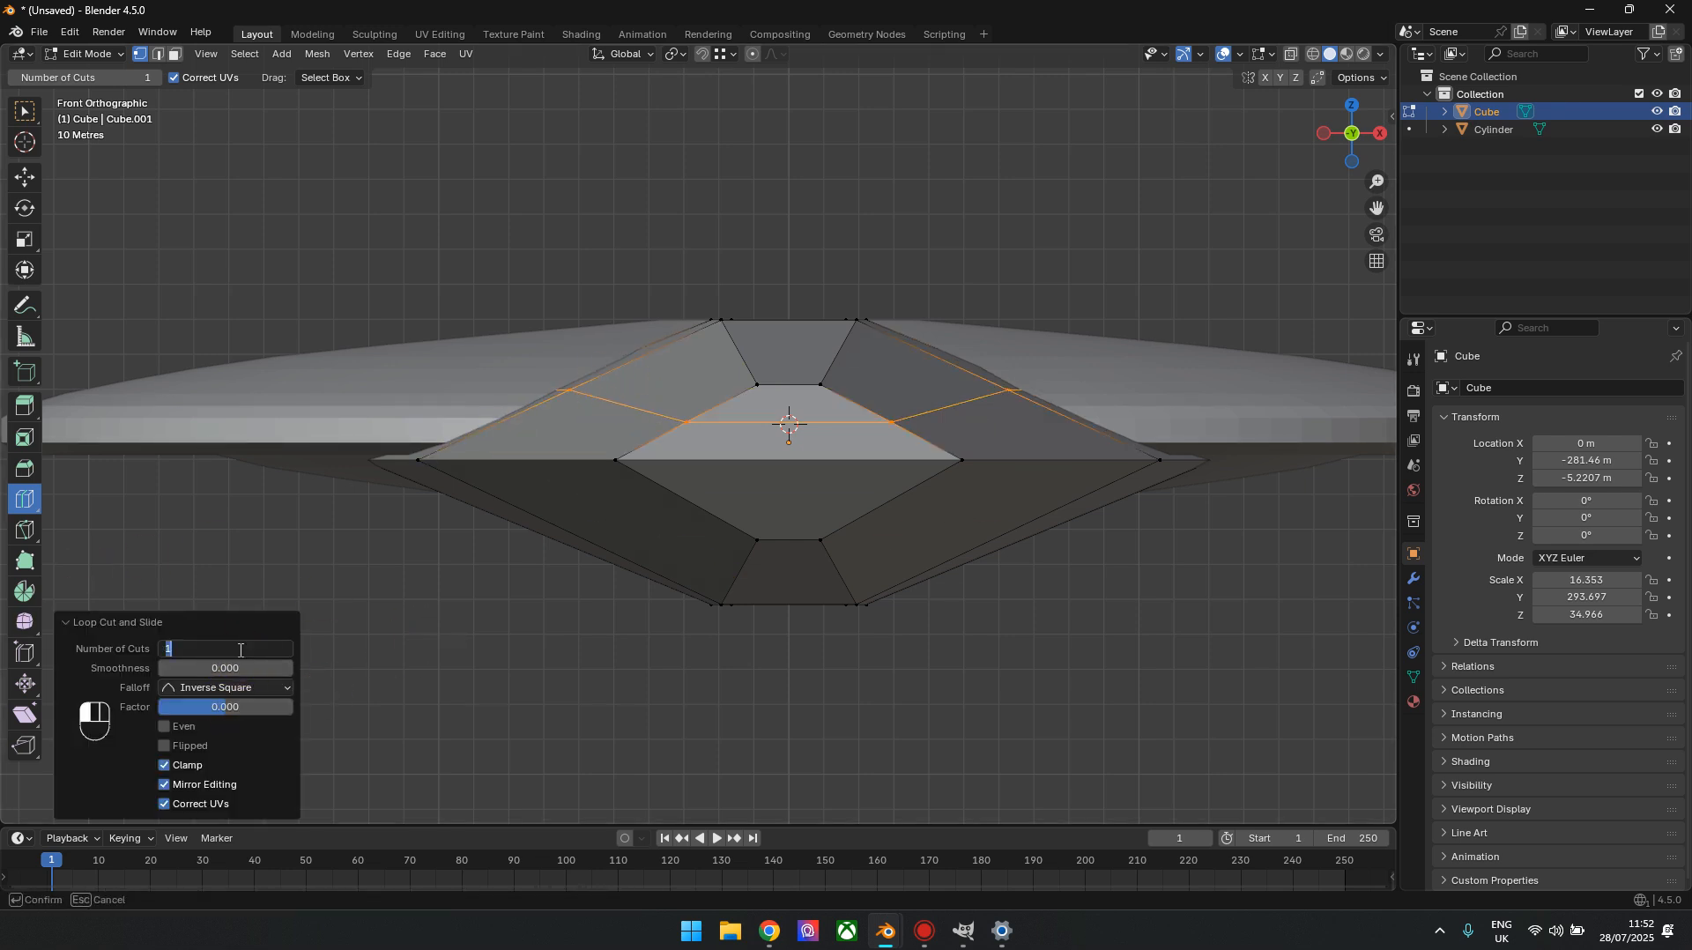
pyautogui.write('5')
pyautogui.press('Return')
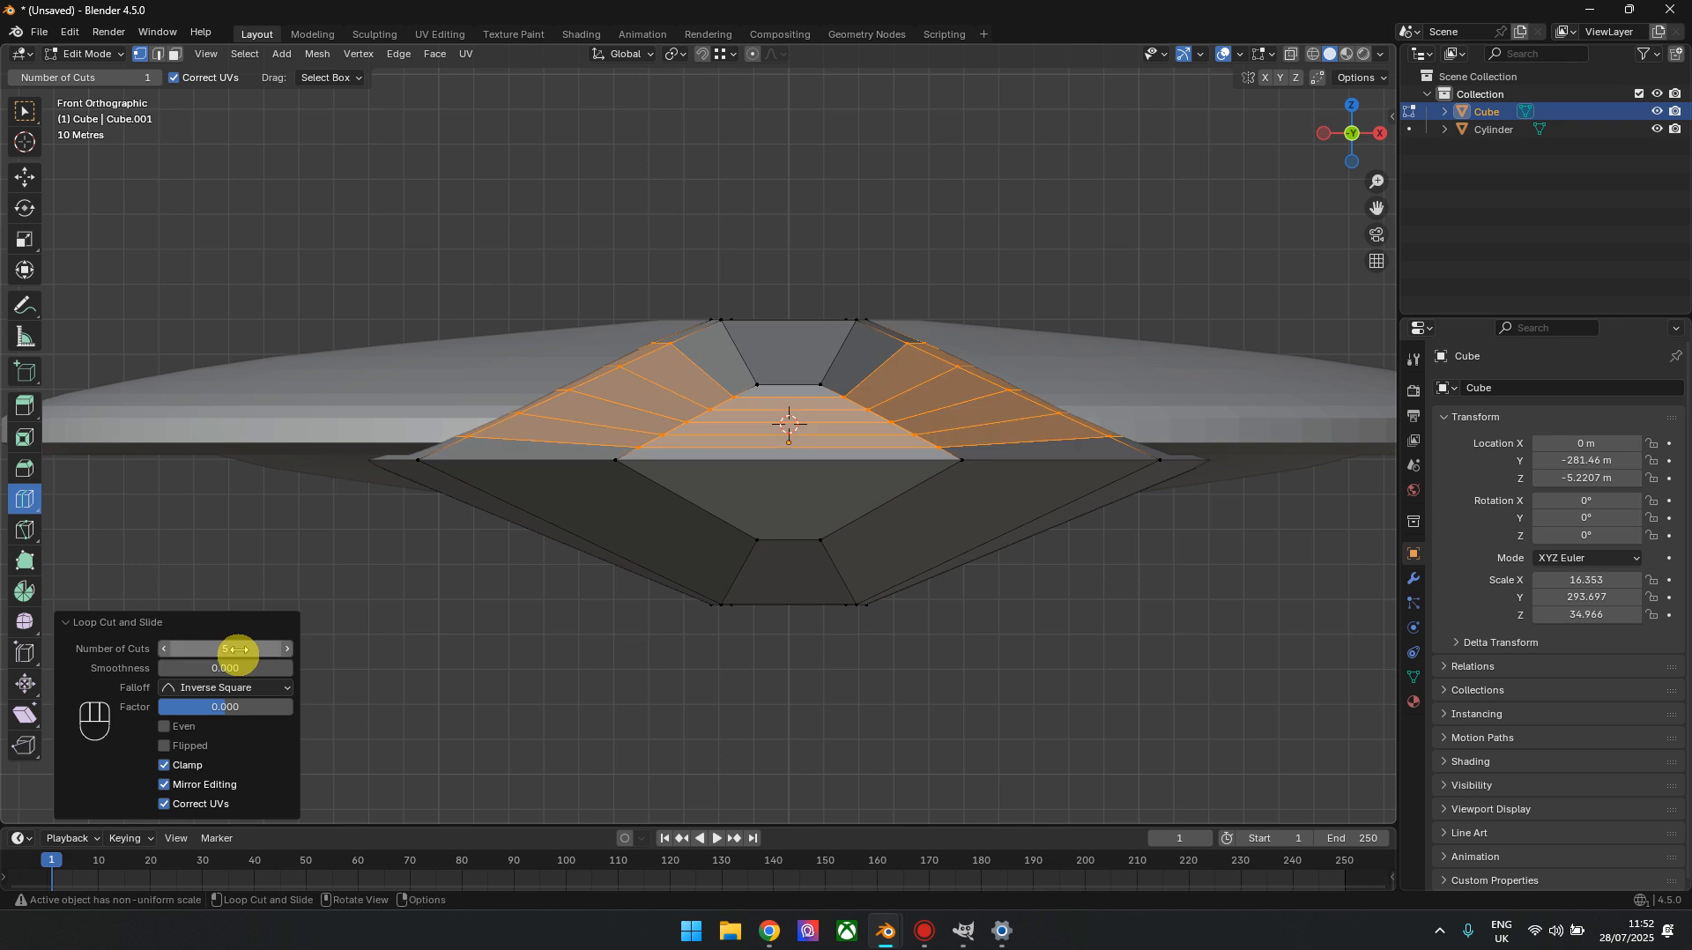
# Set the pivot point to Individual Origins and scale the five upper loops by 1.127 along X
pyautogui.click(25, 239)
pyautogui.click(677, 54)
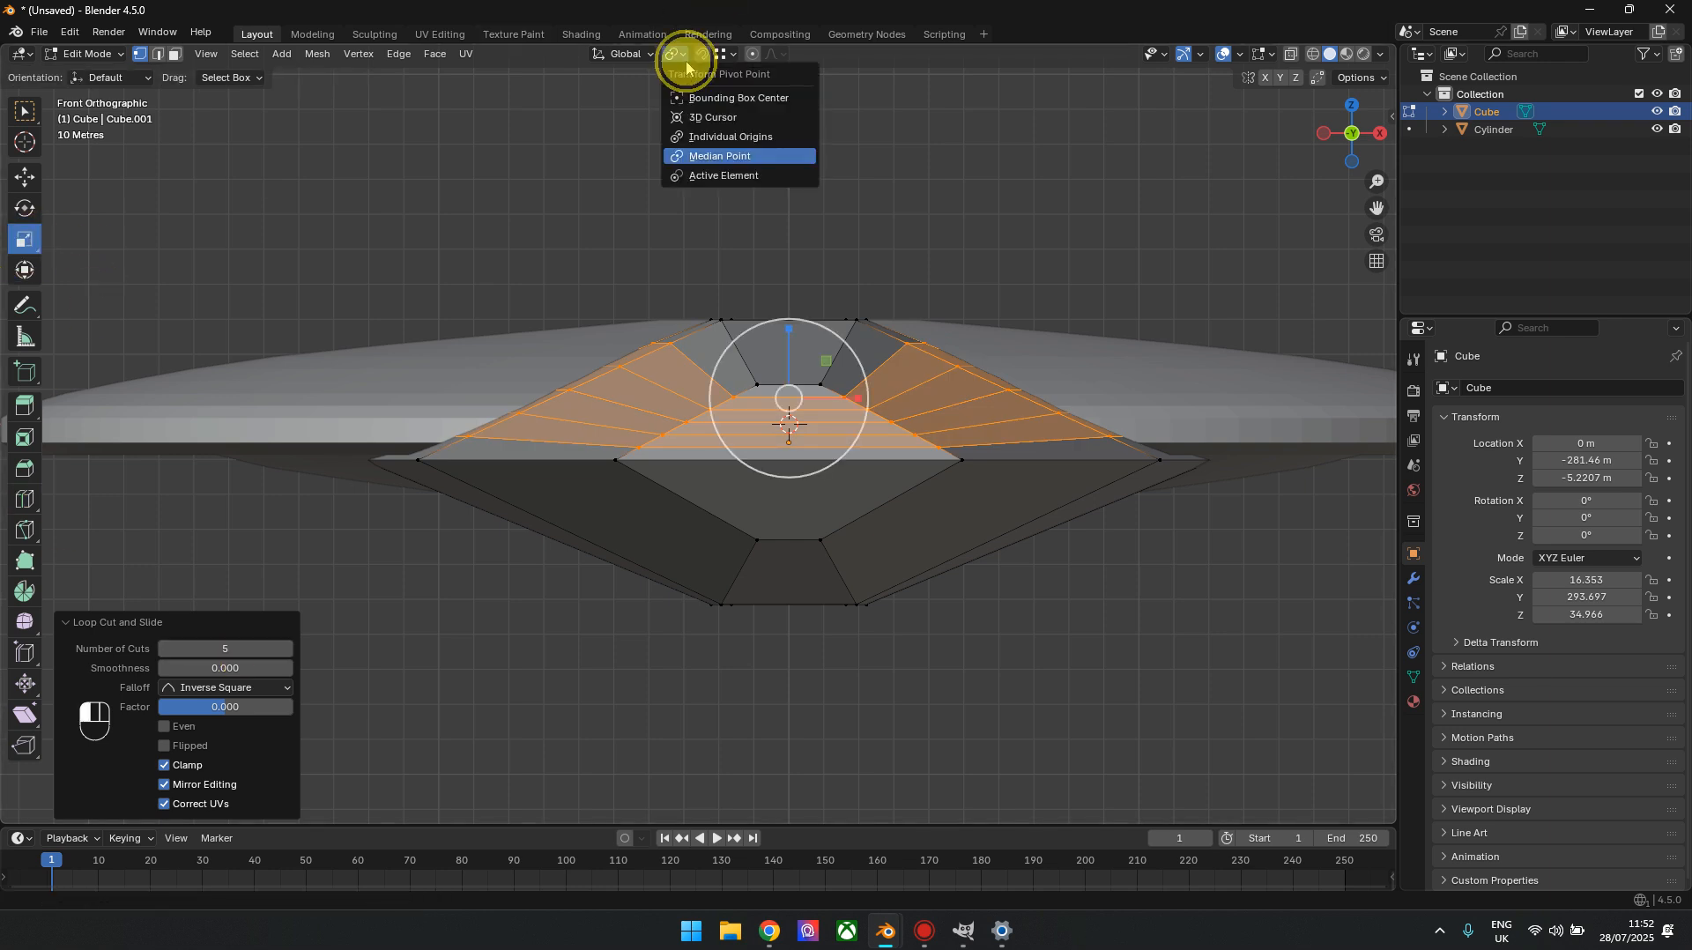
pyautogui.click(730, 139)
pyautogui.scroll(2, 883, 384)
pyautogui.moveTo(892, 388); pyautogui.dragTo(909, 376)
pyautogui.hotkey('ctrl', 'z')
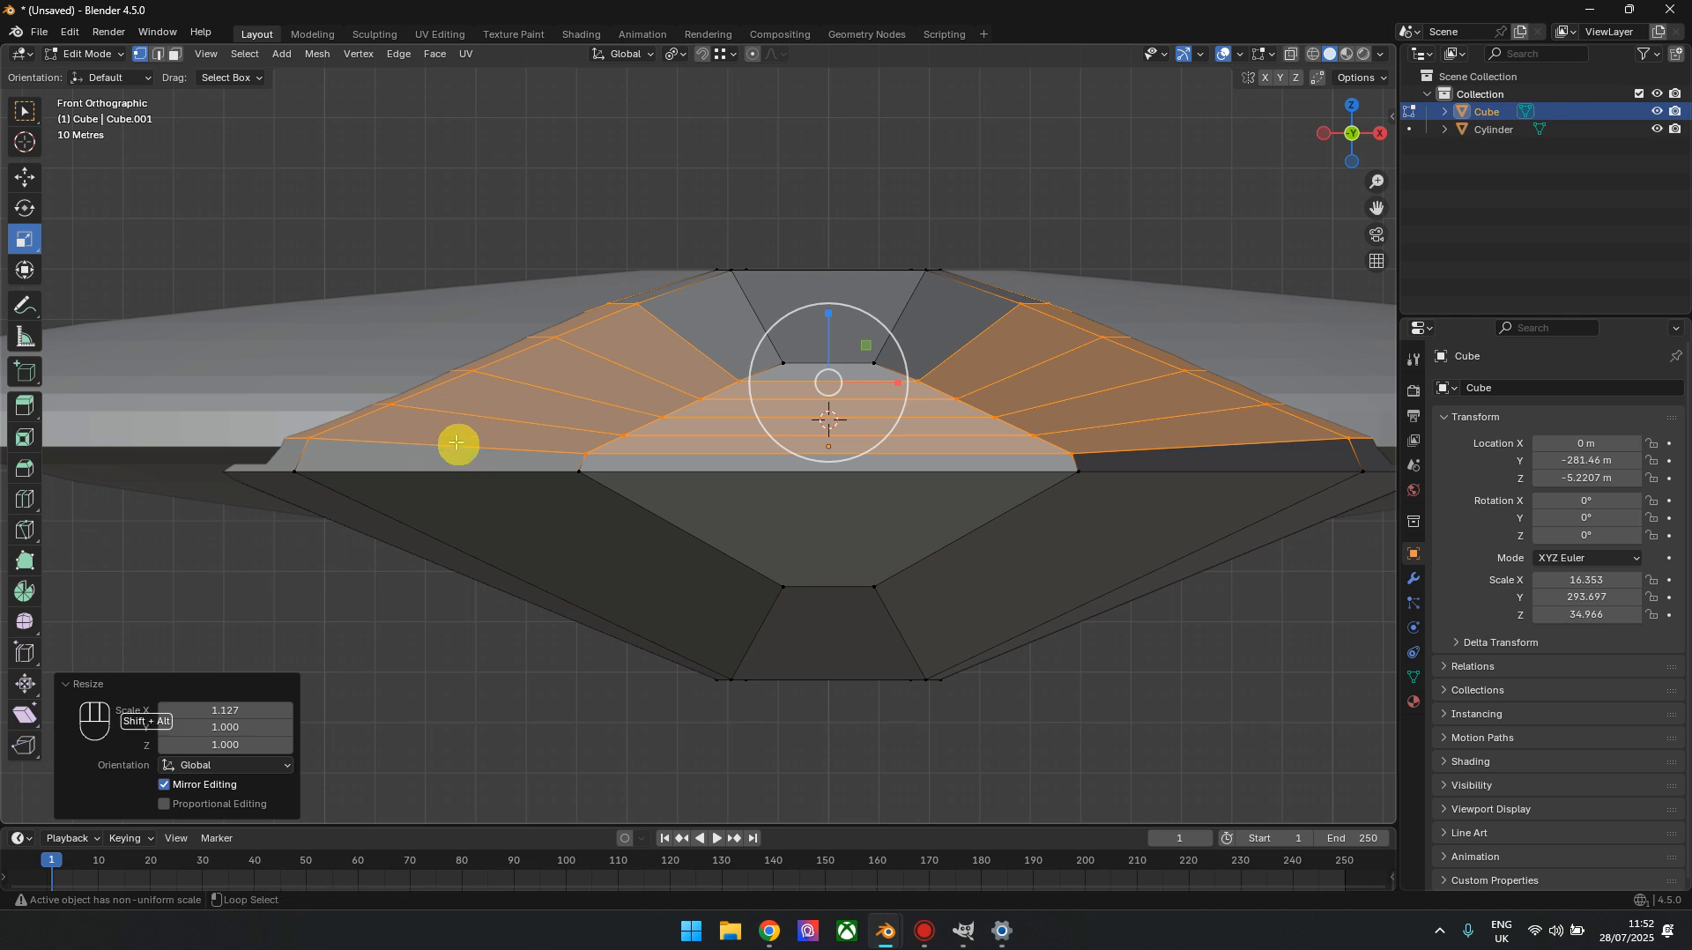
# Round the hull's upper half by deselecting lower loops and widening the remaining ones along X, scaling the top two by 1.028
pyautogui.keyDown('alt'); pyautogui.keyDown('shift'); pyautogui.click(457, 443); pyautogui.keyUp('shift'); pyautogui.keyUp('alt')
pyautogui.moveTo(896, 369); pyautogui.dragTo(901, 352)
pyautogui.keyDown('alt'); pyautogui.keyDown('shift'); pyautogui.click(491, 426); pyautogui.keyUp('shift'); pyautogui.keyUp('alt')
pyautogui.keyDown('alt'); pyautogui.keyDown('shift'); pyautogui.click(510, 388); pyautogui.keyUp('shift'); pyautogui.keyUp('alt')
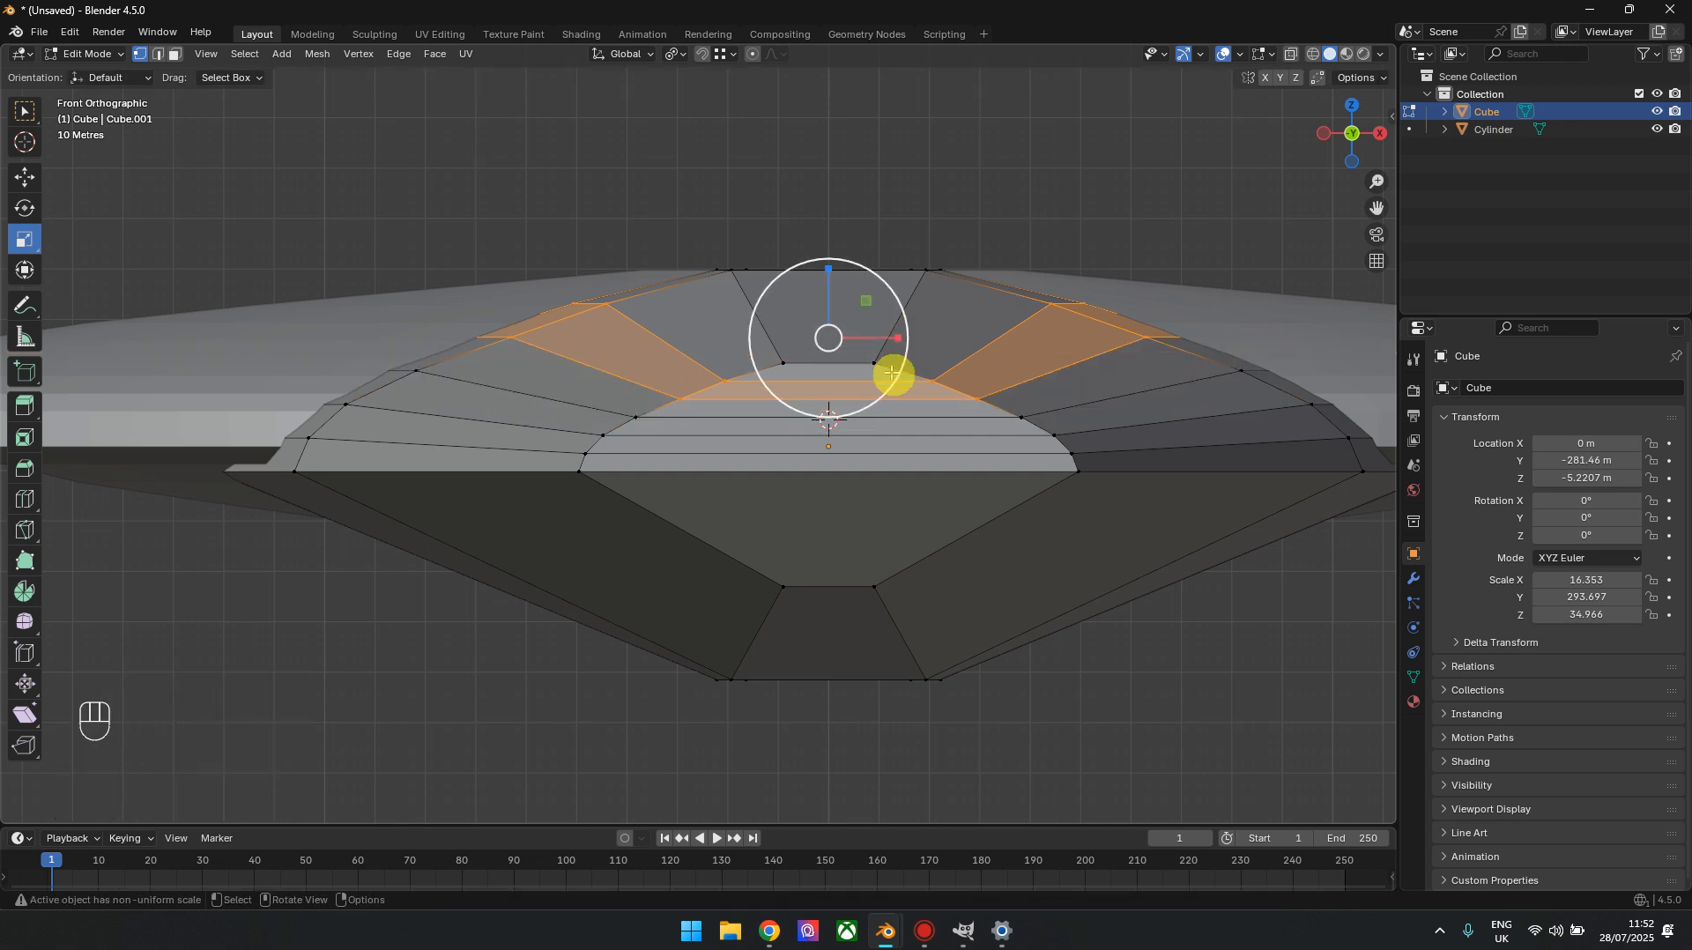
pyautogui.moveTo(891, 337); pyautogui.dragTo(895, 335)
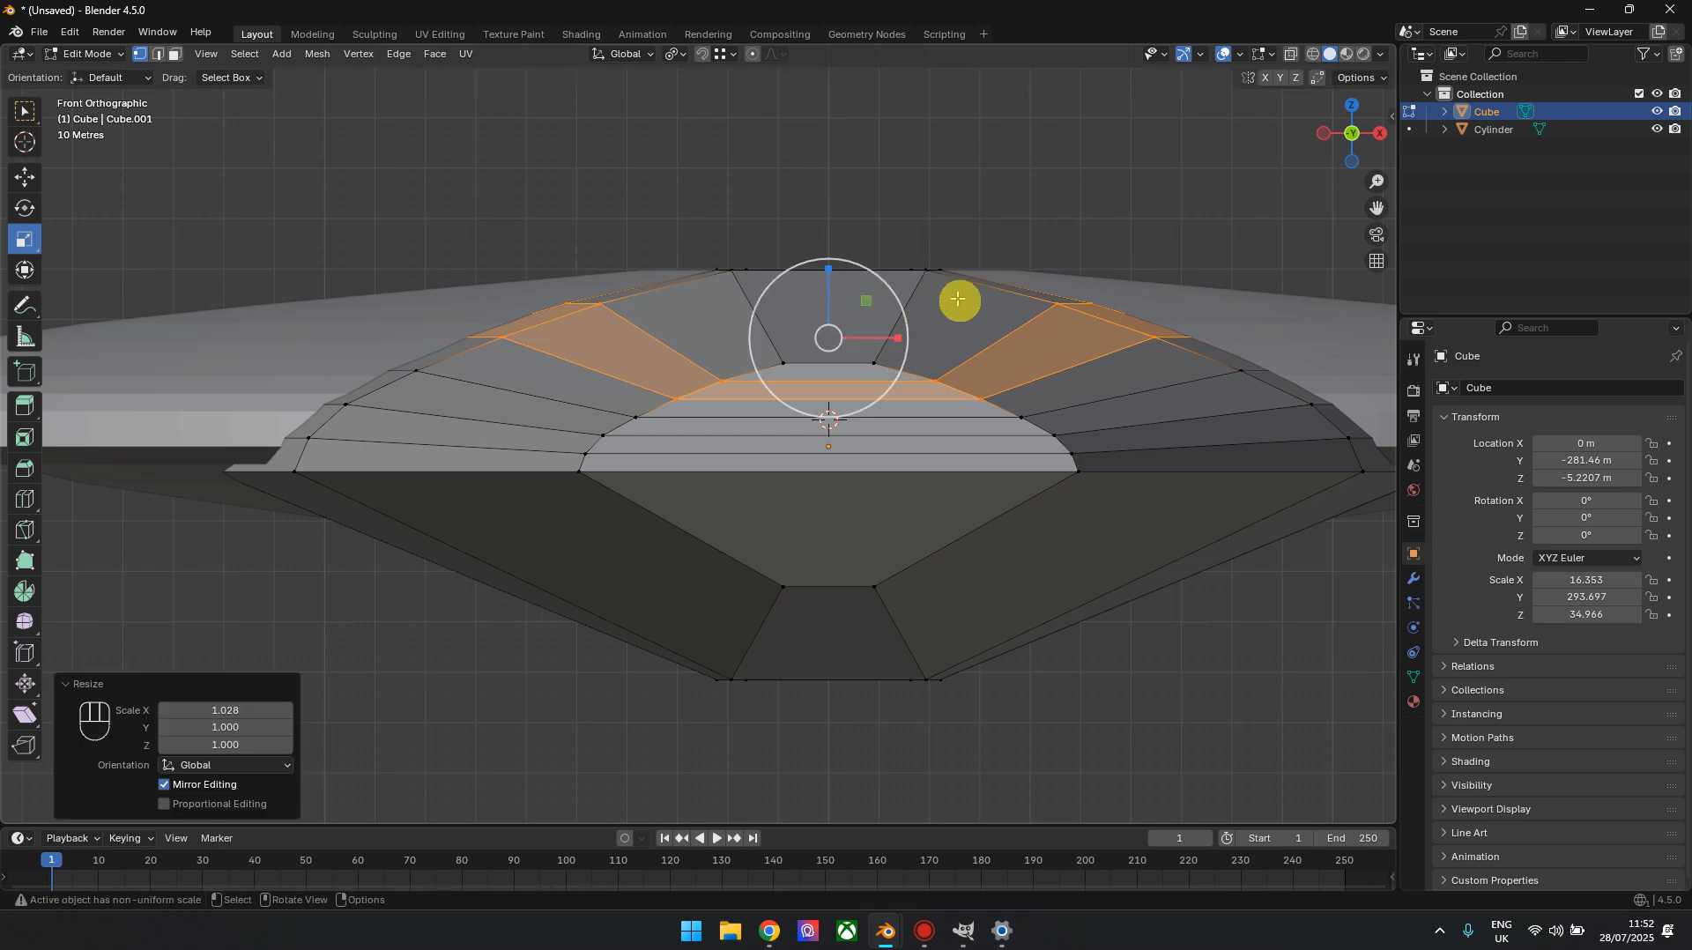
# Add five lengthwise loop cuts around the hull's lower half with a factor of about -0.006
pyautogui.scroll(-3, 920, 667)
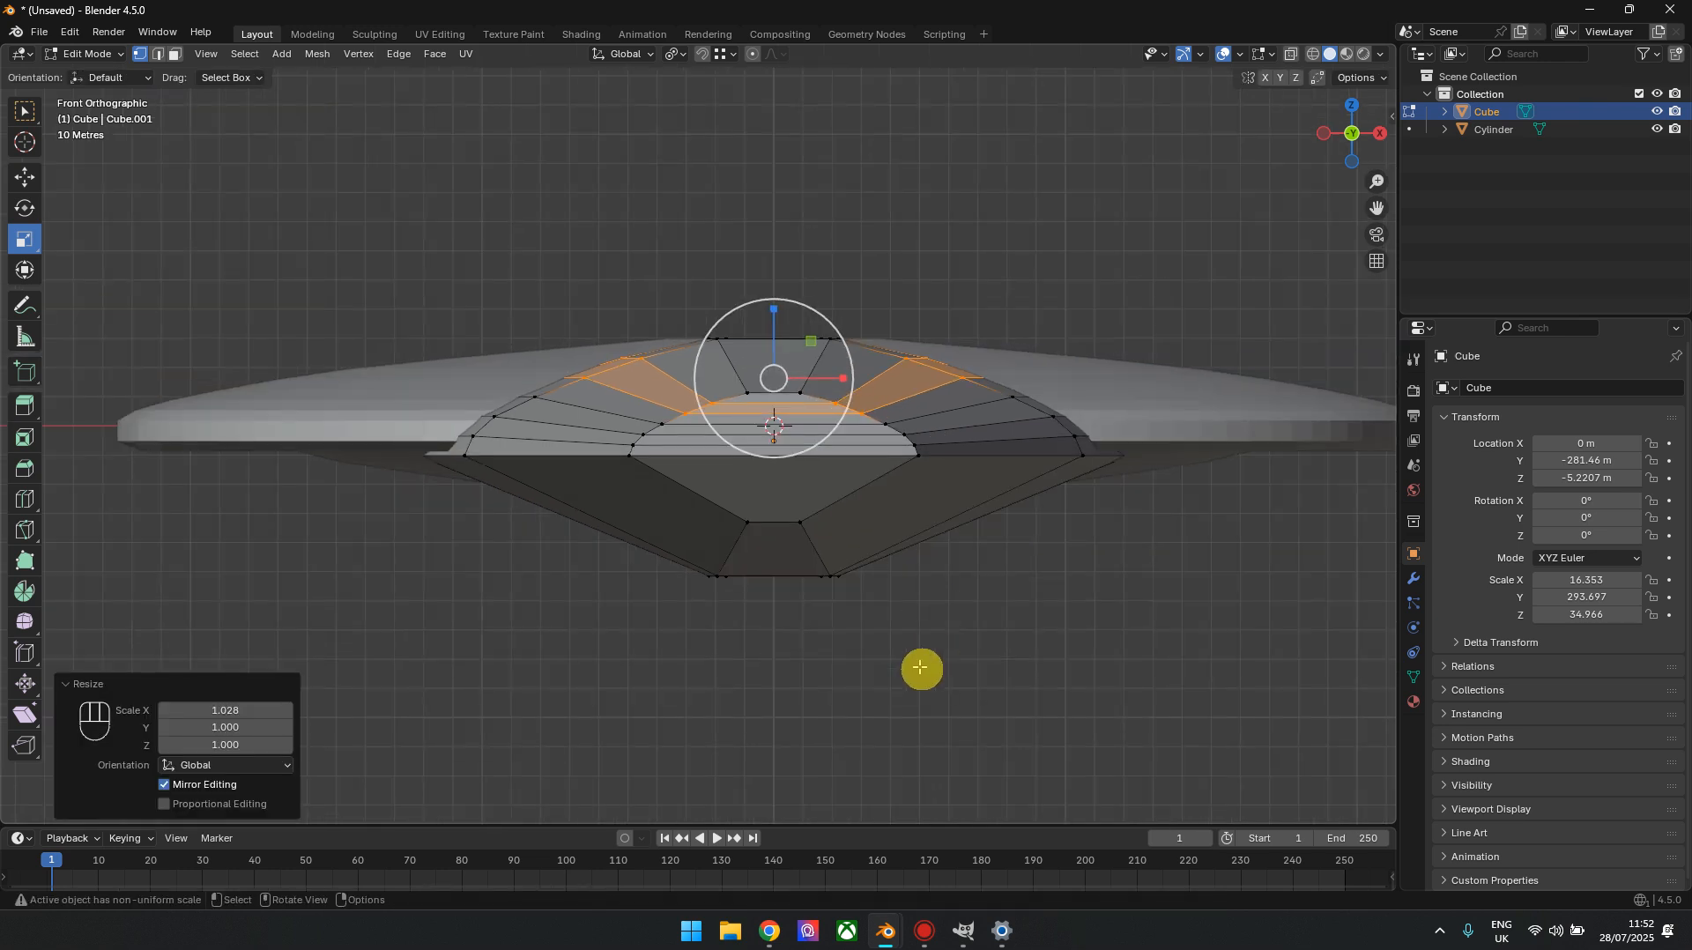
pyautogui.click(25, 499)
pyautogui.click(679, 520)
pyautogui.moveTo(283, 650); pyautogui.dragTo(283, 649)
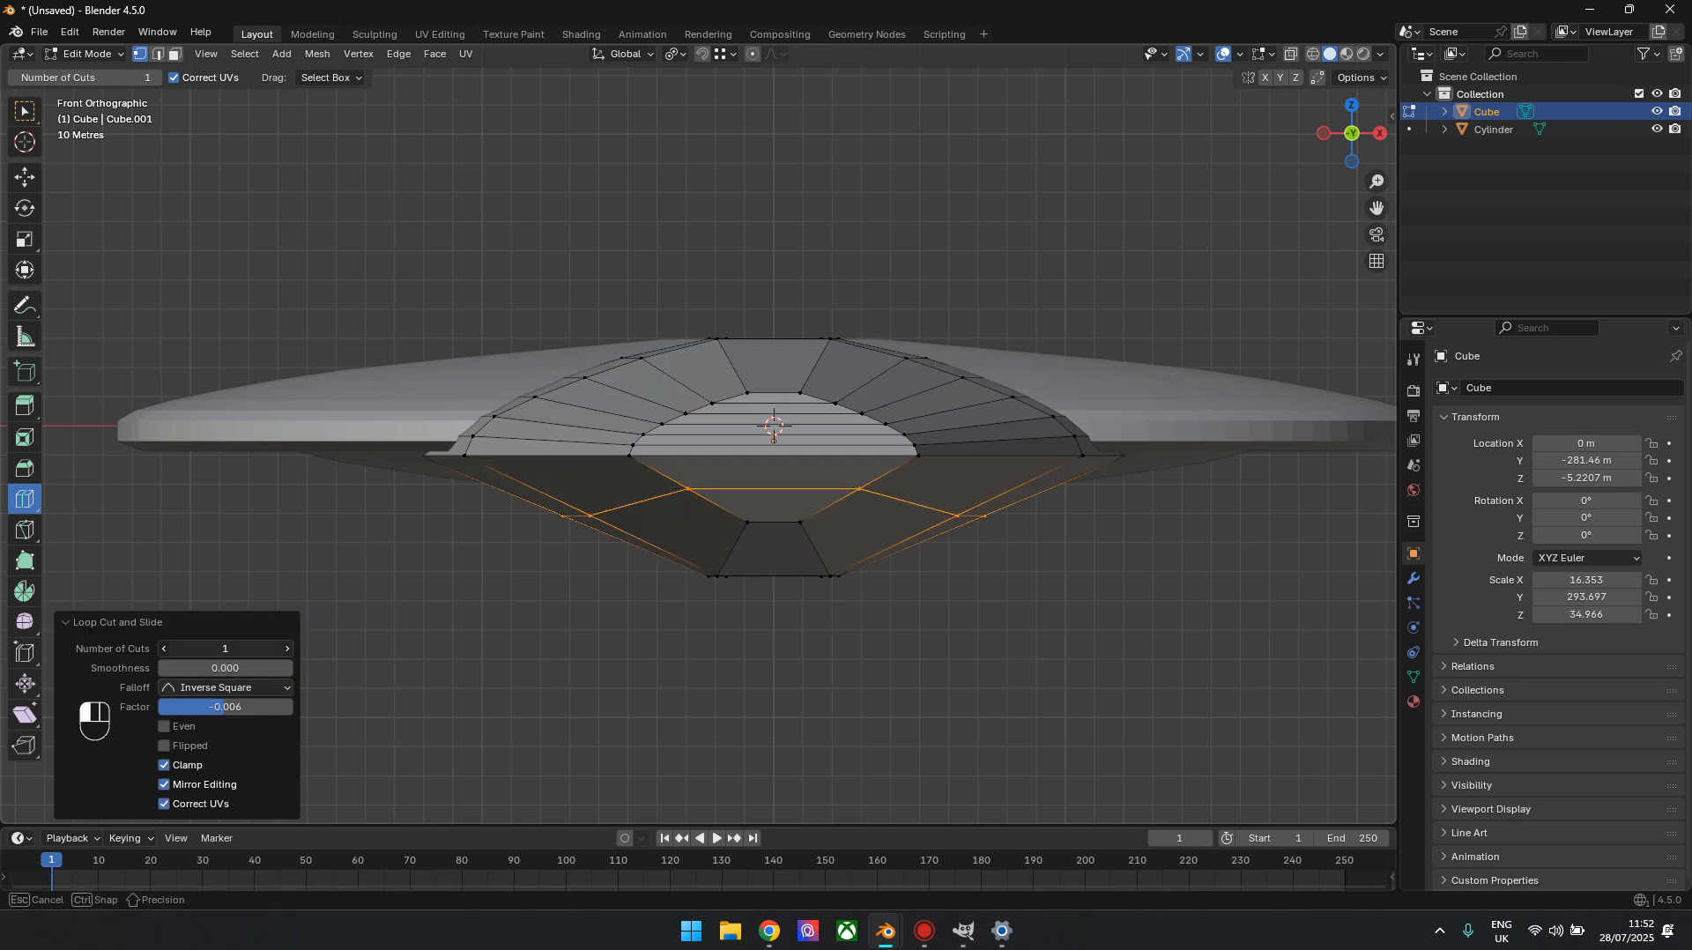
pyautogui.write('5')
pyautogui.press('Return')
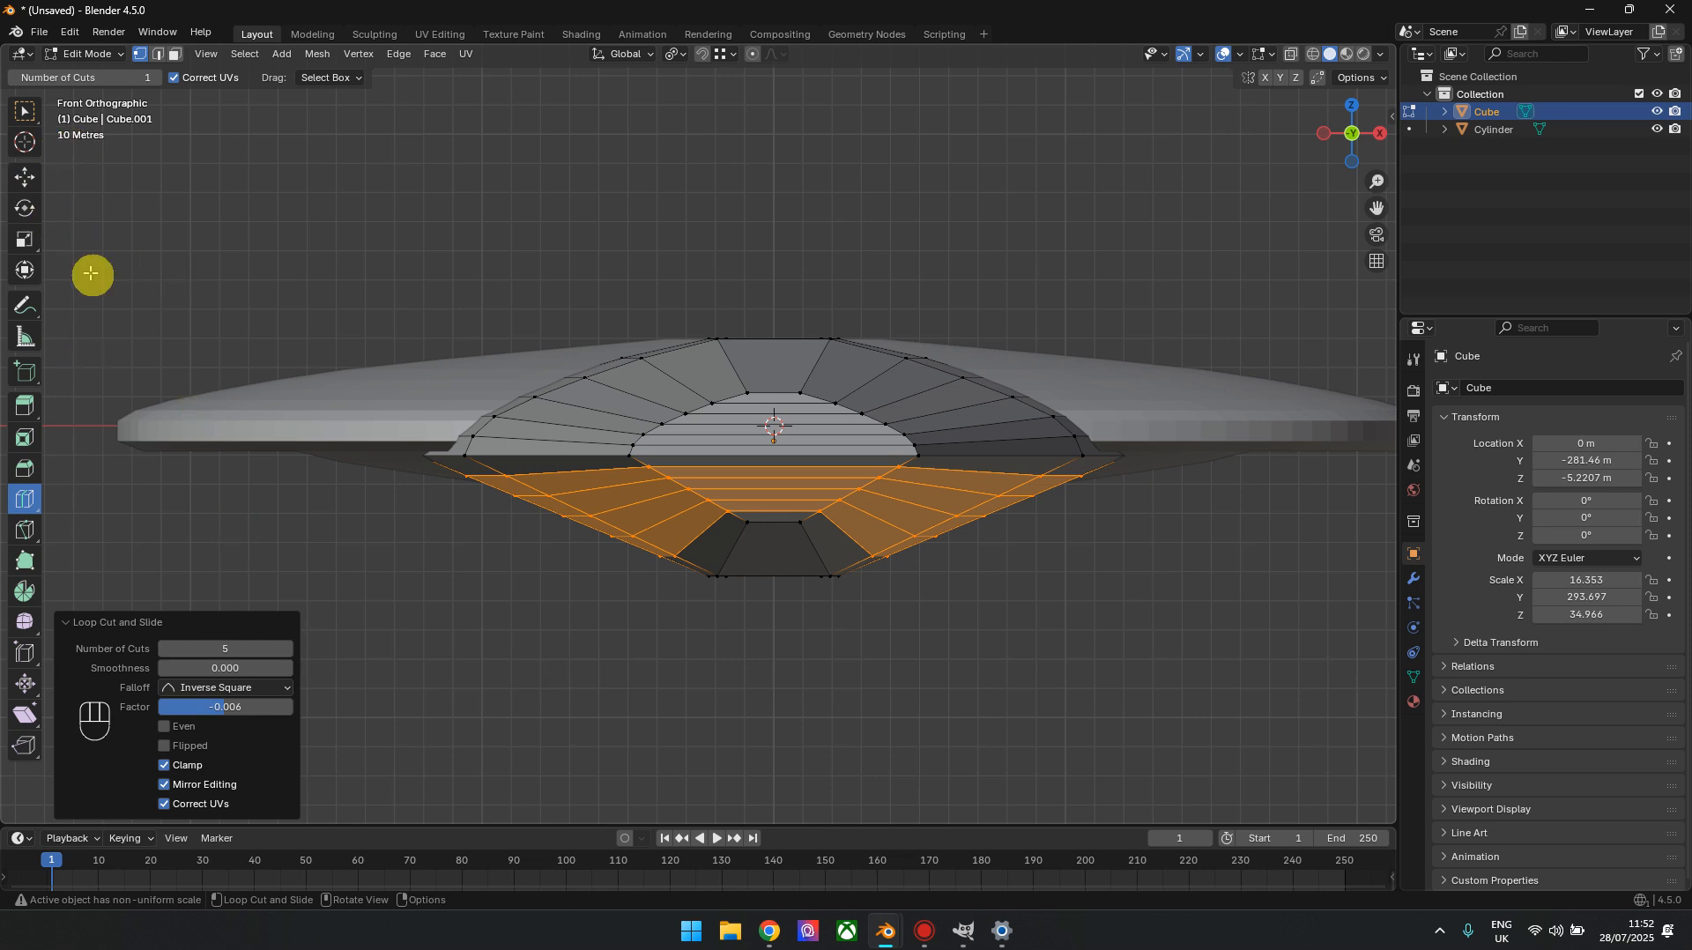
# Select the hull's lower half and widen it along X, deselecting loops from the top and scaling the remaining ones by 1.077
pyautogui.click(24, 177)
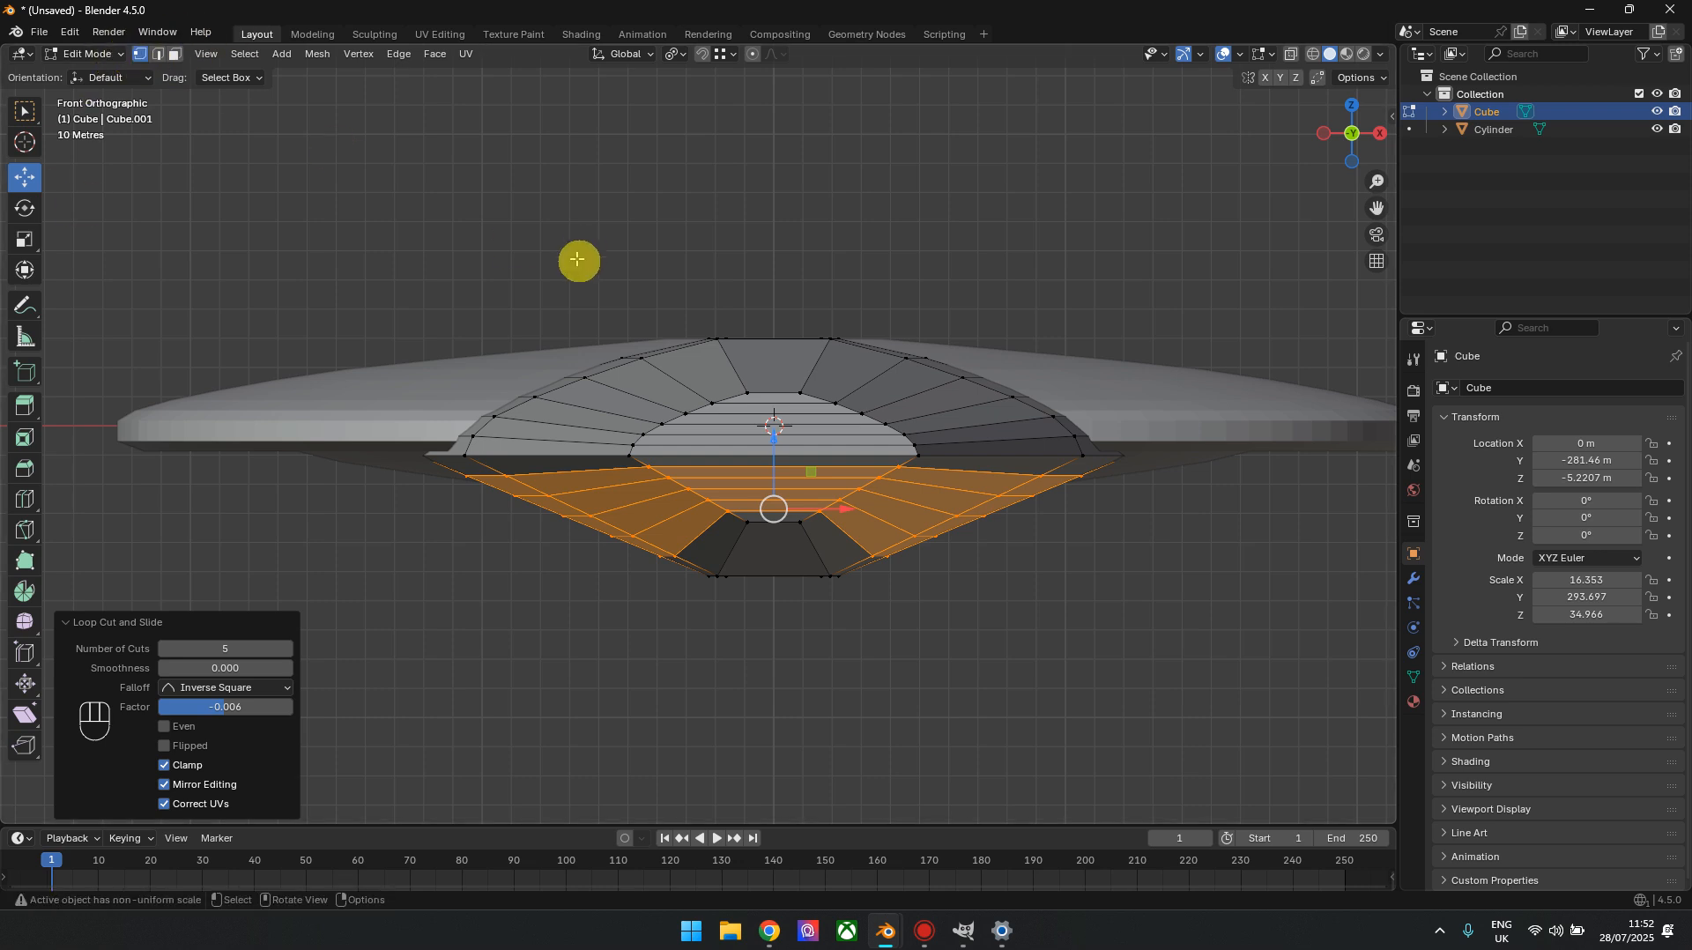
pyautogui.hotkey('alt', 'z')
pyautogui.moveTo(948, 632); pyautogui.dragTo(577, 517)
pyautogui.hotkey('alt', 'z')
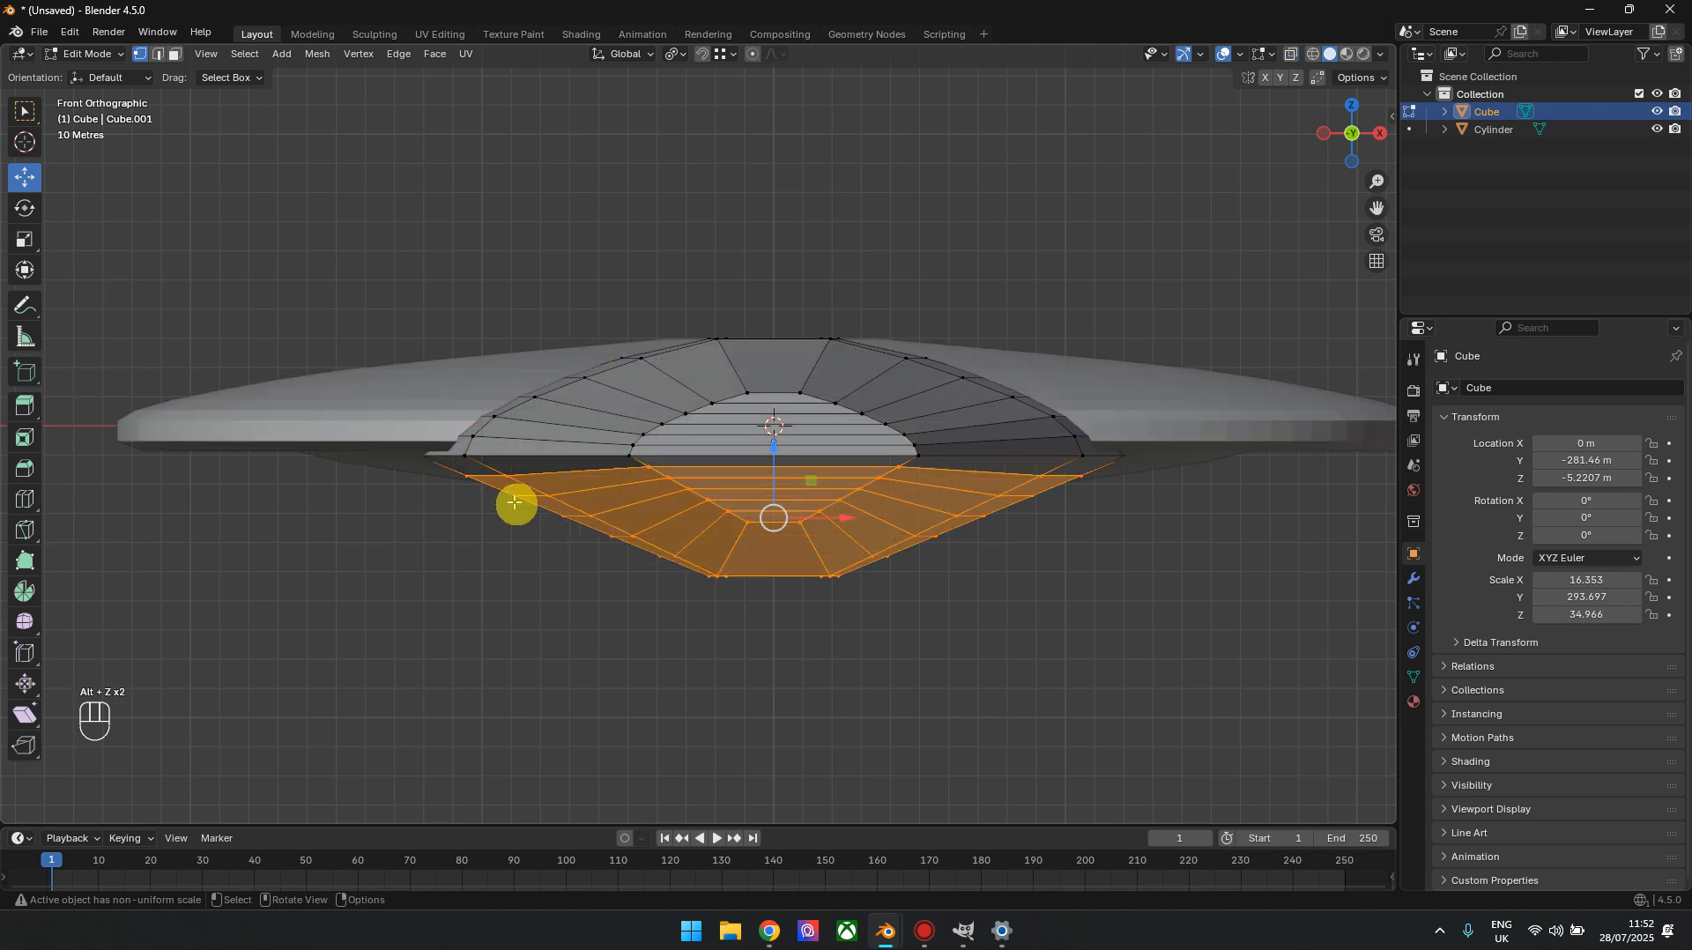
pyautogui.click(24, 240)
pyautogui.scroll(2, 907, 551)
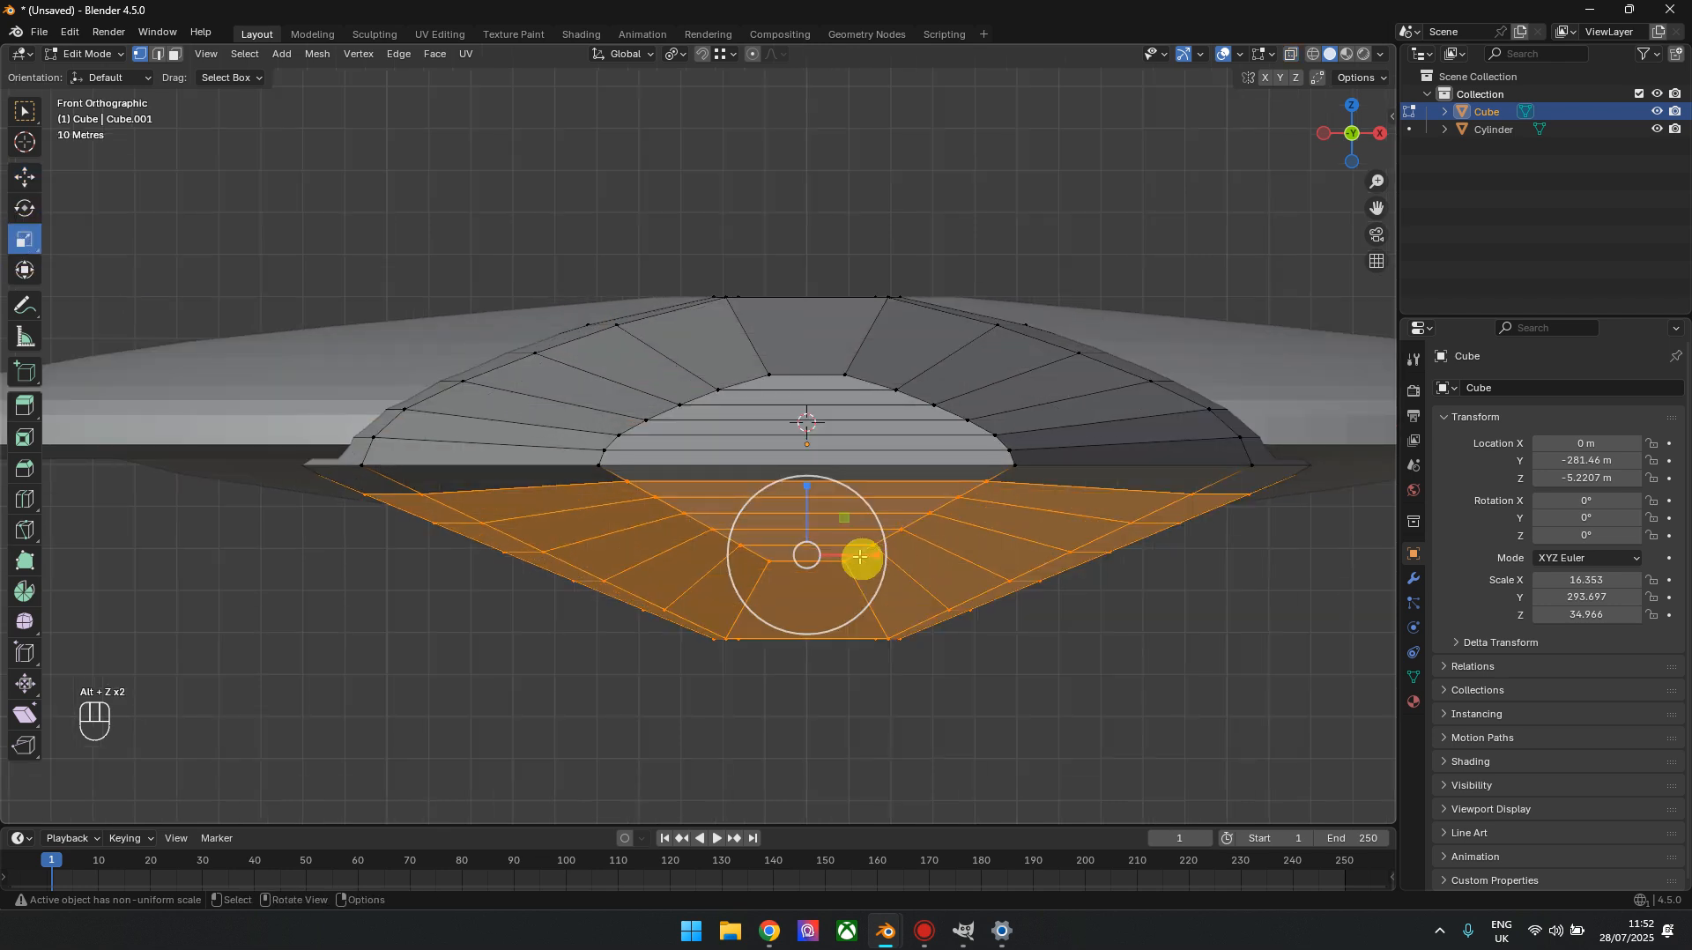
pyautogui.moveTo(873, 553); pyautogui.dragTo(560, 521)
pyautogui.keyDown('alt'); pyautogui.keyDown('shift'); pyautogui.click(528, 494); pyautogui.keyUp('shift'); pyautogui.keyUp('alt')
pyautogui.keyDown('alt'); pyautogui.keyDown('shift'); pyautogui.click(560, 520); pyautogui.keyUp('shift'); pyautogui.keyUp('alt')
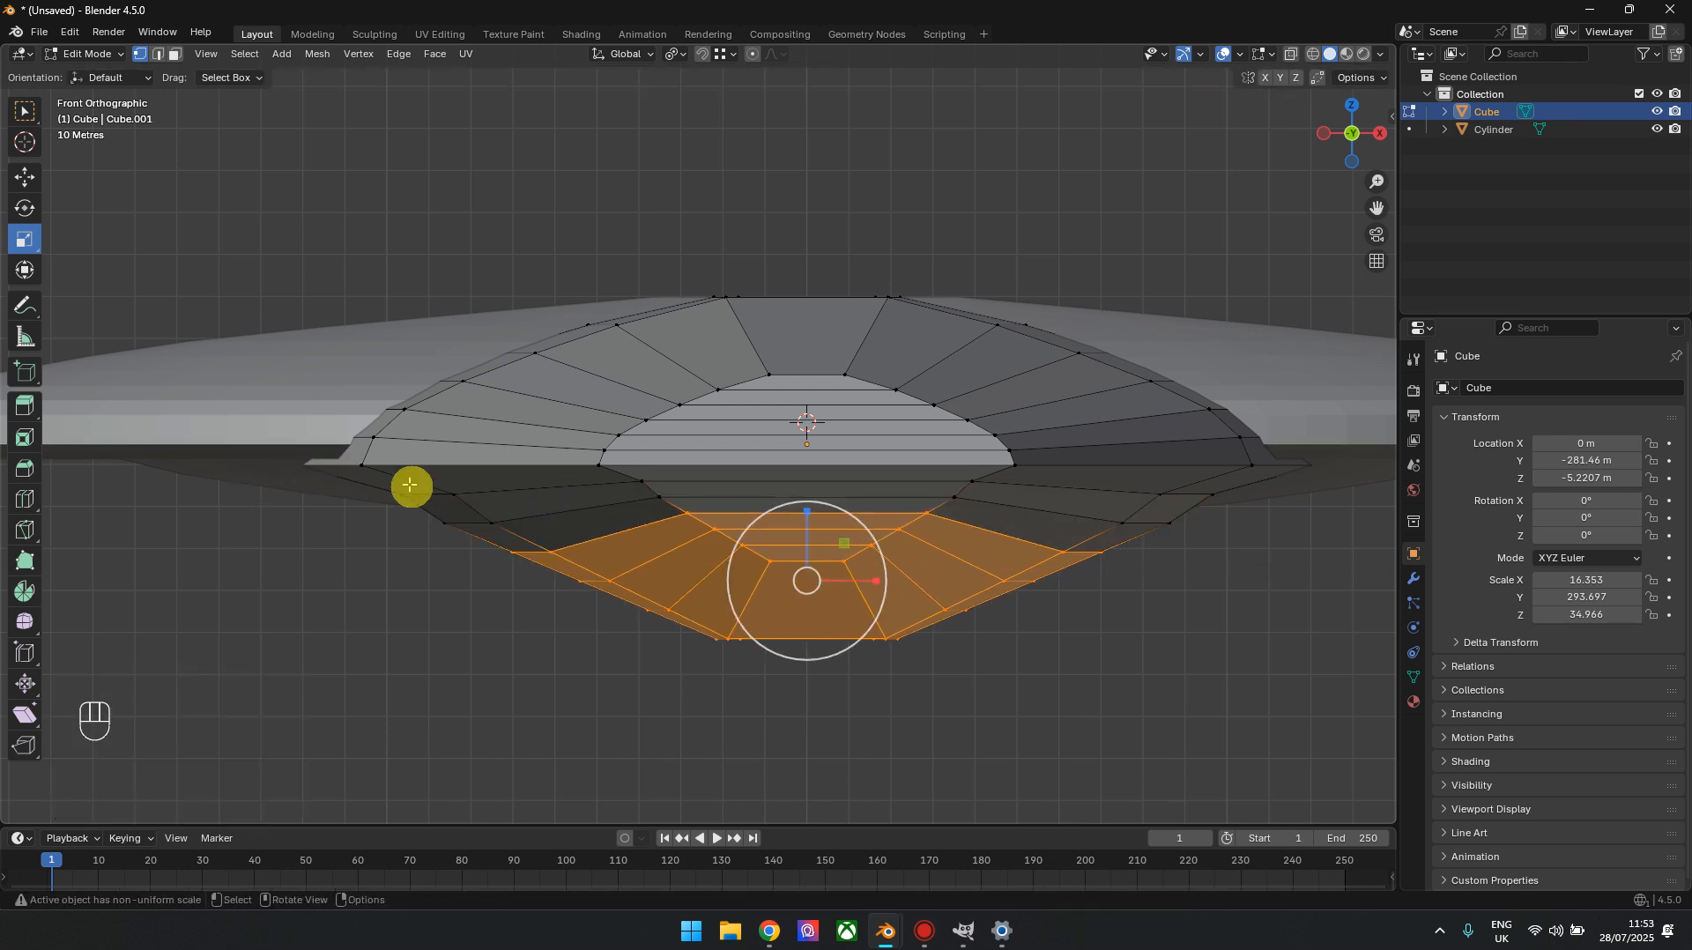
pyautogui.moveTo(874, 579); pyautogui.dragTo(880, 579)
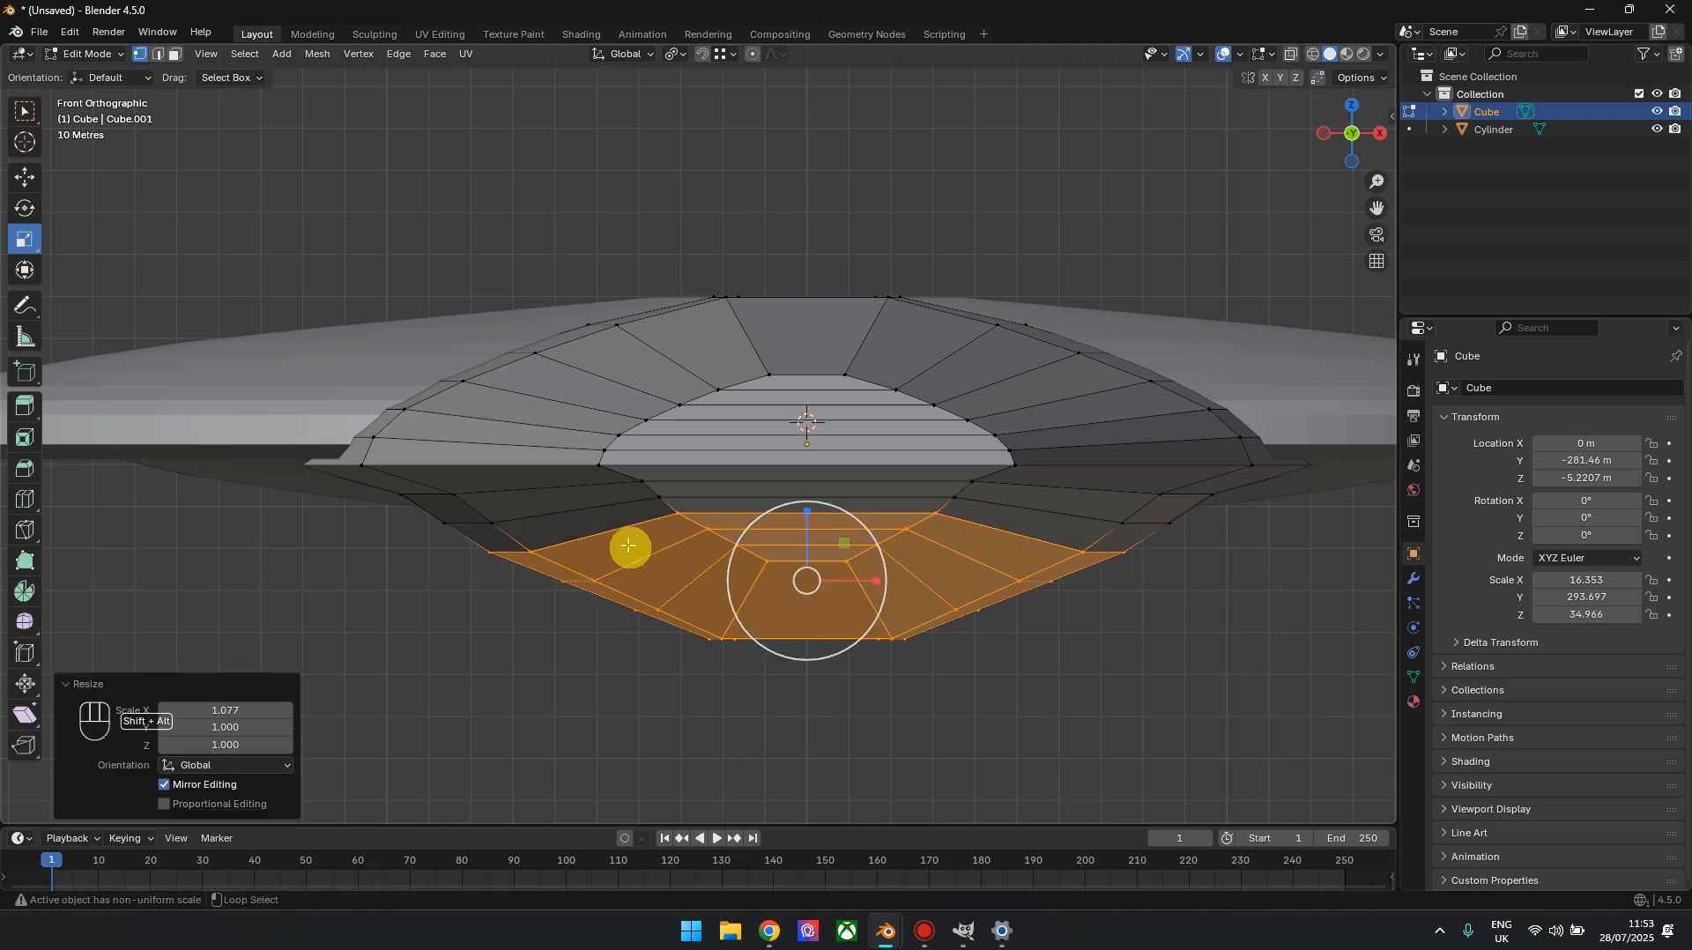
# Finish rounding the lower half by deselecting further loops and rescaling the rest along X, with the bottom faces at 0.915, and return to Object Mode
pyautogui.keyDown('alt'); pyautogui.keyDown('shift'); pyautogui.click(609, 542); pyautogui.keyUp('shift'); pyautogui.keyUp('alt')
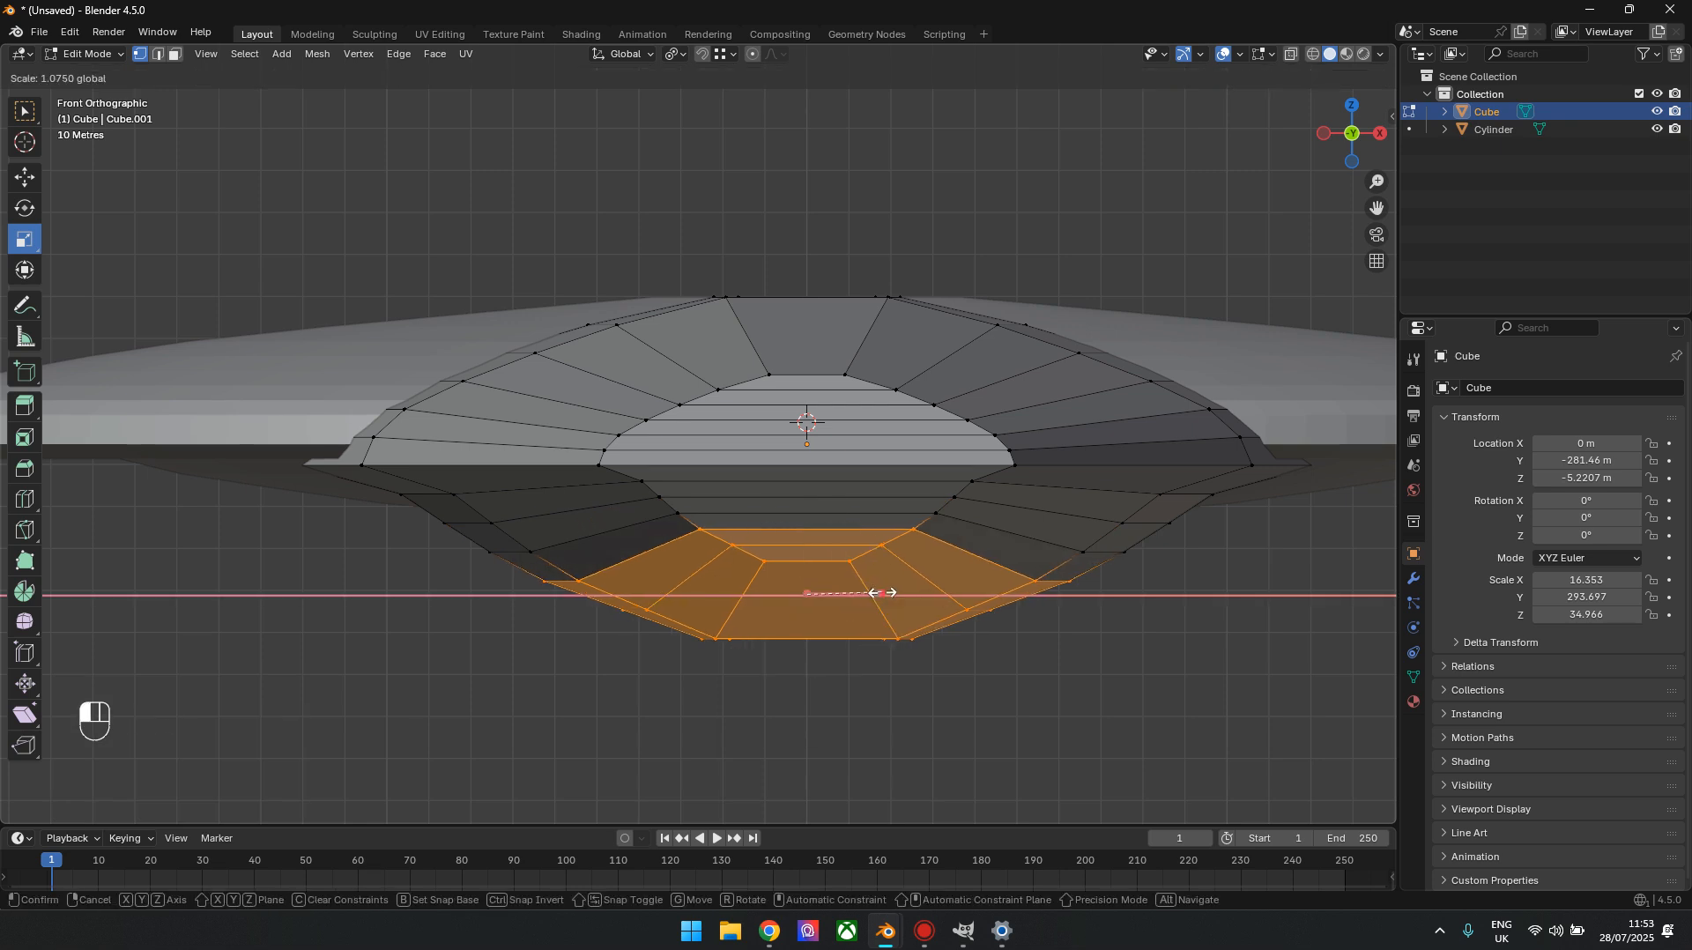
pyautogui.click(650, 566)
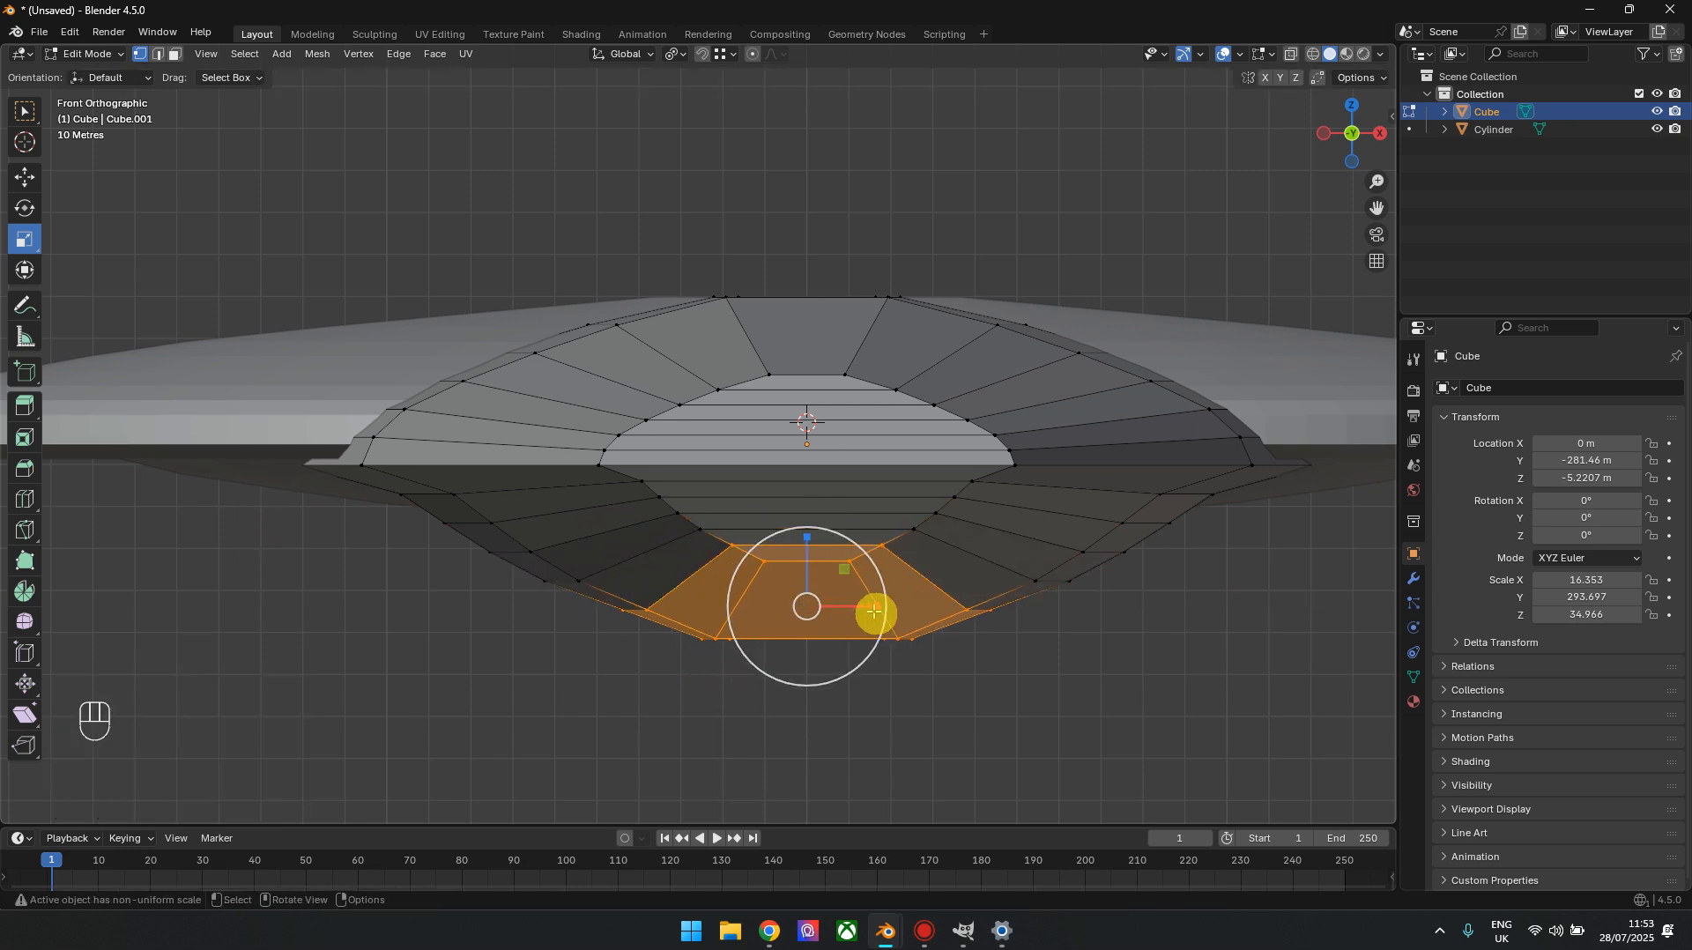
pyautogui.moveTo(869, 608); pyautogui.dragTo(875, 621)
pyautogui.keyDown('alt'); pyautogui.keyDown('shift'); pyautogui.click(688, 586); pyautogui.keyUp('shift'); pyautogui.keyUp('alt')
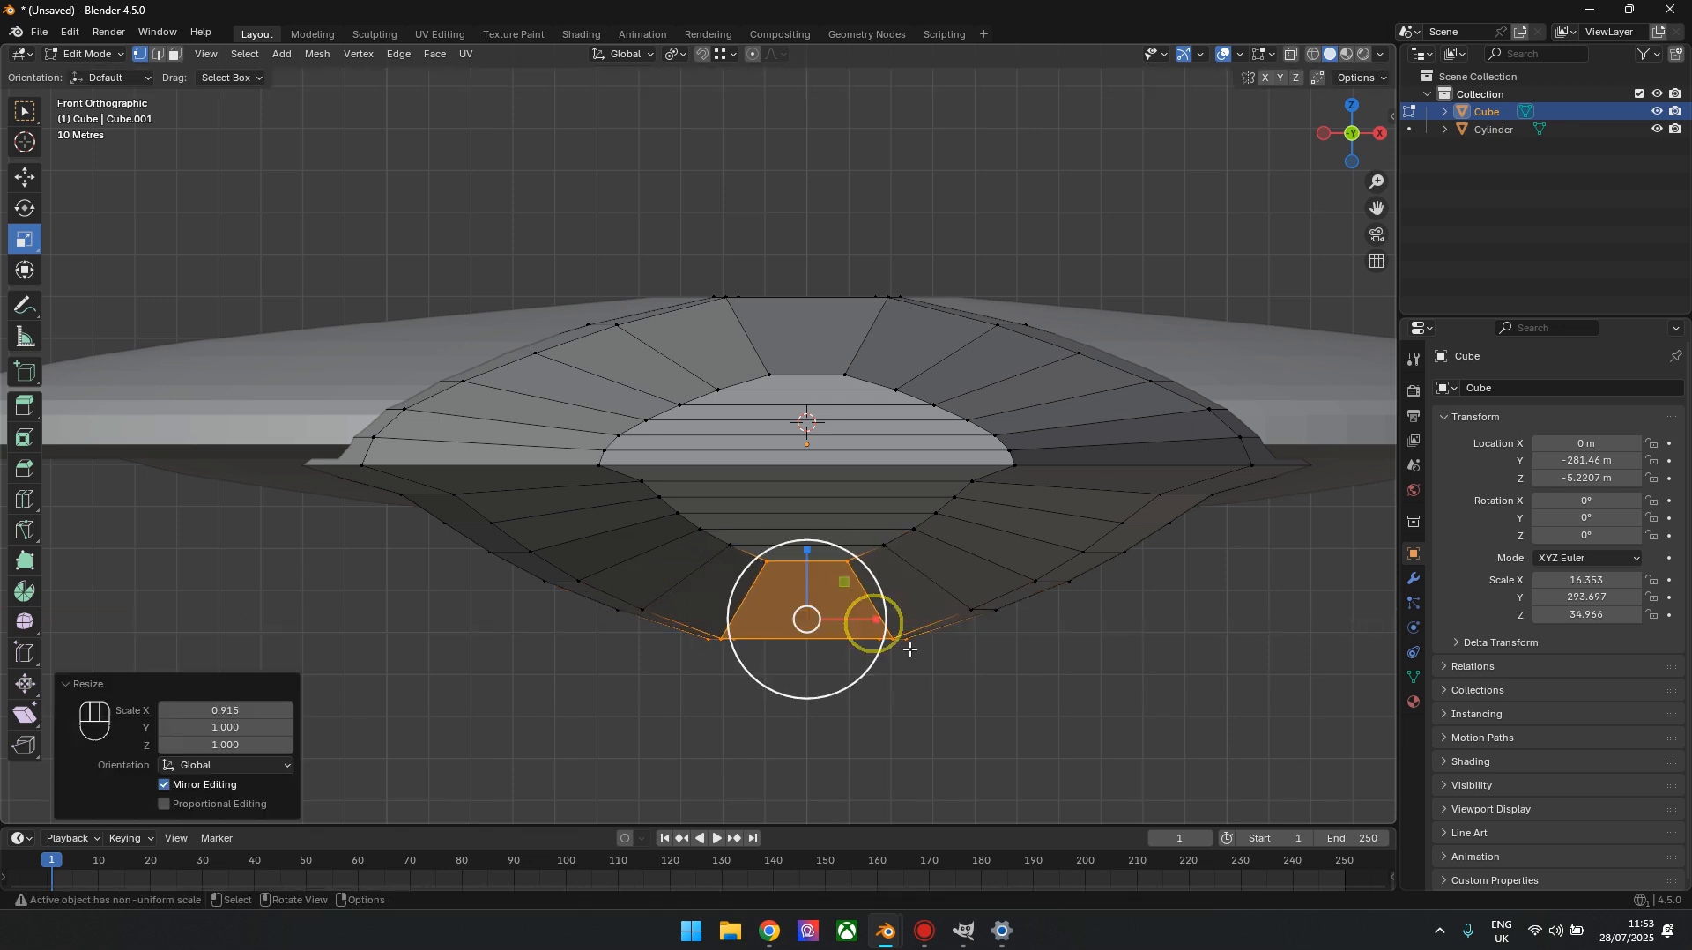
pyautogui.click(1143, 686)
pyautogui.scroll(-4, 1143, 686)
pyautogui.hotkey('alt', 'z')
pyautogui.hotkey('alt', 'z')
pyautogui.press('Tab')
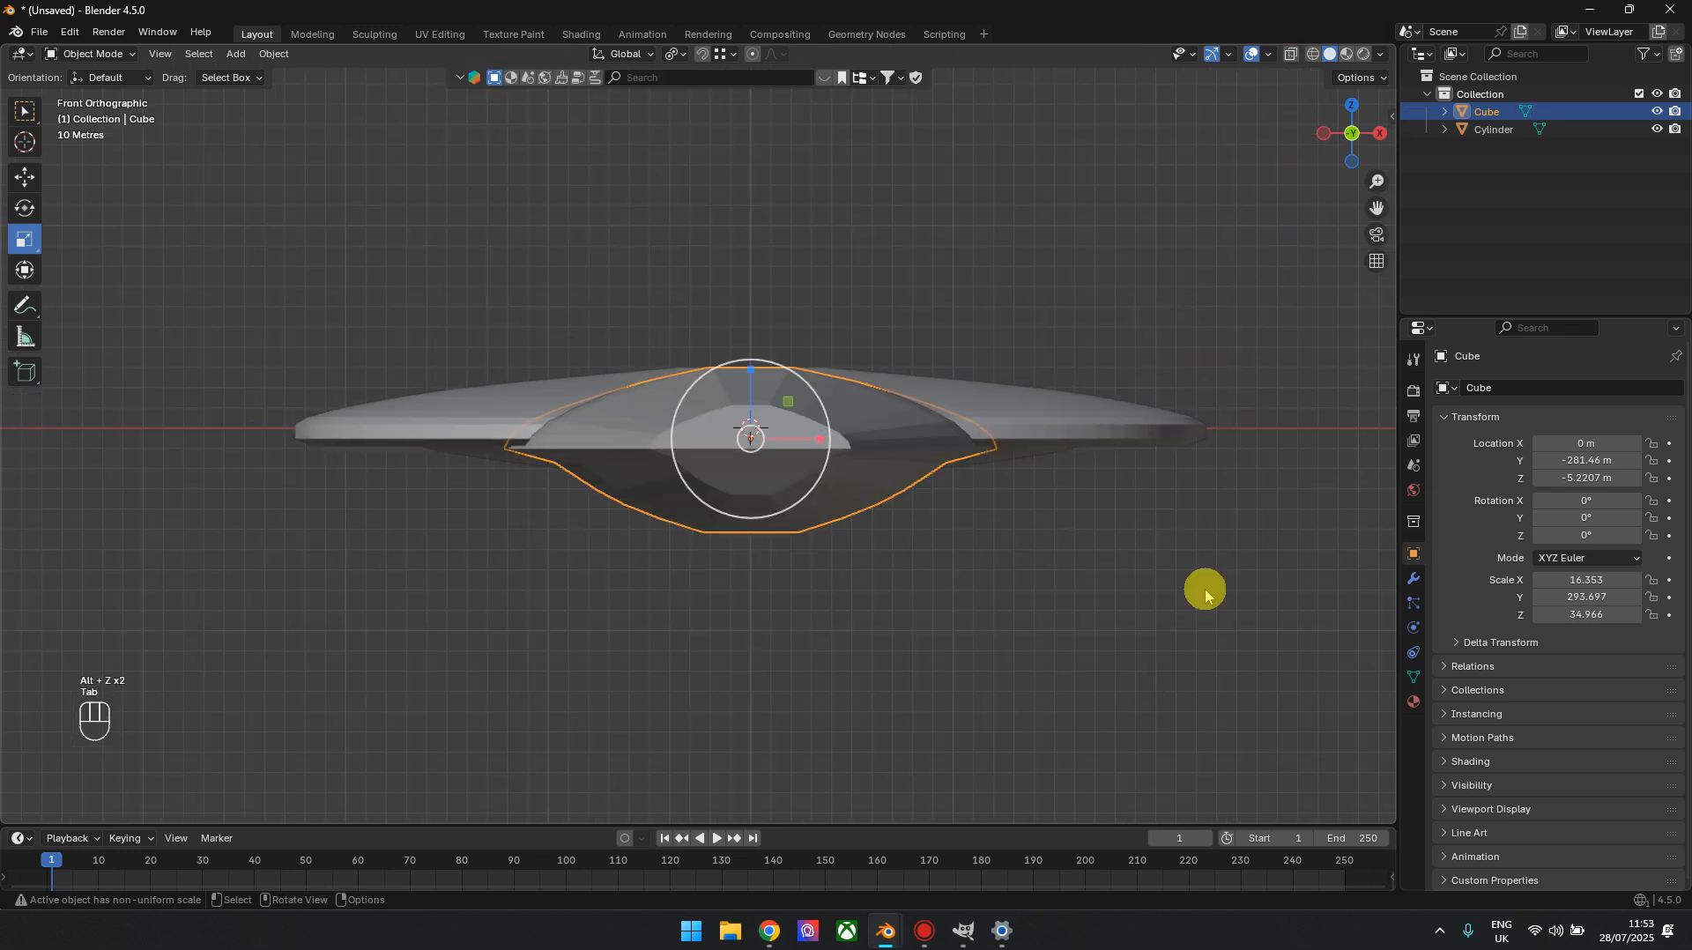
# Examine the rounded hull from below and behind the saucer
pyautogui.click(1201, 593)
pyautogui.moveTo(1351, 132); pyautogui.dragTo(1315, 215)
pyautogui.scroll(-3, 1031, 501)
pyautogui.keyDown('shift'); pyautogui.moveTo(906, 616); pyautogui.dragTo(918, 450, button='middle'); pyautogui.keyUp('shift')
pyautogui.moveTo(1370, 110); pyautogui.dragTo(1389, 153)
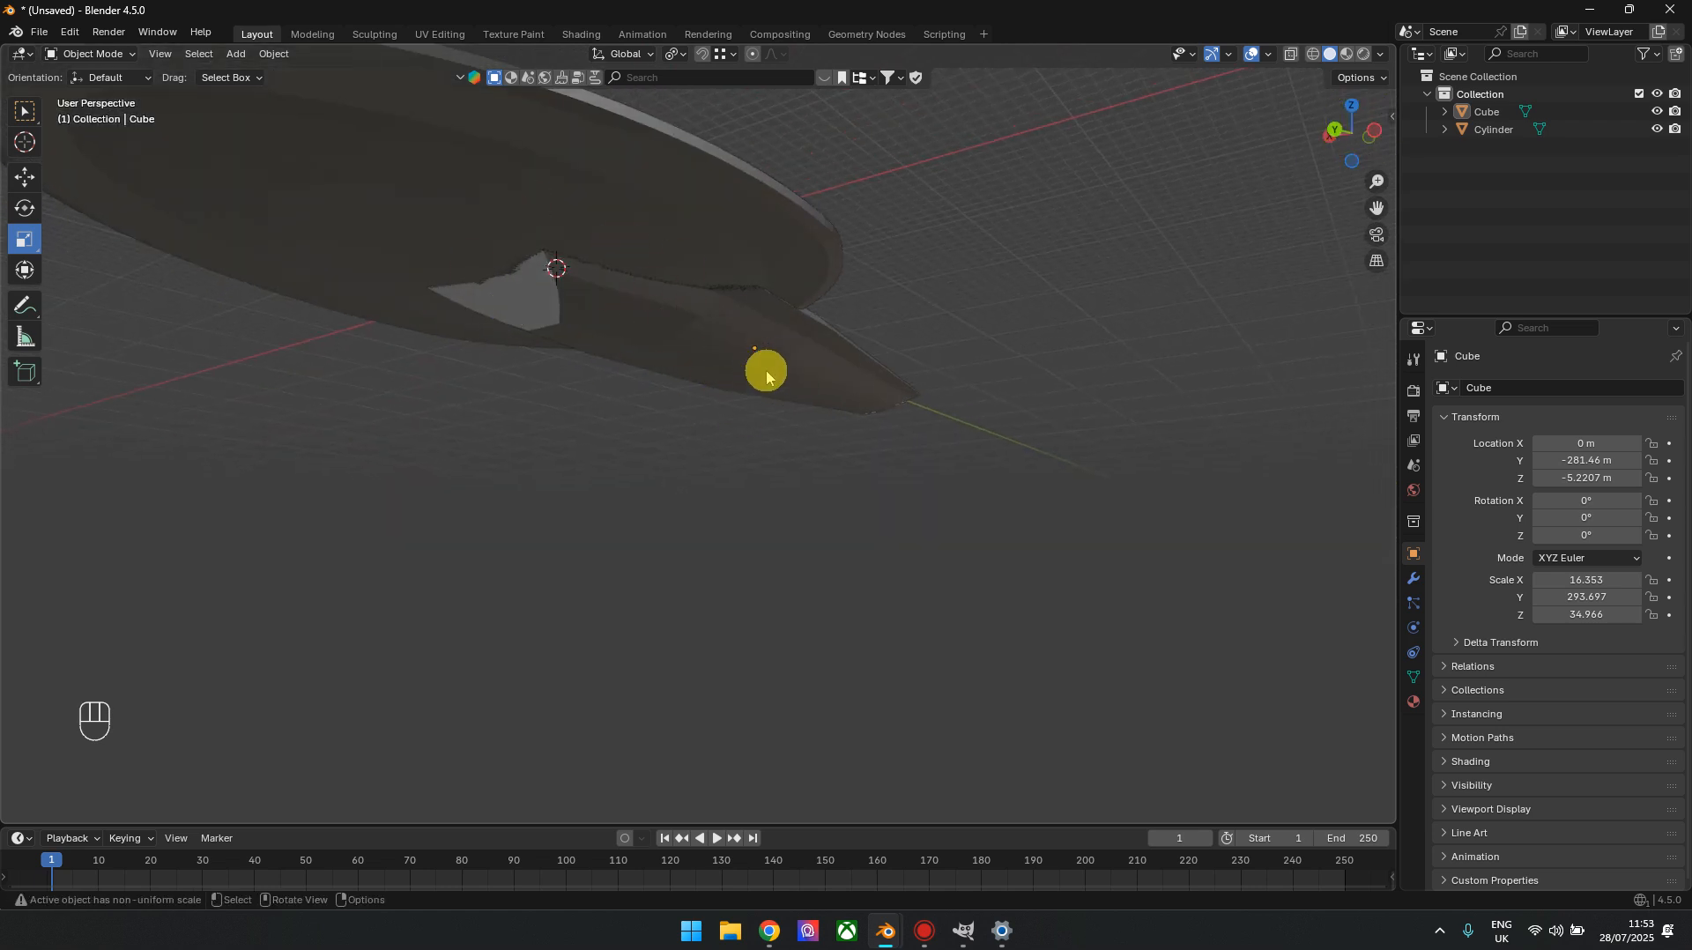
pyautogui.moveTo(1367, 121); pyautogui.dragTo(1365, 115)
pyautogui.click(1351, 118)
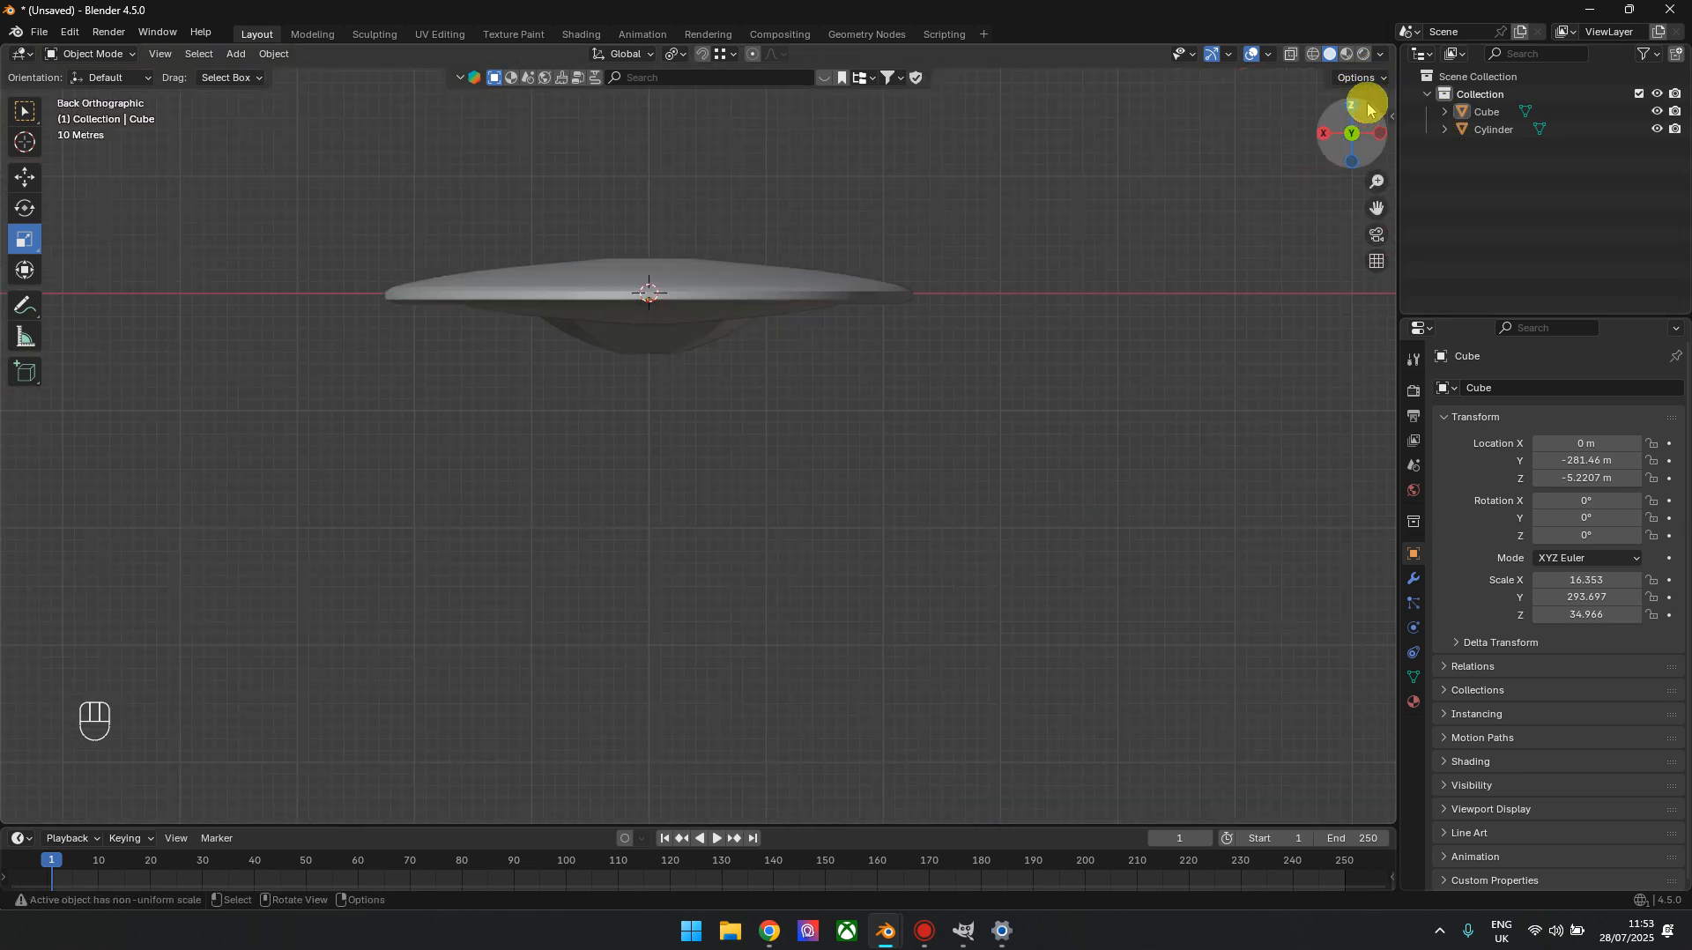
# In top orthographic view with X-ray on, scale all vertices at the hull's narrow rear end by 0.780
pyautogui.click(1352, 107)
pyautogui.keyDown('shift'); pyautogui.moveTo(851, 558); pyautogui.dragTo(872, 298, button='middle'); pyautogui.keyUp('shift')
pyautogui.click(767, 607)
pyautogui.press('Tab')
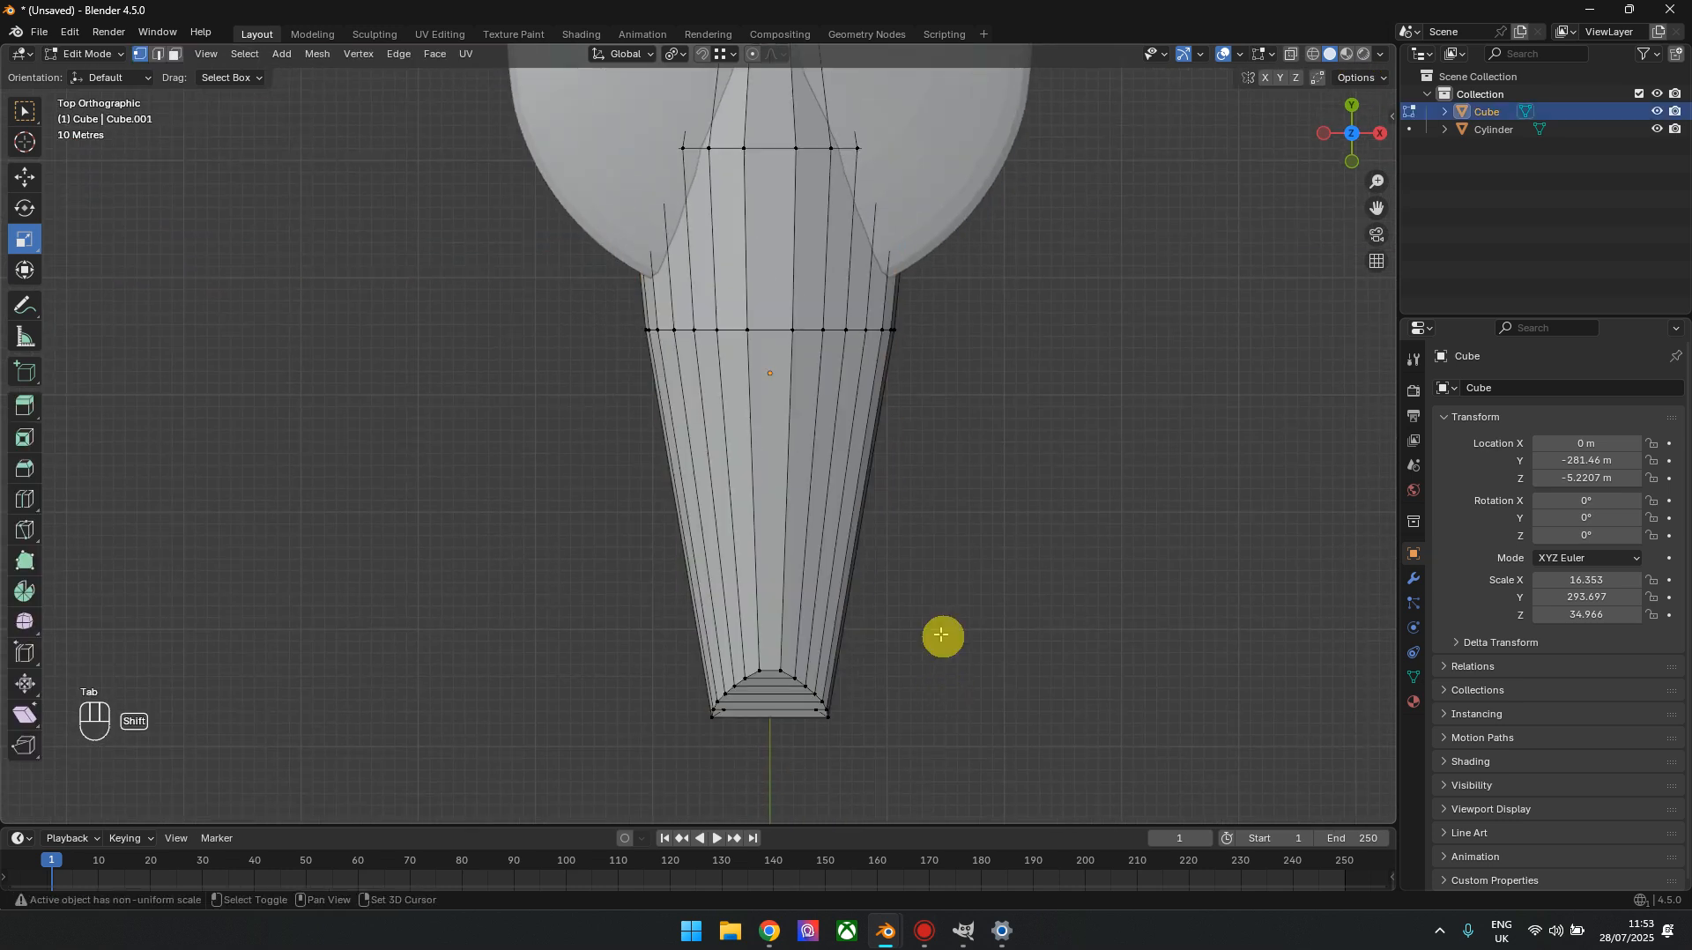
pyautogui.hotkey('alt', 'z')
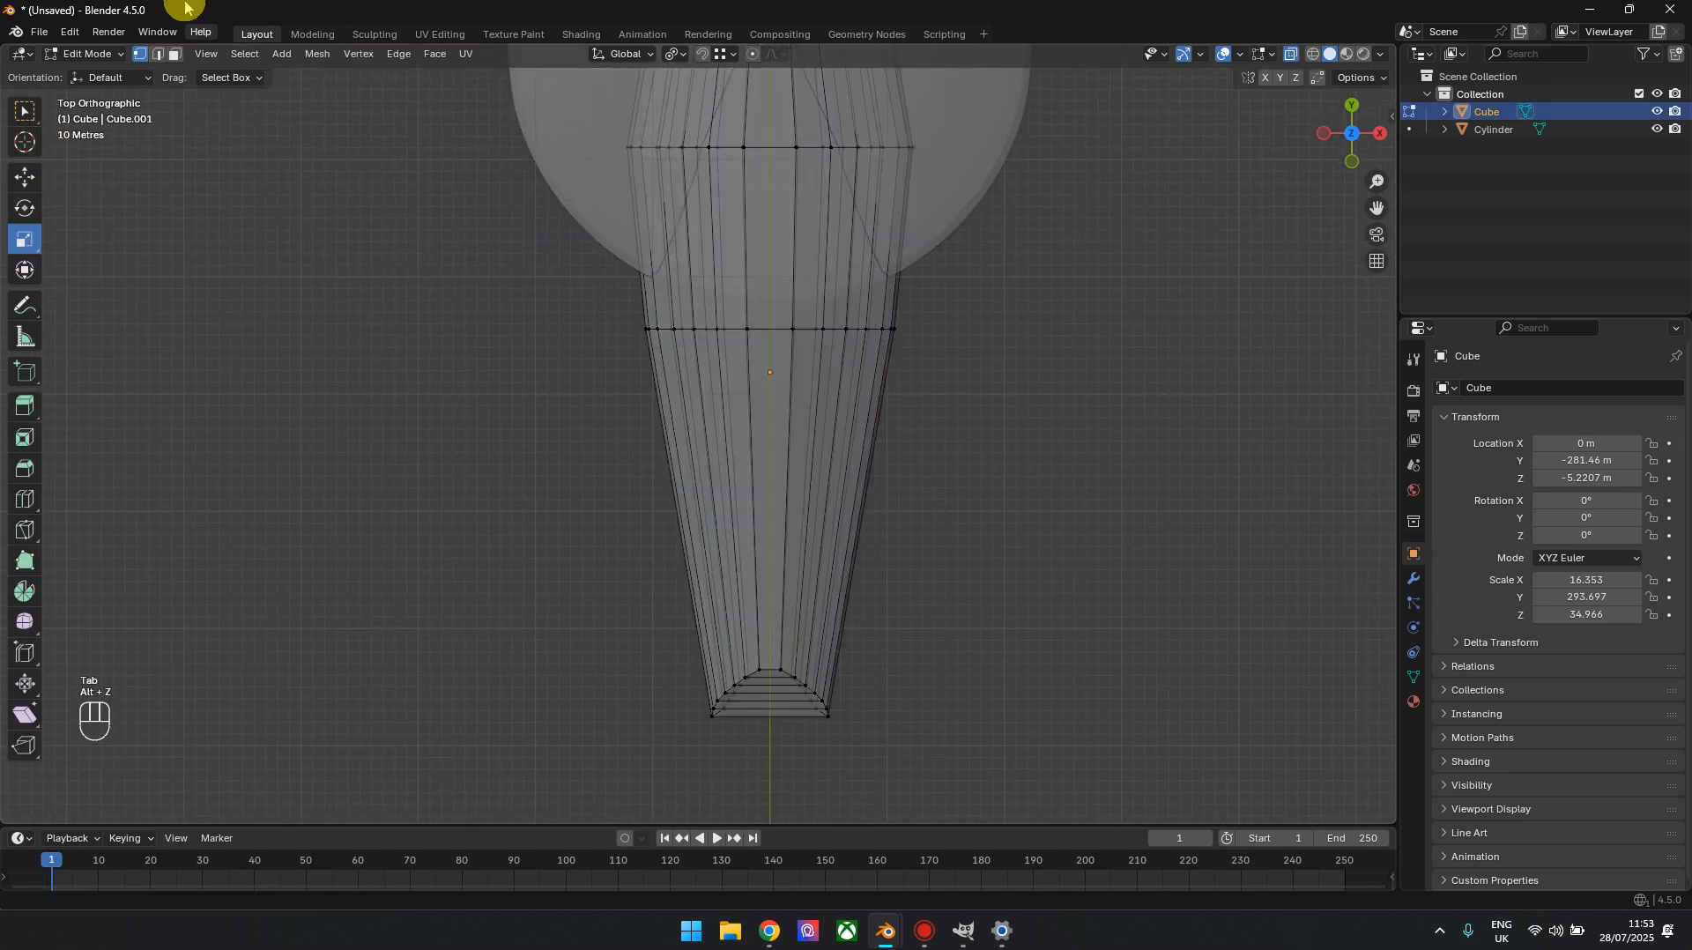
pyautogui.moveTo(921, 794); pyautogui.dragTo(605, 643)
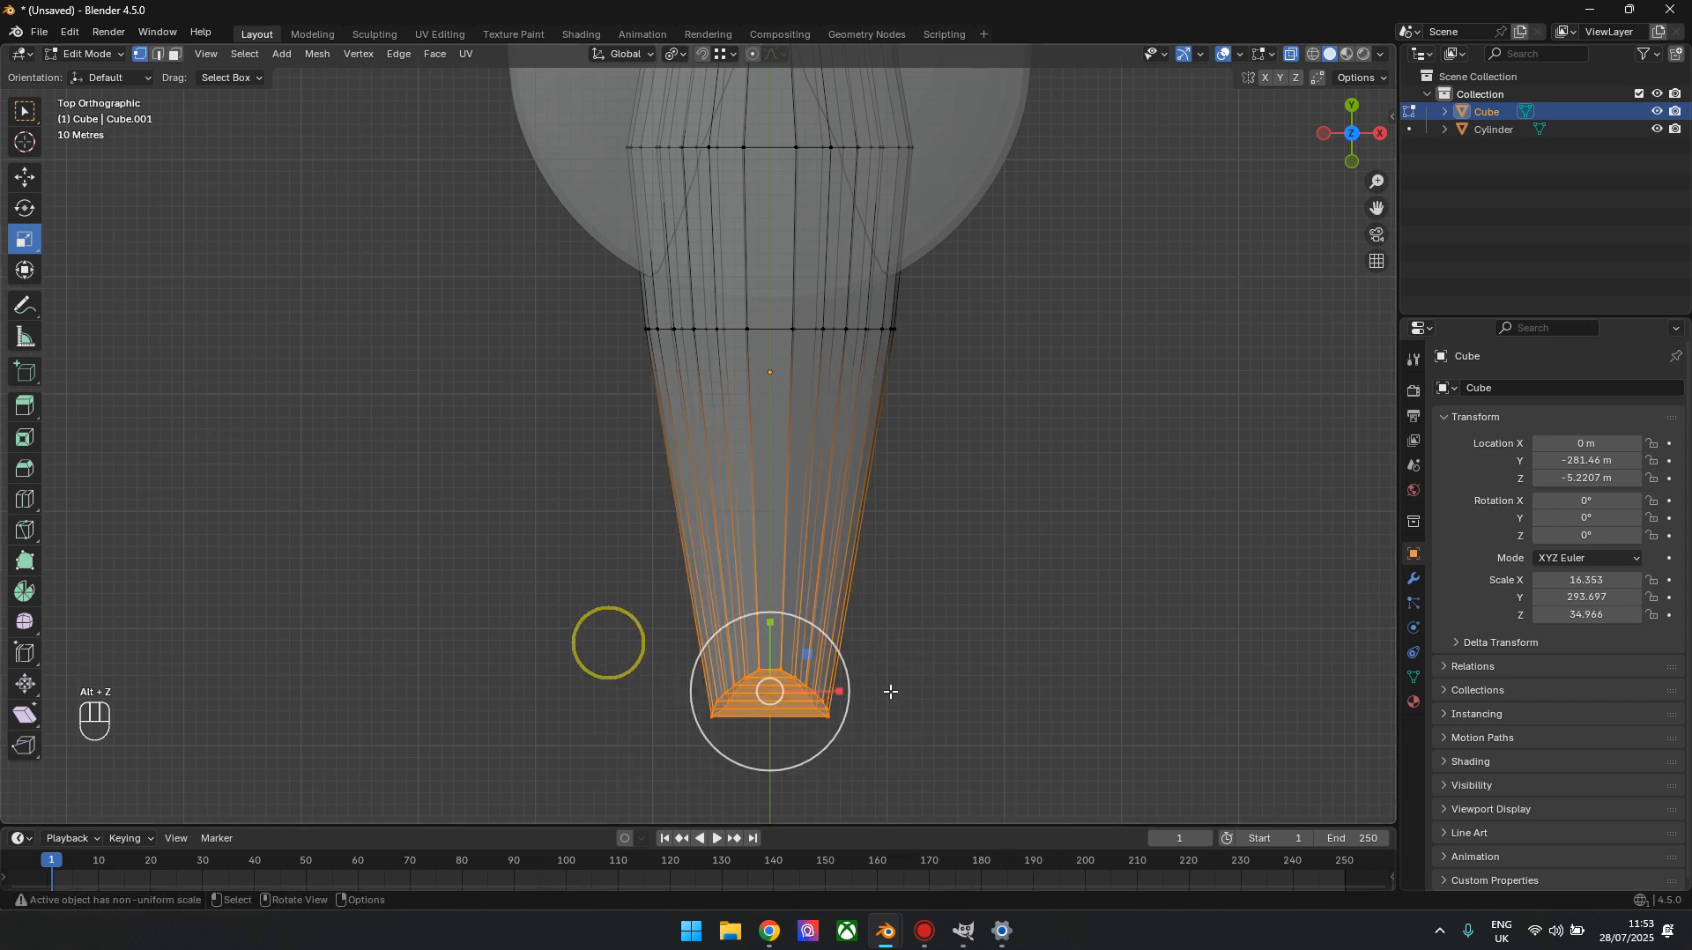
pyautogui.moveTo(822, 737); pyautogui.dragTo(811, 728)
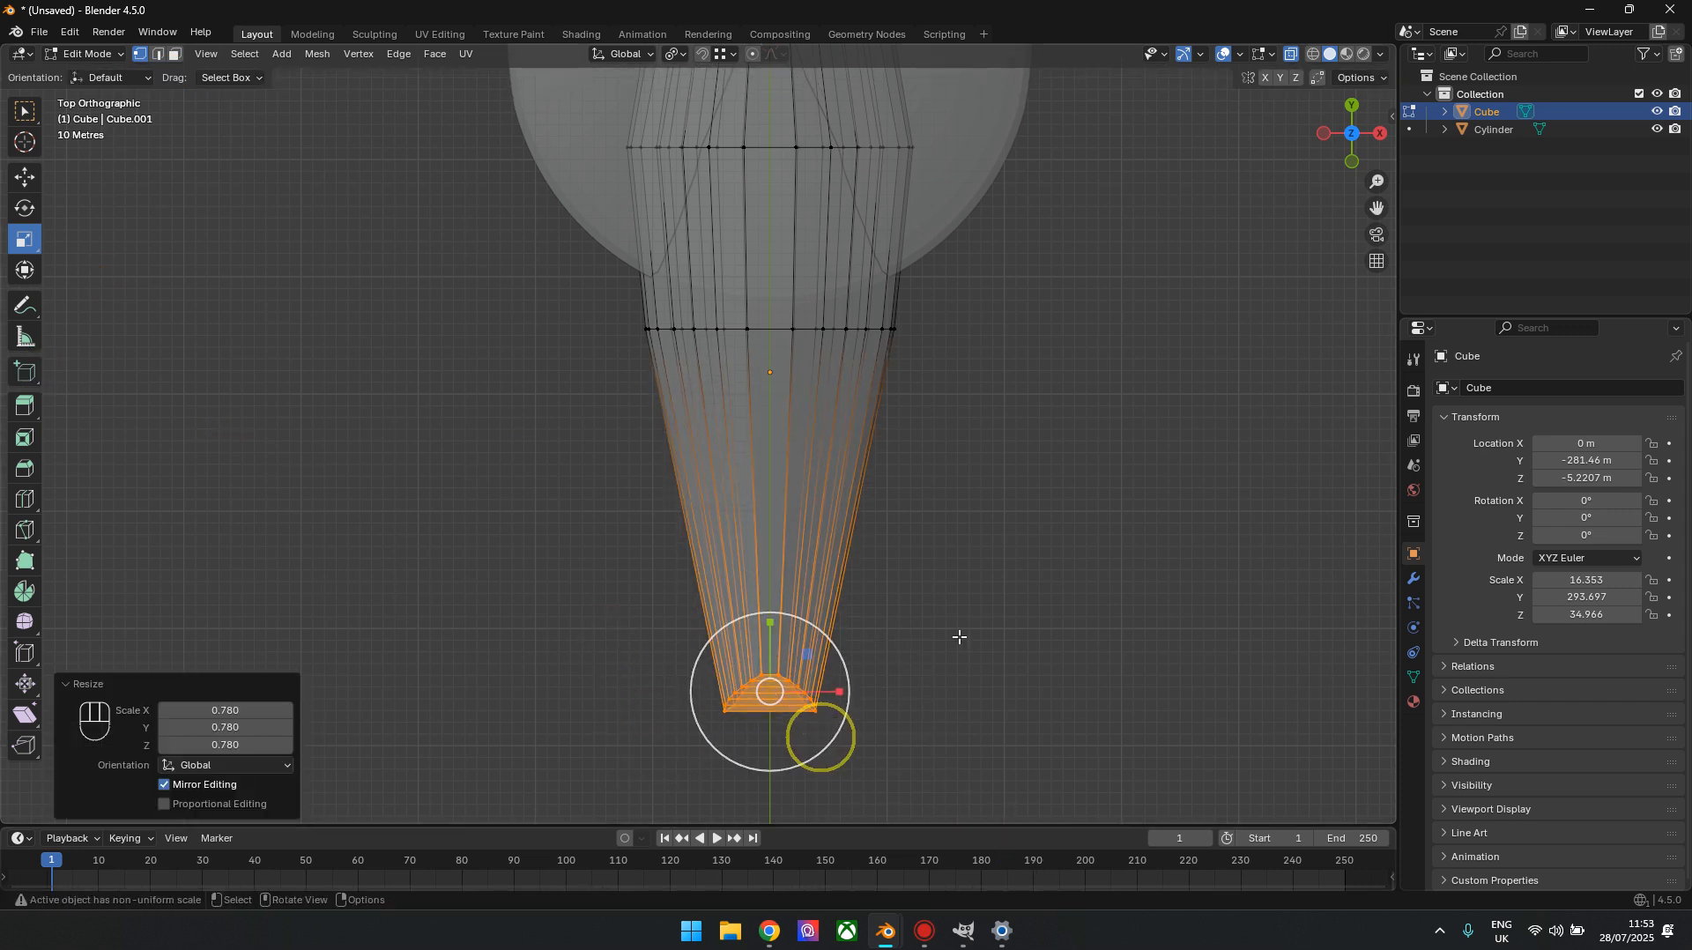
pyautogui.hotkey('alt', 'z')
pyautogui.keyDown('shift'); pyautogui.moveTo(702, 475); pyautogui.dragTo(721, 615, button='middle'); pyautogui.keyUp('shift')
pyautogui.hotkey('alt', 'z')
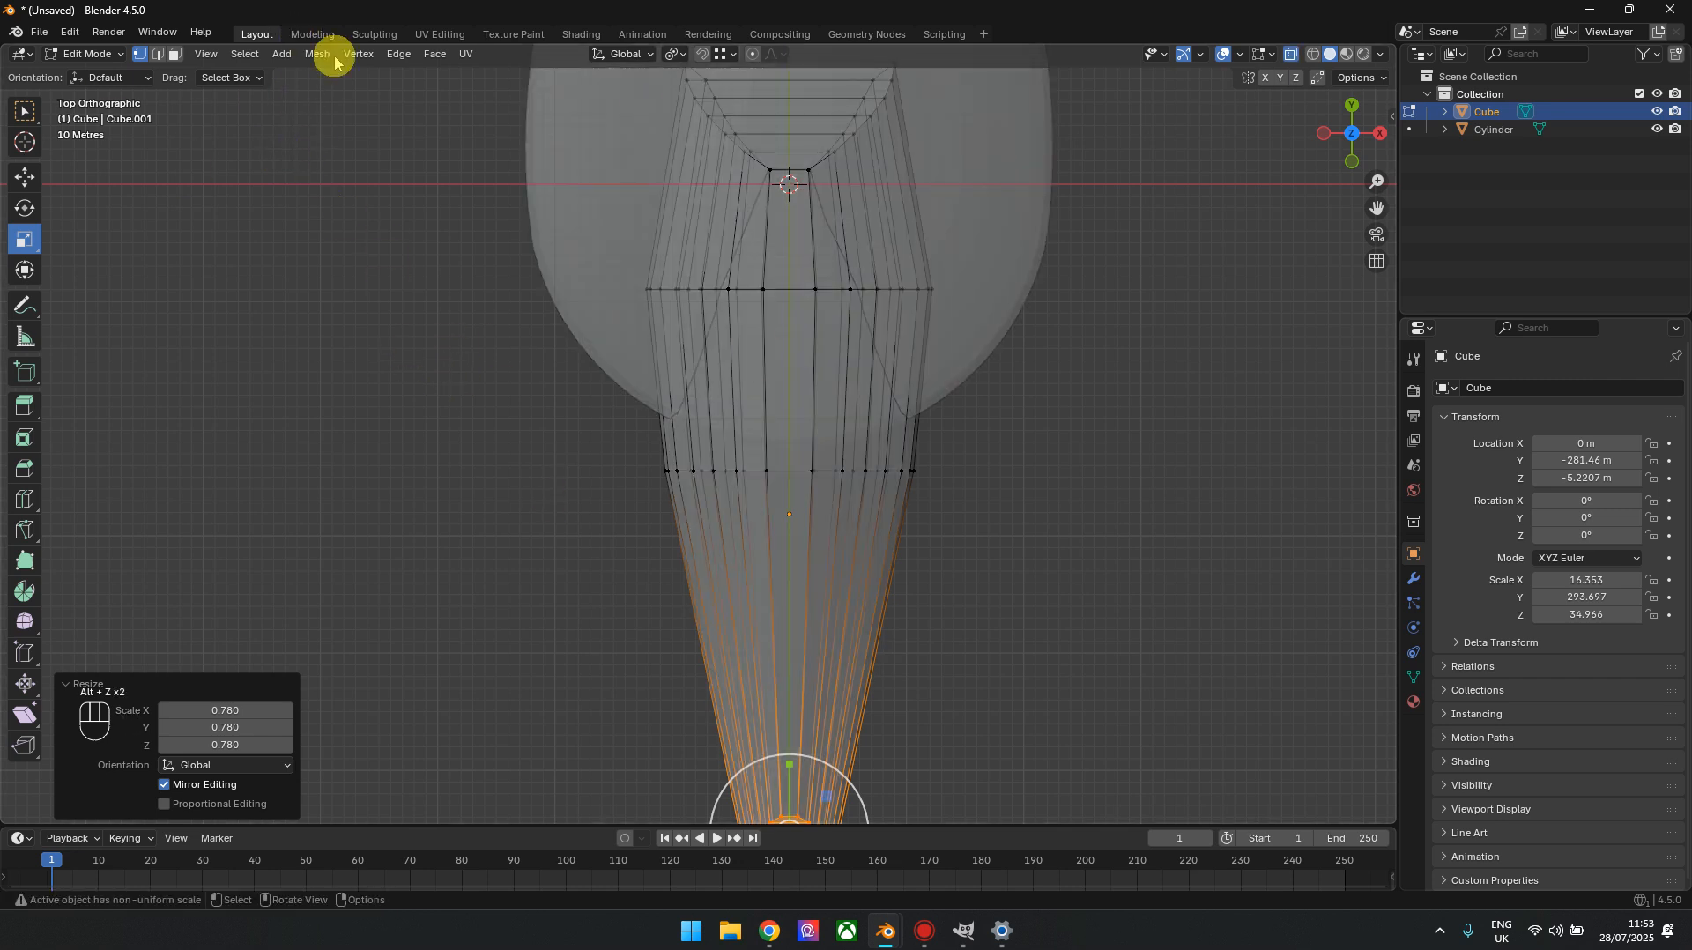
pyautogui.keyDown('shift'); pyautogui.moveTo(1053, 611); pyautogui.dragTo(1006, 367, button='middle'); pyautogui.keyUp('shift')
pyautogui.keyDown('shift'); pyautogui.moveTo(861, 490); pyautogui.dragTo(875, 661, button='middle'); pyautogui.keyUp('shift')
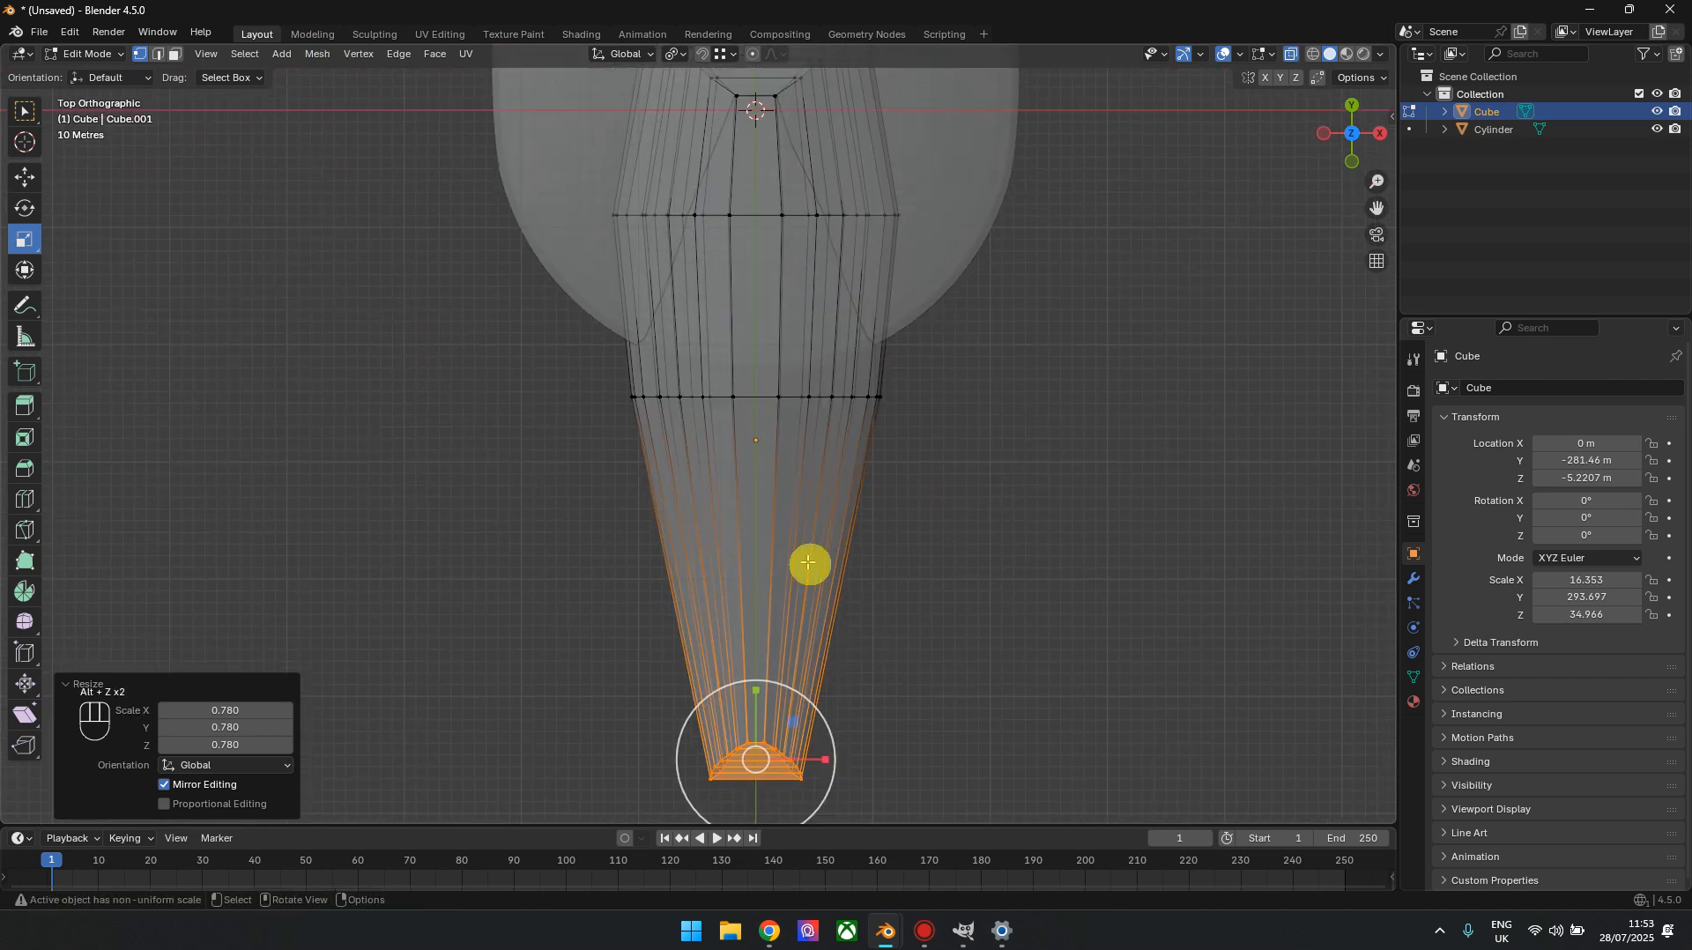
pyautogui.keyDown('alt'); pyautogui.click(713, 399); pyautogui.keyUp('alt')
pyautogui.keyDown('alt'); pyautogui.keyDown('shift'); pyautogui.click(756, 217); pyautogui.keyUp('shift'); pyautogui.keyUp('alt')
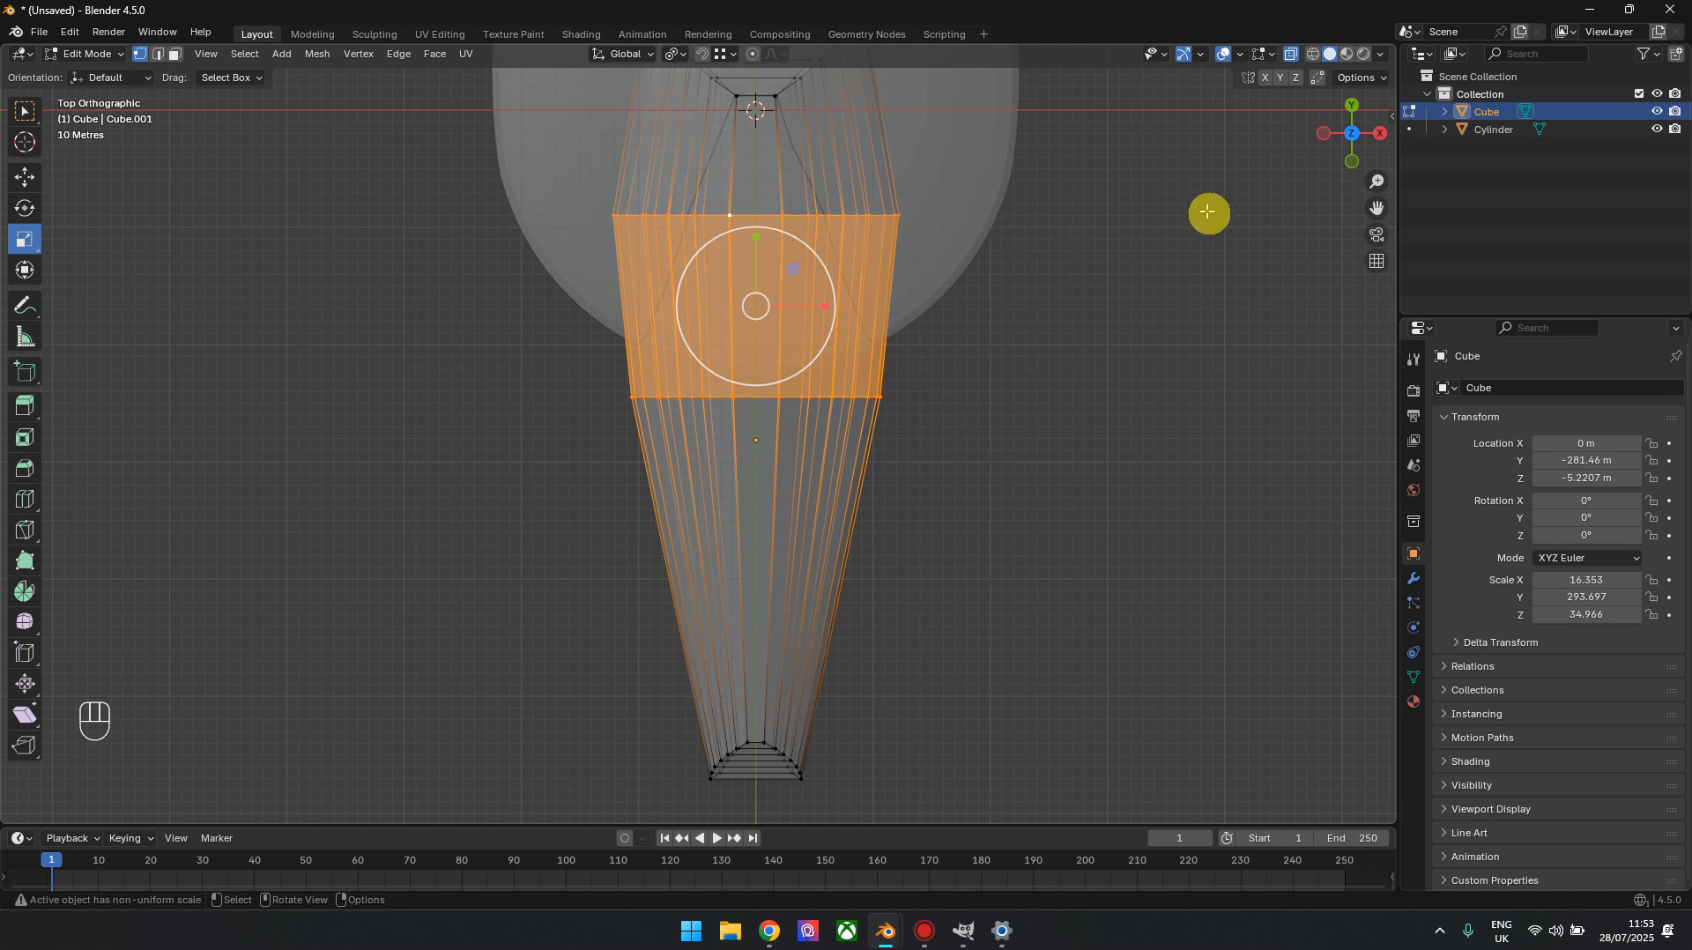
# In edge select mode with X-ray off, bevel the hull's cross loop near the saucer's rim with 5 segments and 0.265 m width
pyautogui.click(157, 54)
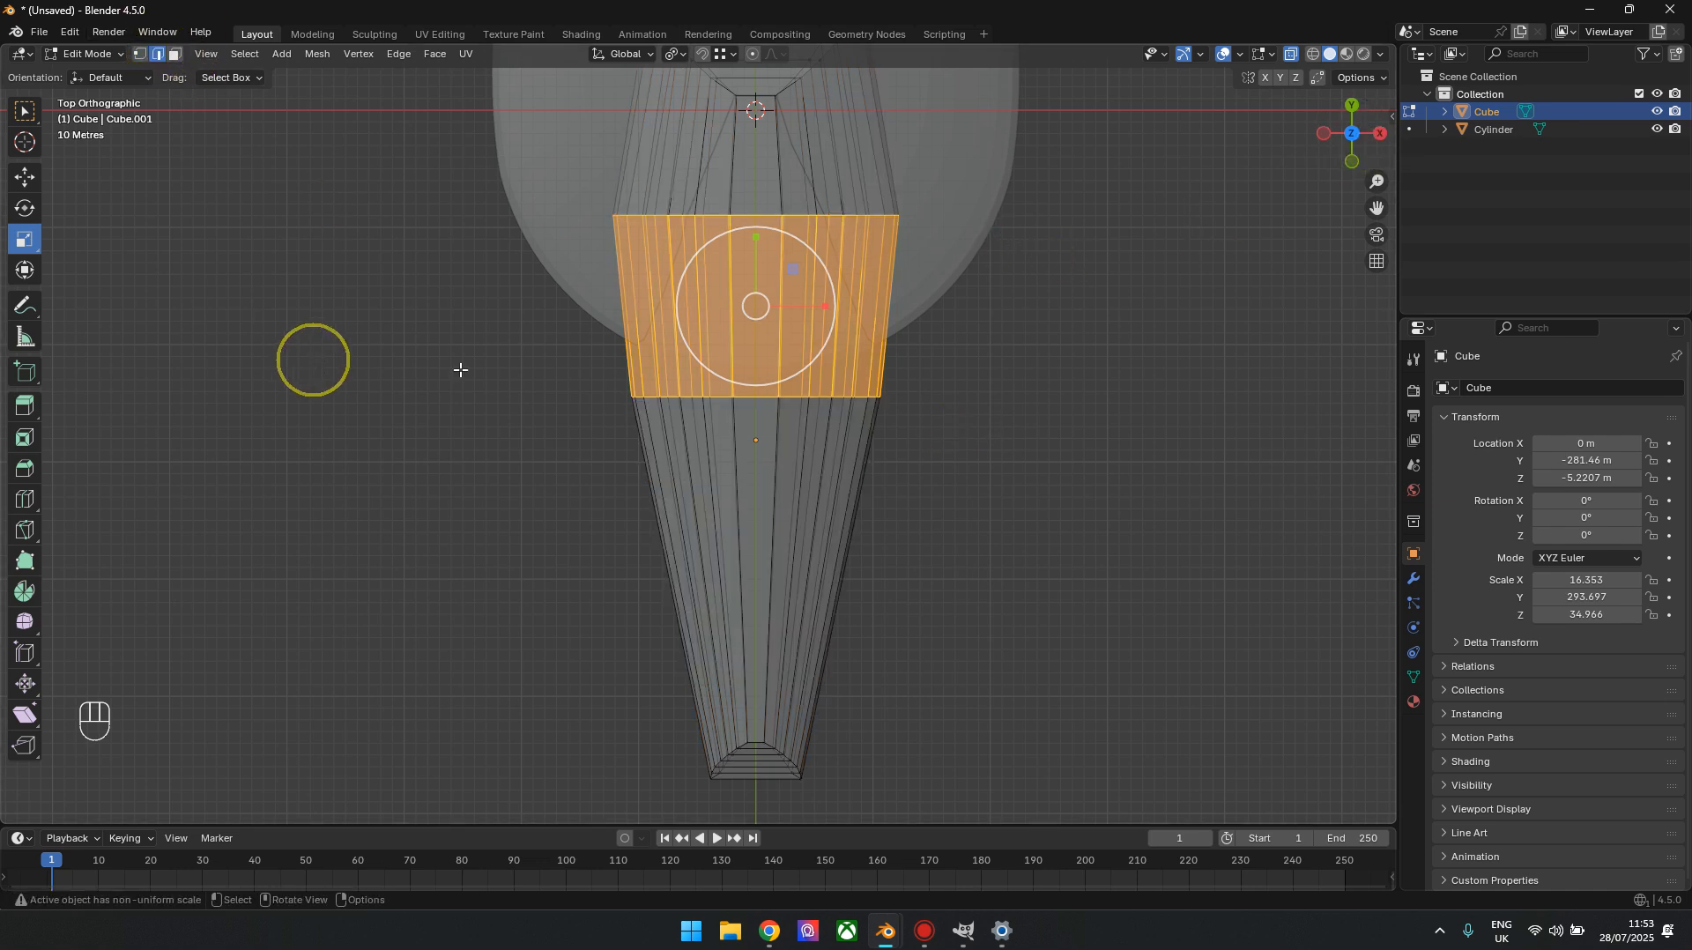
pyautogui.hotkey('alt', 'z')
pyautogui.click(1216, 529)
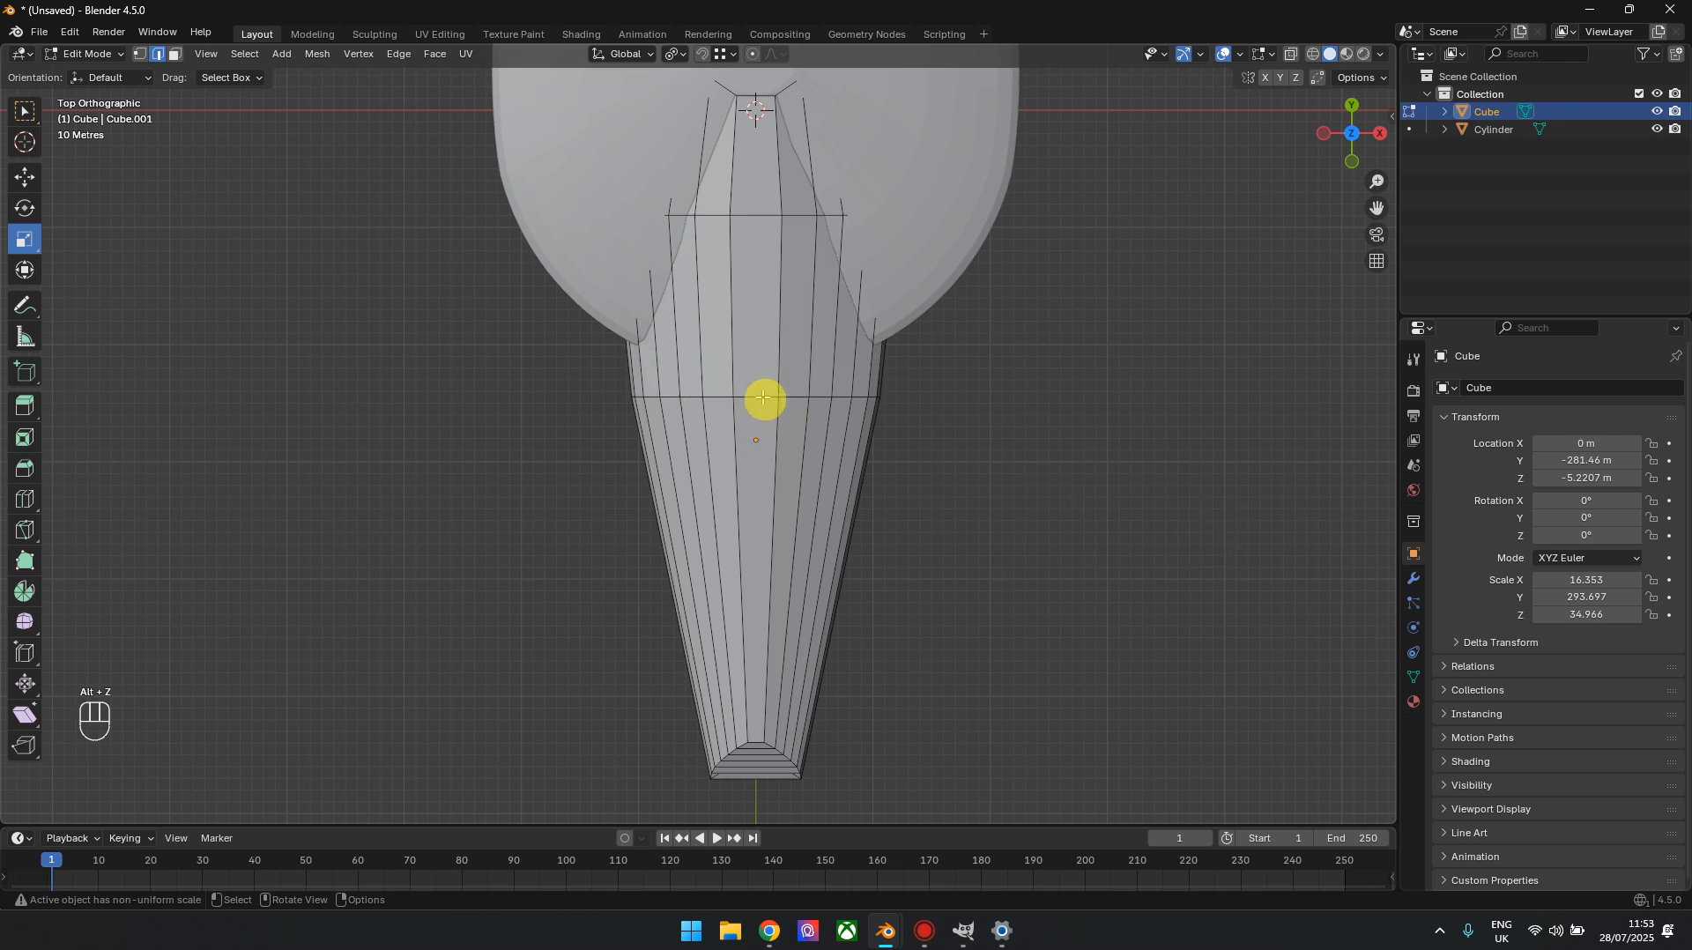
pyautogui.keyDown('alt'); pyautogui.click(763, 397); pyautogui.keyUp('alt')
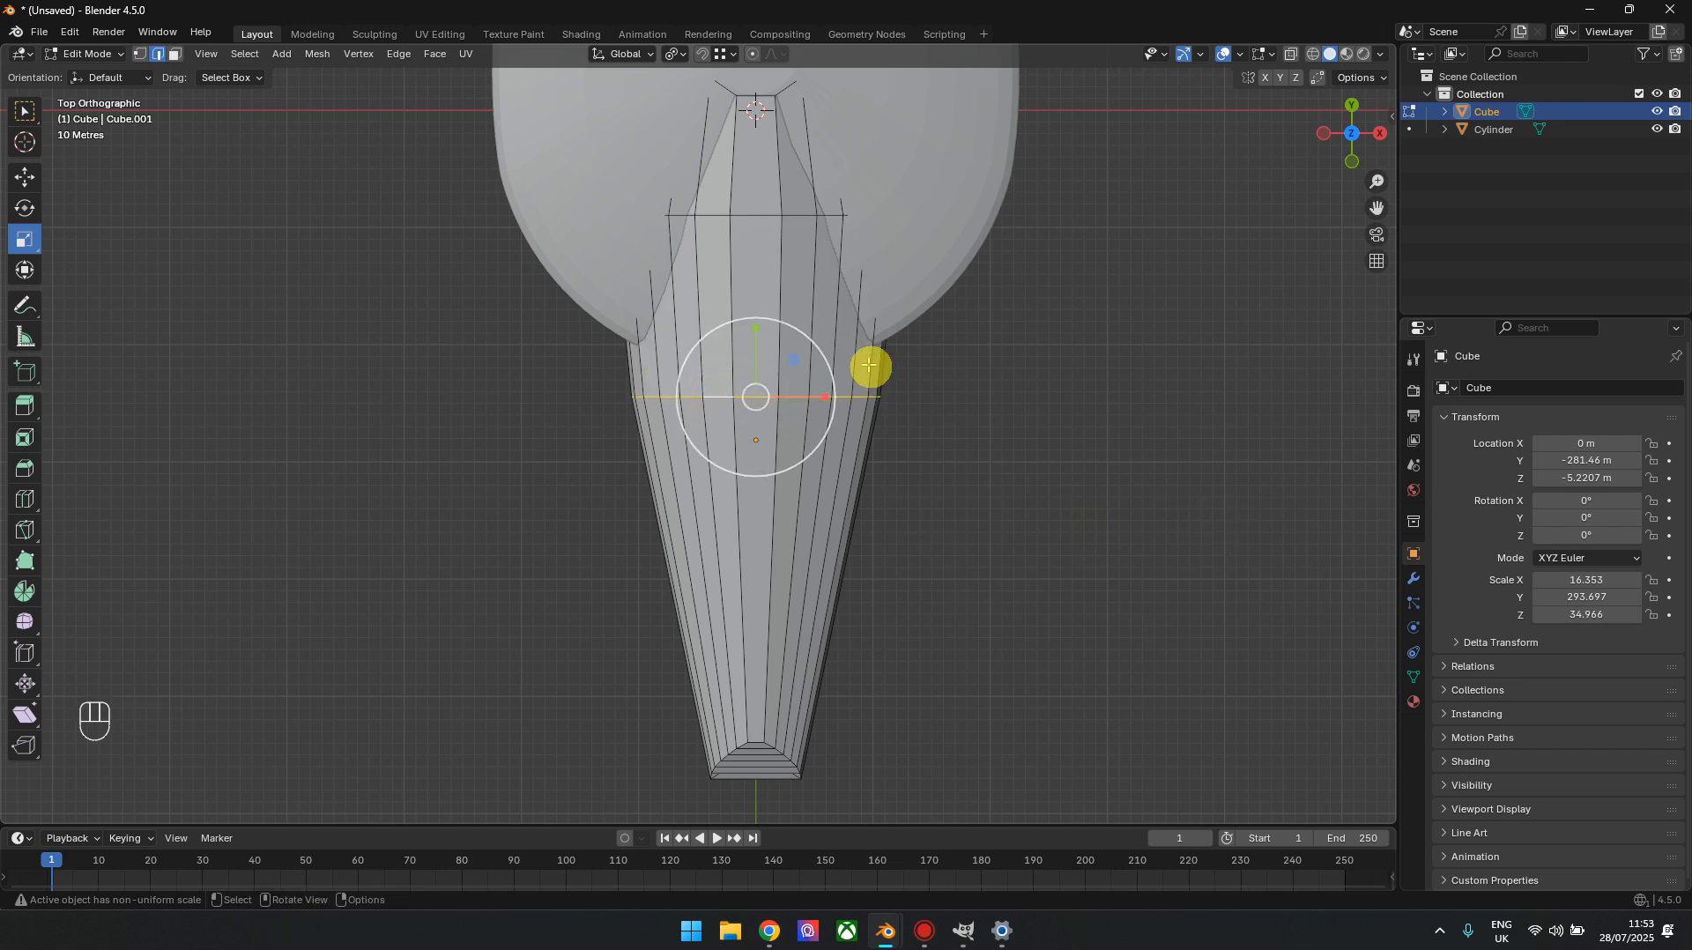
pyautogui.hotkey('ctrl', 'b')
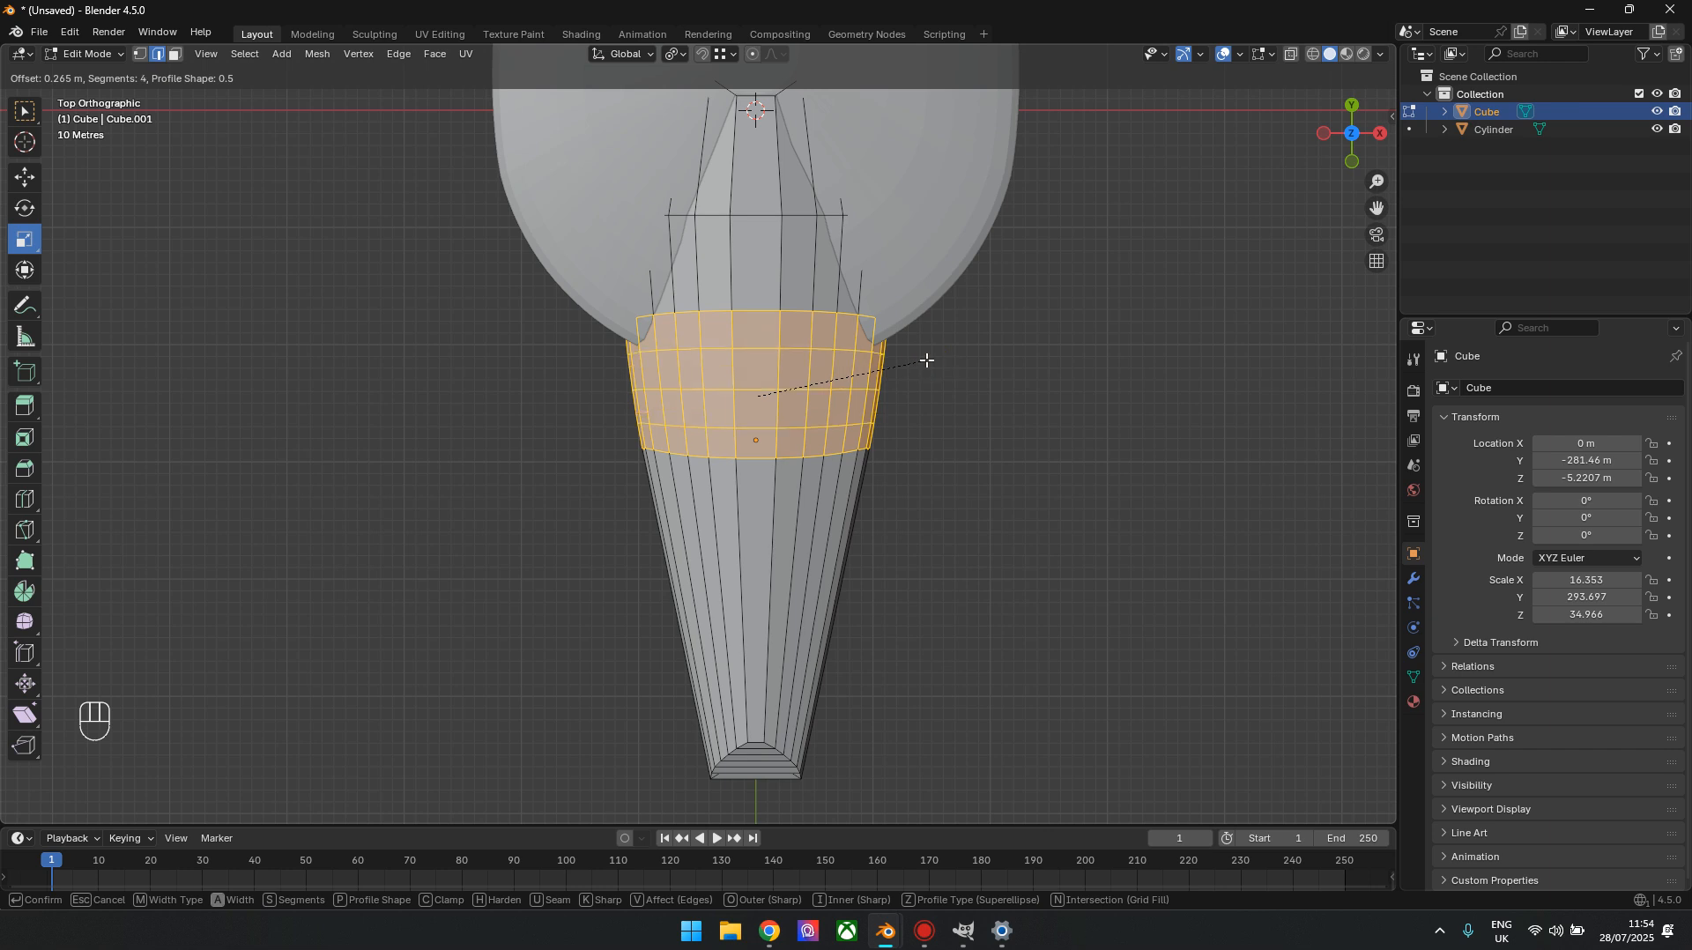
pyautogui.click(926, 360)
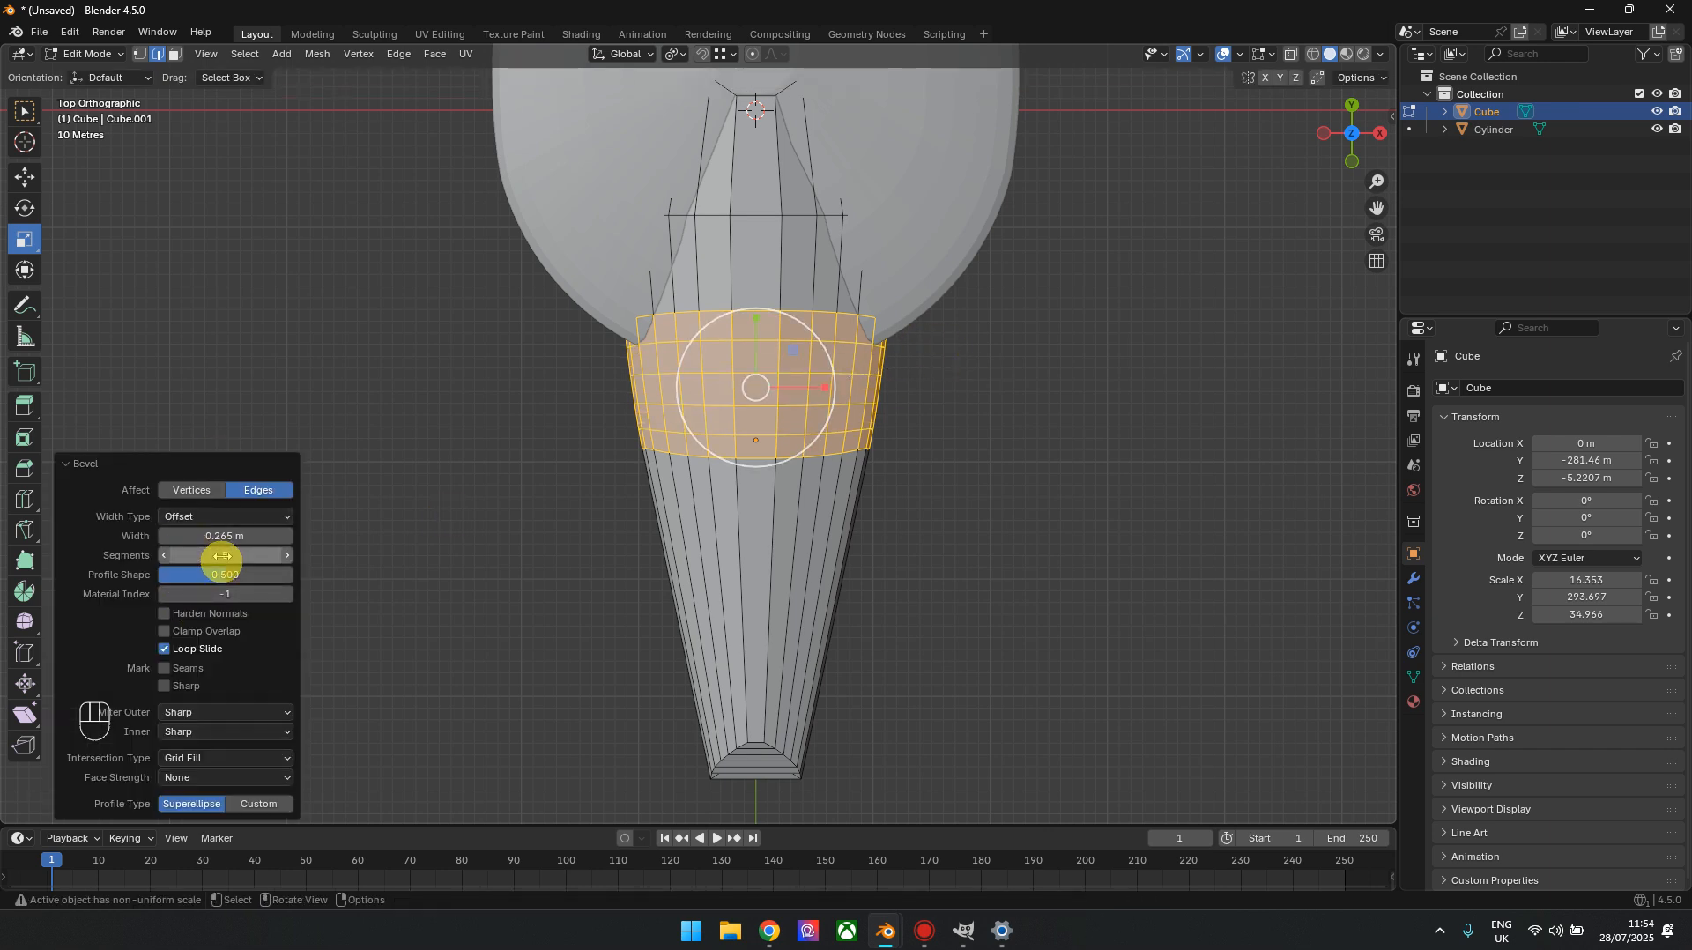
# Bevel the hull's next cross loop beneath the saucer with 5 segments and about 0.206 m offset, and return to Object Mode
pyautogui.keyDown('shift'); pyautogui.moveTo(861, 352); pyautogui.dragTo(845, 463, button='middle'); pyautogui.keyUp('shift')
pyautogui.click(729, 327)
pyautogui.keyDown('alt'); pyautogui.keyDown('shift'); pyautogui.click(779, 328); pyautogui.keyUp('shift'); pyautogui.keyUp('alt')
pyautogui.hotkey('ctrl', 'b')
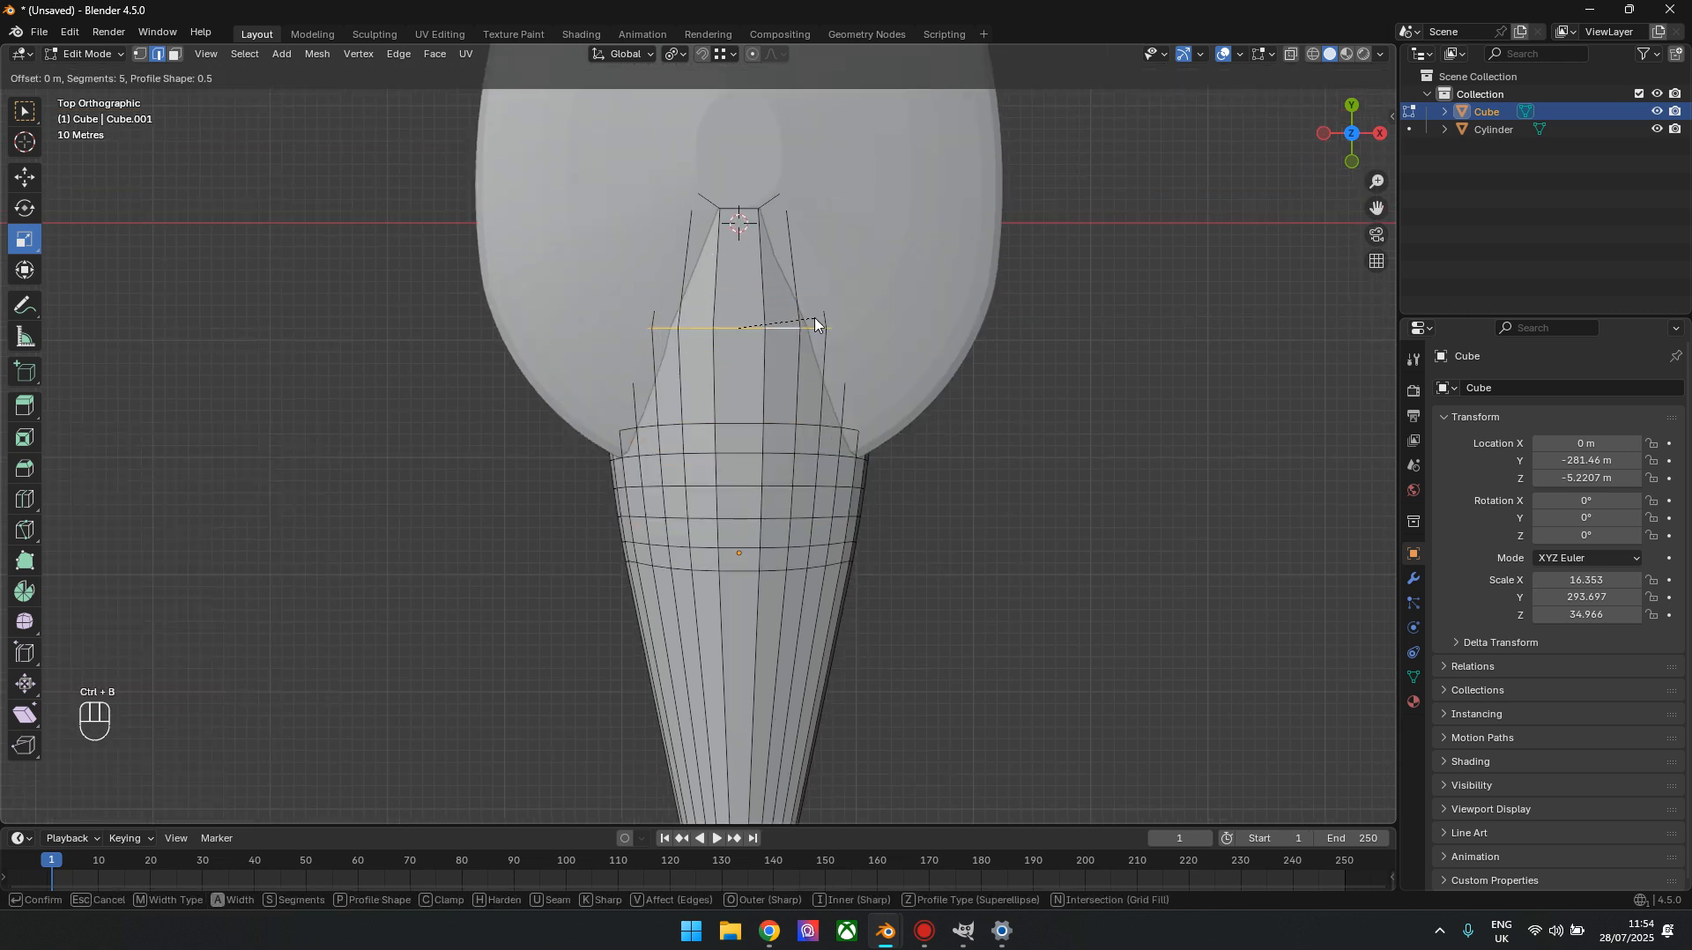
pyautogui.click(861, 316)
pyautogui.moveTo(1346, 124); pyautogui.dragTo(1348, 134)
pyautogui.press('Tab')
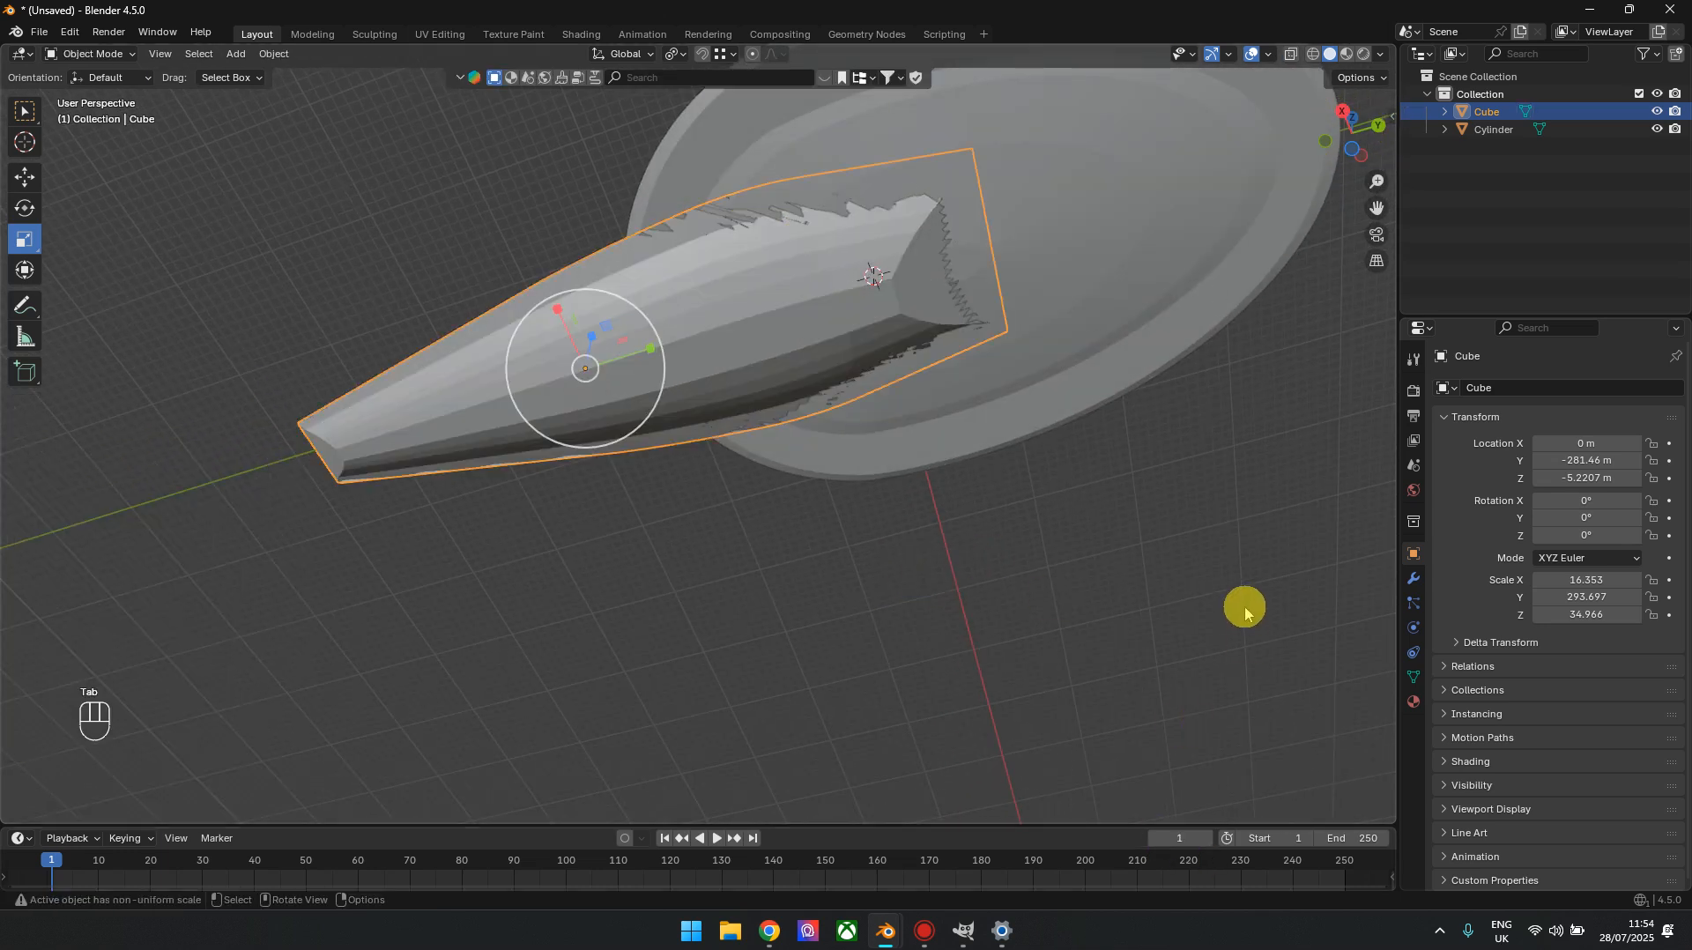
# In bottom orthographic view, add one cross loop cut midway along the hull's tail section and scale it by 0.844 along X
pyautogui.click(1243, 607)
pyautogui.click(1356, 149)
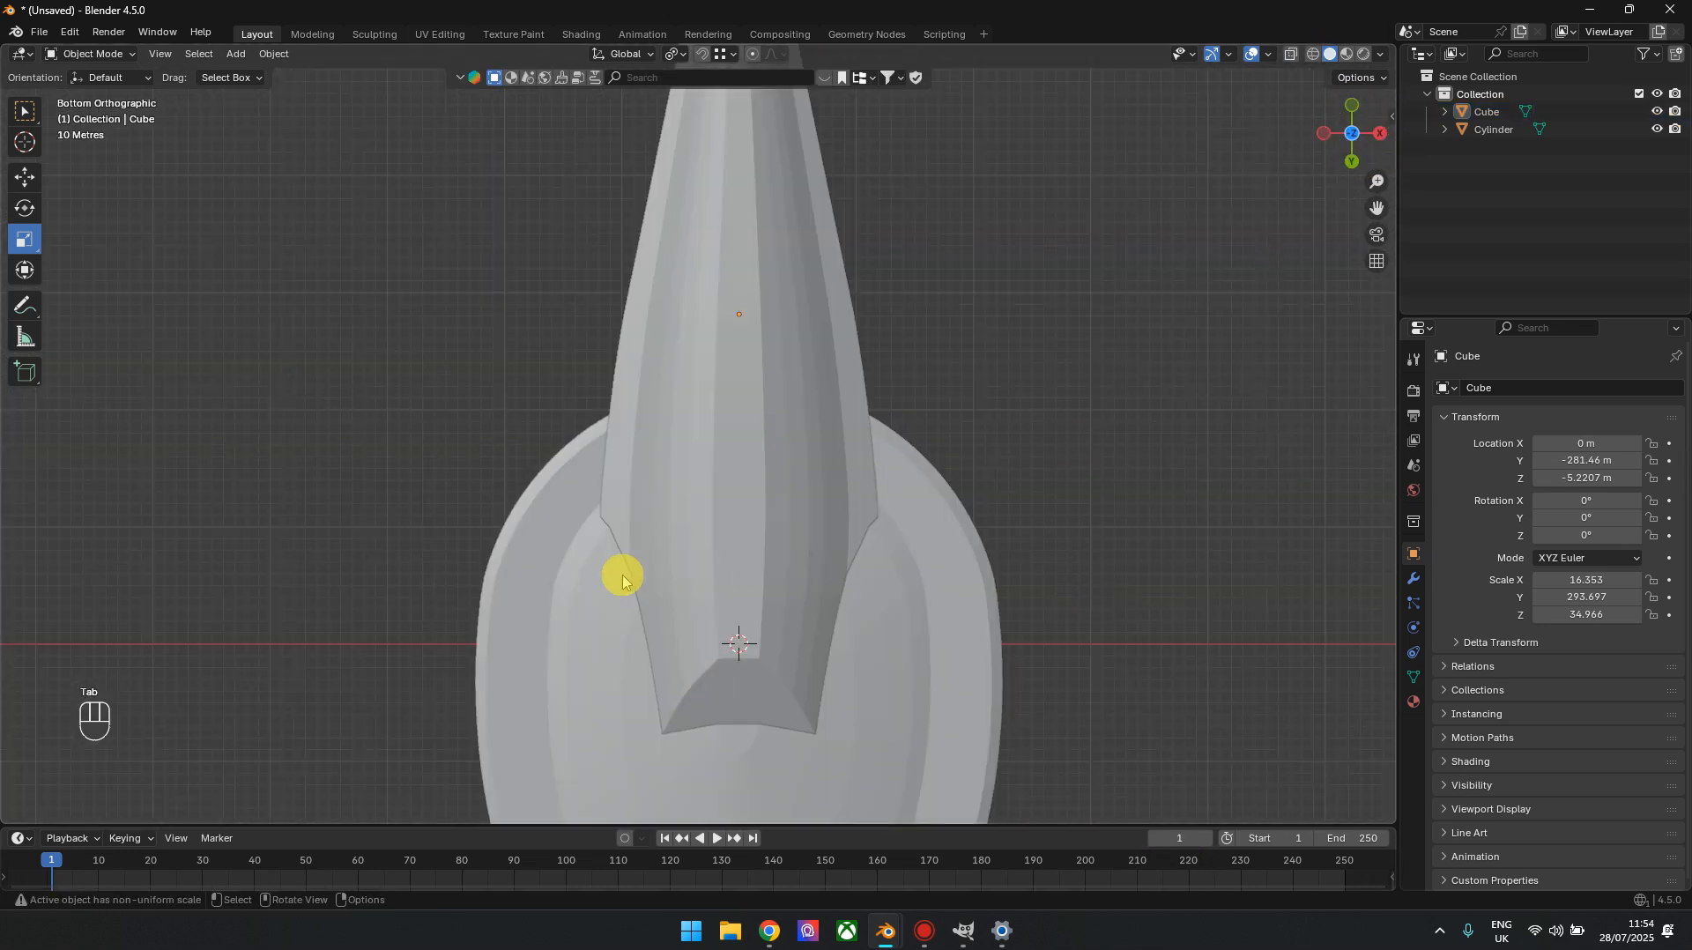
pyautogui.keyDown('shift'); pyautogui.moveTo(913, 298); pyautogui.dragTo(882, 443, button='middle'); pyautogui.keyUp('shift')
pyautogui.click(707, 417)
pyautogui.press('Tab')
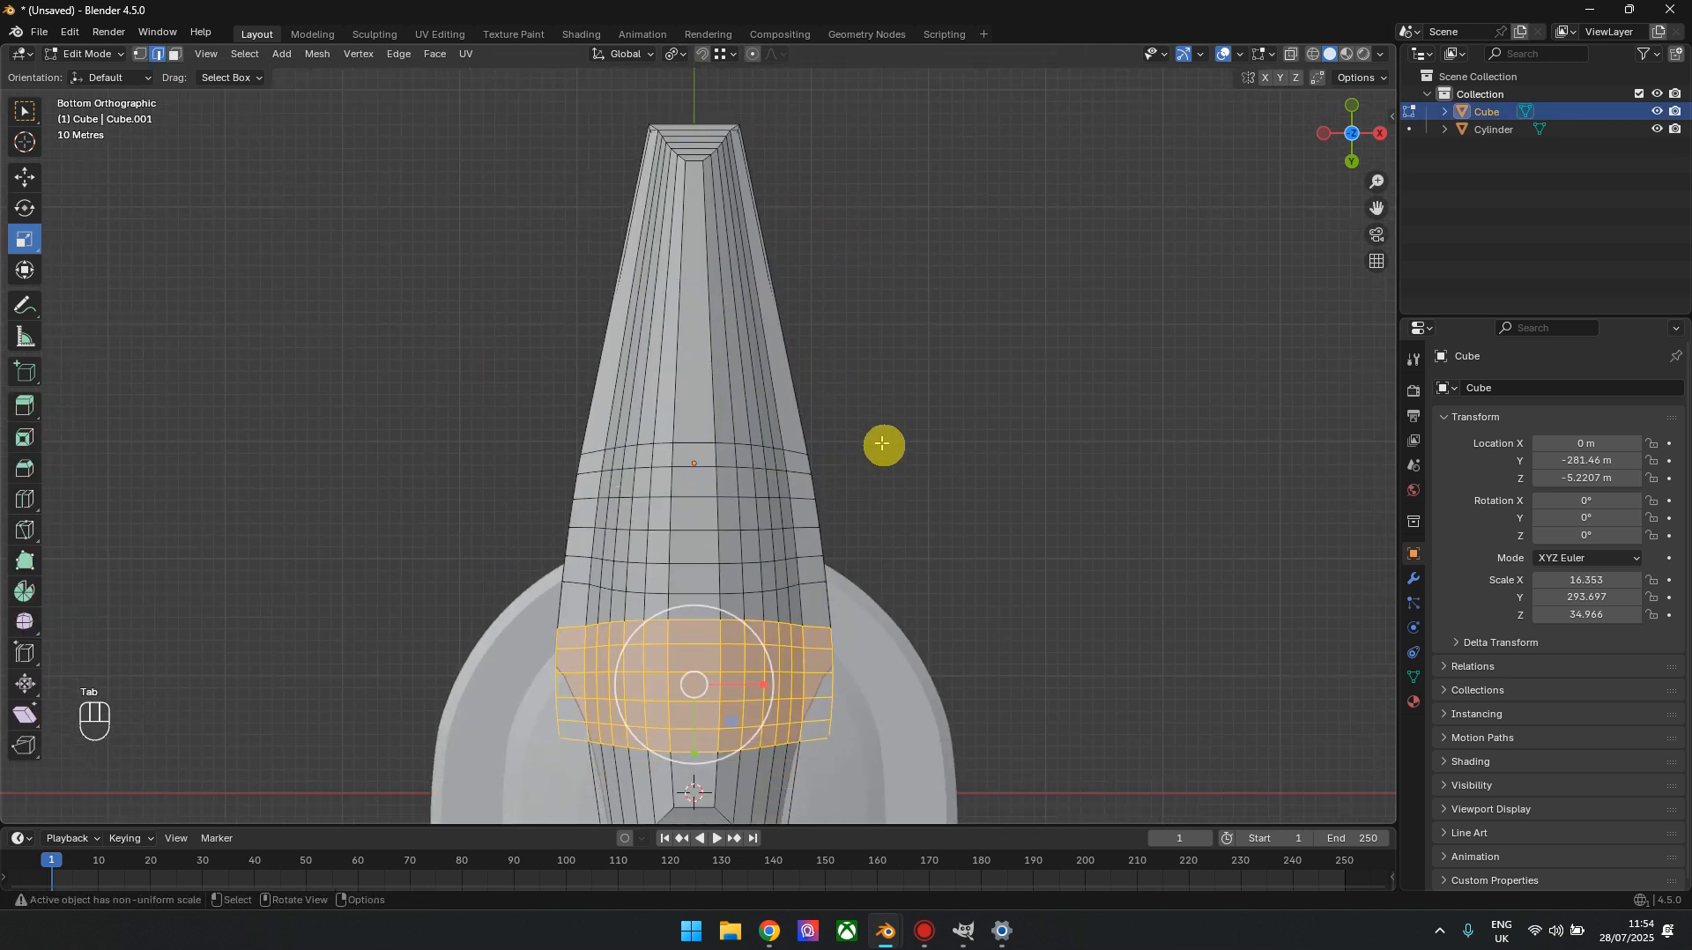
pyautogui.click(26, 498)
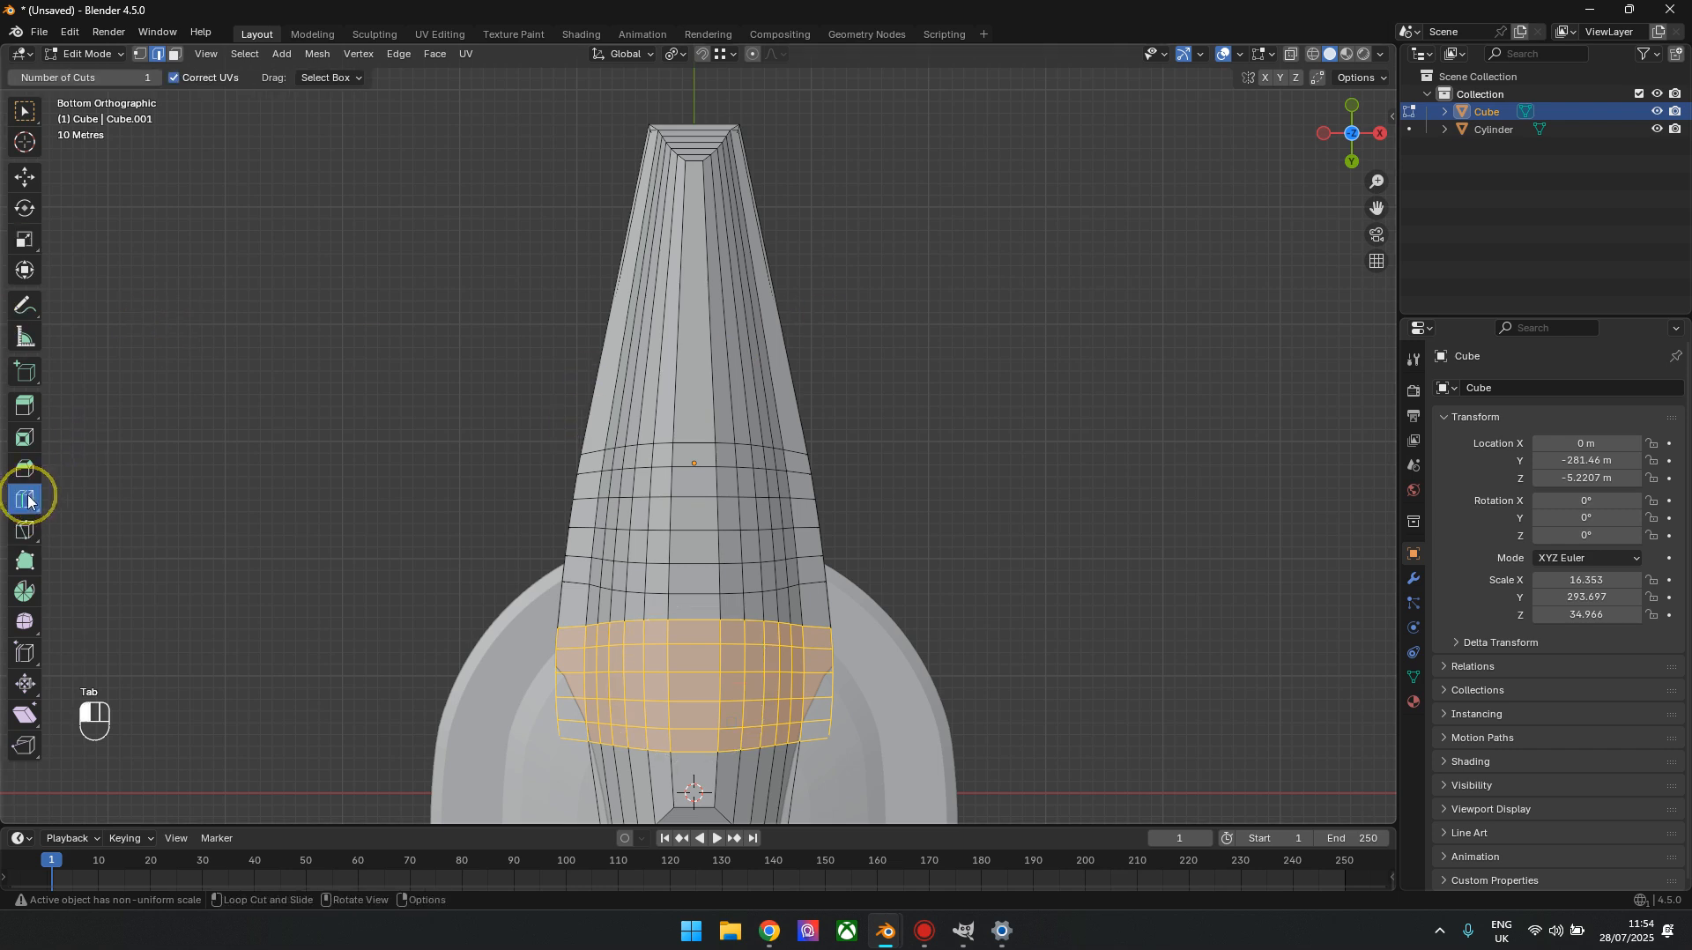
pyautogui.click(700, 301)
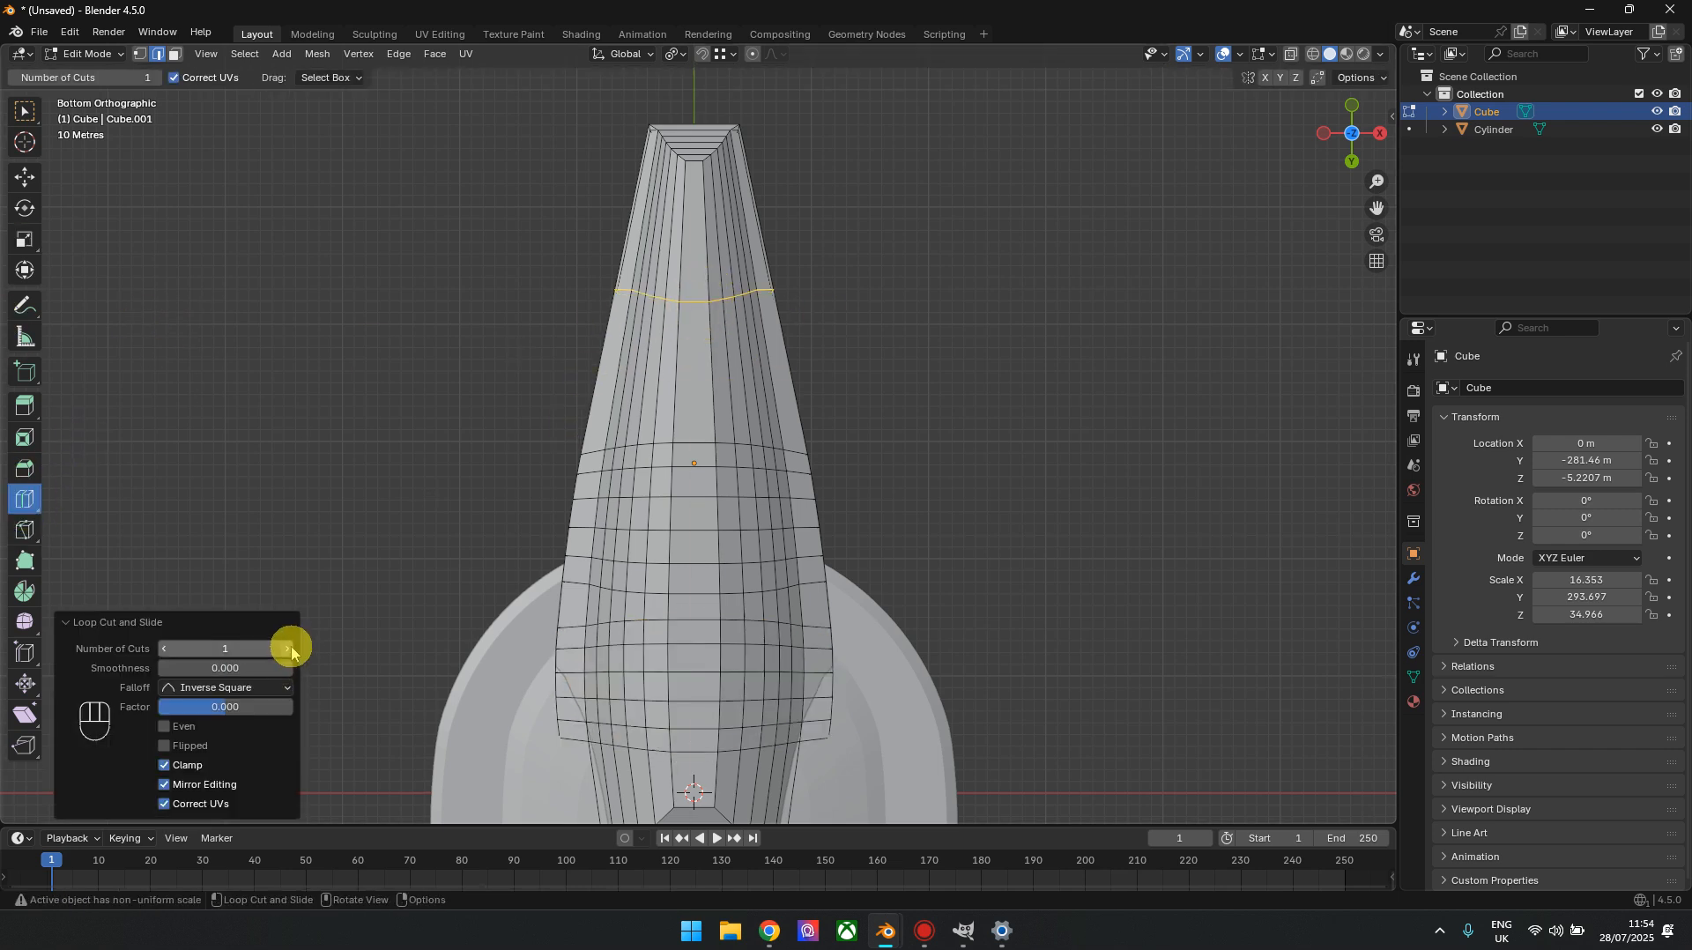
pyautogui.click(24, 239)
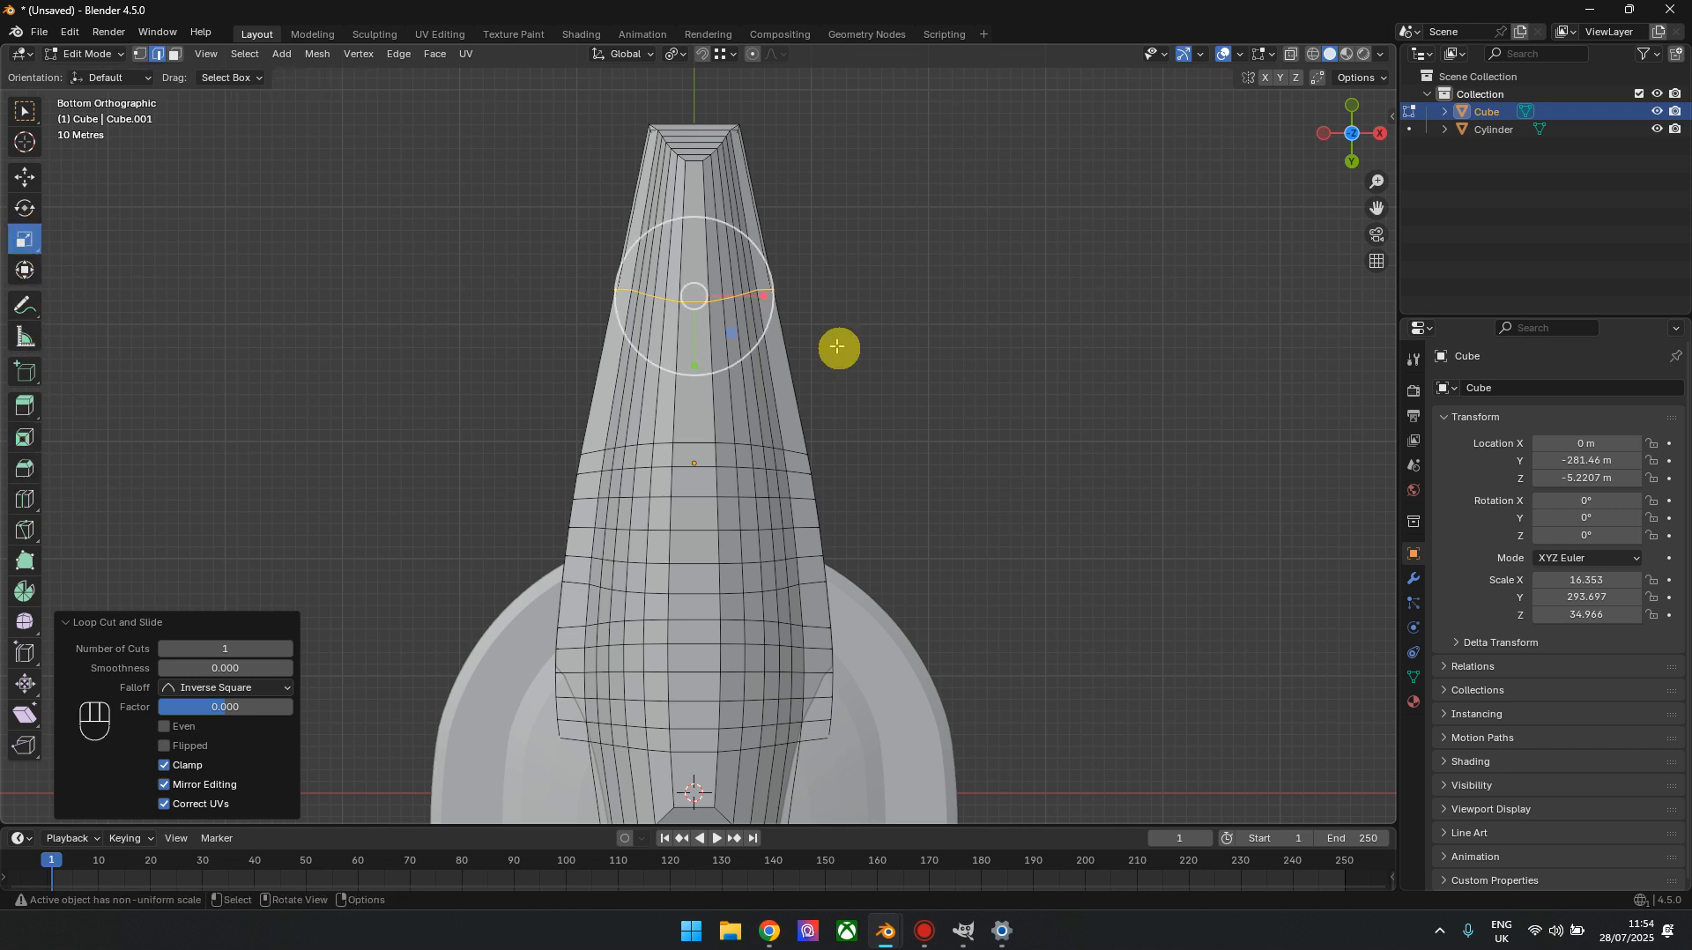
pyautogui.moveTo(759, 296); pyautogui.dragTo(749, 296)
# Bevel the narrowed tail loop with 5 segments and a width of 0.45 m, and return to Object Mode
pyautogui.hotkey('ctrl', 'b')
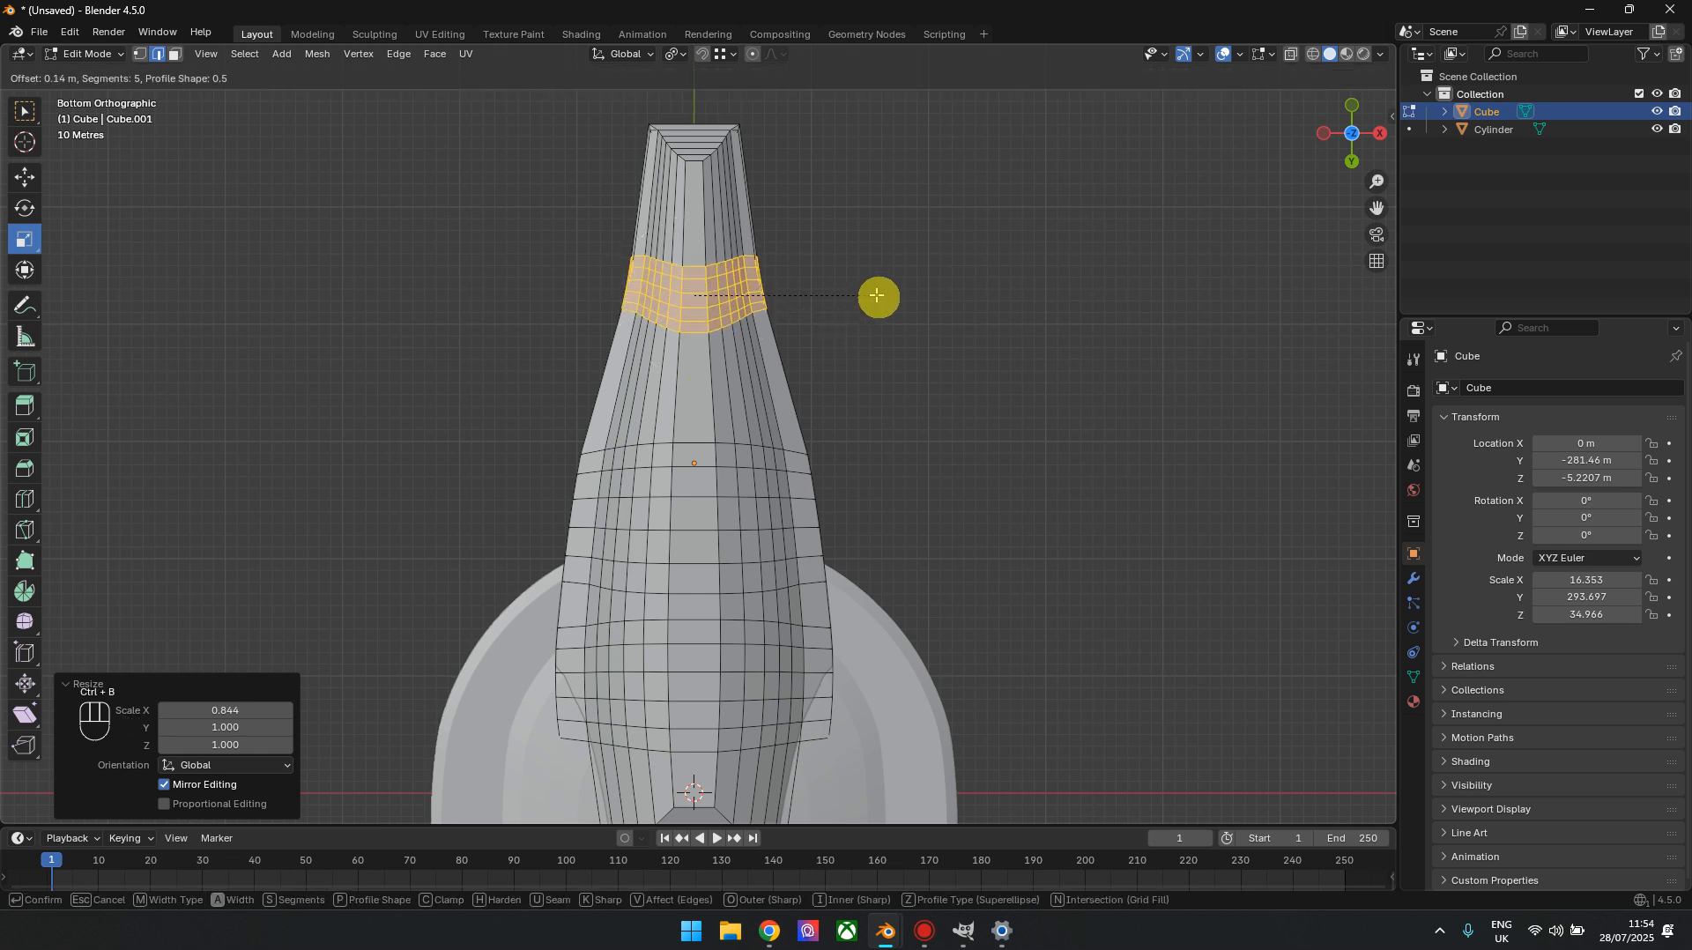
pyautogui.click(934, 247)
pyautogui.scroll(-2, 934, 246)
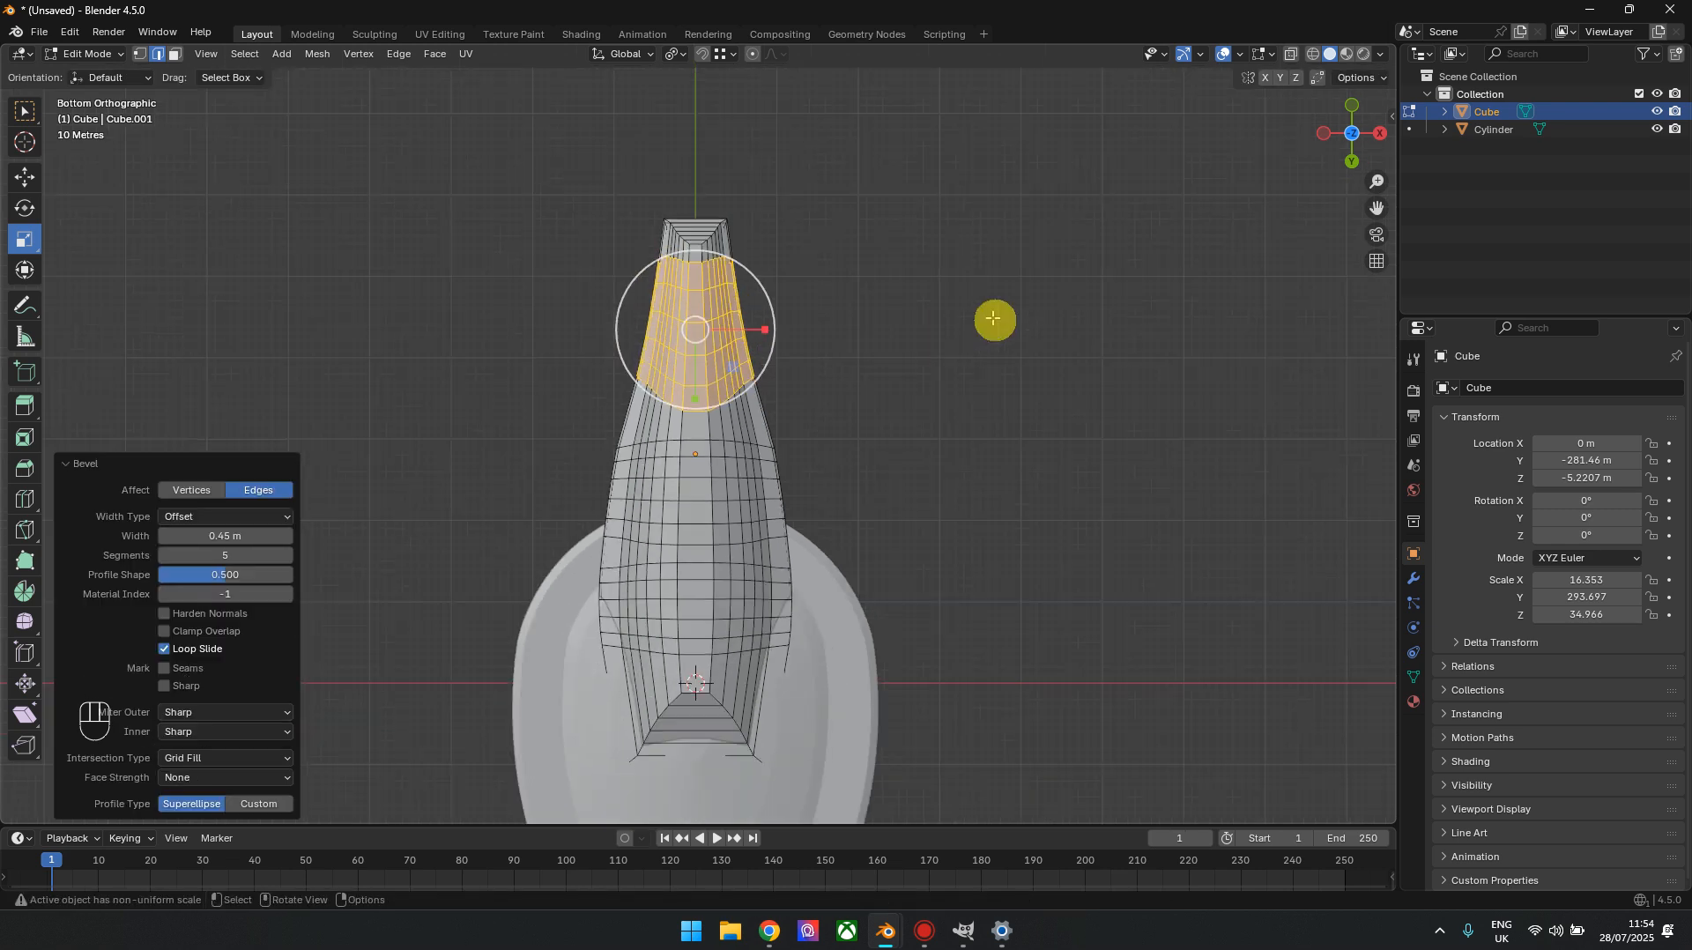
pyautogui.press('Tab')
# Examine the smoothed hull from behind and from above
pyautogui.scroll(-3, 559, 771)
pyautogui.moveTo(1339, 103); pyautogui.dragTo(1350, 211)
pyautogui.scroll(4, 842, 405)
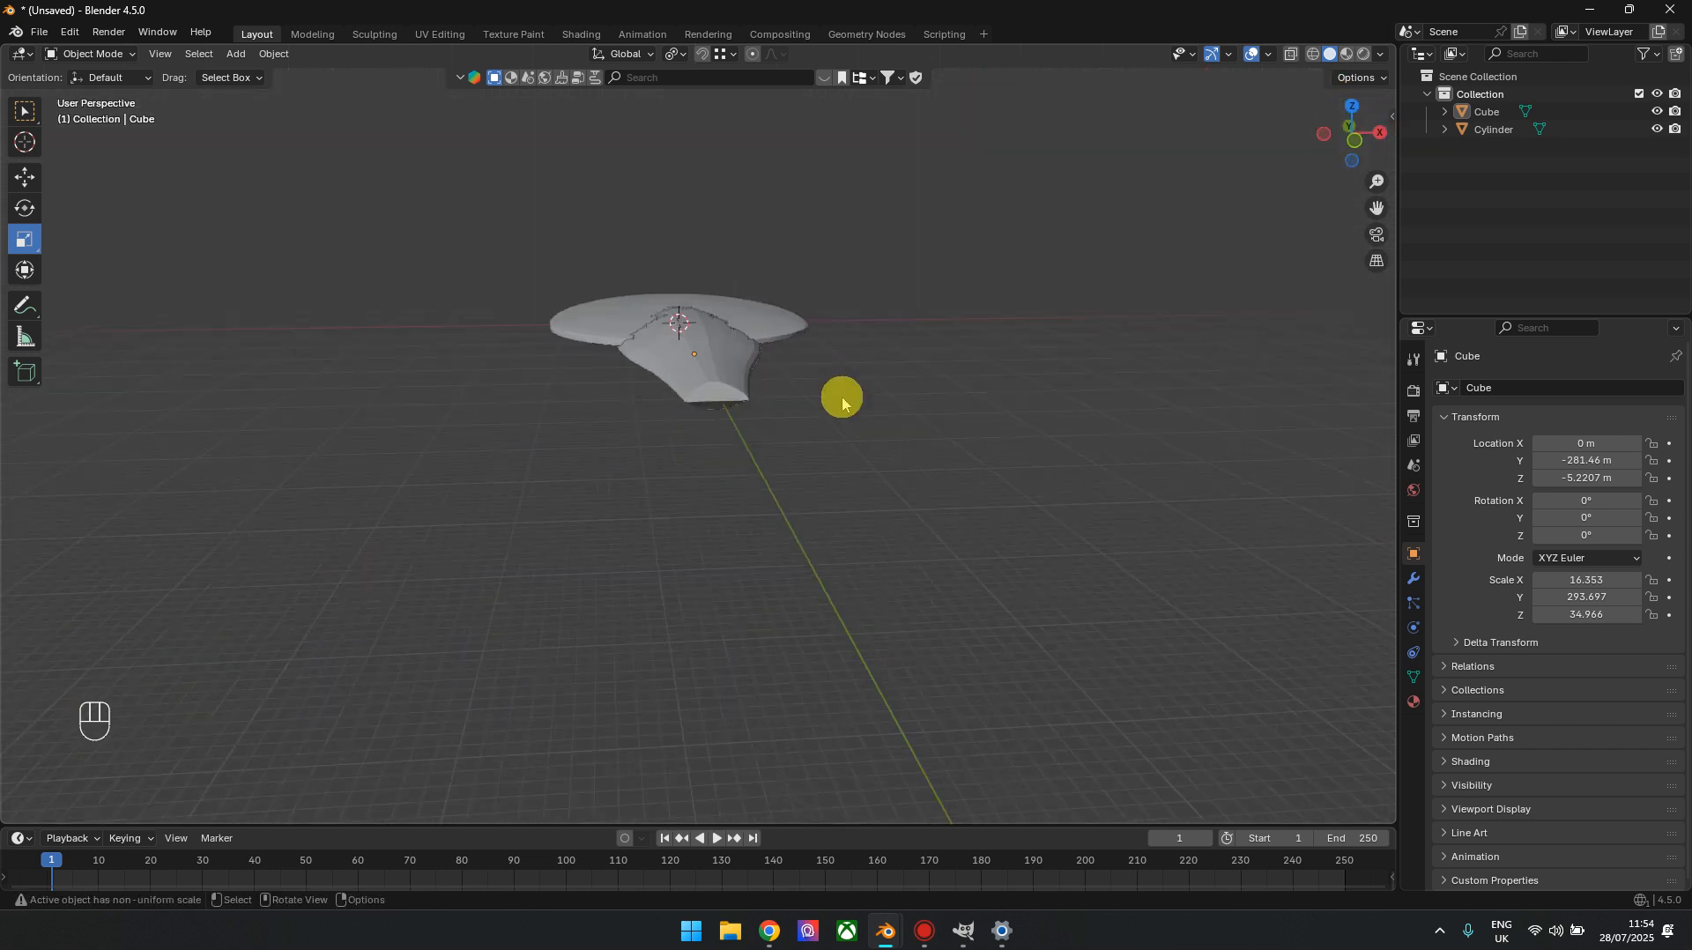
pyautogui.moveTo(1357, 141)
pyautogui.mouseDown()
pyautogui.moveTo(1450, 210)
pyautogui.moveTo(1345, 119)
pyautogui.mouseUp()
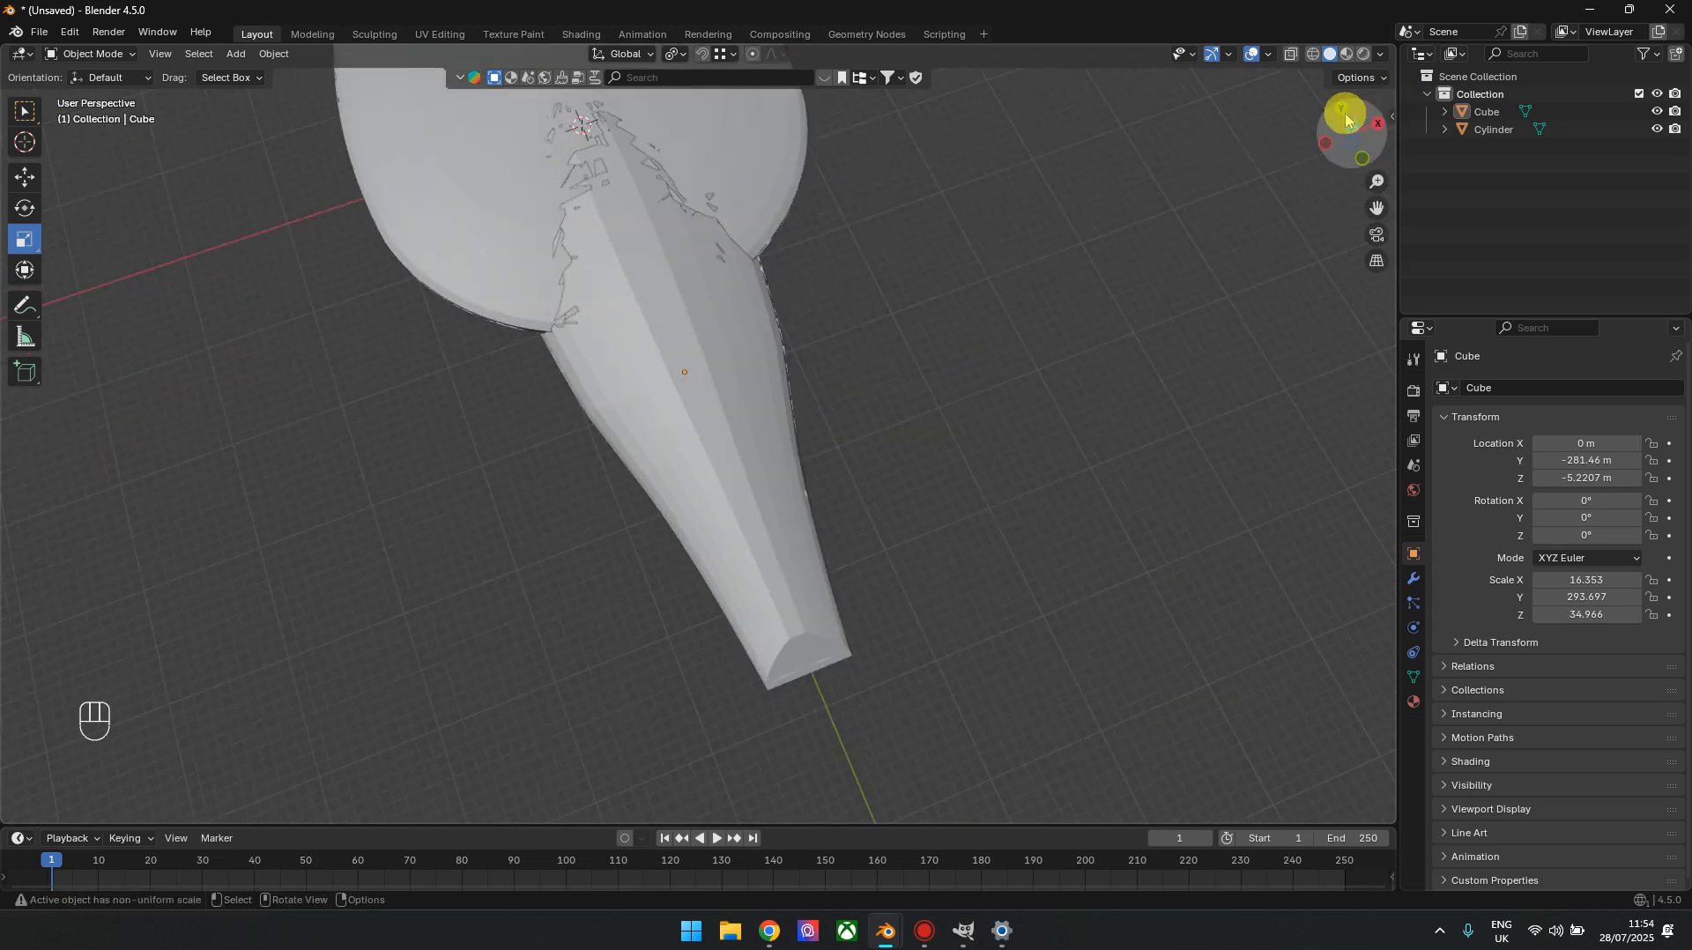
pyautogui.click(1353, 125)
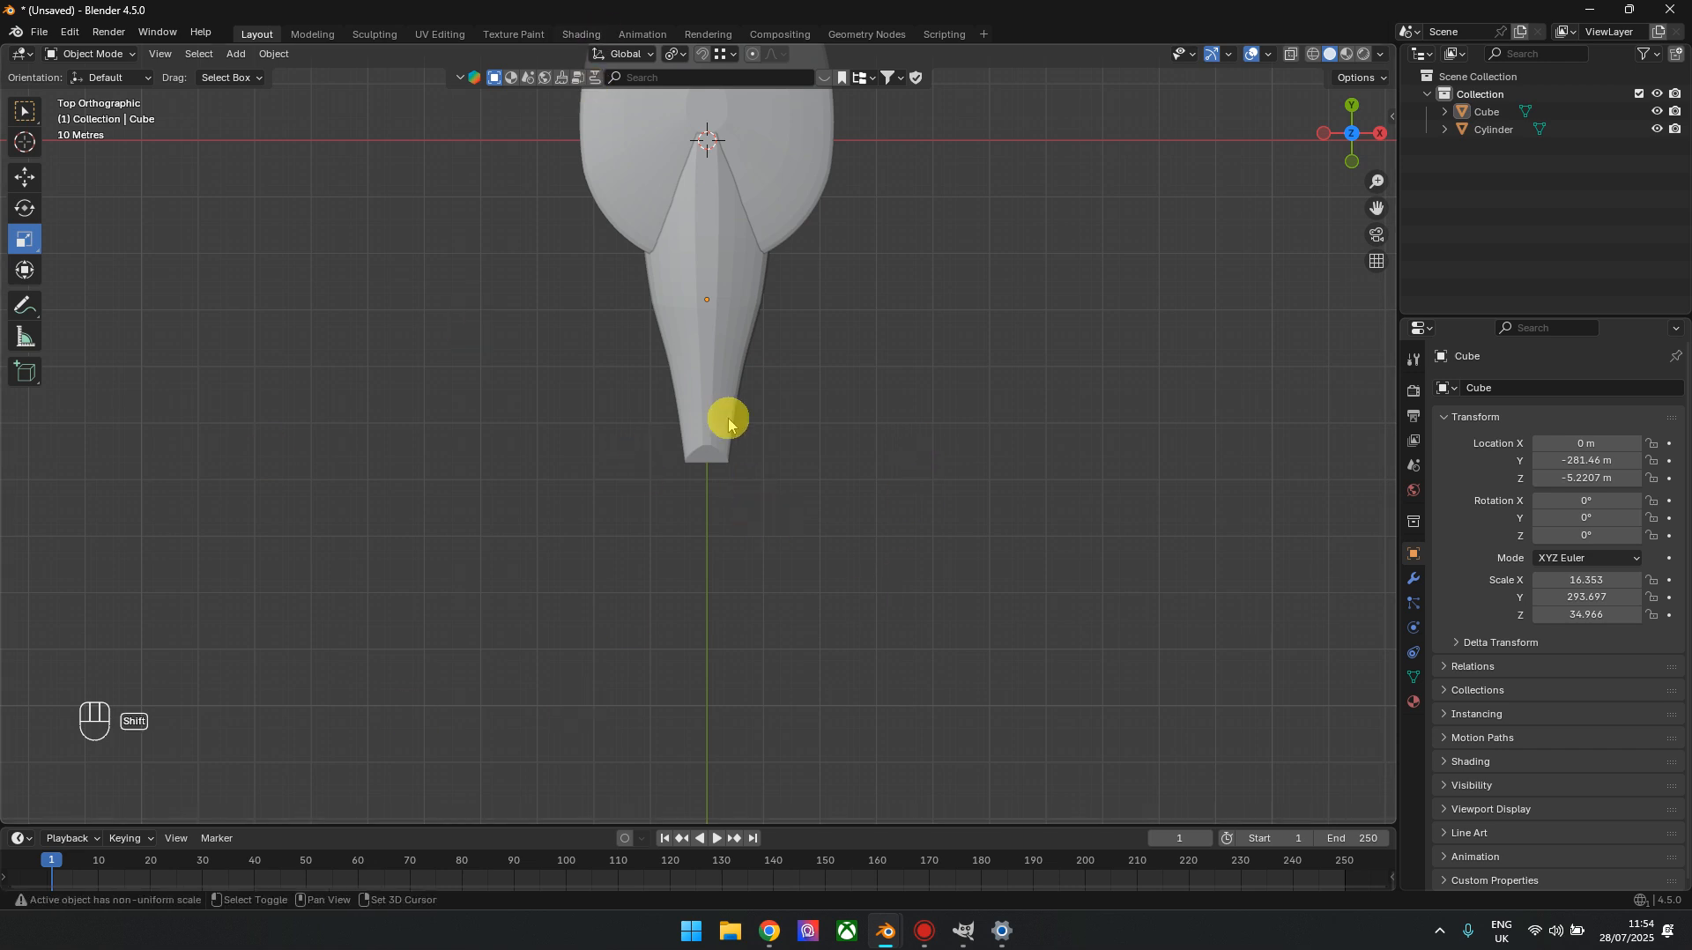
# Add a mesh plane and move it along Y to about -464.55 m, over the hull's tail
pyautogui.keyDown('shift'); pyautogui.moveTo(728, 426); pyautogui.dragTo(741, 565, button='middle'); pyautogui.keyUp('shift')
pyautogui.hotkey('shift', 'a')
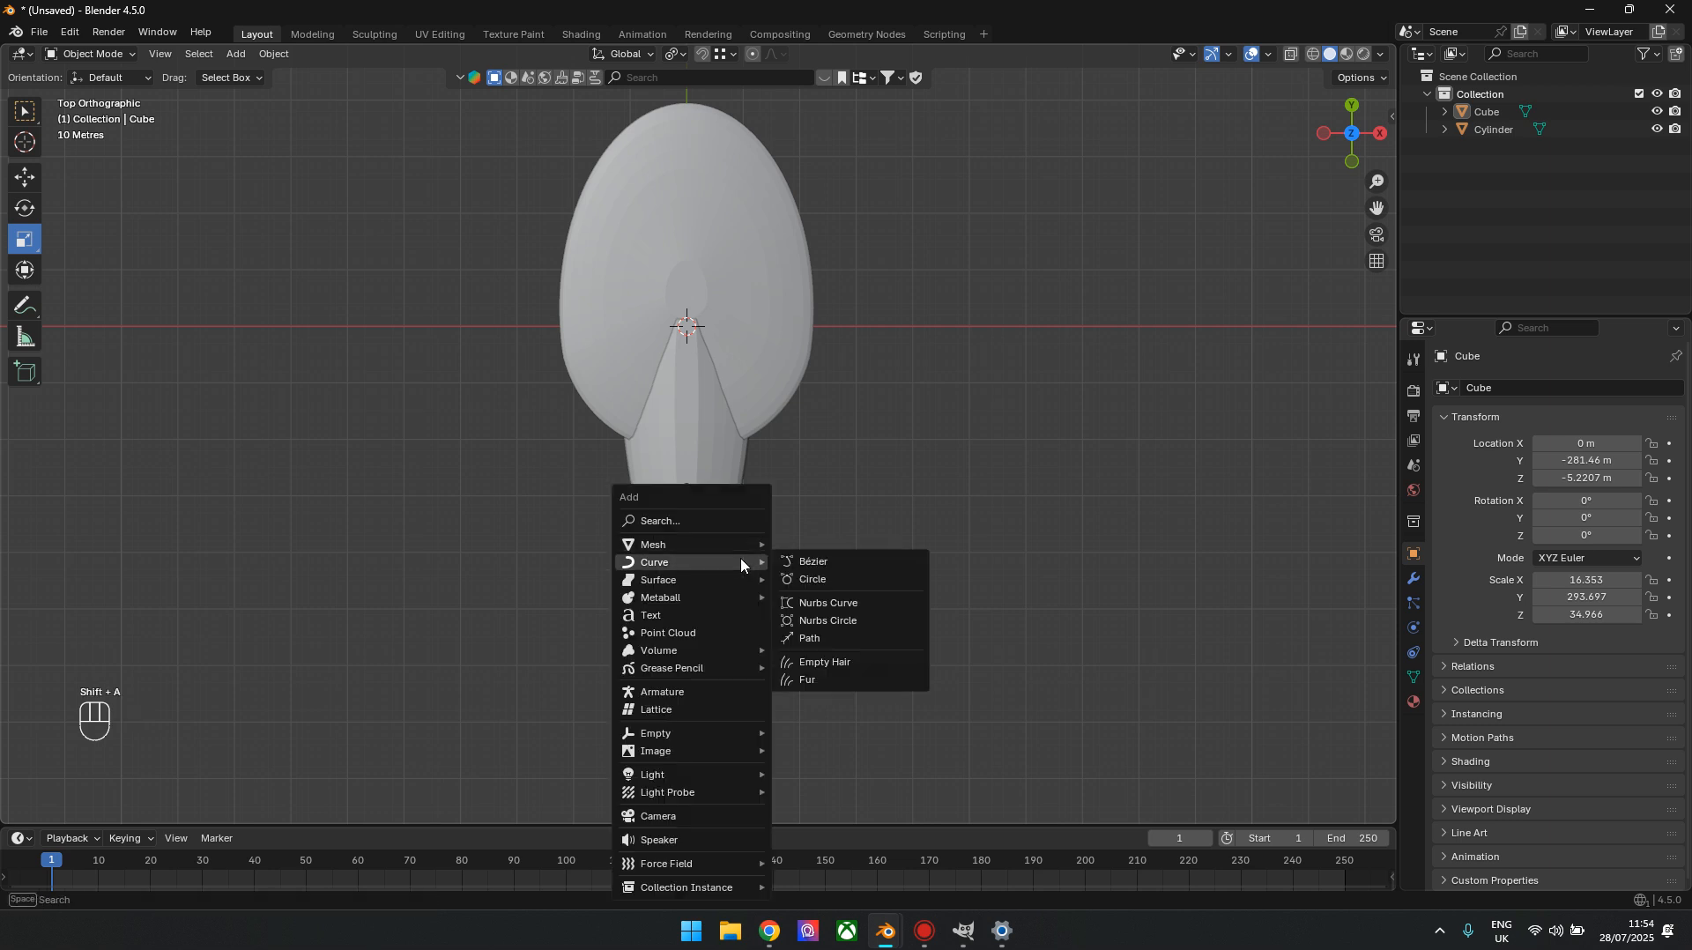
pyautogui.moveTo(743, 545)
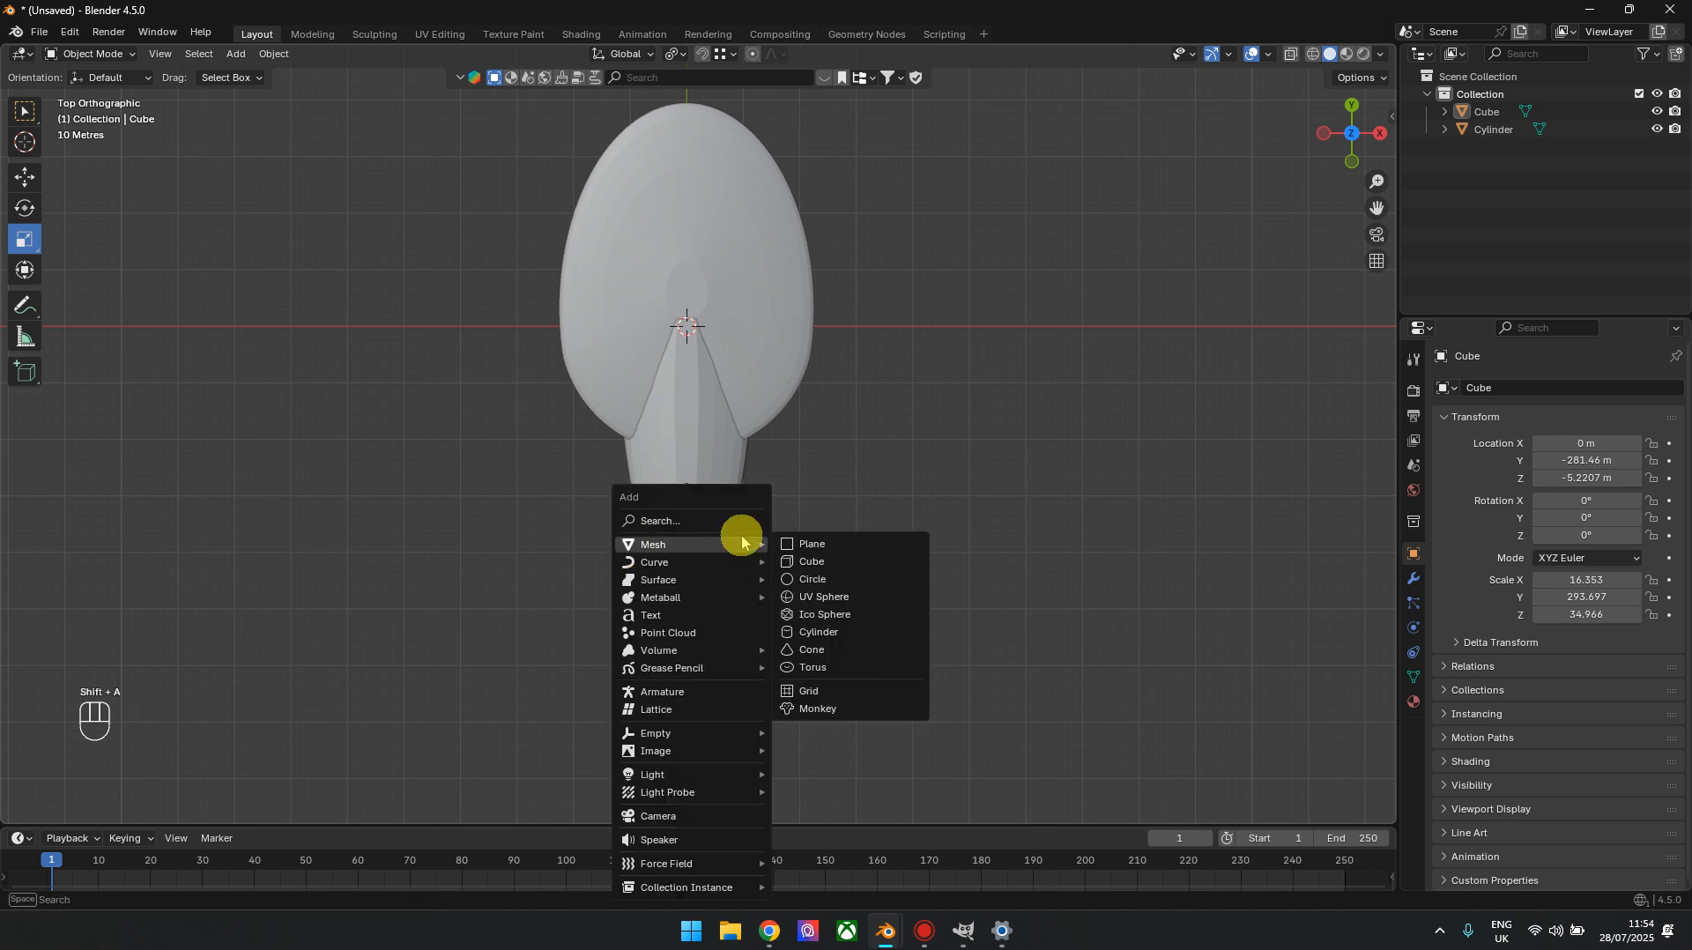
pyautogui.click(812, 545)
pyautogui.click(25, 176)
pyautogui.moveTo(687, 269); pyautogui.dragTo(687, 534)
# Scale the plane uniformly to about 97.5 so it is wider than the hull's tail
pyautogui.click(33, 242)
pyautogui.moveTo(849, 623); pyautogui.dragTo(938, 526)
pyautogui.moveTo(729, 631); pyautogui.dragTo(796, 634)
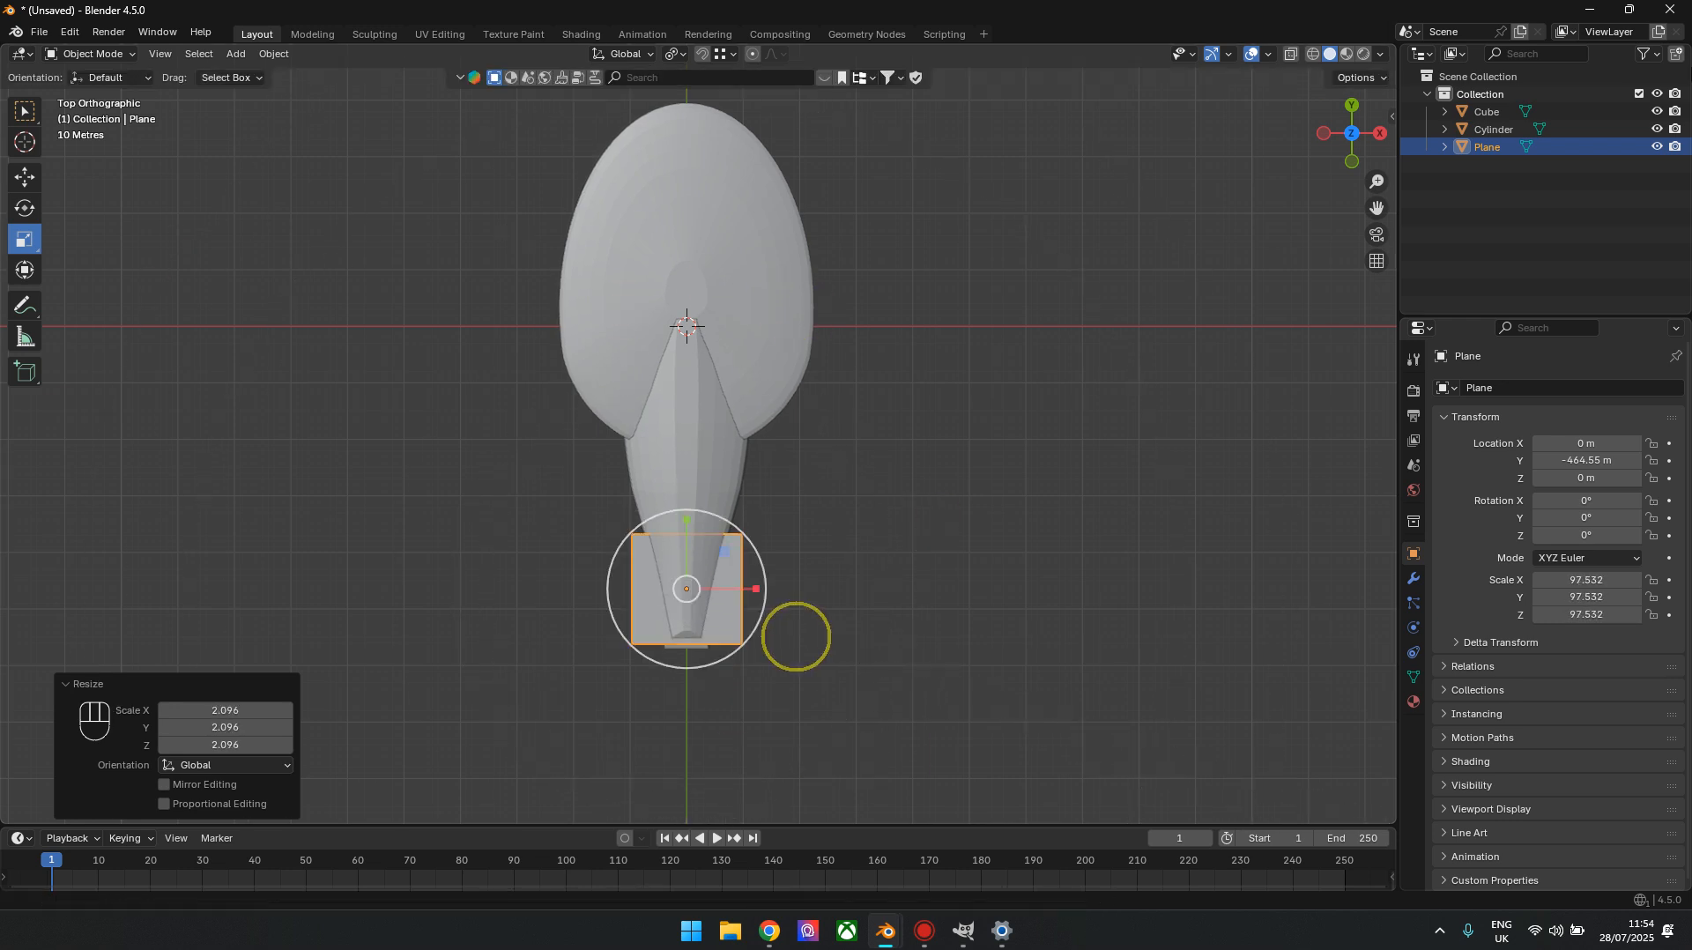
# In front orthographic view, lower the plane by about 10.3 m along Z
pyautogui.click(1352, 161)
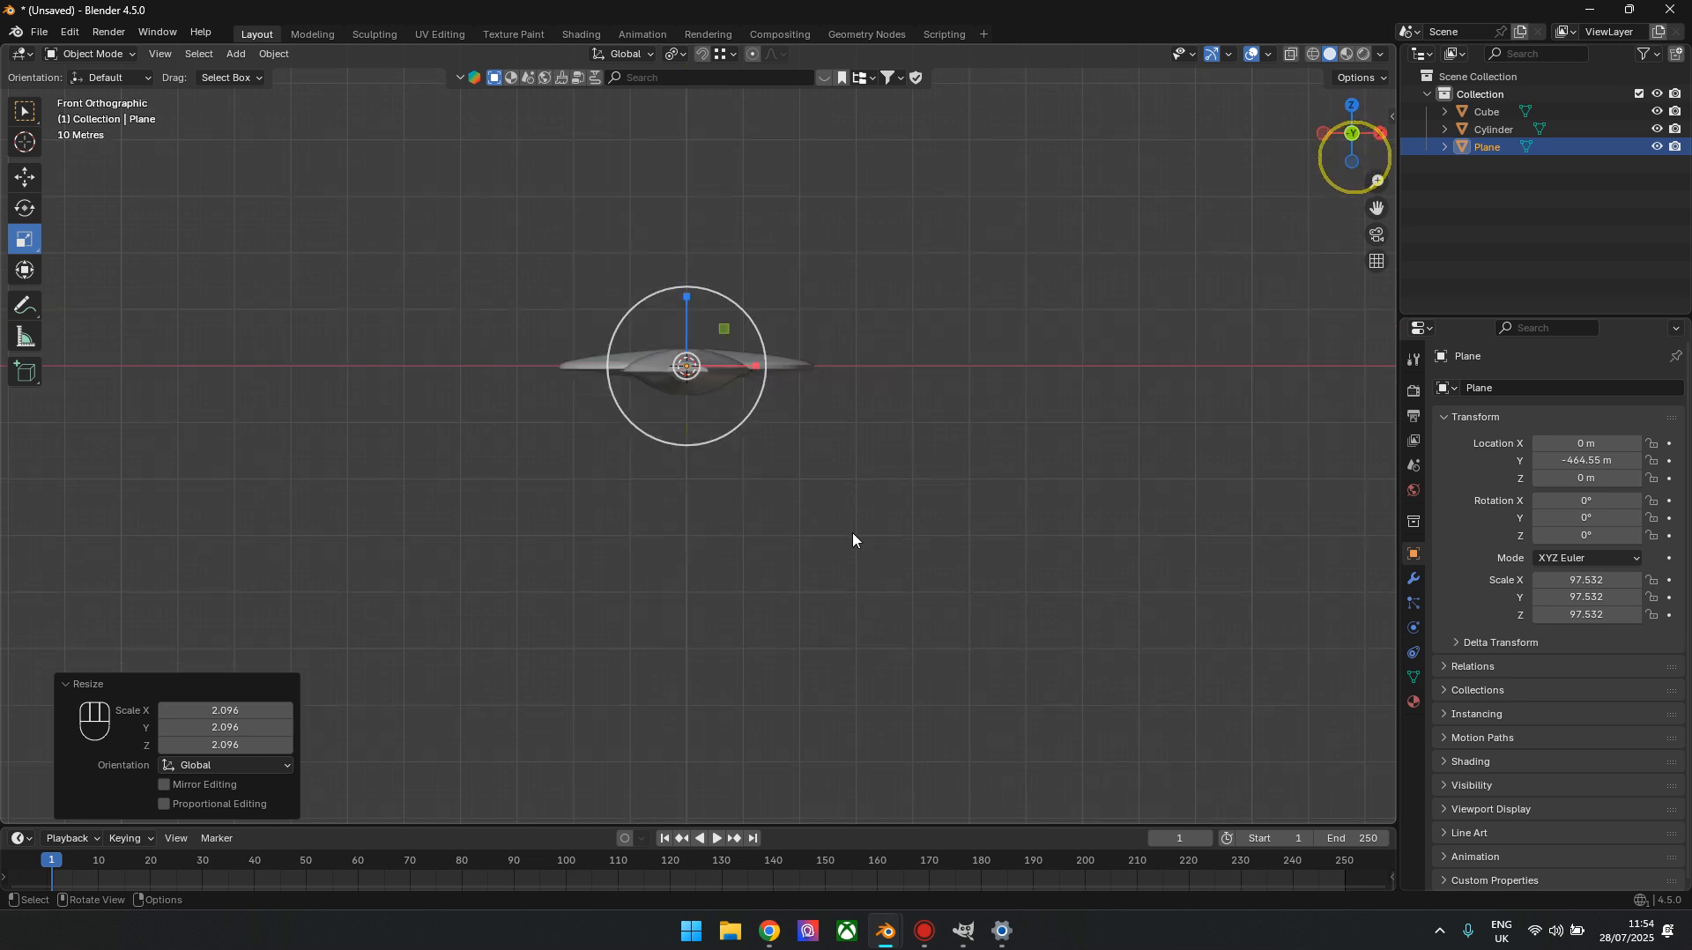
pyautogui.click(25, 176)
pyautogui.scroll(6, 775, 291)
pyautogui.moveTo(783, 324); pyautogui.dragTo(783, 360)
# In top orthographic view, widen the plane by a factor of about 2.108 along X
pyautogui.click(1353, 107)
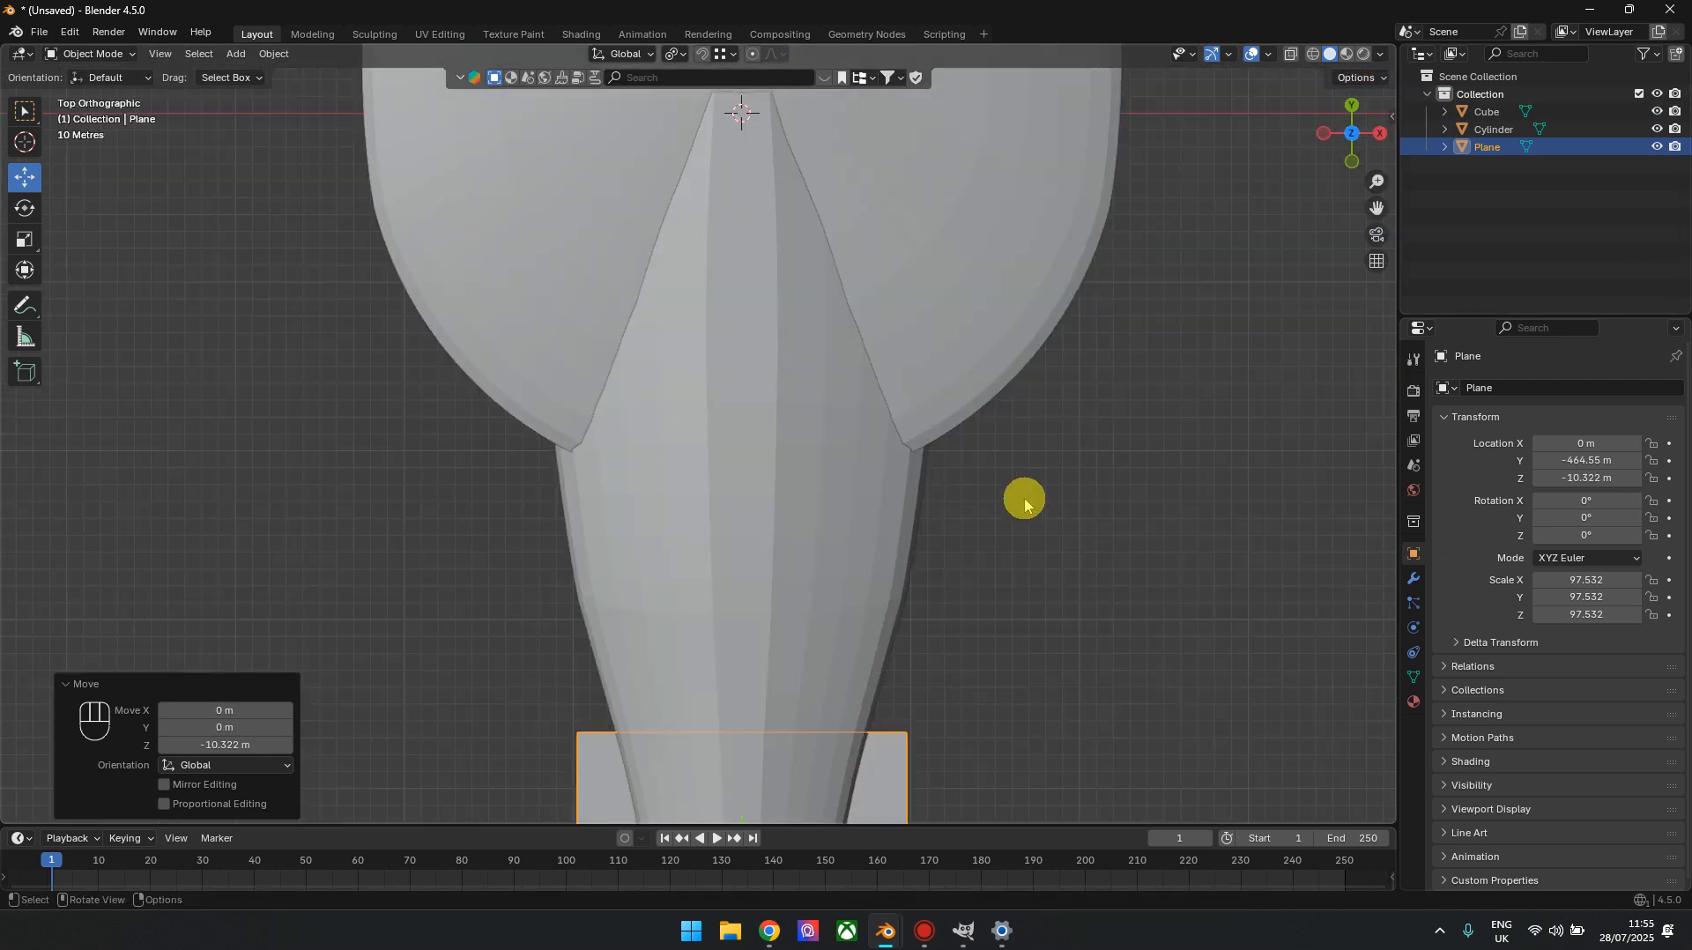
pyautogui.click(25, 240)
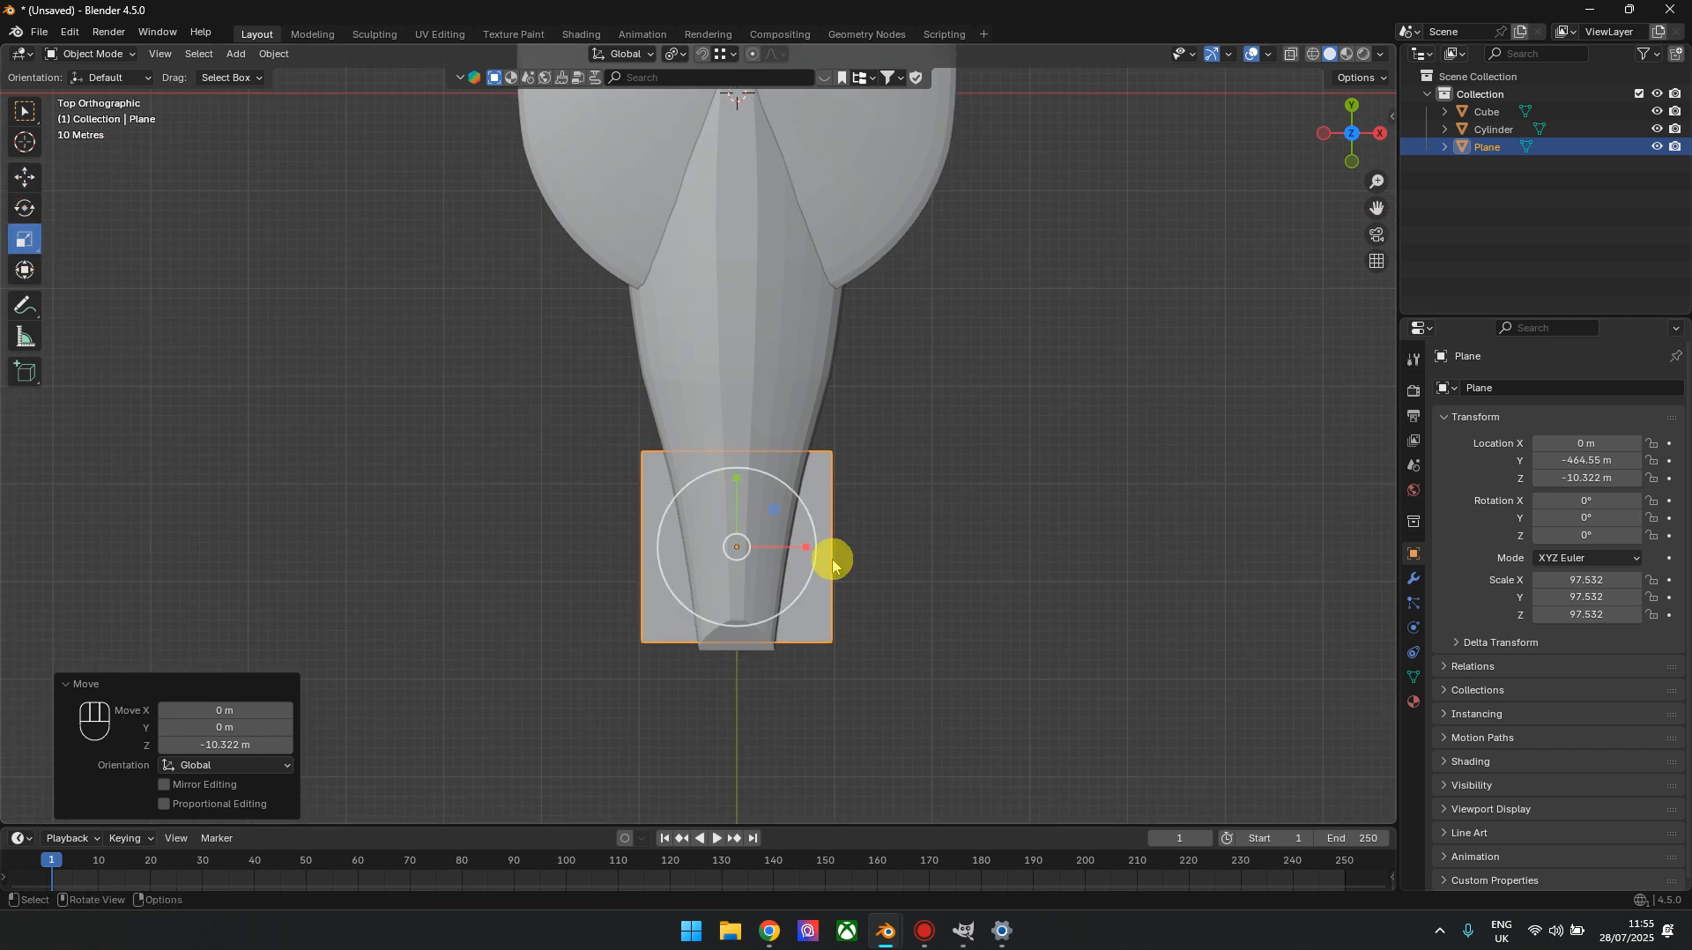
pyautogui.moveTo(807, 547); pyautogui.dragTo(875, 544)
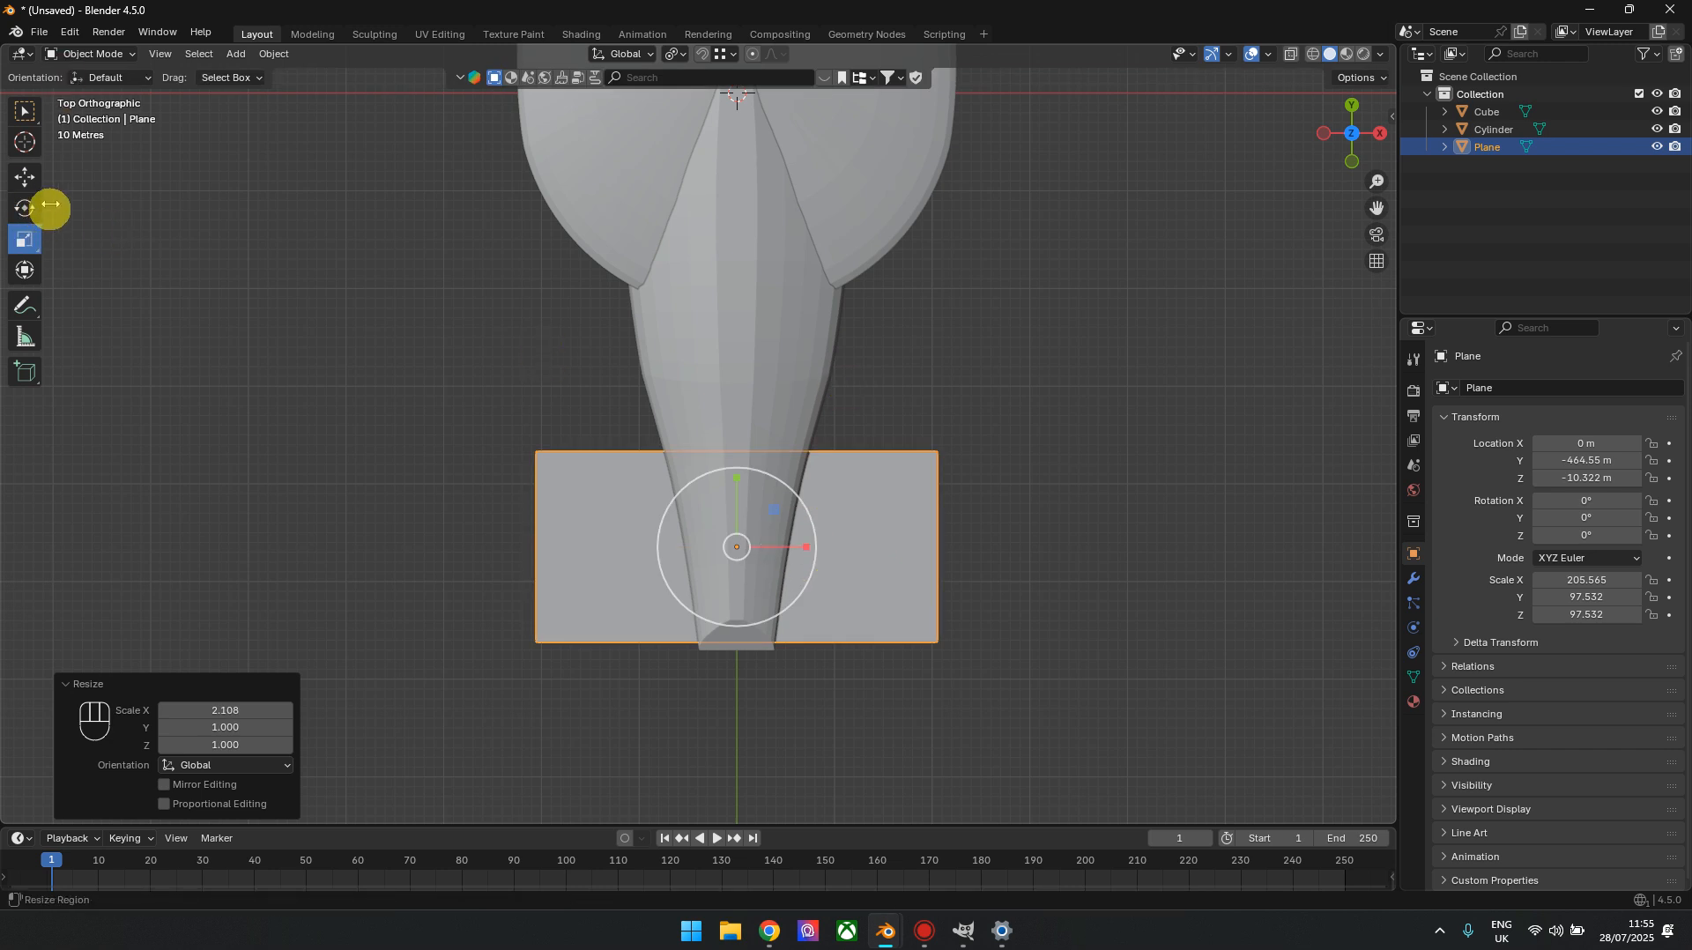
# With X-ray on, edit the plane and move its two vertices nearest the saucer about 87.5 m forward along Y
pyautogui.click(31, 176)
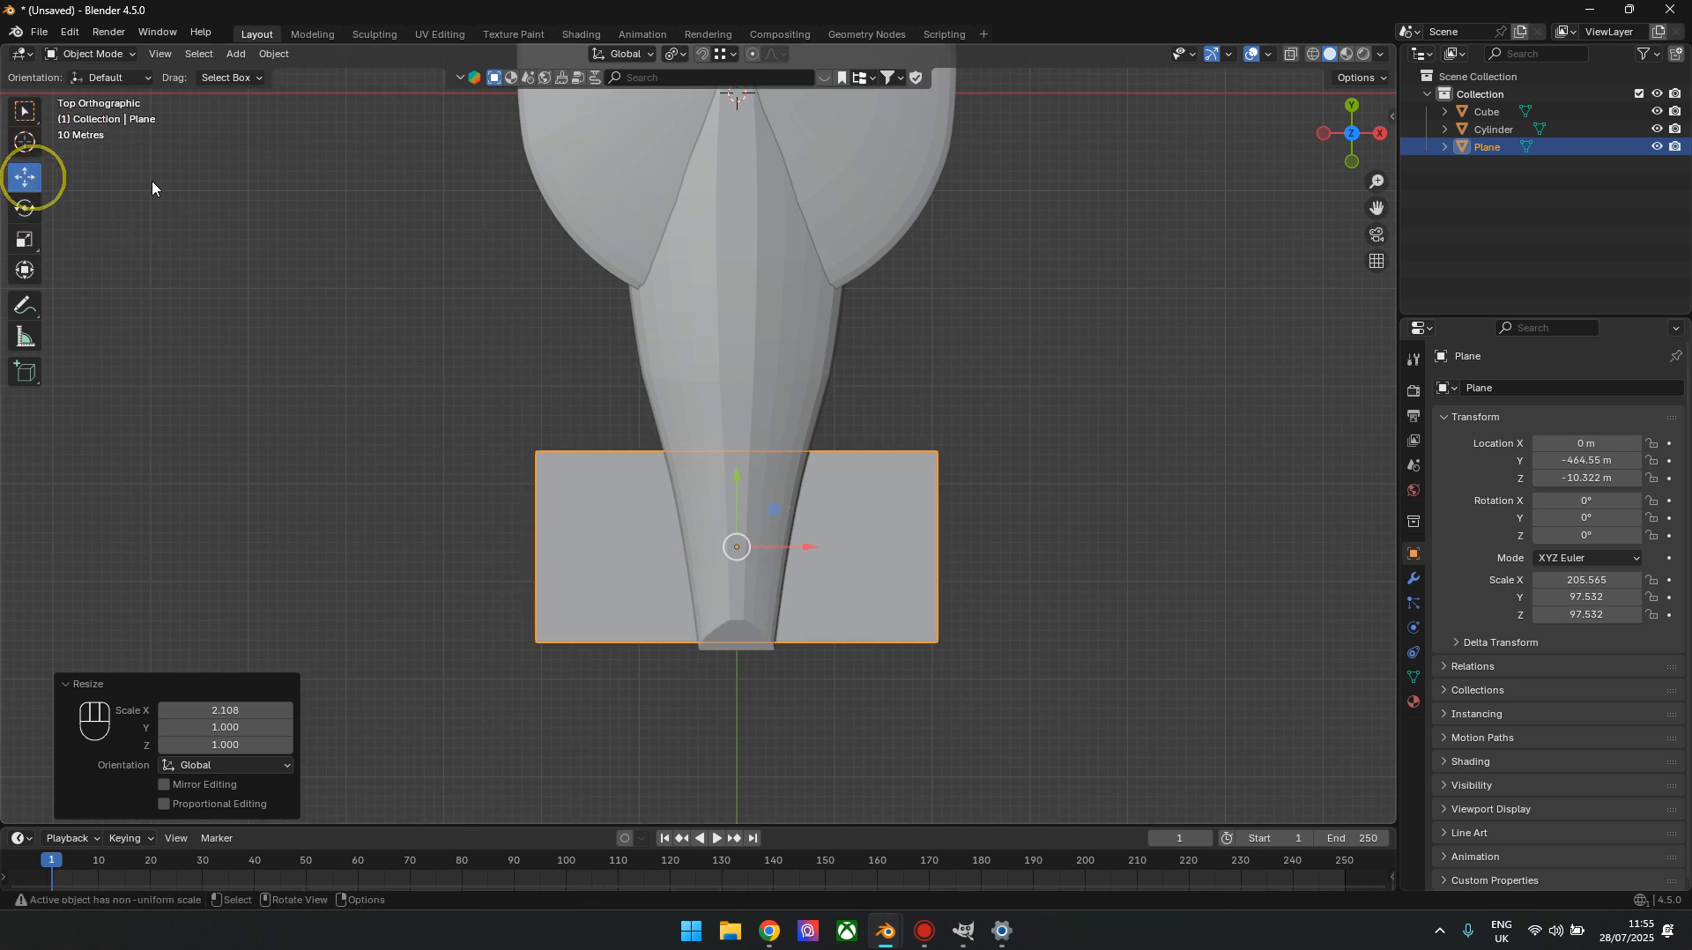
pyautogui.hotkey('alt', 'z')
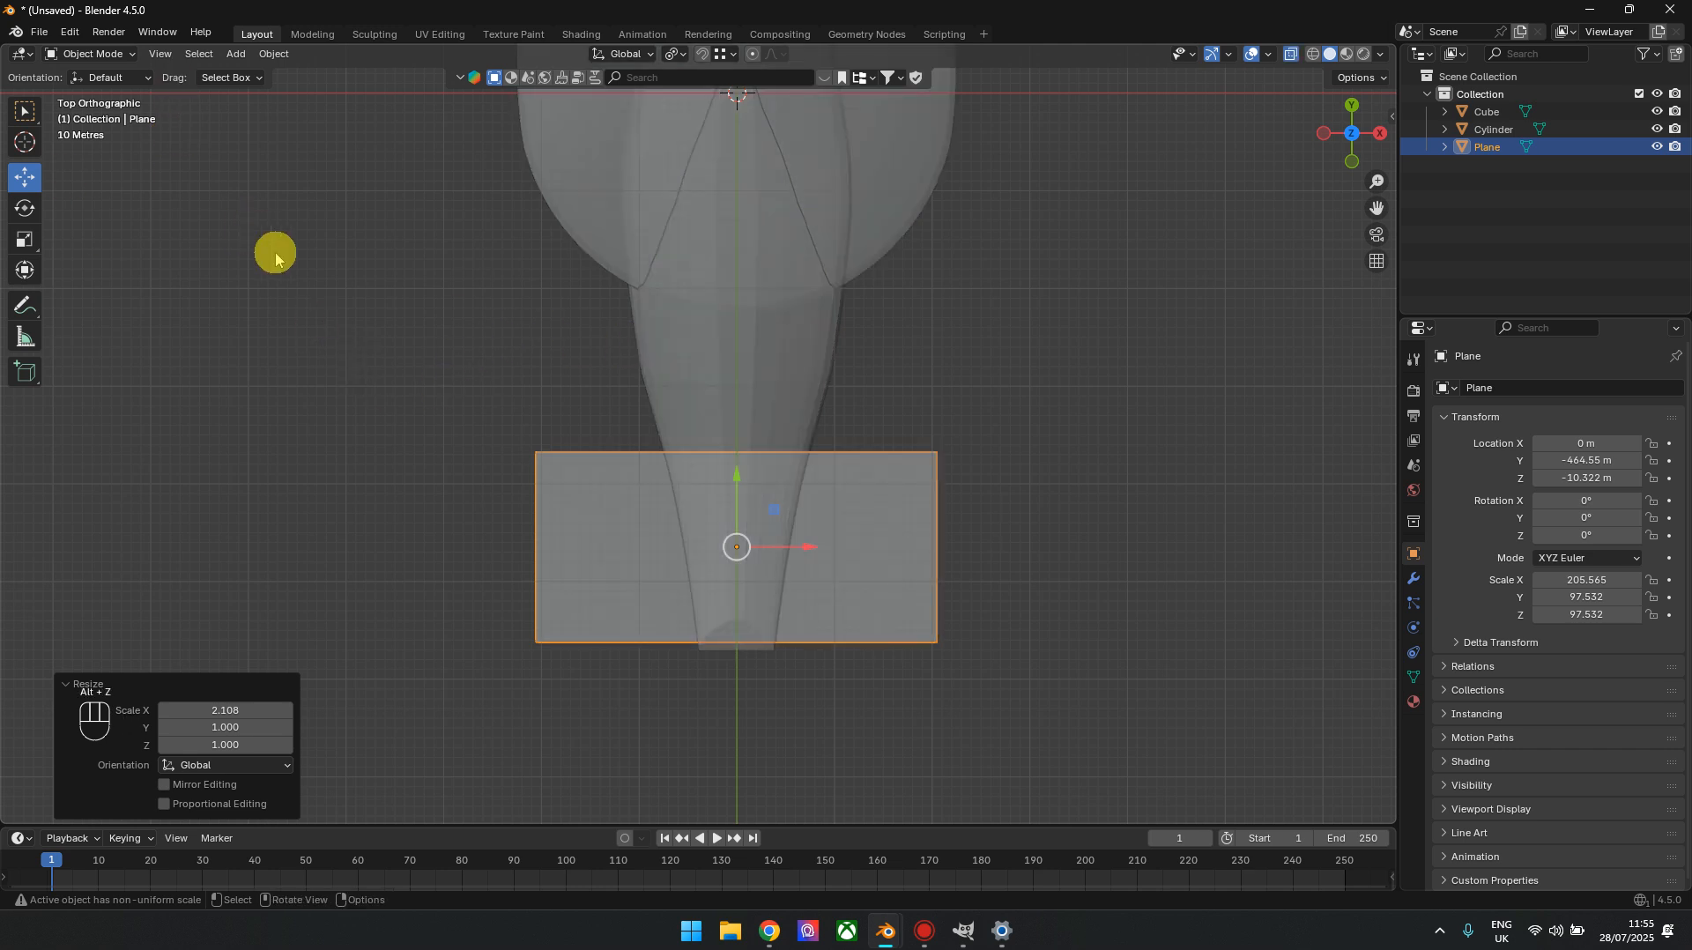
pyautogui.press('Tab')
pyautogui.click(139, 54)
pyautogui.moveTo(355, 341); pyautogui.dragTo(1178, 499)
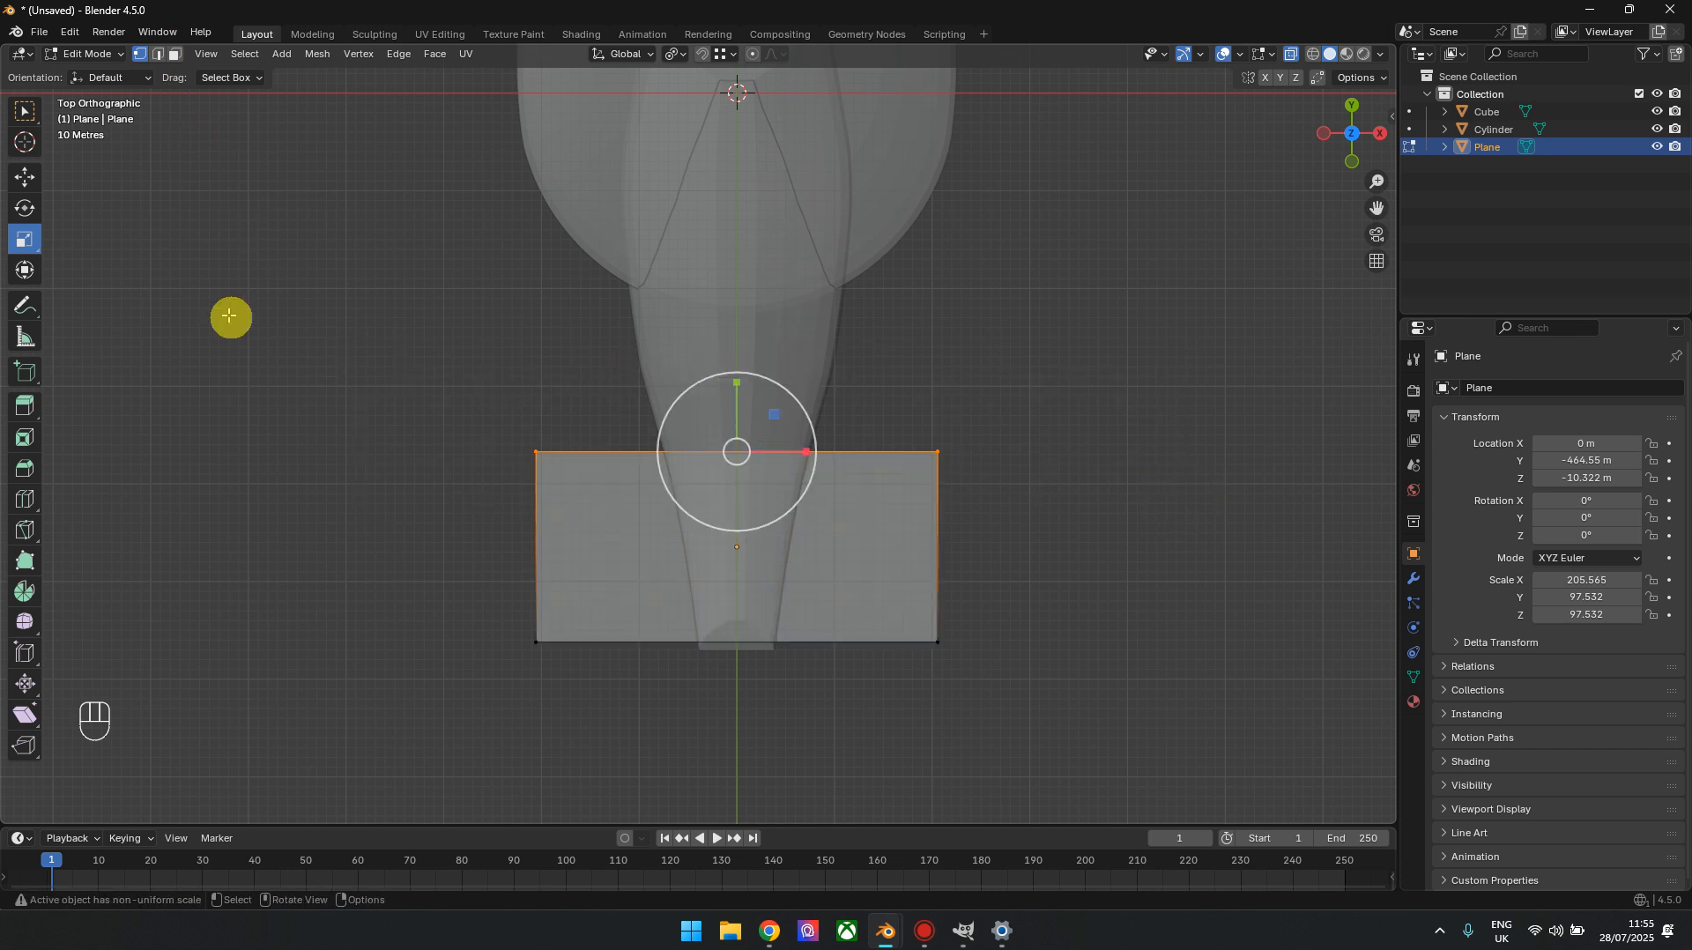
pyautogui.click(23, 176)
pyautogui.moveTo(739, 381); pyautogui.dragTo(730, 296)
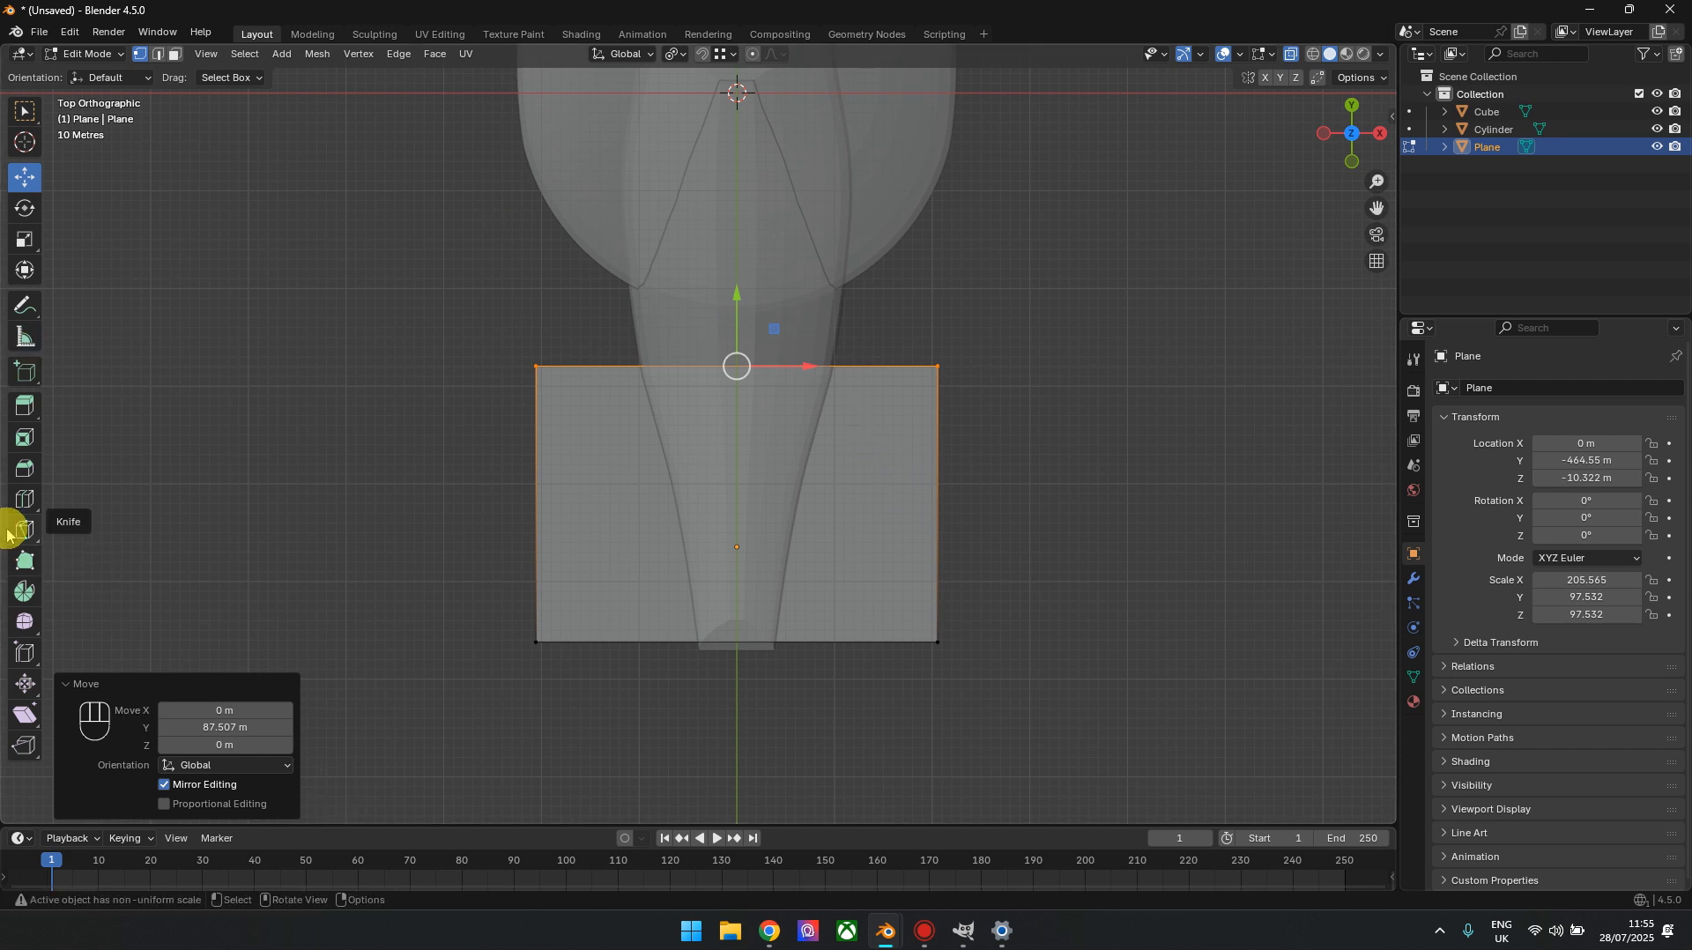
# Add a lengthwise loop cut through the plane's centre and delete the outer vertices of its +X half
pyautogui.click(25, 499)
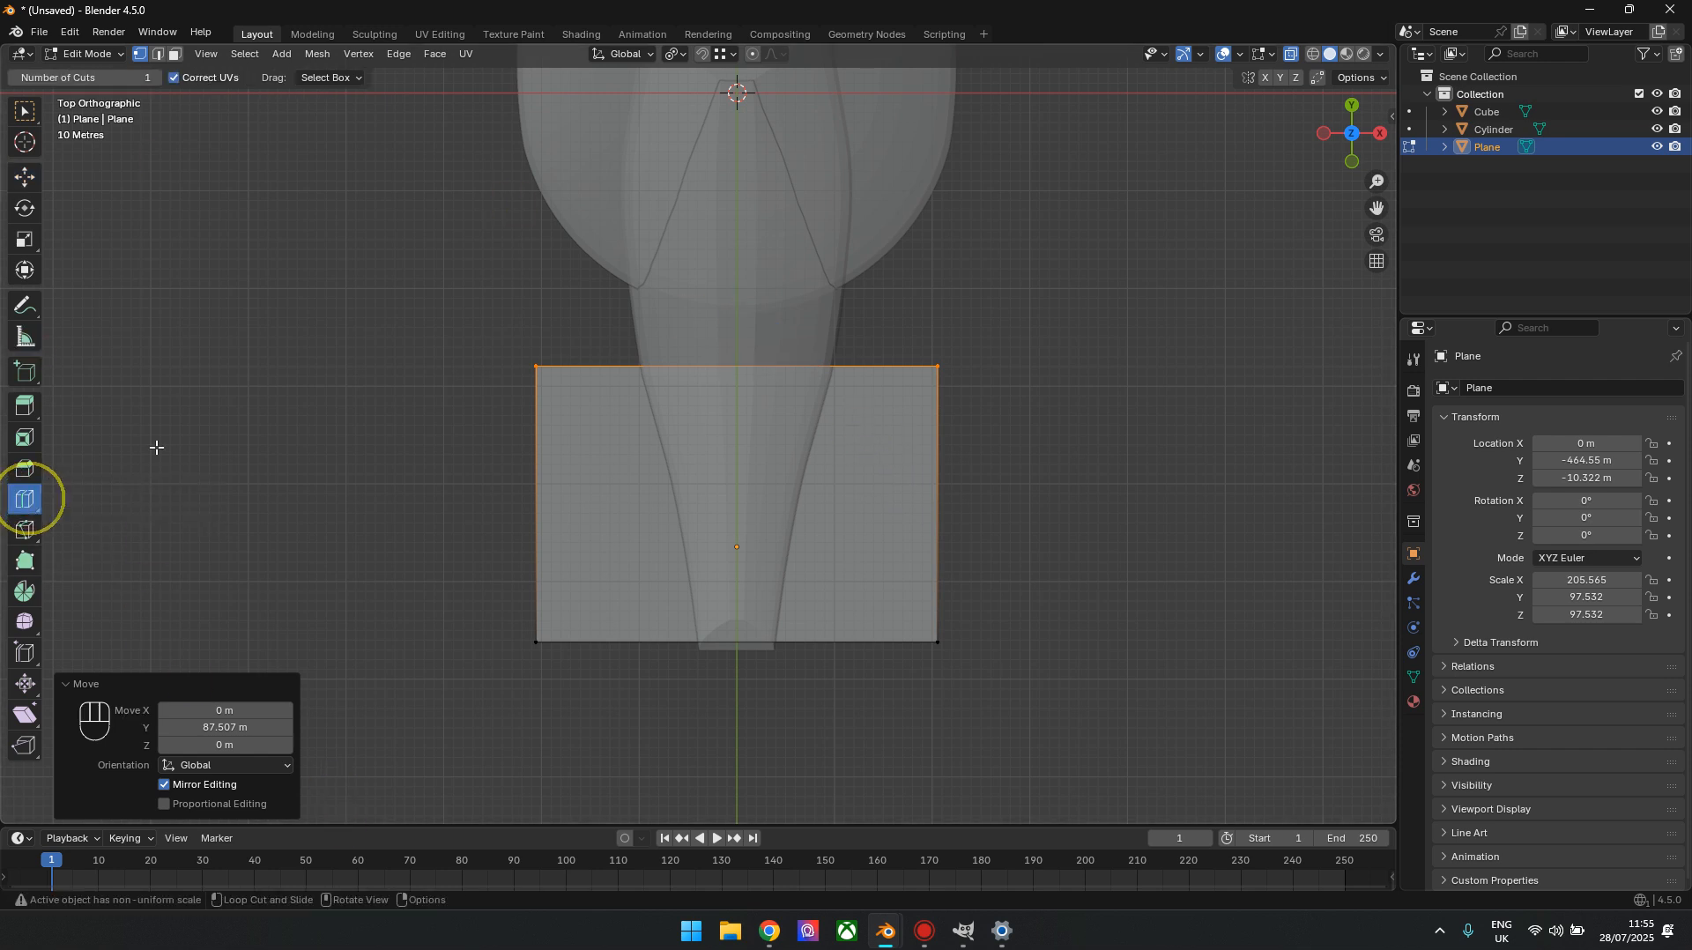
pyautogui.click(748, 379)
pyautogui.click(26, 174)
pyautogui.moveTo(1176, 251); pyautogui.dragTo(917, 657)
pyautogui.press('x')
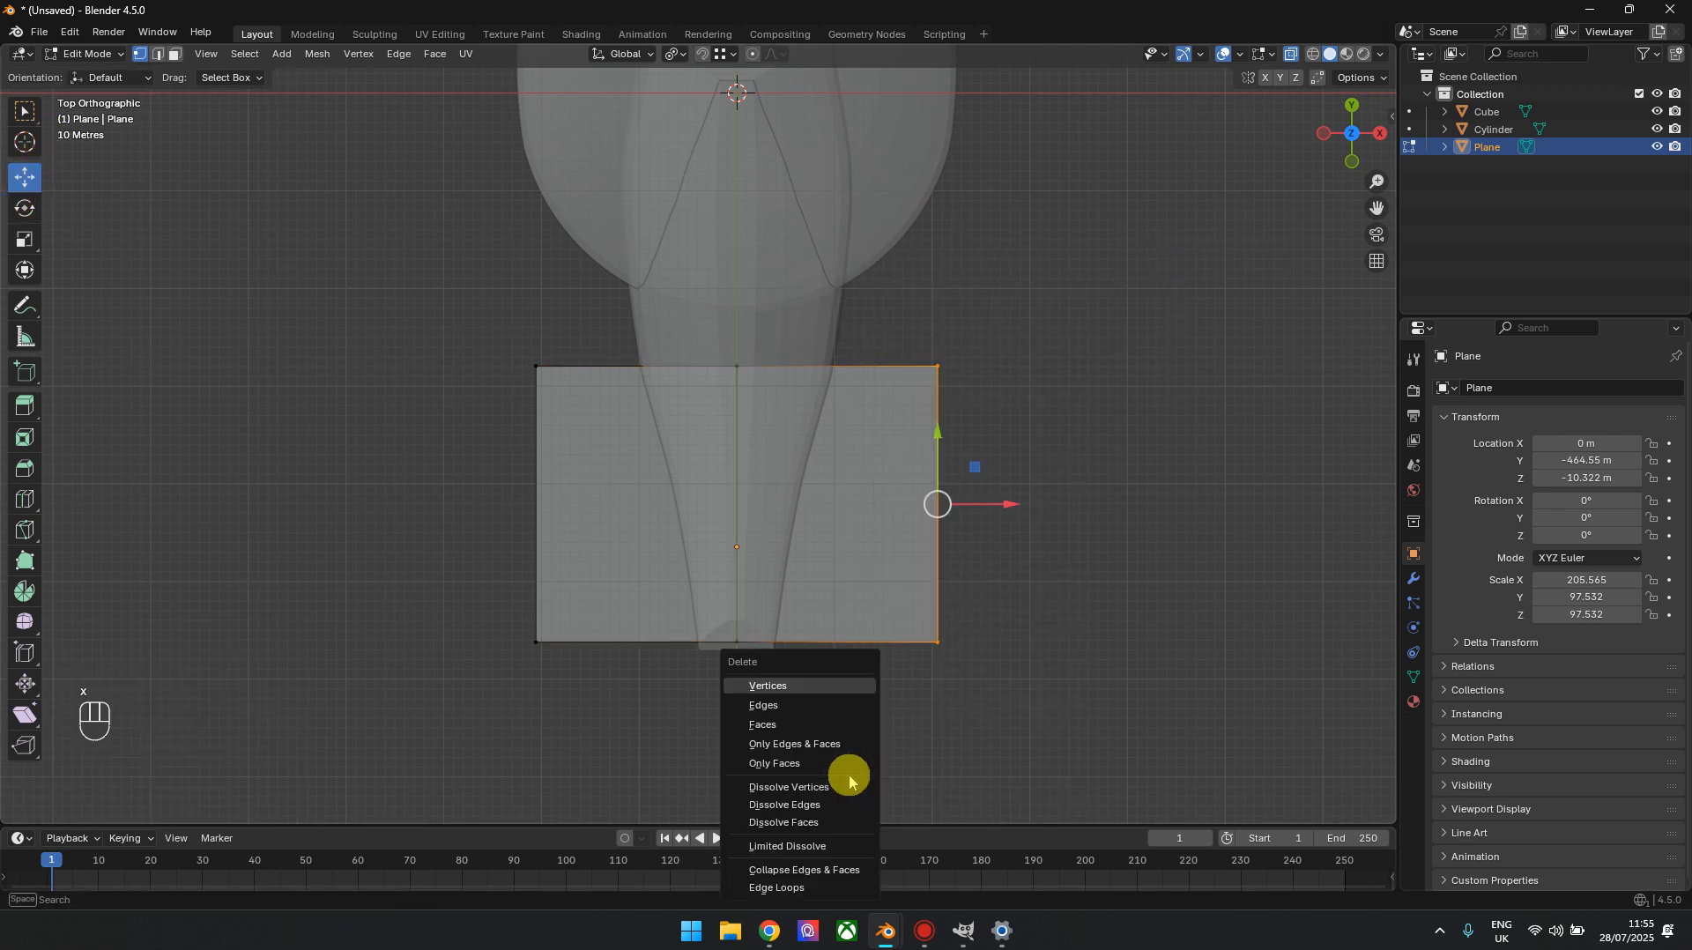
pyautogui.click(831, 686)
# Add a Mirror modifier on the X axis to the remaining half of the plane
pyautogui.click(1413, 578)
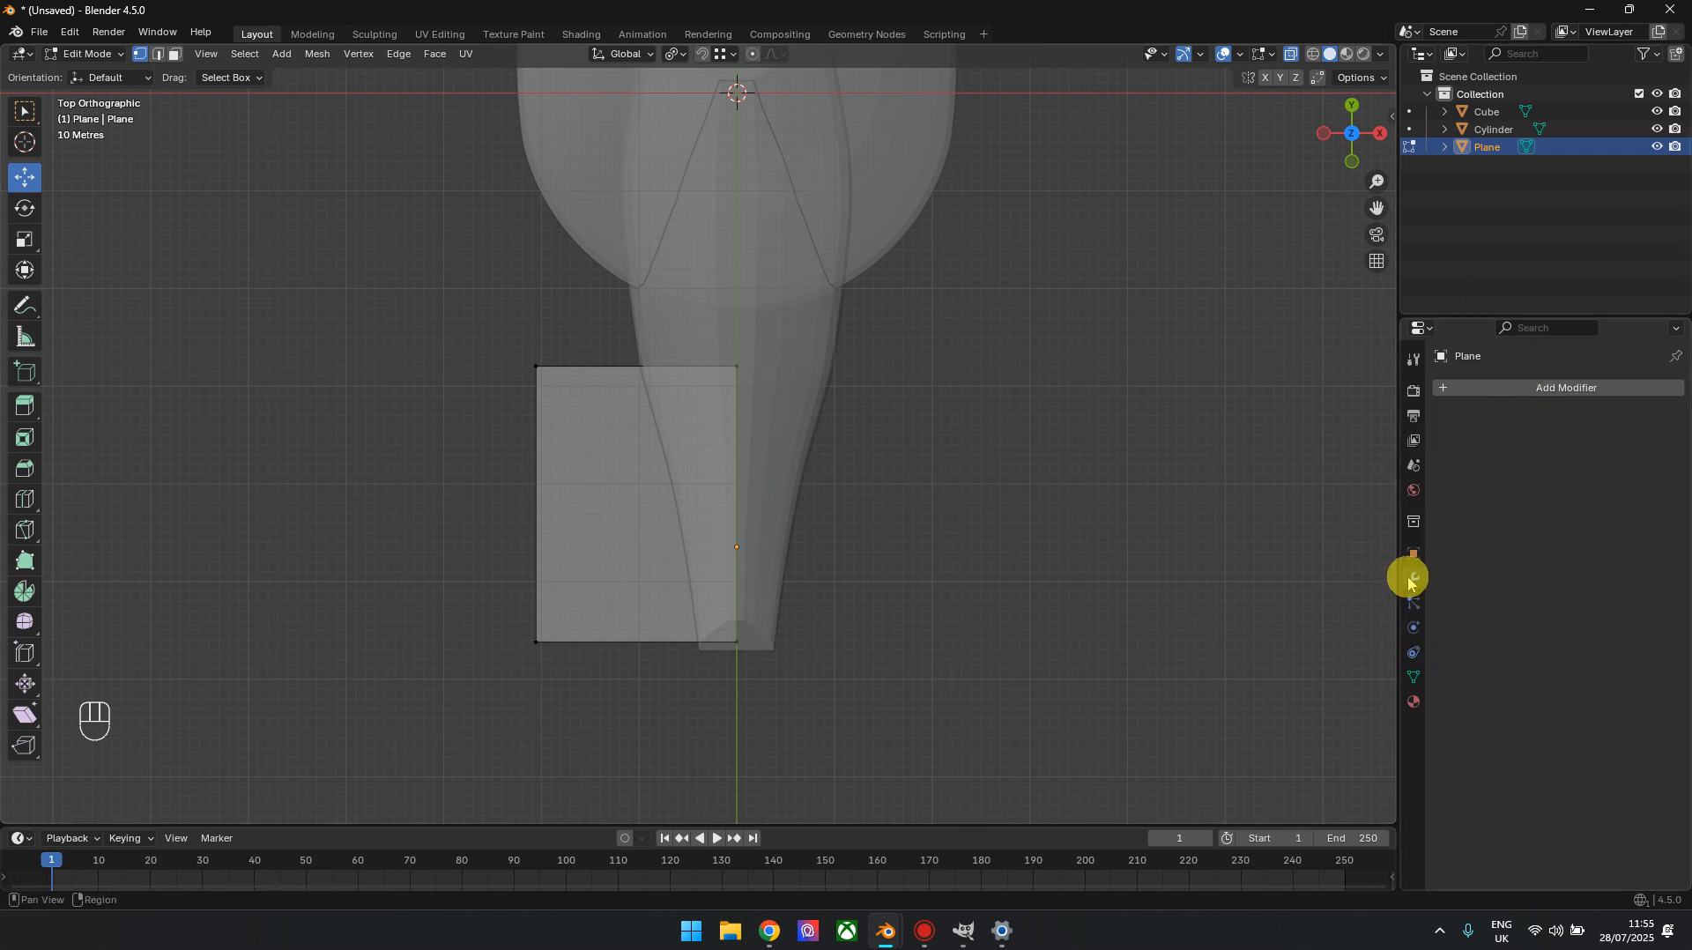
pyautogui.click(1479, 387)
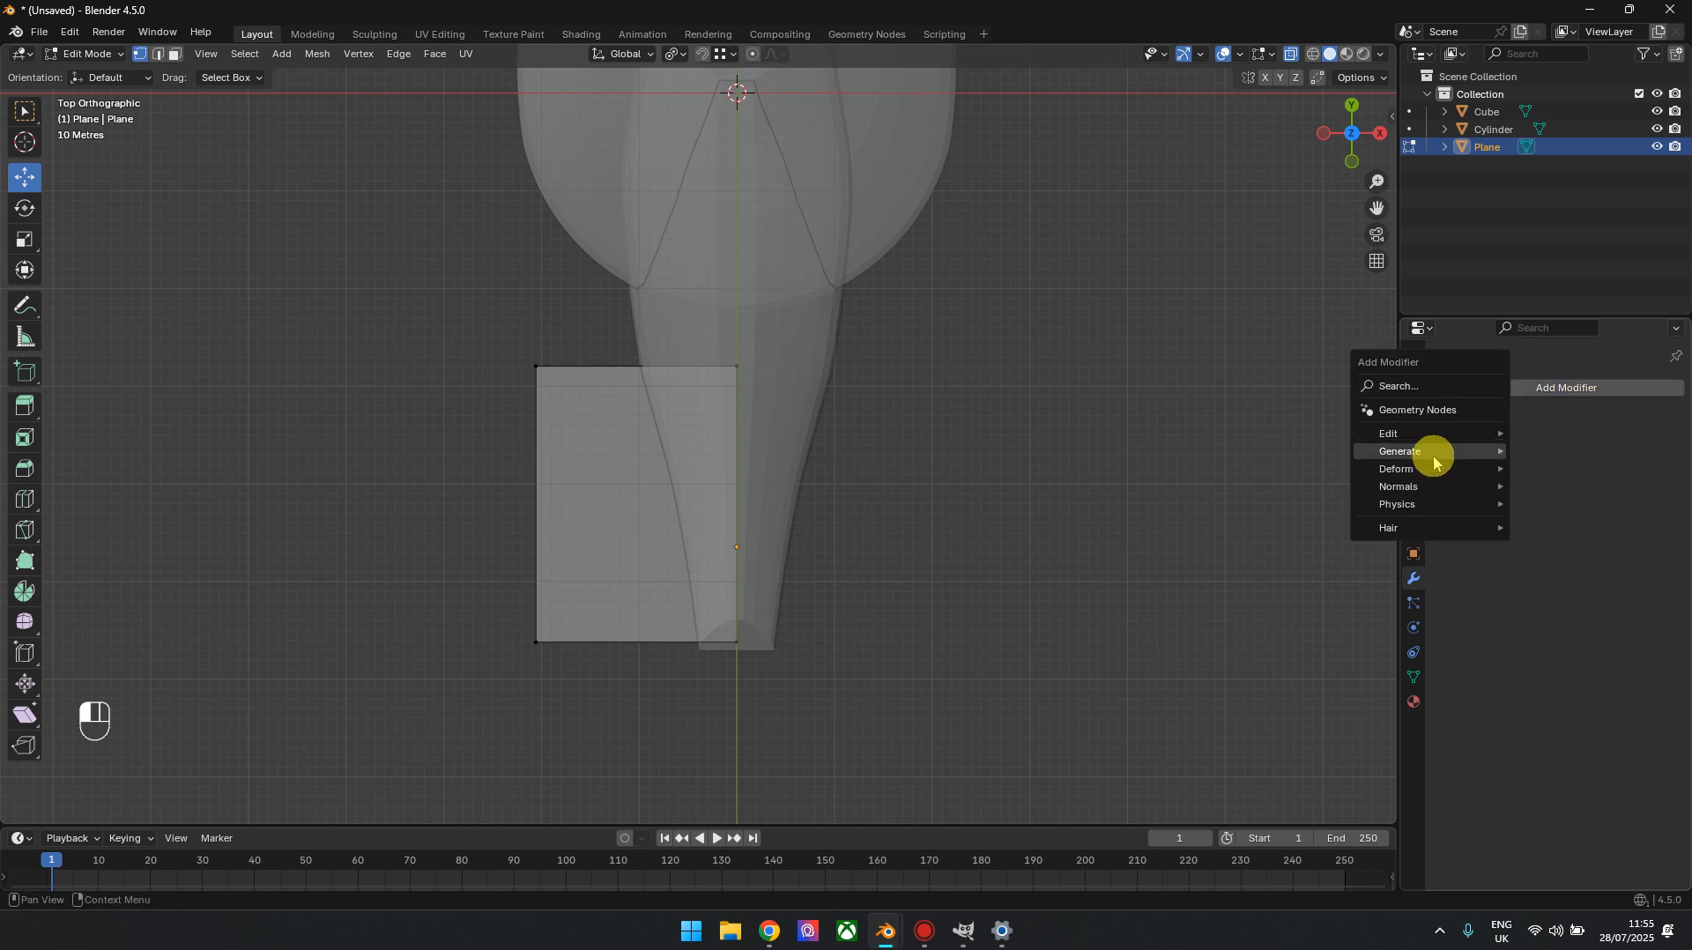
pyautogui.moveTo(1433, 453)
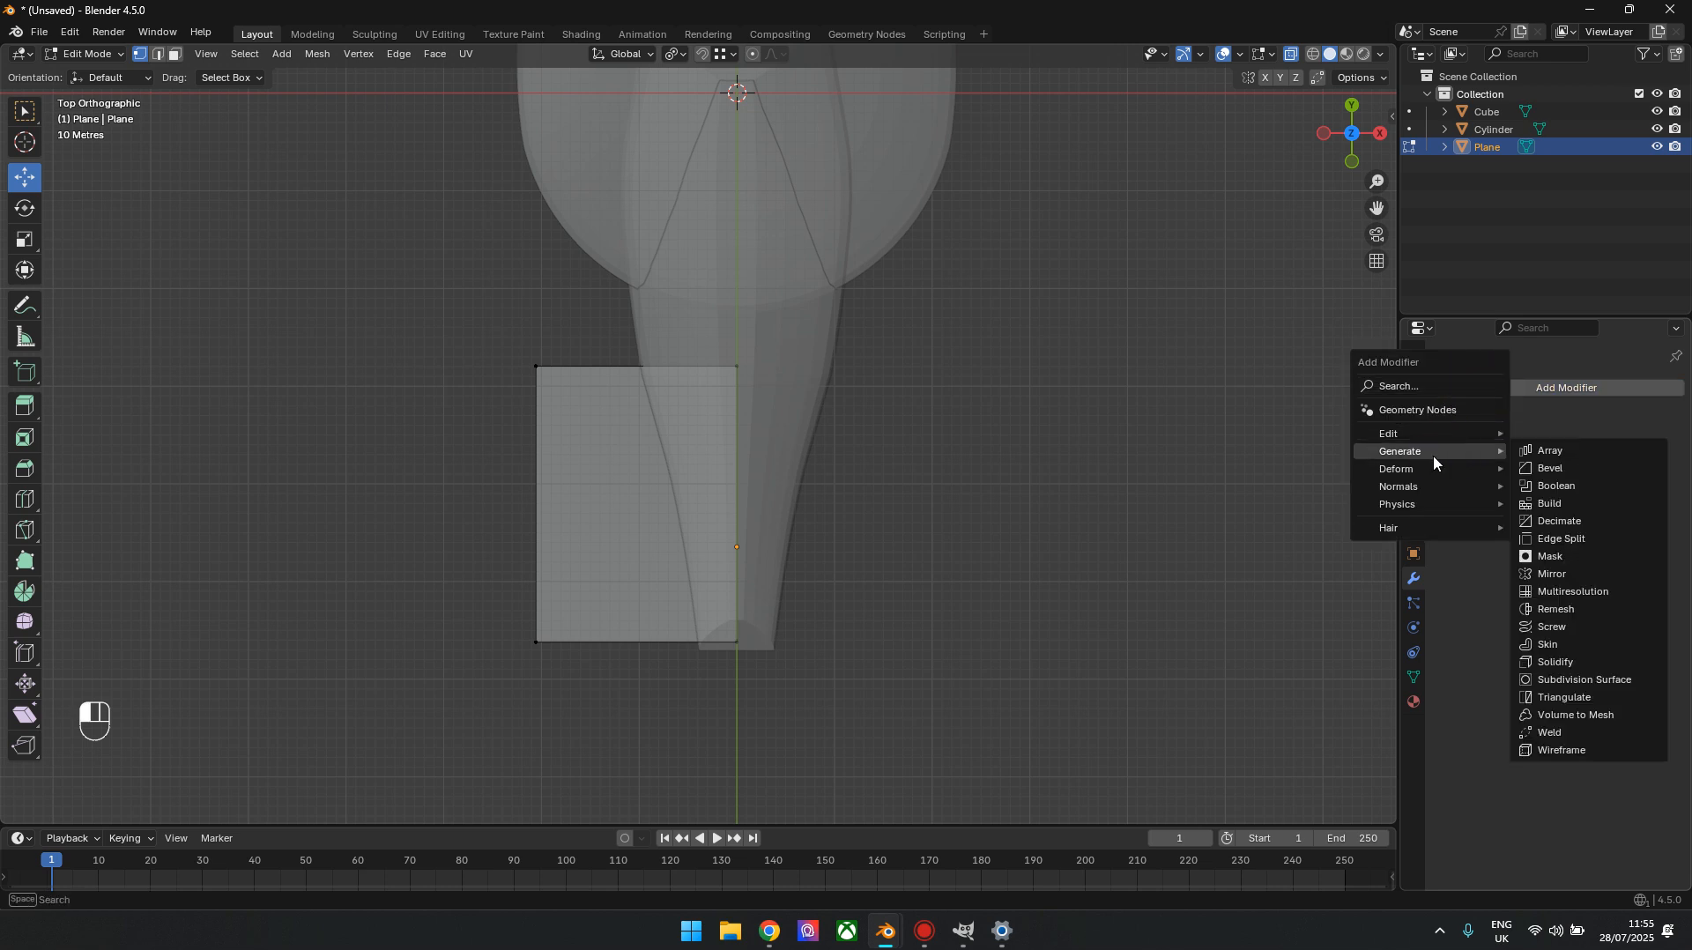
pyautogui.click(1574, 573)
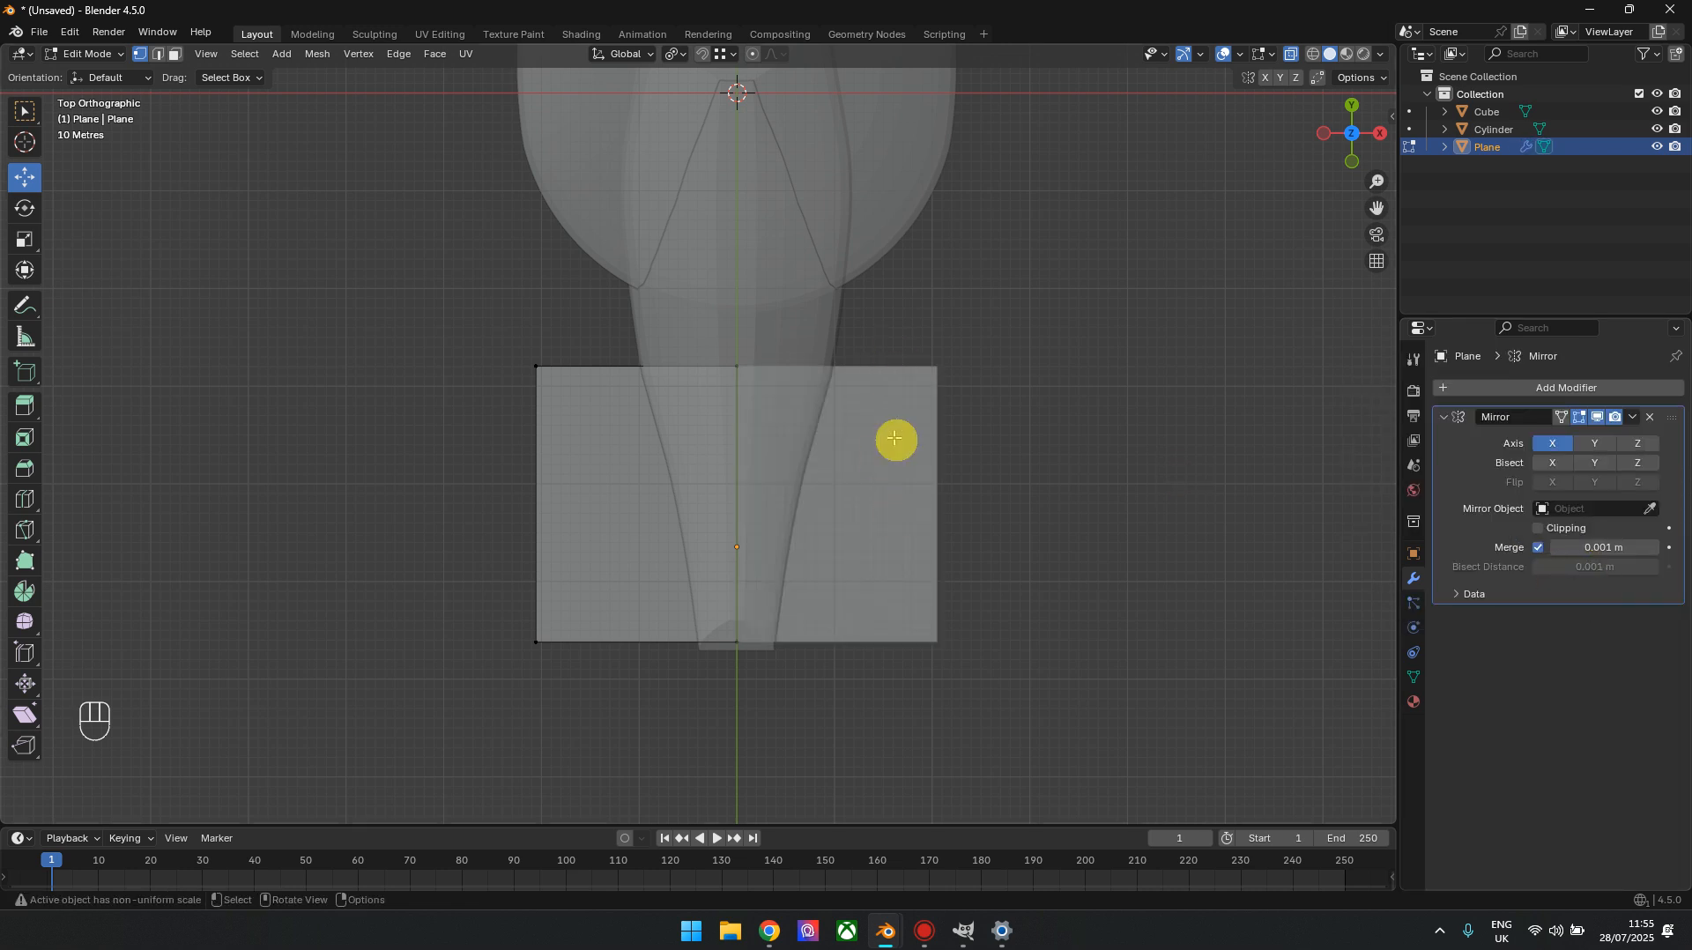
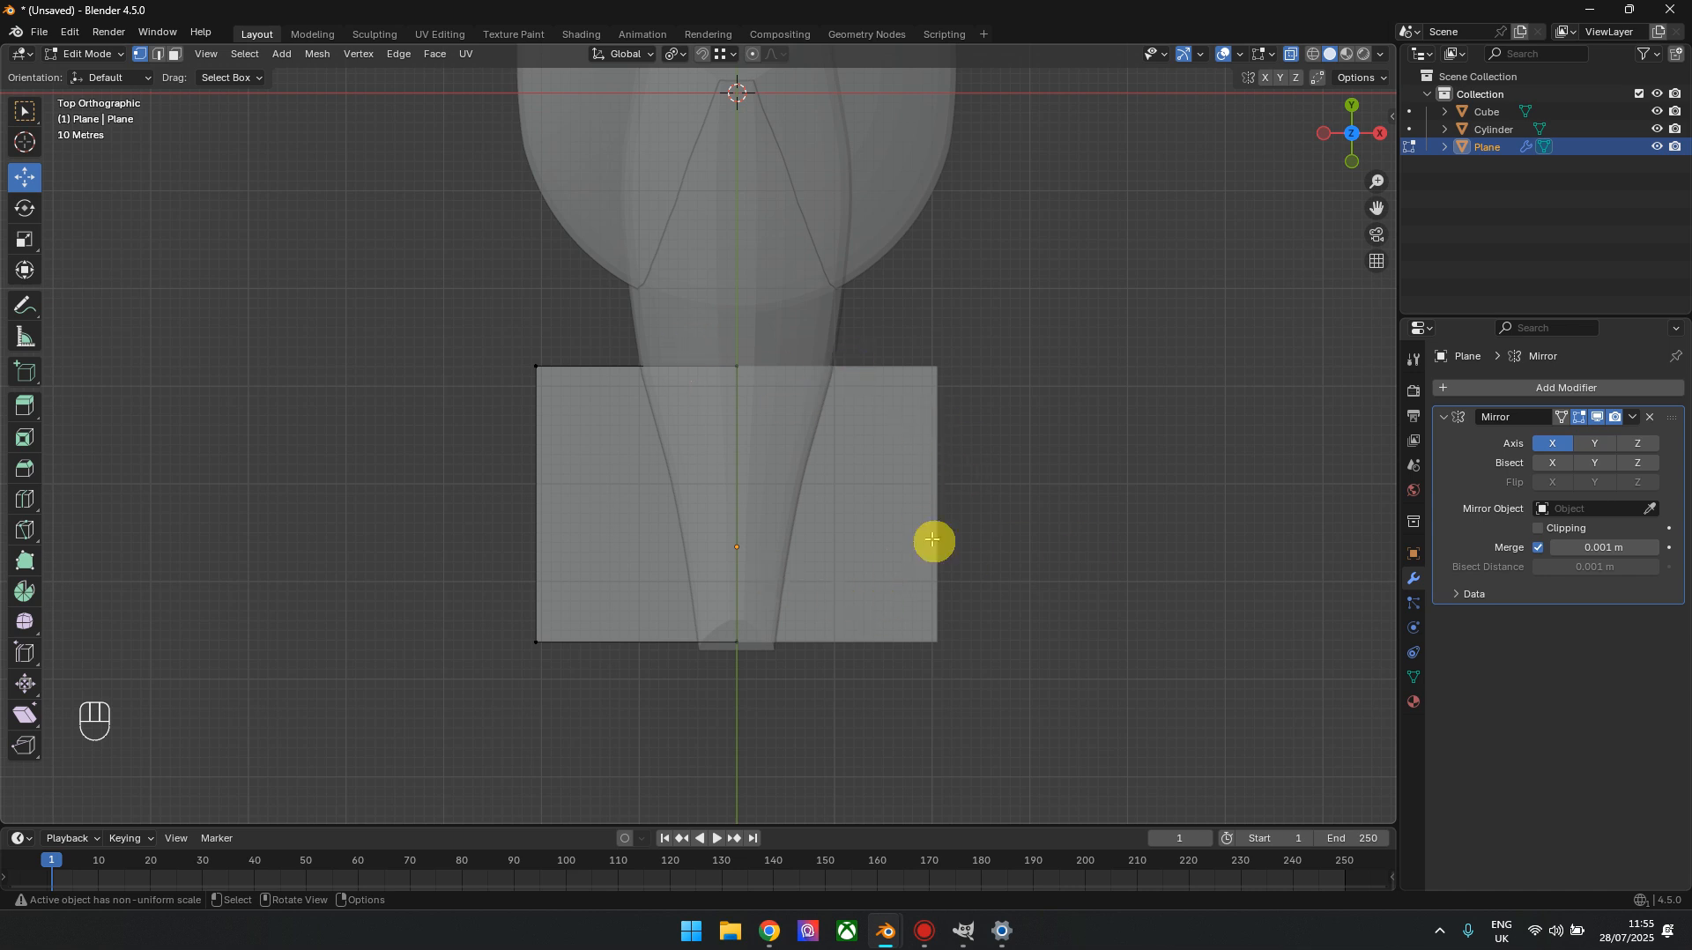
# Add five evenly spaced lengthwise loop cuts to the plane's unmirrored half
pyautogui.click(25, 500)
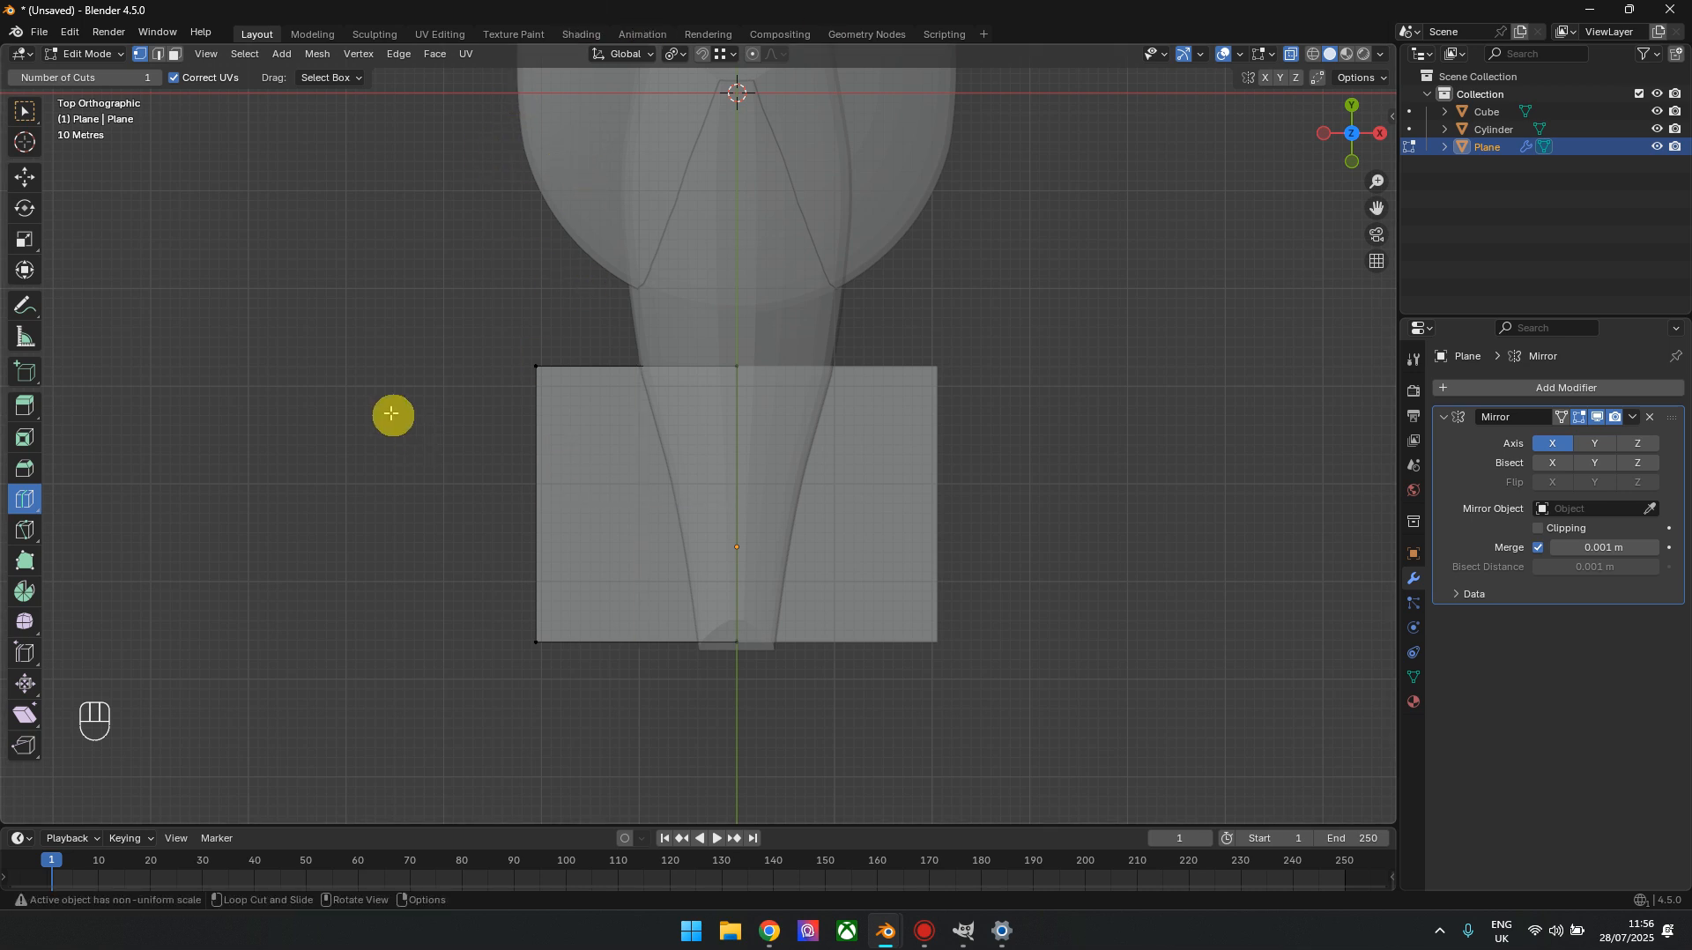
pyautogui.keyDown('shift'); pyautogui.moveTo(442, 553); pyautogui.dragTo(446, 448, button='middle'); pyautogui.keyUp('shift')
pyautogui.scroll(2, 438, 456)
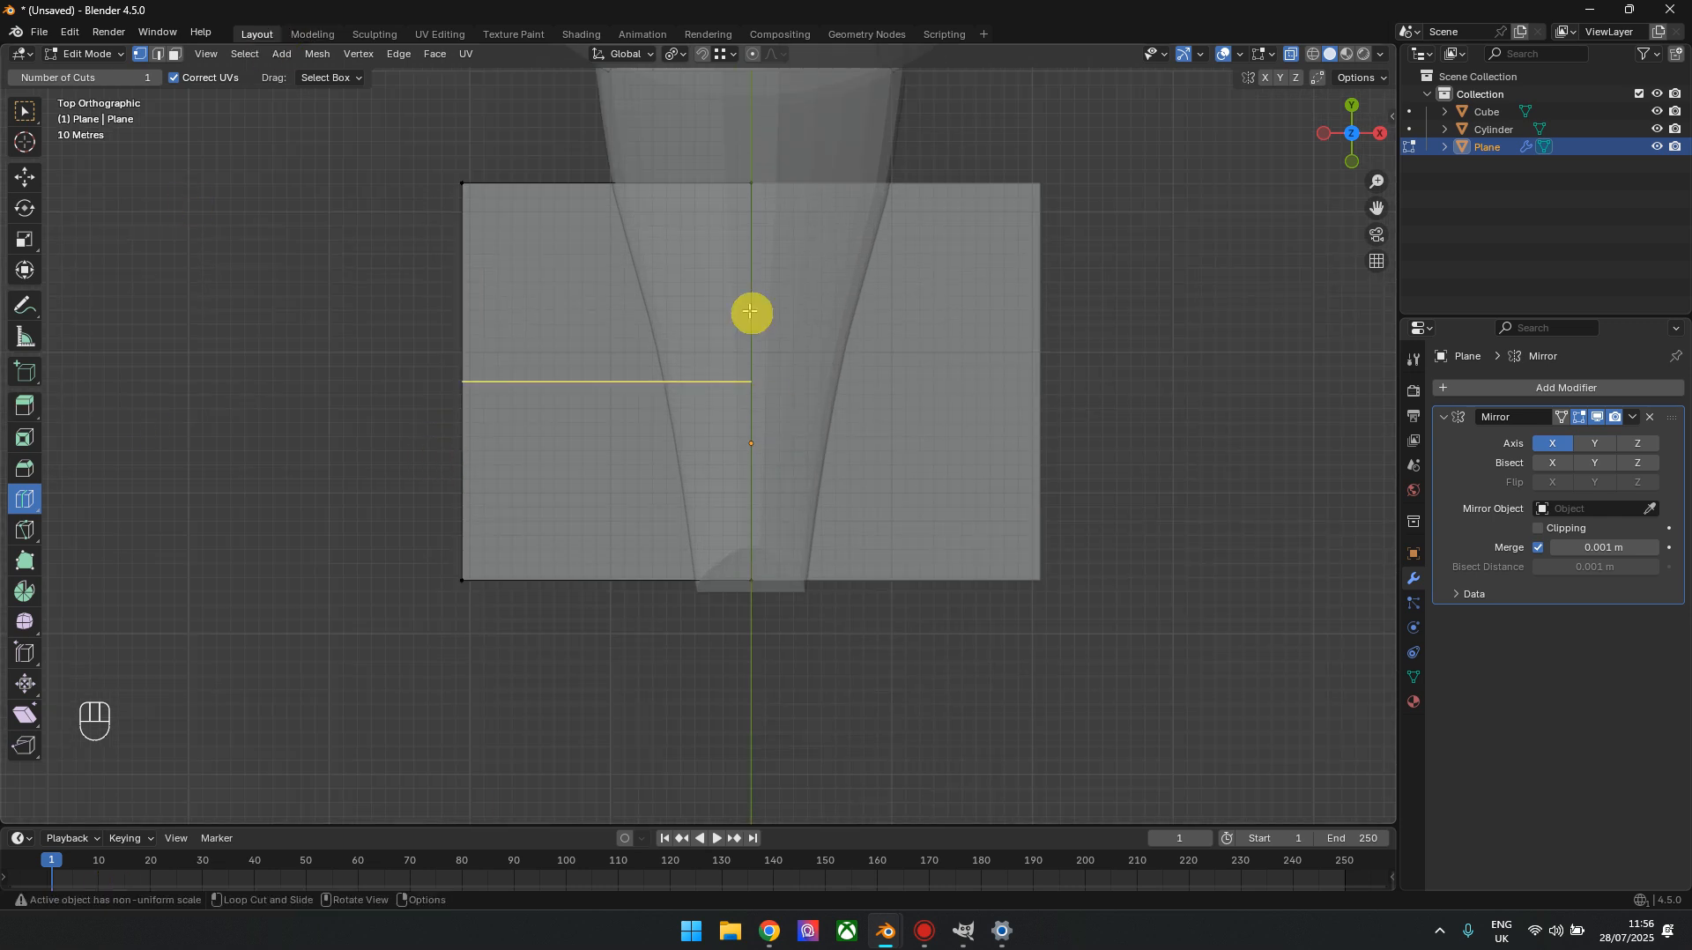
pyautogui.click(606, 440)
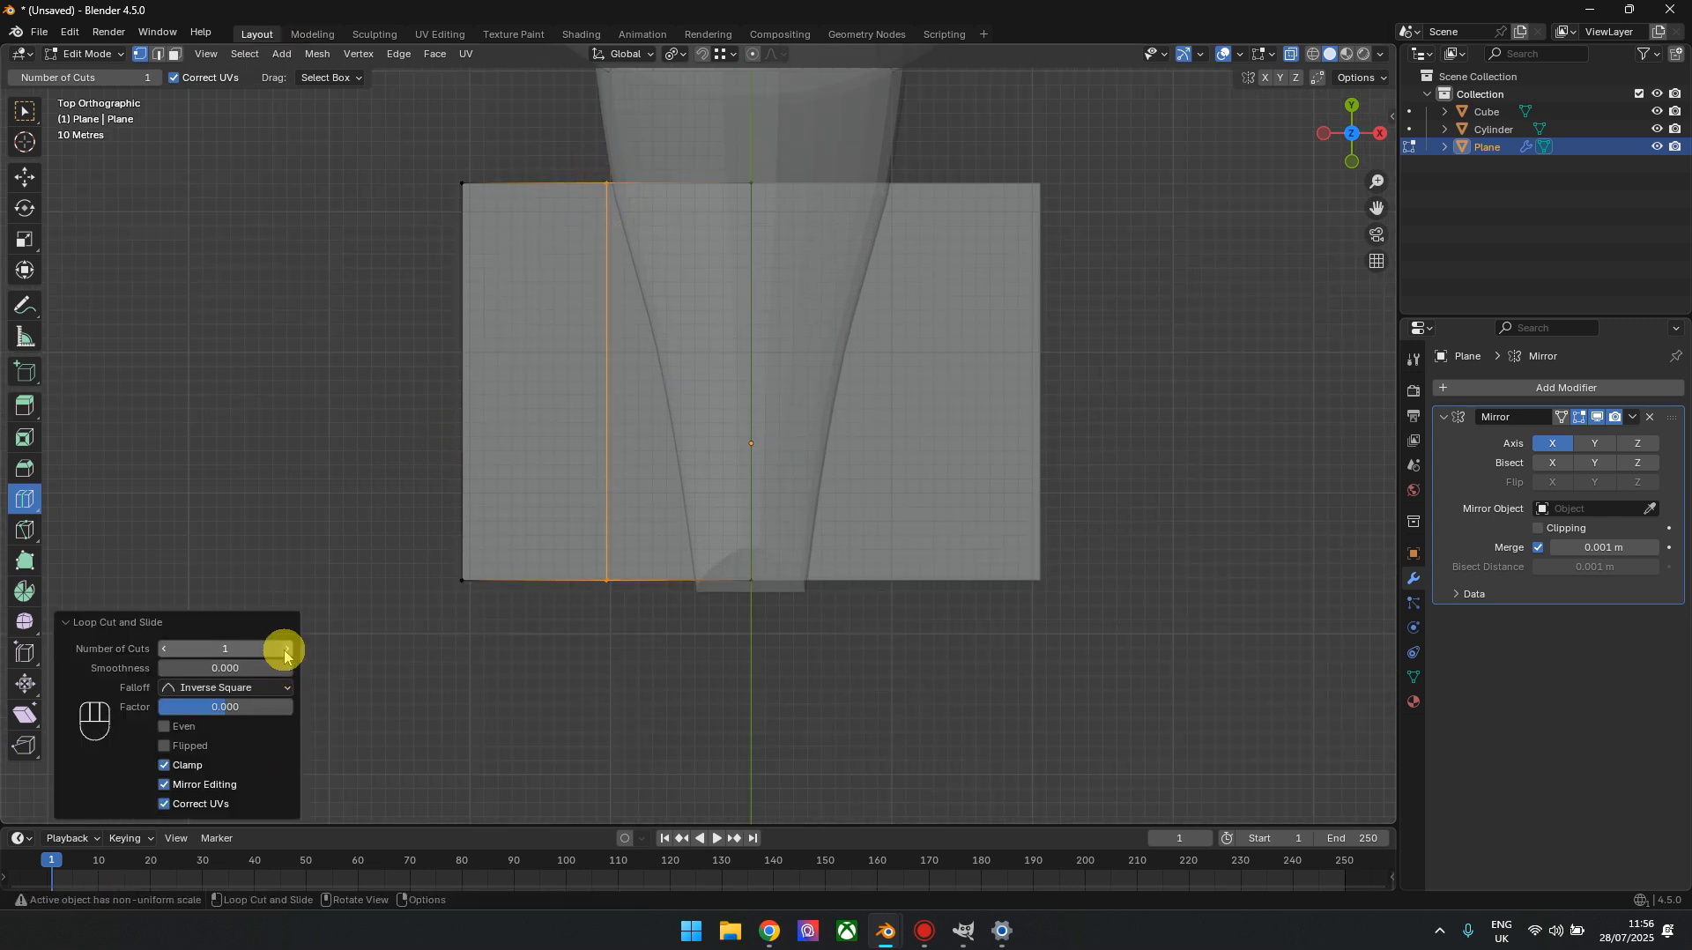
pyautogui.click(286, 649)
pyautogui.click(287, 648)
pyautogui.click(286, 649)
pyautogui.click(286, 649)
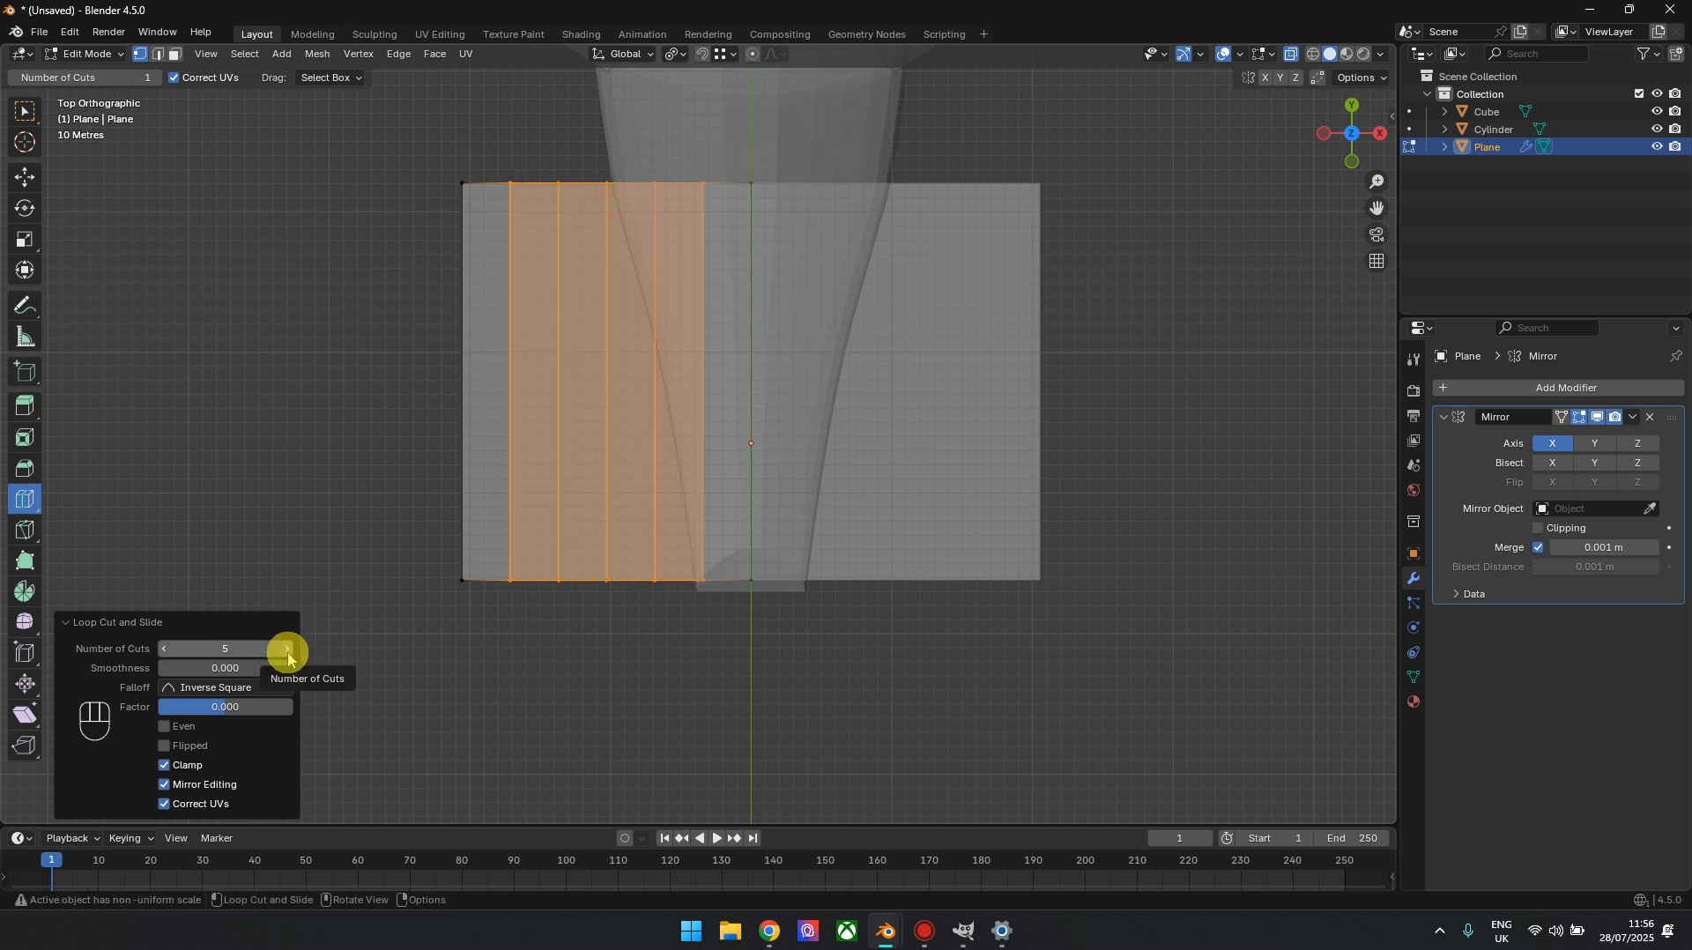
# Enable Smooth proportional editing and move the plane's outer front corner vertex about 149.73 m backward along Y, with a proportional size of about 208
pyautogui.click(24, 178)
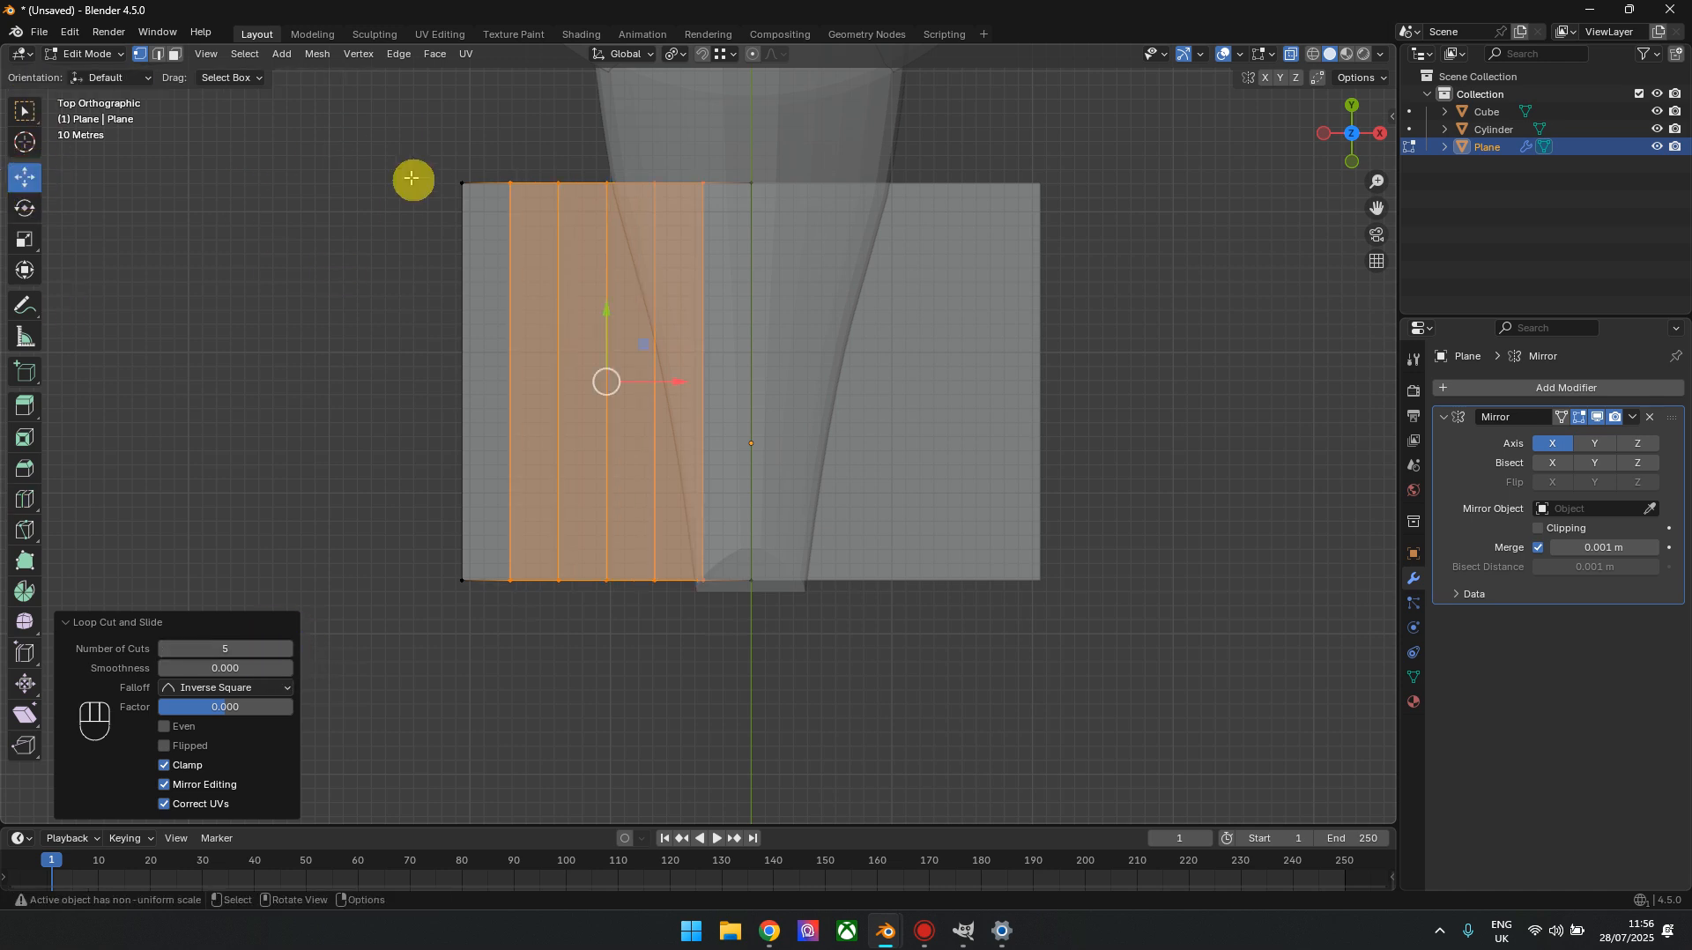
pyautogui.moveTo(424, 132); pyautogui.dragTo(502, 238)
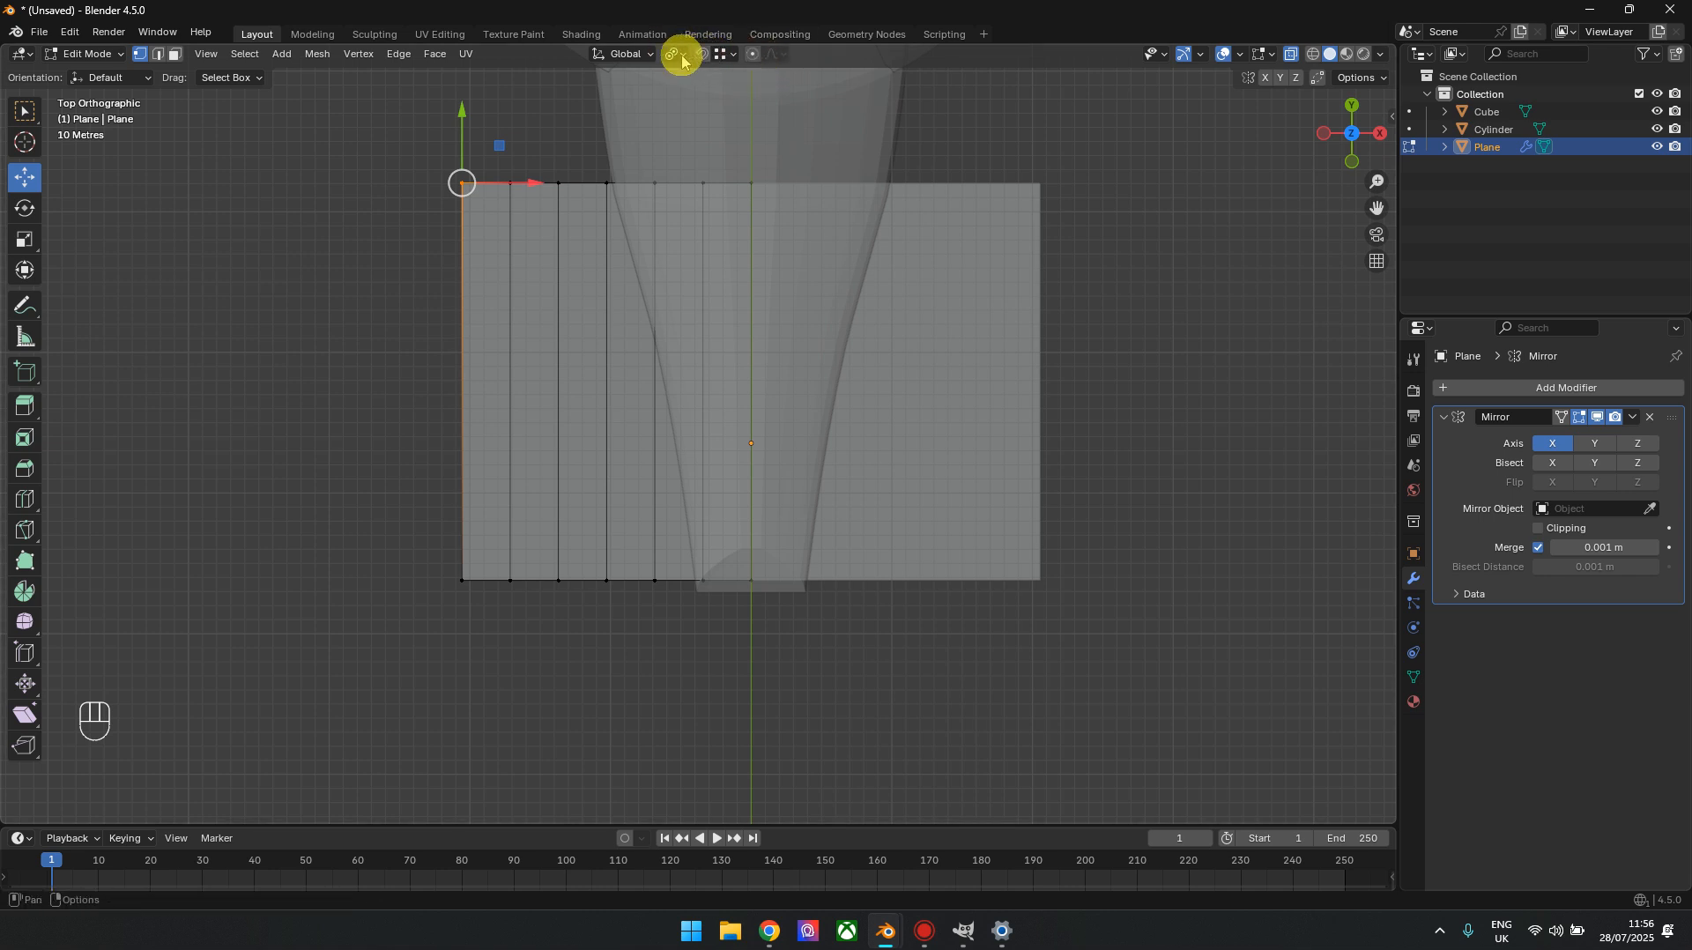
pyautogui.click(754, 57)
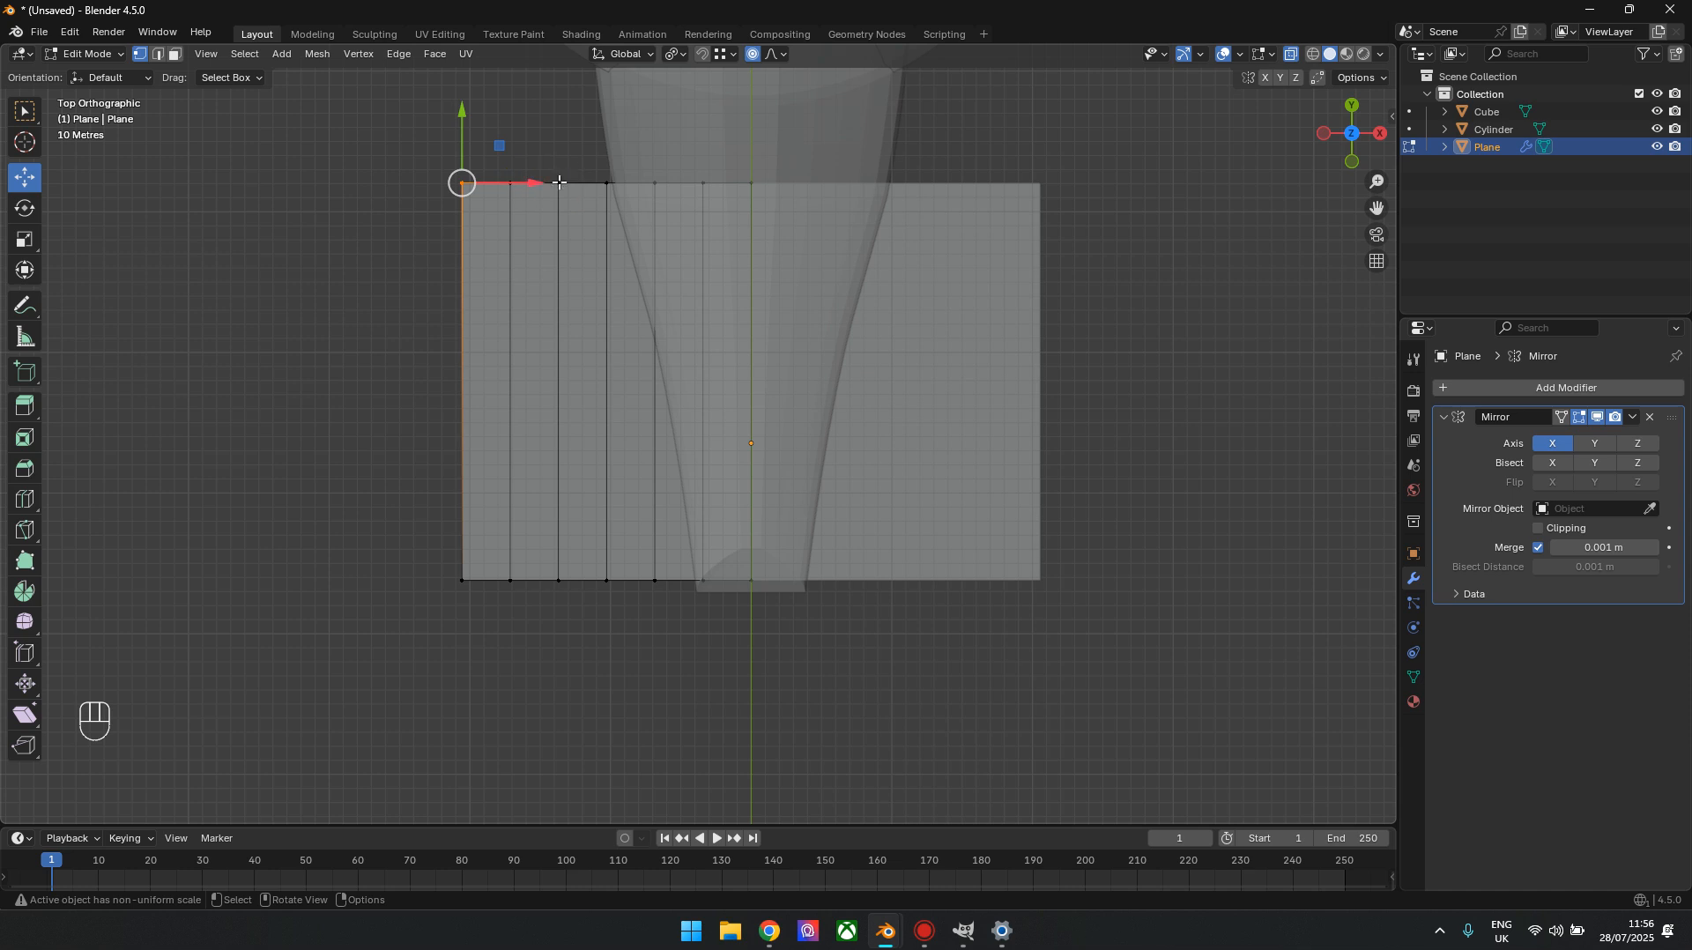
pyautogui.click(781, 54)
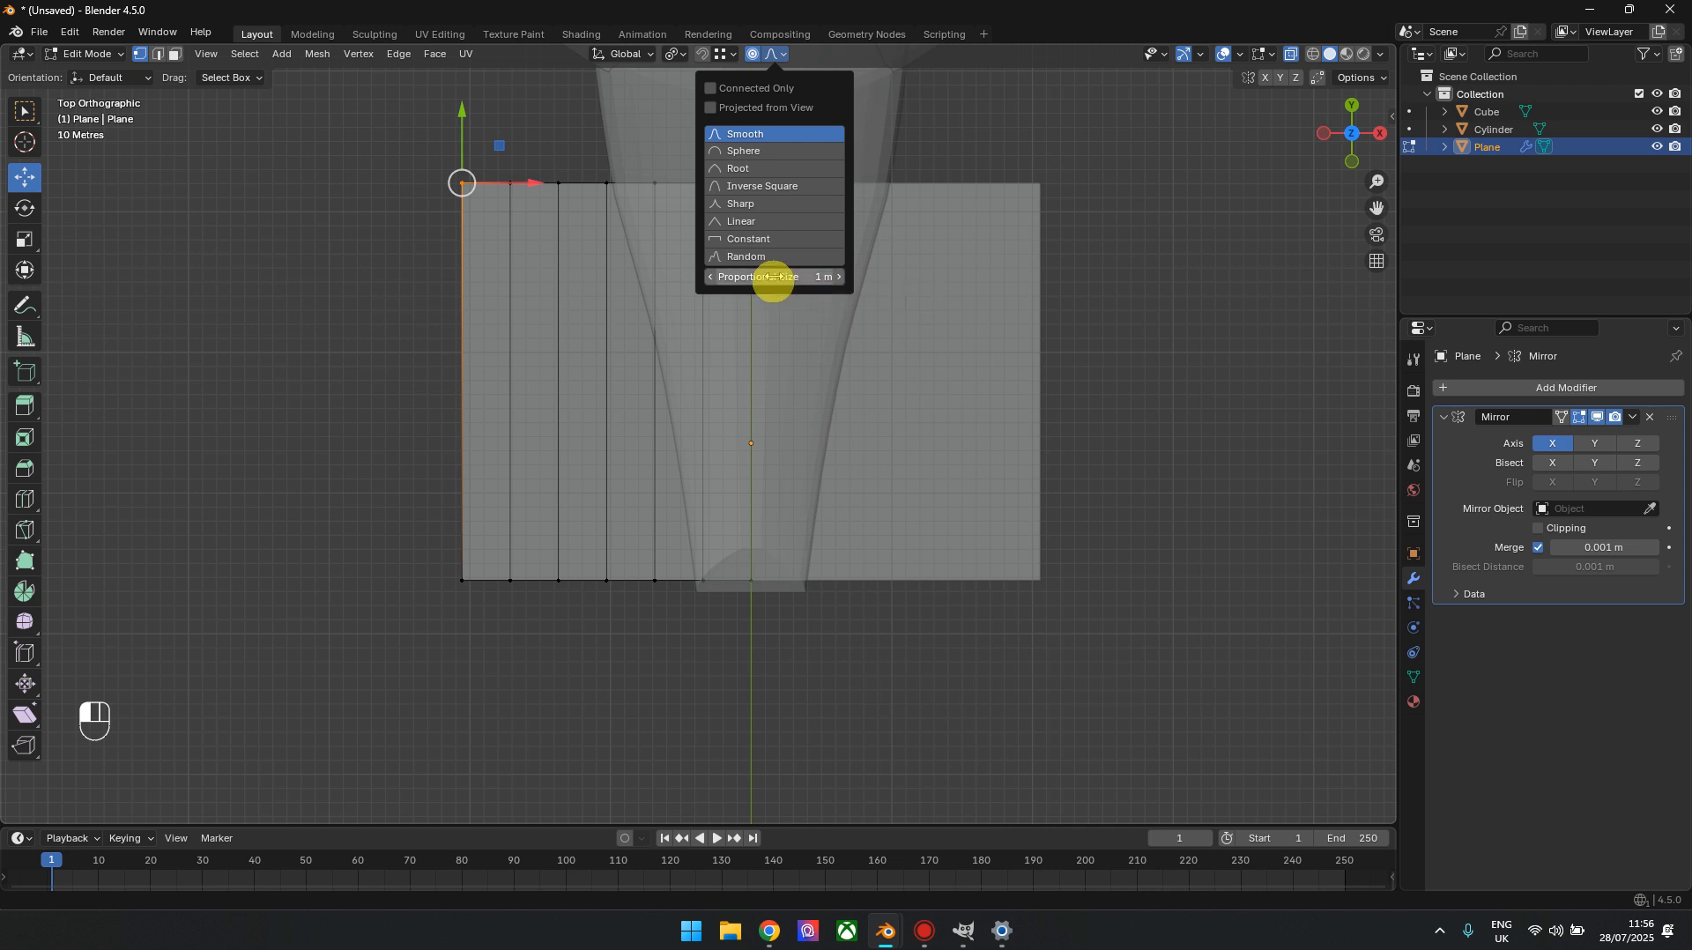
pyautogui.moveTo(775, 277); pyautogui.dragTo(820, 277)
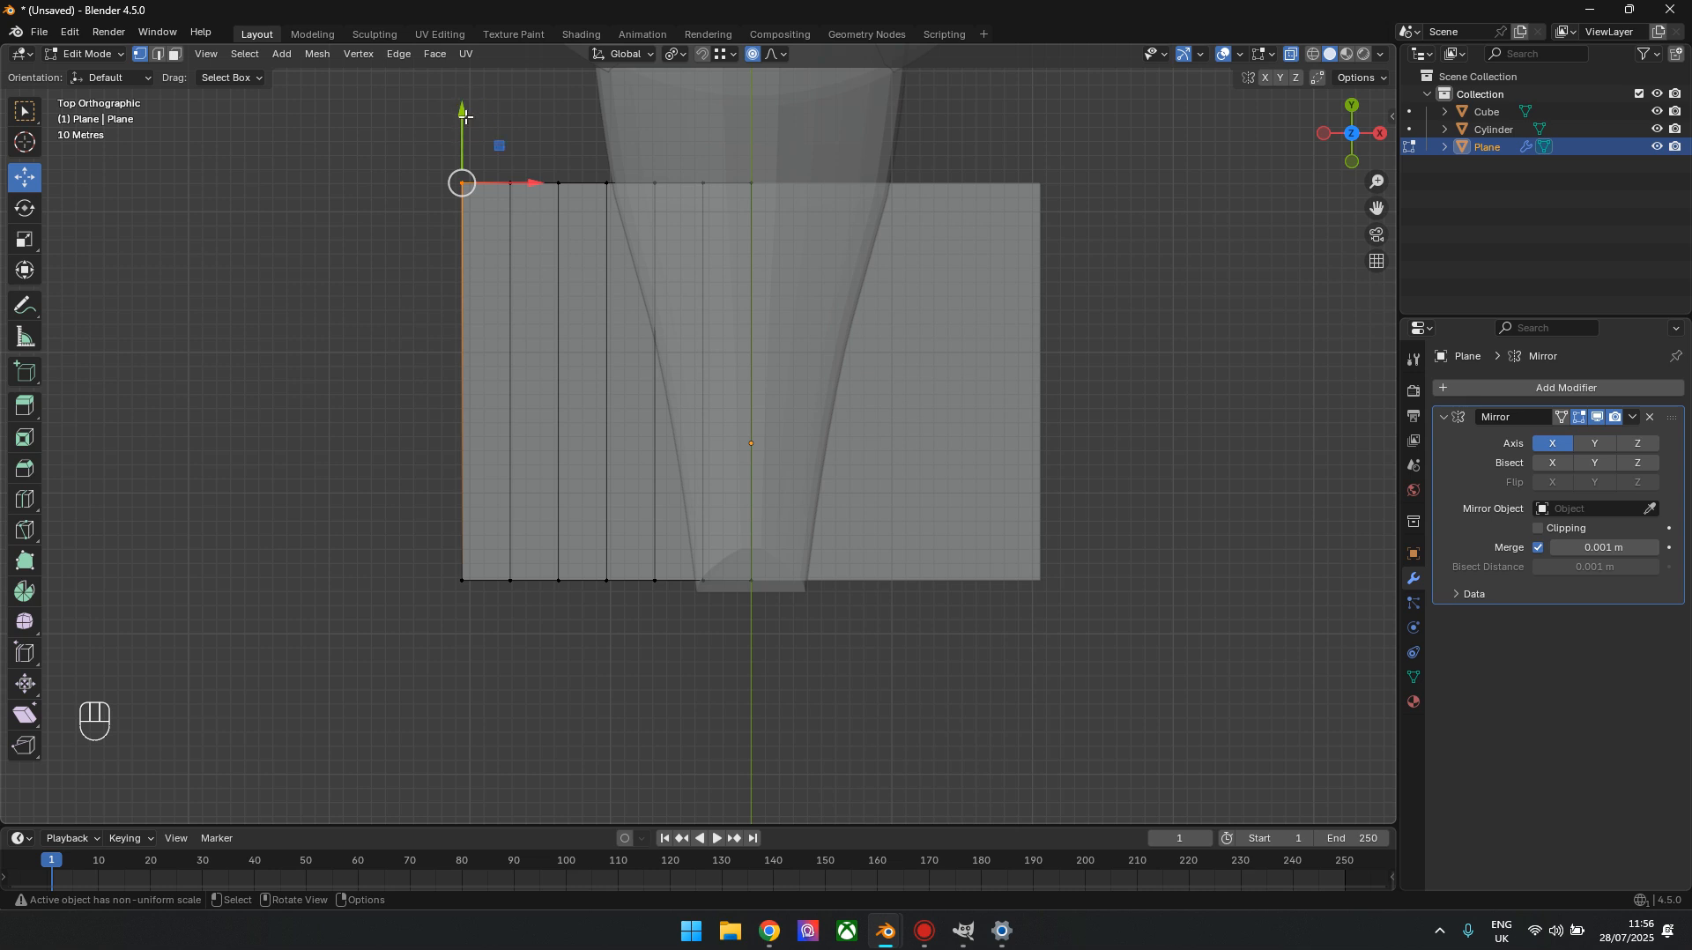
pyautogui.moveTo(466, 110); pyautogui.dragTo(508, 240)
pyautogui.scroll(-2, 509, 241)
pyautogui.scroll(-4, 510, 241)
pyautogui.moveTo(509, 241); pyautogui.dragTo(506, 322)
pyautogui.scroll(-2, 514, 283)
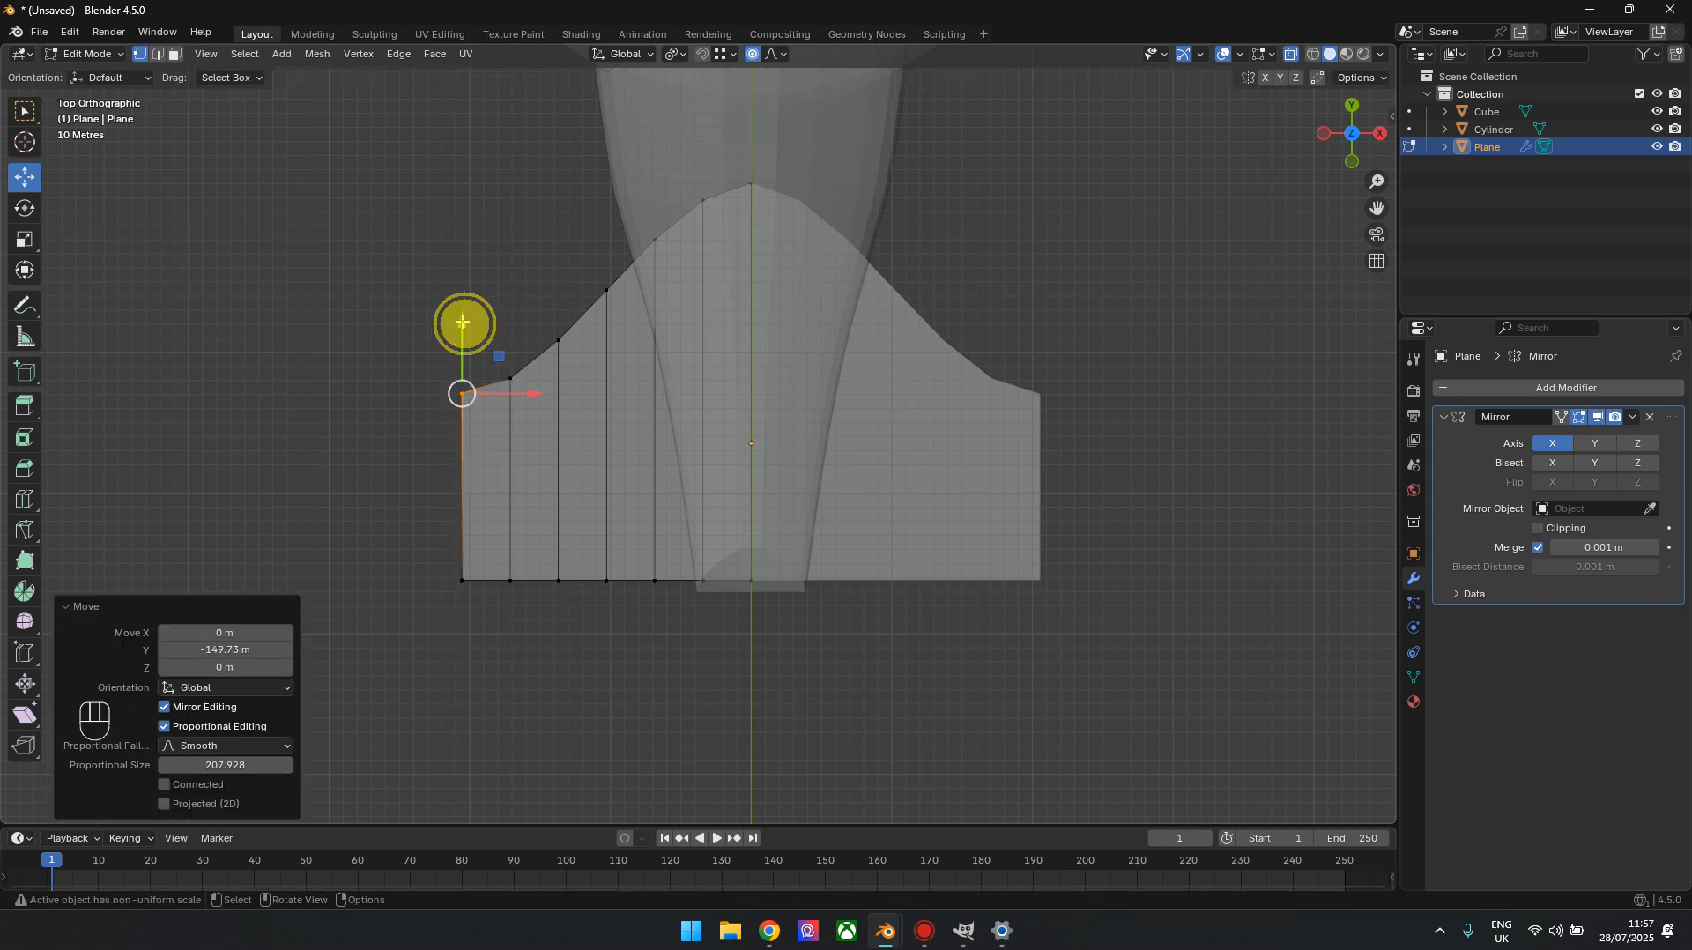
# Move the outer front corner vertex slightly farther backward along Y with proportional editing, then clear the selection
pyautogui.scroll(3, 462, 321)
pyautogui.scroll(-3, 461, 321)
pyautogui.click(462, 322)
pyautogui.moveTo(408, 370); pyautogui.dragTo(468, 413)
pyautogui.moveTo(462, 321)
pyautogui.mouseDown()
pyautogui.moveTo(461, 283)
pyautogui.moveTo(452, 350)
pyautogui.mouseUp()
pyautogui.scroll(15, 462, 314)
pyautogui.scroll(1, 459, 324)
pyautogui.scroll(-7, 461, 323)
pyautogui.scroll(-1, 461, 332)
pyautogui.scroll(-1, 461, 321)
pyautogui.click(651, 666)
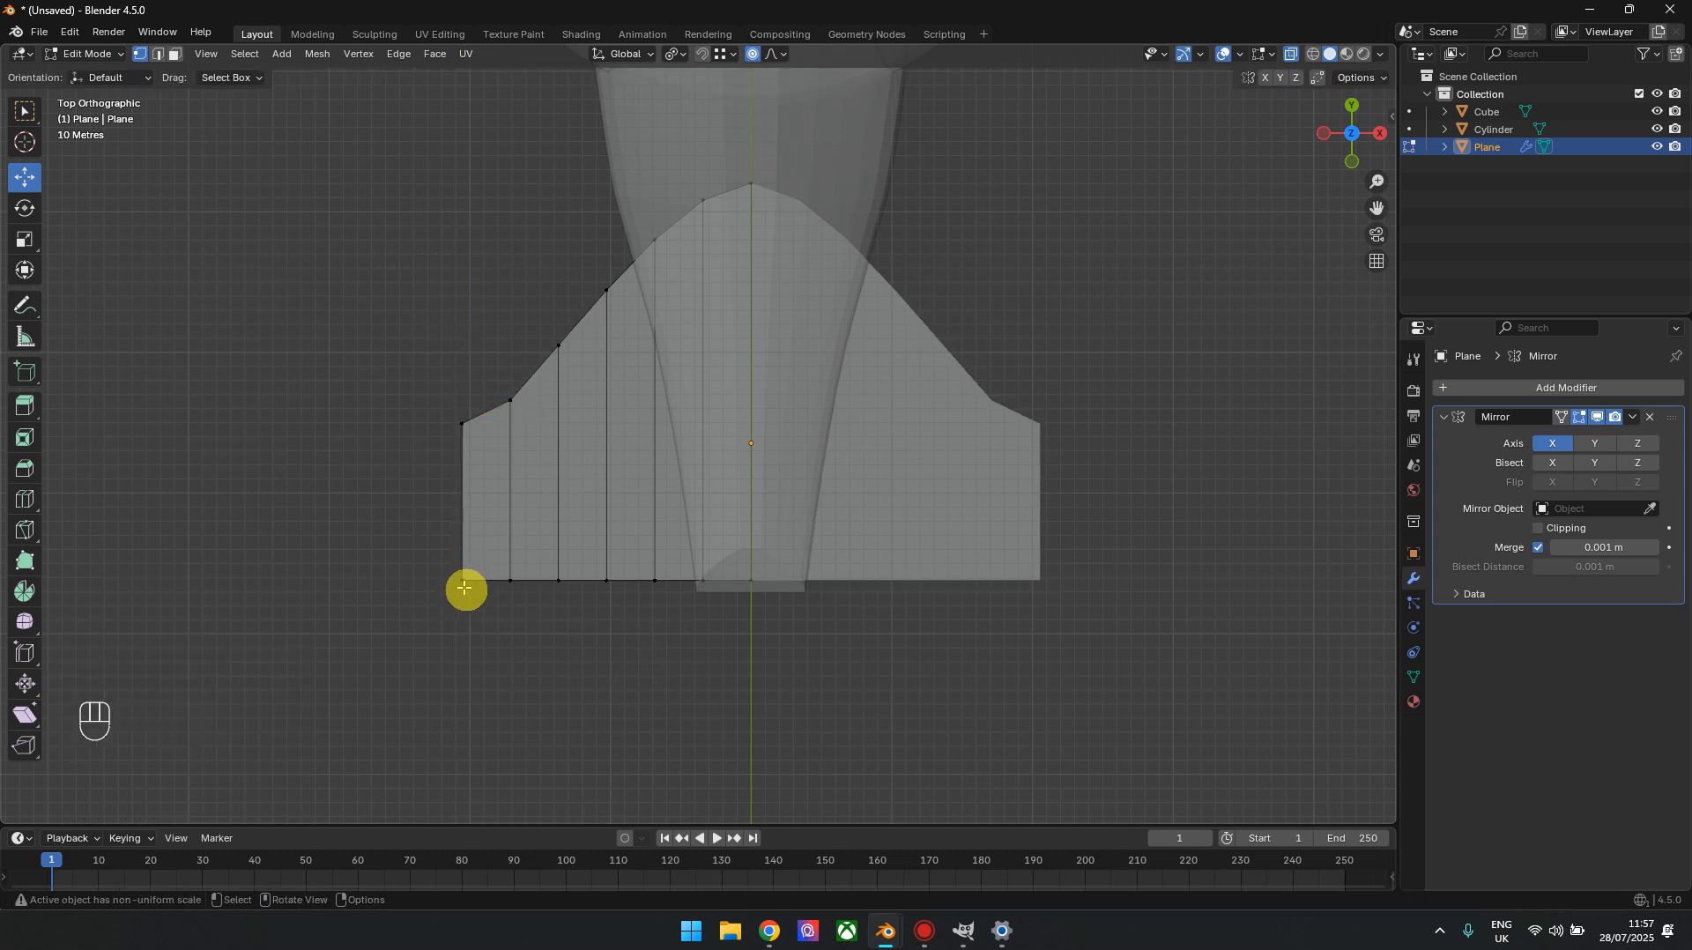
# Move the third and fourth rear-edge vertices from the wingtip about 40.7 m forward along Y, with a proportional size of about 106.7
pyautogui.click(556, 581)
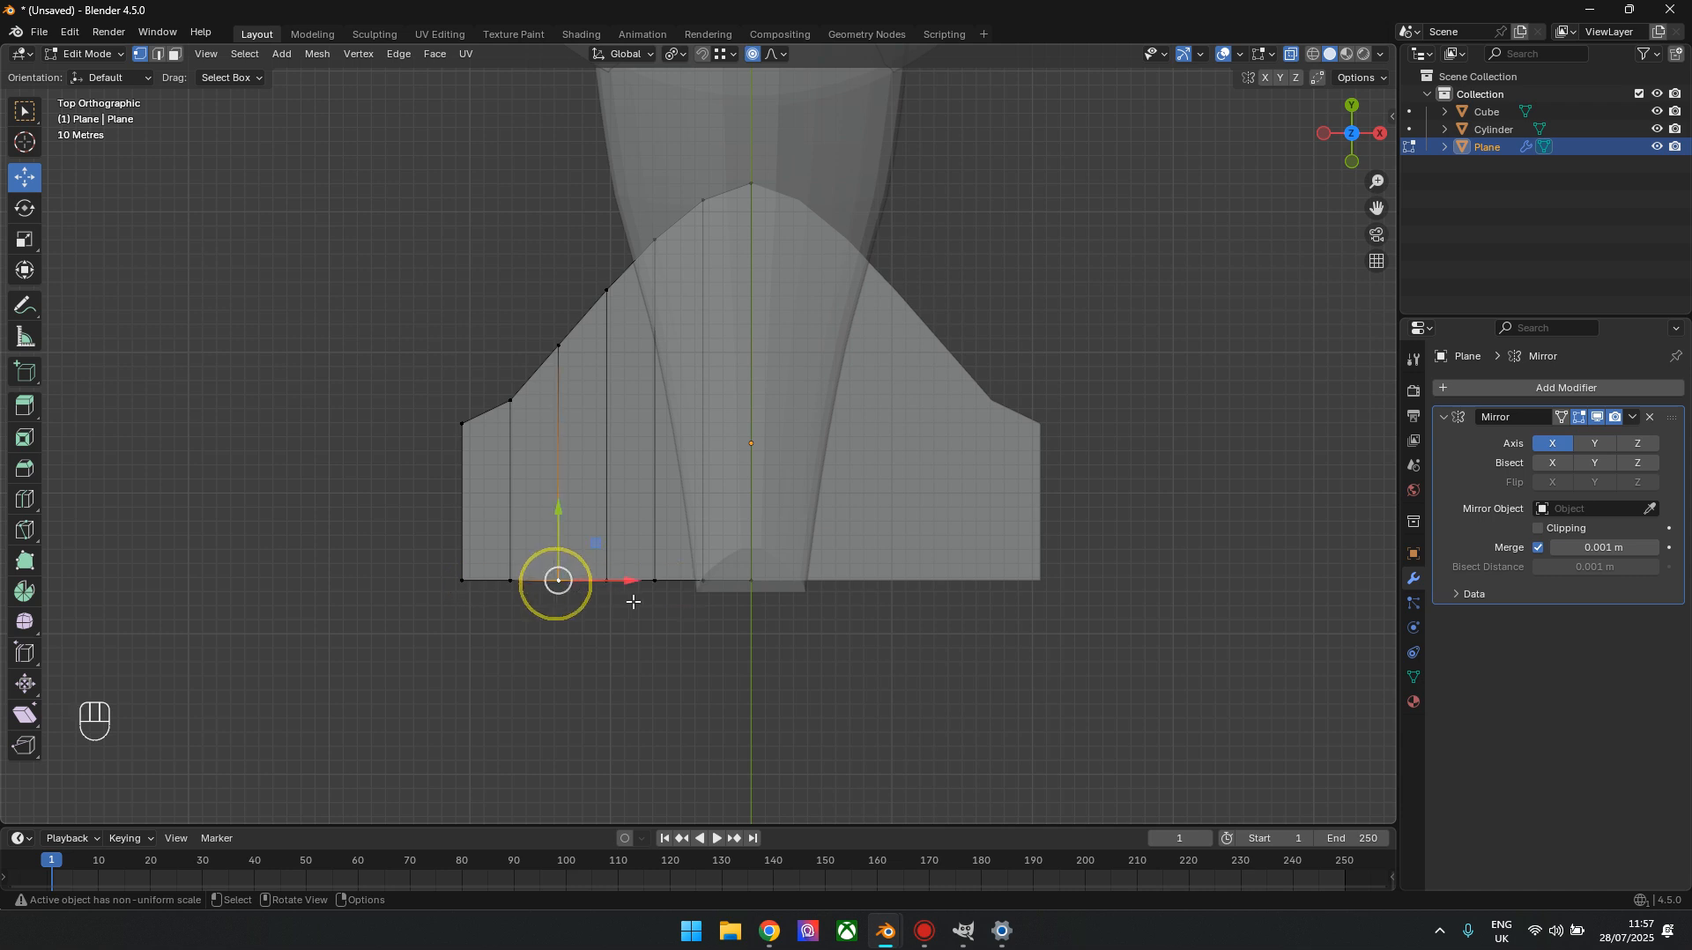
pyautogui.keyDown('shift'); pyautogui.click(606, 582); pyautogui.keyUp('shift')
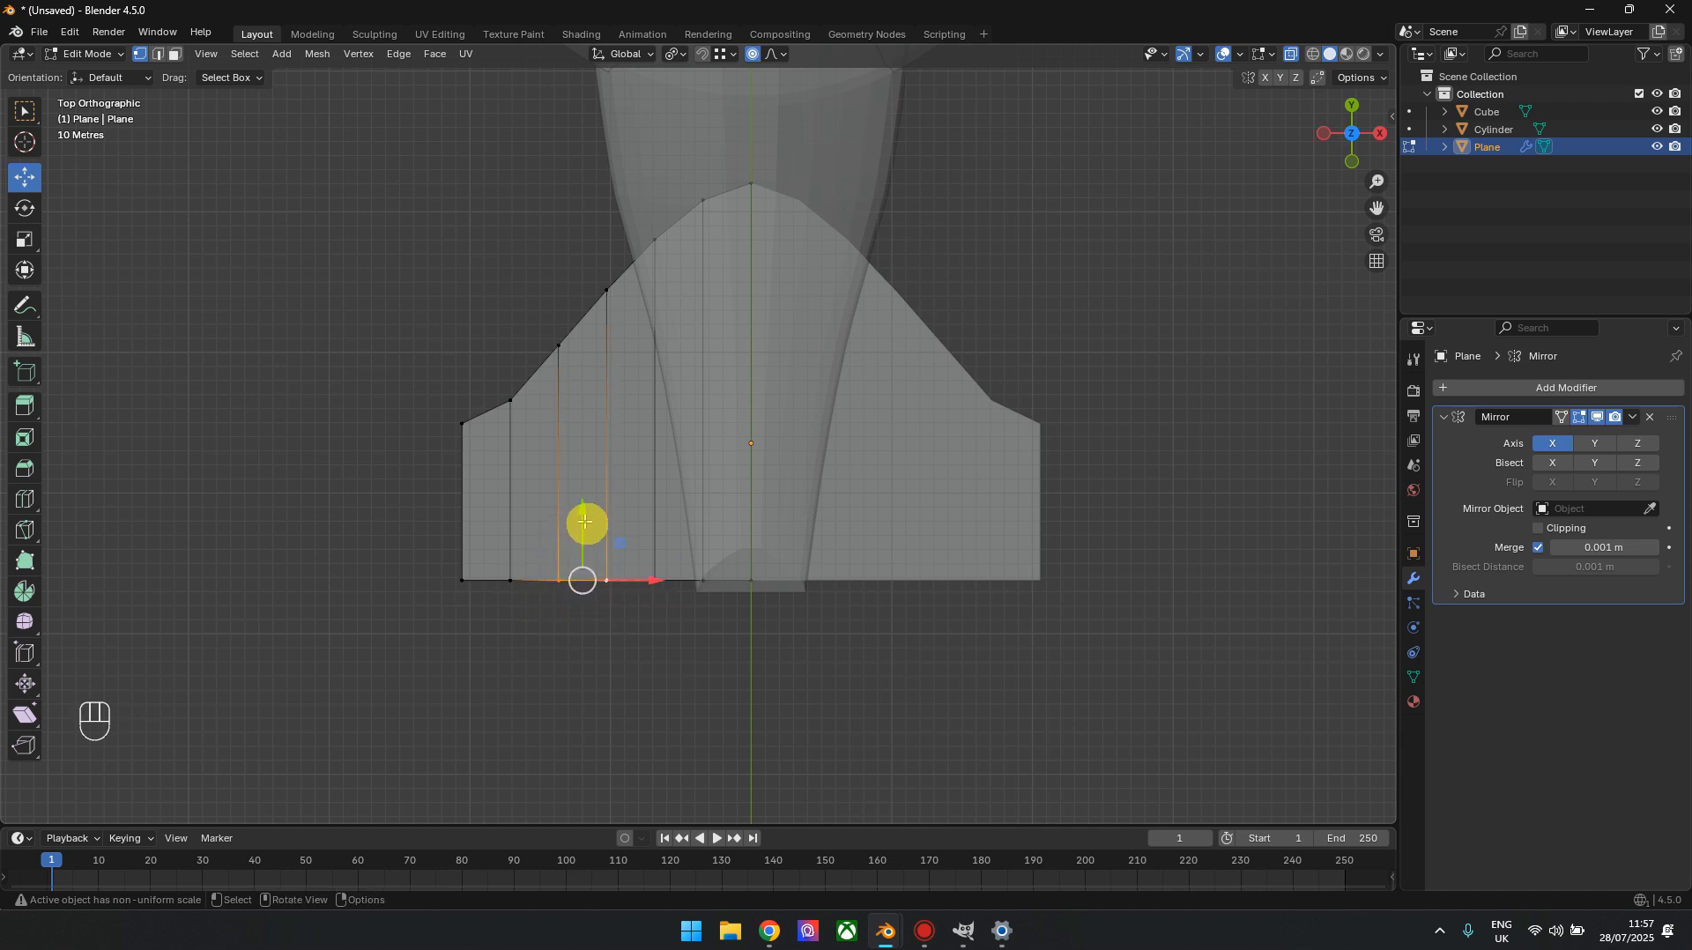
pyautogui.moveTo(577, 512); pyautogui.dragTo(579, 449)
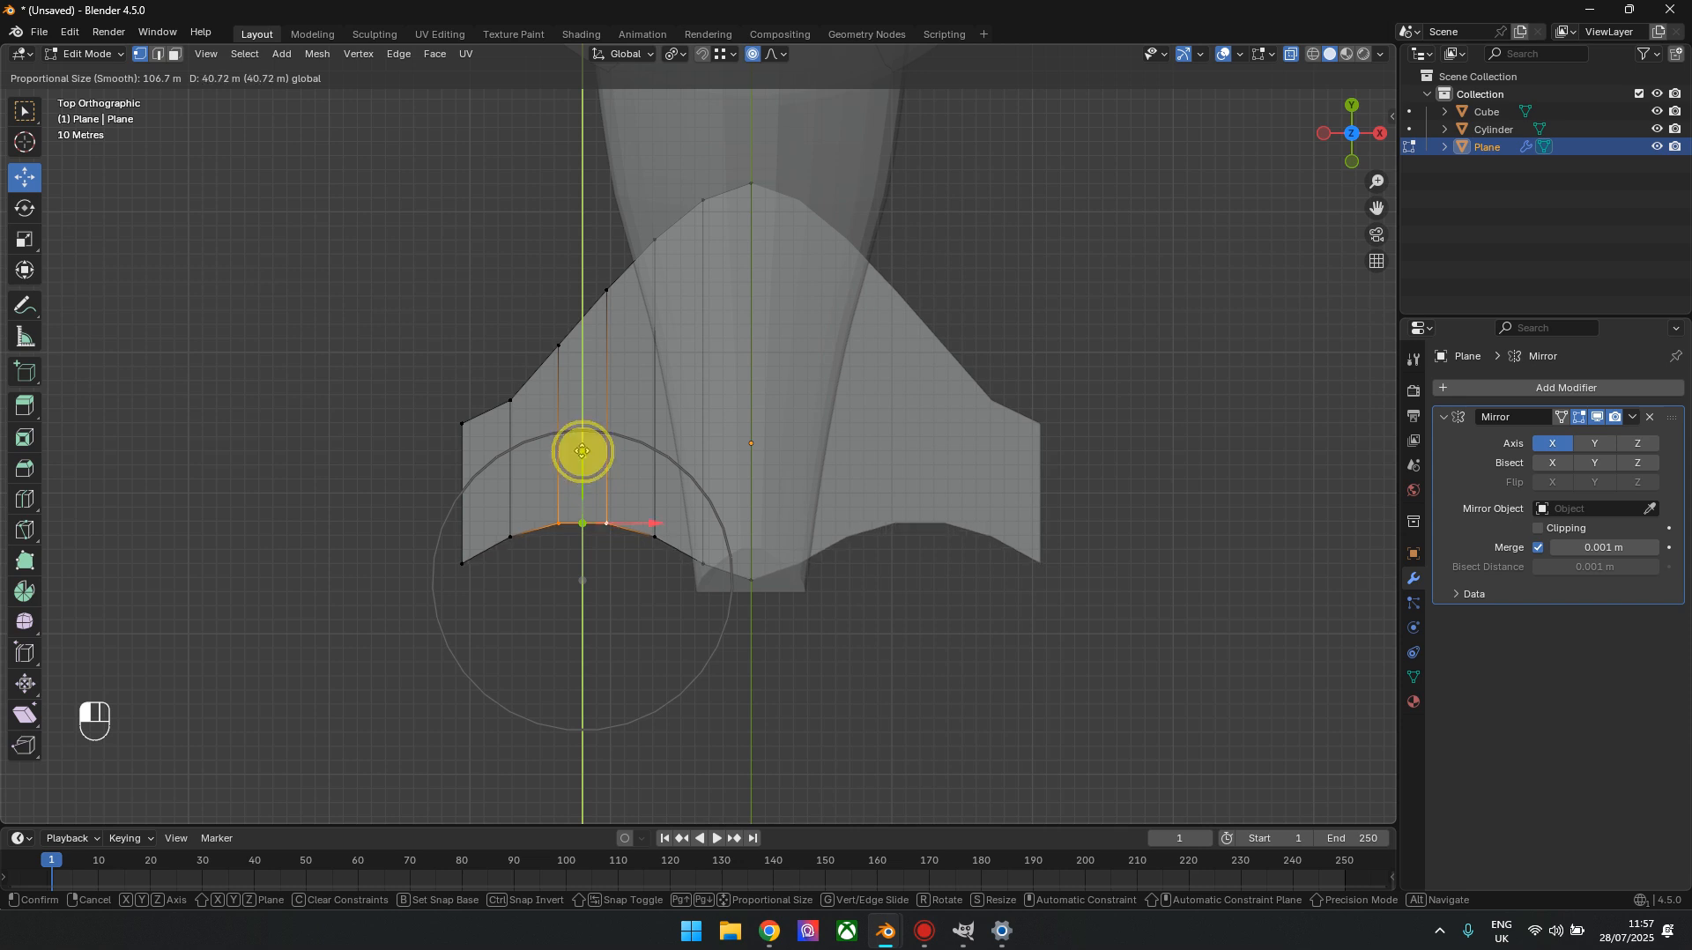
# Move the two wingtip vertices backward along Y by about 14.4 m and another 57 m, using proportional sizes of about 54.8 and 189
pyautogui.moveTo(390, 368); pyautogui.dragTo(480, 670)
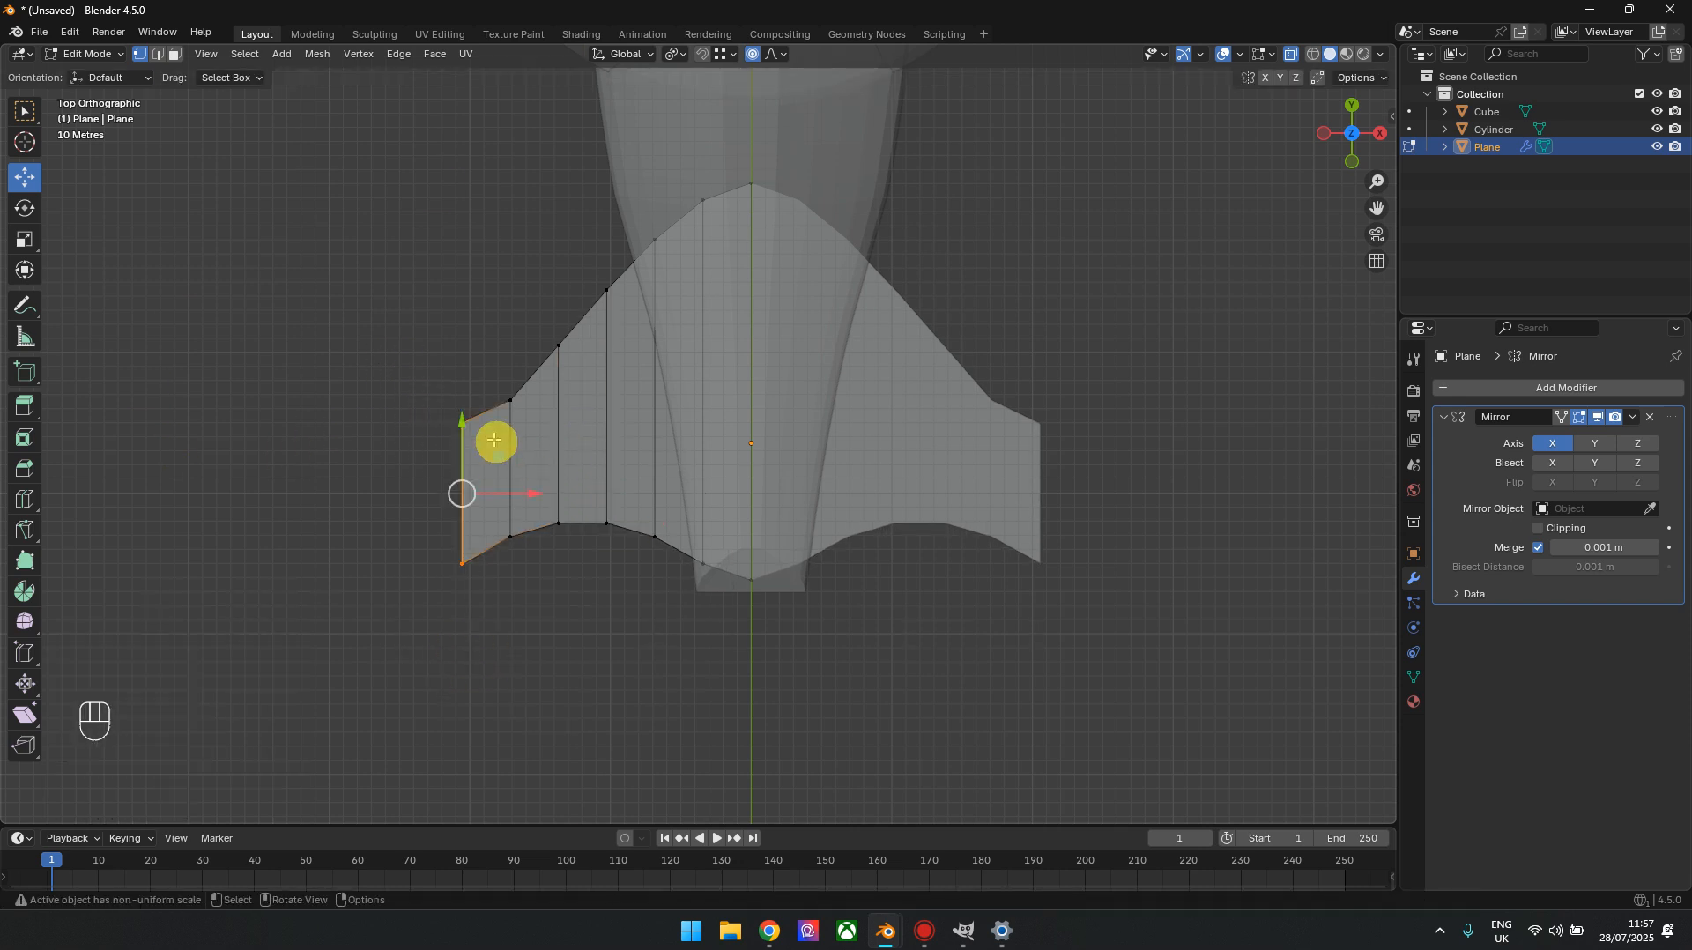
pyautogui.moveTo(462, 420); pyautogui.dragTo(336, 435)
pyautogui.scroll(8, 463, 480)
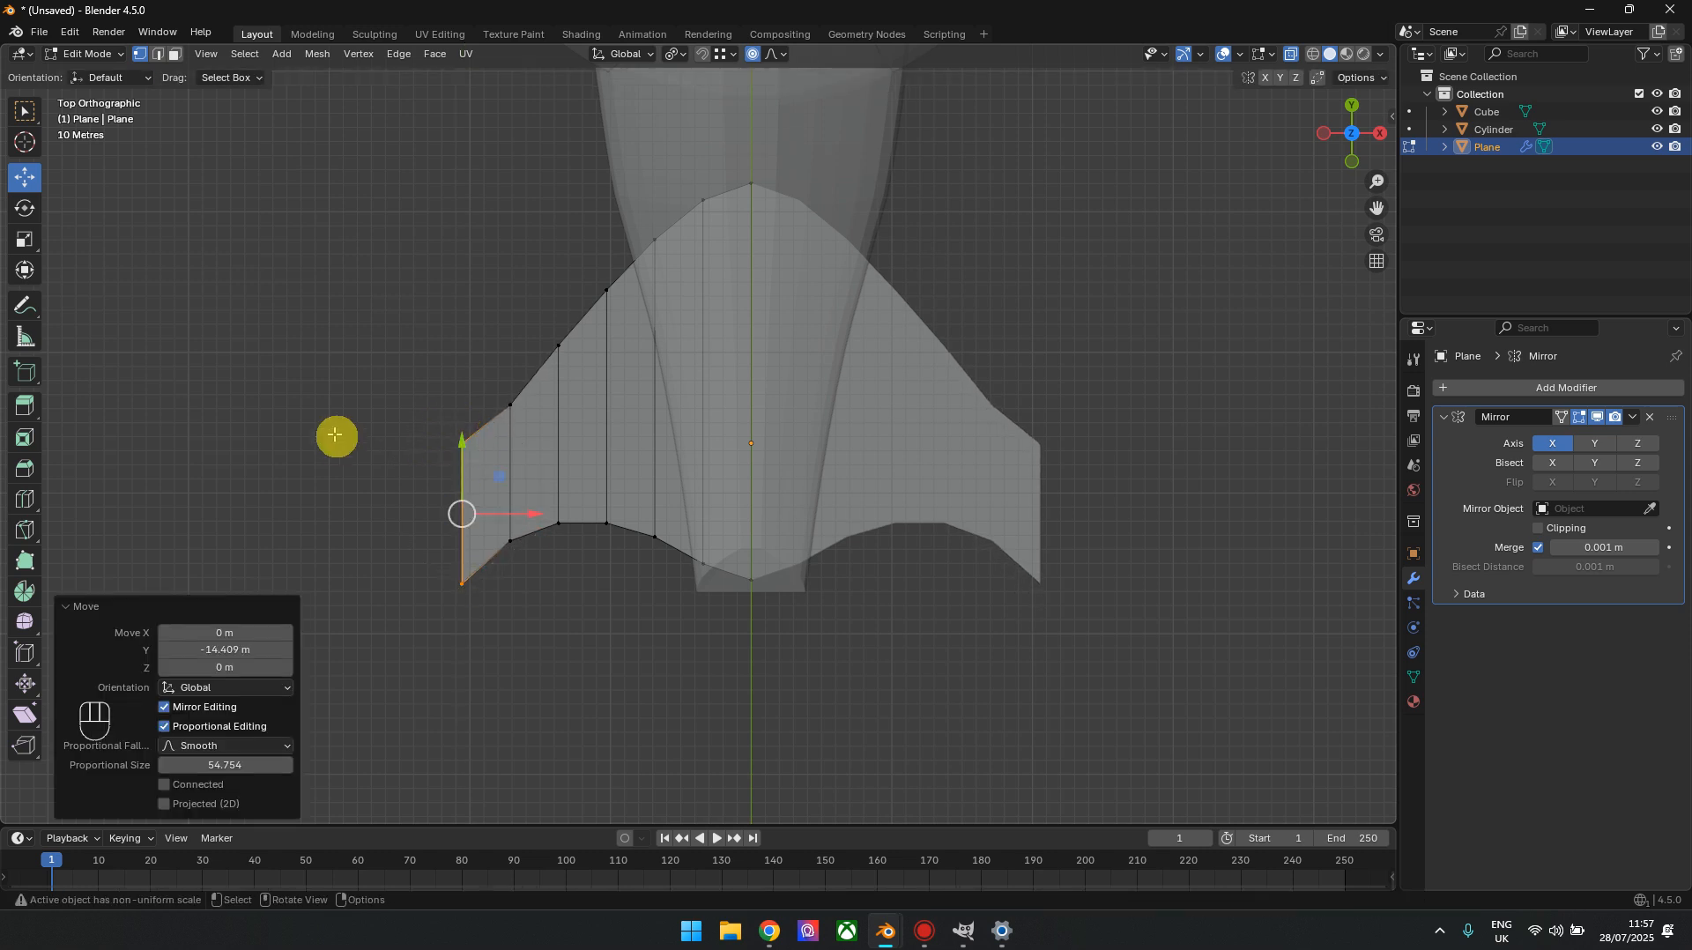
pyautogui.moveTo(463, 442); pyautogui.dragTo(454, 525)
pyautogui.scroll(-12, 453, 457)
pyautogui.scroll(-3, 453, 483)
pyautogui.scroll(2, 453, 507)
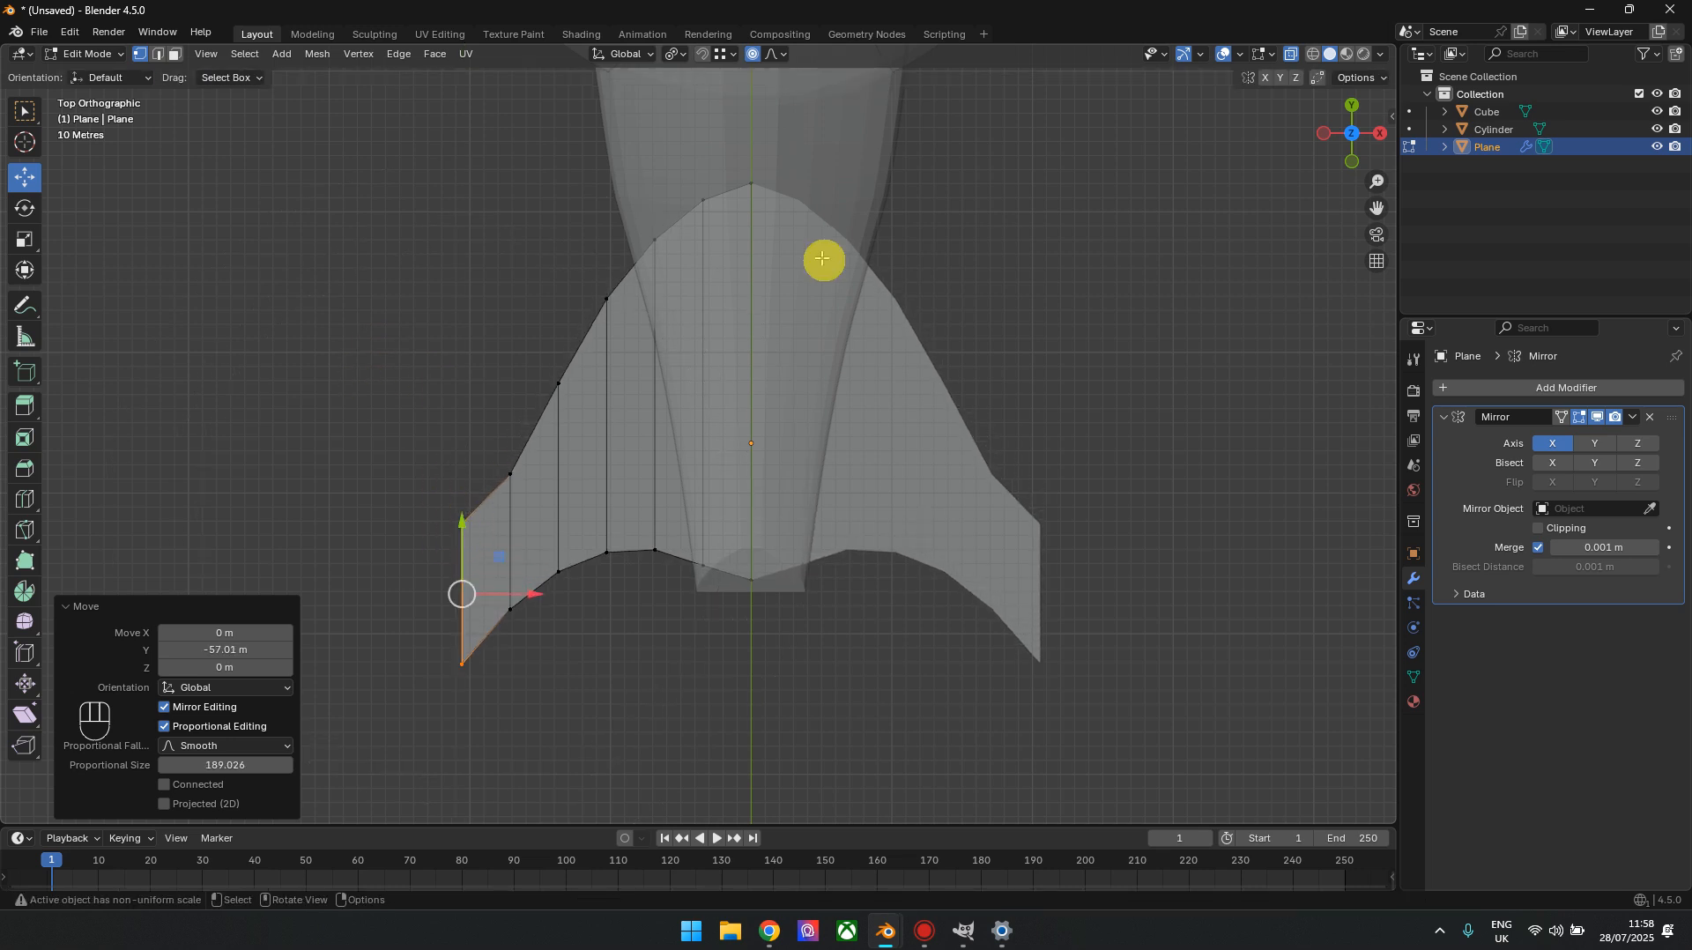
# Turn off proportional editing and, in top view, compress the wing's leading-edge vertices along Y with the Scale tool
pyautogui.click(752, 54)
pyautogui.moveTo(491, 461); pyautogui.dragTo(794, 617, button='middle')
pyautogui.moveTo(1333, 137); pyautogui.dragTo(1132, 199)
pyautogui.scroll(5, 829, 476)
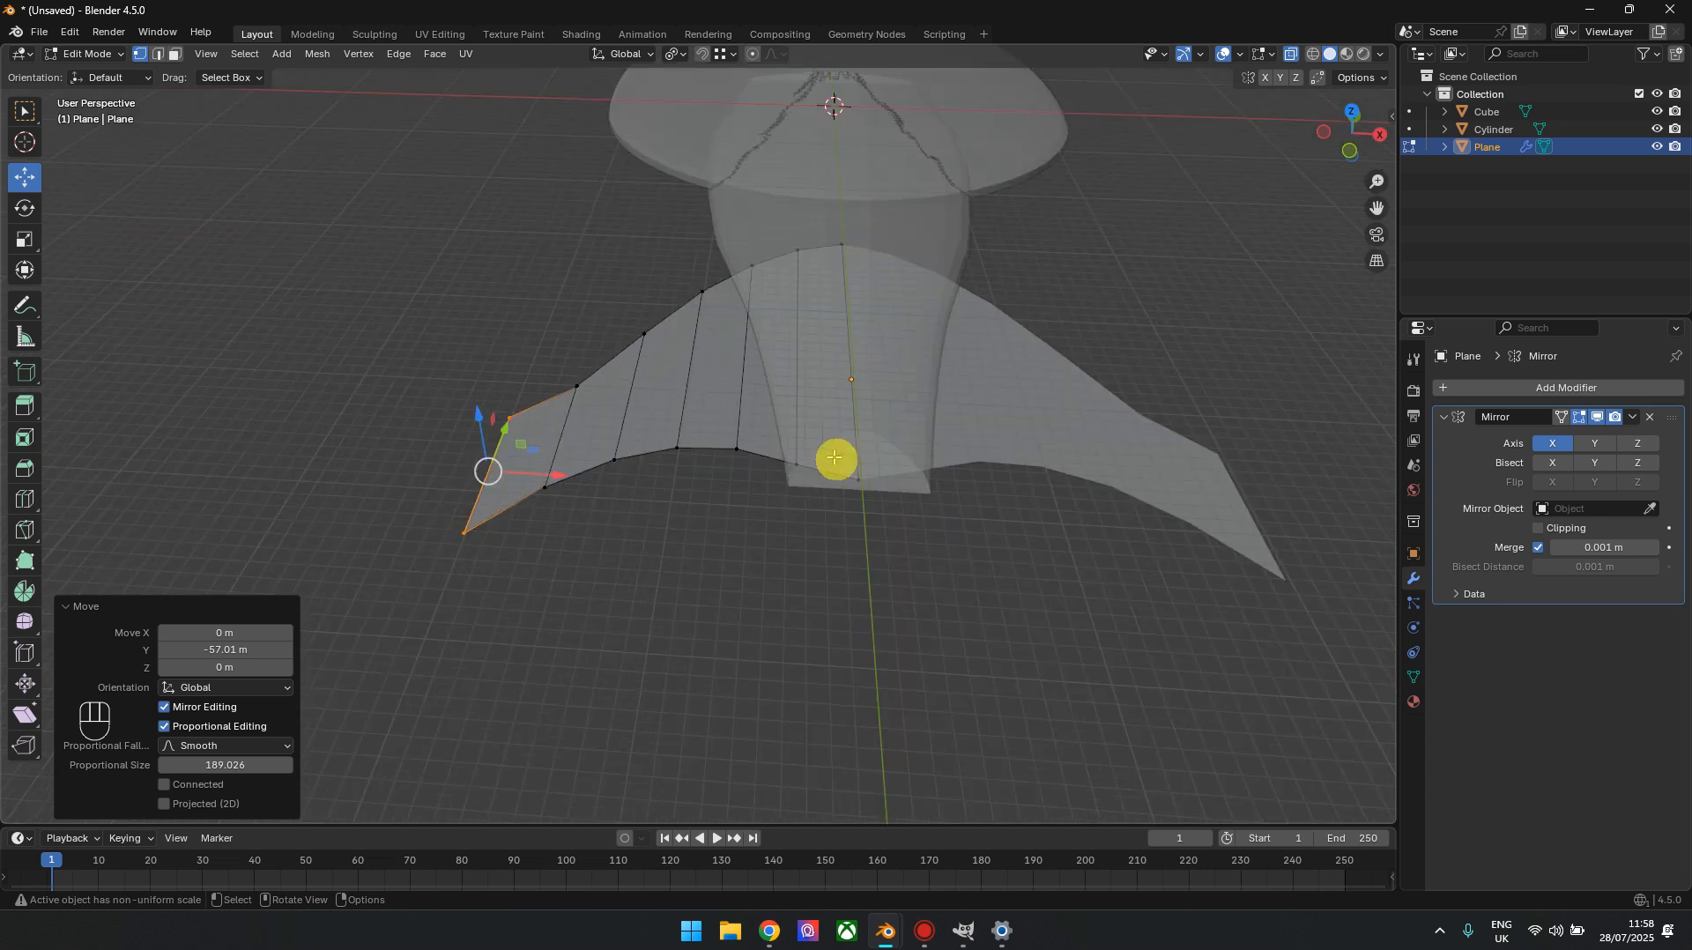
pyautogui.click(1352, 118)
pyautogui.click(1351, 104)
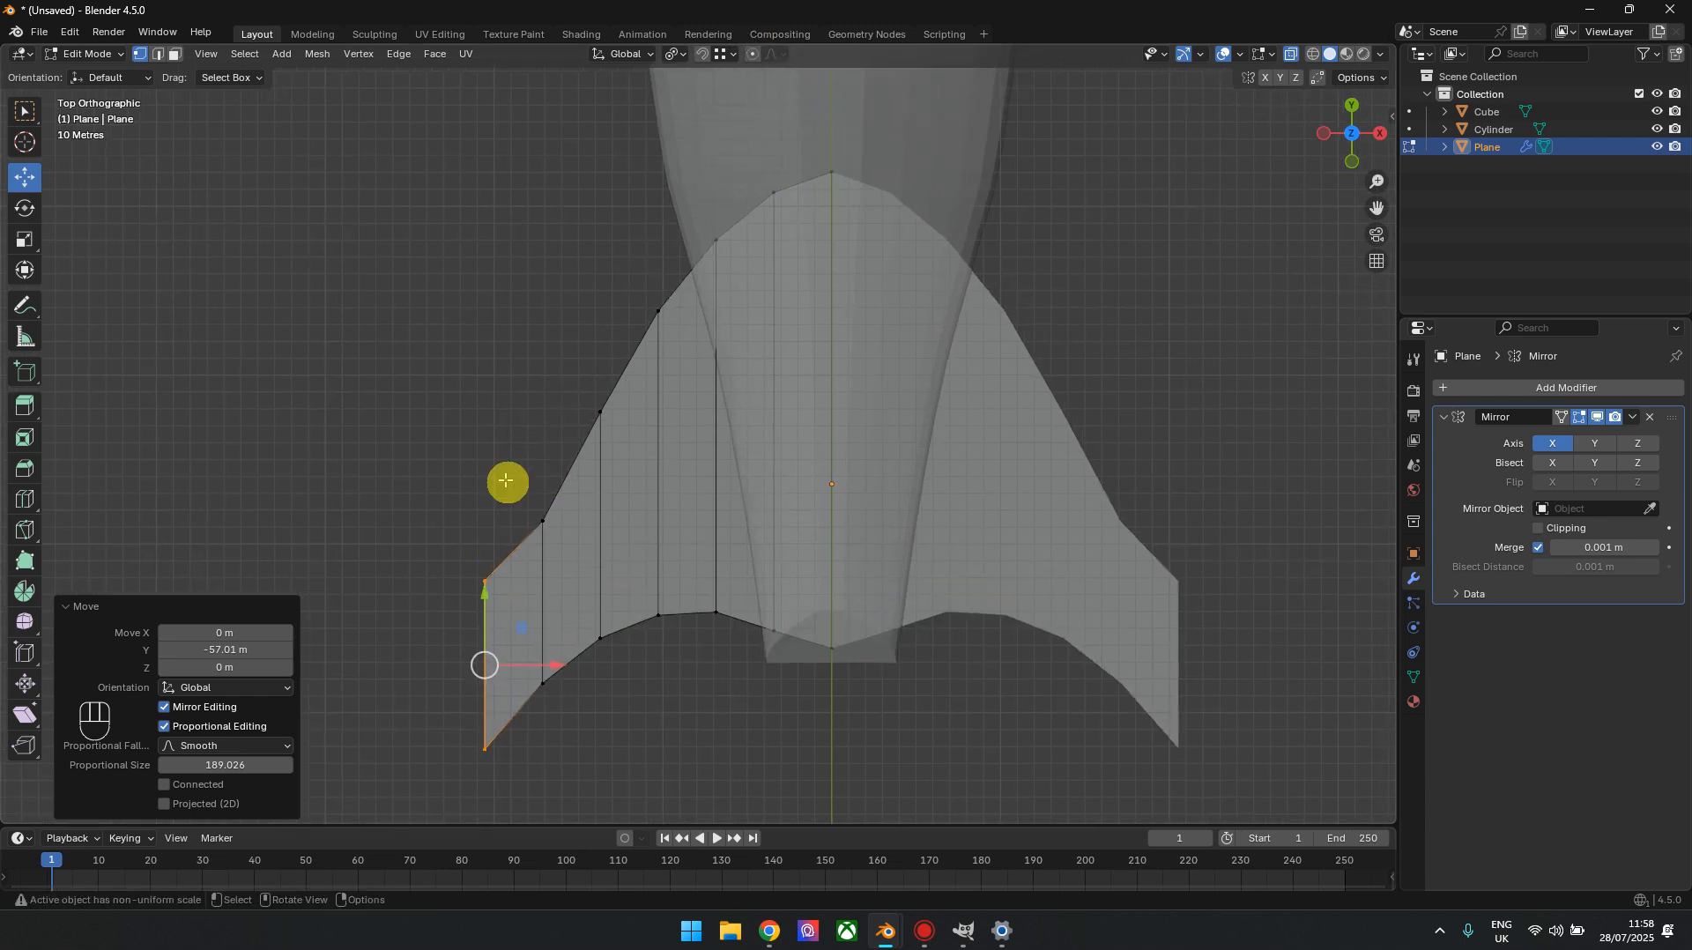
pyautogui.moveTo(1053, 97); pyautogui.dragTo(135, 592)
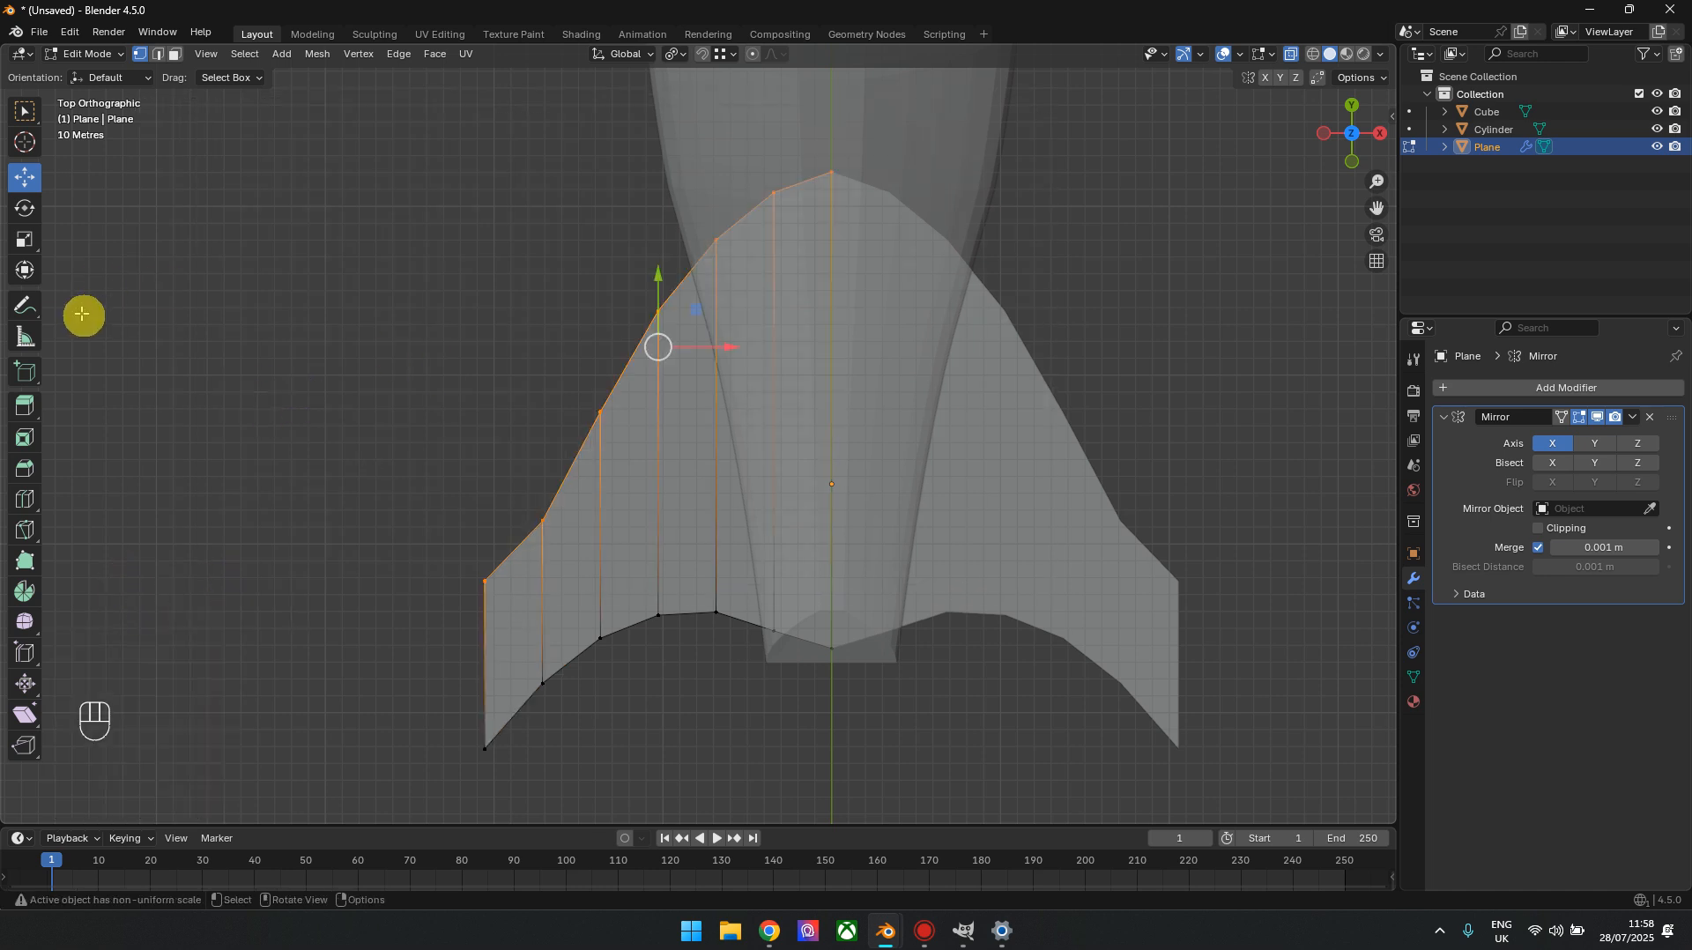
pyautogui.click(26, 240)
pyautogui.moveTo(659, 291); pyautogui.dragTo(661, 346)
# Move the leading-edge vertex next to the wingtip slightly forward and outward to smooth the edge
pyautogui.click(25, 176)
pyautogui.keyDown('shift'); pyautogui.moveTo(679, 517); pyautogui.dragTo(696, 400, button='middle'); pyautogui.keyUp('shift')
pyautogui.click(571, 464)
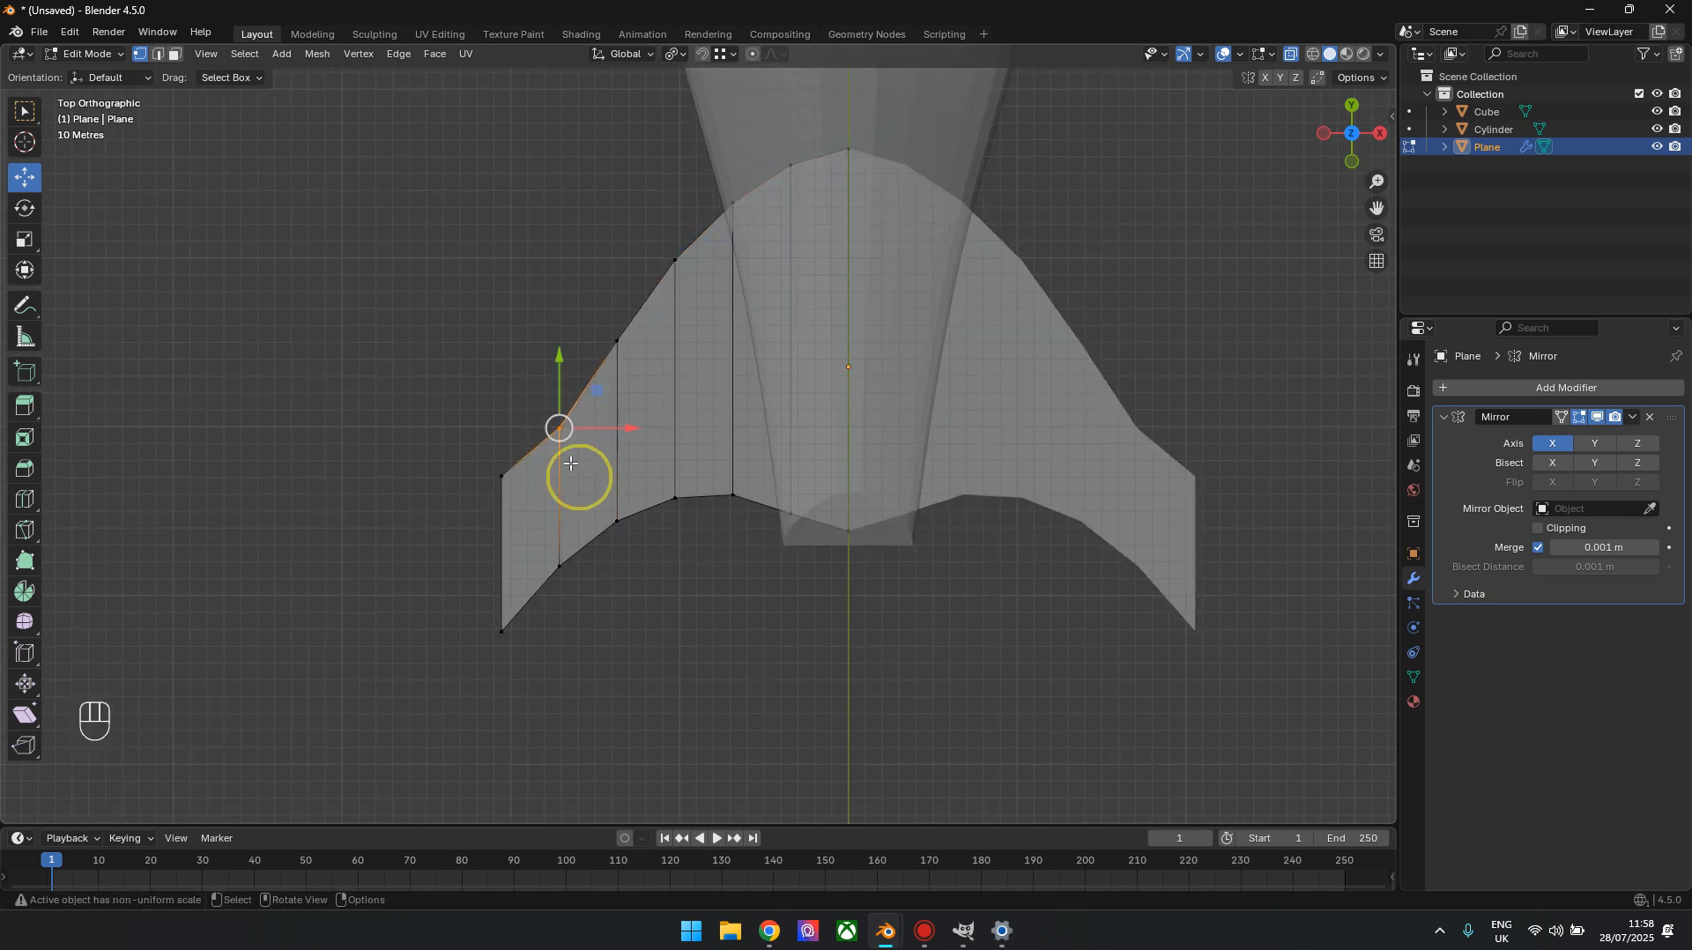
pyautogui.moveTo(562, 372); pyautogui.dragTo(558, 416)
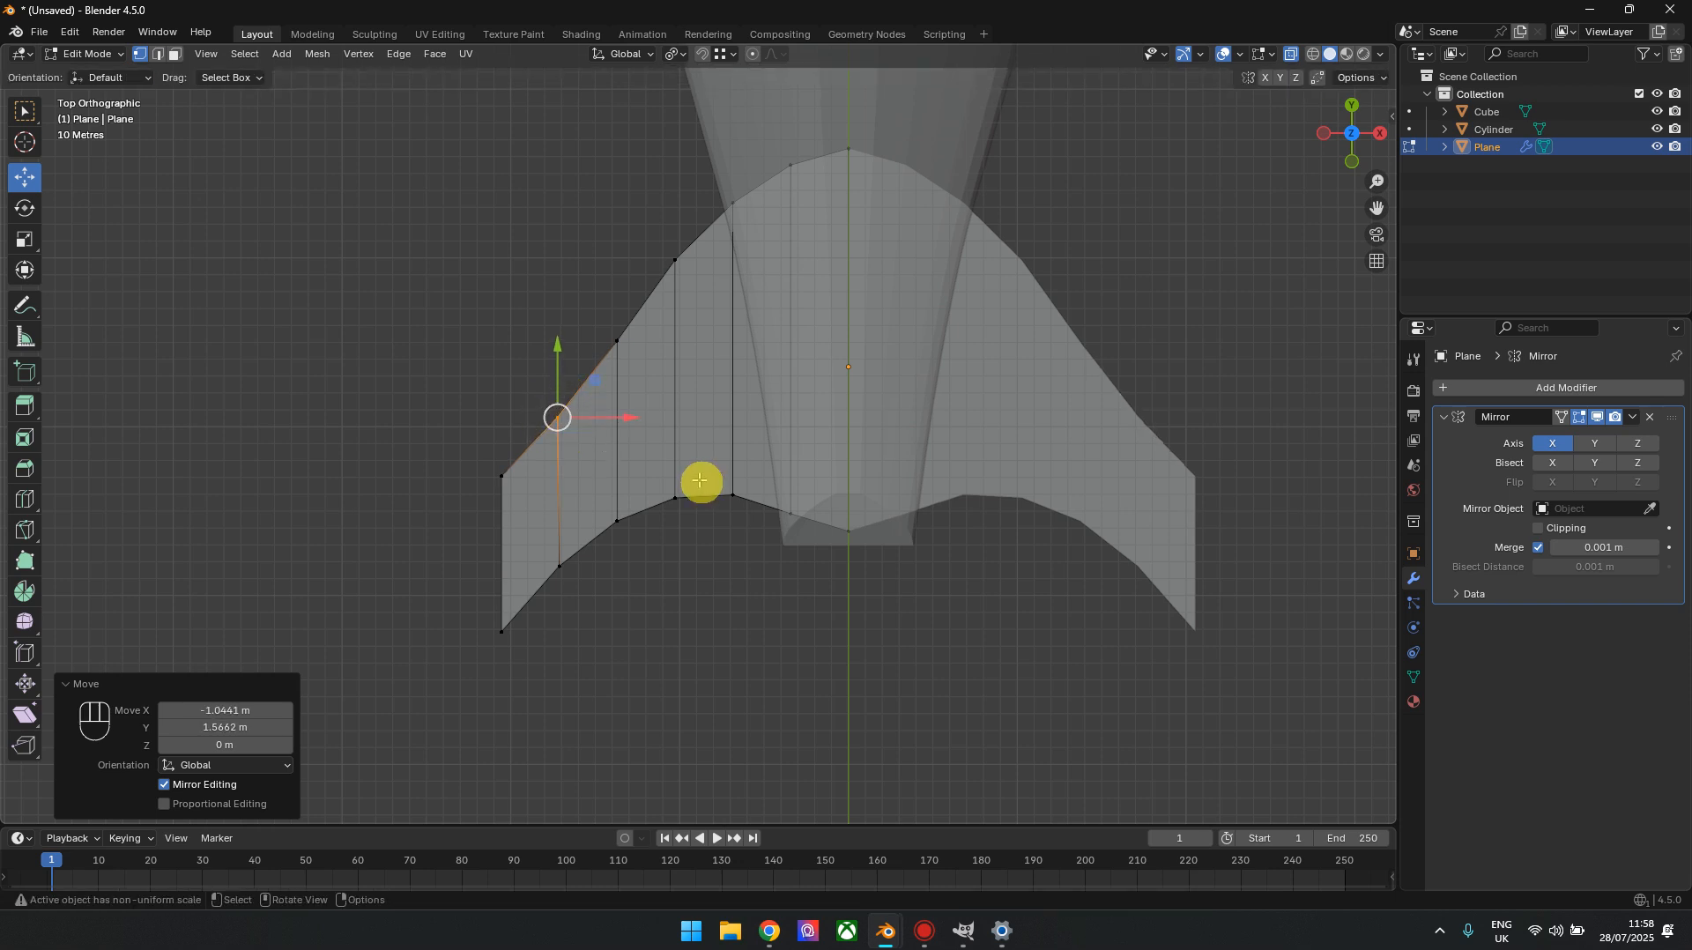
# In front view, raise the two wingtip vertices about 32.2 m along Z using Smooth proportional editing with a size of about 208
pyautogui.keyDown('shift'); pyautogui.moveTo(834, 543); pyautogui.dragTo(835, 426, button='middle'); pyautogui.keyUp('shift')
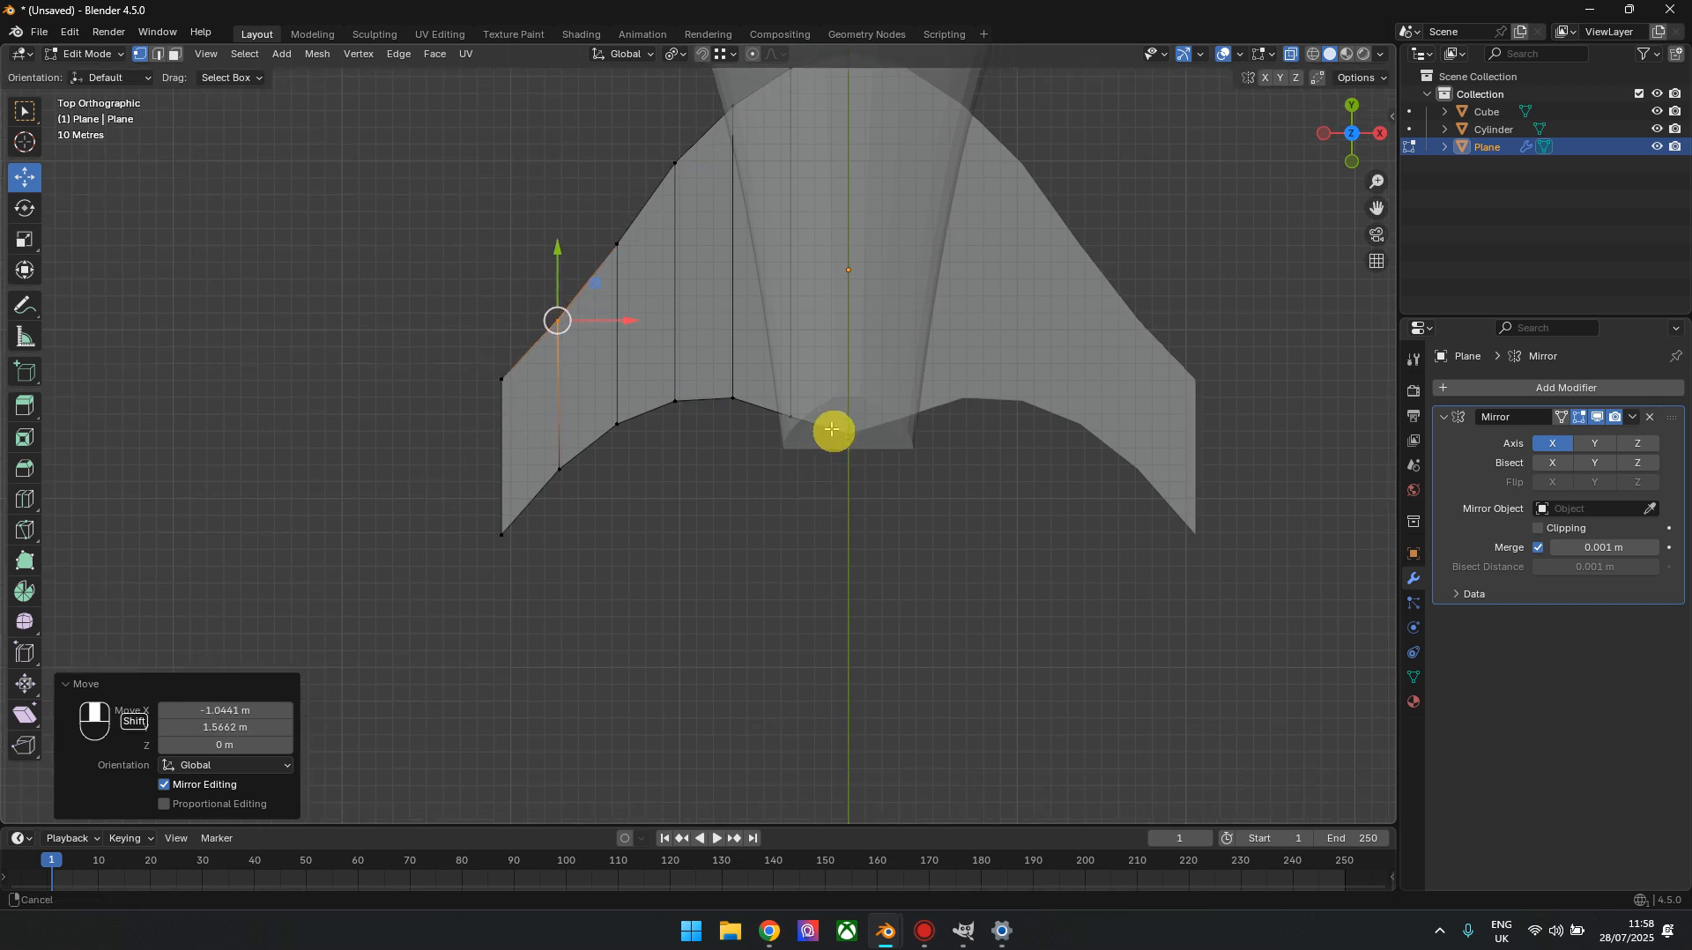
pyautogui.moveTo(332, 215); pyautogui.dragTo(516, 674)
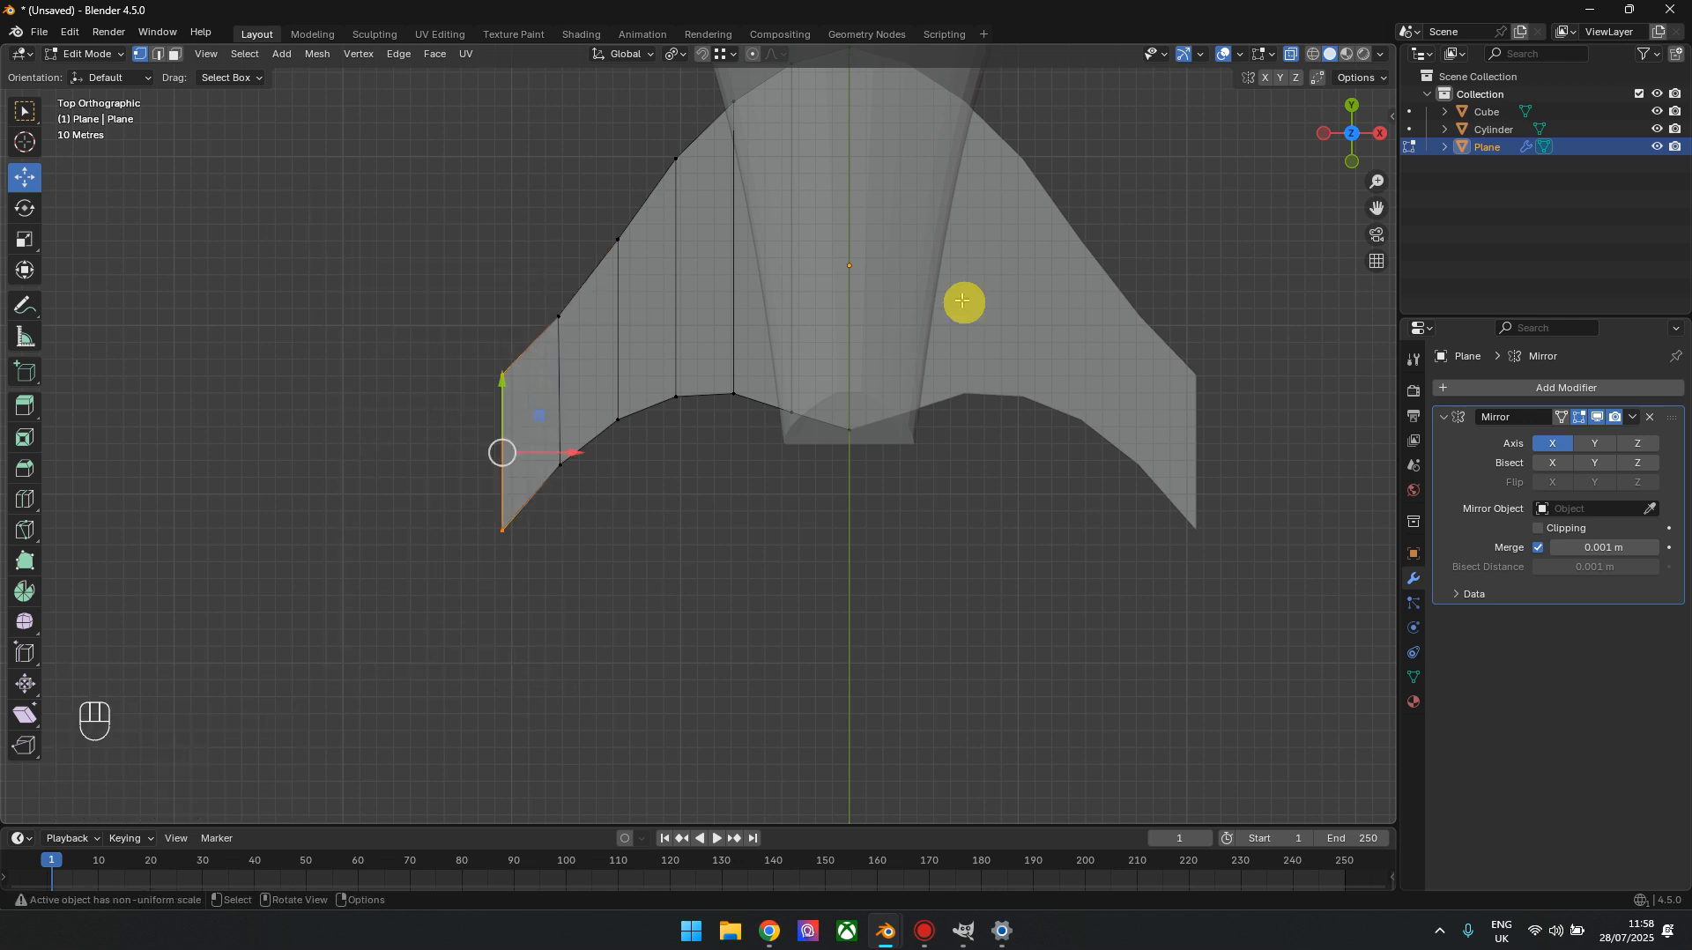
pyautogui.moveTo(1352, 132); pyautogui.dragTo(1366, 156)
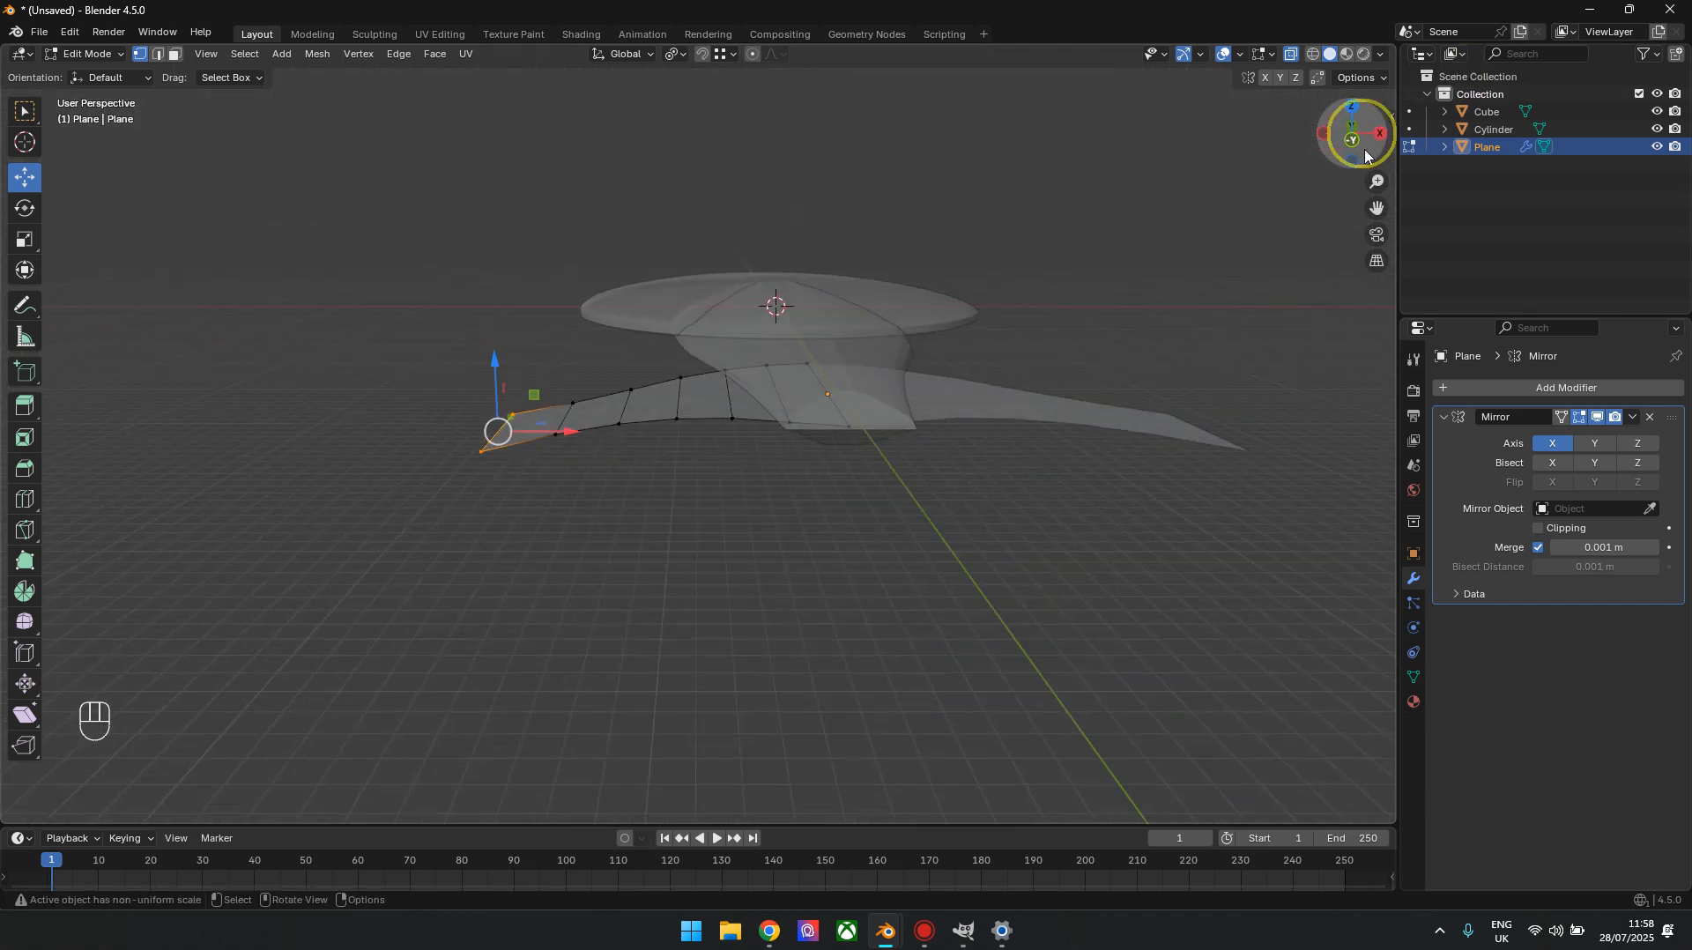
pyautogui.click(1358, 139)
pyautogui.scroll(4, 694, 548)
pyautogui.keyDown('shift'); pyautogui.moveTo(445, 530); pyautogui.dragTo(850, 472, button='middle'); pyautogui.keyUp('shift')
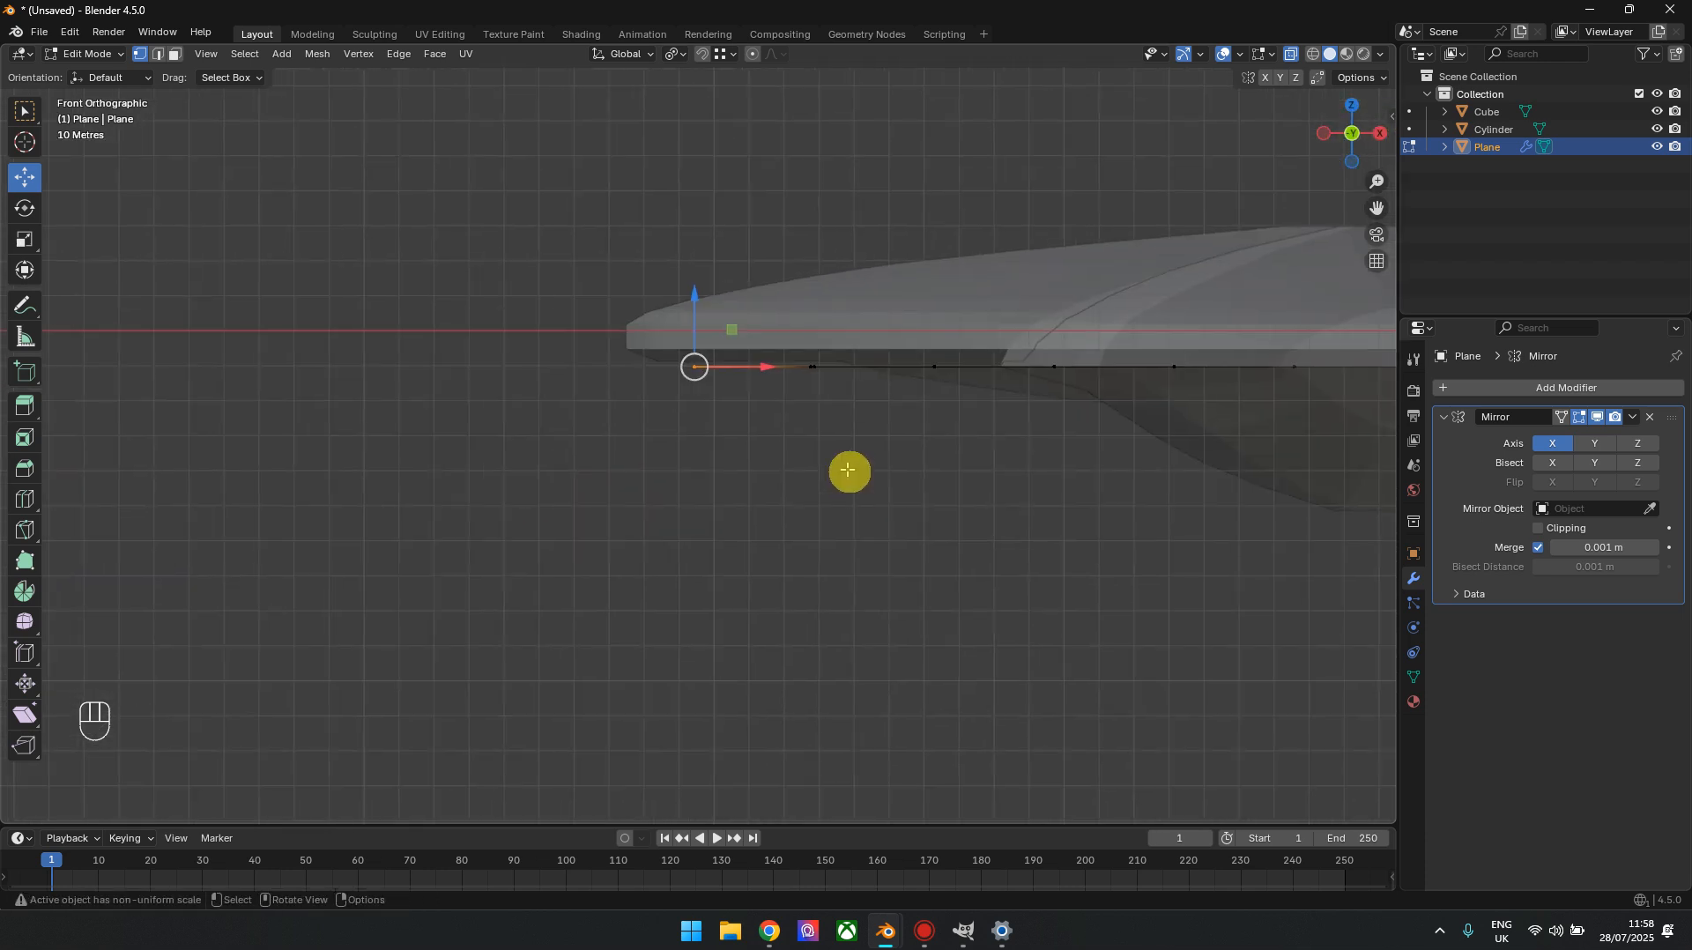
pyautogui.click(753, 56)
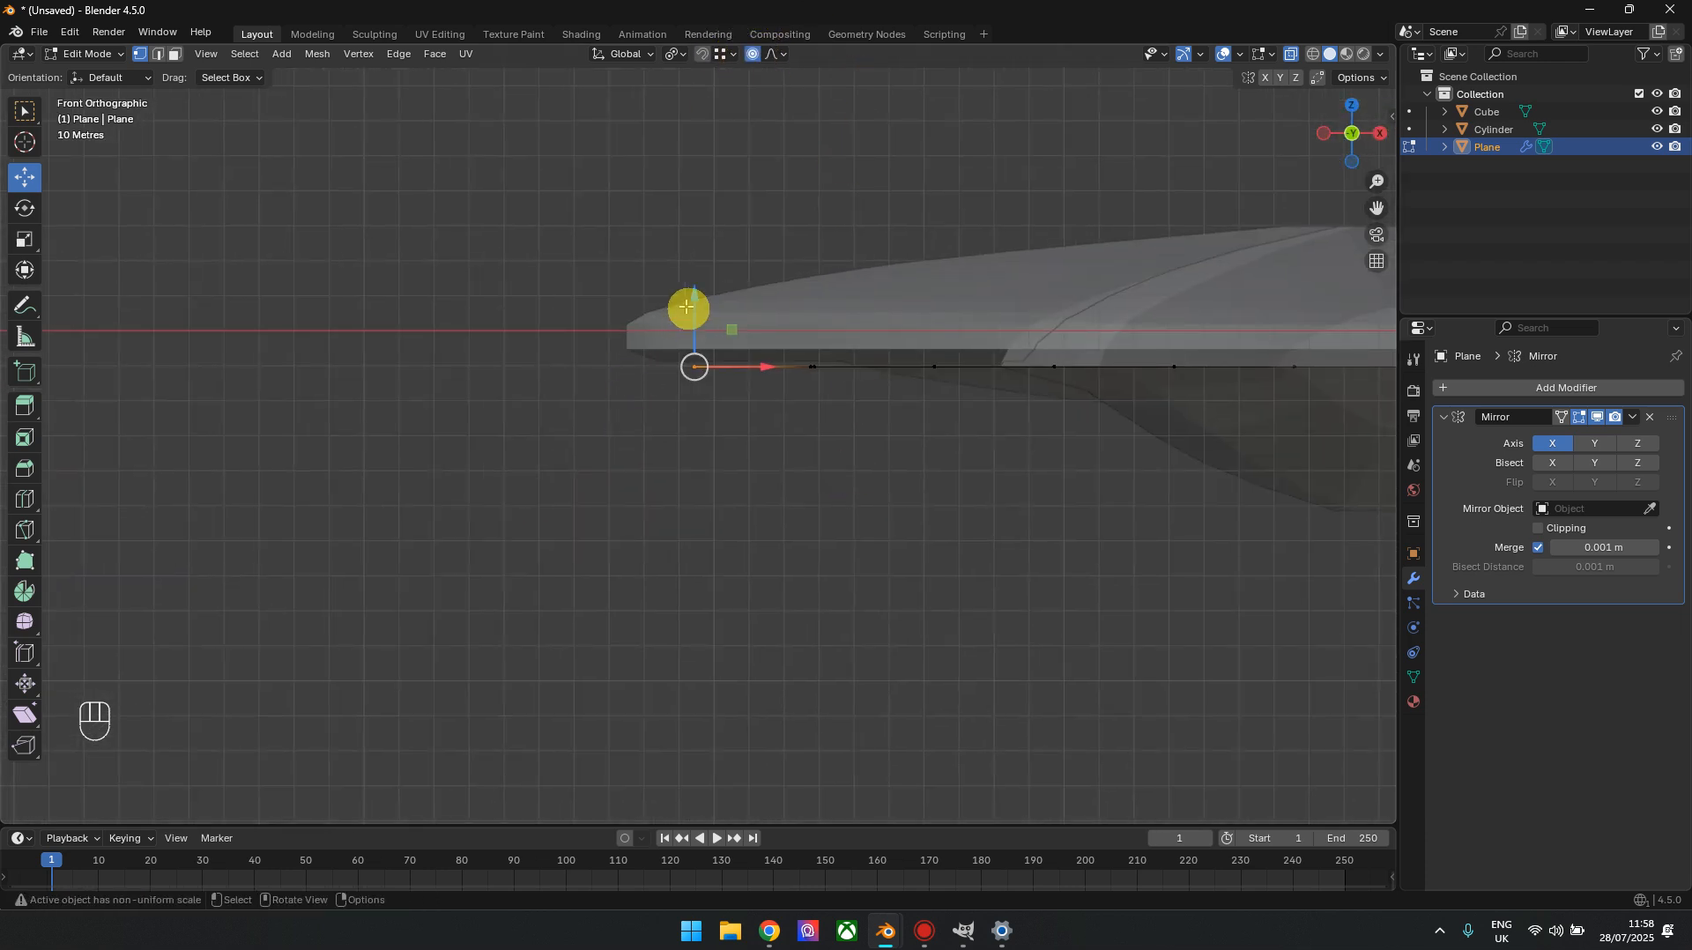
pyautogui.moveTo(701, 305); pyautogui.dragTo(705, 186)
pyautogui.scroll(4, 700, 181)
pyautogui.scroll(-3, 705, 192)
pyautogui.keyDown('shift'); pyautogui.moveTo(996, 364); pyautogui.dragTo(800, 381, button='middle'); pyautogui.keyUp('shift')
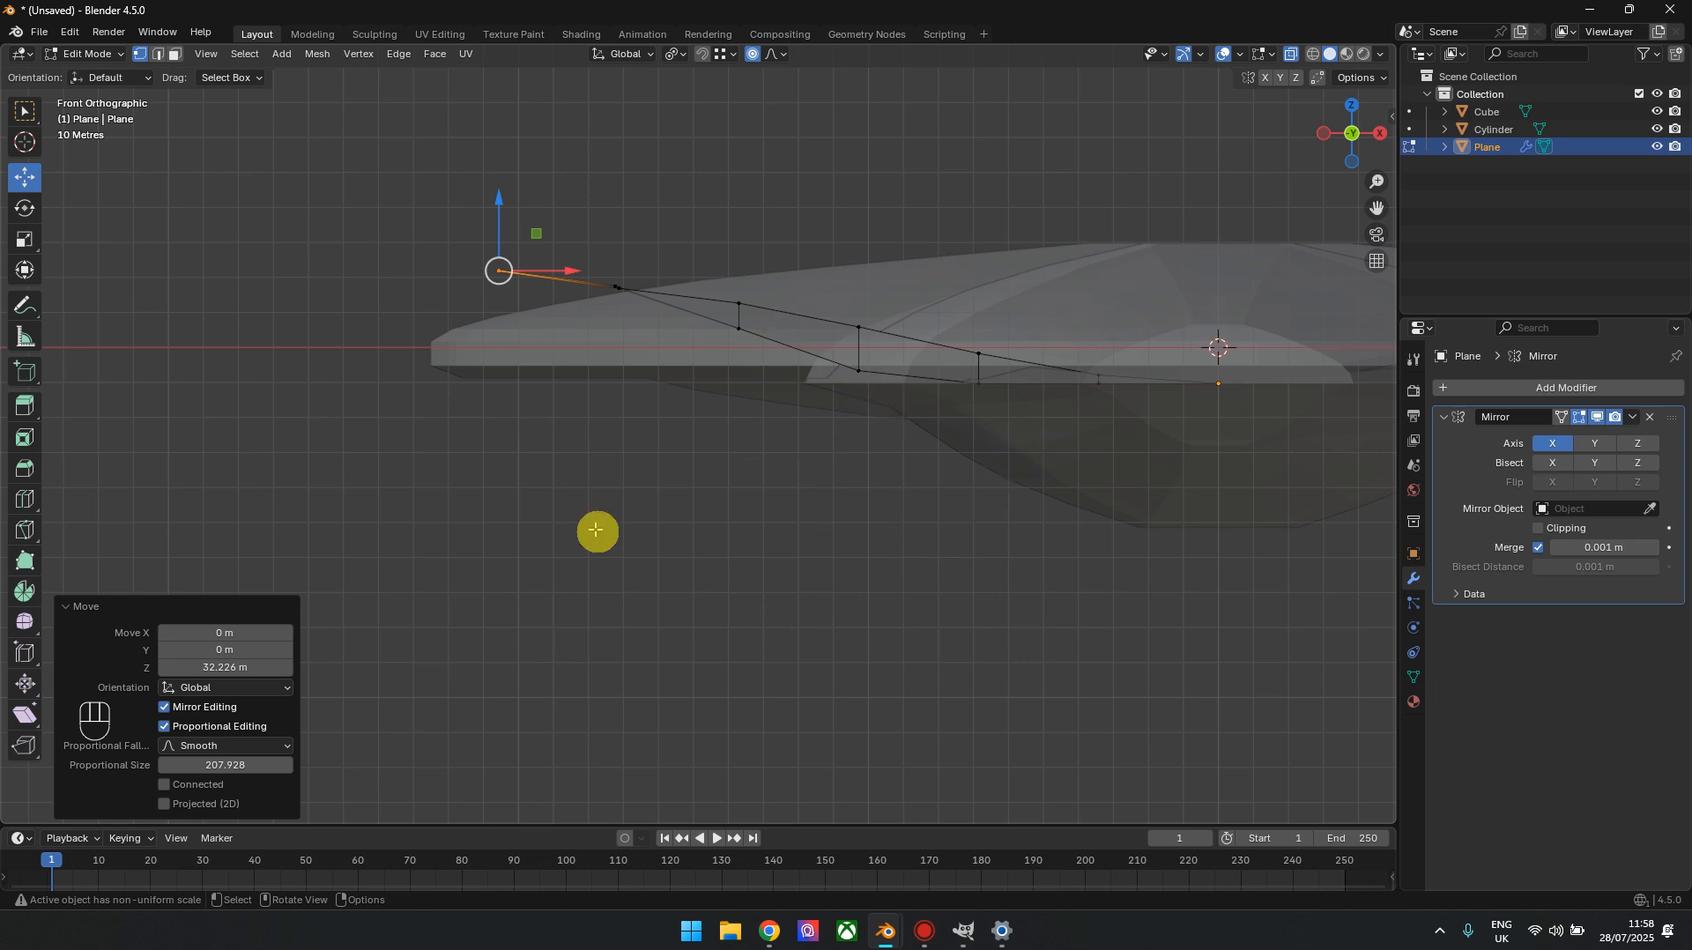
# Turn proportional editing off and snapping on, then raise the rear-edge vertex next to the wingtip about 0.65 m to its front partner's height
pyautogui.click(753, 55)
pyautogui.click(704, 55)
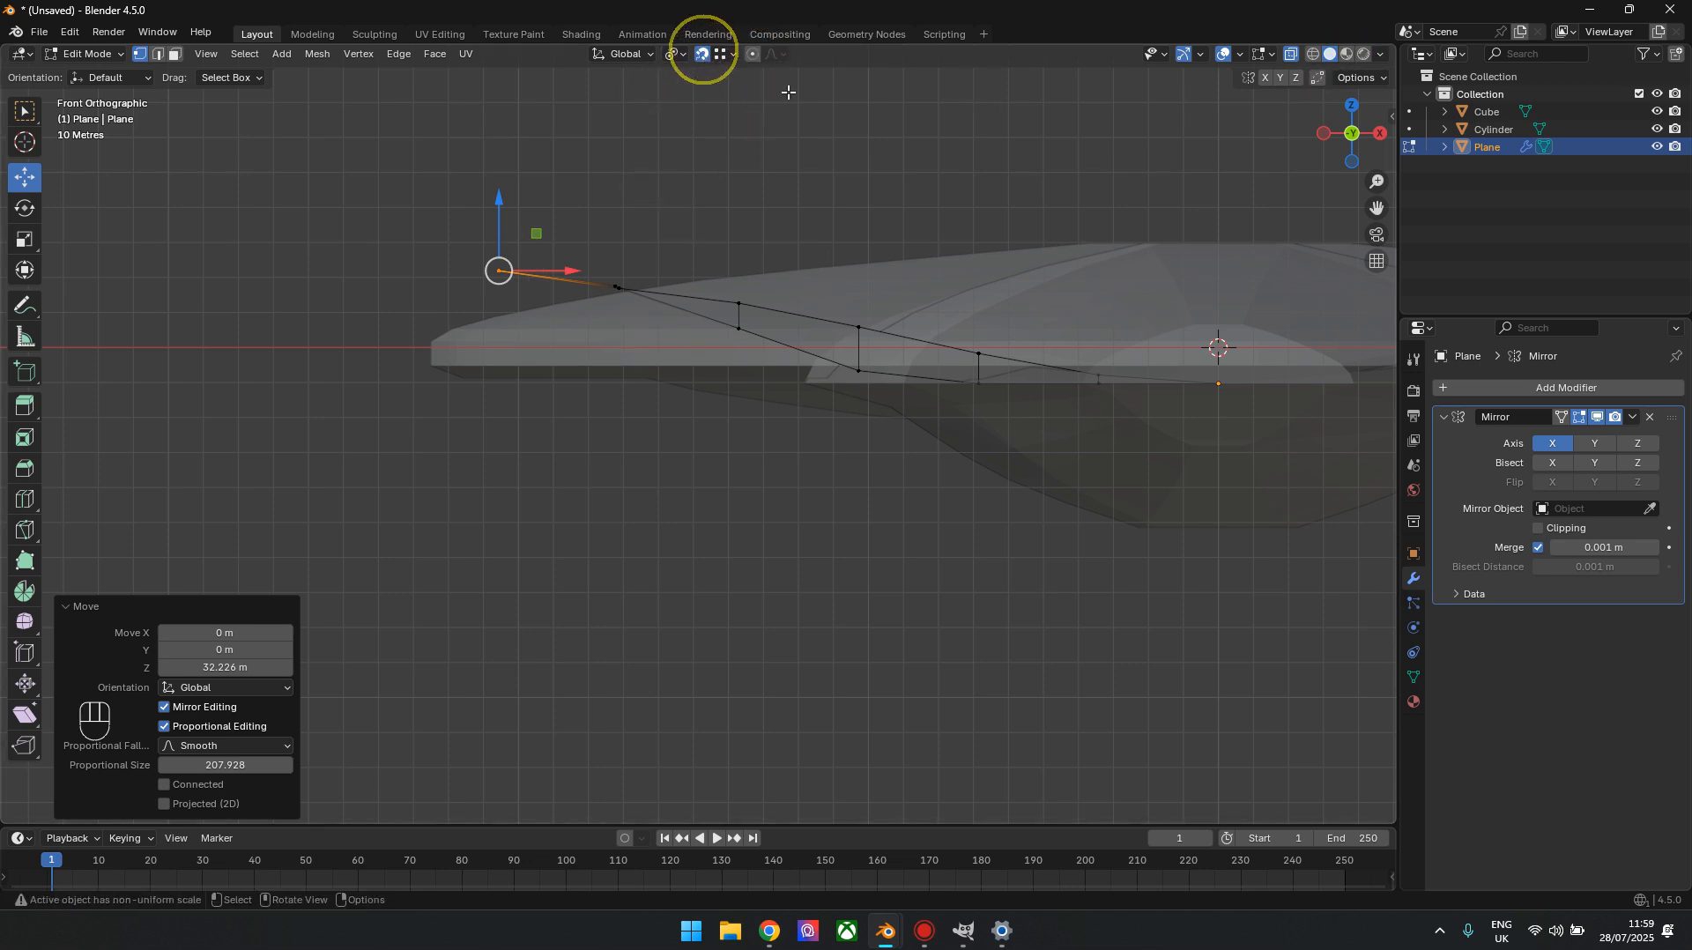
pyautogui.moveTo(1352, 132); pyautogui.dragTo(1359, 173)
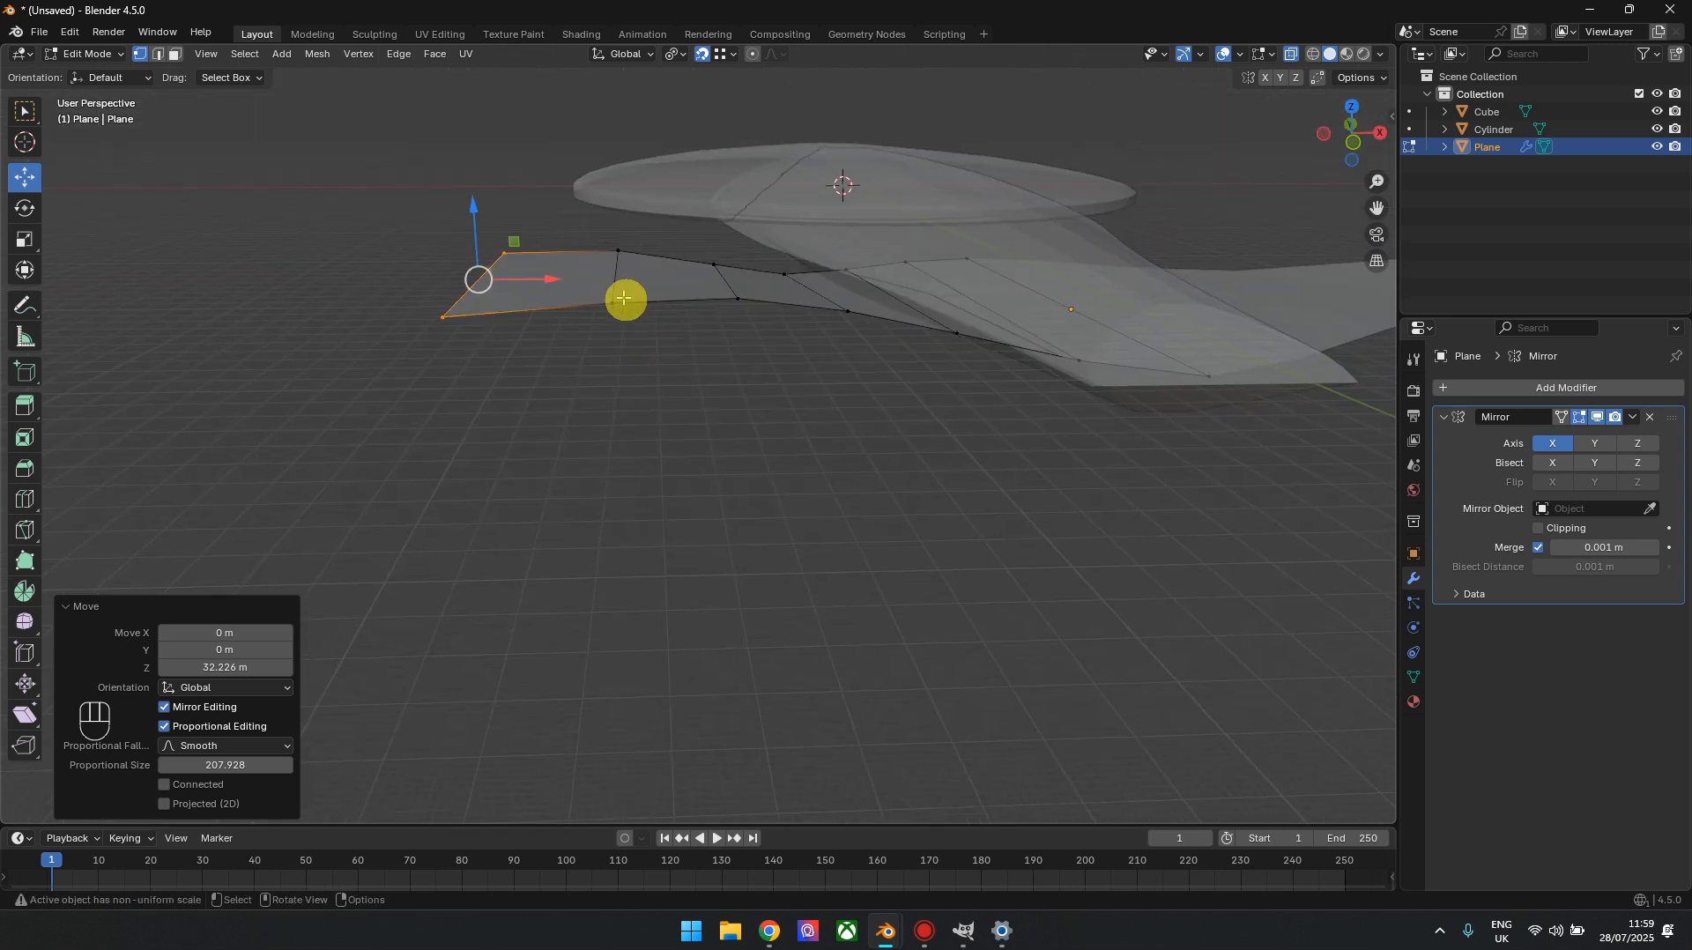
pyautogui.click(615, 302)
pyautogui.click(618, 231)
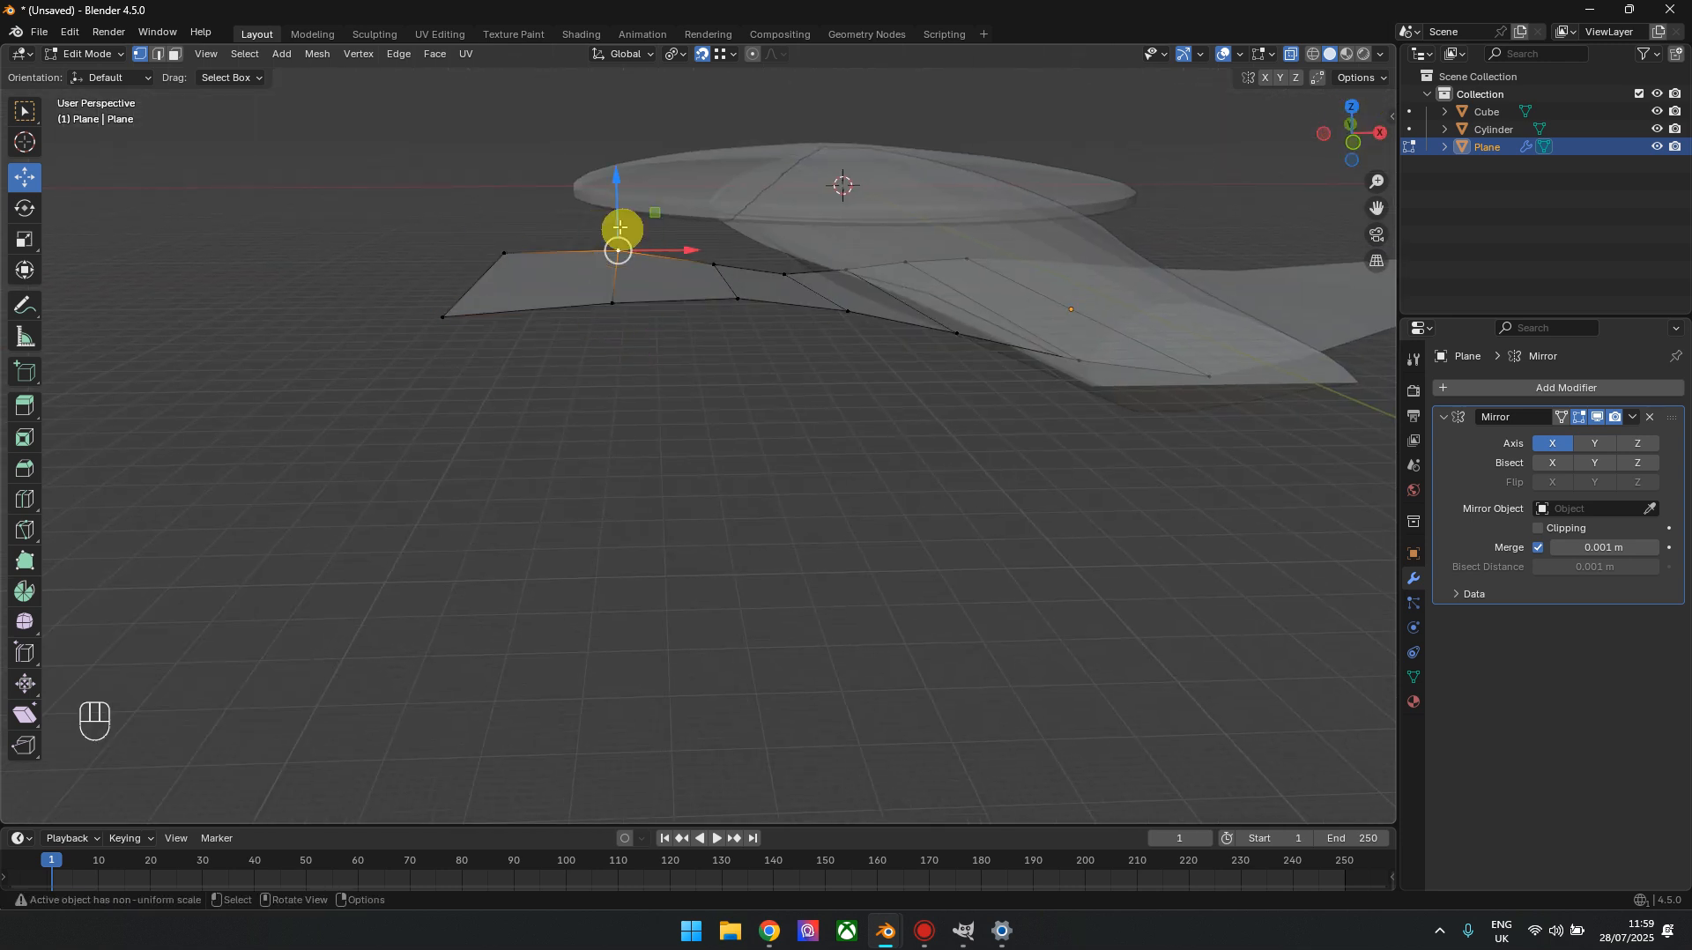
pyautogui.click(617, 305)
pyautogui.moveTo(609, 235); pyautogui.dragTo(621, 250)
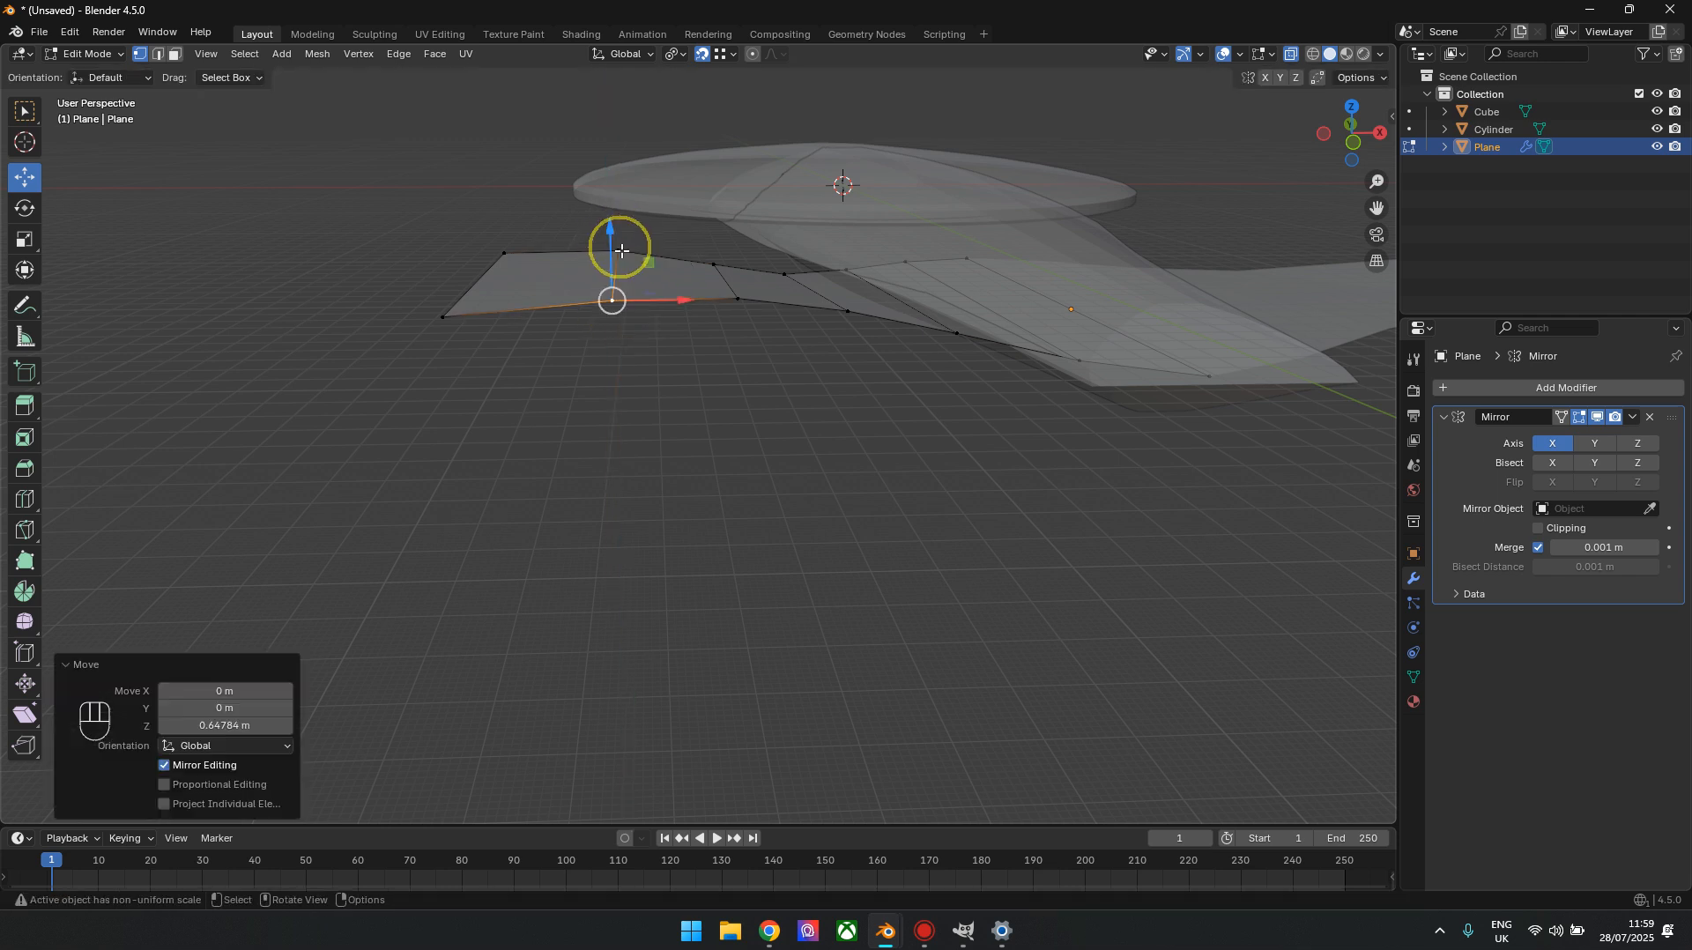
# Raise the third, fourth and fifth leading-edge vertices from the wingtip toward their rear partners' heights, the third by 7.2134 m and the fifth by 8.5725 m
pyautogui.click(716, 263)
pyautogui.moveTo(728, 207); pyautogui.dragTo(737, 292)
pyautogui.click(1353, 143)
pyautogui.scroll(1, 929, 242)
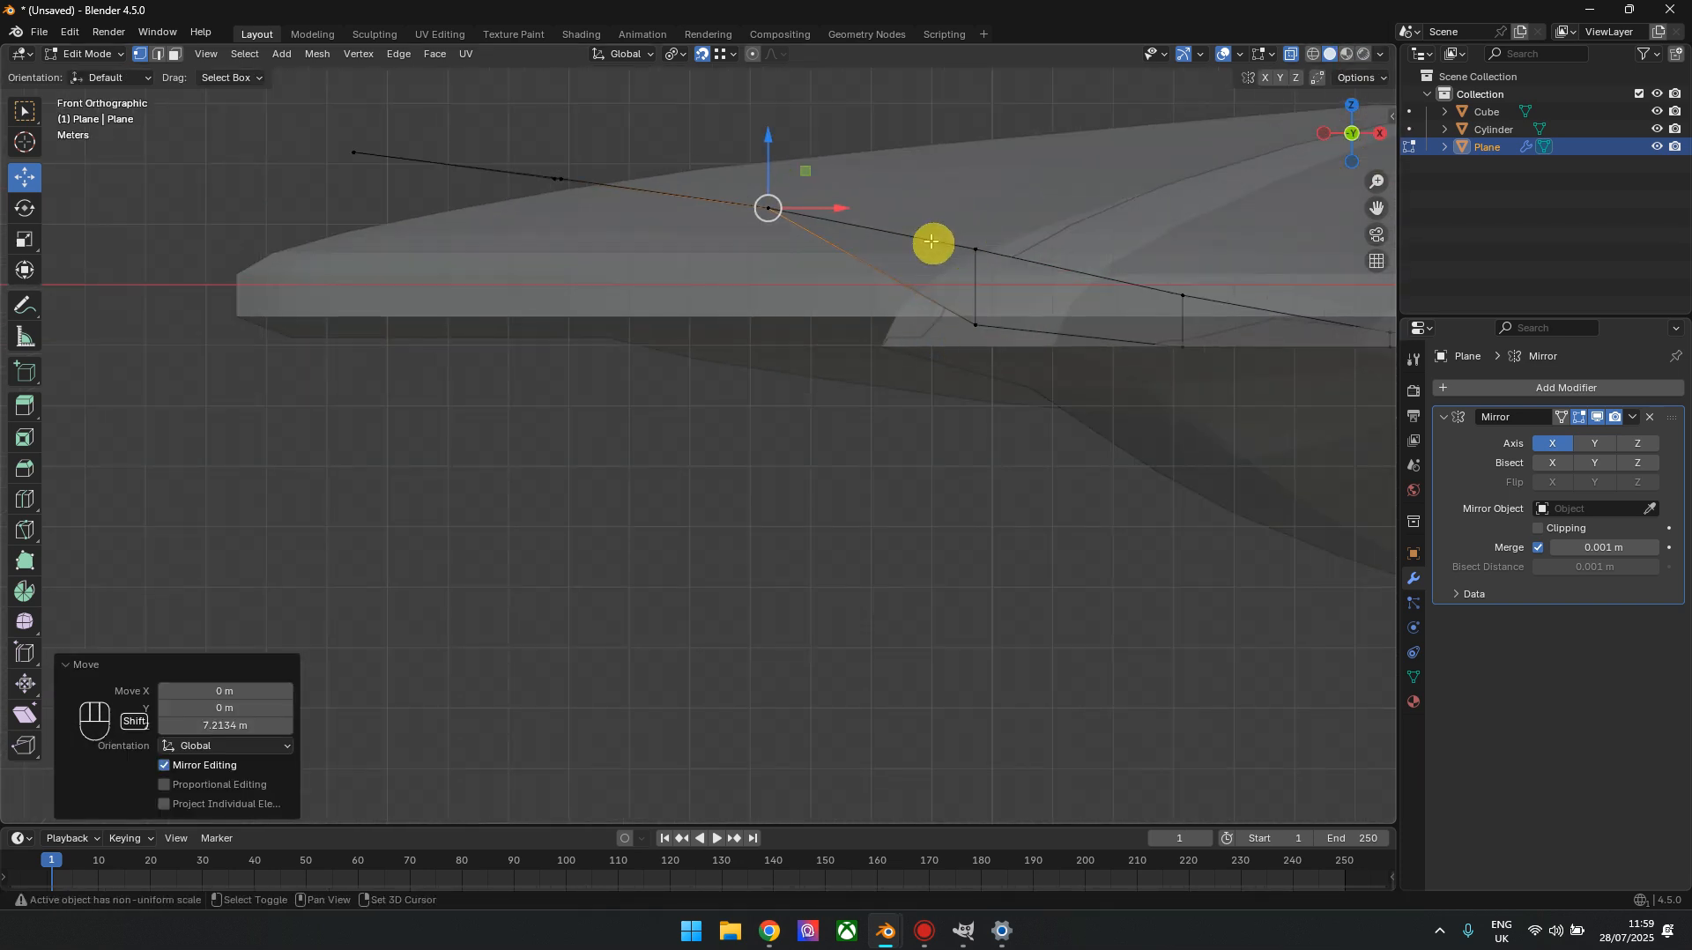
pyautogui.keyDown('shift'); pyautogui.moveTo(989, 320); pyautogui.dragTo(737, 382, button='middle'); pyautogui.keyUp('shift')
pyautogui.click(720, 384)
pyautogui.moveTo(718, 314); pyautogui.dragTo(718, 319)
pyautogui.click(925, 405)
pyautogui.moveTo(926, 348); pyautogui.dragTo(932, 353)
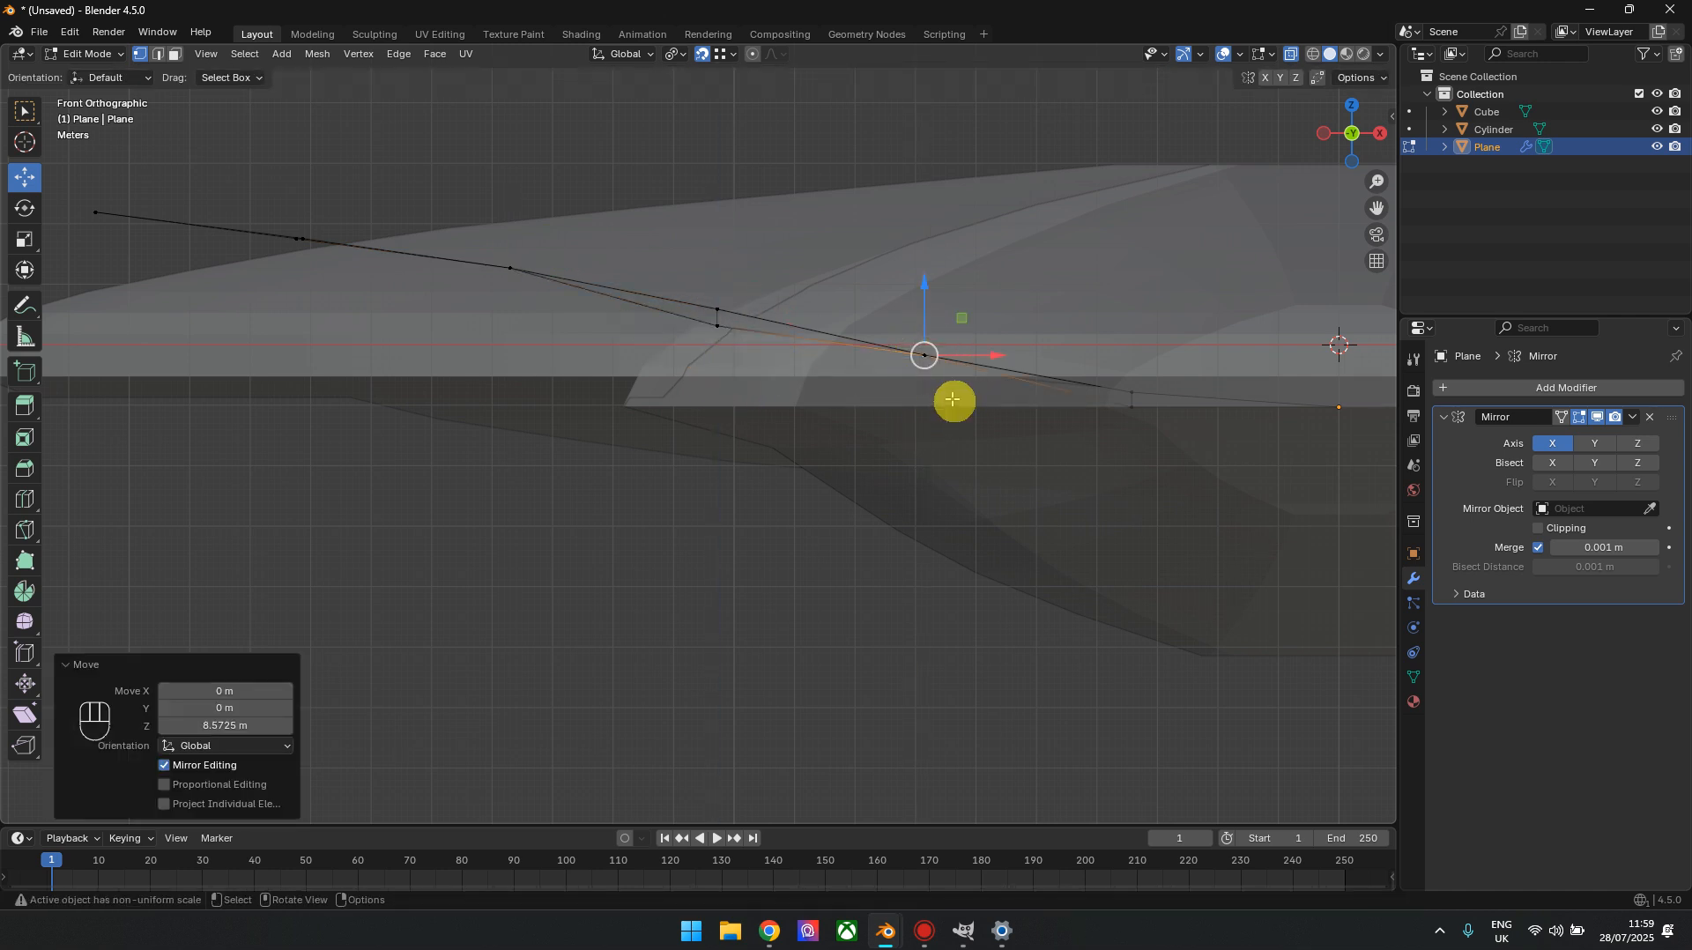
# Snap the fourth leading-edge vertex up to its rear partner's height and raise the sixth one 2.4553 m along Z
pyautogui.click(717, 328)
pyautogui.moveTo(719, 272); pyautogui.dragTo(721, 310)
pyautogui.keyDown('shift'); pyautogui.moveTo(1045, 382); pyautogui.dragTo(782, 375, button='middle'); pyautogui.keyUp('shift')
pyautogui.click(865, 405)
pyautogui.moveTo(872, 347); pyautogui.dragTo(870, 391)
# Inspect the curved wings from the left, in perspective and from the top
pyautogui.scroll(-3, 803, 415)
pyautogui.moveTo(1329, 132); pyautogui.dragTo(1339, 150)
pyautogui.click(1338, 137)
pyautogui.scroll(2, 441, 467)
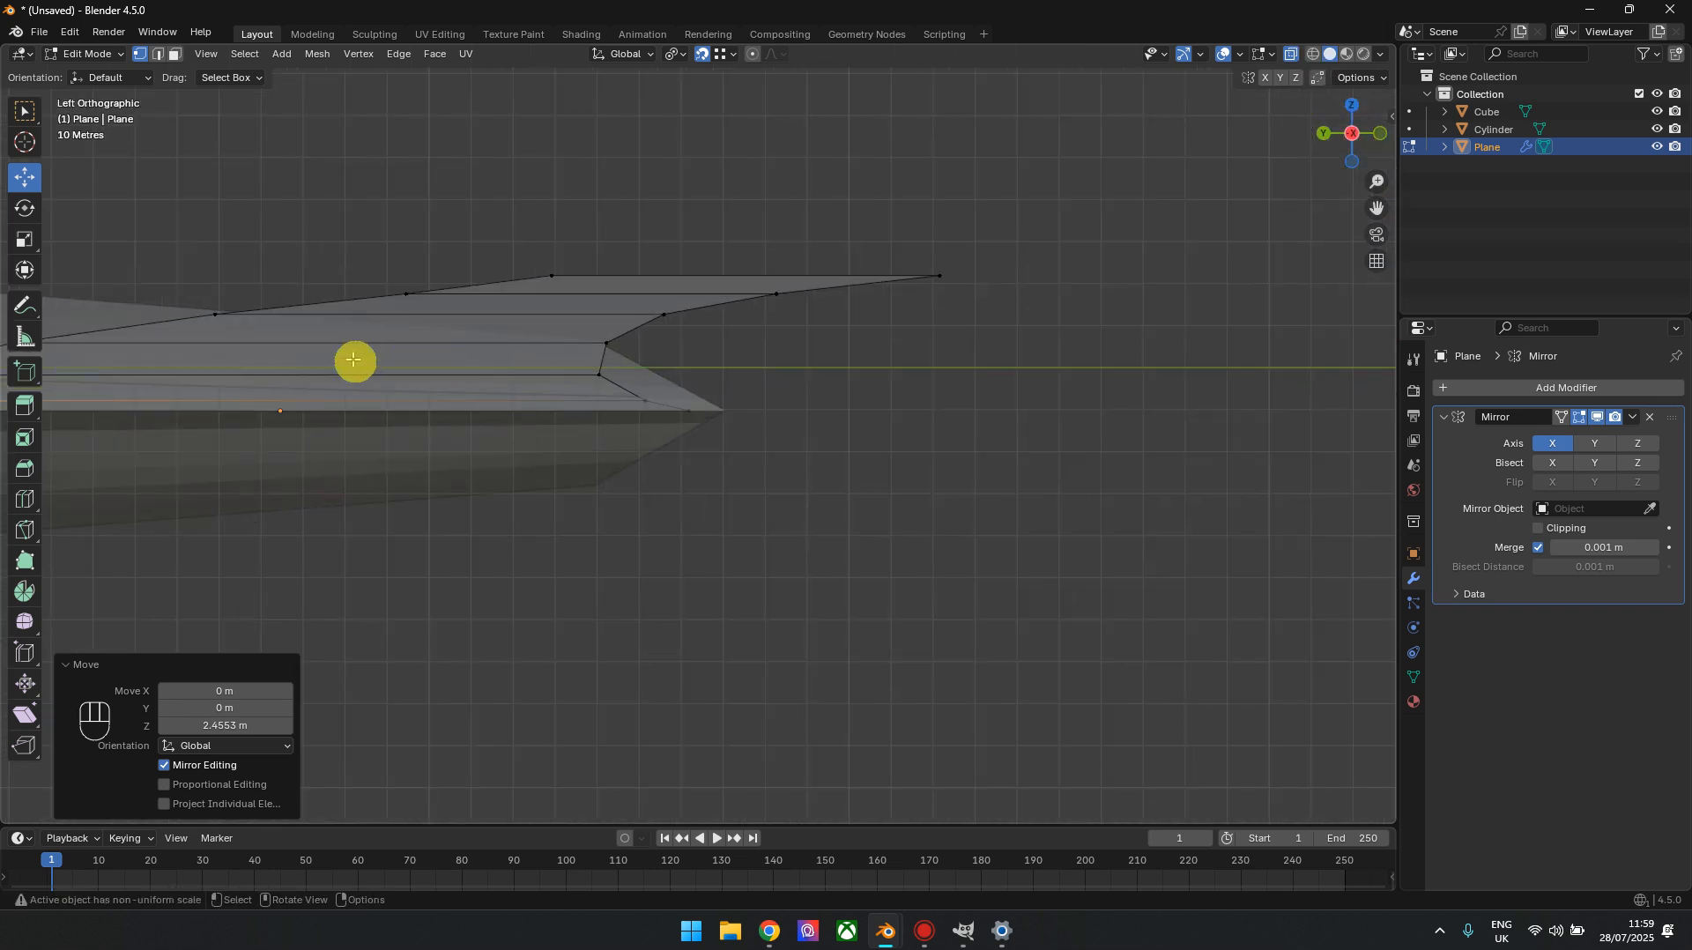
pyautogui.scroll(-6, 355, 362)
pyautogui.moveTo(1336, 188); pyautogui.dragTo(513, 559, button='middle')
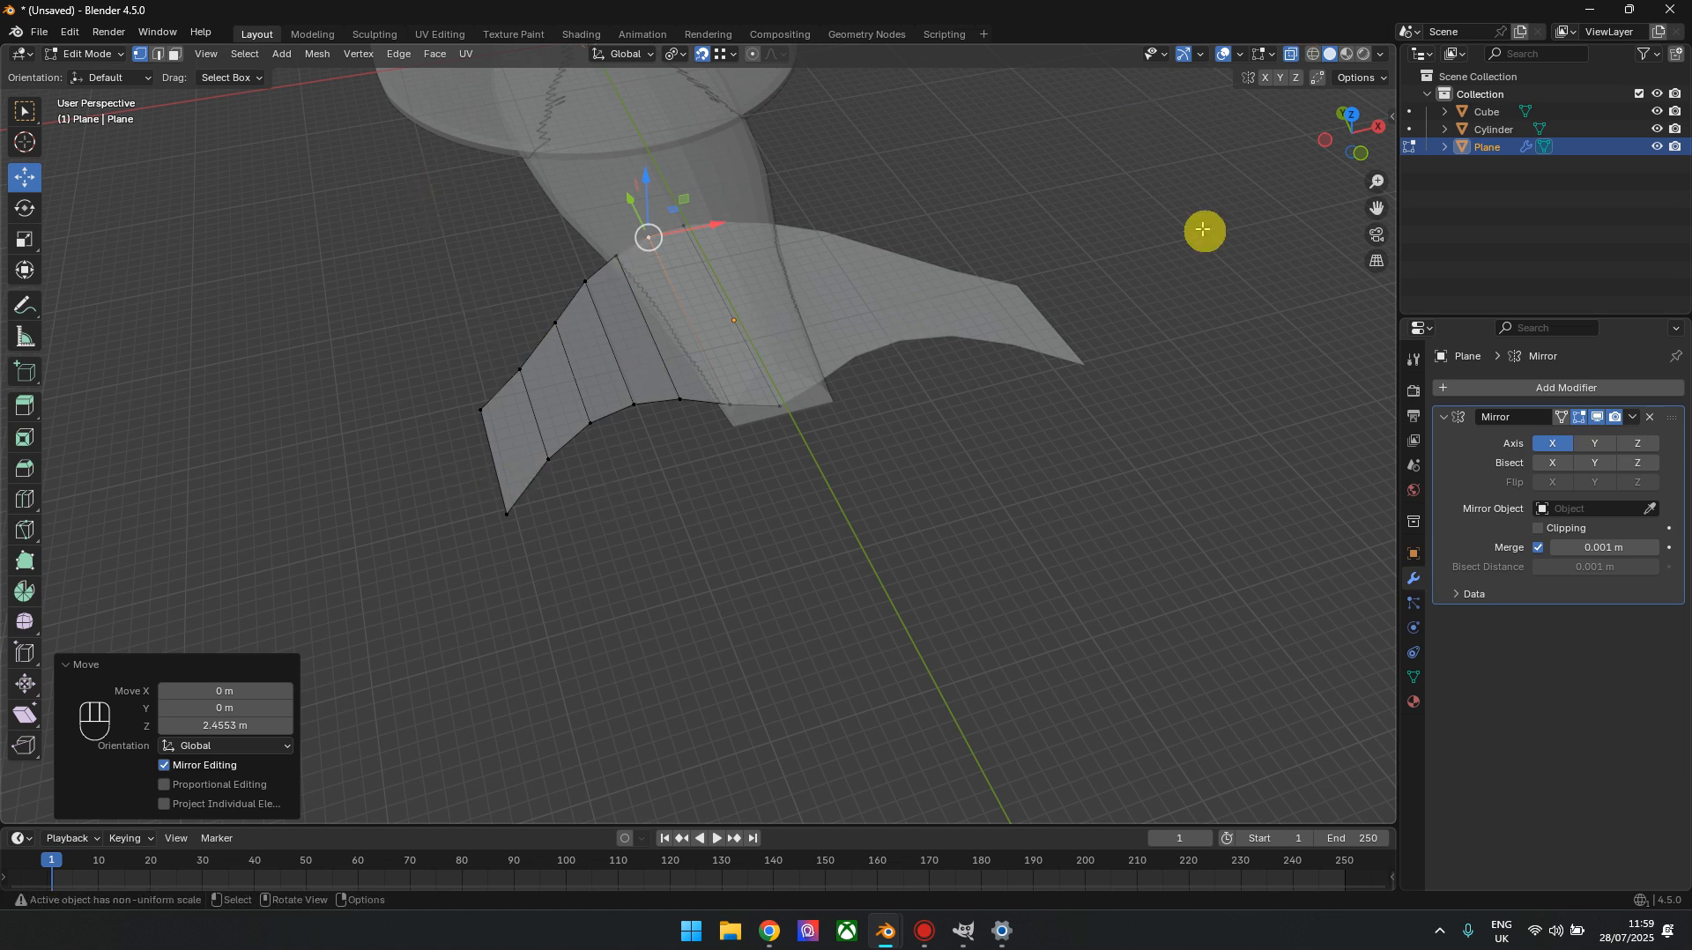
pyautogui.click(1326, 140)
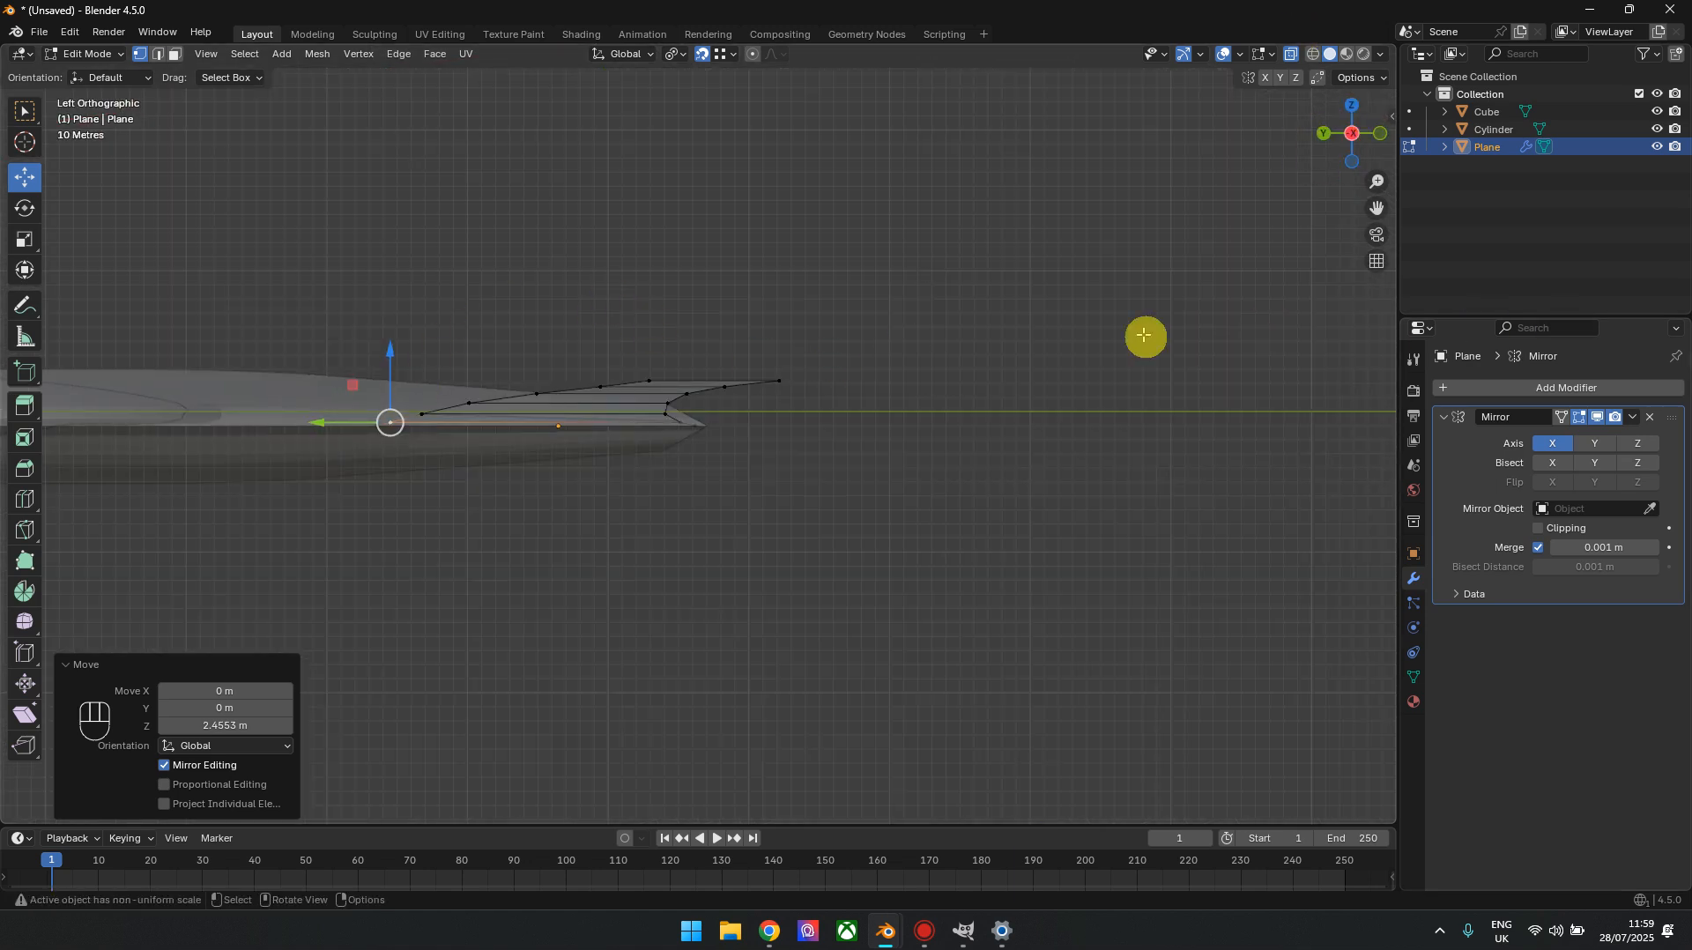
pyautogui.keyDown('shift'); pyautogui.moveTo(969, 381); pyautogui.dragTo(1170, 347, button='middle'); pyautogui.keyUp('shift')
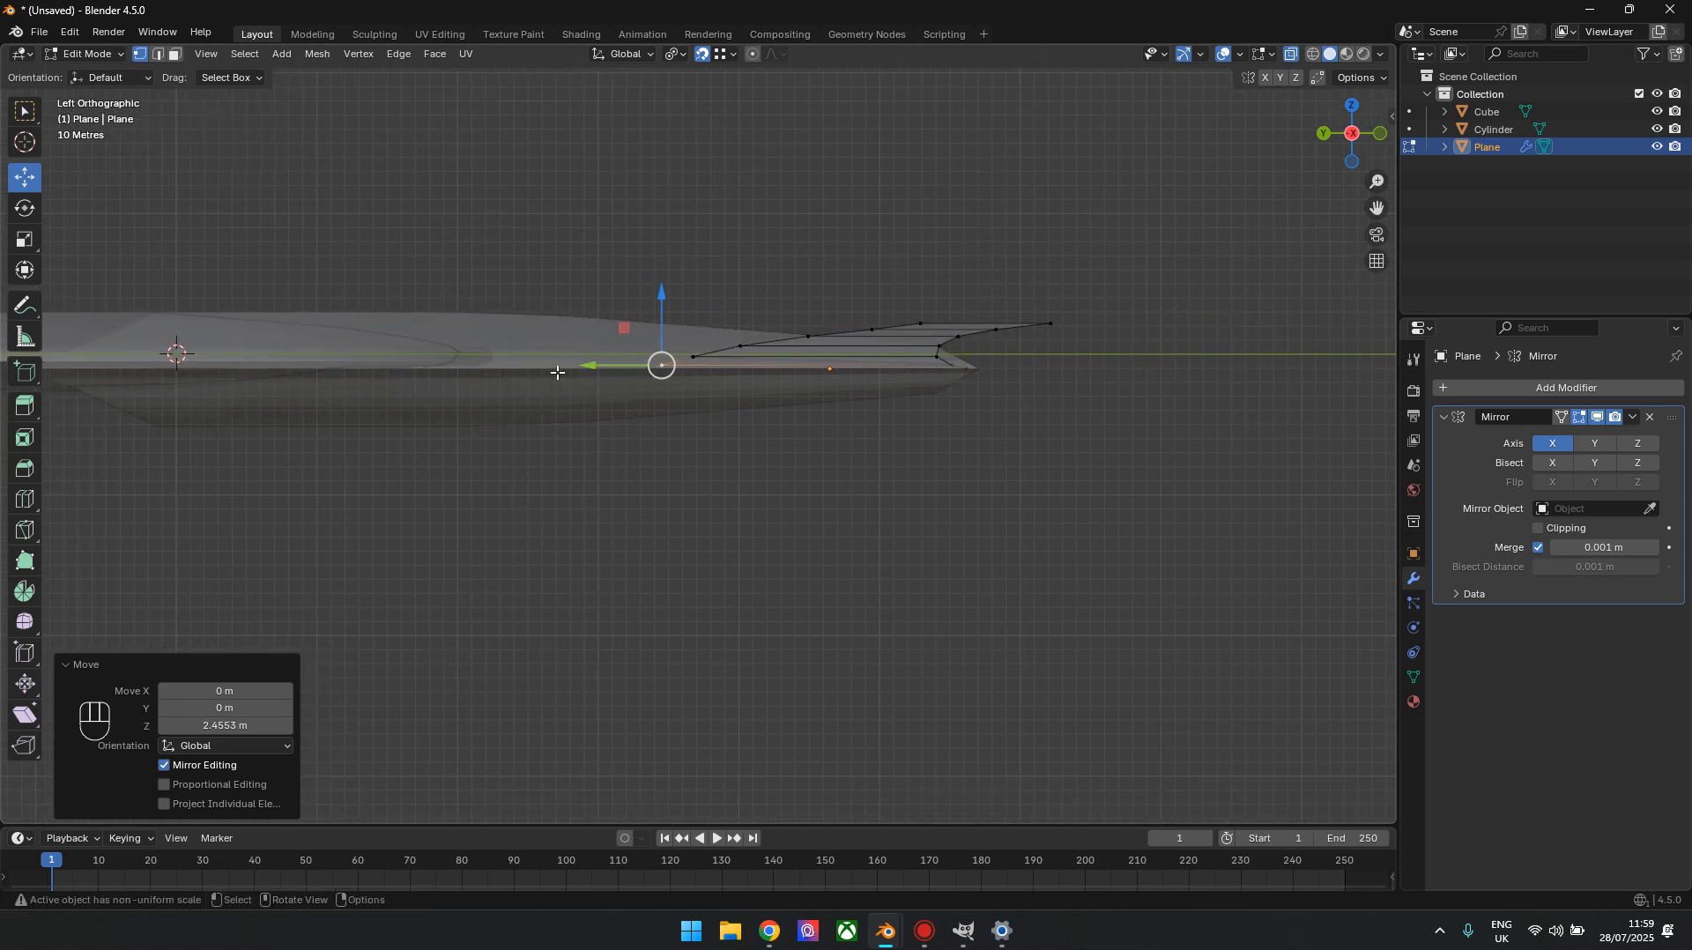
pyautogui.moveTo(1348, 134)
pyautogui.mouseDown()
pyautogui.moveTo(1331, 149)
pyautogui.moveTo(1349, 124)
pyautogui.mouseUp()
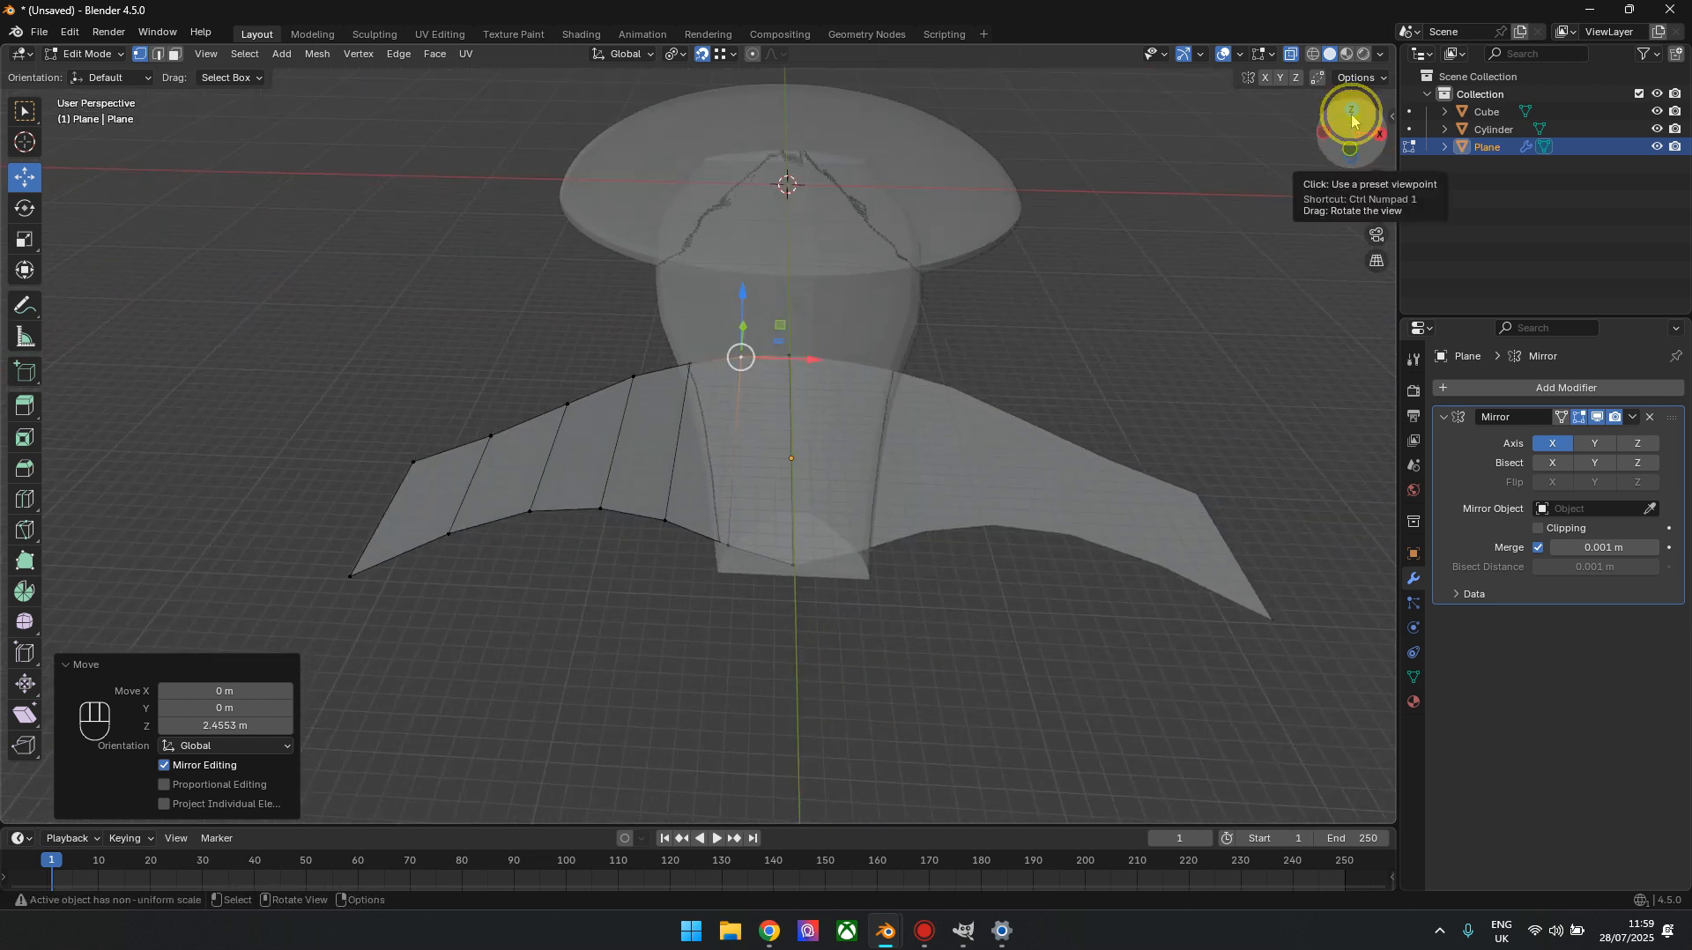
pyautogui.click(1351, 130)
pyautogui.moveTo(1338, 123); pyautogui.dragTo(1302, 170)
pyautogui.press('KP_7')
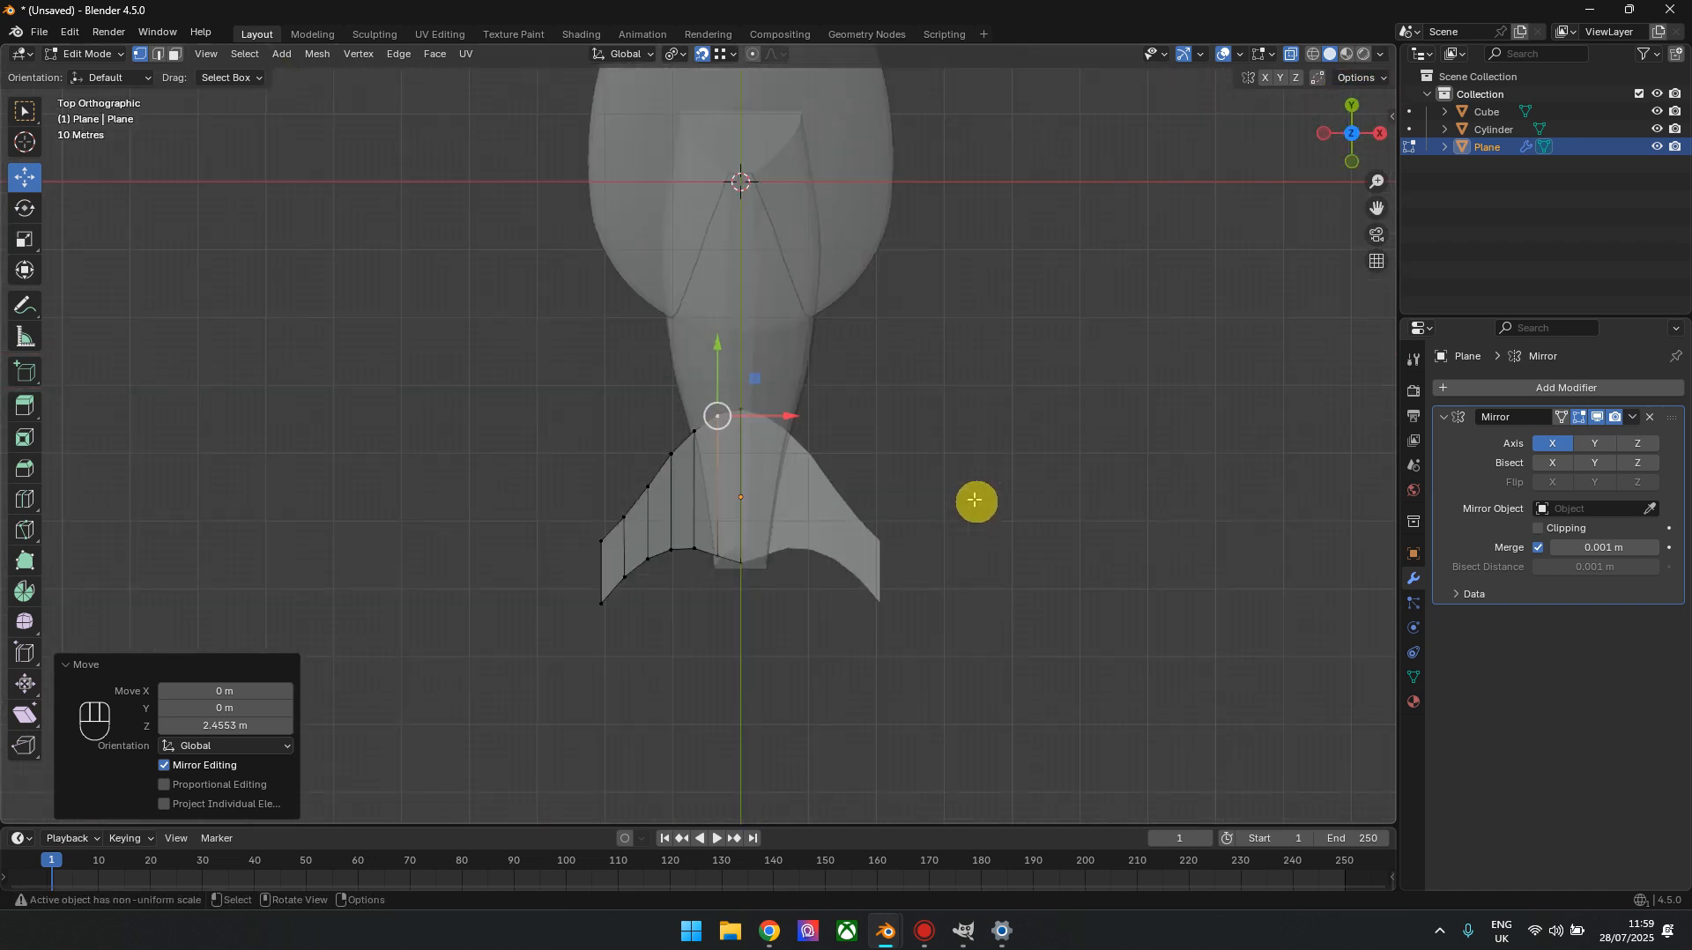
# Leave edit mode, add a Solidify modifier to the wings and view them from the front
pyautogui.press('Tab')
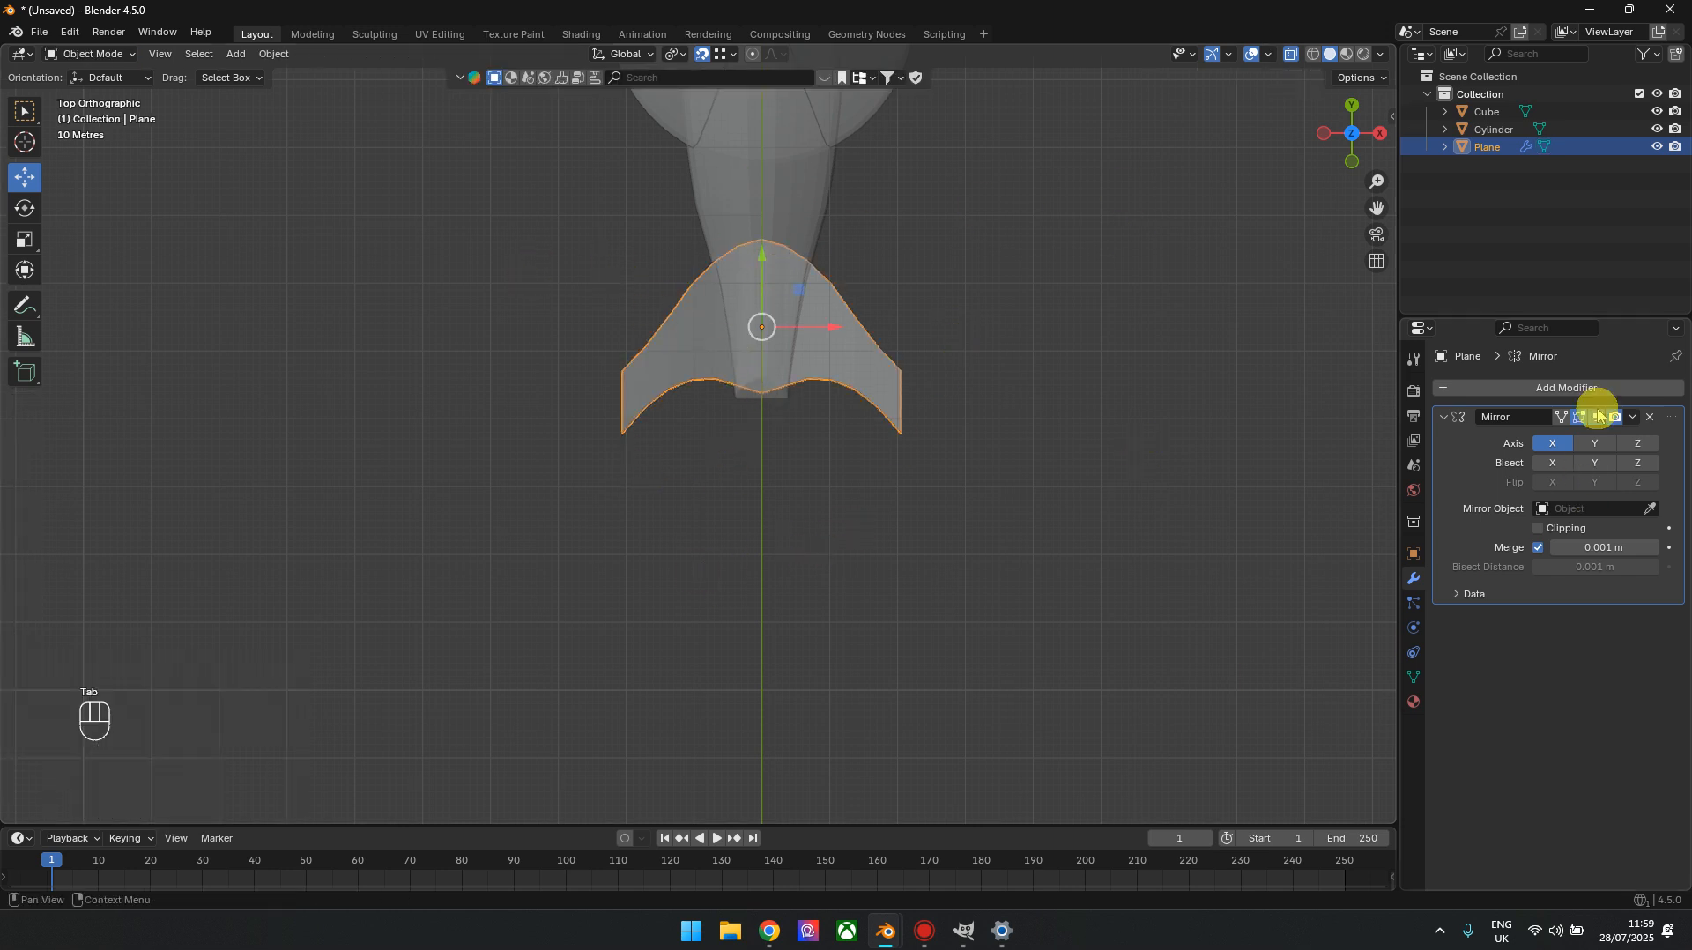
pyautogui.click(1633, 417)
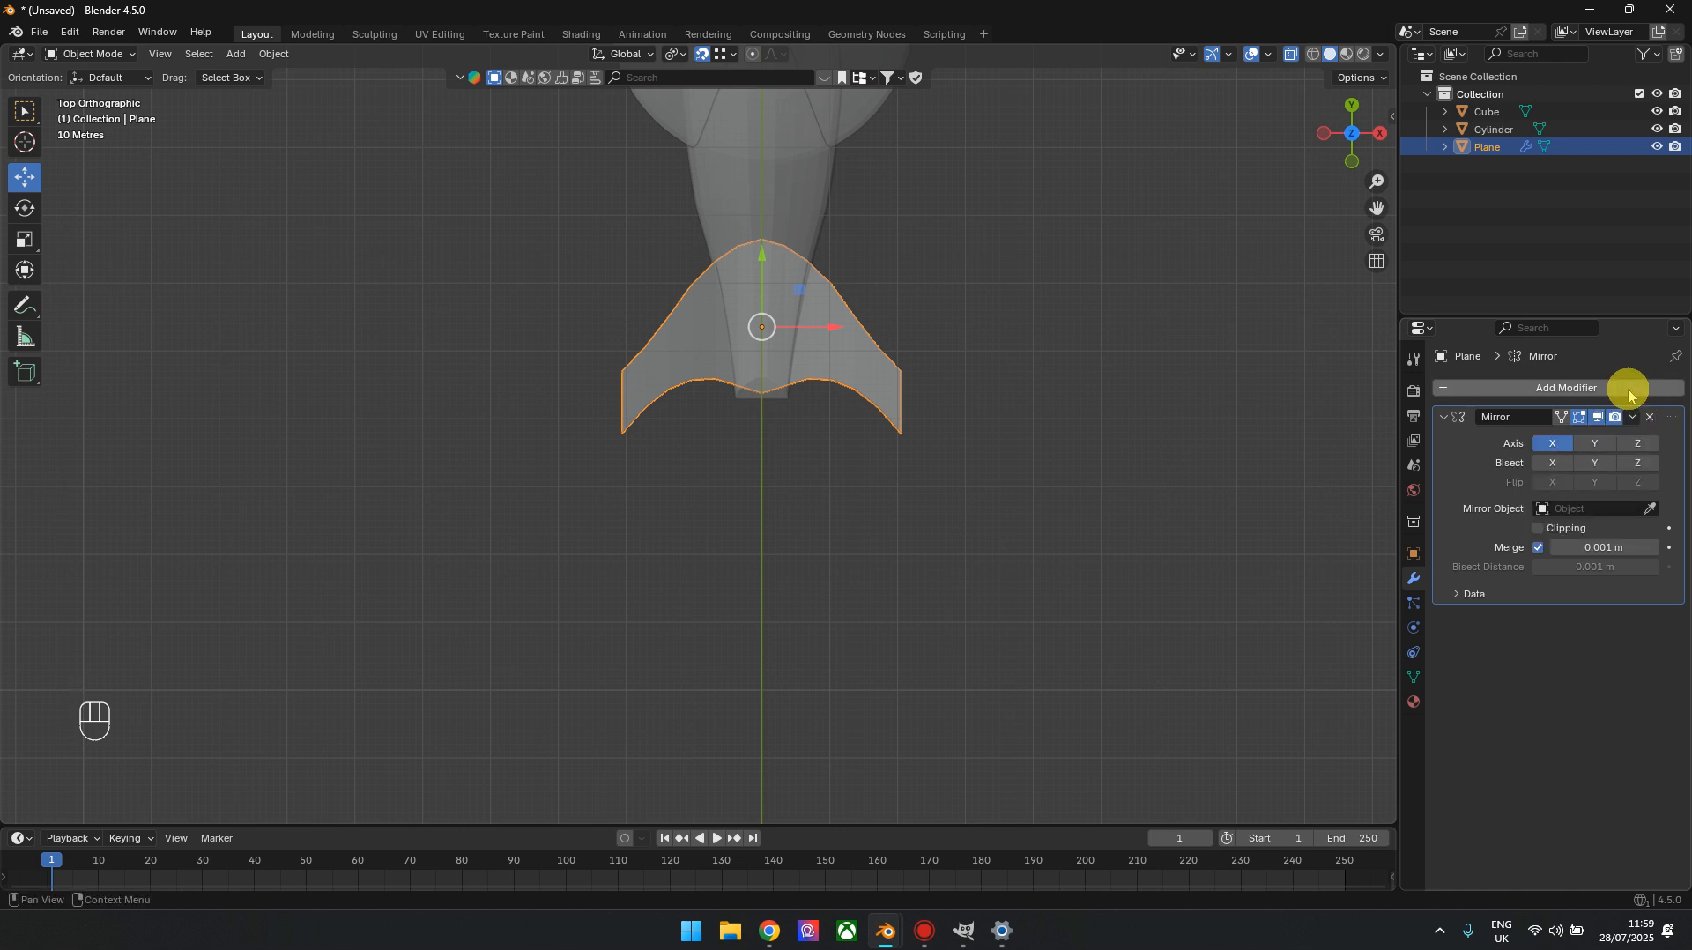
pyautogui.click(1629, 396)
pyautogui.moveTo(1552, 389)
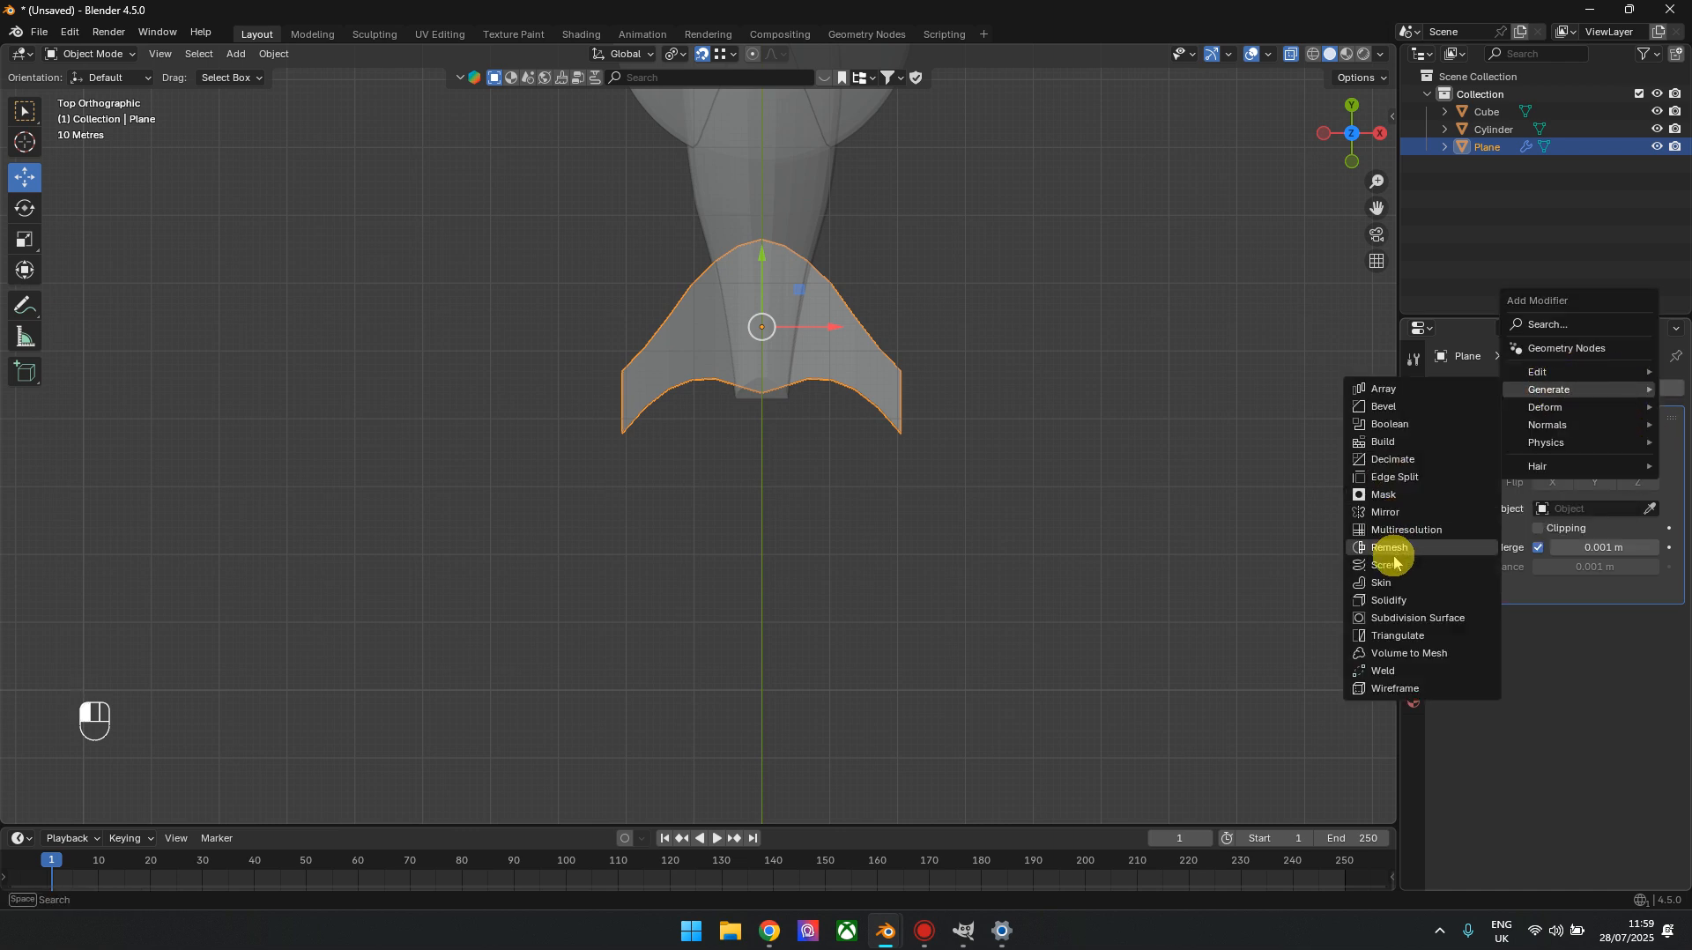
pyautogui.click(1389, 601)
pyautogui.moveTo(1352, 150); pyautogui.dragTo(1362, 153)
pyautogui.scroll(4, 957, 439)
pyautogui.click(1364, 135)
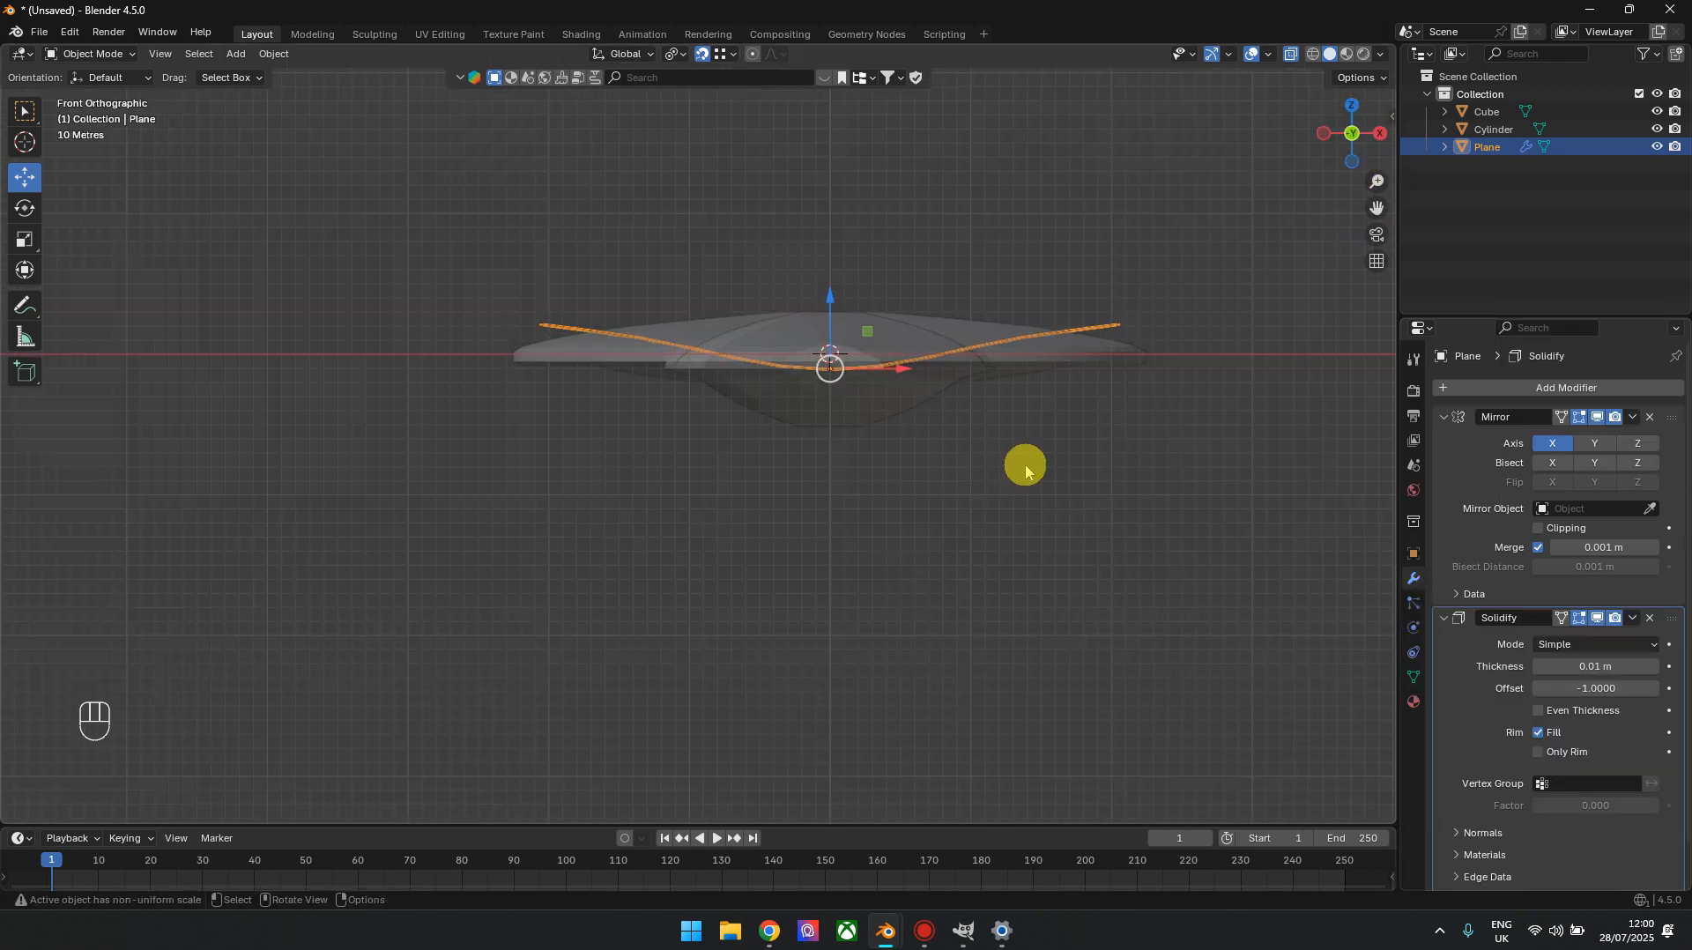
pyautogui.scroll(3, 909, 432)
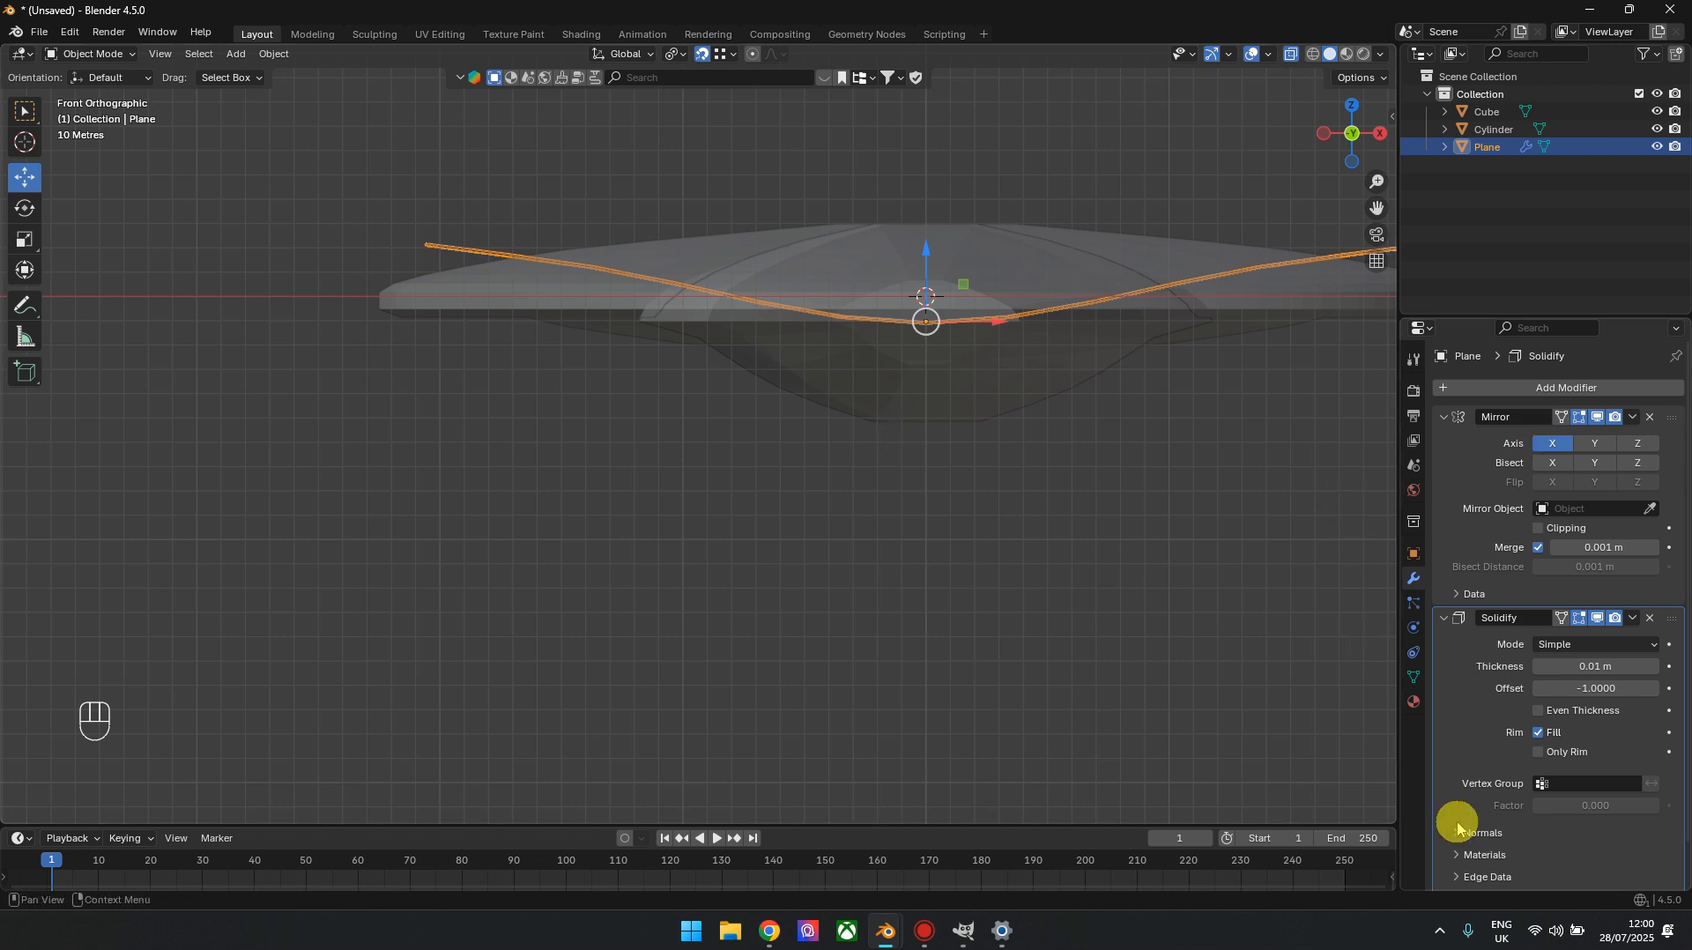
# Try a Solidify thickness of 3.5 m on the wings and undo it
pyautogui.scroll(-1, 1483, 676)
pyautogui.moveTo(1604, 631)
pyautogui.mouseDown()
pyautogui.moveTo(1630, 631)
pyautogui.moveTo(1613, 631)
pyautogui.mouseUp()
pyautogui.click(1595, 632)
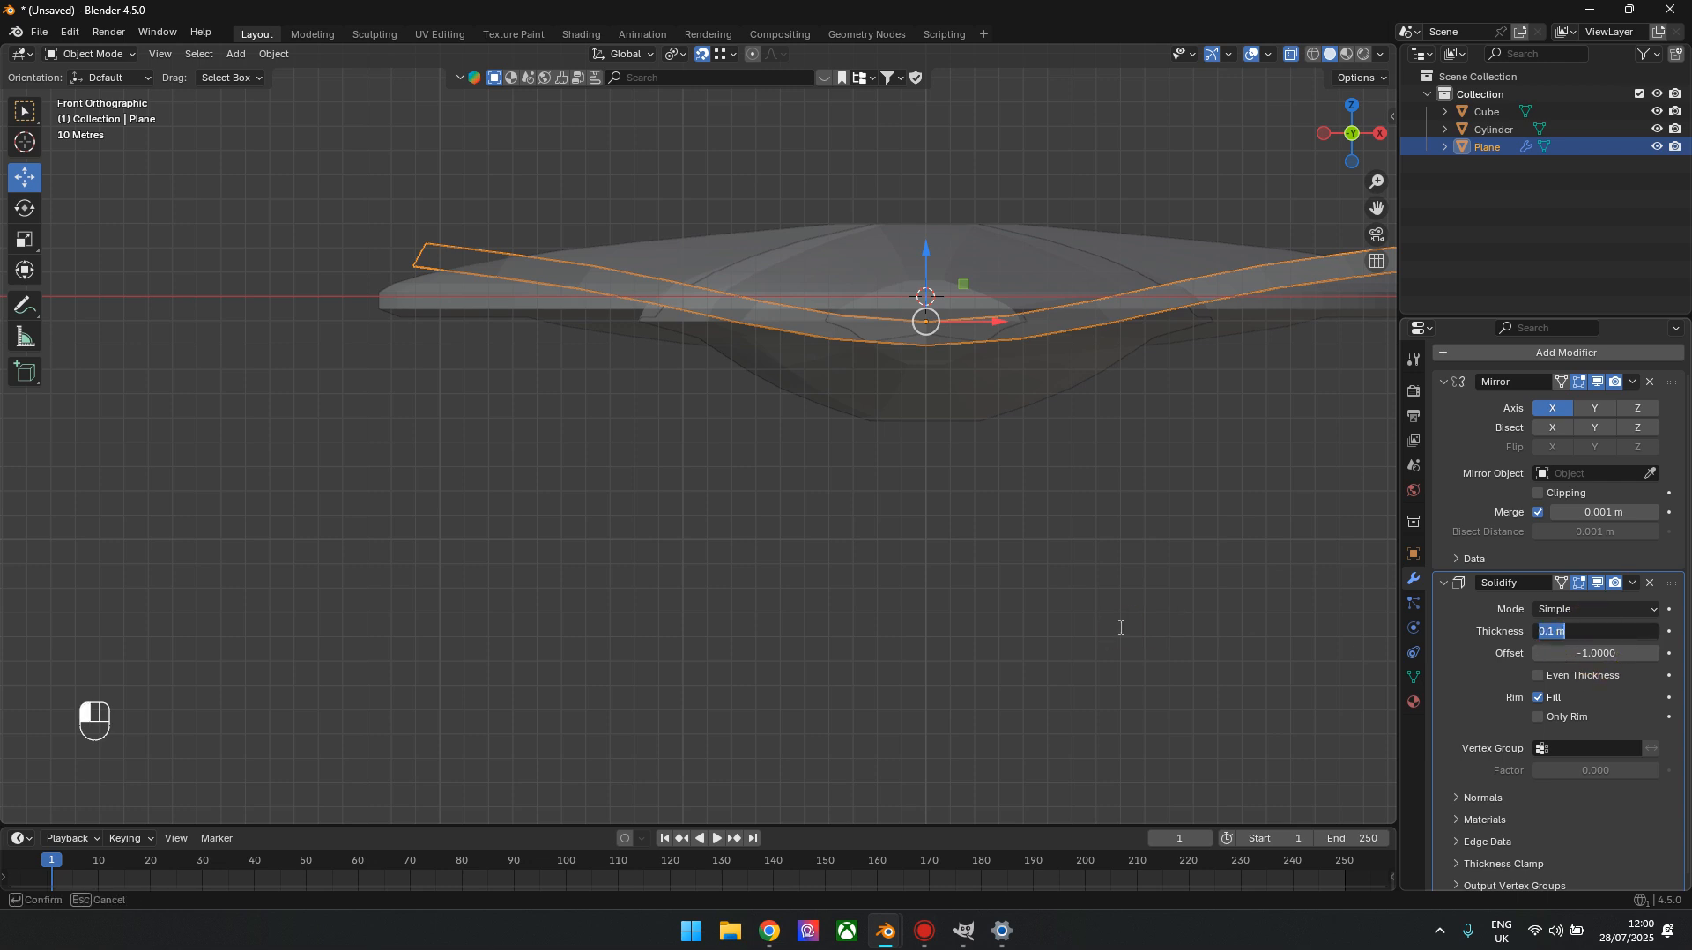
pyautogui.write('3.5')
pyautogui.click(1121, 627)
pyautogui.scroll(-8, 705, 494)
pyautogui.scroll(4, 793, 589)
pyautogui.hotkey('ctrl', 'z')
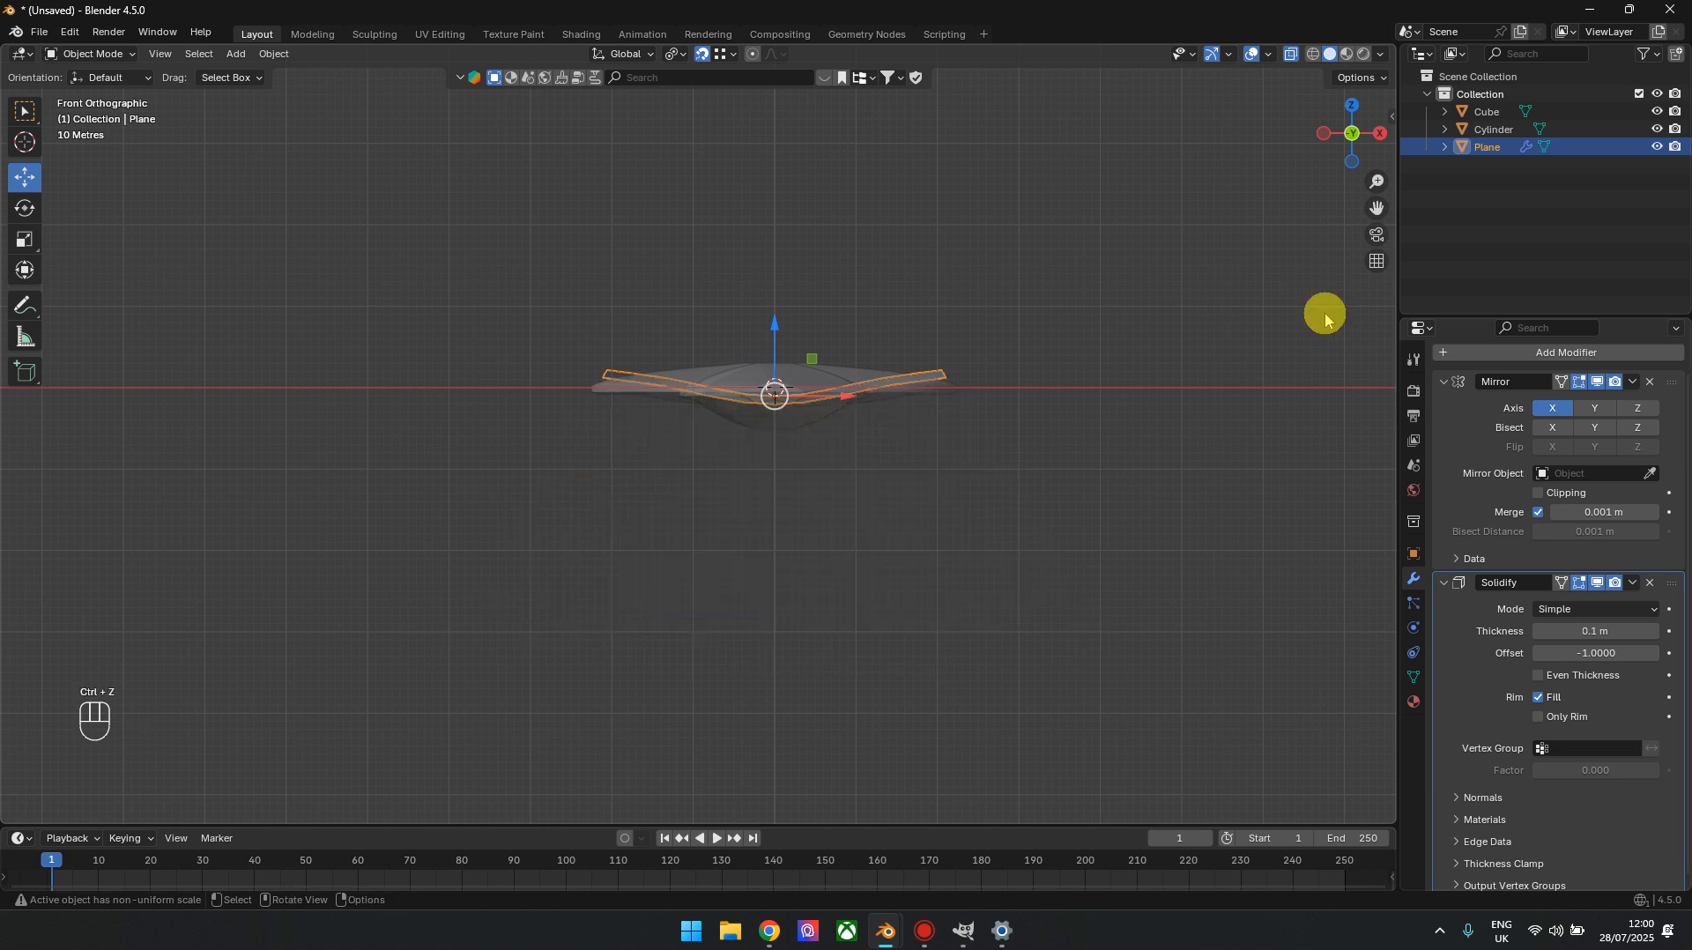
# Reduce the wings' Solidify thickness and remove the Solidify modifier
pyautogui.scroll(4, 1234, 643)
pyautogui.moveTo(1595, 631); pyautogui.dragTo(1547, 631)
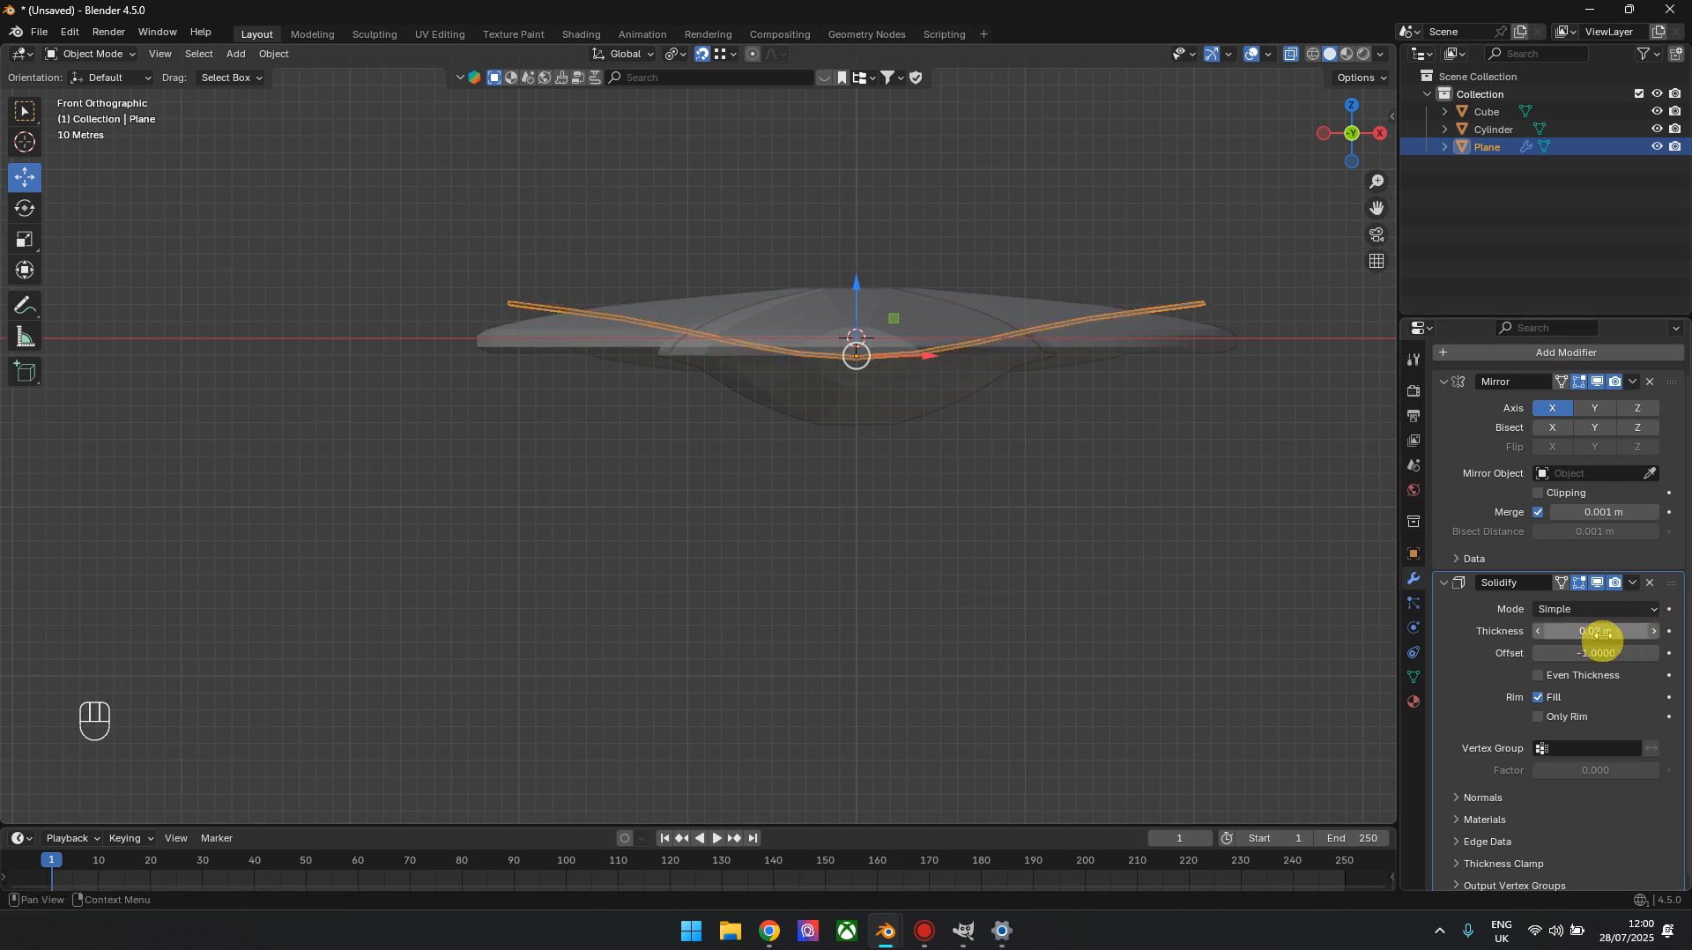
pyautogui.click(1650, 583)
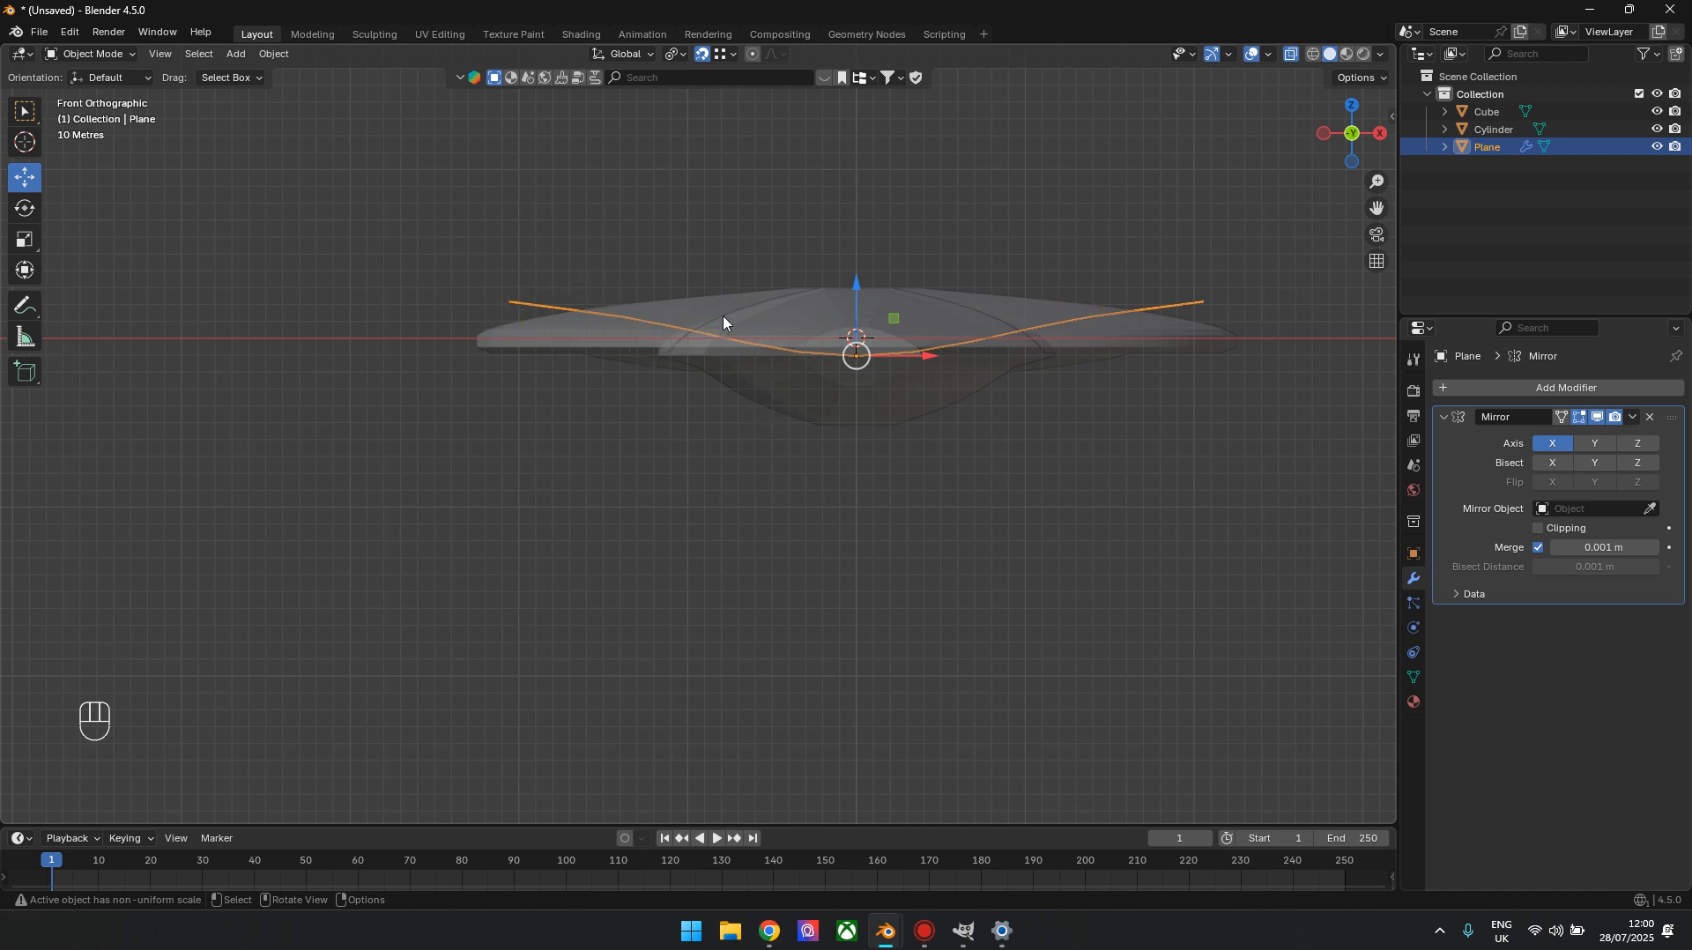
# Apply all transforms to the wing object
pyautogui.click(275, 56)
pyautogui.moveTo(302, 142)
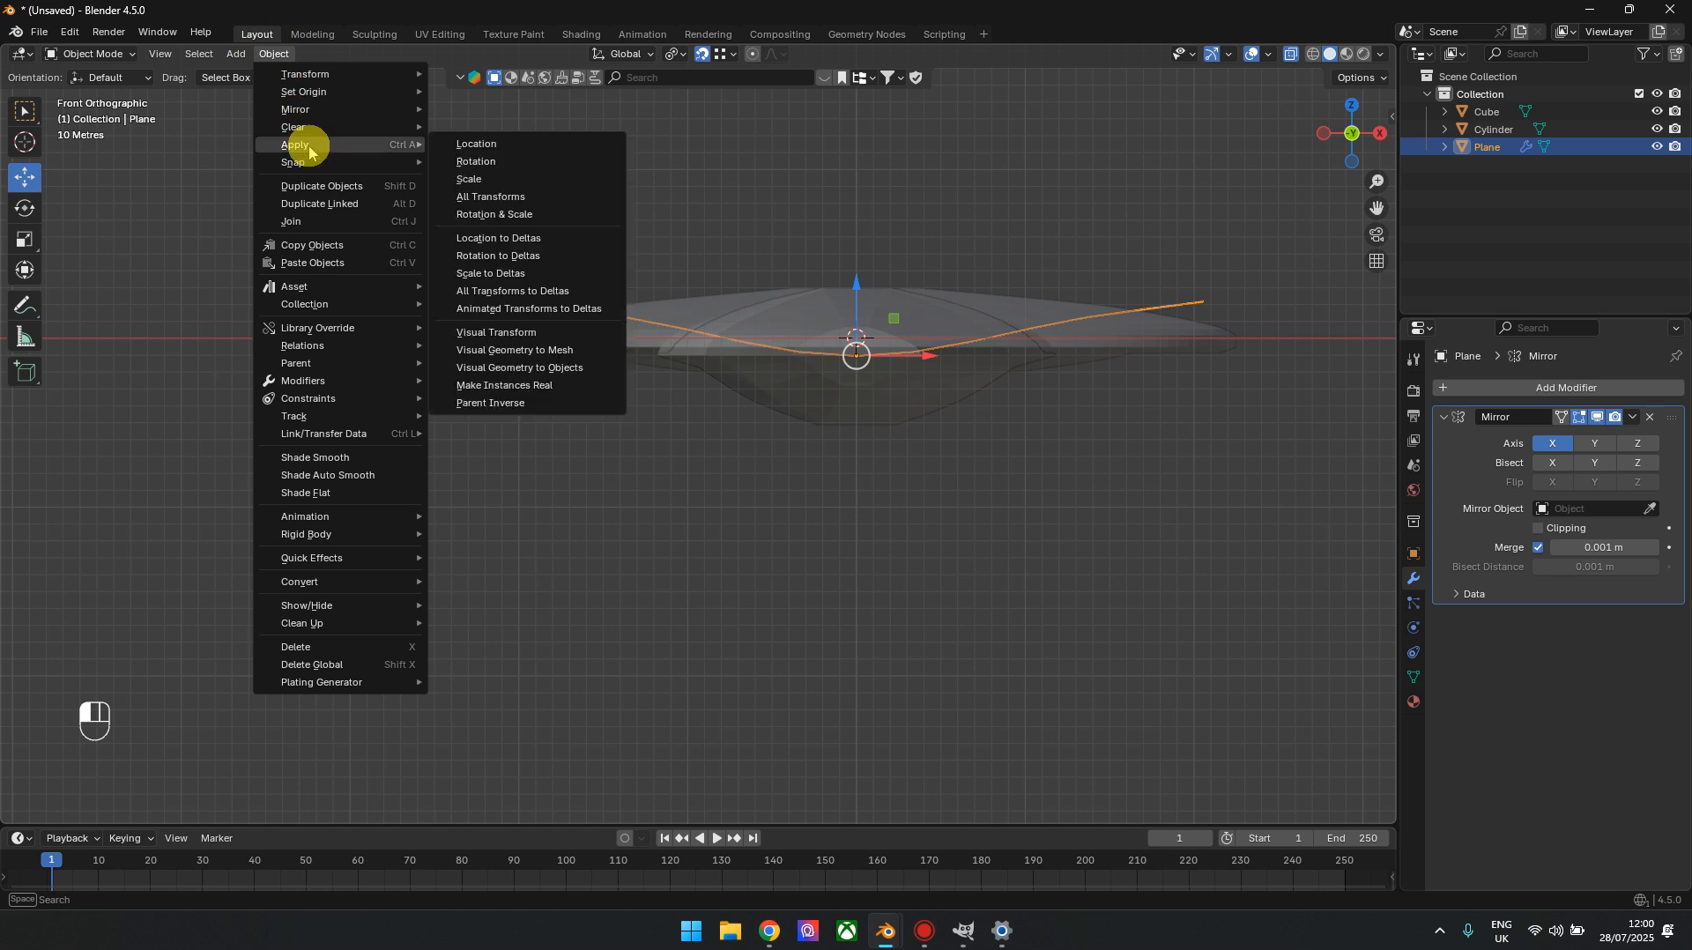
pyautogui.click(544, 201)
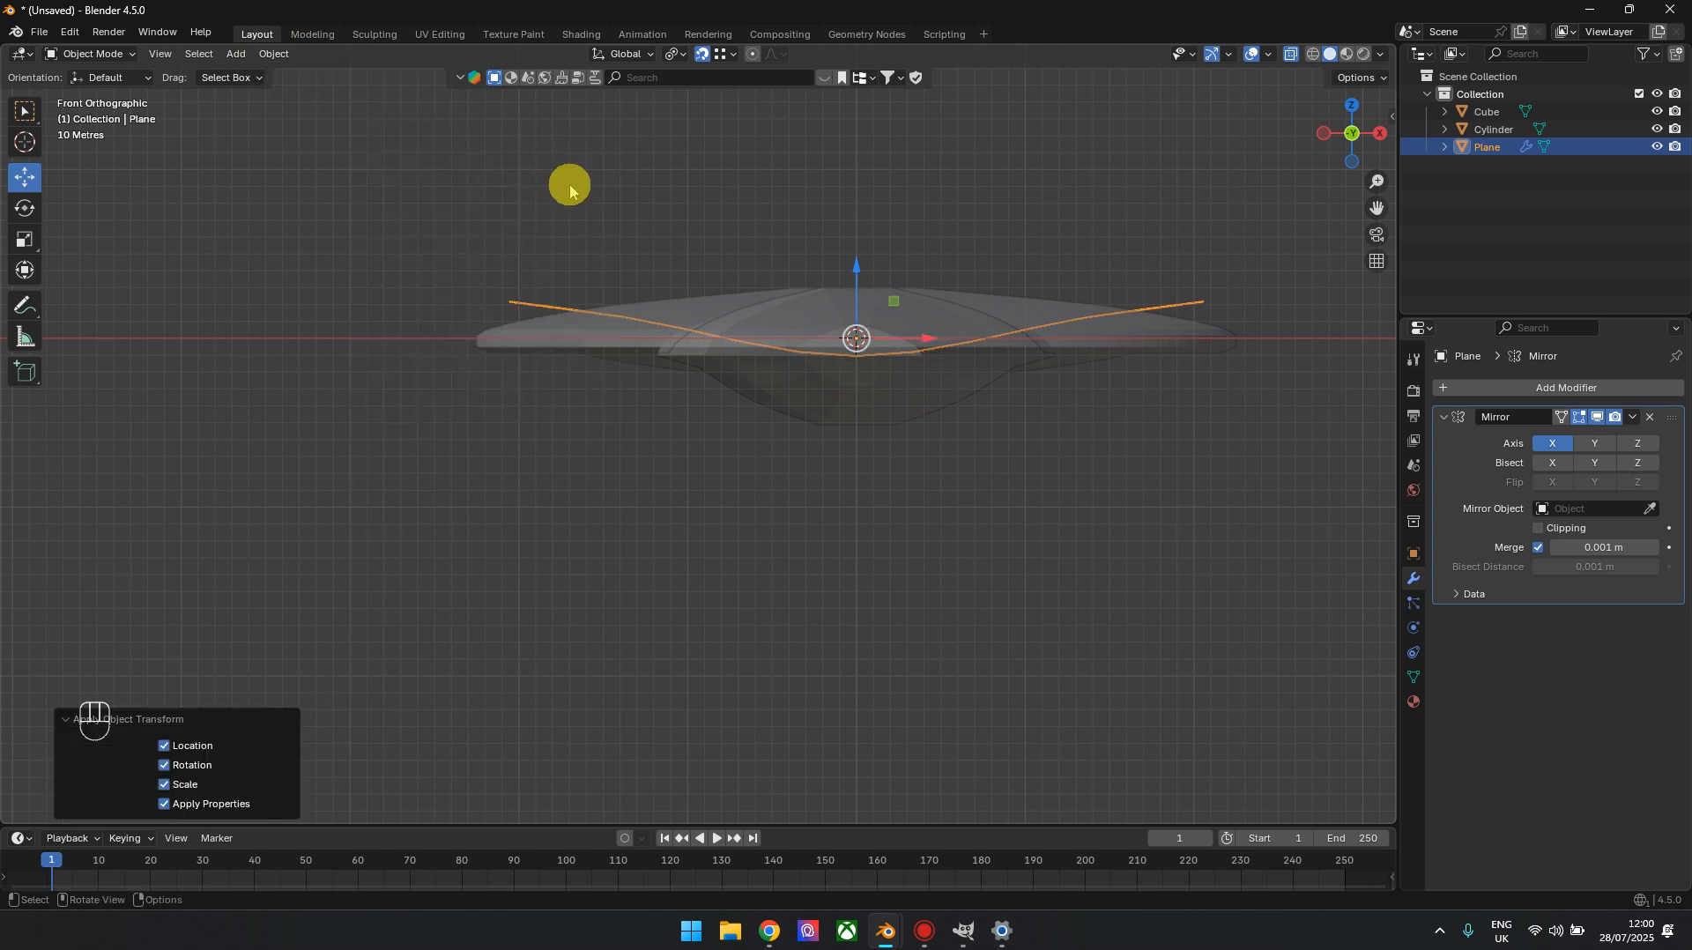
# Add a Solidify modifier to the wings with a thickness of 3.5 m
pyautogui.click(1593, 389)
pyautogui.moveTo(1502, 396)
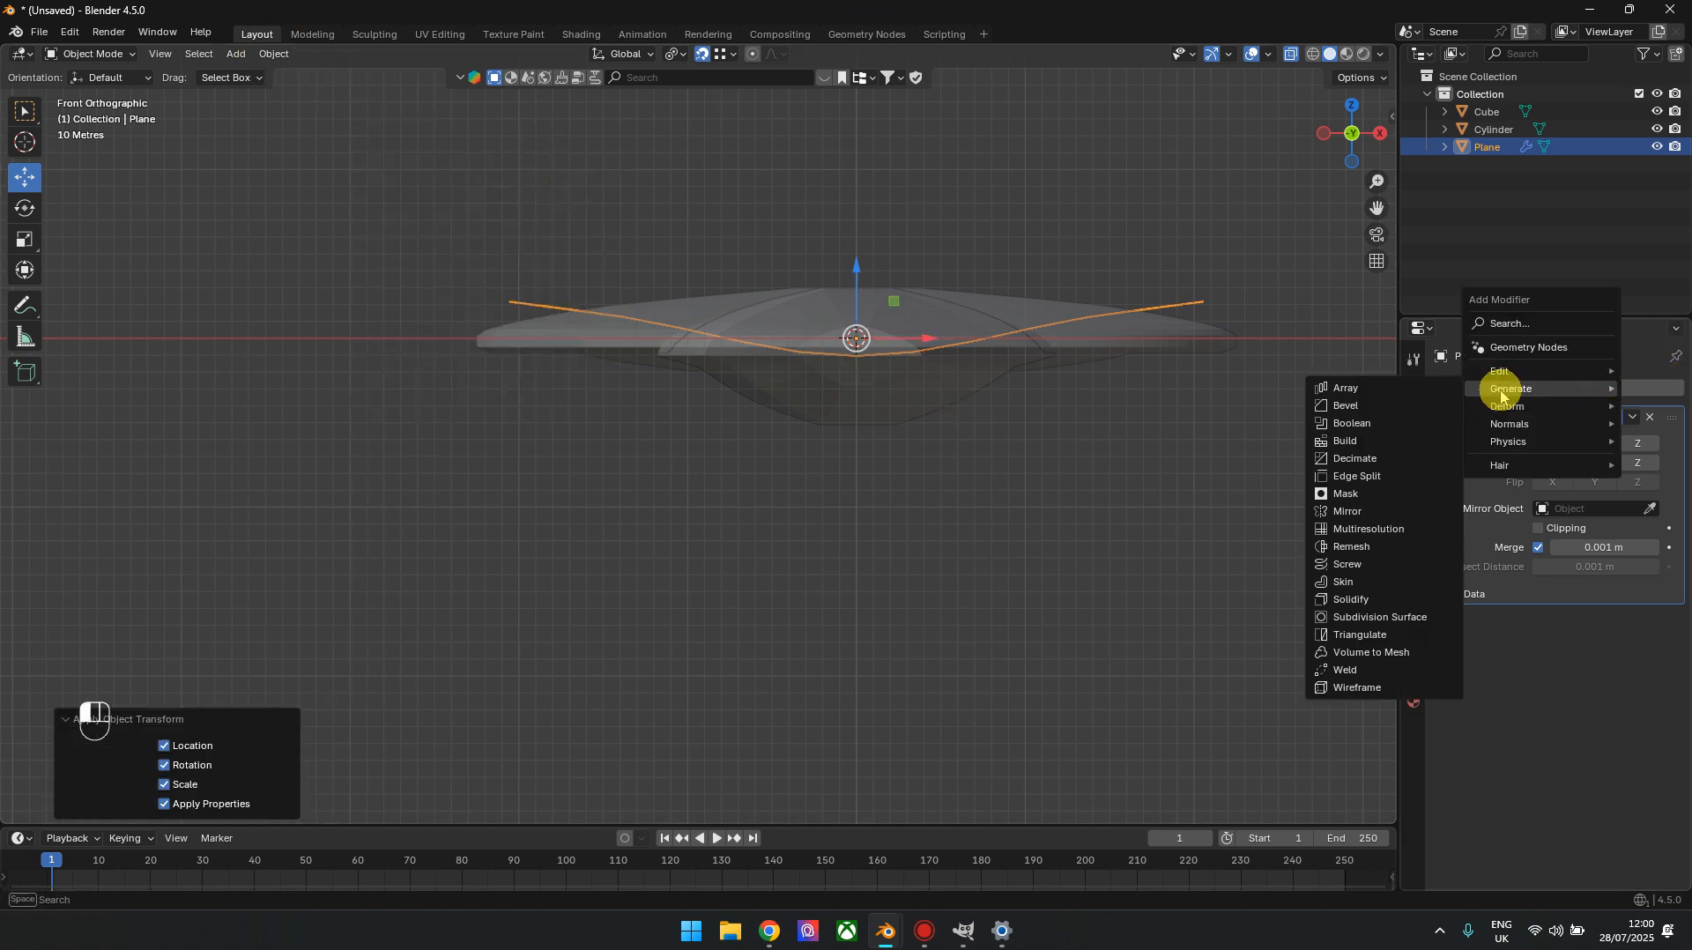
pyautogui.click(1351, 599)
pyautogui.click(1595, 666)
pyautogui.write('3.5')
pyautogui.press('Return')
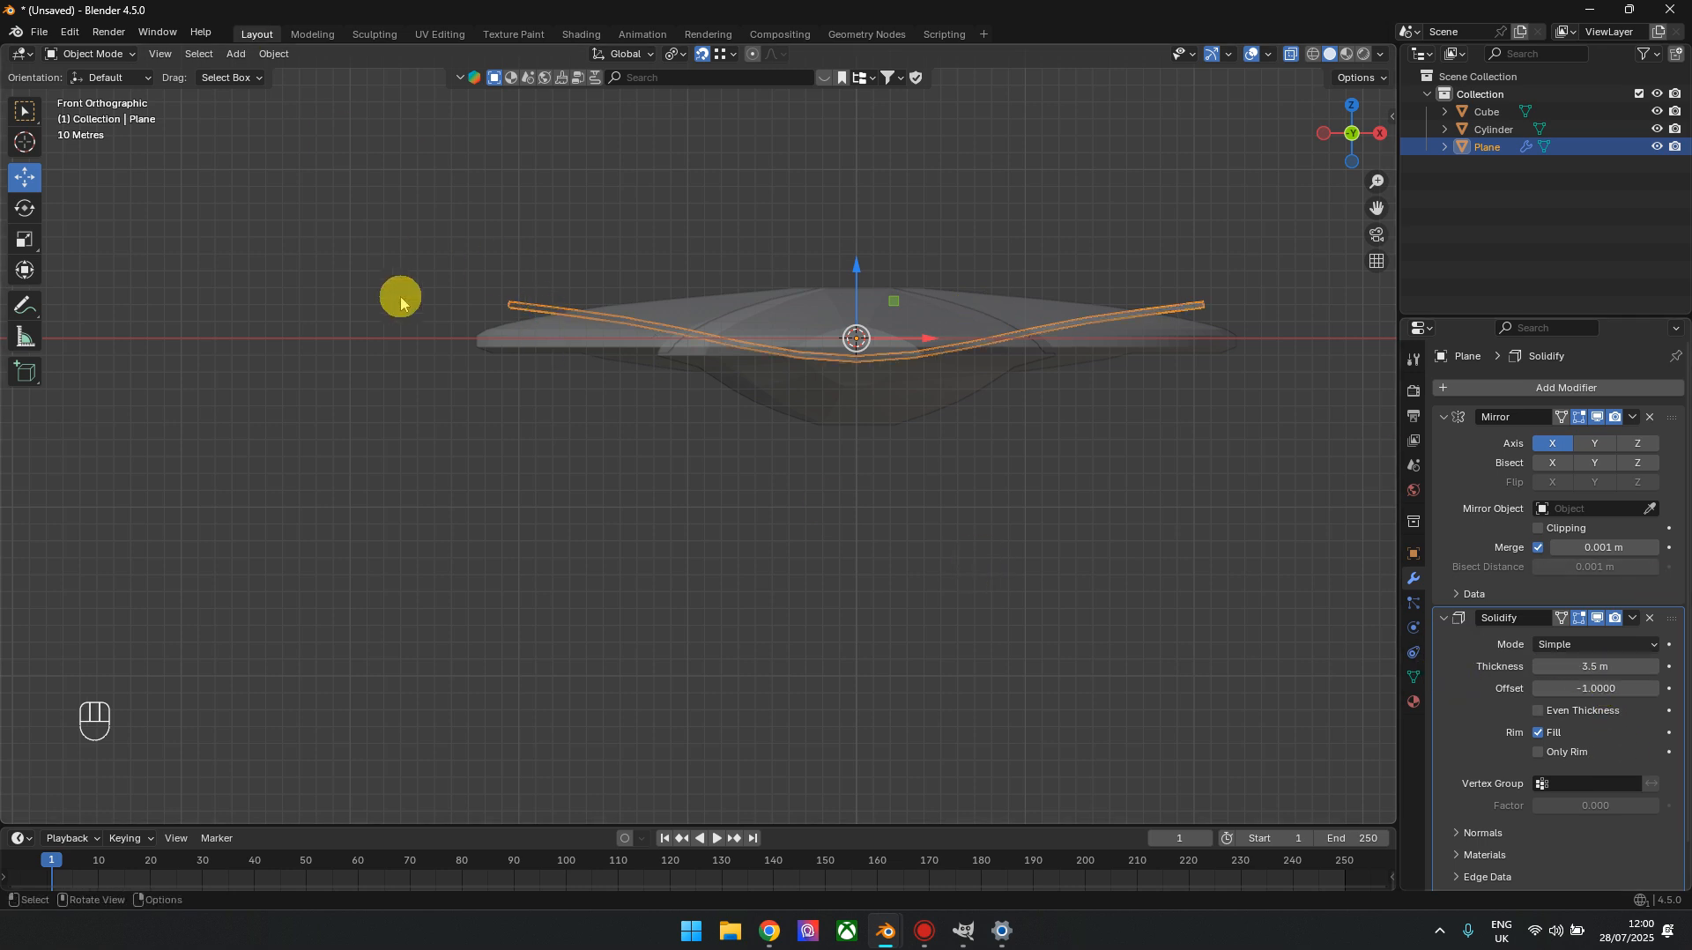
# Apply the Mirror modifier and the Solidify modifier on the wing object
pyautogui.moveTo(1348, 126); pyautogui.dragTo(1168, 432)
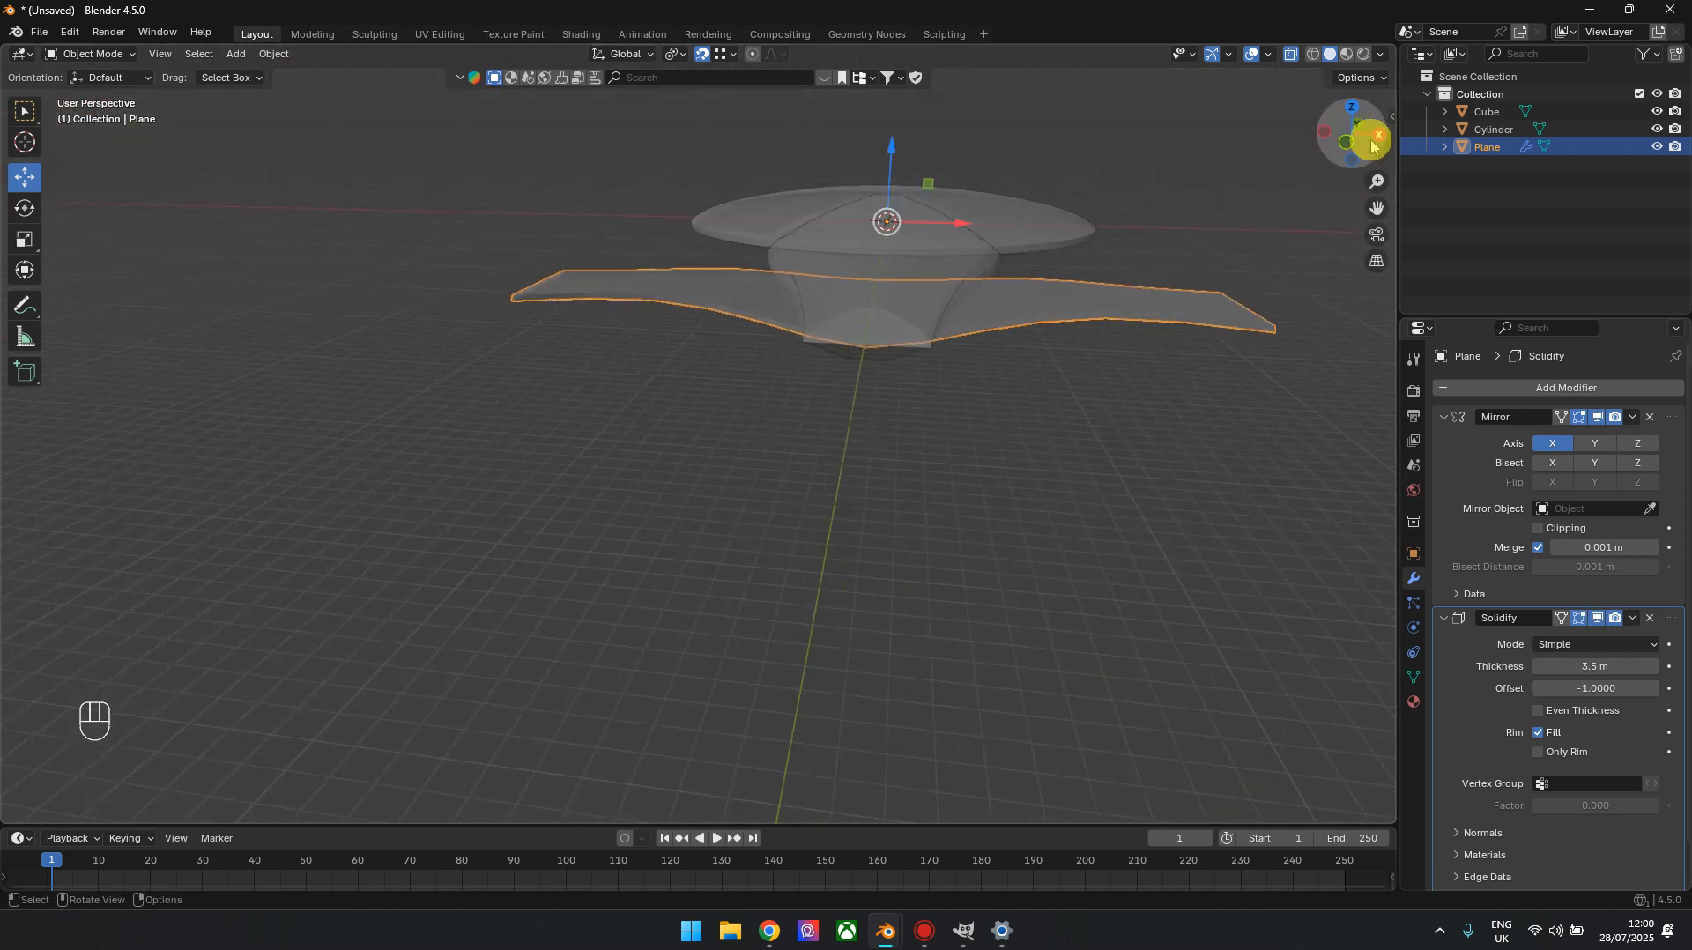
pyautogui.scroll(3, 996, 493)
pyautogui.keyDown('shift'); pyautogui.moveTo(1137, 407); pyautogui.dragTo(864, 413, button='middle'); pyautogui.keyUp('shift')
pyautogui.scroll(3, 868, 410)
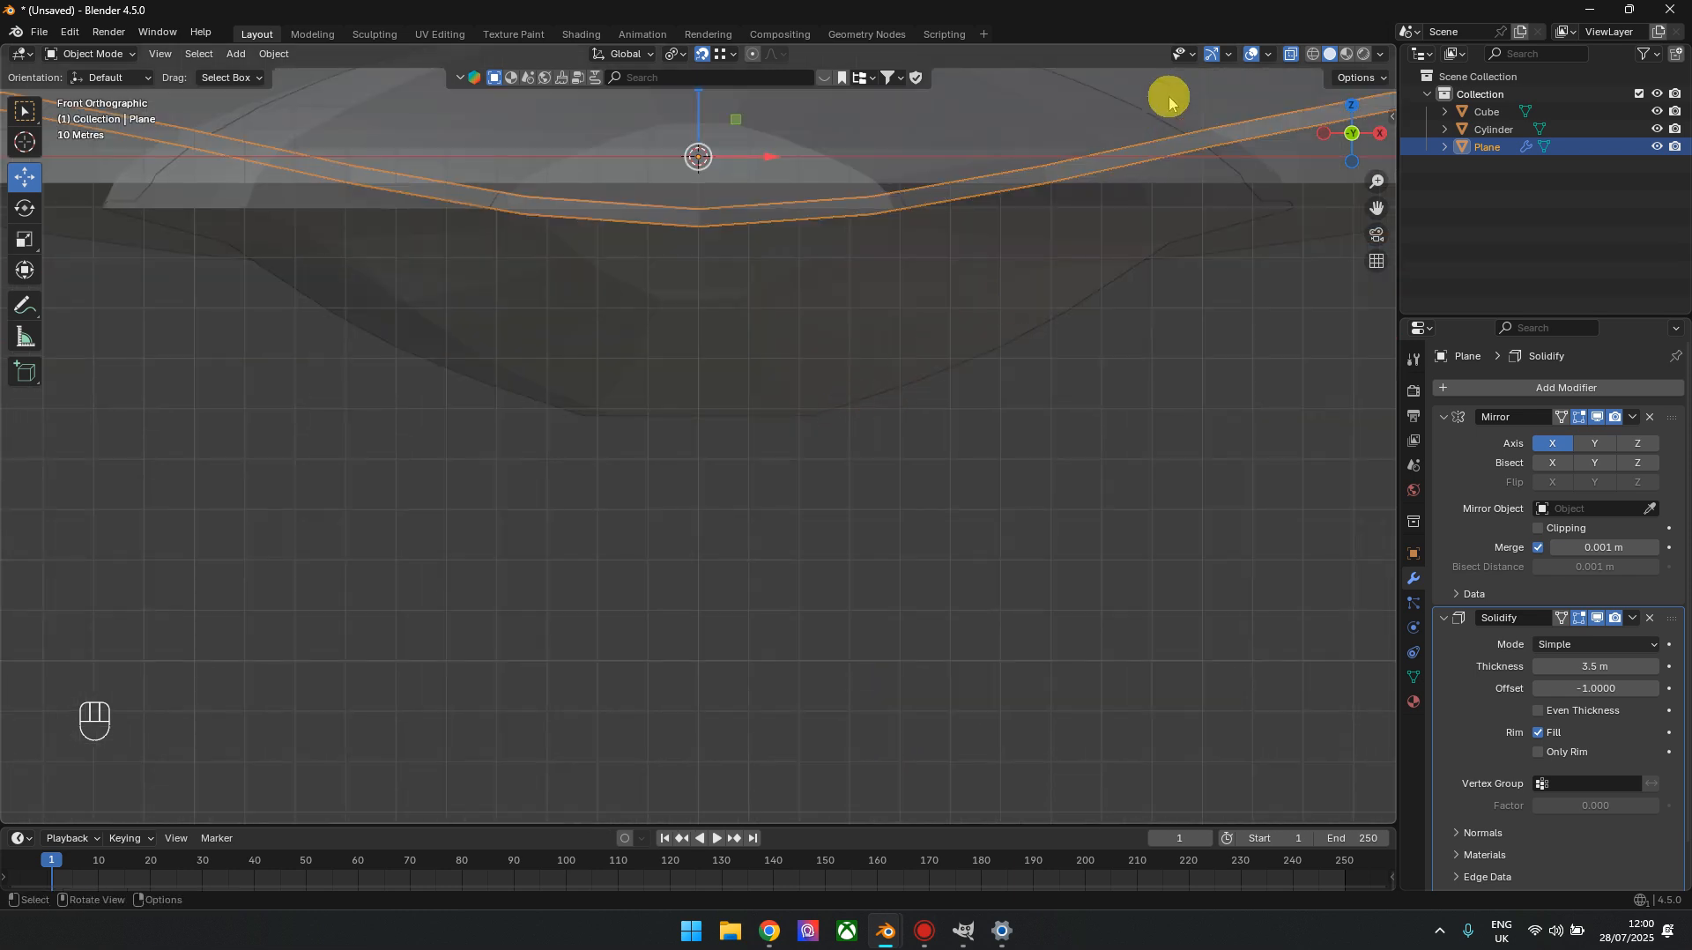
pyautogui.click(1089, 465)
pyautogui.scroll(-4, 1031, 573)
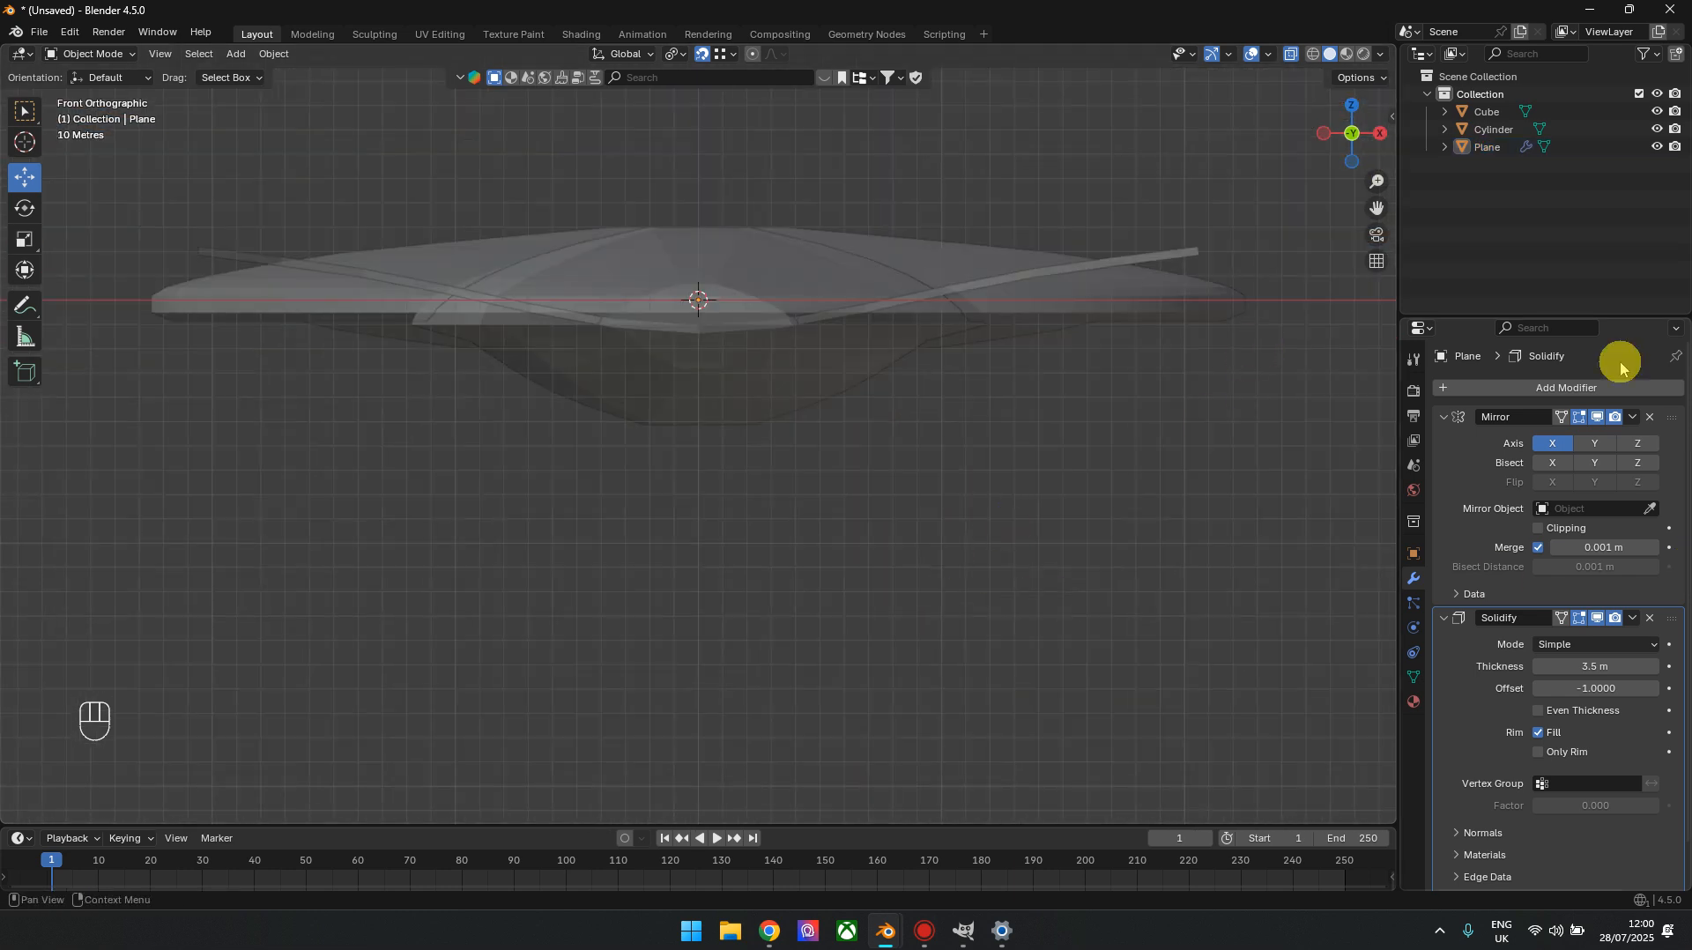
pyautogui.click(1632, 417)
pyautogui.click(1630, 445)
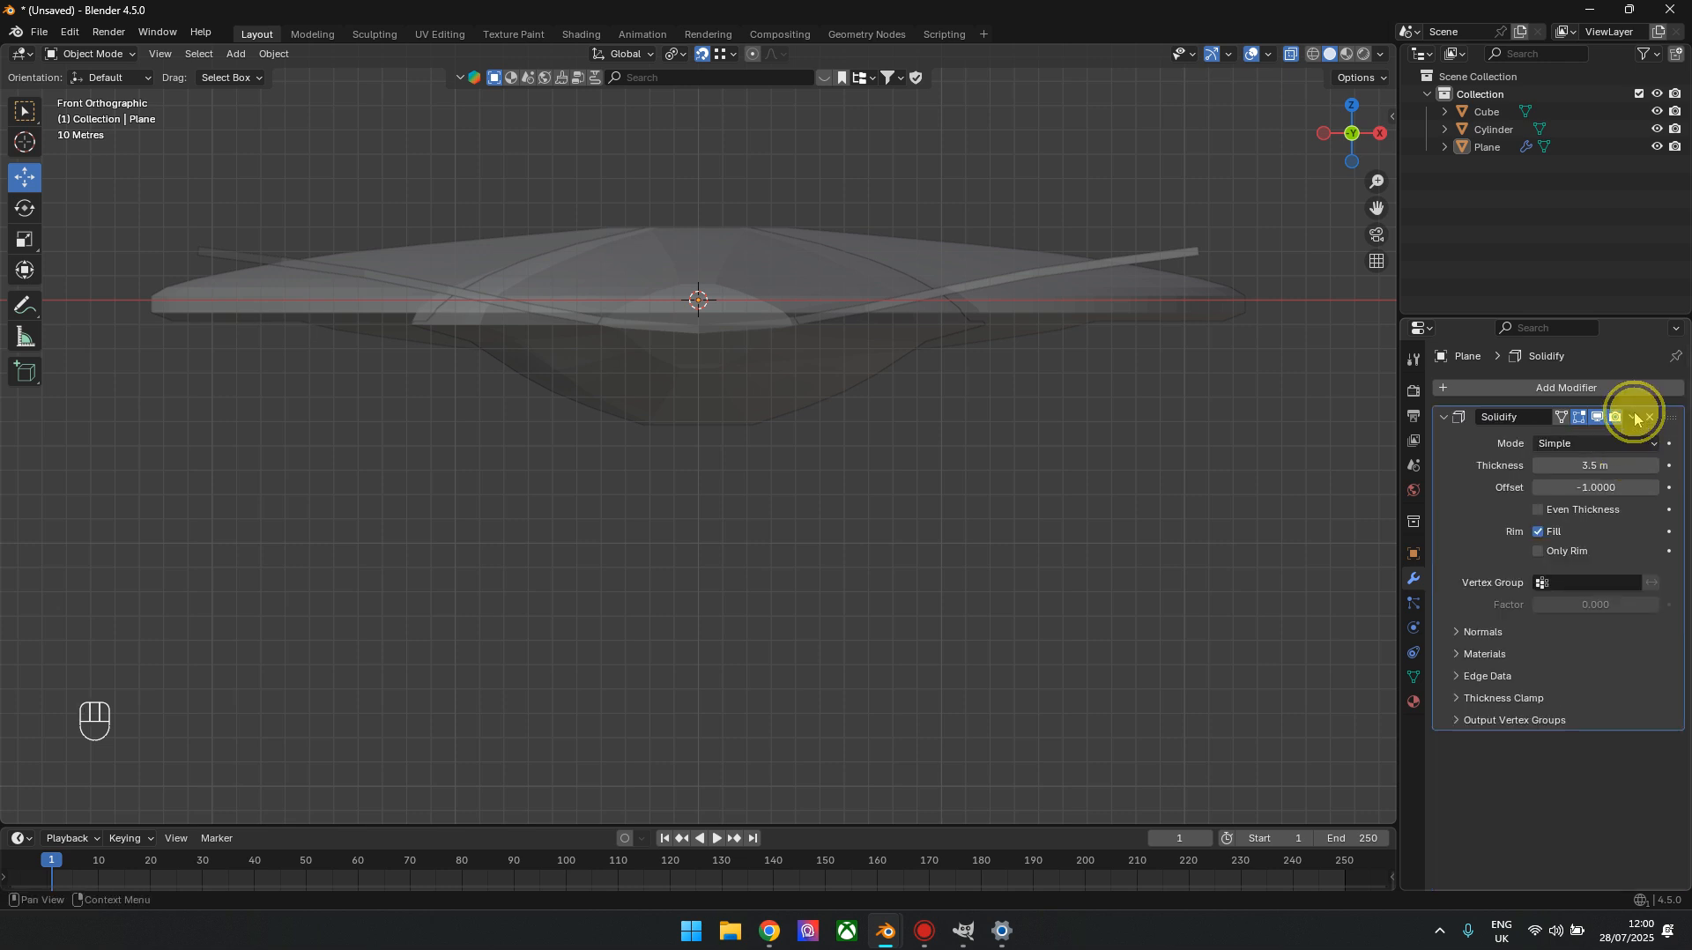
pyautogui.click(1633, 416)
pyautogui.click(1625, 441)
# In edit mode, raise the upper centre vertices of the wings along Z, snapping them to the neighbouring upper vertices' height in front view
pyautogui.moveTo(1342, 141); pyautogui.dragTo(1344, 100)
pyautogui.scroll(3, 884, 490)
pyautogui.press('Tab')
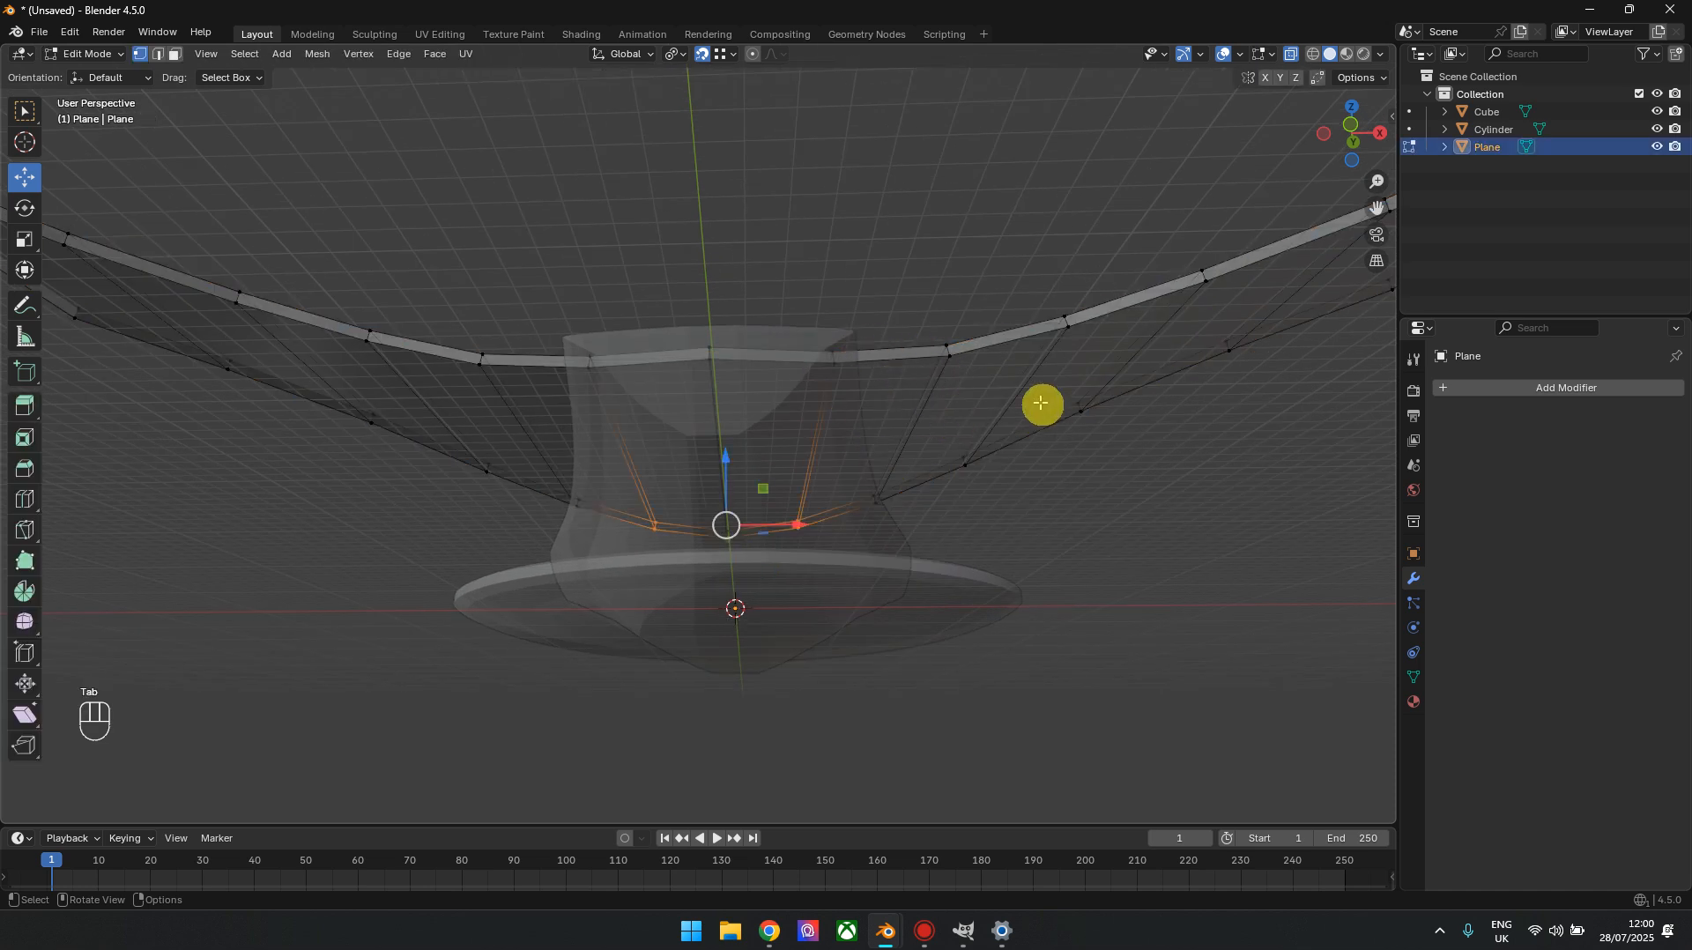
pyautogui.click(1352, 133)
pyautogui.keyDown('shift'); pyautogui.moveTo(907, 559); pyautogui.dragTo(859, 412, button='middle'); pyautogui.keyUp('shift')
pyautogui.keyDown('shift'); pyautogui.moveTo(771, 254); pyautogui.dragTo(780, 561, button='middle'); pyautogui.keyUp('shift')
pyautogui.scroll(3, 780, 561)
pyautogui.moveTo(625, 234); pyautogui.dragTo(845, 555)
pyautogui.moveTo(624, 212); pyautogui.dragTo(805, 343)
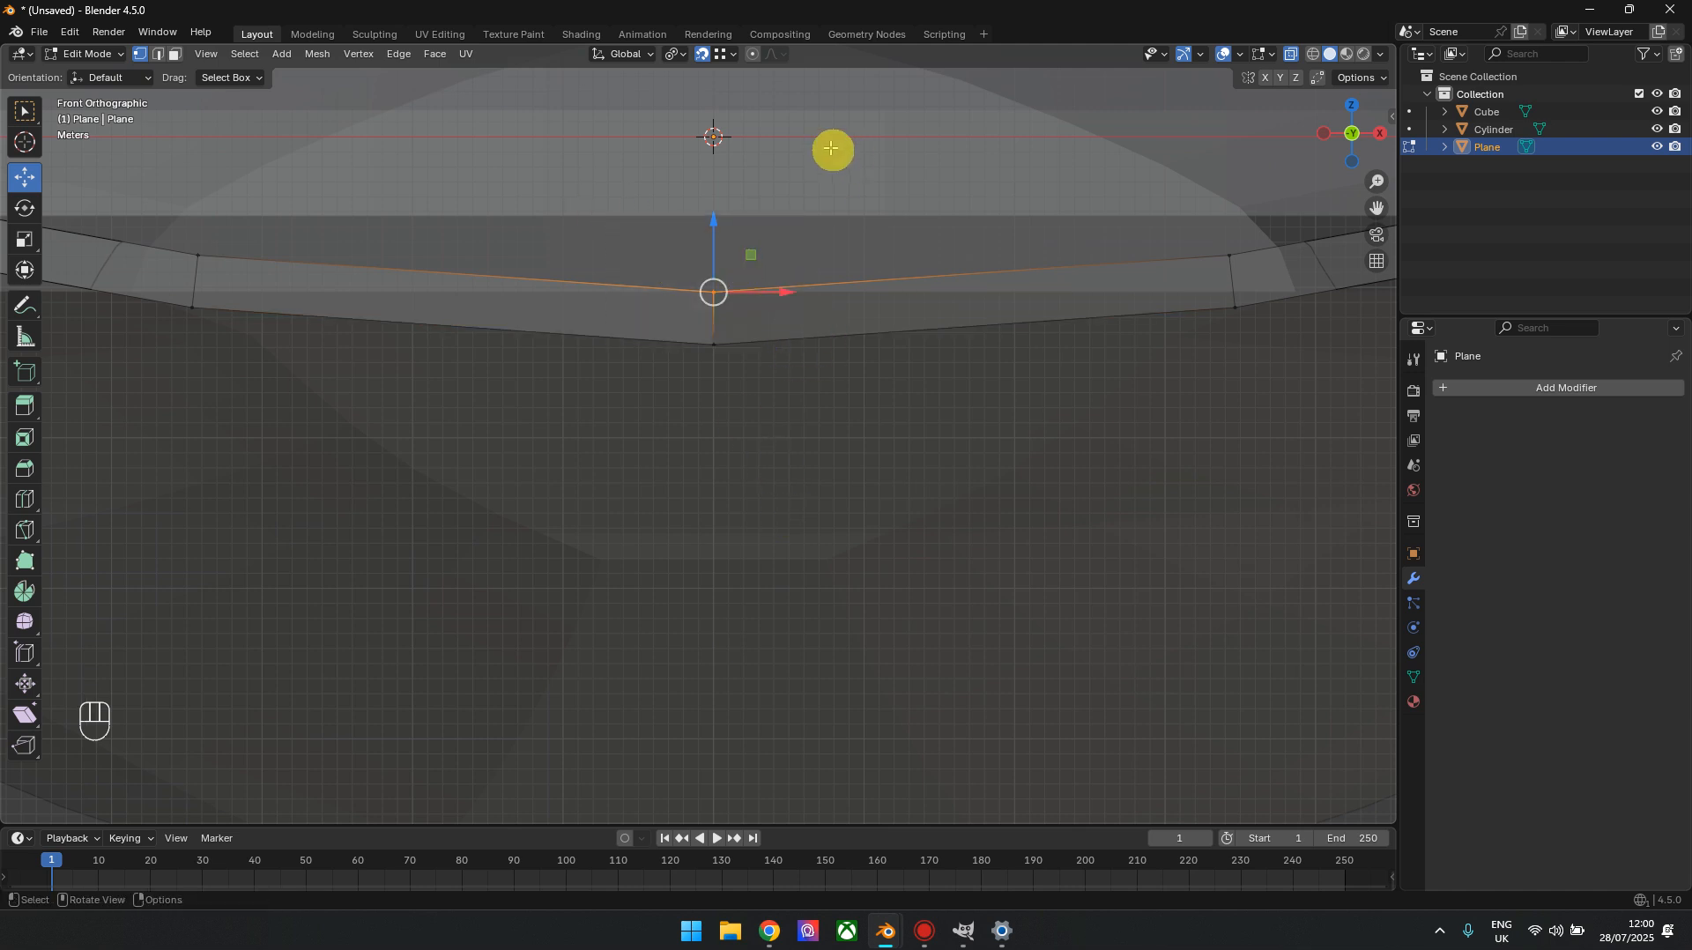
pyautogui.moveTo(710, 225); pyautogui.dragTo(208, 257)
# Raise the lower centre vertices of the wings 2.478 m along Z to the neighbouring lower vertices' height
pyautogui.moveTo(927, 477); pyautogui.dragTo(632, 326)
pyautogui.moveTo(706, 268); pyautogui.dragTo(190, 305)
pyautogui.scroll(-5, 824, 464)
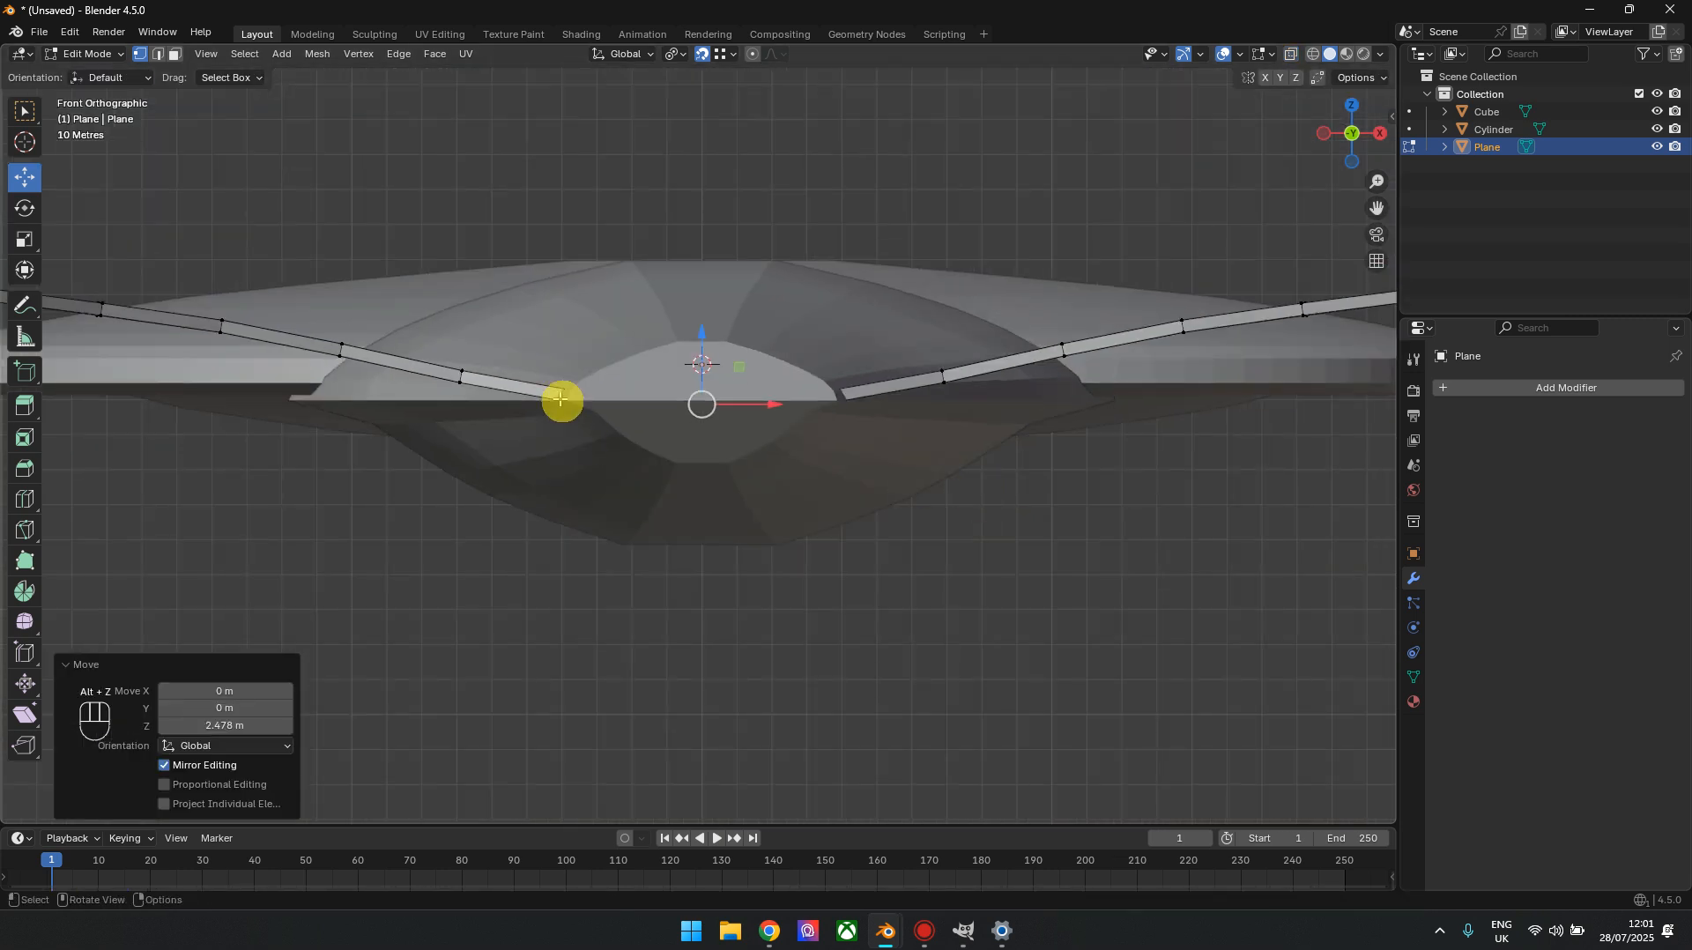
# Snap the 3D cursor to the selected centre vertices and set the wing object's origin to the 3D cursor
pyautogui.moveTo(1340, 132); pyautogui.dragTo(527, 17)
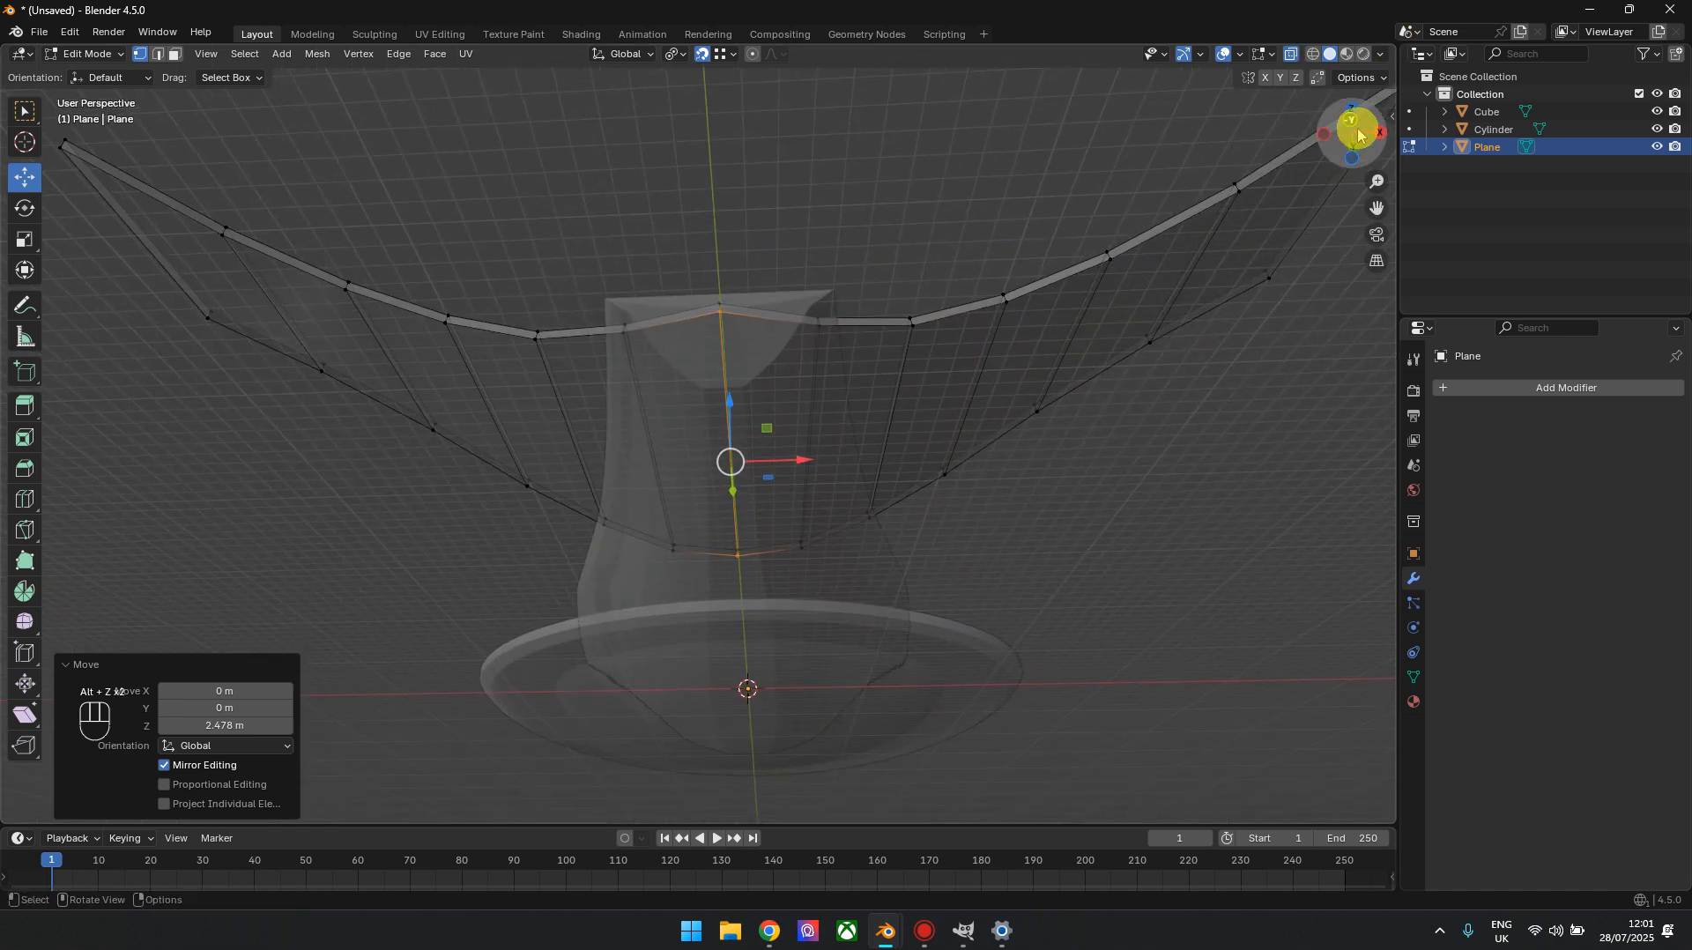
pyautogui.hotkey('shift', 's')
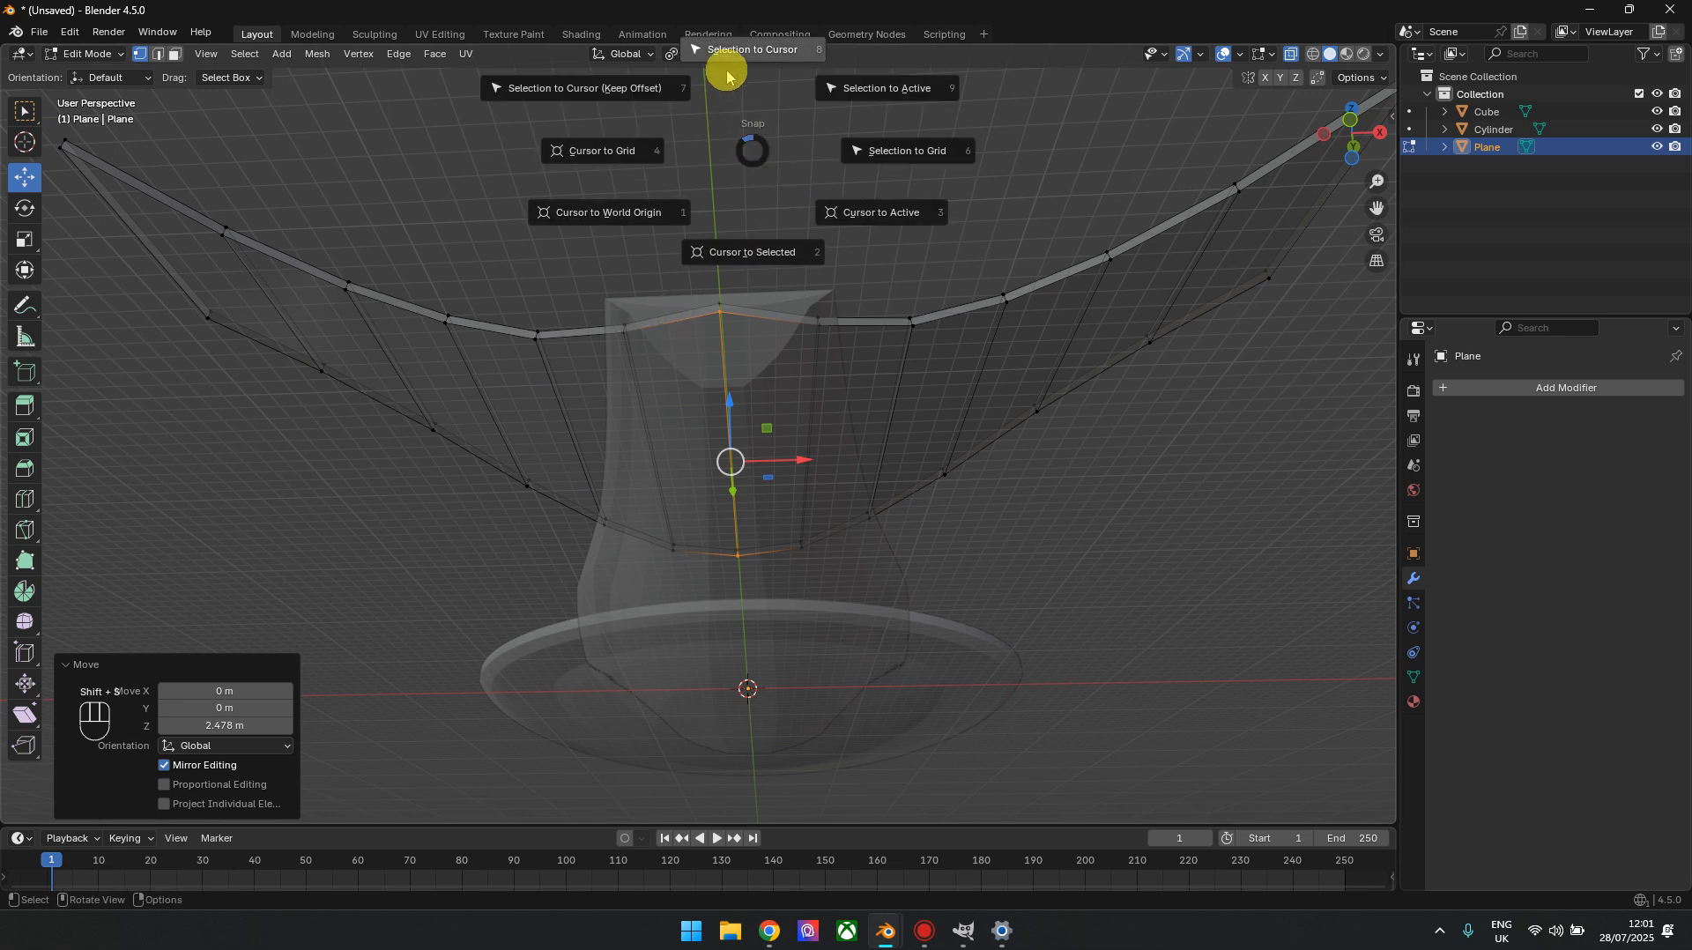
pyautogui.click(729, 250)
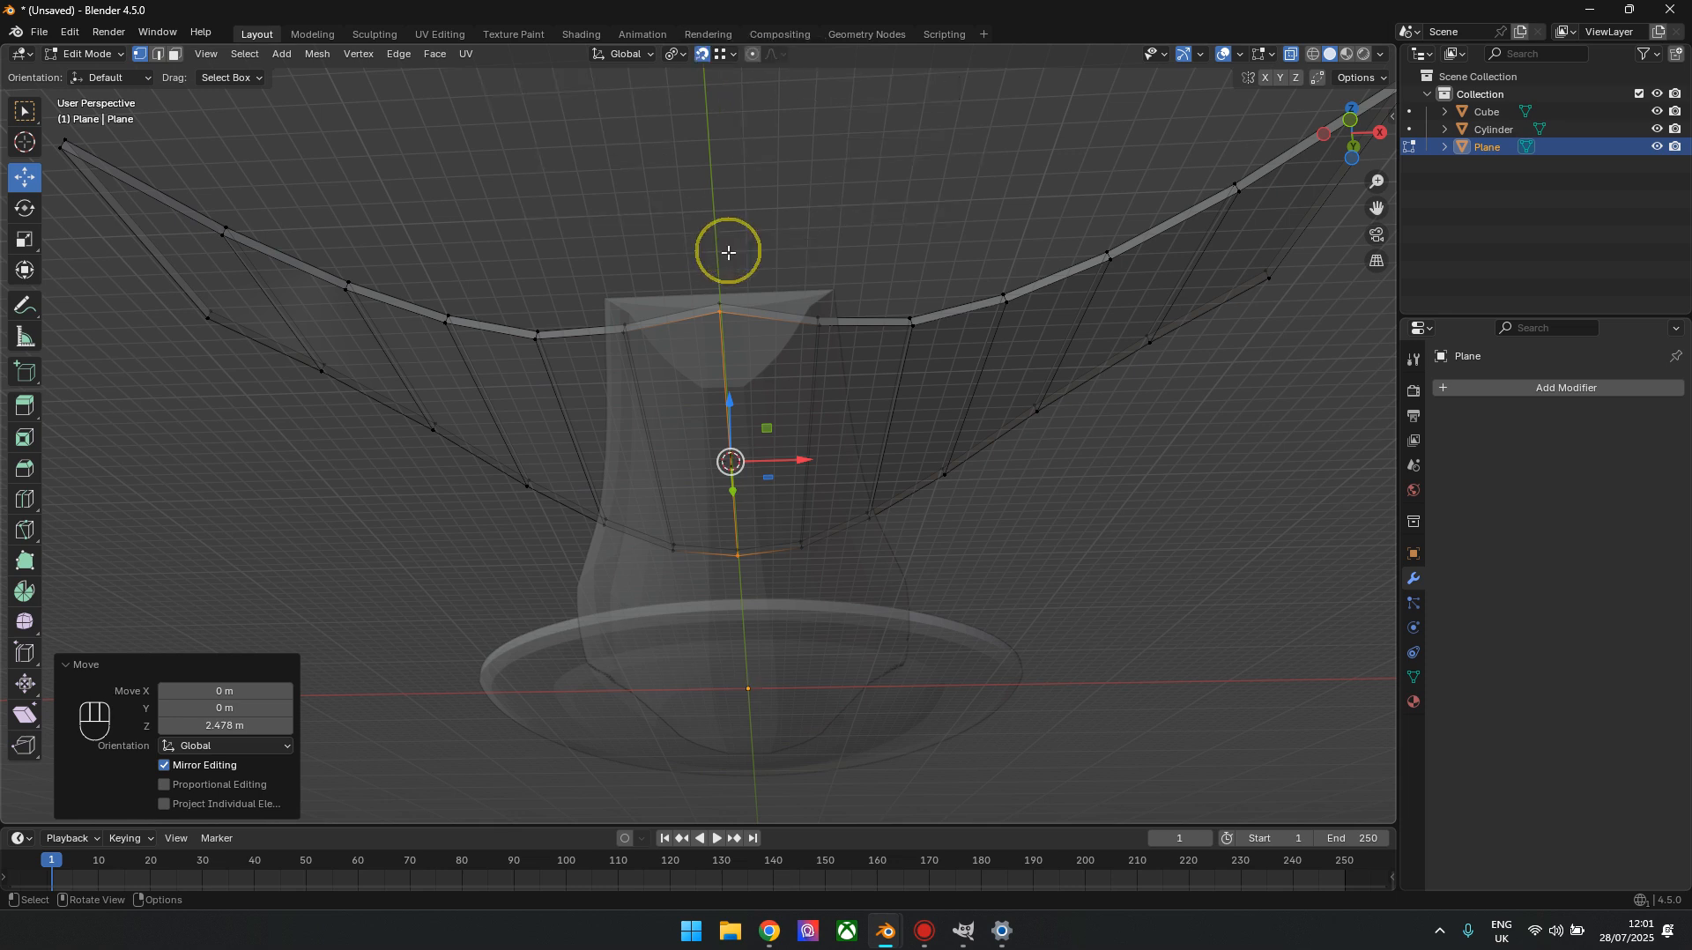
pyautogui.press('Tab')
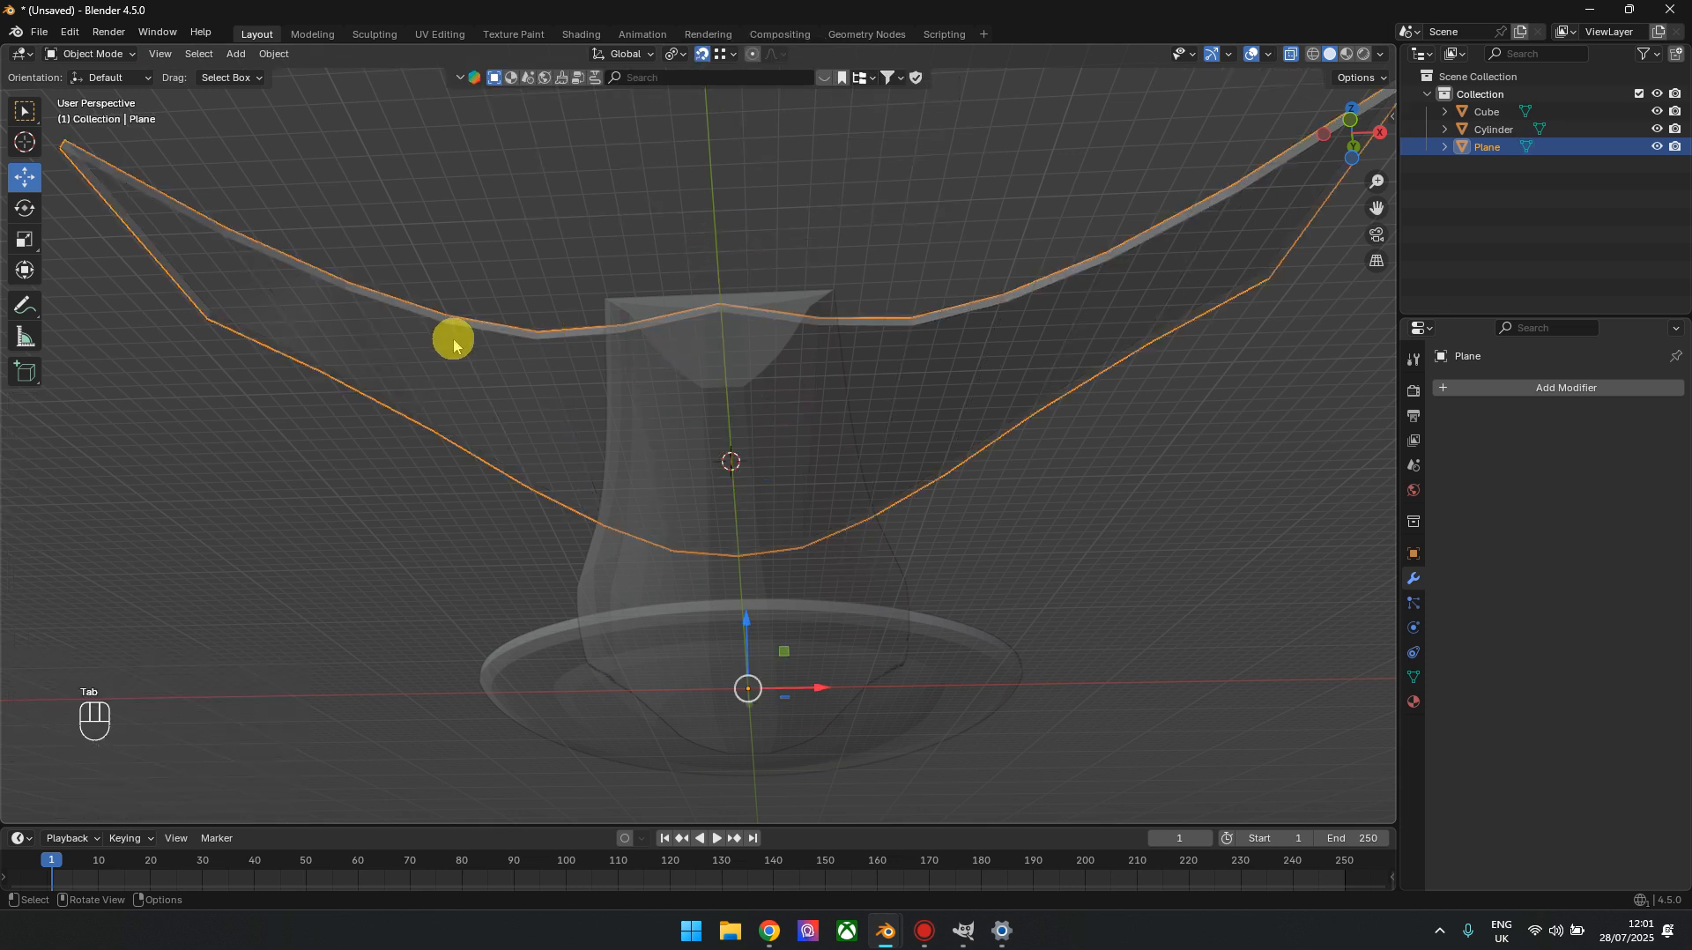
pyautogui.click(274, 53)
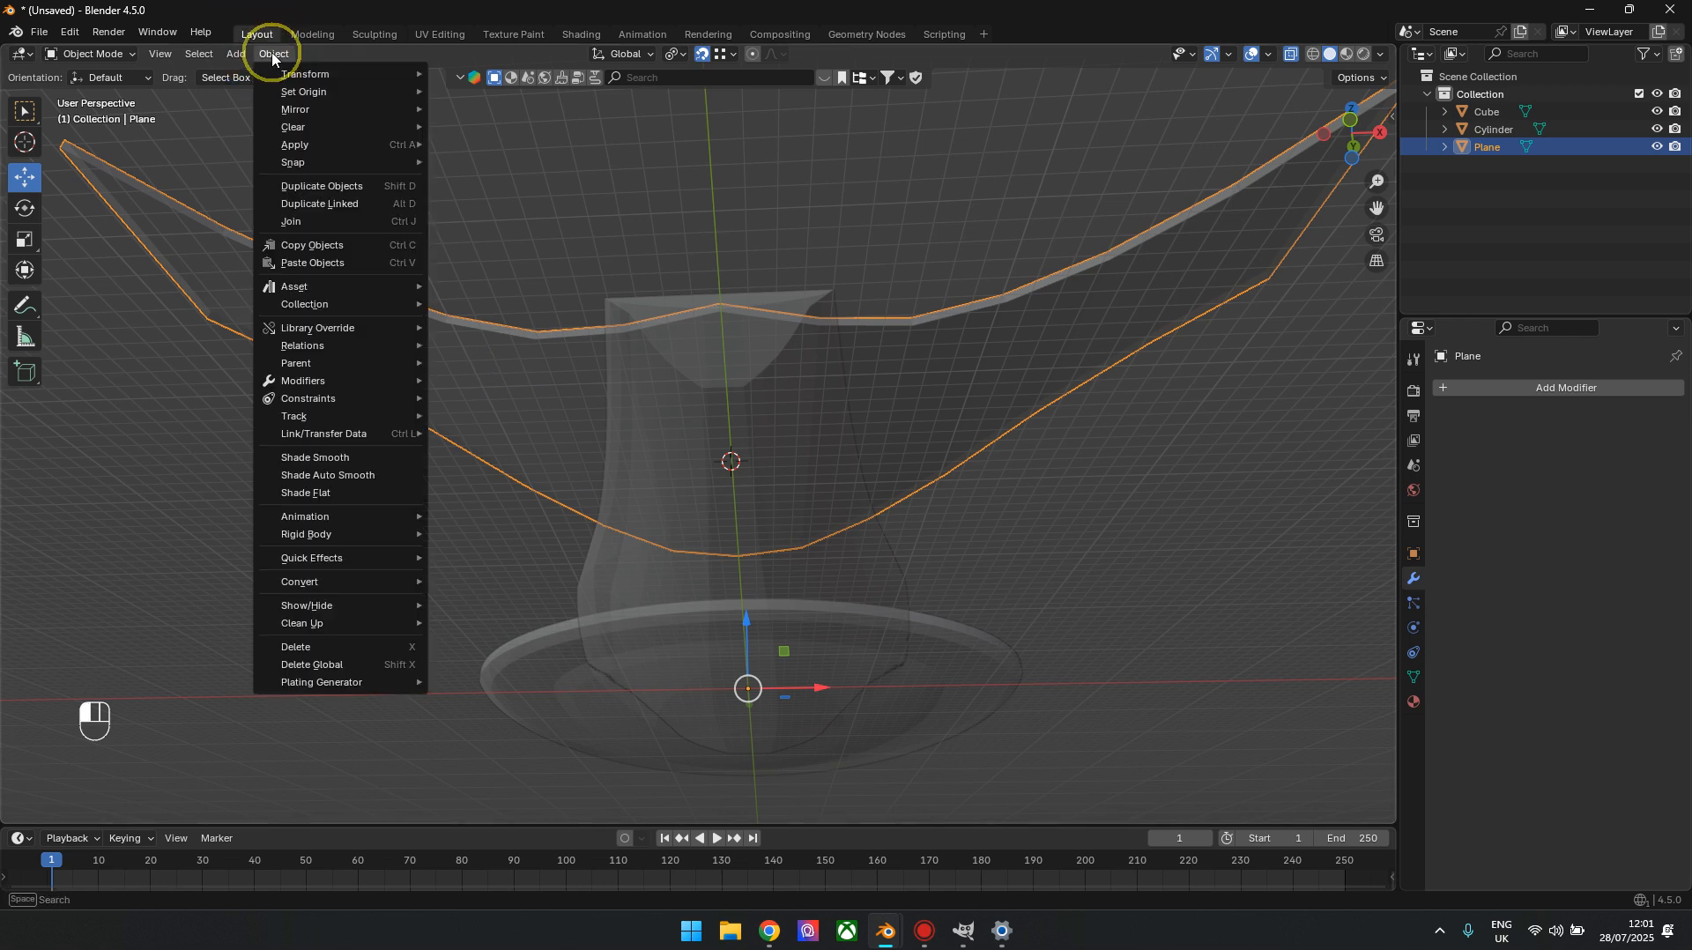
pyautogui.moveTo(304, 92)
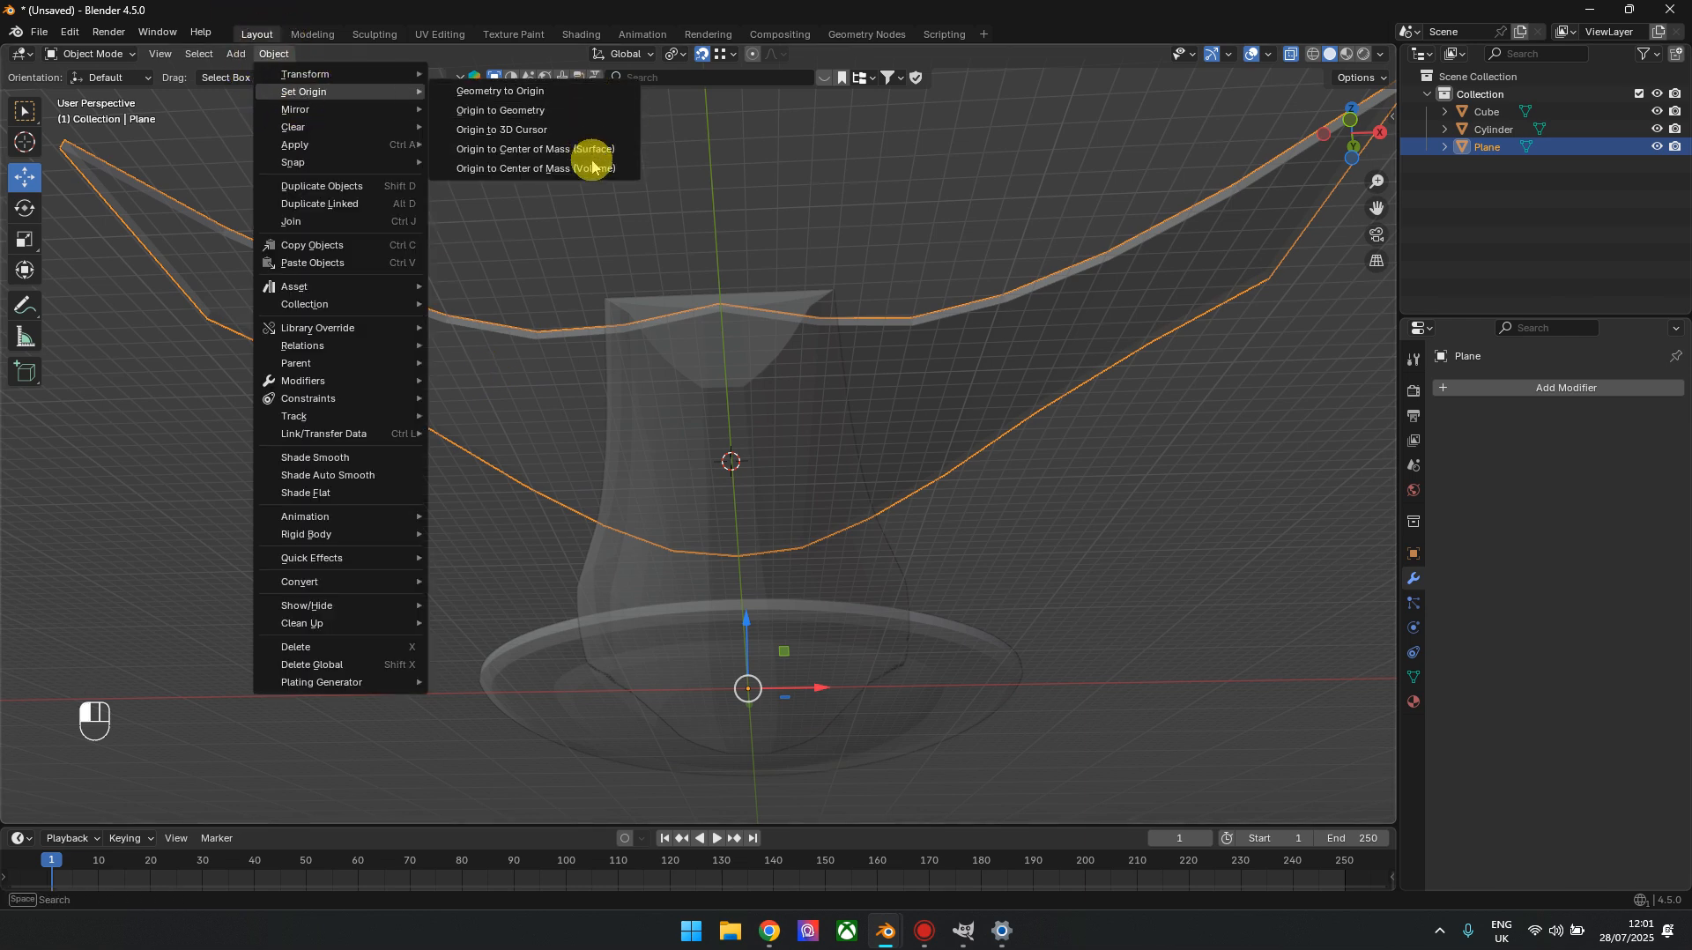
pyautogui.click(555, 130)
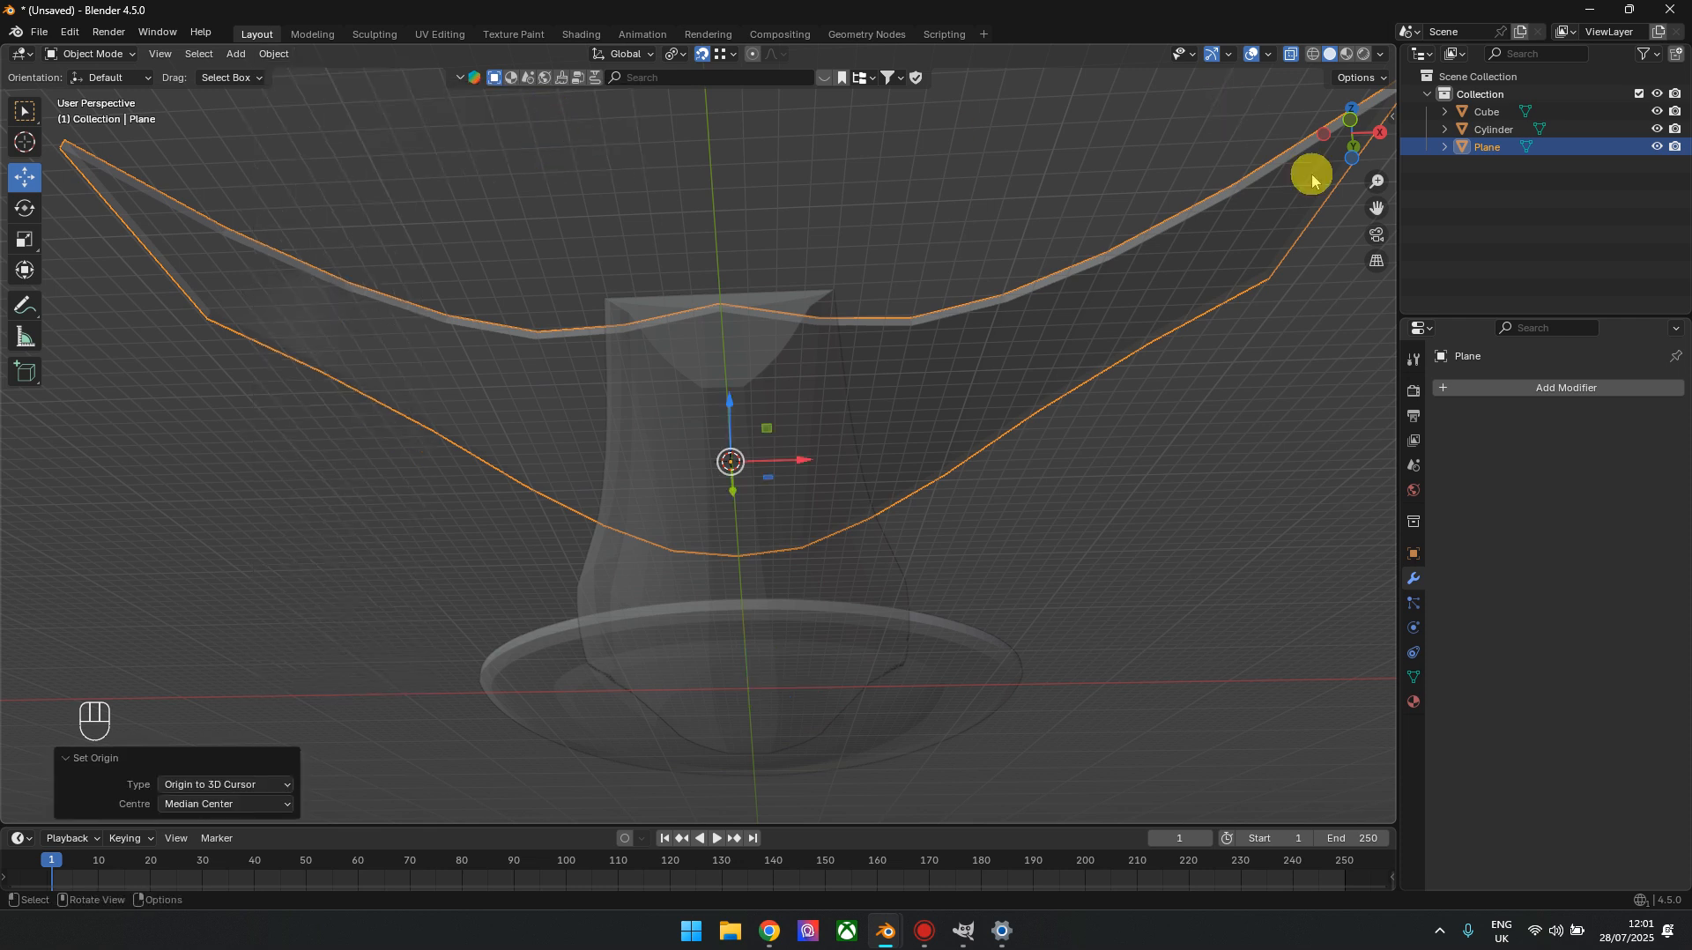
# Add a Mirror modifier to the wing object with Z as its only mirror axis
pyautogui.click(1510, 387)
pyautogui.moveTo(1467, 389)
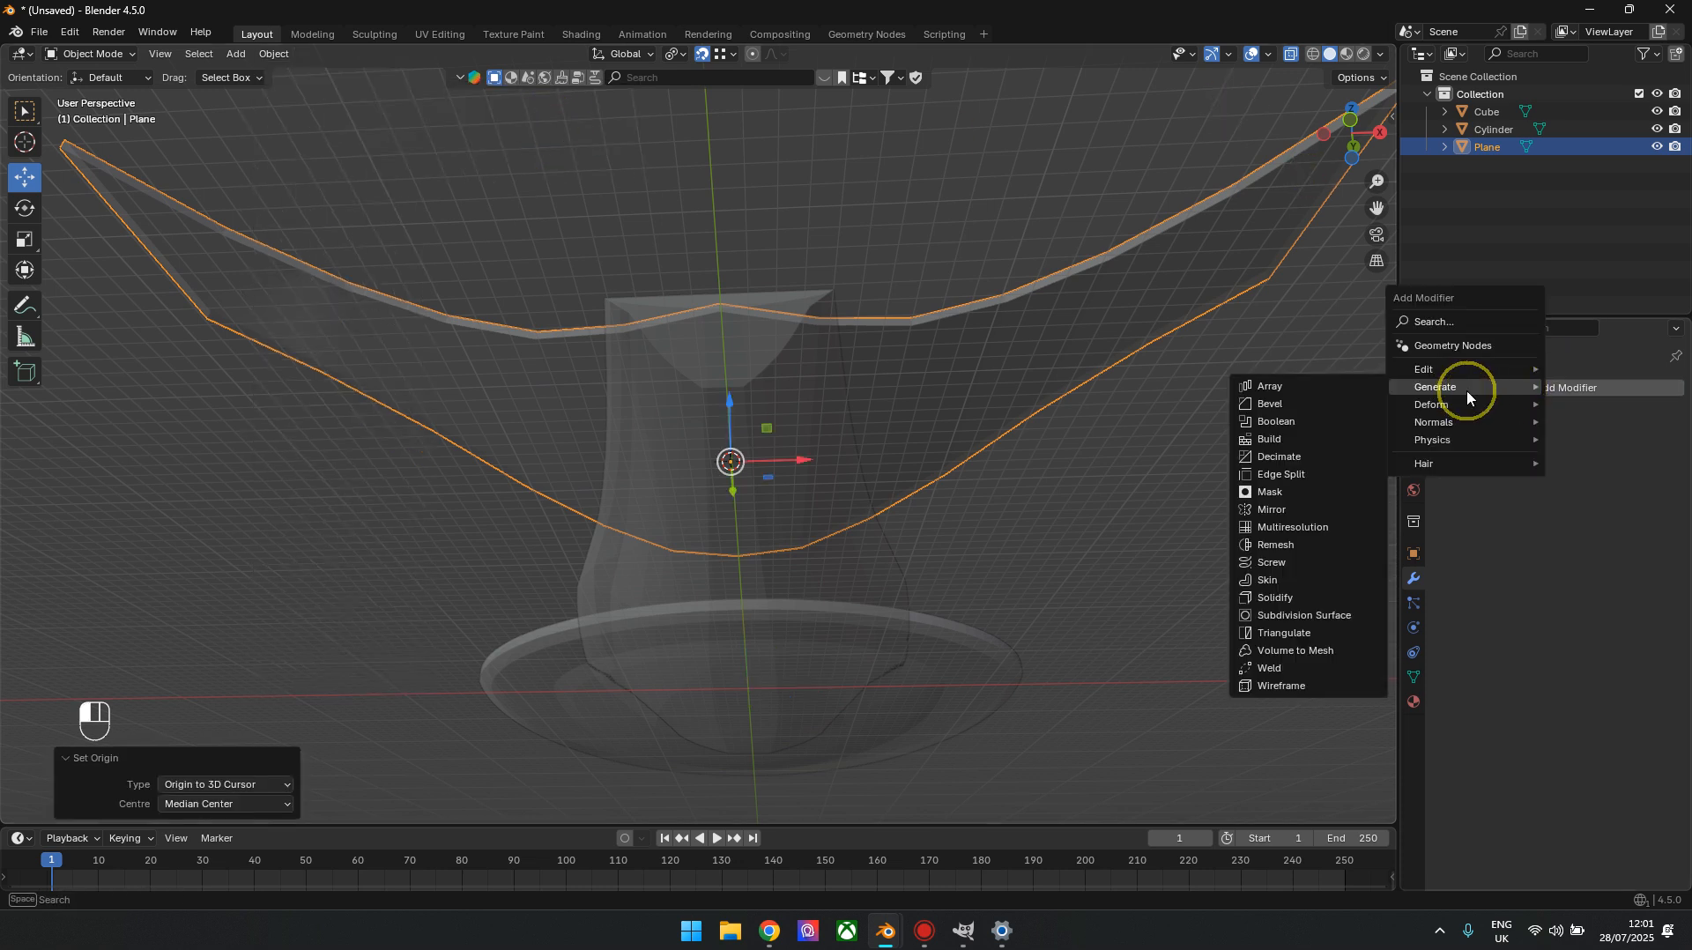
pyautogui.click(1294, 513)
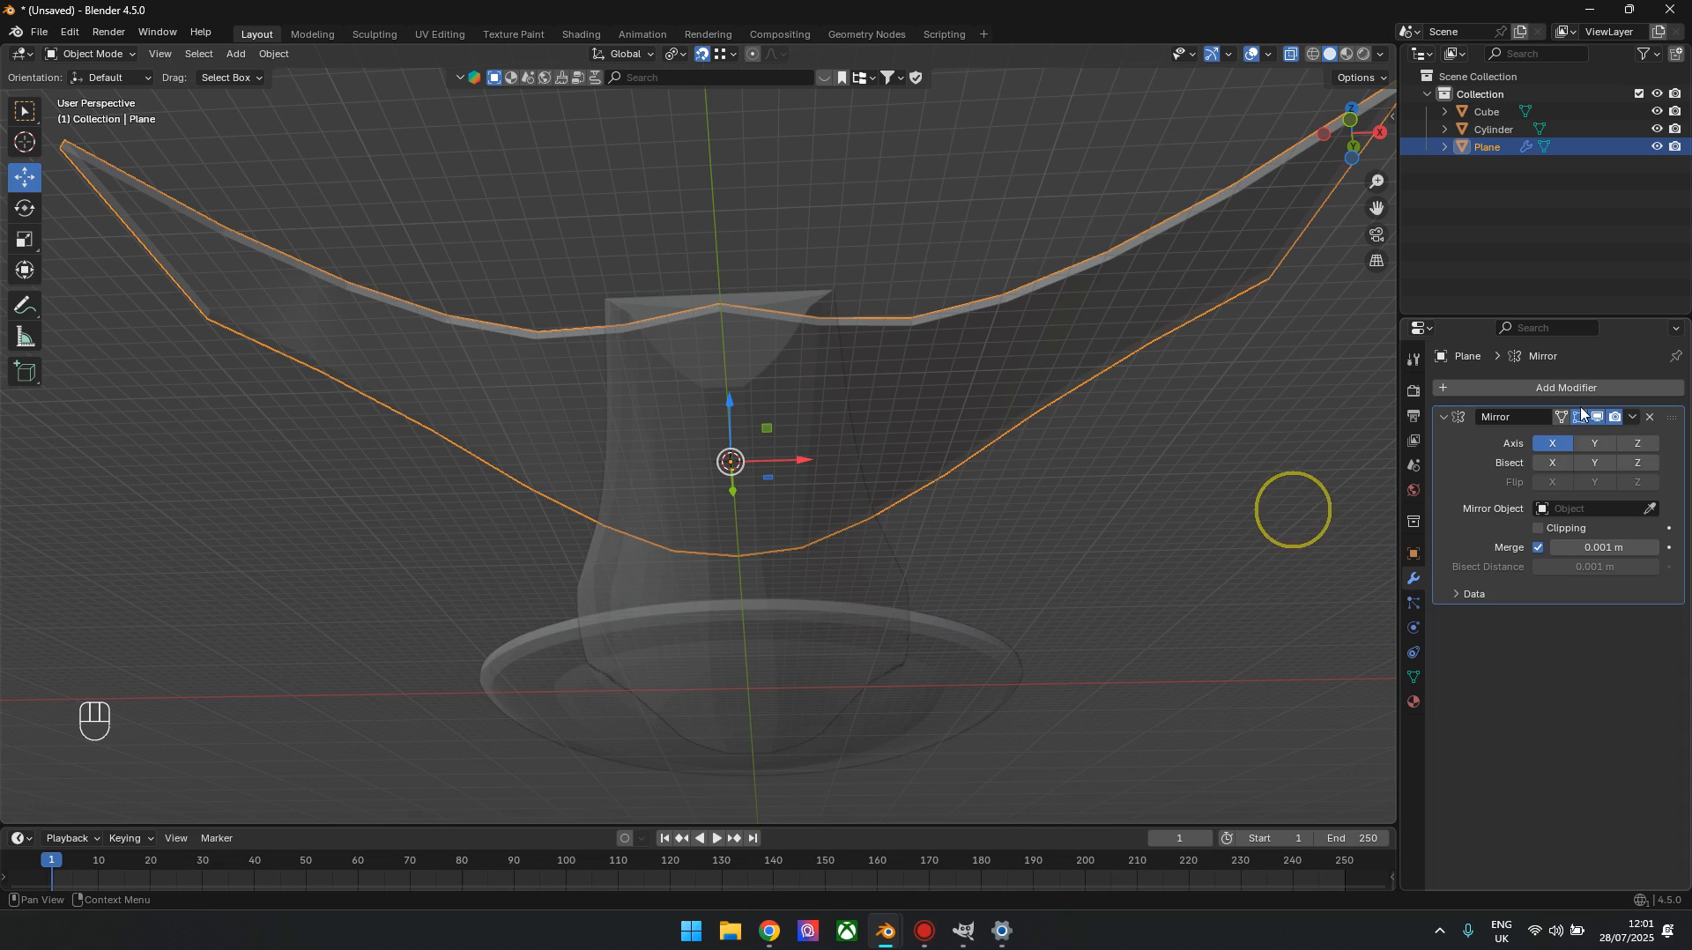
pyautogui.click(1645, 450)
# Examine how the upper and lower mirrored wings join and spread around the hull's tail, from the front and side
pyautogui.click(1350, 122)
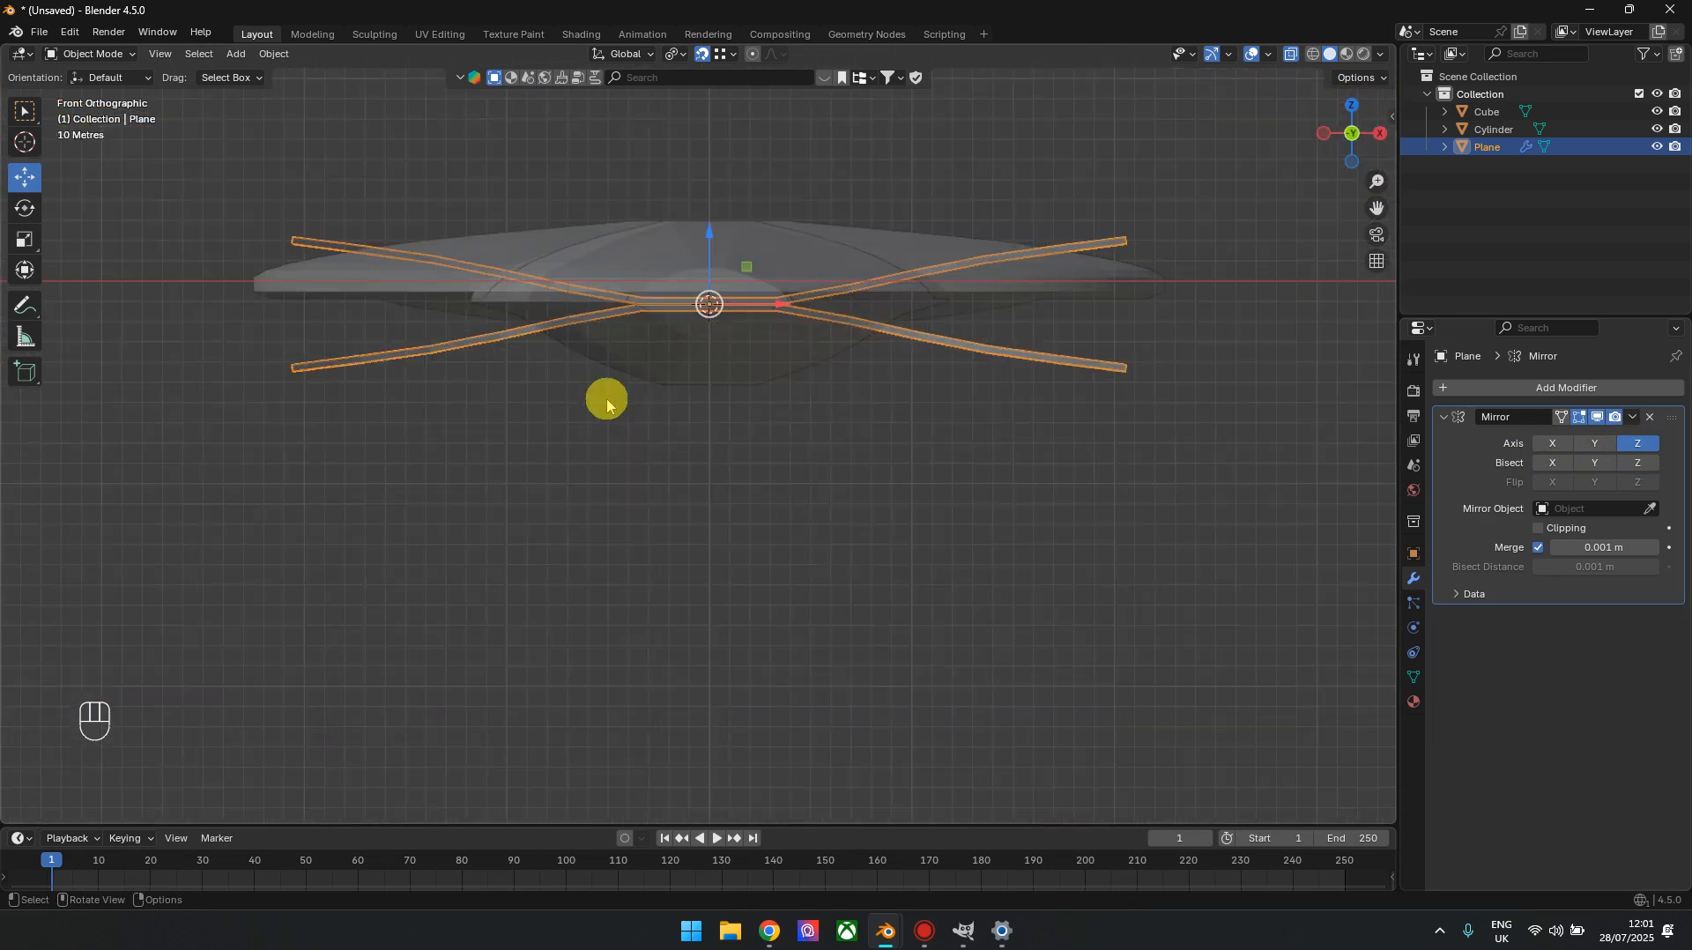
pyautogui.keyDown('shift'); pyautogui.moveTo(650, 441); pyautogui.dragTo(1012, 476, button='middle'); pyautogui.keyUp('shift')
pyautogui.scroll(-3, 1018, 469)
pyautogui.moveTo(1346, 108)
pyautogui.mouseDown()
pyautogui.moveTo(1484, 97)
pyautogui.moveTo(1339, 139)
pyautogui.mouseUp()
pyautogui.click(1350, 142)
pyautogui.scroll(2, 952, 403)
pyautogui.keyDown('shift'); pyautogui.moveTo(557, 404); pyautogui.dragTo(1119, 389, button='middle'); pyautogui.keyUp('shift')
pyautogui.scroll(2, 980, 390)
pyautogui.moveTo(1357, 143); pyautogui.dragTo(1223, 150)
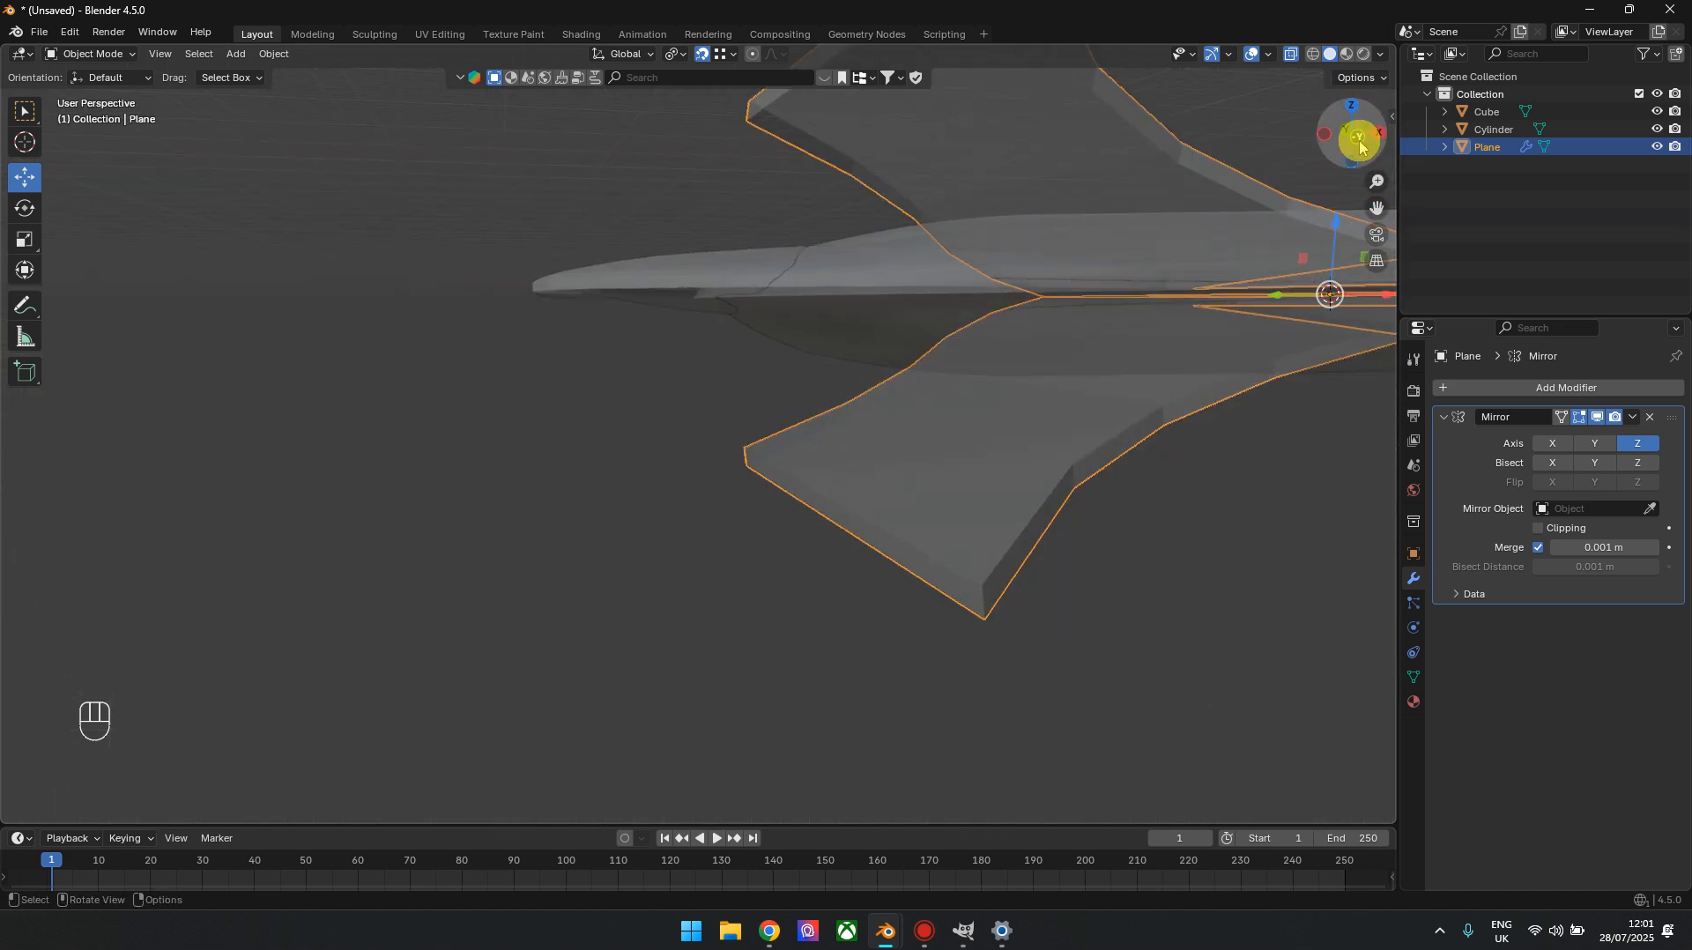
pyautogui.click(1362, 145)
pyautogui.keyDown('shift'); pyautogui.moveTo(1072, 406); pyautogui.dragTo(575, 450, button='middle'); pyautogui.keyUp('shift')
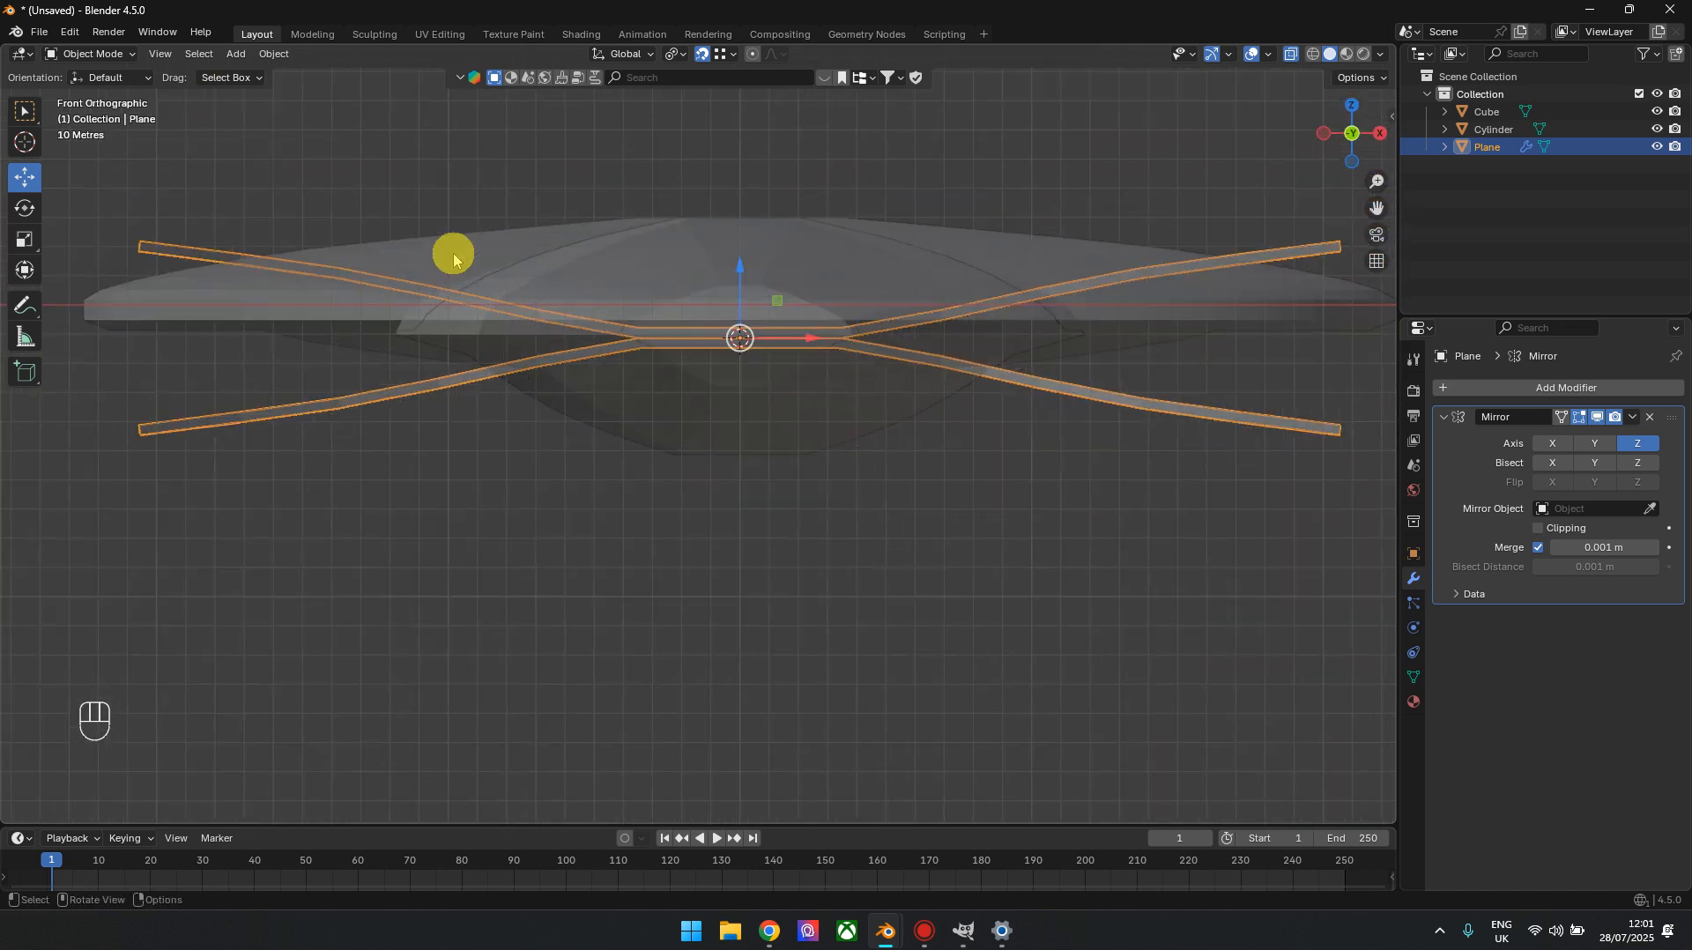
# In edit mode, delete the wing vertices on the positive X side of the centre line
pyautogui.hotkey('alt', 'z')
pyautogui.keyDown('shift'); pyautogui.moveTo(490, 180); pyautogui.dragTo(335, 230, button='middle'); pyautogui.keyUp('shift')
pyautogui.press('Tab')
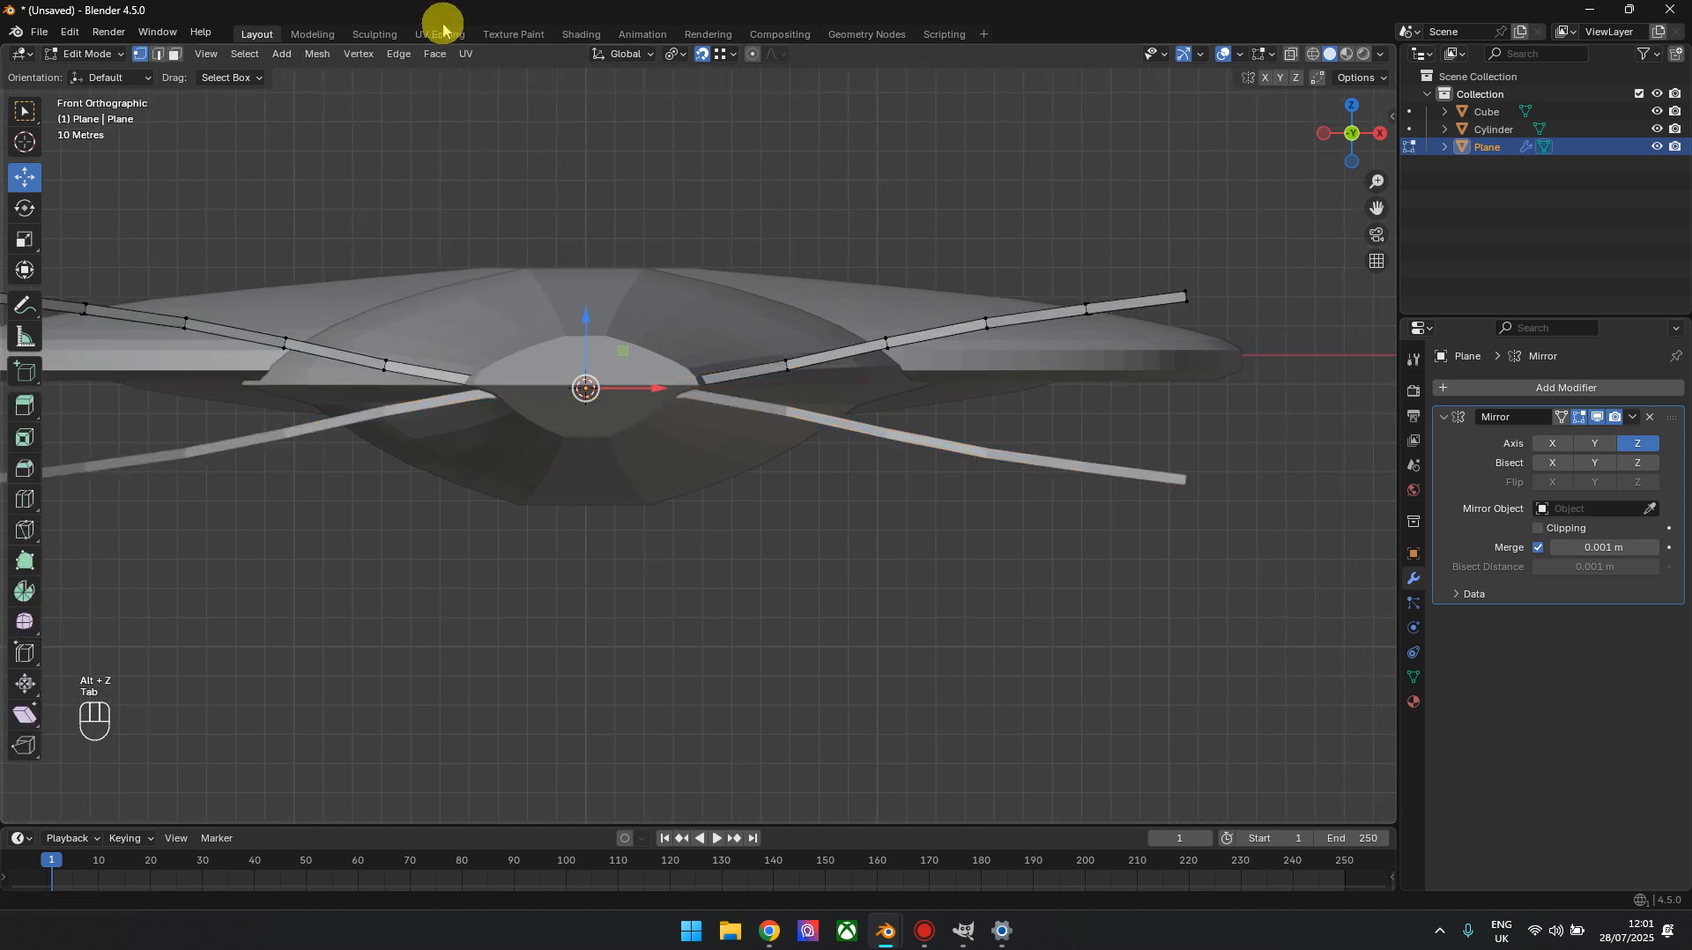
pyautogui.hotkey('alt', 'z')
pyautogui.moveTo(1288, 217); pyautogui.dragTo(647, 470)
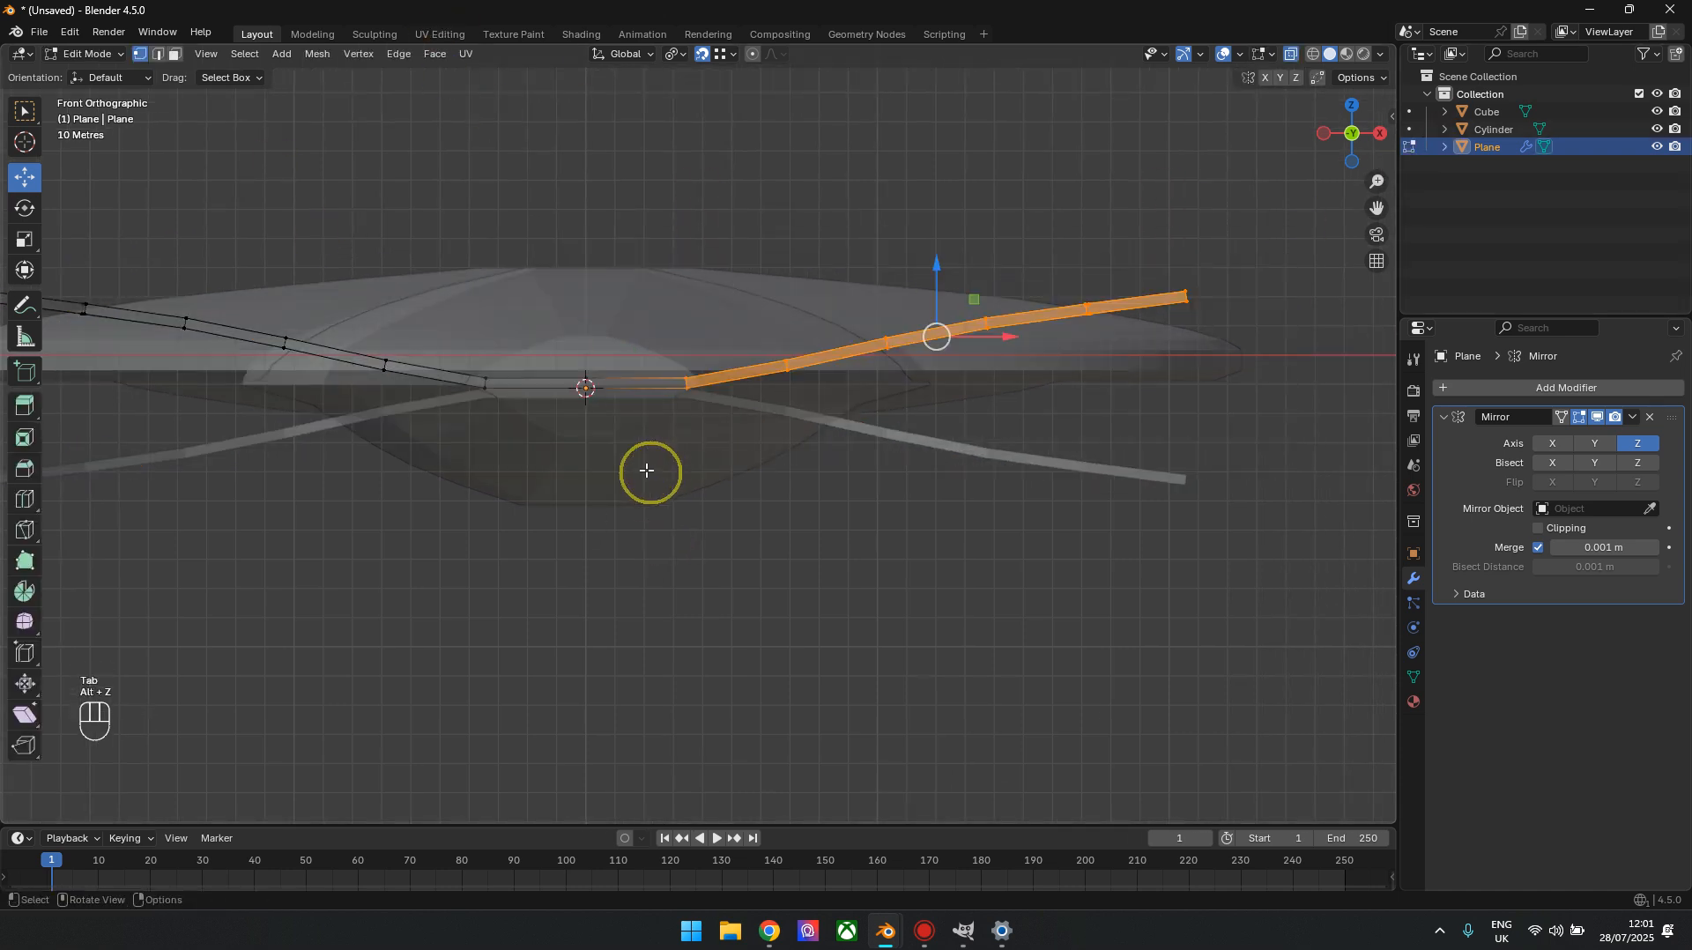
pyautogui.press('x')
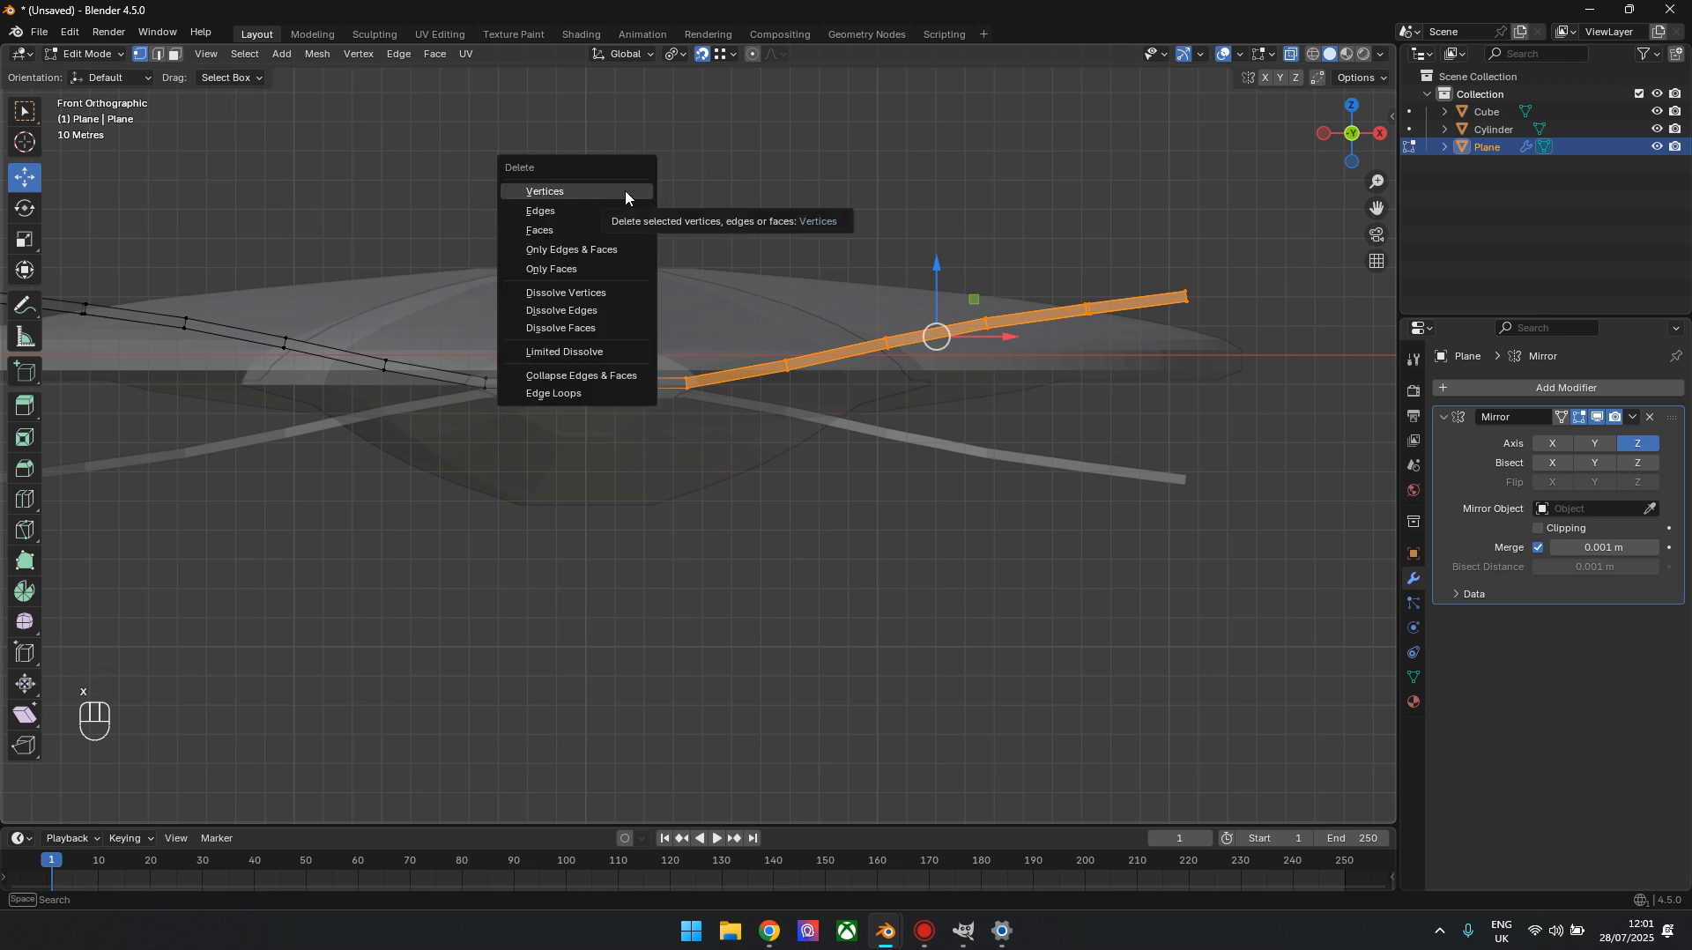
pyautogui.click(567, 190)
pyautogui.press('x')
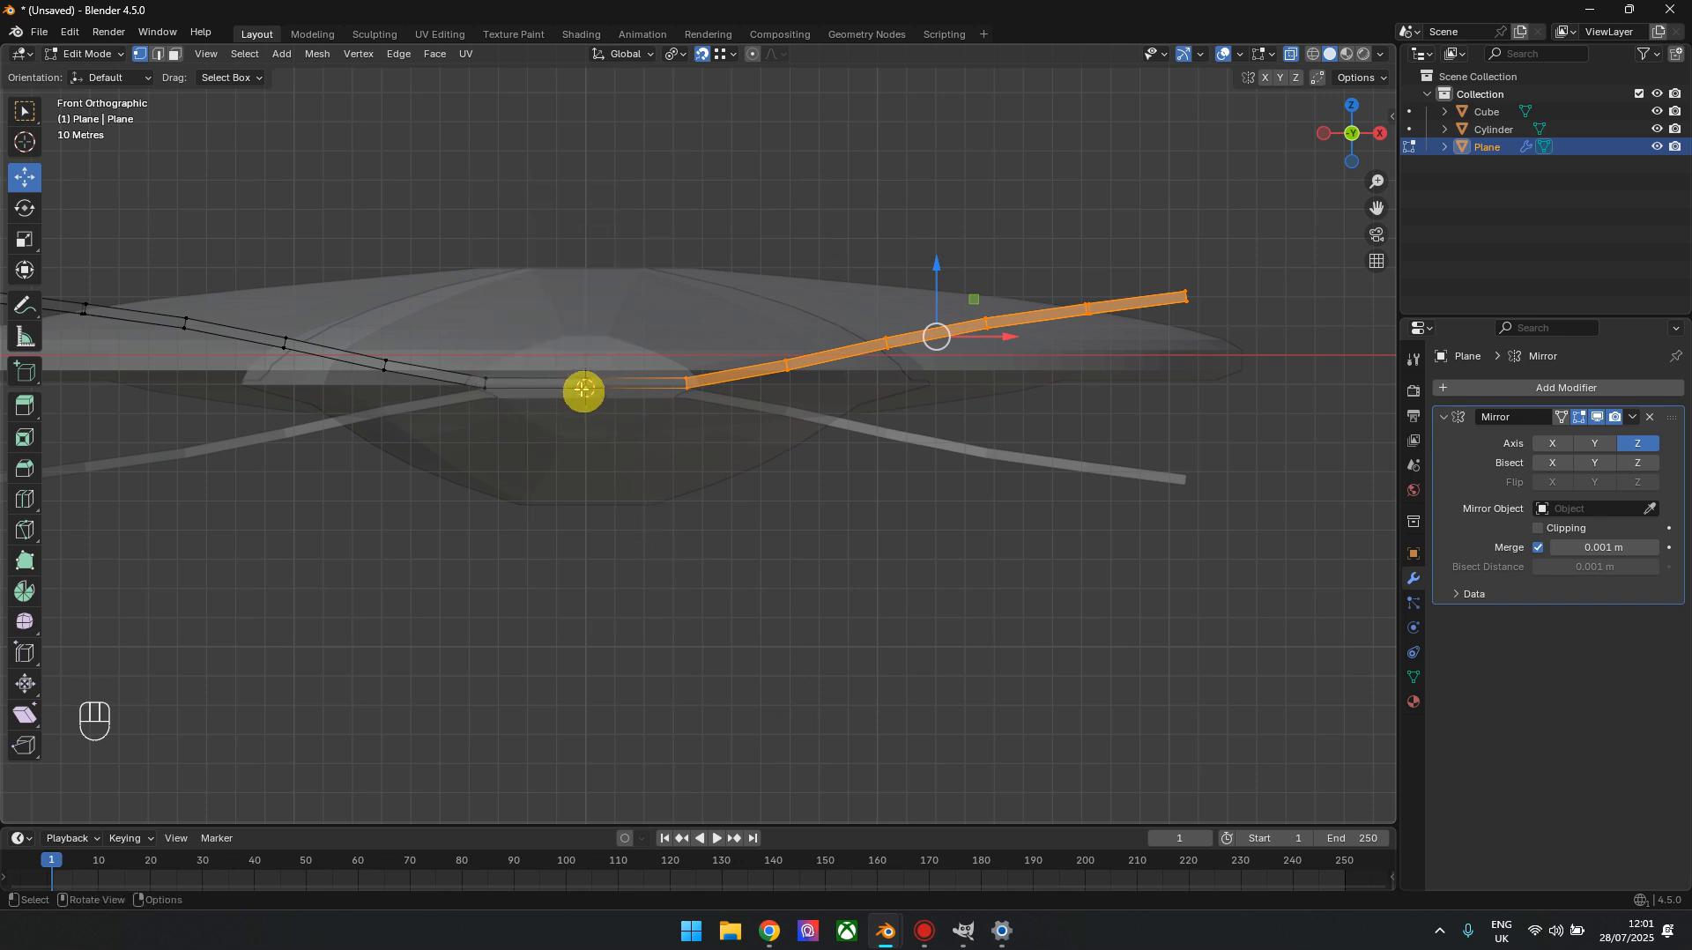
pyautogui.press('x')
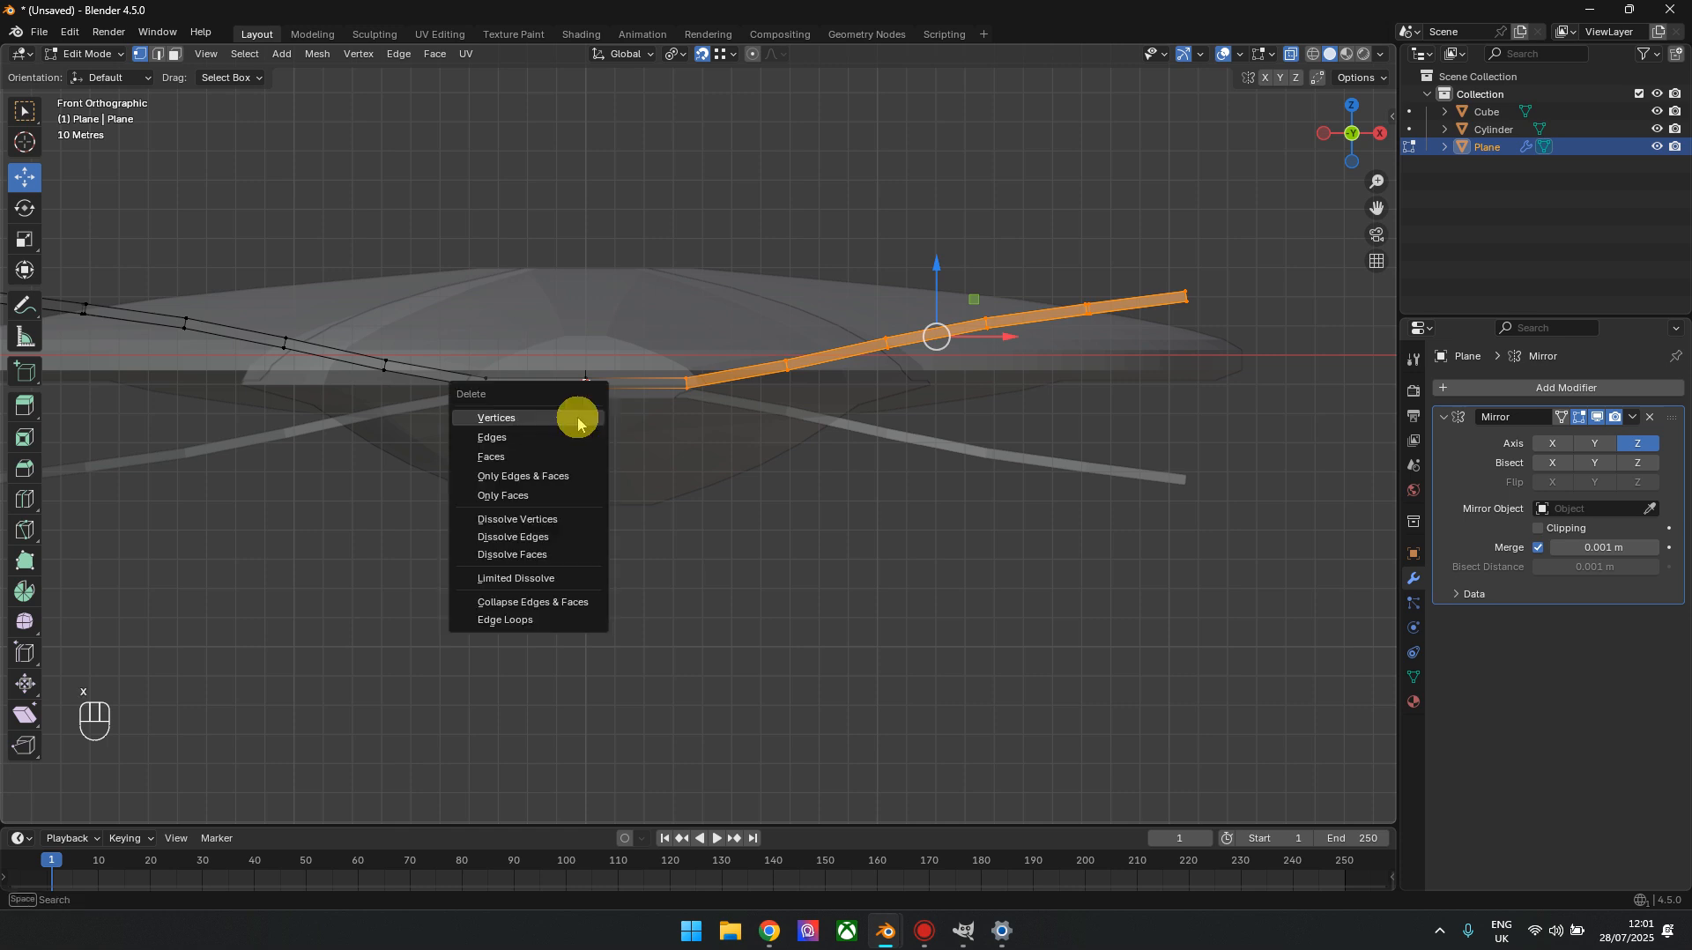
pyautogui.click(578, 417)
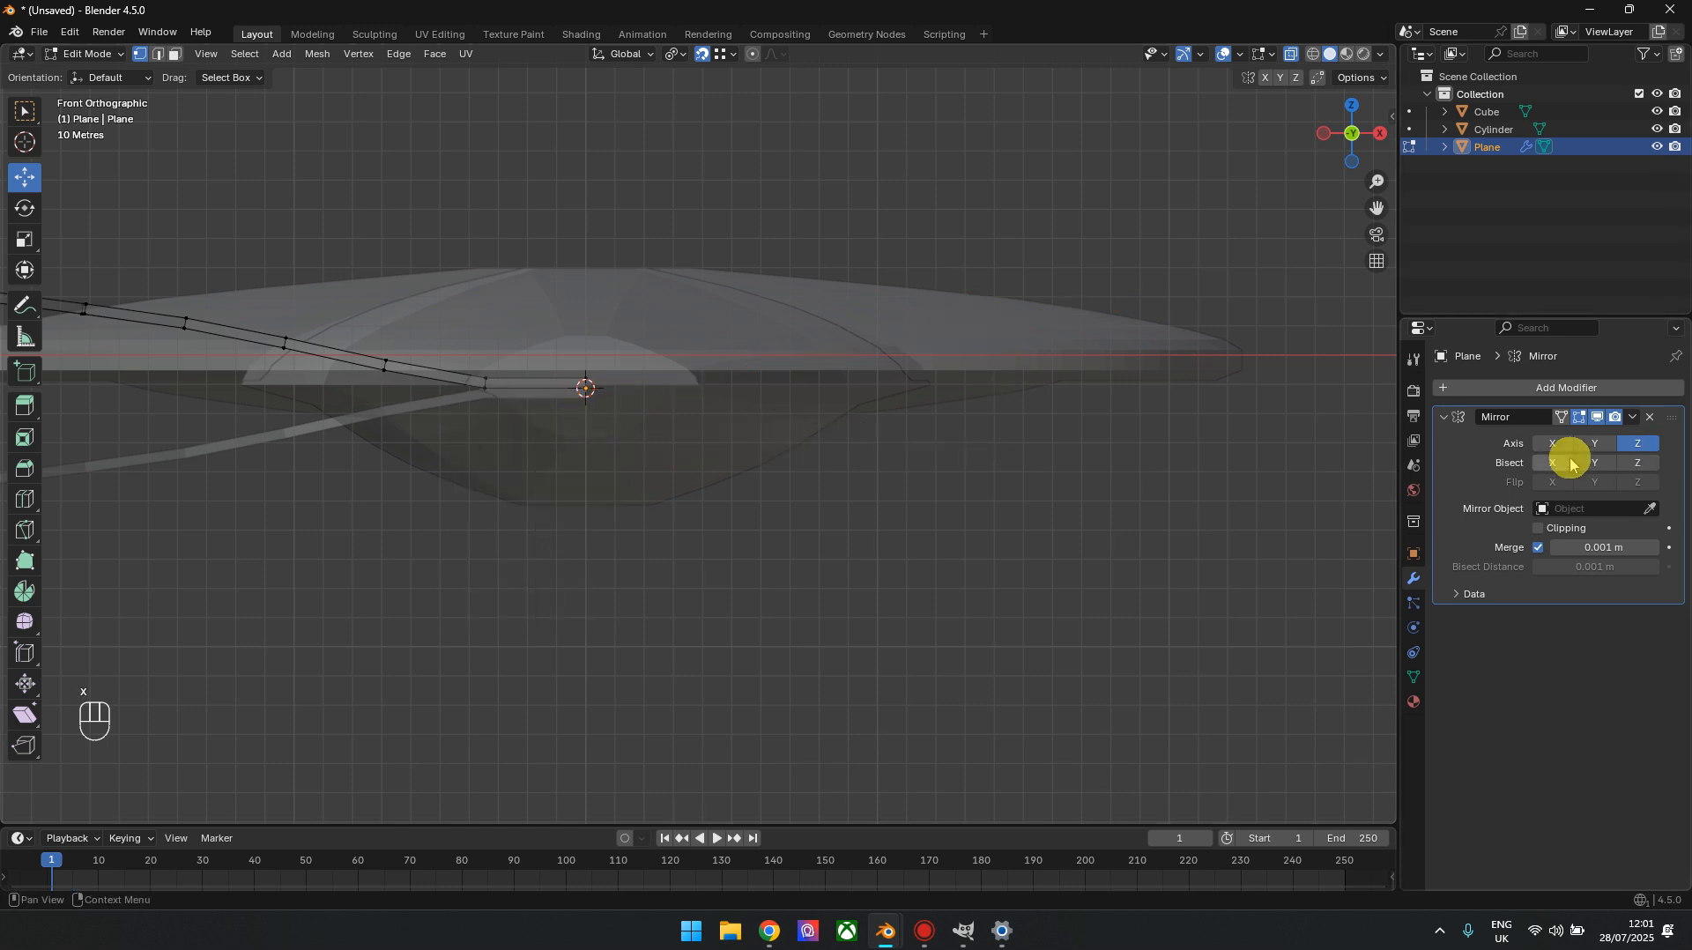
# Enable the X axis in the wings' Mirror modifier, return to object mode and deselect the wings
pyautogui.click(1556, 446)
pyautogui.moveTo(1365, 117); pyautogui.dragTo(1472, 183)
pyautogui.scroll(-2, 937, 494)
pyautogui.keyDown('shift'); pyautogui.moveTo(936, 494); pyautogui.dragTo(941, 201, button='middle'); pyautogui.keyUp('shift')
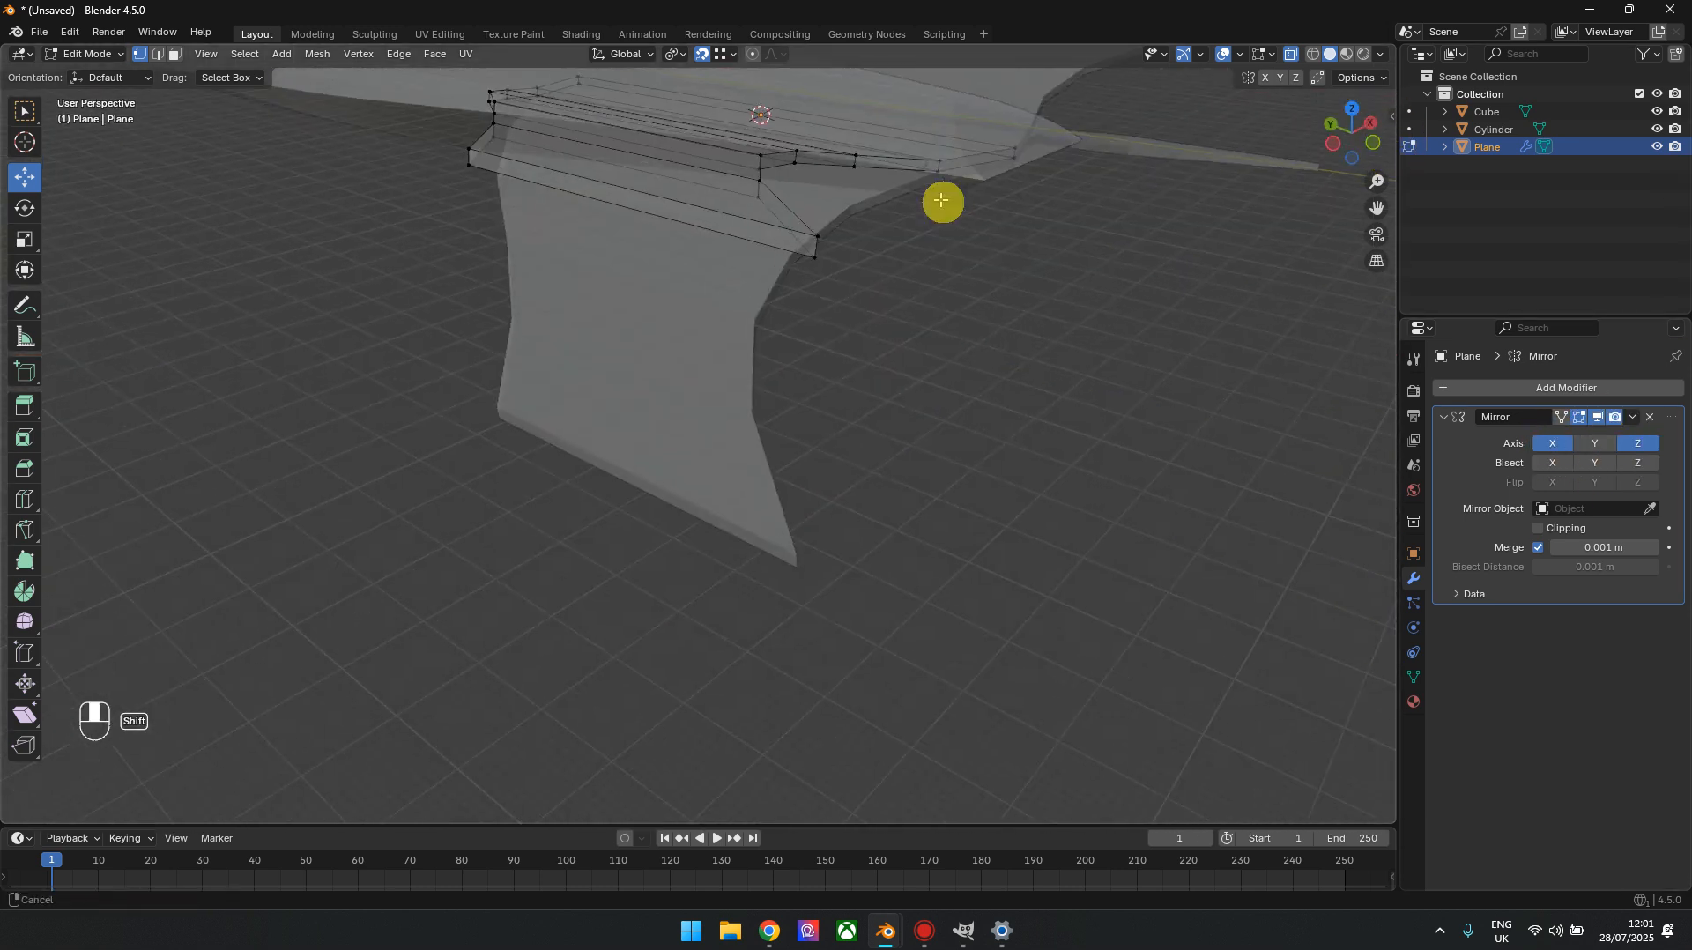
pyautogui.scroll(-3, 861, 358)
pyautogui.moveTo(1378, 118); pyautogui.dragTo(1348, 117)
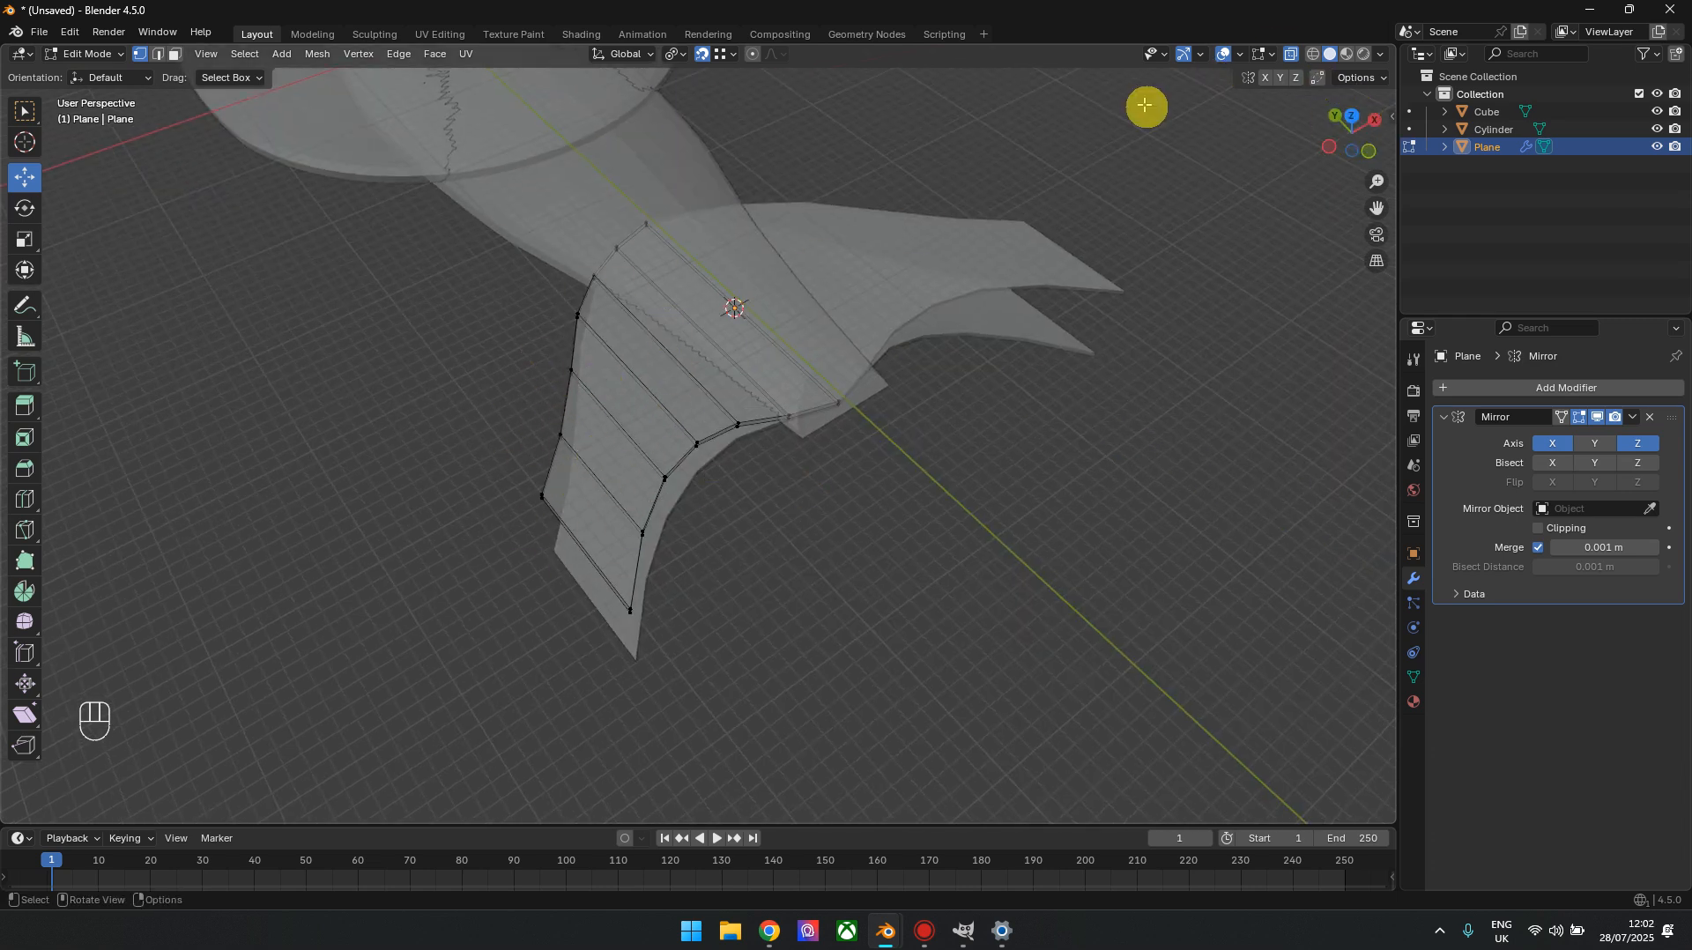
pyautogui.click(1351, 116)
pyautogui.press('Tab')
pyautogui.scroll(-3, 930, 441)
pyautogui.click(930, 399)
pyautogui.scroll(-2, 872, 440)
pyautogui.scroll(2, 861, 446)
pyautogui.keyDown('shift'); pyautogui.moveTo(853, 396); pyautogui.dragTo(867, 531, button='middle'); pyautogui.keyUp('shift')
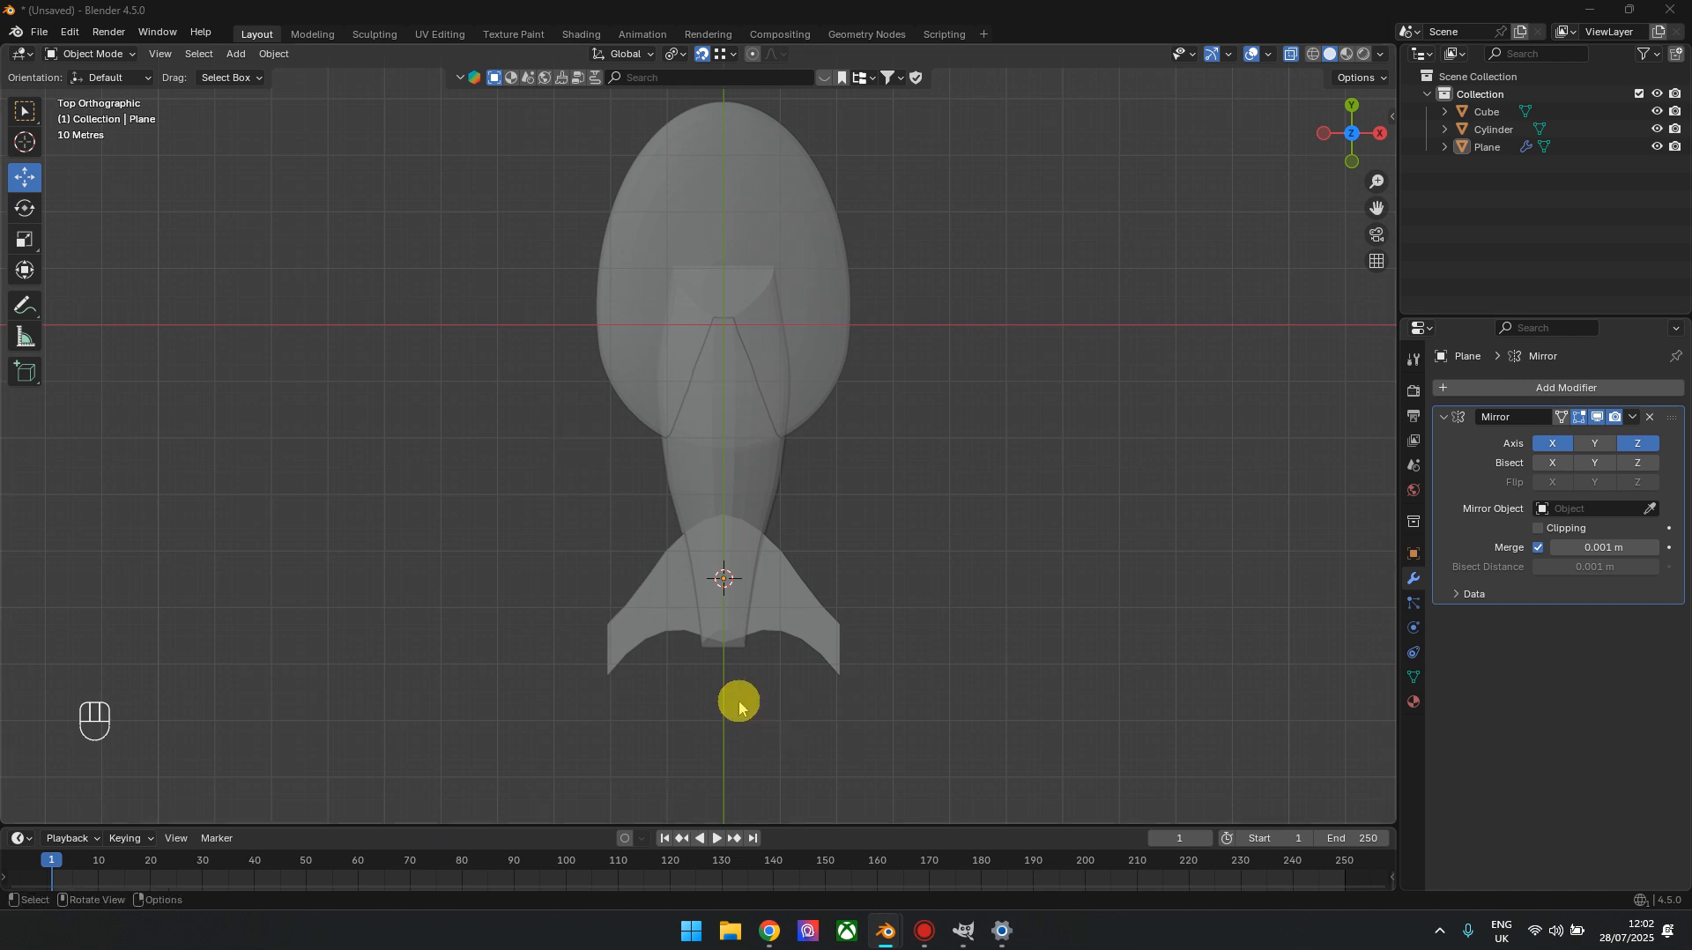
pyautogui.keyDown('shift'); pyautogui.moveTo(739, 707); pyautogui.dragTo(771, 607, button='middle'); pyautogui.keyUp('shift')
# Move the wing-tip vertices 54.88 m along Y in top view, with snapping off and smooth proportional editing on at size 97
pyautogui.click(688, 520)
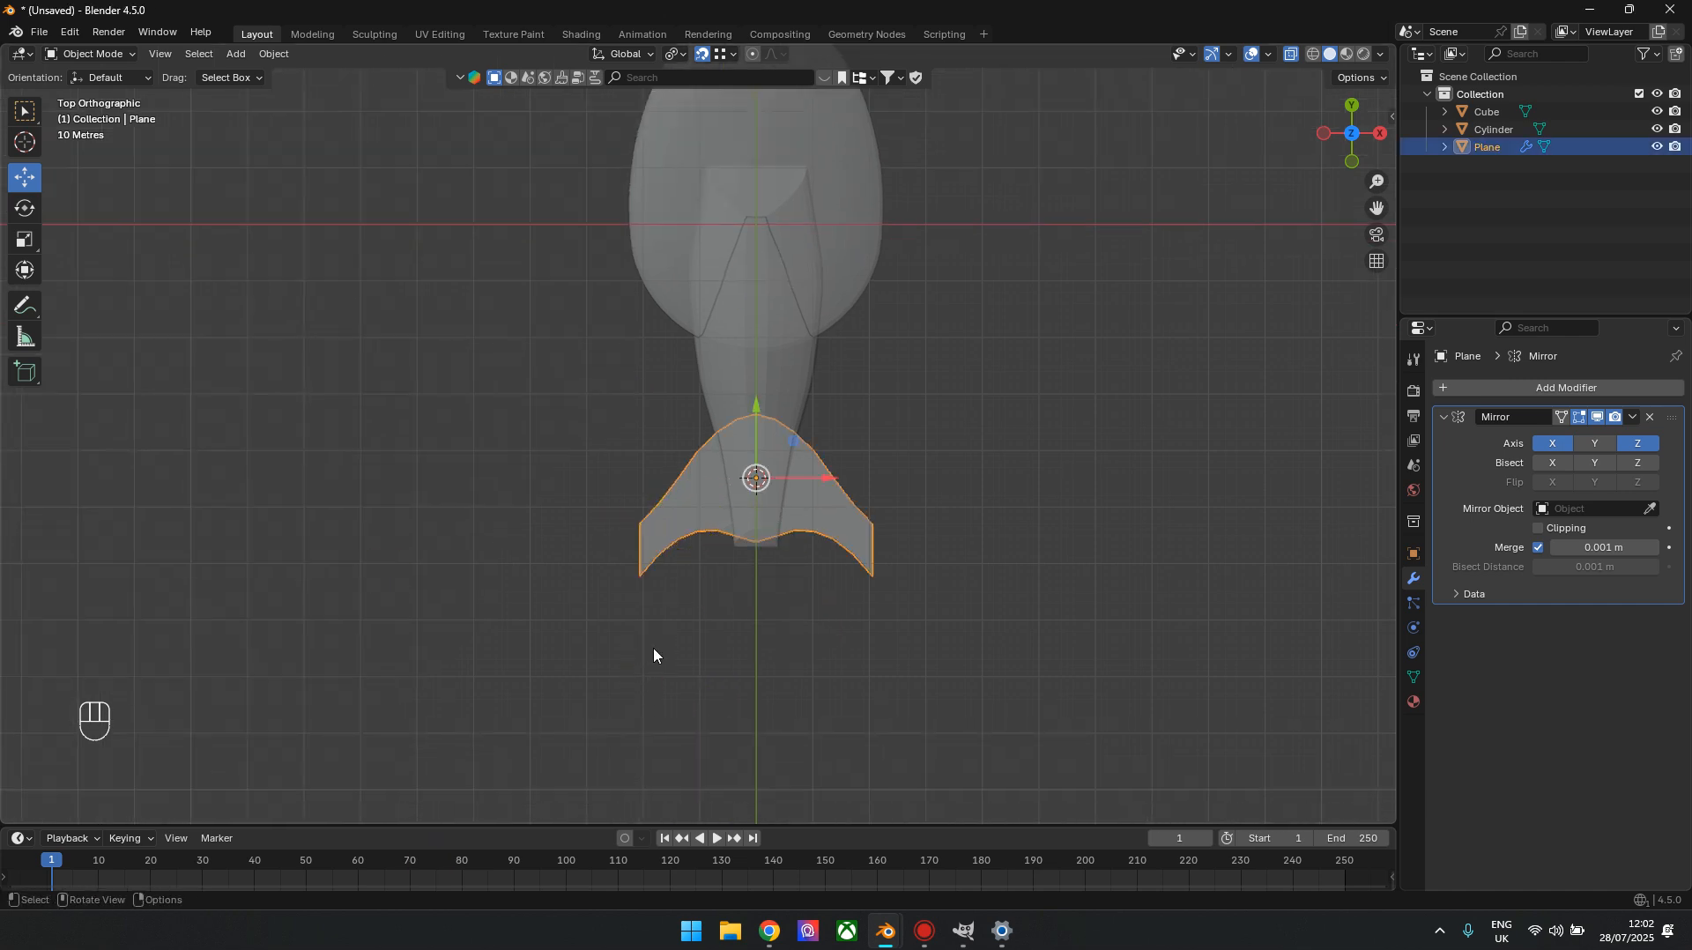
pyautogui.press('Tab')
pyautogui.keyDown('shift'); pyautogui.moveTo(684, 626); pyautogui.dragTo(678, 559, button='middle'); pyautogui.keyUp('shift')
pyautogui.moveTo(603, 403); pyautogui.dragTo(646, 585)
pyautogui.scroll(4, 665, 562)
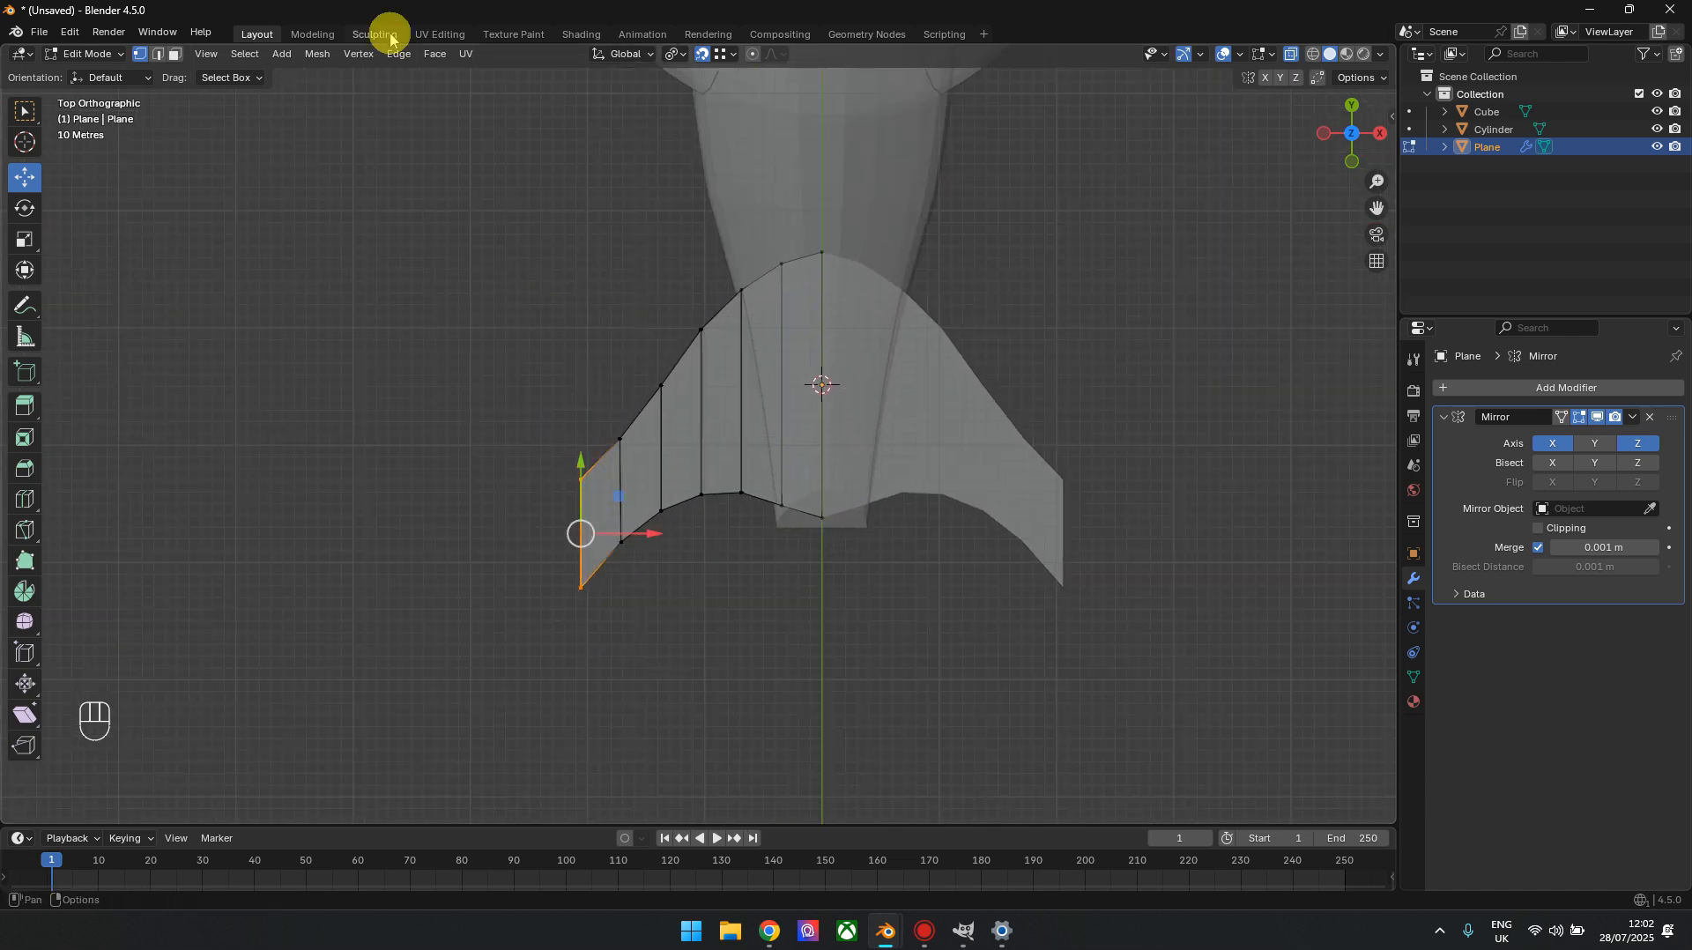
pyautogui.click(753, 54)
pyautogui.click(702, 53)
pyautogui.moveTo(587, 450); pyautogui.dragTo(552, 396)
pyautogui.scroll(9, 559, 404)
pyautogui.scroll(2, 569, 412)
pyautogui.scroll(-2, 577, 404)
pyautogui.scroll(-1, 567, 365)
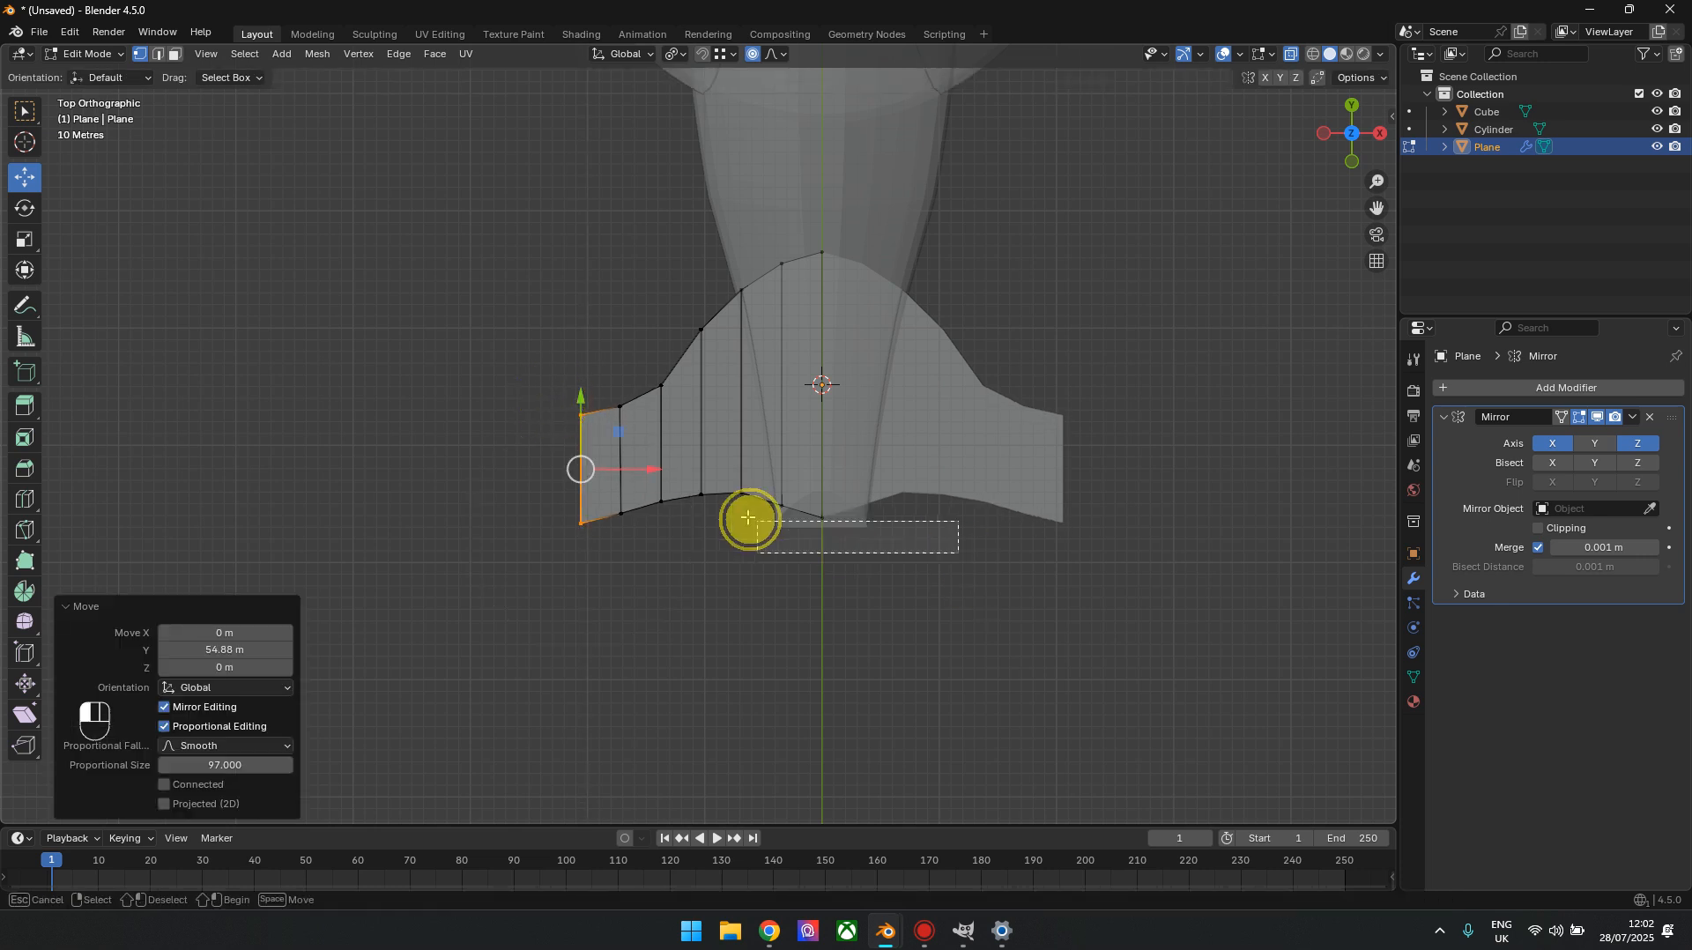
# Move the rear centre vertices of the wings about 40 m forward along Y with smooth proportional editing
pyautogui.click(801, 502)
pyautogui.moveTo(840, 462); pyautogui.dragTo(812, 404)
pyautogui.scroll(-5, 820, 393)
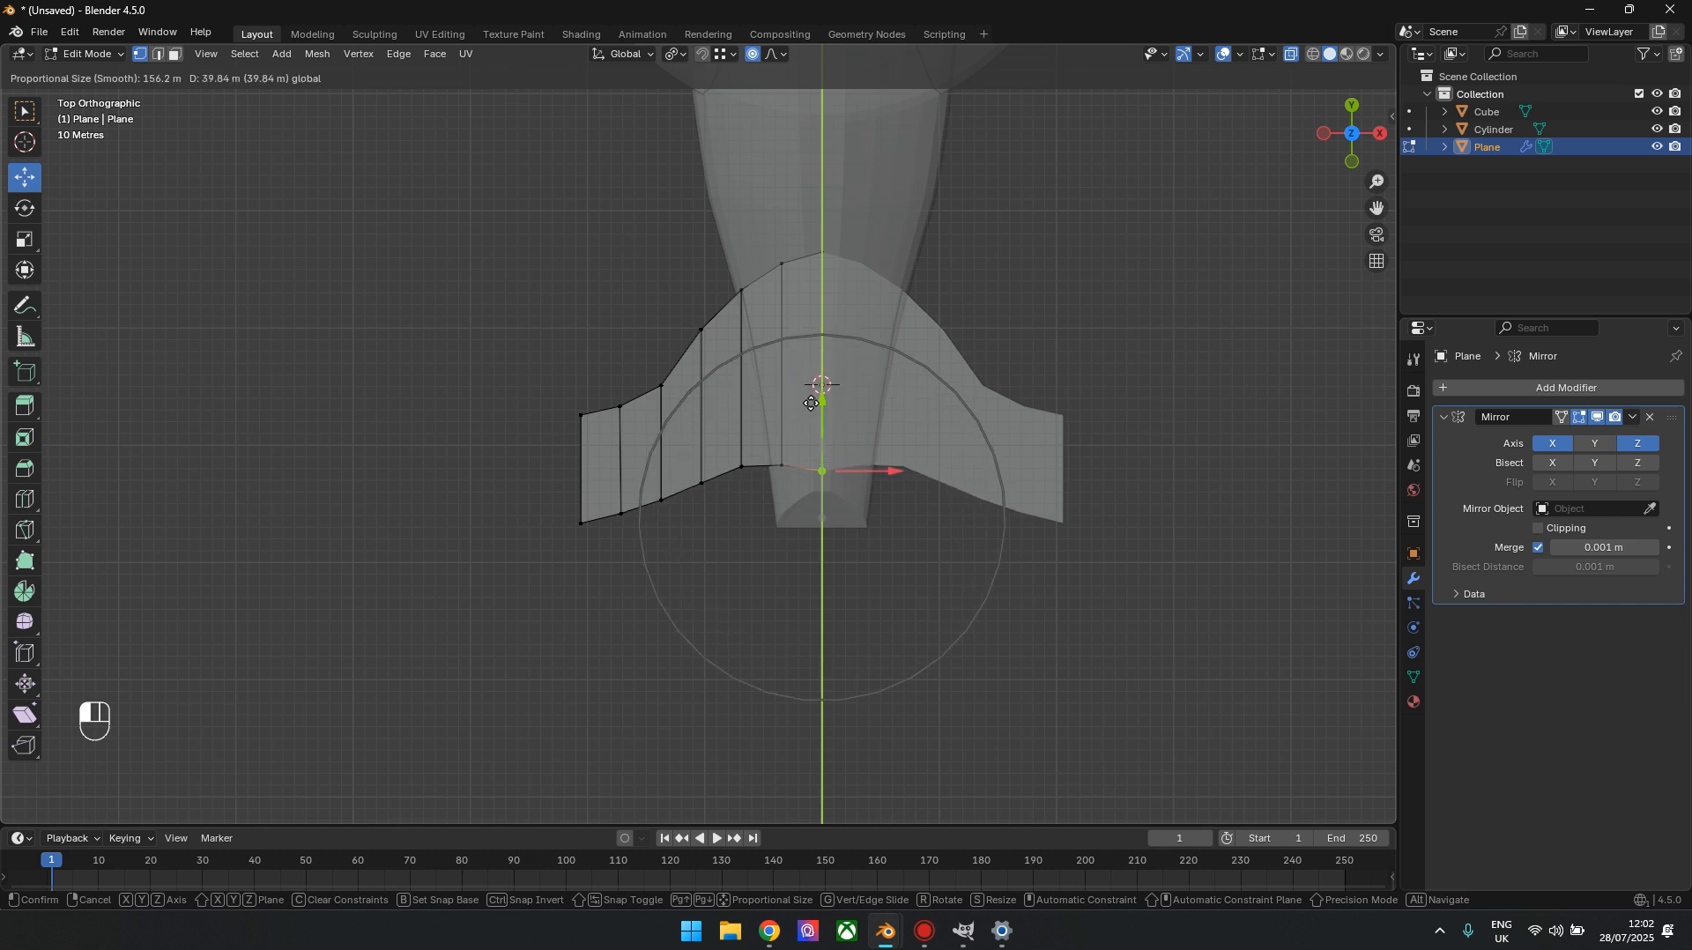
pyautogui.moveTo(810, 403); pyautogui.dragTo(810, 404)
# Move the front centre vertices of the wings 100.74 m forward along Y with smooth proportional editing at size 97
pyautogui.moveTo(781, 219); pyautogui.dragTo(855, 269)
pyautogui.click(857, 260)
pyautogui.moveTo(914, 187); pyautogui.dragTo(804, 265)
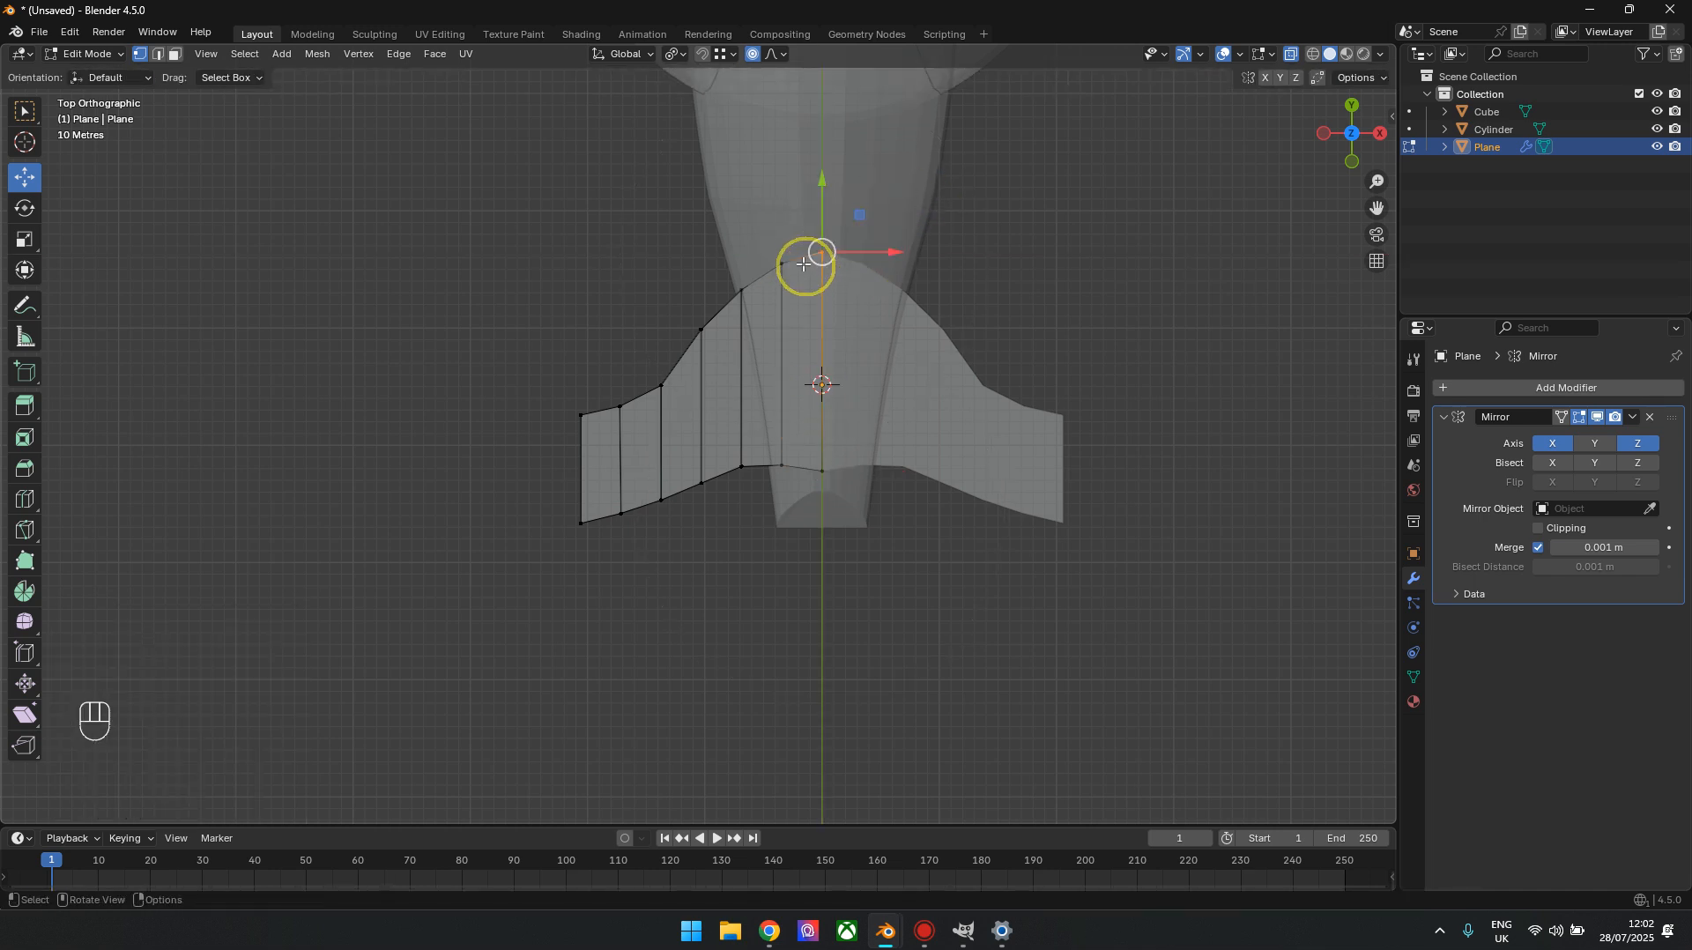
pyautogui.moveTo(822, 191); pyautogui.dragTo(793, 69)
pyautogui.scroll(2, 804, 103)
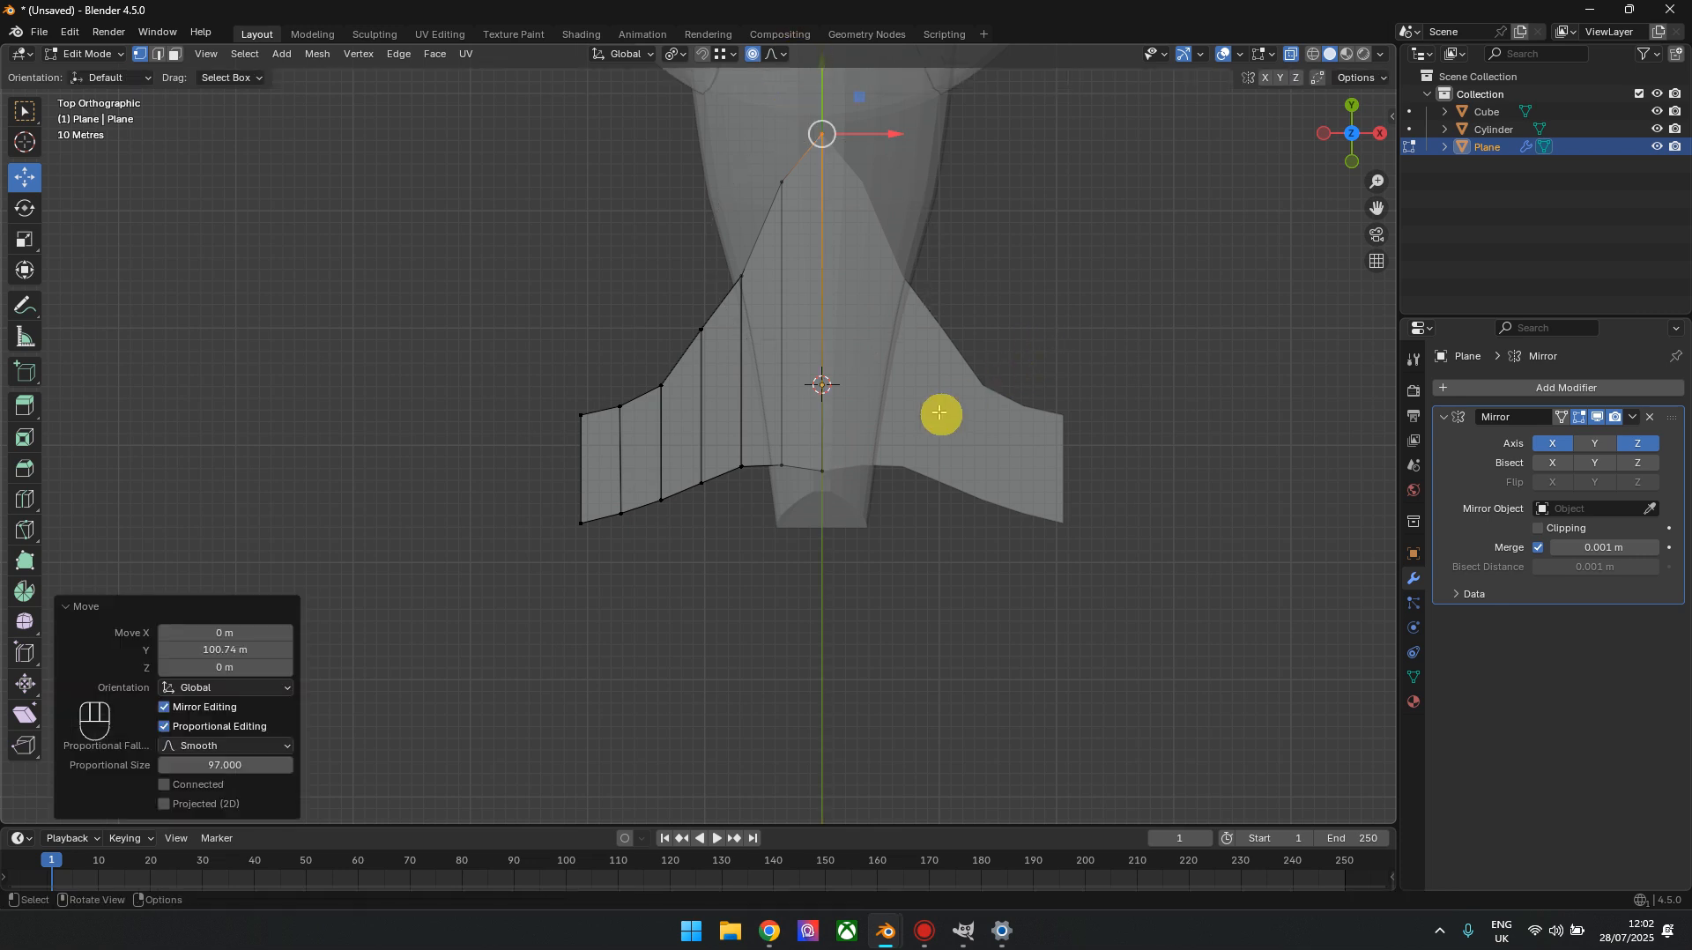
pyautogui.scroll(-1, 1106, 408)
pyautogui.click(1200, 255)
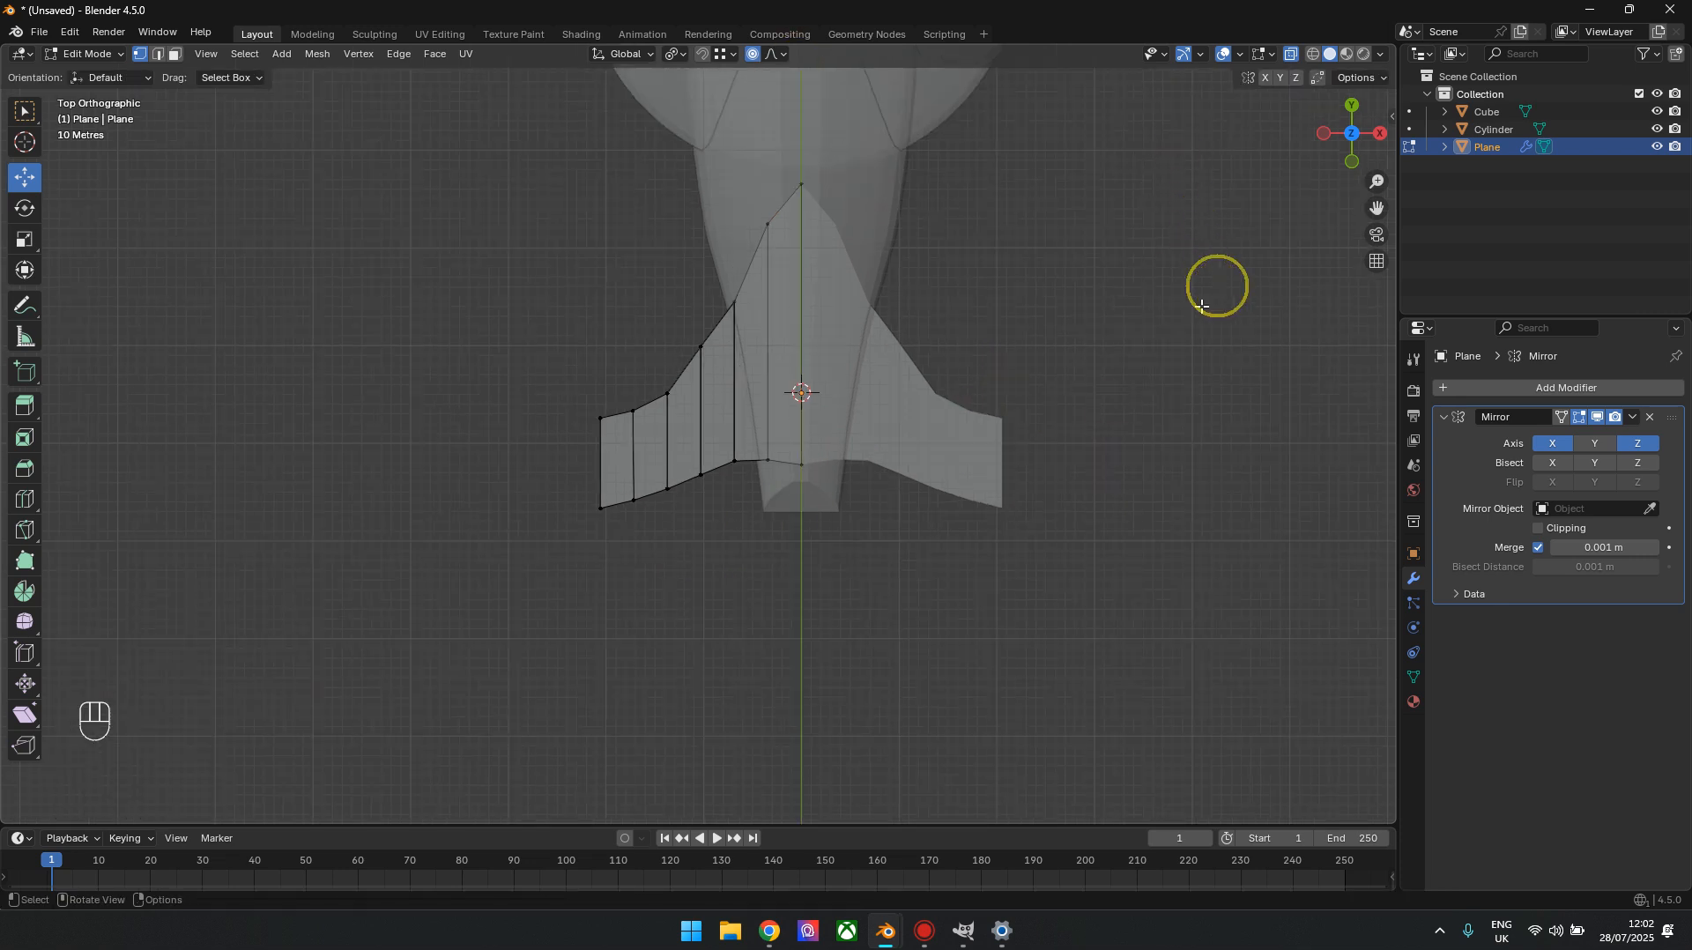
# Turn off X-ray, return to object mode and deselect the reshaped wings
pyautogui.hotkey('alt', 'z')
pyautogui.moveTo(1345, 175); pyautogui.dragTo(1351, 141)
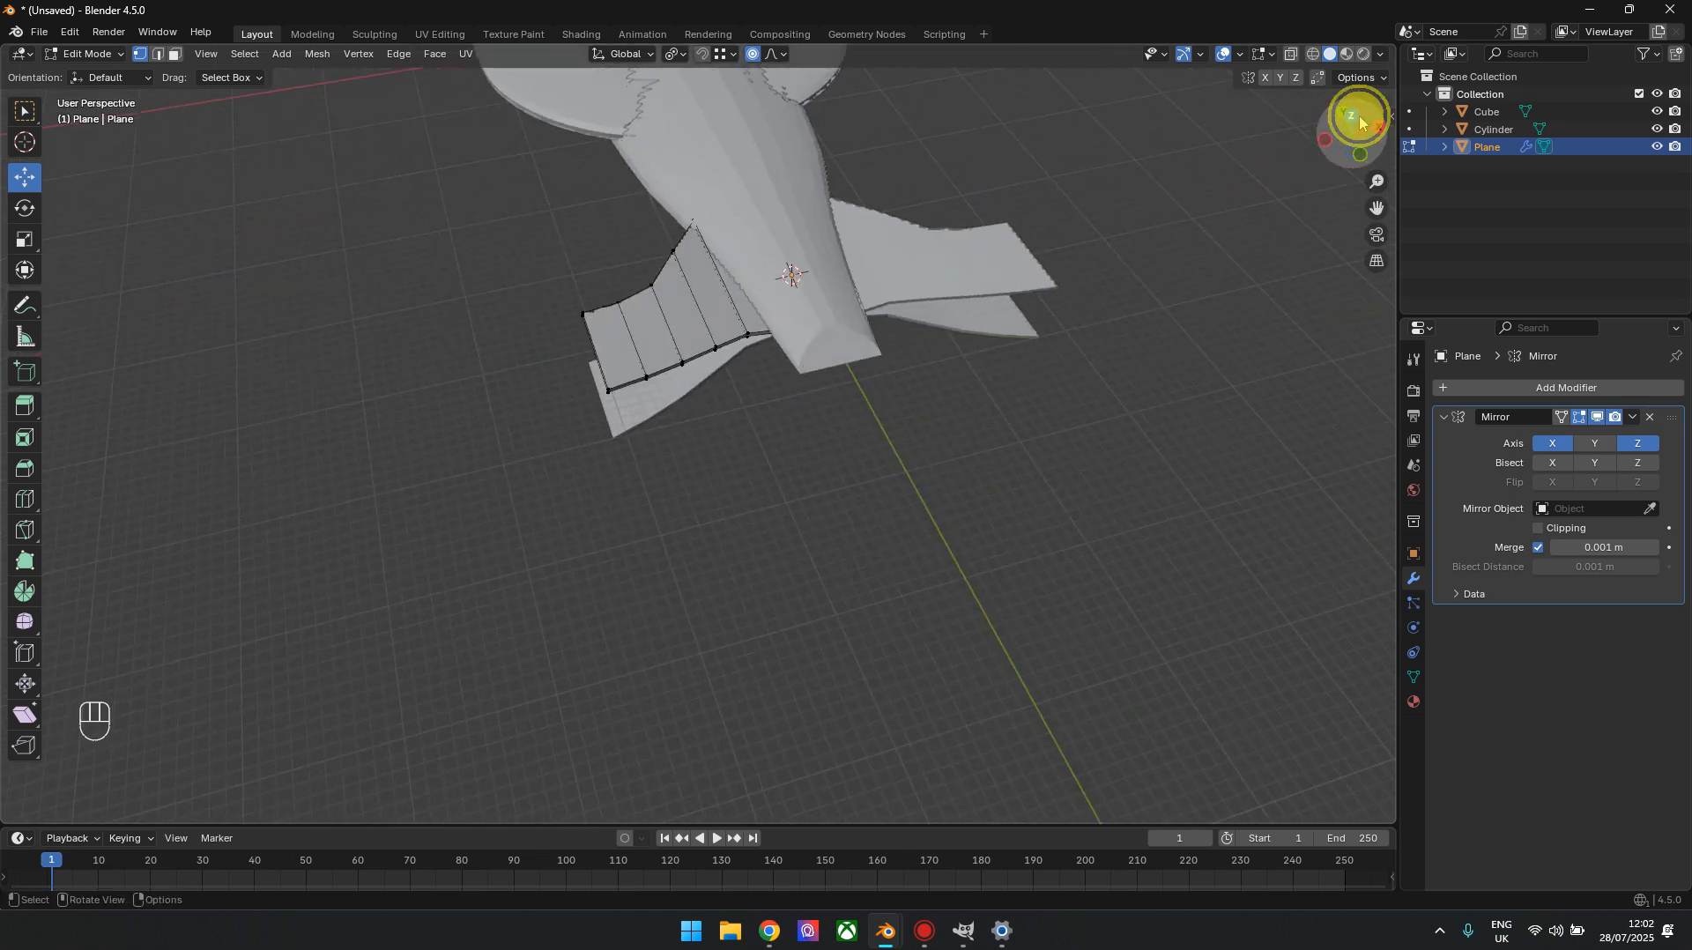
pyautogui.click(1355, 118)
pyautogui.keyDown('shift'); pyautogui.moveTo(755, 552); pyautogui.dragTo(811, 559, button='middle'); pyautogui.keyUp('shift')
pyautogui.press('Tab')
pyautogui.click(929, 555)
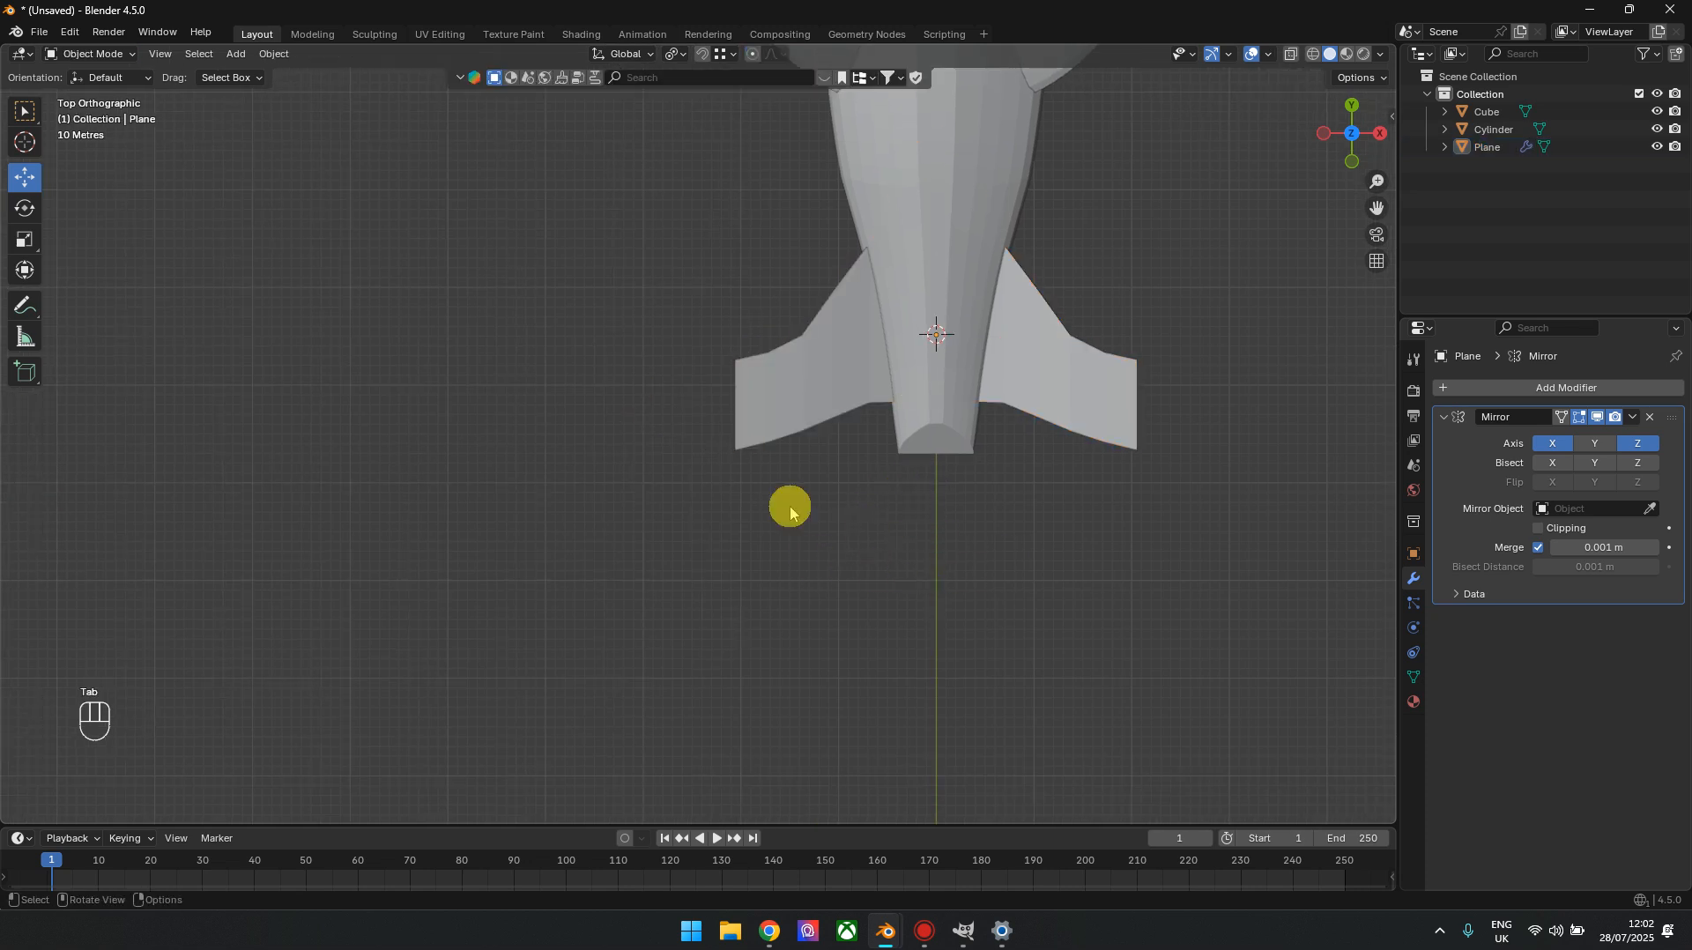
# Add a plane mesh at the 3D cursor
pyautogui.scroll(-3, 793, 515)
pyautogui.hotkey('shift', 'a')
pyautogui.moveTo(806, 526)
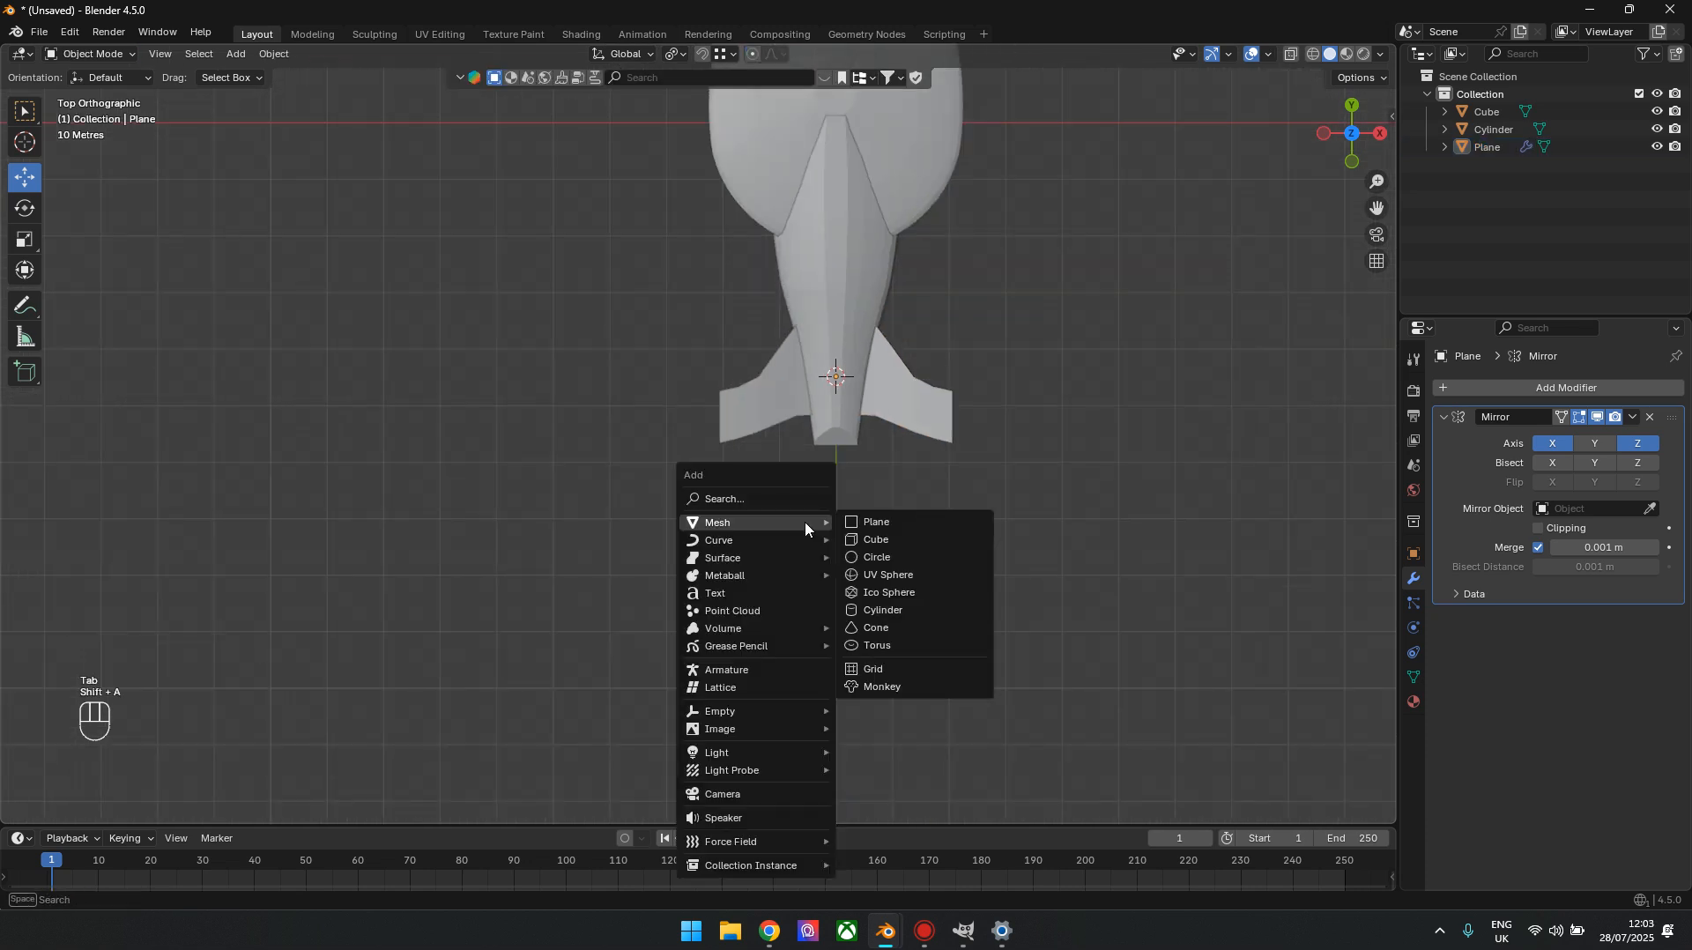
pyautogui.click(872, 521)
# Move the new plane clear of the ship on the negative X side and scale it uniformly by 17.993
pyautogui.press('g')
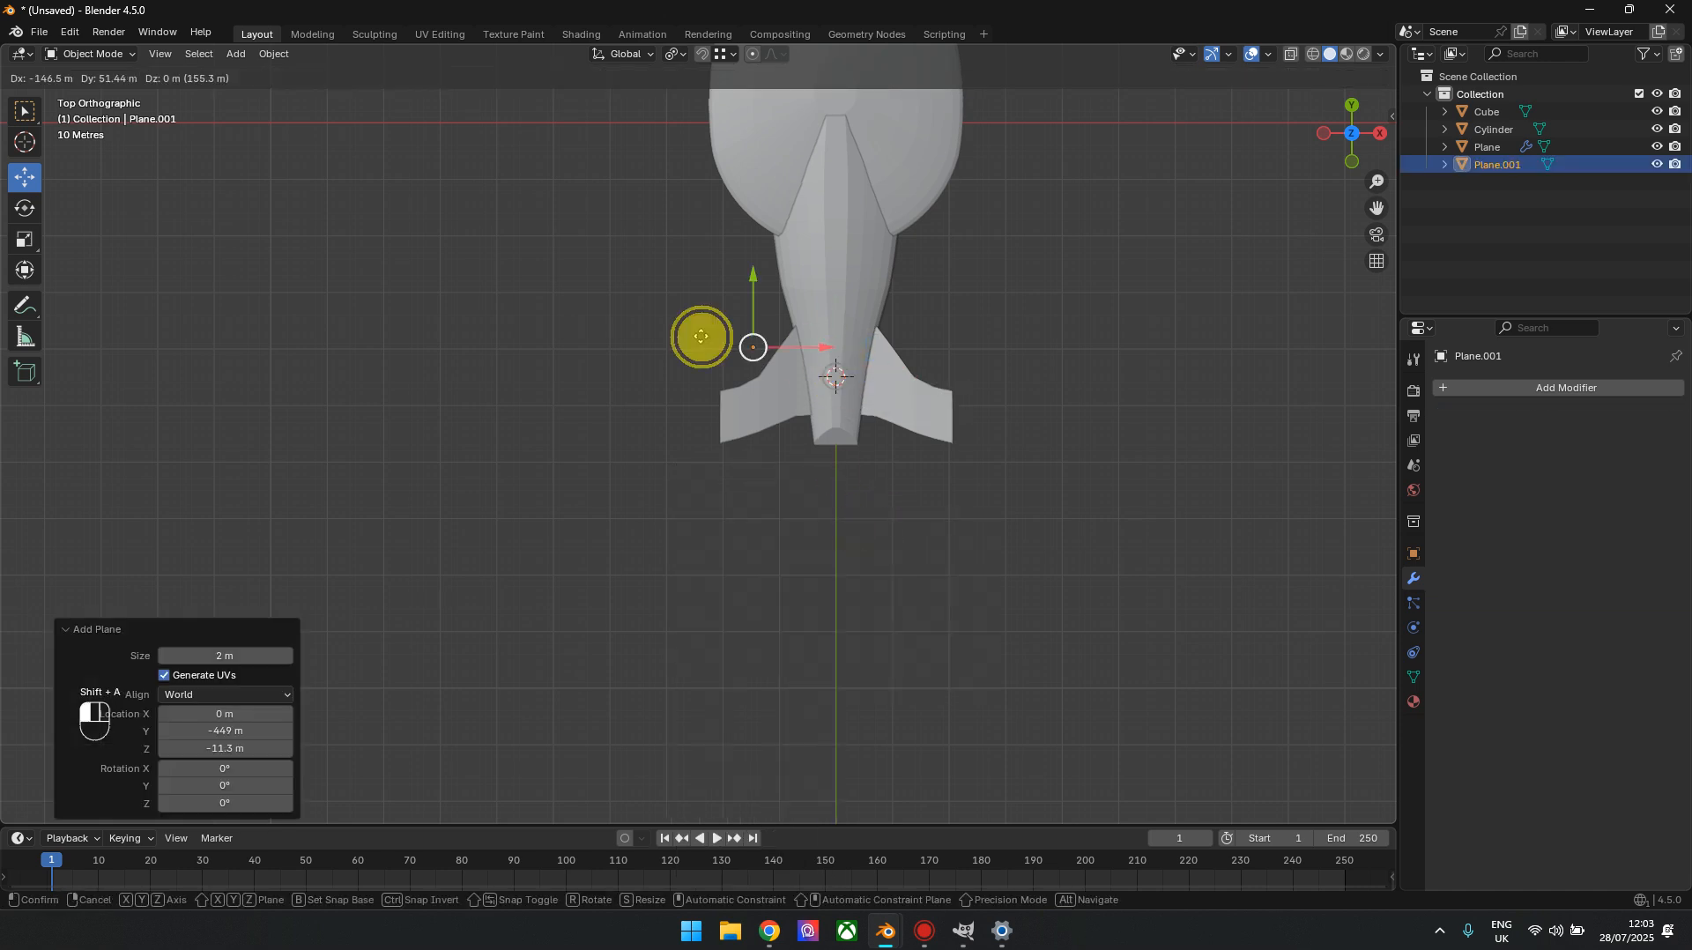
pyautogui.click(494, 428)
pyautogui.click(19, 258)
pyautogui.moveTo(528, 529); pyautogui.dragTo(778, 802)
# Scale the plane by 1.222 along X and stretch it along Y into a long narrow strip
pyautogui.moveTo(868, 77); pyautogui.dragTo(888, 87)
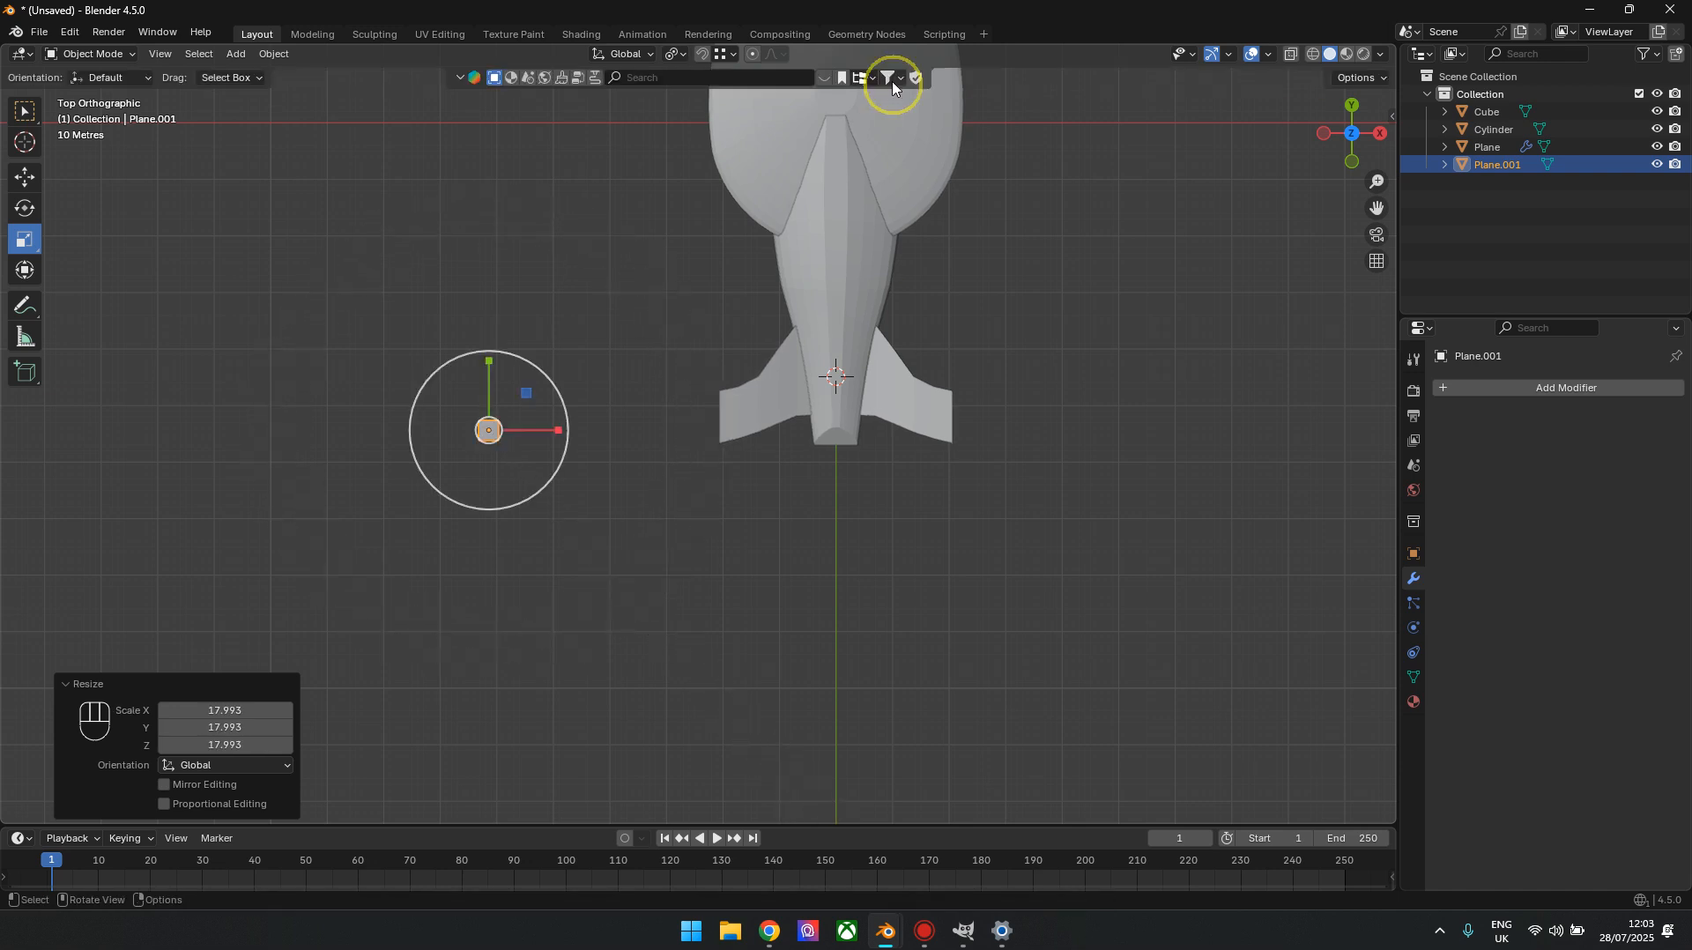
pyautogui.moveTo(564, 430); pyautogui.dragTo(573, 429)
pyautogui.moveTo(489, 363); pyautogui.dragTo(485, 213)
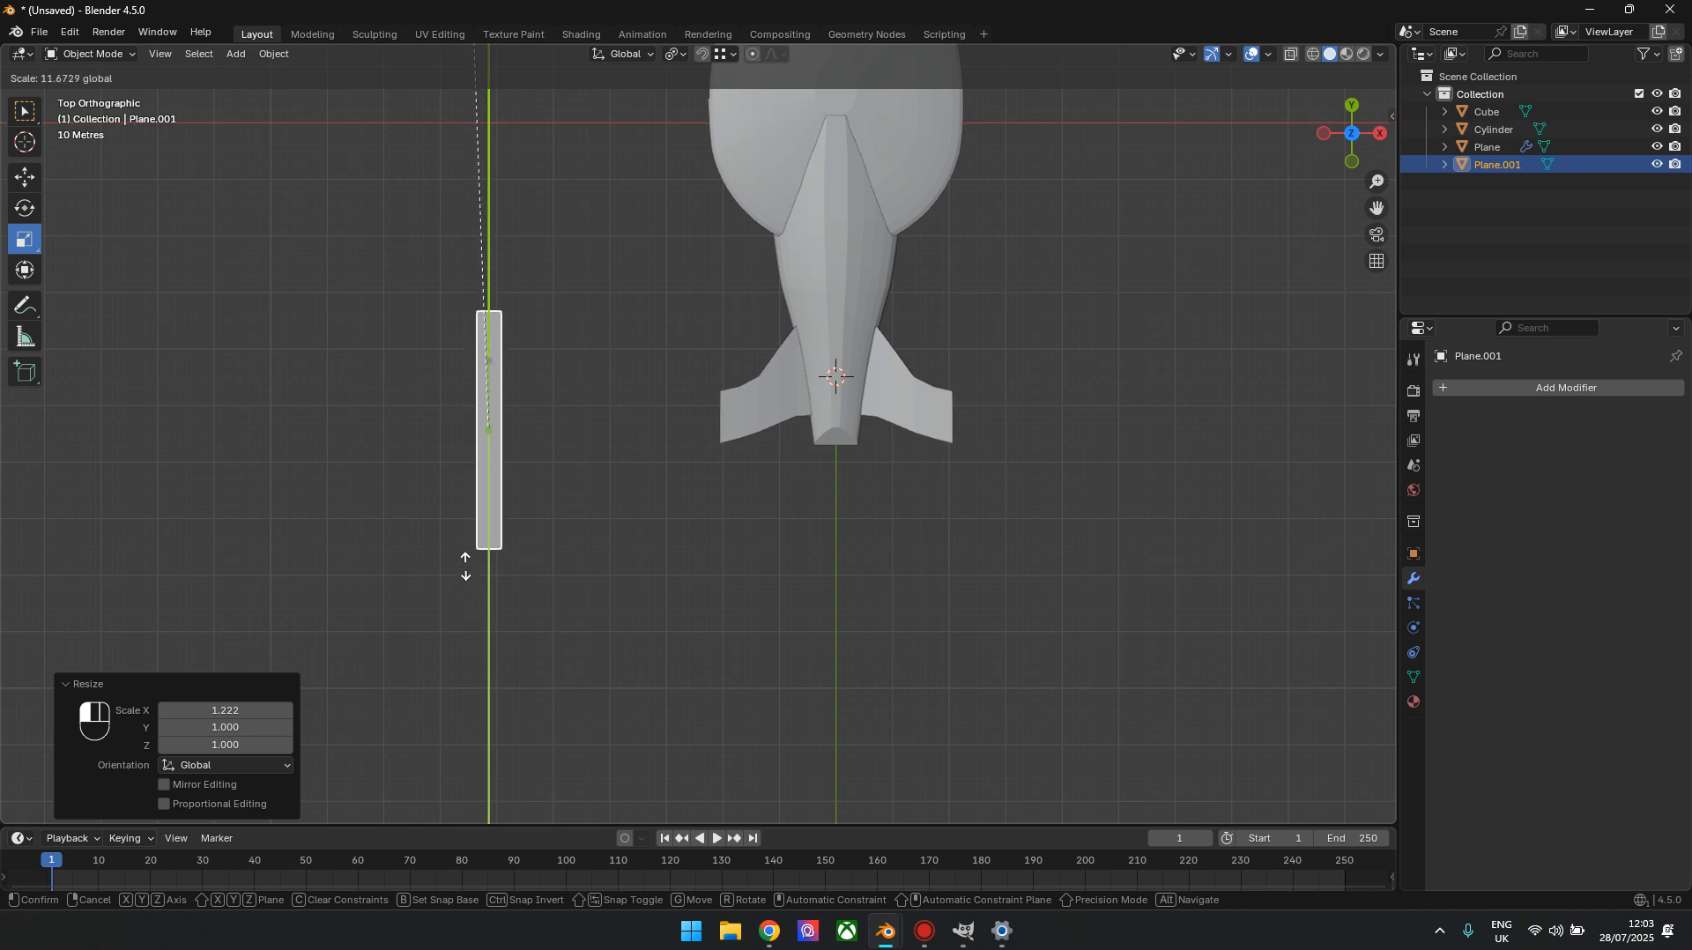
pyautogui.moveTo(464, 511); pyautogui.dragTo(465, 530)
# Move the strip against the wing tip on the negative X side and scale it by 1.267 along Y
pyautogui.click(24, 176)
pyautogui.moveTo(490, 431); pyautogui.dragTo(712, 425)
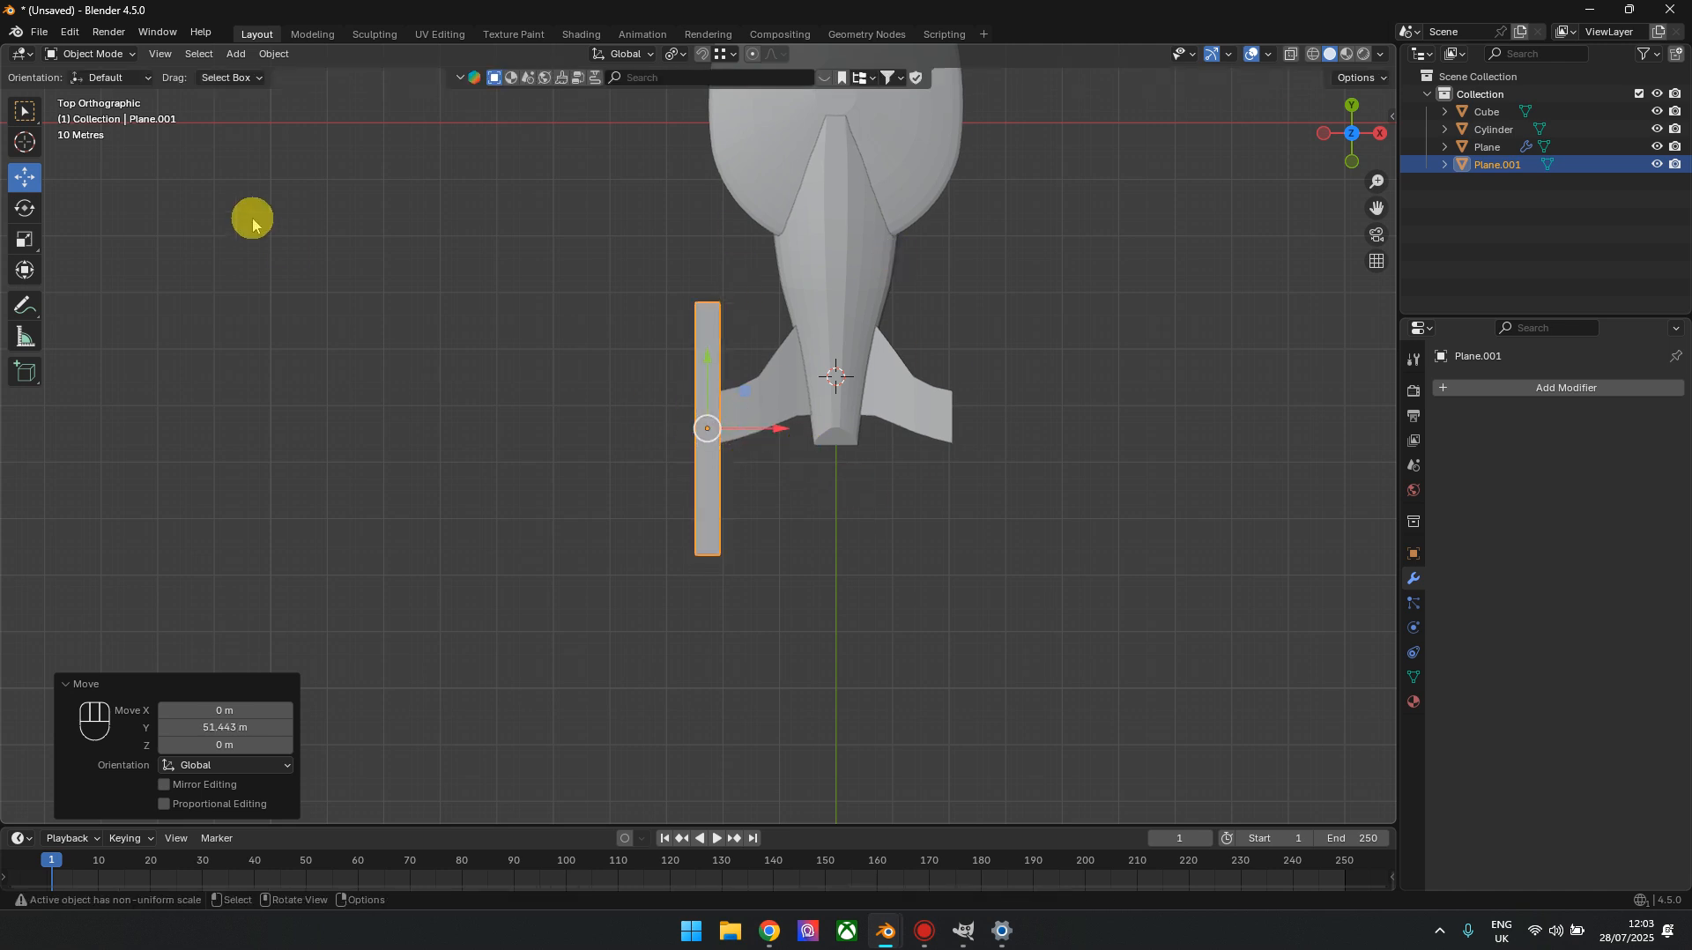
pyautogui.click(25, 239)
pyautogui.moveTo(714, 367); pyautogui.dragTo(710, 352)
# Try to thicken the strip vertically by scaling it along Z, first by a factor of 4.258
pyautogui.moveTo(1326, 146); pyautogui.dragTo(1322, 141)
pyautogui.scroll(3, 771, 451)
pyautogui.keyDown('shift'); pyautogui.moveTo(759, 412); pyautogui.dragTo(824, 558, button='middle'); pyautogui.keyUp('shift')
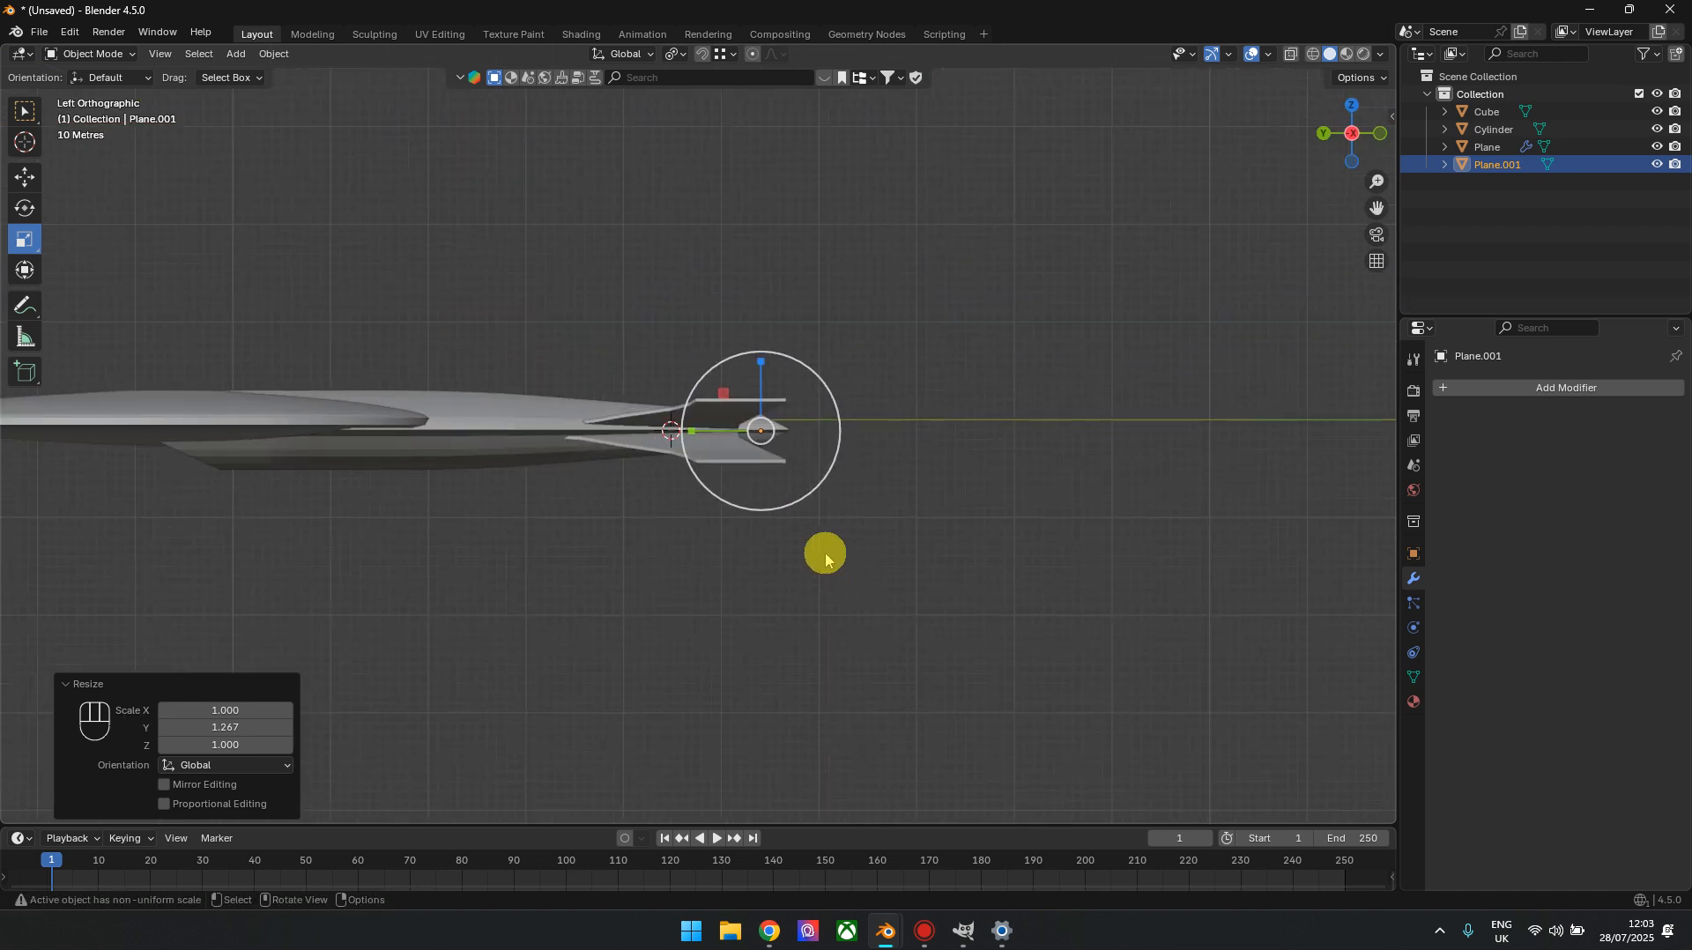
pyautogui.scroll(4, 850, 489)
pyautogui.moveTo(827, 363); pyautogui.dragTo(829, 143)
pyautogui.moveTo(1349, 156)
pyautogui.mouseDown()
pyautogui.moveTo(1252, 179)
pyautogui.moveTo(1341, 136)
pyautogui.mouseUp()
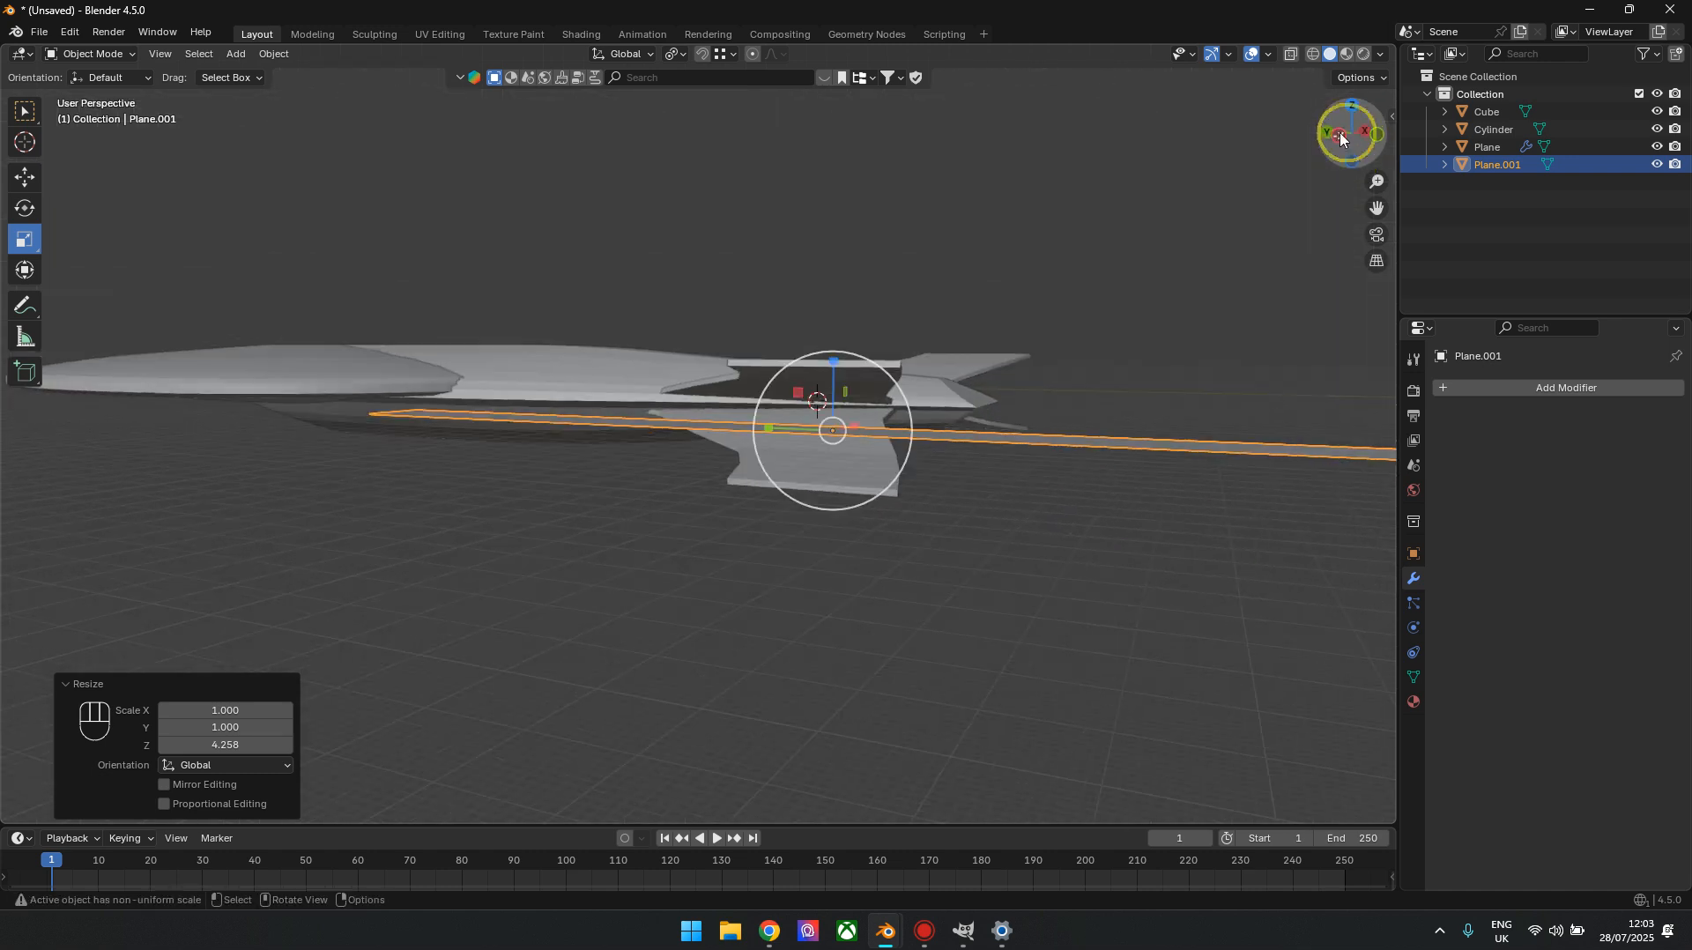
pyautogui.moveTo(837, 360); pyautogui.dragTo(836, 148)
# Undo all the moves and scalings made to the new plane
pyautogui.hotkey('ctrl', 'z')
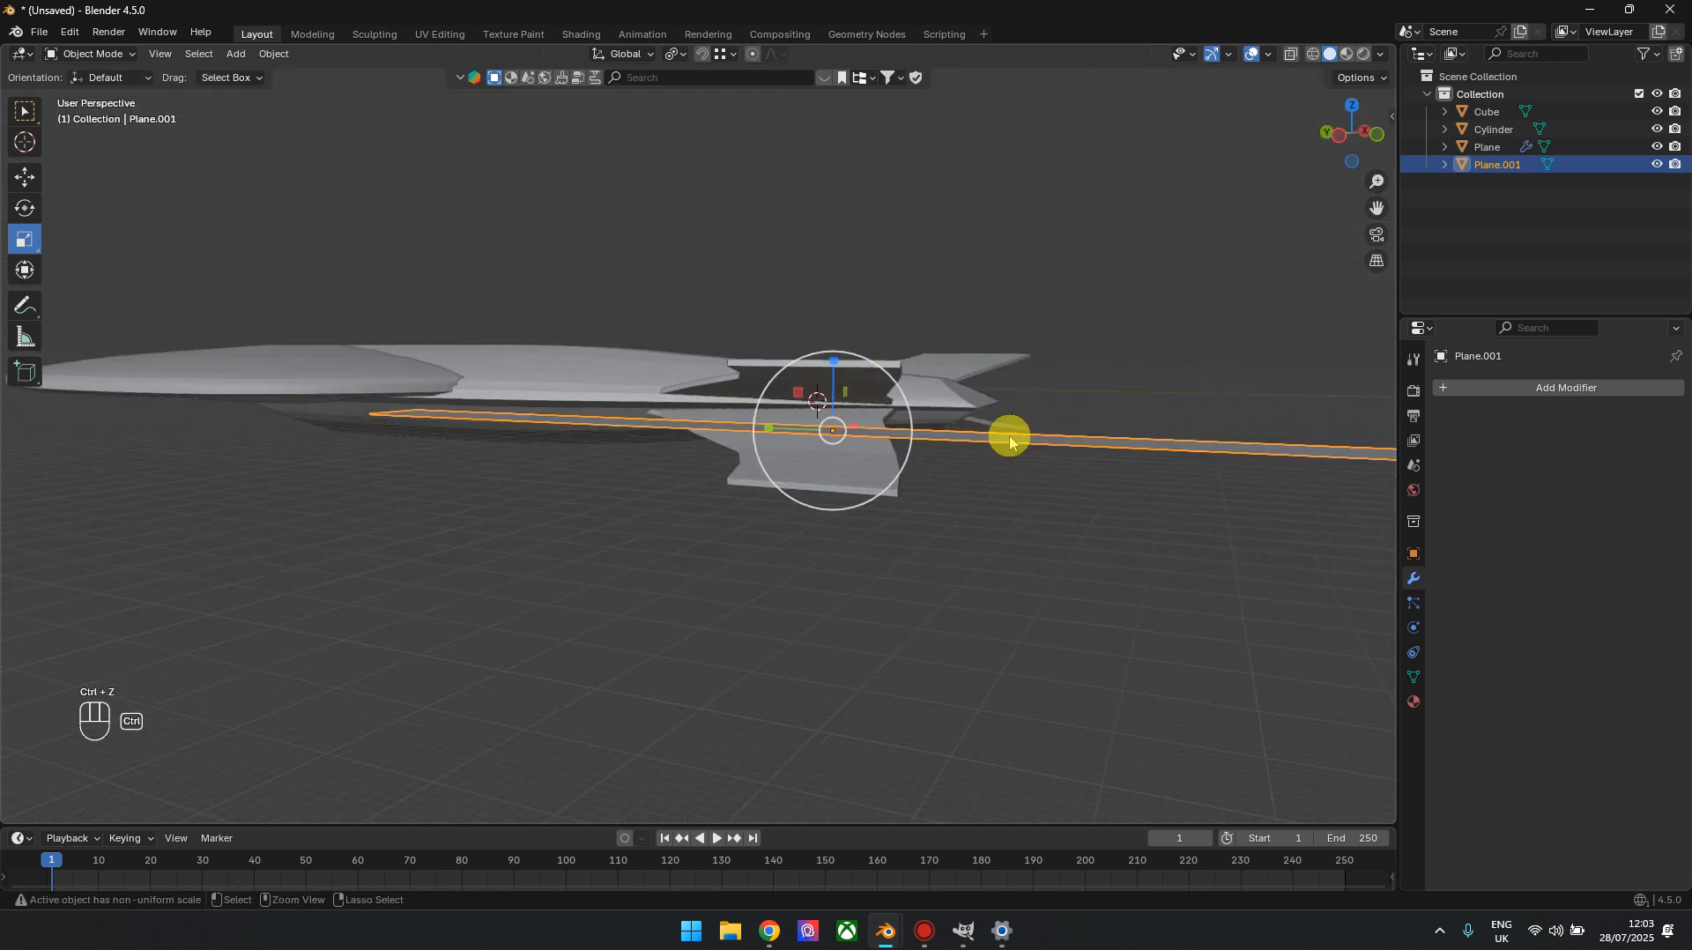
pyautogui.hotkey('ctrl', 'z')
pyautogui.hotkey('ctrl', 'z')
pyautogui.hotkey('ctrl', 'z')
pyautogui.hotkey('ctrl', 'z')
pyautogui.hotkey('ctrl', 'z')
pyautogui.hotkey('ctrl', 'z')
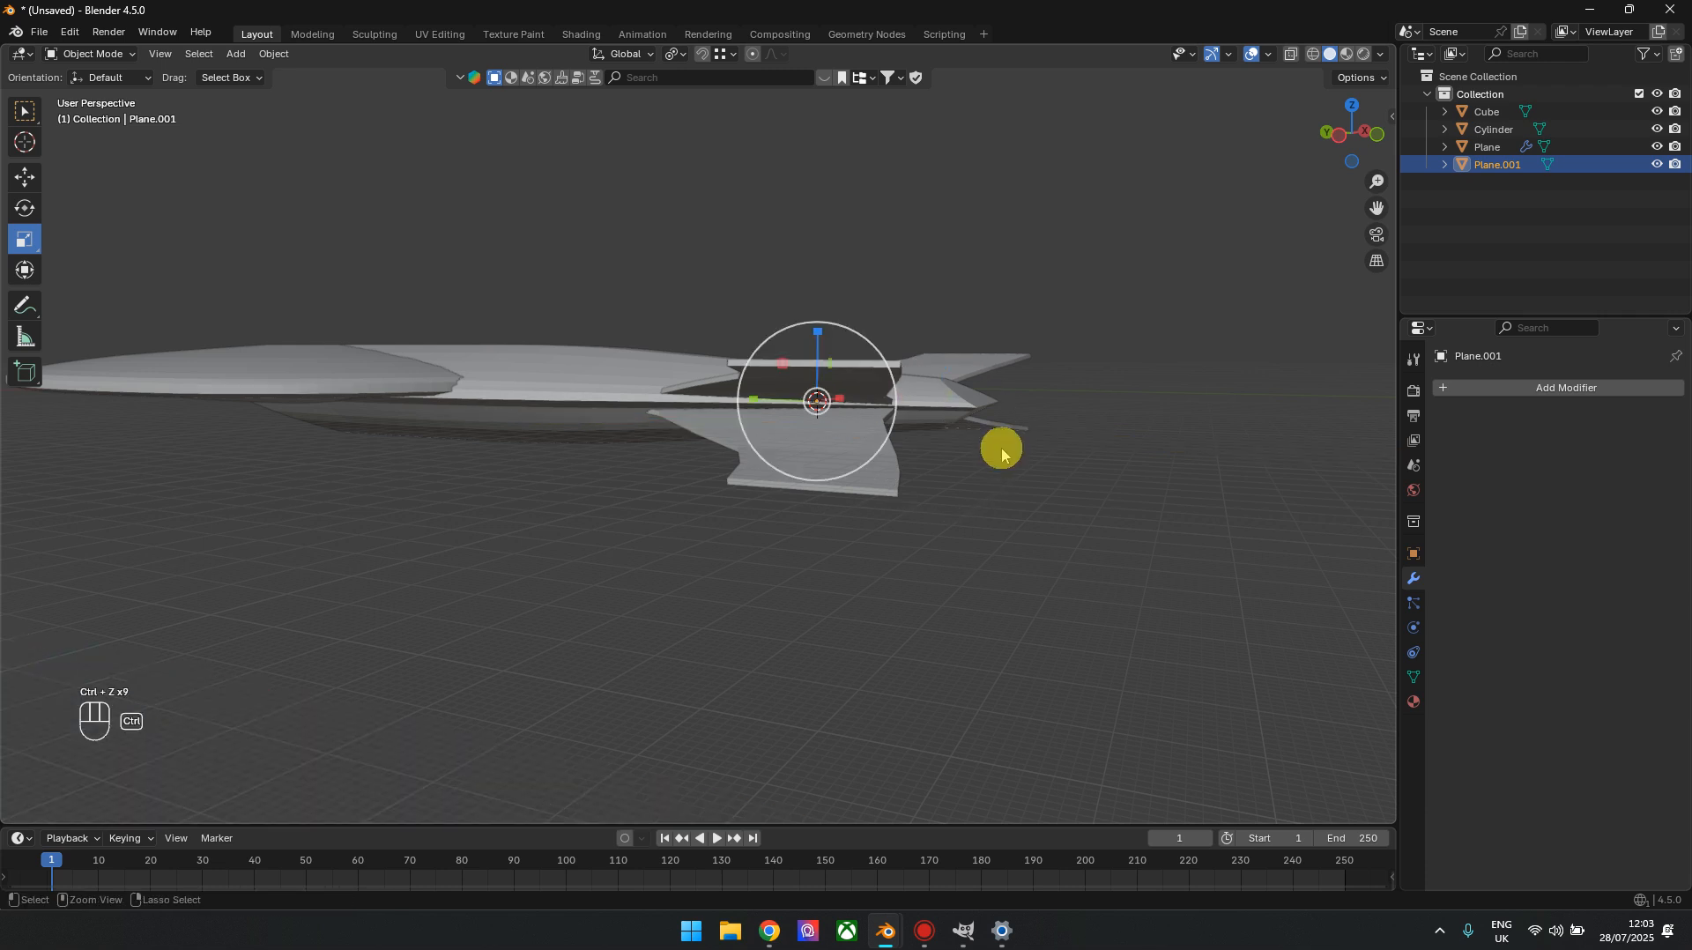
# Add a cube at the 3D cursor and move it clear of the hull towards negative X
pyautogui.click(1351, 106)
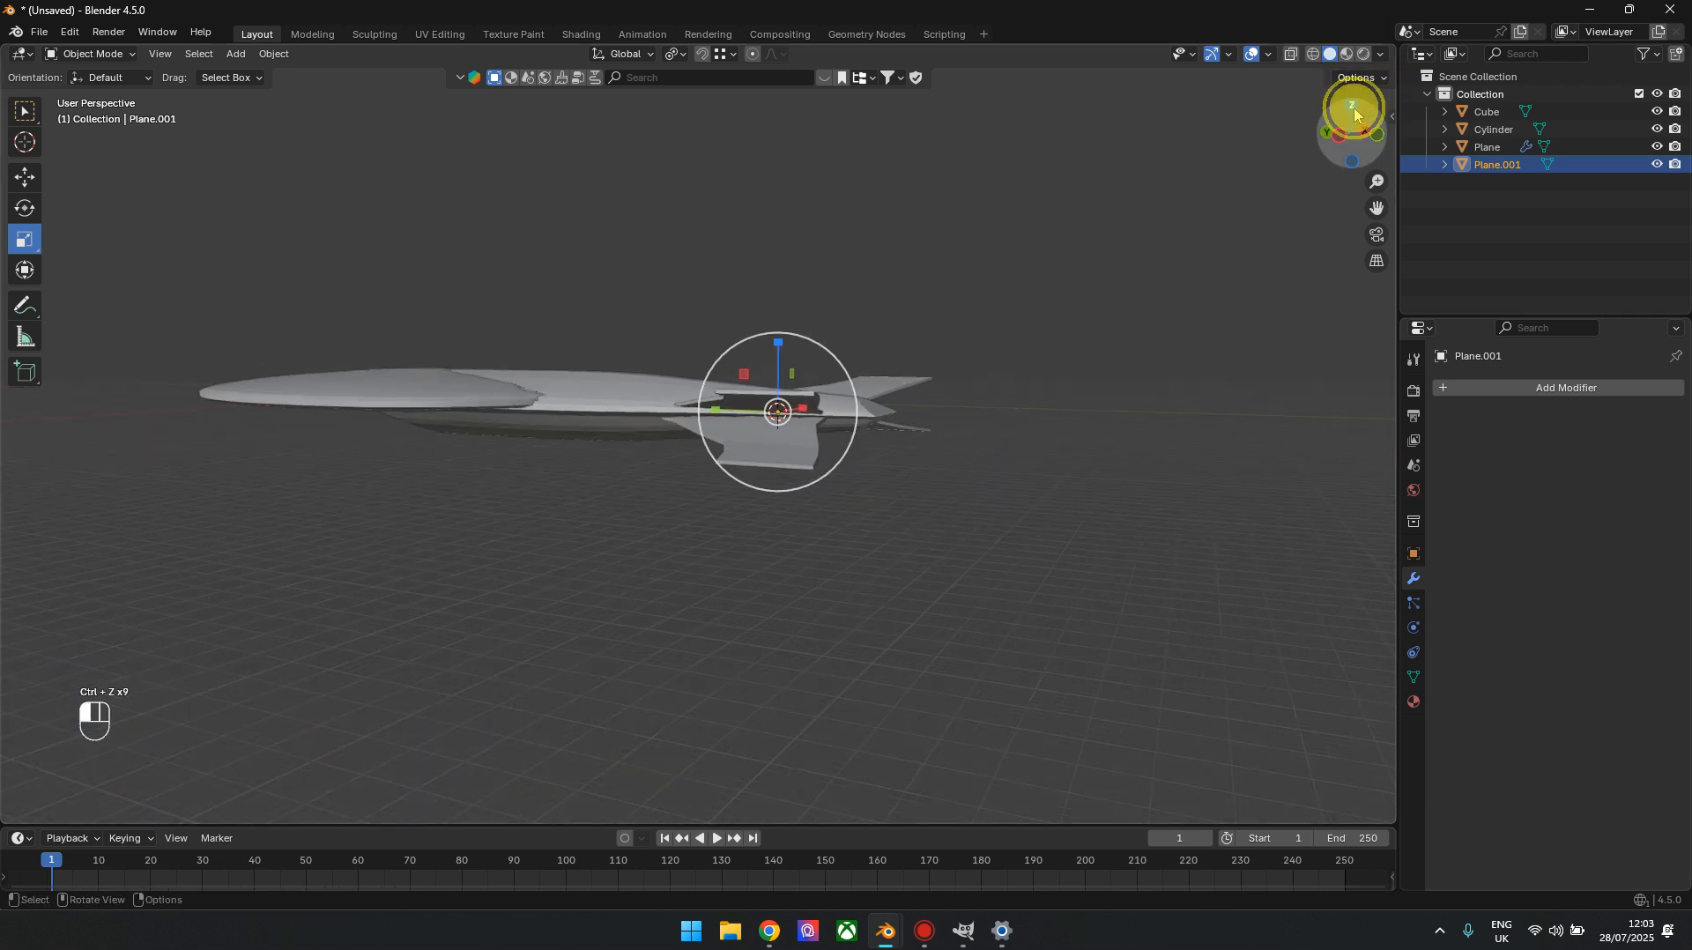
pyautogui.hotkey('shift', 'a')
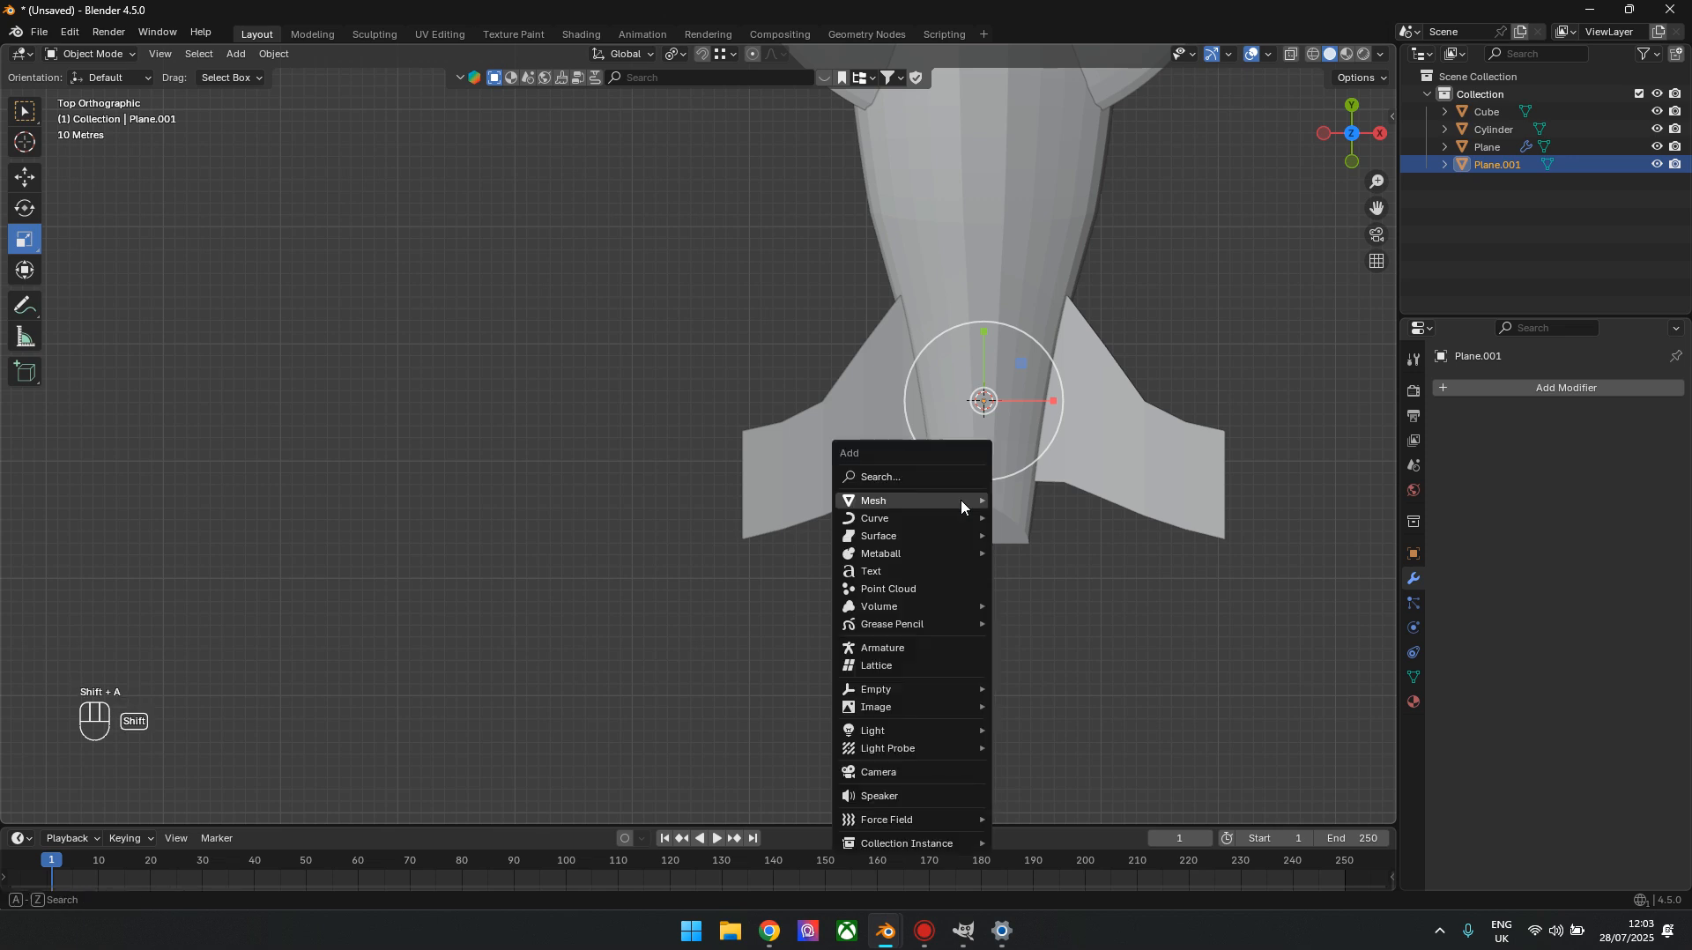
pyautogui.moveTo(960, 500)
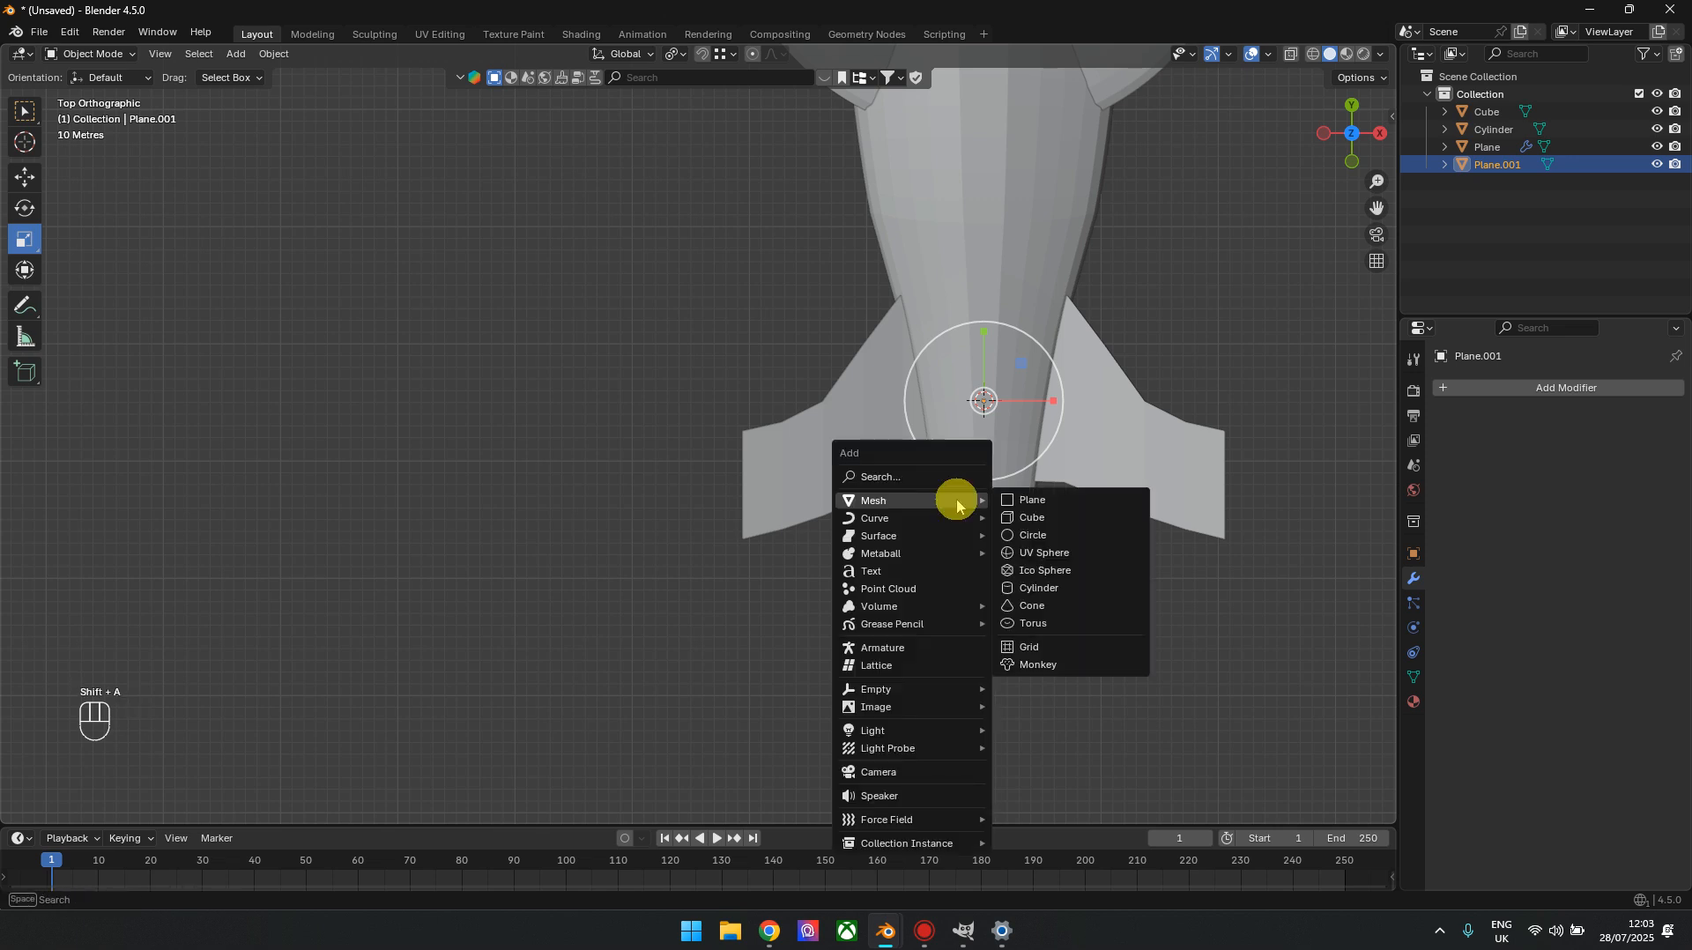
pyautogui.click(1047, 520)
pyautogui.click(27, 179)
pyautogui.moveTo(980, 412); pyautogui.dragTo(841, 416)
# Scale the cube by 4.557 along X, stretch it along Y into a long bar, and place it against the negative X wing tip
pyautogui.click(25, 239)
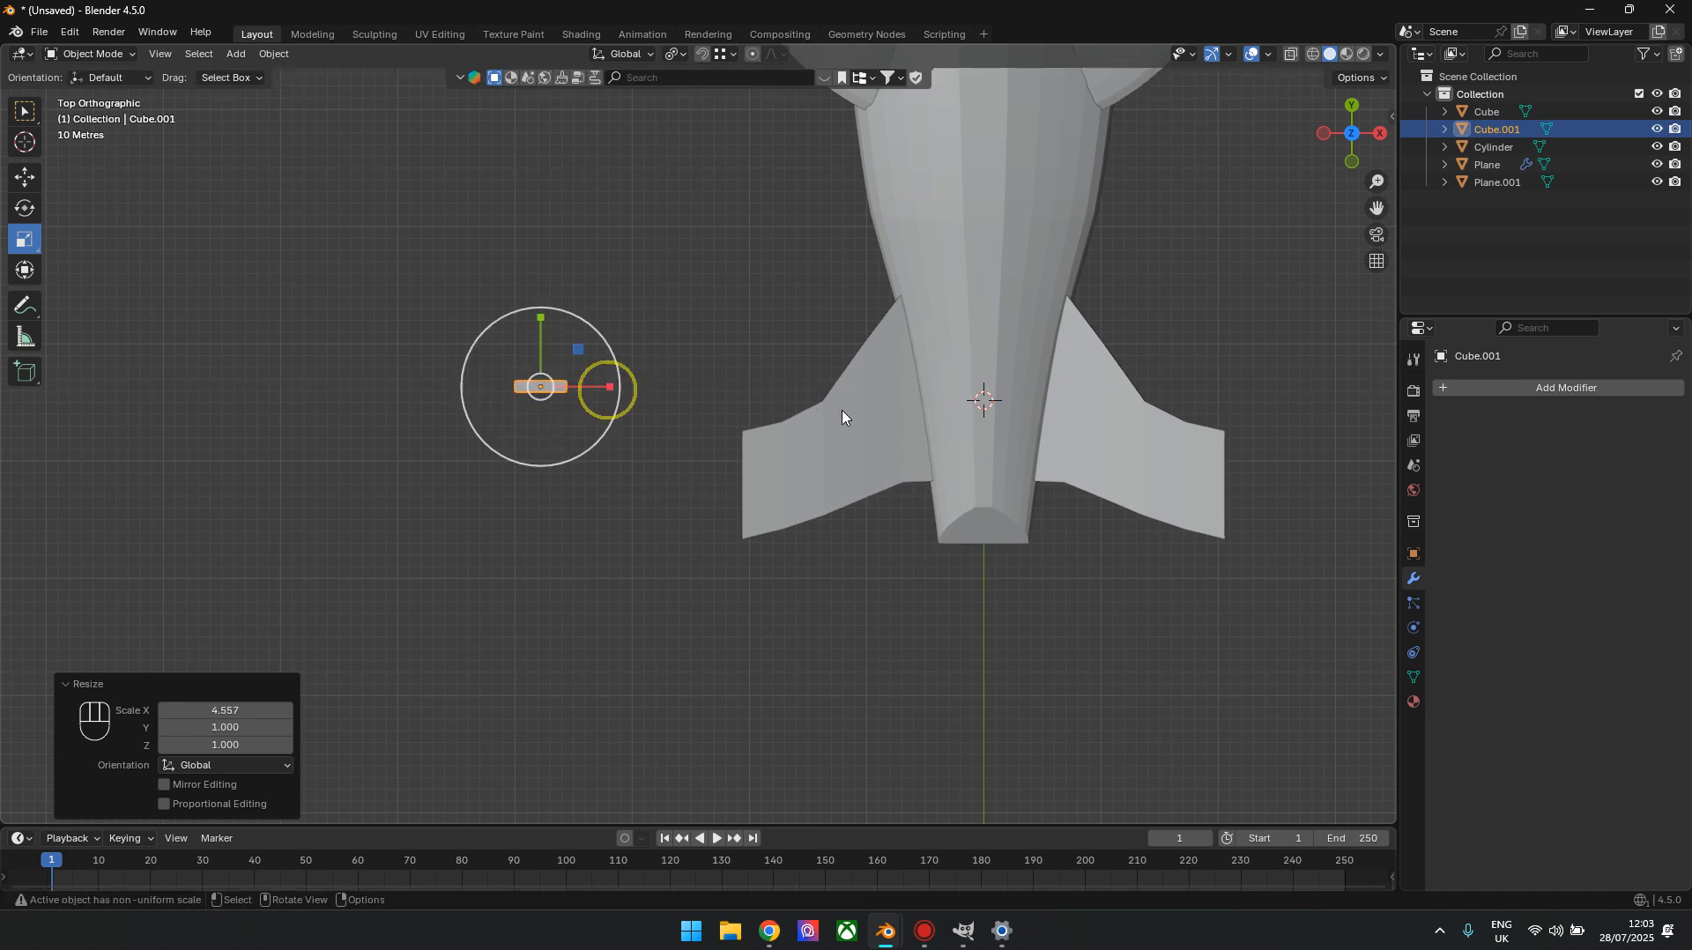
pyautogui.moveTo(535, 328); pyautogui.dragTo(554, 130)
pyautogui.click(25, 176)
pyautogui.moveTo(545, 388); pyautogui.dragTo(721, 561)
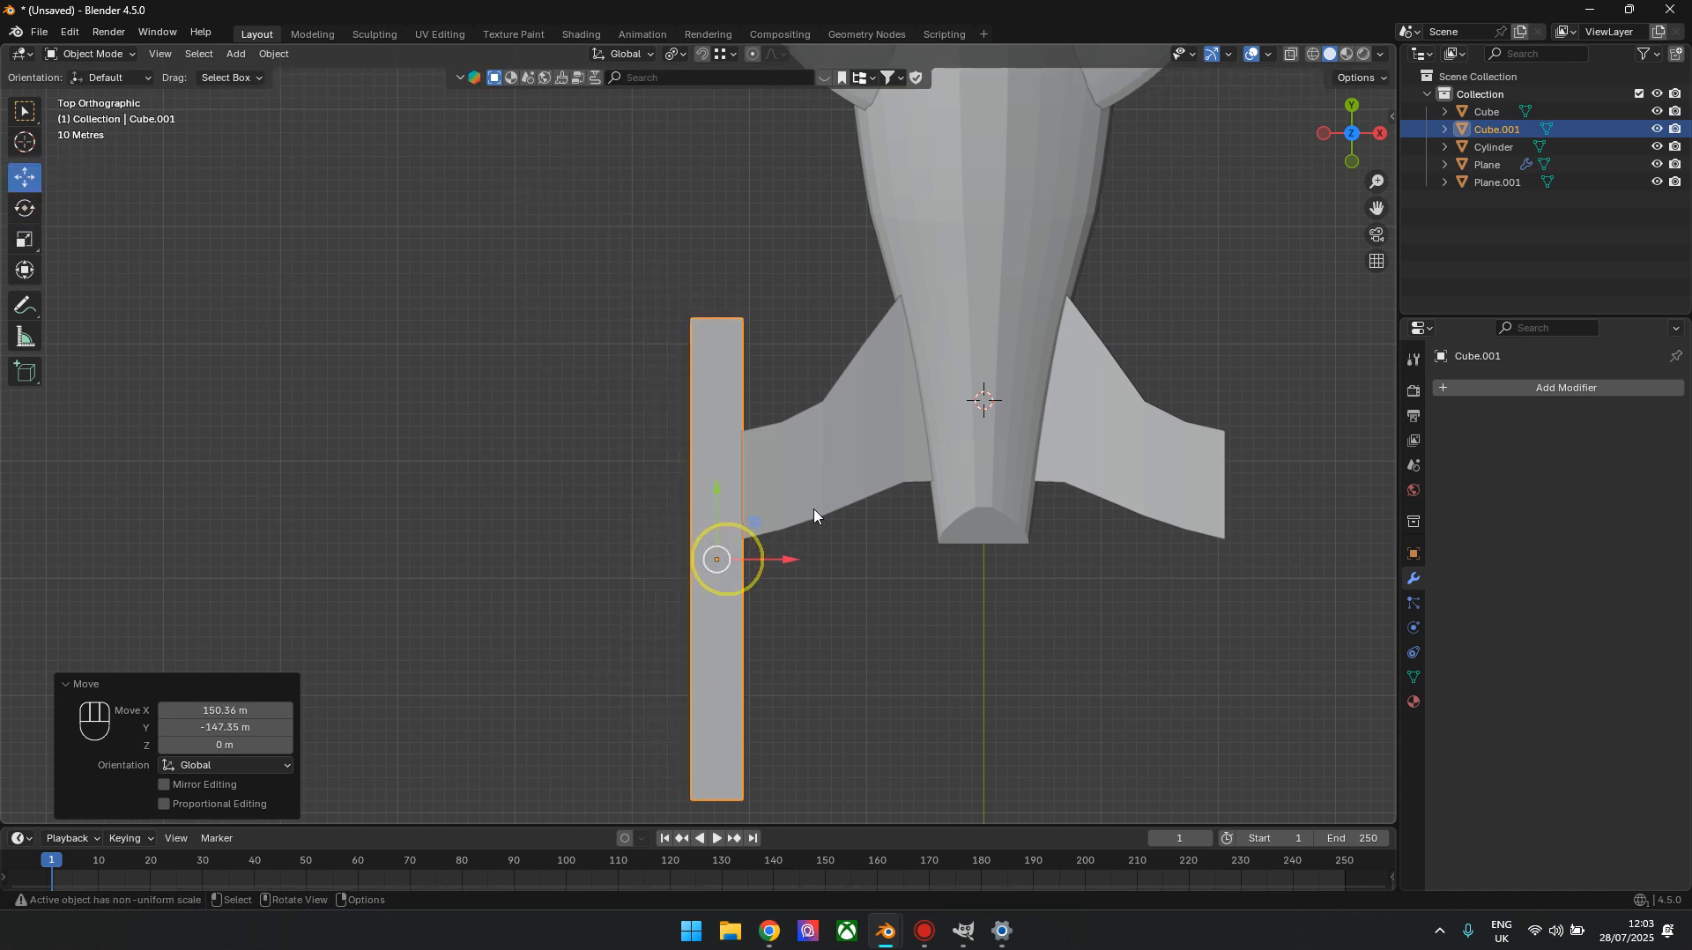
# Raise the bar 32.629 m along Z to meet the upper wing tip
pyautogui.moveTo(1350, 137); pyautogui.dragTo(1351, 161)
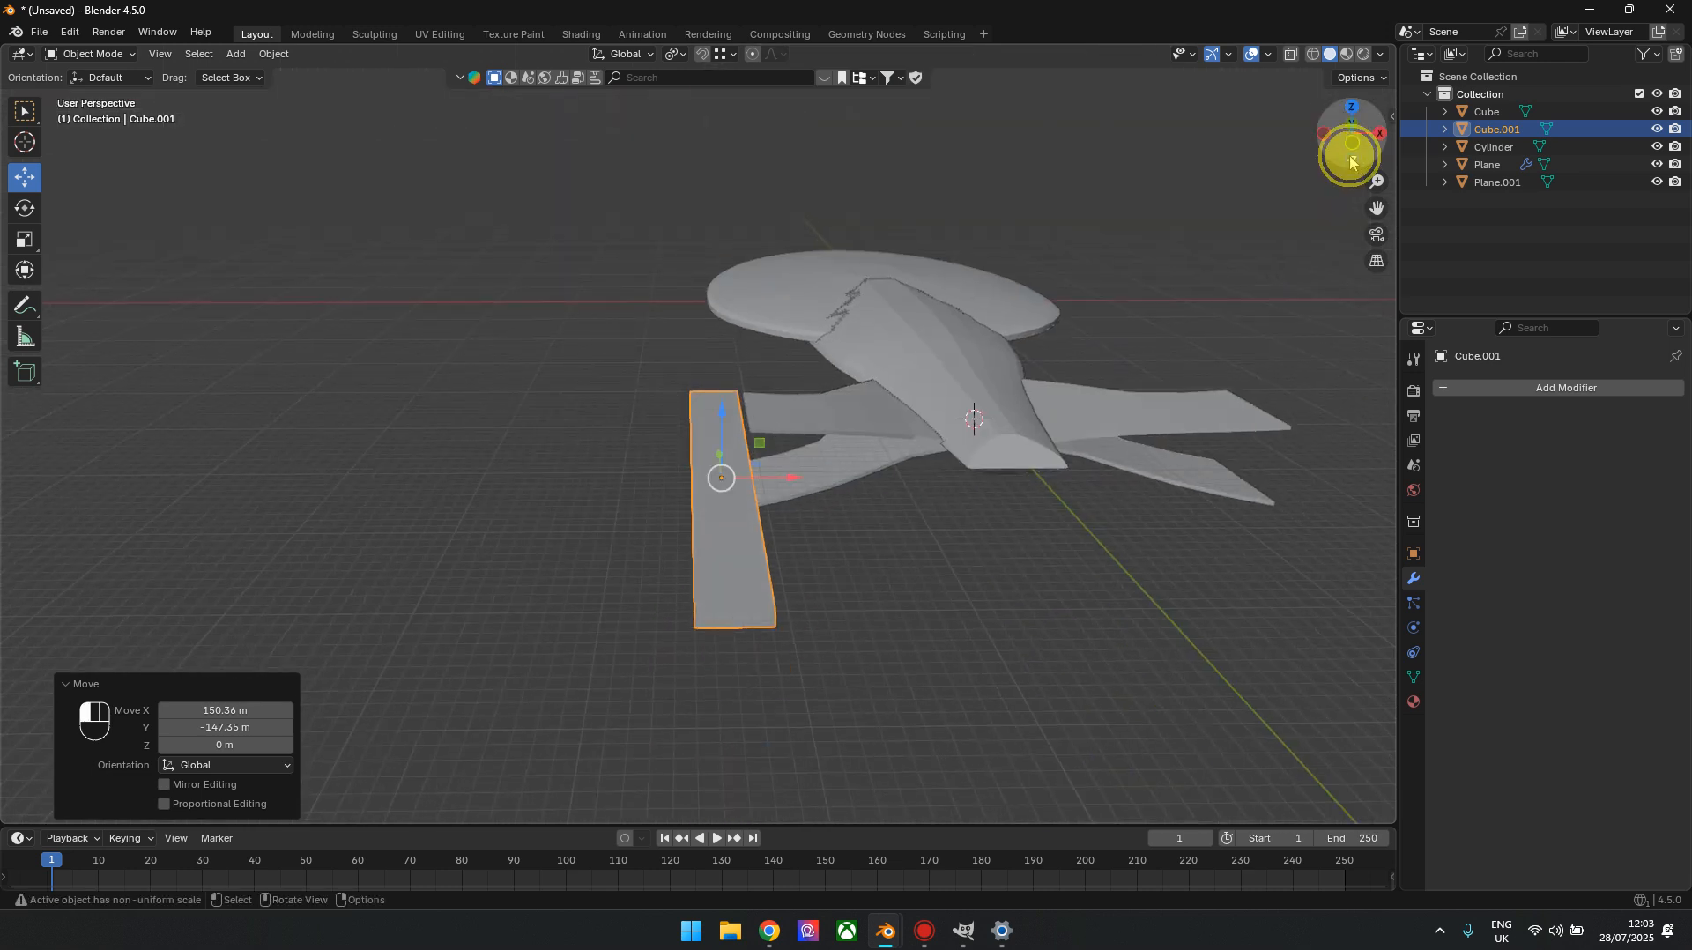
pyautogui.click(1351, 161)
pyautogui.click(1349, 115)
pyautogui.scroll(2, 770, 388)
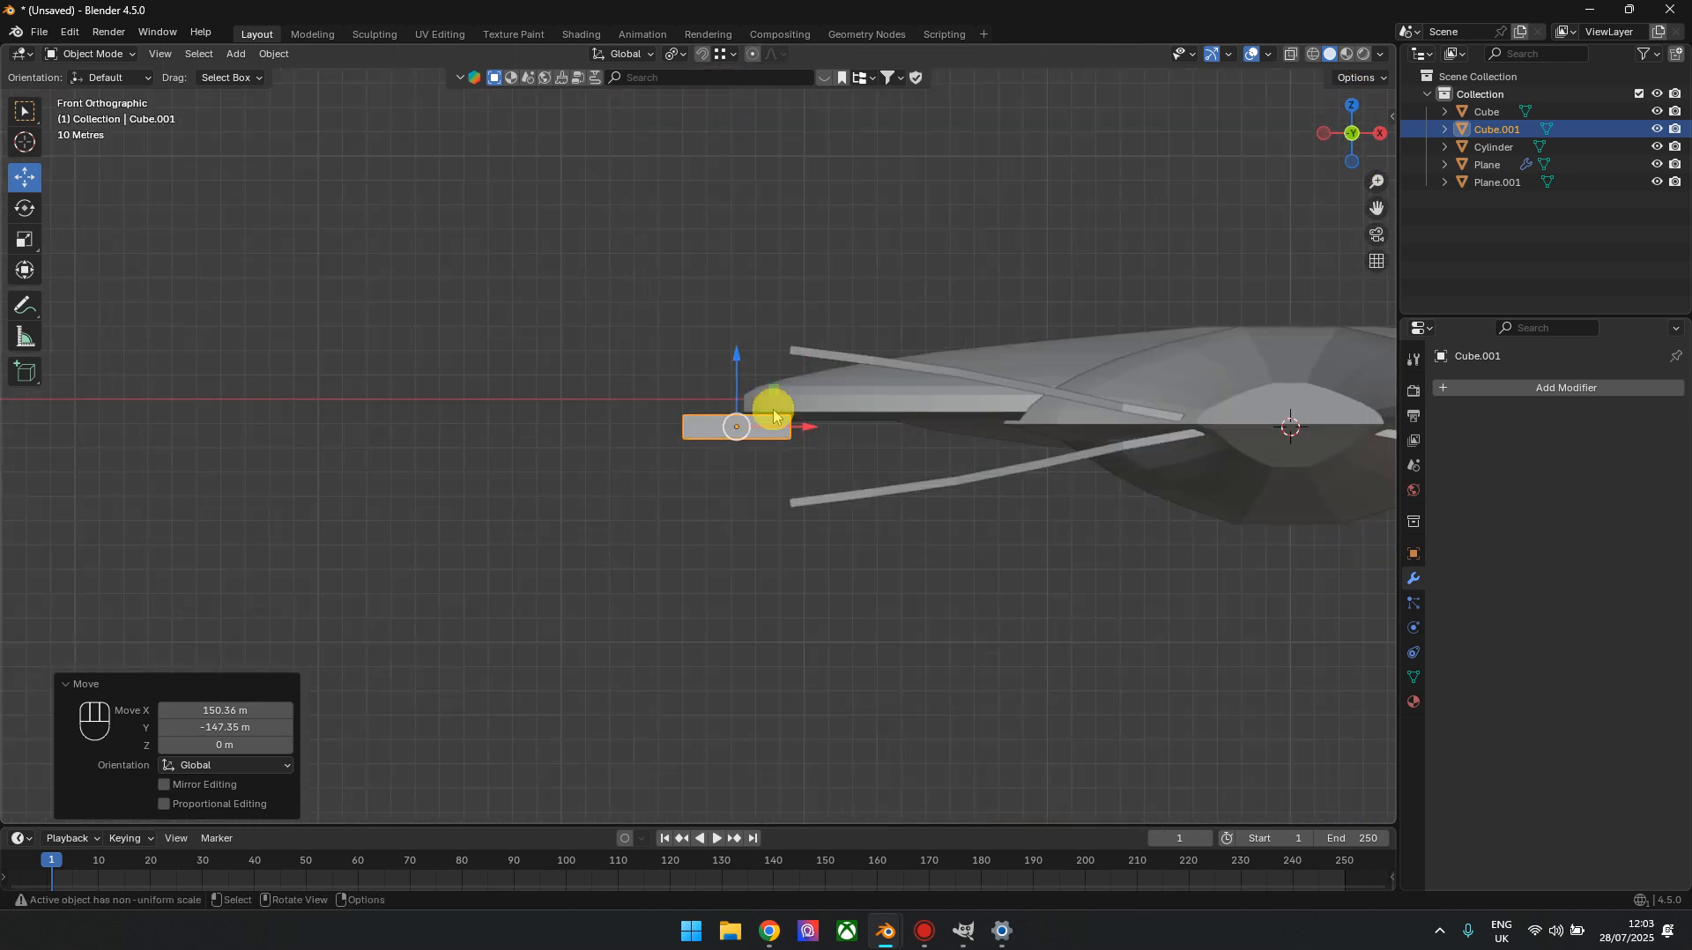
pyautogui.scroll(2, 771, 520)
pyautogui.scroll(1, 708, 407)
pyautogui.moveTo(707, 407); pyautogui.dragTo(707, 327)
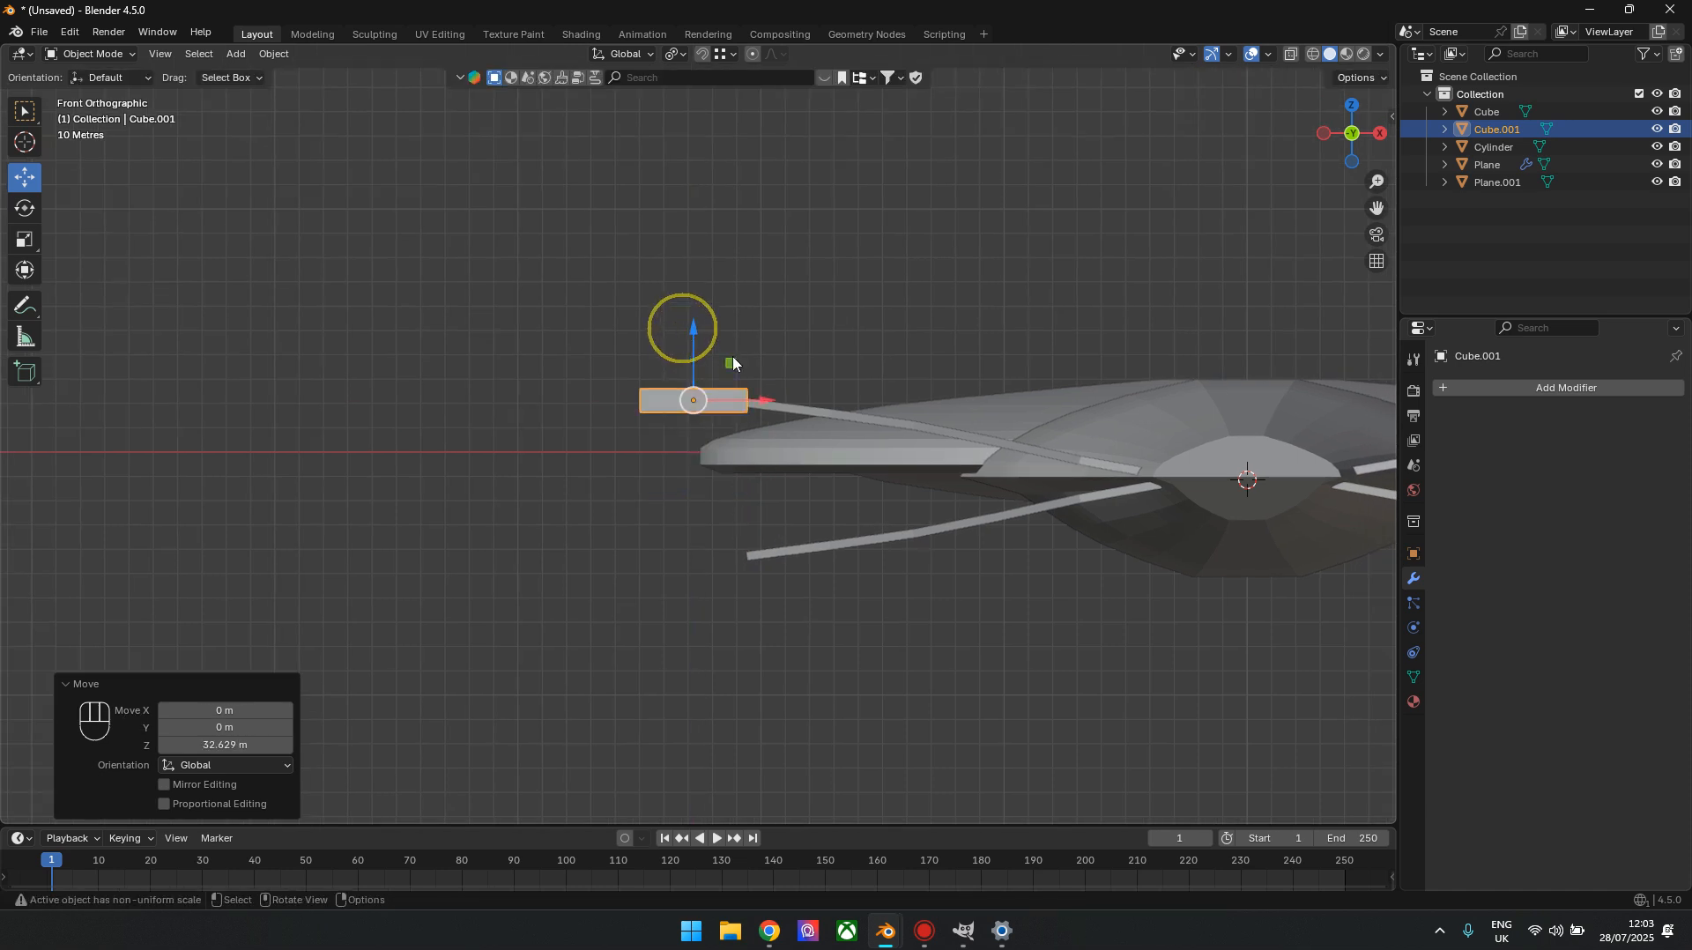
# Thin the nacelle bar at the upper wing tip by scaling it by 0.549 along Z
pyautogui.moveTo(1349, 134); pyautogui.dragTo(1357, 123)
pyautogui.click(1353, 118)
pyautogui.scroll(-4, 728, 396)
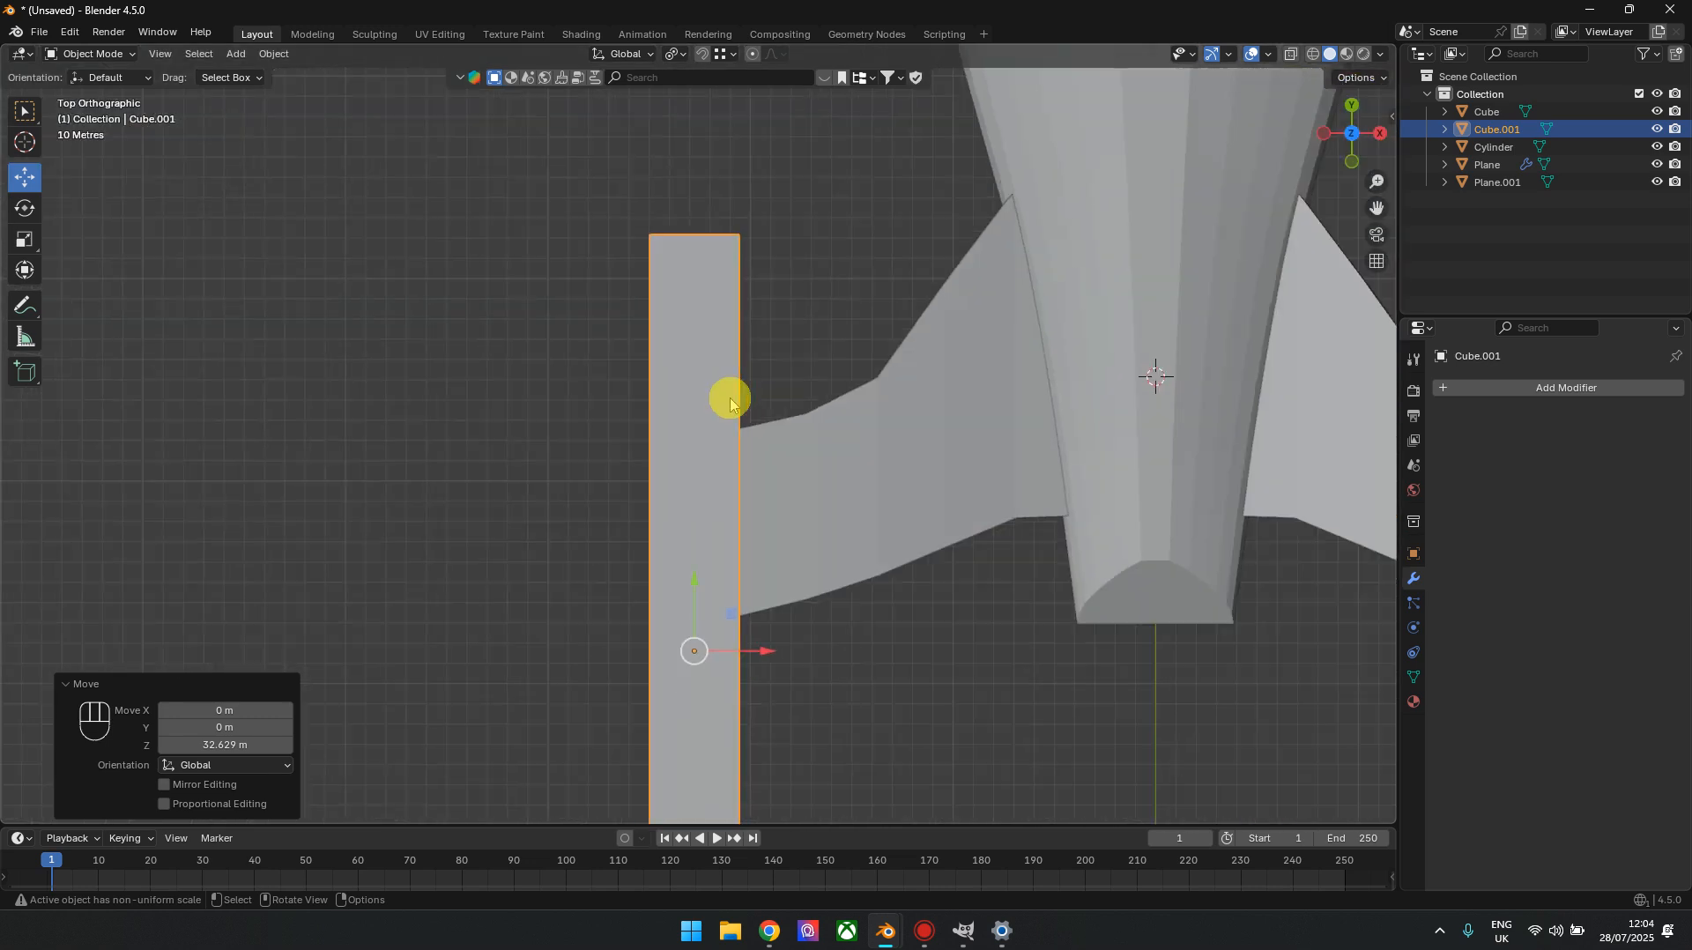
pyautogui.scroll(-3, 828, 511)
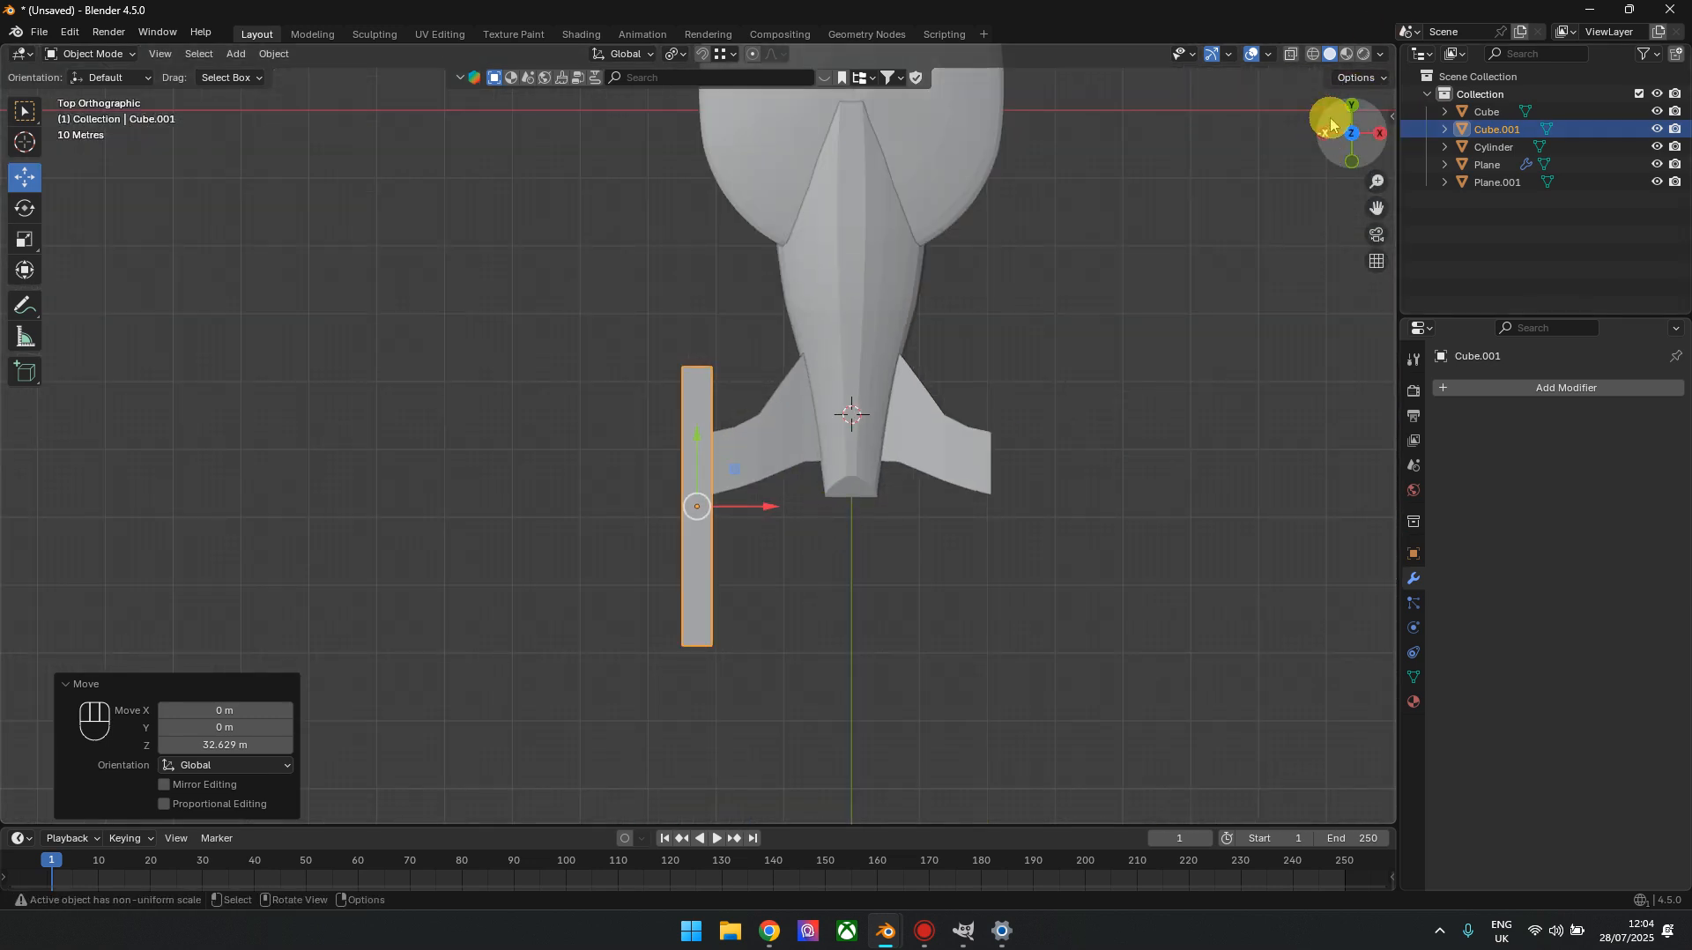
pyautogui.moveTo(709, 480)
pyautogui.keyDown('shift'); pyautogui.mouseDown(button='middle')
pyautogui.moveTo(619, 327)
pyautogui.moveTo(683, 473)
pyautogui.mouseUp(button='middle'); pyautogui.keyUp('shift')
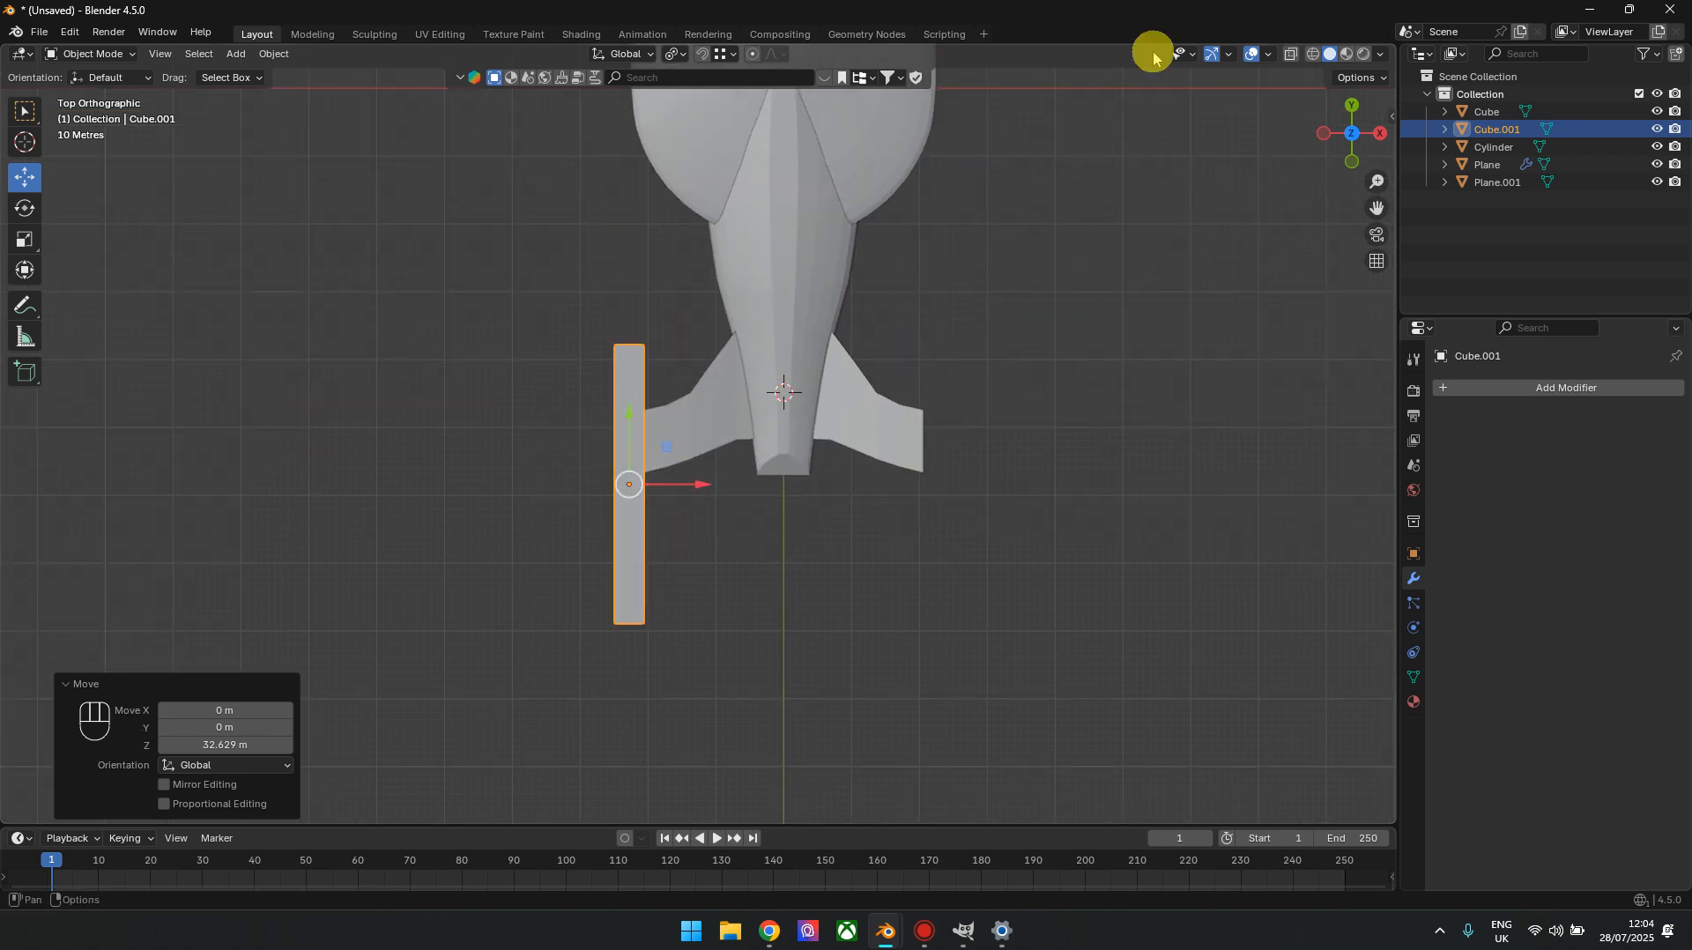
pyautogui.click(1350, 160)
pyautogui.scroll(2, 600, 434)
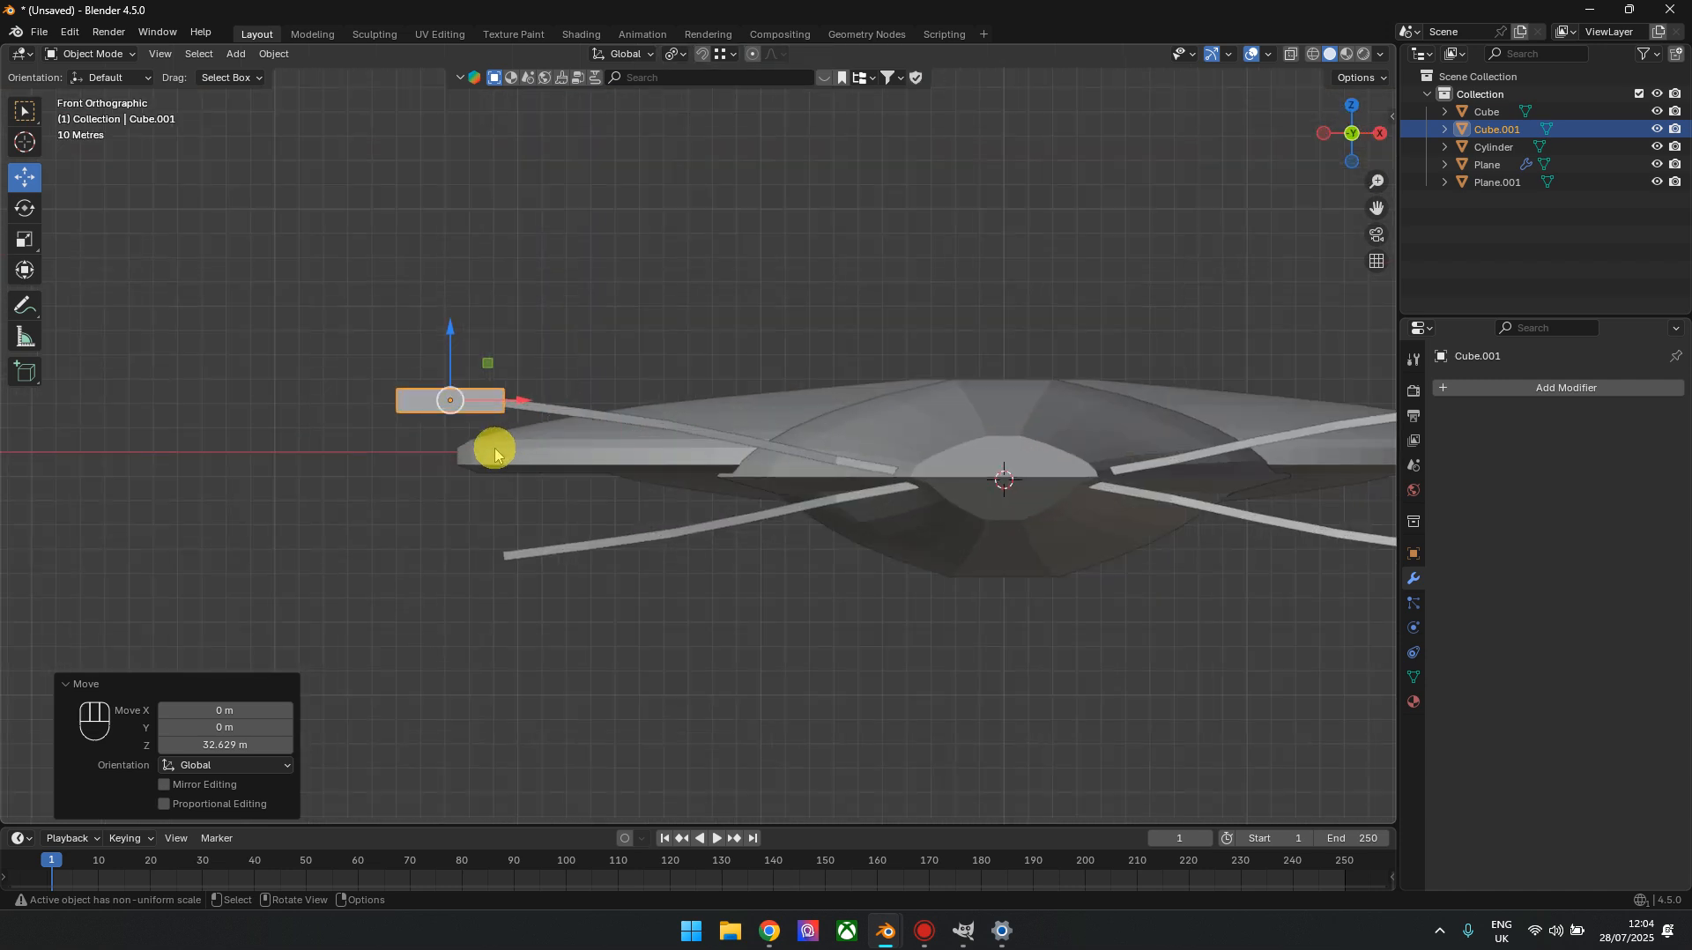
pyautogui.keyDown('shift'); pyautogui.moveTo(495, 450); pyautogui.dragTo(635, 417, button='middle'); pyautogui.keyUp('shift')
pyautogui.click(30, 243)
pyautogui.moveTo(592, 297); pyautogui.dragTo(593, 328)
# Add a Mirror modifier to the bar on the X and Z axes, using the wing object Plane as the mirror object
pyautogui.scroll(-5, 933, 434)
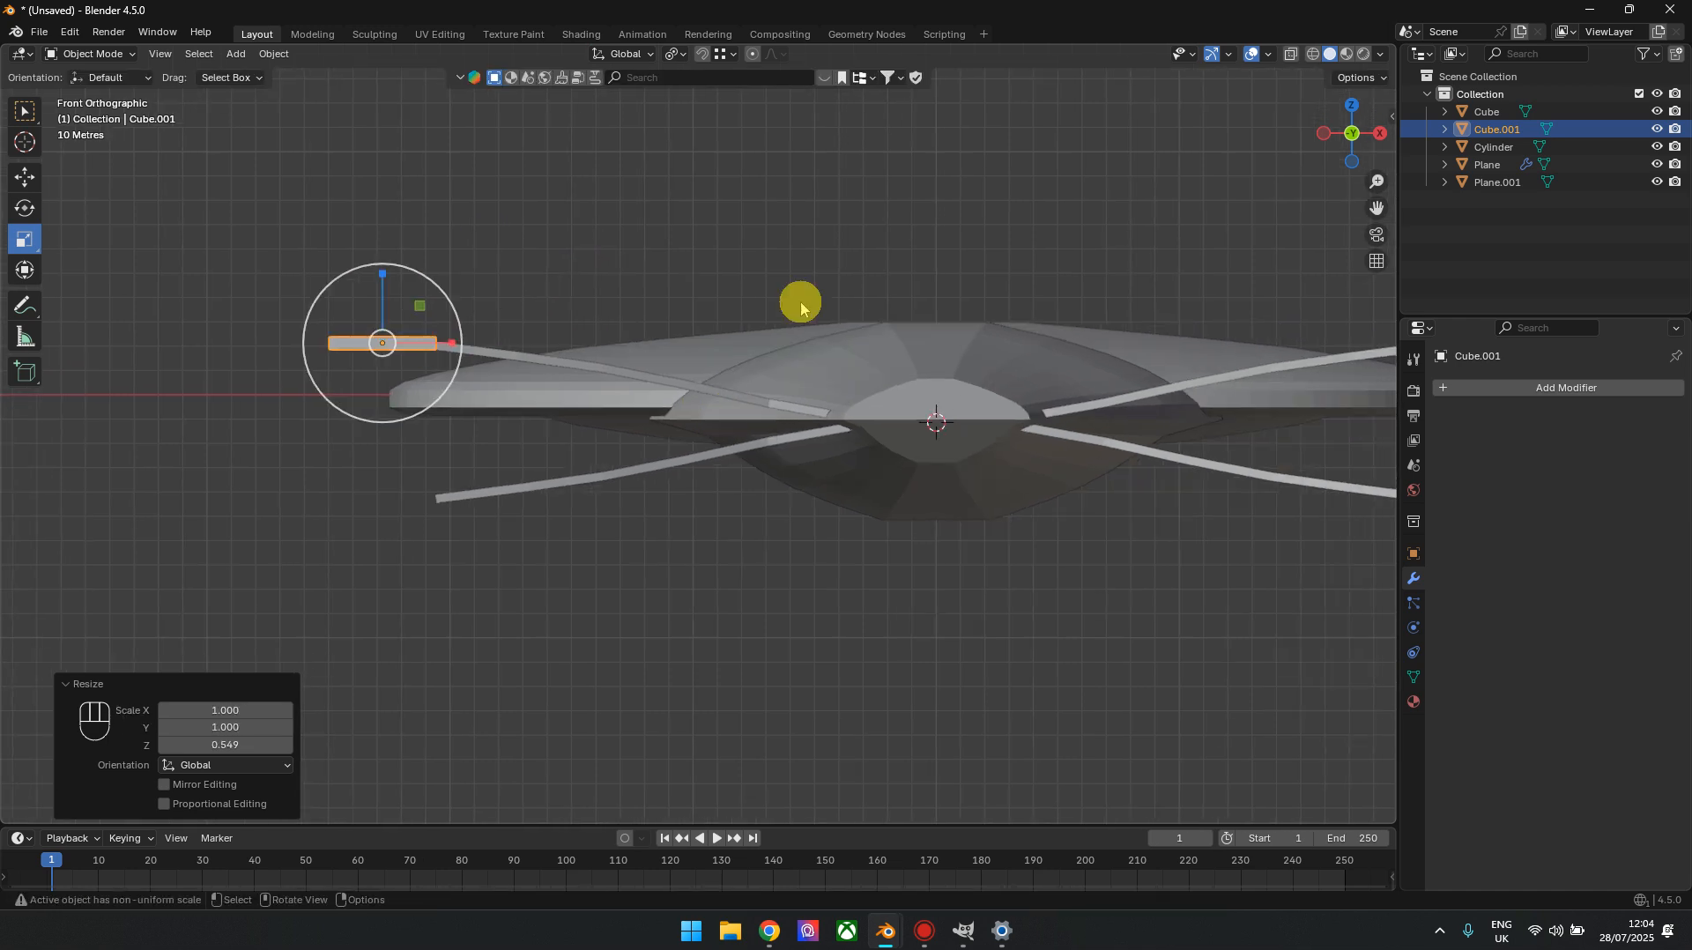
pyautogui.click(1549, 388)
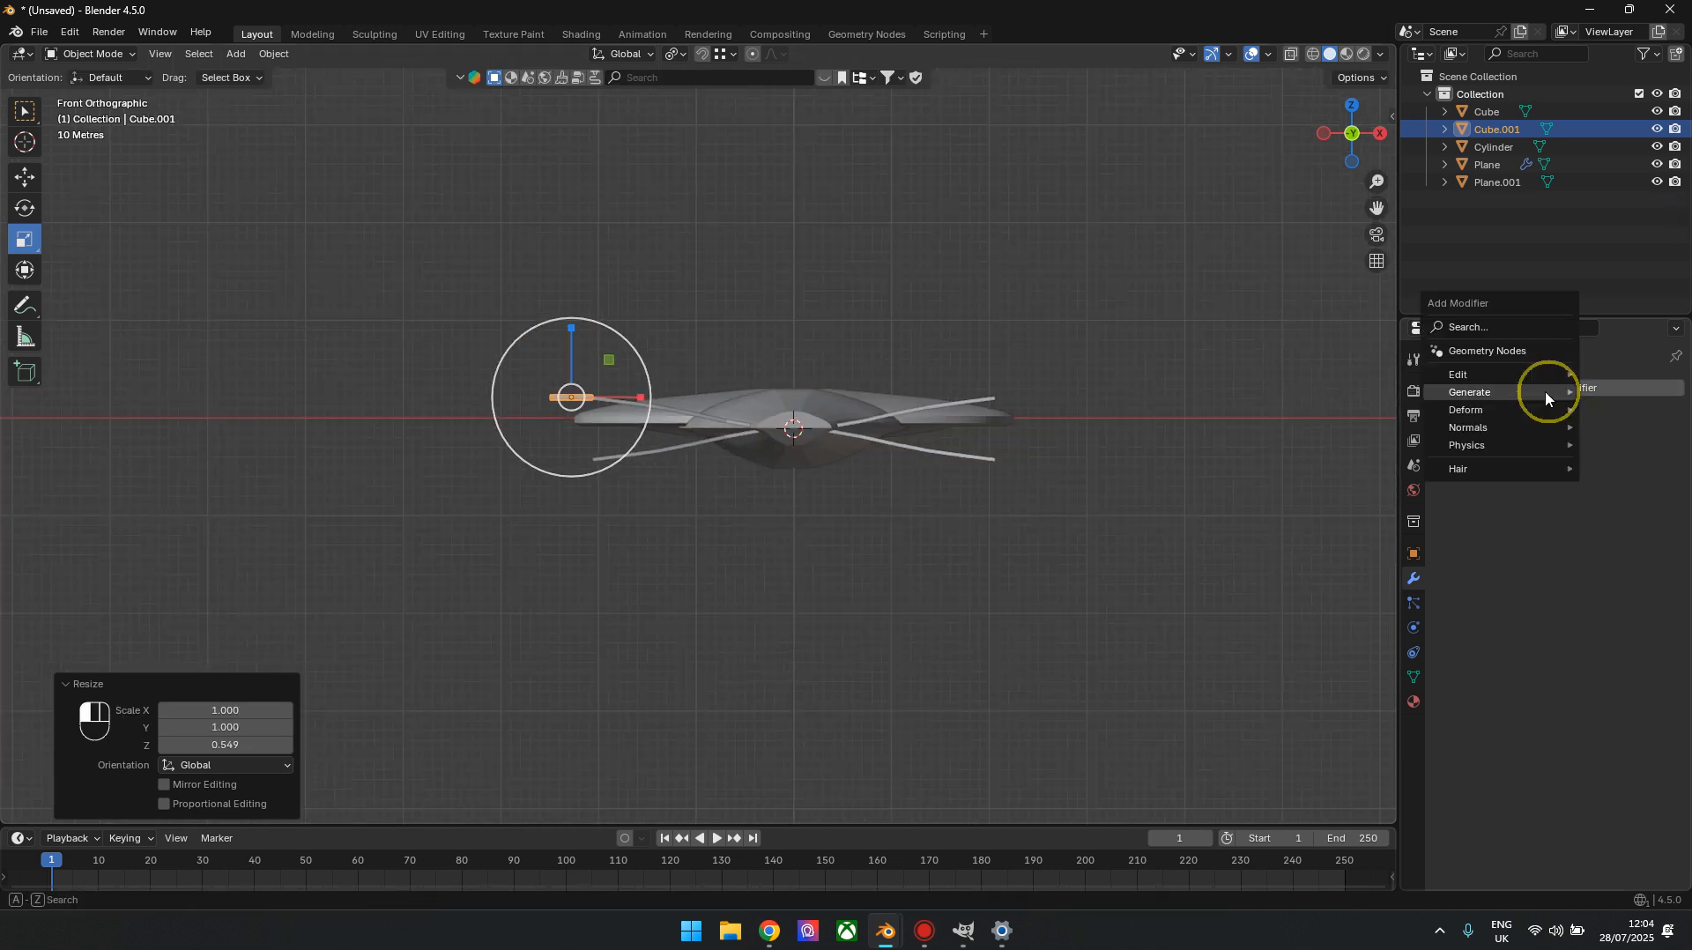
pyautogui.moveTo(1463, 389)
pyautogui.click(1331, 515)
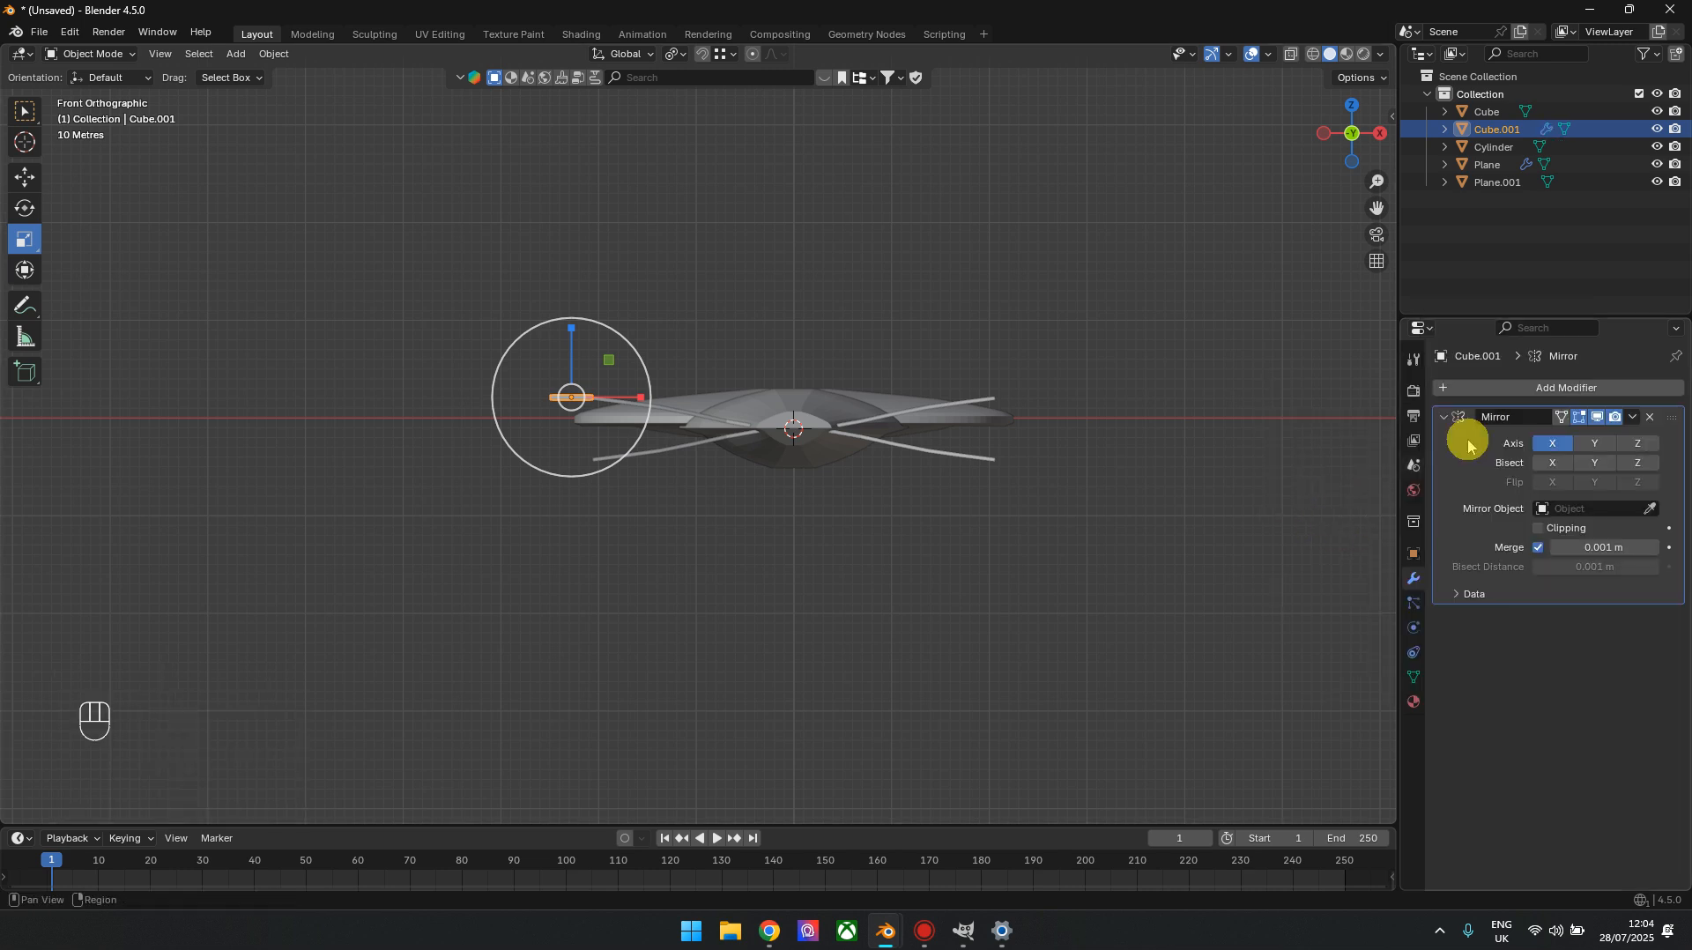
pyautogui.click(1637, 444)
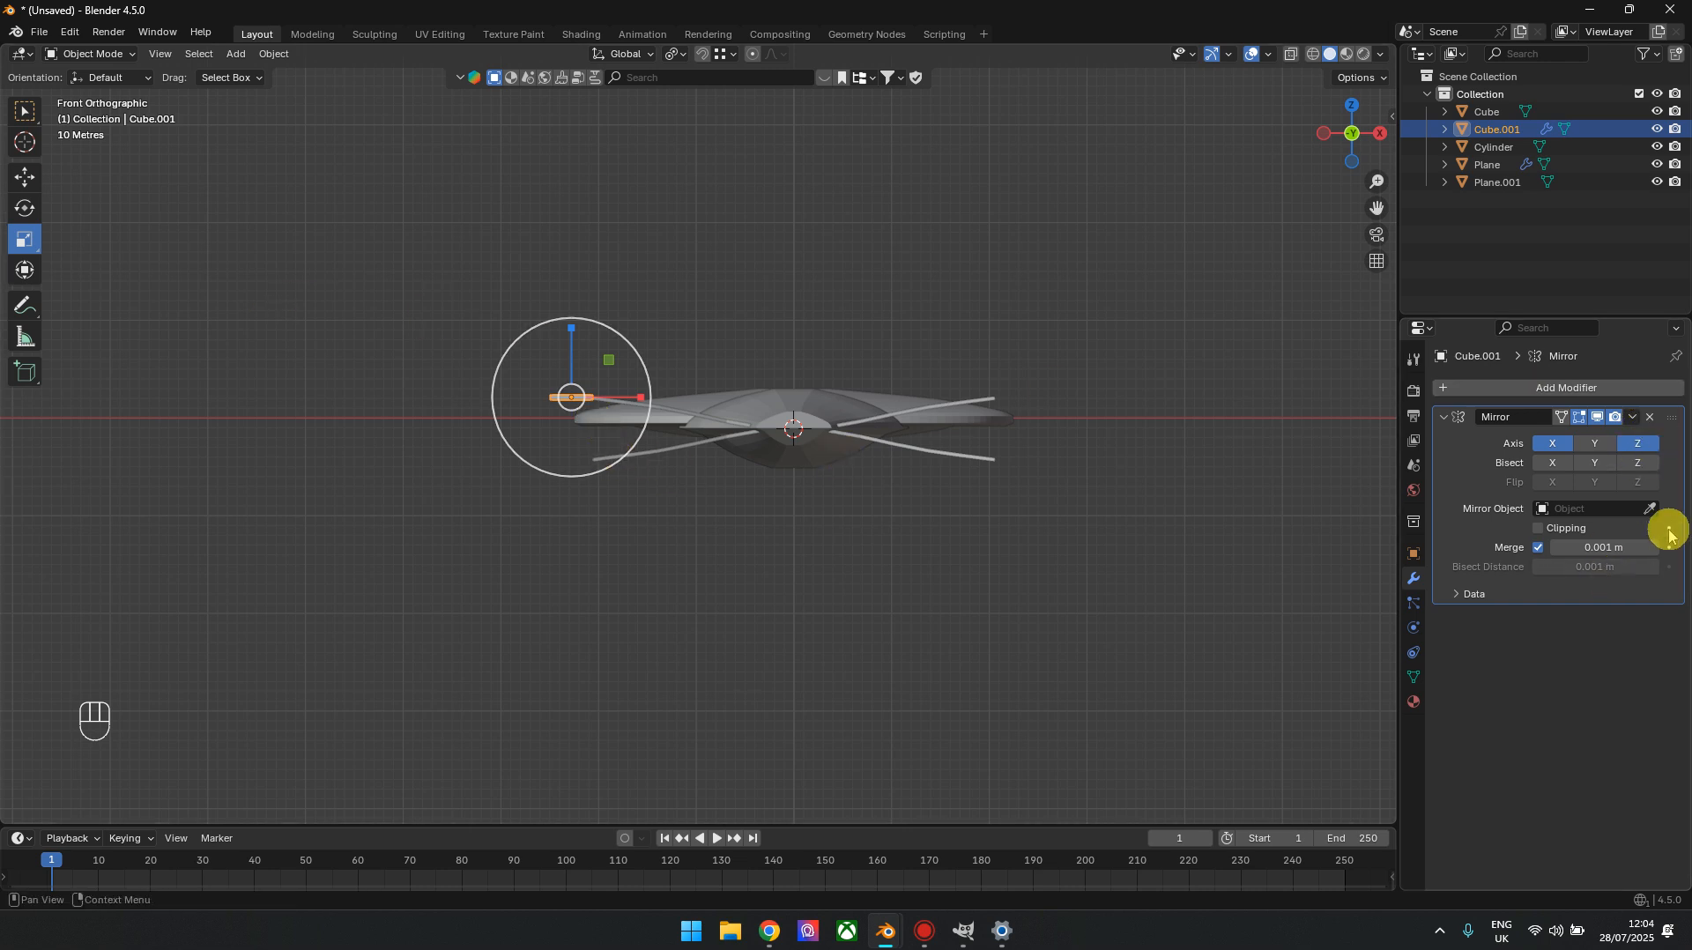
pyautogui.click(1651, 509)
pyautogui.click(703, 438)
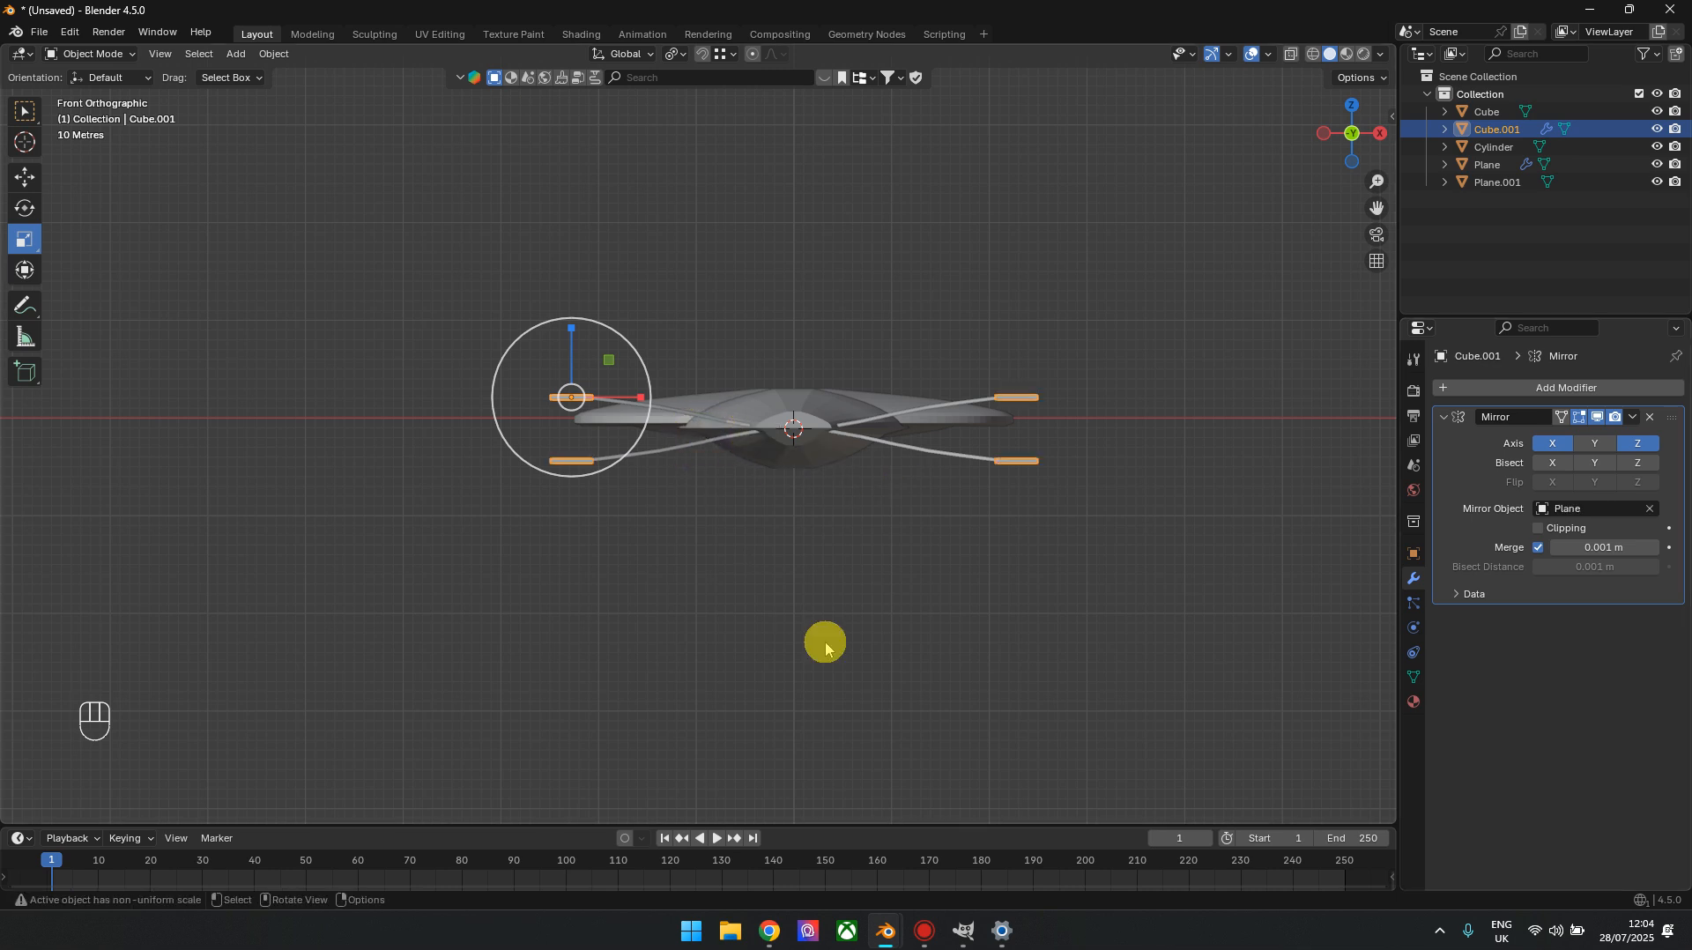
# Shift the four mirrored nacelle bars forward along Y towards the saucer
pyautogui.moveTo(1350, 132)
pyautogui.mouseDown()
pyautogui.moveTo(1331, 141)
pyautogui.moveTo(1349, 132)
pyautogui.mouseUp()
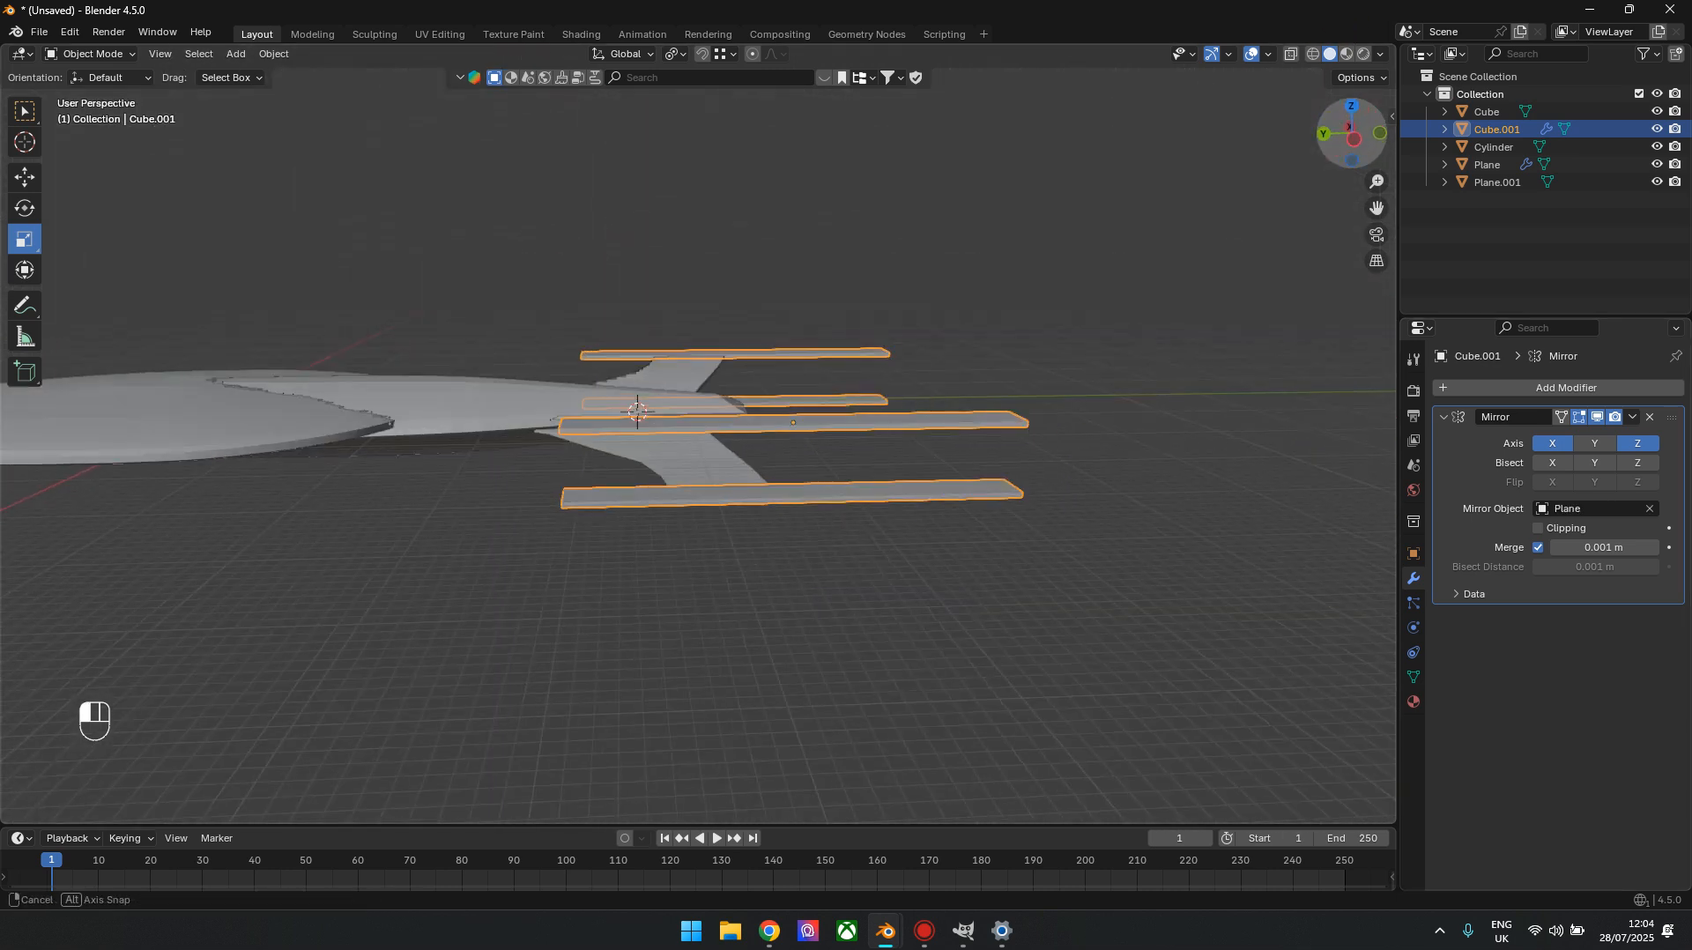
pyautogui.click(1351, 132)
pyautogui.keyDown('shift'); pyautogui.moveTo(595, 657); pyautogui.dragTo(774, 615, button='middle'); pyautogui.keyUp('shift')
pyautogui.scroll(3, 1171, 448)
pyautogui.keyDown('shift'); pyautogui.moveTo(1049, 448); pyautogui.dragTo(745, 477, button='middle'); pyautogui.keyUp('shift')
pyautogui.click(24, 177)
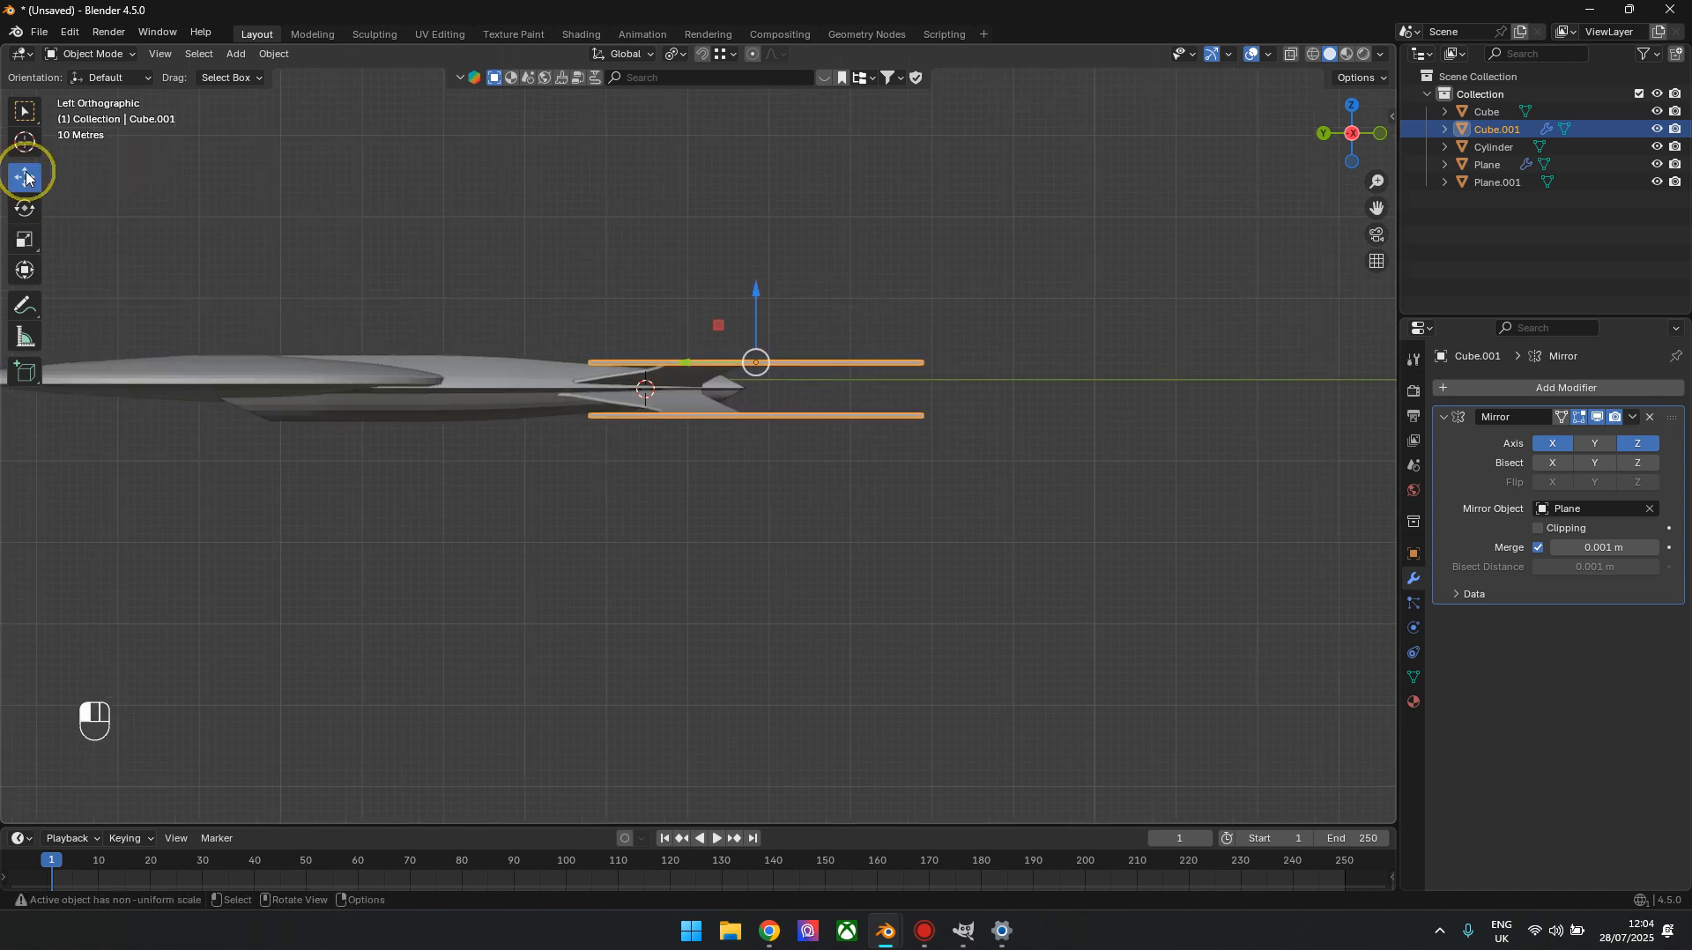
pyautogui.moveTo(690, 365); pyautogui.dragTo(630, 357)
# Lengthen the nacelle bars by scaling them by 1.392 along Y
pyautogui.keyDown('shift'); pyautogui.moveTo(502, 450); pyautogui.dragTo(736, 438, button='middle'); pyautogui.keyUp('shift')
pyautogui.click(24, 239)
pyautogui.moveTo(783, 356); pyautogui.dragTo(747, 352)
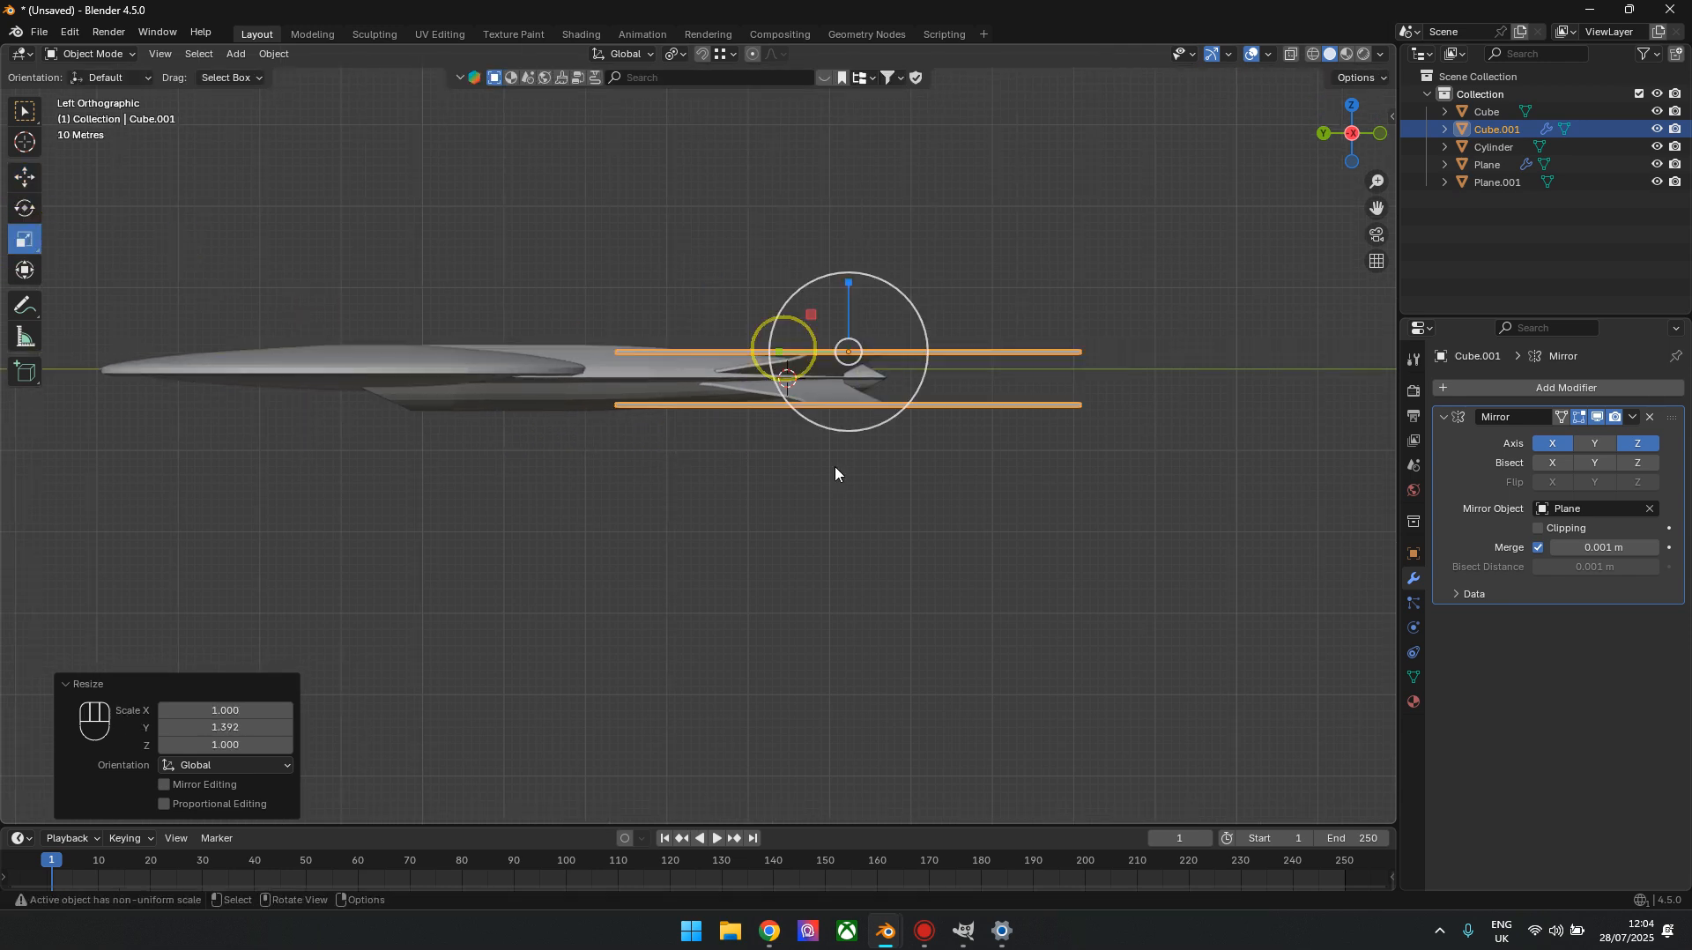
pyautogui.scroll(-2, 1015, 508)
pyautogui.moveTo(1317, 104); pyautogui.dragTo(1349, 135)
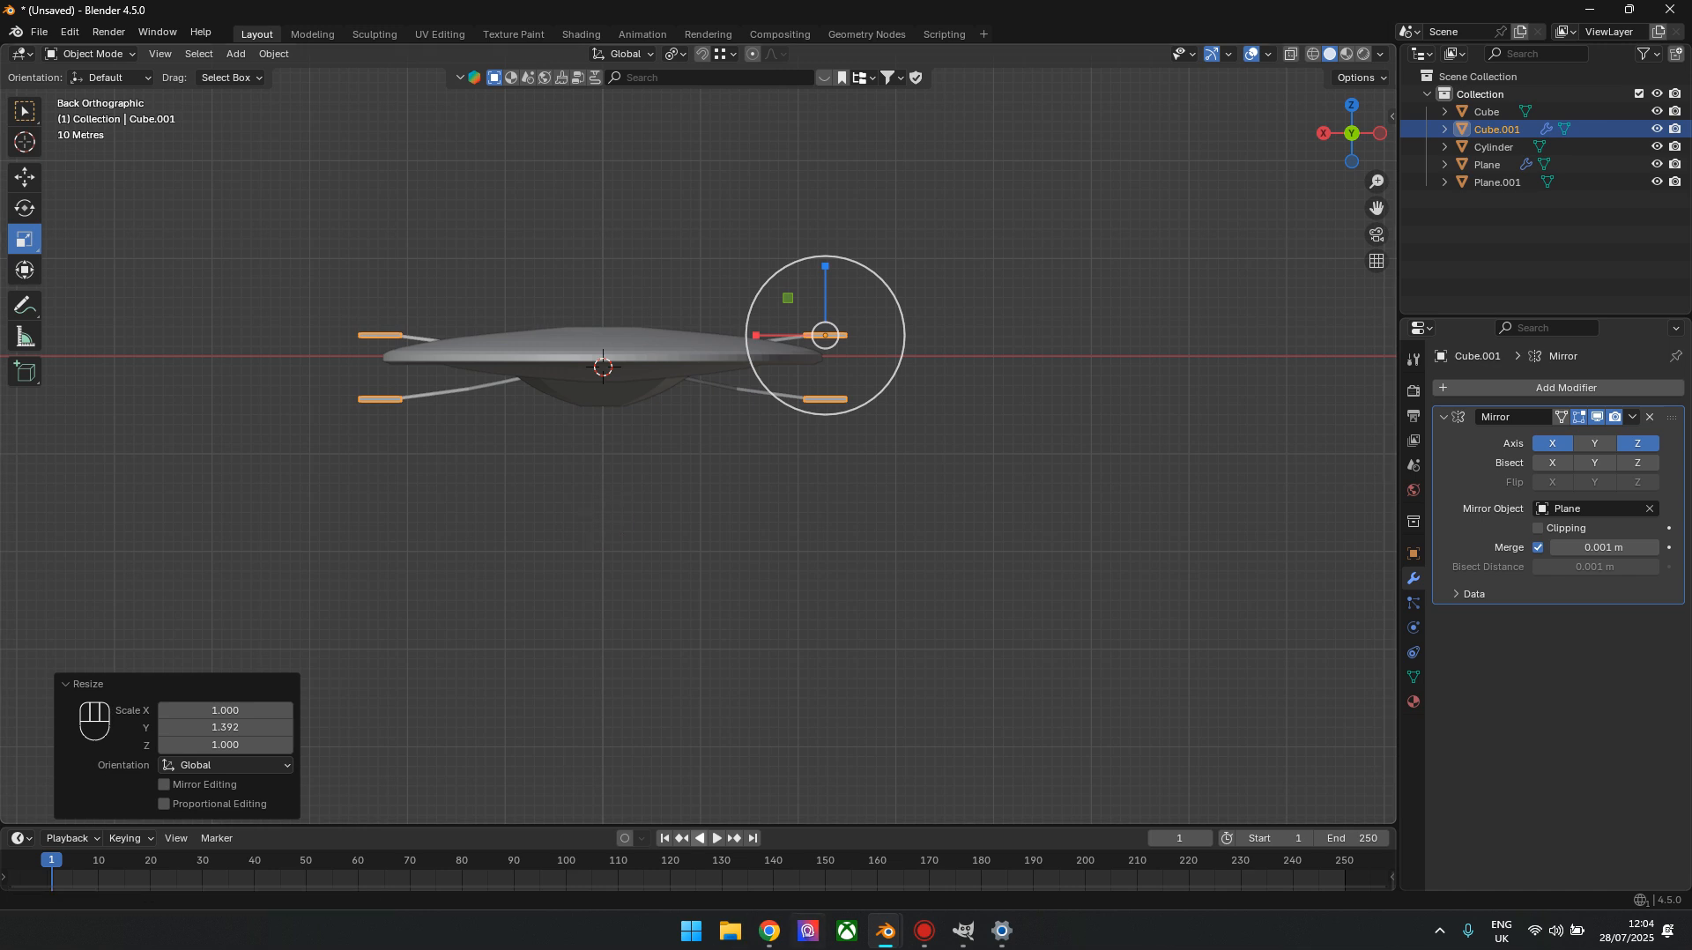
# Switch to Chrome and search Google in a new tab for "roddenberry design rules"
pyautogui.click(768, 936)
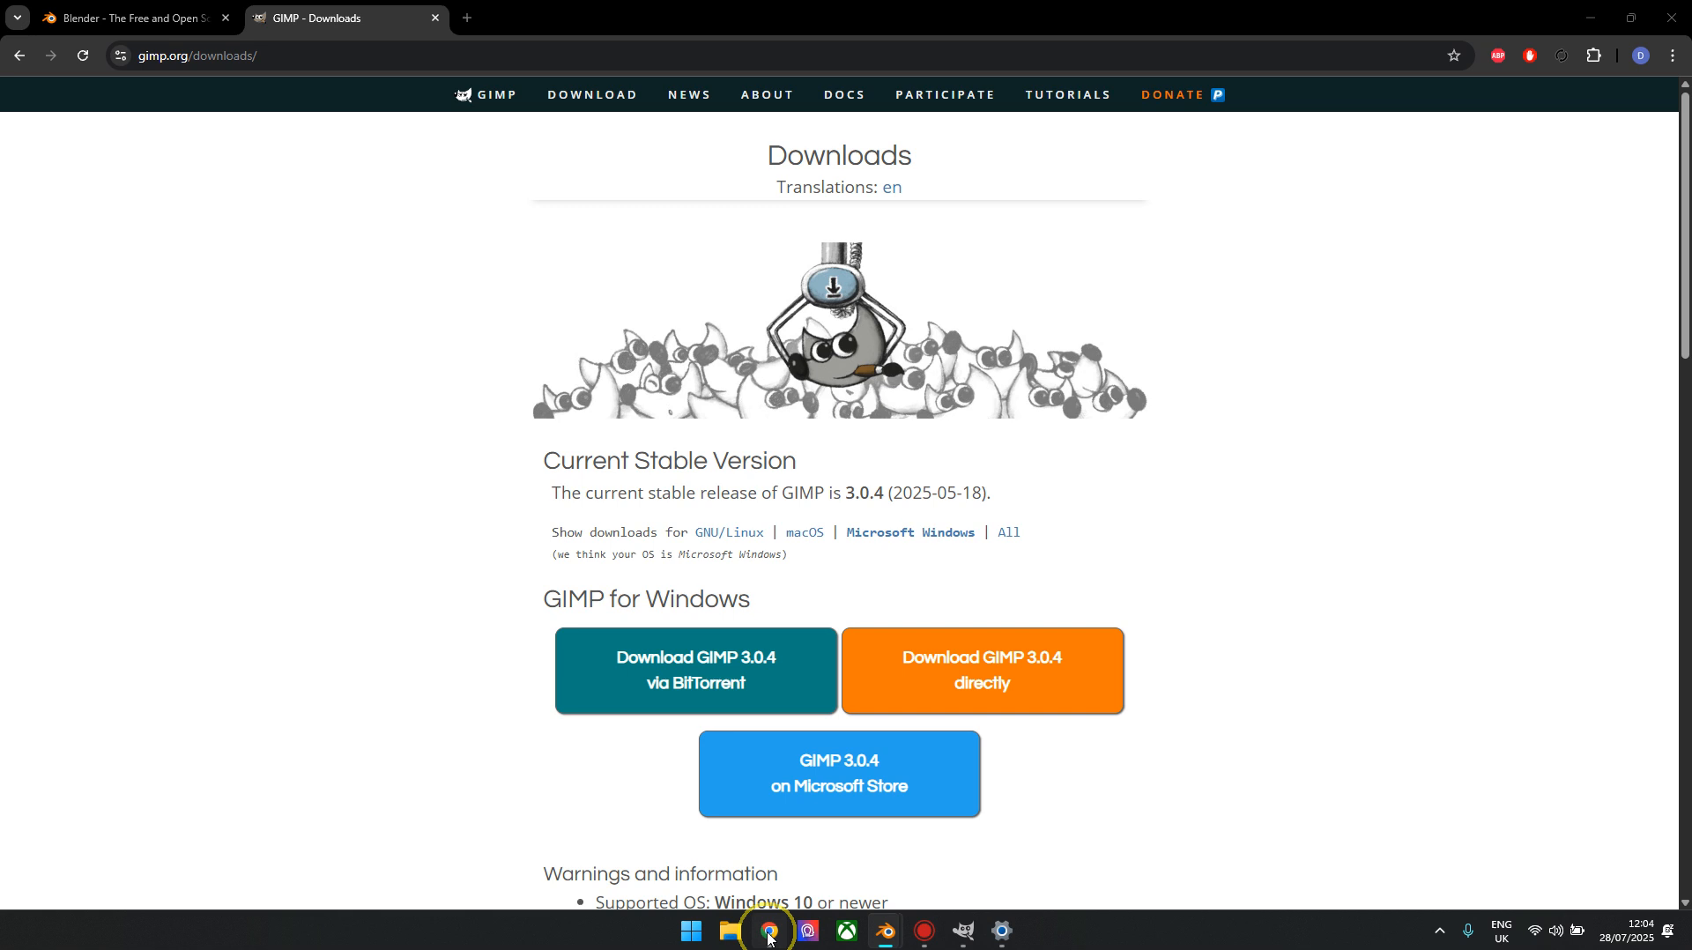
pyautogui.click(460, 16)
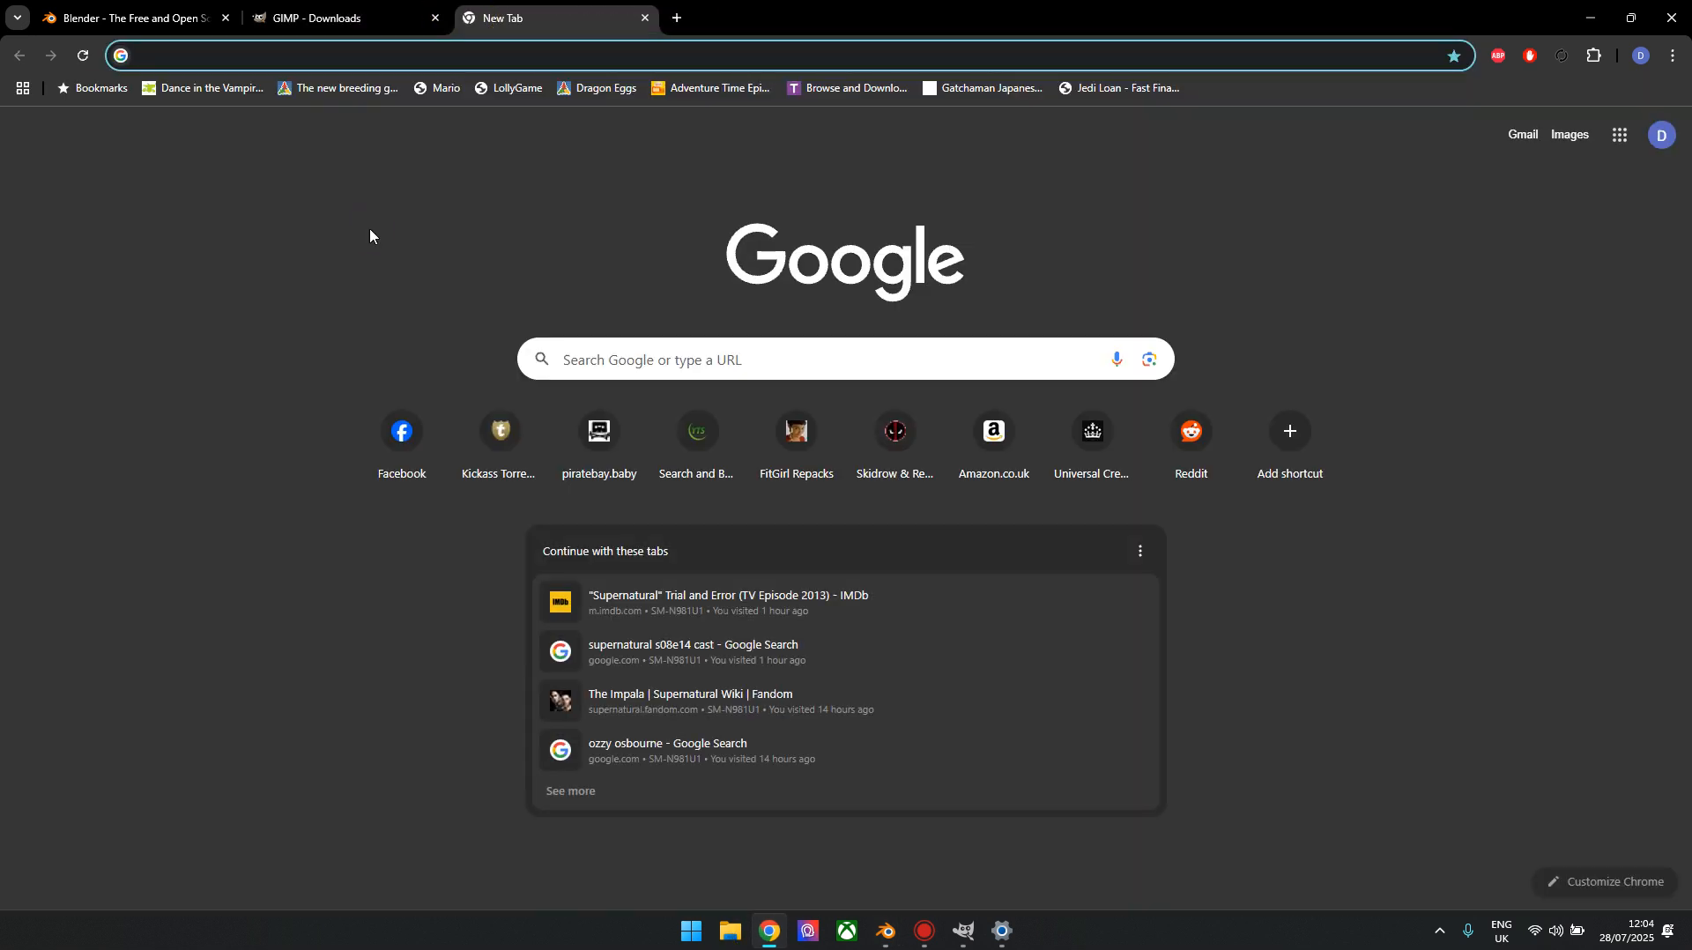
pyautogui.write('roddenberr')
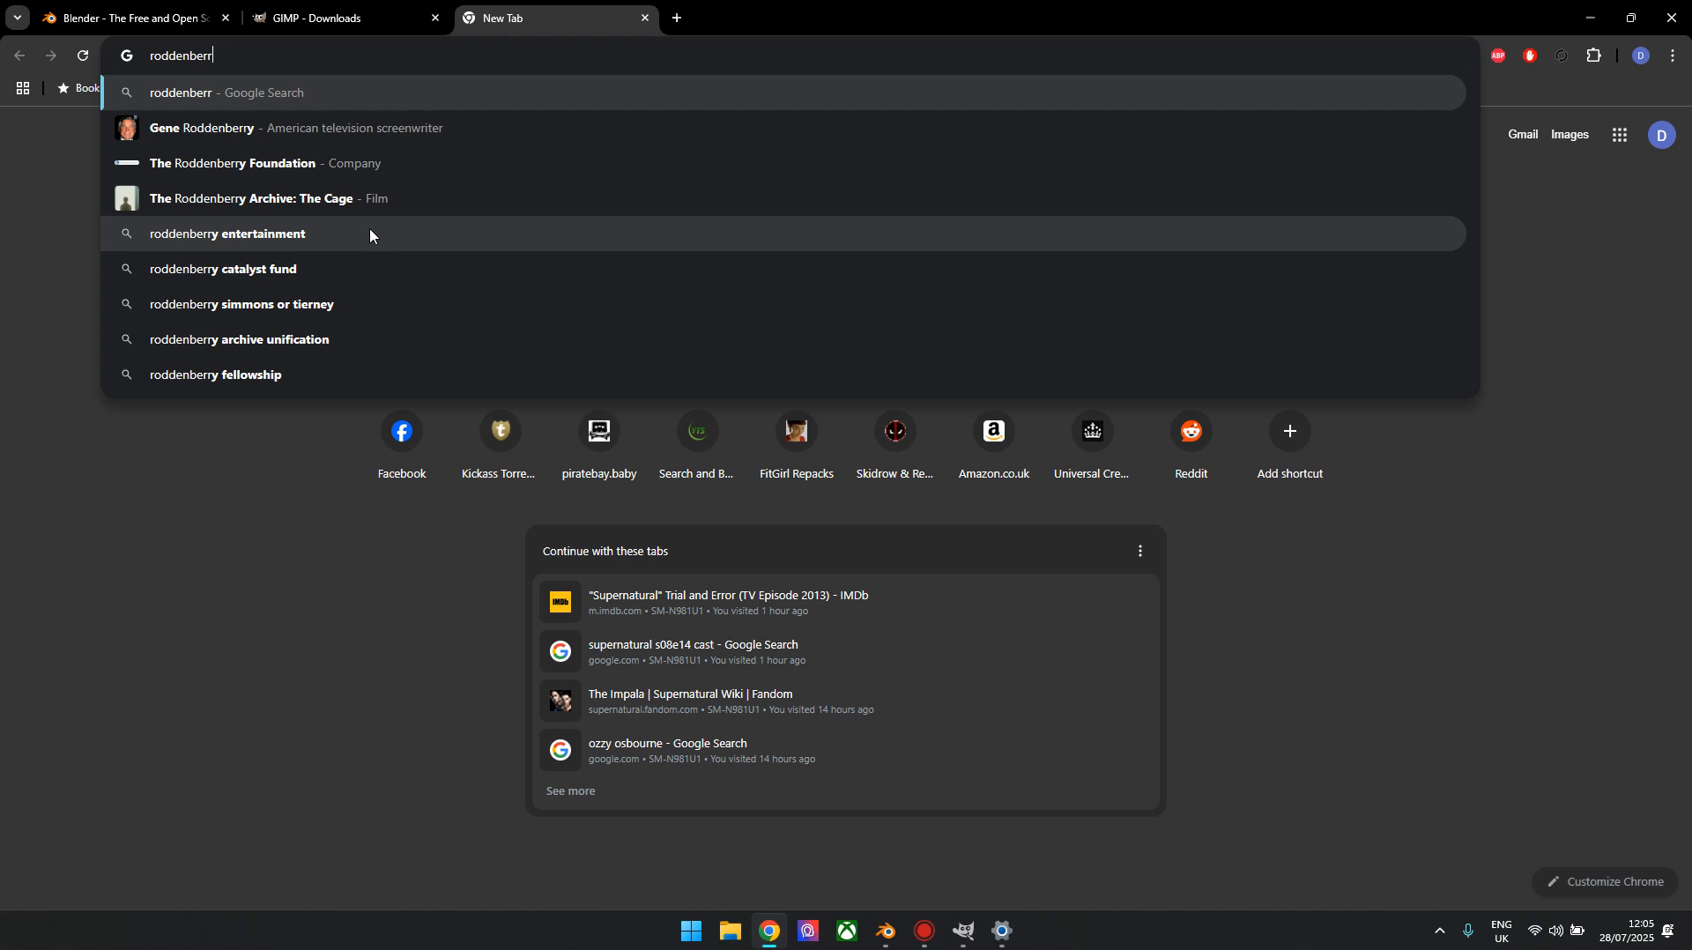
pyautogui.write('y design rules')
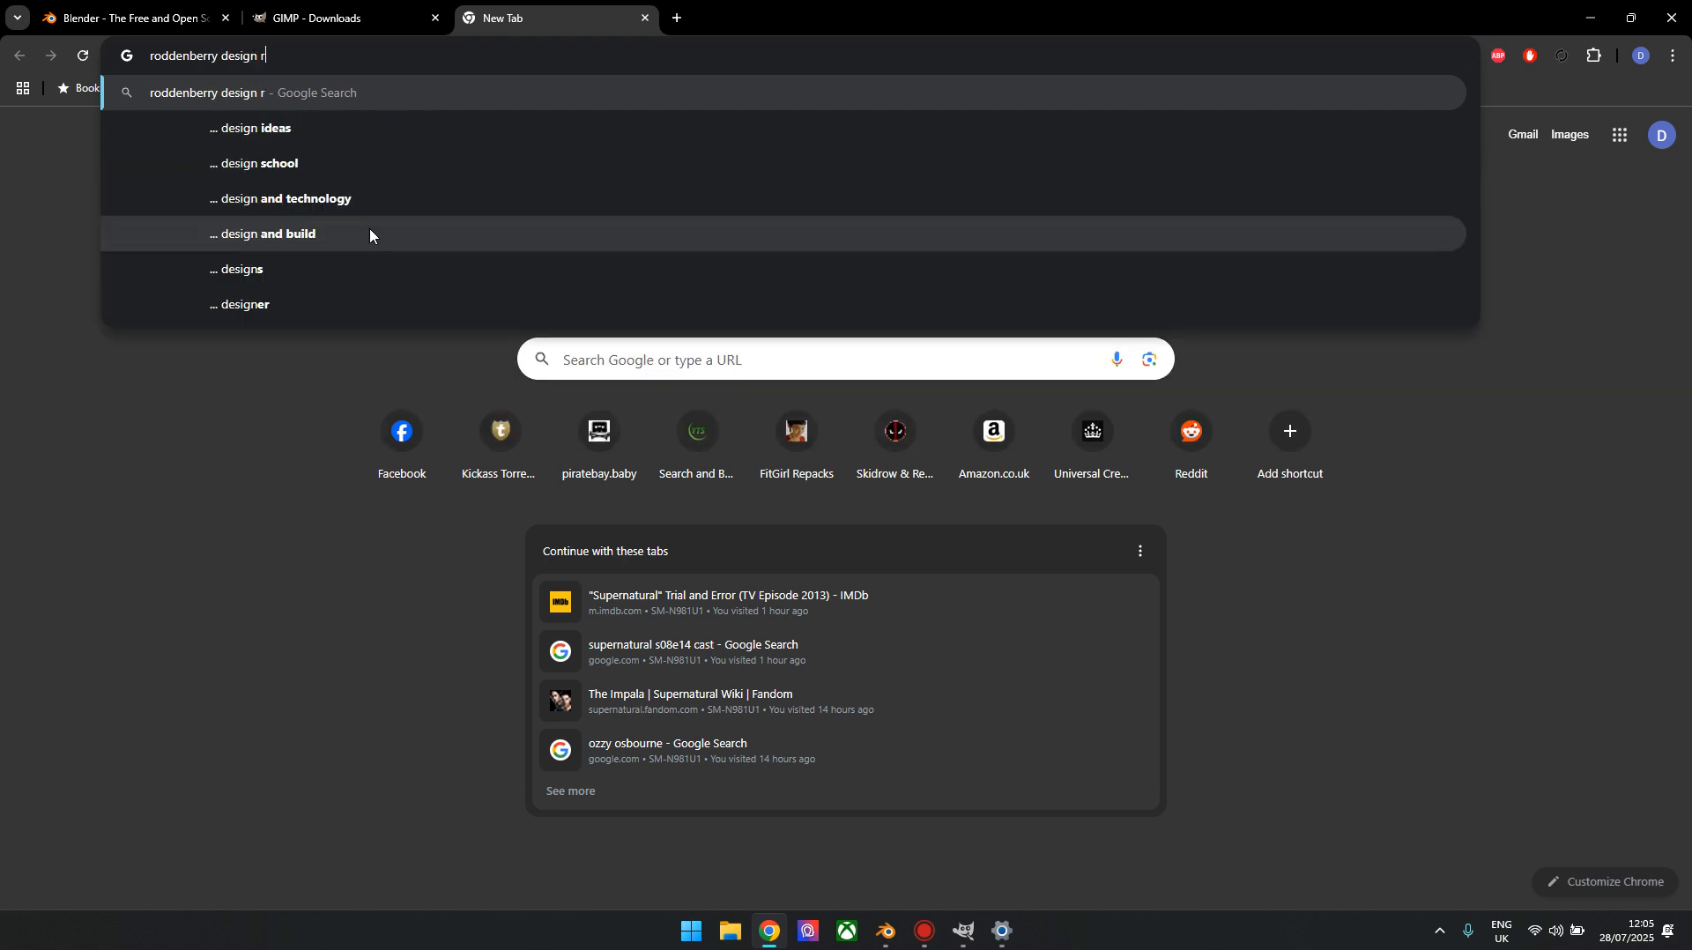
pyautogui.press('Return')
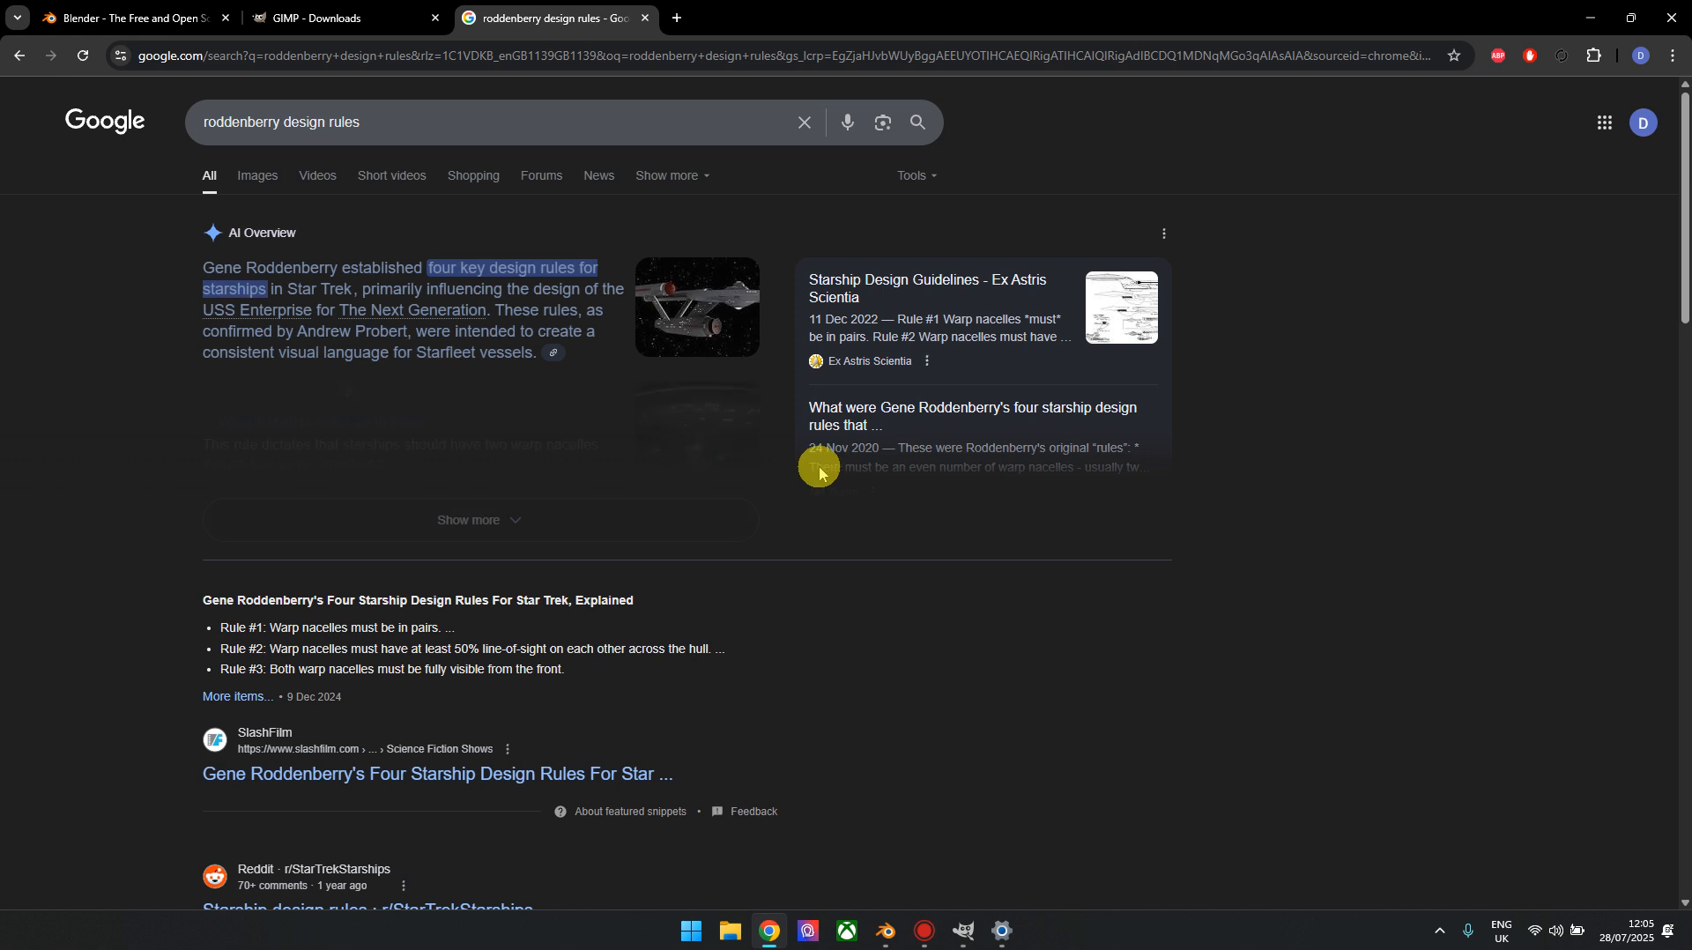
# Look through the search results and image results, and examine the Pinterest diagram of the four starship design rules
pyautogui.scroll(-3, 617, 655)
pyautogui.scroll(-1, 578, 622)
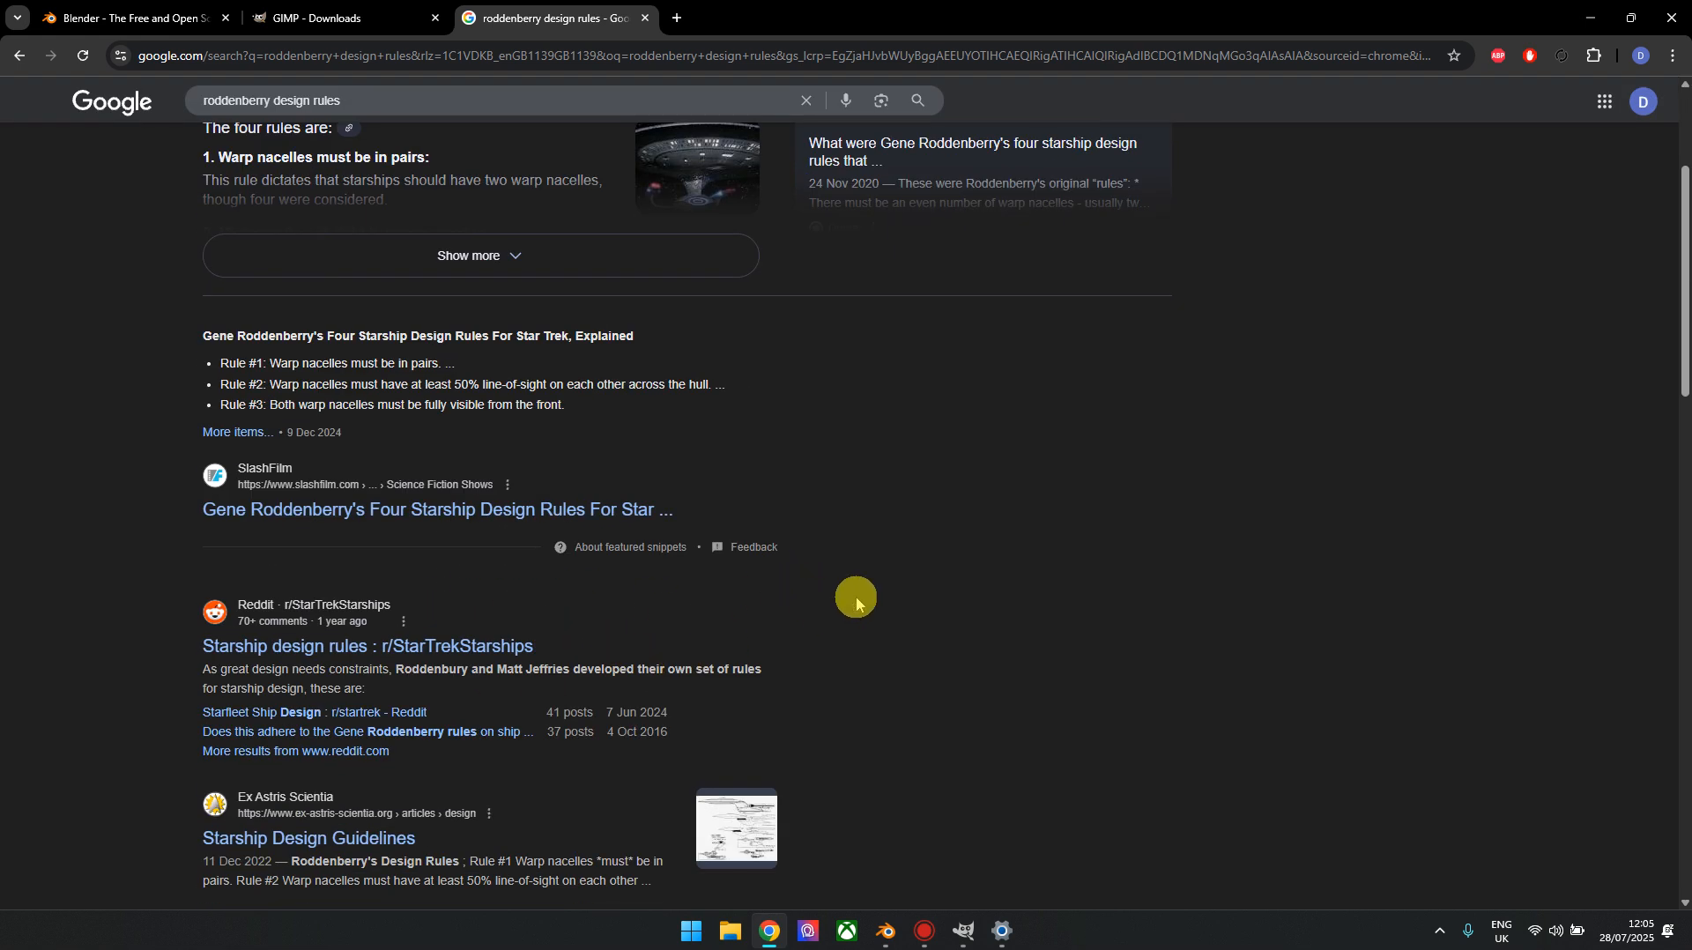
pyautogui.scroll(-3, 691, 577)
pyautogui.scroll(3, 675, 539)
pyautogui.scroll(5, 674, 539)
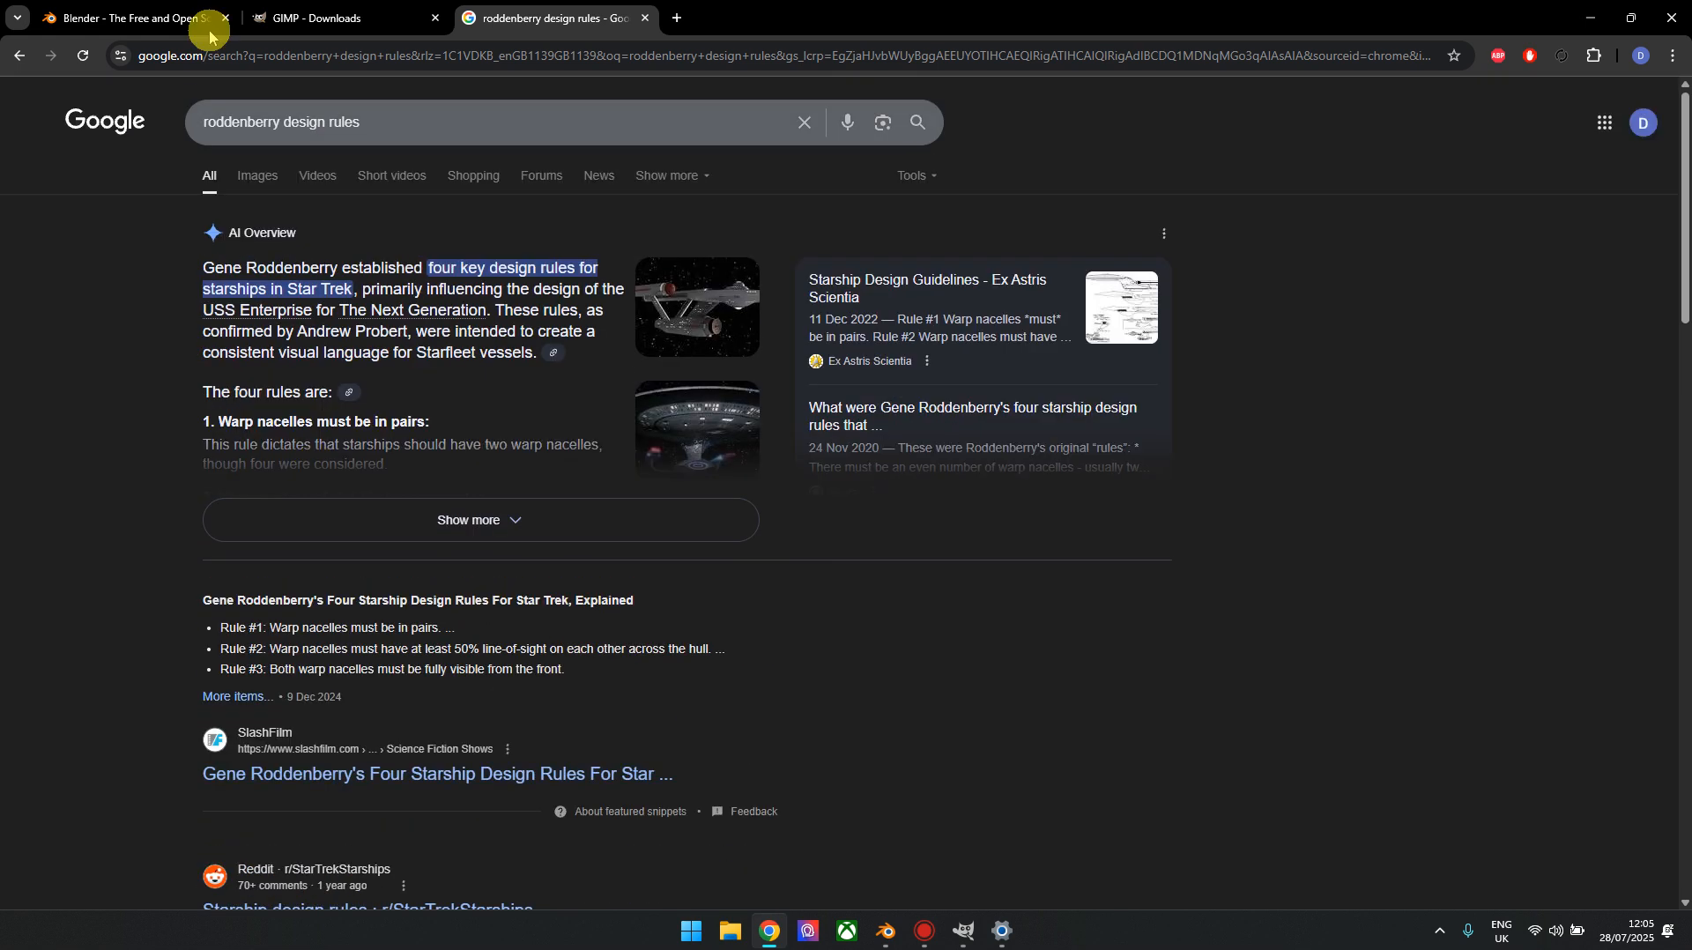
pyautogui.click(269, 176)
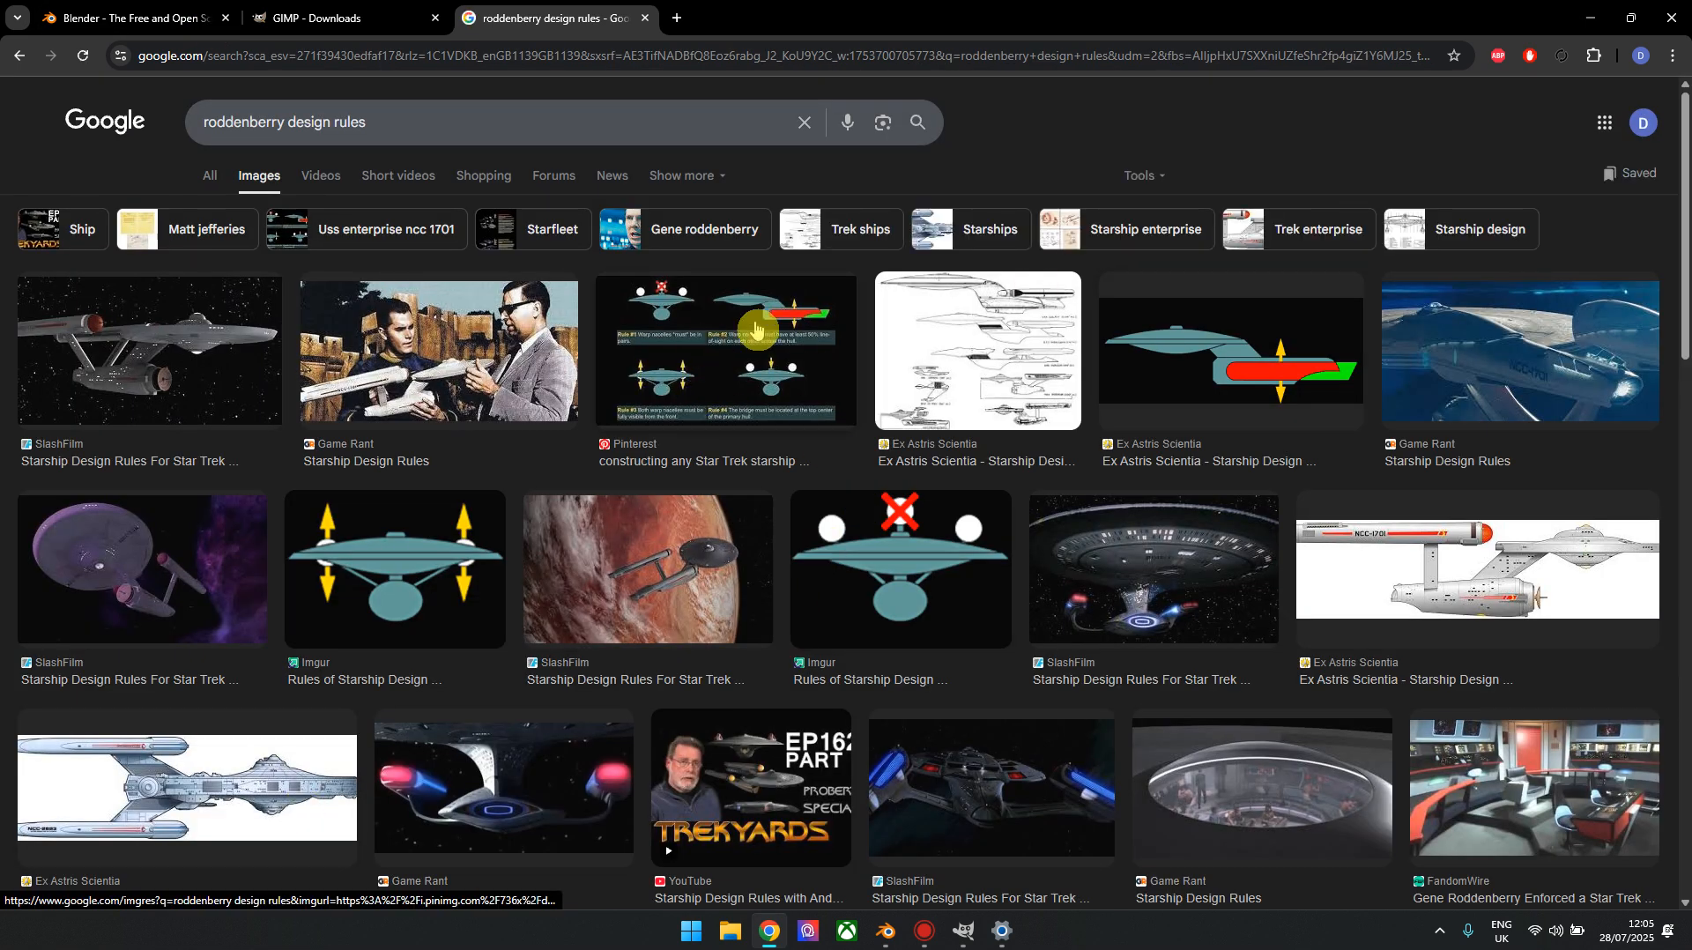
pyautogui.click(756, 327)
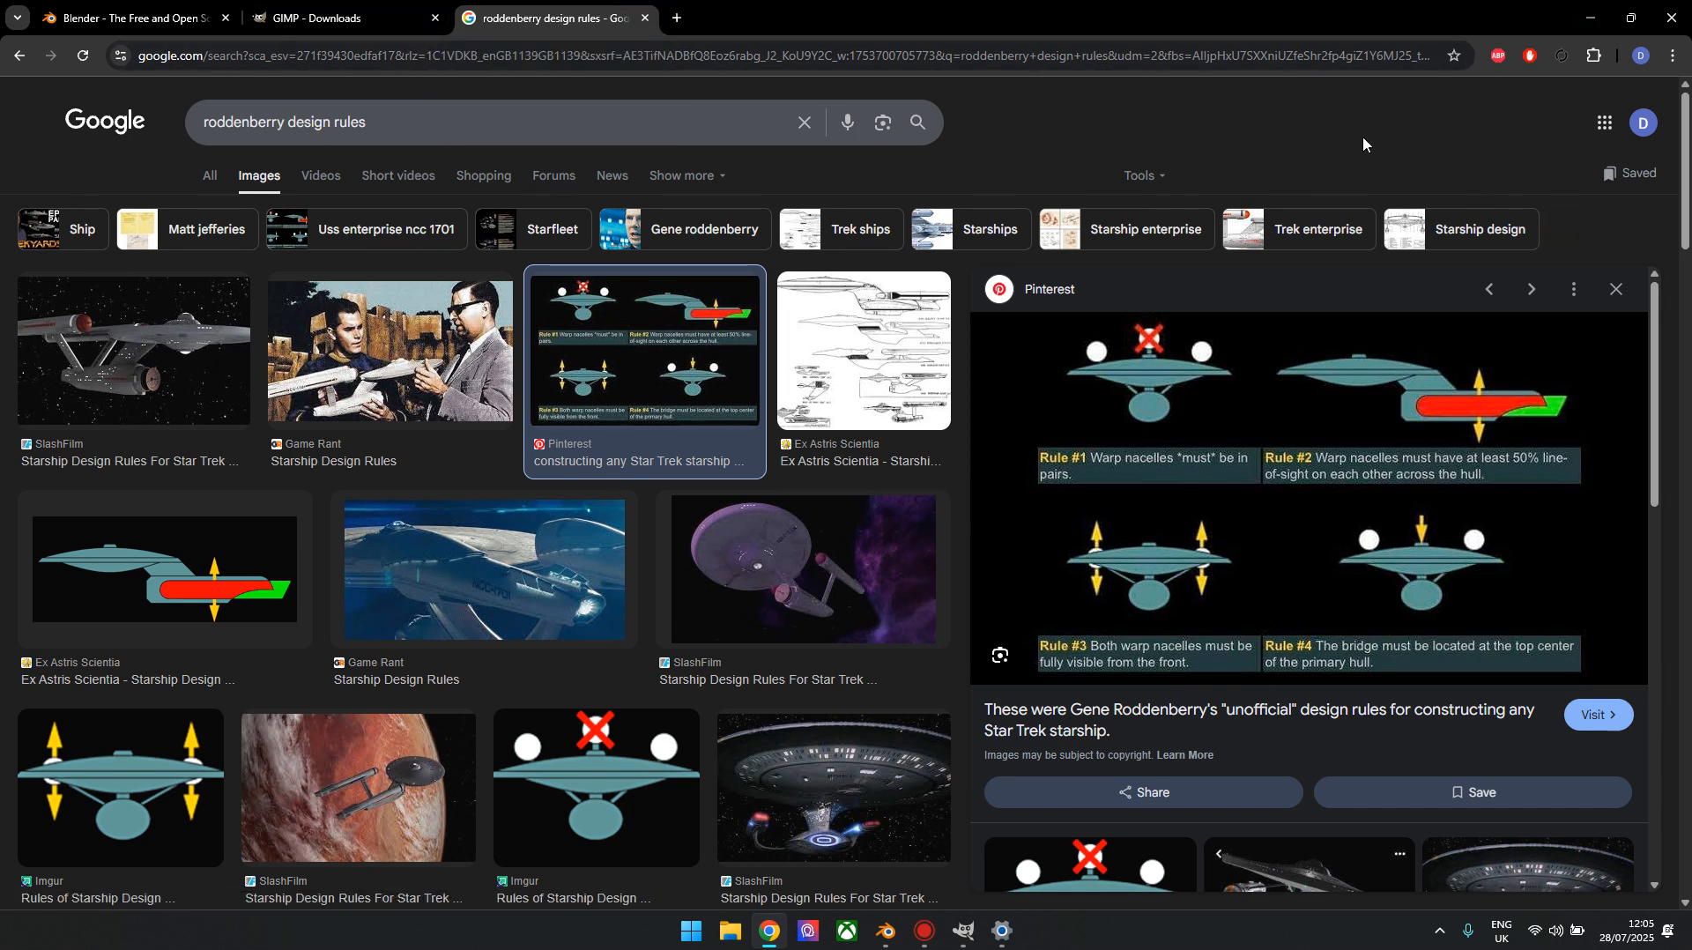
pyautogui.scroll(-4, 1330, 132)
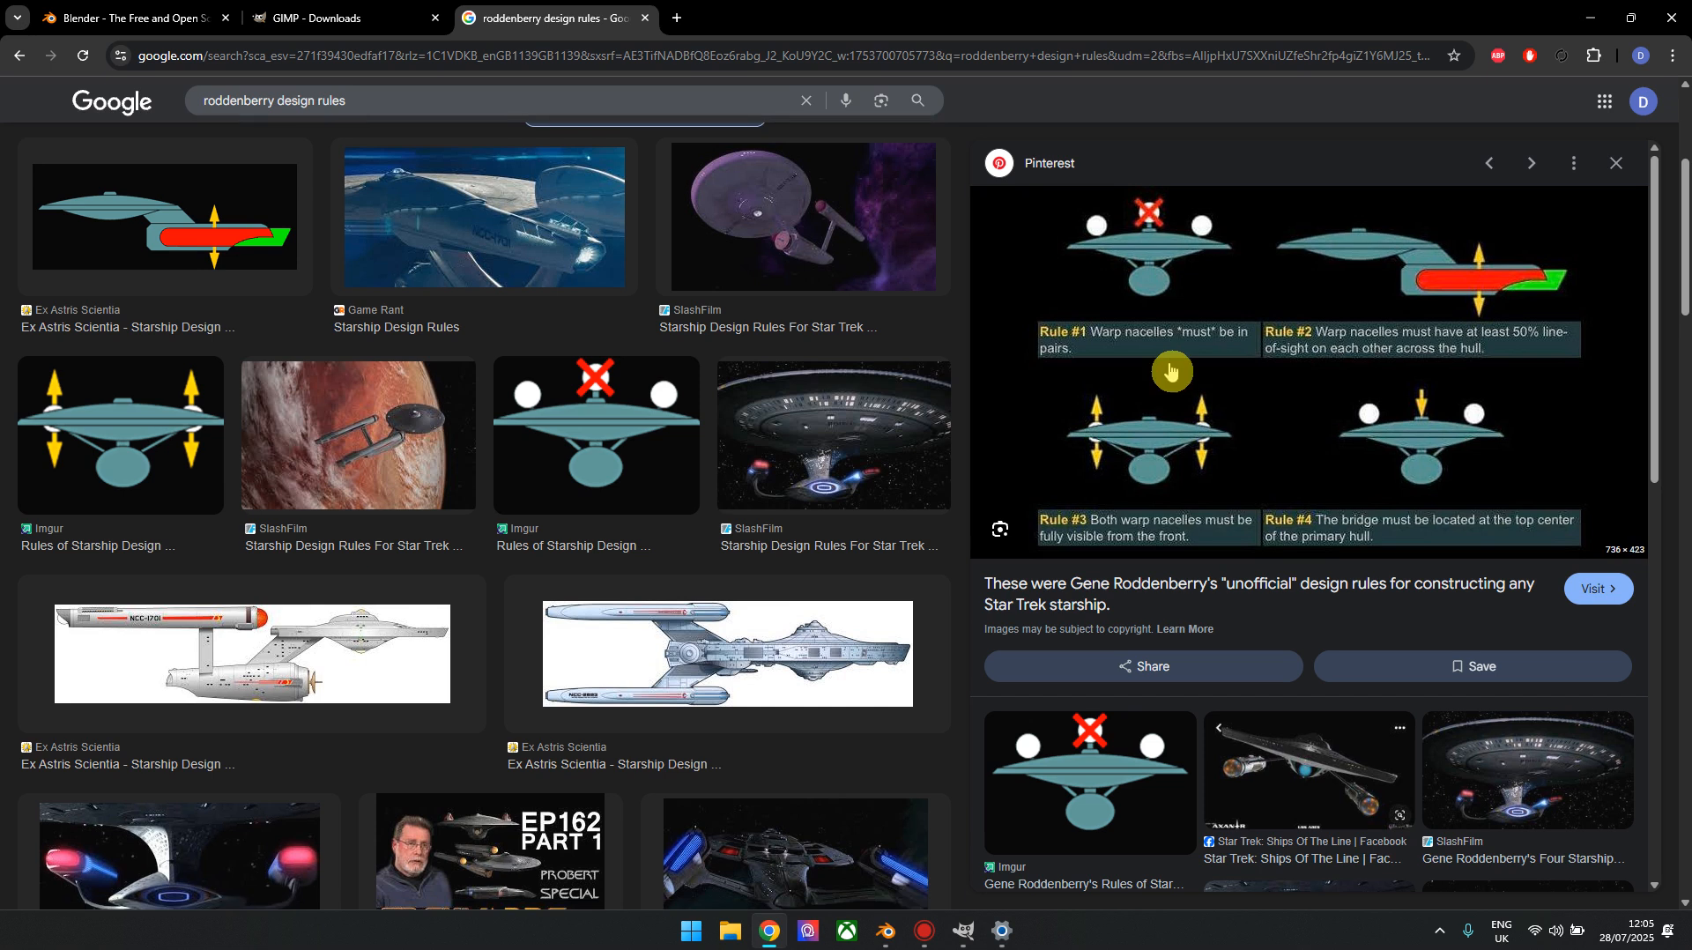
# Close the search tab and switch back to Blender
pyautogui.click(646, 18)
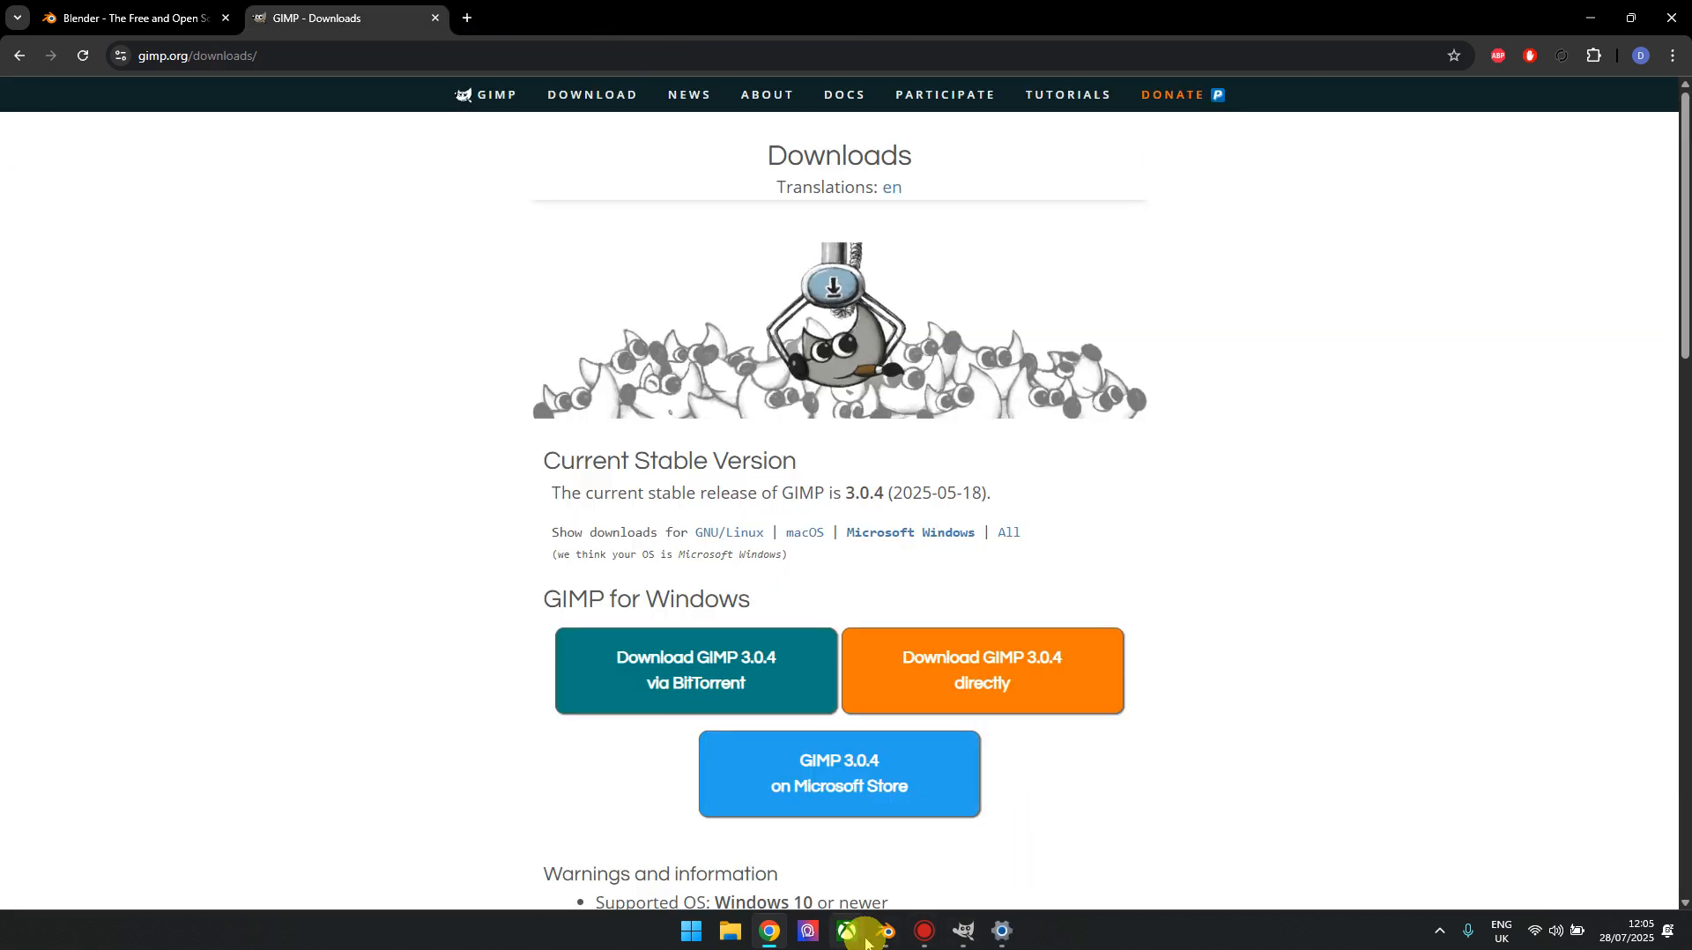
pyautogui.moveTo(869, 927)
pyautogui.click(1001, 839)
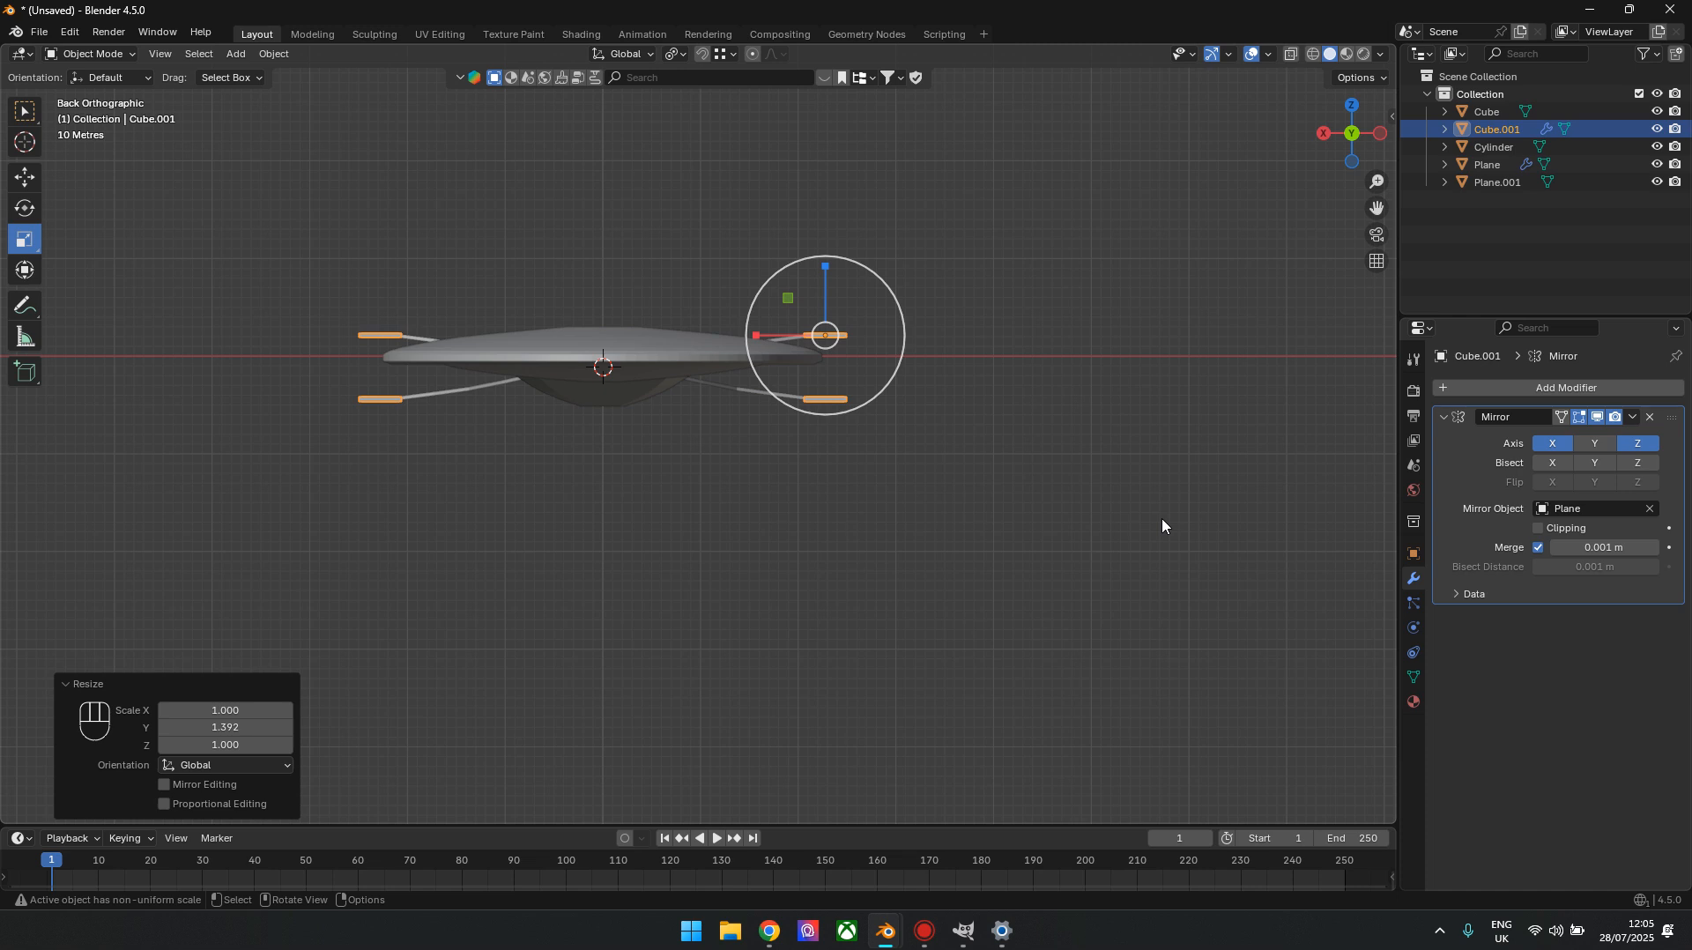
# Edit the nacelle bar's mesh and add two loop cuts across its front half, at slide factors 0.638 and 0.563
pyautogui.moveTo(1384, 134); pyautogui.dragTo(1329, 143)
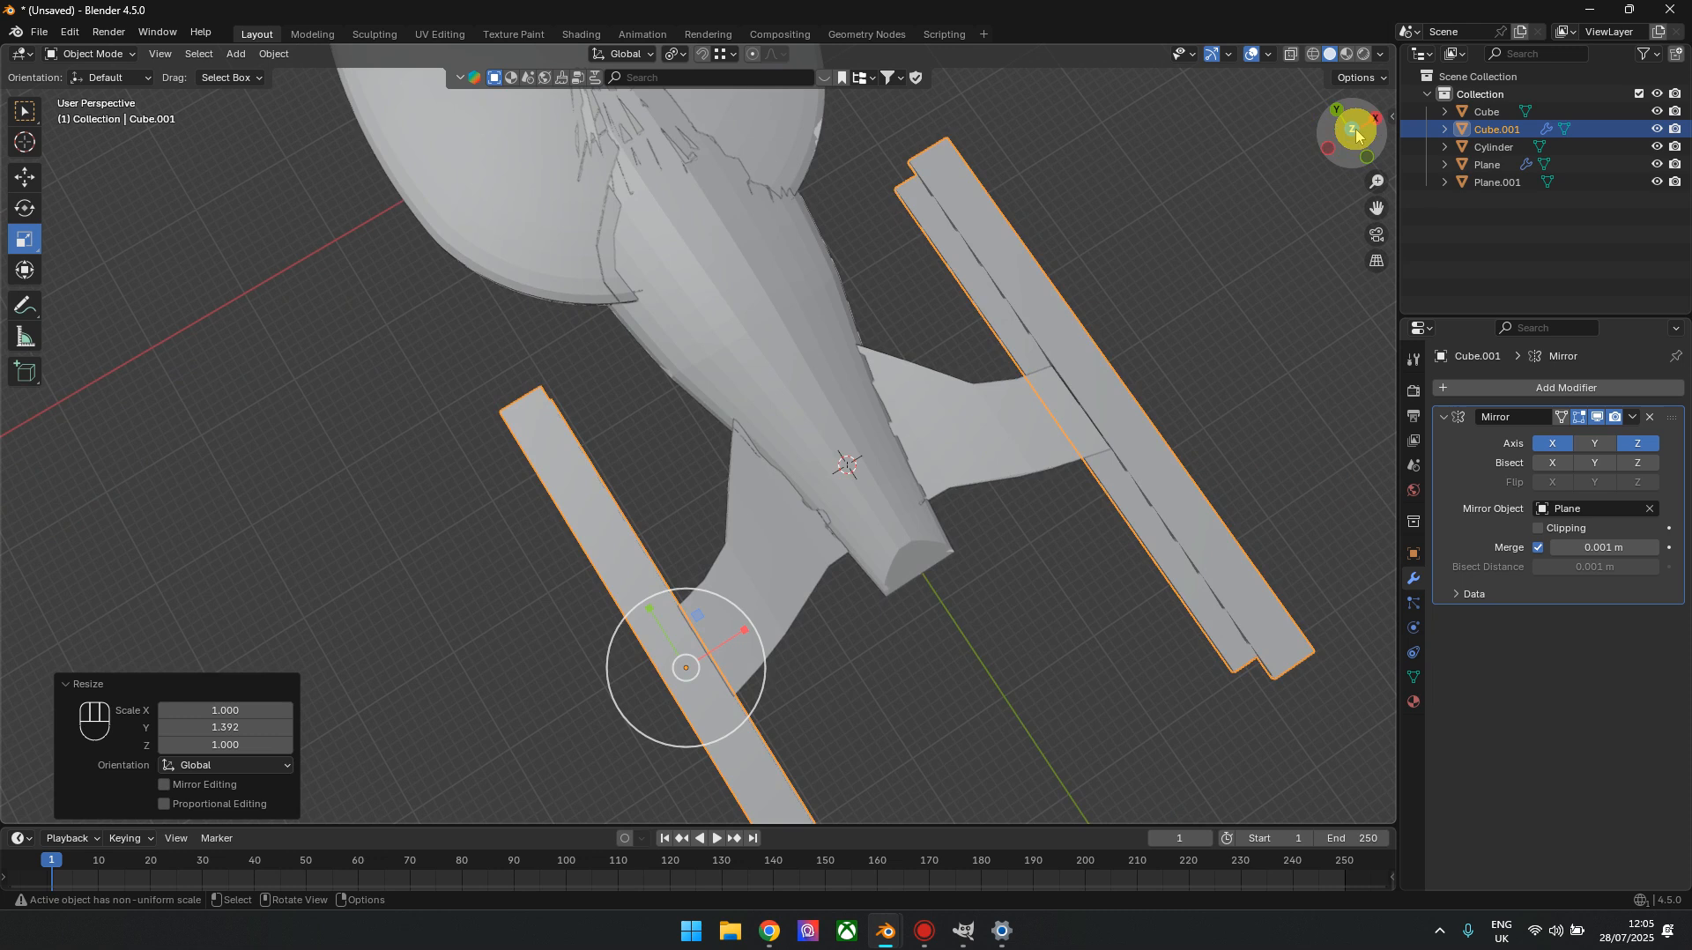
pyautogui.click(1356, 134)
pyautogui.keyDown('shift'); pyautogui.moveTo(793, 558); pyautogui.dragTo(914, 452, button='middle'); pyautogui.keyUp('shift')
pyautogui.click(702, 330)
pyautogui.press('Tab')
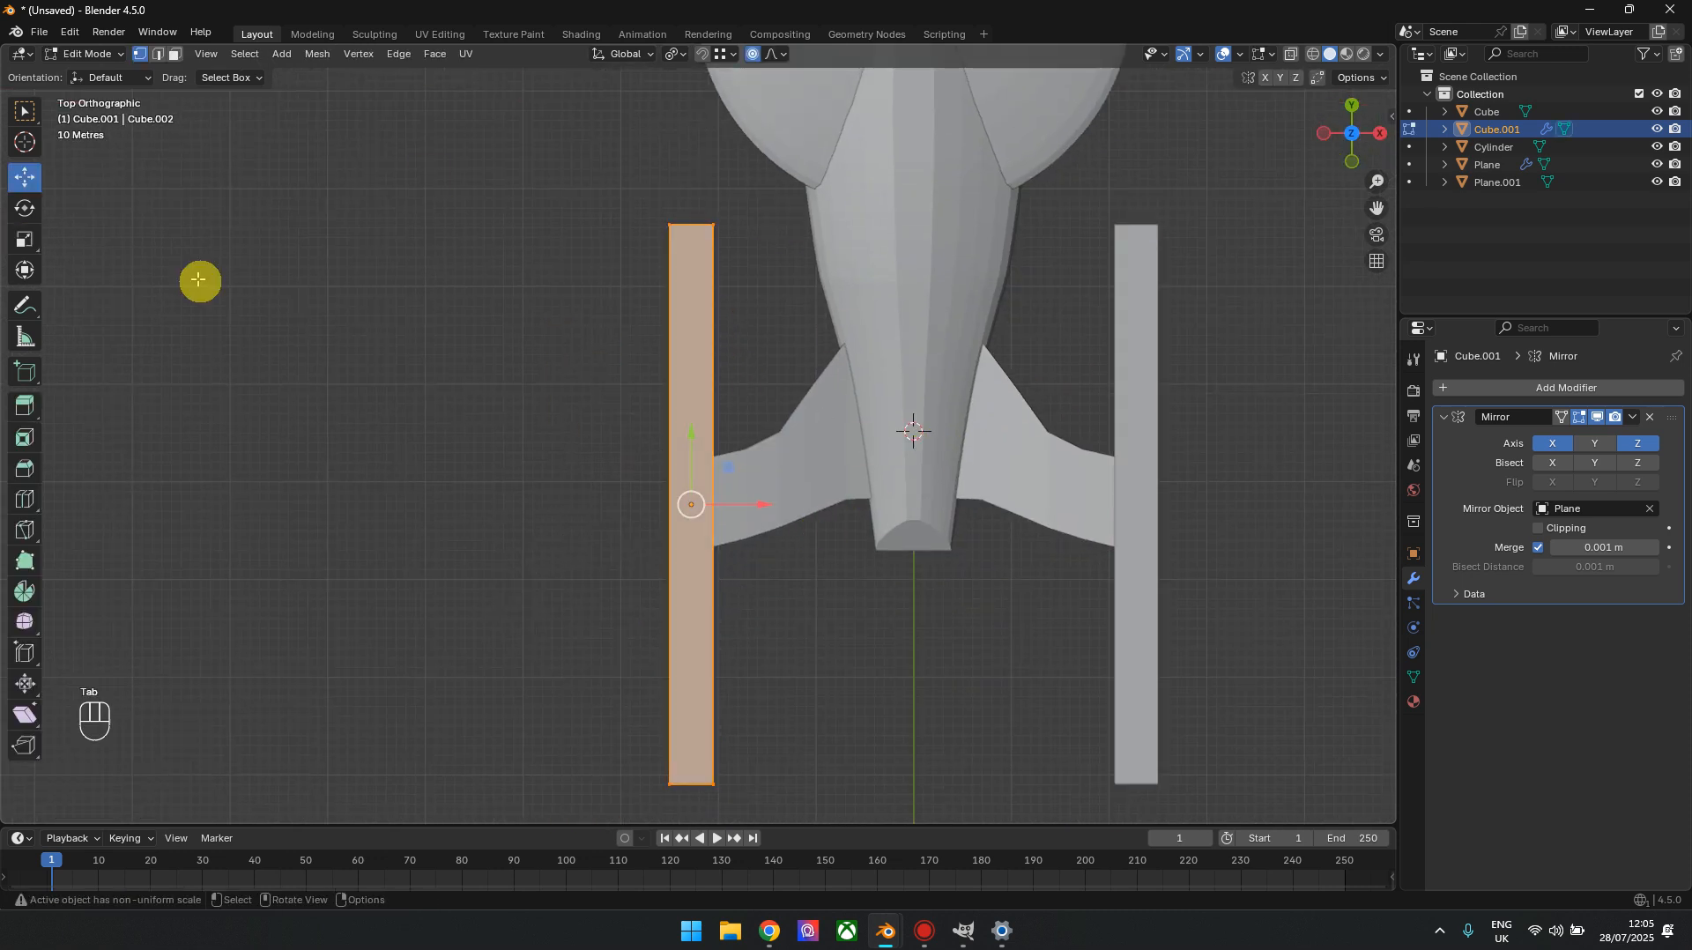
pyautogui.keyDown('shift'); pyautogui.moveTo(484, 423); pyautogui.dragTo(492, 359, button='middle'); pyautogui.keyUp('shift')
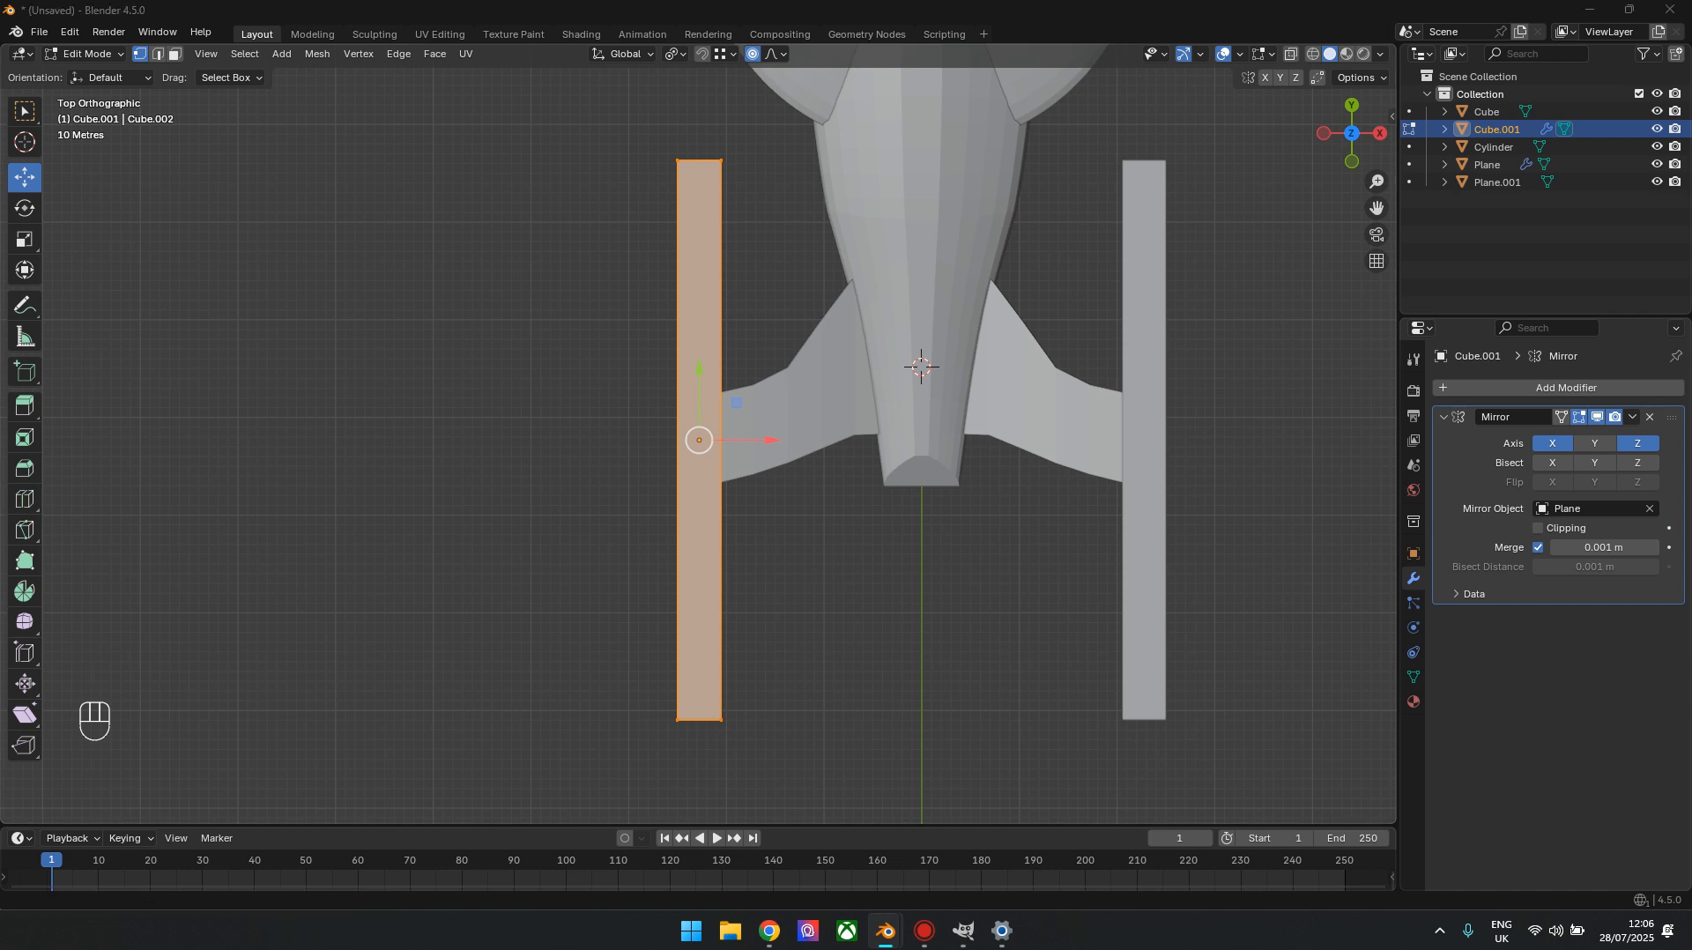
pyautogui.click(26, 500)
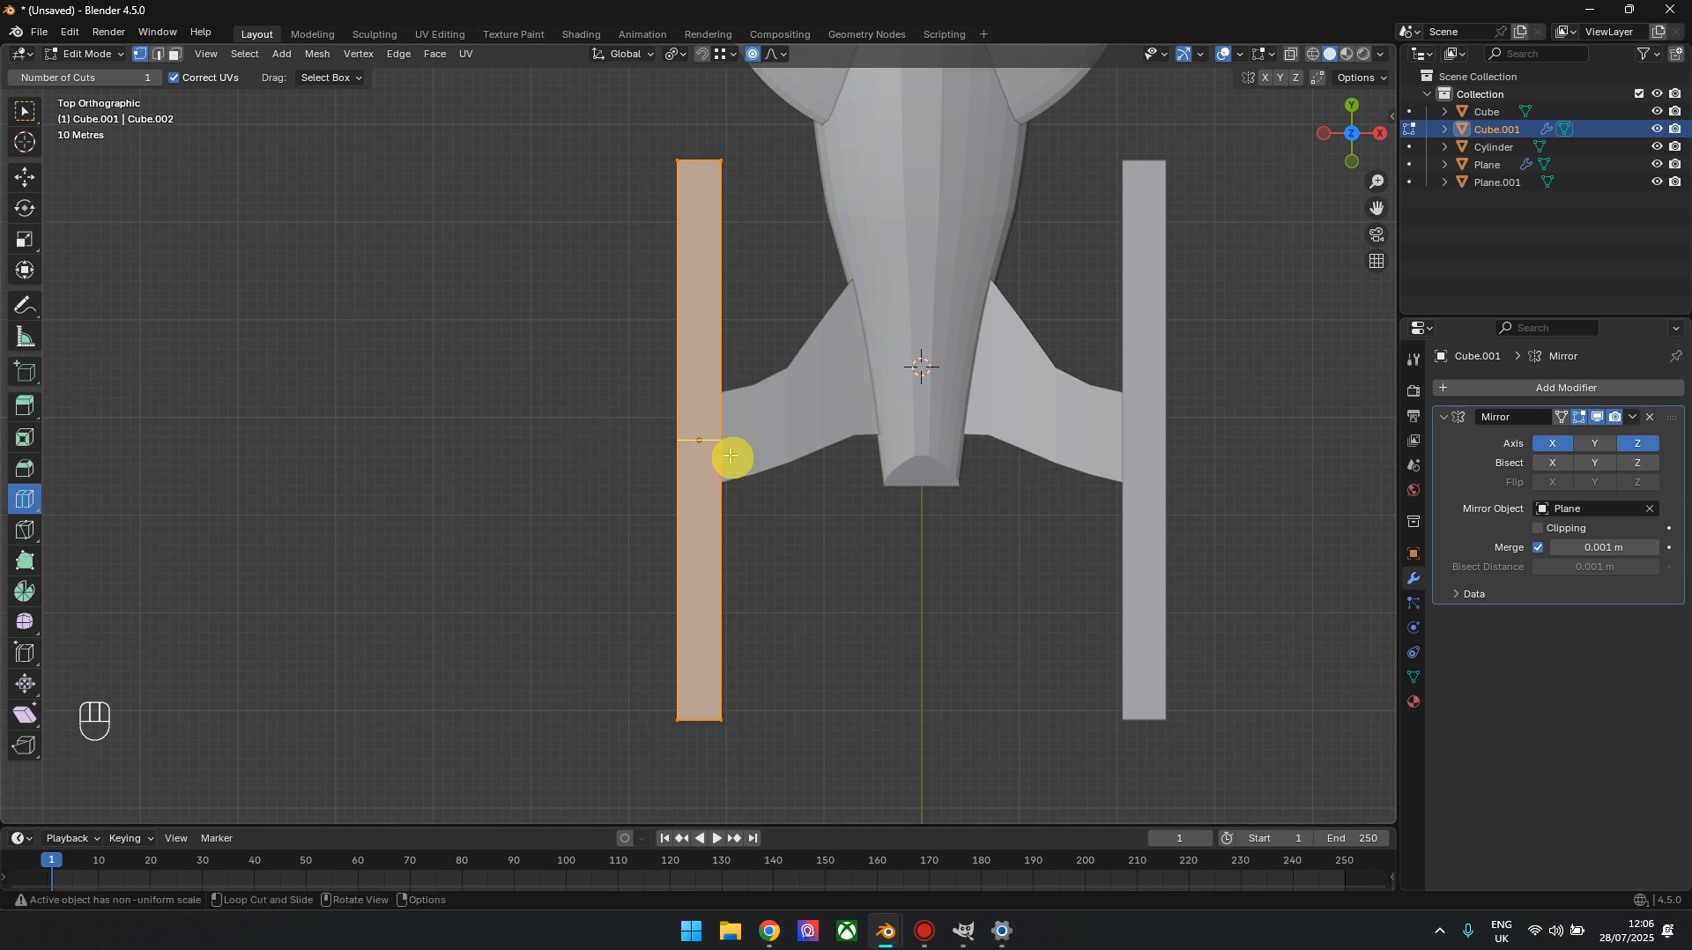
pyautogui.moveTo(699, 441); pyautogui.dragTo(698, 303)
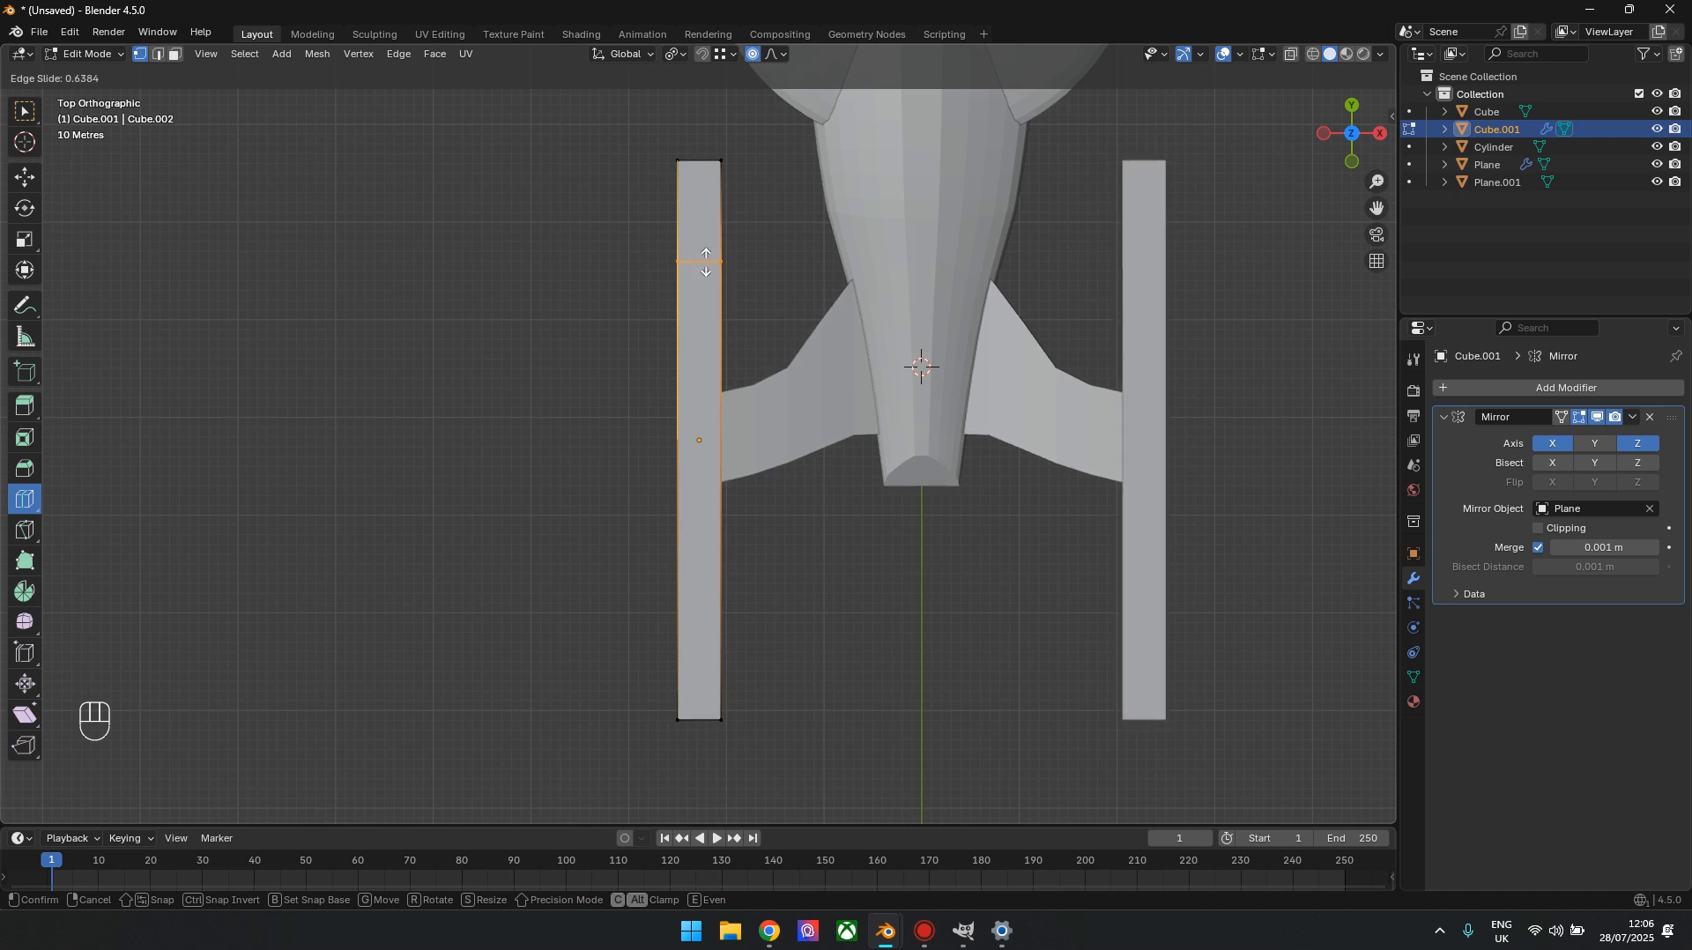
pyautogui.moveTo(706, 262); pyautogui.dragTo(706, 262)
pyautogui.moveTo(740, 438); pyautogui.dragTo(707, 345)
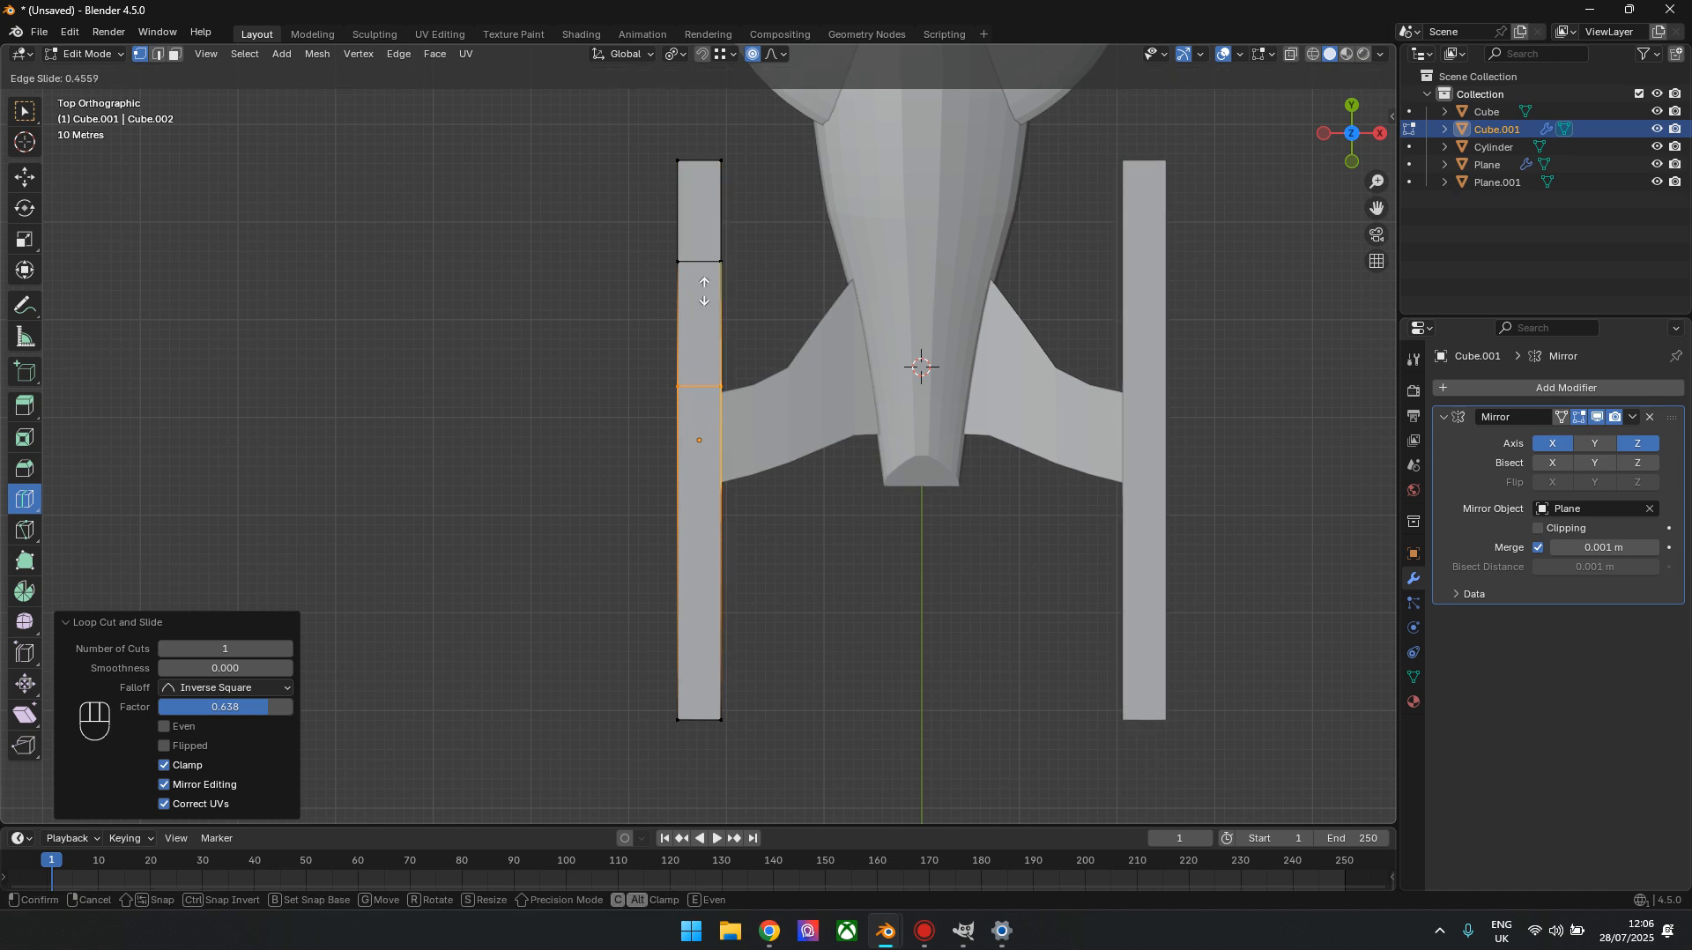
pyautogui.moveTo(704, 267); pyautogui.dragTo(706, 270)
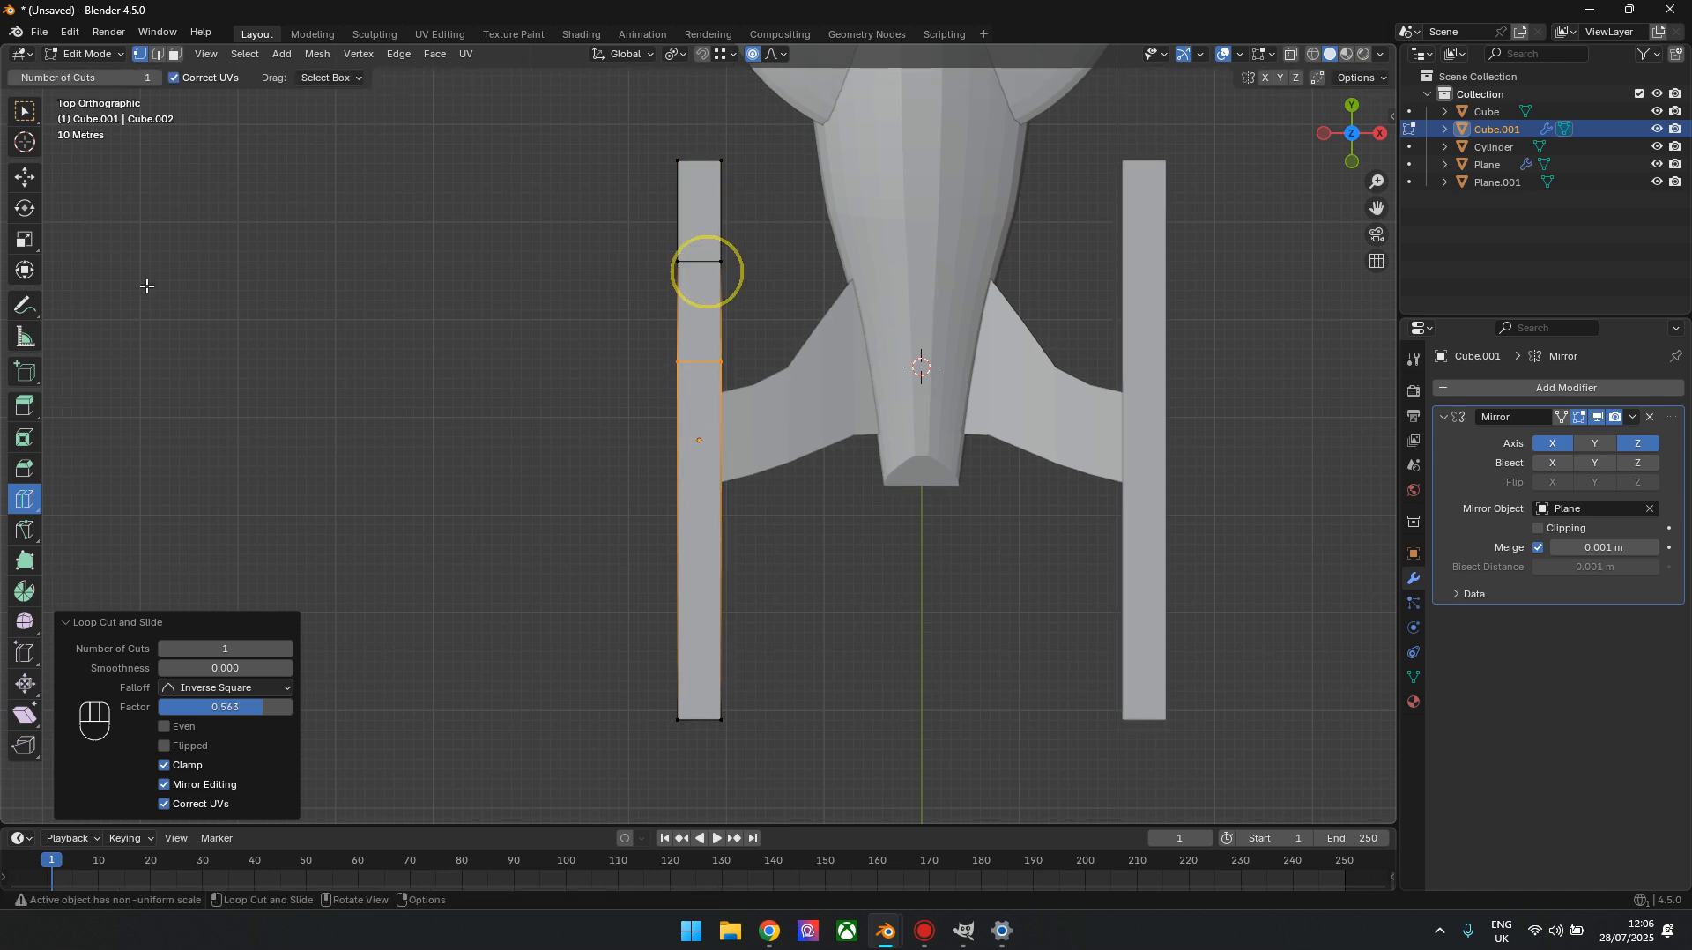
# Taper the nacelle's front tip by narrowing its end vertices along X with proportional editing
pyautogui.click(23, 175)
pyautogui.keyDown('shift'); pyautogui.moveTo(464, 280); pyautogui.dragTo(453, 317, button='middle'); pyautogui.keyUp('shift')
pyautogui.hotkey('alt', 'z')
pyautogui.moveTo(542, 129); pyautogui.dragTo(817, 228)
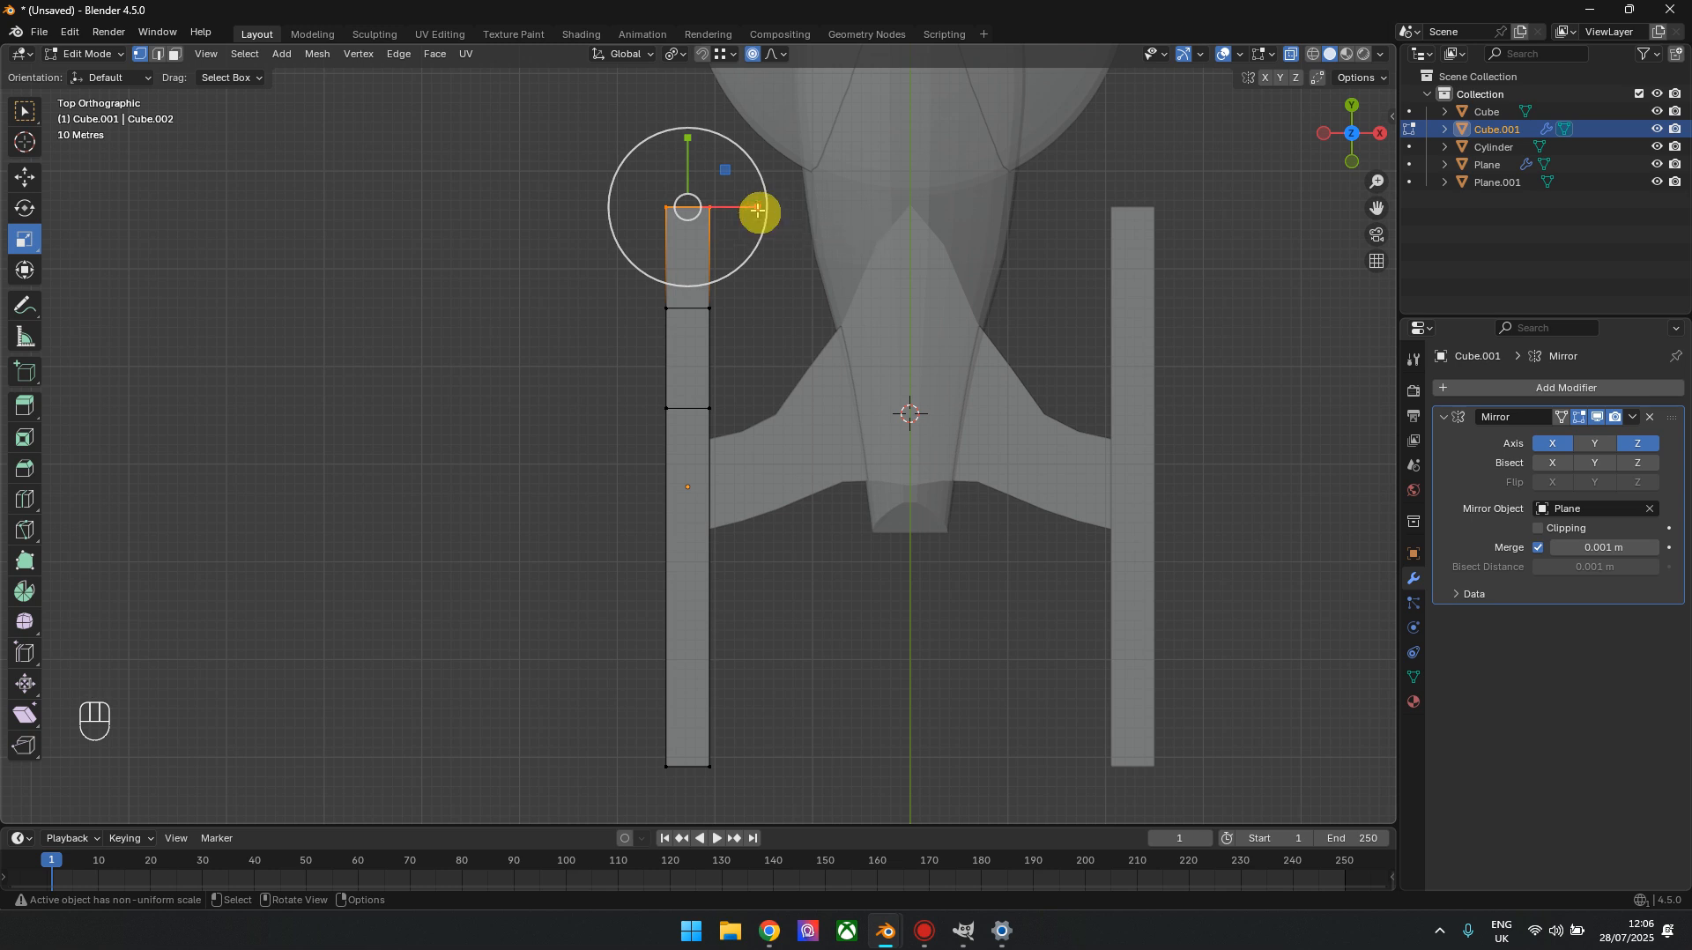
pyautogui.moveTo(756, 214); pyautogui.dragTo(752, 209)
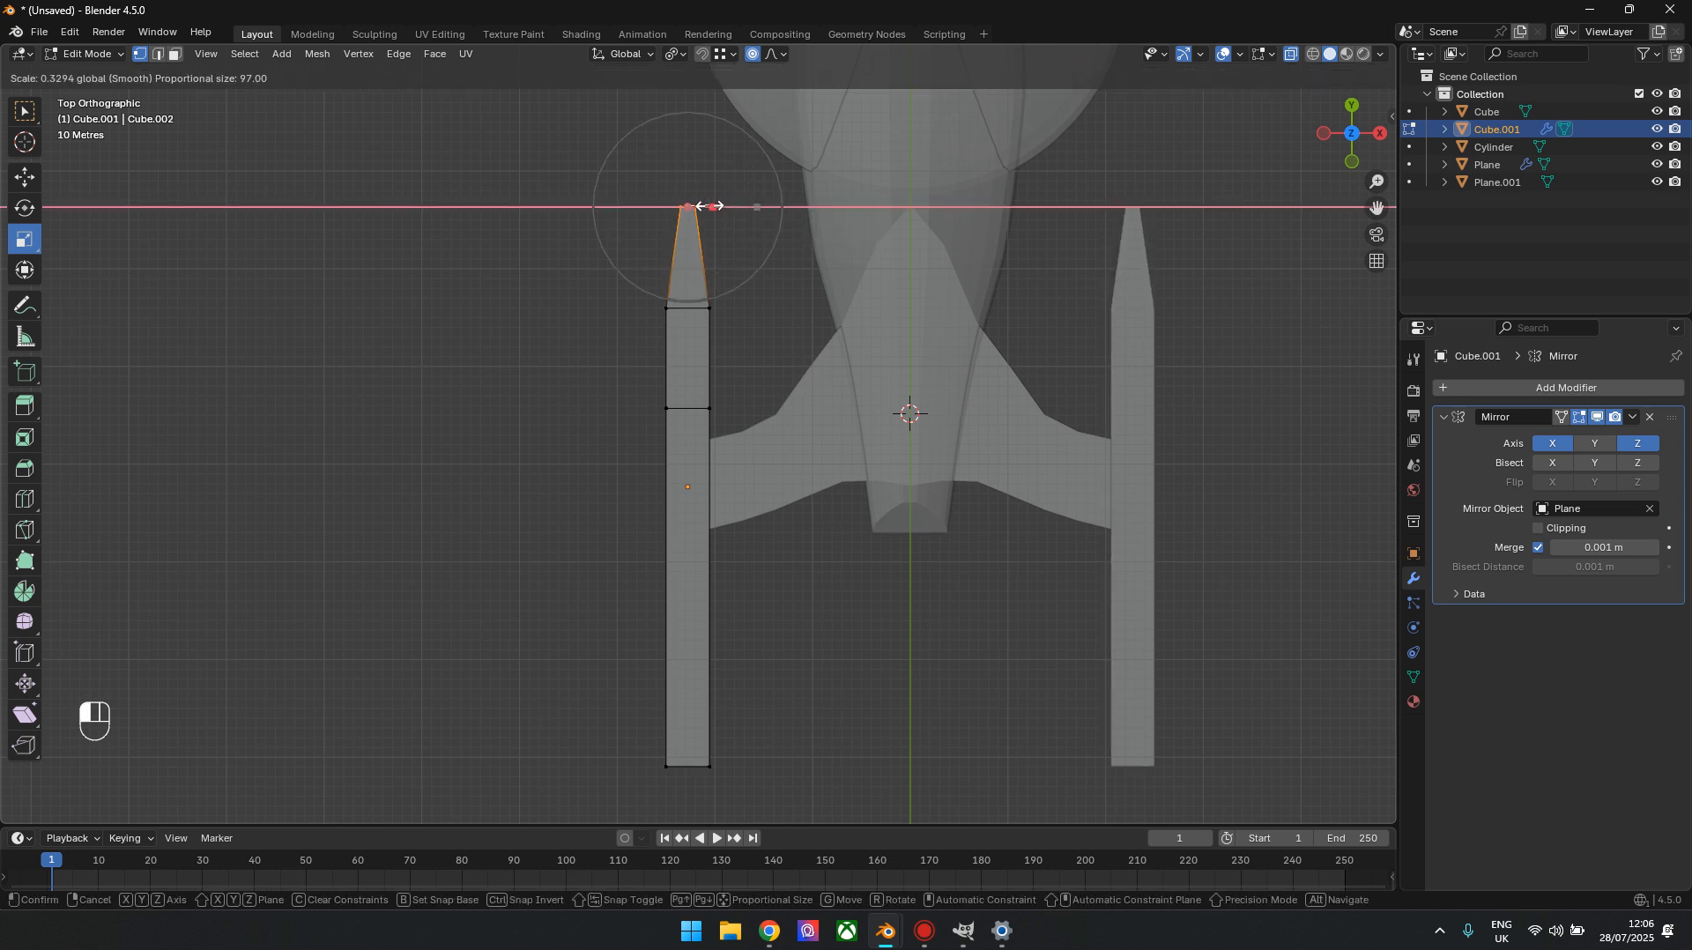
pyautogui.moveTo(709, 206); pyautogui.dragTo(704, 207)
# Taper the nacelle's rear end by scaling its end vertices by 0.194 along X
pyautogui.keyDown('shift'); pyautogui.moveTo(804, 521); pyautogui.dragTo(783, 231, button='middle'); pyautogui.keyUp('shift')
pyautogui.moveTo(532, 468); pyautogui.dragTo(935, 582)
pyautogui.moveTo(738, 478); pyautogui.dragTo(680, 473)
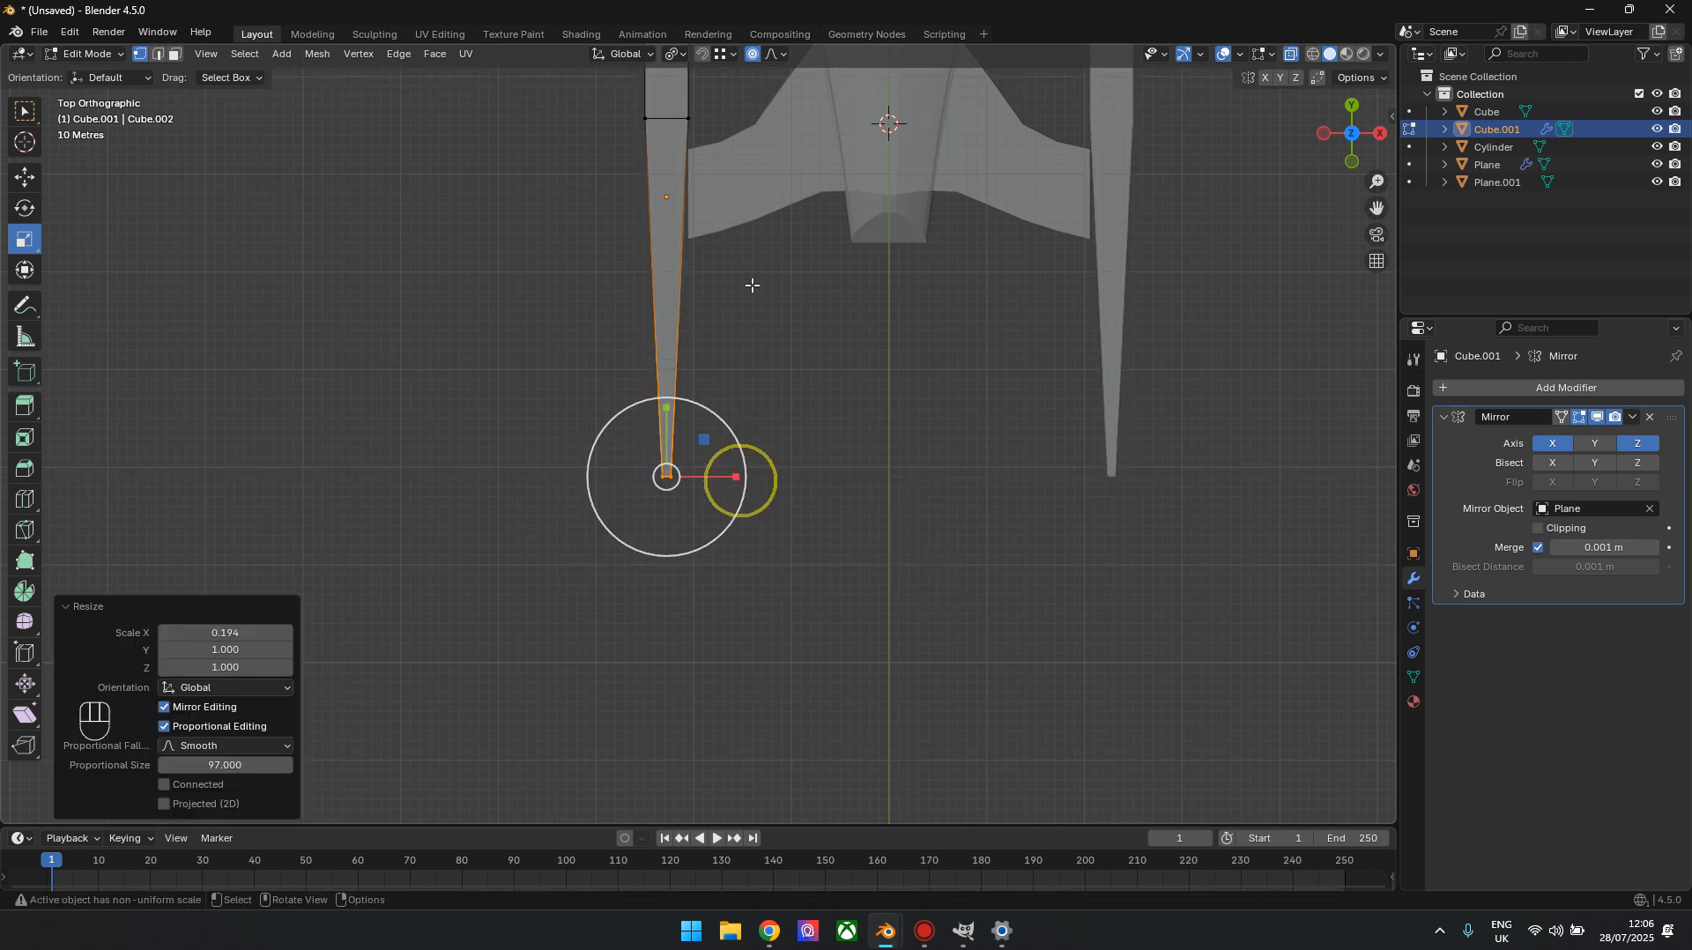
# Widen the nacelle's section between the two loop cuts by scaling it by 1.170 along X
pyautogui.keyDown('shift'); pyautogui.moveTo(770, 234); pyautogui.dragTo(786, 518, button='middle'); pyautogui.keyUp('shift')
pyautogui.scroll(2, 696, 425)
pyautogui.moveTo(573, 234); pyautogui.dragTo(797, 441)
pyautogui.moveTo(747, 321); pyautogui.dragTo(756, 322)
pyautogui.hotkey('ctrl', 'z')
pyautogui.scroll(-3, 834, 491)
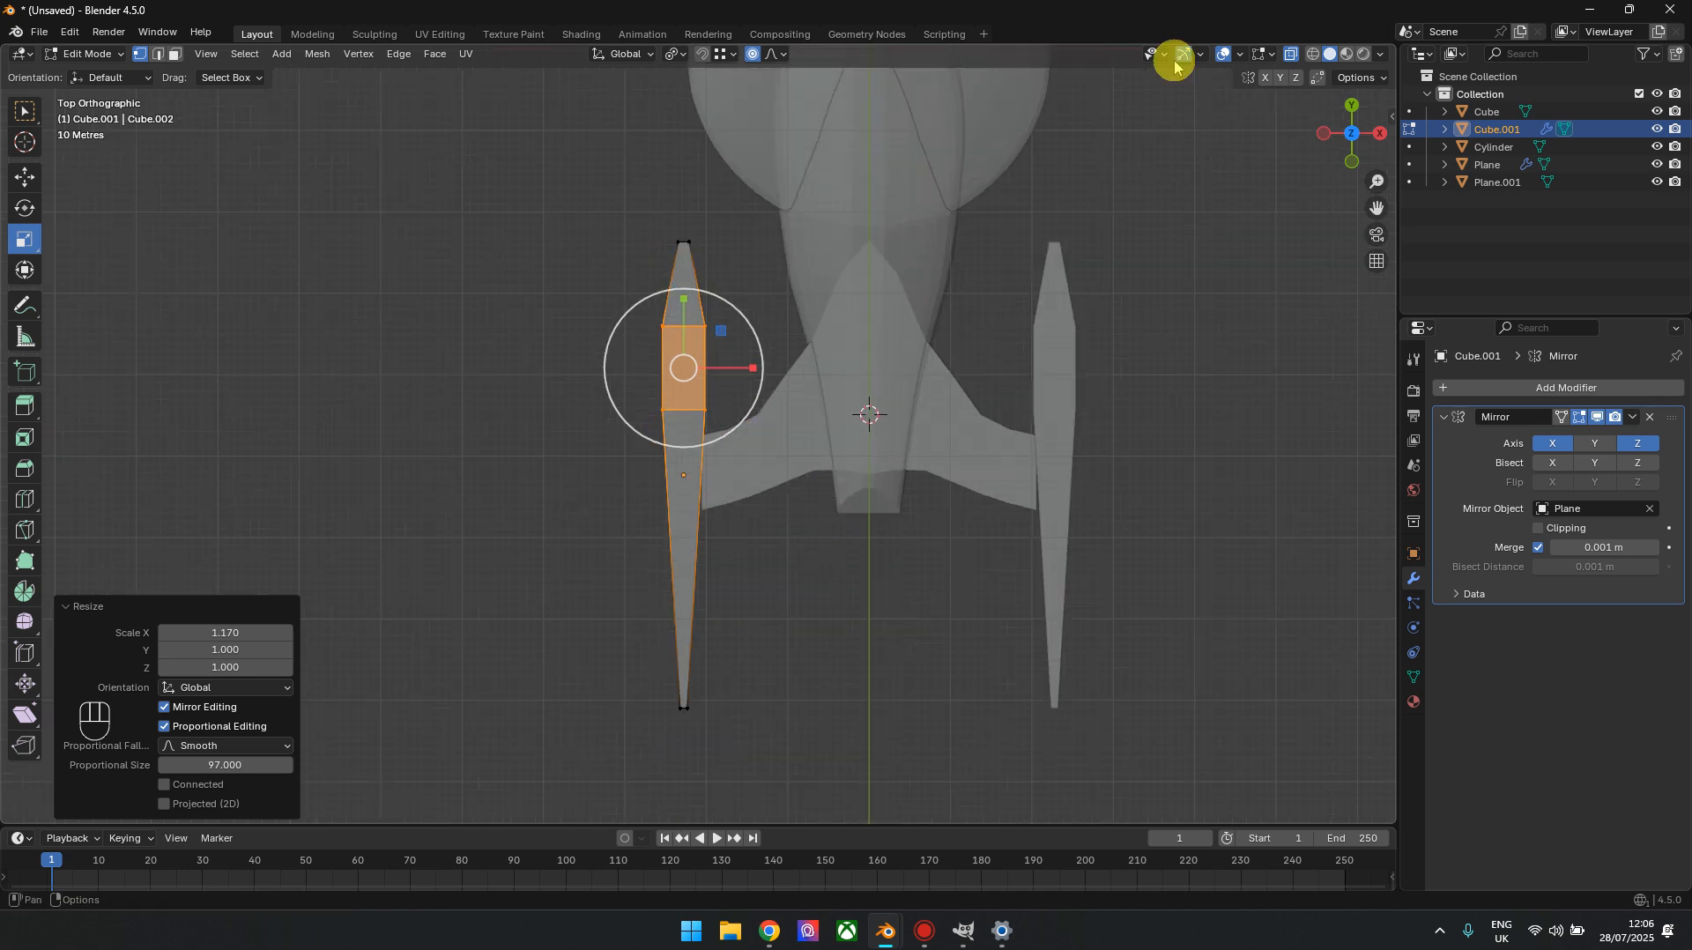
# Select the nacelle's upper faces and extrude them 20.883 m upward
pyautogui.moveTo(1352, 138); pyautogui.dragTo(1366, 211)
pyautogui.click(175, 54)
pyautogui.hotkey('alt', 'z')
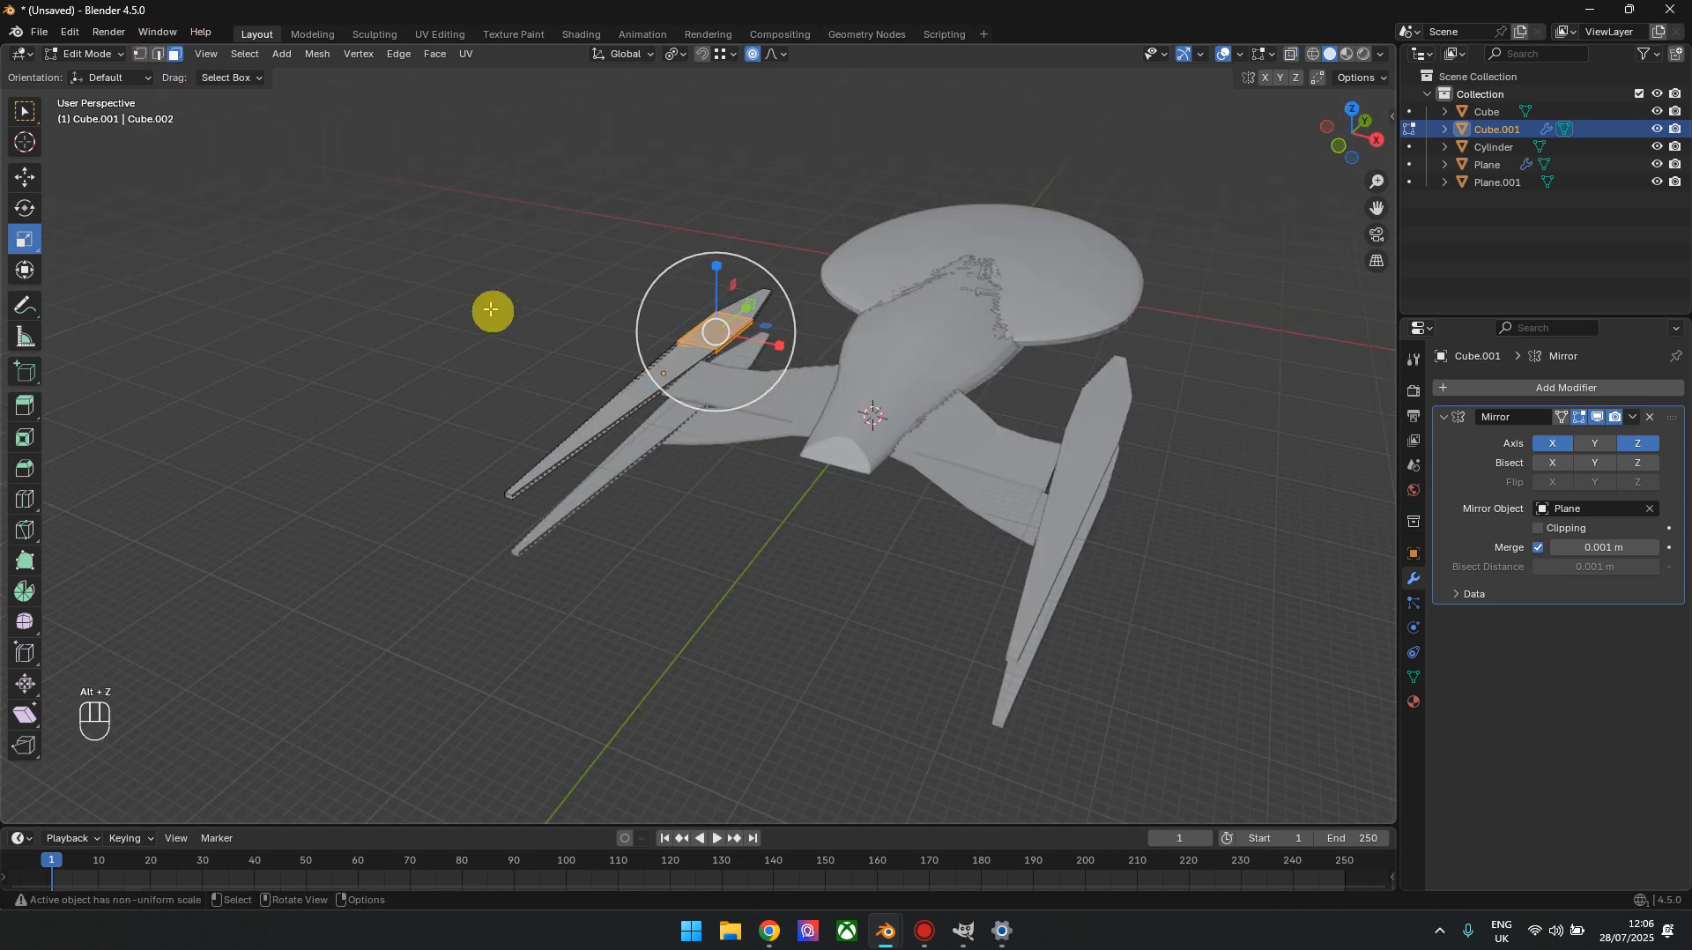
pyautogui.click(616, 393)
pyautogui.keyDown('ctrl'); pyautogui.click(740, 309); pyautogui.keyUp('ctrl')
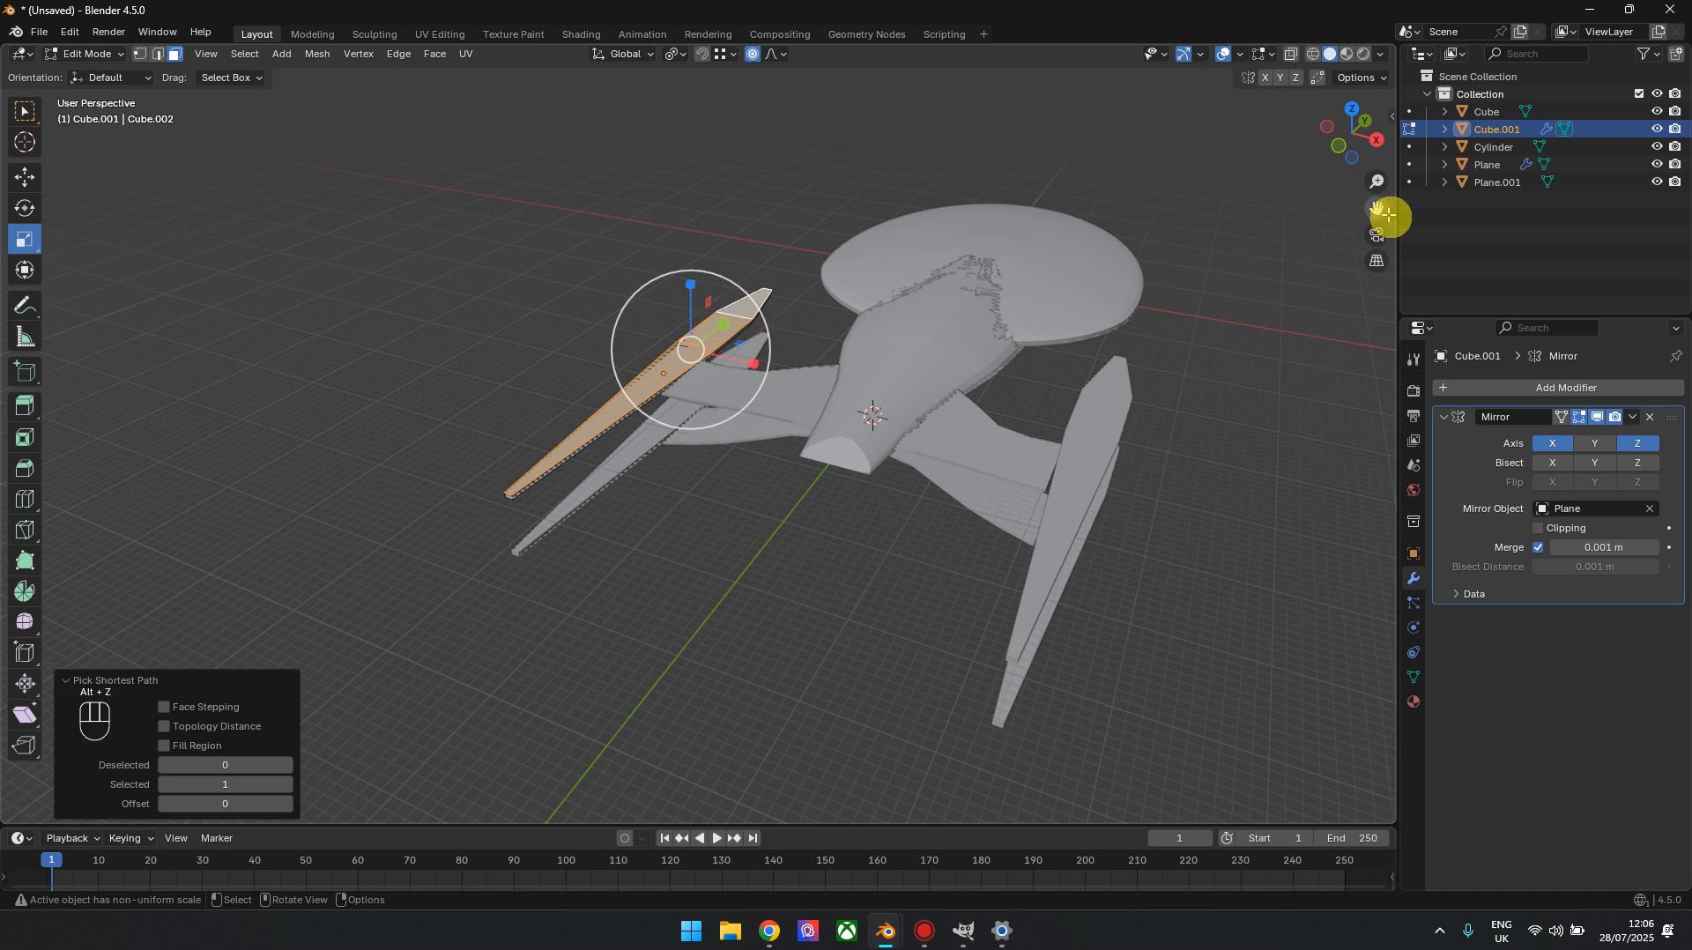
pyautogui.click(1340, 145)
pyautogui.scroll(5, 657, 438)
pyautogui.keyDown('shift'); pyautogui.moveTo(678, 318); pyautogui.dragTo(649, 648, button='middle'); pyautogui.keyUp('shift')
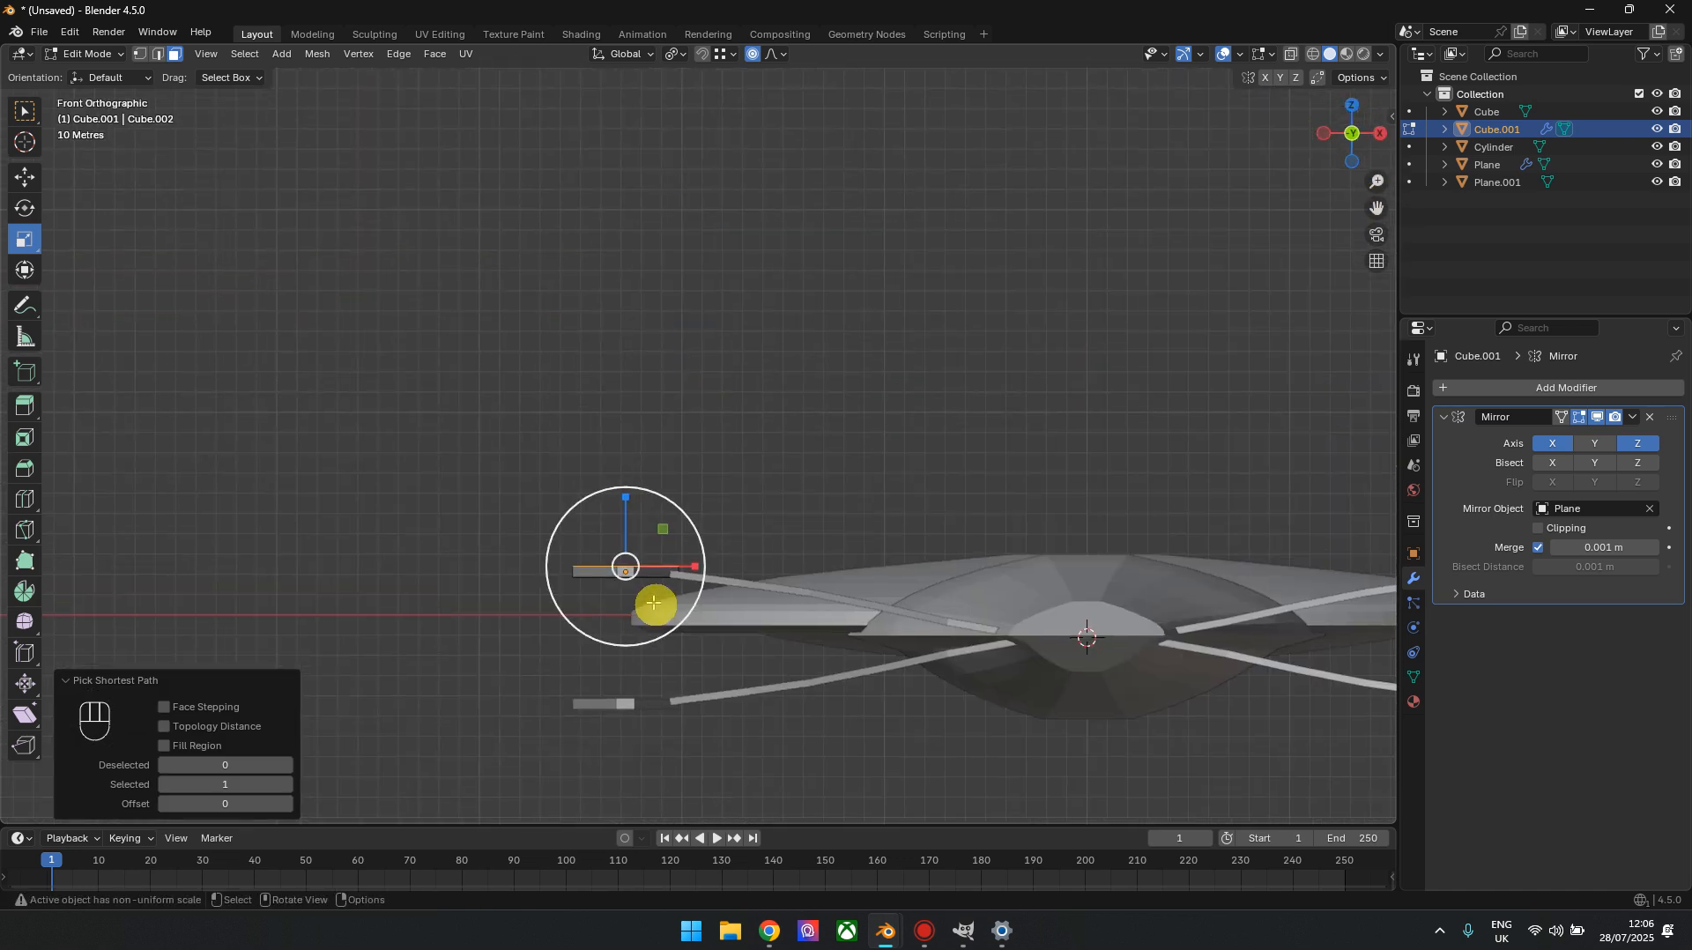
pyautogui.press('e')
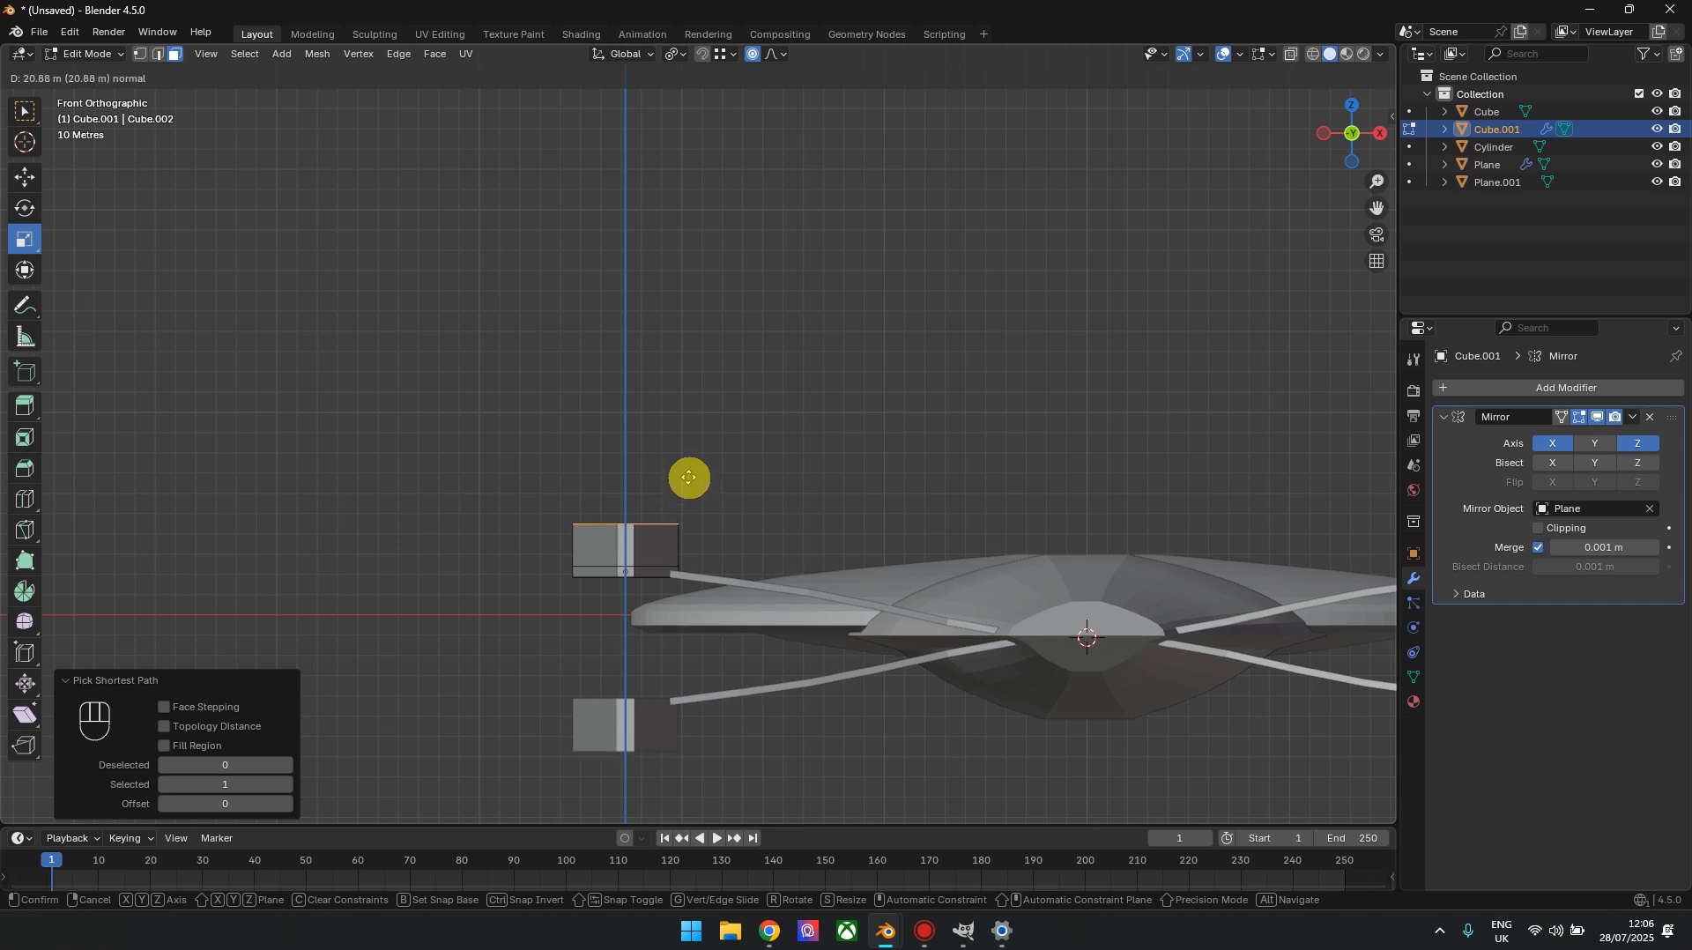
pyautogui.click(690, 476)
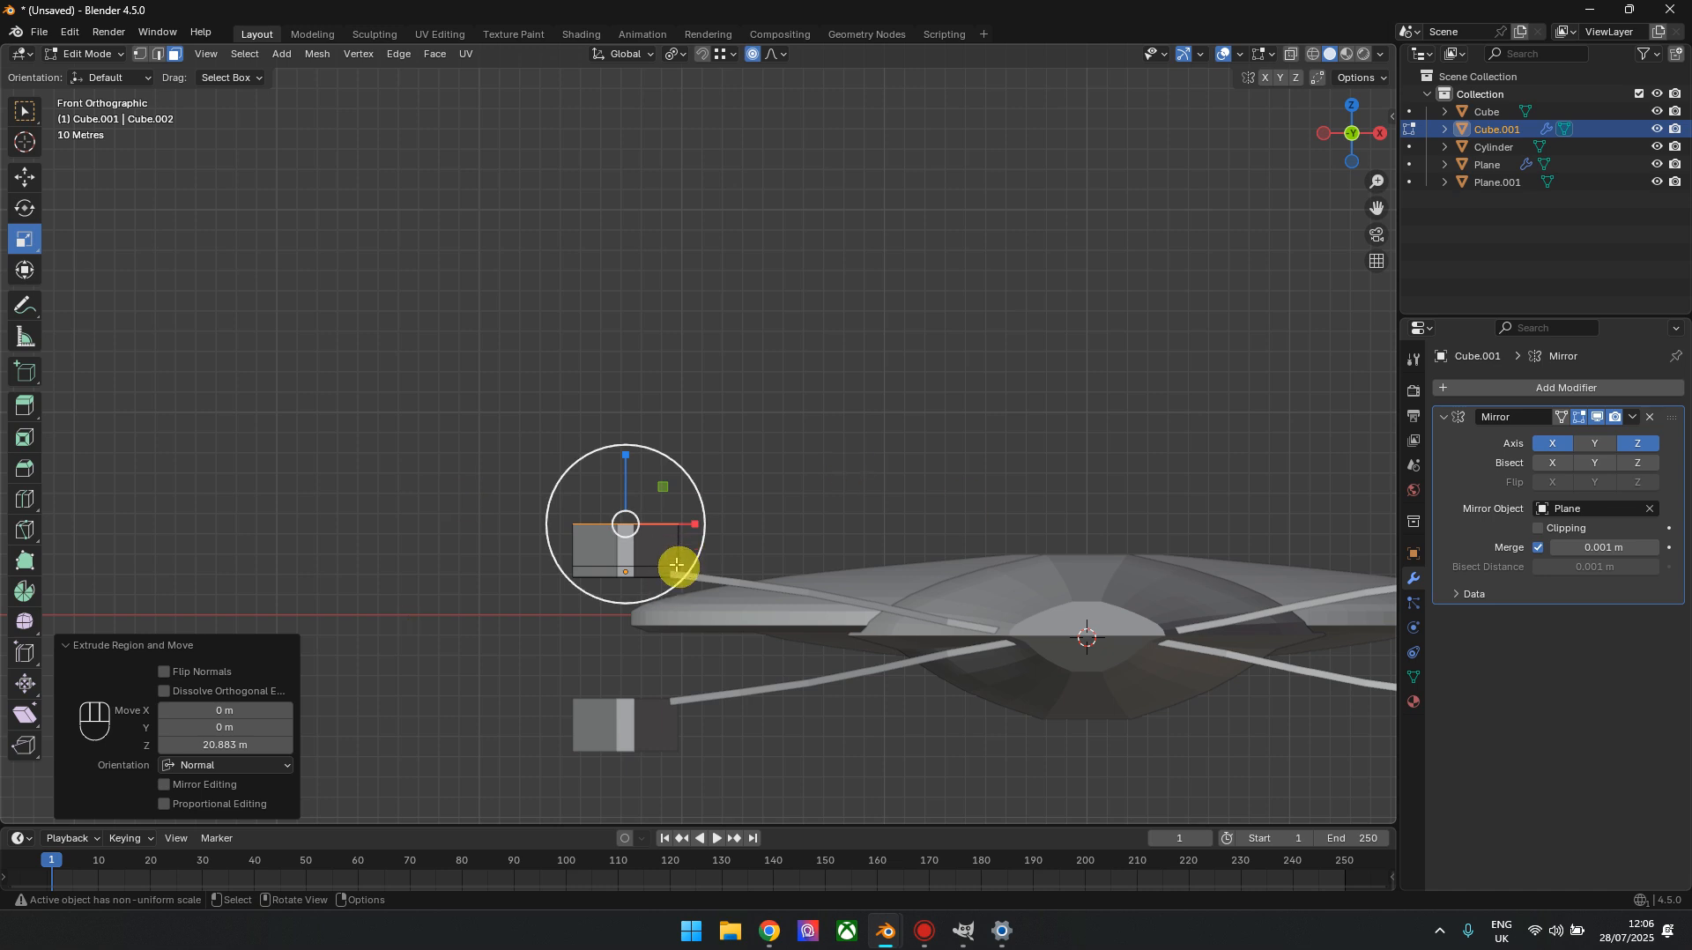
# Turn off proportional editing, then shrink the extruded top faces into a narrow ridge and lower them slightly
pyautogui.moveTo(675, 550); pyautogui.dragTo(663, 532)
pyautogui.hotkey('ctrl', 'z')
pyautogui.click(752, 53)
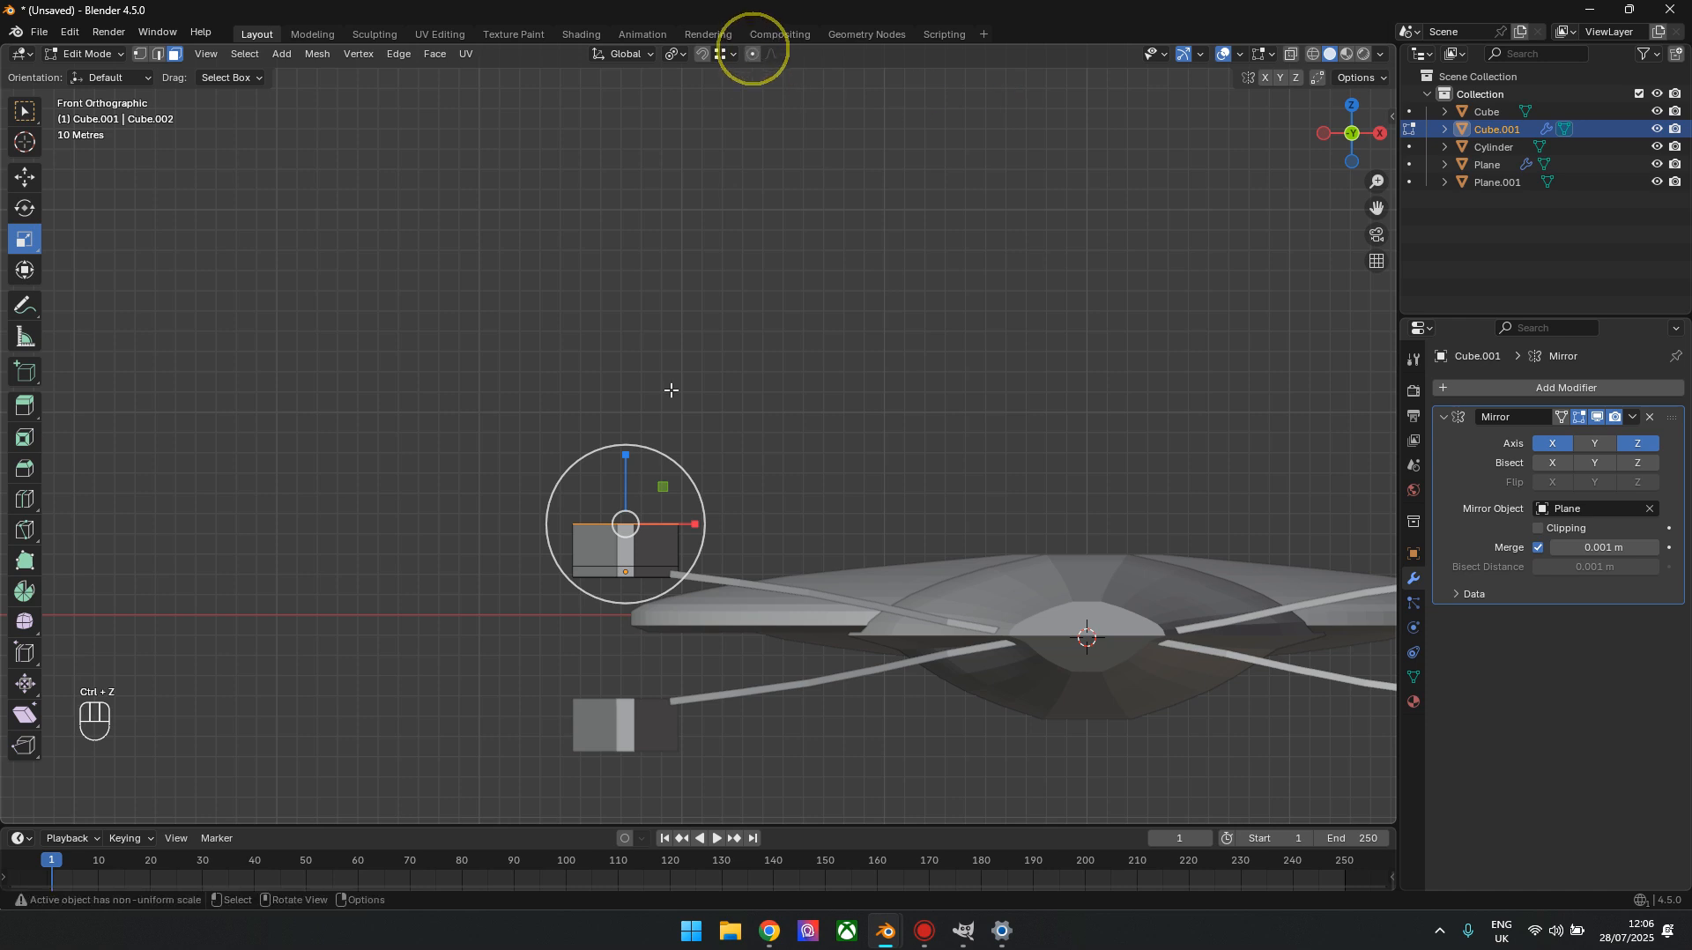
pyautogui.keyDown('shift'); pyautogui.moveTo(627, 585); pyautogui.dragTo(657, 567, button='middle'); pyautogui.keyUp('shift')
pyautogui.moveTo(661, 468); pyautogui.dragTo(621, 422)
pyautogui.click(35, 178)
pyautogui.moveTo(607, 353); pyautogui.dragTo(616, 369)
# Select the faces along the nacelle's underside and extrude them about 10.32 m downward
pyautogui.moveTo(1340, 141)
pyautogui.mouseDown()
pyautogui.moveTo(1357, 129)
pyautogui.moveTo(1344, 144)
pyautogui.mouseUp()
pyautogui.click(96, 369)
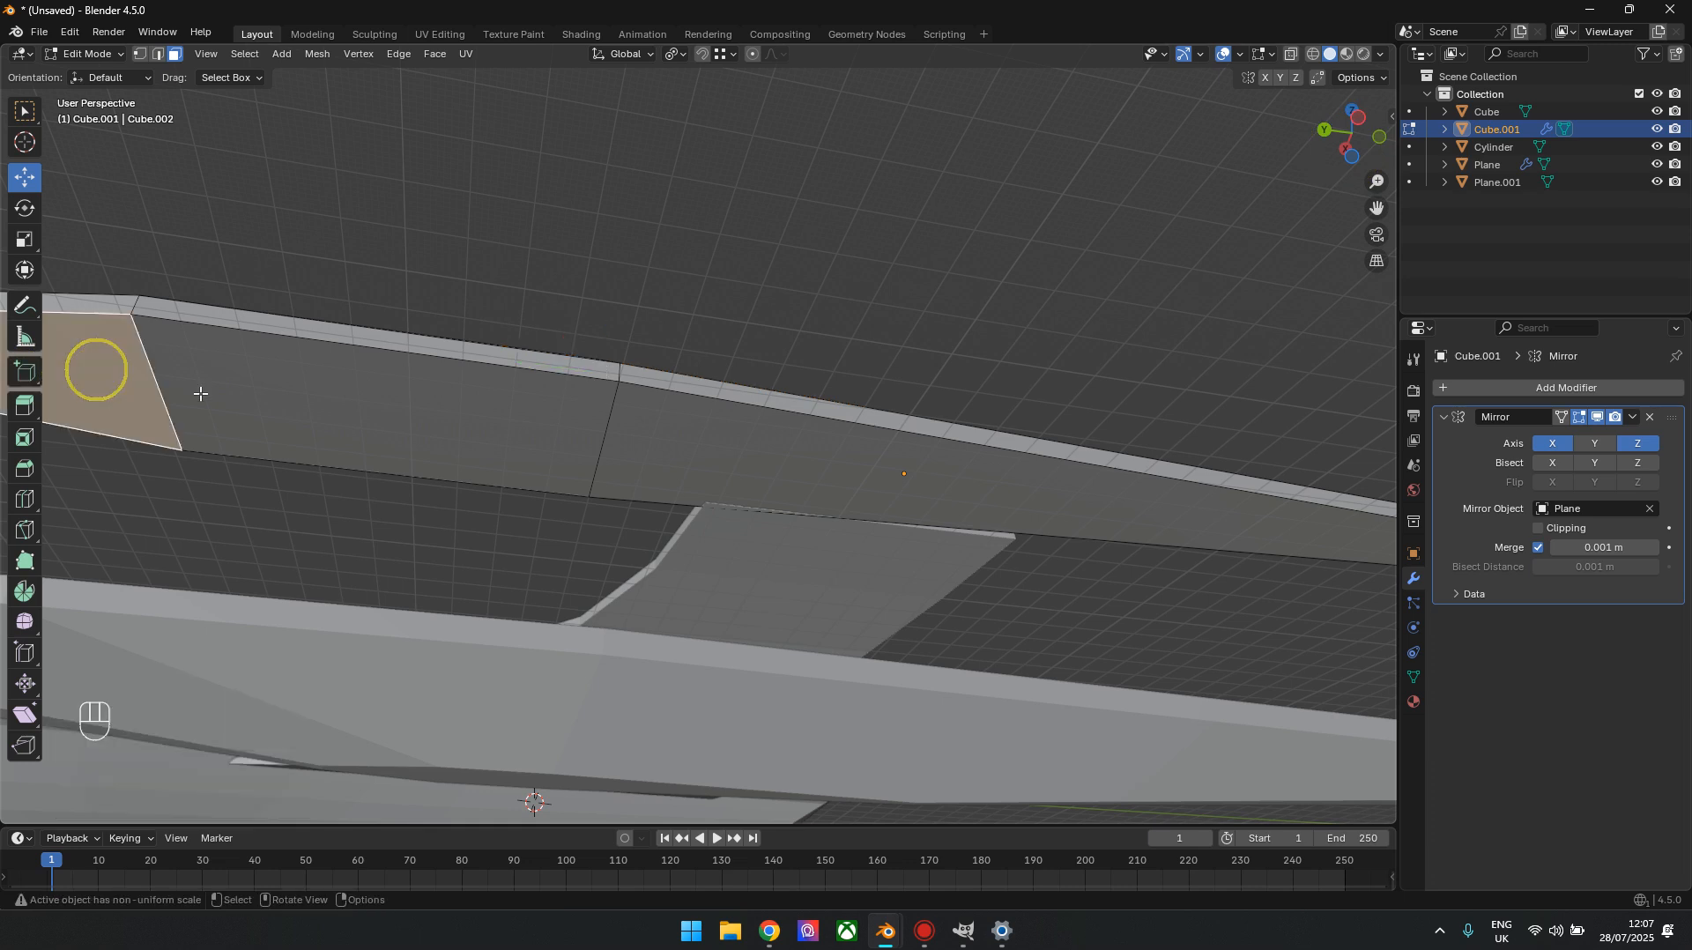
pyautogui.keyDown('ctrl'); pyautogui.click(1134, 499); pyautogui.keyUp('ctrl')
pyautogui.keyDown('shift'); pyautogui.moveTo(1241, 535); pyautogui.dragTo(1160, 489, button='middle'); pyautogui.keyUp('shift')
pyautogui.click(1331, 154)
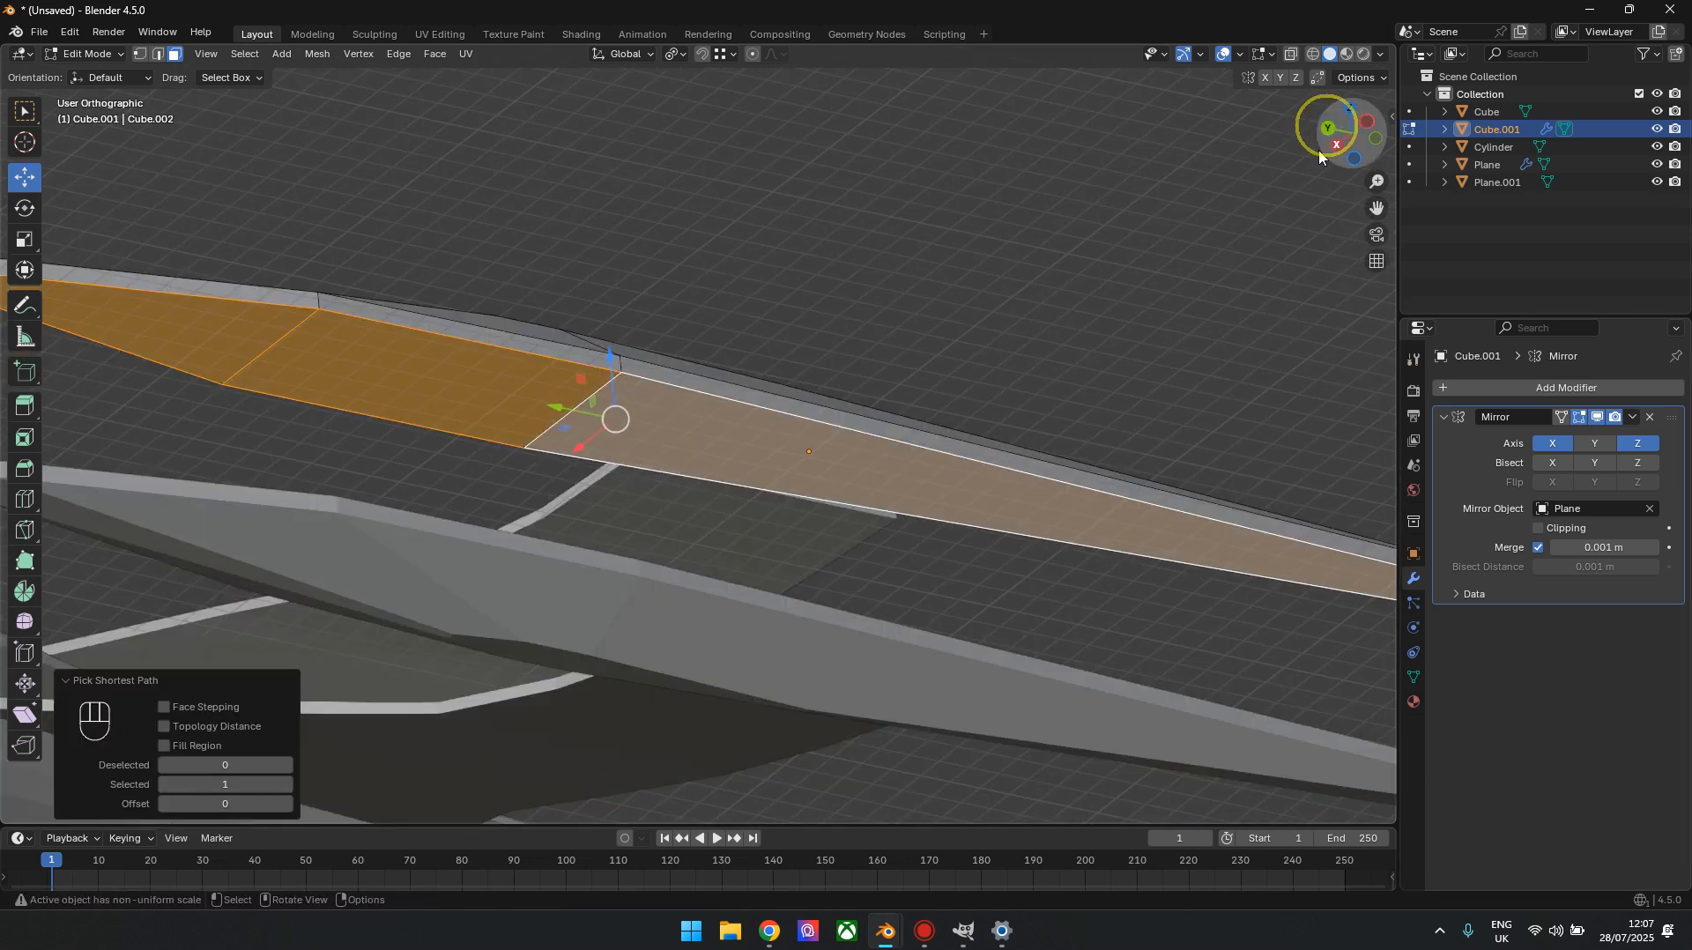
pyautogui.press('g')
pyautogui.press('z')
pyautogui.press('z')
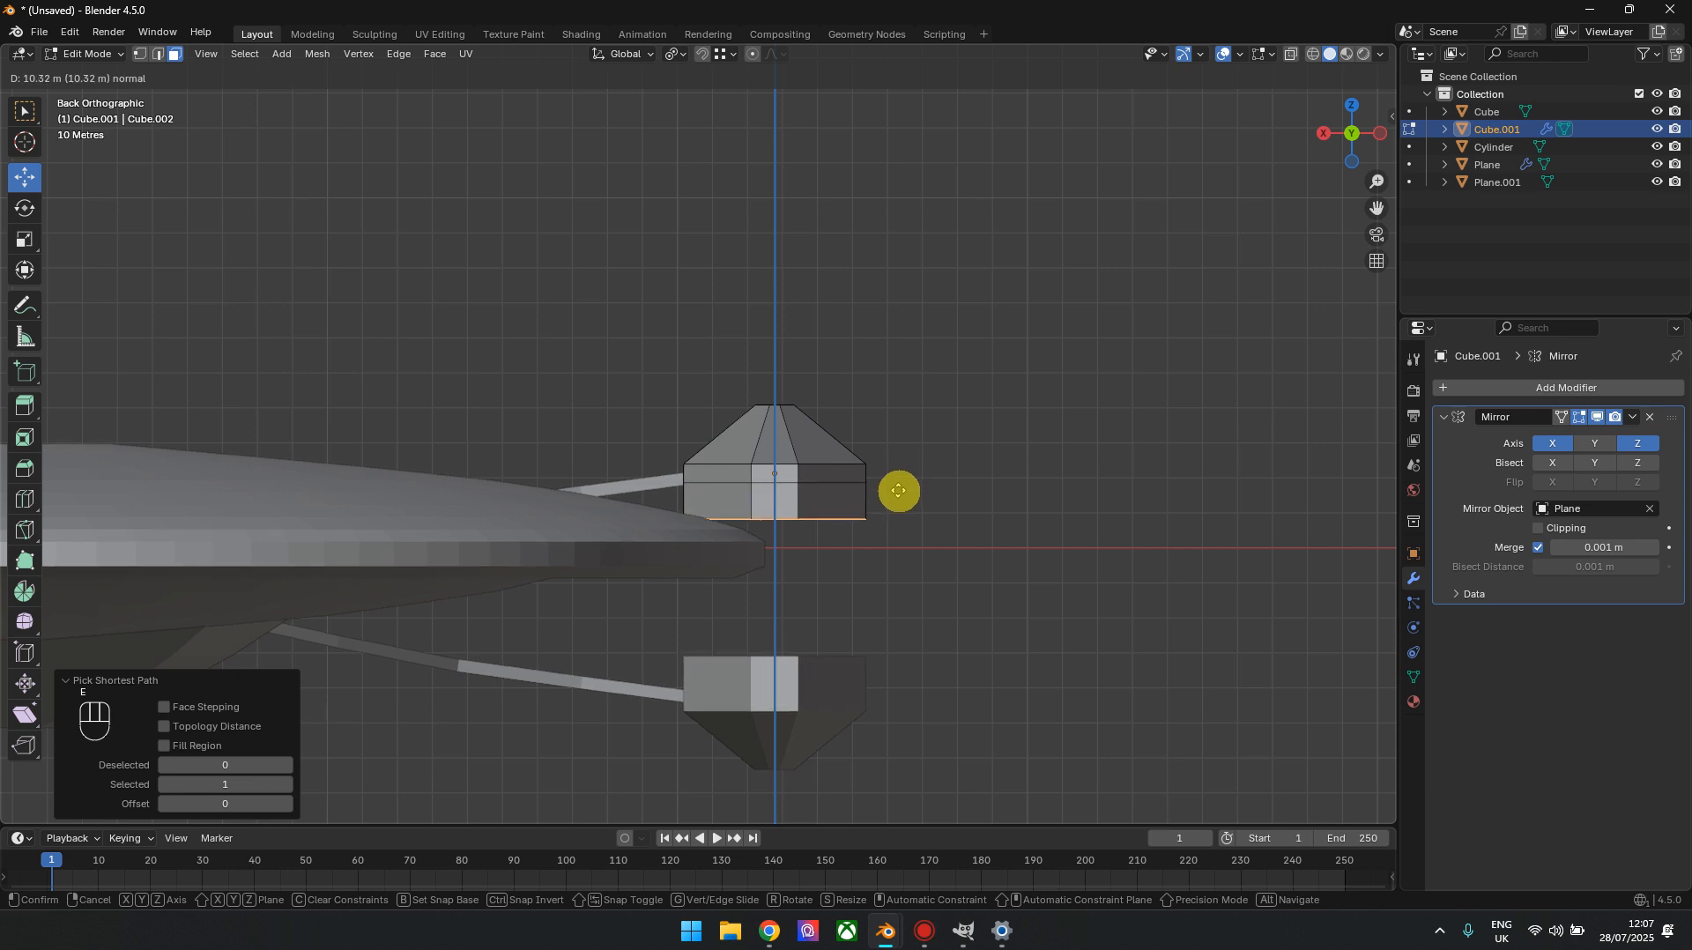
pyautogui.click(898, 490)
# Scale the extruded underside faces uniformly by 0.326 and move them 55.772 m along Y
pyautogui.click(22, 247)
pyautogui.moveTo(808, 562); pyautogui.dragTo(780, 526)
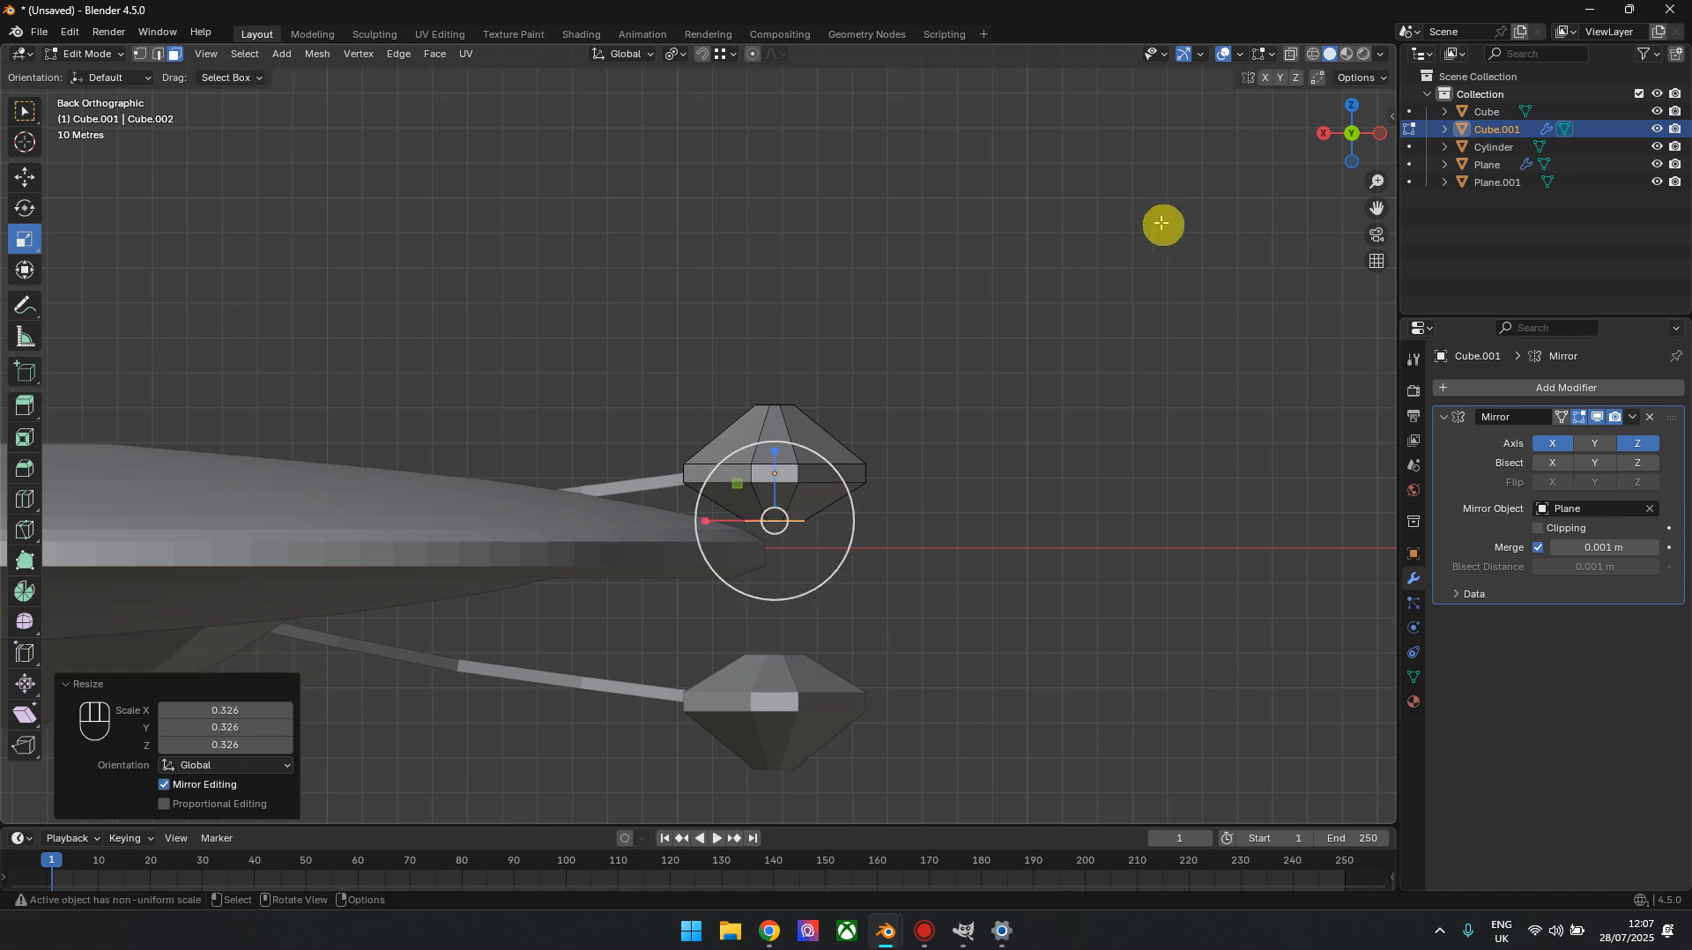
pyautogui.moveTo(1377, 151)
pyautogui.mouseDown()
pyautogui.moveTo(1345, 135)
pyautogui.moveTo(1363, 136)
pyautogui.moveTo(631, 658)
pyautogui.moveTo(1037, 440)
pyautogui.moveTo(1357, 123)
pyautogui.moveTo(1348, 136)
pyautogui.mouseUp()
pyautogui.click(25, 177)
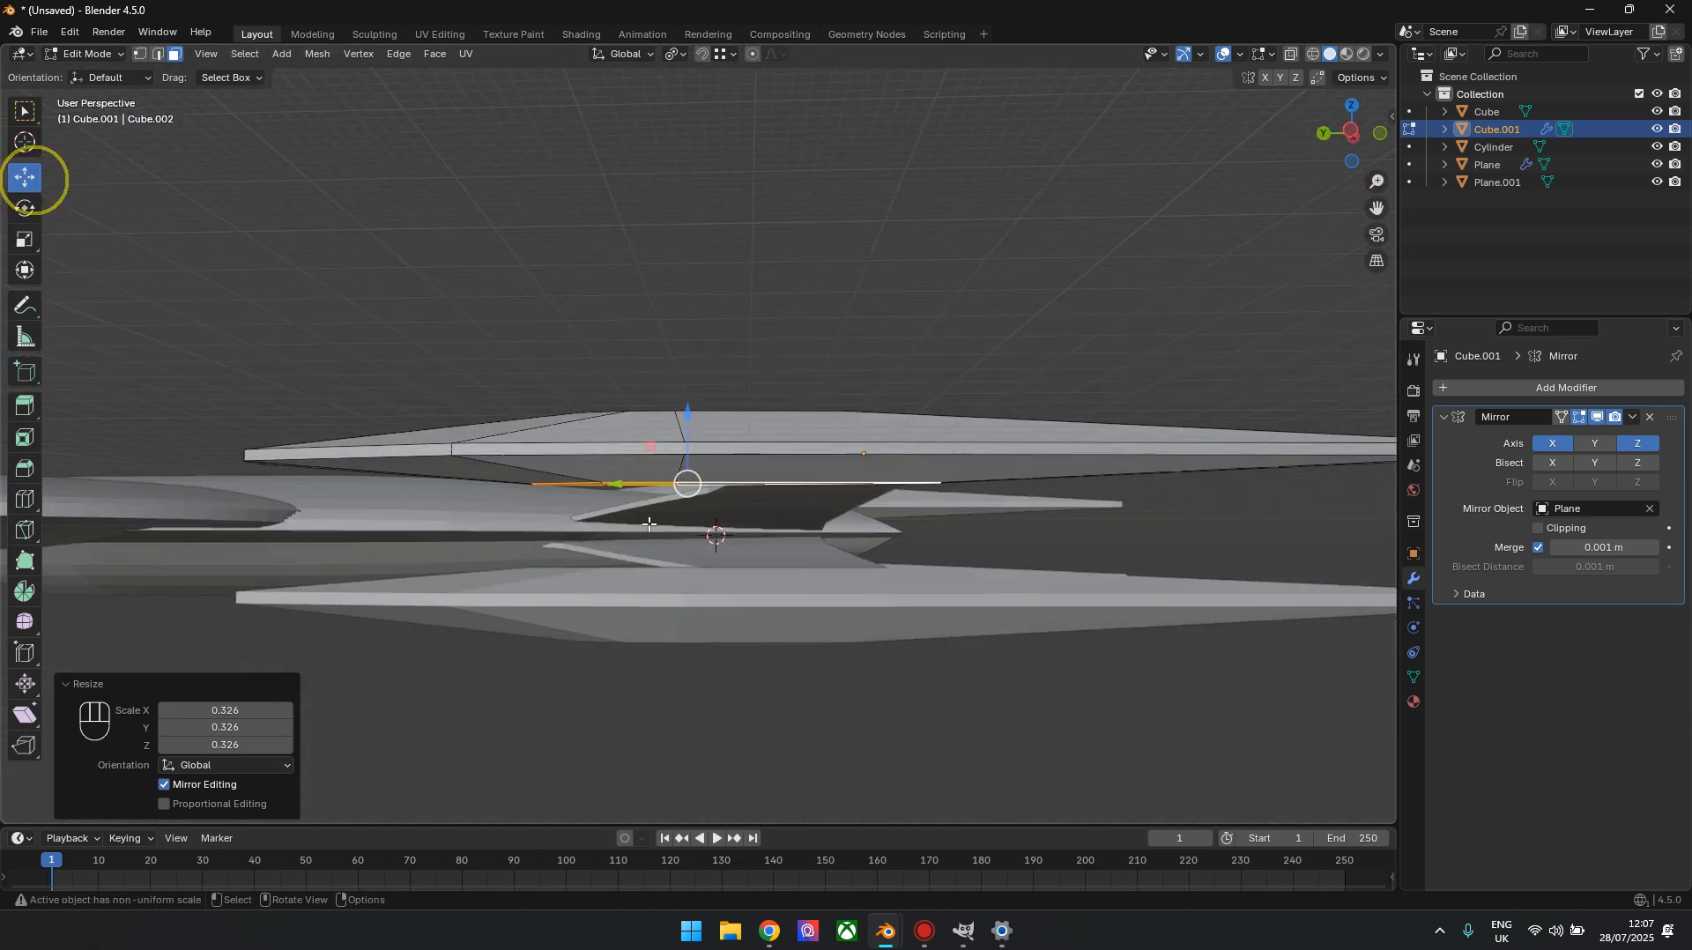
pyautogui.moveTo(637, 490); pyautogui.dragTo(516, 484)
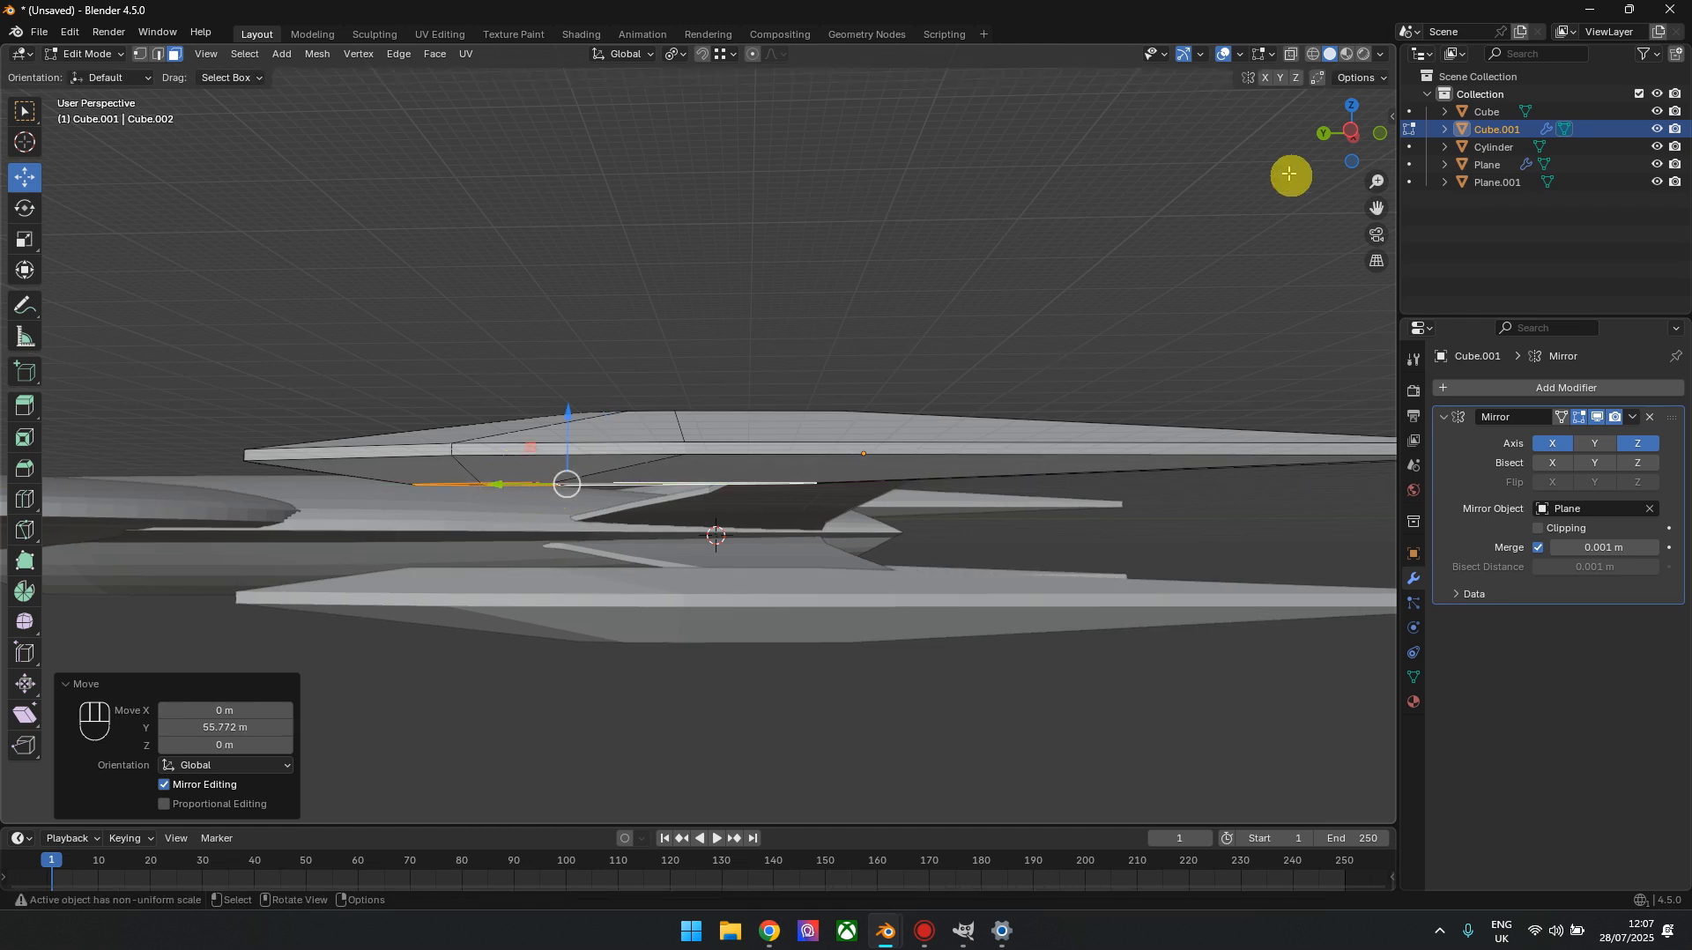
# Add a loop cut across the nacelle's middle section and a centred one running lengthwise around its upper slopes
pyautogui.click(1358, 138)
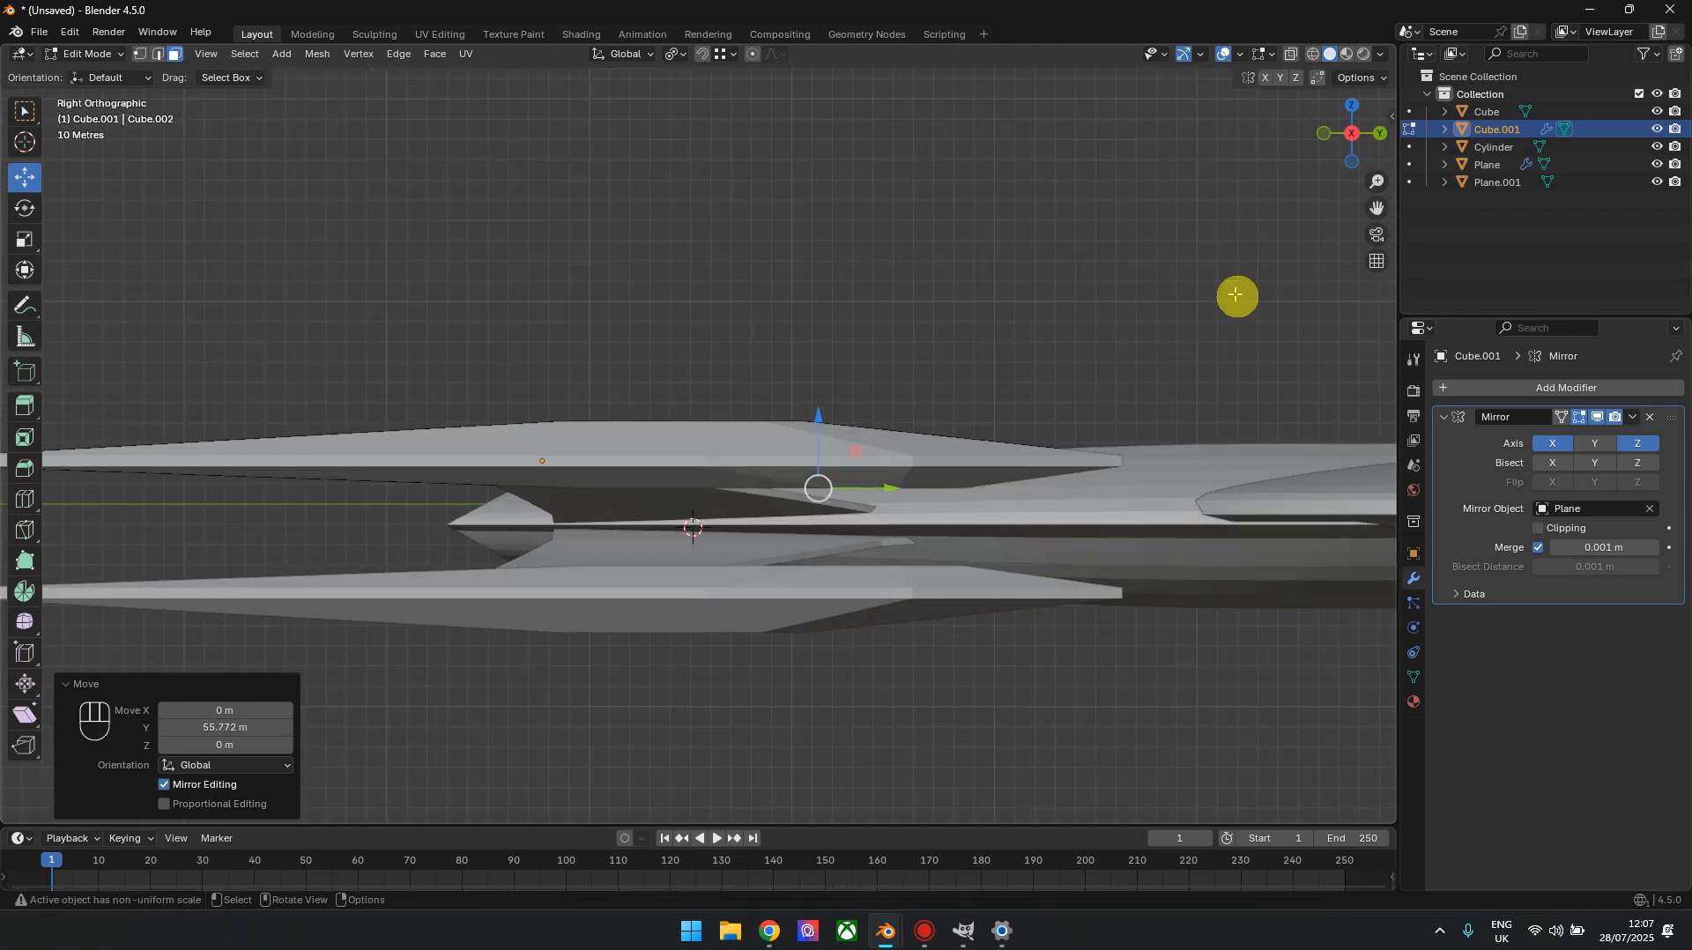
pyautogui.click(1352, 134)
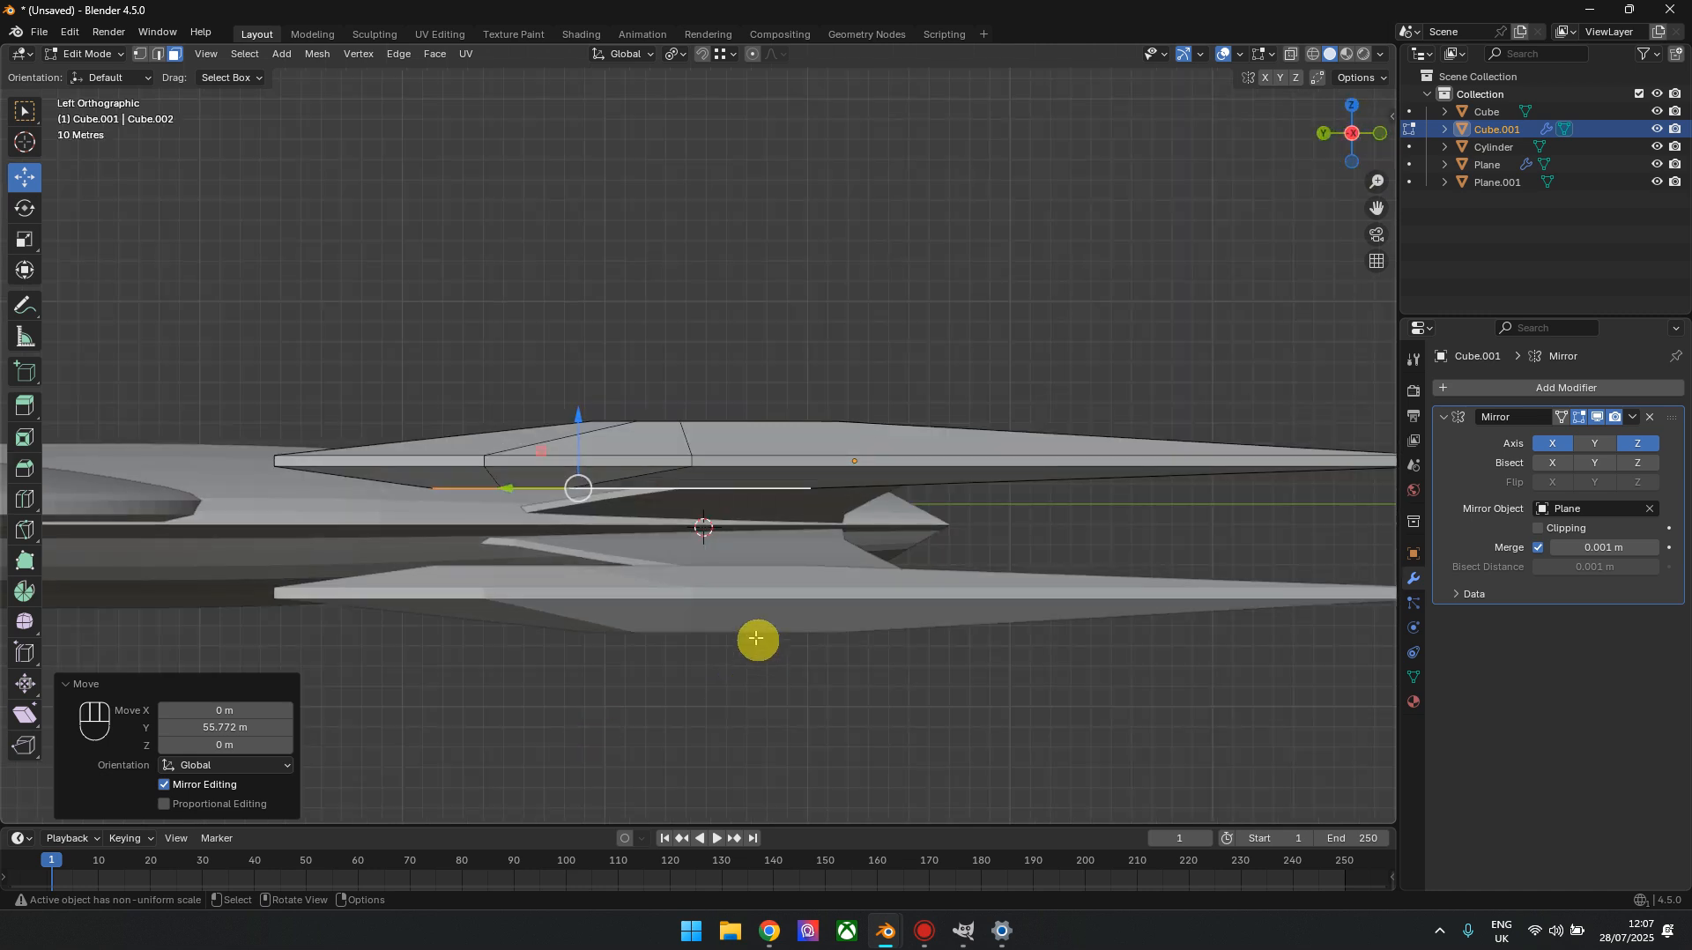
pyautogui.moveTo(1352, 134); pyautogui.dragTo(1260, 167)
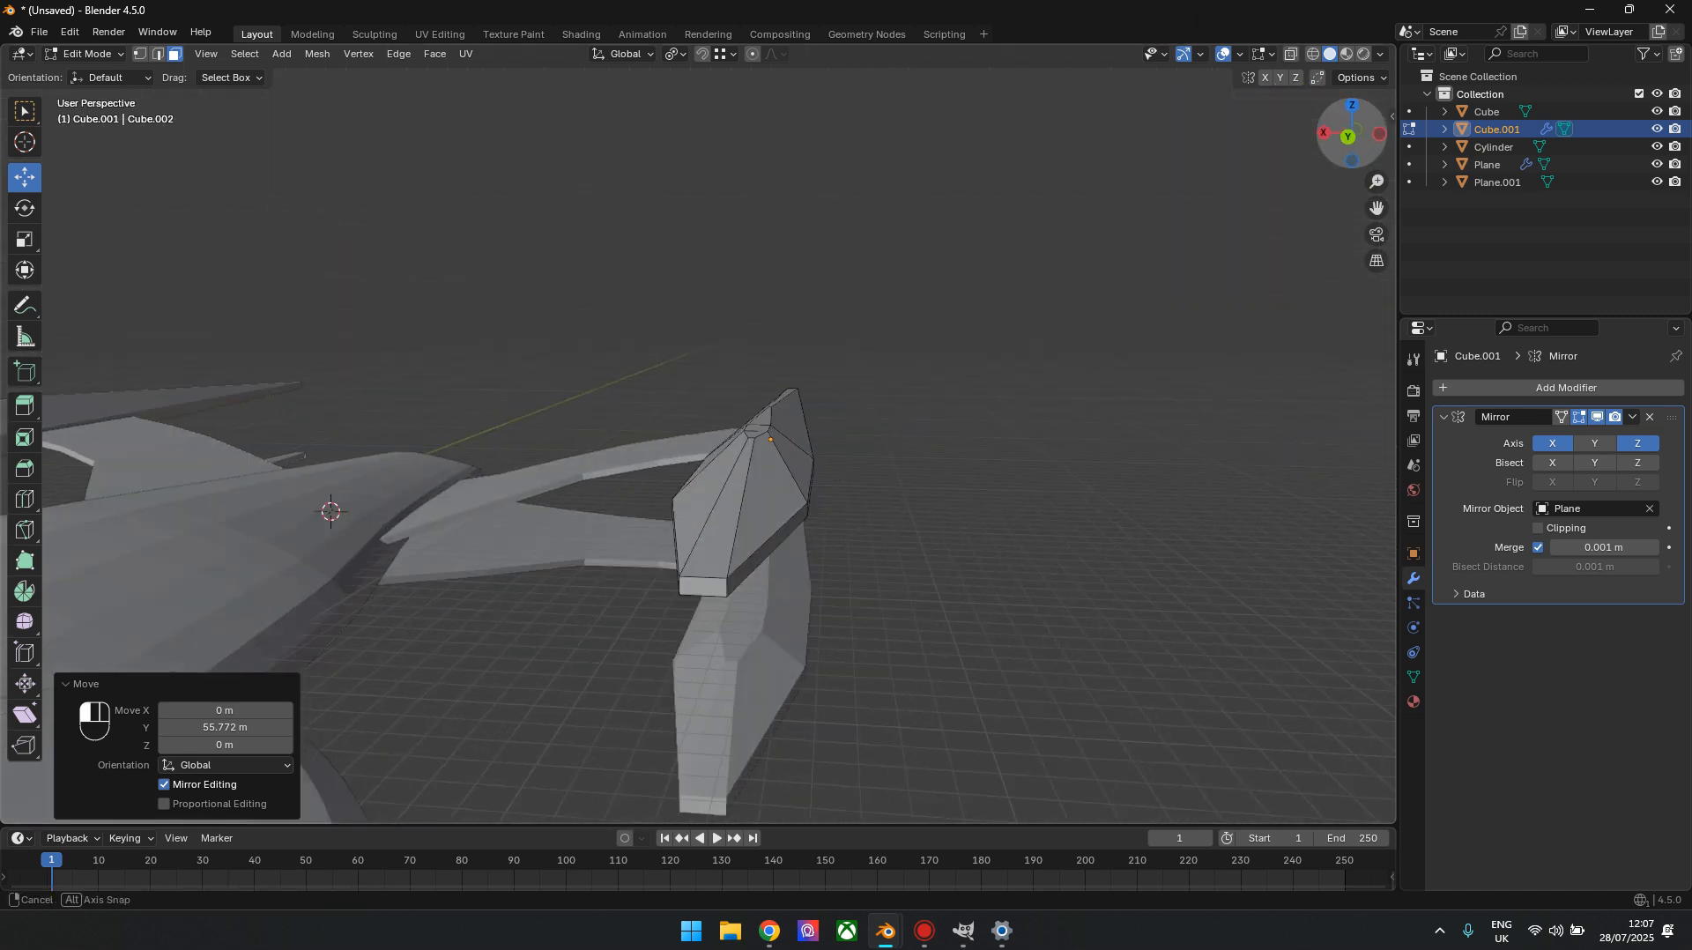
pyautogui.keyDown('shift'); pyautogui.moveTo(776, 547); pyautogui.dragTo(672, 552, button='middle'); pyautogui.keyUp('shift')
pyautogui.moveTo(1354, 132); pyautogui.dragTo(1254, 152)
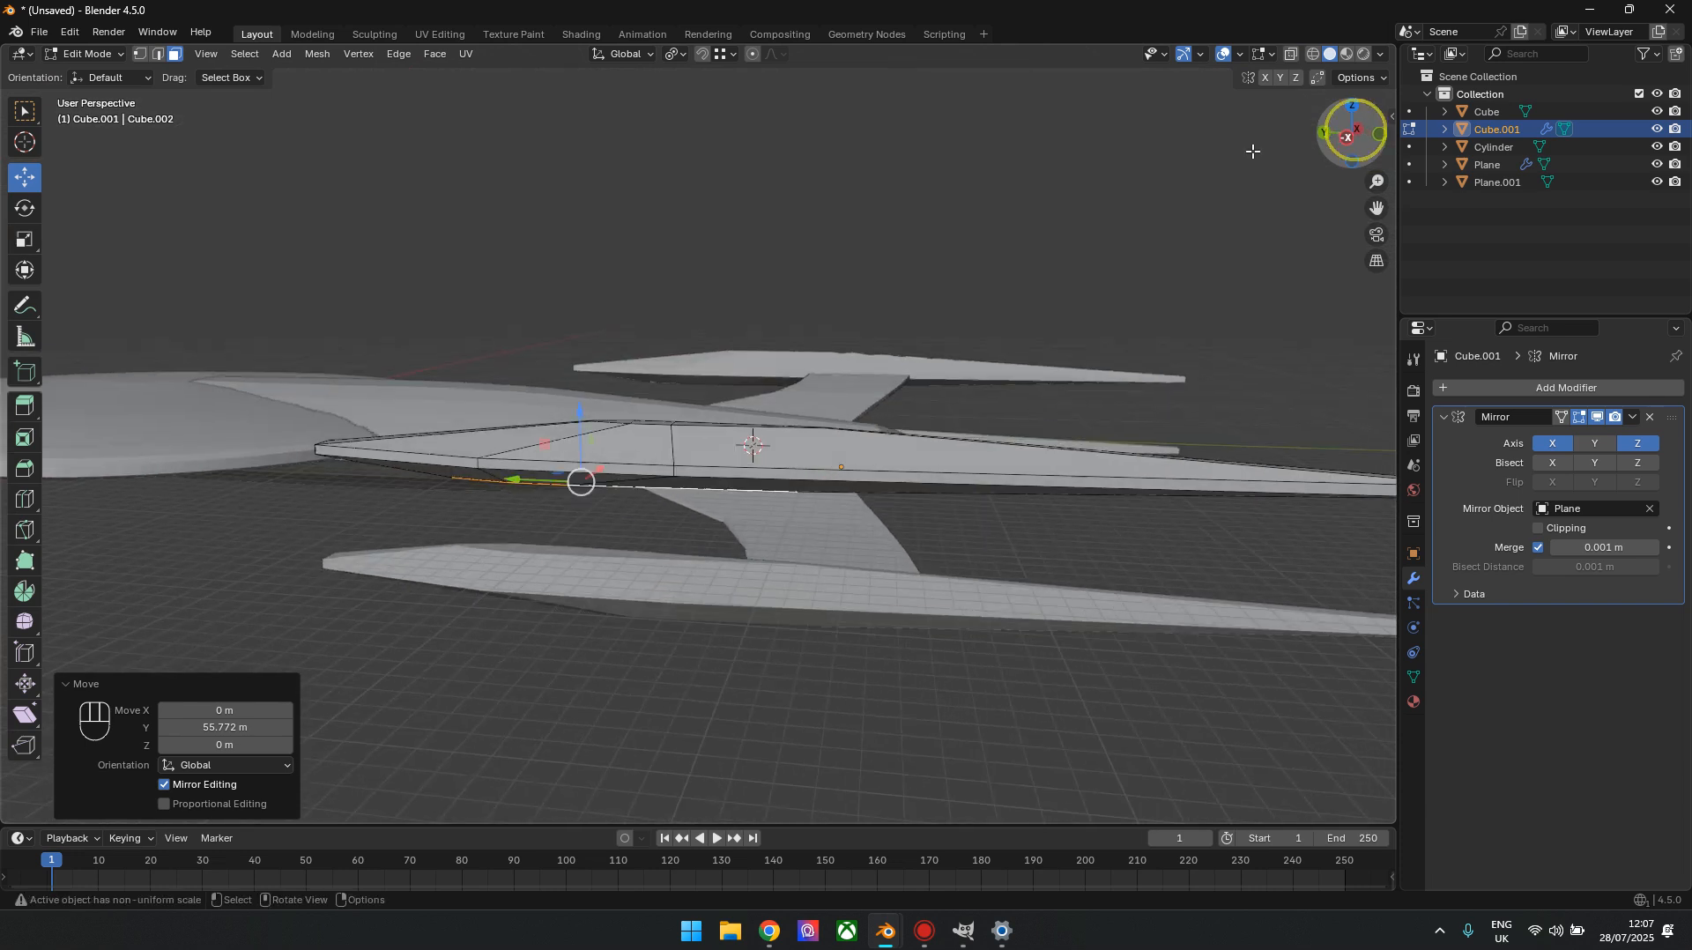
pyautogui.click(25, 502)
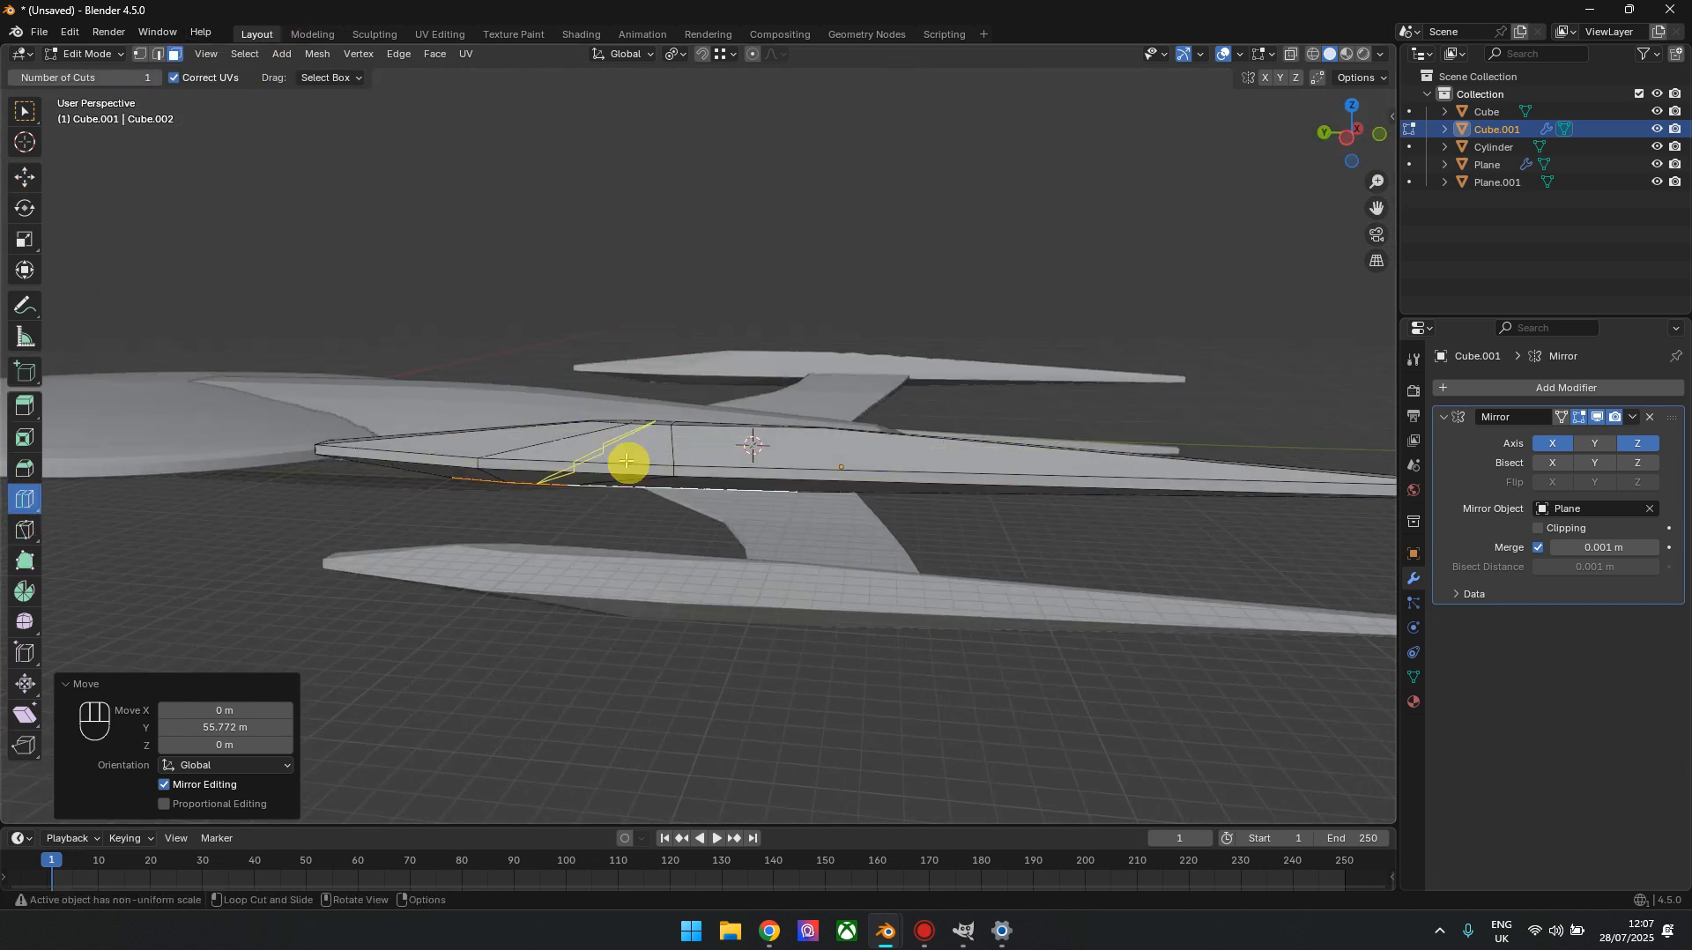
pyautogui.click(626, 460)
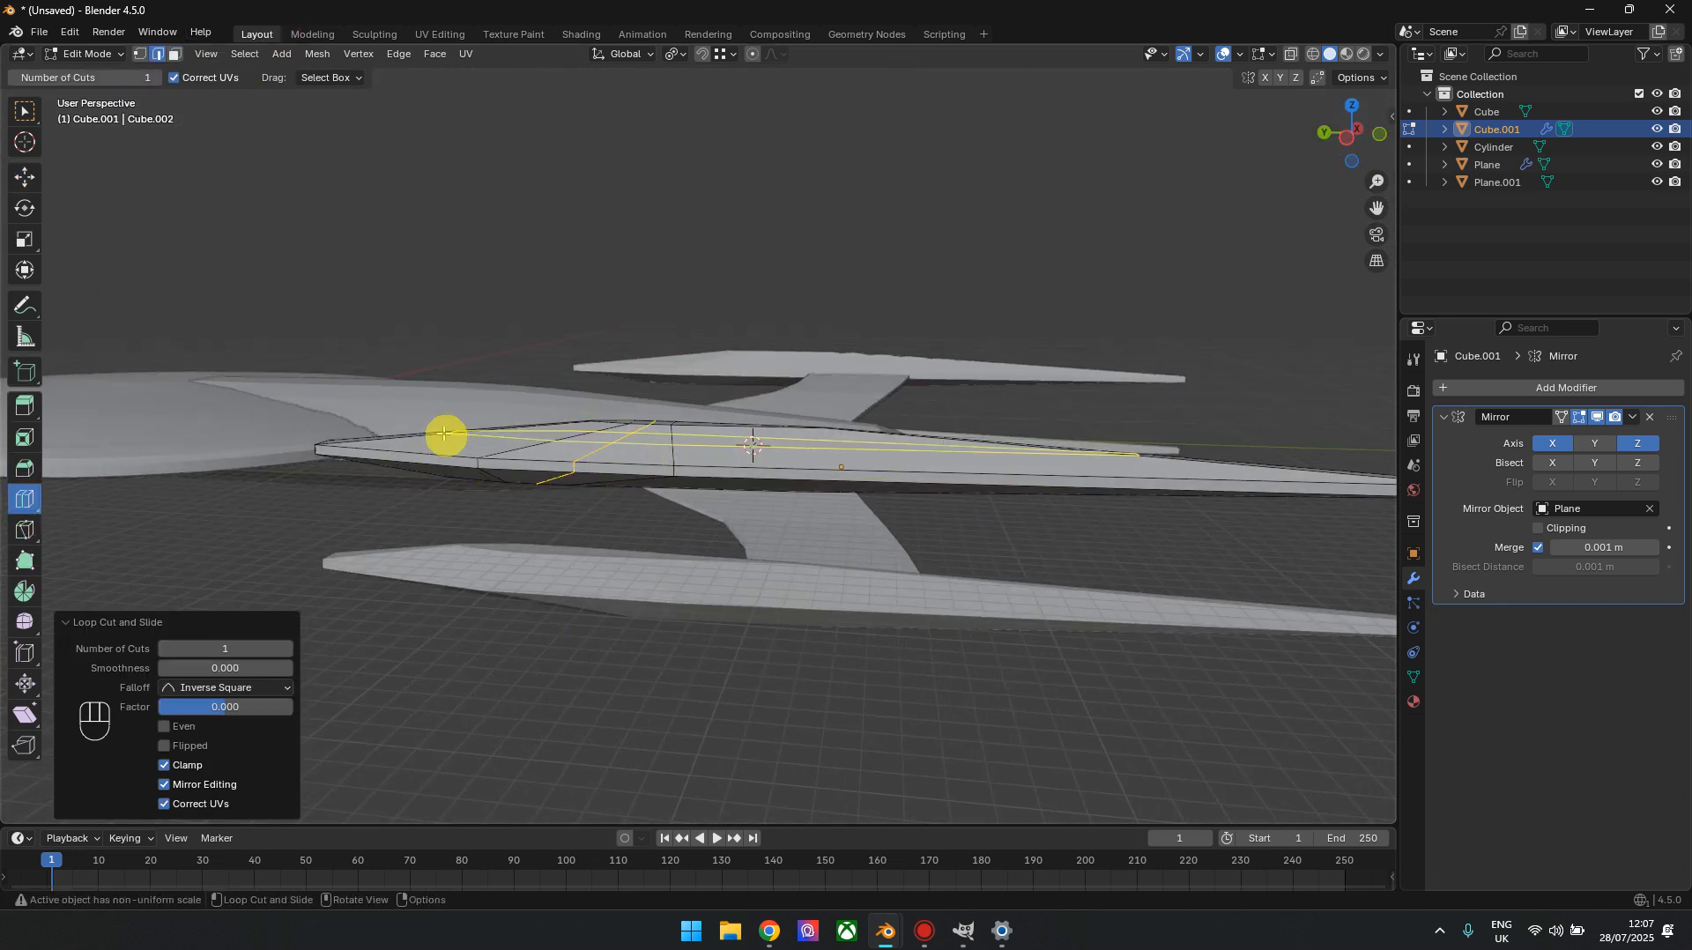
# Round out the nacelle's upper half by scaling the lengthwise edge loop by 1.190 along X
pyautogui.click(1380, 134)
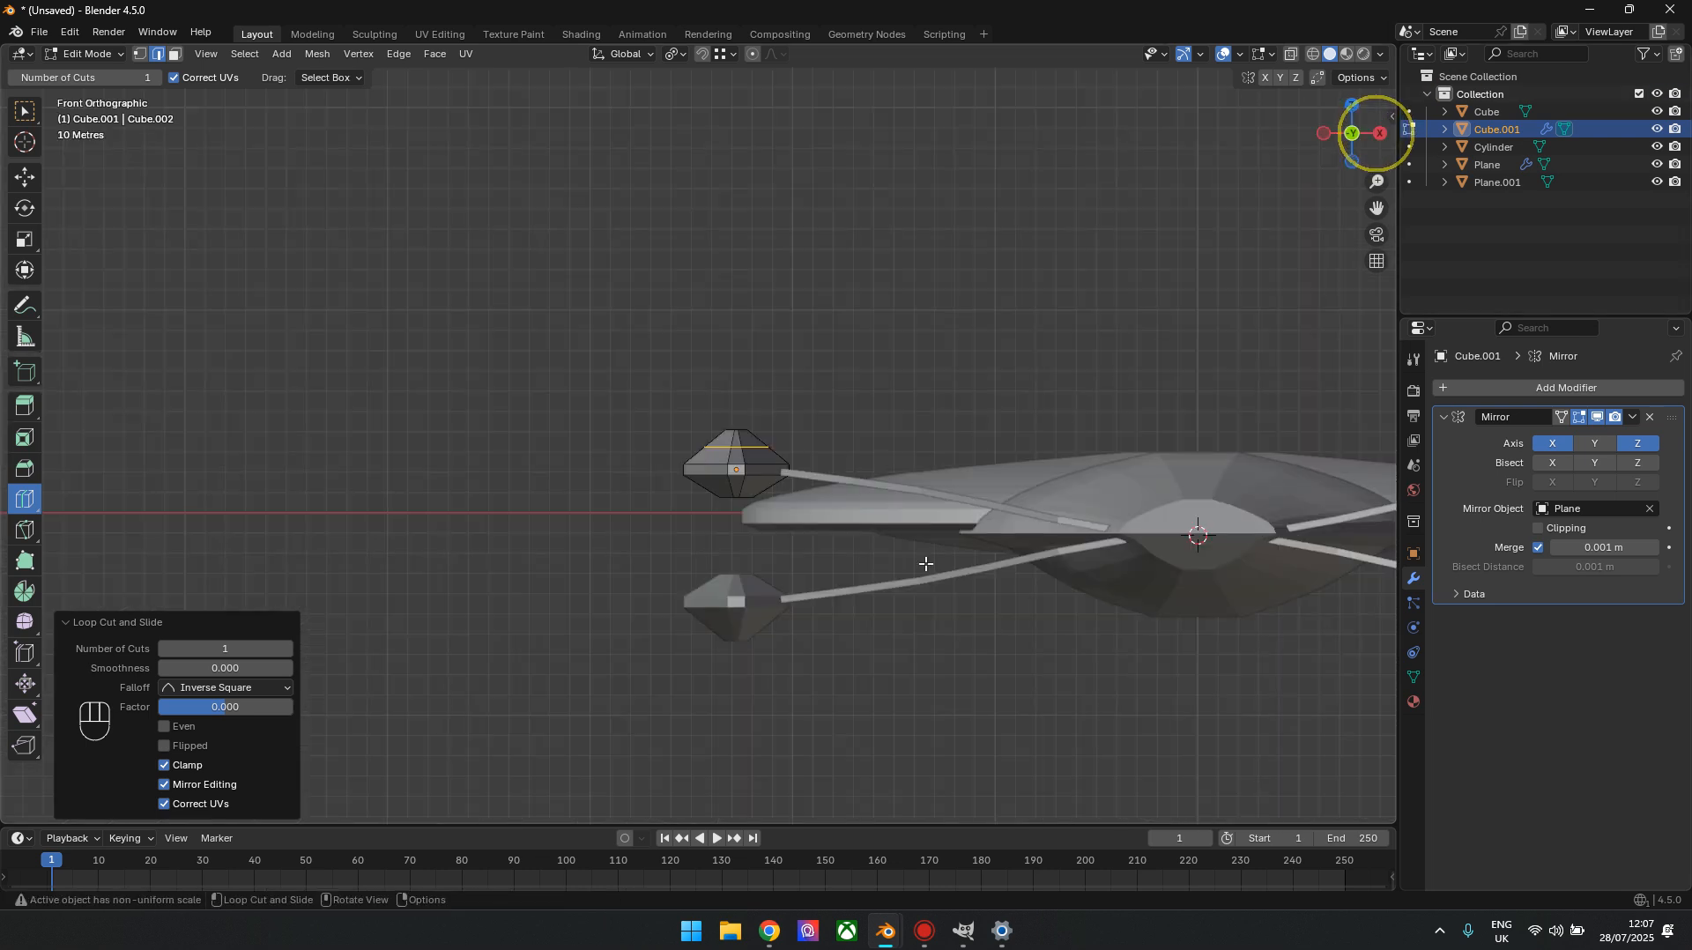
pyautogui.click(39, 250)
pyautogui.scroll(5, 529, 464)
pyautogui.keyDown('shift'); pyautogui.moveTo(528, 464); pyautogui.dragTo(371, 394, button='middle'); pyautogui.keyUp('shift')
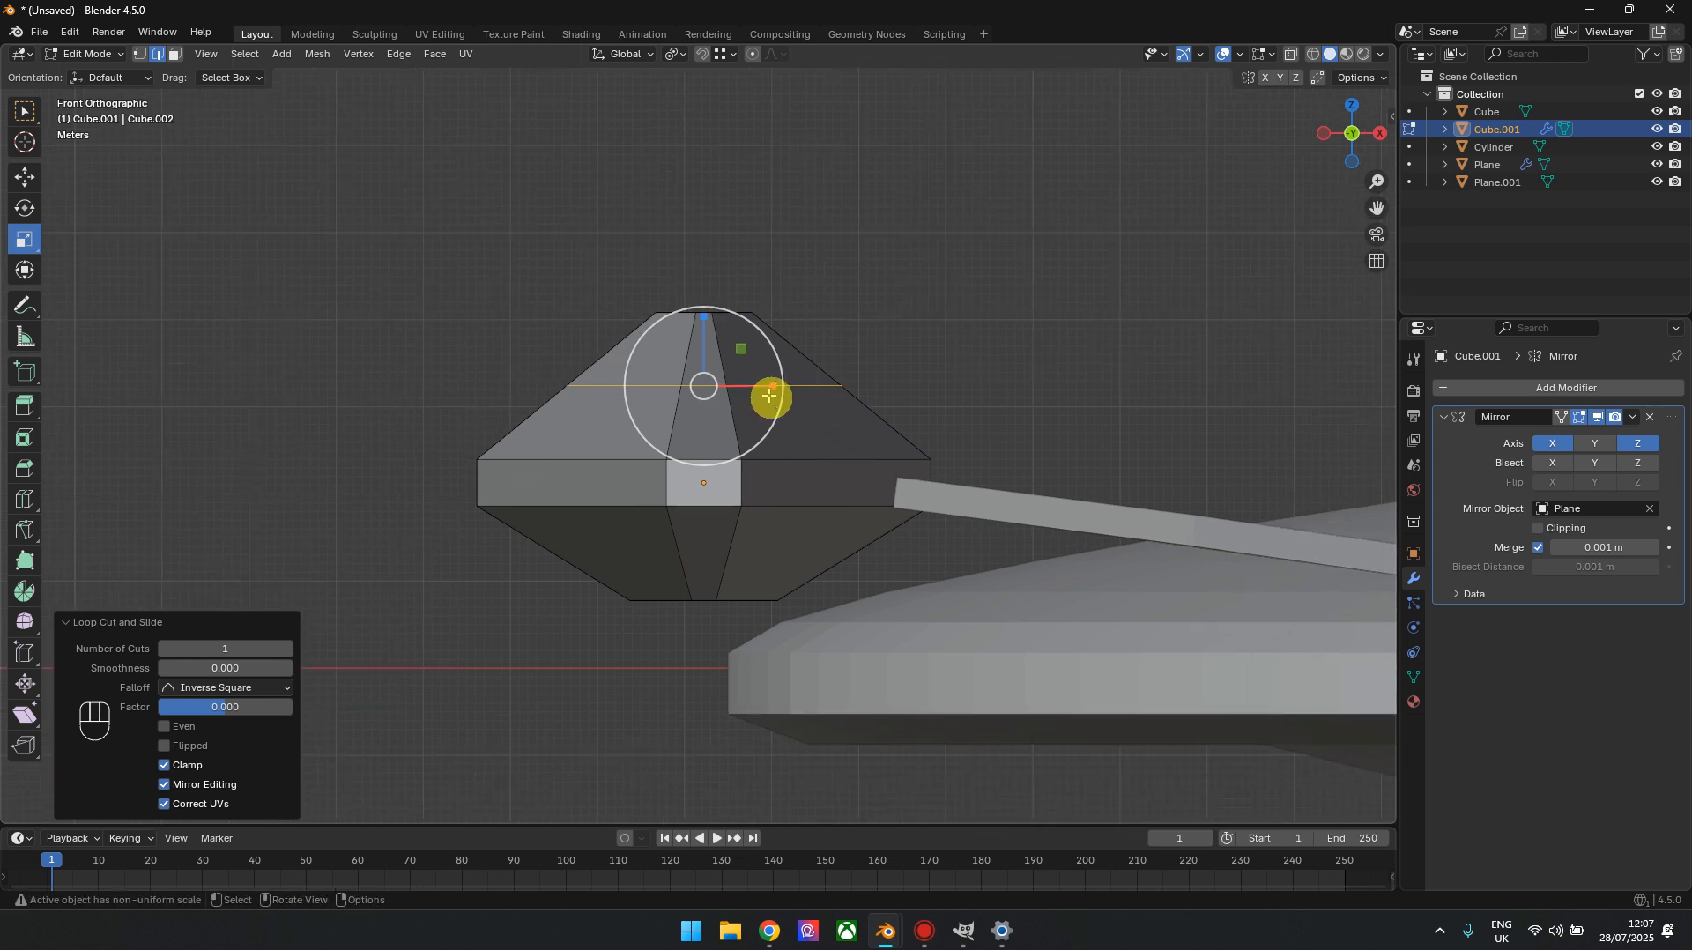
pyautogui.moveTo(774, 386); pyautogui.dragTo(792, 384)
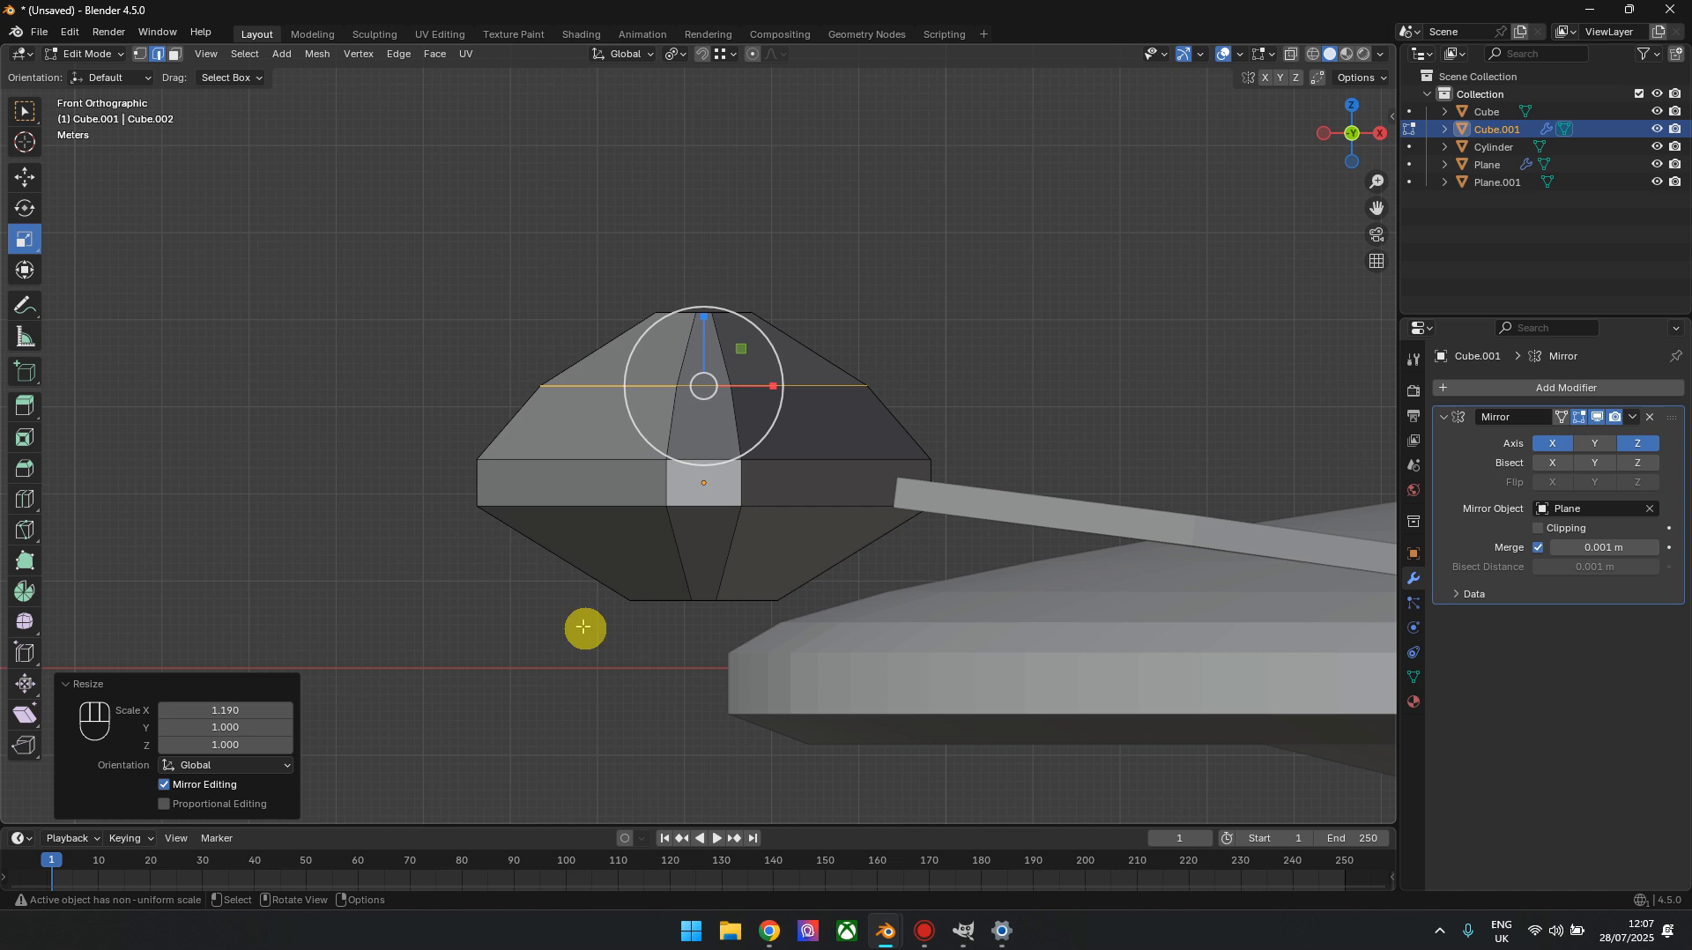
# Add a centred loop cut around the nacelle's lower slopes and scale it by 1.119 along X
pyautogui.click(24, 496)
pyautogui.click(699, 560)
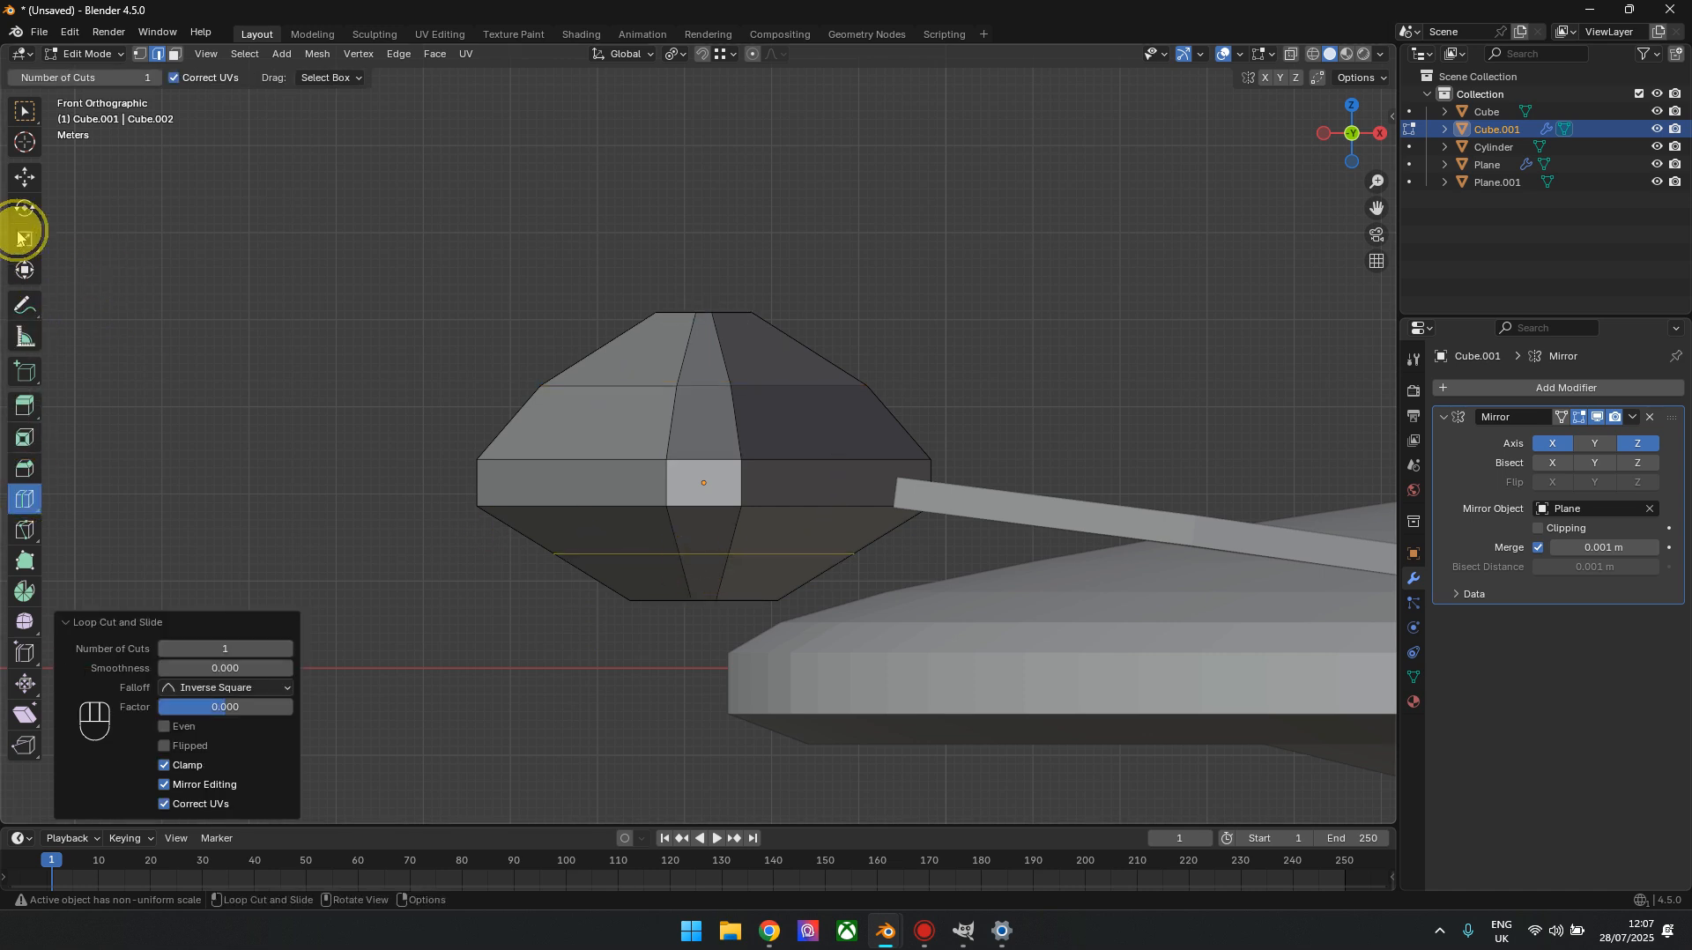
pyautogui.click(22, 238)
pyautogui.moveTo(768, 551); pyautogui.dragTo(779, 549)
pyautogui.scroll(-3, 633, 529)
pyautogui.moveTo(1333, 154)
pyautogui.mouseDown()
pyautogui.moveTo(1285, 222)
pyautogui.moveTo(1337, 121)
pyautogui.mouseUp()
pyautogui.keyDown('shift'); pyautogui.moveTo(431, 605); pyautogui.dragTo(710, 544, button='middle'); pyautogui.keyUp('shift')
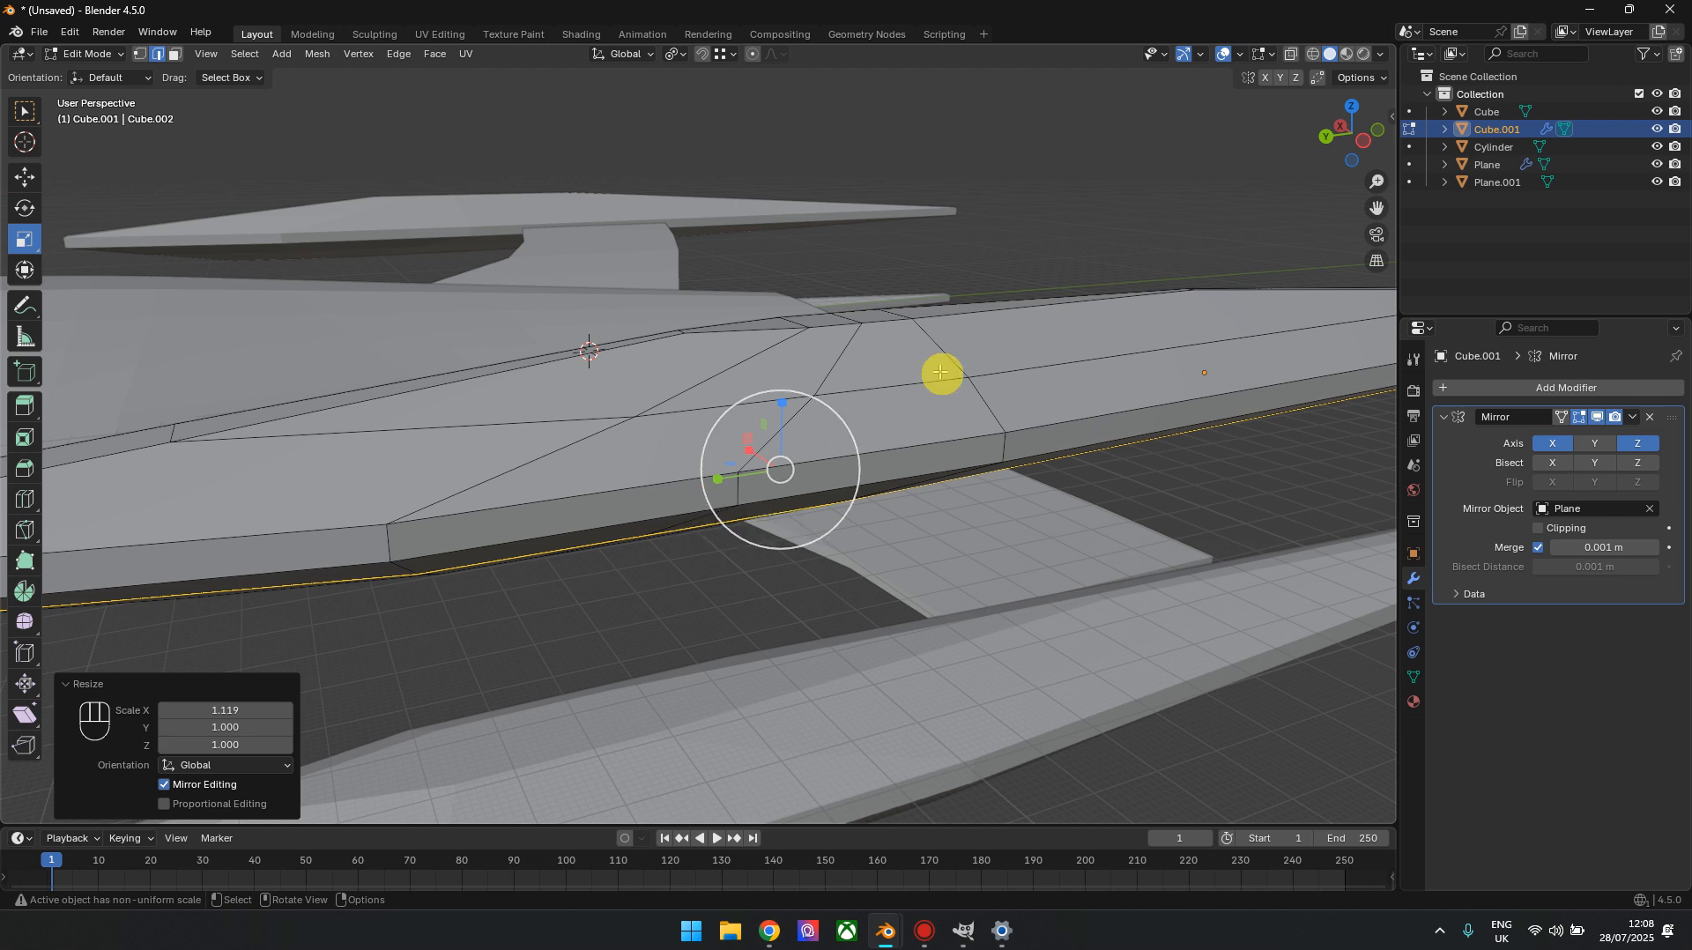
pyautogui.moveTo(1352, 123); pyautogui.dragTo(1344, 163)
pyautogui.keyDown('shift'); pyautogui.moveTo(1031, 462); pyautogui.dragTo(1315, 315, button='middle'); pyautogui.keyUp('shift')
pyautogui.moveTo(1353, 136); pyautogui.dragTo(1342, 132)
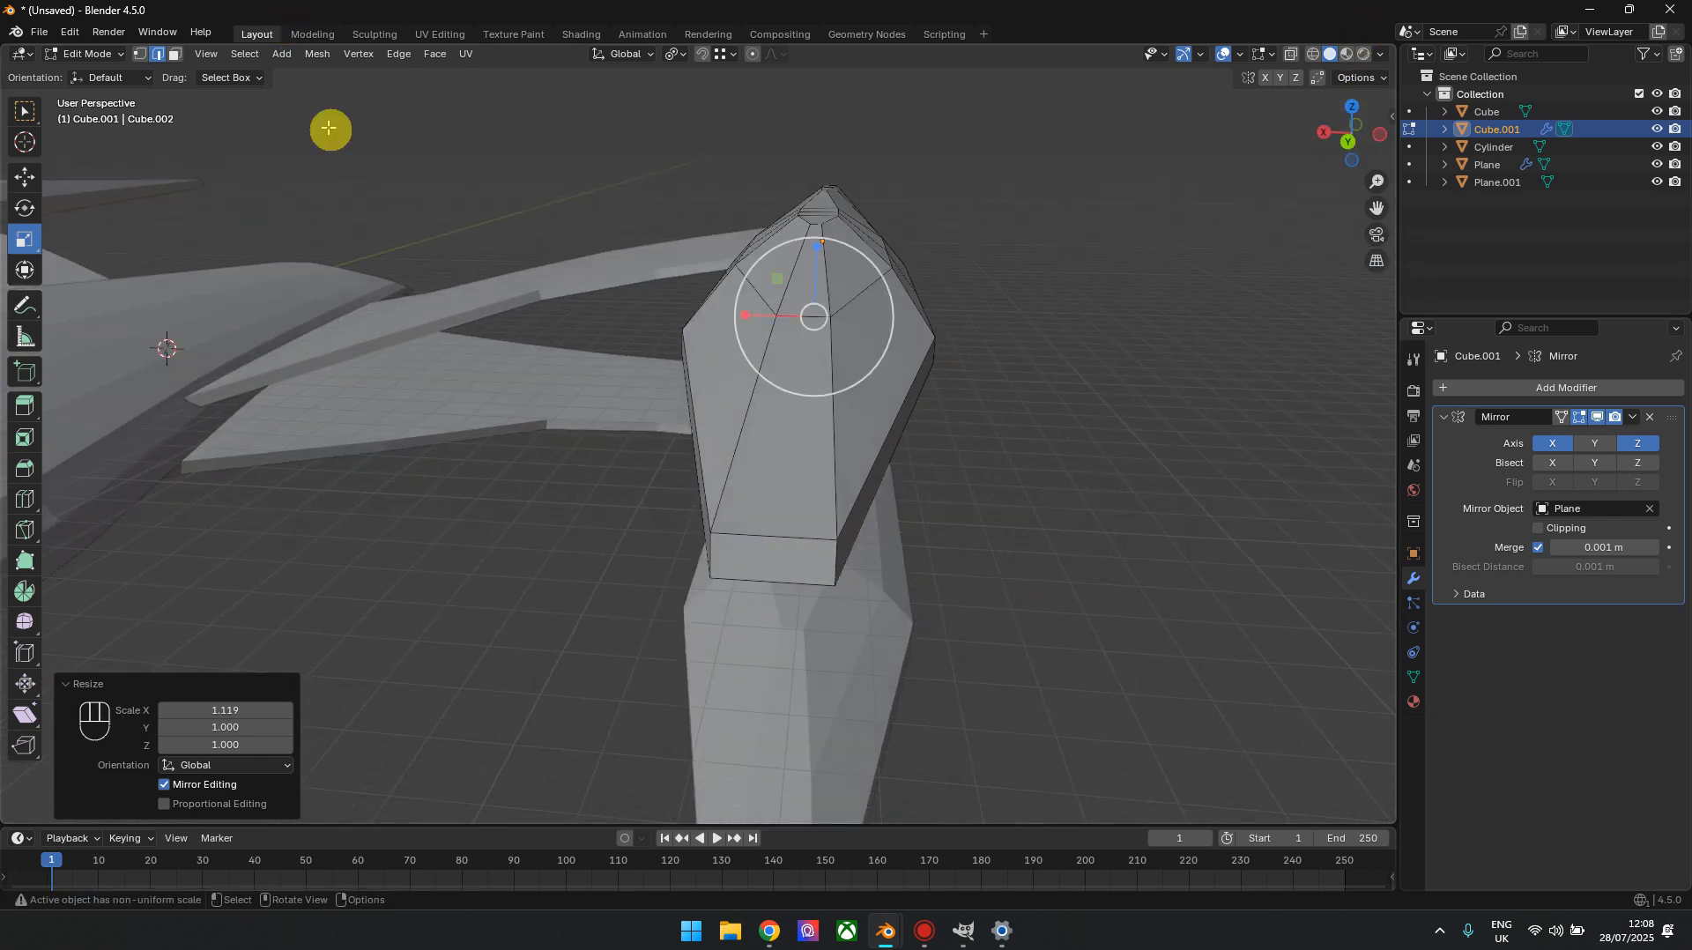
# Select the four sloping upper faces on both sides of the central strip at the nacelle's front end
pyautogui.click(175, 53)
pyautogui.click(874, 346)
pyautogui.keyDown('shift'); pyautogui.click(850, 276); pyautogui.keyUp('shift')
pyautogui.keyDown('shift'); pyautogui.click(703, 347); pyautogui.keyUp('shift')
pyautogui.keyDown('shift'); pyautogui.click(767, 273); pyautogui.keyUp('shift')
pyautogui.moveTo(1371, 126)
pyautogui.mouseDown()
pyautogui.moveTo(1305, 130)
pyautogui.moveTo(1349, 134)
pyautogui.mouseUp()
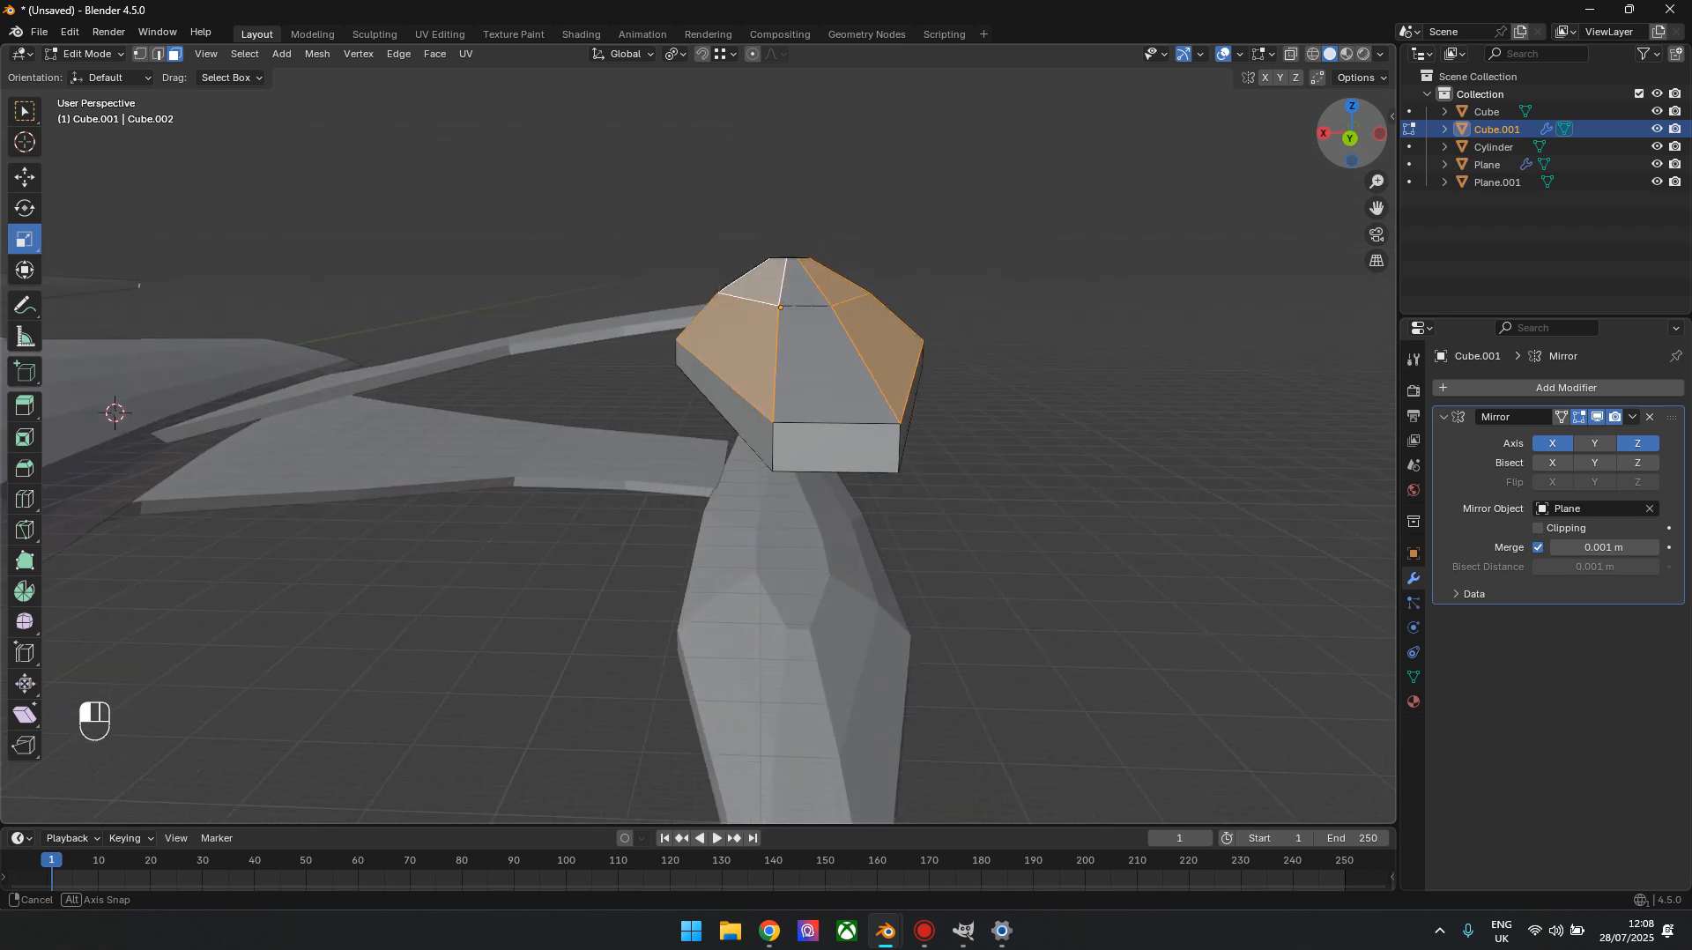
pyautogui.click(1351, 135)
pyautogui.scroll(4, 961, 291)
pyautogui.keyDown('shift'); pyautogui.moveTo(1031, 253); pyautogui.dragTo(959, 385, button='middle'); pyautogui.keyUp('shift')
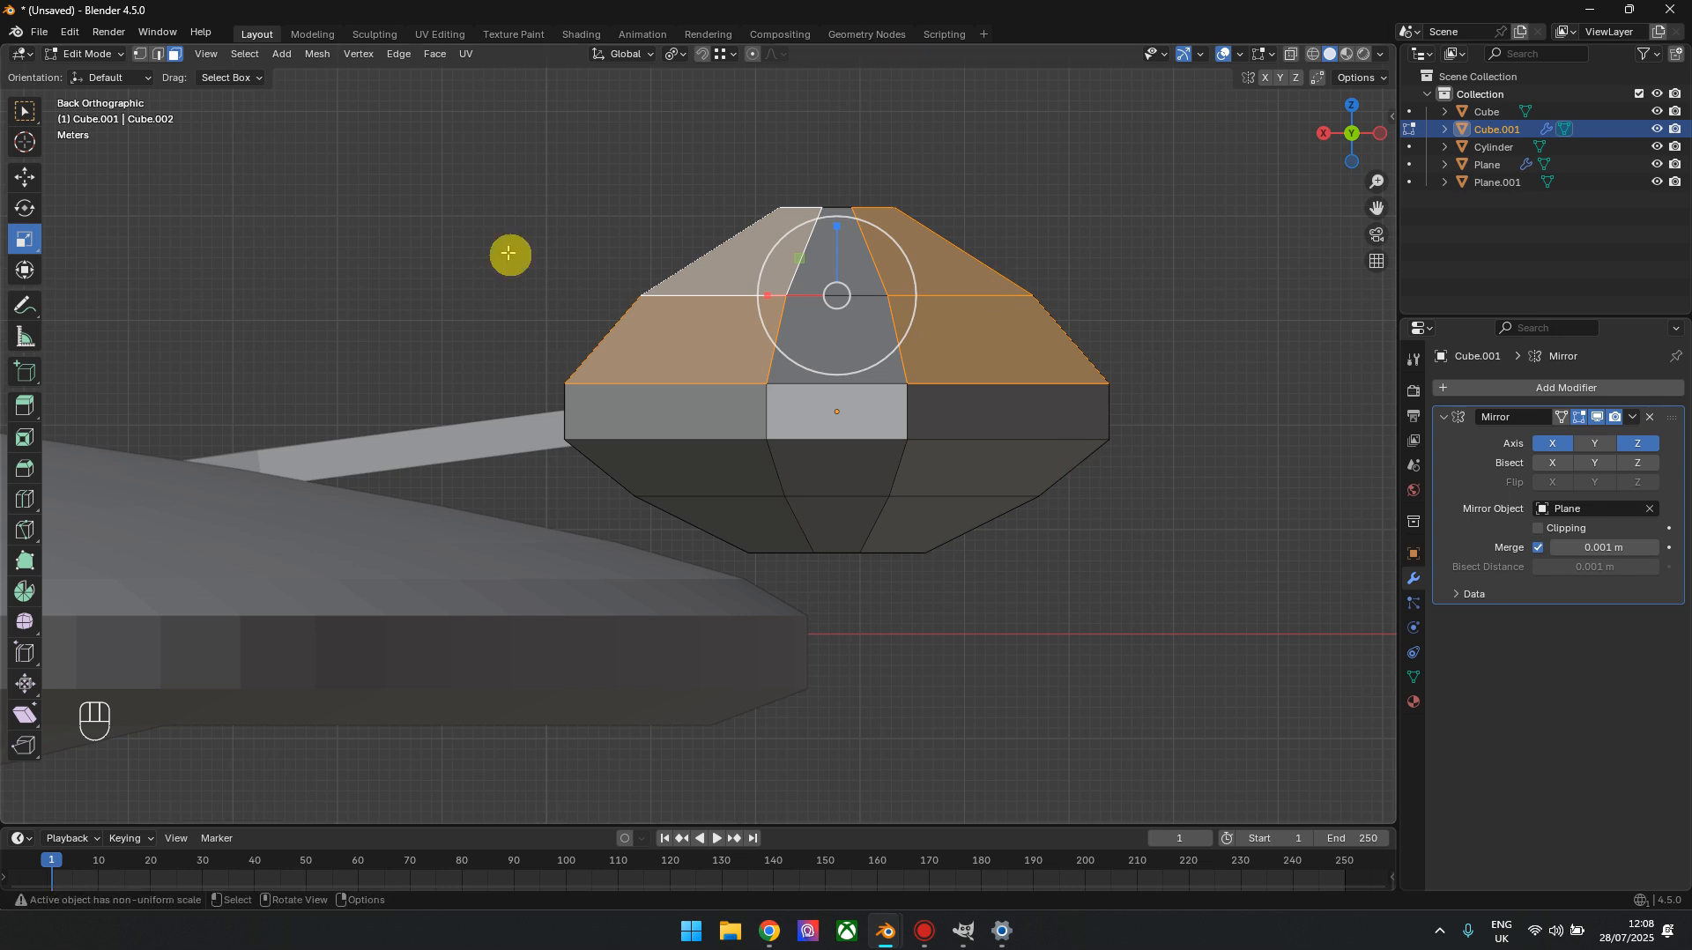
pyautogui.press('Tab')
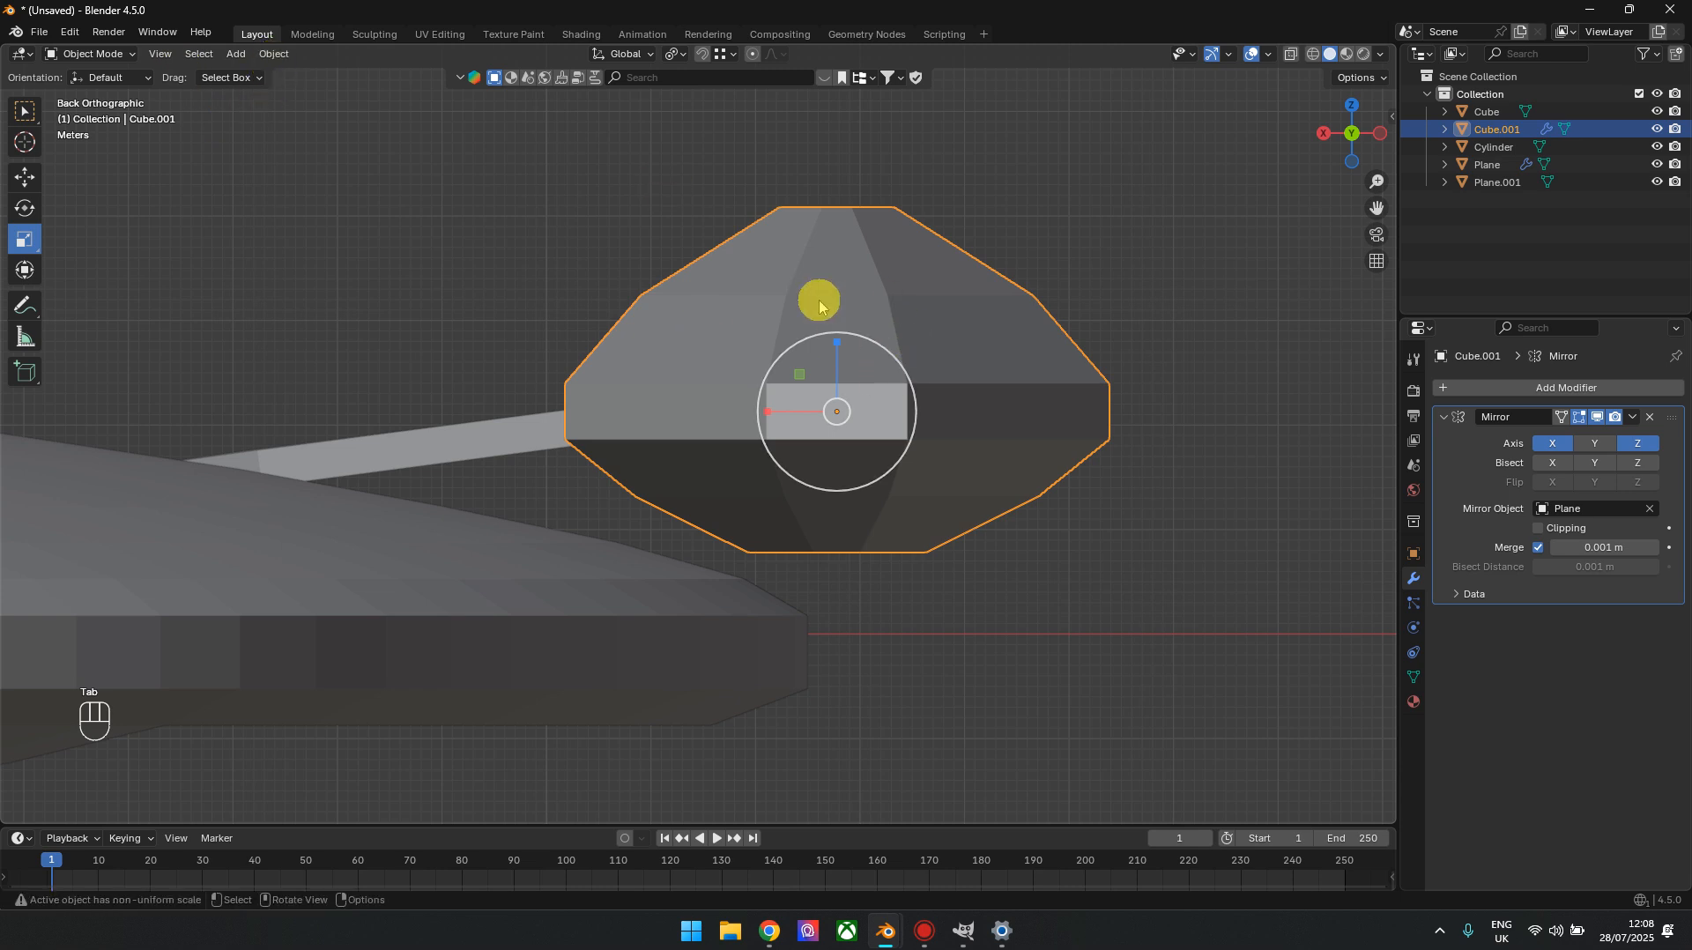
pyautogui.press('Tab')
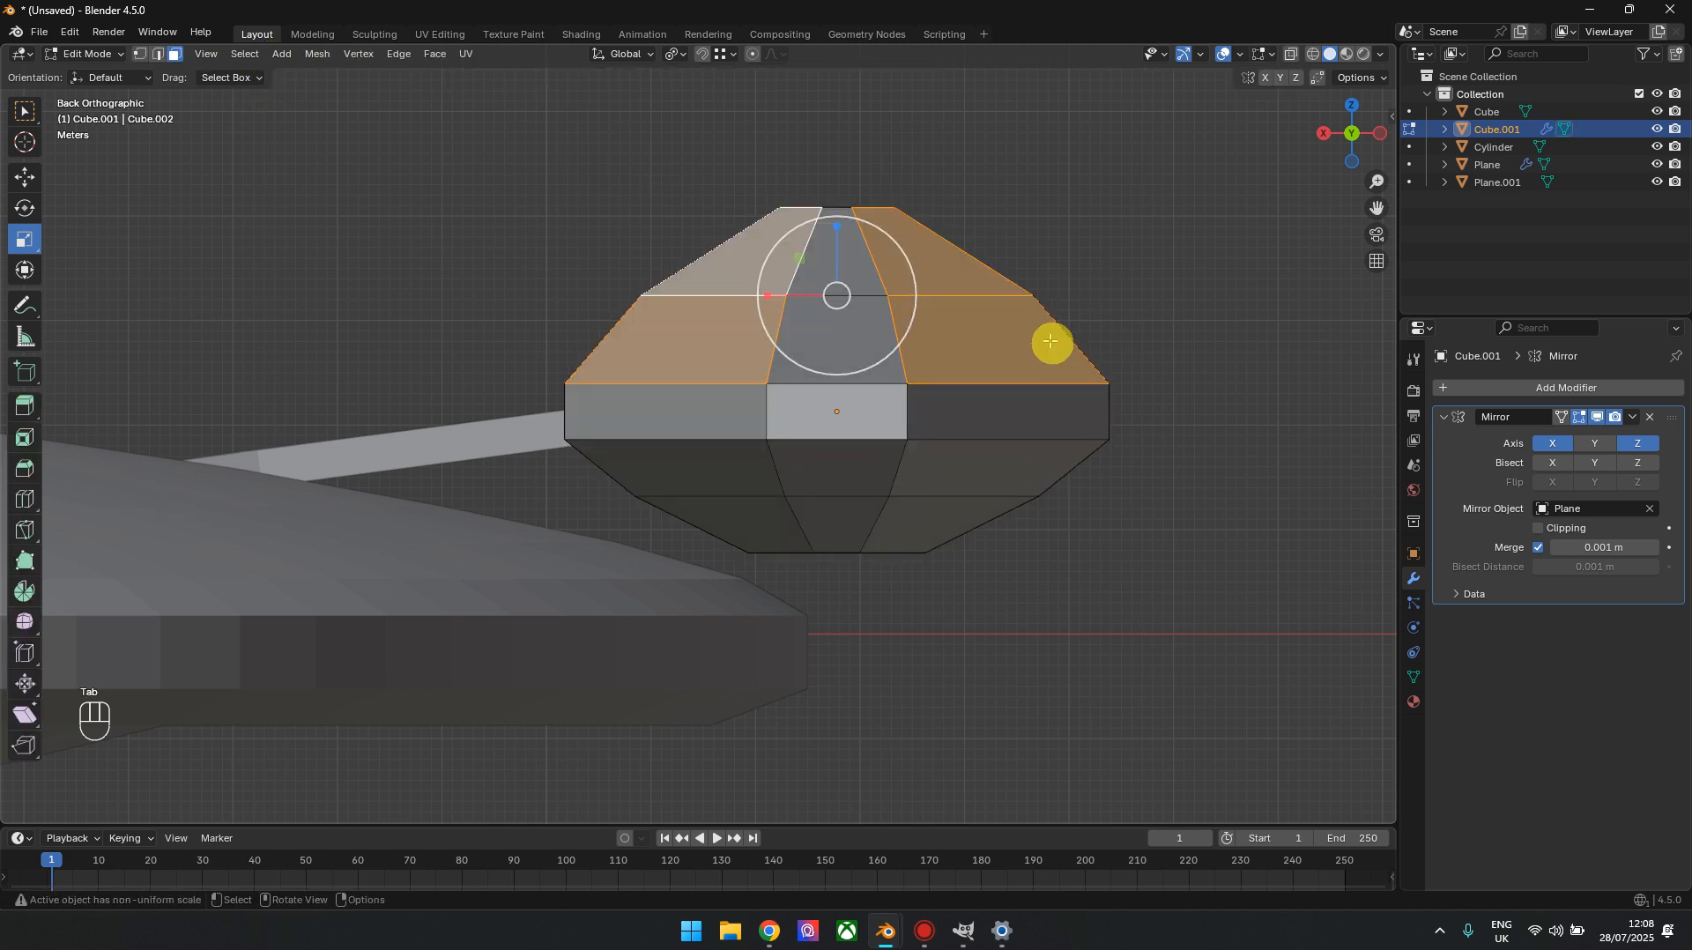
pyautogui.press('i')
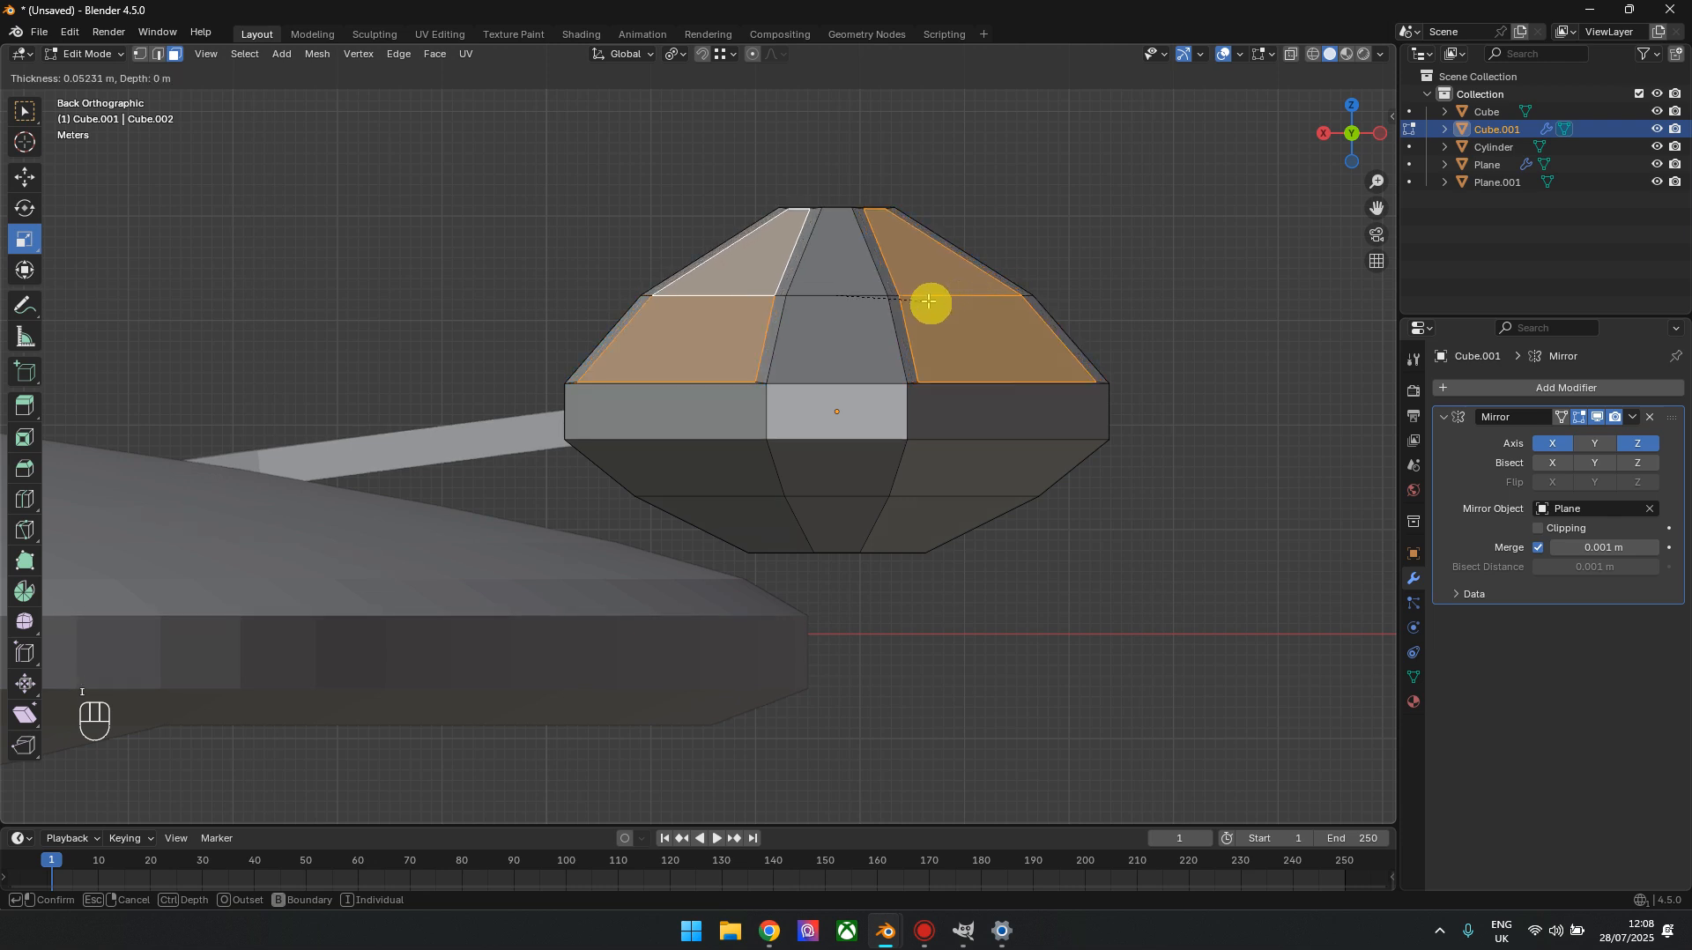
pyautogui.click(931, 304)
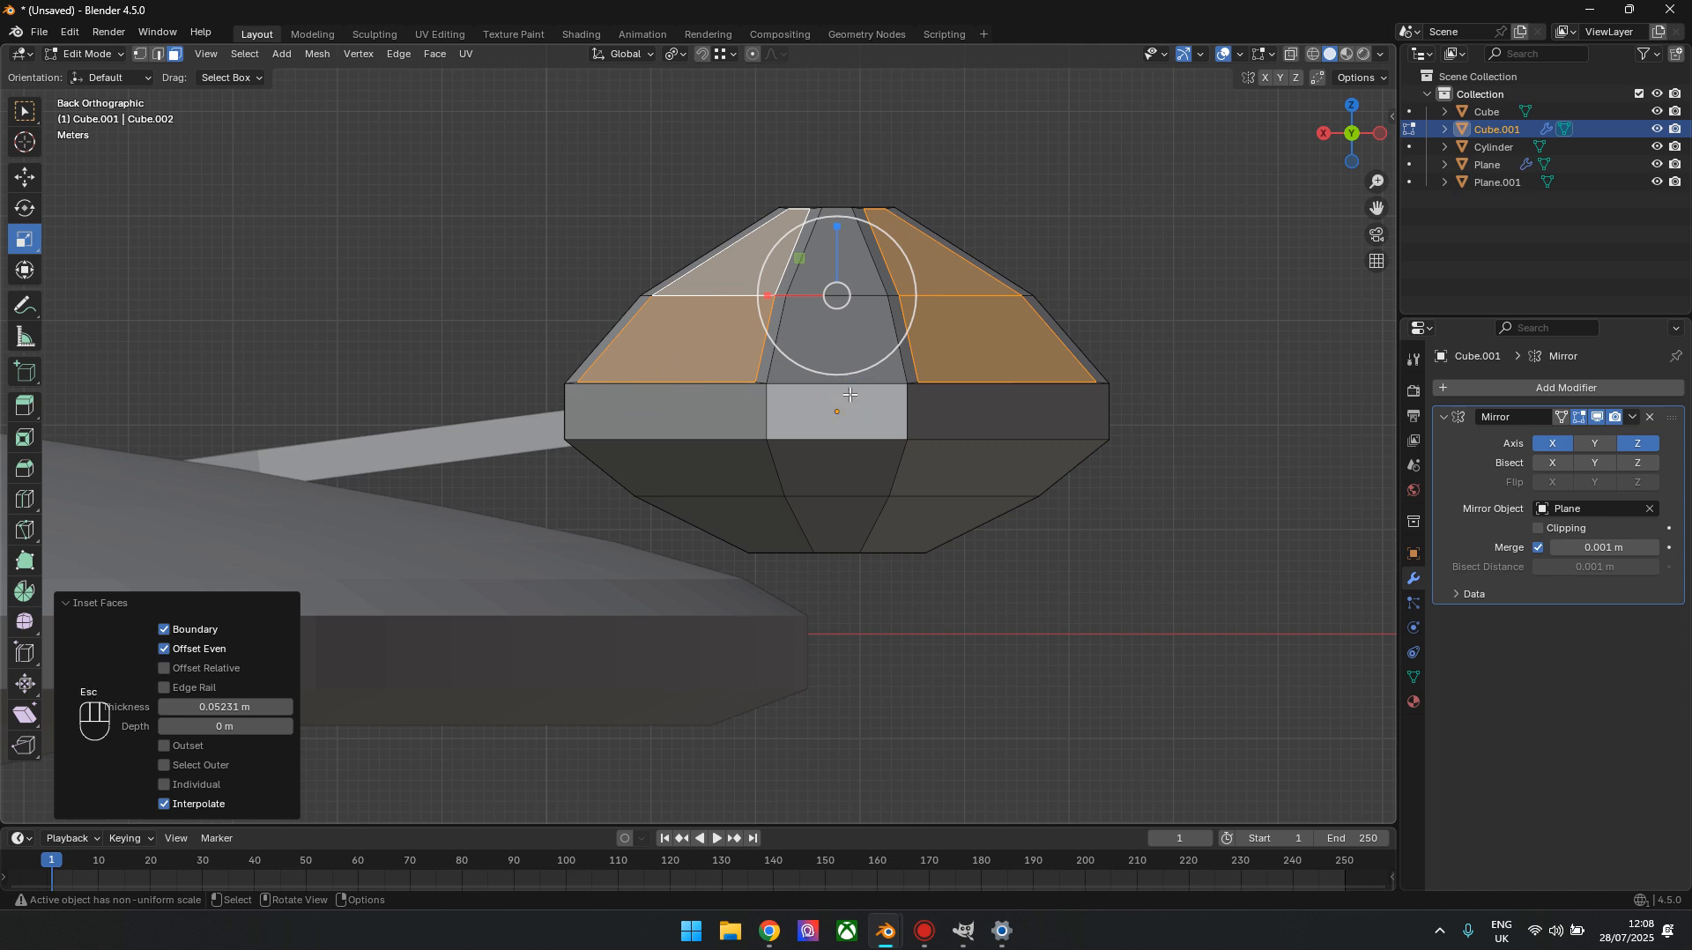
pyautogui.hotkey('ctrl', 'z')
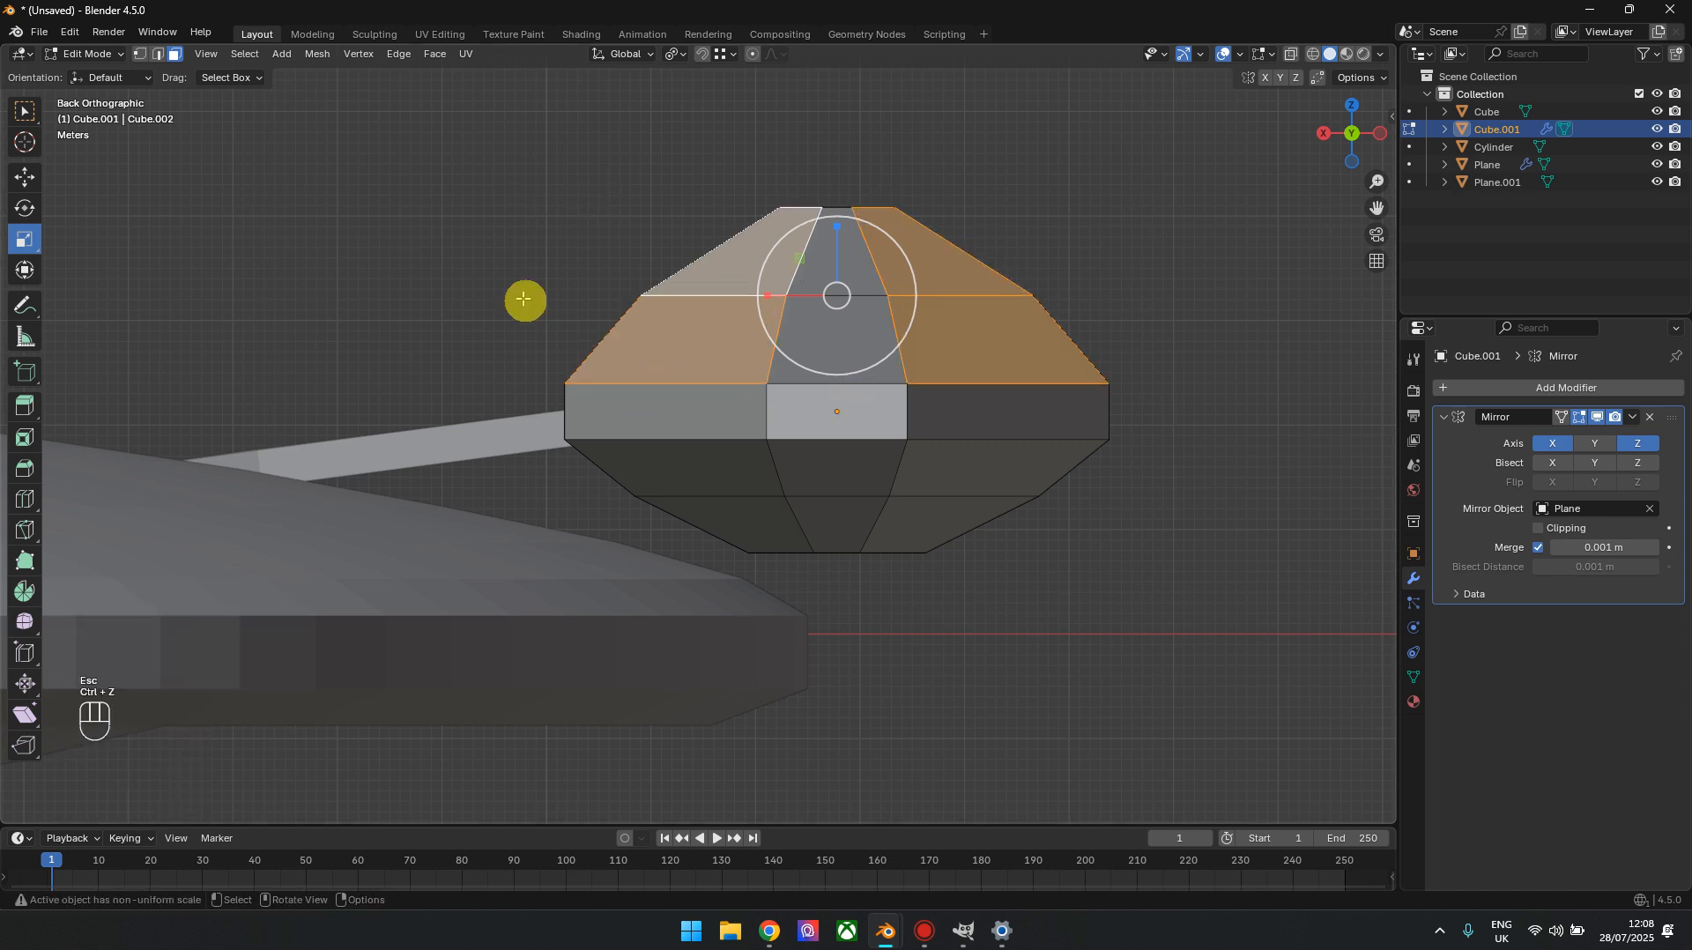
# Apply all transforms (location, rotation and scale) to the nacelle object
pyautogui.press('Tab')
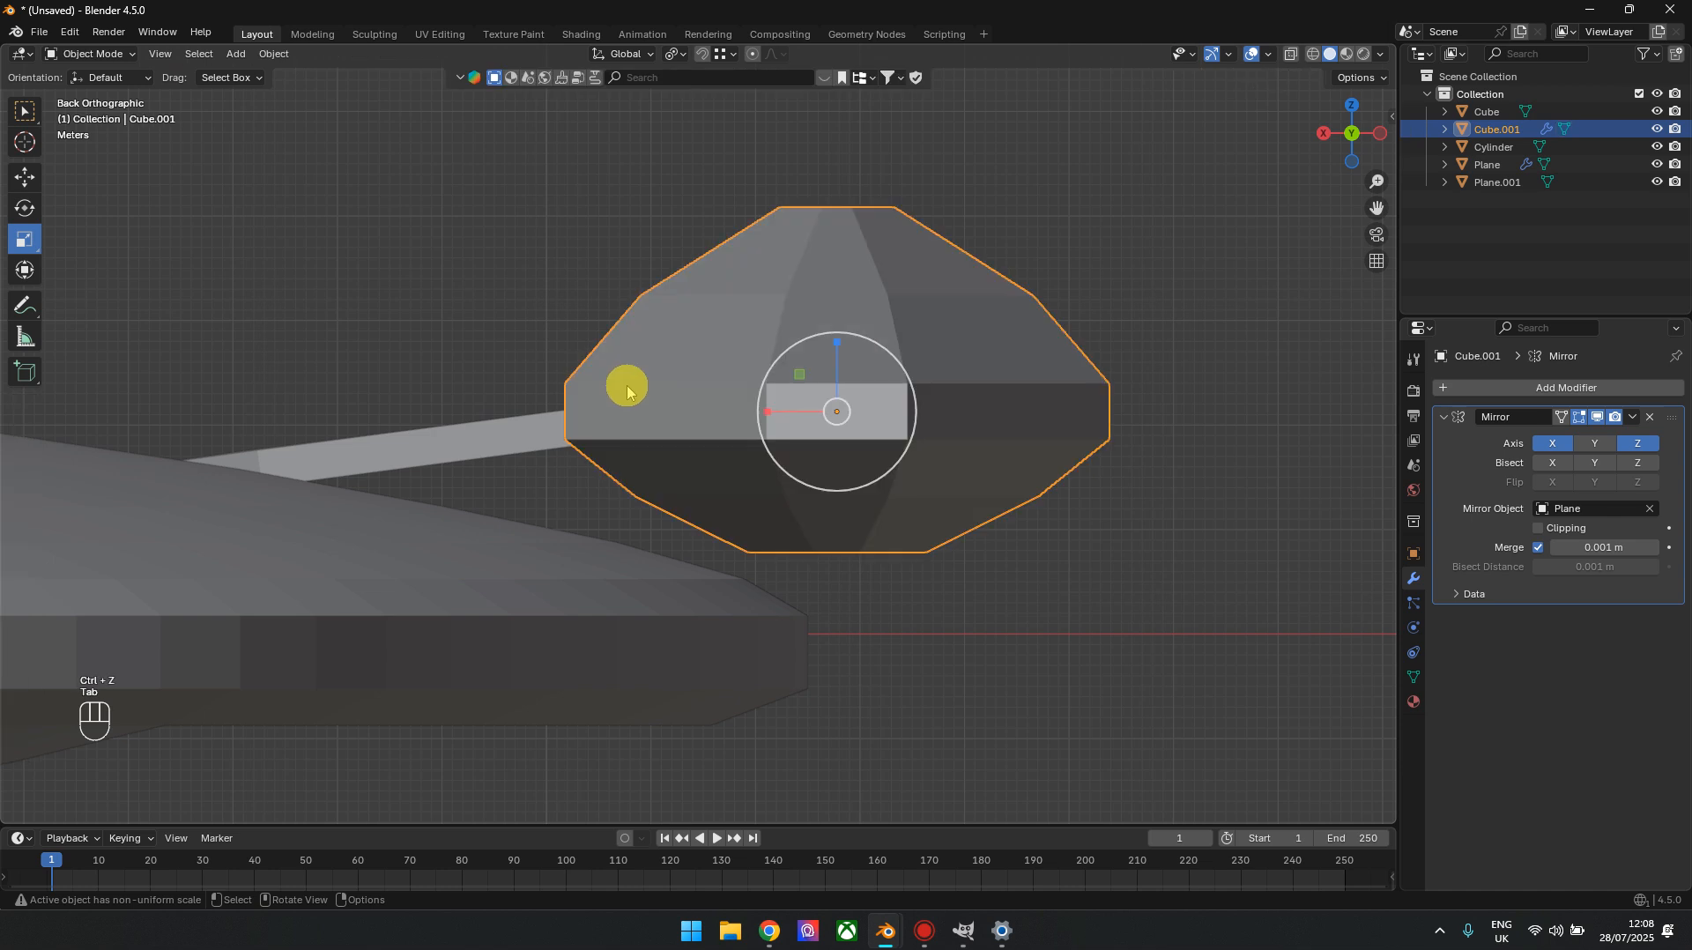
pyautogui.click(269, 54)
pyautogui.click(322, 143)
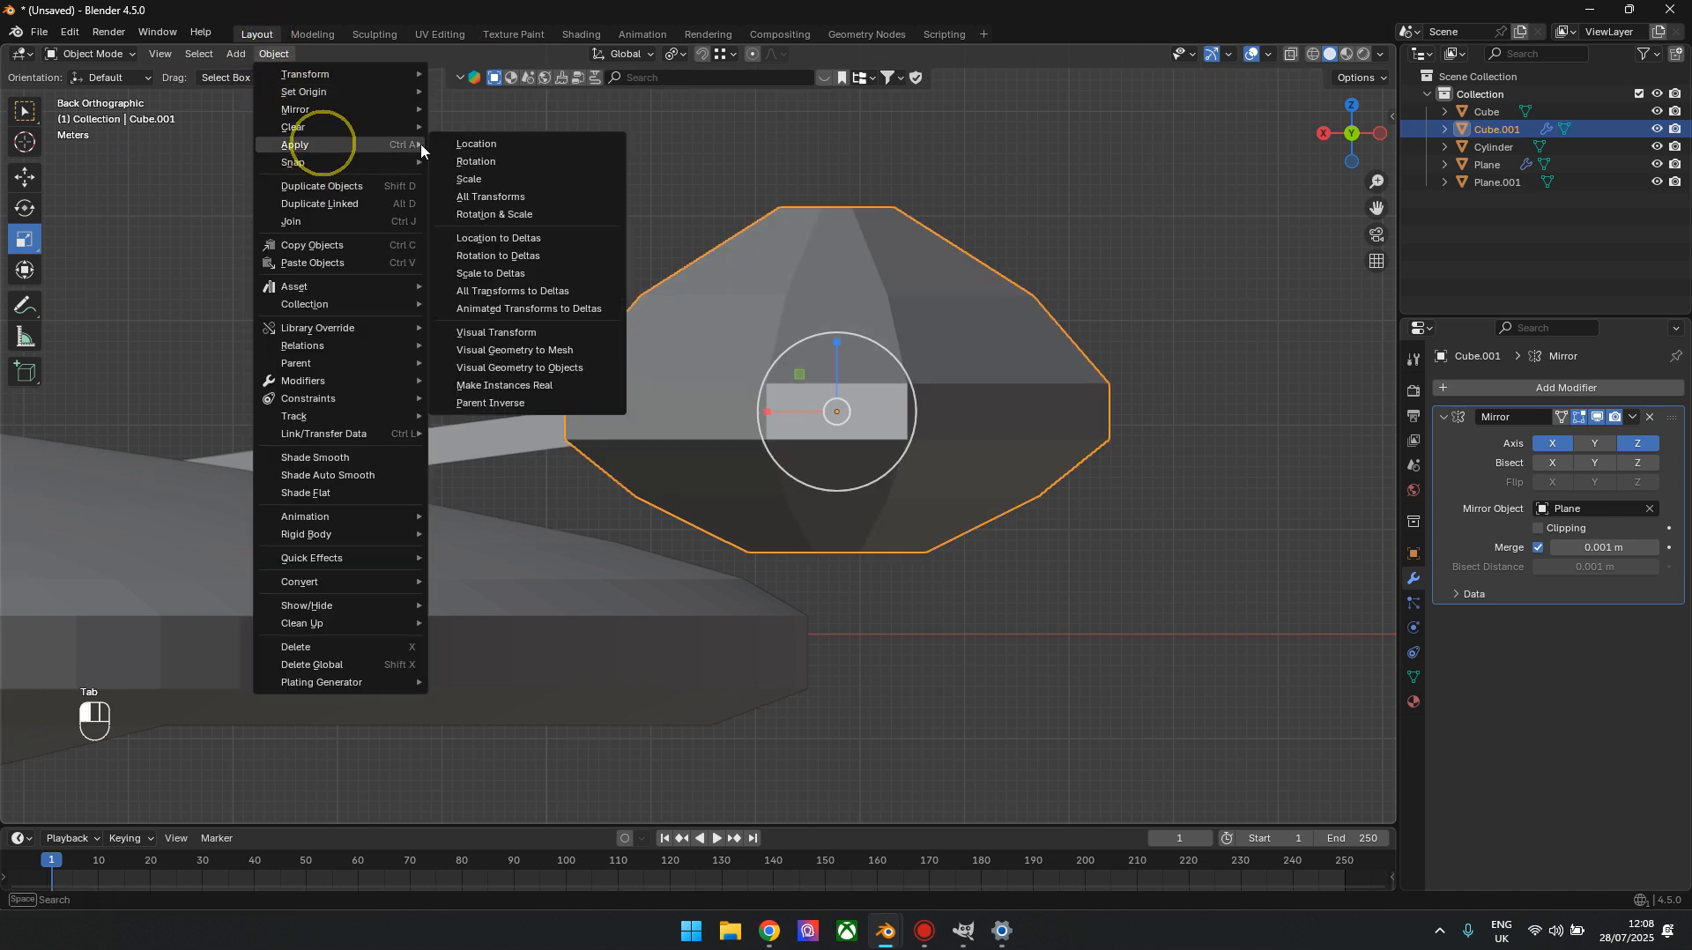
pyautogui.click(507, 198)
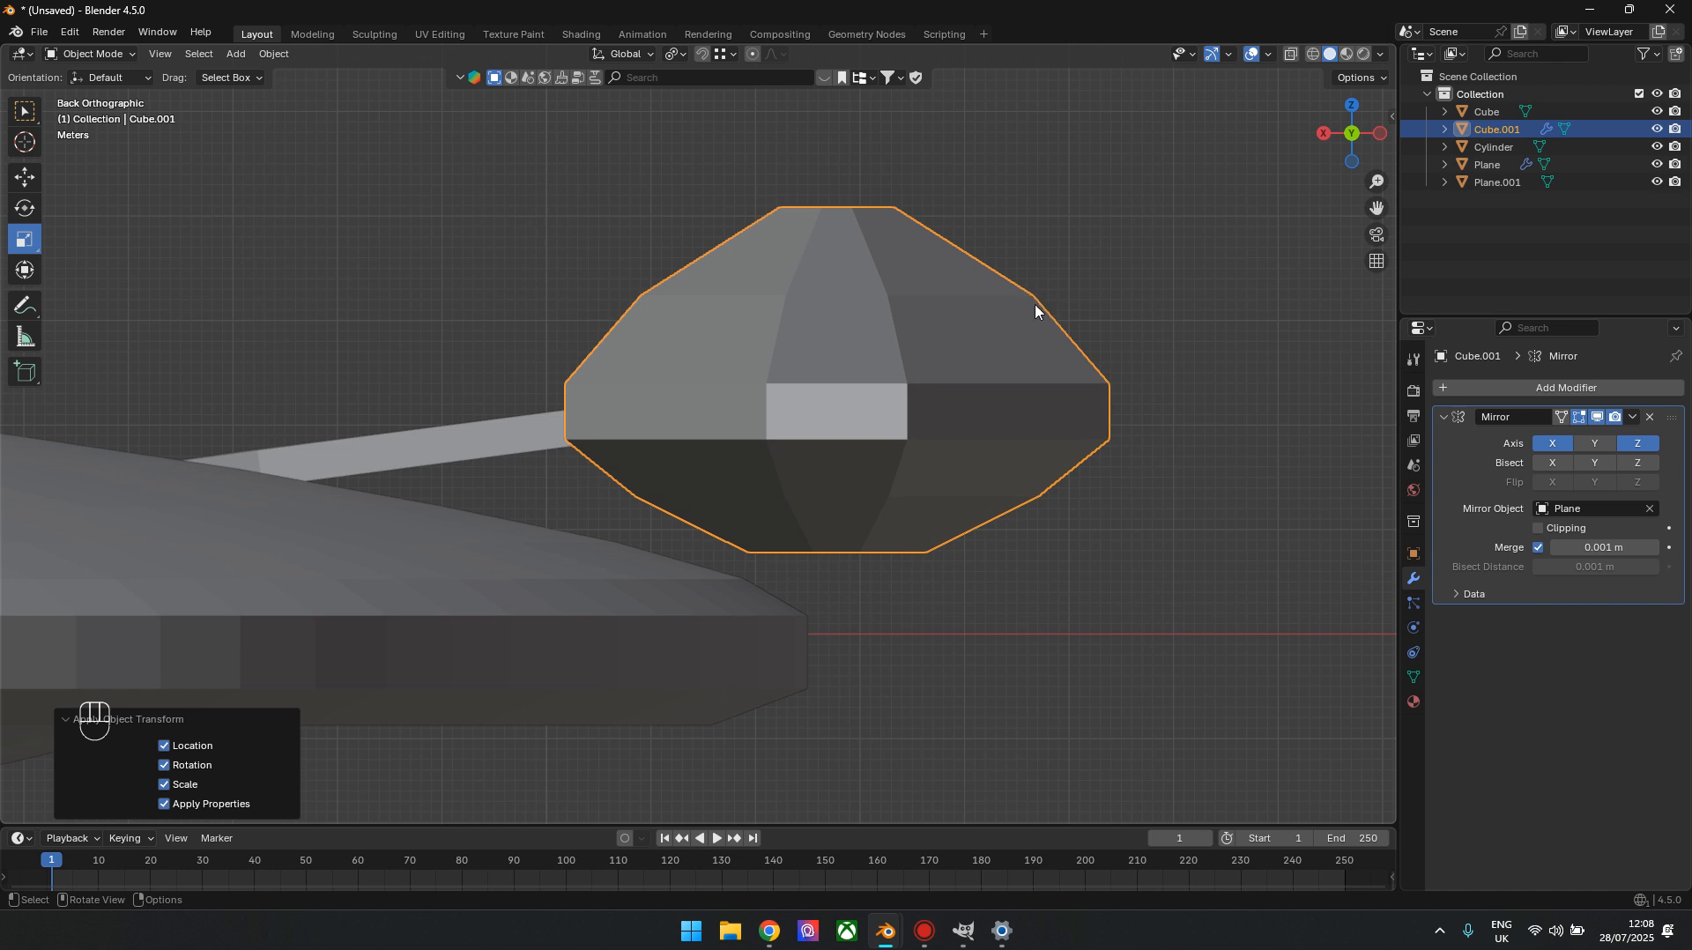
# Inset the selected upper front faces of the nacelle with a thickness of 1.54 m
pyautogui.press('Tab')
pyautogui.press('i')
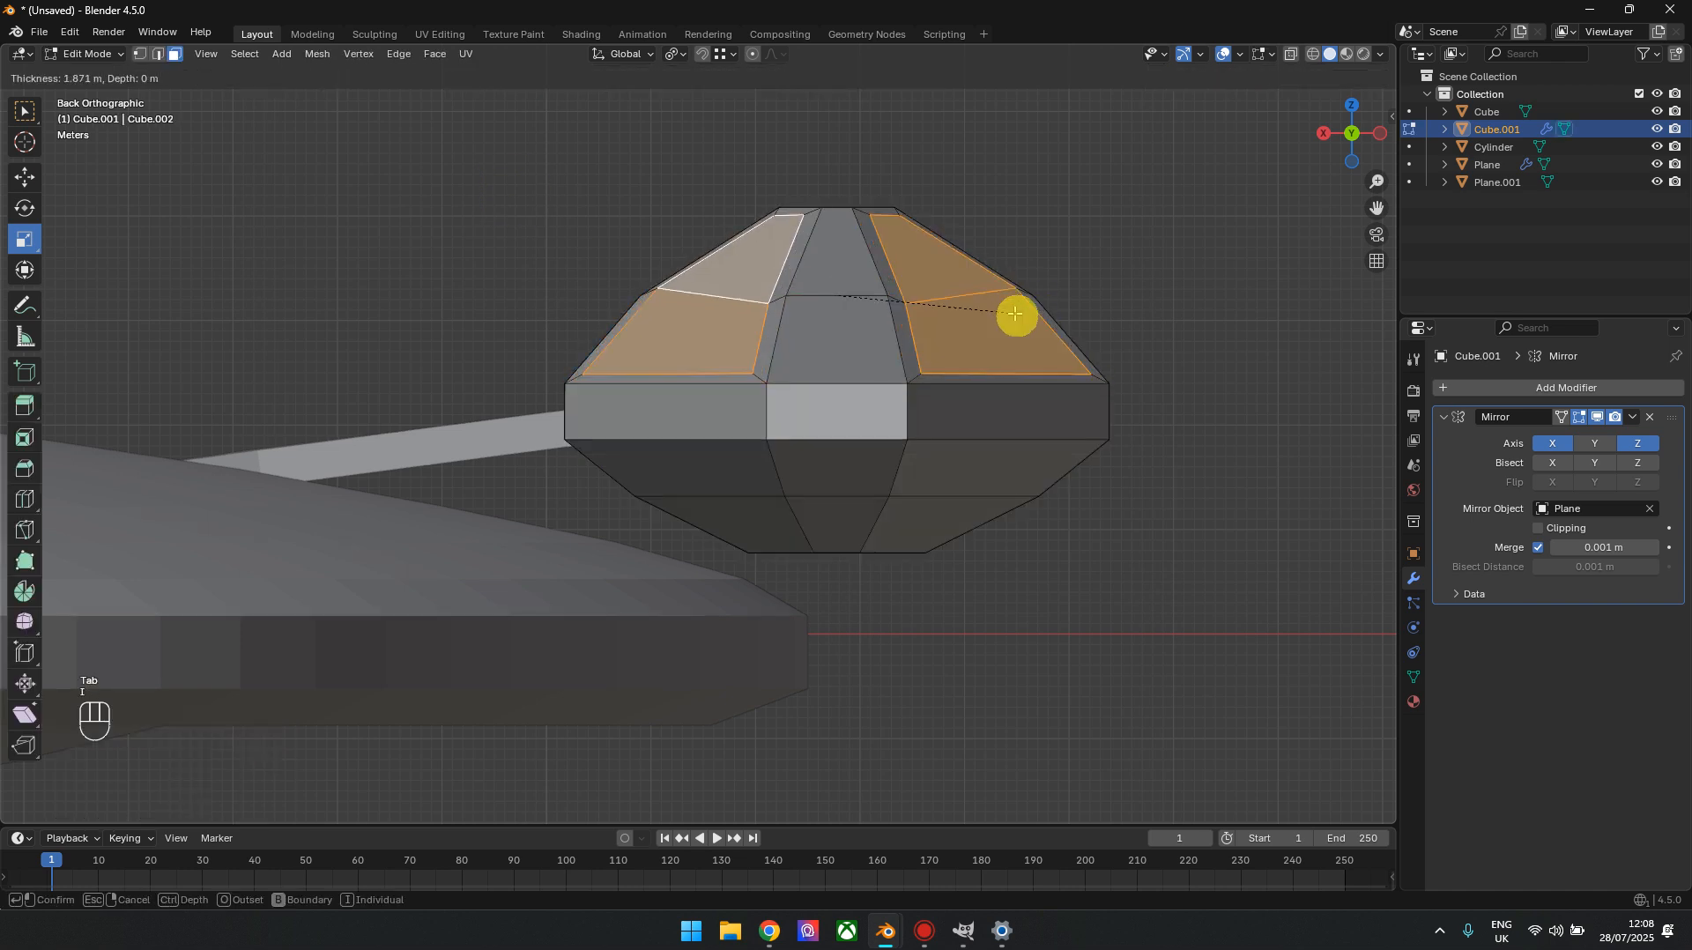
pyautogui.click(1019, 312)
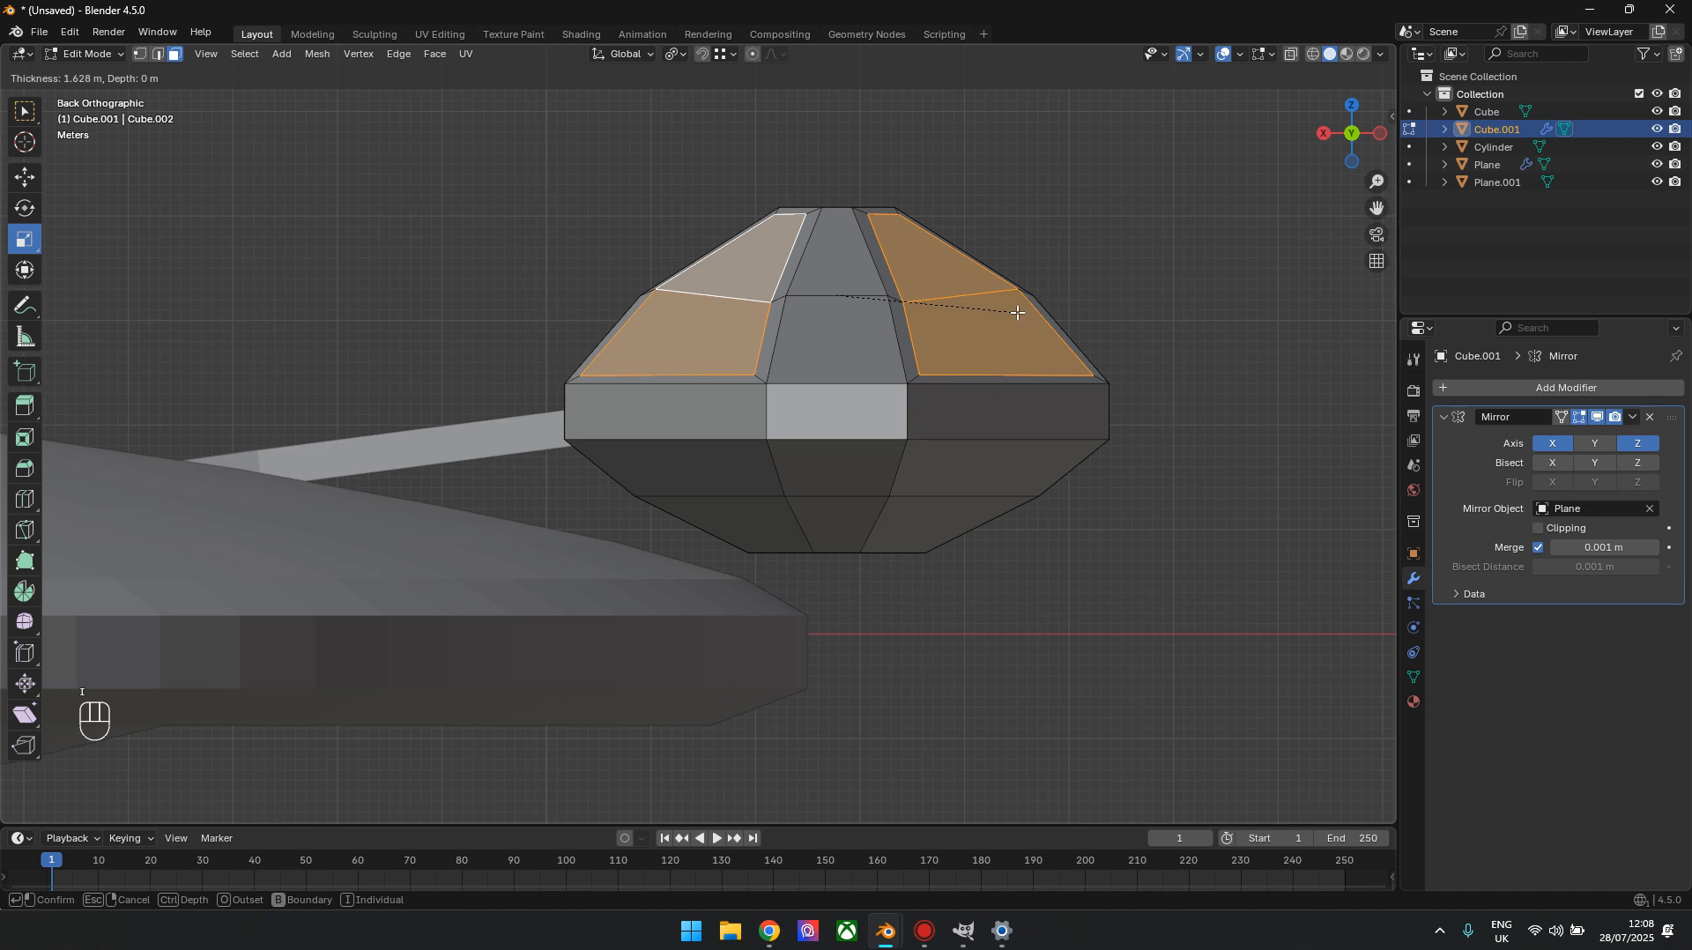
pyautogui.click(216, 708)
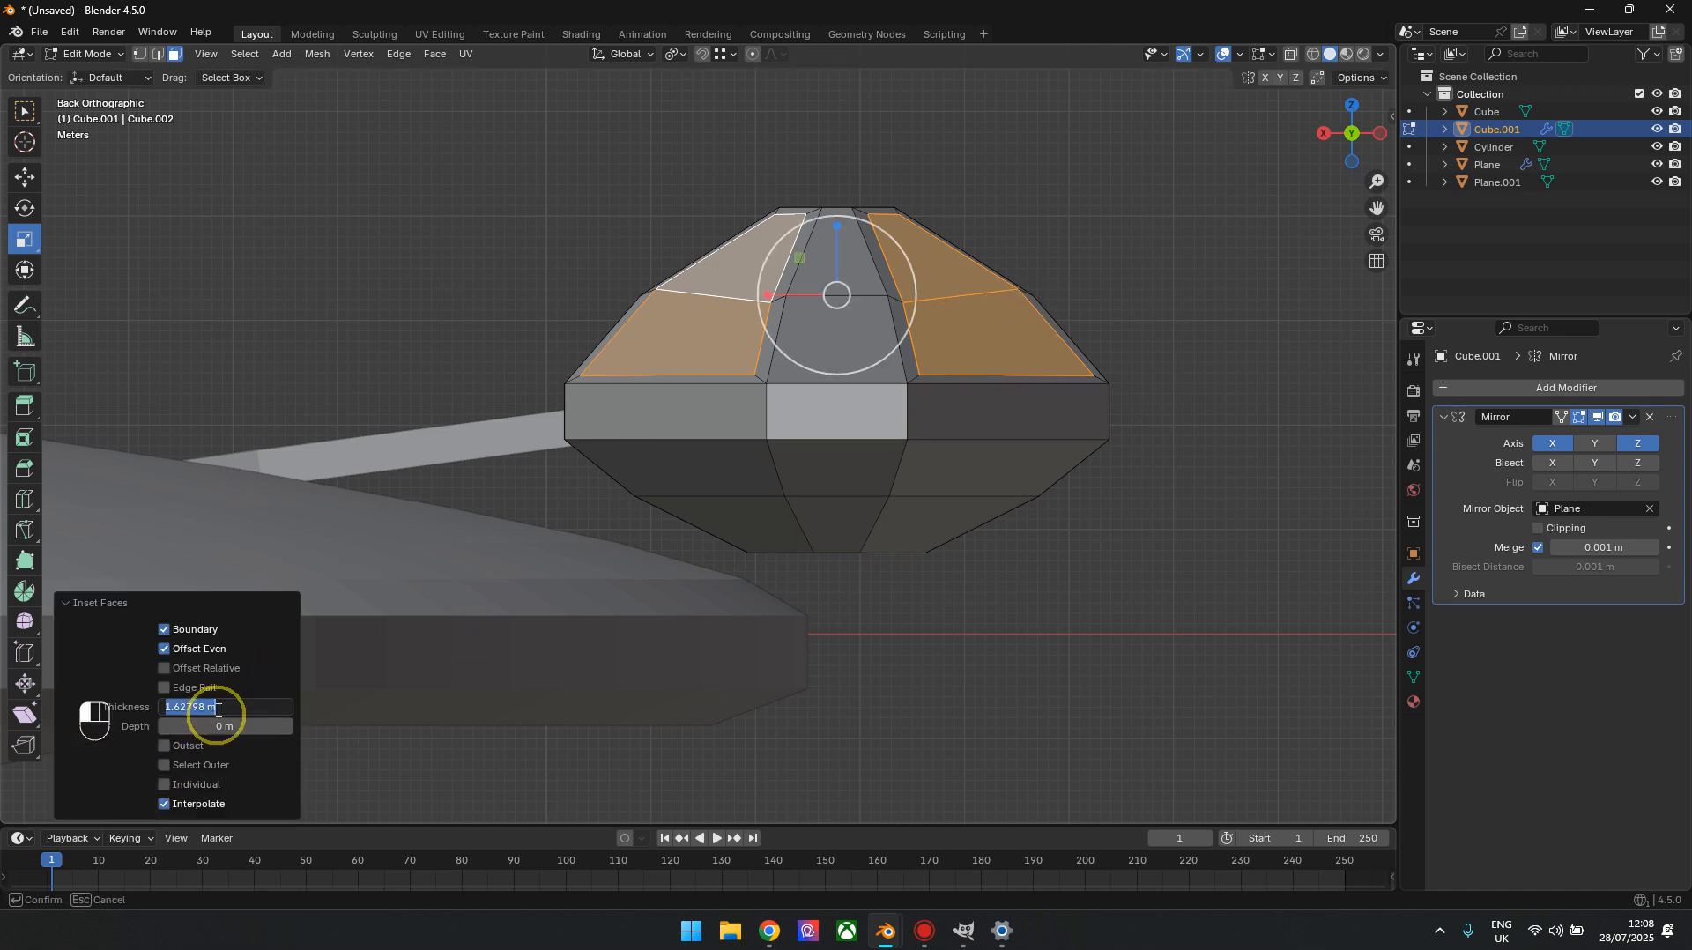
pyautogui.write('1.54')
pyautogui.click(350, 641)
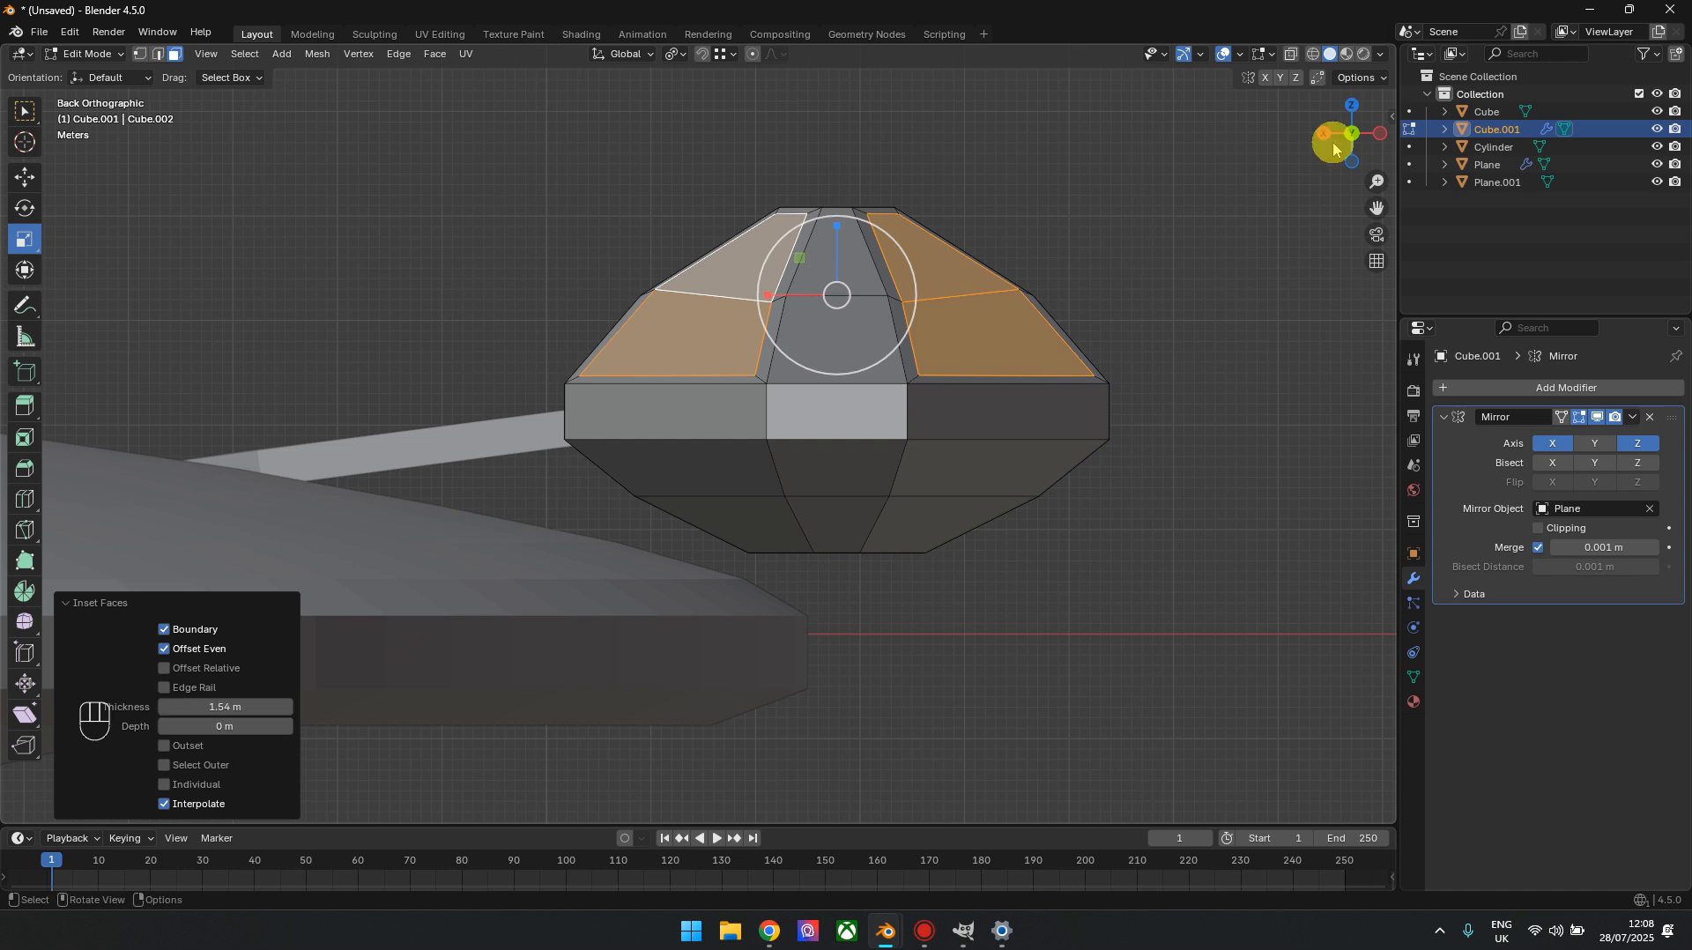
# Inset the three upper faces just behind the front panels on each side of the nacelle by 1.45 m
pyautogui.moveTo(1357, 167); pyautogui.dragTo(909, 418)
pyautogui.click(910, 420)
pyautogui.keyDown('shift'); pyautogui.click(965, 366); pyautogui.keyUp('shift')
pyautogui.keyDown('shift'); pyautogui.click(1028, 373); pyautogui.keyUp('shift')
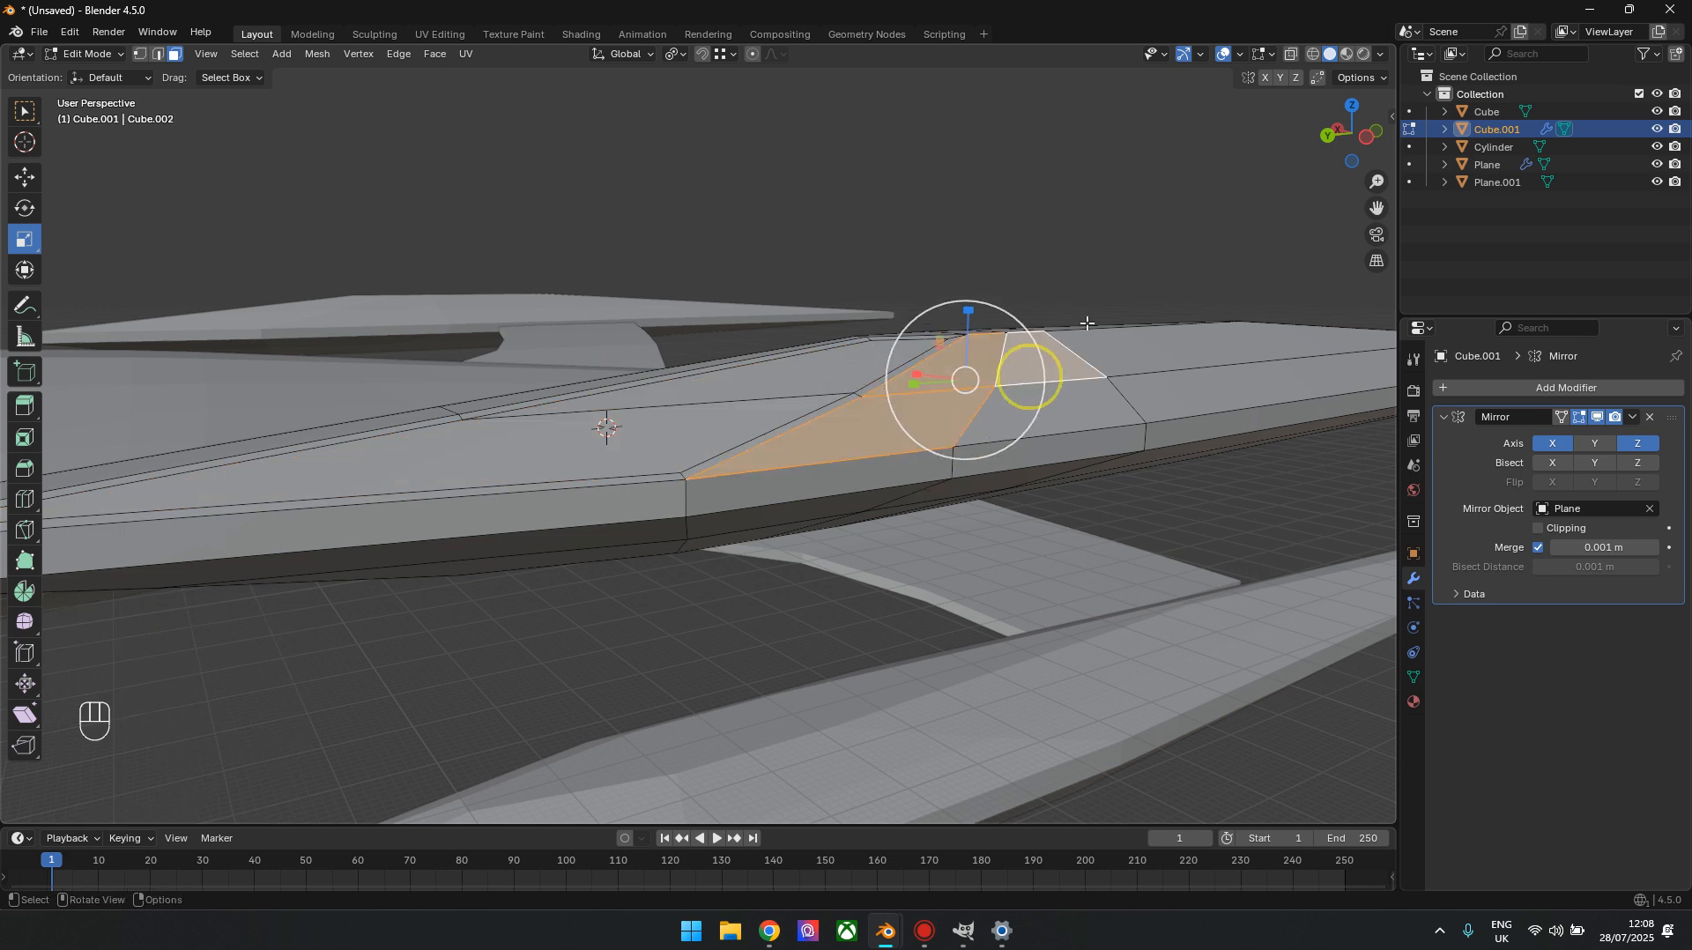
pyautogui.moveTo(1365, 142); pyautogui.dragTo(1599, 196)
pyautogui.keyDown('shift'); pyautogui.click(689, 479); pyautogui.keyUp('shift')
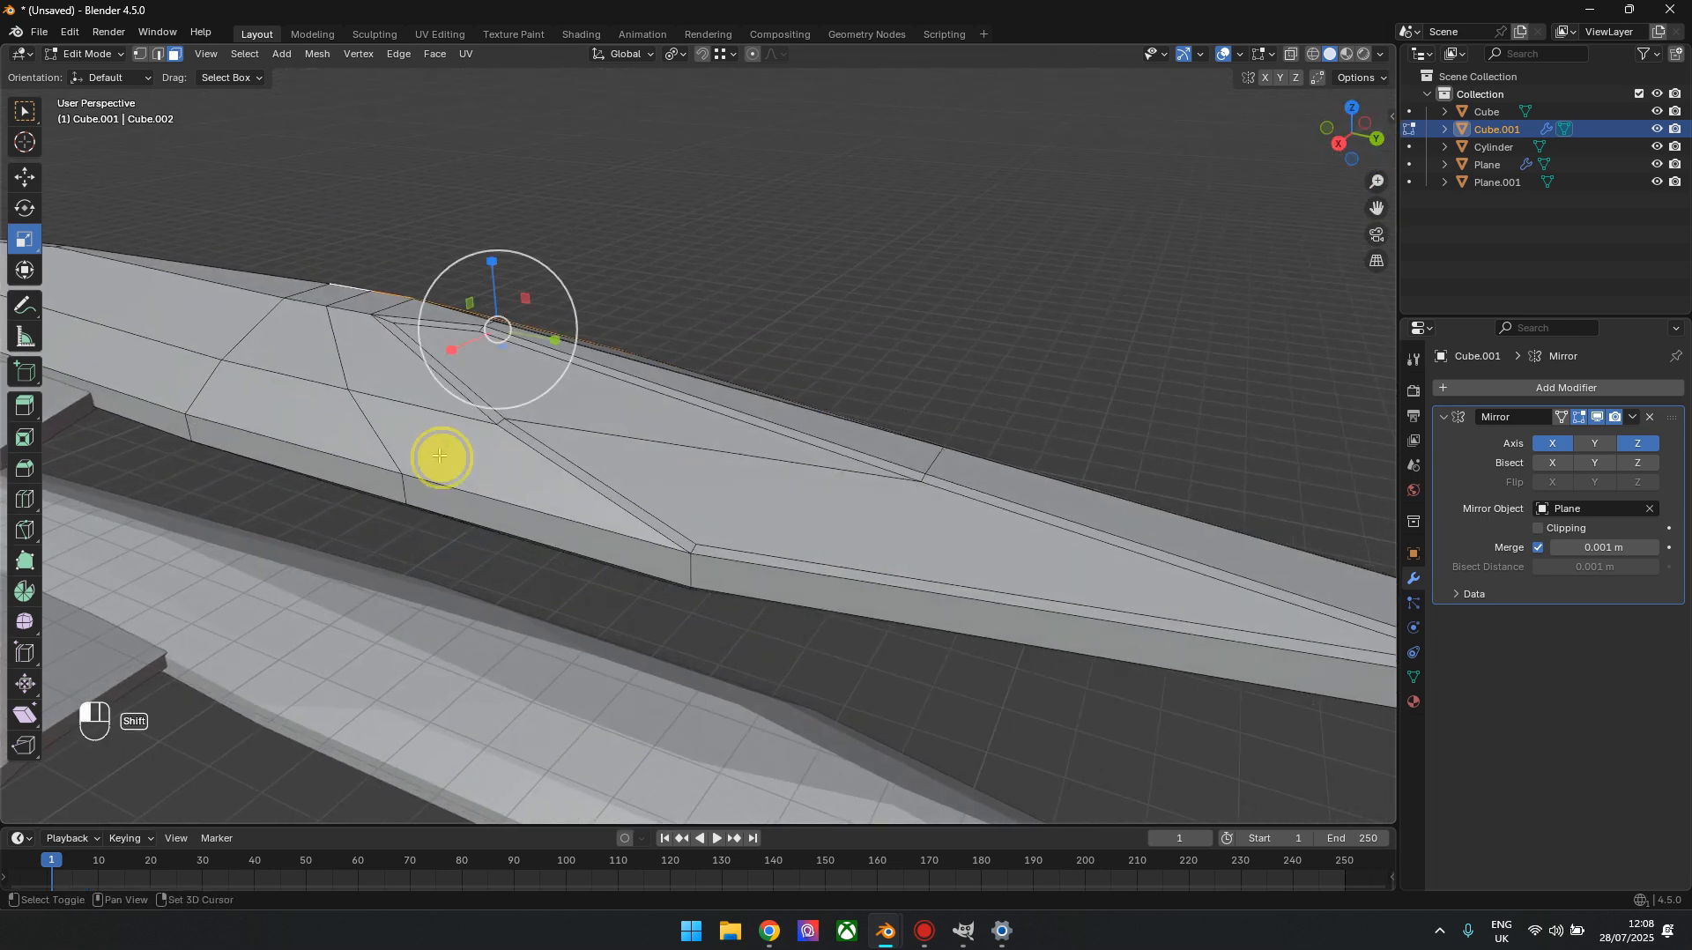
pyautogui.keyDown('shift'); pyautogui.click(379, 360); pyautogui.keyUp('shift')
pyautogui.keyDown('shift'); pyautogui.click(435, 454); pyautogui.keyUp('shift')
pyautogui.keyDown('shift'); pyautogui.click(316, 357); pyautogui.keyUp('shift')
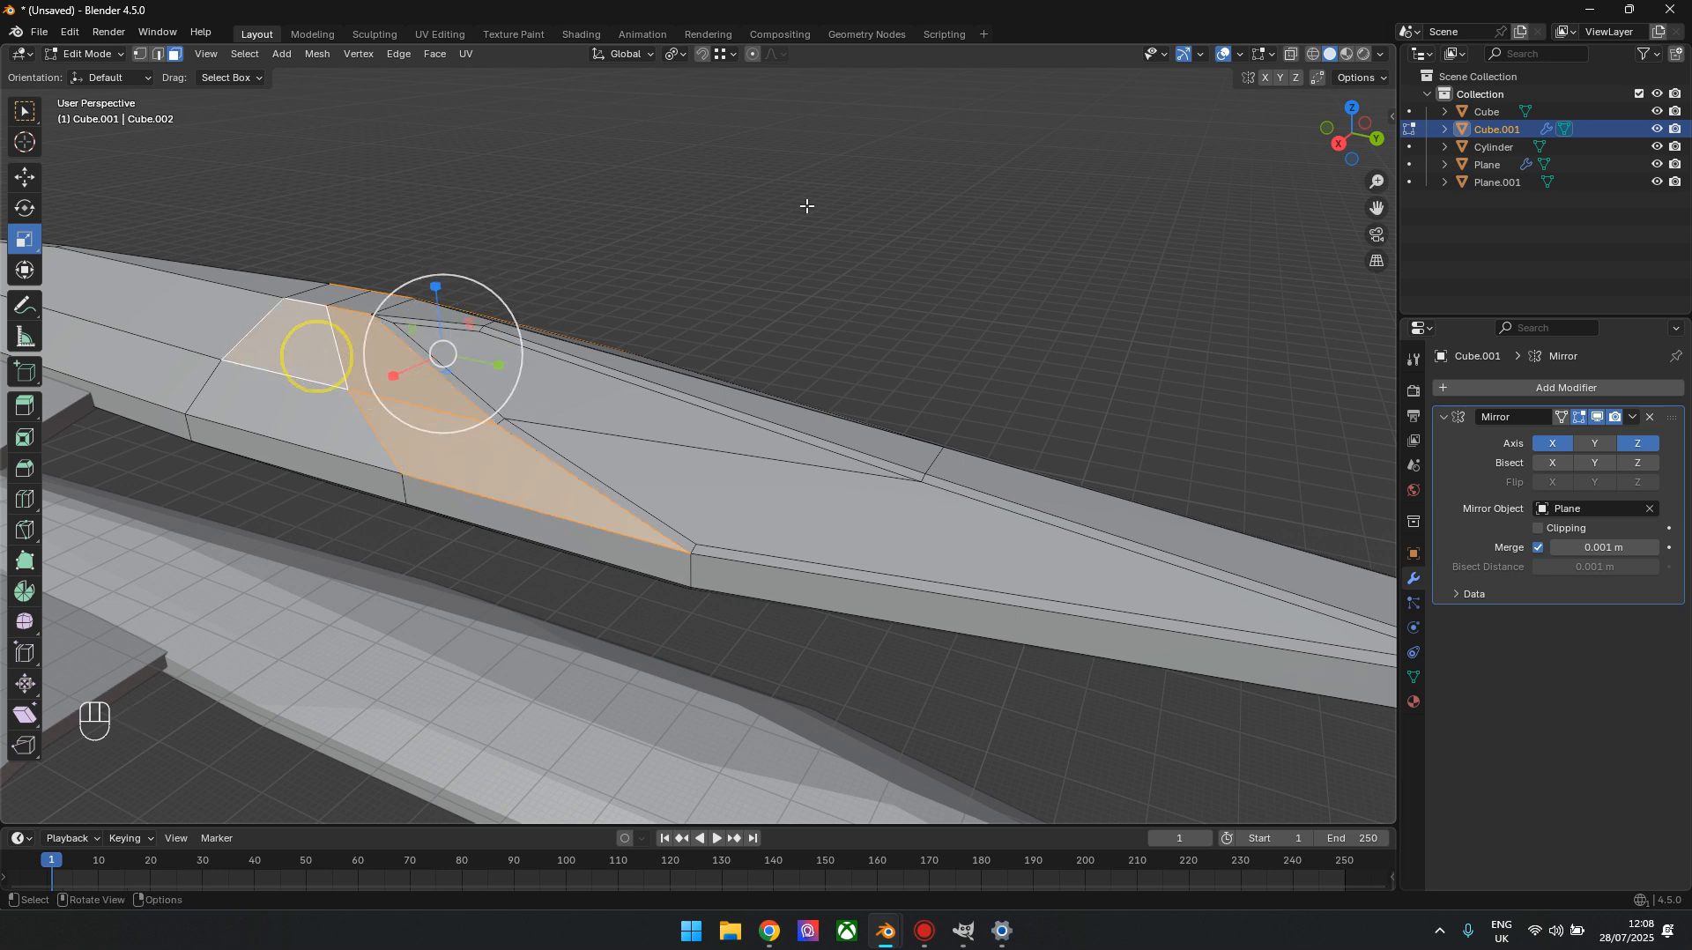
pyautogui.moveTo(1352, 139); pyautogui.dragTo(1097, 120)
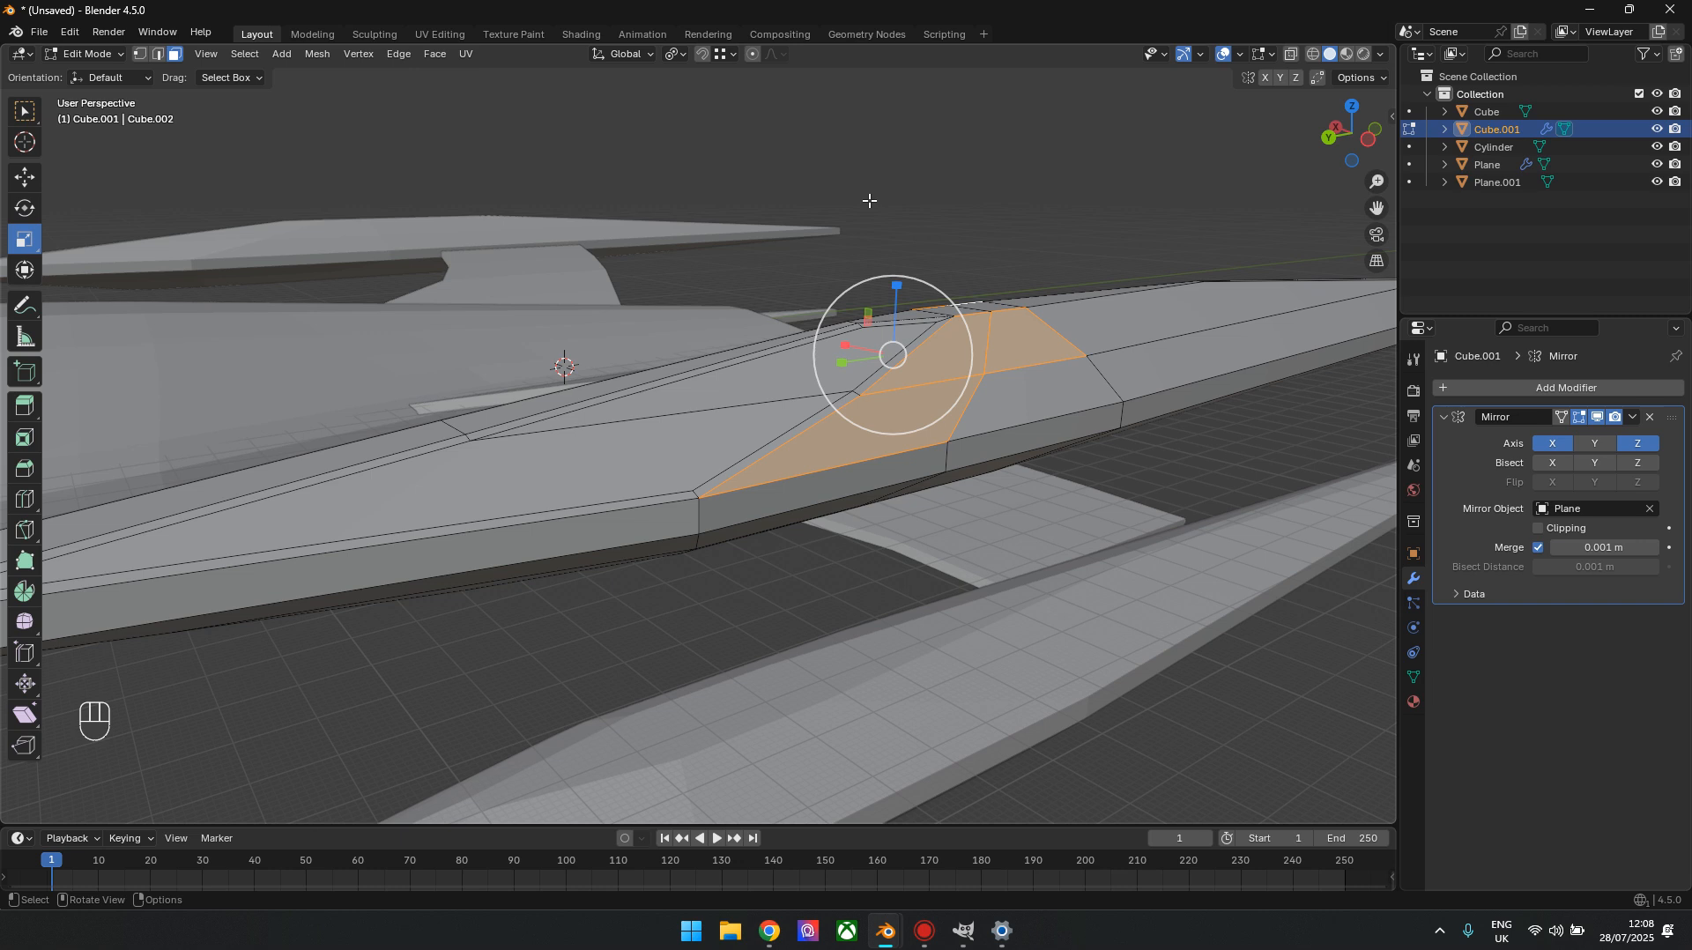
pyautogui.press('i')
pyautogui.press('KP_1')
pyautogui.press('KP_Enter')
pyautogui.press('Tab')
pyautogui.press('Tab')
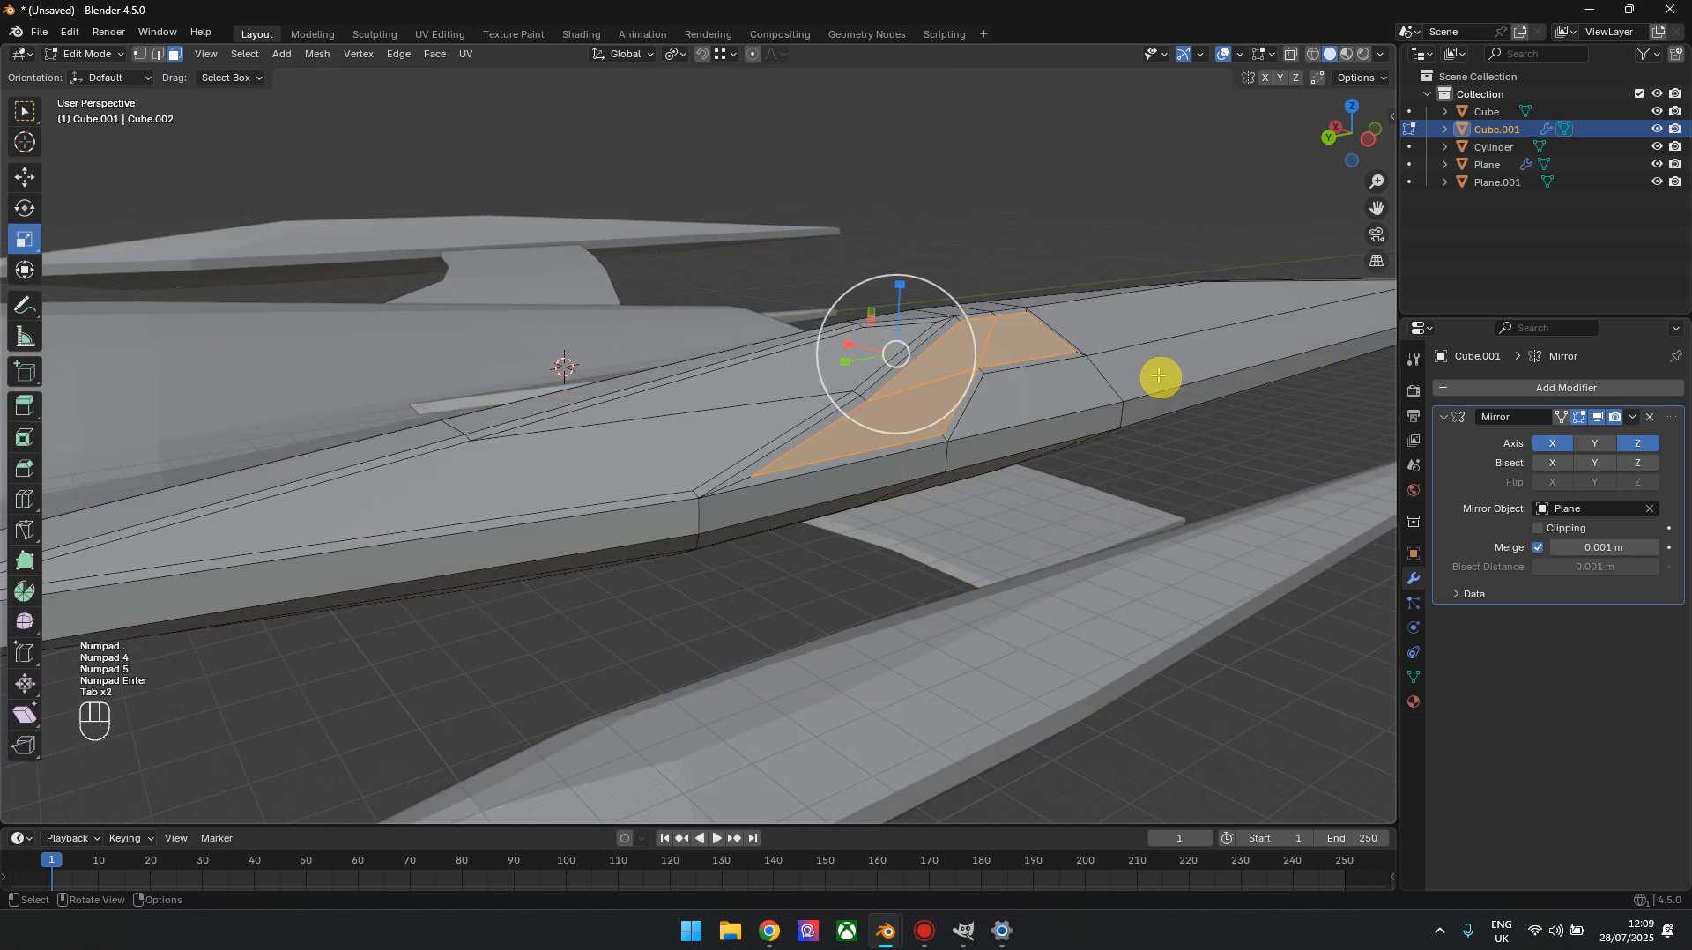
# Recess the inset panels on both upper sides of the nacelle by extruding them -1 m along their normals
pyautogui.moveTo(1354, 139); pyautogui.dragTo(1513, 132)
pyautogui.keyDown('shift'); pyautogui.click(627, 377); pyautogui.keyUp('shift')
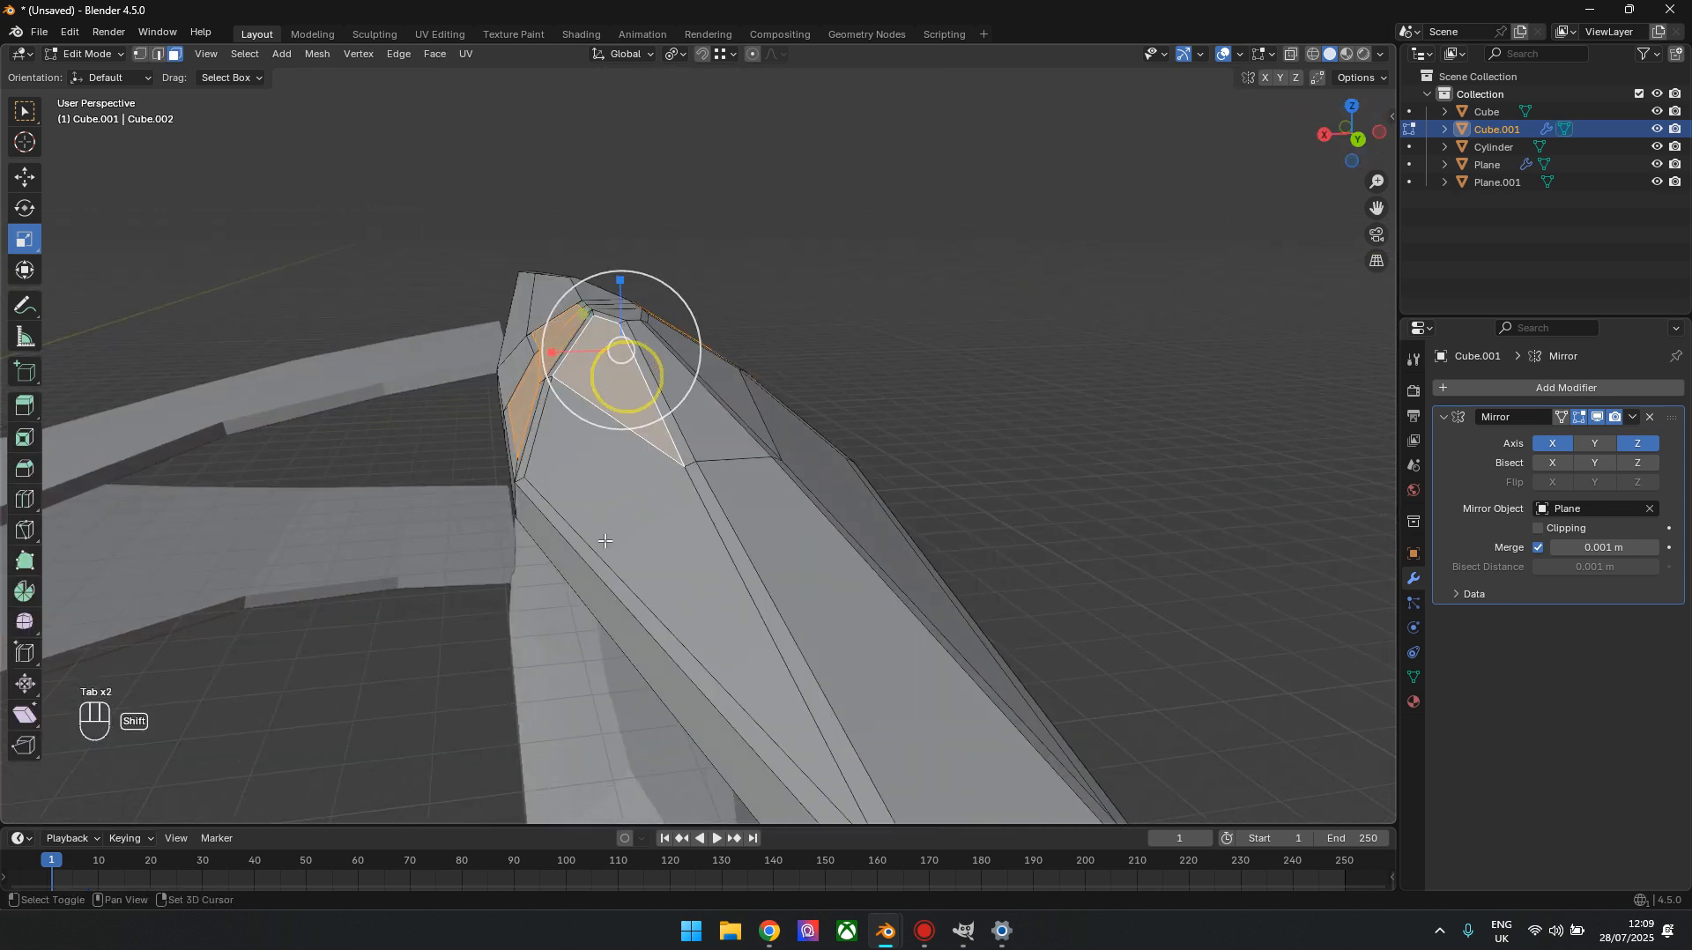
pyautogui.keyDown('shift'); pyautogui.click(612, 537); pyautogui.keyUp('shift')
pyautogui.keyDown('shift'); pyautogui.click(739, 385); pyautogui.keyUp('shift')
pyautogui.keyDown('shift'); pyautogui.click(804, 460); pyautogui.keyUp('shift')
pyautogui.moveTo(1344, 104); pyautogui.dragTo(1349, 106)
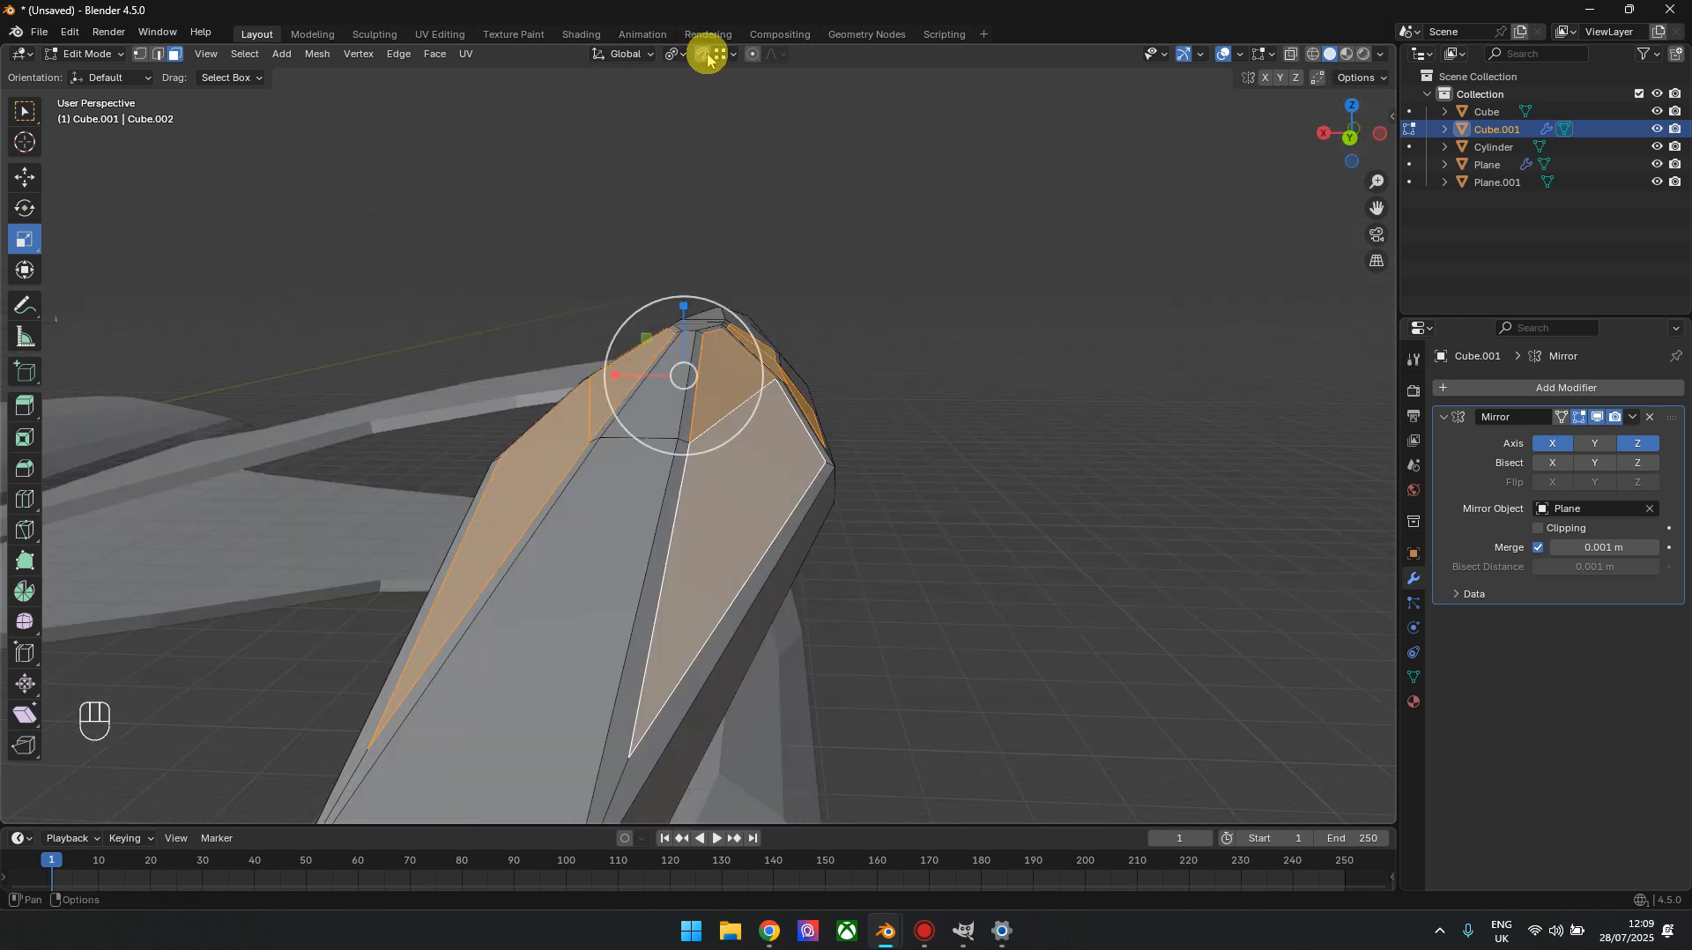
pyautogui.click(677, 54)
pyautogui.click(719, 156)
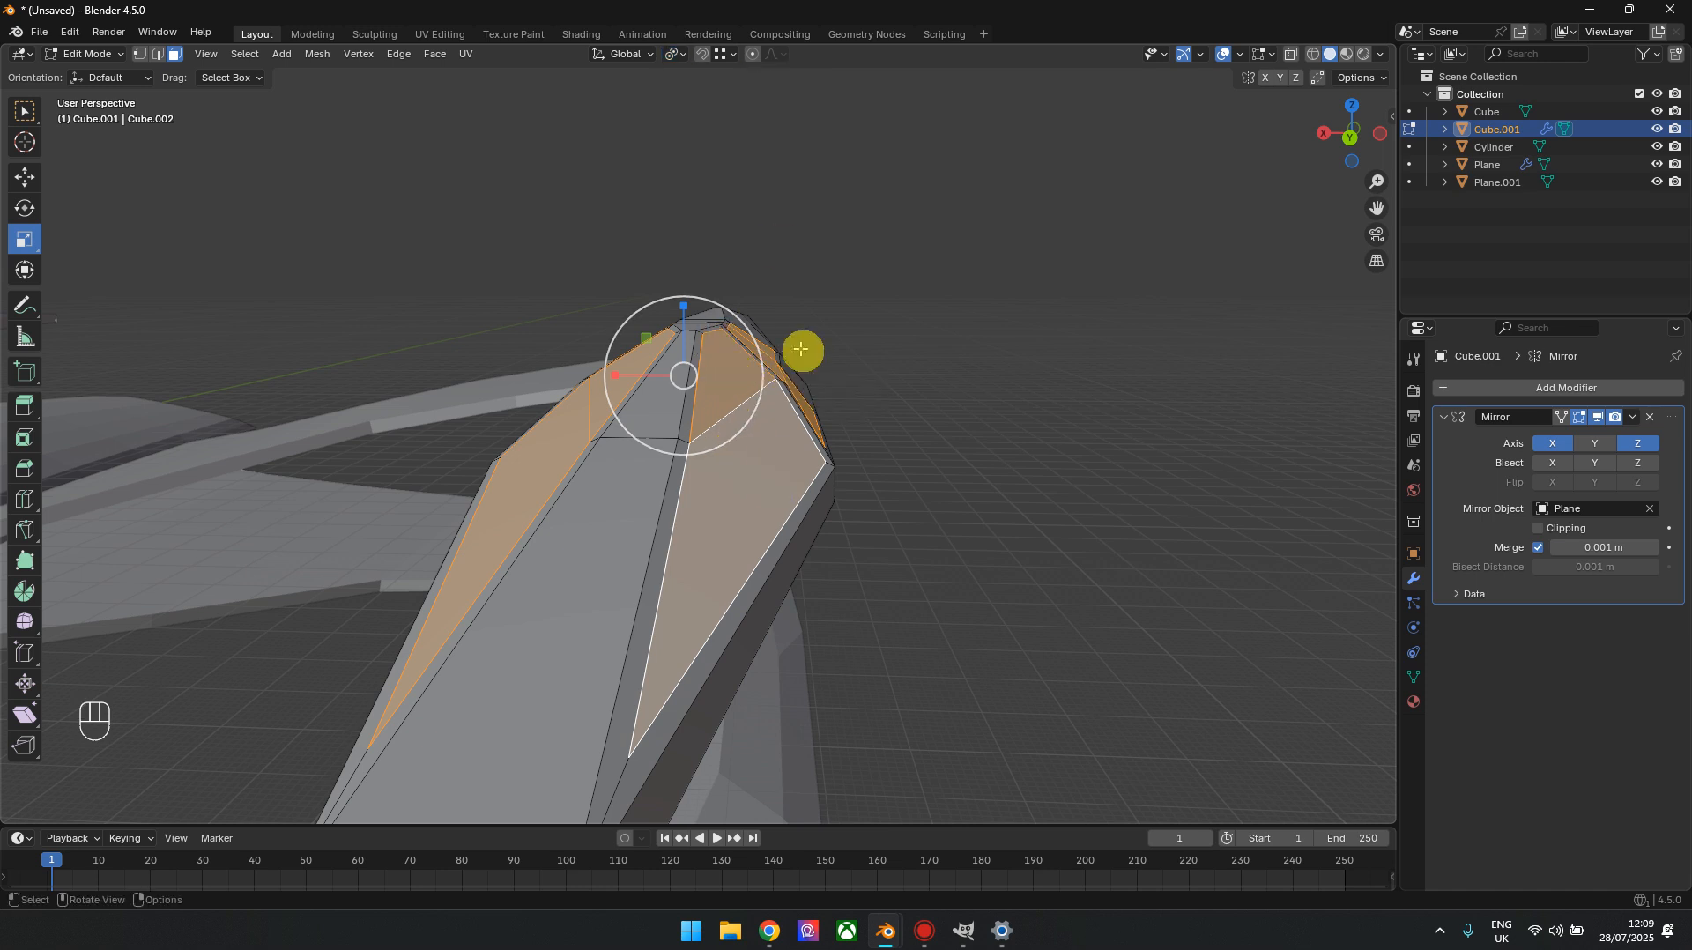
pyautogui.press('e')
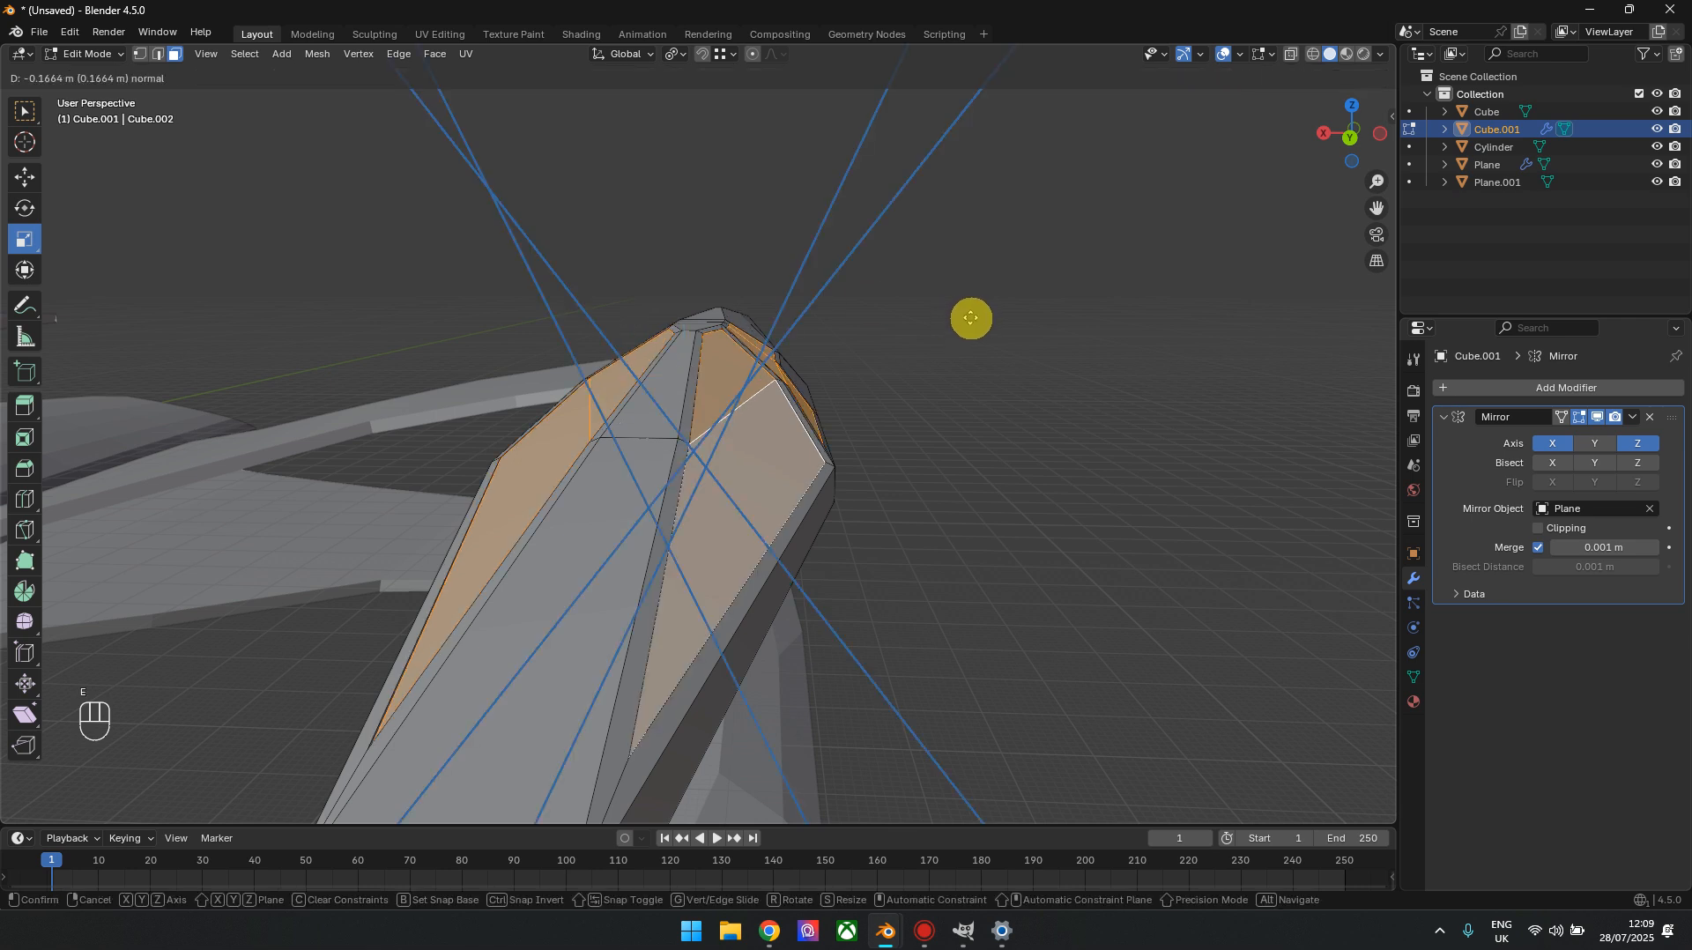
pyautogui.click(965, 322)
pyautogui.click(241, 751)
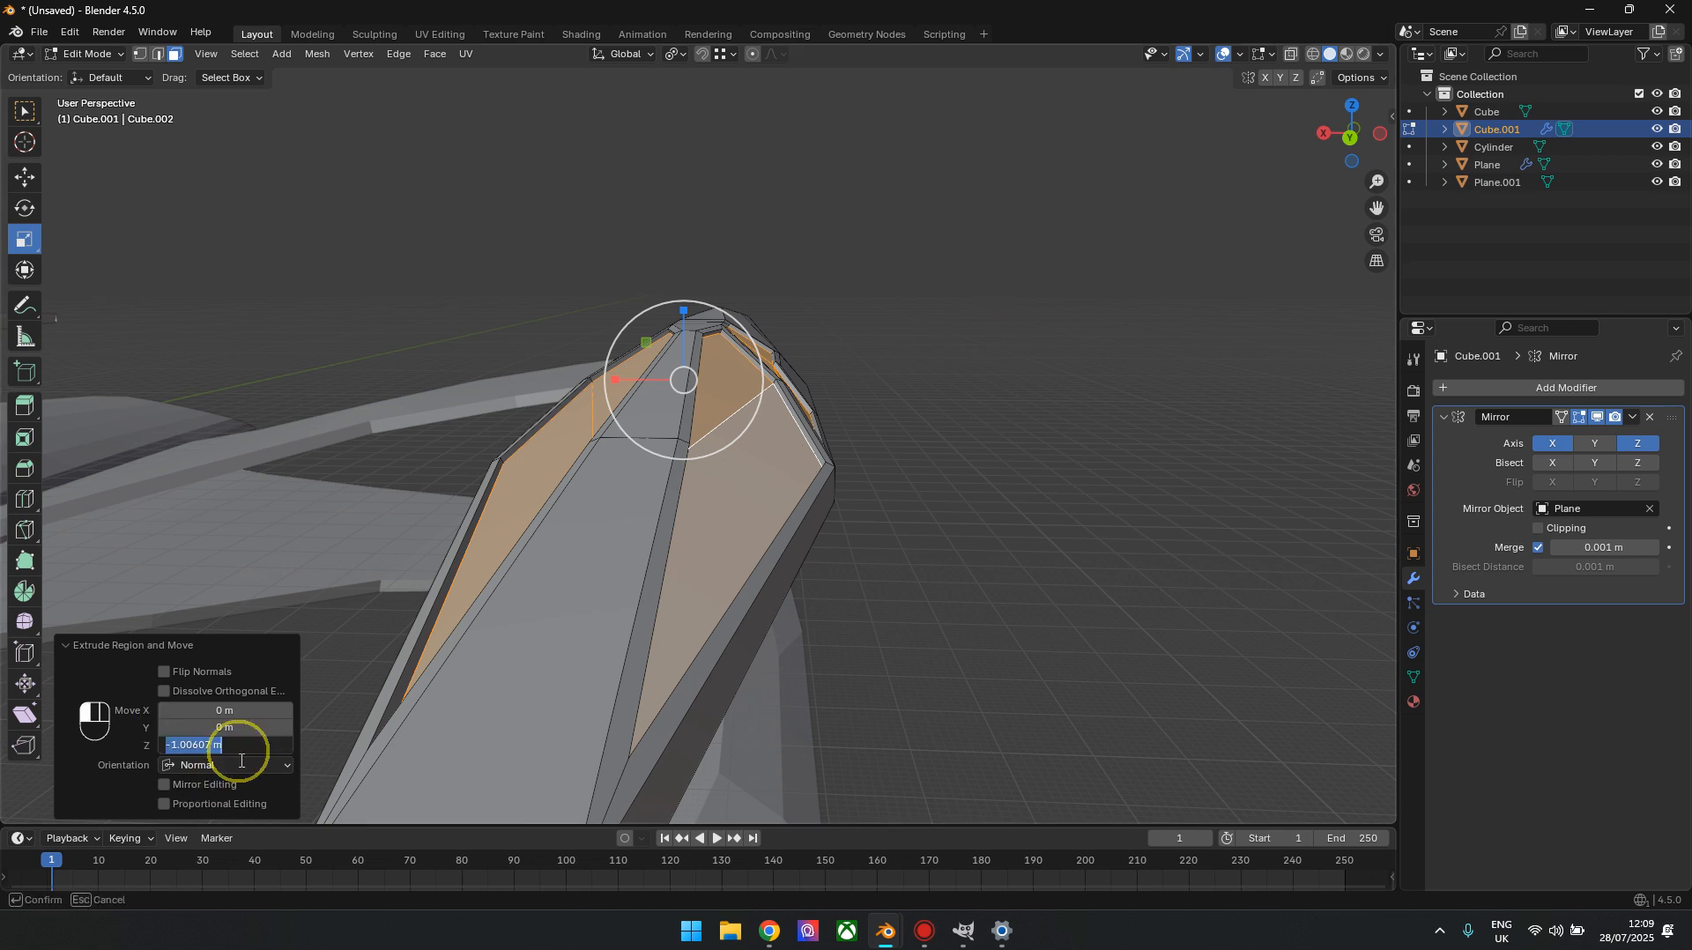
pyautogui.write('1')
pyautogui.click(242, 763)
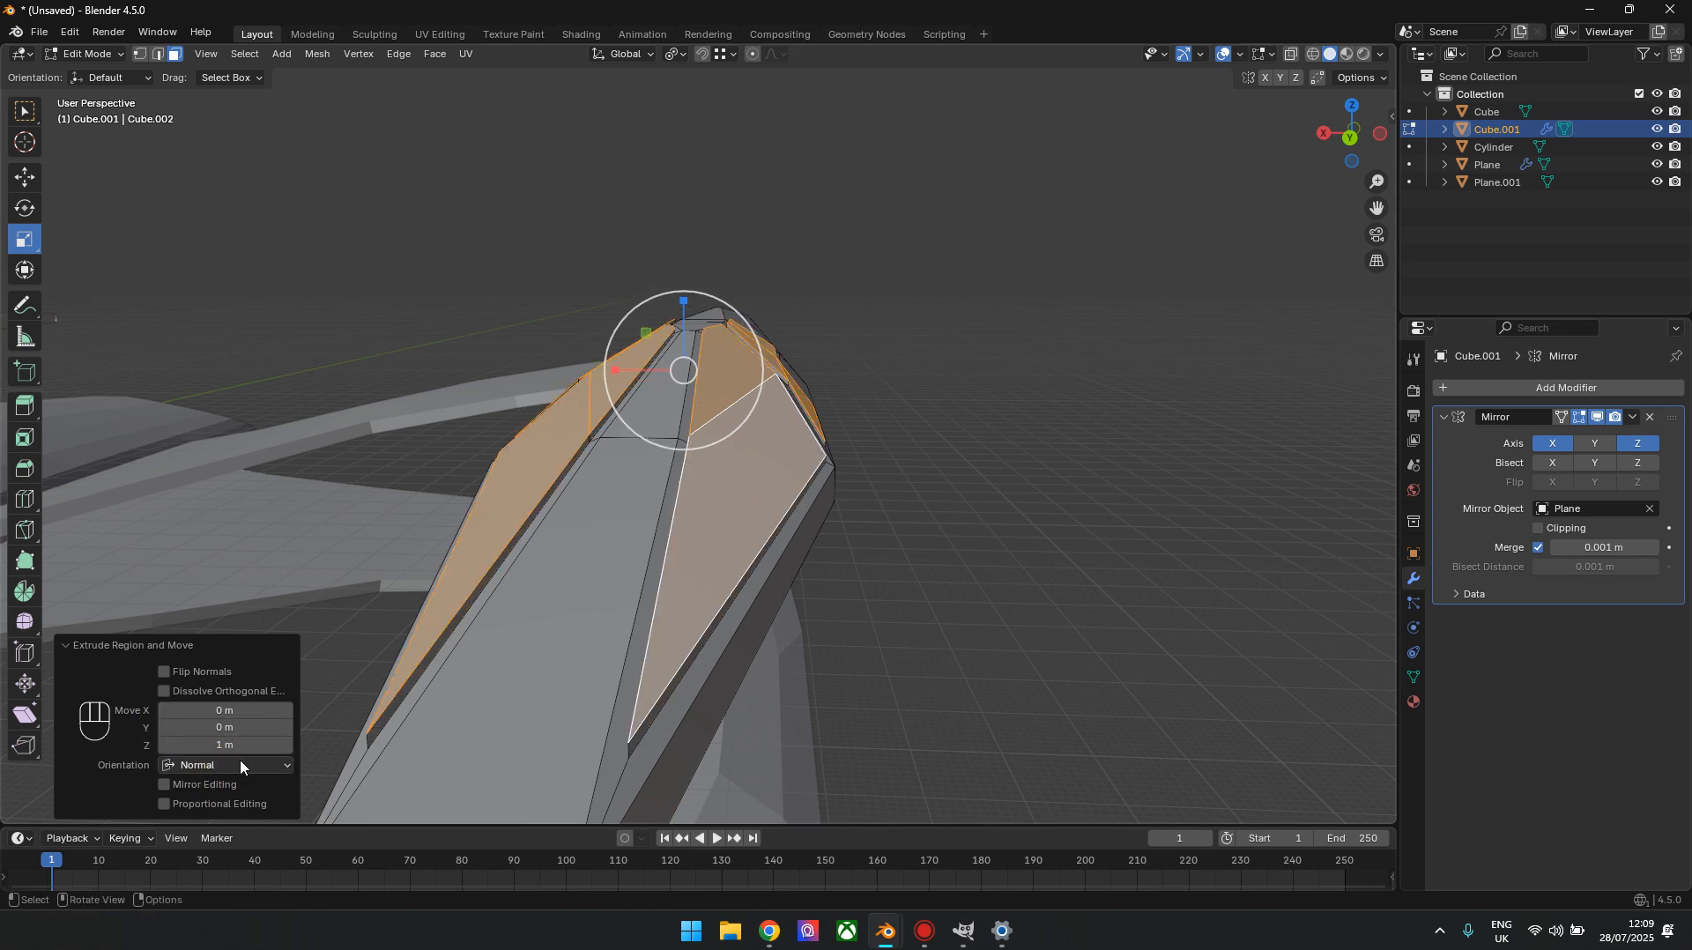
pyautogui.click(238, 745)
pyautogui.write('-1')
pyautogui.press('Return')
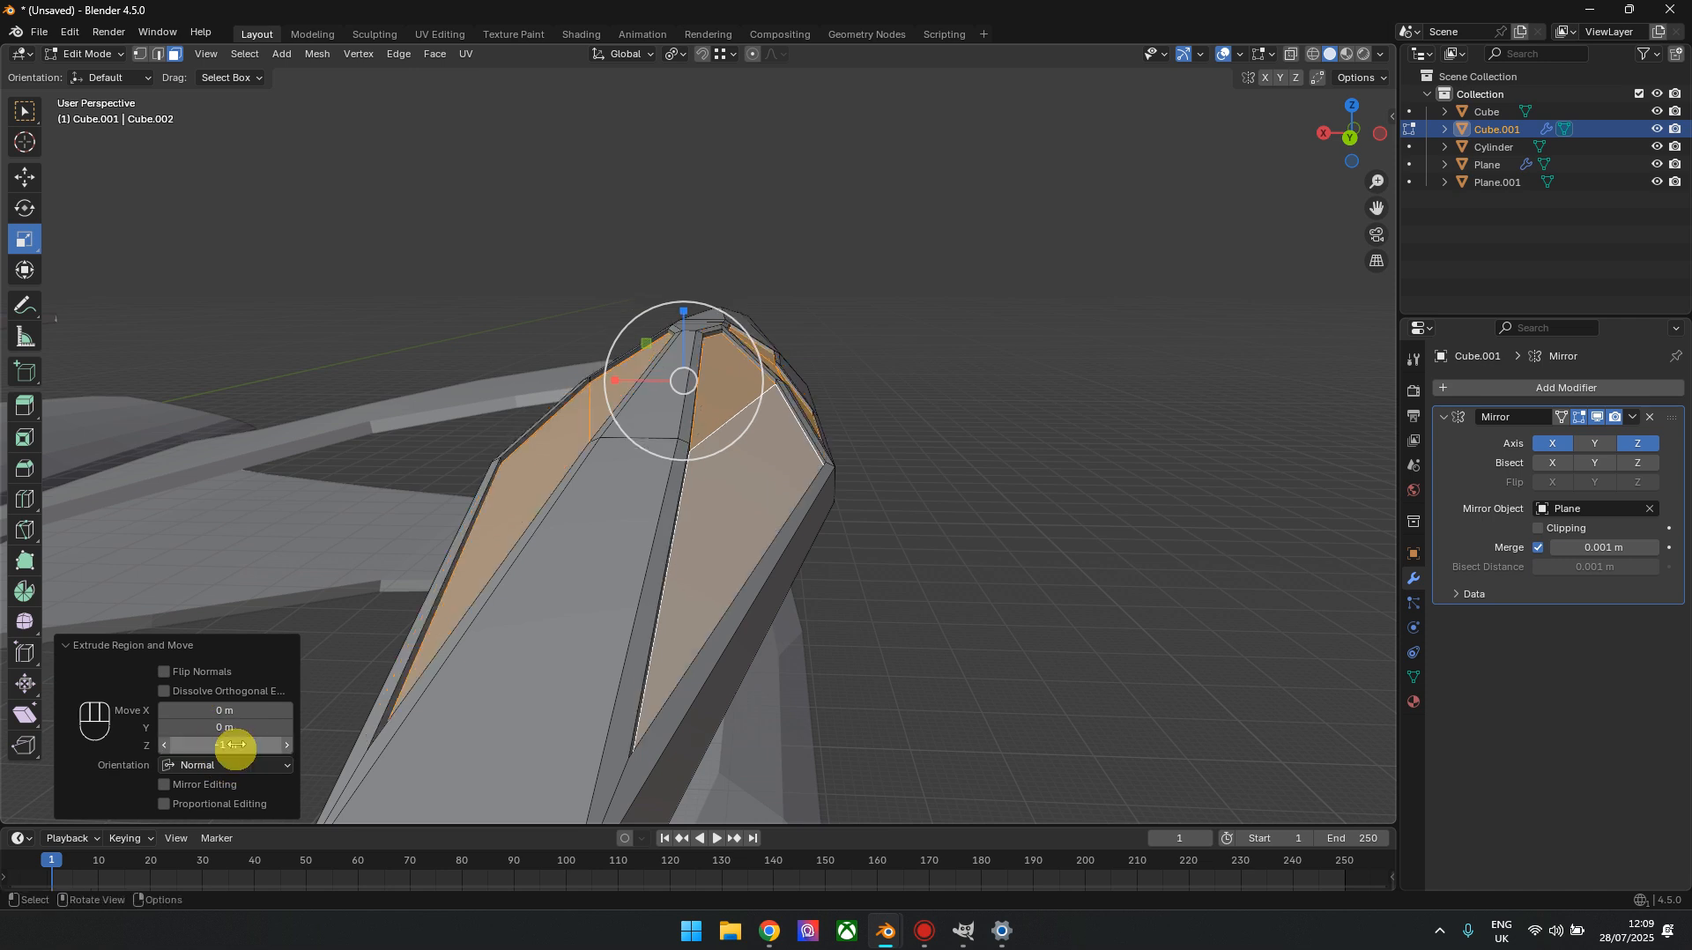
# Add four evenly spaced loop cuts across the nacelle's long tapering rear section
pyautogui.press('Tab')
pyautogui.scroll(-2, 1117, 335)
pyautogui.moveTo(1346, 134); pyautogui.dragTo(1256, 205)
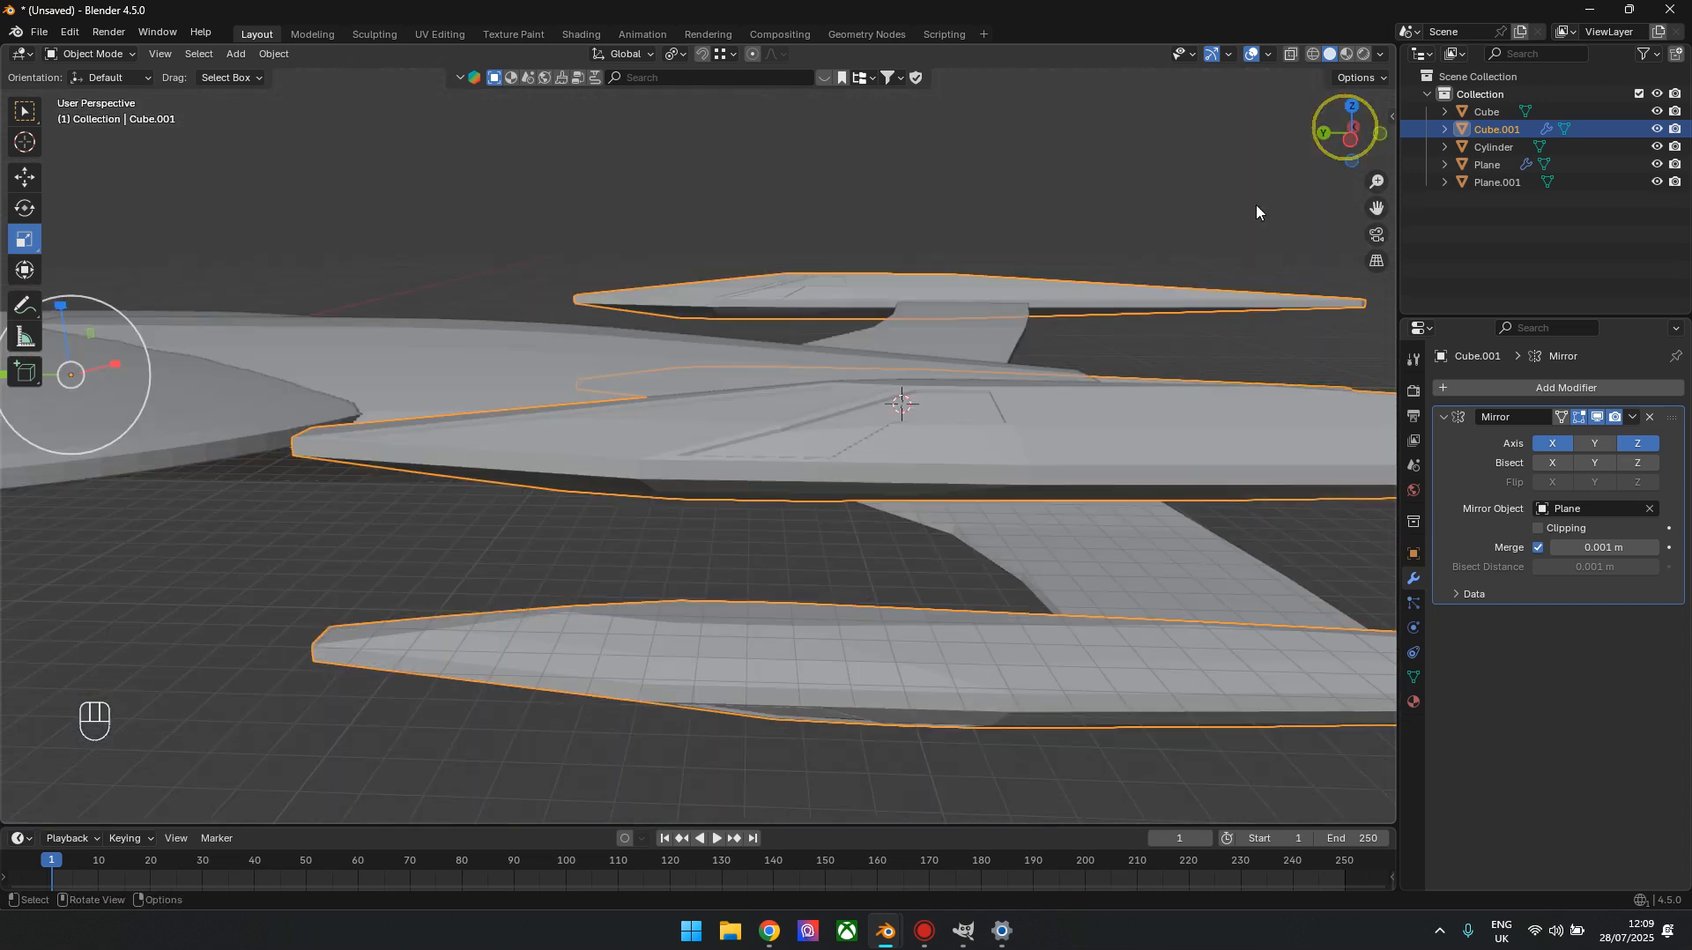
pyautogui.click(1351, 138)
pyautogui.keyDown('shift'); pyautogui.moveTo(1084, 475); pyautogui.dragTo(858, 468, button='middle'); pyautogui.keyUp('shift')
pyautogui.moveTo(857, 468); pyautogui.dragTo(765, 458)
pyautogui.press('Tab')
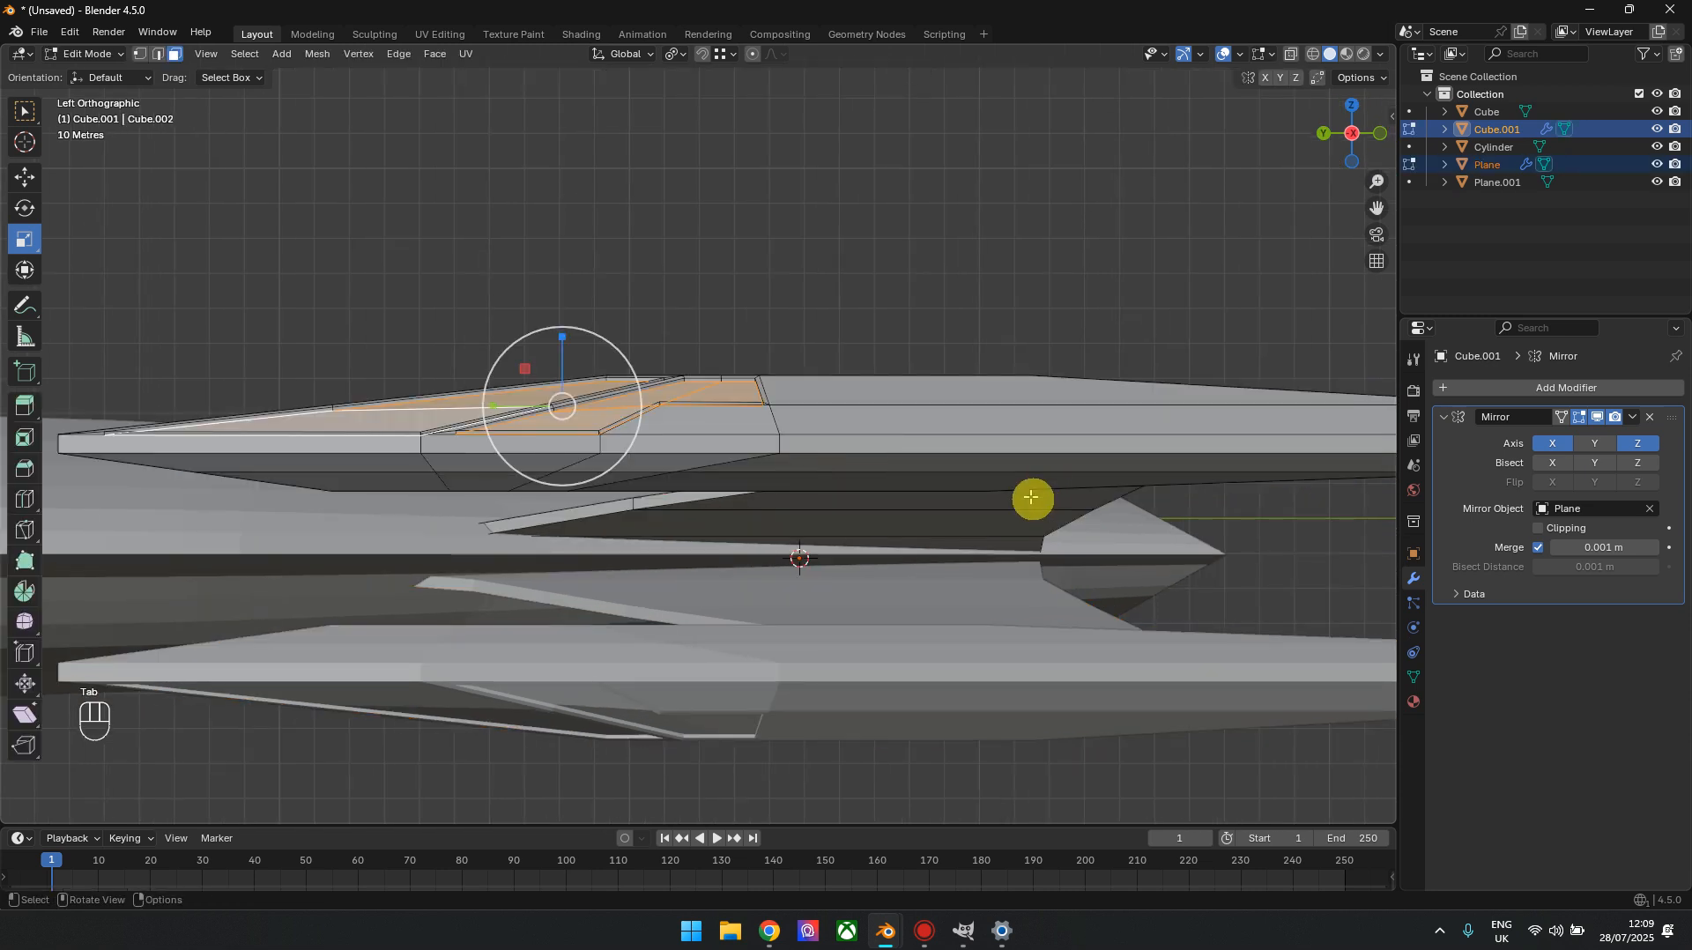
pyautogui.scroll(-3, 1031, 497)
pyautogui.click(26, 500)
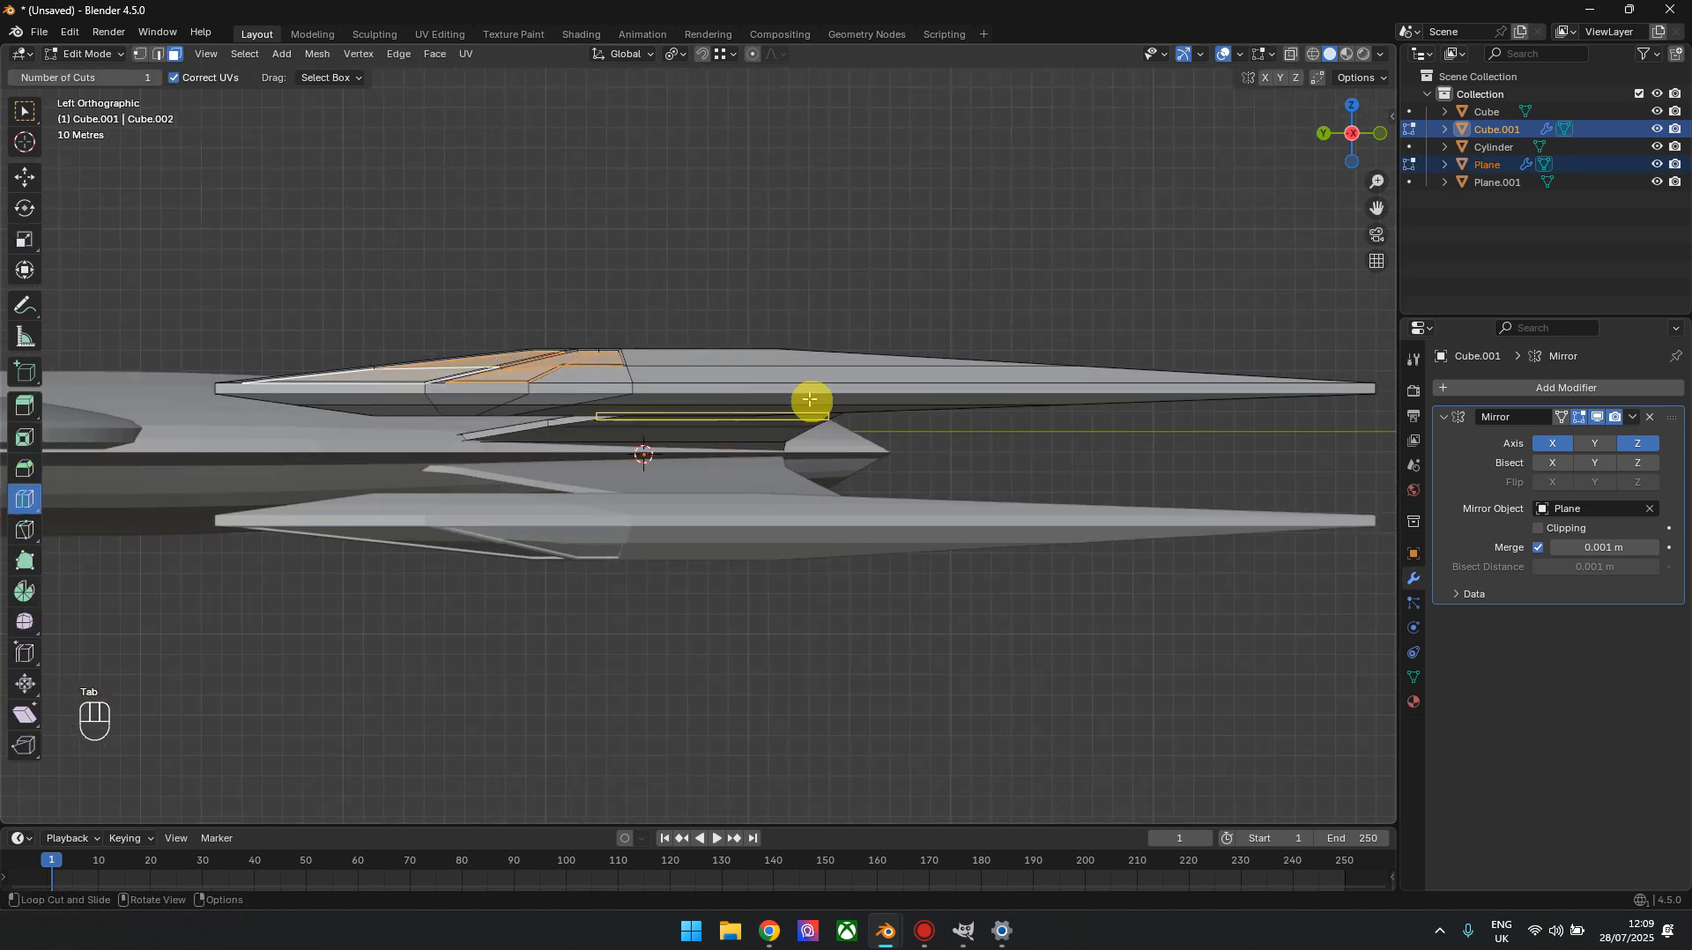
pyautogui.click(684, 353)
pyautogui.click(287, 648)
pyautogui.click(287, 648)
pyautogui.click(288, 649)
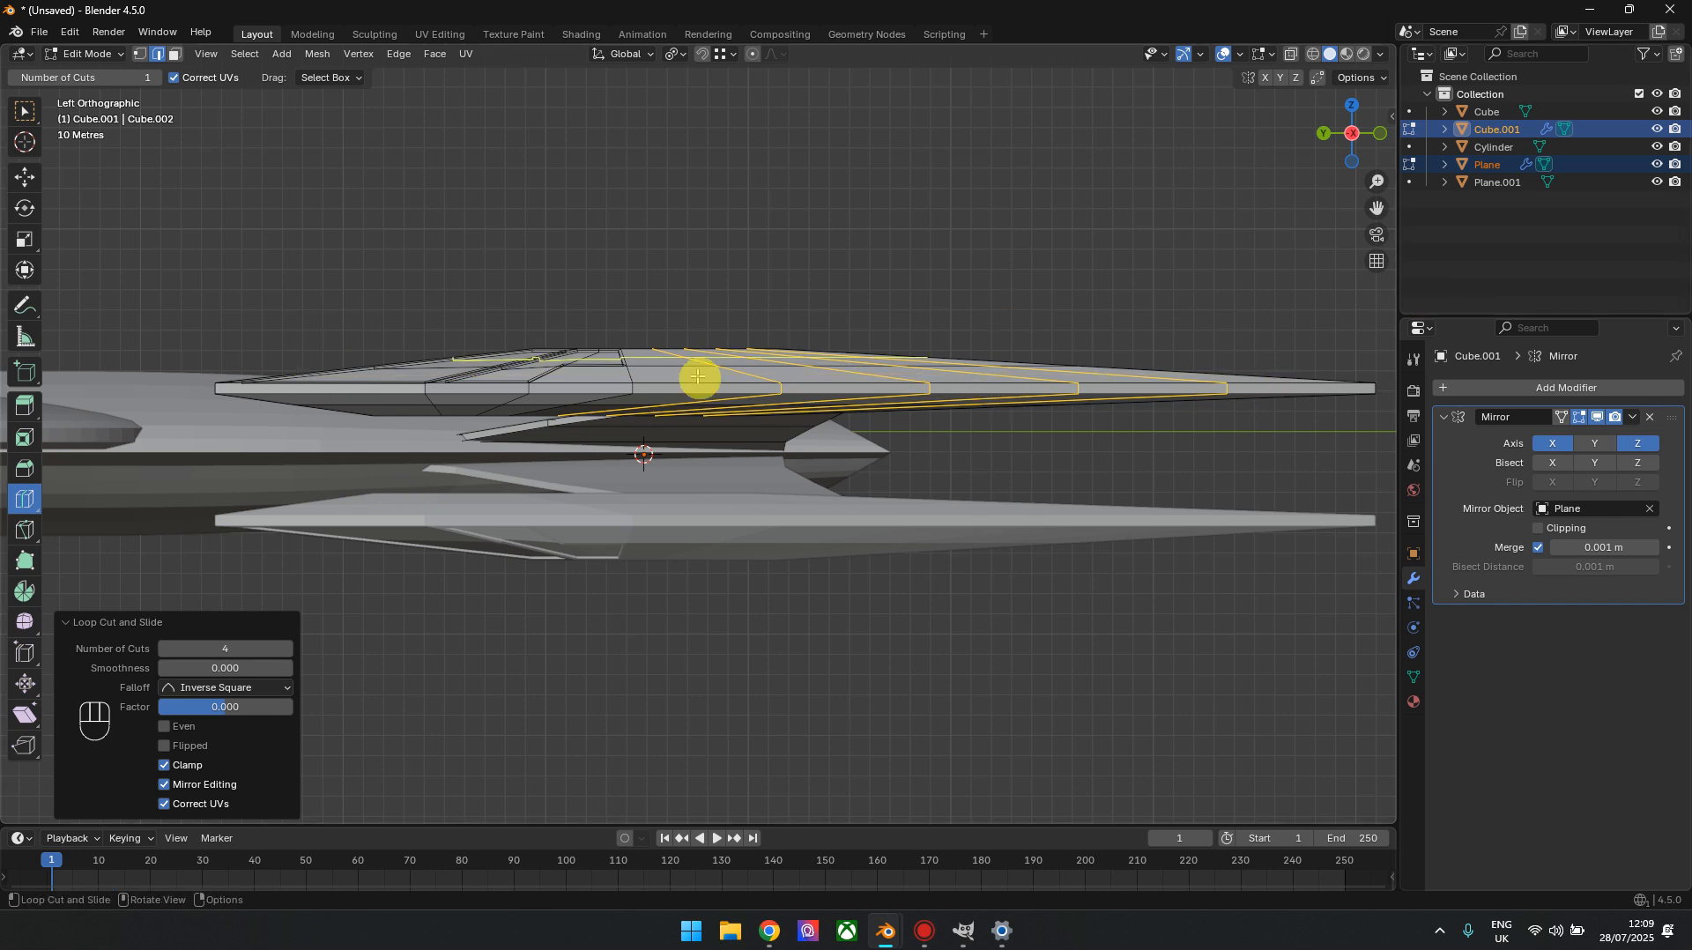
# Add two lengthwise loop cuts with a factor of -0.200 along the nacelle's thin side band
pyautogui.scroll(3, 116, 468)
pyautogui.keyDown('shift'); pyautogui.moveTo(151, 458); pyautogui.dragTo(952, 473, button='middle'); pyautogui.keyUp('shift')
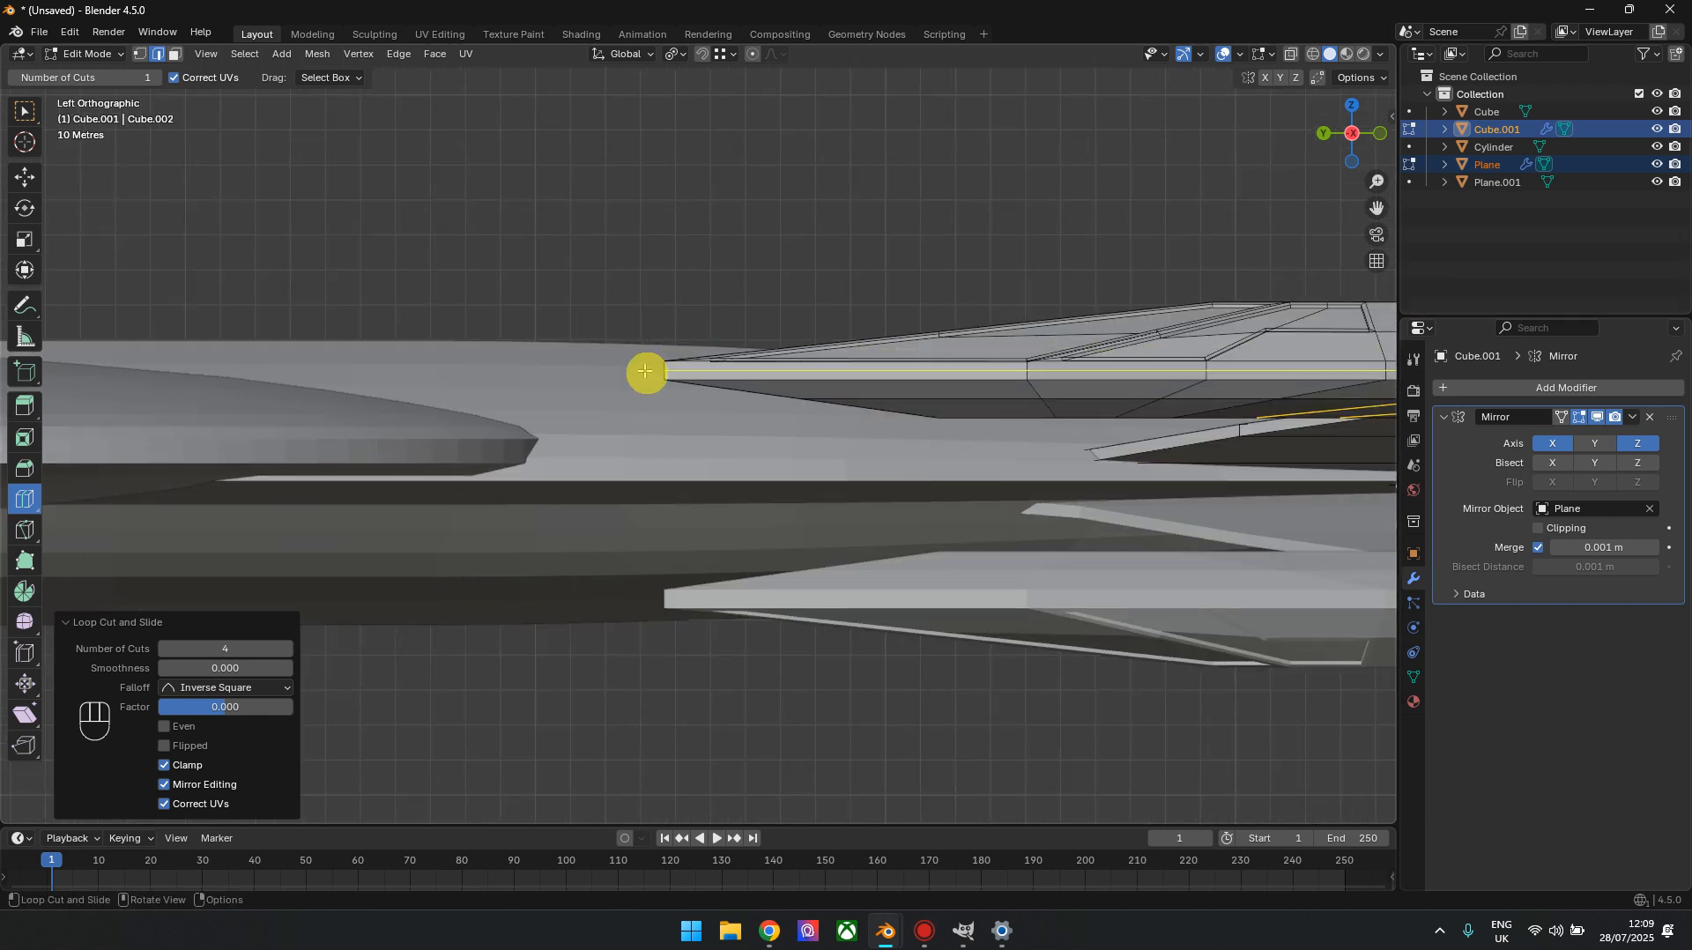
pyautogui.click(287, 650)
pyautogui.keyDown('shift'); pyautogui.moveTo(1303, 499); pyautogui.dragTo(801, 511, button='middle'); pyautogui.keyUp('shift')
pyautogui.scroll(-4, 803, 513)
pyautogui.keyDown('shift'); pyautogui.moveTo(1218, 529); pyautogui.dragTo(783, 517, button='middle'); pyautogui.keyUp('shift')
pyautogui.moveTo(1345, 107); pyautogui.dragTo(1151, 136)
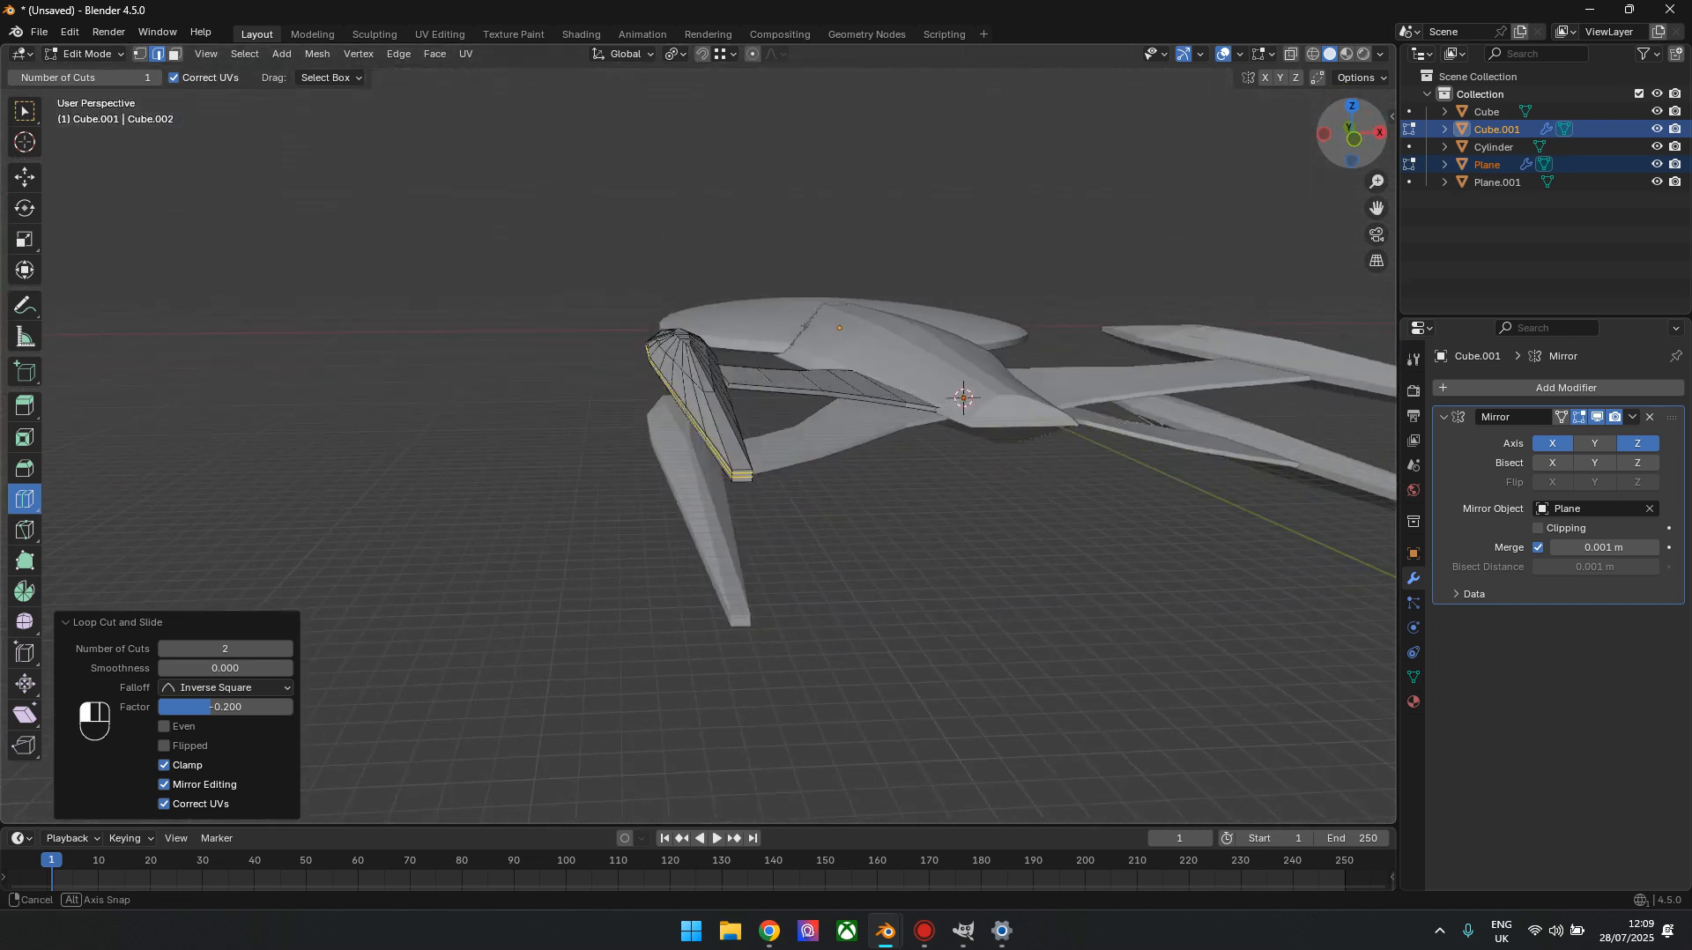
# Move the upper rear ridge vertices of the nacelle -56.195 m along Y and raise them 4.834 m along Z
pyautogui.click(141, 54)
pyautogui.click(25, 175)
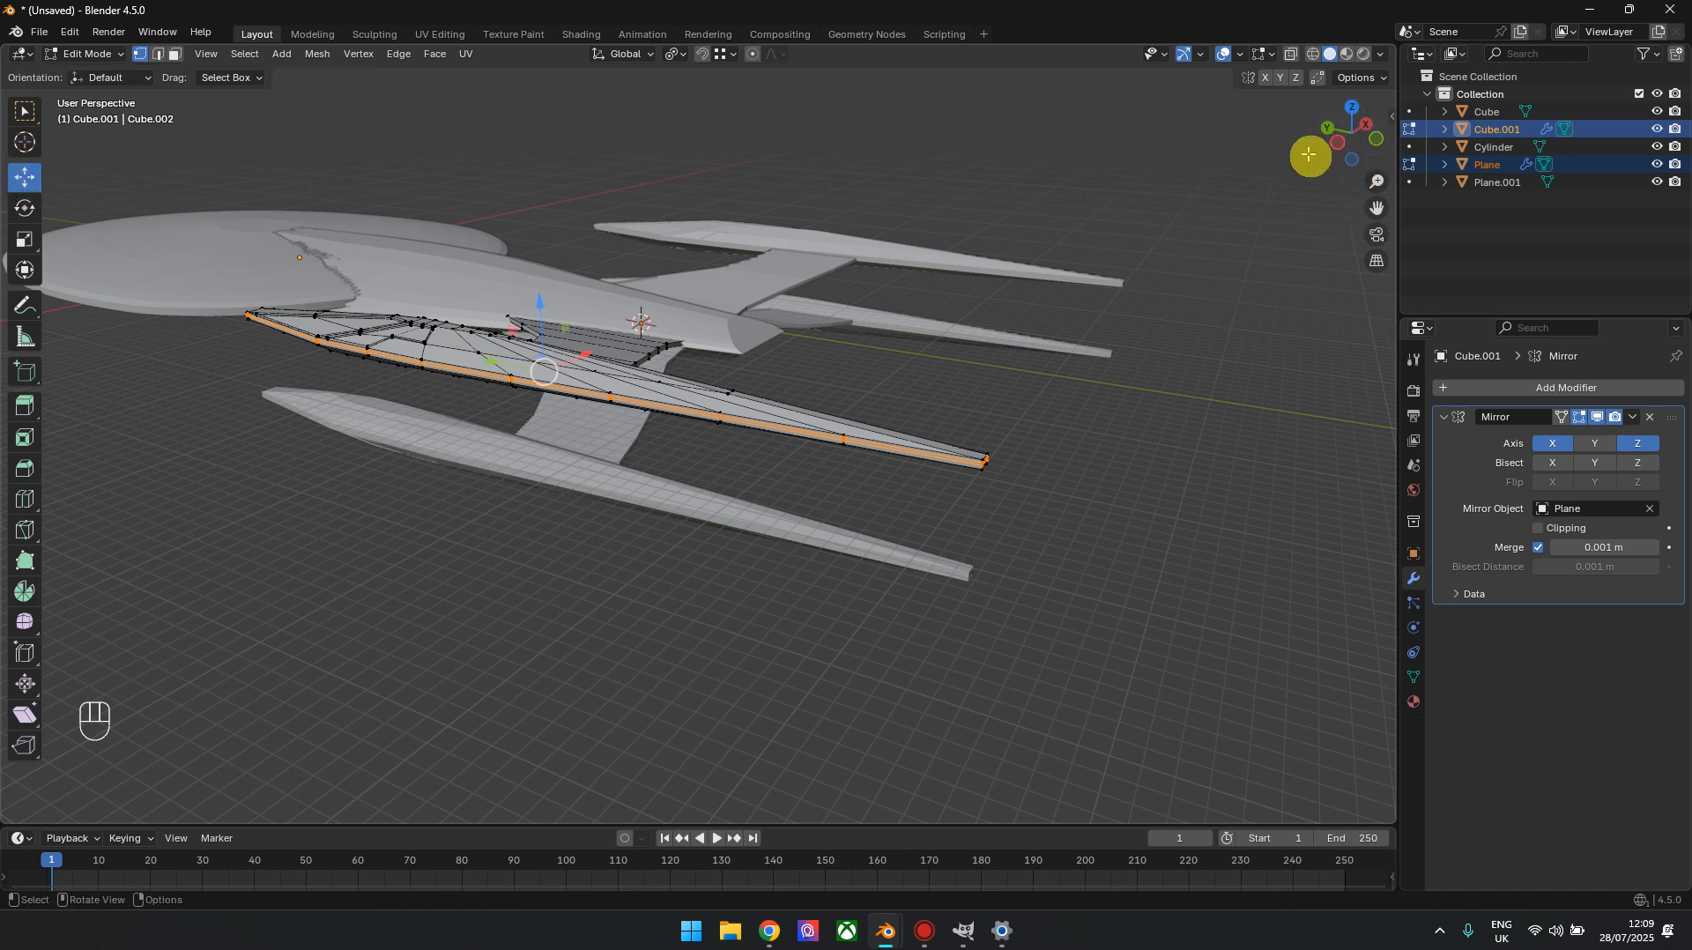
pyautogui.click(1337, 143)
pyautogui.keyDown('shift'); pyautogui.moveTo(1012, 458); pyautogui.dragTo(1053, 425, button='middle'); pyautogui.keyUp('shift')
pyautogui.scroll(3, 740, 389)
pyautogui.keyDown('shift'); pyautogui.moveTo(578, 330); pyautogui.dragTo(877, 270, button='middle'); pyautogui.keyUp('shift')
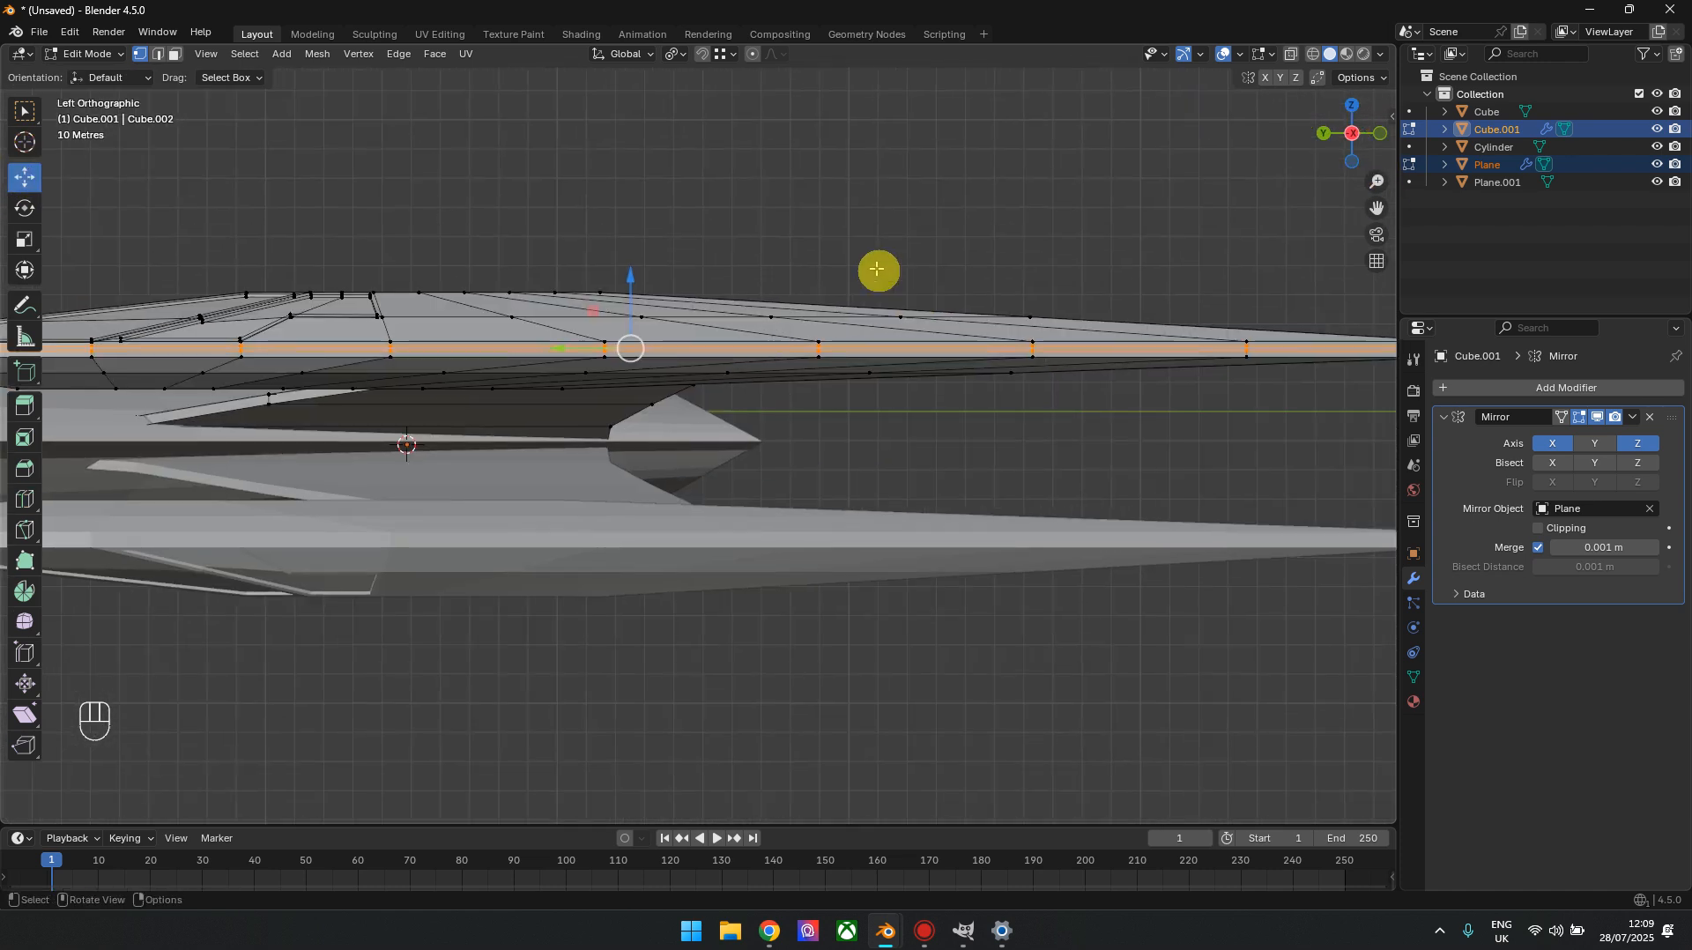
pyautogui.hotkey('alt', 'z')
pyautogui.moveTo(1101, 255); pyautogui.dragTo(1014, 322)
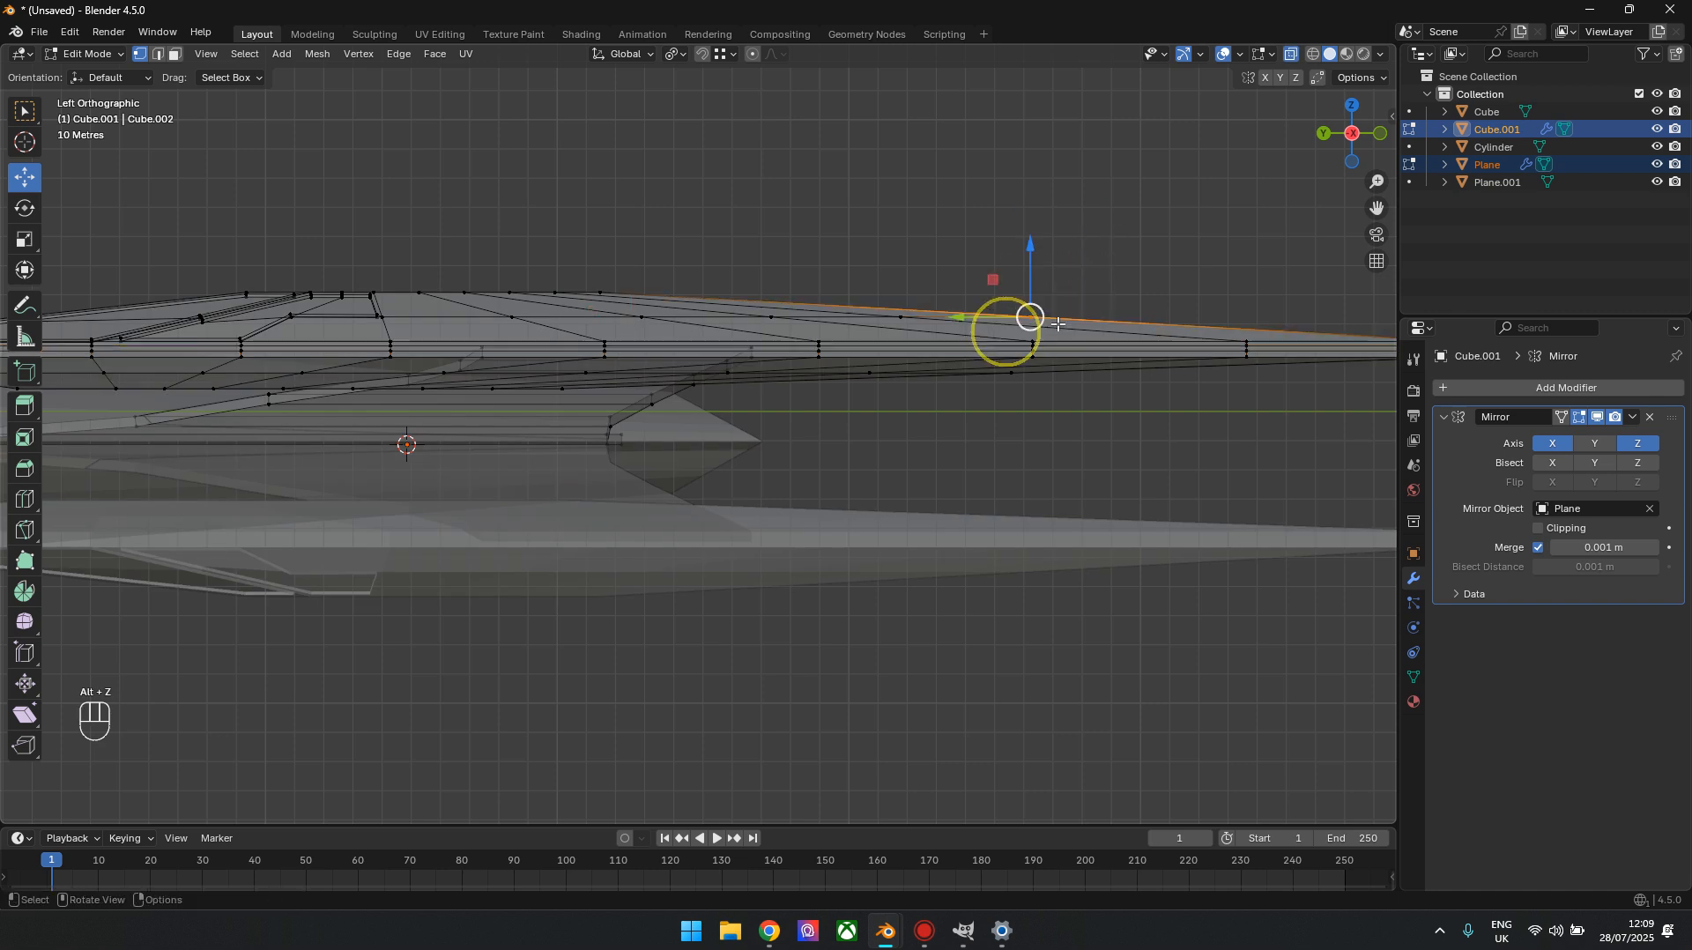
pyautogui.keyDown('shift'); pyautogui.moveTo(1005, 325); pyautogui.dragTo(677, 317, button='middle'); pyautogui.keyUp('shift')
pyautogui.moveTo(648, 319); pyautogui.dragTo(808, 321)
pyautogui.keyDown('shift'); pyautogui.moveTo(809, 320); pyautogui.dragTo(1055, 272, button='middle'); pyautogui.keyUp('shift')
pyautogui.moveTo(1086, 273); pyautogui.dragTo(1089, 254)
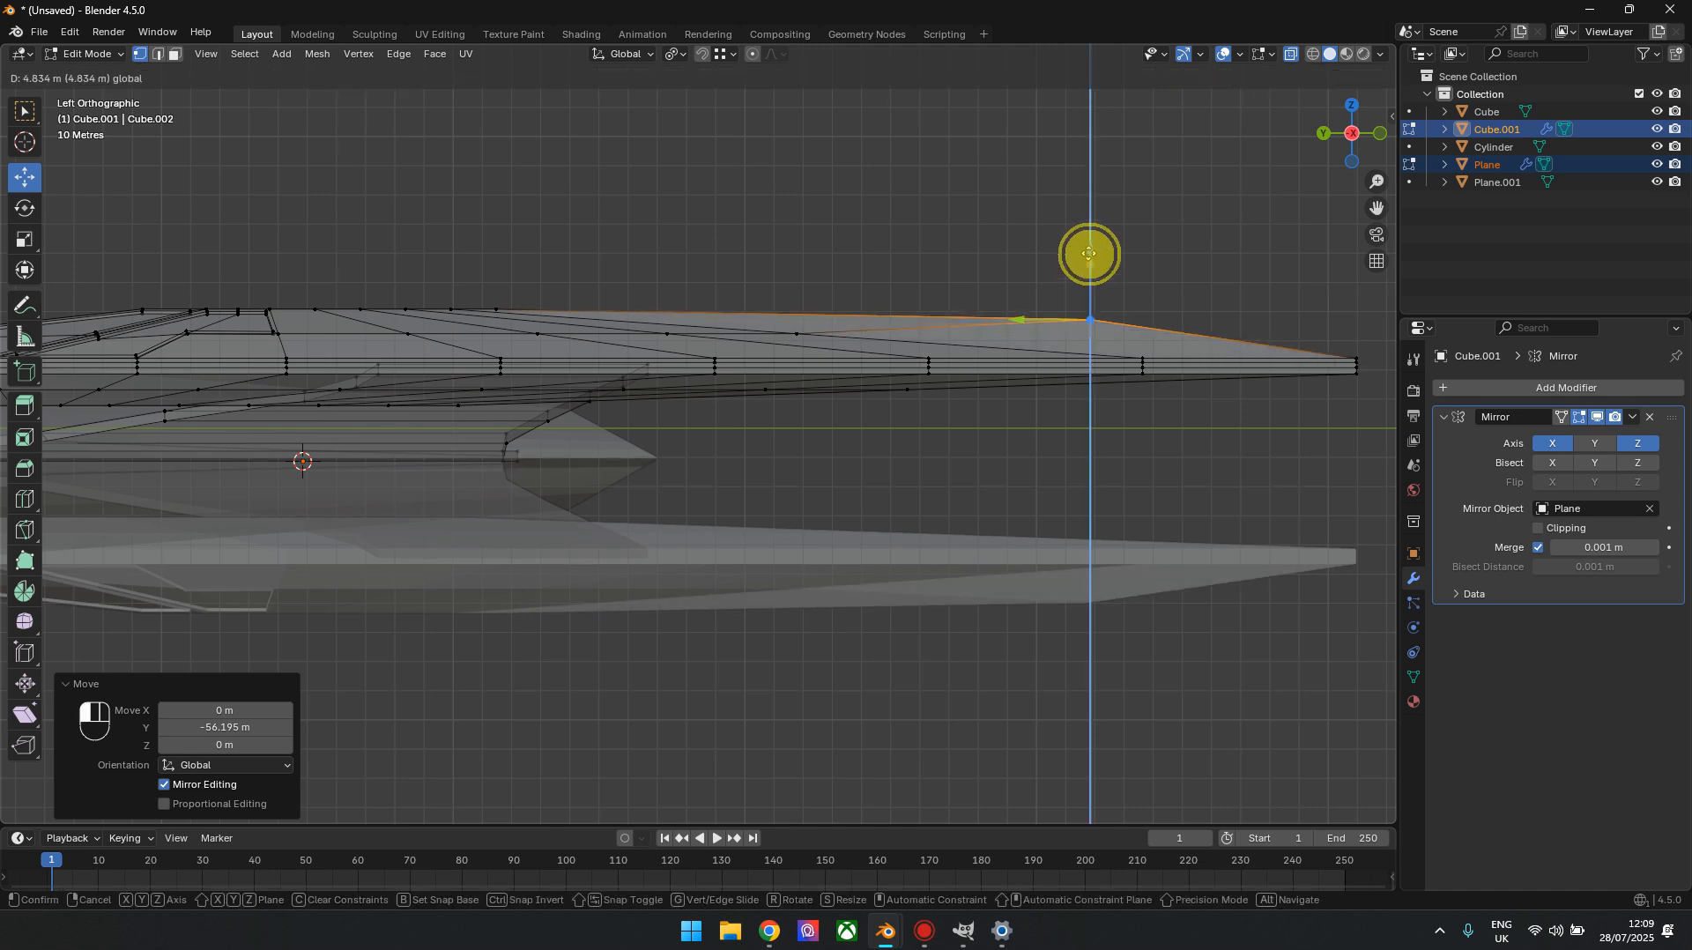
# Inset the nacelle's long top faces behind the recessed panels, including the adjoining faces on both sides of the ridge, by 1.145 m
pyautogui.scroll(-3, 1066, 415)
pyautogui.moveTo(1339, 132); pyautogui.dragTo(1162, 178)
pyautogui.scroll(8, 684, 382)
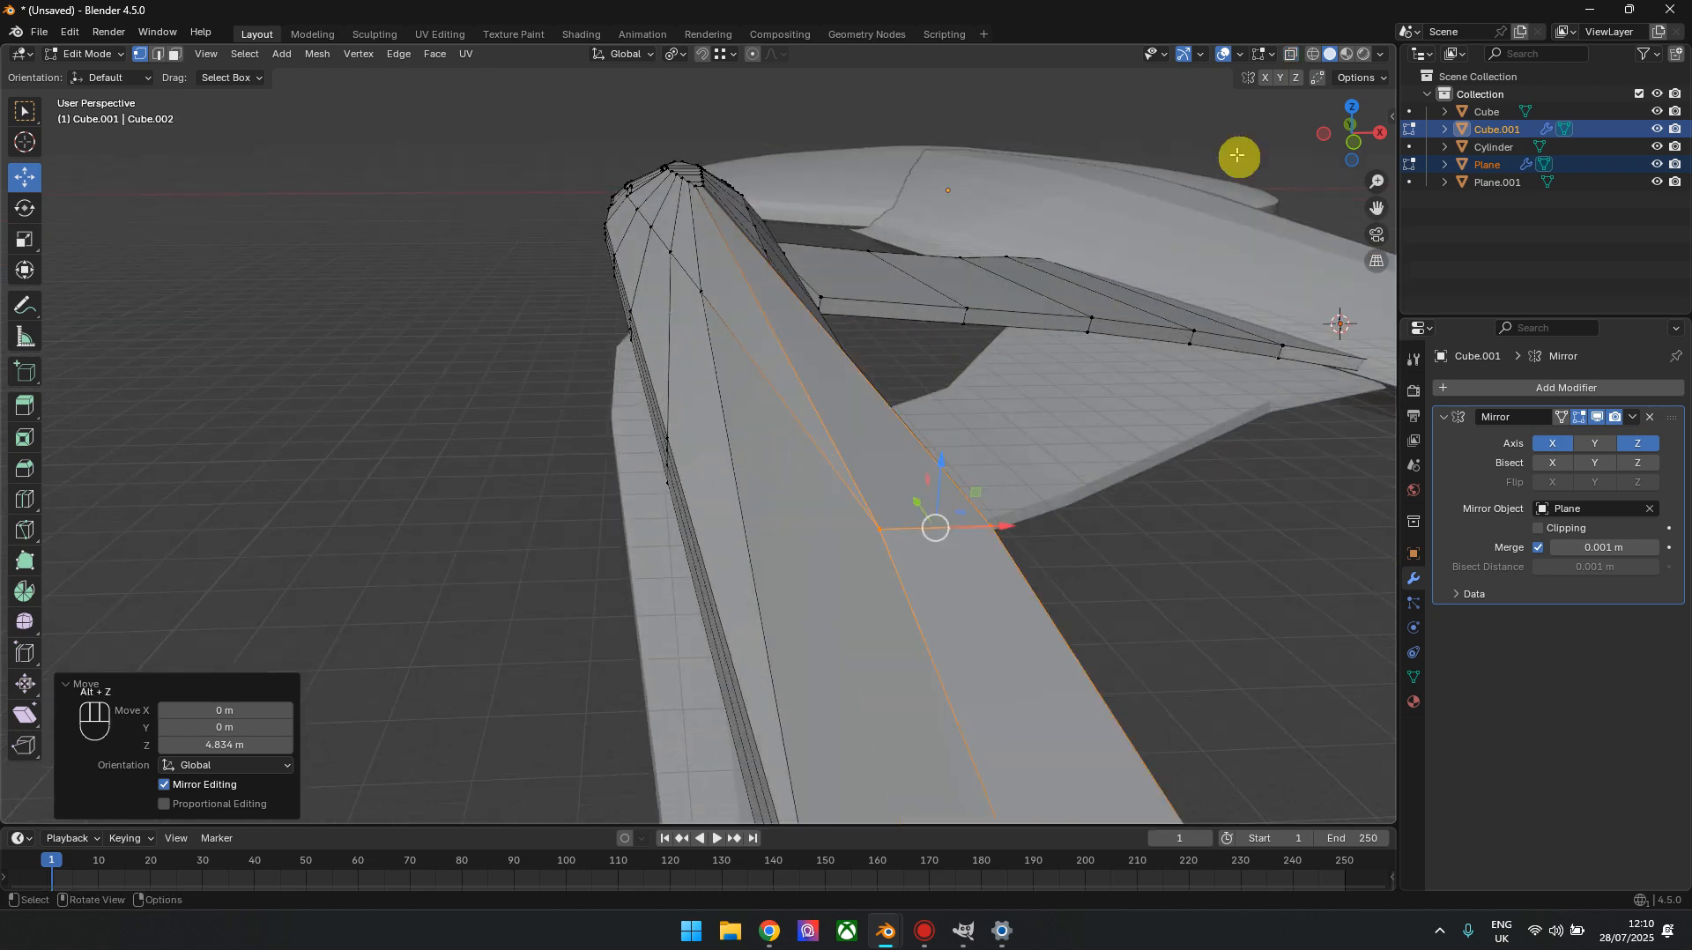
pyautogui.moveTo(1362, 157); pyautogui.dragTo(1684, 158)
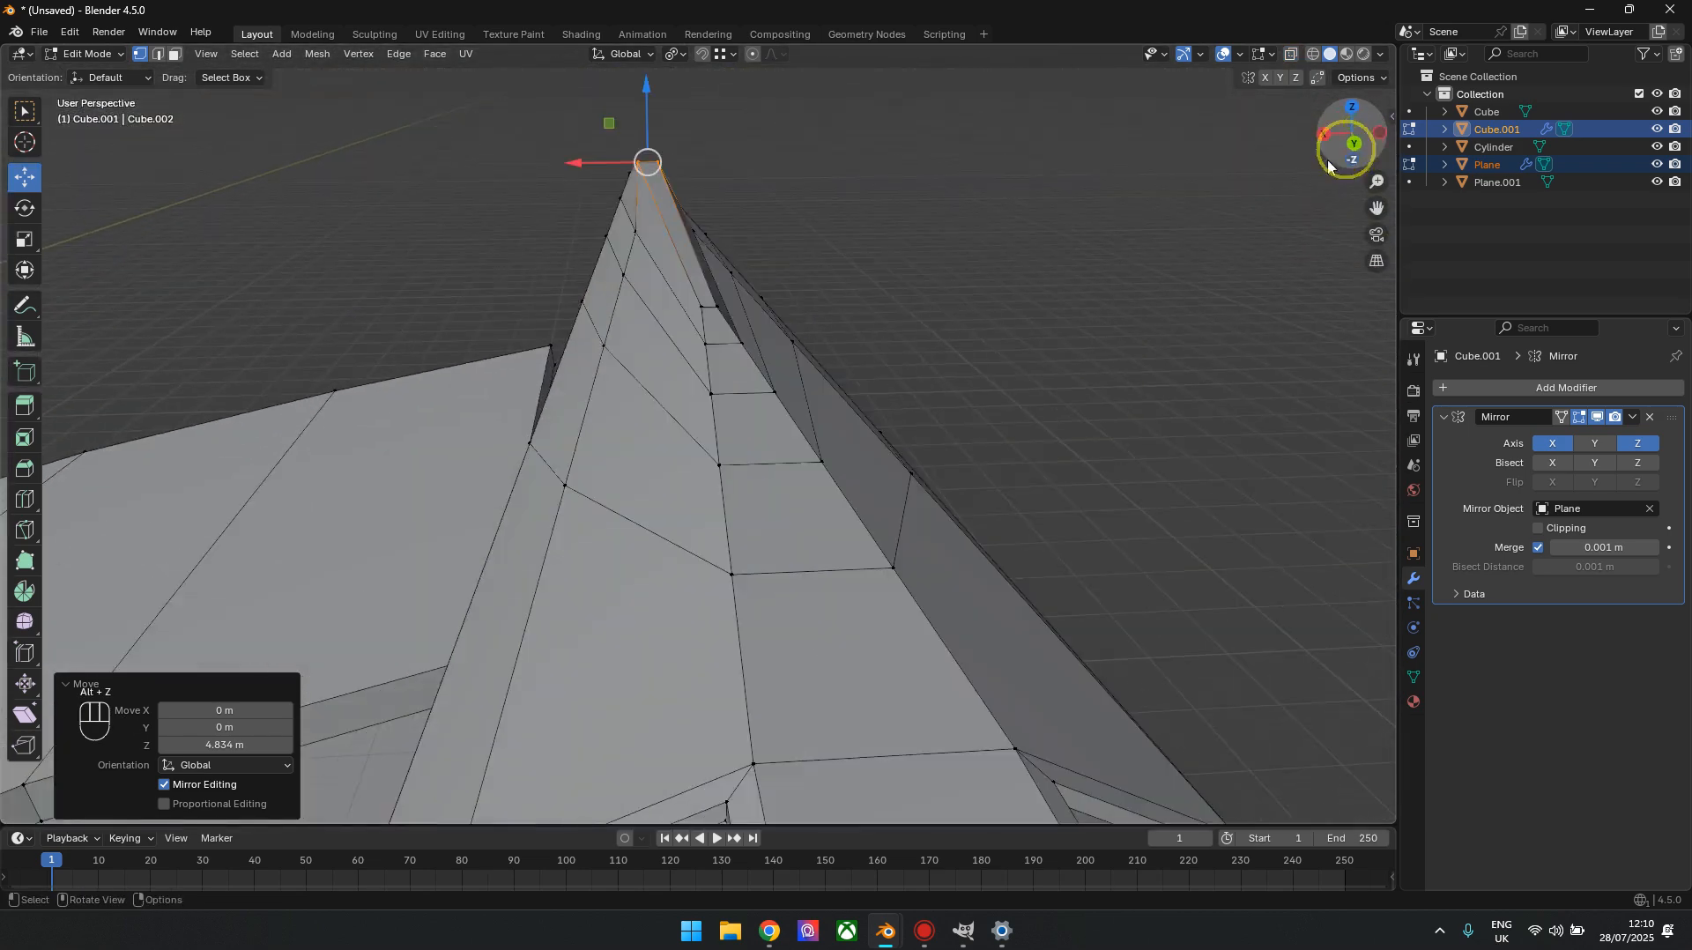
pyautogui.scroll(-2, 896, 504)
pyautogui.keyDown('shift'); pyautogui.moveTo(897, 505); pyautogui.dragTo(864, 422, button='middle'); pyautogui.keyUp('shift')
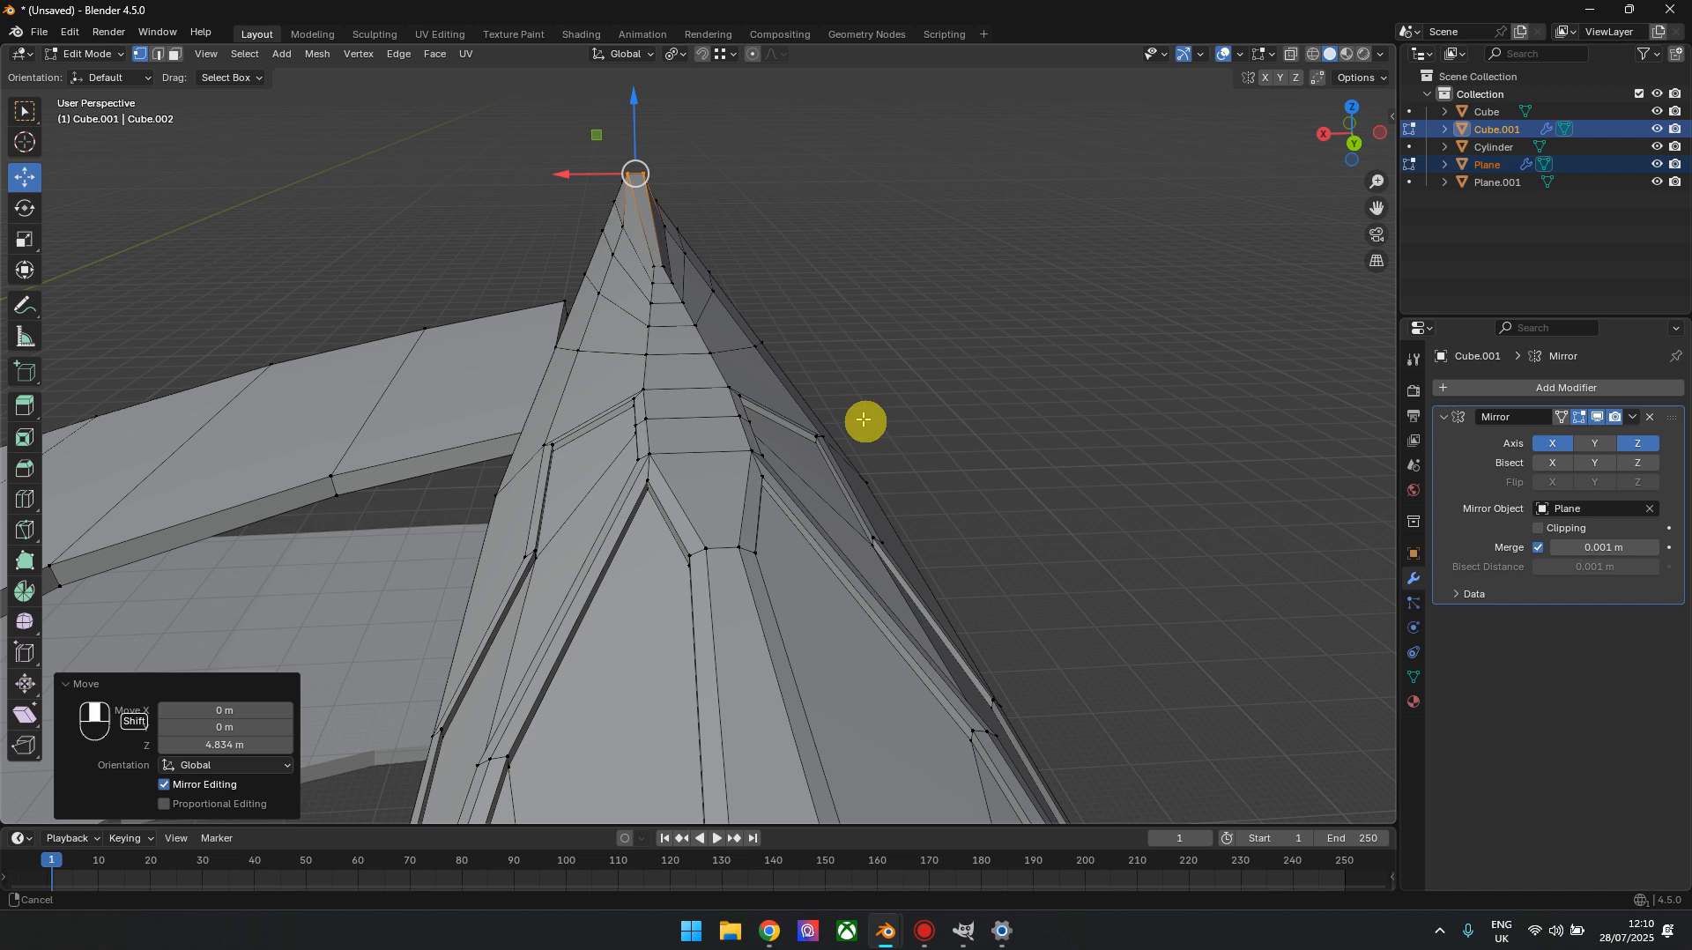
pyautogui.click(175, 54)
pyautogui.click(628, 382)
pyautogui.keyDown('ctrl'); pyautogui.click(651, 238); pyautogui.keyUp('ctrl')
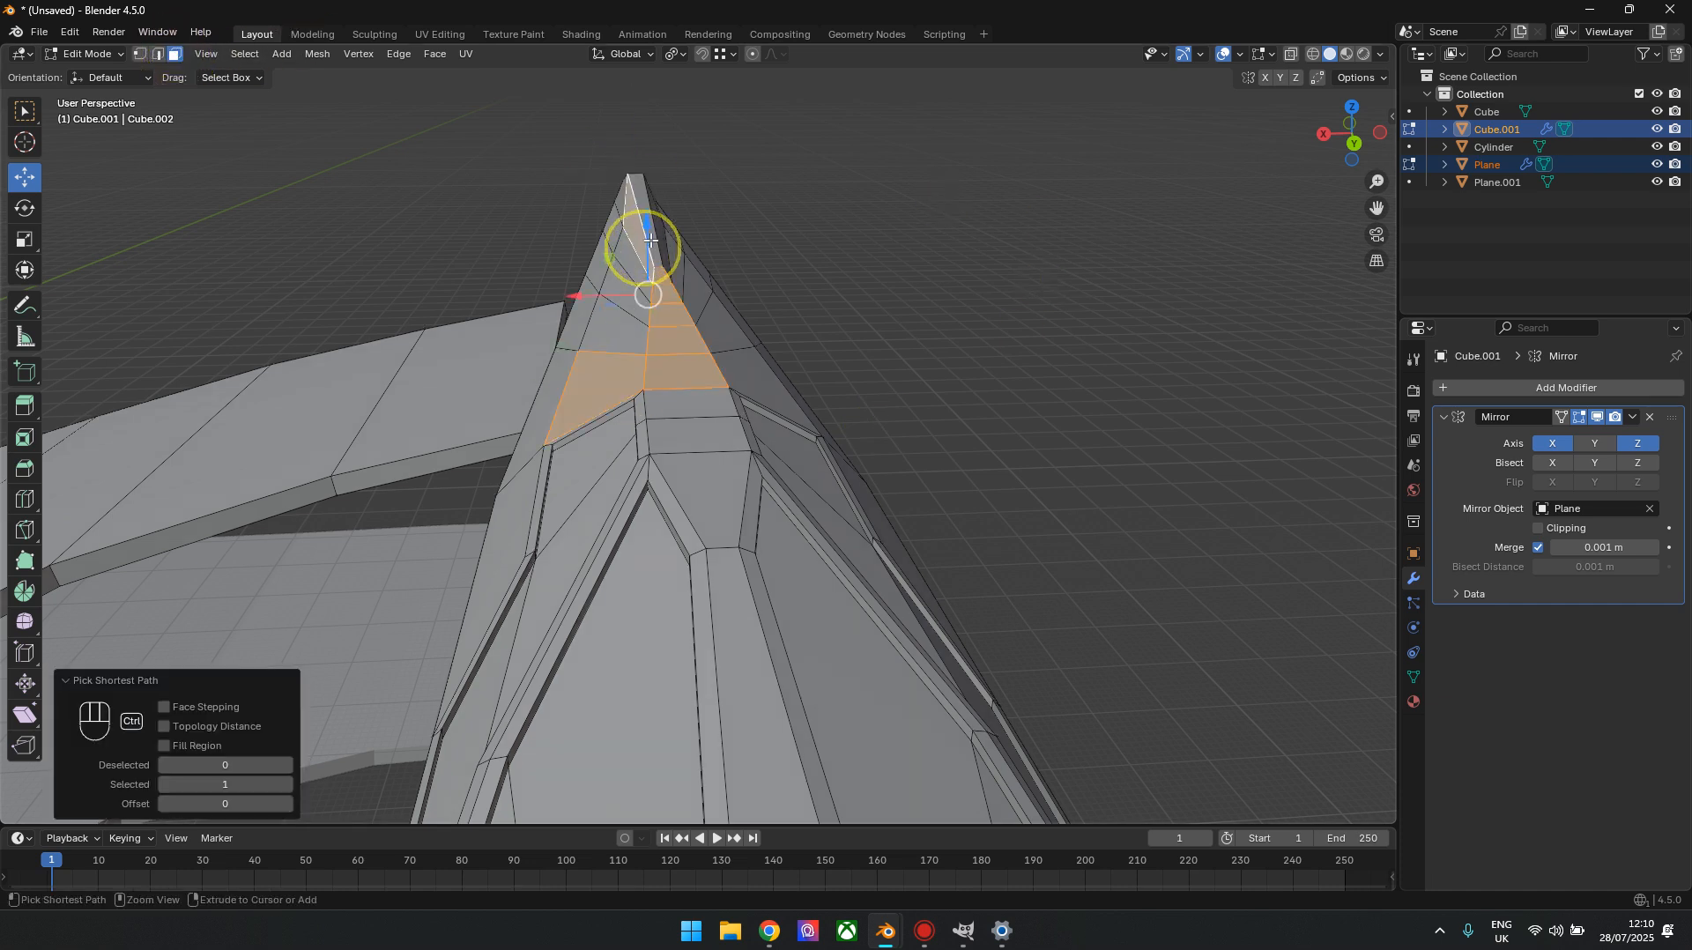
pyautogui.keyDown('ctrl'); pyautogui.click(661, 243); pyautogui.keyUp('ctrl')
pyautogui.keyDown('ctrl'); pyautogui.click(745, 363); pyautogui.keyUp('ctrl')
pyautogui.moveTo(677, 269)
pyautogui.keyDown('shift'); pyautogui.mouseDown()
pyautogui.moveTo(707, 318)
pyautogui.moveTo(696, 296)
pyautogui.mouseUp(); pyautogui.keyUp('shift')
pyautogui.hotkey('ctrl', 'z')
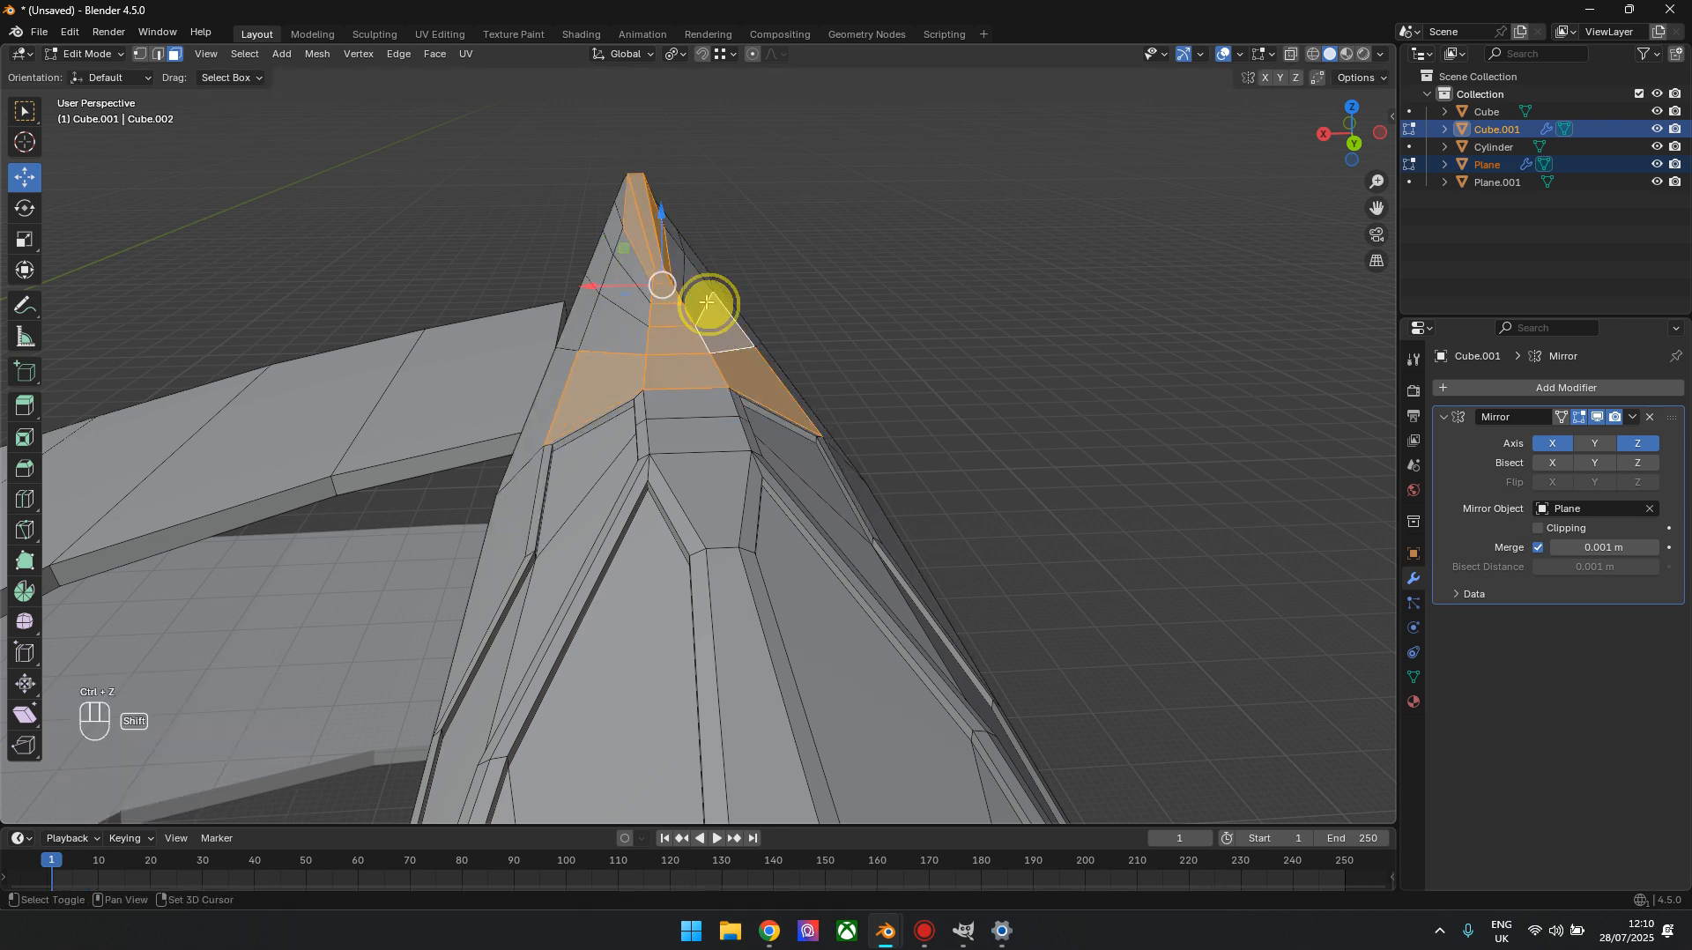
pyautogui.keyDown('shift'); pyautogui.click(633, 270); pyautogui.keyUp('shift')
pyautogui.keyDown('shift'); pyautogui.click(627, 298); pyautogui.keyUp('shift')
pyautogui.keyDown('shift'); pyautogui.click(624, 335); pyautogui.keyUp('shift')
pyautogui.moveTo(1348, 132); pyautogui.dragTo(999, 265)
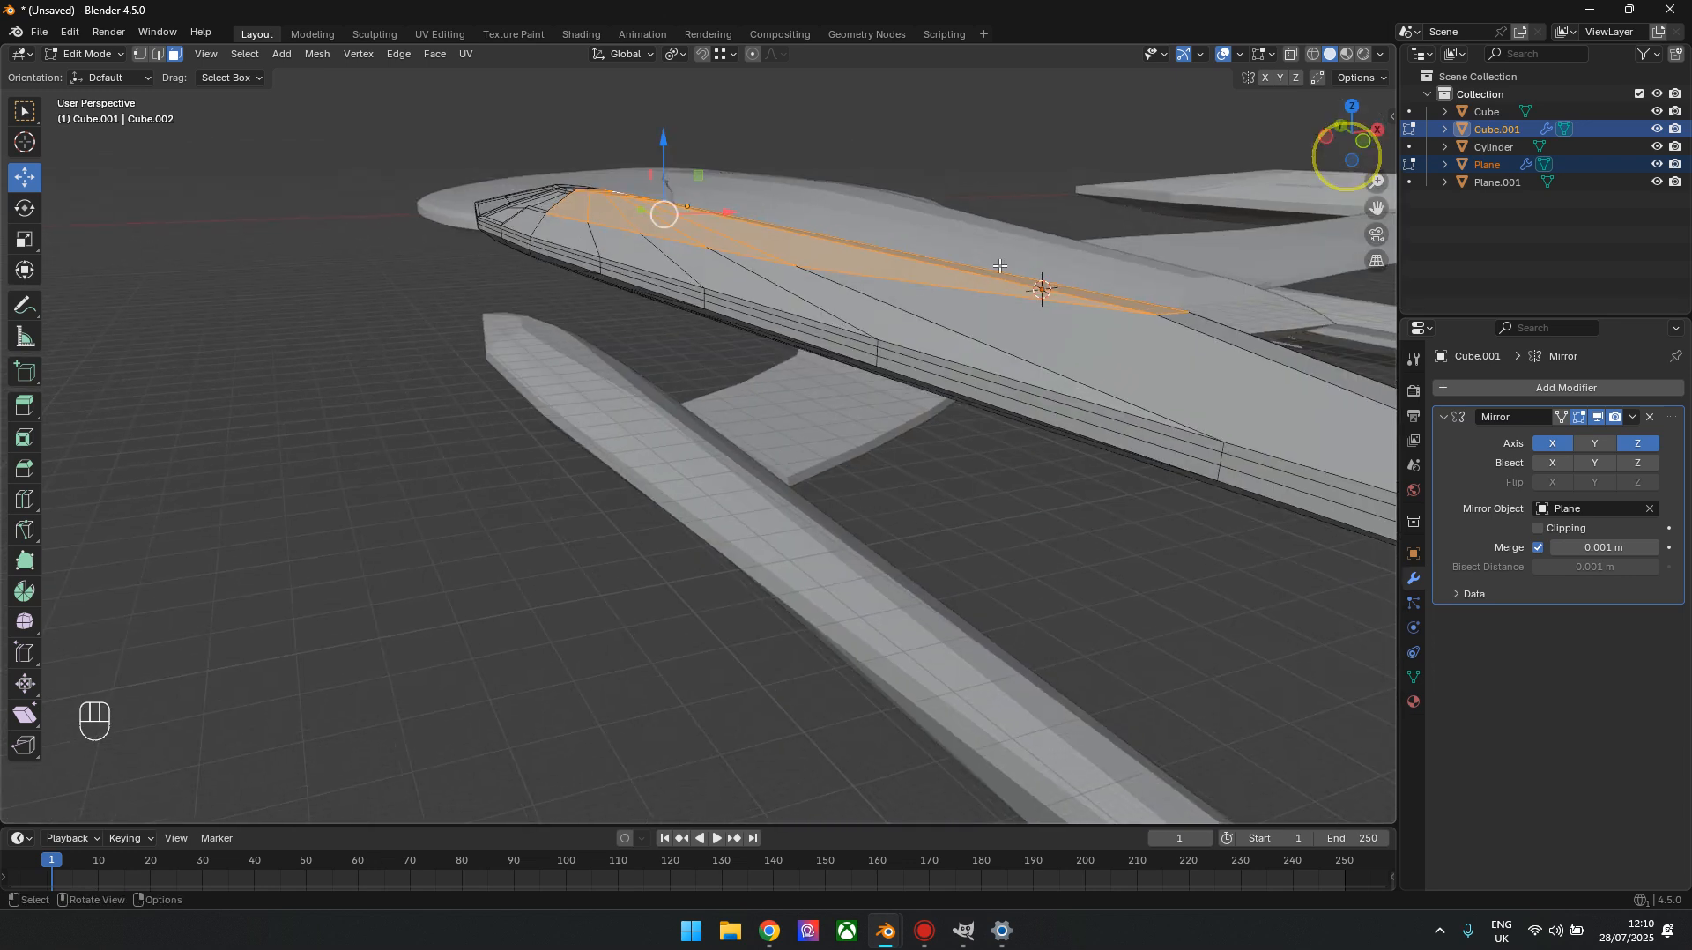
pyautogui.press('i')
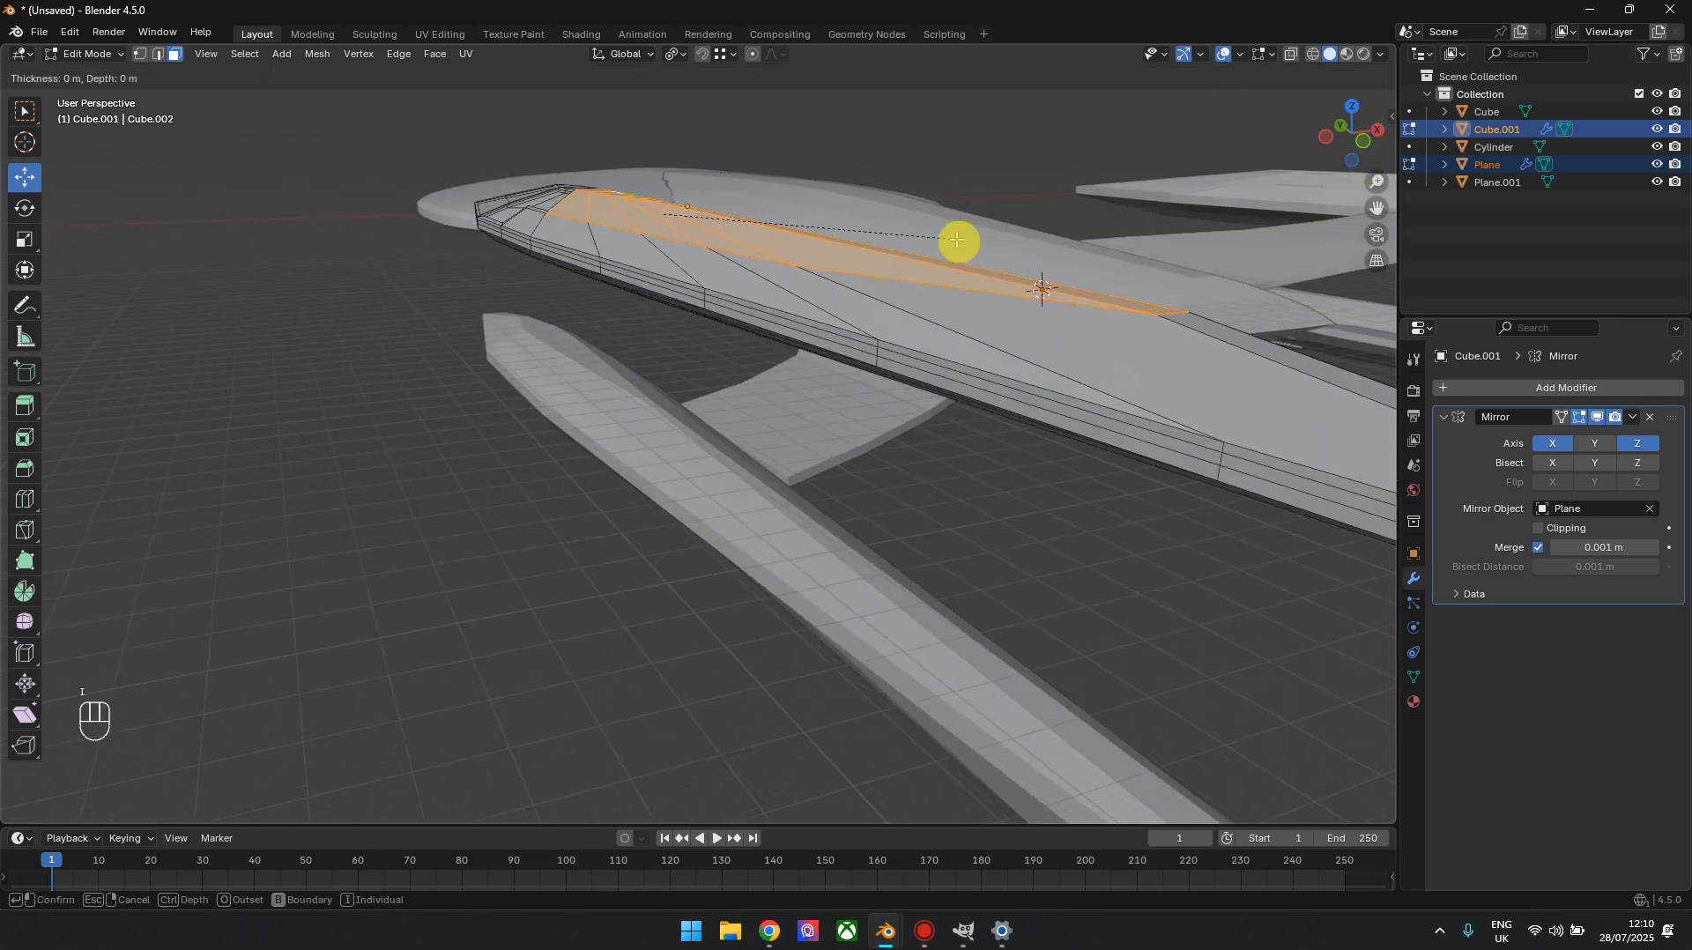
pyautogui.click(953, 239)
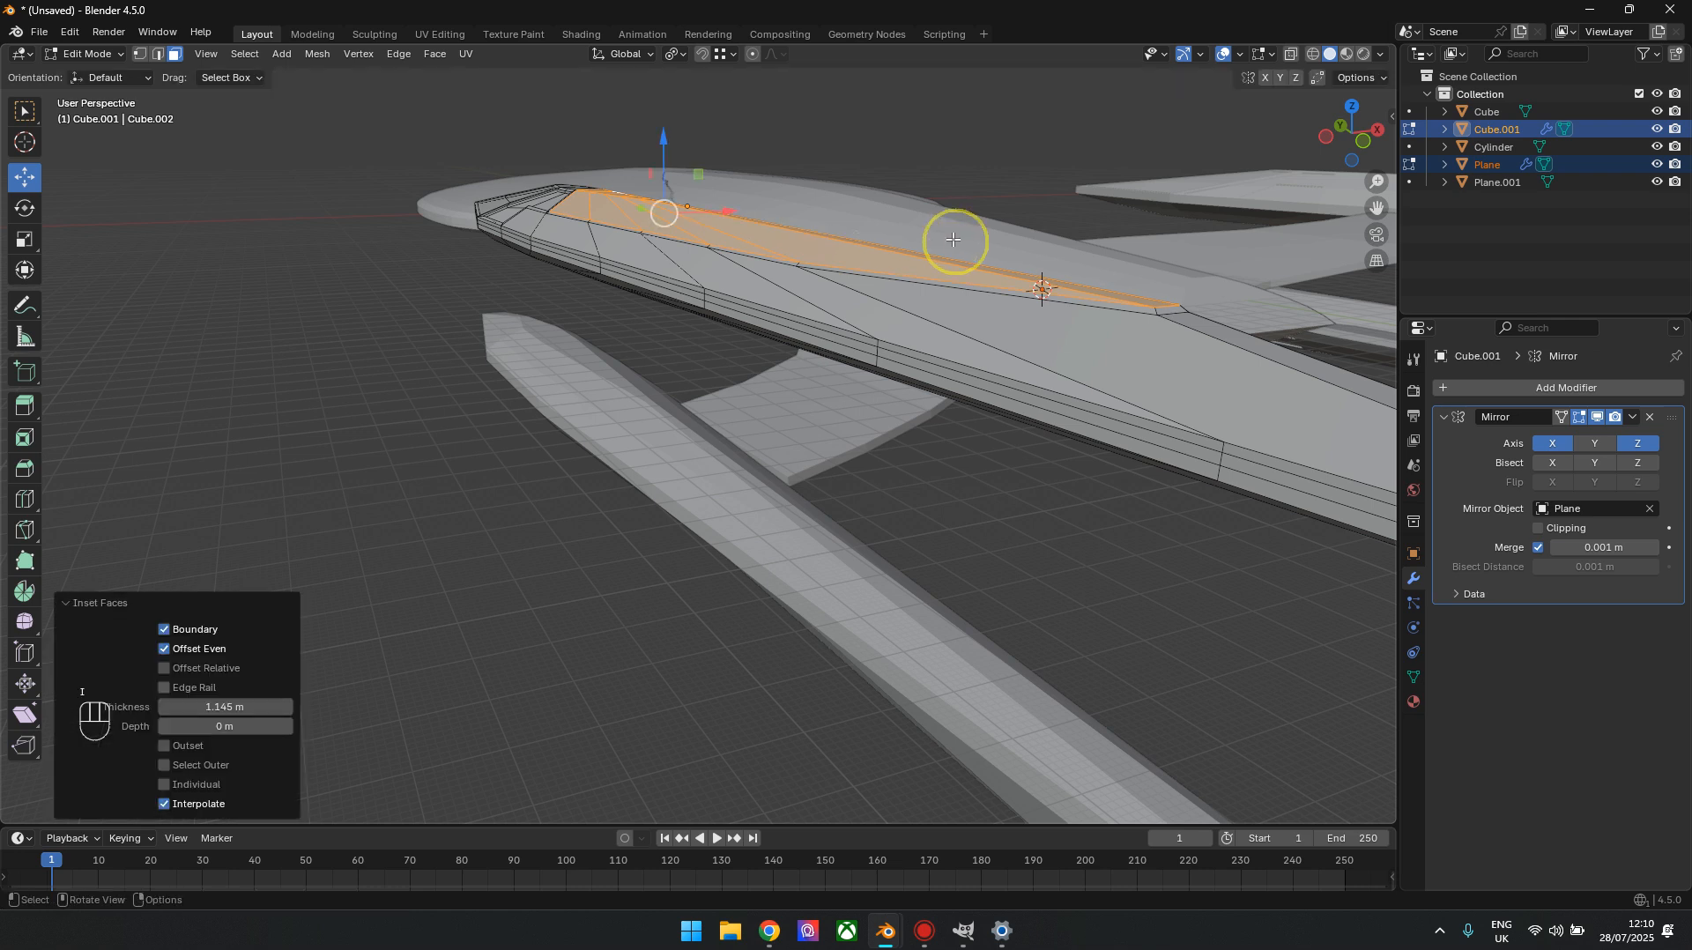
# Extrude the inset top faces and lower them slightly along Z to recess the strip
pyautogui.press('e')
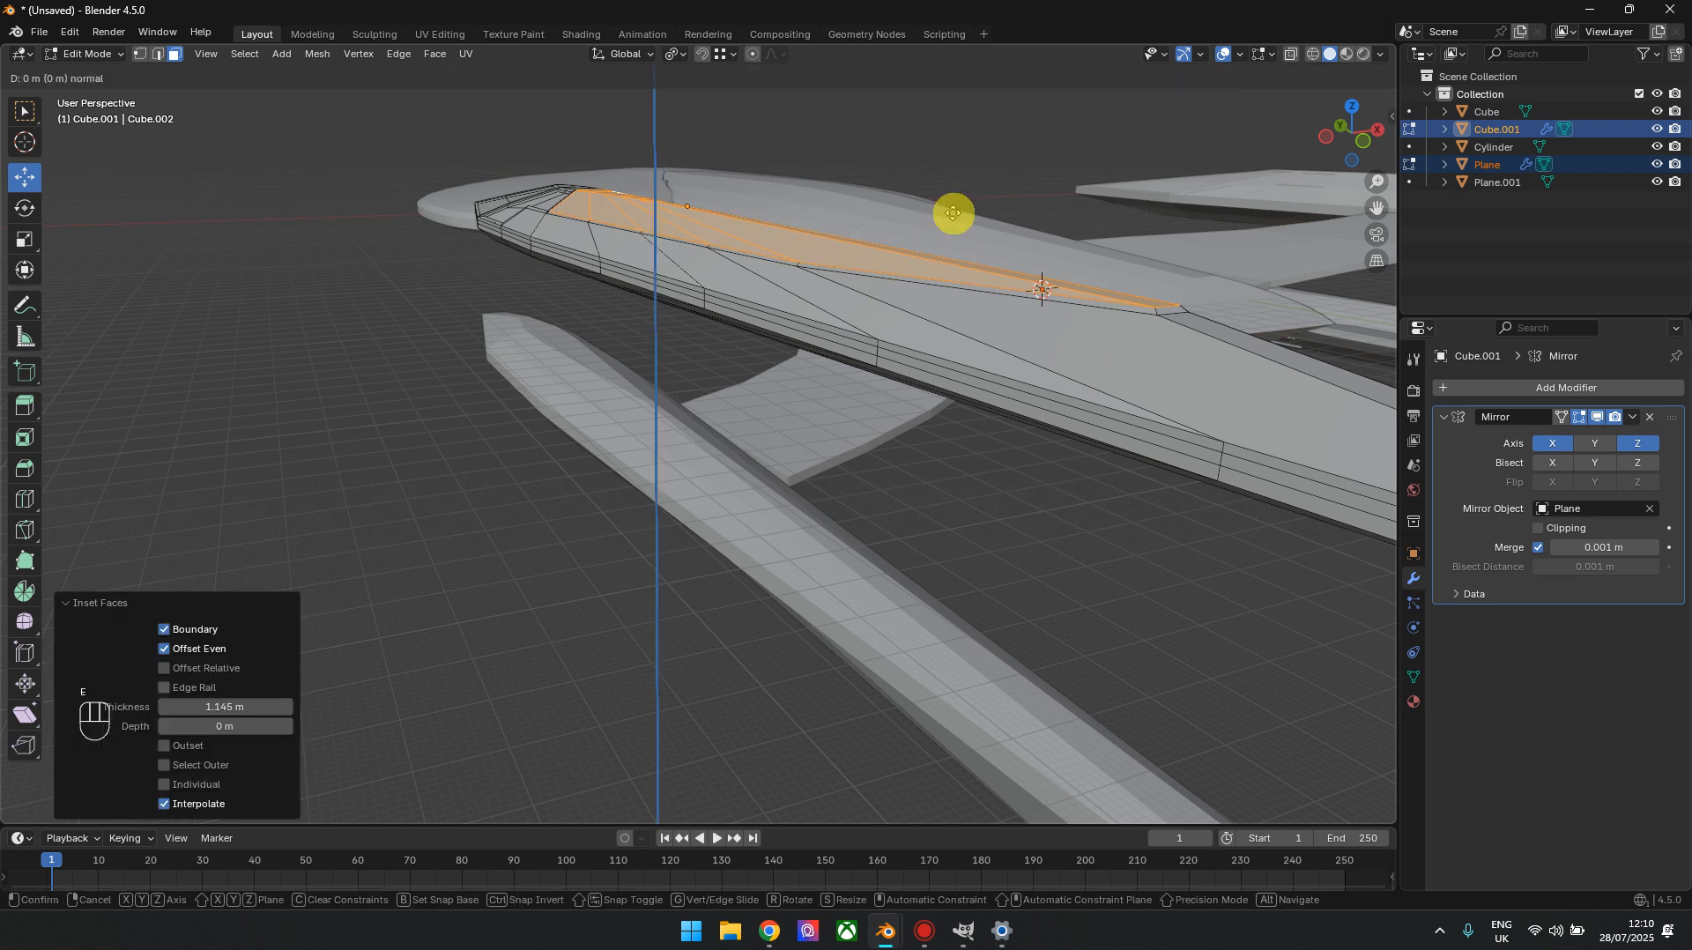
pyautogui.press('Return')
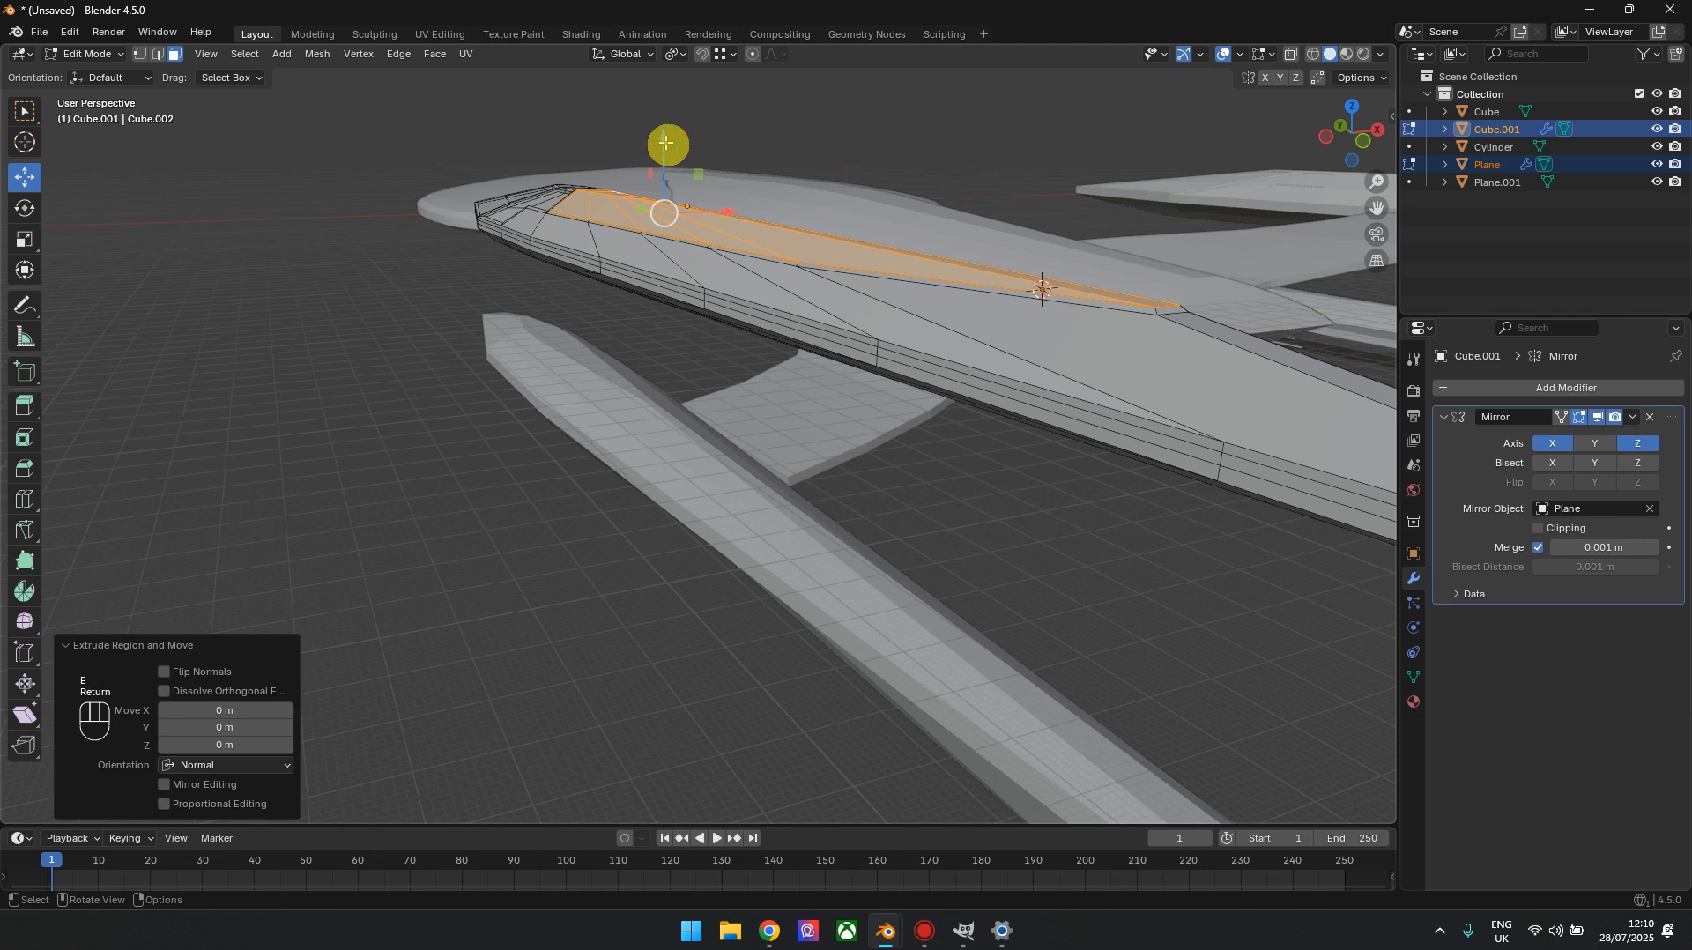
pyautogui.moveTo(665, 139); pyautogui.dragTo(662, 152)
# Try to scale the recessed top faces of the nacelle, and undo the scaling
pyautogui.moveTo(1348, 132); pyautogui.dragTo(131, 170)
pyautogui.click(29, 244)
pyautogui.moveTo(599, 327); pyautogui.dragTo(583, 313)
pyautogui.hotkey('ctrl', 'z')
# Leave Edit Mode and examine the nacelle's recessed top and raised tail from several angles, including the side view
pyautogui.moveTo(1321, 166); pyautogui.dragTo(1349, 141)
pyautogui.press('Tab')
pyautogui.moveTo(1167, 295); pyautogui.dragTo(898, 412, button='middle')
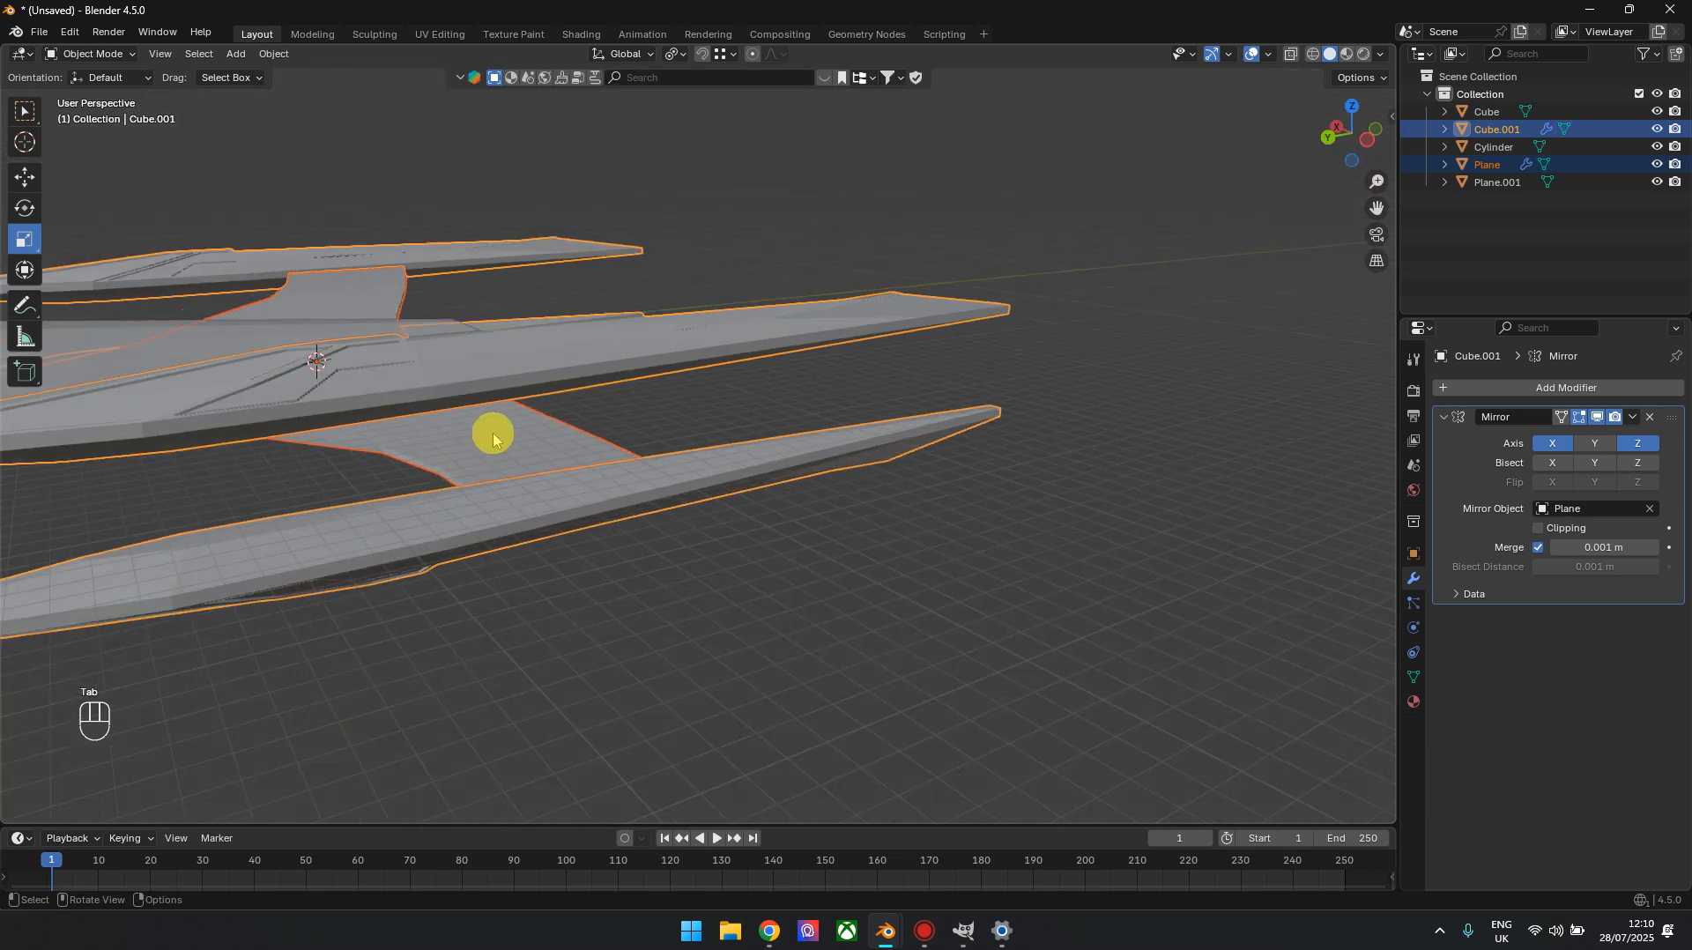
pyautogui.moveTo(1348, 129); pyautogui.dragTo(1235, 296)
pyautogui.scroll(3, 812, 352)
pyautogui.moveTo(651, 427); pyautogui.dragTo(937, 375, button='middle')
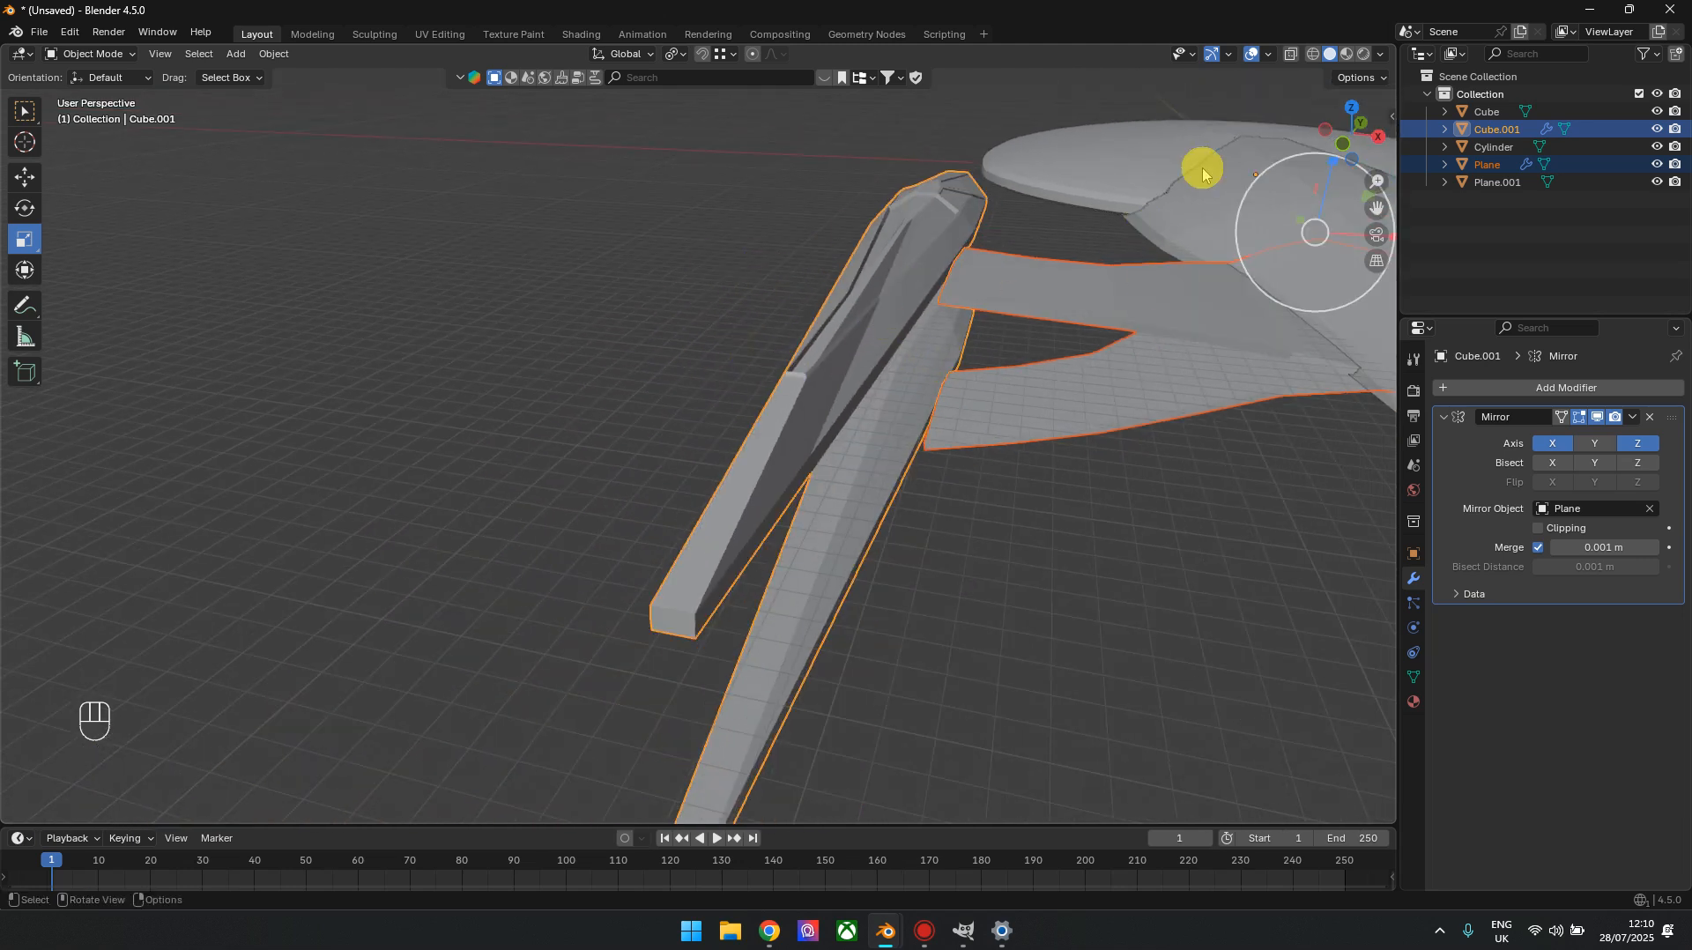
pyautogui.moveTo(1361, 137); pyautogui.dragTo(1178, 204)
pyautogui.click(1369, 145)
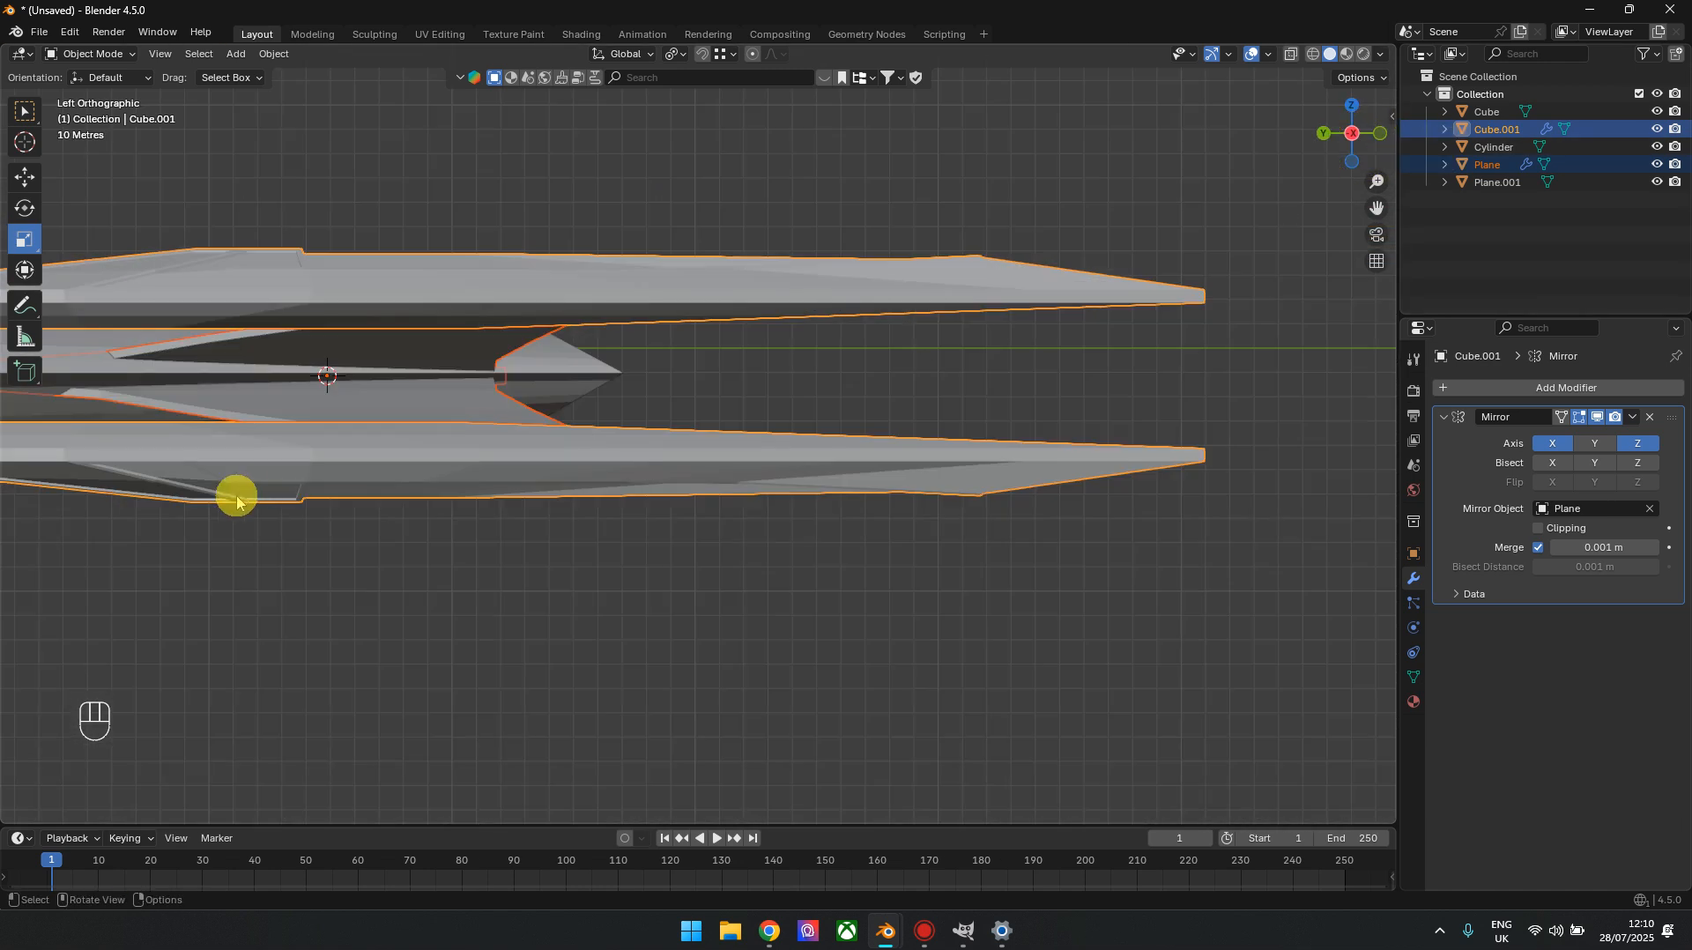
# Open the nacelle mesh alone for editing in the side view
pyautogui.press('Tab')
pyautogui.scroll(4, 911, 541)
pyautogui.keyDown('shift'); pyautogui.moveTo(920, 418); pyautogui.dragTo(768, 514, button='middle'); pyautogui.keyUp('shift')
pyautogui.scroll(1, 661, 437)
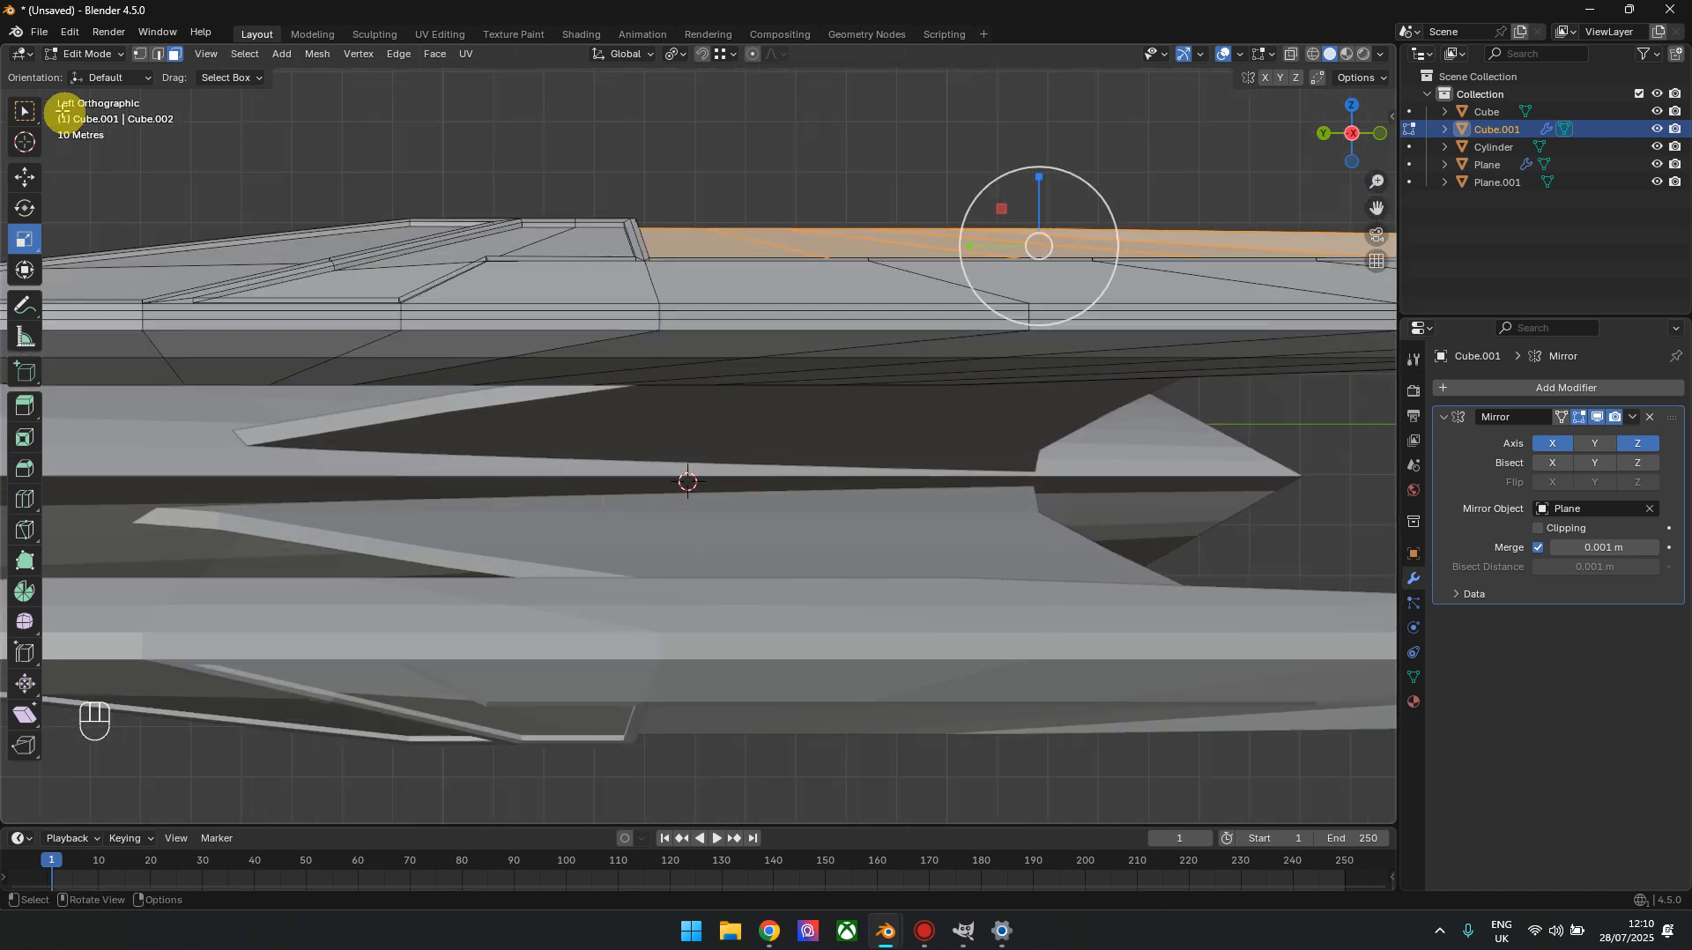
pyautogui.click(535, 293)
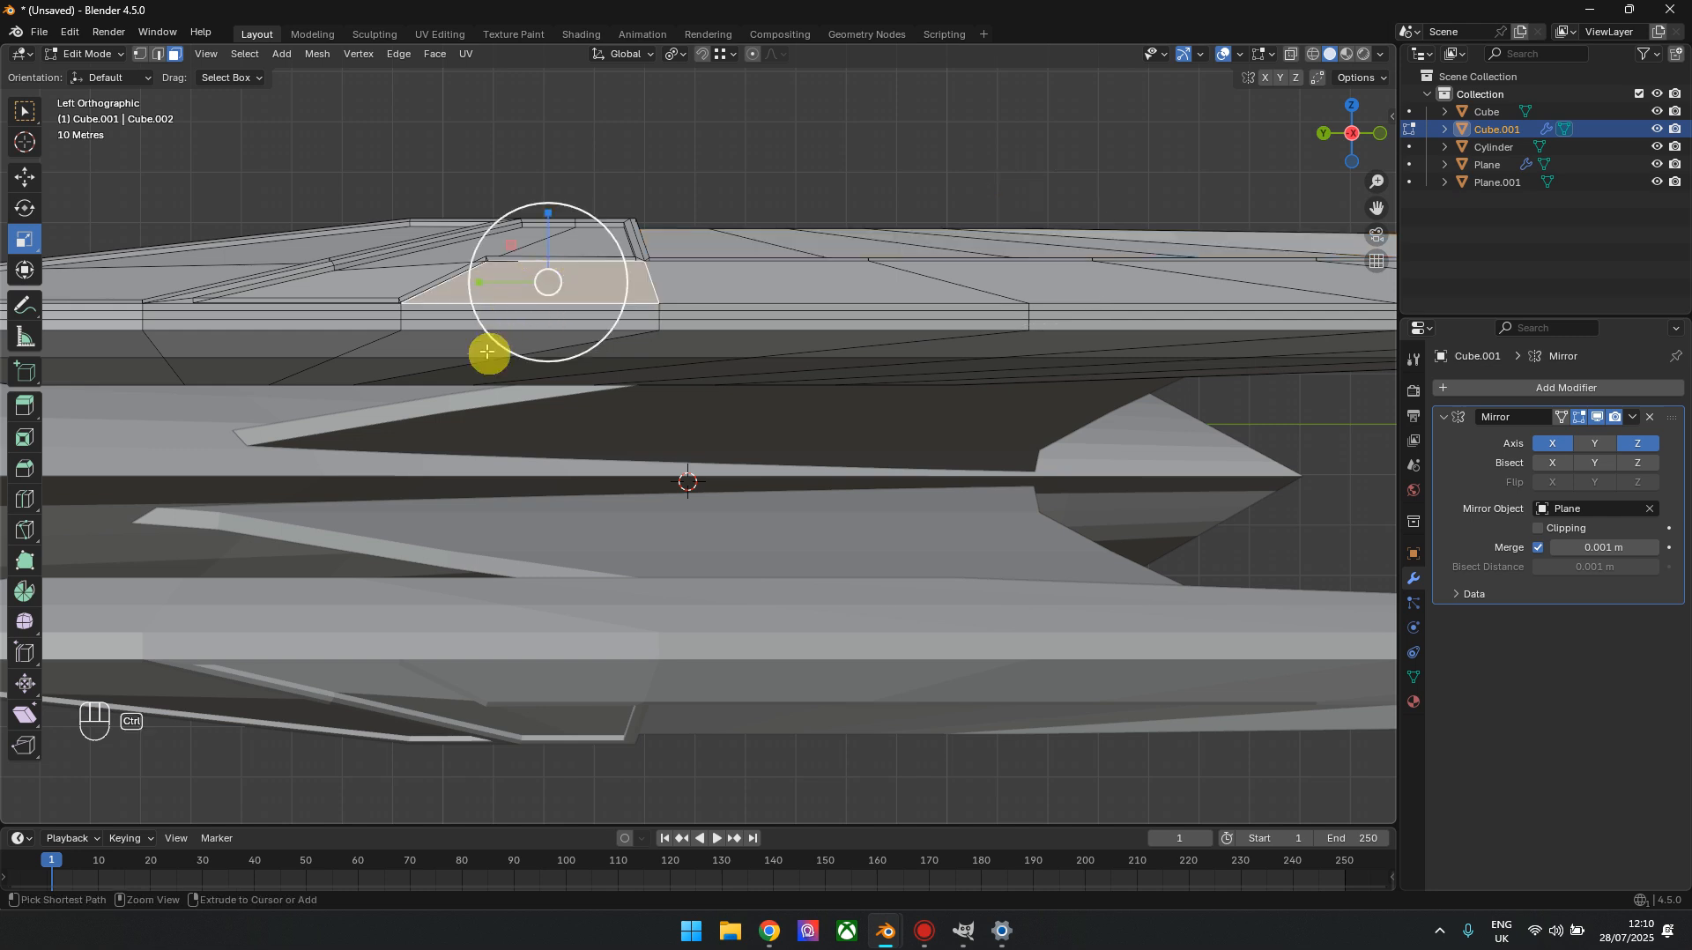
pyautogui.keyDown('ctrl'); pyautogui.click(487, 351); pyautogui.keyUp('ctrl')
pyautogui.keyDown('ctrl'); pyautogui.click(732, 346); pyautogui.keyUp('ctrl')
pyautogui.keyDown('ctrl'); pyautogui.click(729, 286); pyautogui.keyUp('ctrl')
pyautogui.keyDown('shift'); pyautogui.moveTo(985, 357); pyautogui.dragTo(603, 375, button='middle'); pyautogui.keyUp('shift')
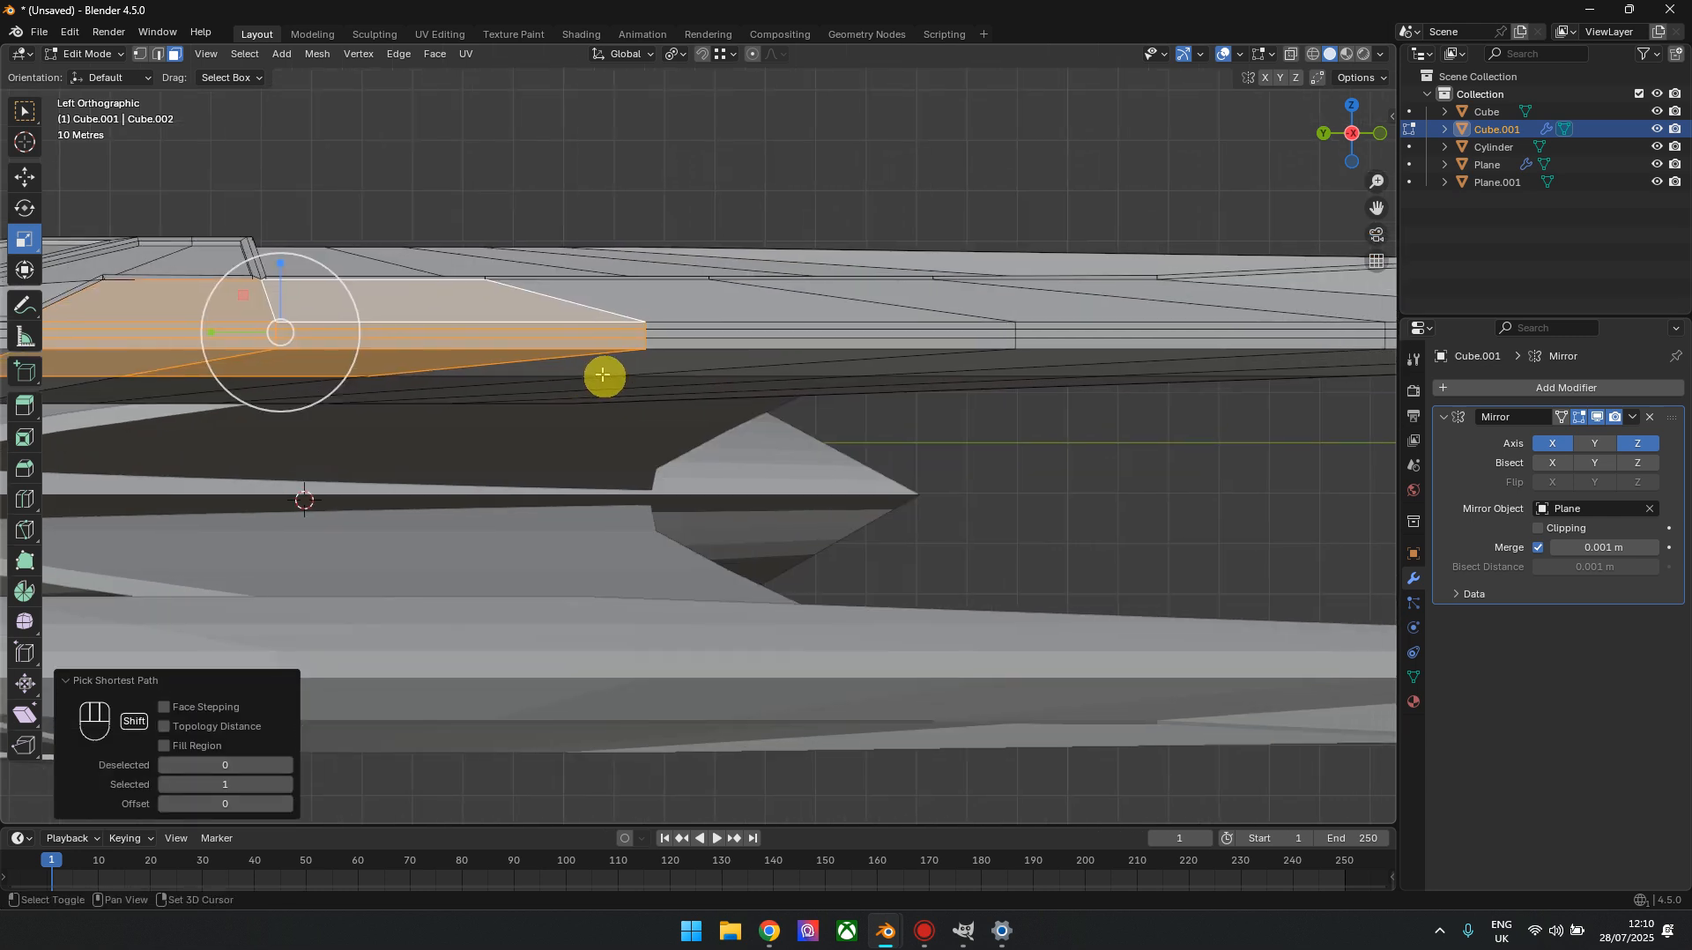
pyautogui.keyDown('shift'); pyautogui.click(805, 335); pyautogui.keyUp('shift')
pyautogui.keyDown('shift'); pyautogui.moveTo(1204, 334); pyautogui.dragTo(613, 381, button='middle'); pyautogui.keyUp('shift')
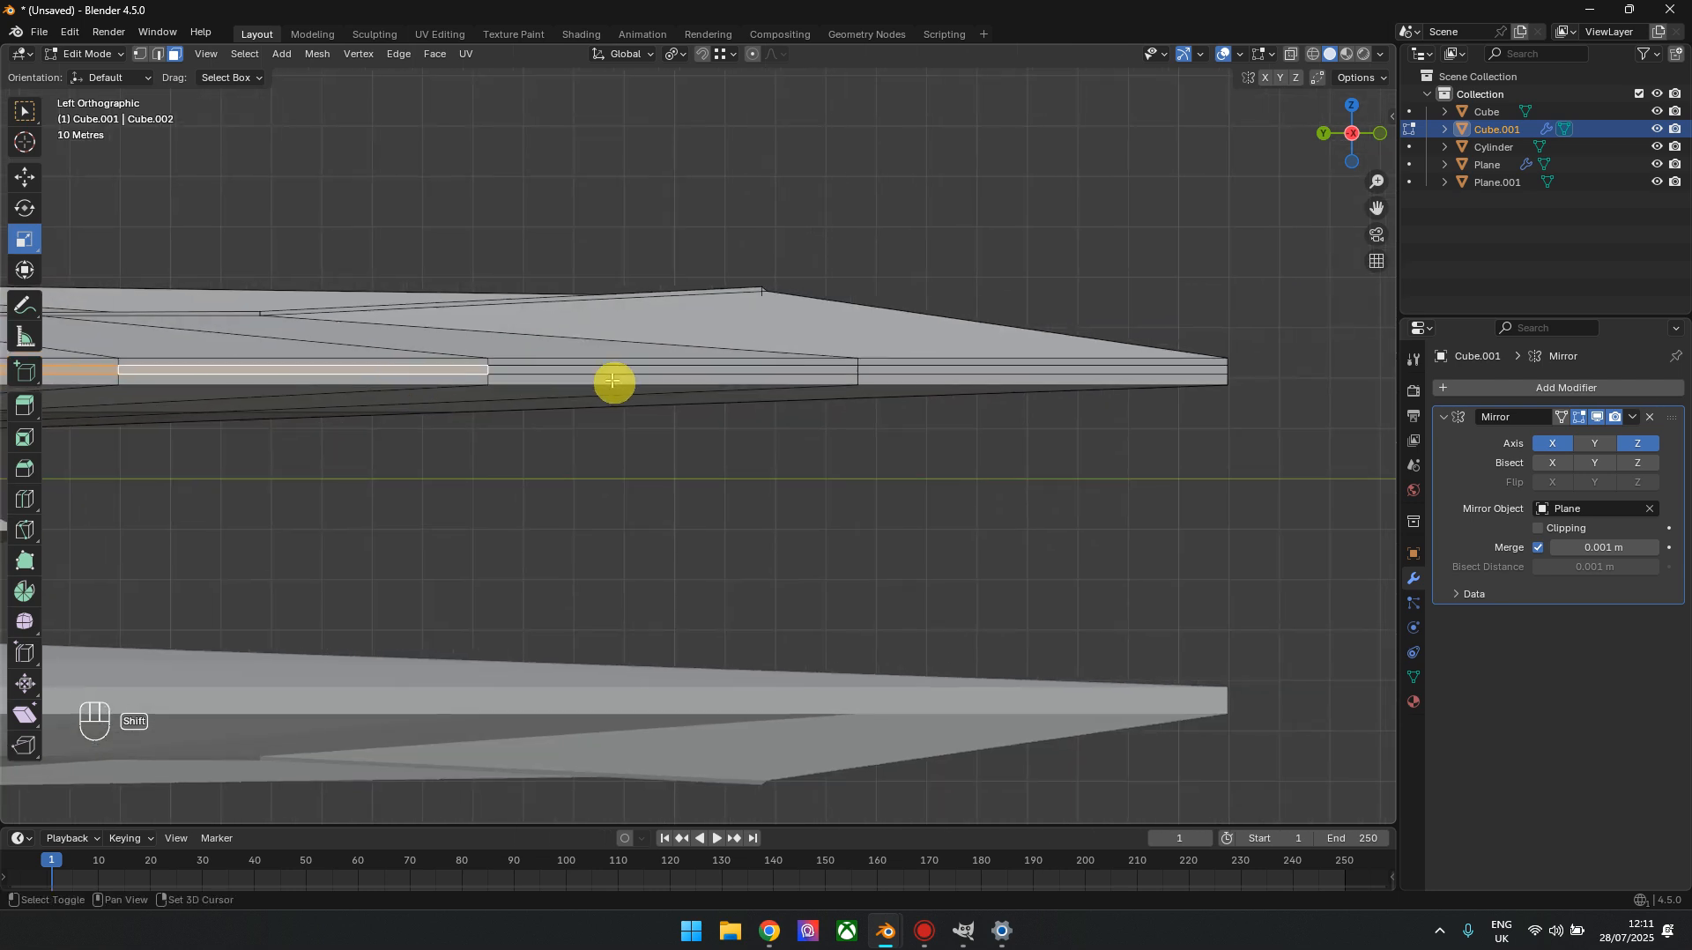
pyautogui.keyDown('shift'); pyautogui.click(615, 370); pyautogui.keyUp('shift')
pyautogui.keyDown('shift'); pyautogui.moveTo(412, 430); pyautogui.dragTo(1398, 373, button='middle'); pyautogui.keyUp('shift')
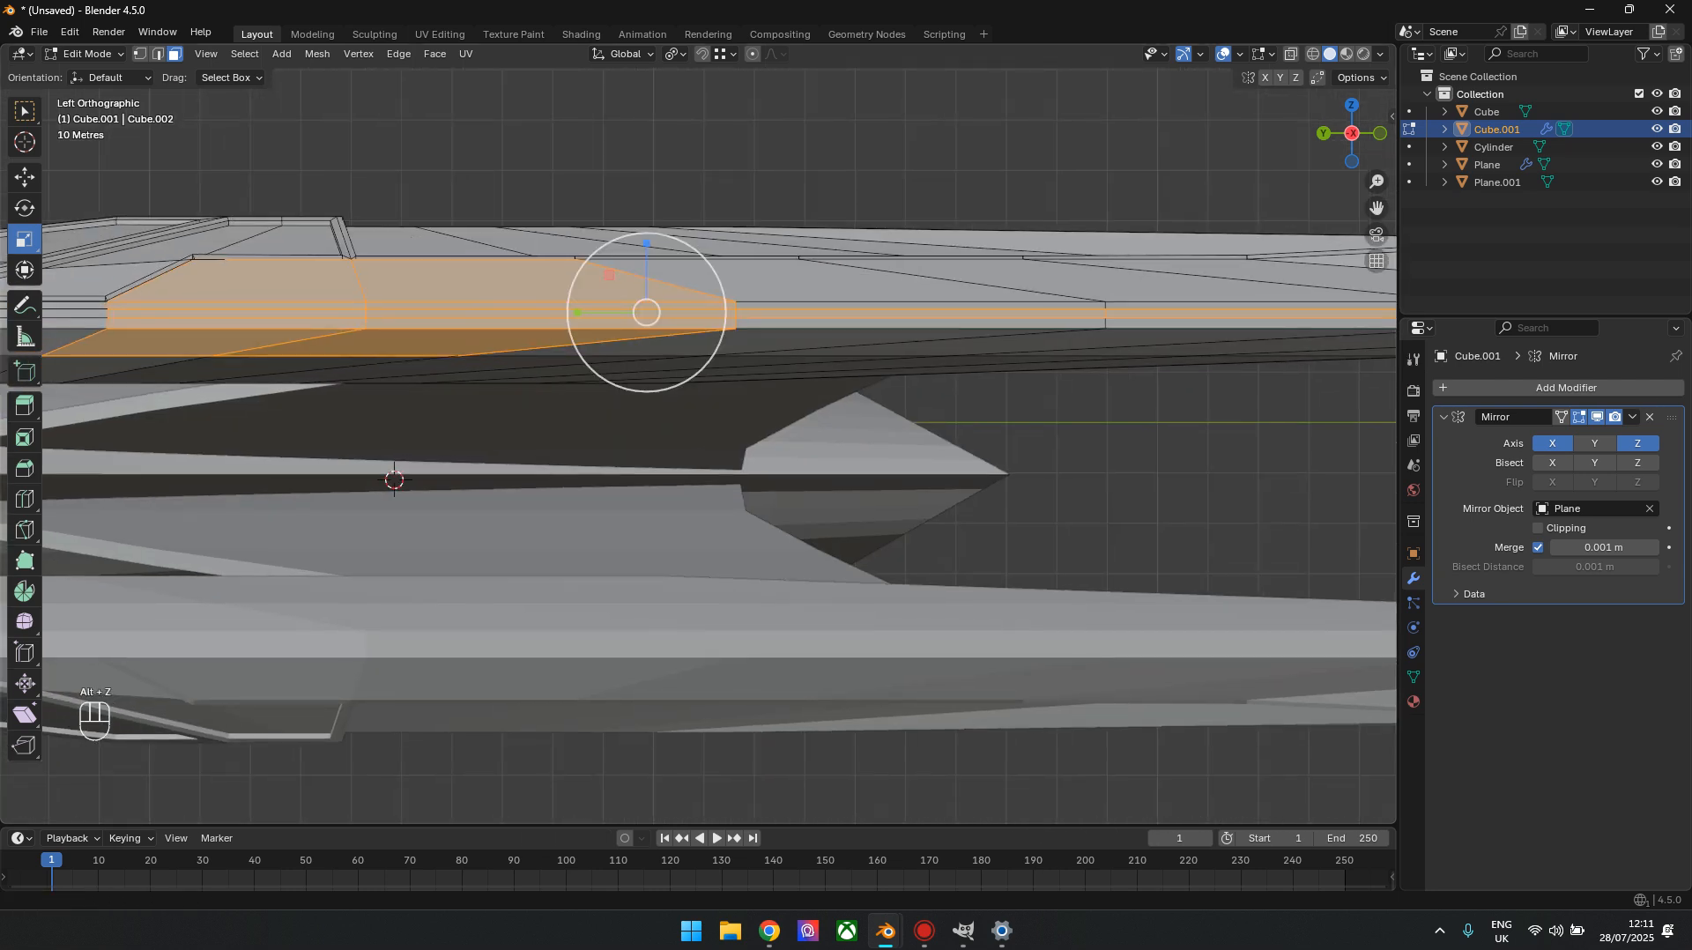
# Clear the selection and, with X-ray on, select the nacelle's full-length side band plus the adjoining mid-section faces above and below it
pyautogui.hotkey('alt', 'z')
pyautogui.keyDown('shift'); pyautogui.moveTo(254, 490); pyautogui.dragTo(824, 480, button='middle'); pyautogui.keyUp('shift')
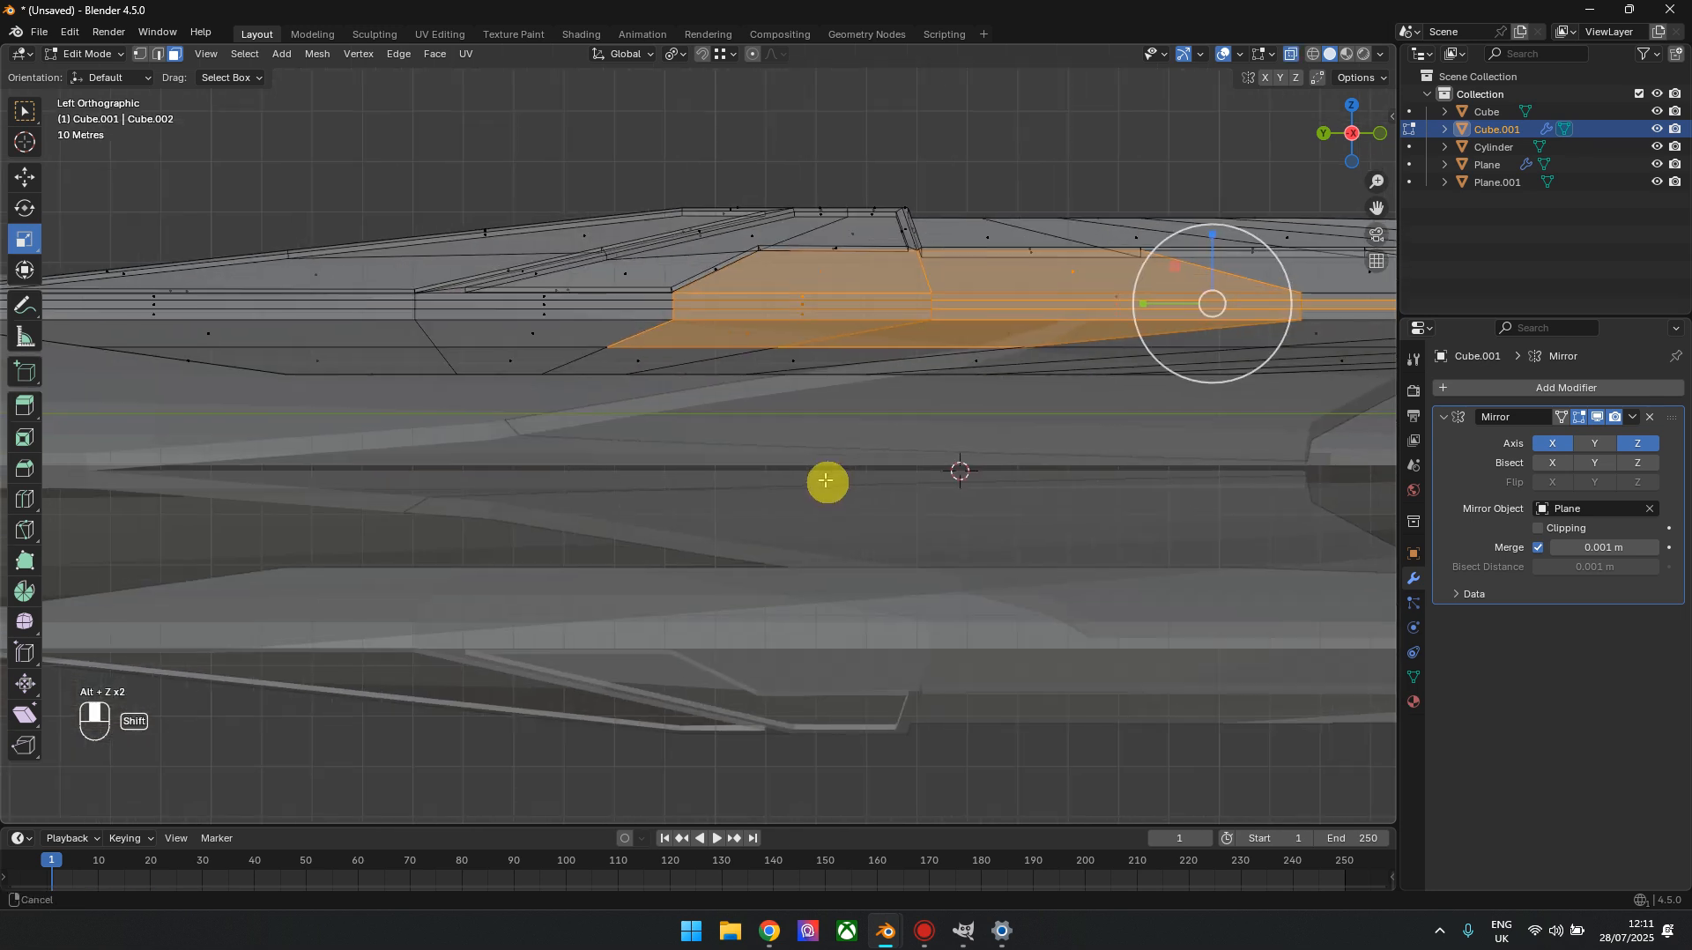
pyautogui.click(1169, 770)
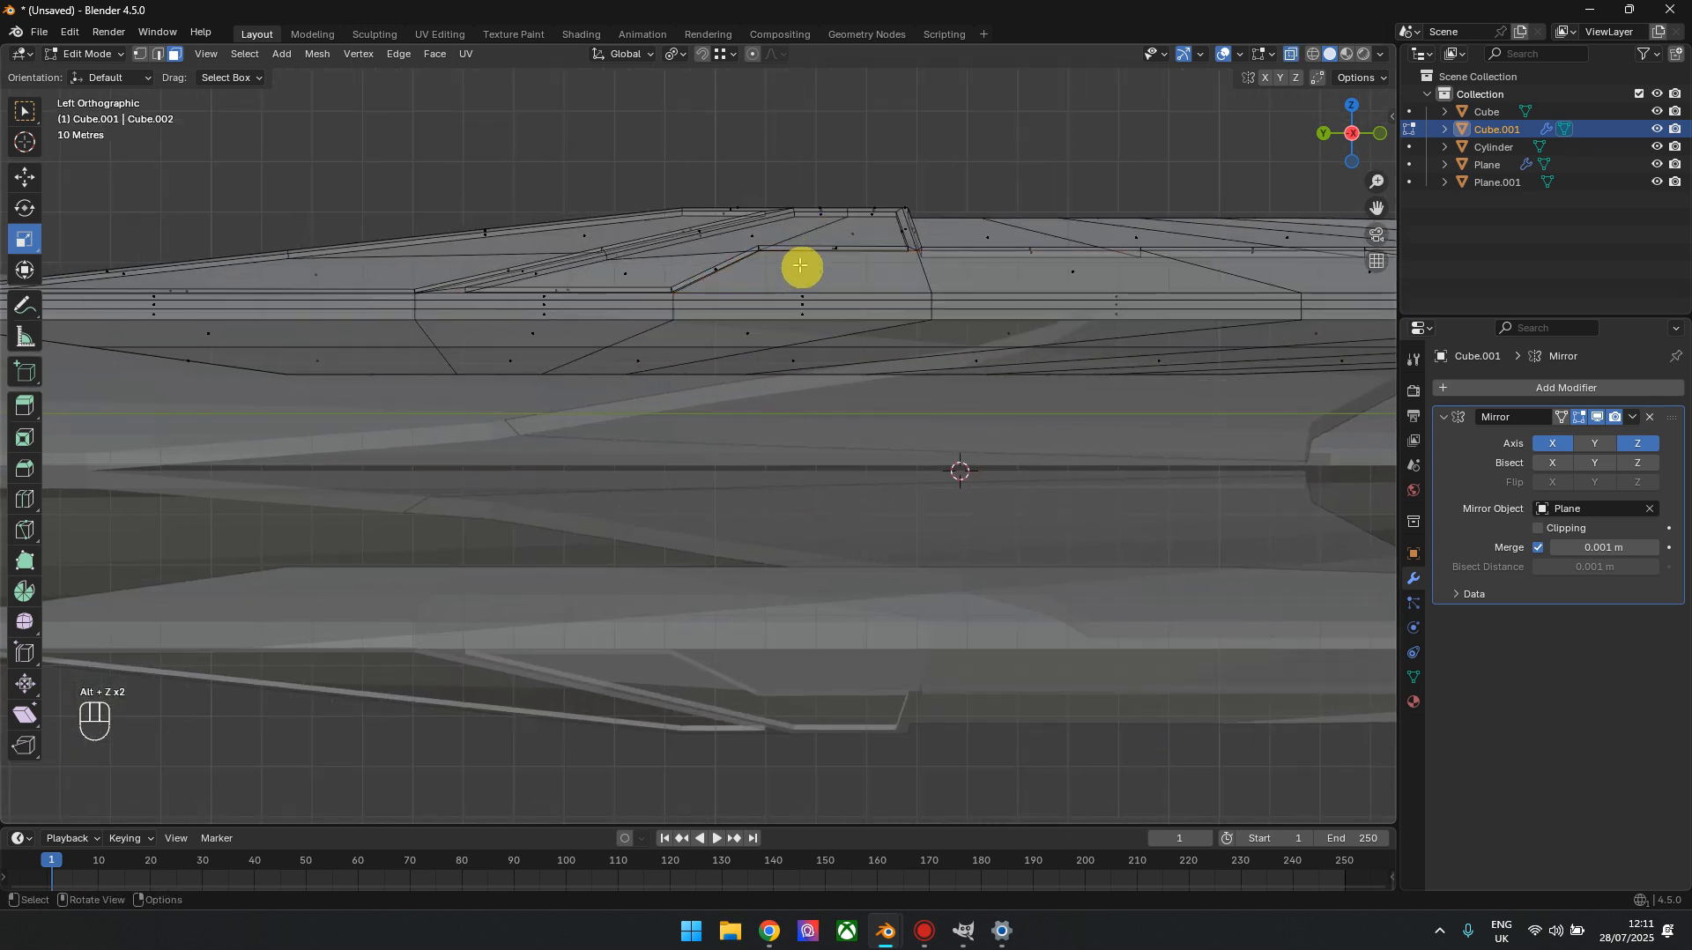
pyautogui.click(1106, 286)
pyautogui.keyDown('shift'); pyautogui.moveTo(771, 289); pyautogui.dragTo(973, 333); pyautogui.keyUp('shift')
pyautogui.keyDown('shift'); pyautogui.click(755, 339); pyautogui.keyUp('shift')
pyautogui.keyDown('shift'); pyautogui.moveTo(974, 333); pyautogui.dragTo(555, 321, button='middle'); pyautogui.keyUp('shift')
pyautogui.keyDown('shift'); pyautogui.moveTo(586, 306); pyautogui.dragTo(1344, 332); pyautogui.keyUp('shift')
pyautogui.keyDown('shift'); pyautogui.moveTo(1344, 333); pyautogui.dragTo(541, 327, button='middle'); pyautogui.keyUp('shift')
pyautogui.keyDown('shift'); pyautogui.moveTo(561, 317); pyautogui.dragTo(1258, 339); pyautogui.keyUp('shift')
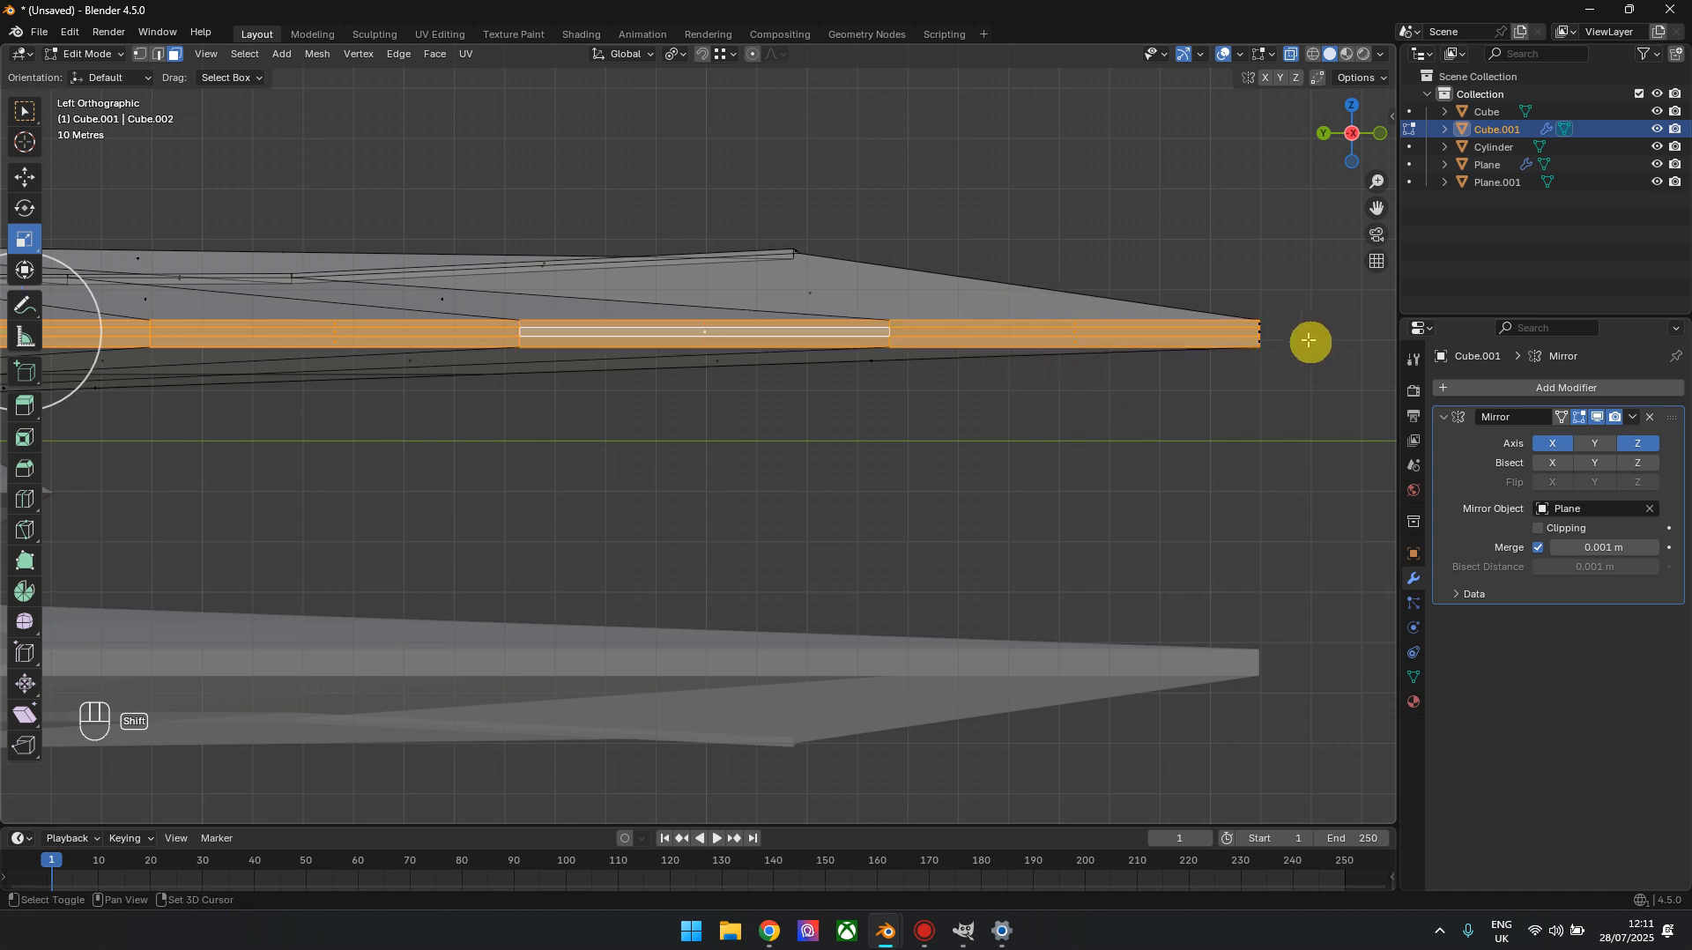
pyautogui.keyDown('shift'); pyautogui.moveTo(1297, 321); pyautogui.dragTo(1235, 352); pyautogui.keyUp('shift')
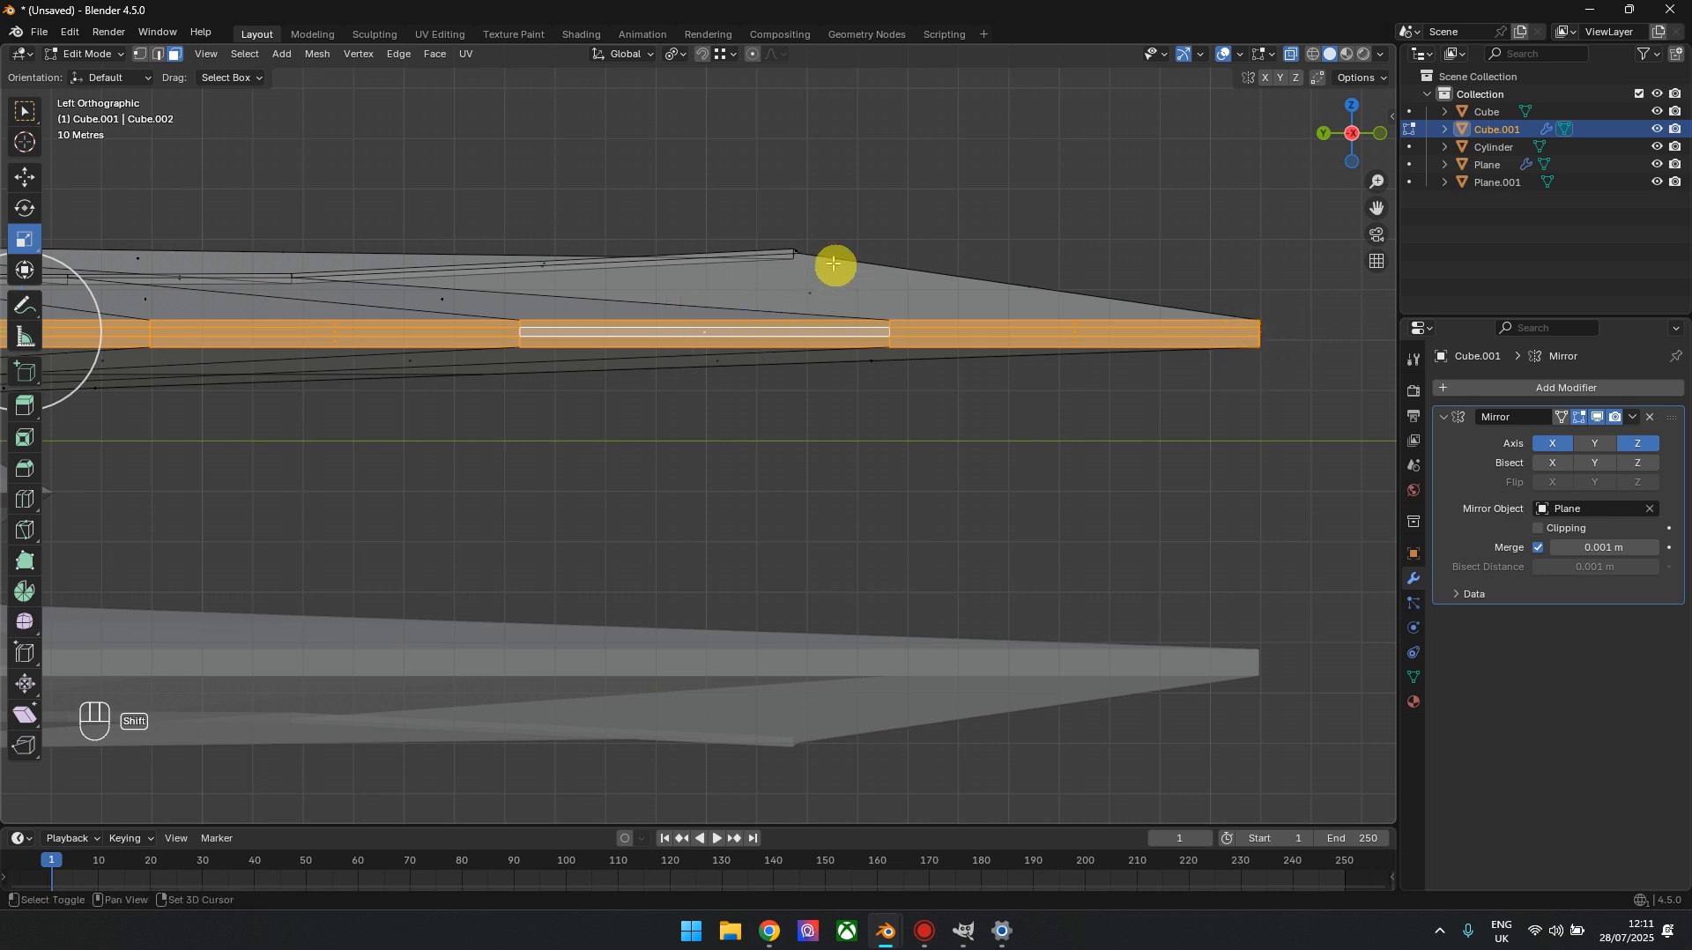
# Turn X-ray off and inset the selected side-band faces around the nacelle by 0.819 m
pyautogui.moveTo(1347, 132); pyautogui.dragTo(1287, 208)
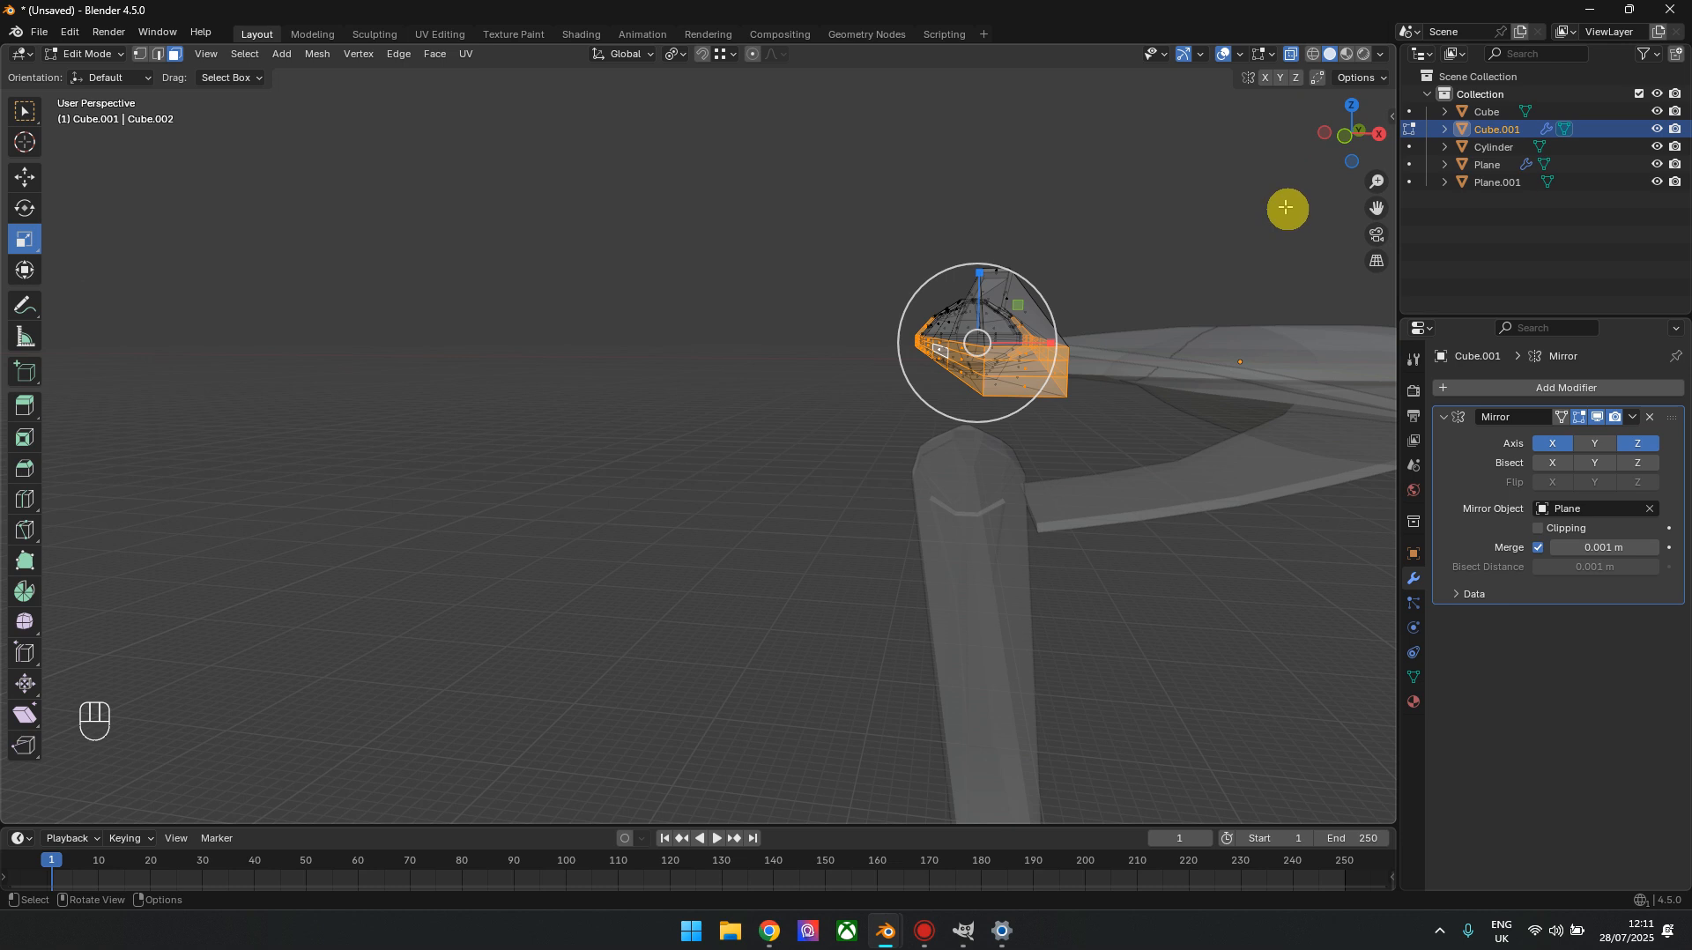
pyautogui.click(1345, 136)
pyautogui.scroll(3, 1054, 451)
pyautogui.keyDown('shift'); pyautogui.moveTo(1257, 432); pyautogui.dragTo(1197, 427, button='middle'); pyautogui.keyUp('shift')
pyautogui.hotkey('alt', 'z')
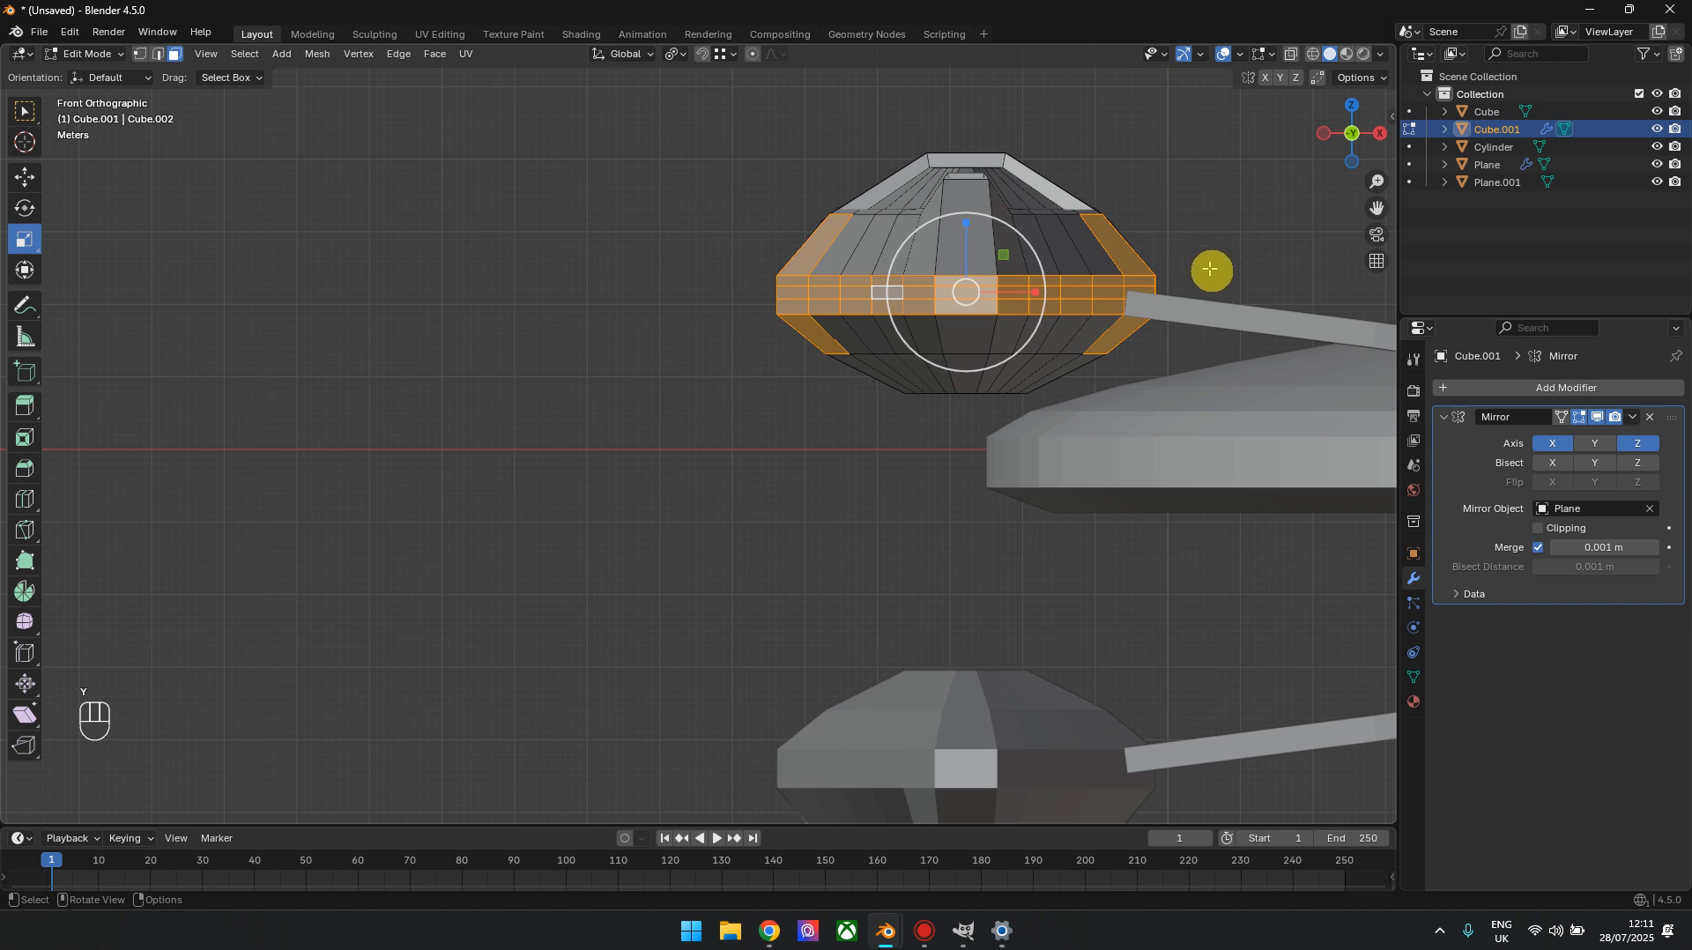
pyautogui.click(526, 405)
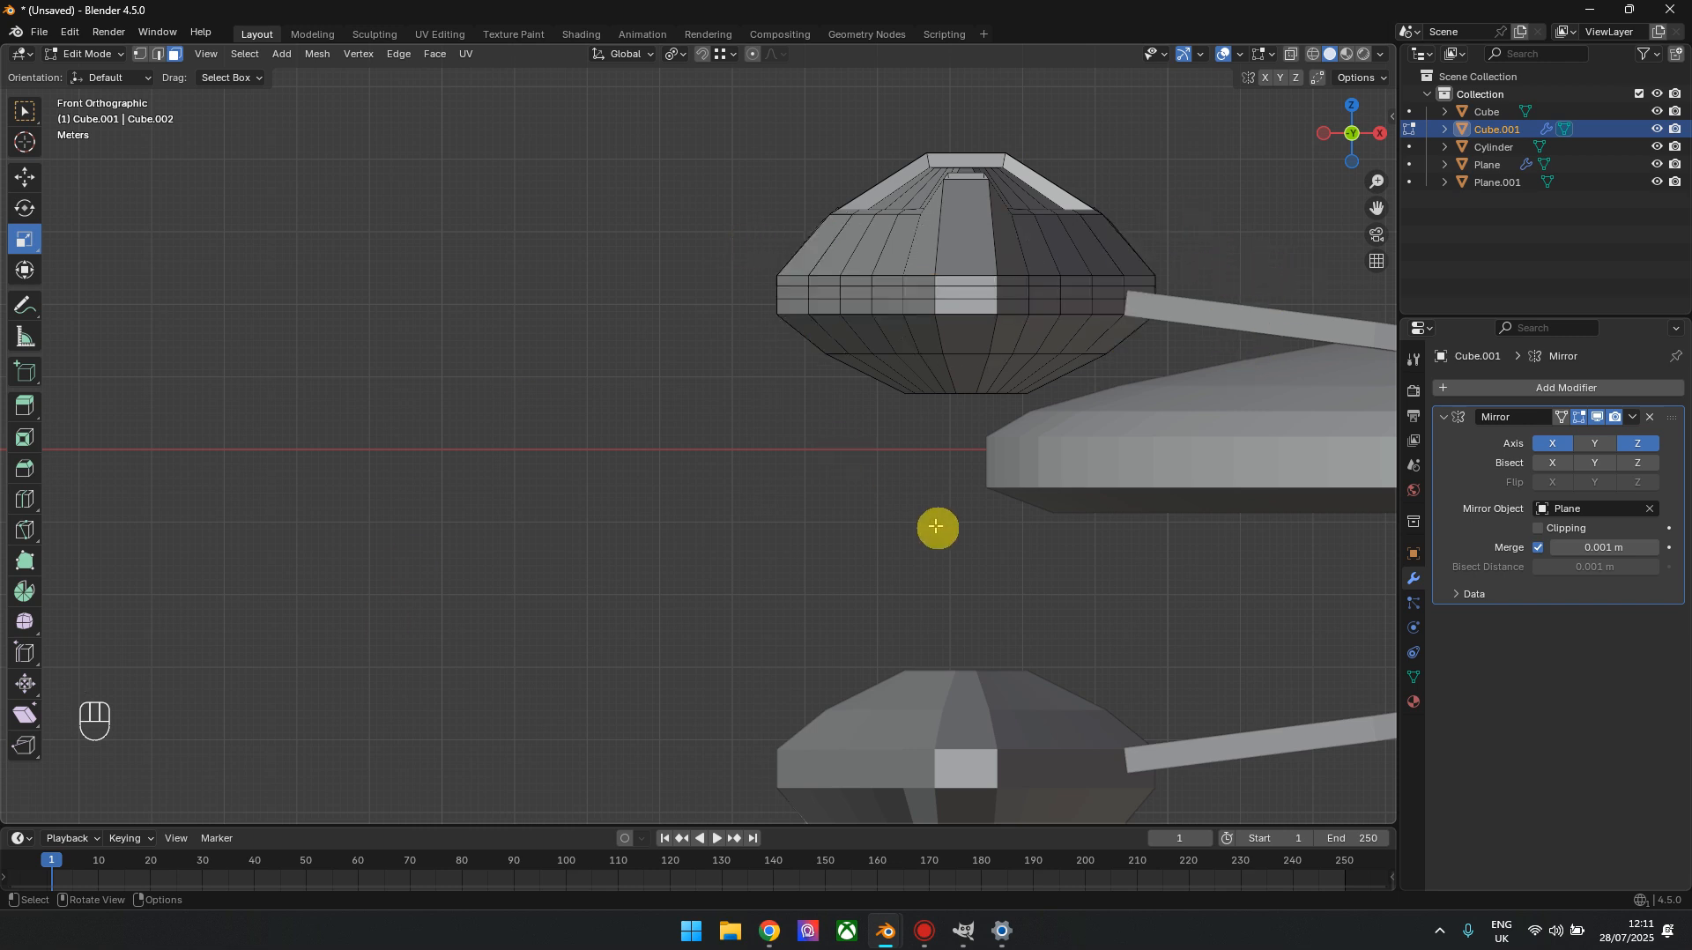
pyautogui.hotkey('ctrl', 'z')
pyautogui.press('i')
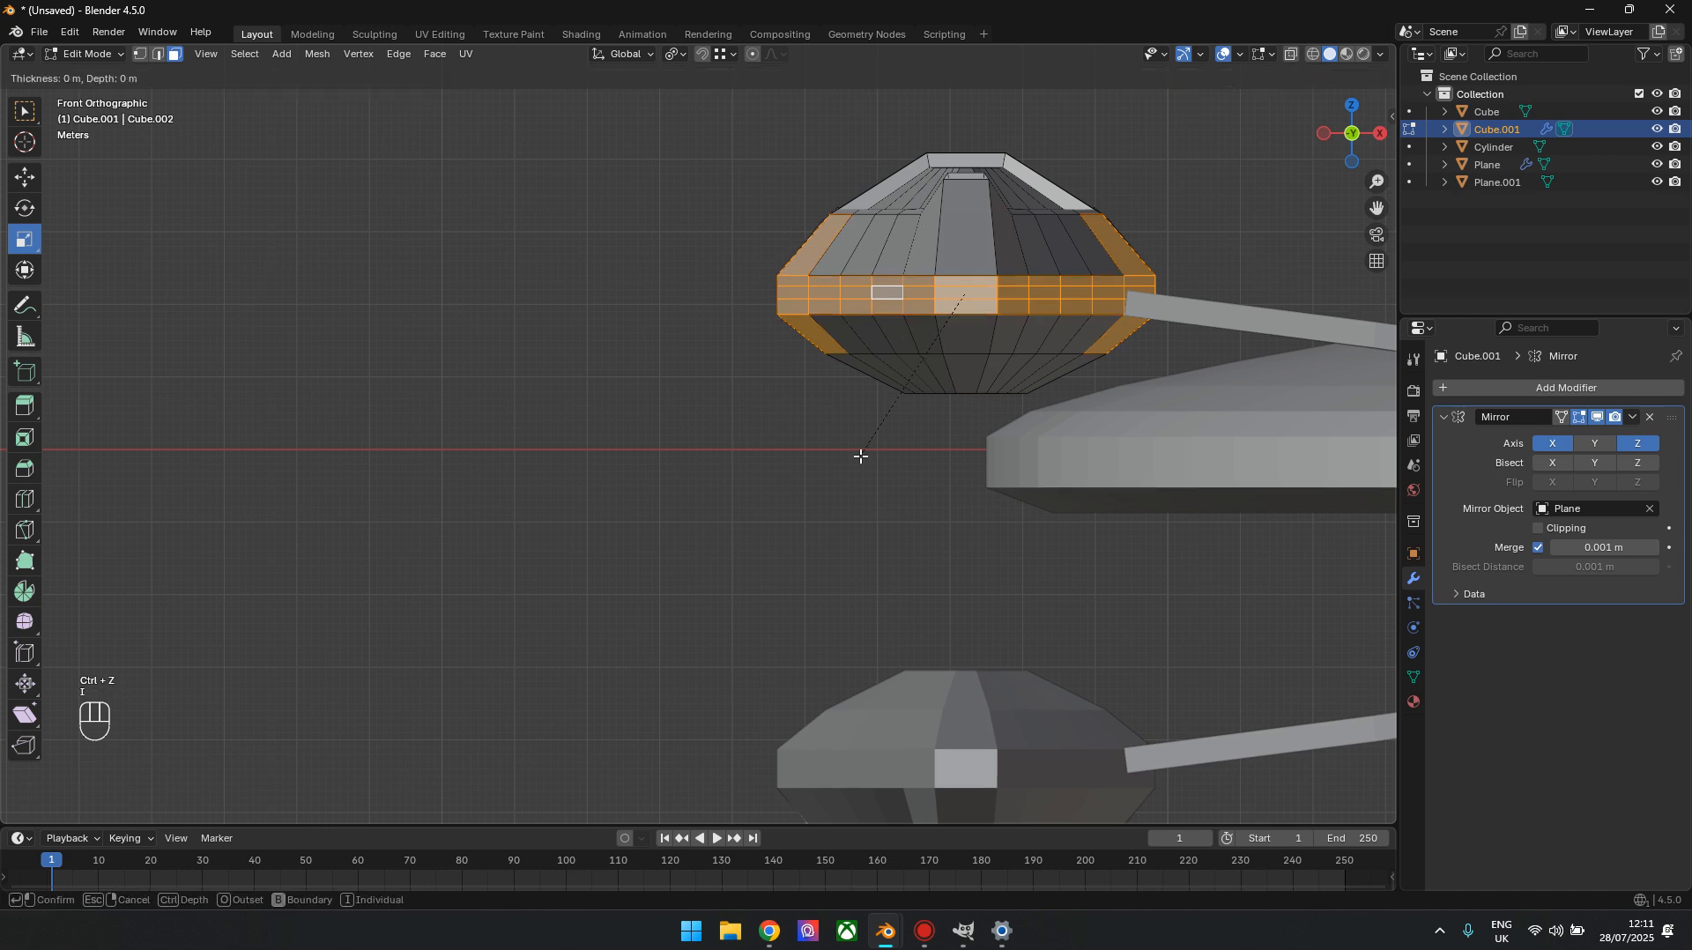
pyautogui.press('Return')
pyautogui.moveTo(189, 706); pyautogui.dragTo(212, 706)
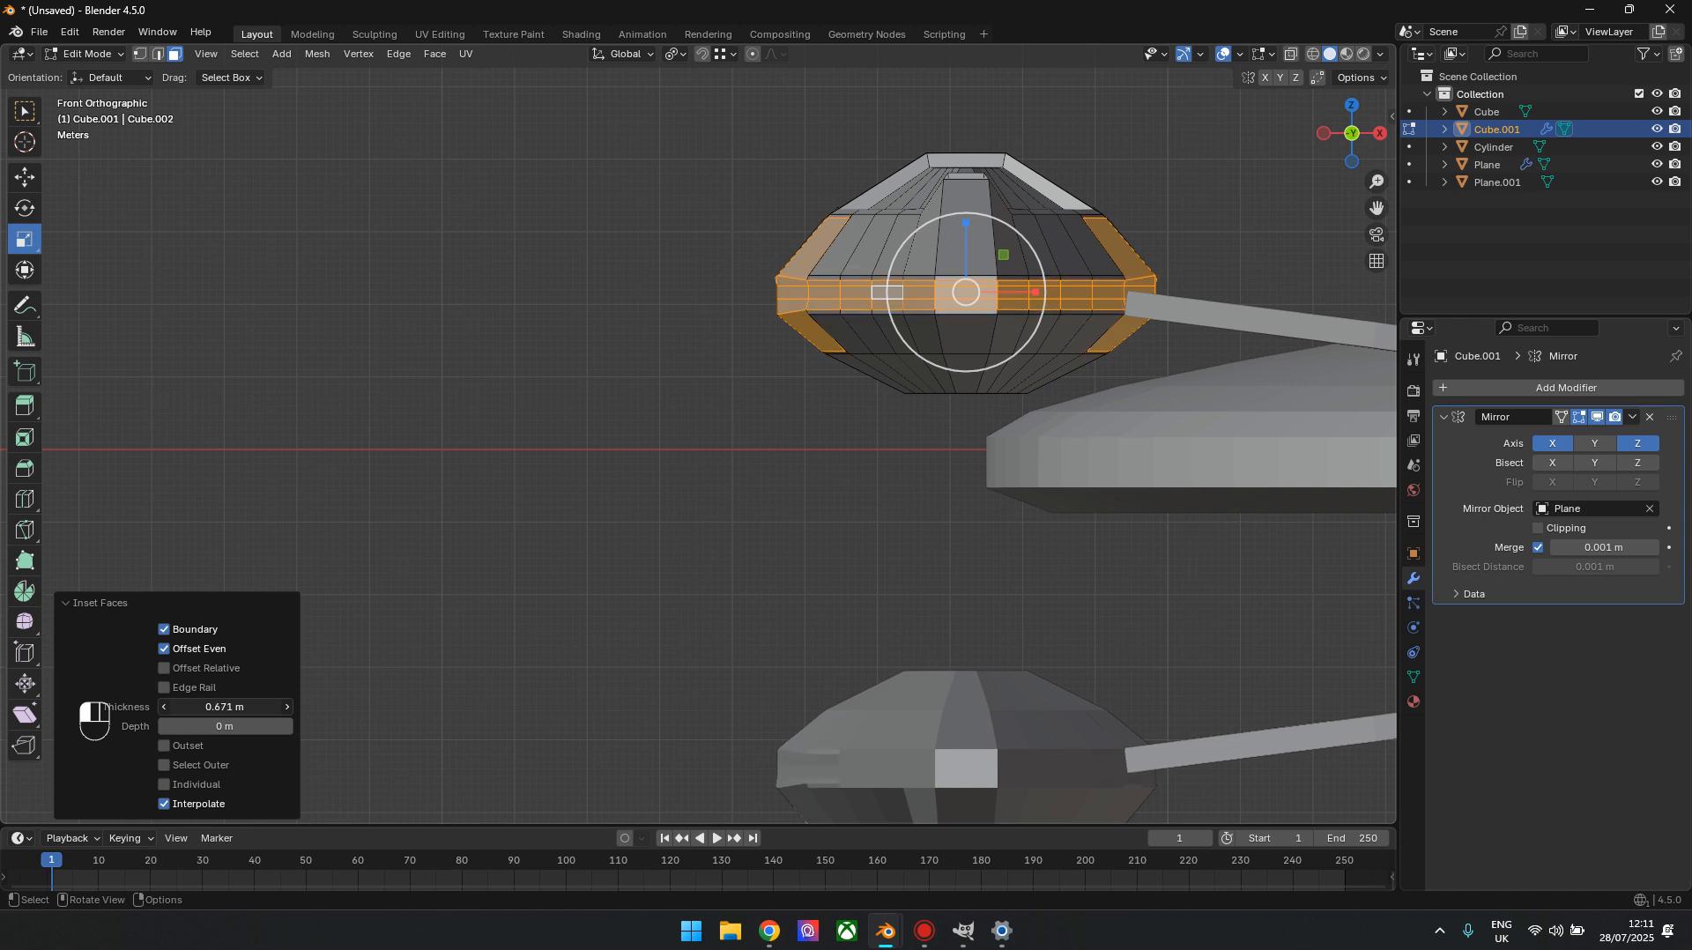
# Extrude the inset side-band faces, scale them inward to recess the band around the nacelle, and leave Edit Mode
pyautogui.moveTo(1303, 142); pyautogui.dragTo(921, 261)
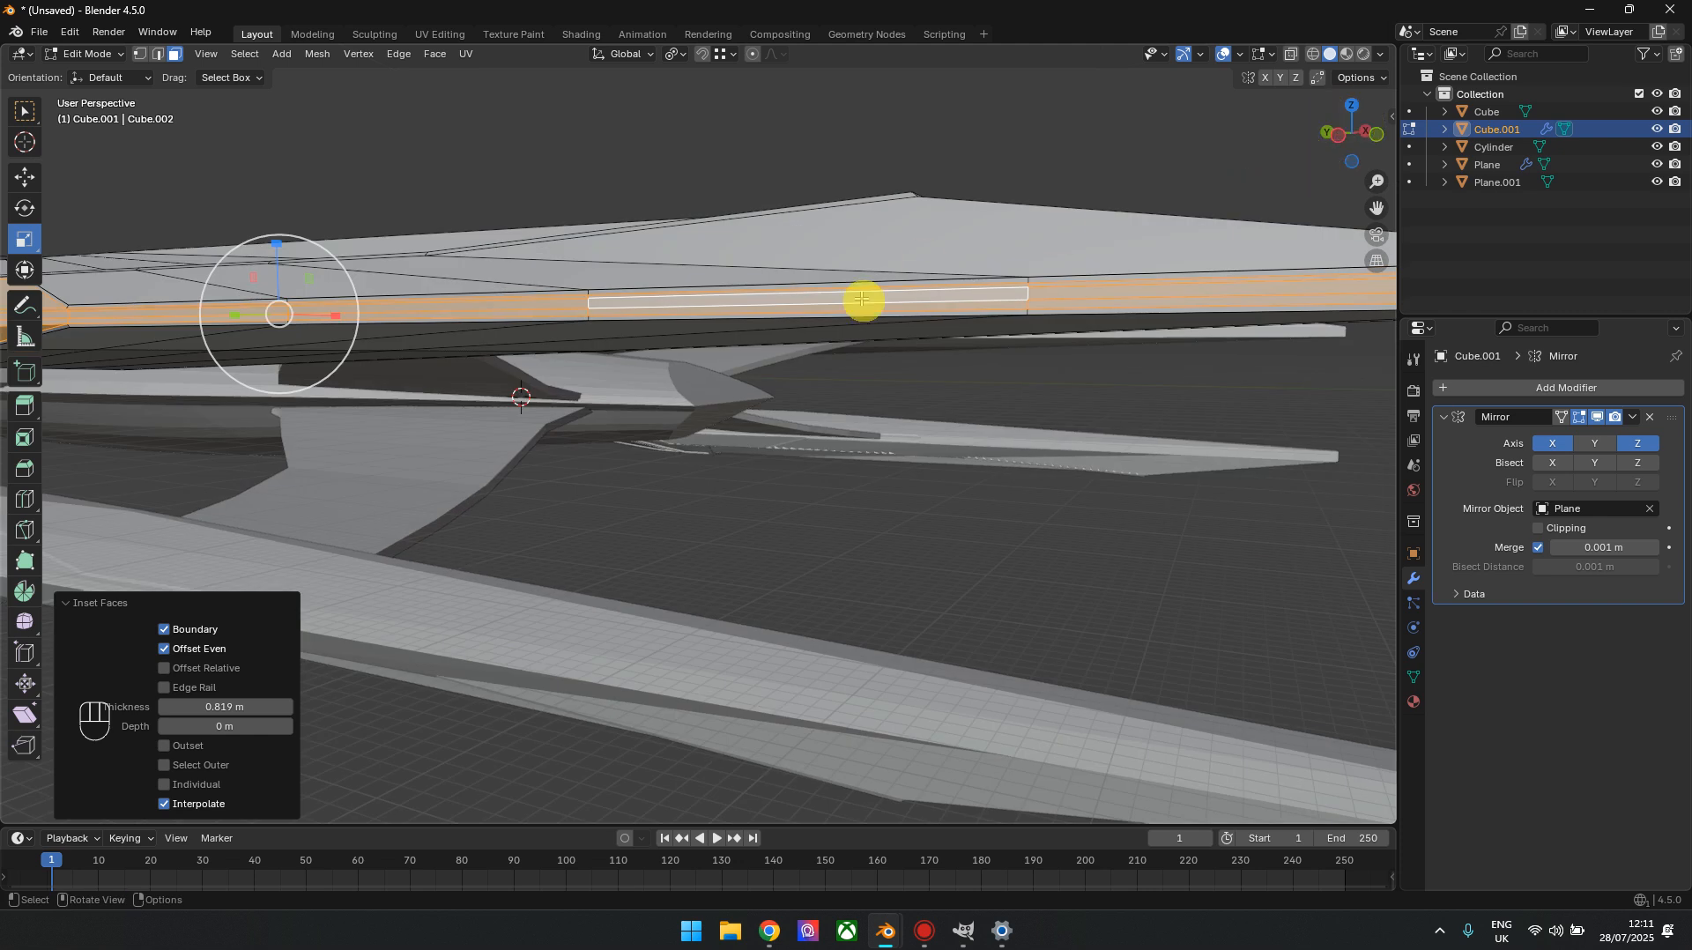
pyautogui.press('e')
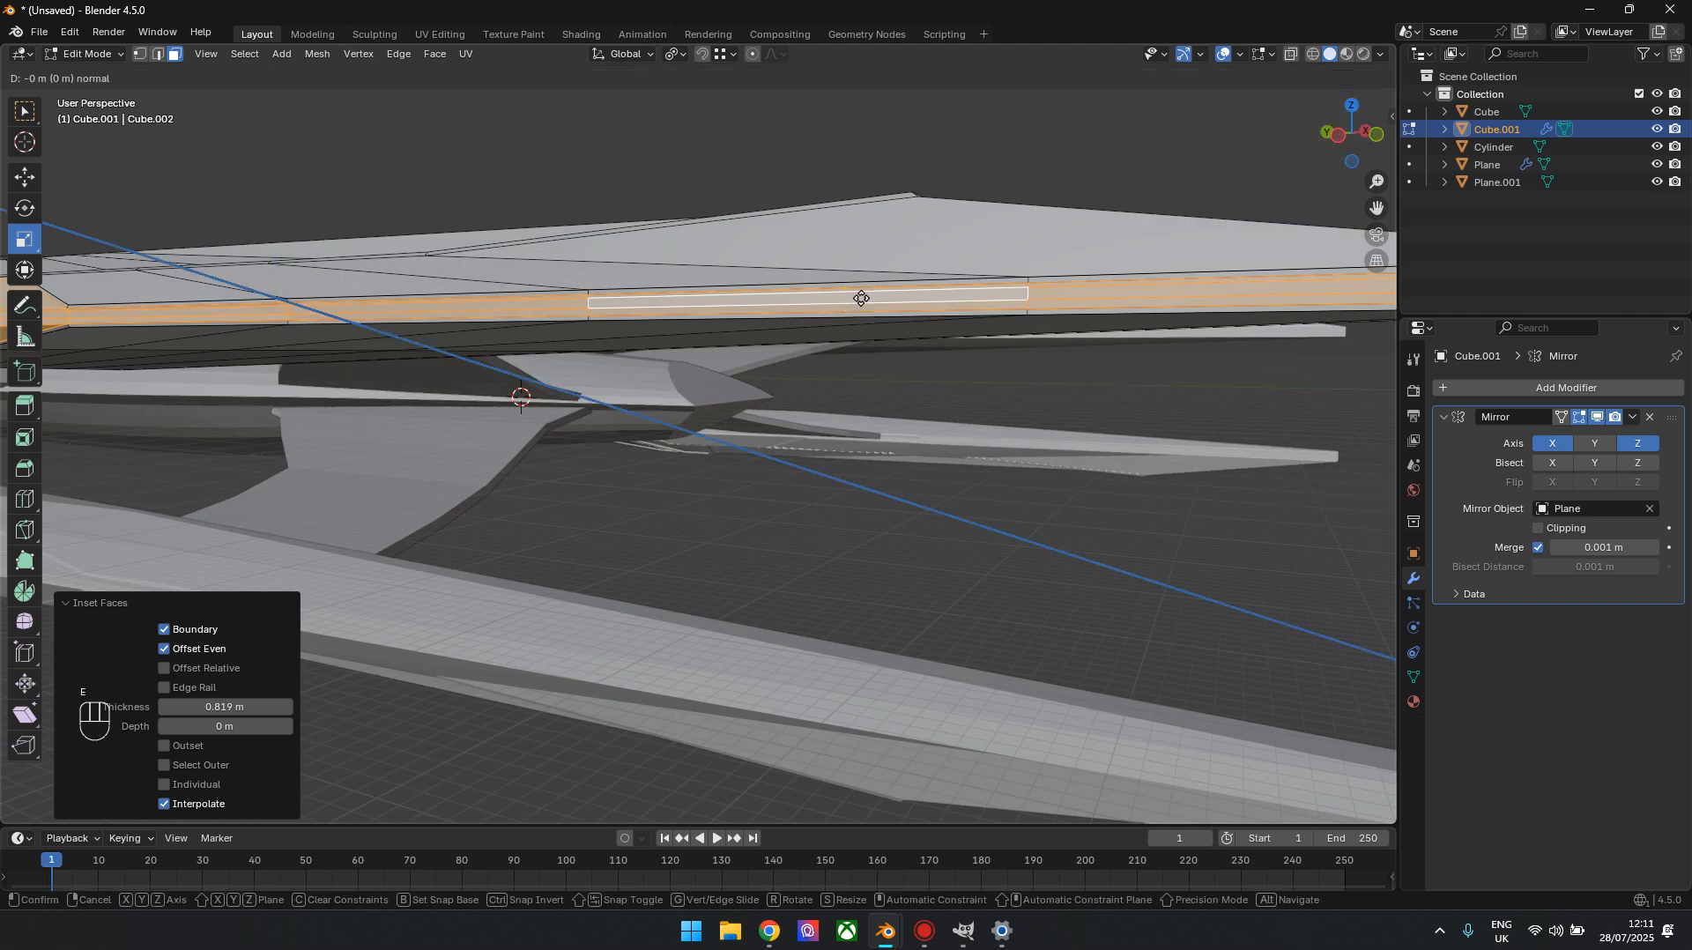
pyautogui.press('Return')
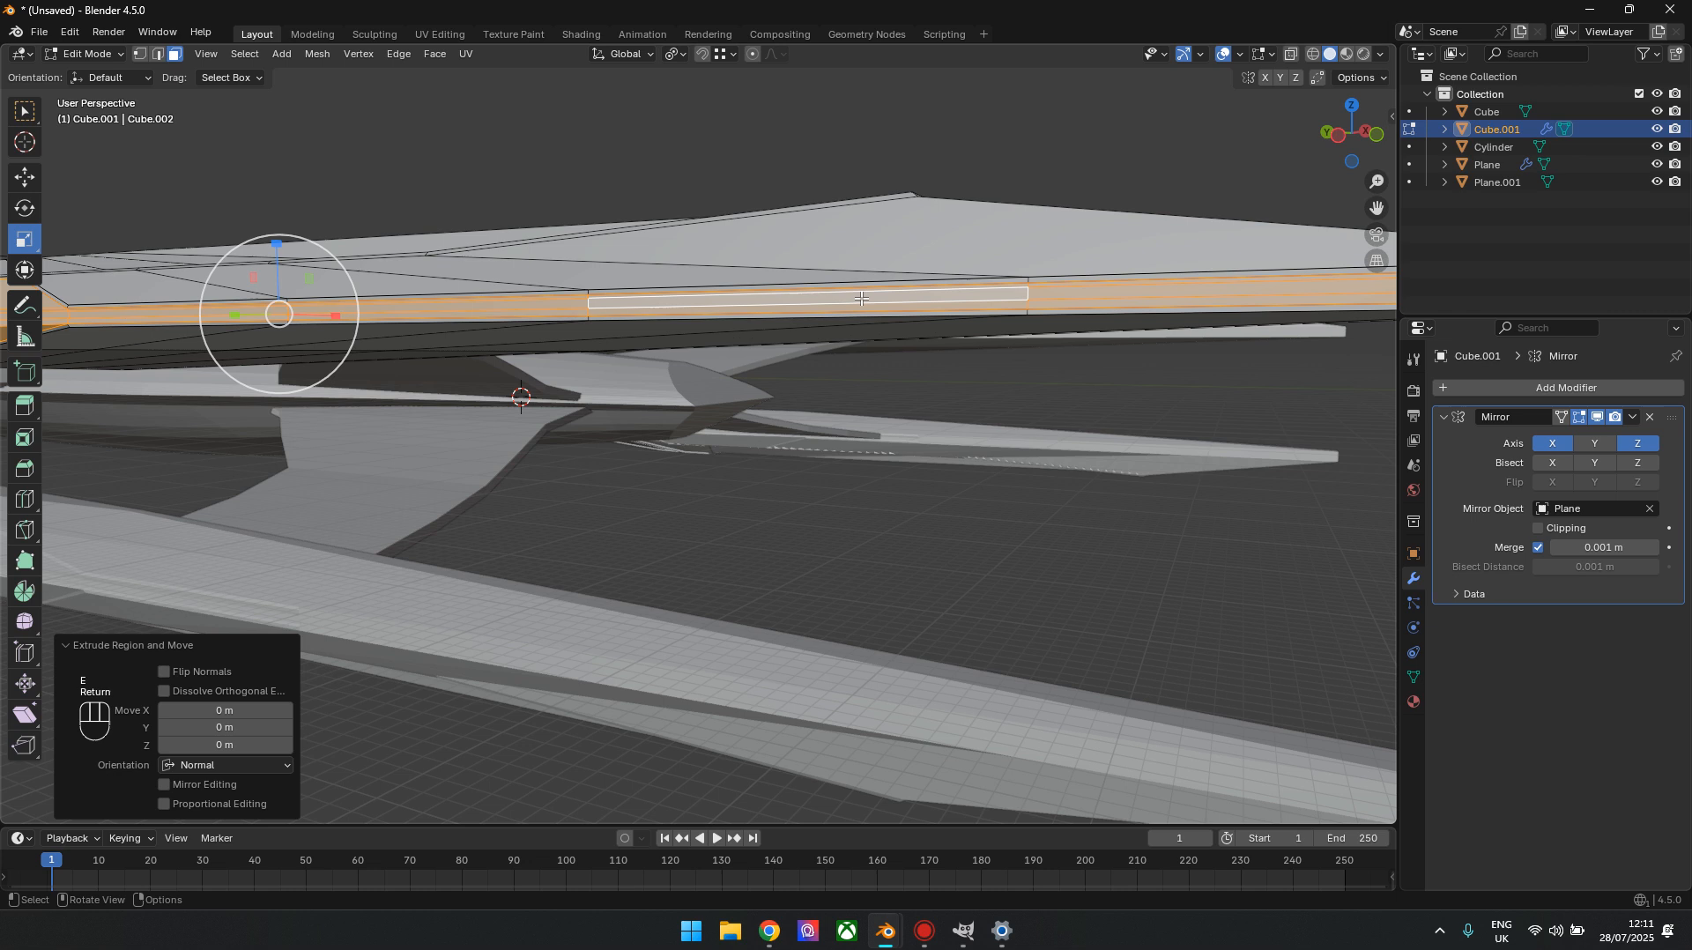
pyautogui.click(1373, 129)
pyautogui.moveTo(1006, 331); pyautogui.dragTo(1026, 290)
pyautogui.moveTo(1316, 137); pyautogui.dragTo(1346, 129)
pyautogui.moveTo(1080, 424); pyautogui.dragTo(746, 521, button='middle')
pyautogui.press('Tab')
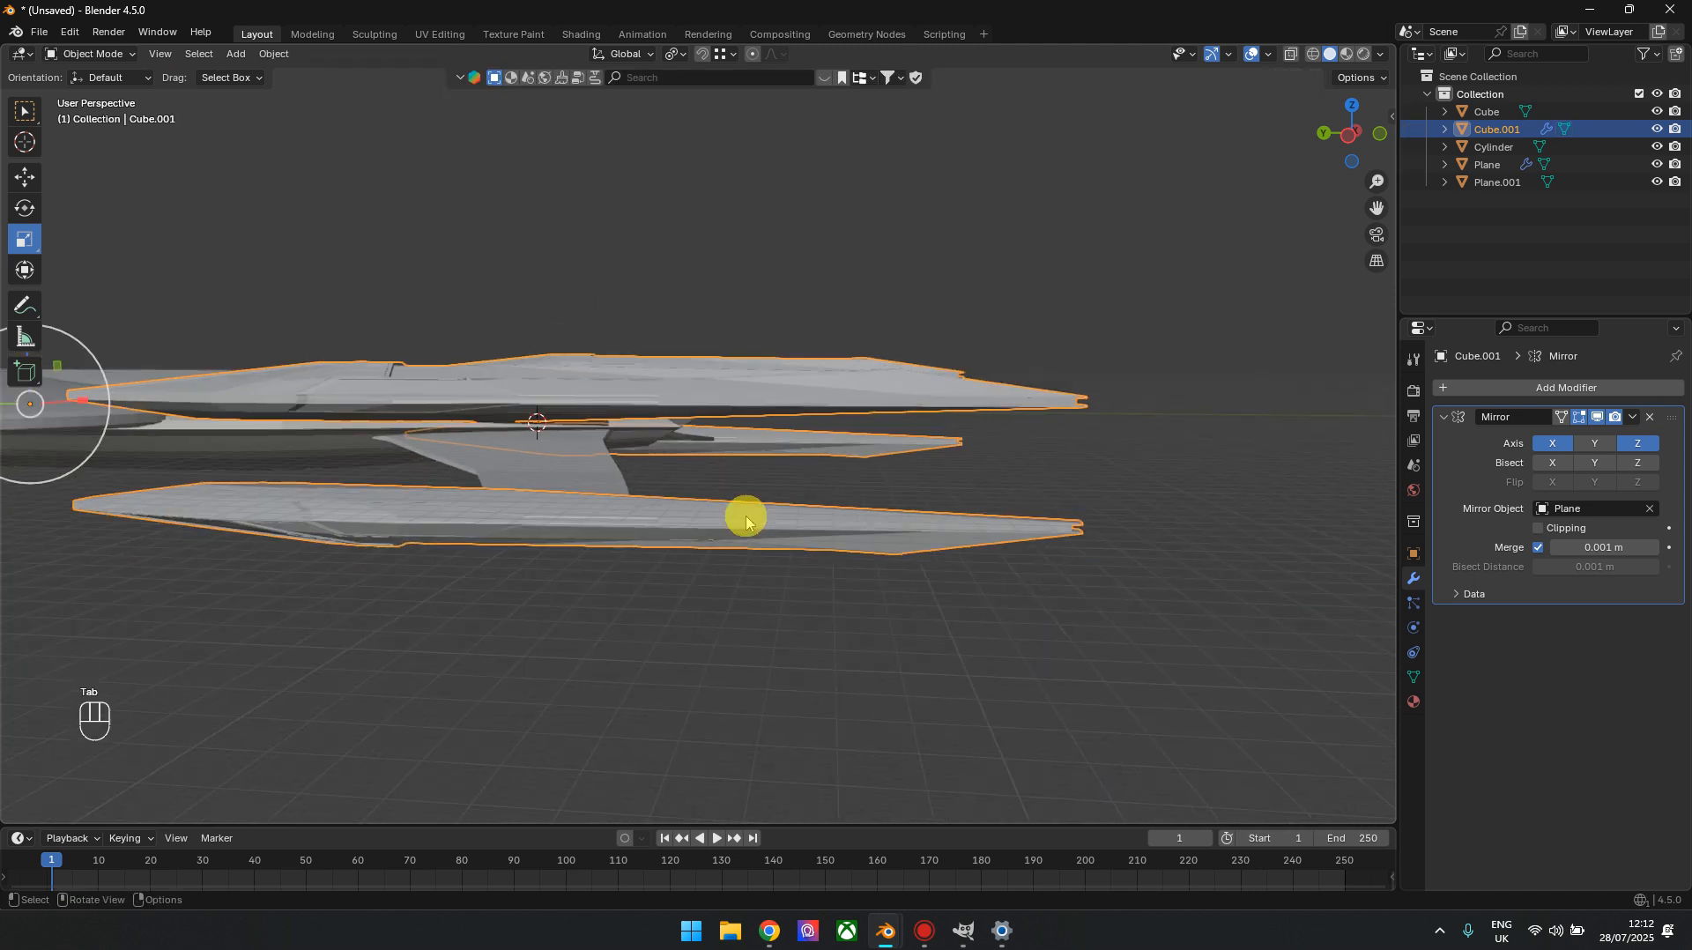
# Open the mesh of the pylons between hull and nacelles for editing in the top view with X-ray on
pyautogui.scroll(-3, 745, 521)
pyautogui.moveTo(1353, 145); pyautogui.dragTo(1348, 135)
pyautogui.moveTo(1246, 249); pyautogui.dragTo(1201, 242, button='middle')
pyautogui.click(1346, 110)
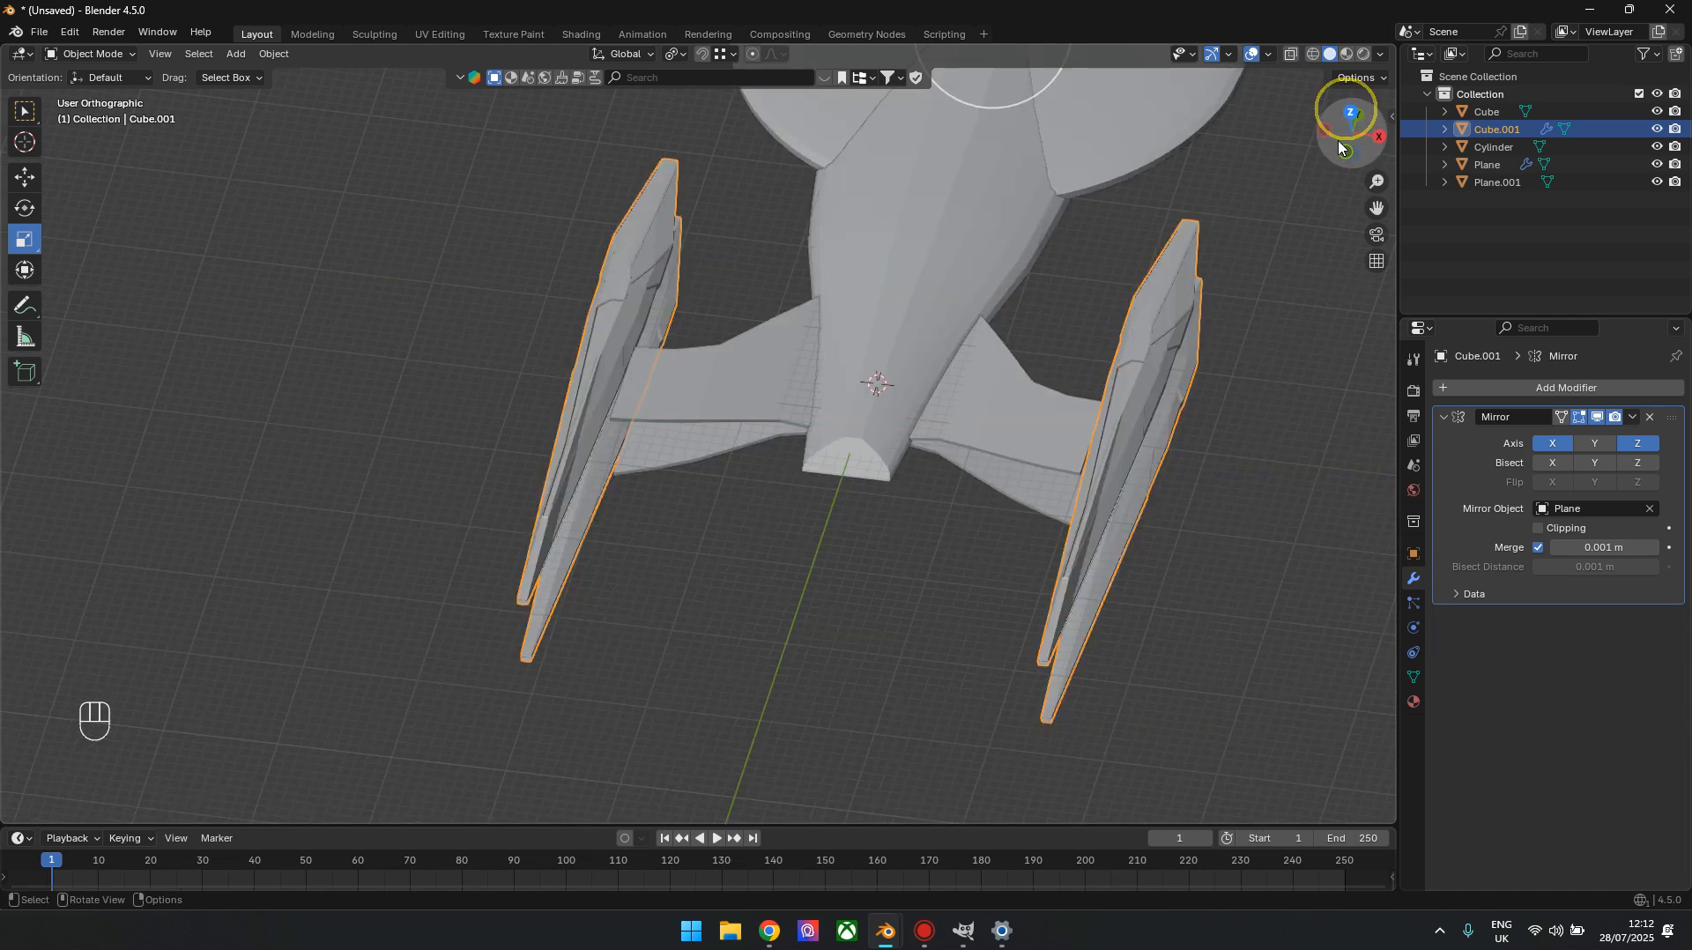
pyautogui.click(846, 198)
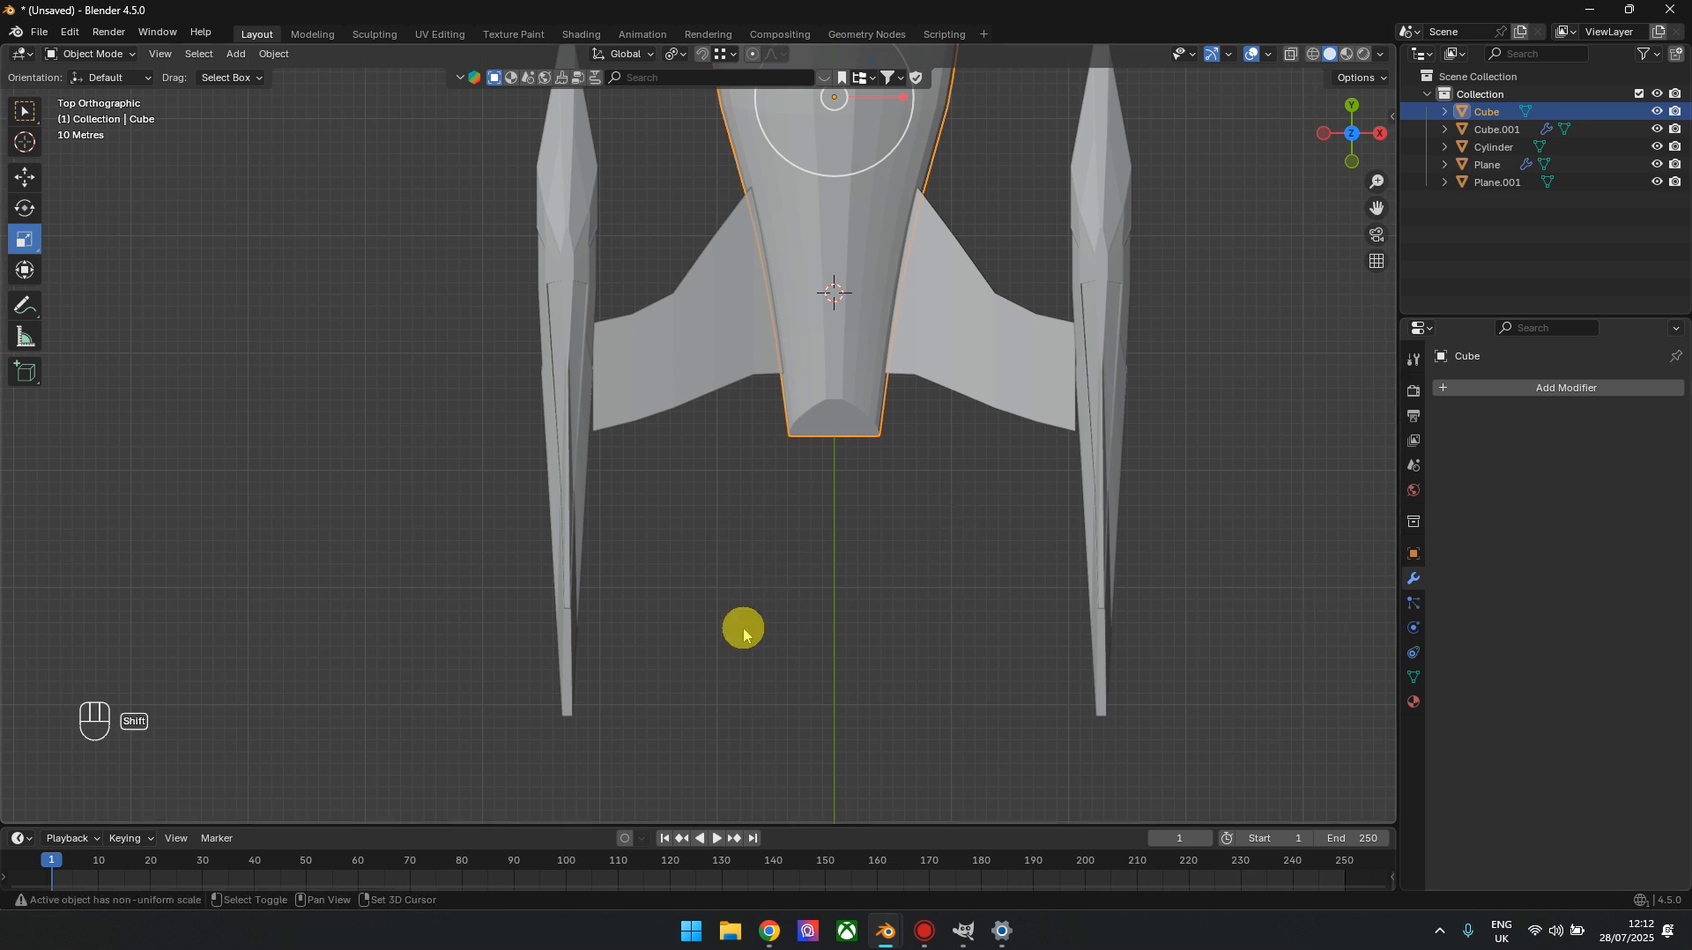
pyautogui.click(676, 291)
pyautogui.press('Tab')
pyautogui.keyDown('shift'); pyautogui.moveTo(699, 492); pyautogui.dragTo(976, 514, button='middle'); pyautogui.keyUp('shift')
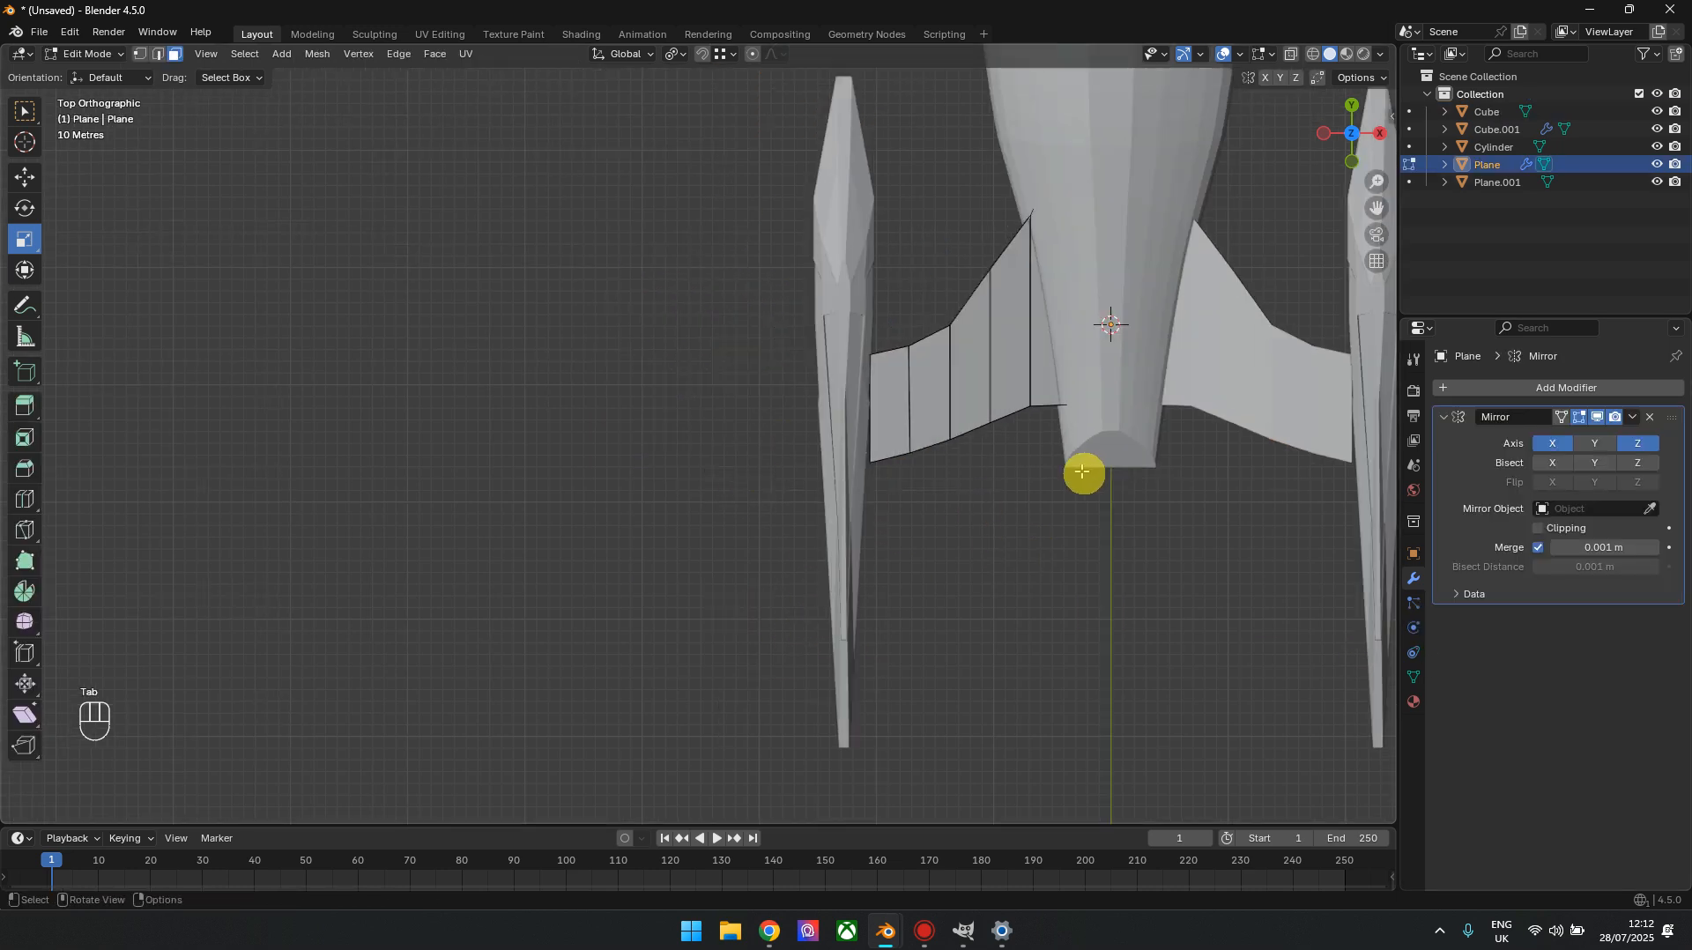
pyautogui.keyDown('shift'); pyautogui.moveTo(1085, 473); pyautogui.dragTo(1050, 488, button='middle'); pyautogui.keyUp('shift')
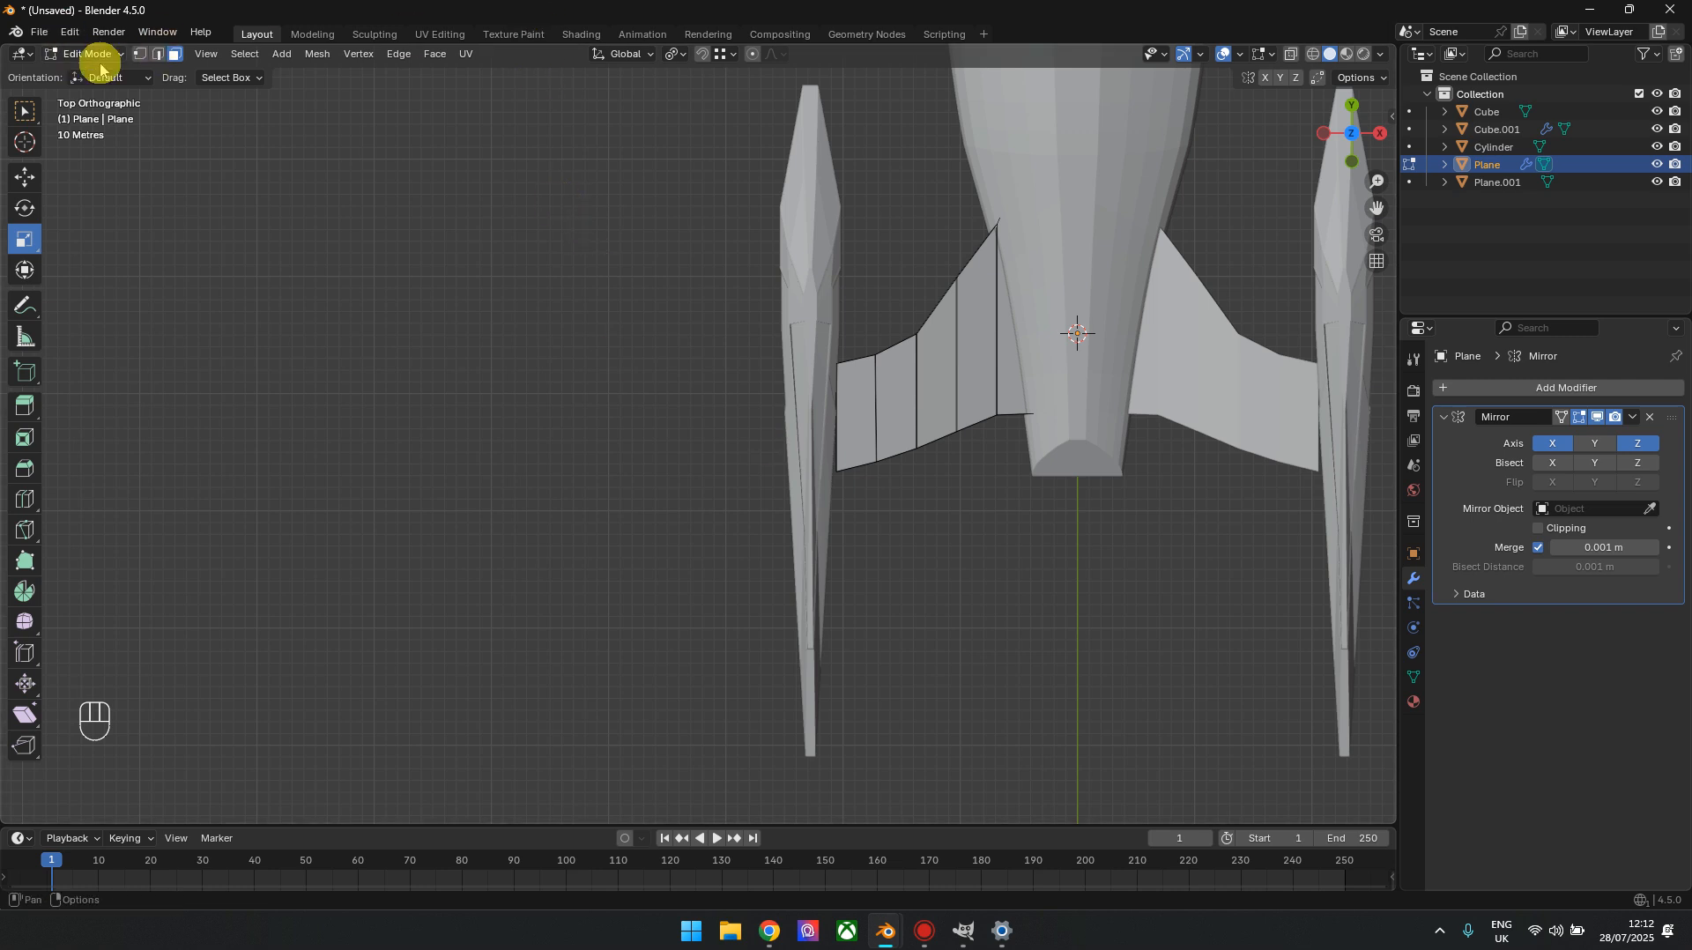
pyautogui.hotkey('alt', 'z')
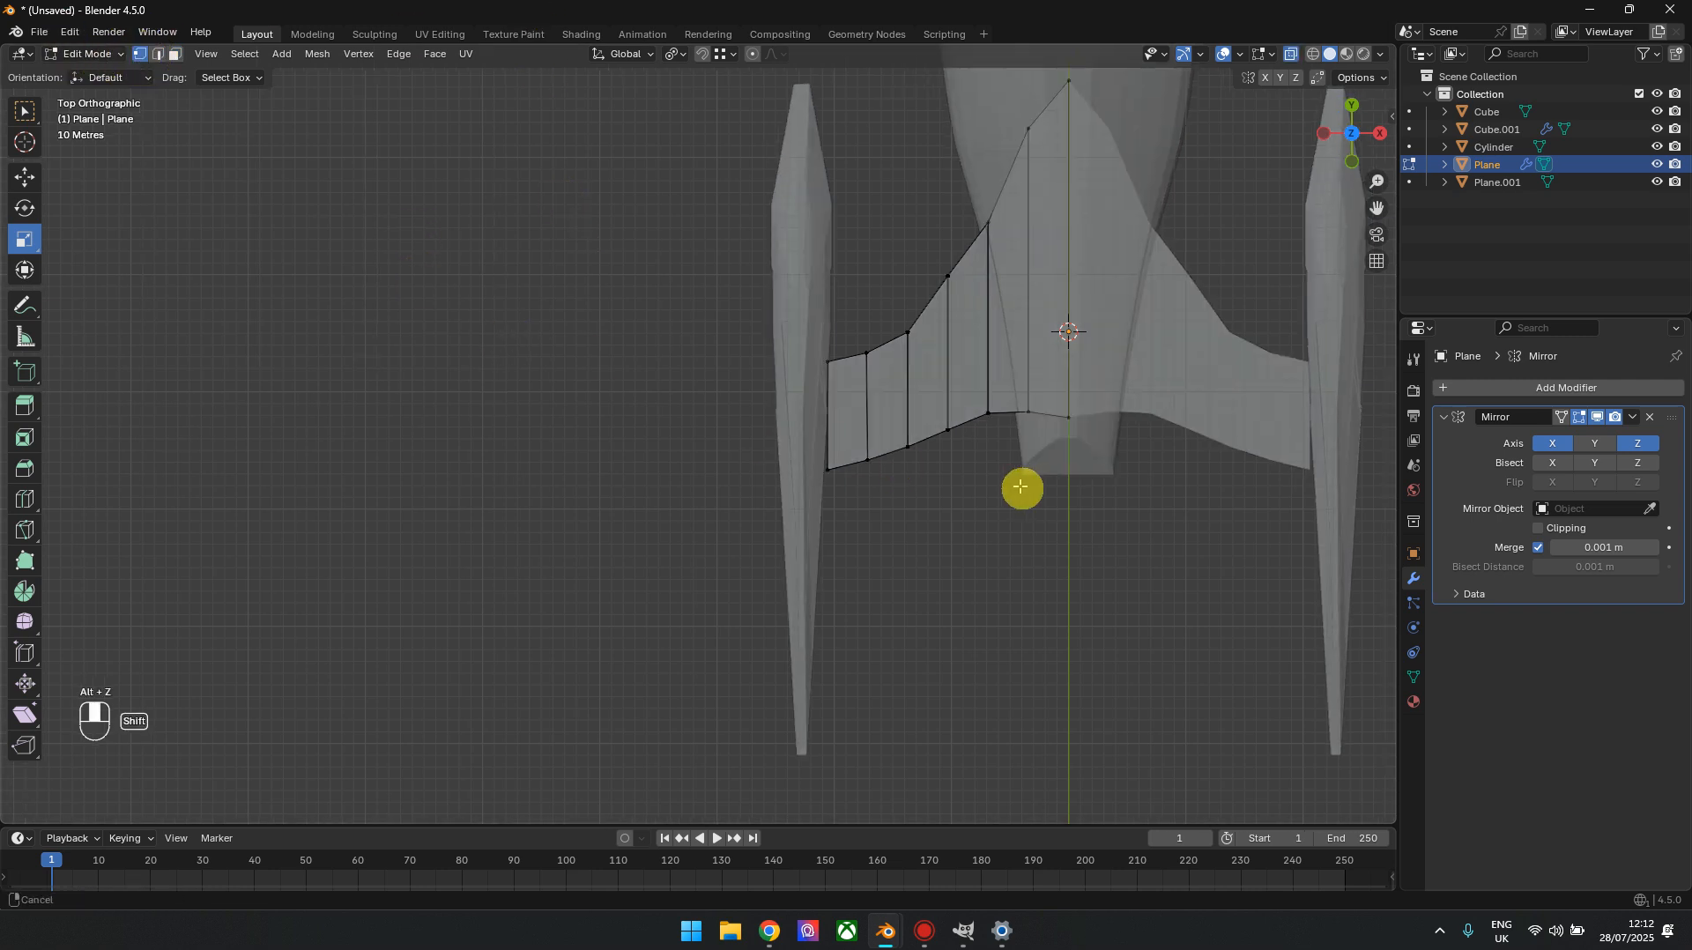
# Move the pylon's outer front corner vertices -1.5662 m in X and -0.52207 m in Y
pyautogui.keyDown('shift'); pyautogui.moveTo(1020, 488); pyautogui.dragTo(810, 499, button='middle'); pyautogui.keyUp('shift')
pyautogui.moveTo(540, 280); pyautogui.dragTo(635, 402)
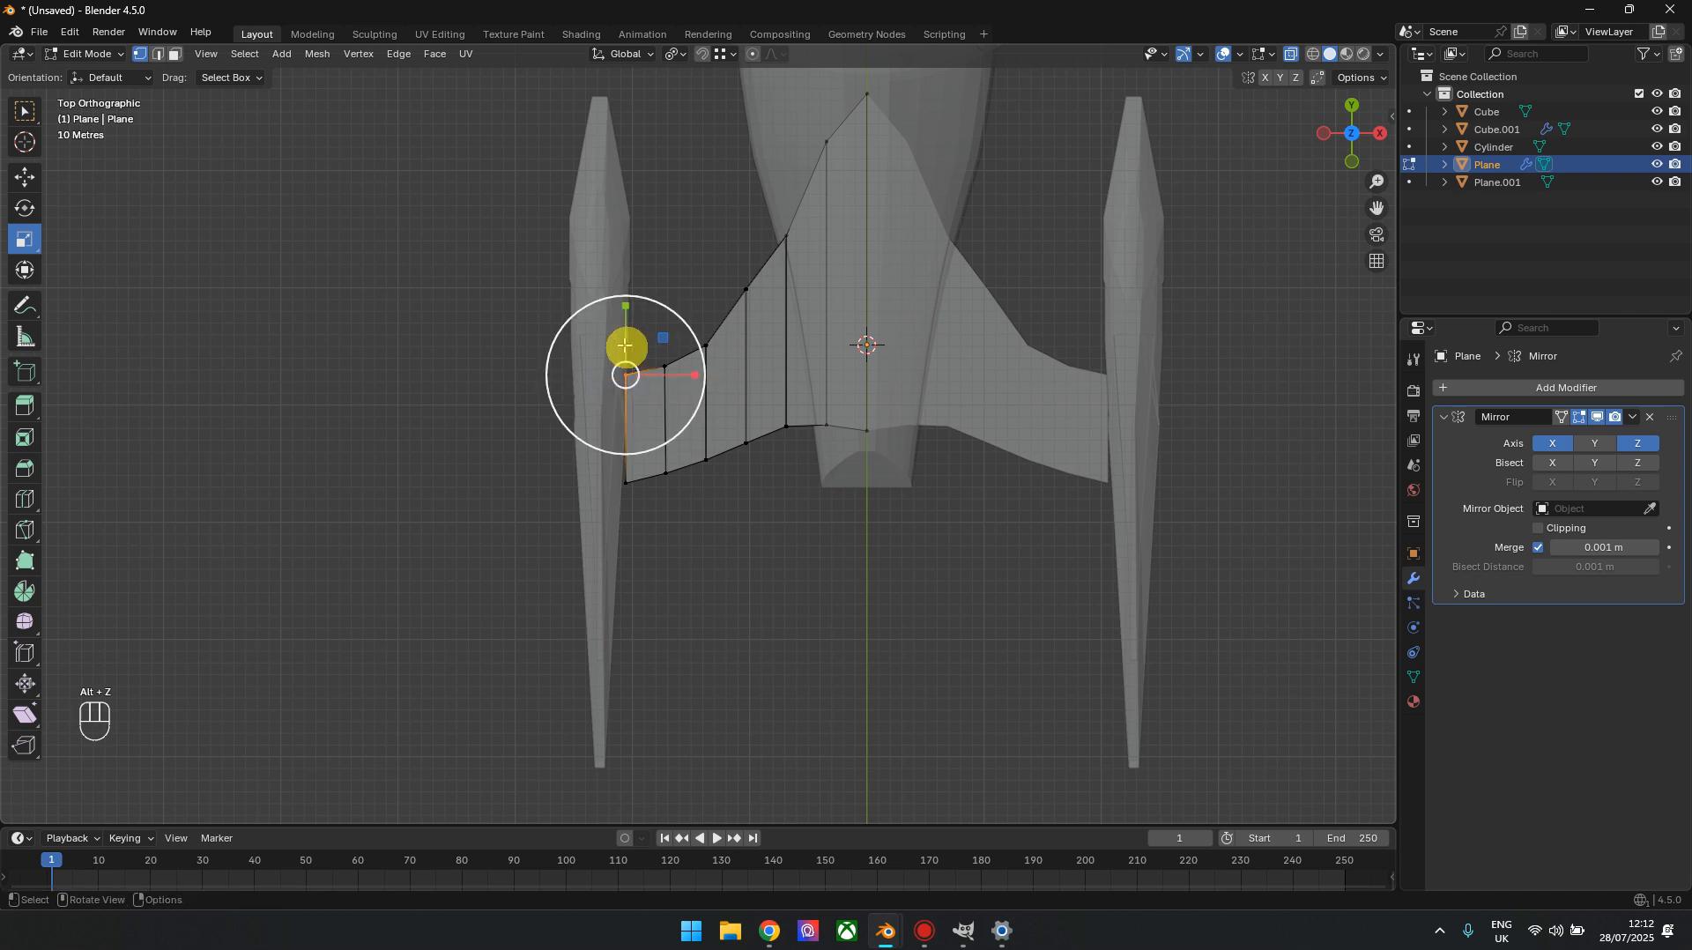
pyautogui.click(25, 176)
pyautogui.scroll(2, 560, 389)
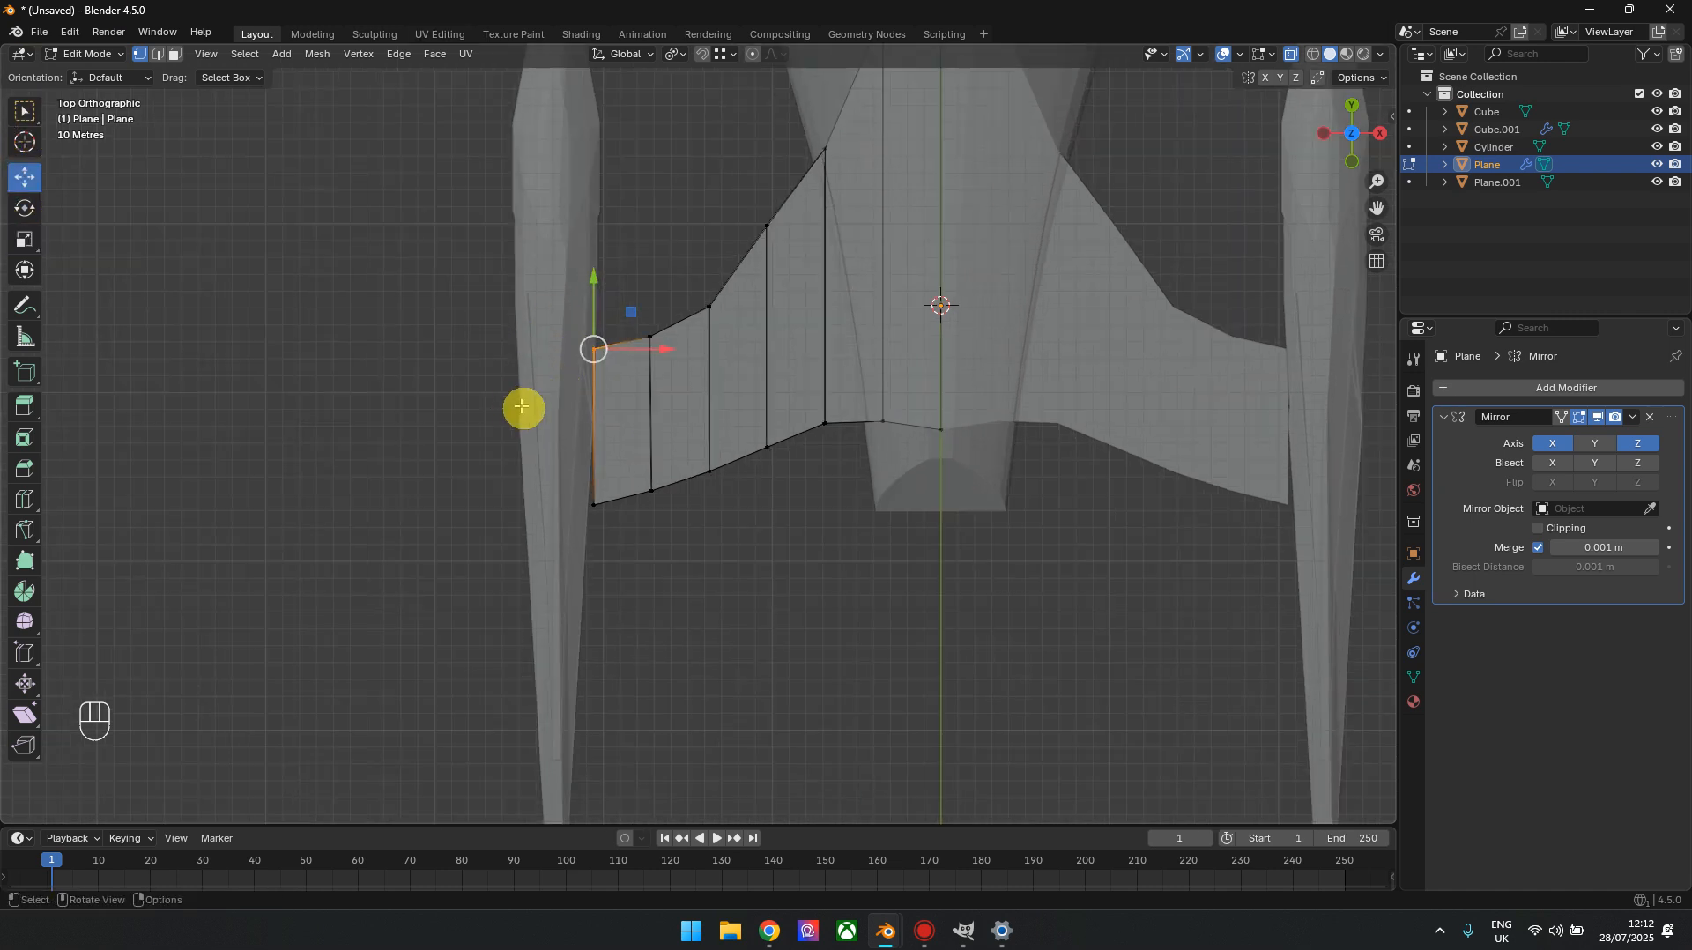
# Reposition the pylon's trailing-edge vertices so the outer rear corner reaches into the nacelle and the edge curves smoothly toward the hull
pyautogui.click(593, 506)
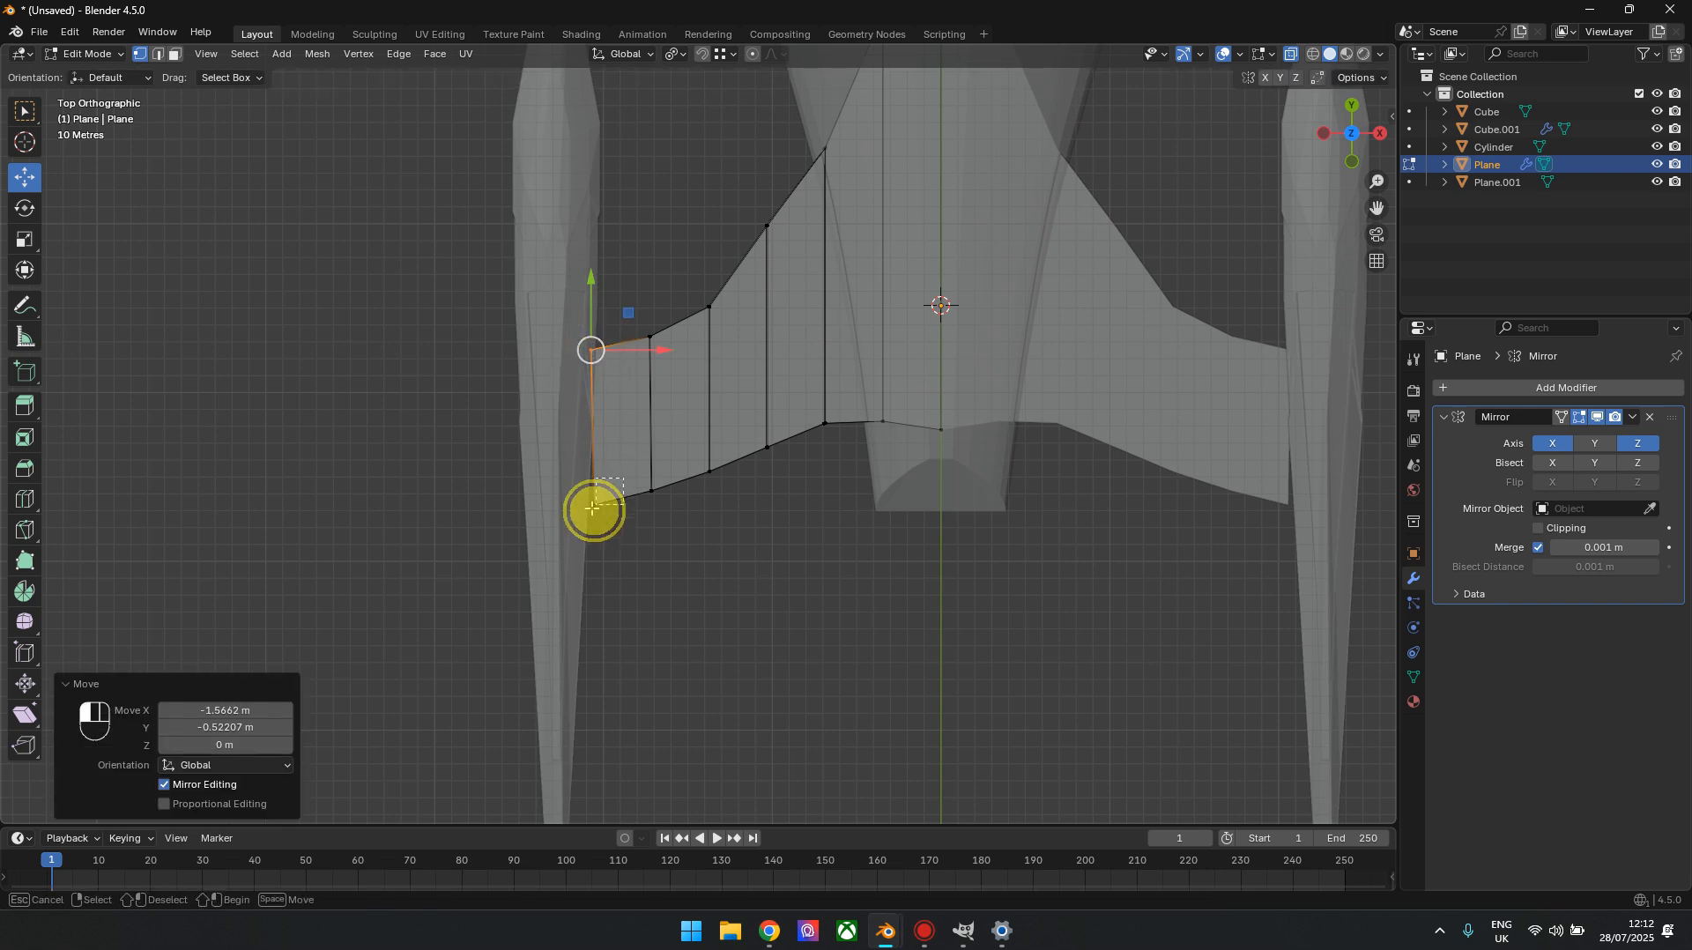
pyautogui.moveTo(592, 508); pyautogui.dragTo(582, 499)
pyautogui.moveTo(837, 404); pyautogui.dragTo(826, 436)
pyautogui.moveTo(911, 398); pyautogui.dragTo(881, 424)
pyautogui.moveTo(1024, 414); pyautogui.dragTo(938, 415)
pyautogui.moveTo(731, 431); pyautogui.dragTo(582, 506)
pyautogui.click(652, 491)
pyautogui.click(582, 498)
pyautogui.click(925, 567)
pyautogui.scroll(-4, 950, 580)
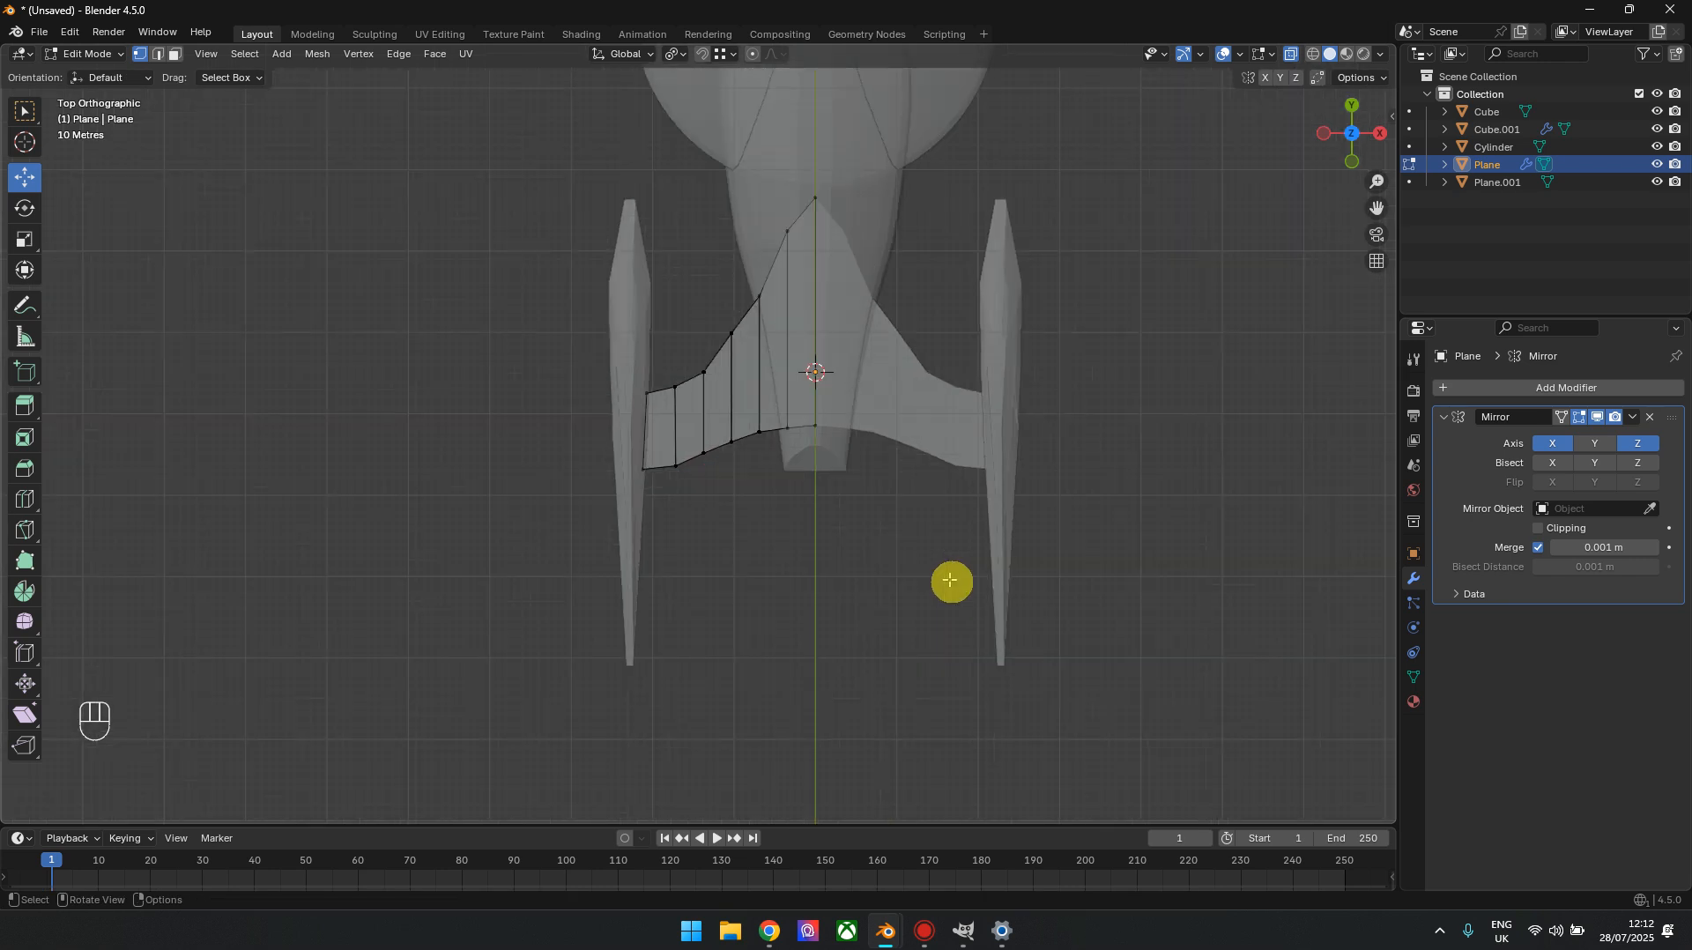
# Turn X-ray off, check the reshaped pylons from above and at an angle, and leave Edit Mode
pyautogui.keyDown('shift'); pyautogui.moveTo(910, 536); pyautogui.dragTo(860, 587, button='middle'); pyautogui.keyUp('shift')
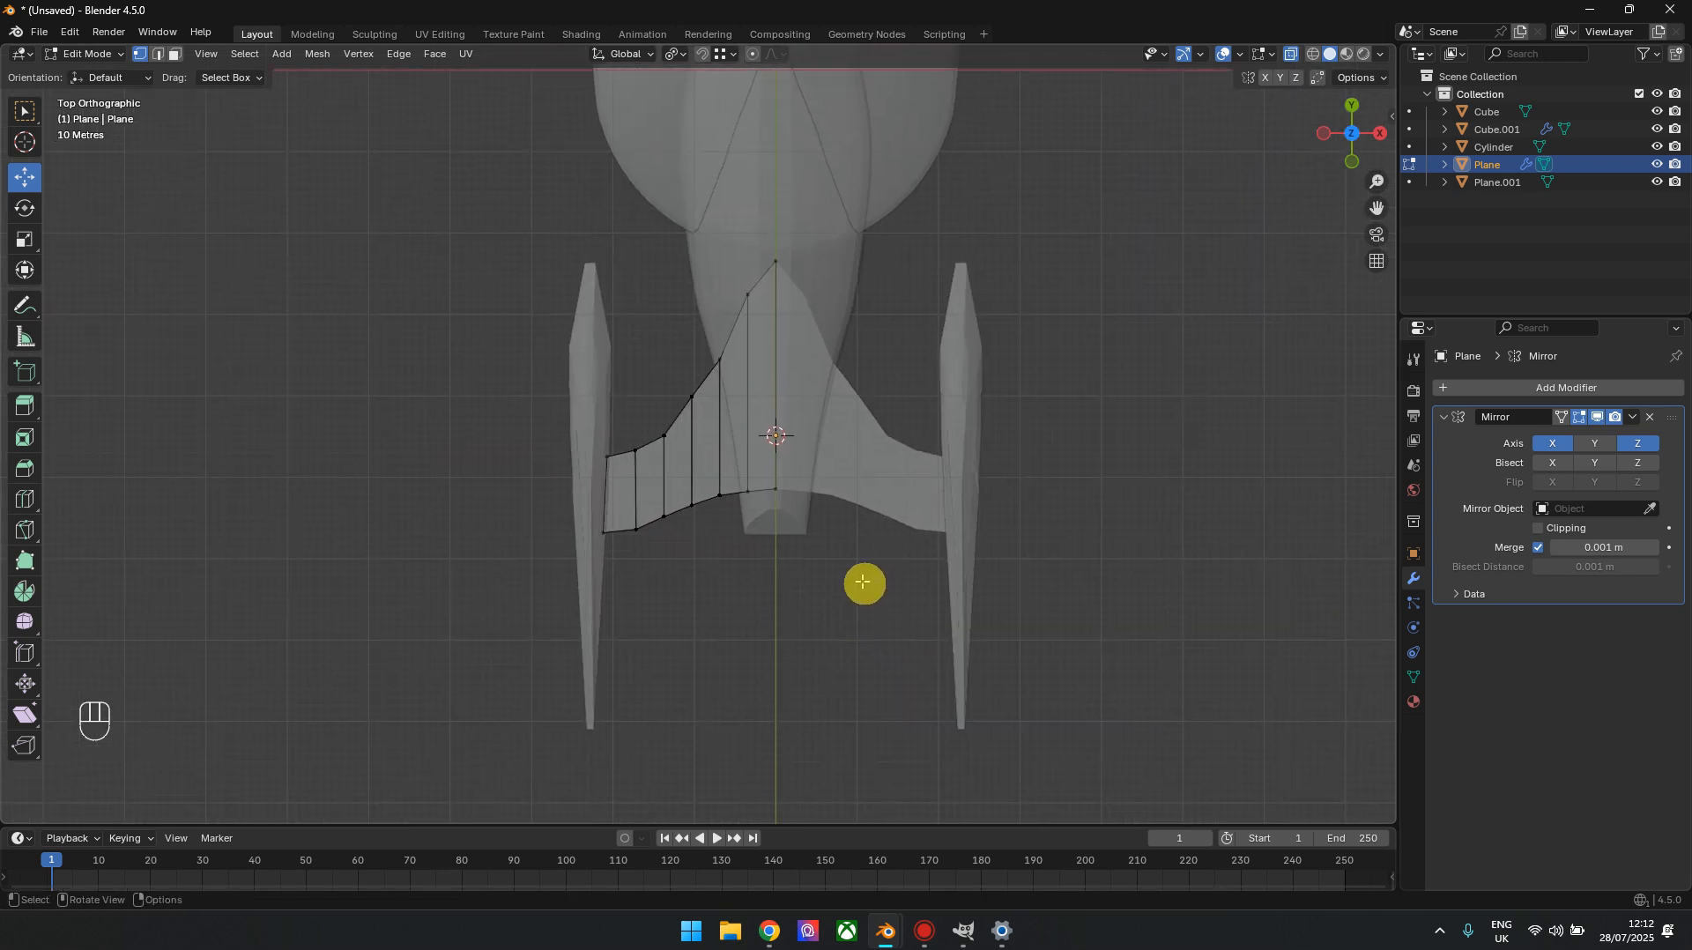
pyautogui.keyDown('shift'); pyautogui.moveTo(714, 628); pyautogui.dragTo(884, 607, button='middle'); pyautogui.keyUp('shift')
pyautogui.scroll(4, 848, 555)
pyautogui.hotkey('alt', 'z')
pyautogui.scroll(-4, 1067, 548)
pyautogui.moveTo(1358, 146); pyautogui.dragTo(1352, 124)
pyautogui.keyDown('shift'); pyautogui.moveTo(991, 491); pyautogui.dragTo(869, 392, button='middle'); pyautogui.keyUp('shift')
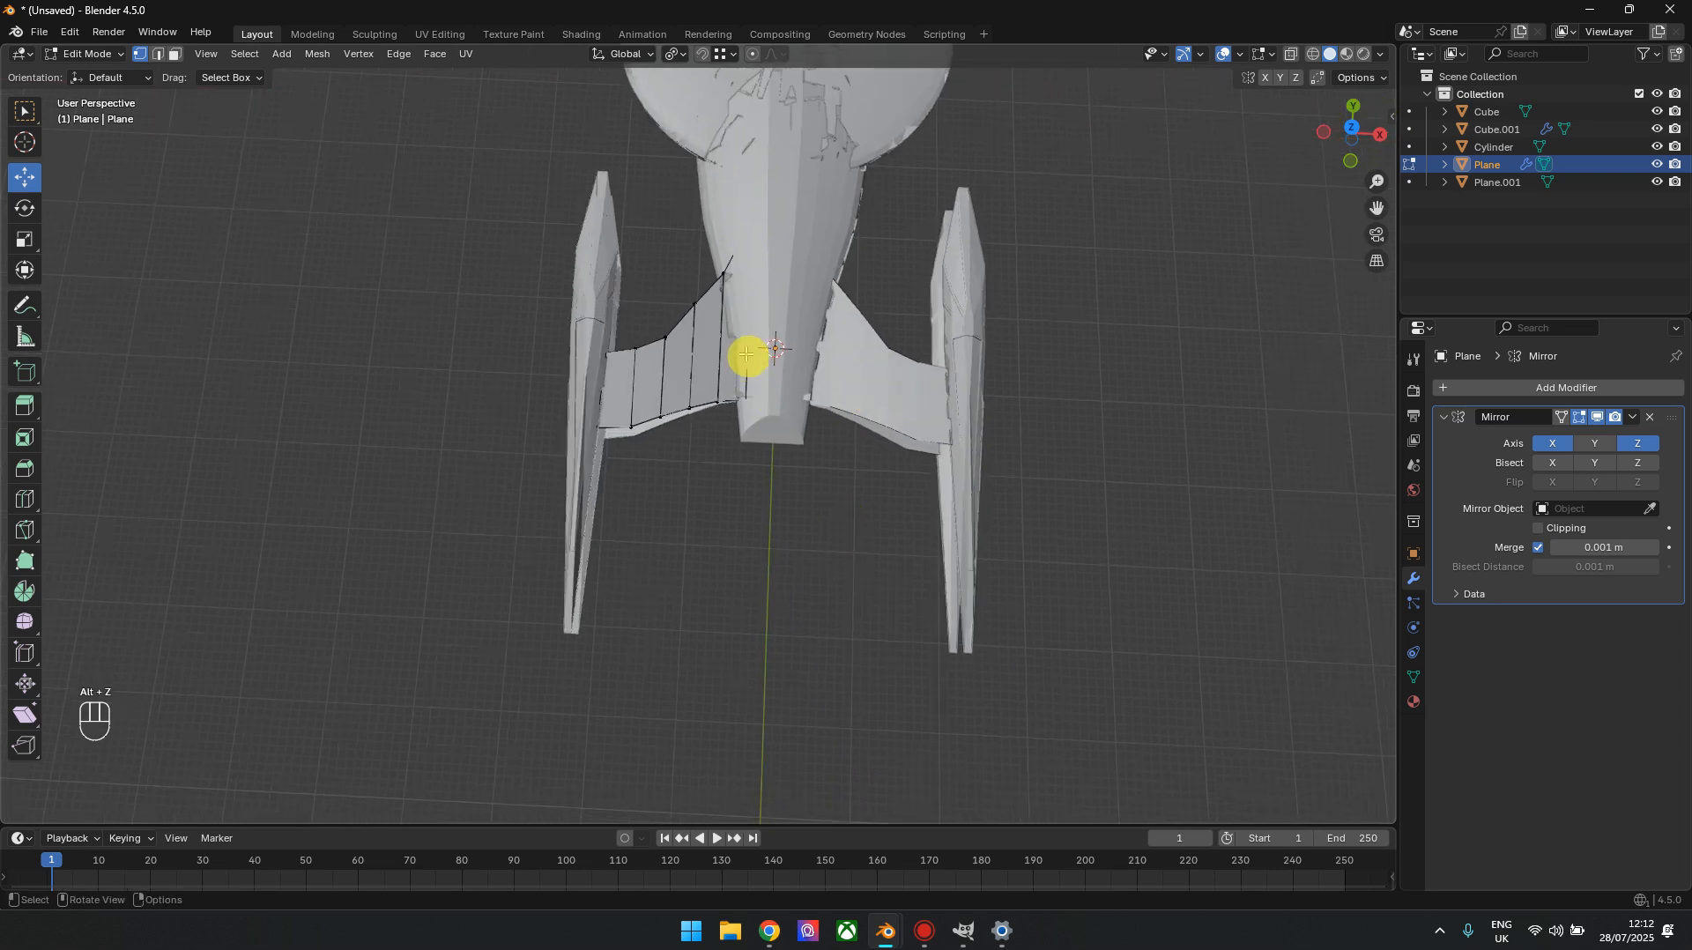
pyautogui.press('Tab')
# Open the rear hull mesh for editing and add a single centred lengthwise loop cut down its middle in the front view
pyautogui.click(846, 181)
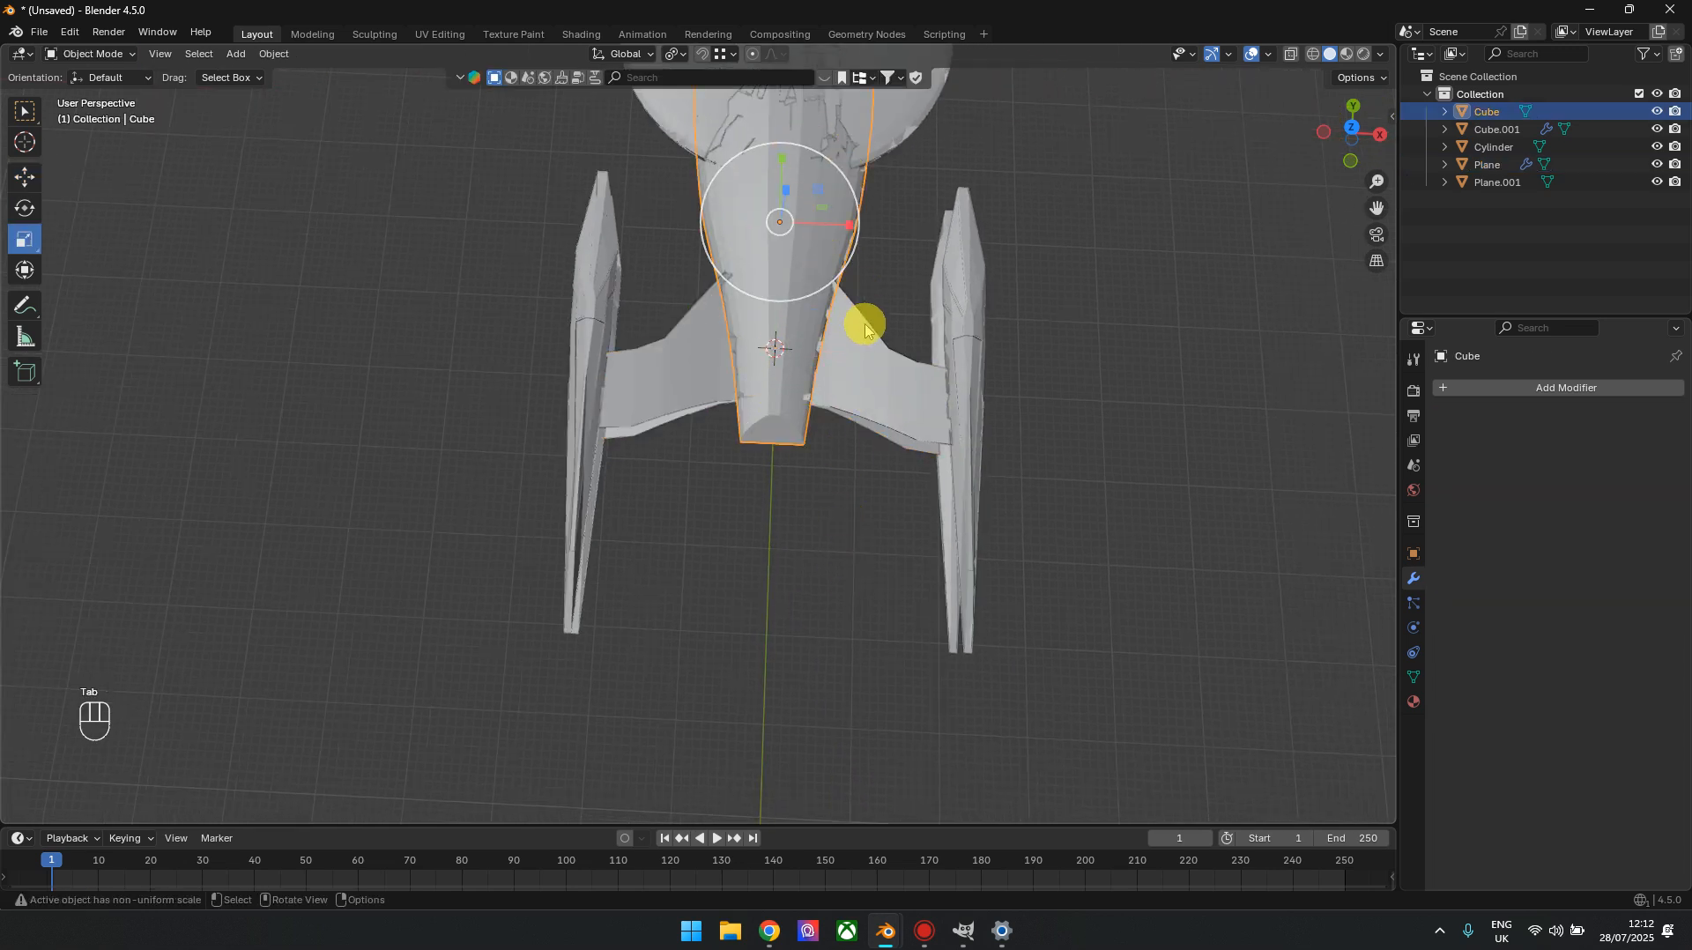
pyautogui.press('Tab')
pyautogui.click(1352, 129)
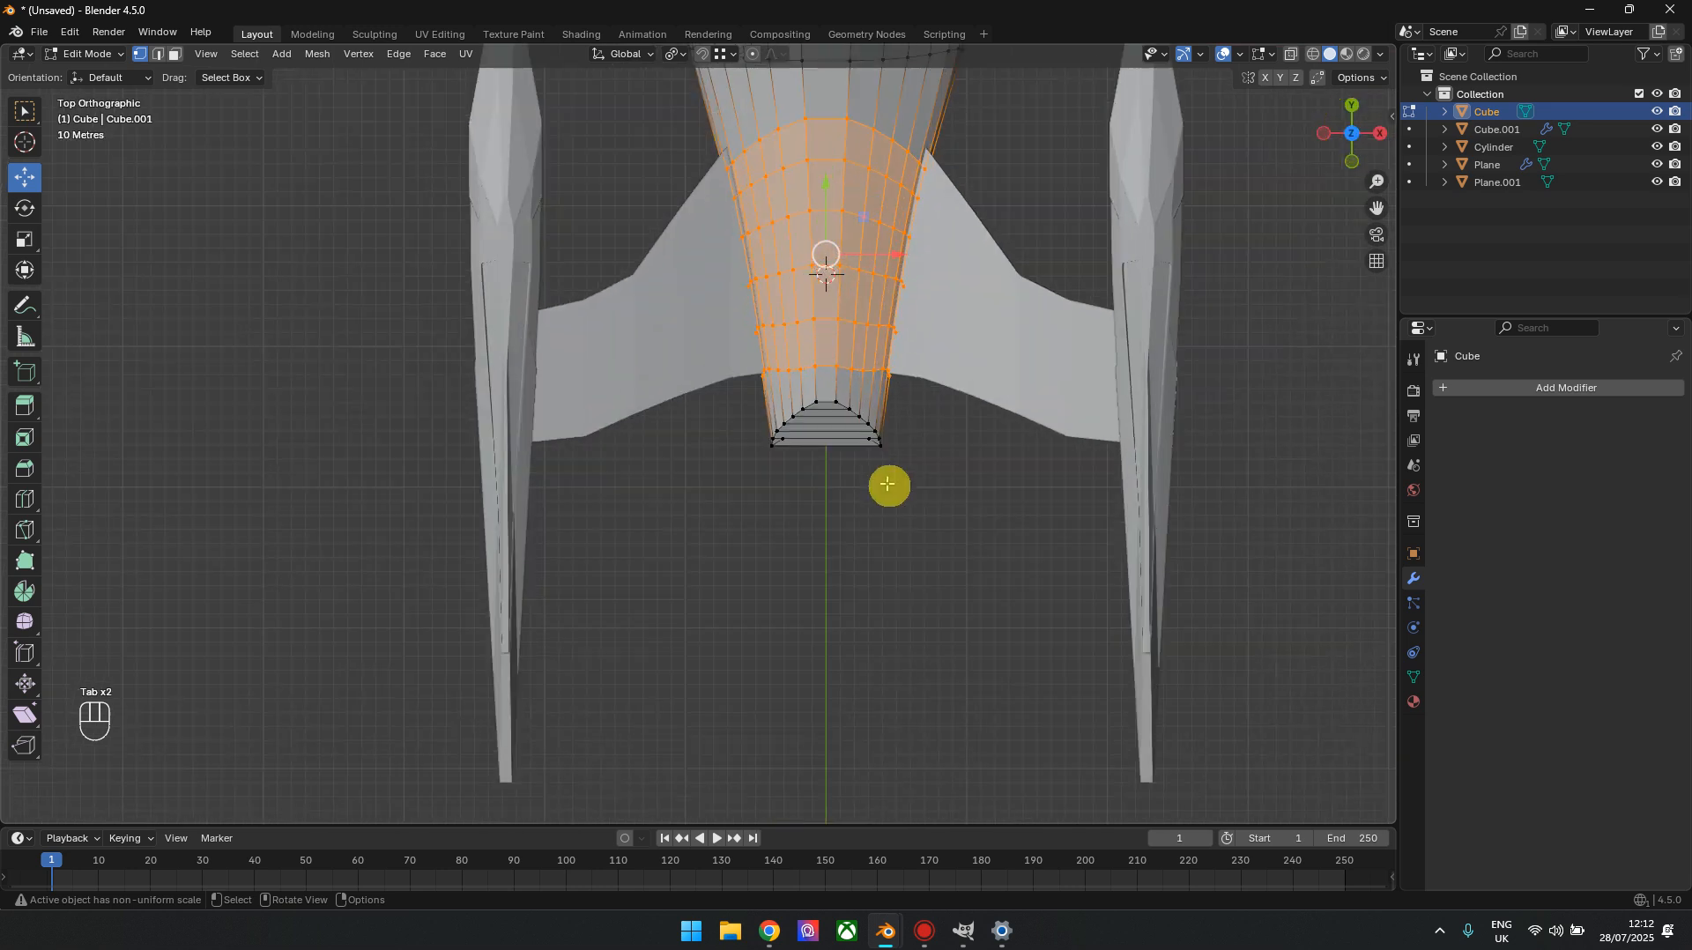
pyautogui.scroll(3, 888, 483)
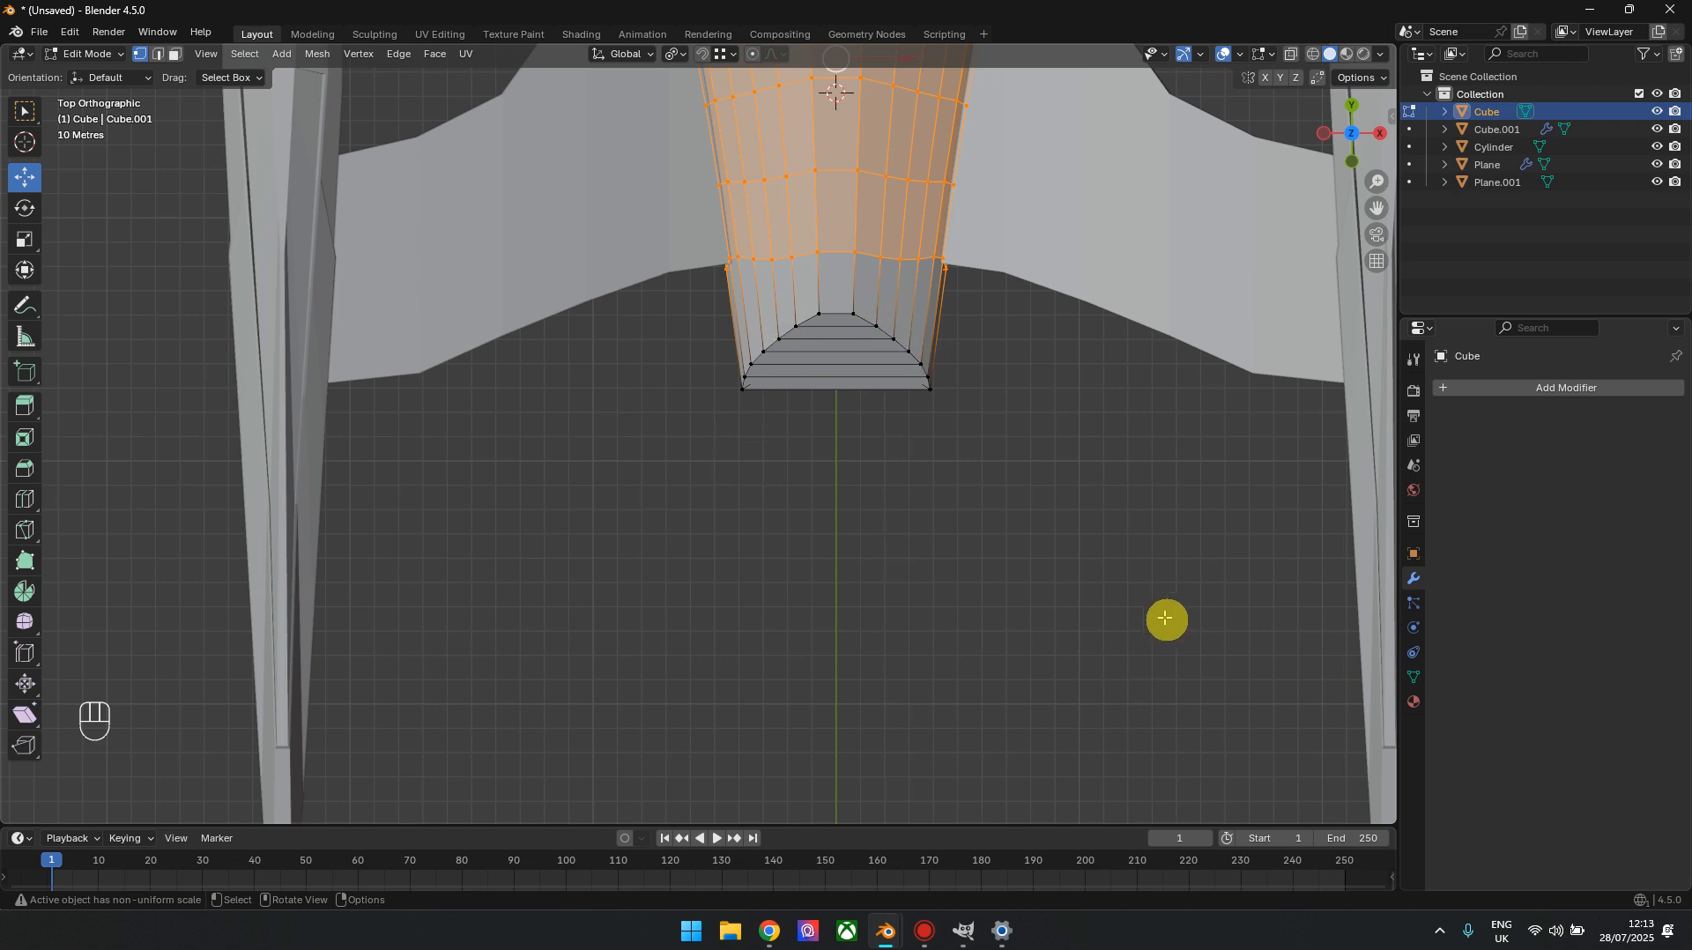
pyautogui.moveTo(1353, 110); pyautogui.dragTo(1353, 148)
pyautogui.scroll(7, 914, 608)
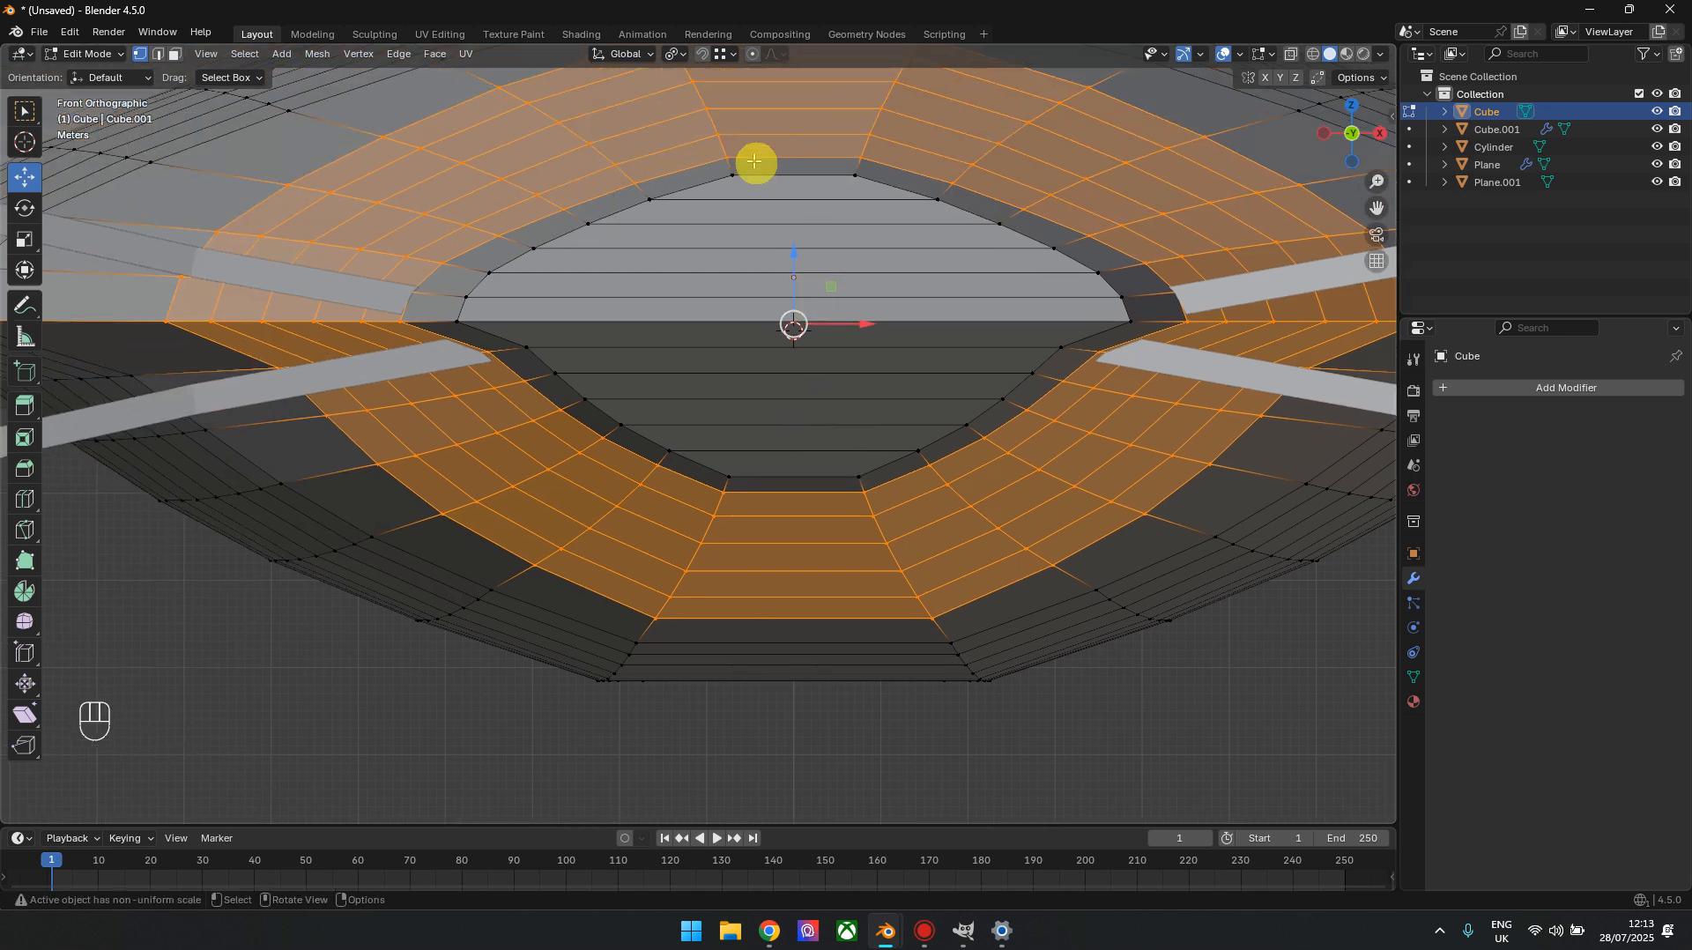
pyautogui.click(24, 498)
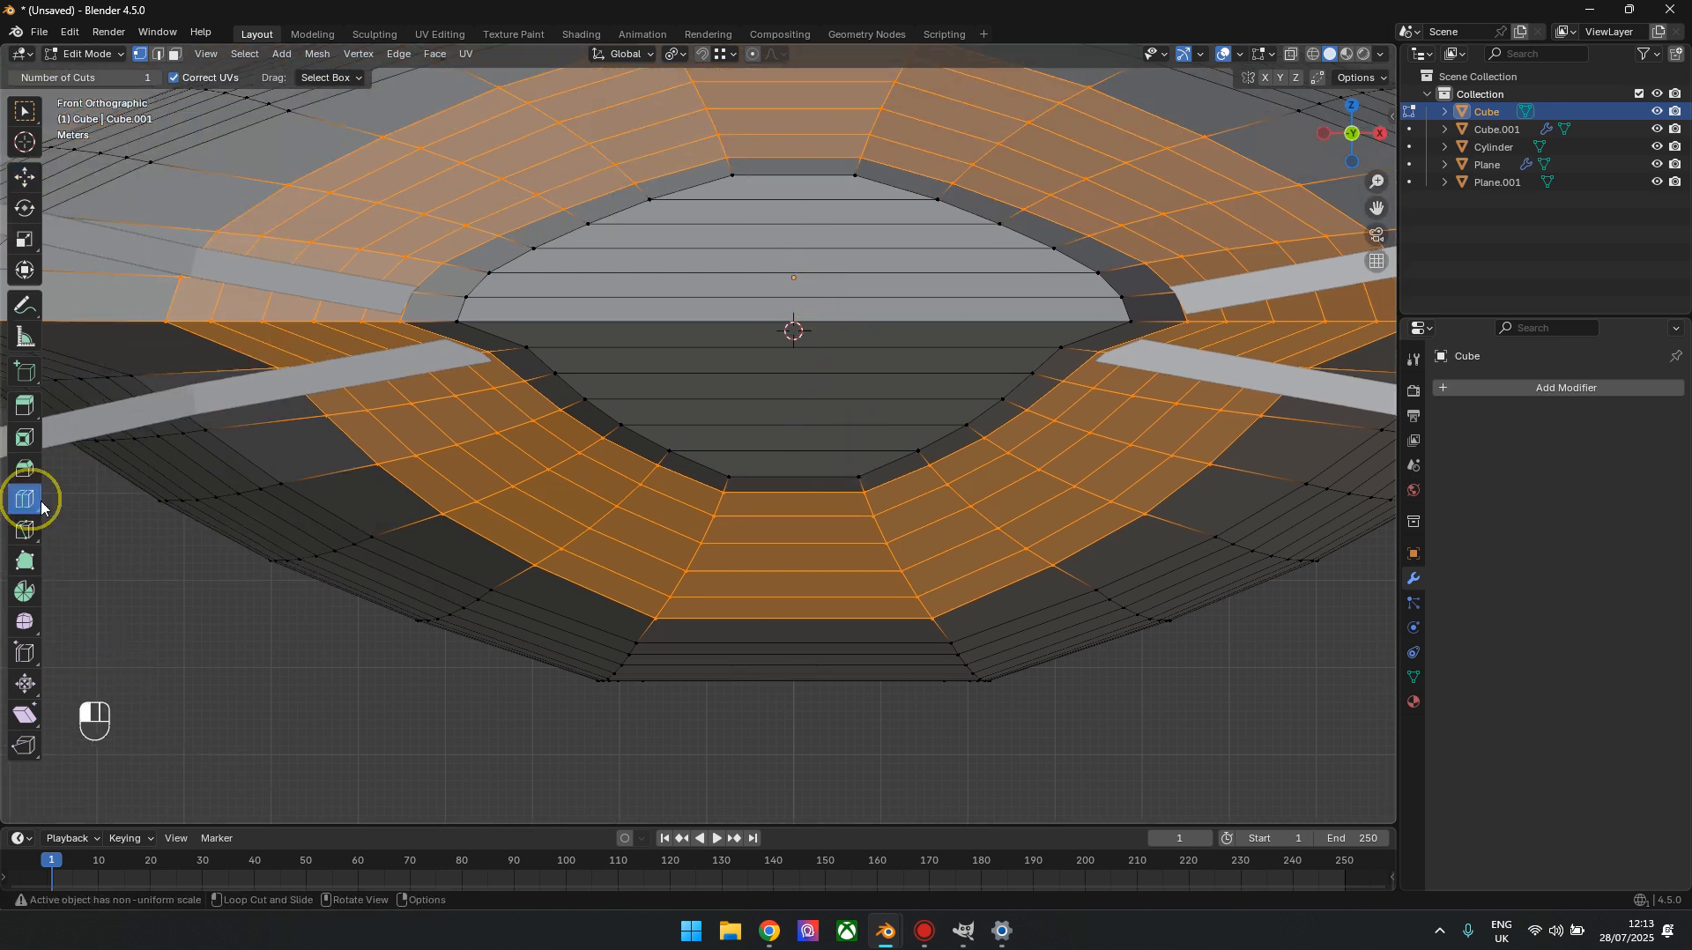
pyautogui.click(794, 192)
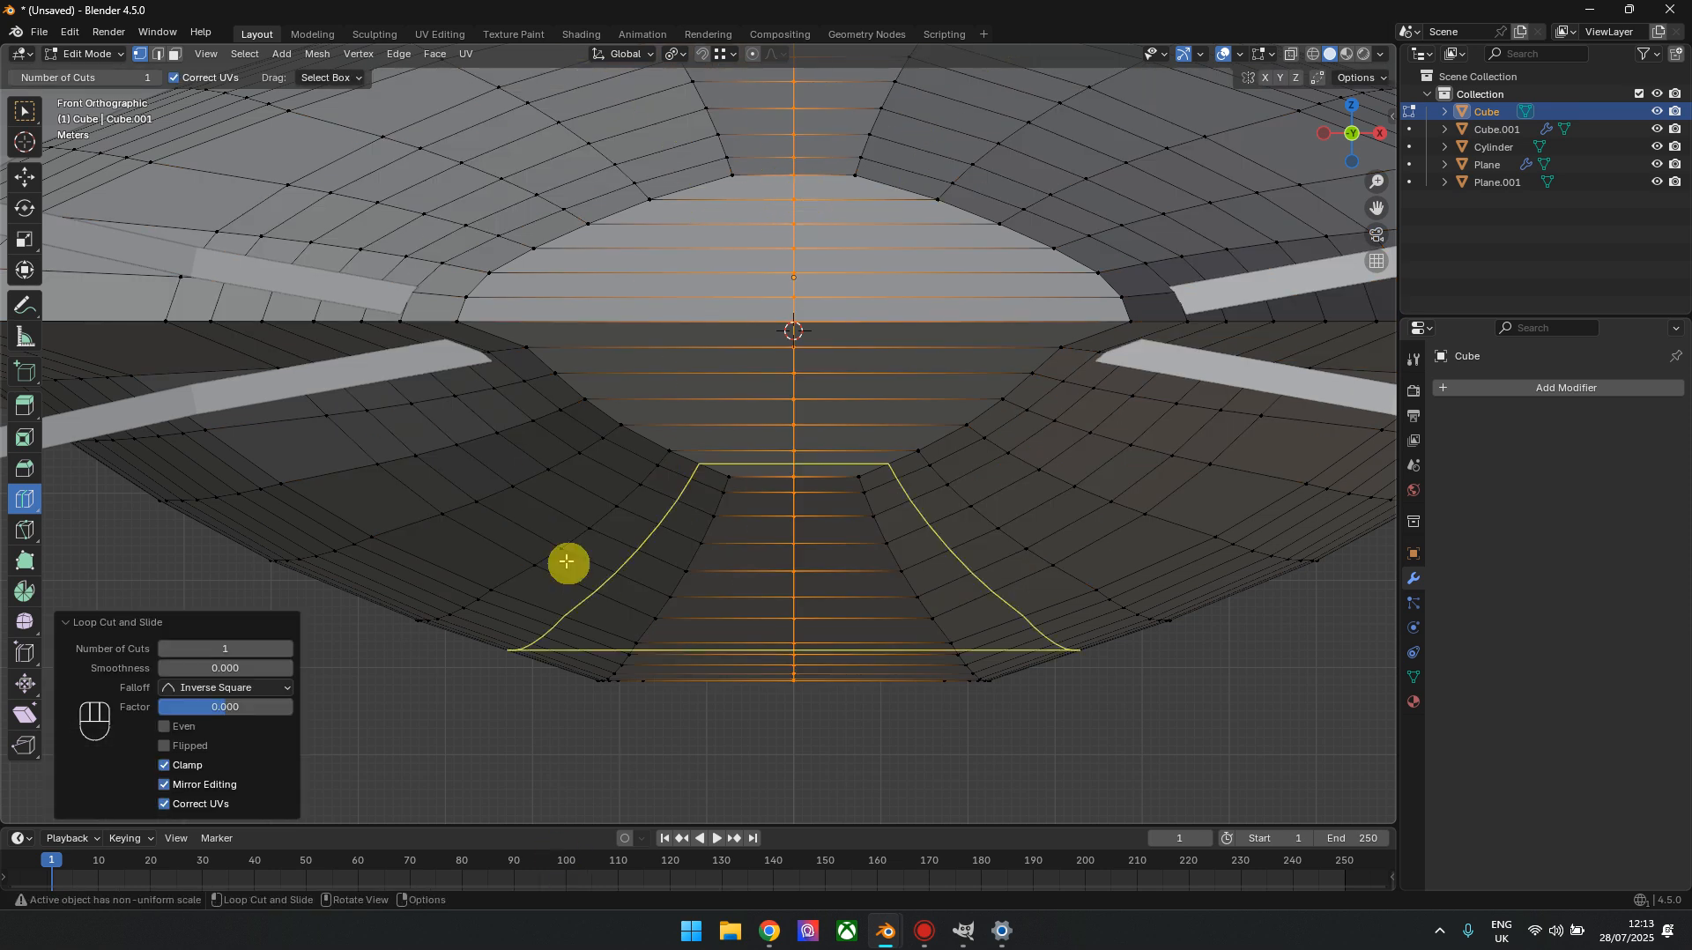
# With X-ray on, select all hull vertices on the negative X side of the centre cut and delete them
pyautogui.scroll(-6, 494, 542)
pyautogui.click(25, 177)
pyautogui.moveTo(425, 130); pyautogui.dragTo(718, 633)
pyautogui.press('x')
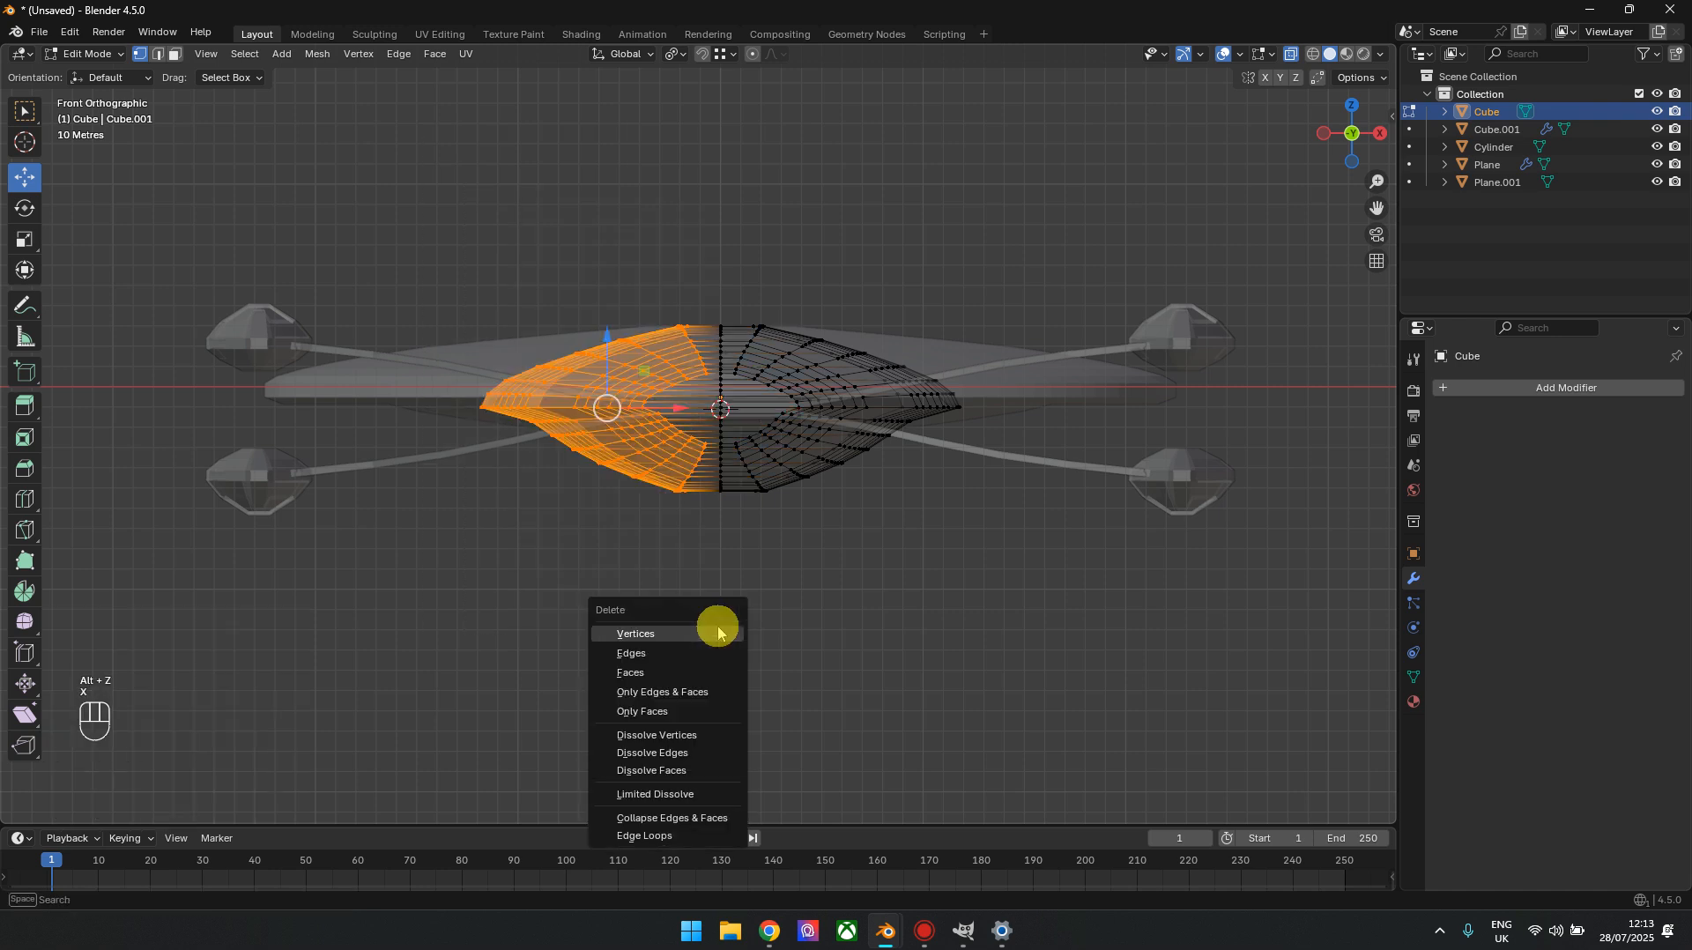
pyautogui.press('x')
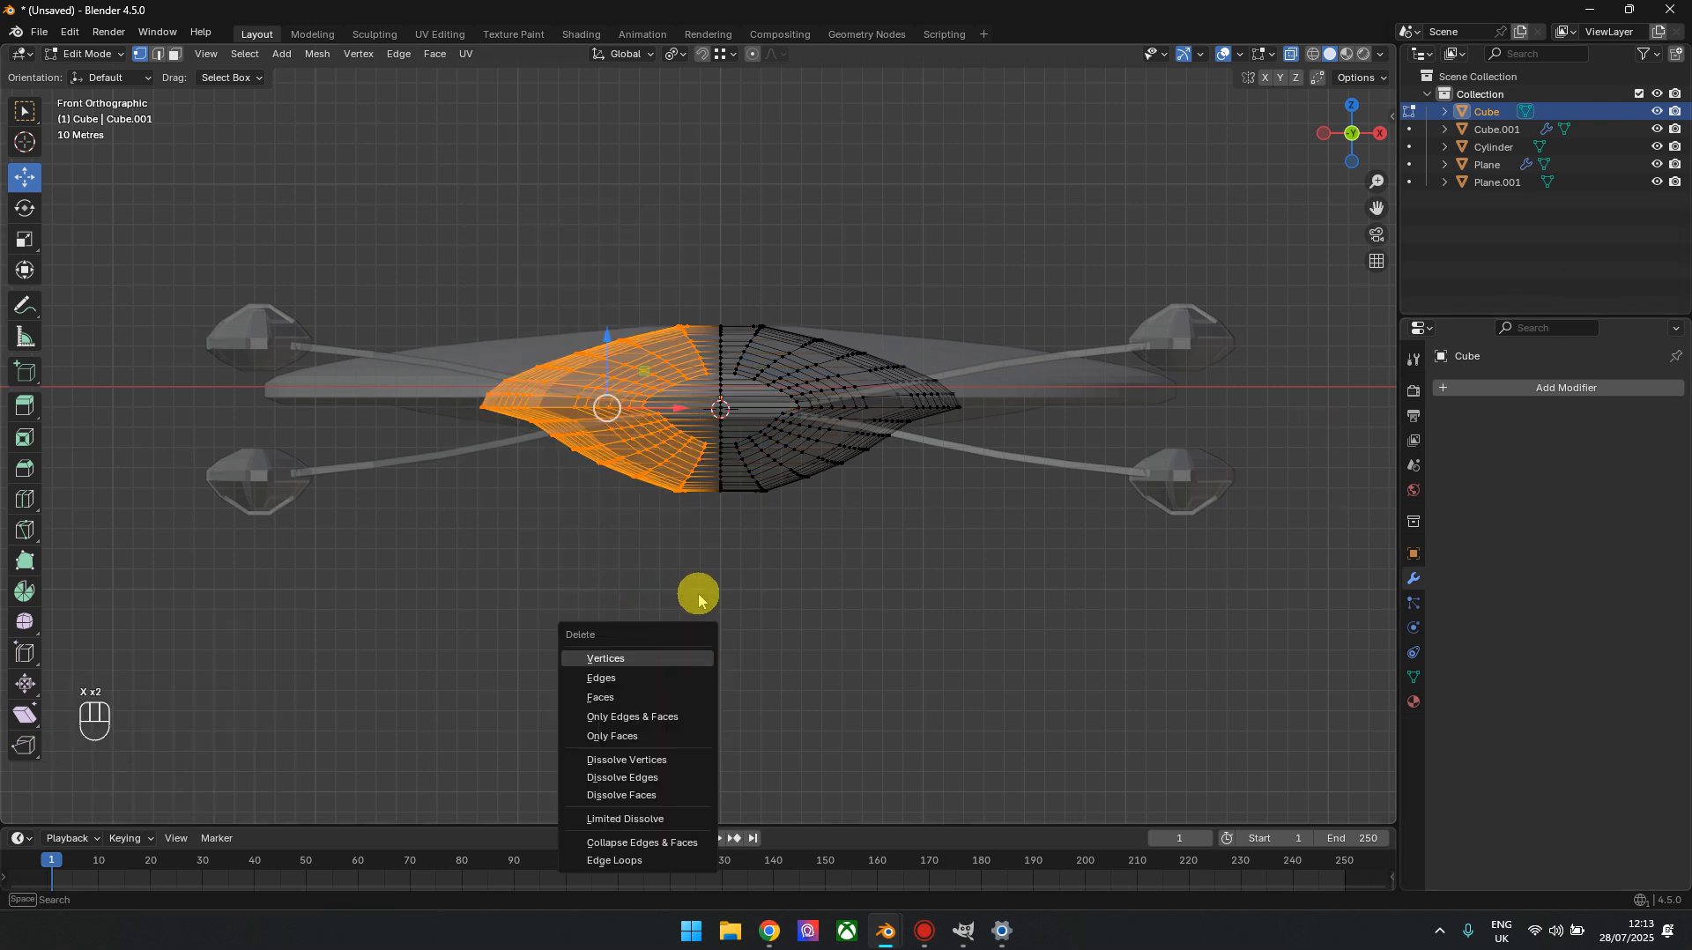
pyautogui.click(672, 670)
# Add a Mirror modifier on the X axis to the halved rear hull
pyautogui.click(1587, 388)
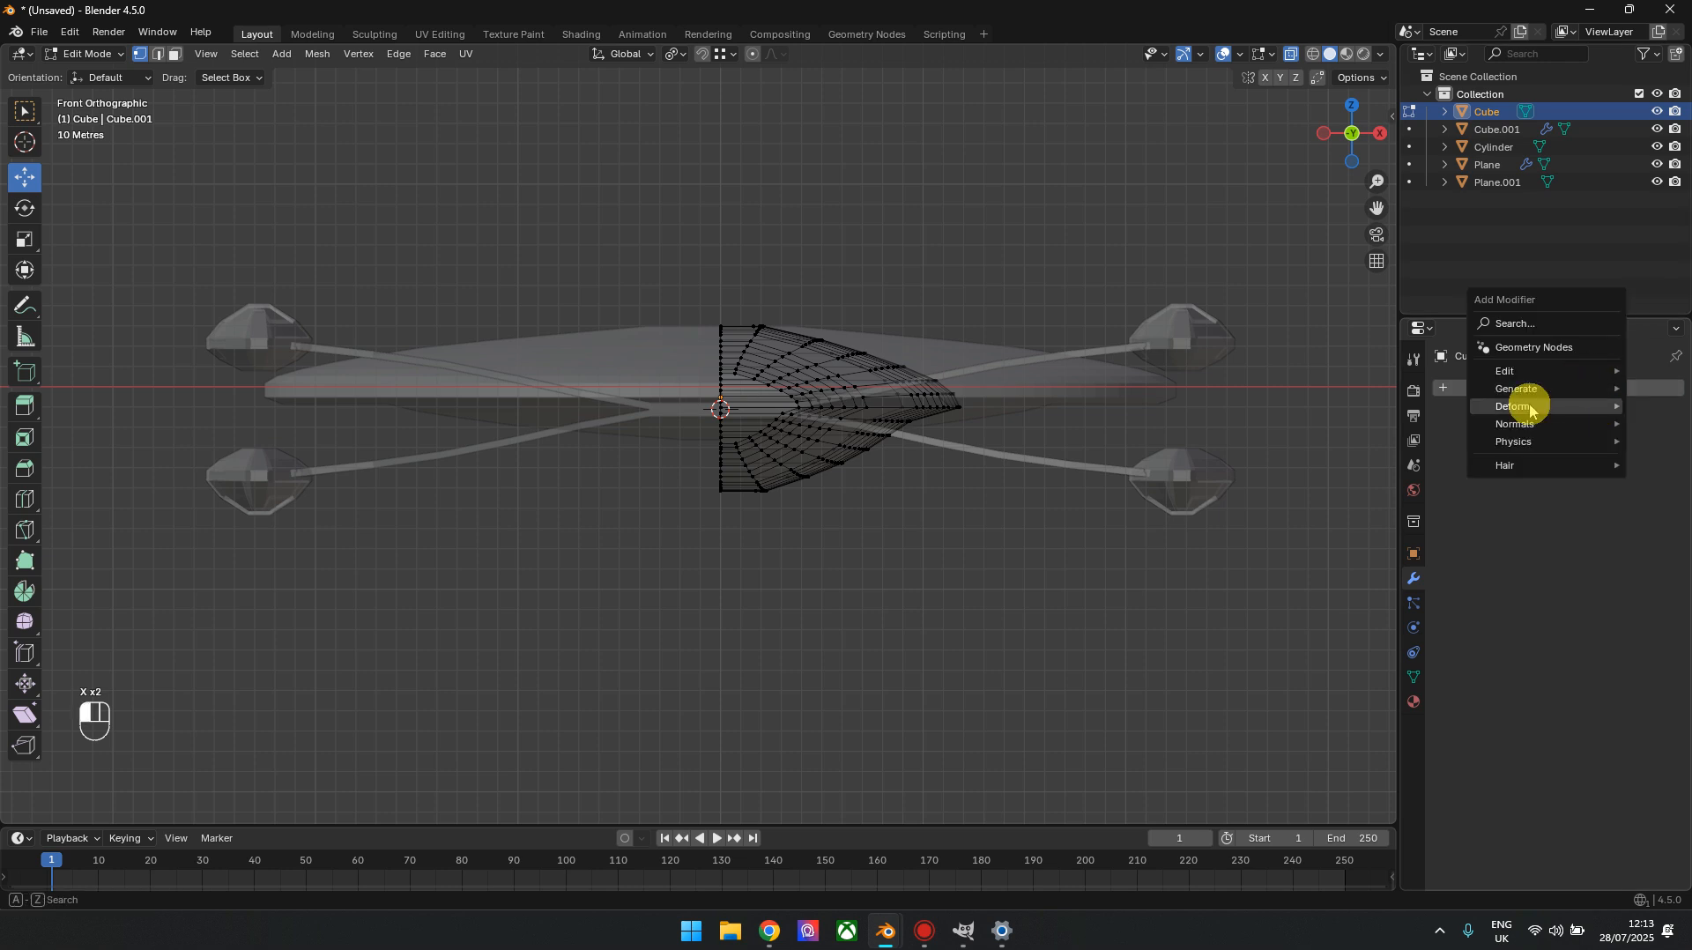
pyautogui.moveTo(1523, 388)
pyautogui.click(1357, 511)
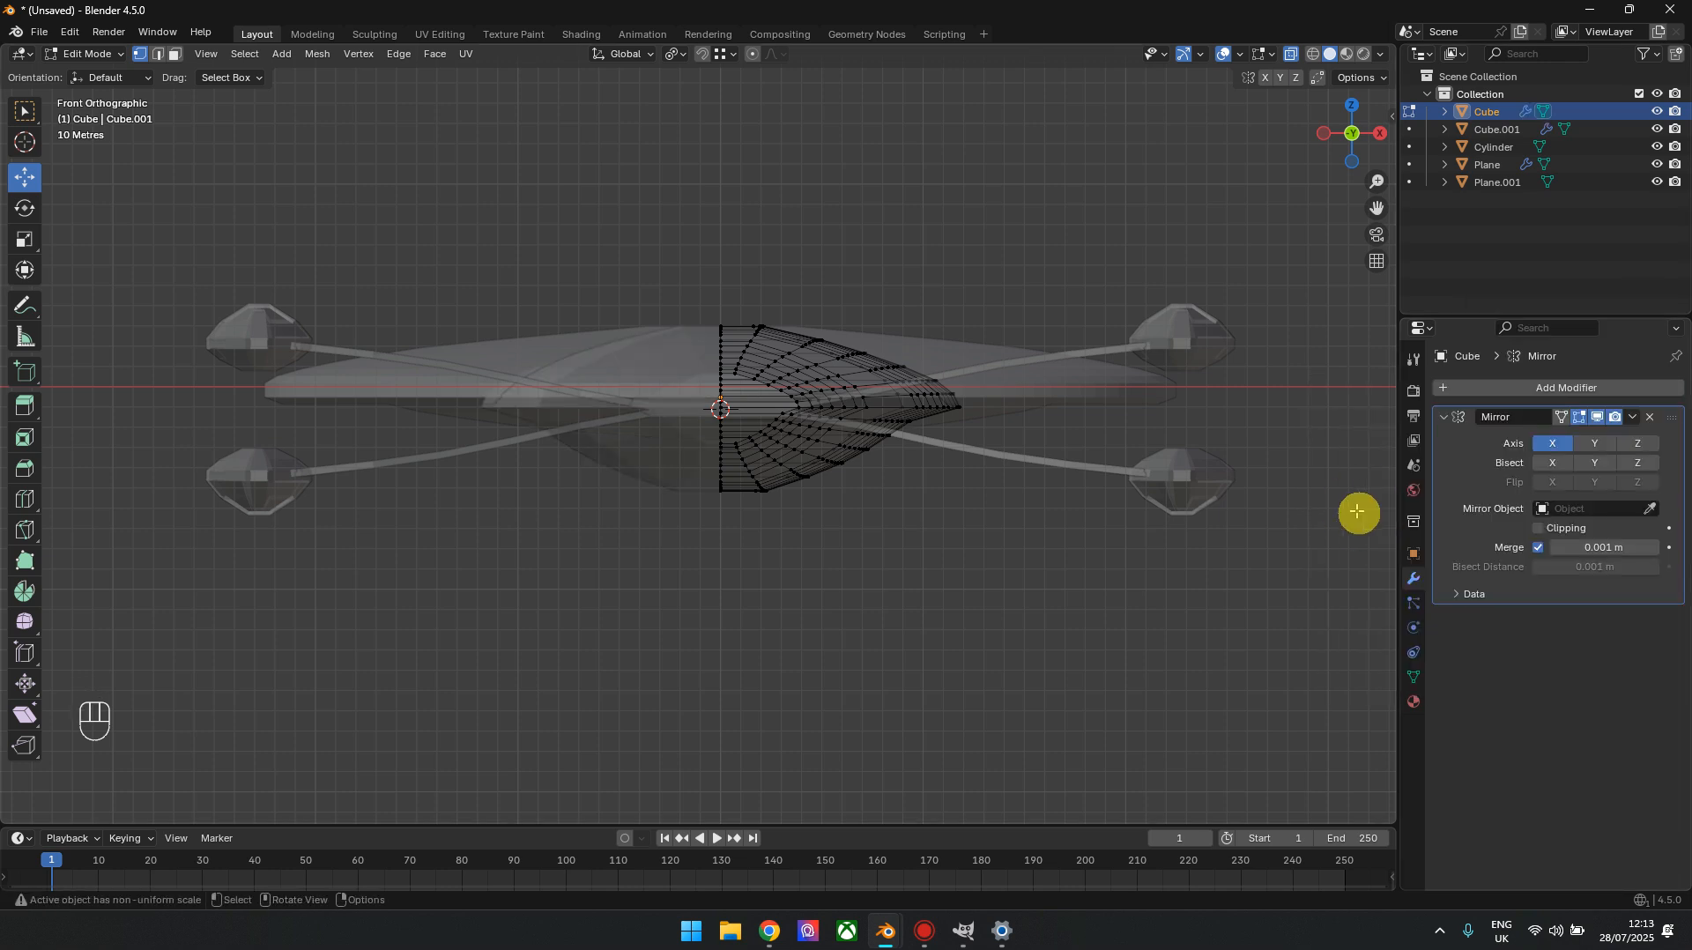
# Turn X-ray off and connect the upper and lower rim vertices nearest the centreline with a vertical cut across the rear face
pyautogui.moveTo(932, 500)
pyautogui.keyDown('shift'); pyautogui.mouseDown(button='middle')
pyautogui.moveTo(1102, 477)
pyautogui.moveTo(926, 483)
pyautogui.mouseUp(button='middle'); pyautogui.keyUp('shift')
pyautogui.scroll(3, 1112, 464)
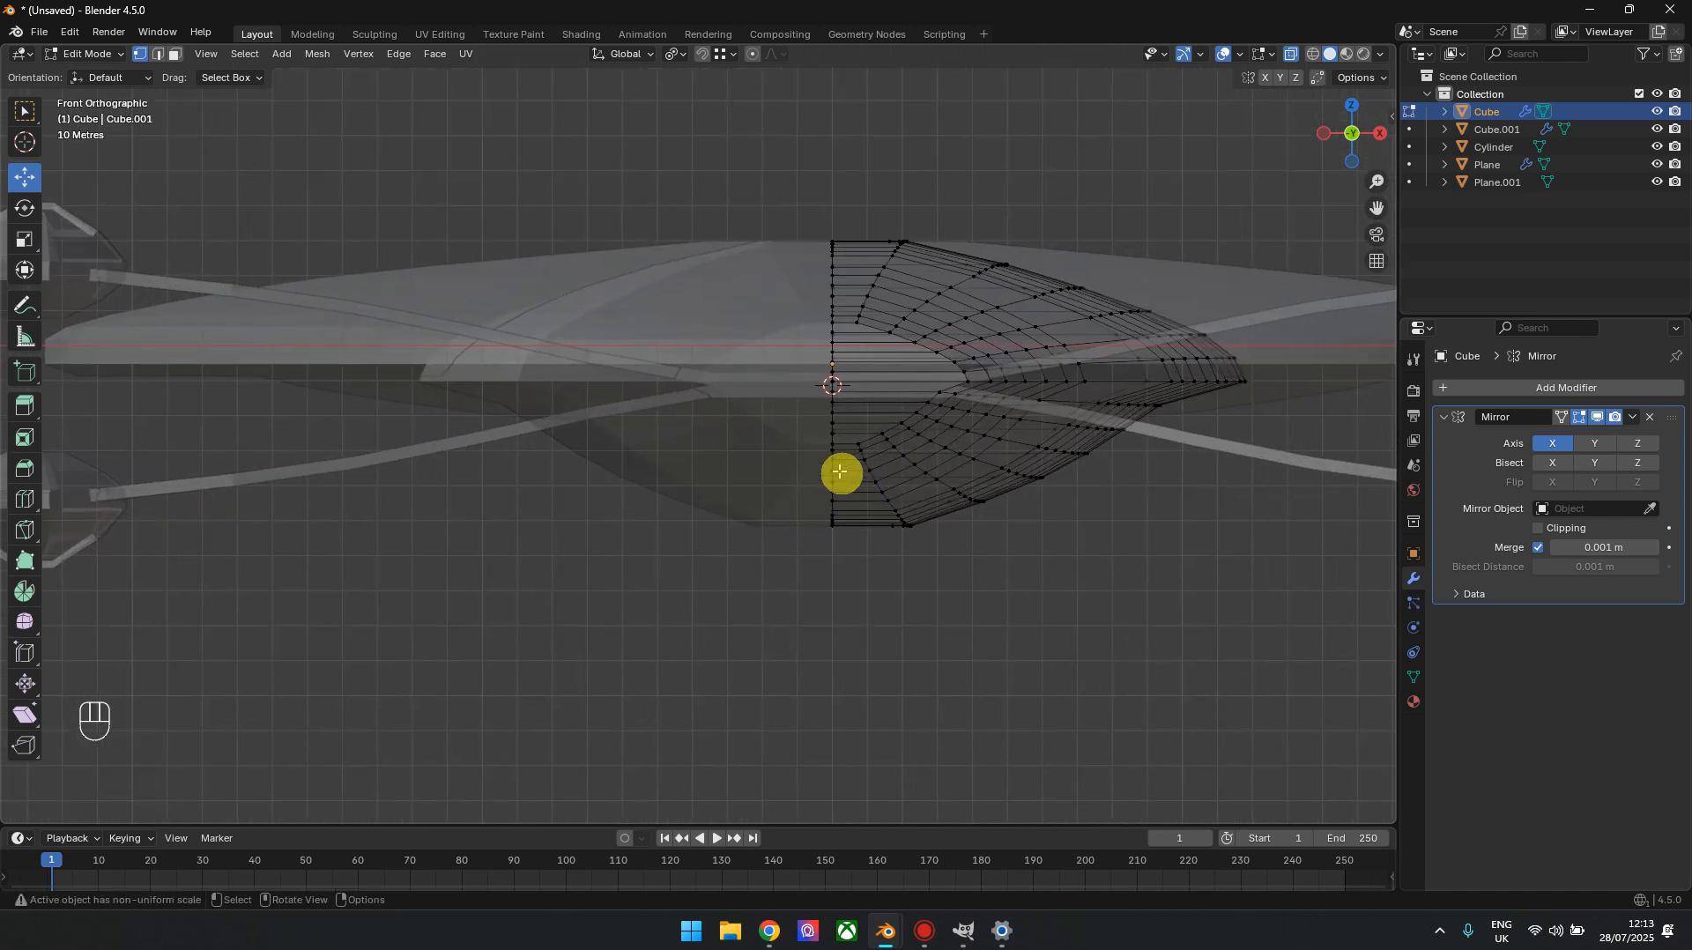
pyautogui.hotkey('alt', 'z')
pyautogui.scroll(3, 1023, 363)
pyautogui.scroll(4, 770, 340)
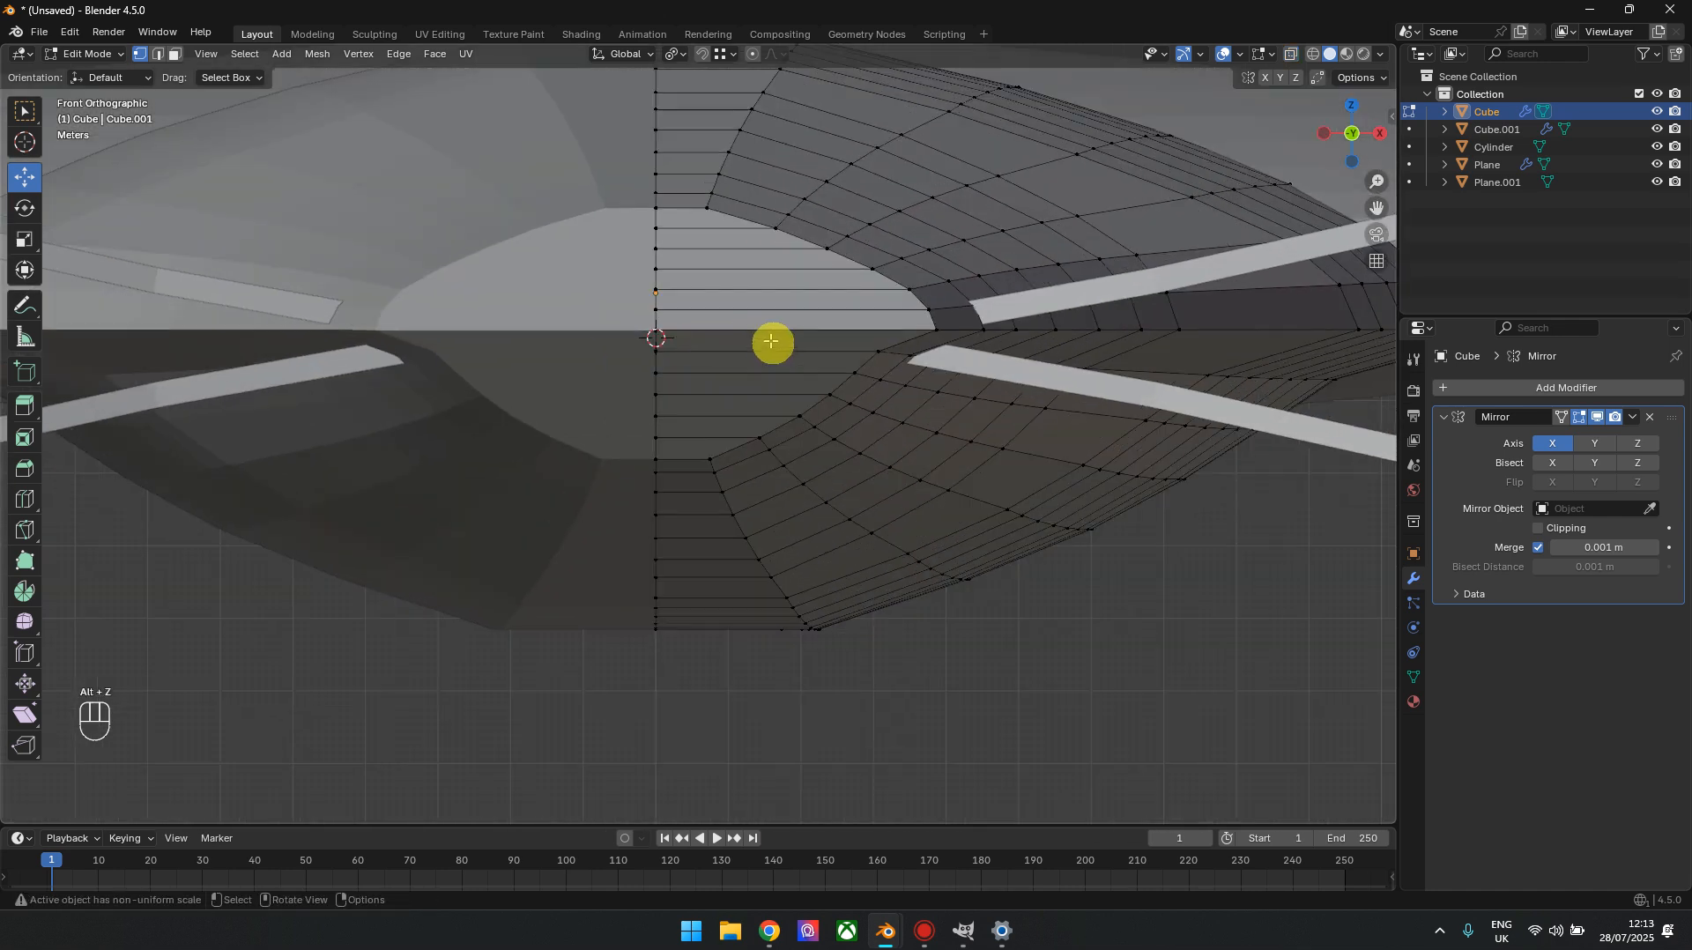
pyautogui.click(720, 115)
pyautogui.keyDown('shift'); pyautogui.click(720, 469); pyautogui.keyUp('shift')
pyautogui.press('j')
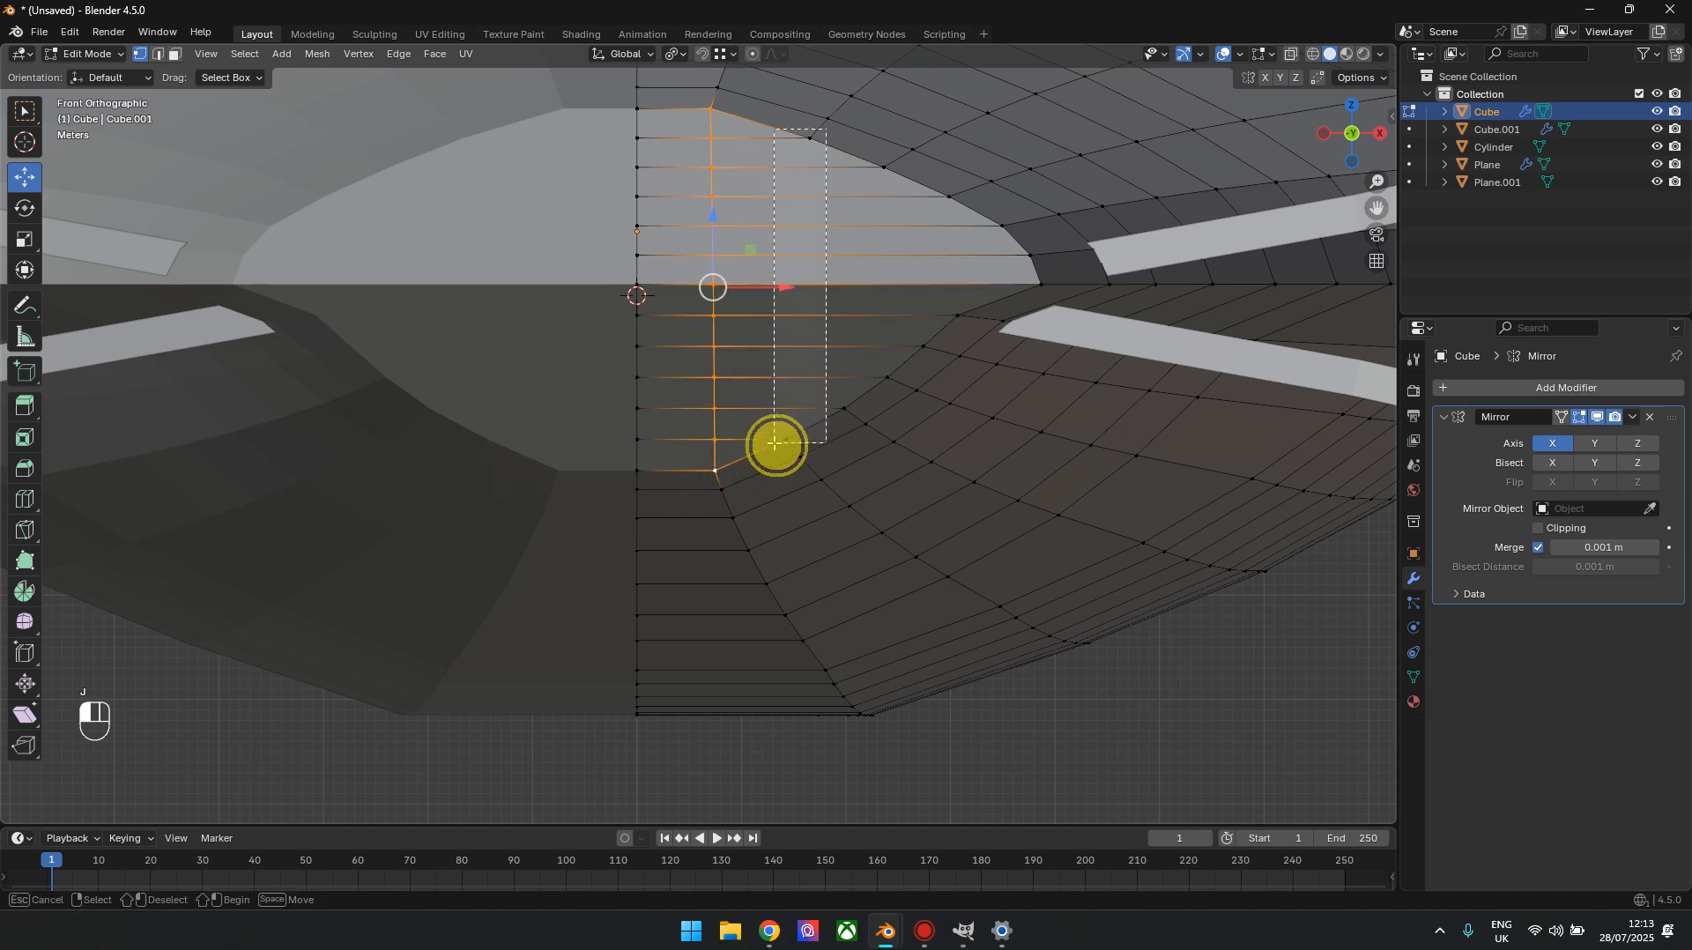
# Try to connect the next three pairs of upper and lower rim vertices with further cuts across the rear face
pyautogui.keyDown('alt'); pyautogui.click(773, 438); pyautogui.keyUp('alt')
pyautogui.press('j')
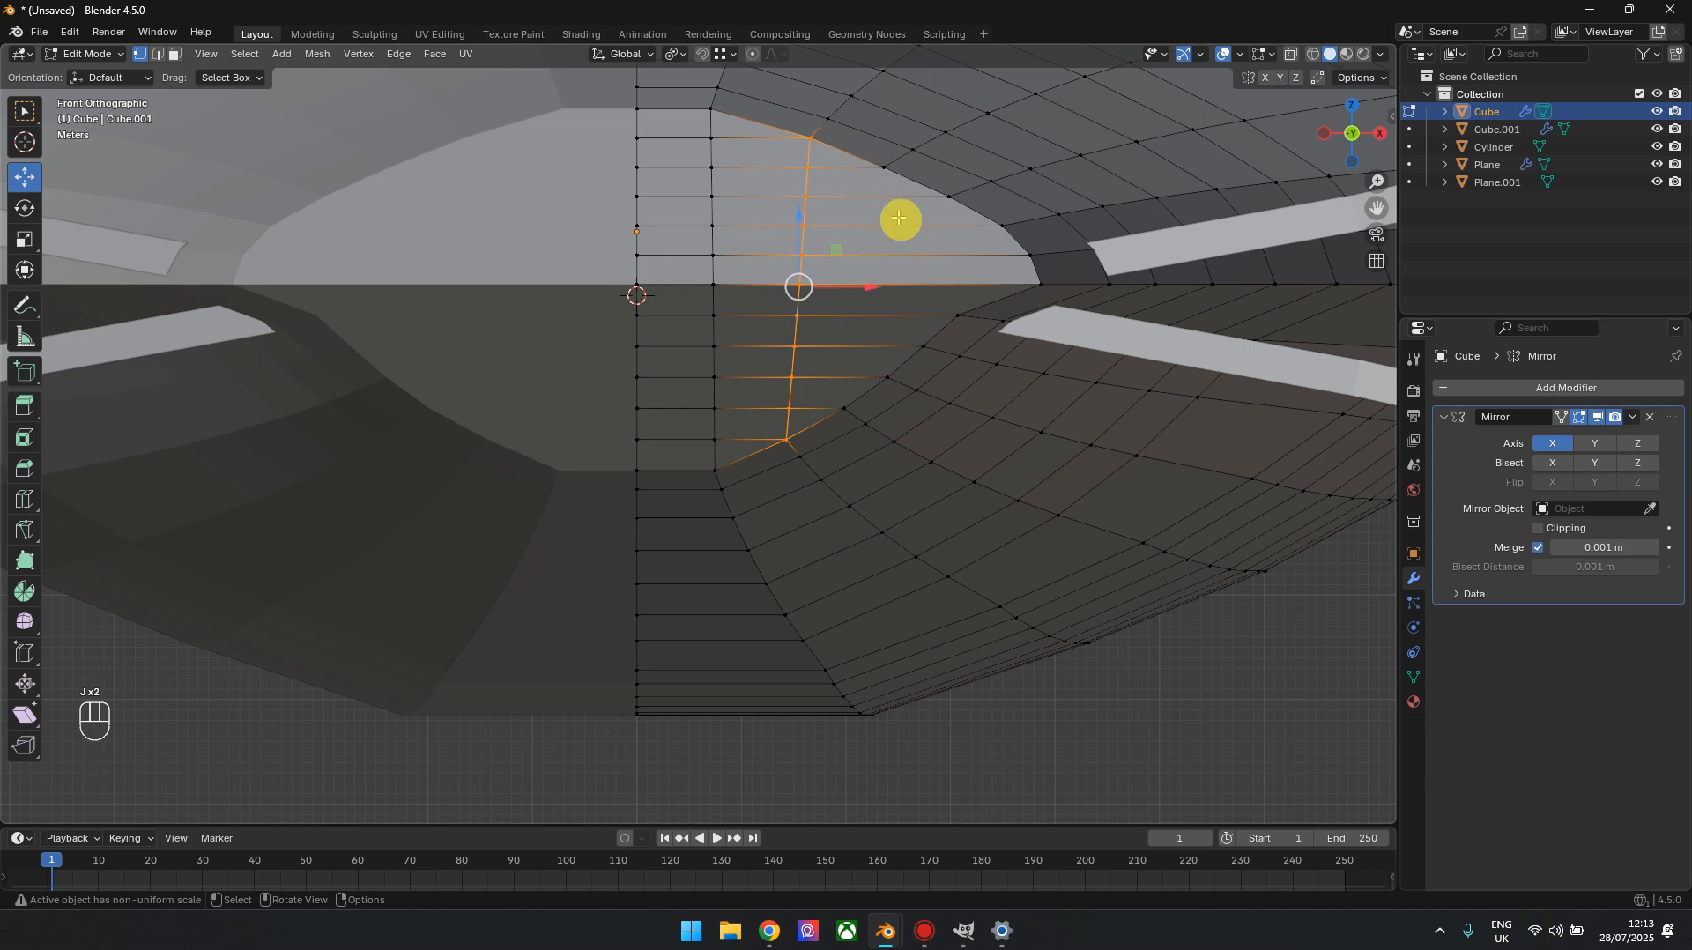
pyautogui.click(886, 163)
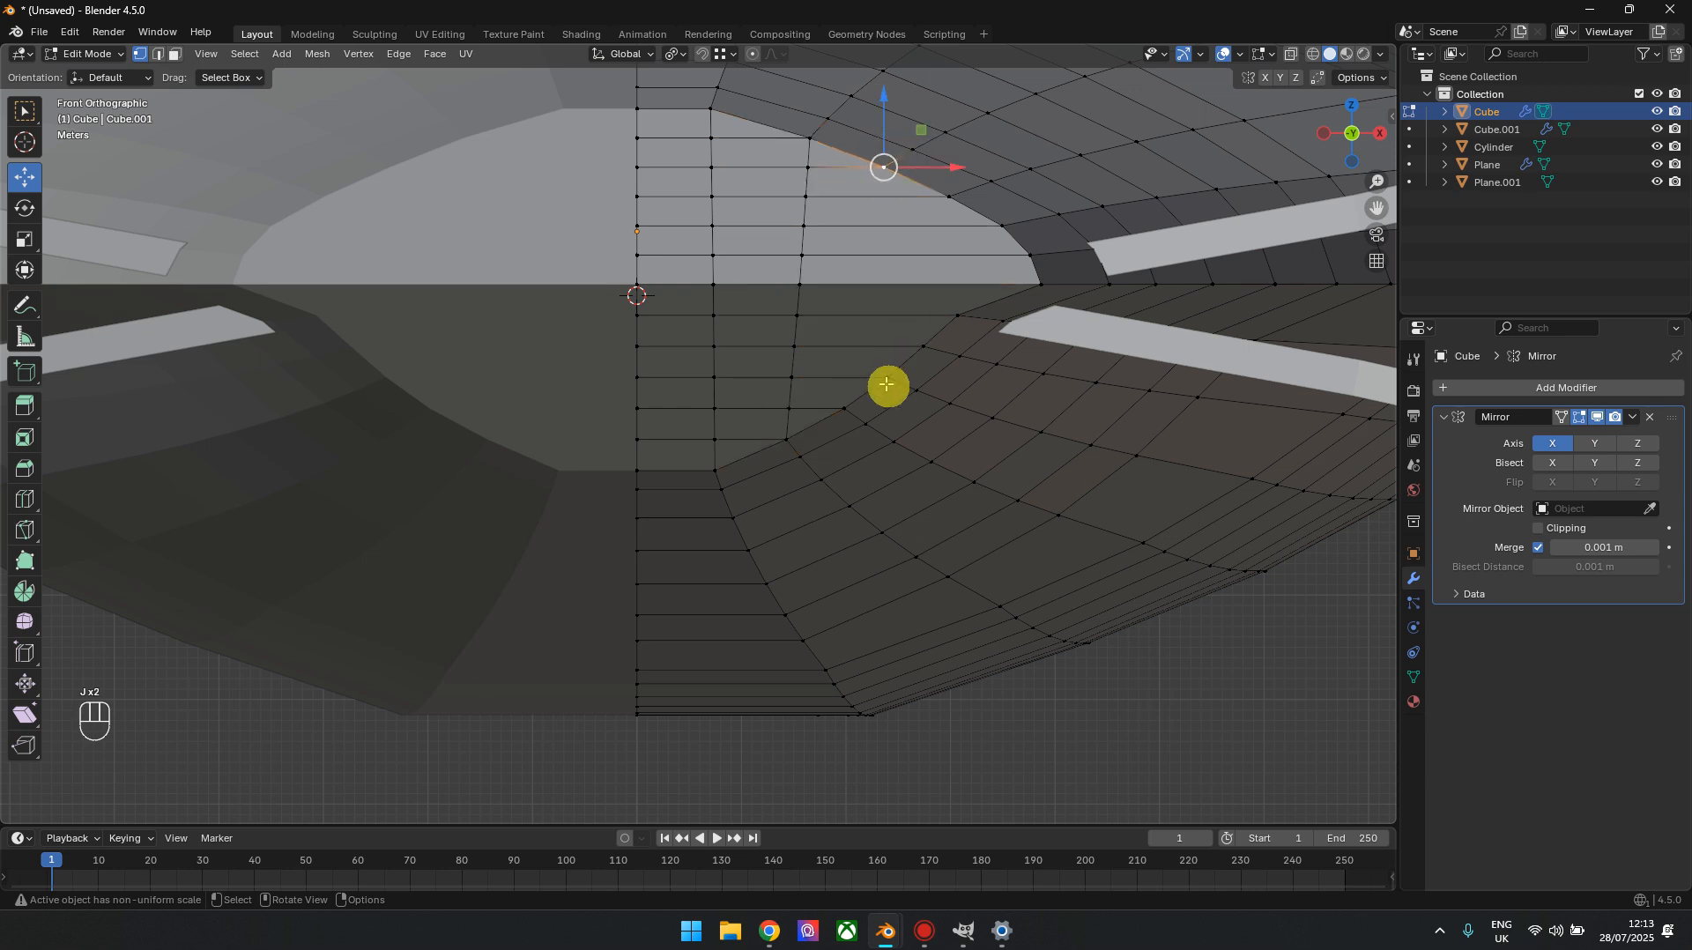
pyautogui.keyDown('shift'); pyautogui.click(846, 401); pyautogui.keyUp('shift')
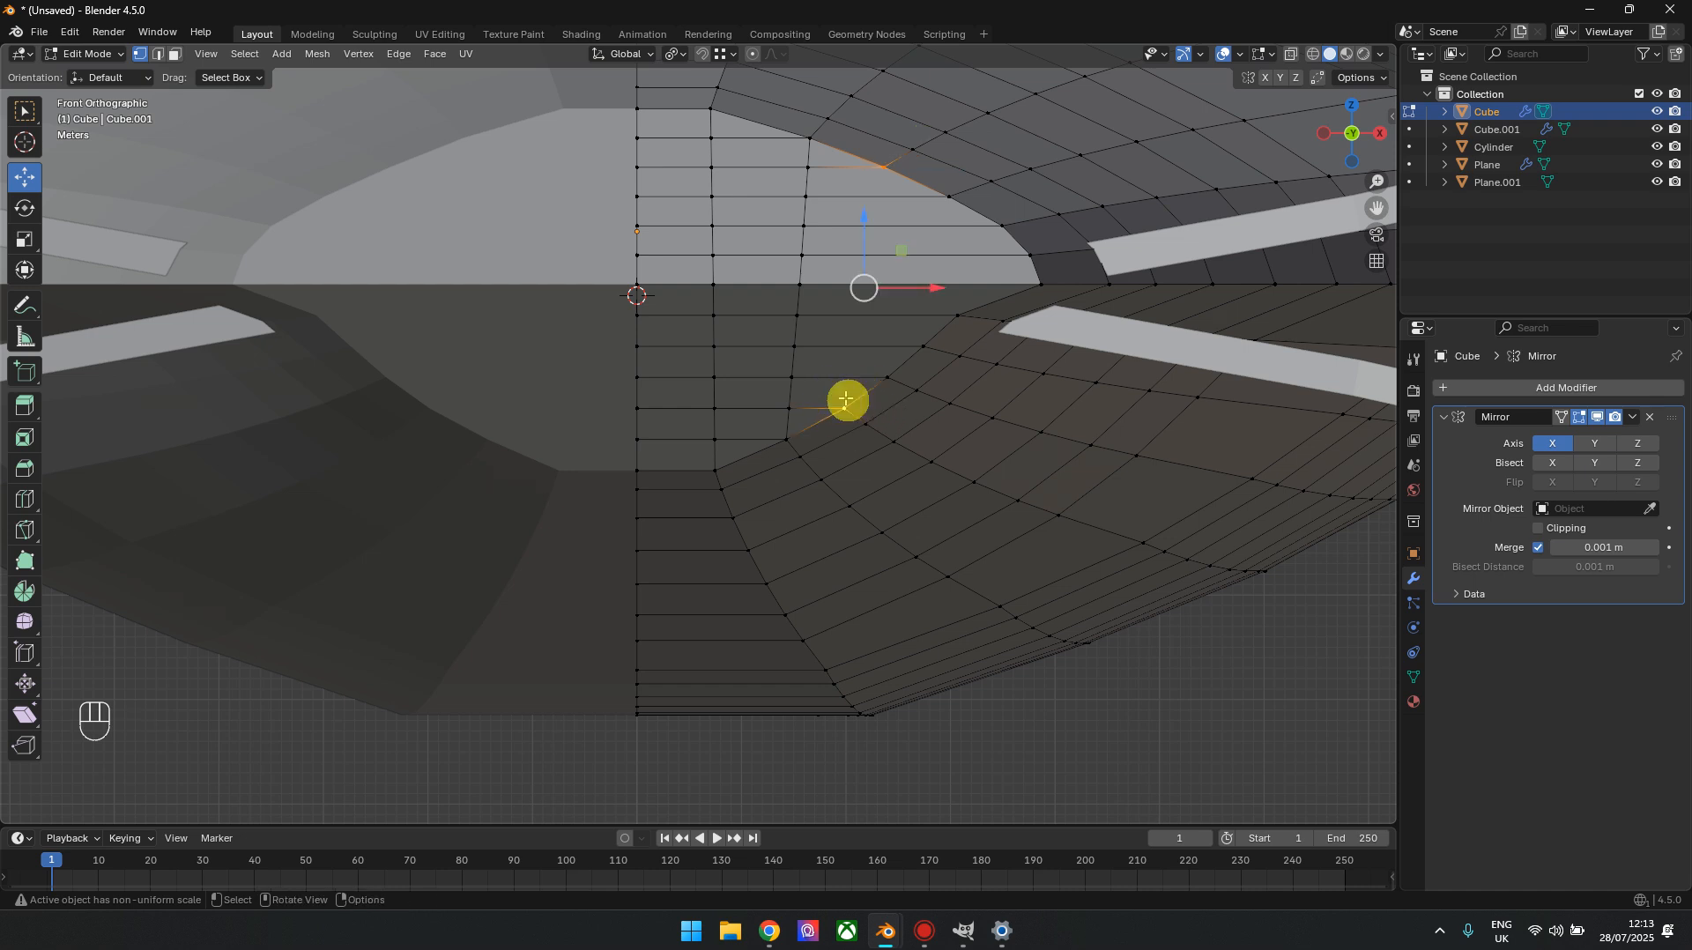
pyautogui.press('j')
pyautogui.click(947, 196)
pyautogui.keyDown('shift'); pyautogui.click(889, 377); pyautogui.keyUp('shift')
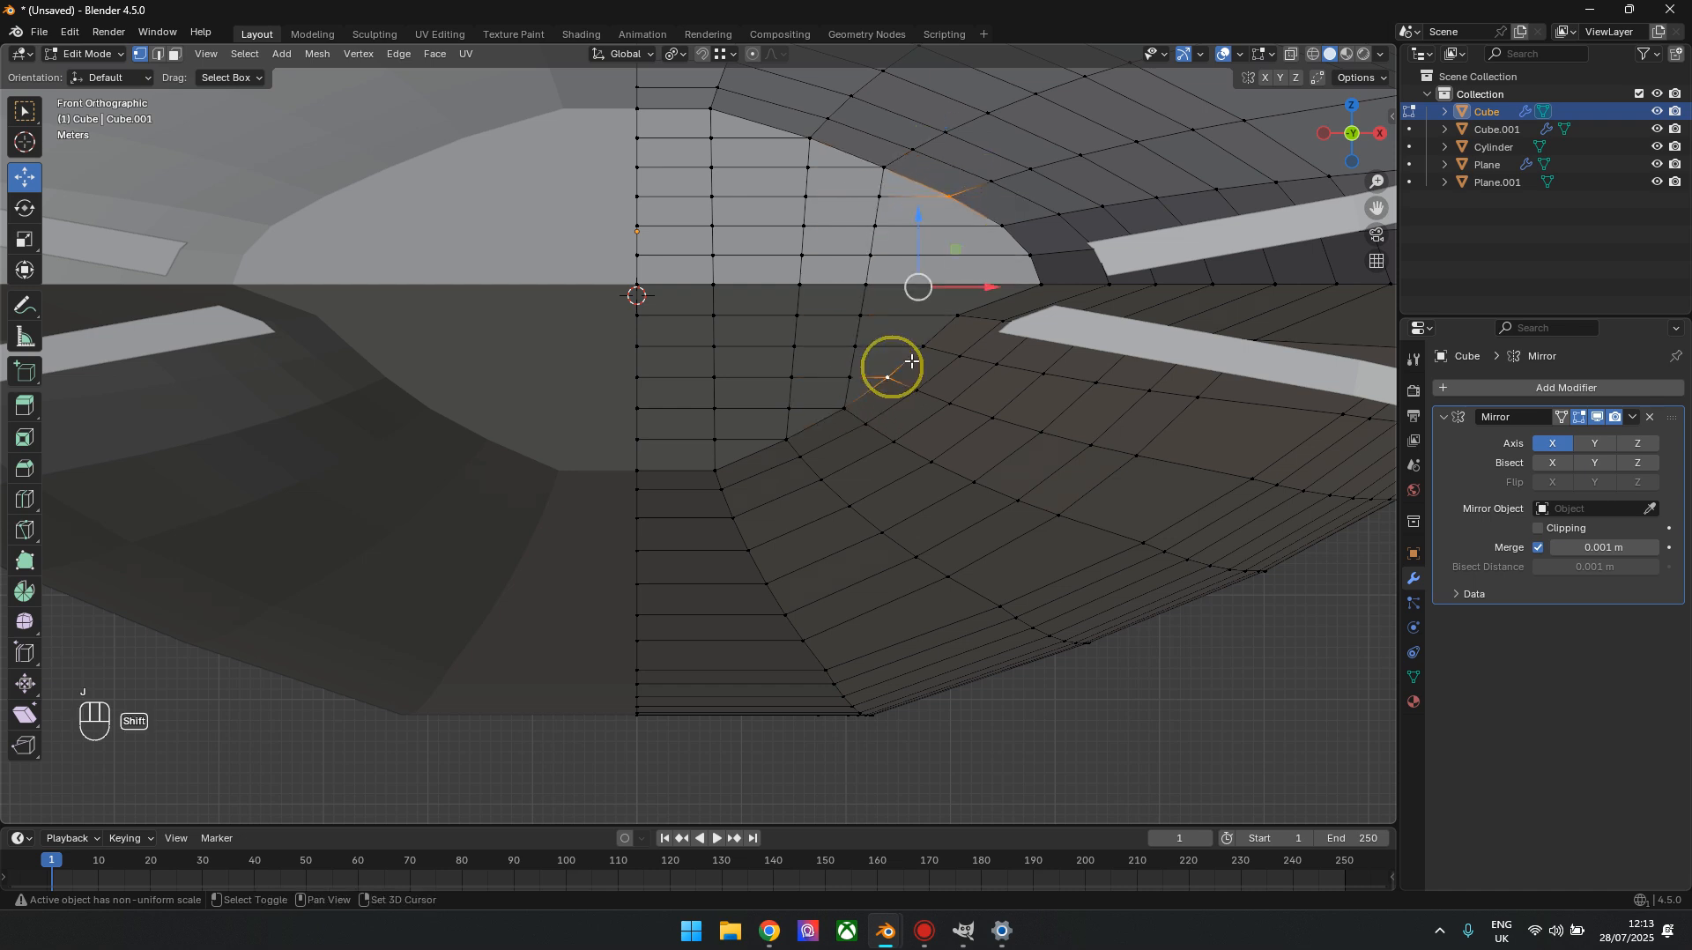
pyautogui.press('j')
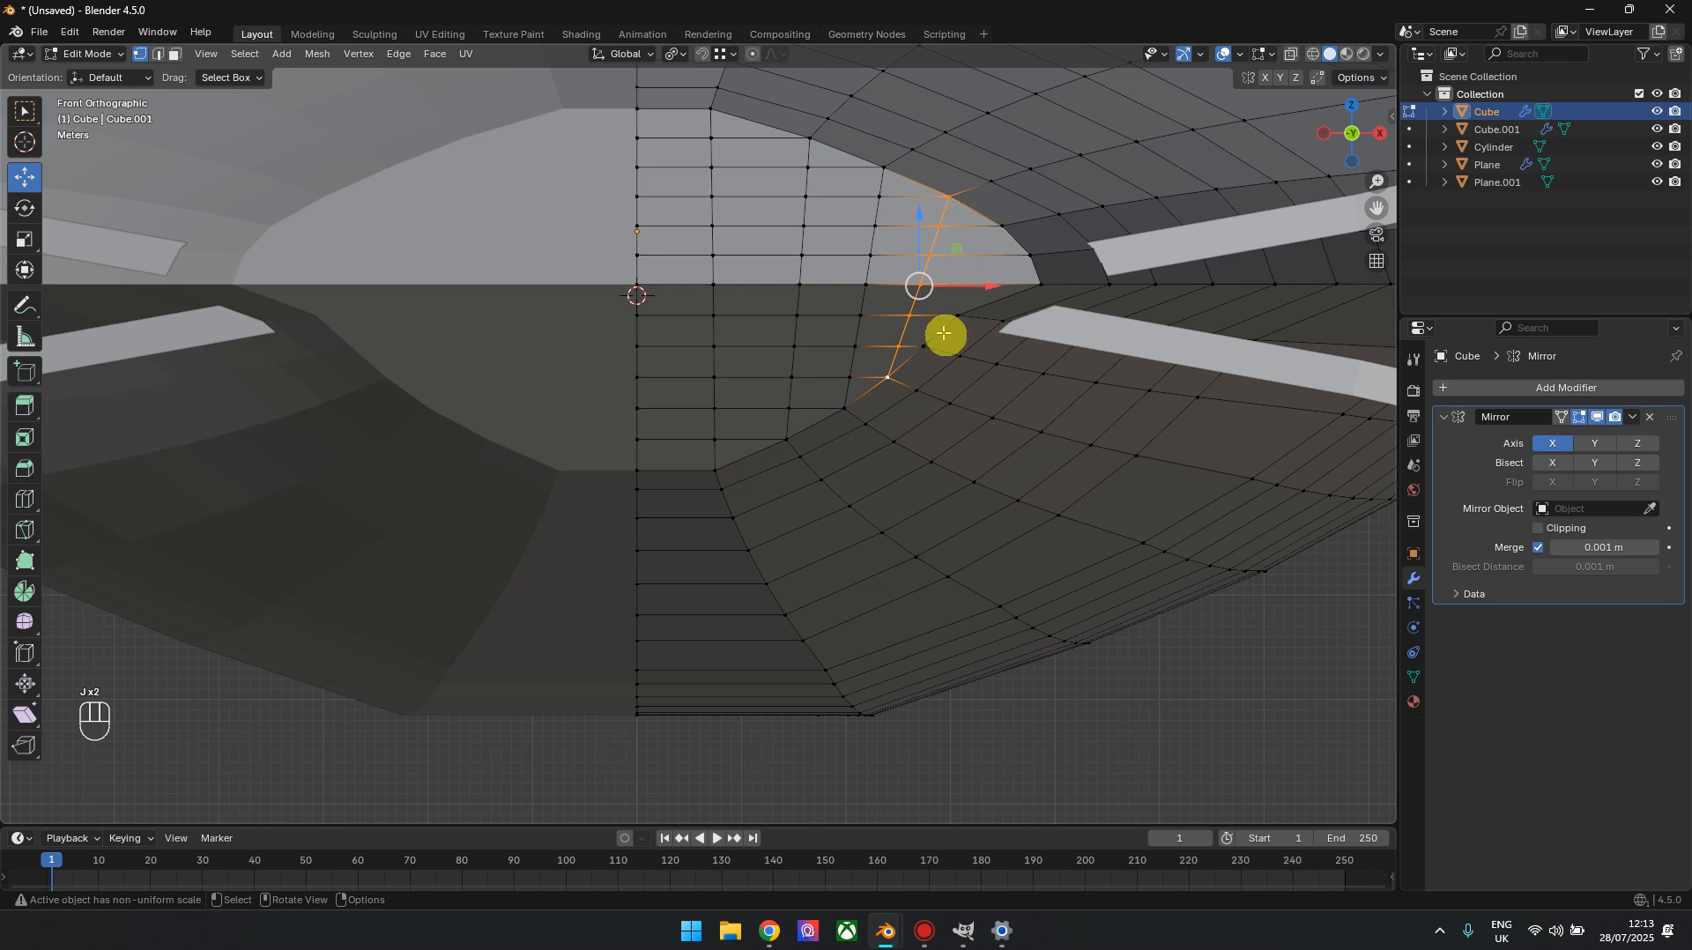
# Undo the three outer vertex connections on the rear face, back to the cut nearest the centreline
pyautogui.hotkey('ctrl', 'z')
pyautogui.hotkey('ctrl', 'z')
pyautogui.hotkey('ctrl', 'z')
pyautogui.hotkey('ctrl', 'z')
pyautogui.hotkey('ctrl', 'z')
pyautogui.hotkey('ctrl', 'z')
pyautogui.hotkey('ctrl', 'z')
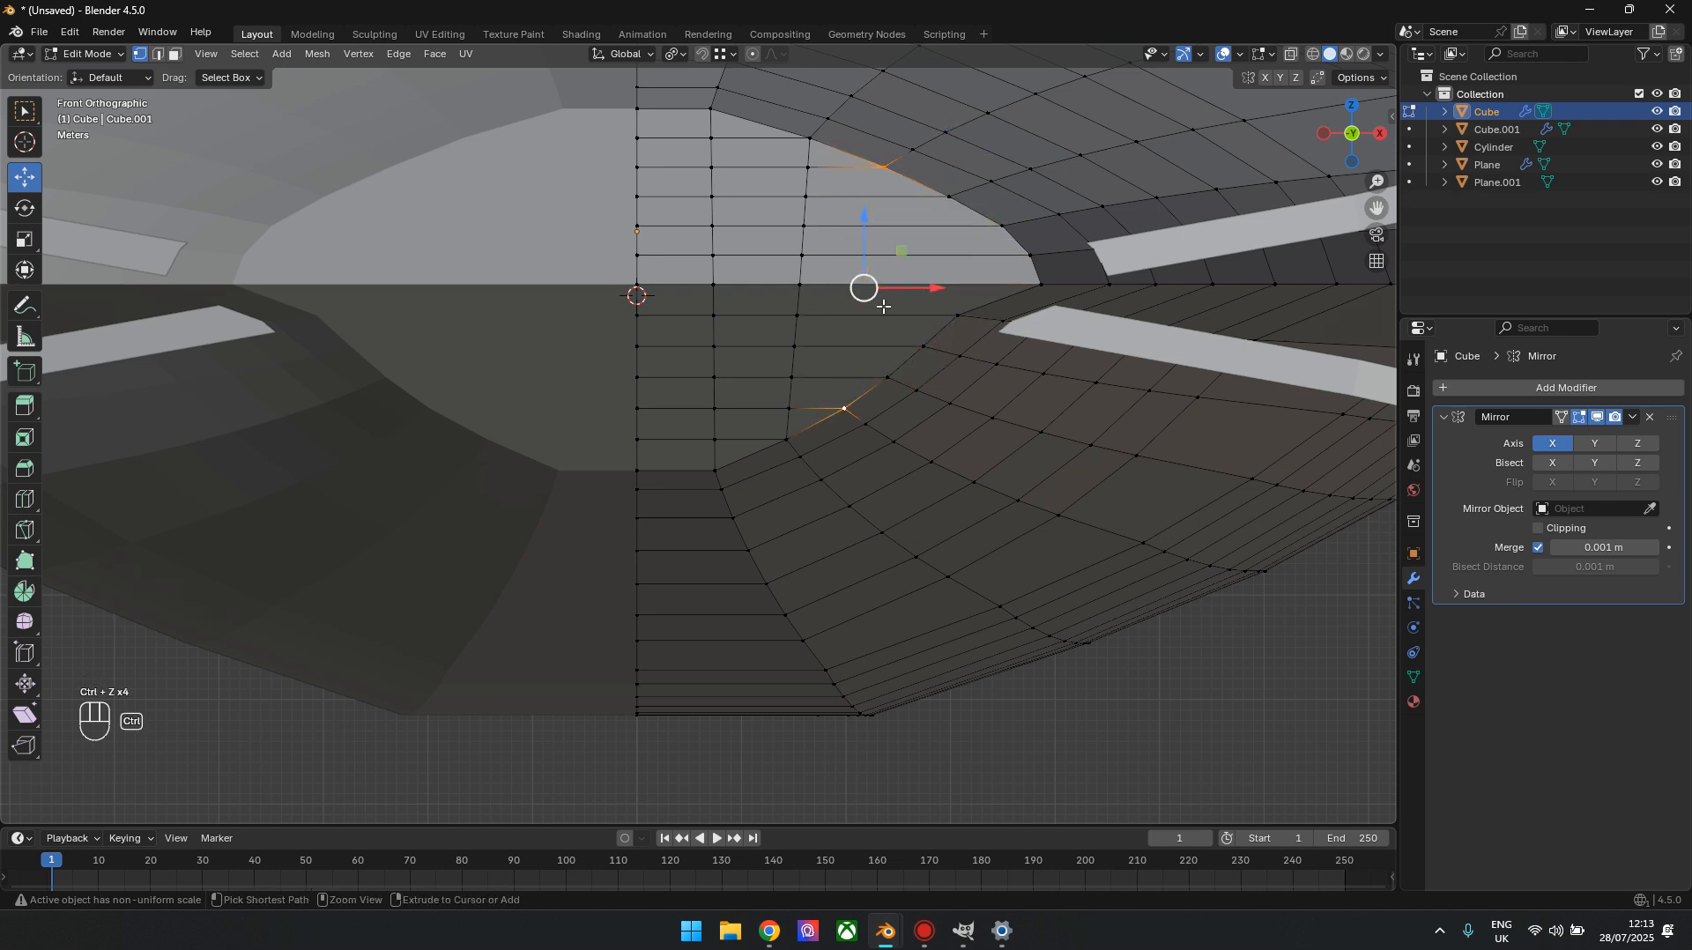
pyautogui.hotkey('ctrl', 'z')
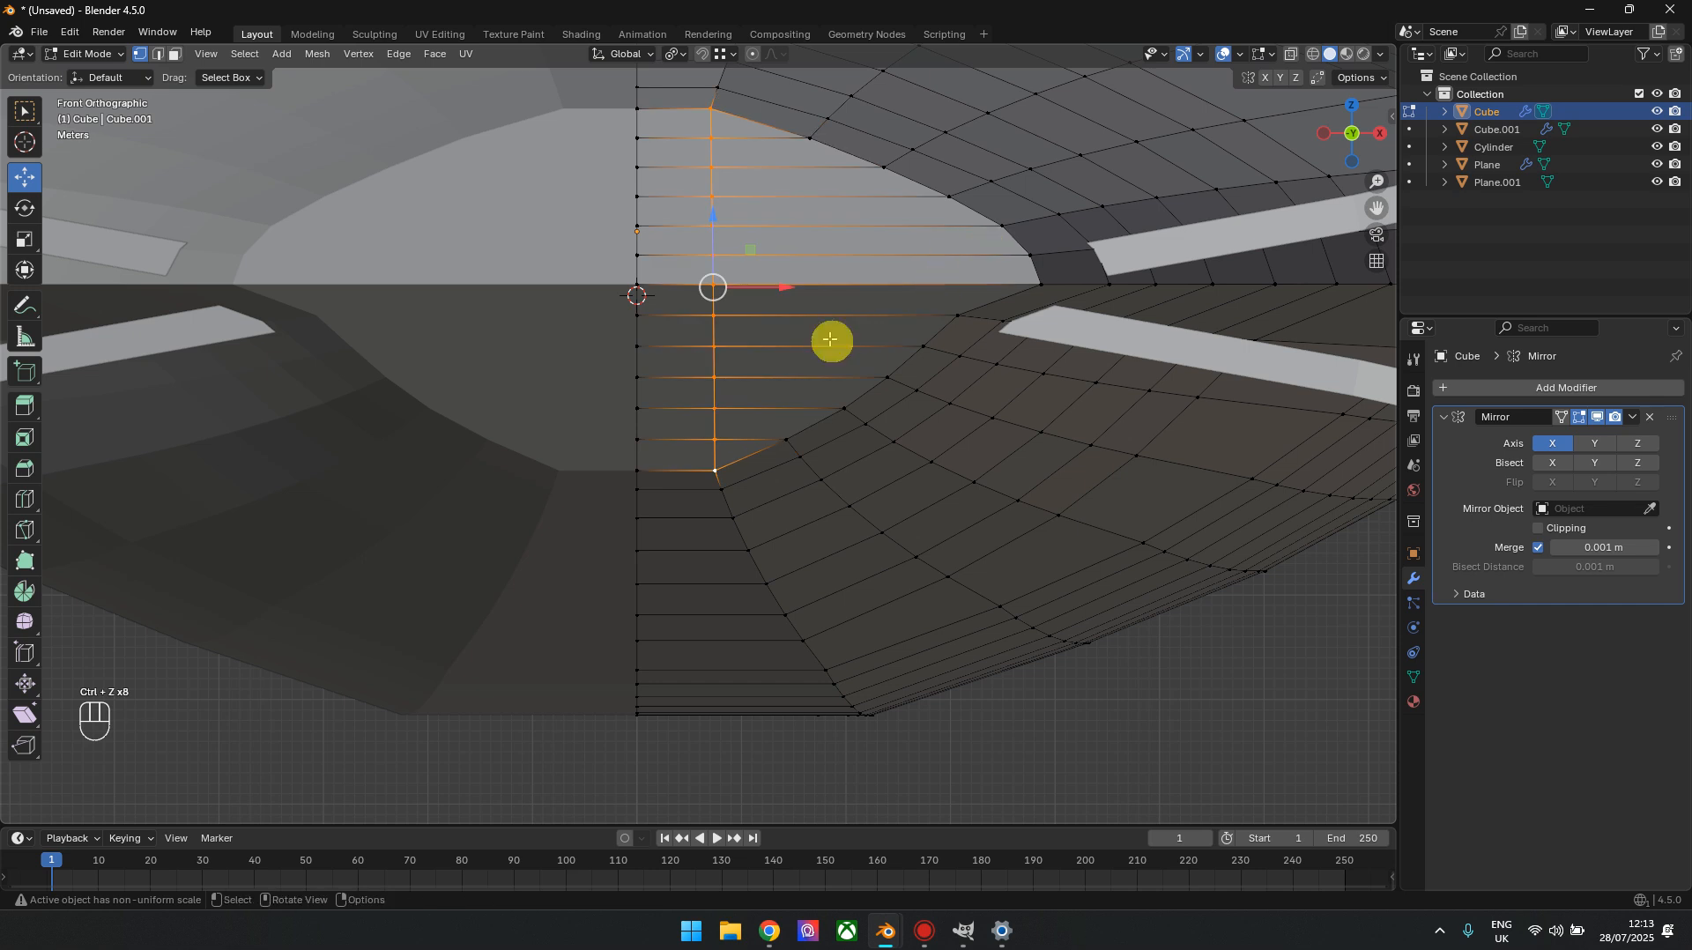
# Pull the rear face's two mid-height vertices nearest the centreline backward into a pointed tail with proportional editing in the top view, and leave Edit Mode
pyautogui.click(638, 284)
pyautogui.keyDown('shift'); pyautogui.click(711, 284); pyautogui.keyUp('shift')
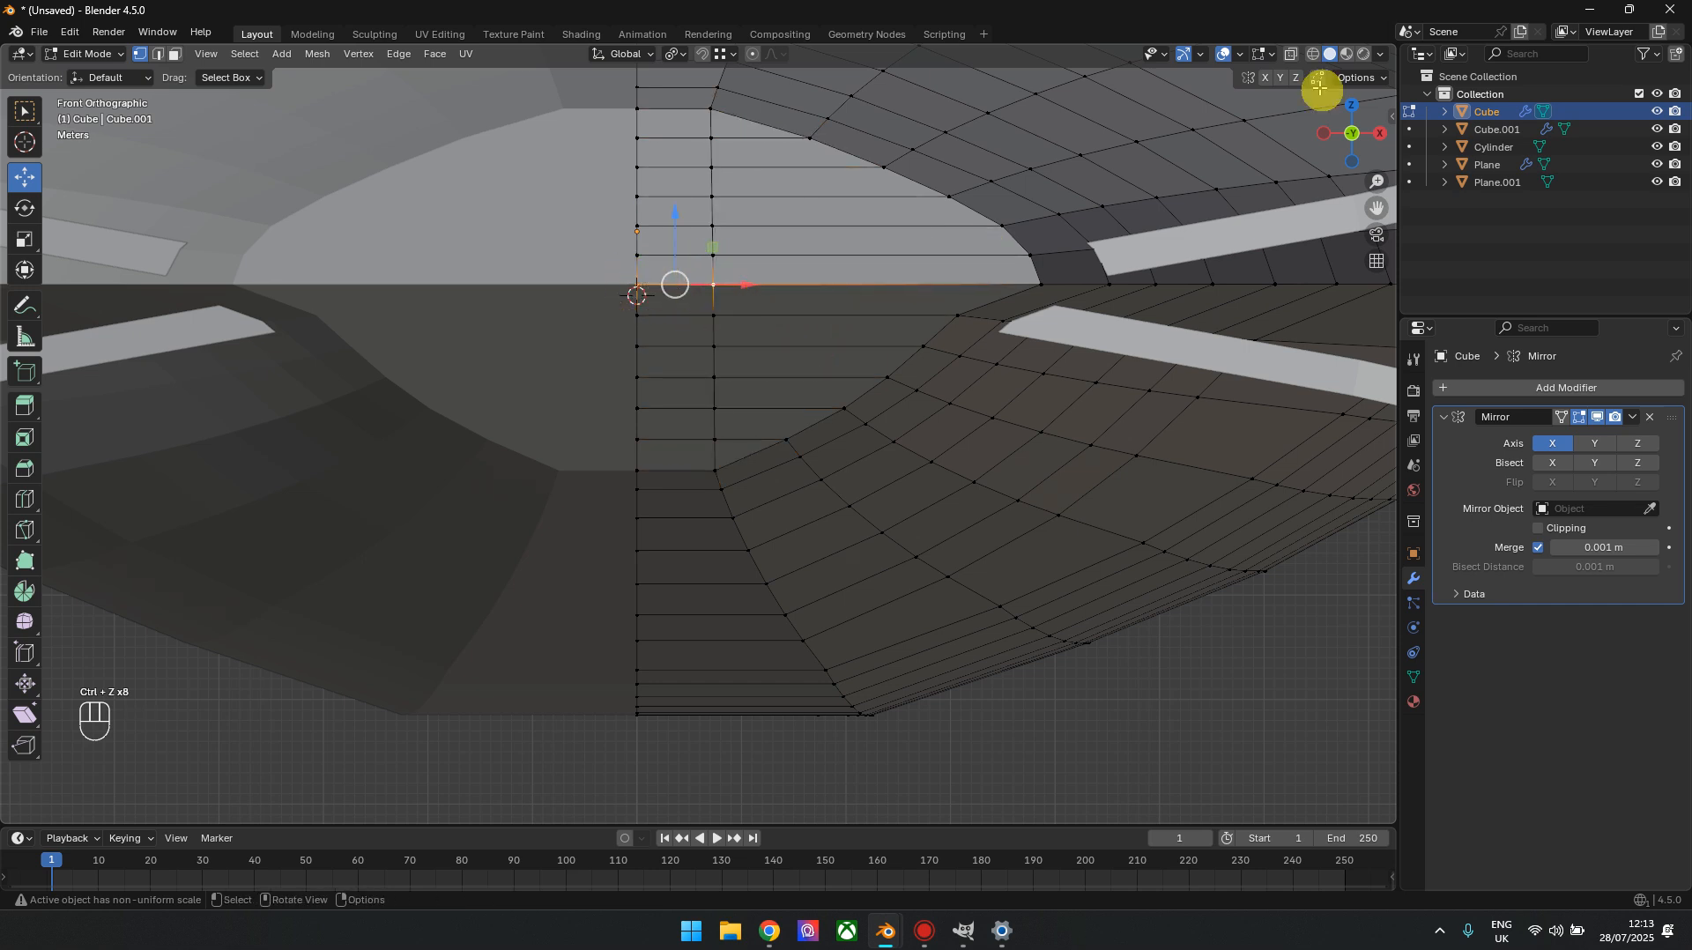
pyautogui.moveTo(1331, 84); pyautogui.dragTo(1357, 126)
pyautogui.scroll(-5, 834, 535)
pyautogui.keyDown('shift'); pyautogui.moveTo(820, 525); pyautogui.dragTo(815, 706, button='middle'); pyautogui.keyUp('shift')
pyautogui.click(751, 54)
pyautogui.keyDown('shift'); pyautogui.moveTo(900, 629); pyautogui.dragTo(908, 542, button='middle'); pyautogui.keyUp('shift')
pyautogui.moveTo(692, 393); pyautogui.dragTo(701, 565)
pyautogui.scroll(11, 695, 423)
pyautogui.scroll(-2, 702, 565)
pyautogui.scroll(-6, 963, 565)
pyautogui.press('Tab')
# Examine the pointed tail of the hull from below, from behind and from above
pyautogui.moveTo(1343, 130); pyautogui.dragTo(1311, 4)
pyautogui.scroll(5, 689, 405)
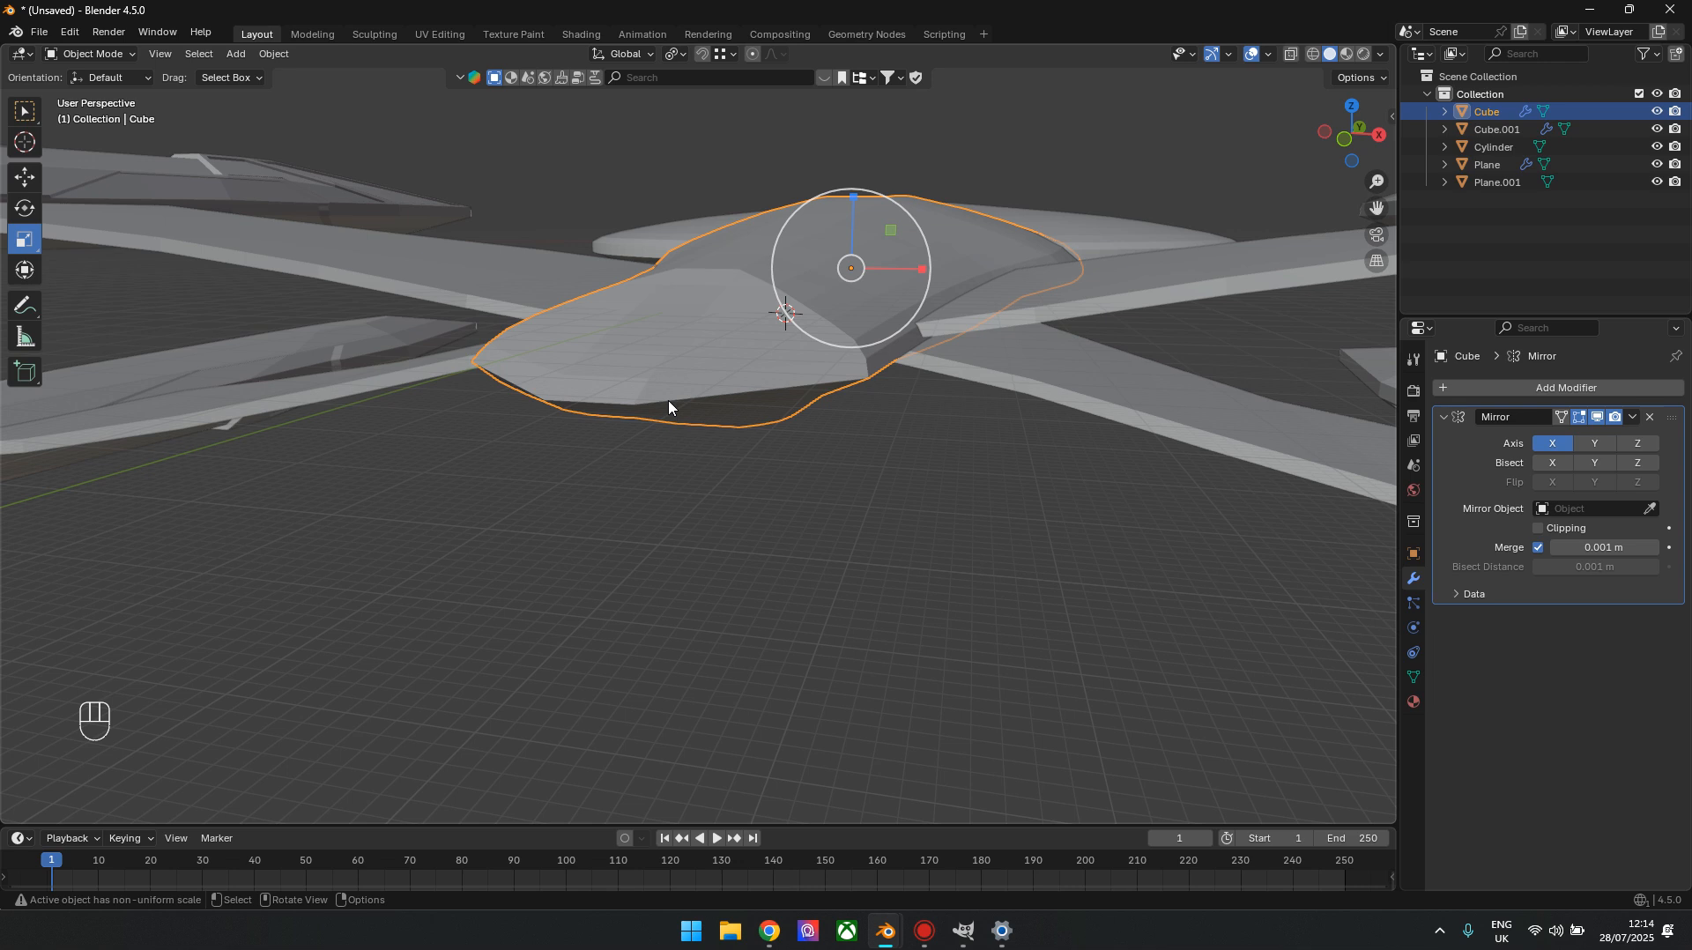
pyautogui.scroll(-2, 949, 329)
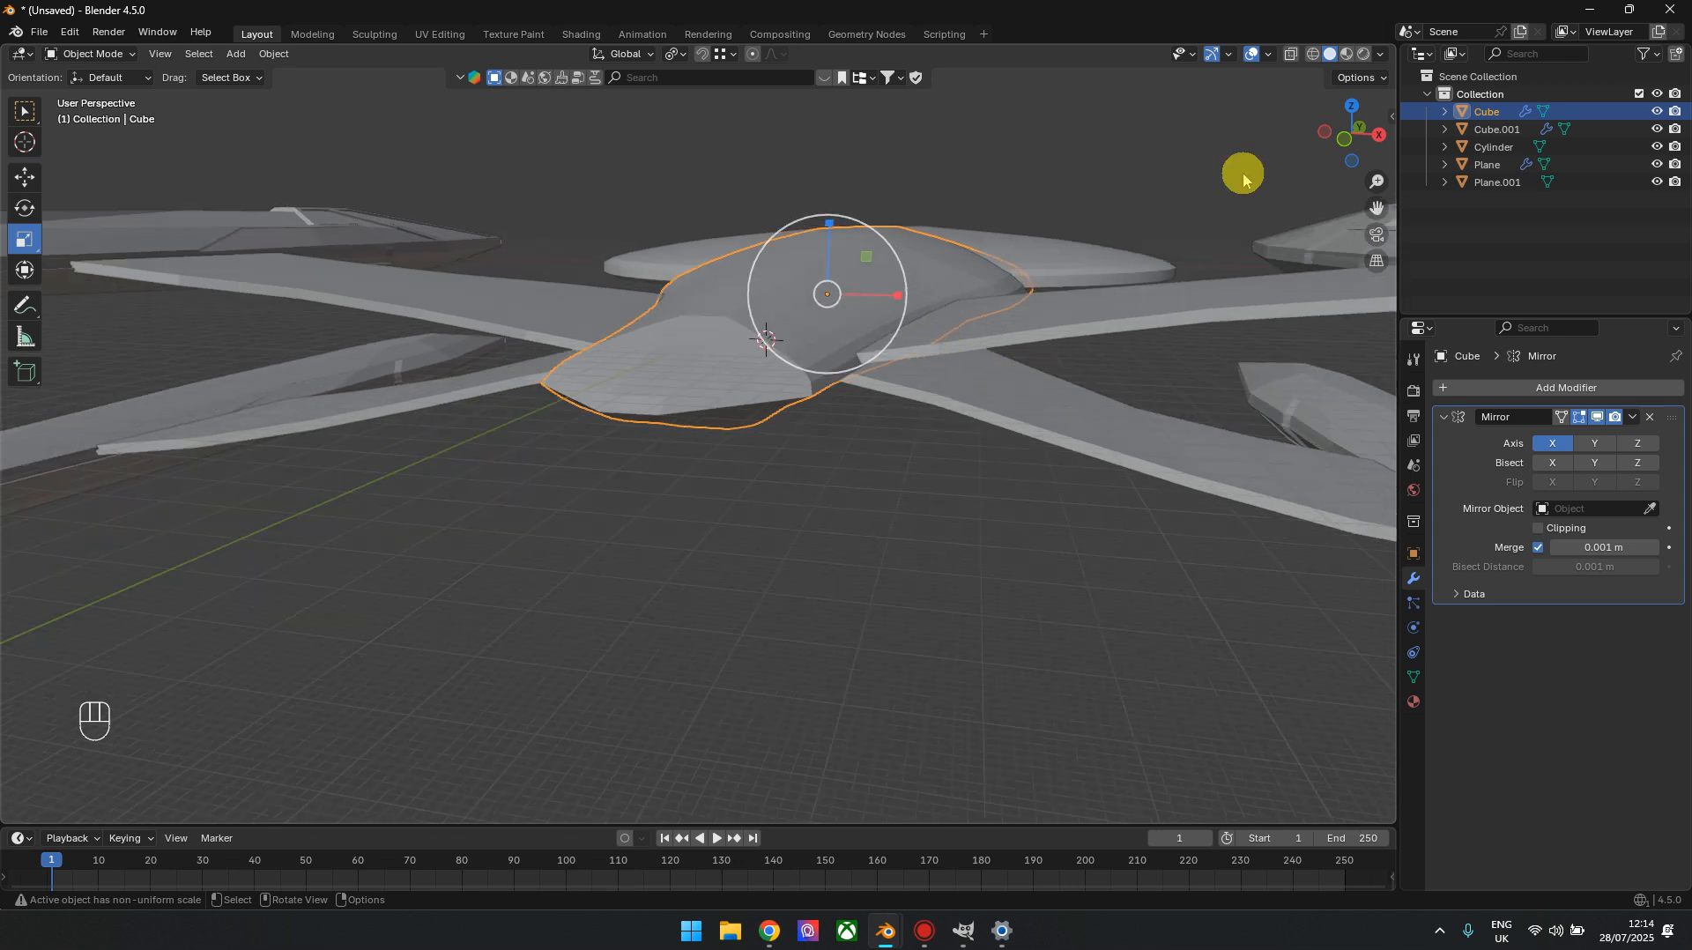
pyautogui.moveTo(1337, 134); pyautogui.dragTo(1354, 63)
pyautogui.click(1352, 113)
pyautogui.scroll(-4, 868, 505)
pyautogui.scroll(4, 797, 438)
# Apply the rear hull's Mirror modifier in Object Mode
pyautogui.press('Tab')
pyautogui.scroll(2, 824, 617)
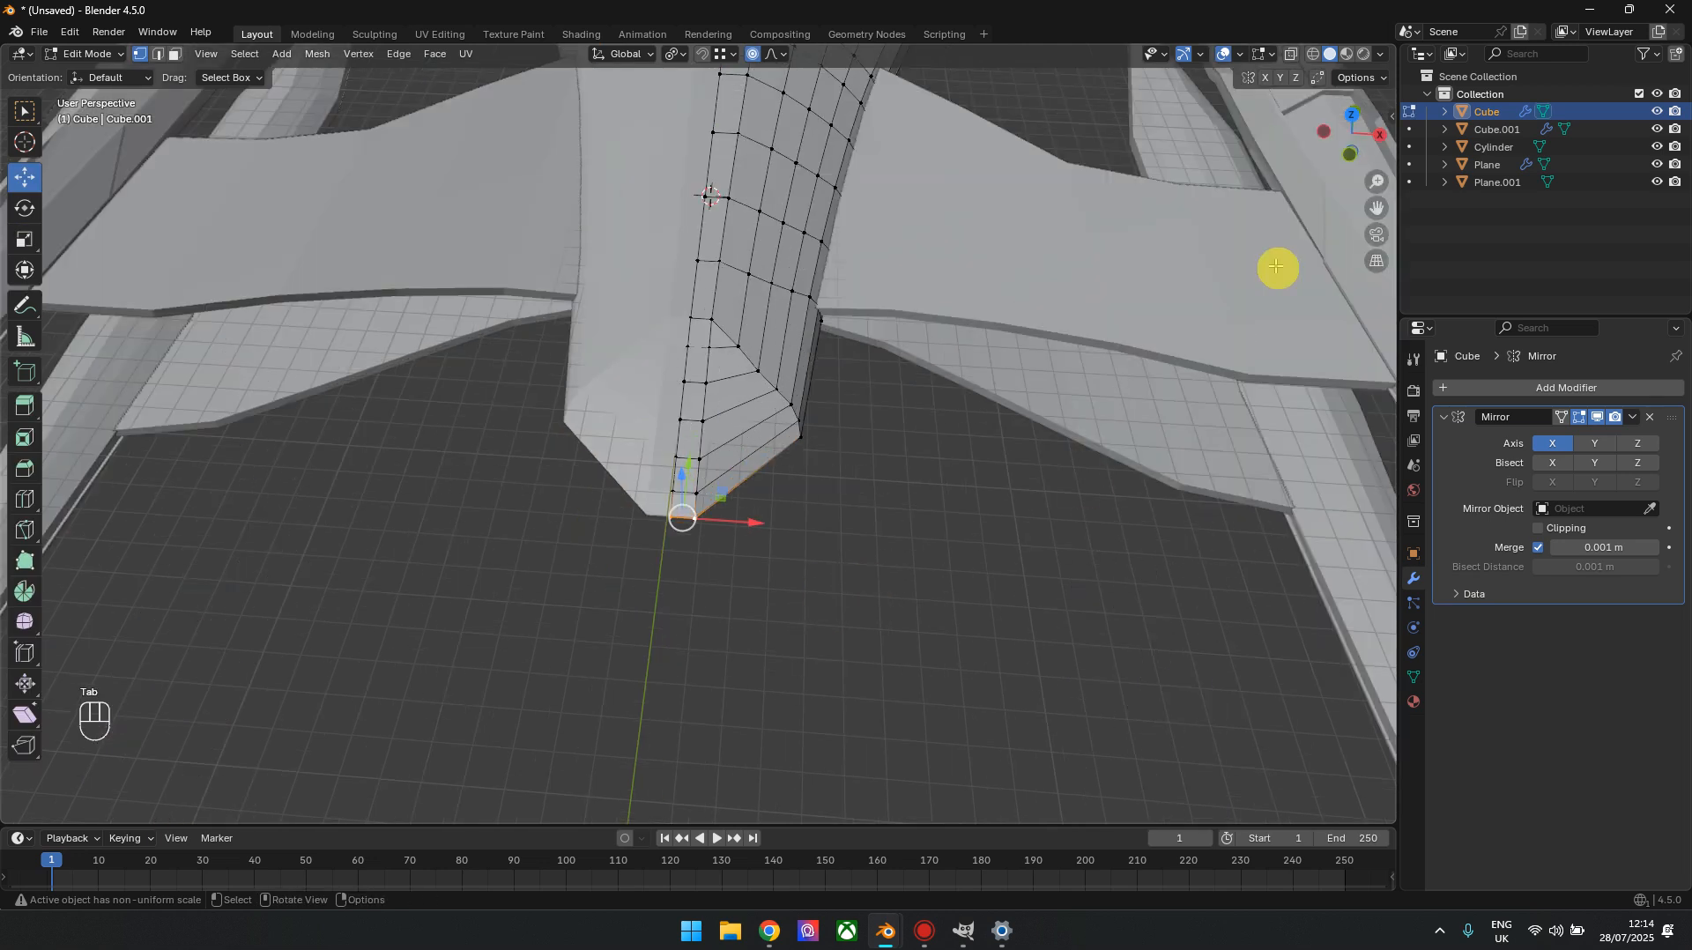
pyautogui.moveTo(1369, 120); pyautogui.dragTo(1325, 200)
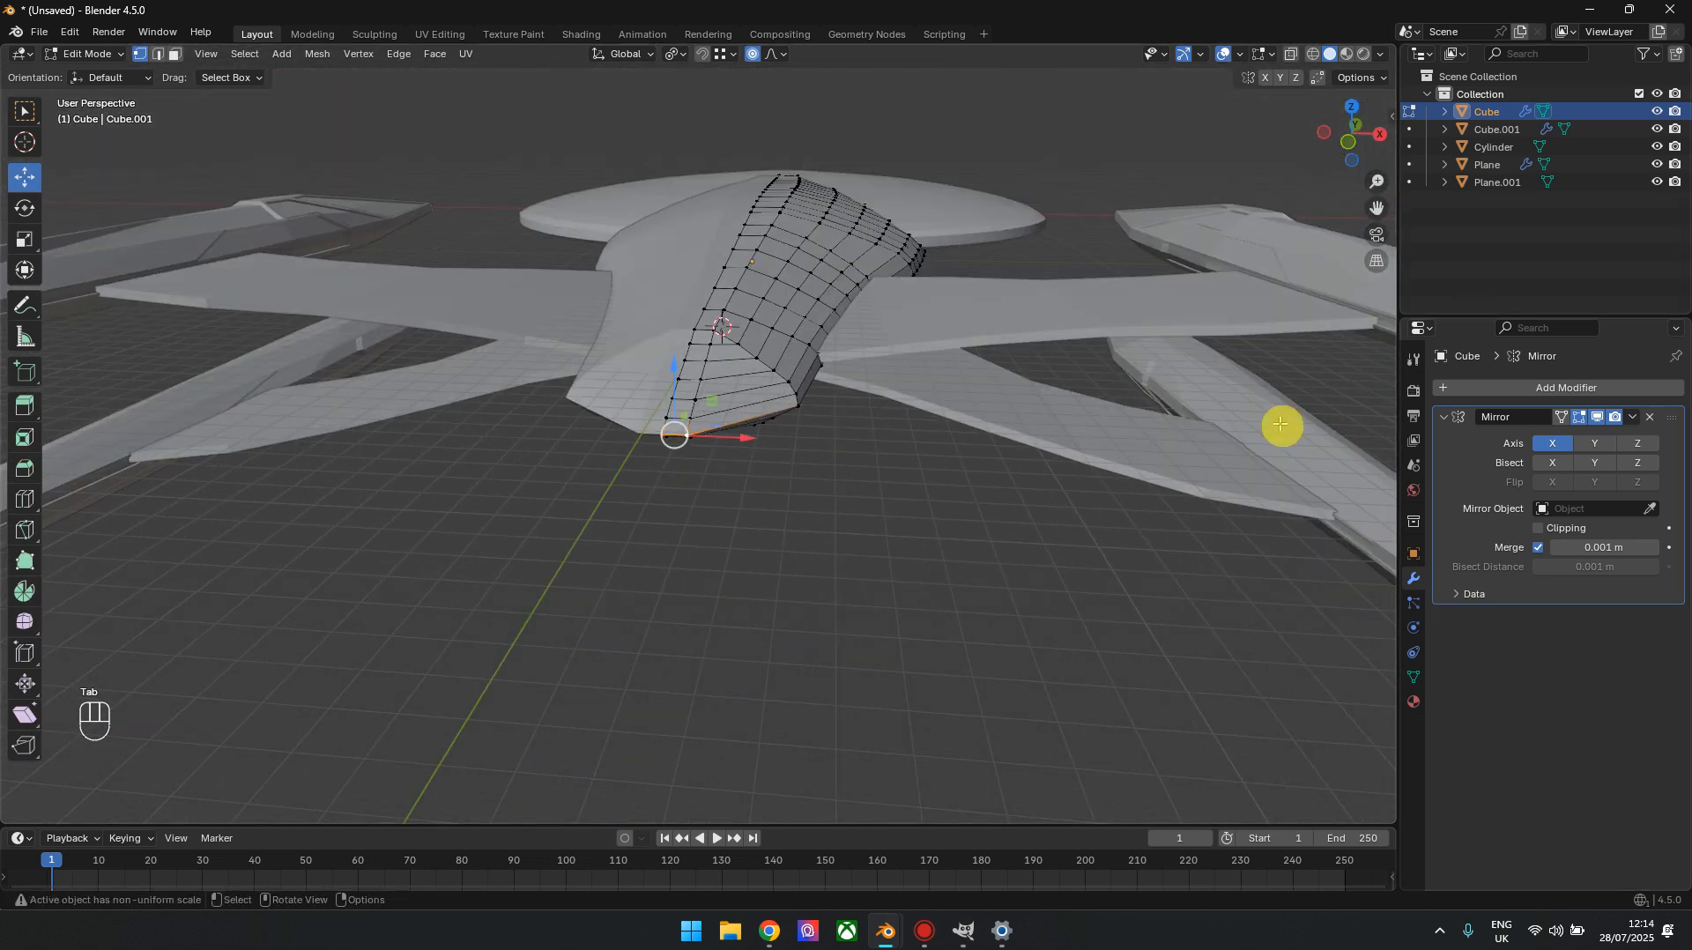
pyautogui.press('Tab')
pyautogui.click(1631, 419)
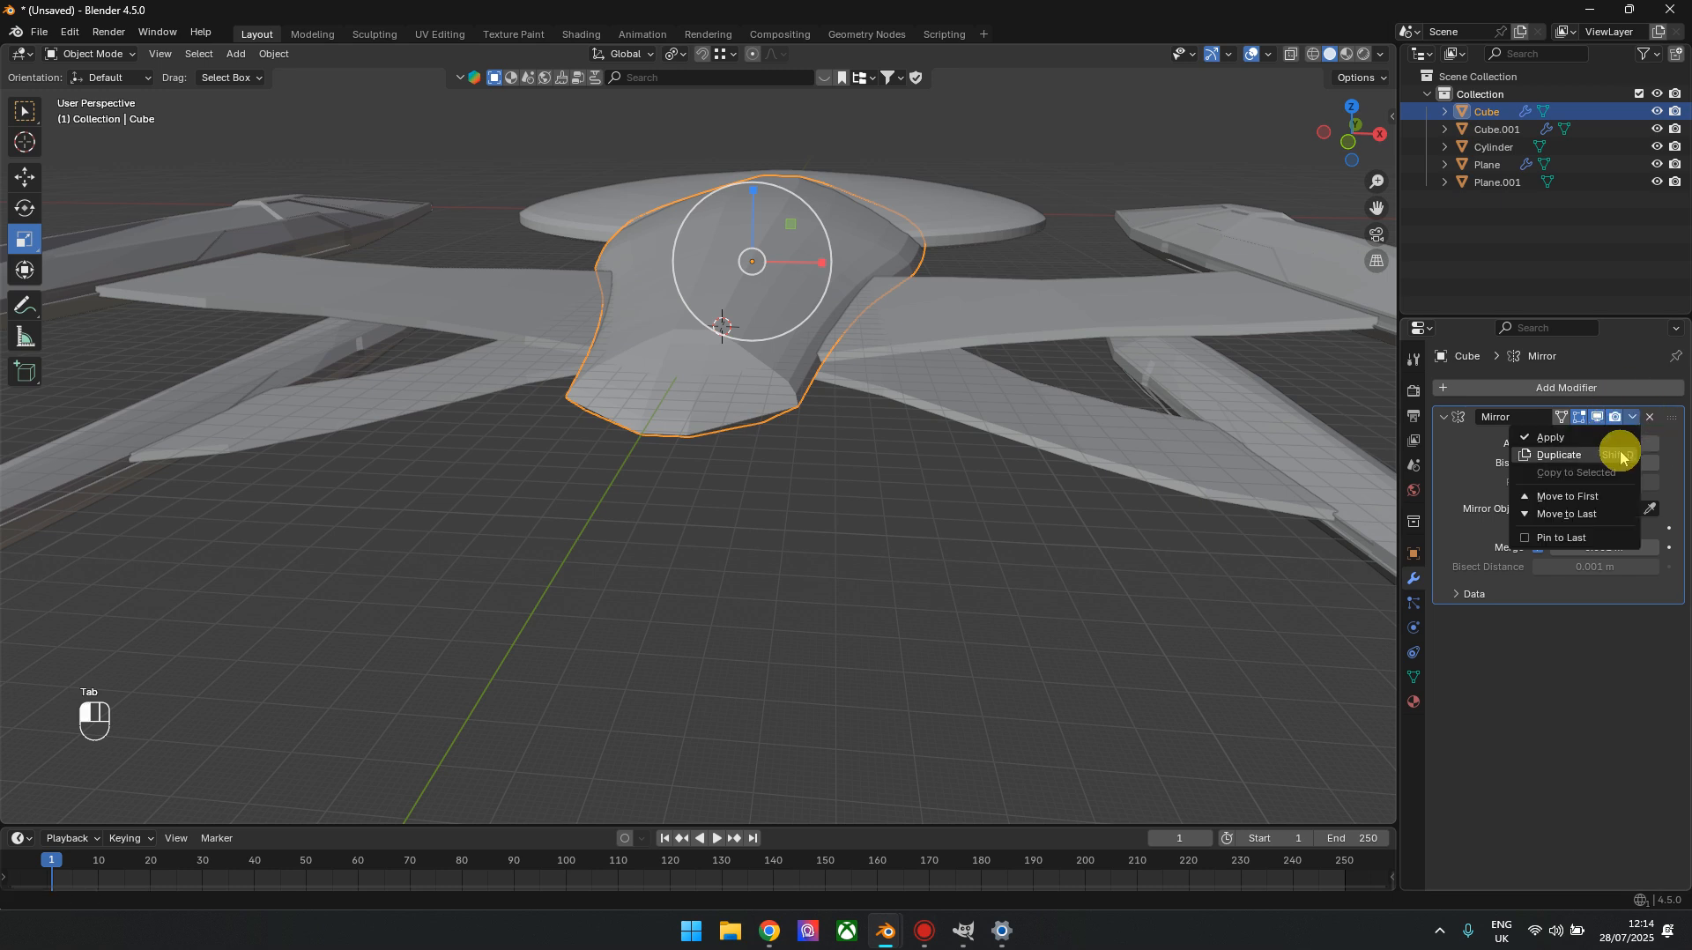
pyautogui.click(1616, 441)
# Select all the faces of the hull's sloping upper rear surface in face select mode, leaving out the tail's outer edge band
pyautogui.press('Tab')
pyautogui.scroll(2, 762, 485)
pyautogui.moveTo(1353, 127); pyautogui.dragTo(1338, 143)
pyautogui.click(170, 59)
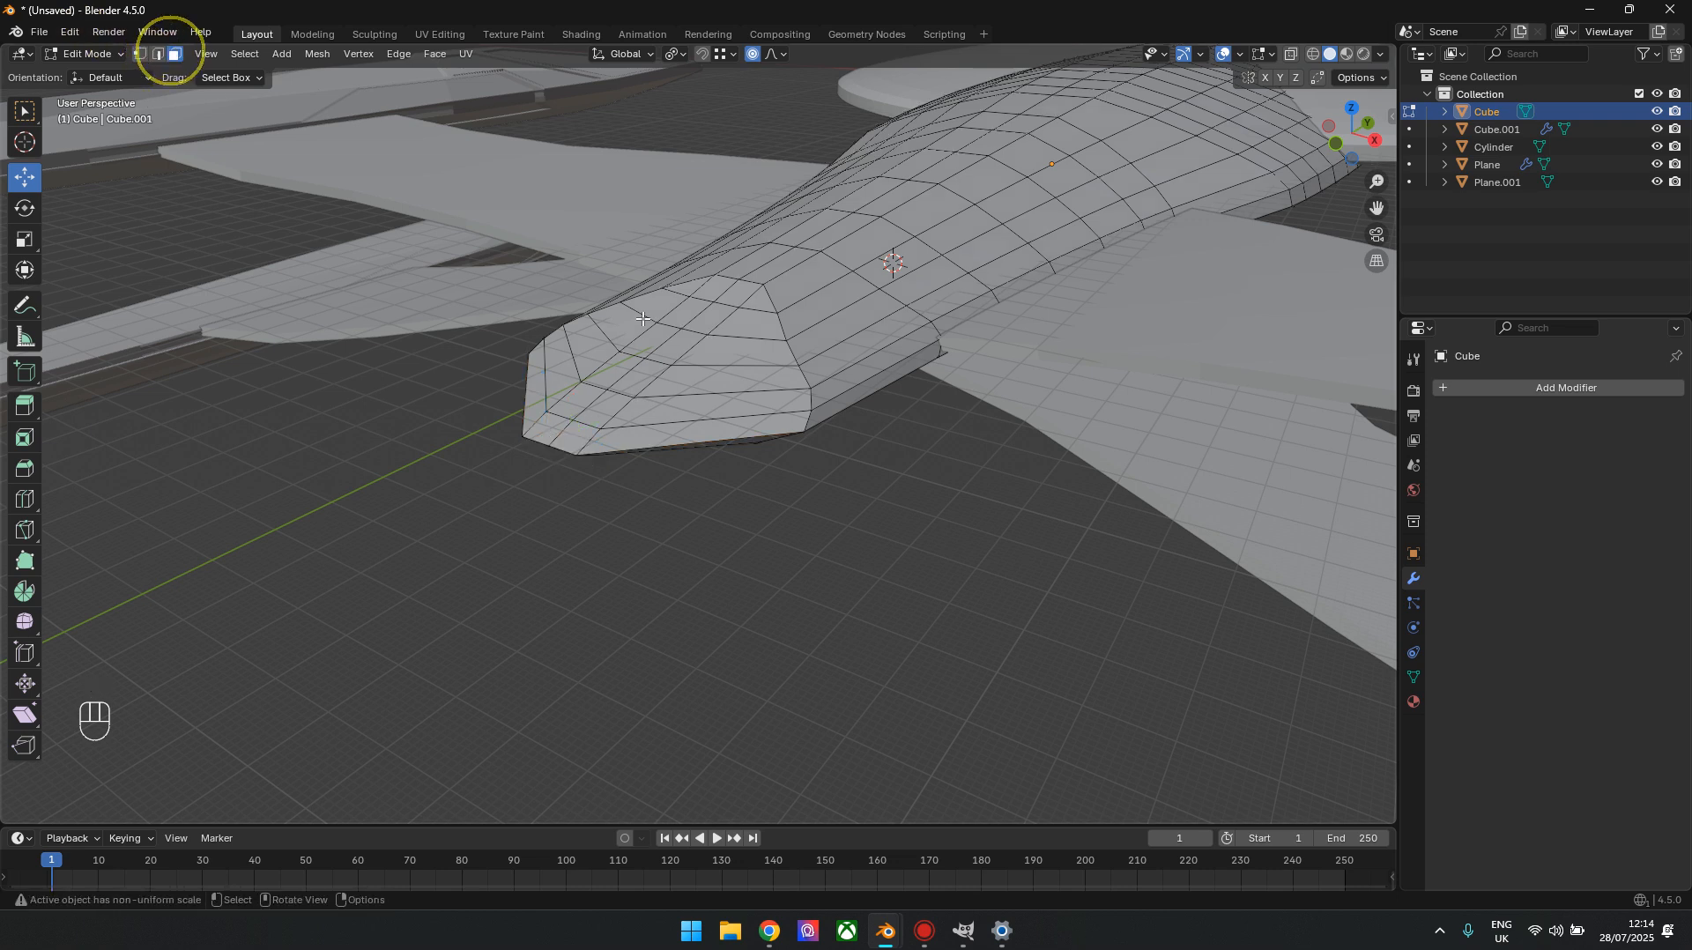
pyautogui.click(695, 289)
pyautogui.keyDown('ctrl'); pyautogui.click(756, 304); pyautogui.keyUp('ctrl')
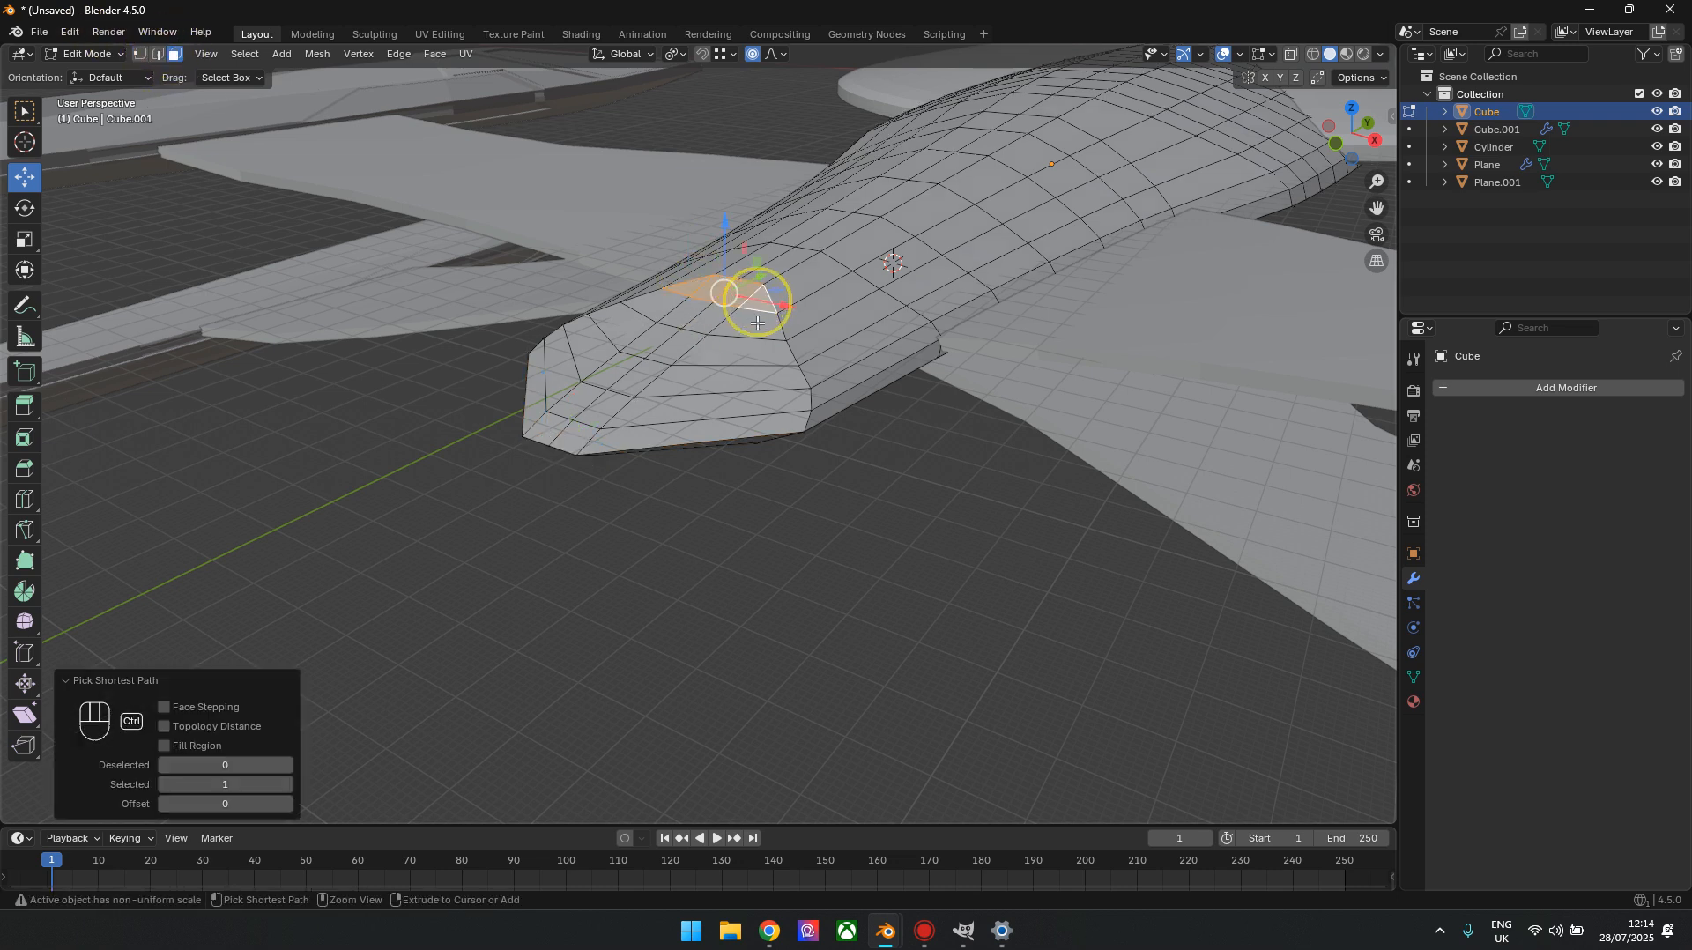
pyautogui.keyDown('ctrl'); pyautogui.click(622, 324); pyautogui.keyUp('ctrl')
pyautogui.keyDown('ctrl'); pyautogui.click(737, 350); pyautogui.keyUp('ctrl')
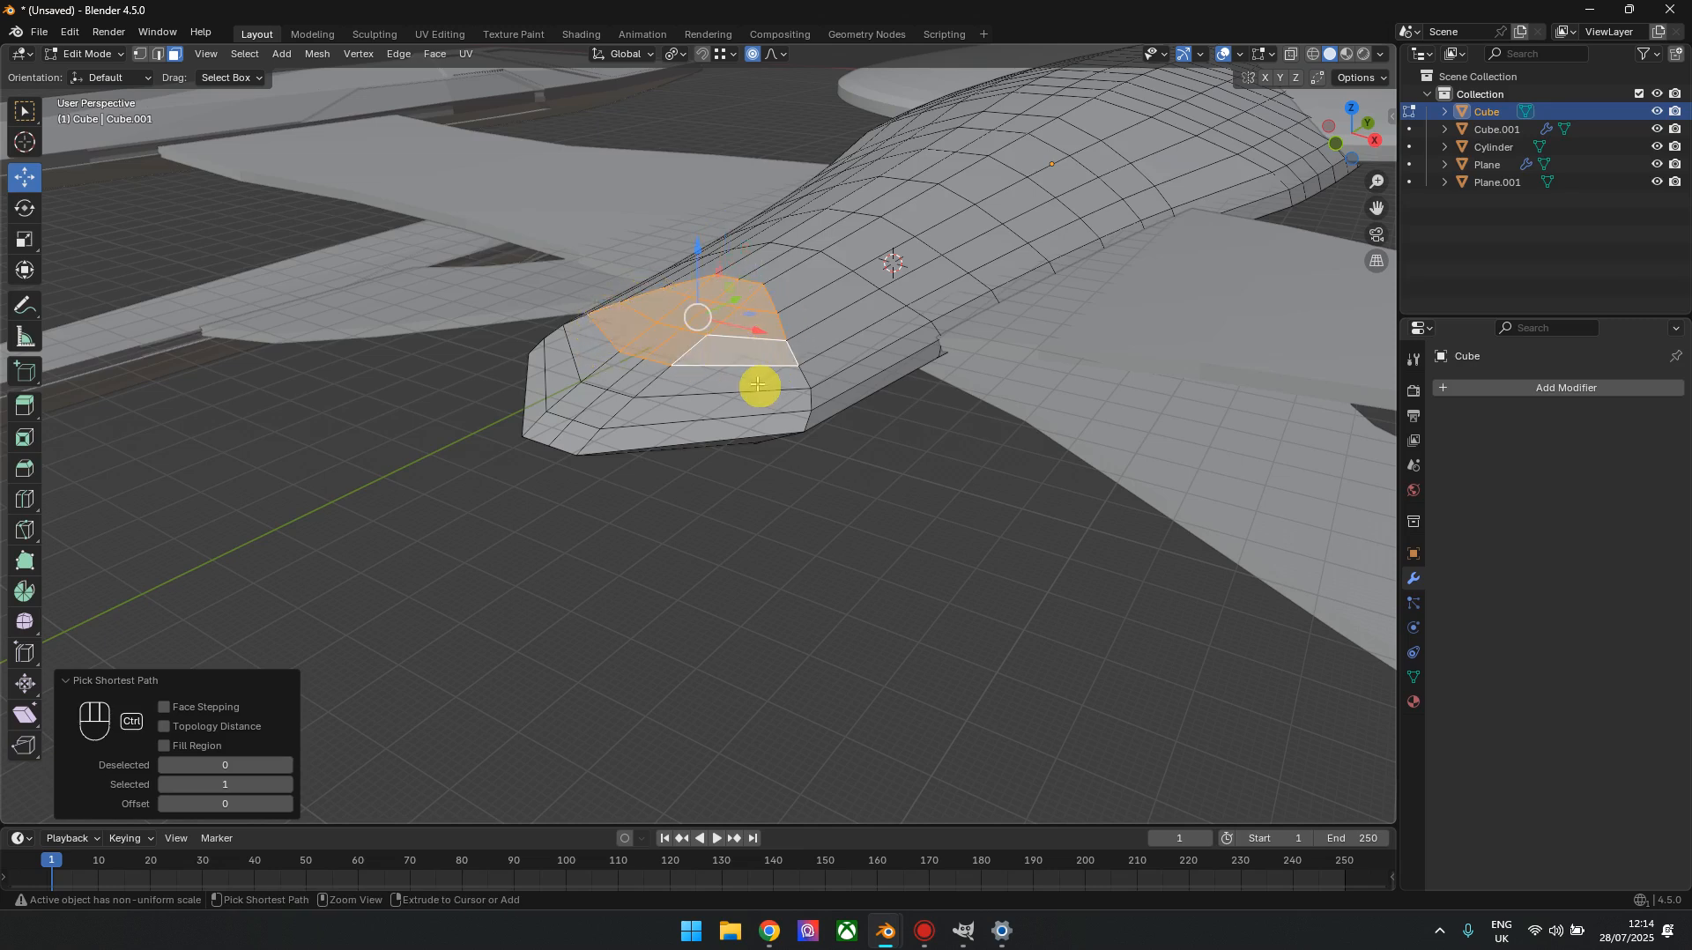
pyautogui.keyDown('ctrl'); pyautogui.click(760, 384); pyautogui.keyUp('ctrl')
pyautogui.keyDown('ctrl'); pyautogui.click(594, 350); pyautogui.keyUp('ctrl')
pyautogui.keyDown('ctrl'); pyautogui.click(558, 373); pyautogui.keyUp('ctrl')
pyautogui.keyDown('ctrl'); pyautogui.click(681, 402); pyautogui.keyUp('ctrl')
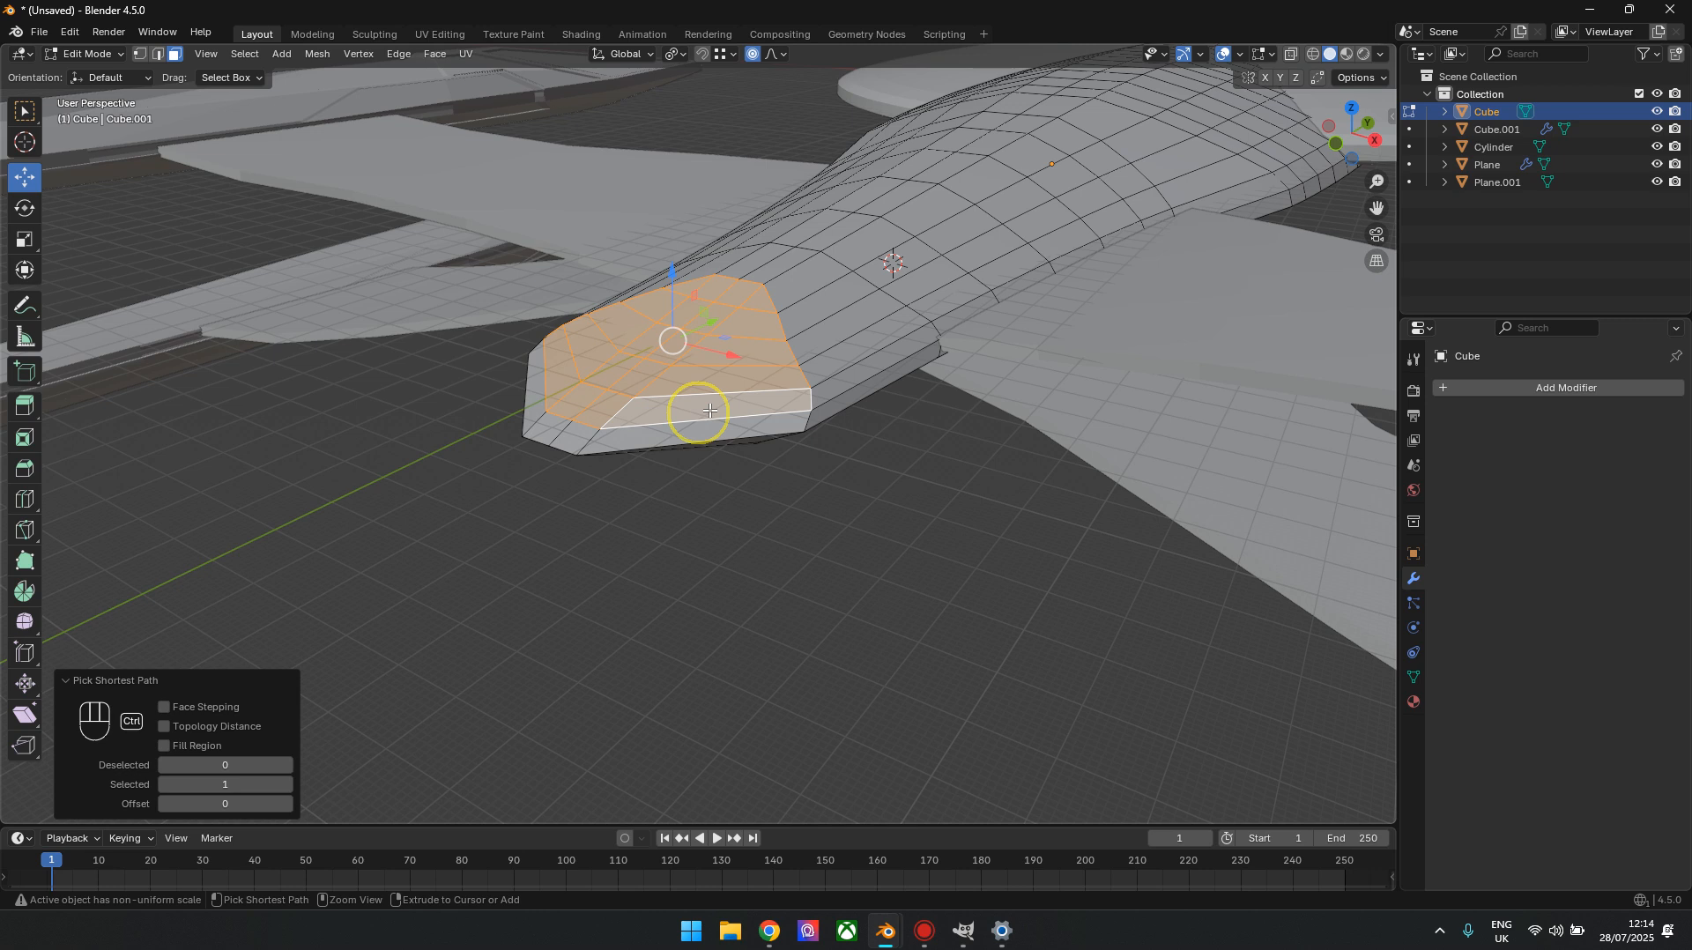
# Extrude the selected rear faces forward into the hull with proportional editing off, and scale them to 0.798
pyautogui.moveTo(925, 293); pyautogui.dragTo(897, 264, button='middle')
pyautogui.moveTo(1393, 143); pyautogui.dragTo(845, 316)
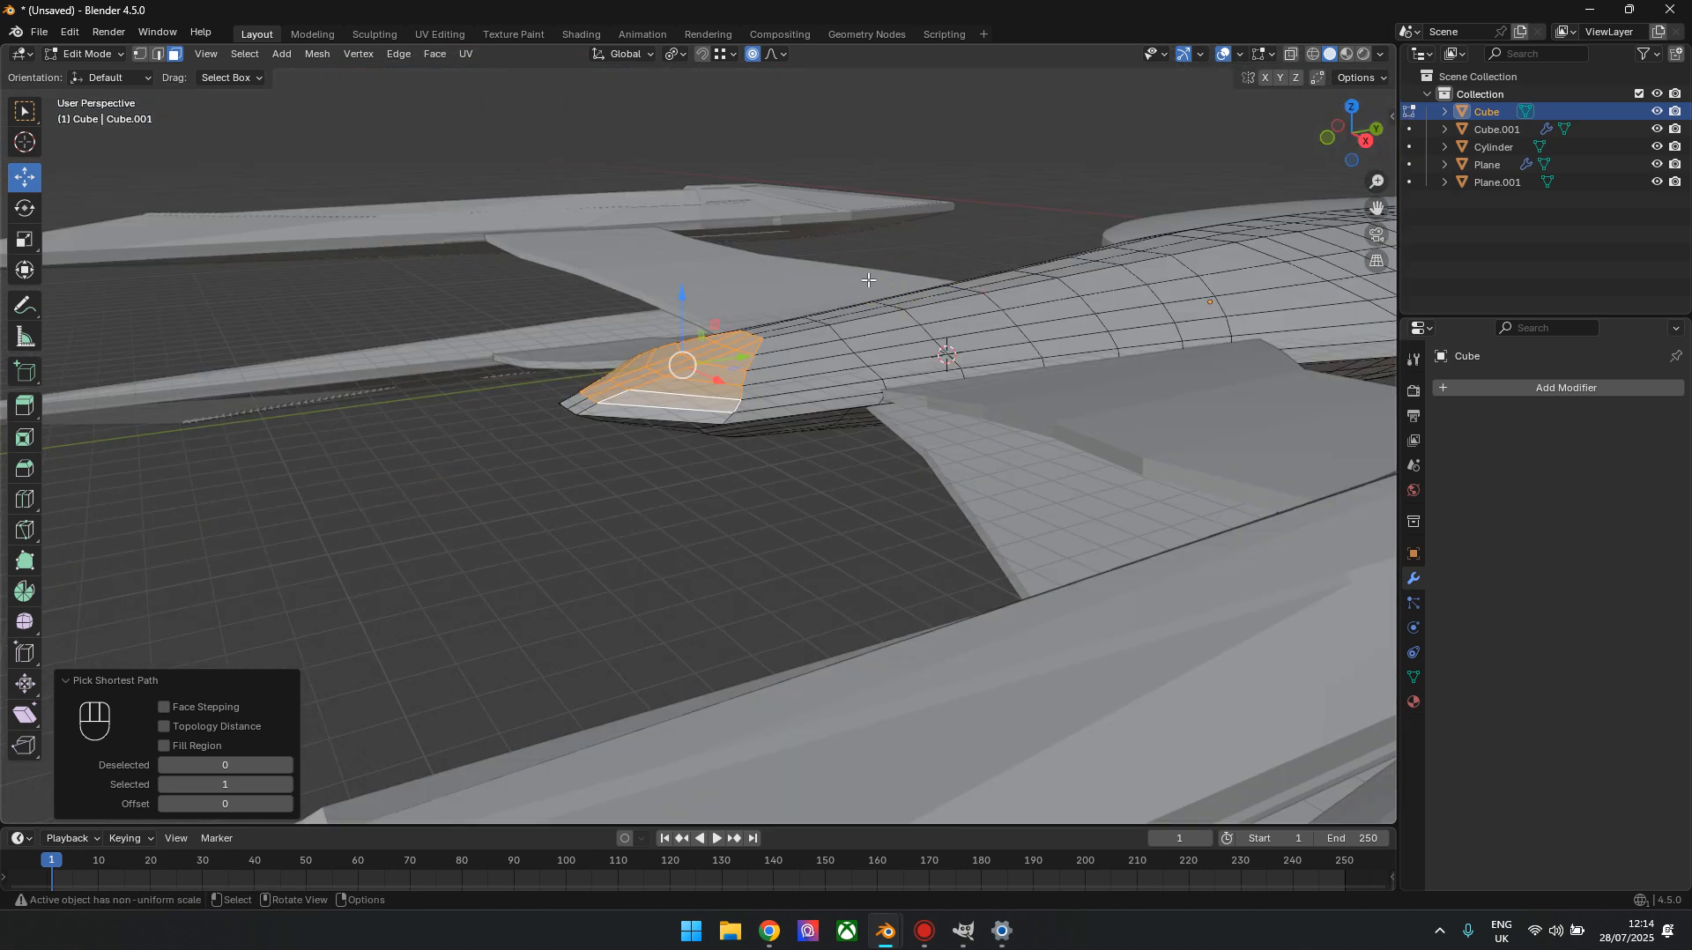
pyautogui.press('e')
pyautogui.press('Return')
pyautogui.moveTo(739, 366); pyautogui.dragTo(805, 392)
pyautogui.hotkey('ctrl', 'z')
pyautogui.click(750, 60)
pyautogui.click(32, 249)
# Lower the recessed rear faces by 1.1656 m along Z
pyautogui.click(1326, 138)
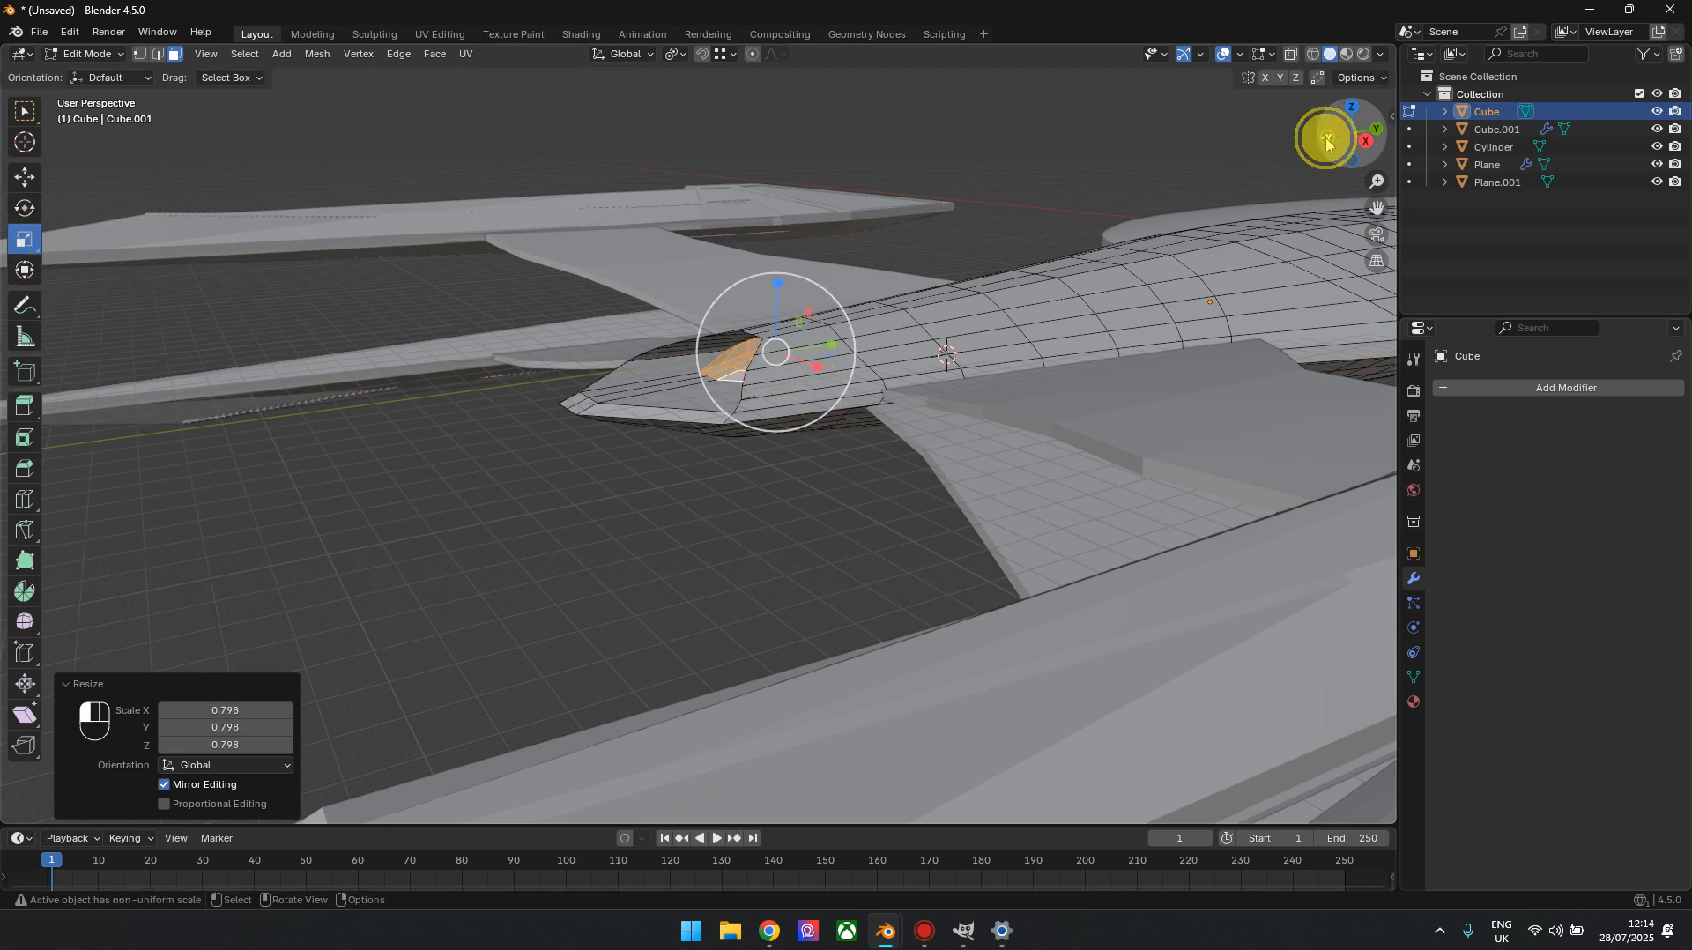
pyautogui.keyDown('shift'); pyautogui.moveTo(843, 464); pyautogui.dragTo(844, 465, button='middle'); pyautogui.keyUp('shift')
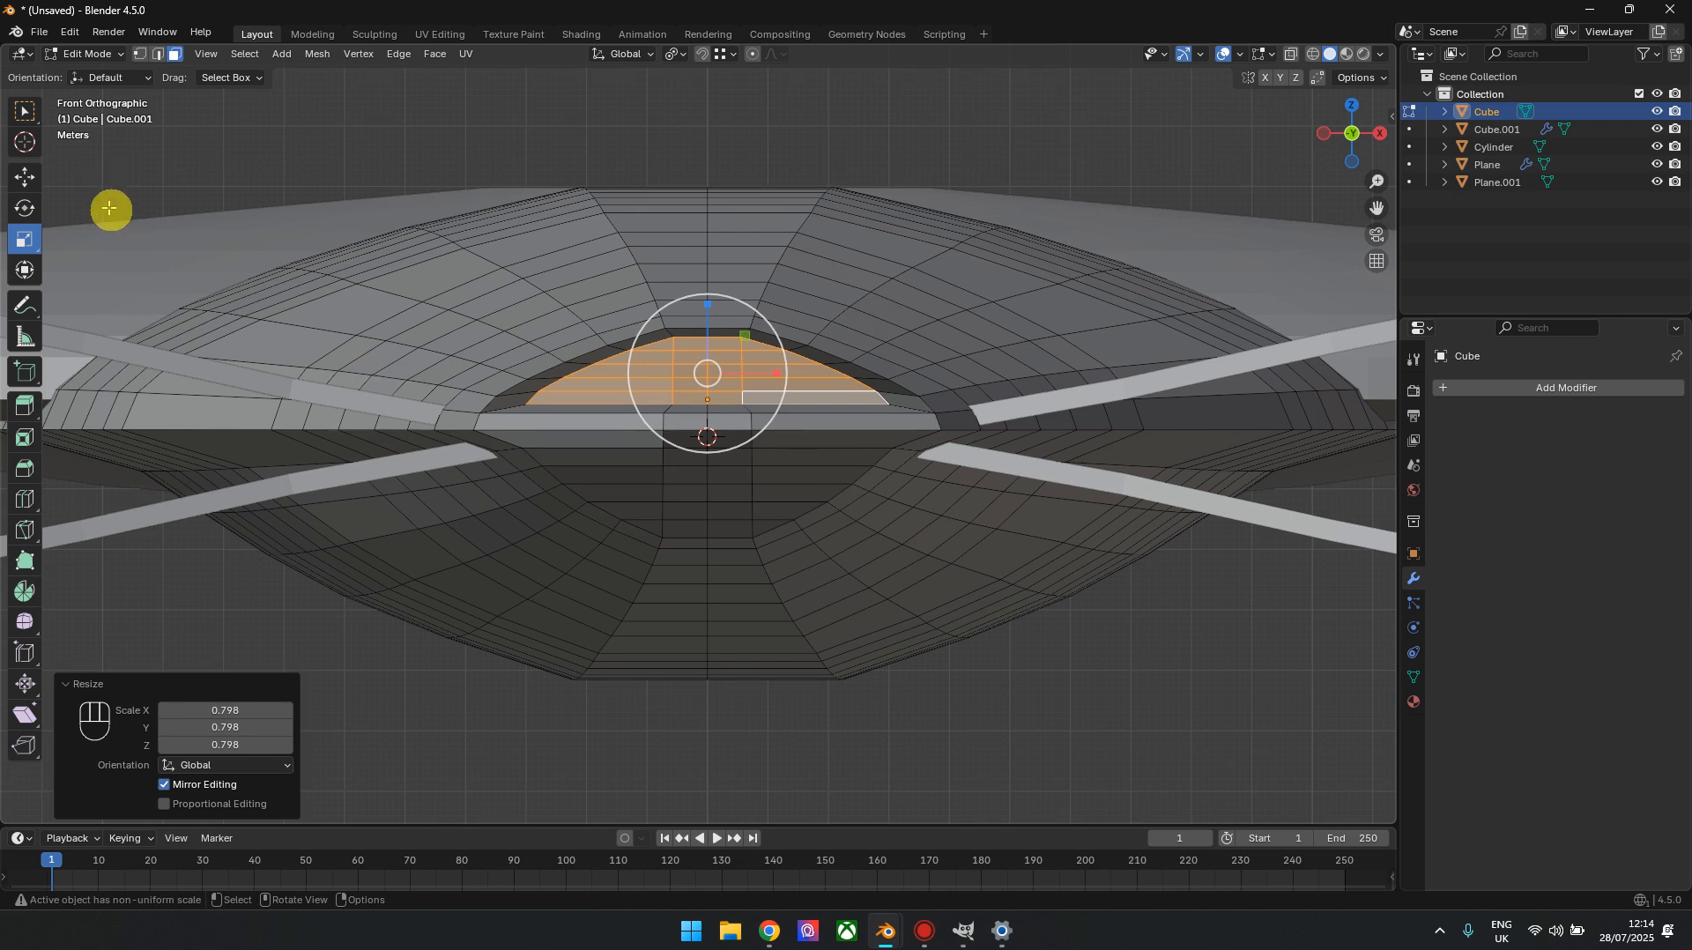
pyautogui.click(24, 179)
pyautogui.moveTo(715, 303); pyautogui.dragTo(715, 315)
# Move the top-edge vertices of the recess's outer rim forward along Y, followed by the adjacent pair of side vertices
pyautogui.moveTo(1350, 136); pyautogui.dragTo(1190, 275)
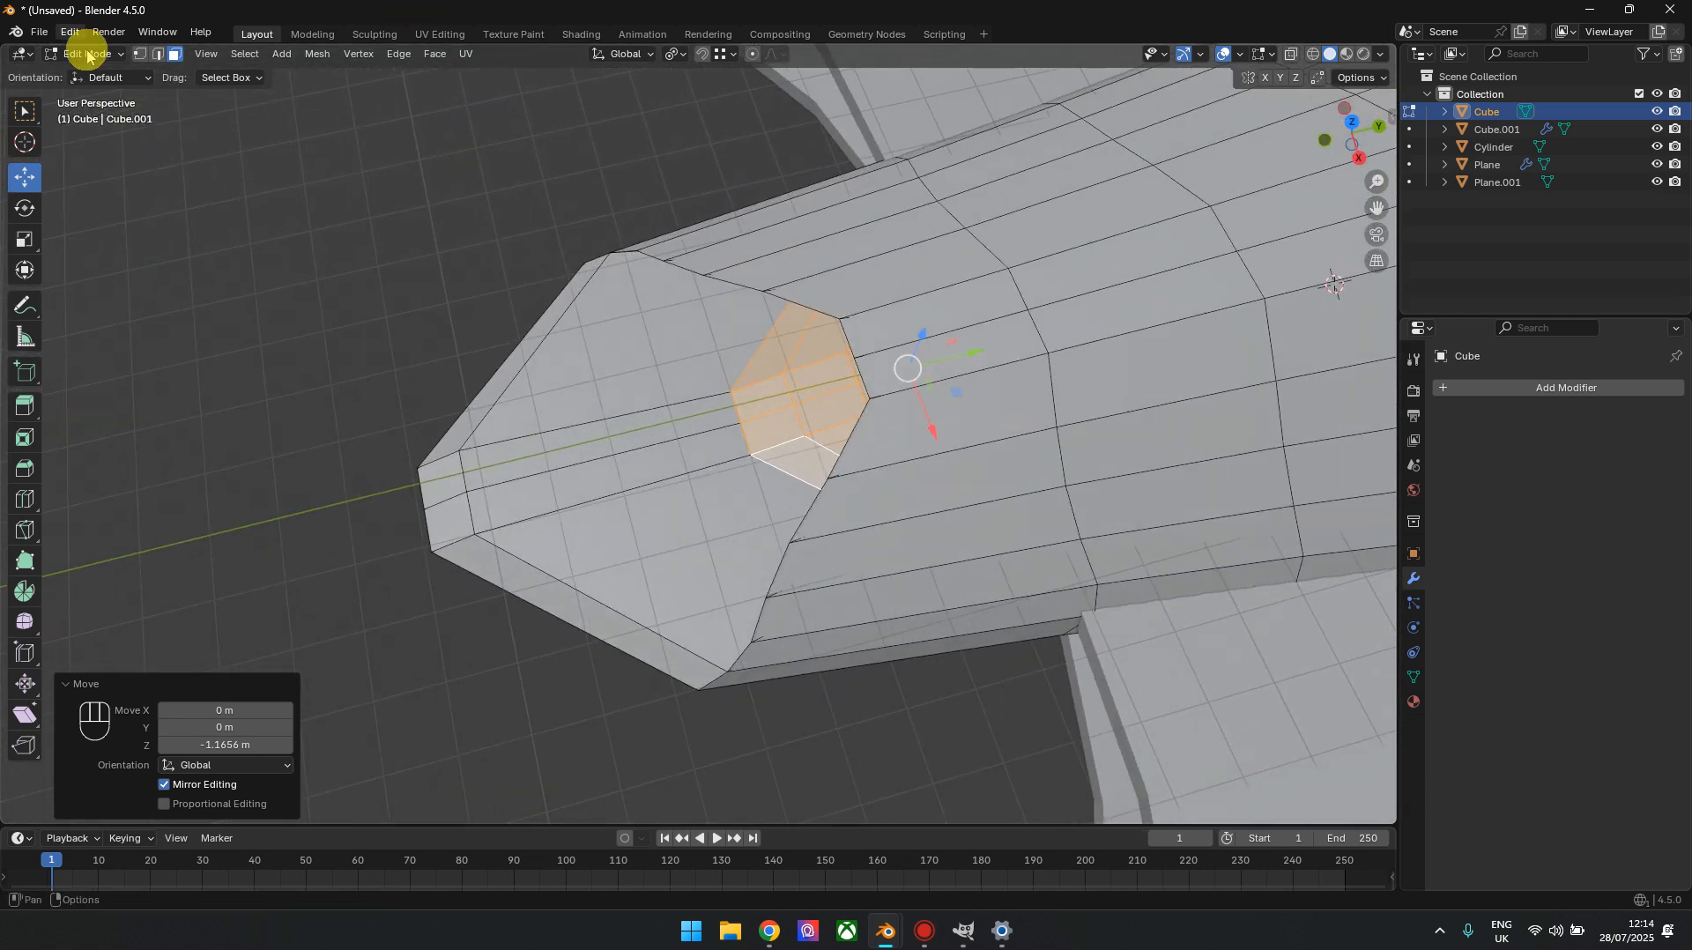
pyautogui.click(139, 53)
pyautogui.click(839, 317)
pyautogui.keyDown('ctrl'); pyautogui.click(871, 398); pyautogui.keyUp('ctrl')
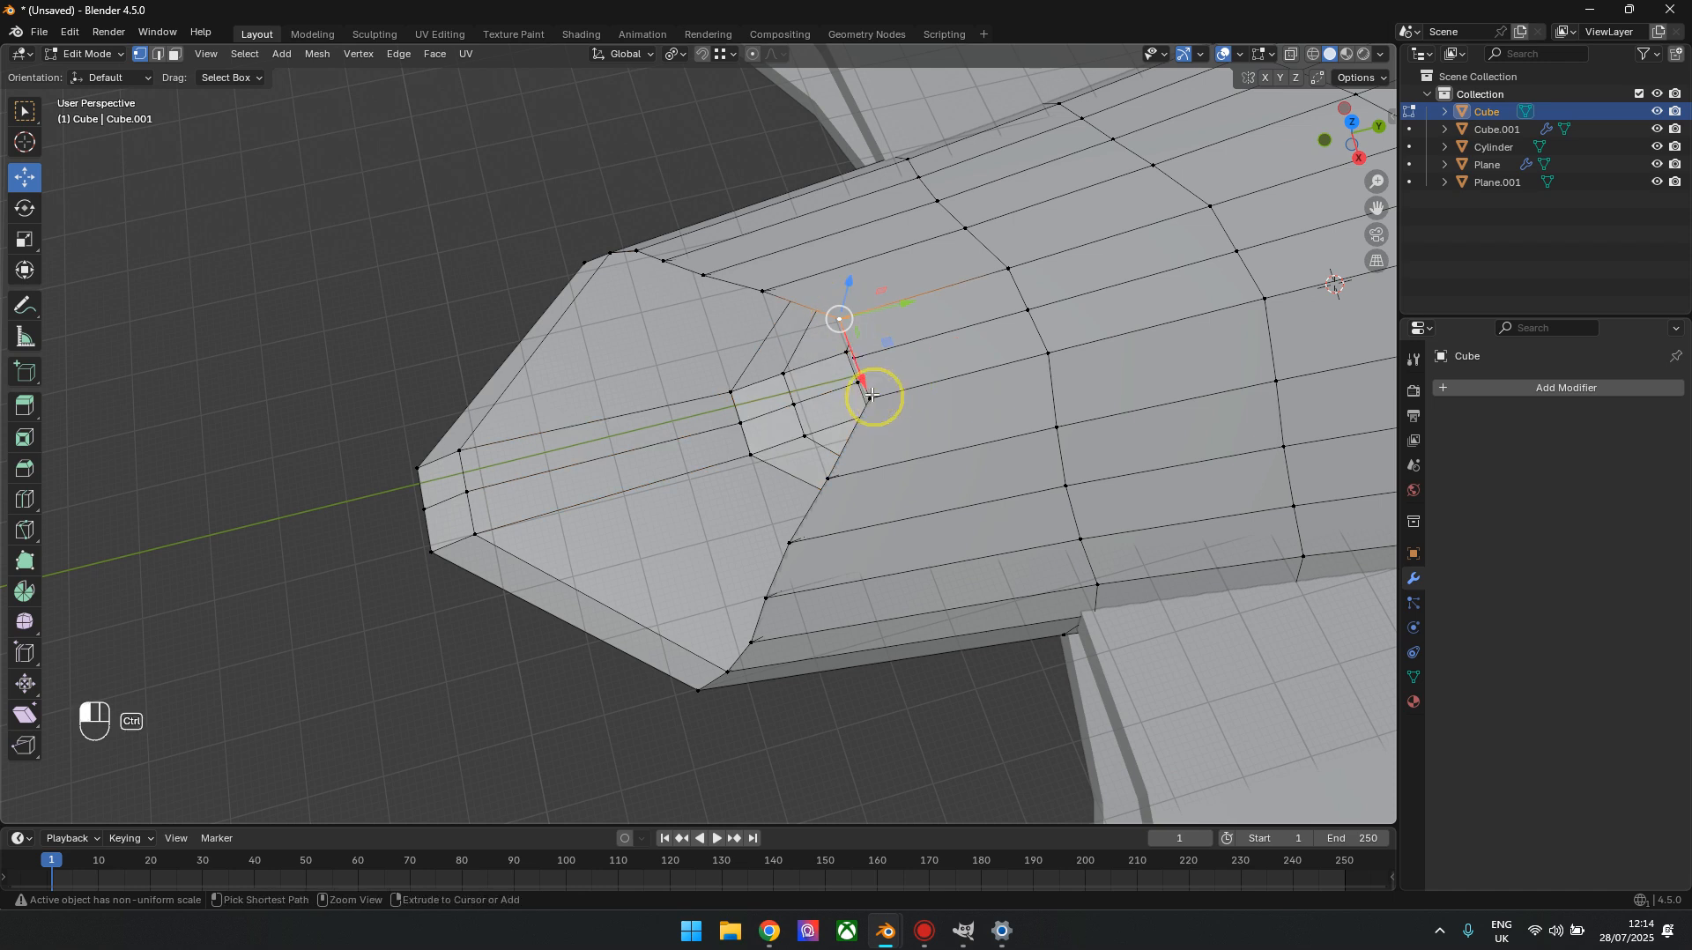
pyautogui.moveTo(921, 350); pyautogui.dragTo(1080, 315)
pyautogui.click(763, 291)
pyautogui.keyDown('ctrl'); pyautogui.click(827, 479); pyautogui.keyUp('ctrl')
pyautogui.moveTo(861, 382); pyautogui.dragTo(1019, 310)
# Move the next two pairs of side vertices on the recess's outer rim forward along Y, the last pair by 11.637 m
pyautogui.click(712, 275)
pyautogui.keyDown('shift'); pyautogui.click(792, 542); pyautogui.keyUp('shift')
pyautogui.moveTo(821, 388); pyautogui.dragTo(947, 356)
pyautogui.click(673, 260)
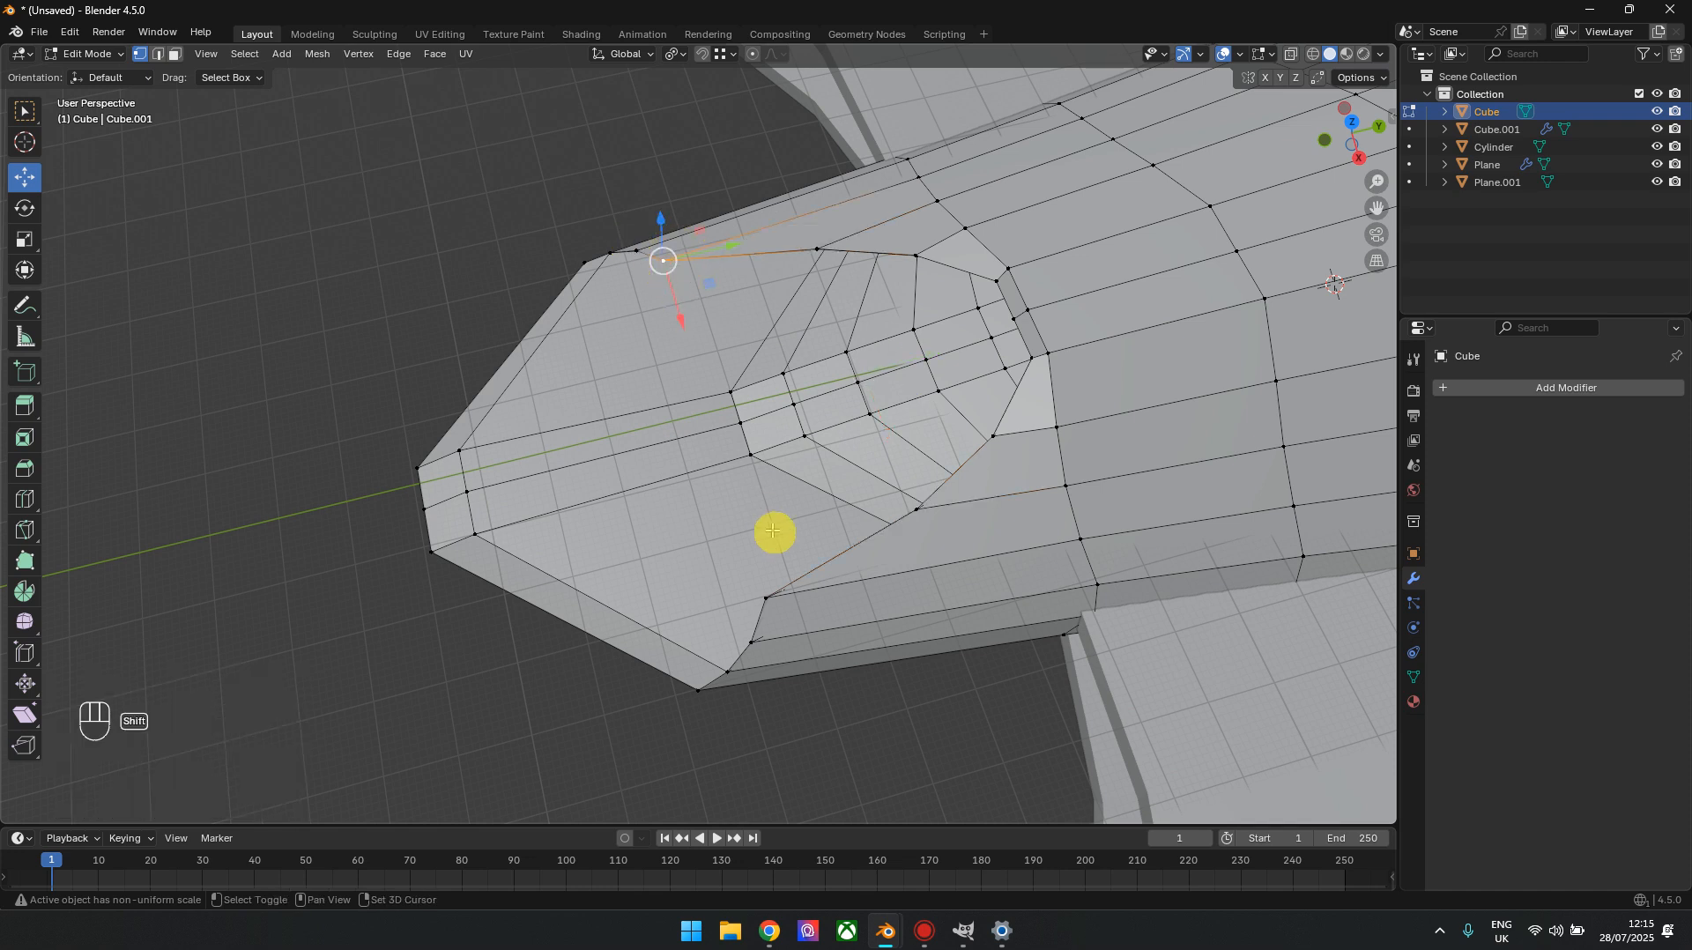
pyautogui.keyDown('shift'); pyautogui.click(771, 594); pyautogui.keyUp('shift')
pyautogui.moveTo(791, 403); pyautogui.dragTo(863, 374)
# Select the inner faces of the rear recess in face select mode and scale them to 0.715 along X
pyautogui.moveTo(1340, 151); pyautogui.dragTo(1532, 155)
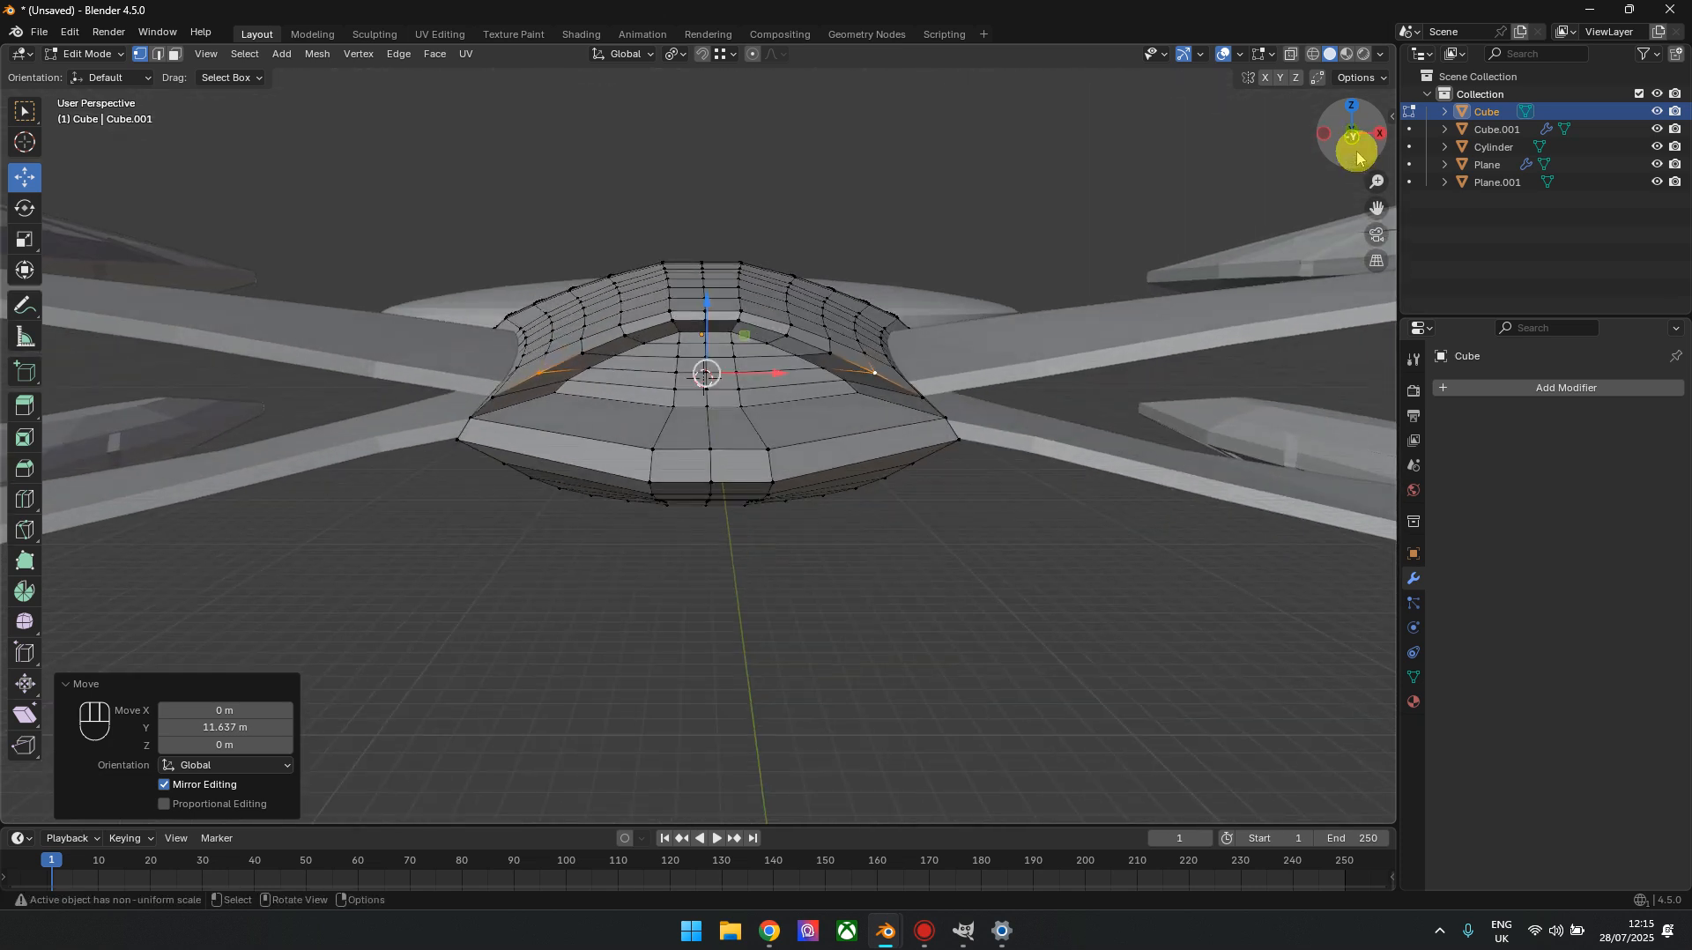
pyautogui.click(1359, 139)
pyautogui.scroll(3, 393, 192)
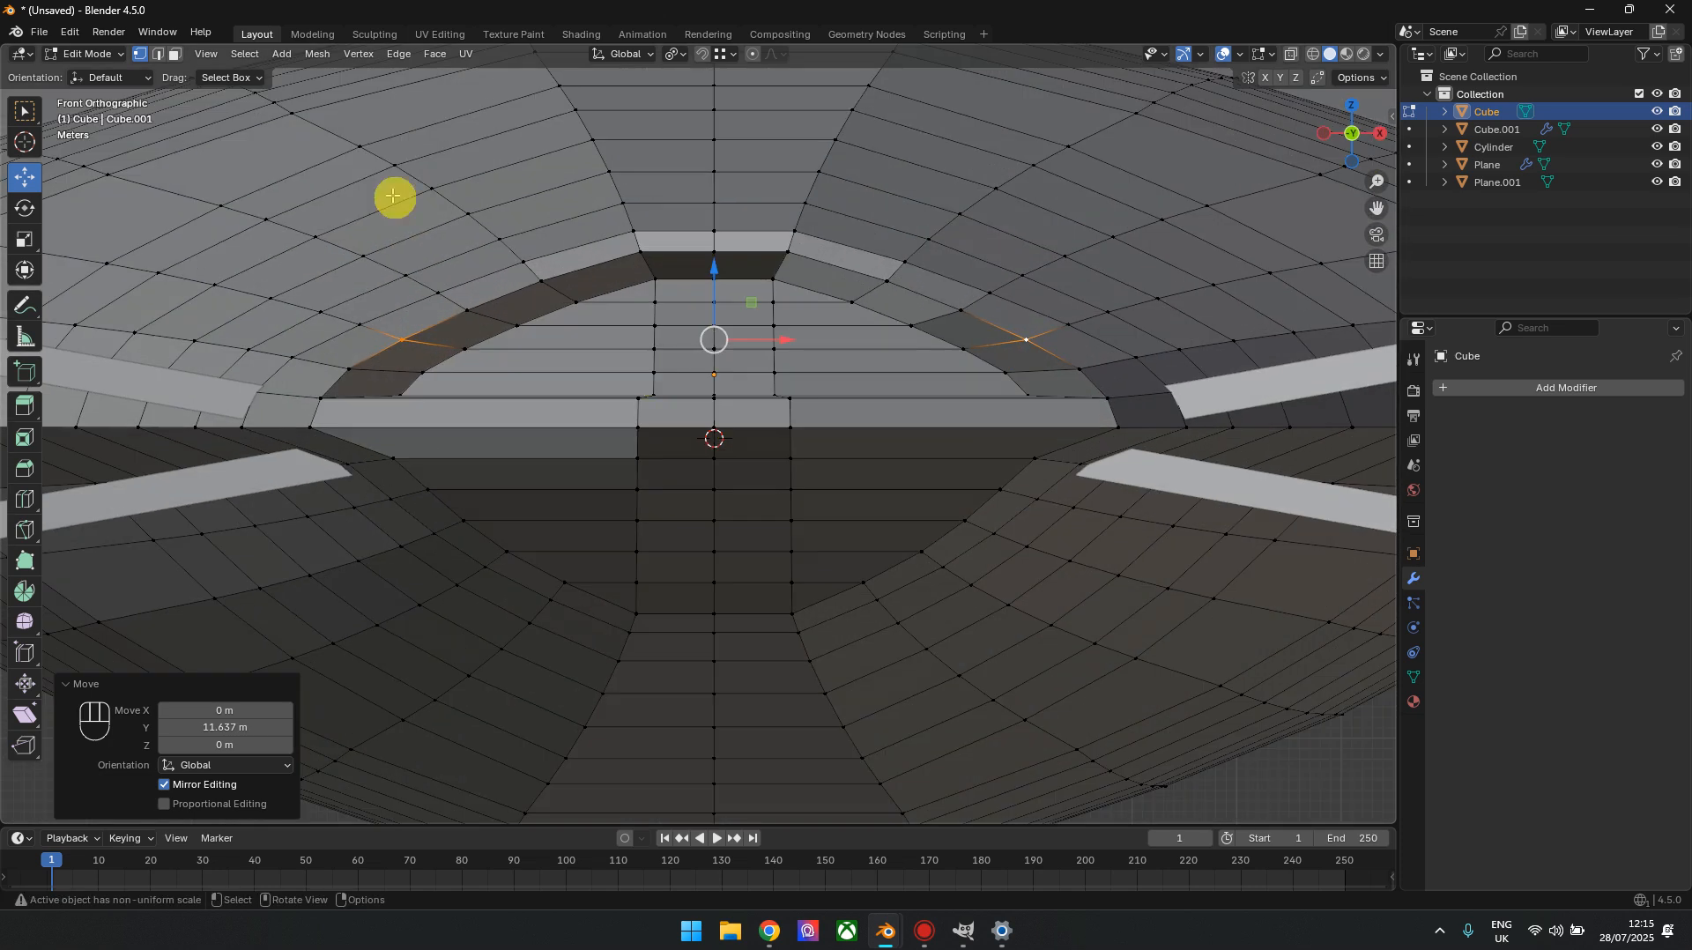
pyautogui.click(177, 58)
pyautogui.click(547, 382)
pyautogui.moveTo(633, 292); pyautogui.dragTo(761, 343)
pyautogui.click(25, 239)
# Scale down the recess's inner faces along Y and move them forward 7.2166 m along Y
pyautogui.scroll(-4, 763, 342)
pyautogui.moveTo(1357, 130); pyautogui.dragTo(1521, 157)
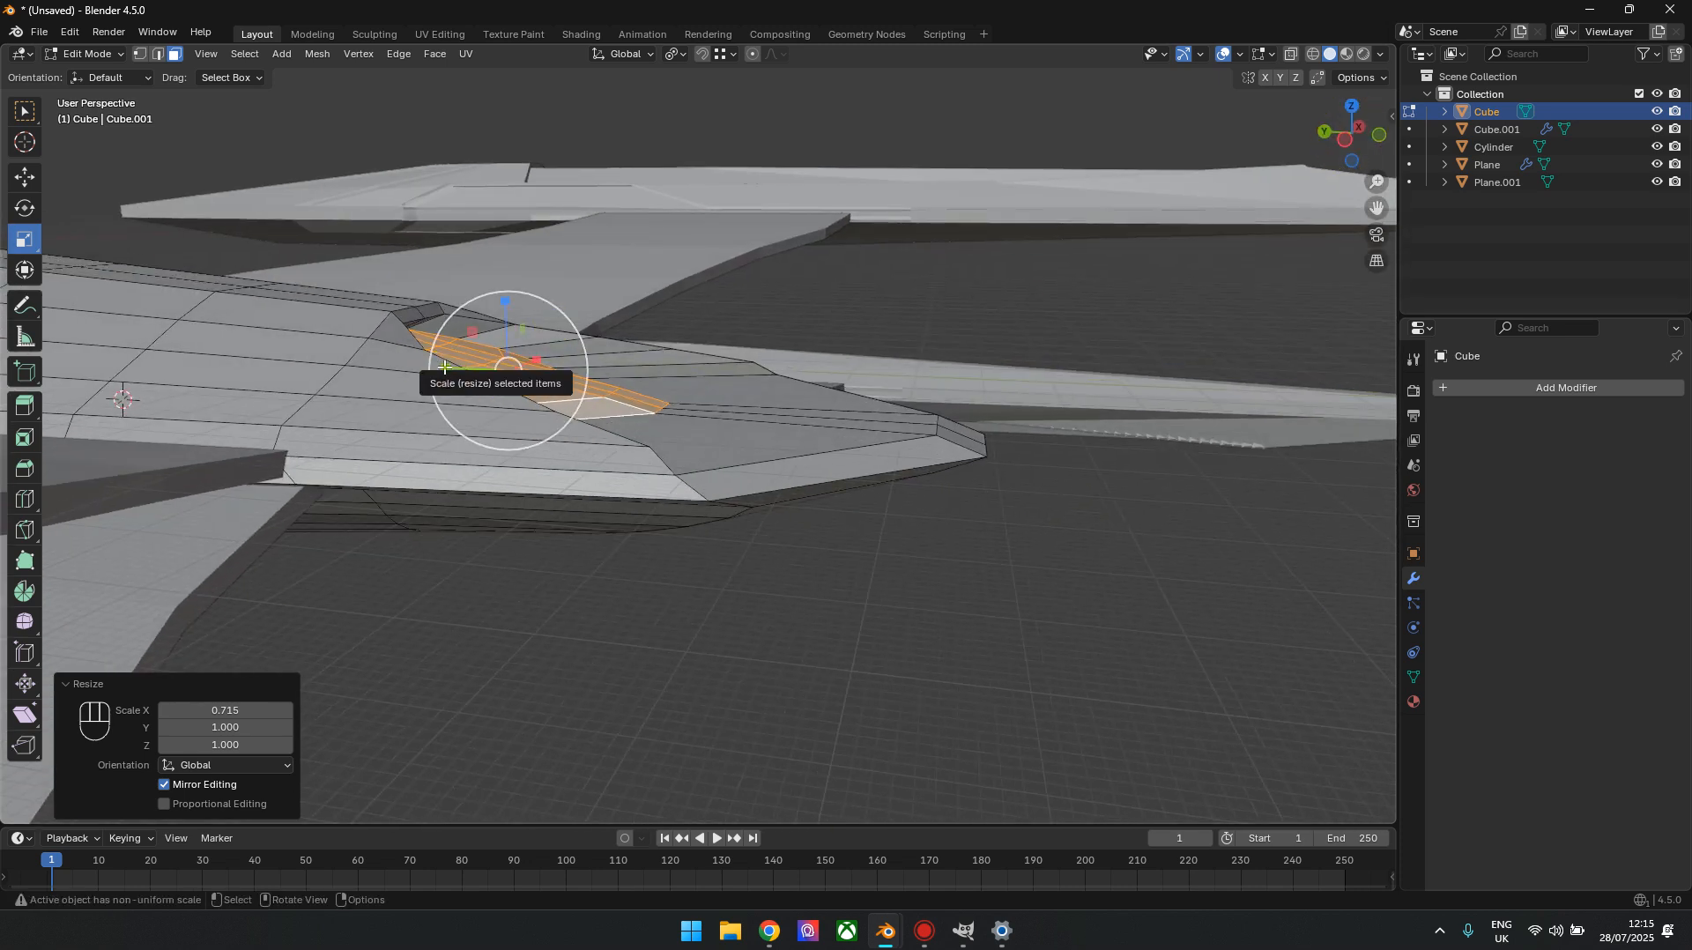
pyautogui.press('s')
pyautogui.press('y')
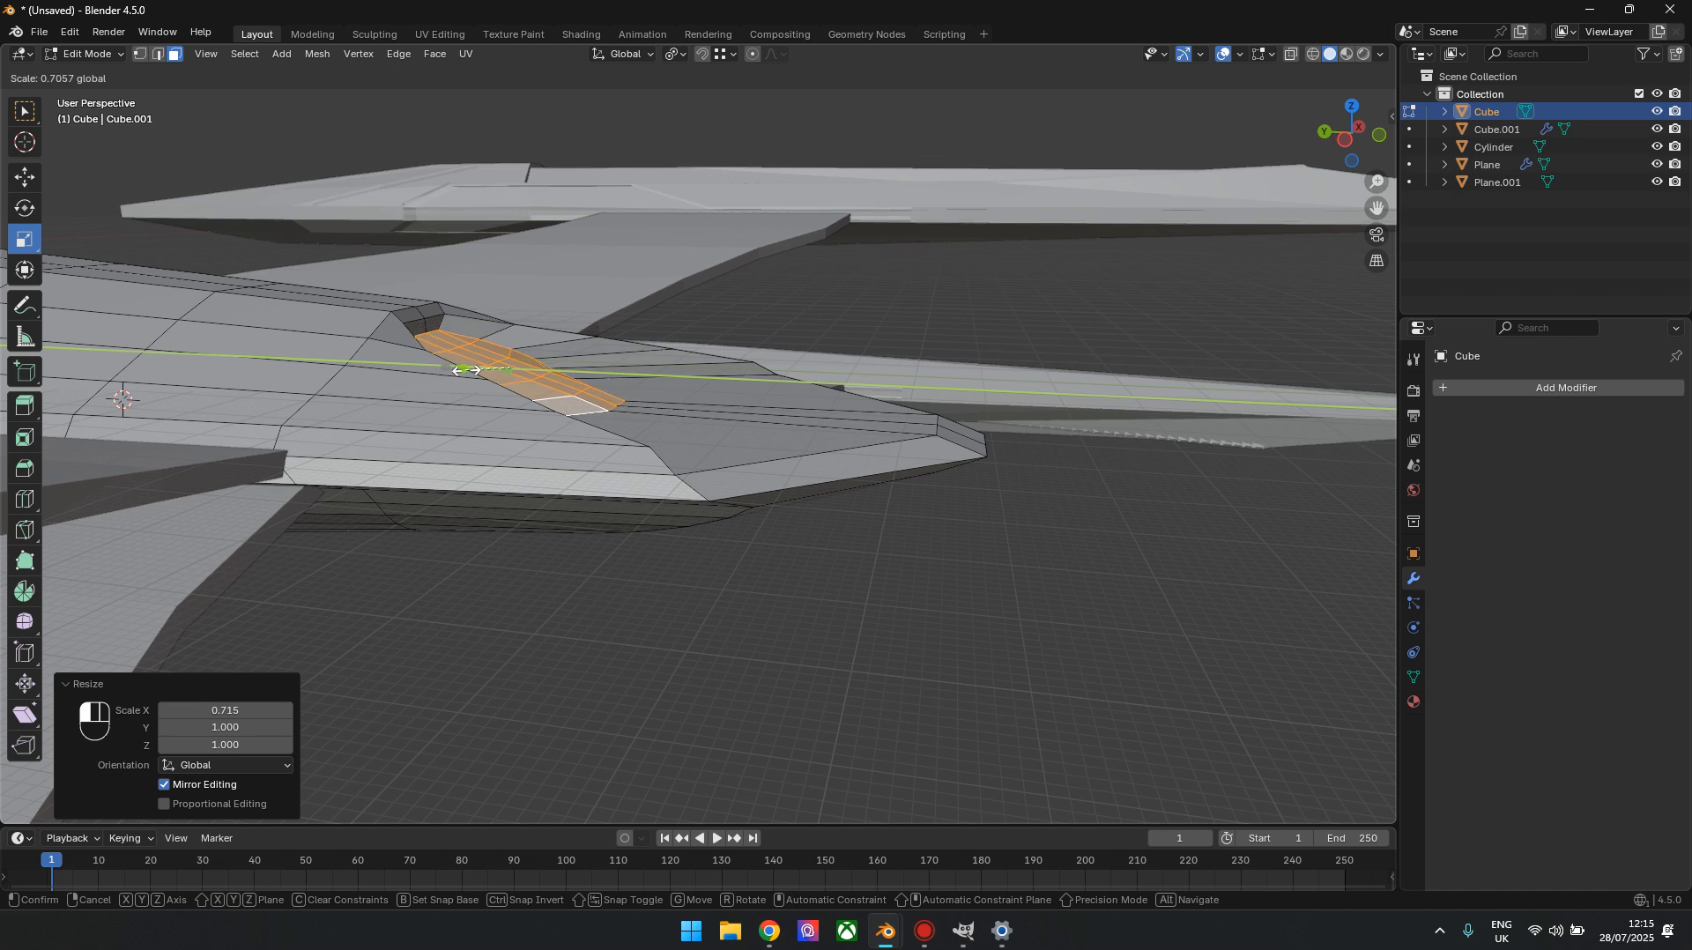
pyautogui.moveTo(476, 371); pyautogui.dragTo(436, 362)
pyautogui.click(29, 182)
pyautogui.moveTo(1340, 144)
pyautogui.mouseDown()
pyautogui.moveTo(1278, 152)
pyautogui.moveTo(1229, 212)
pyautogui.moveTo(1162, 195)
pyautogui.moveTo(1244, 158)
pyautogui.moveTo(1330, 157)
pyautogui.mouseUp()
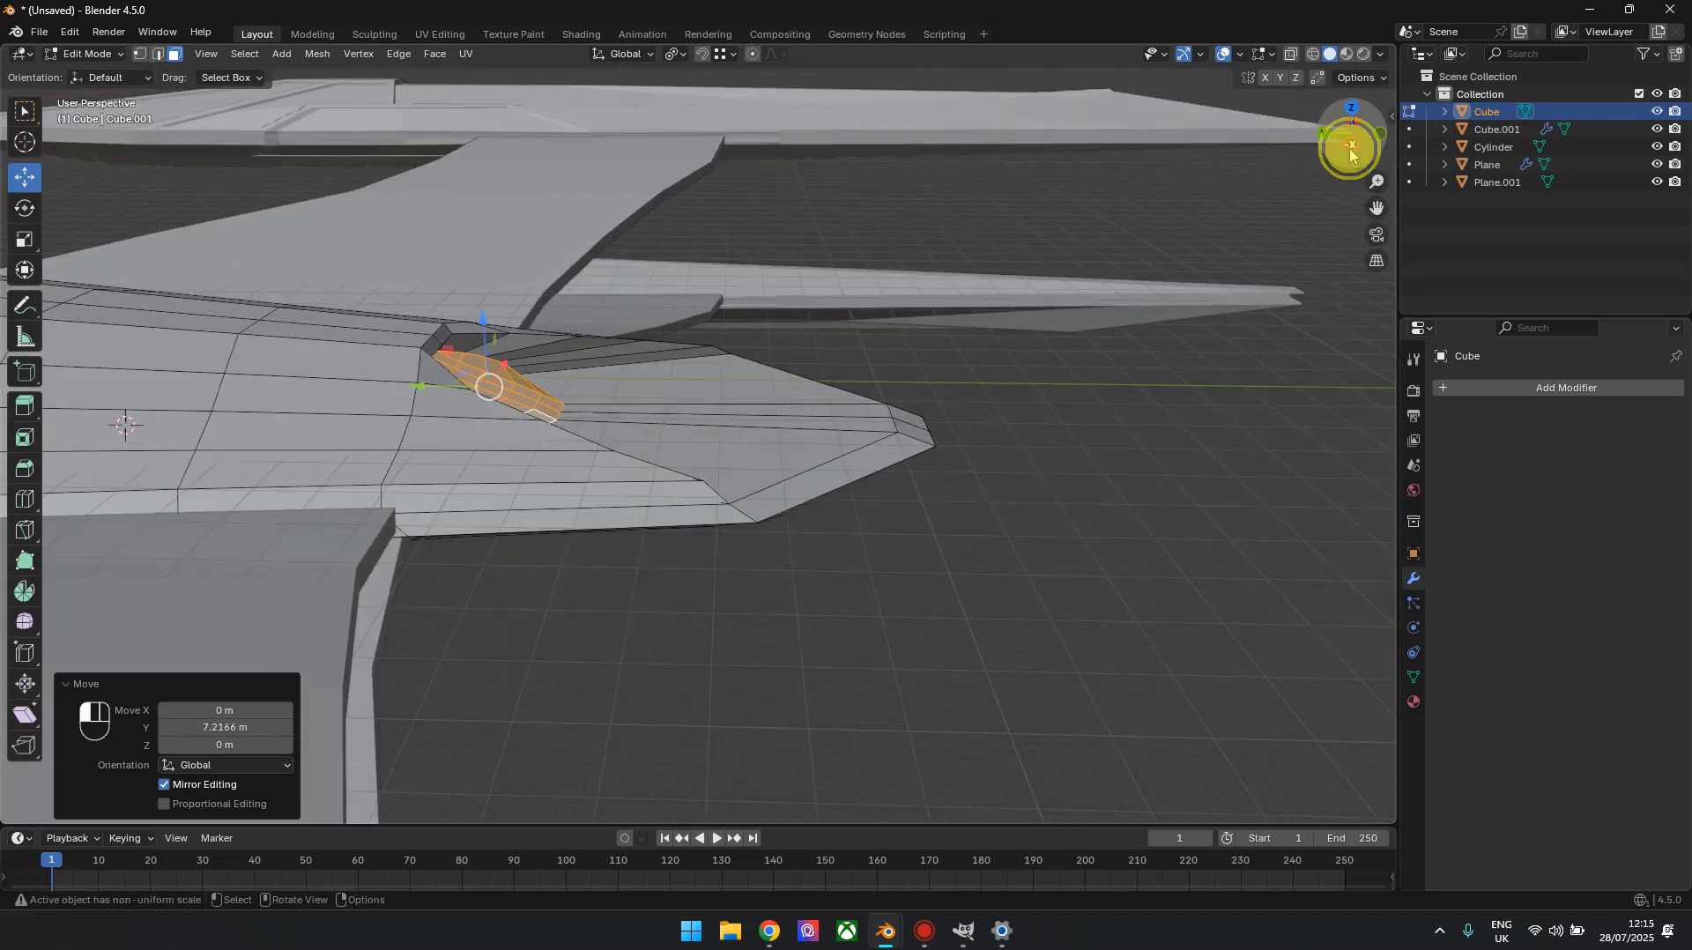
# Examine the hull from the side, from above and from below, including where its front end meets the saucer
pyautogui.click(1352, 148)
pyautogui.press('Tab')
pyautogui.scroll(-2, 697, 575)
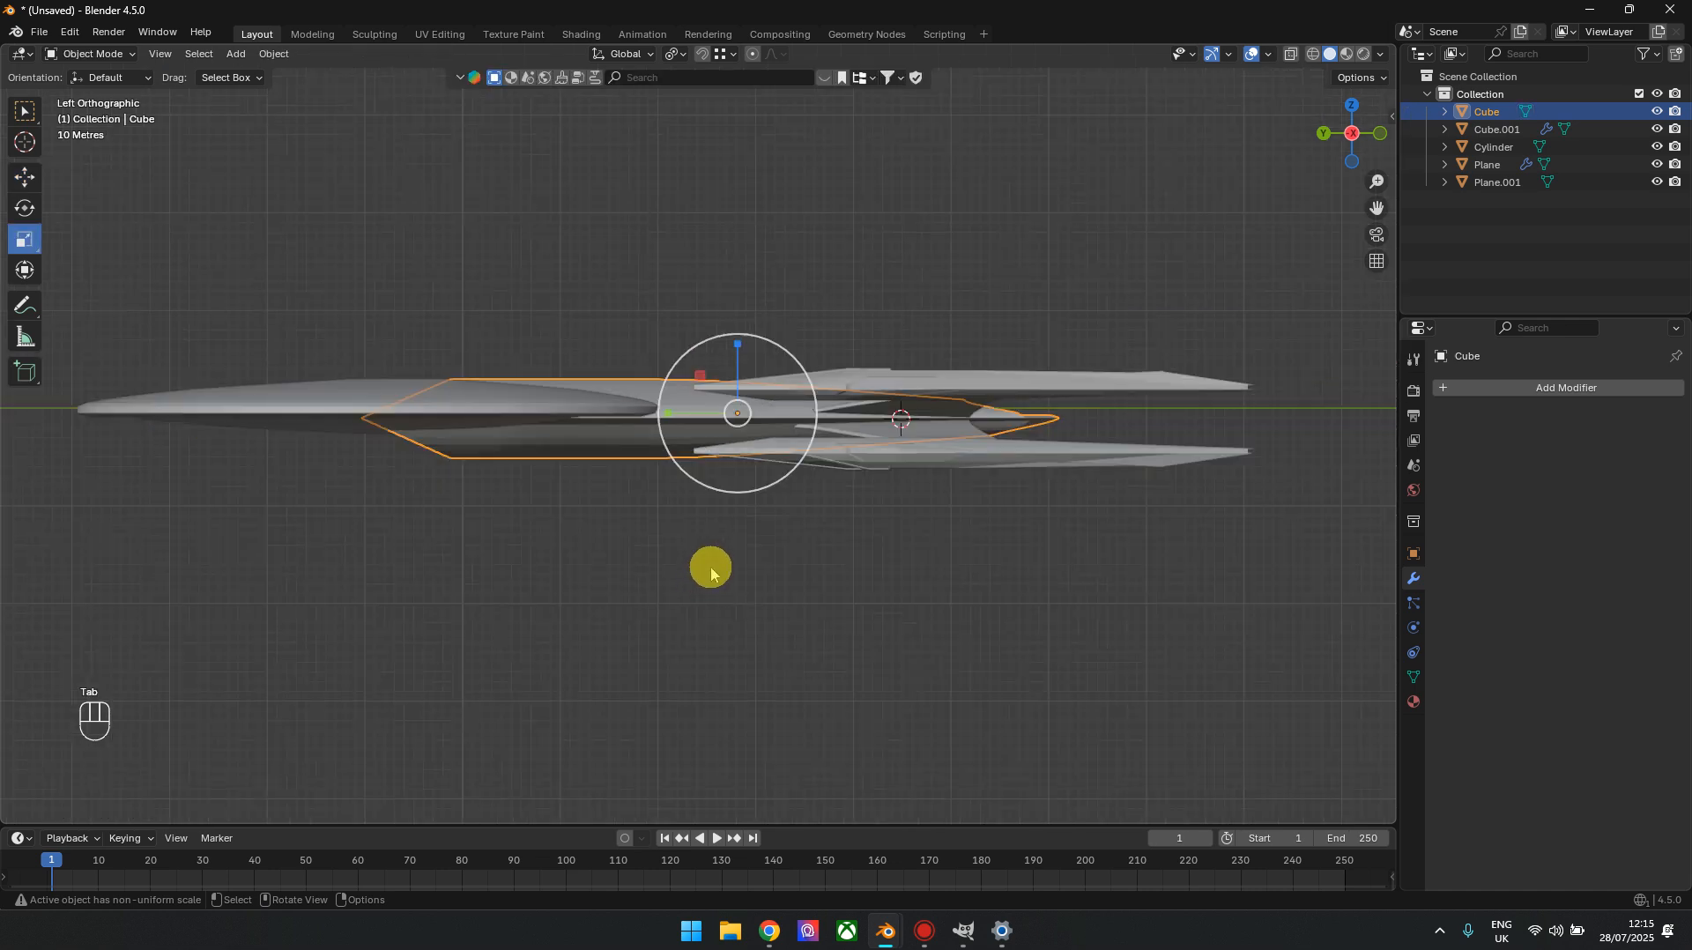
pyautogui.keyDown('shift'); pyautogui.moveTo(517, 529); pyautogui.dragTo(731, 564, button='middle'); pyautogui.keyUp('shift')
pyautogui.moveTo(1368, 141); pyautogui.dragTo(1231, 350)
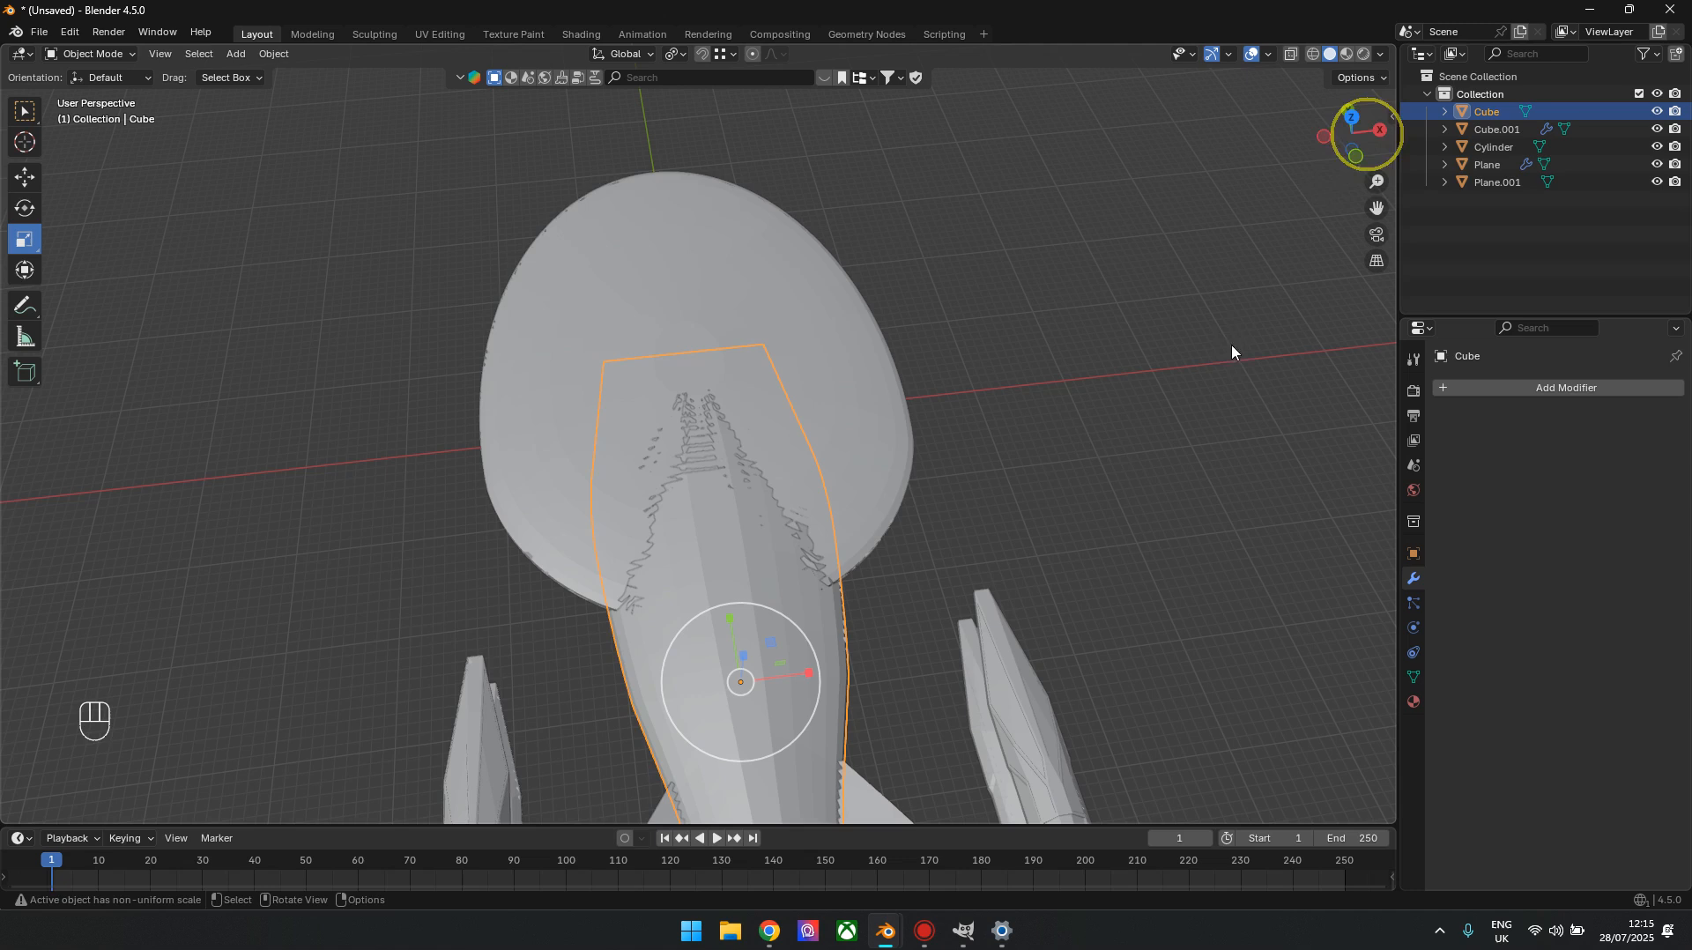
pyautogui.click(1354, 131)
pyautogui.press('Tab')
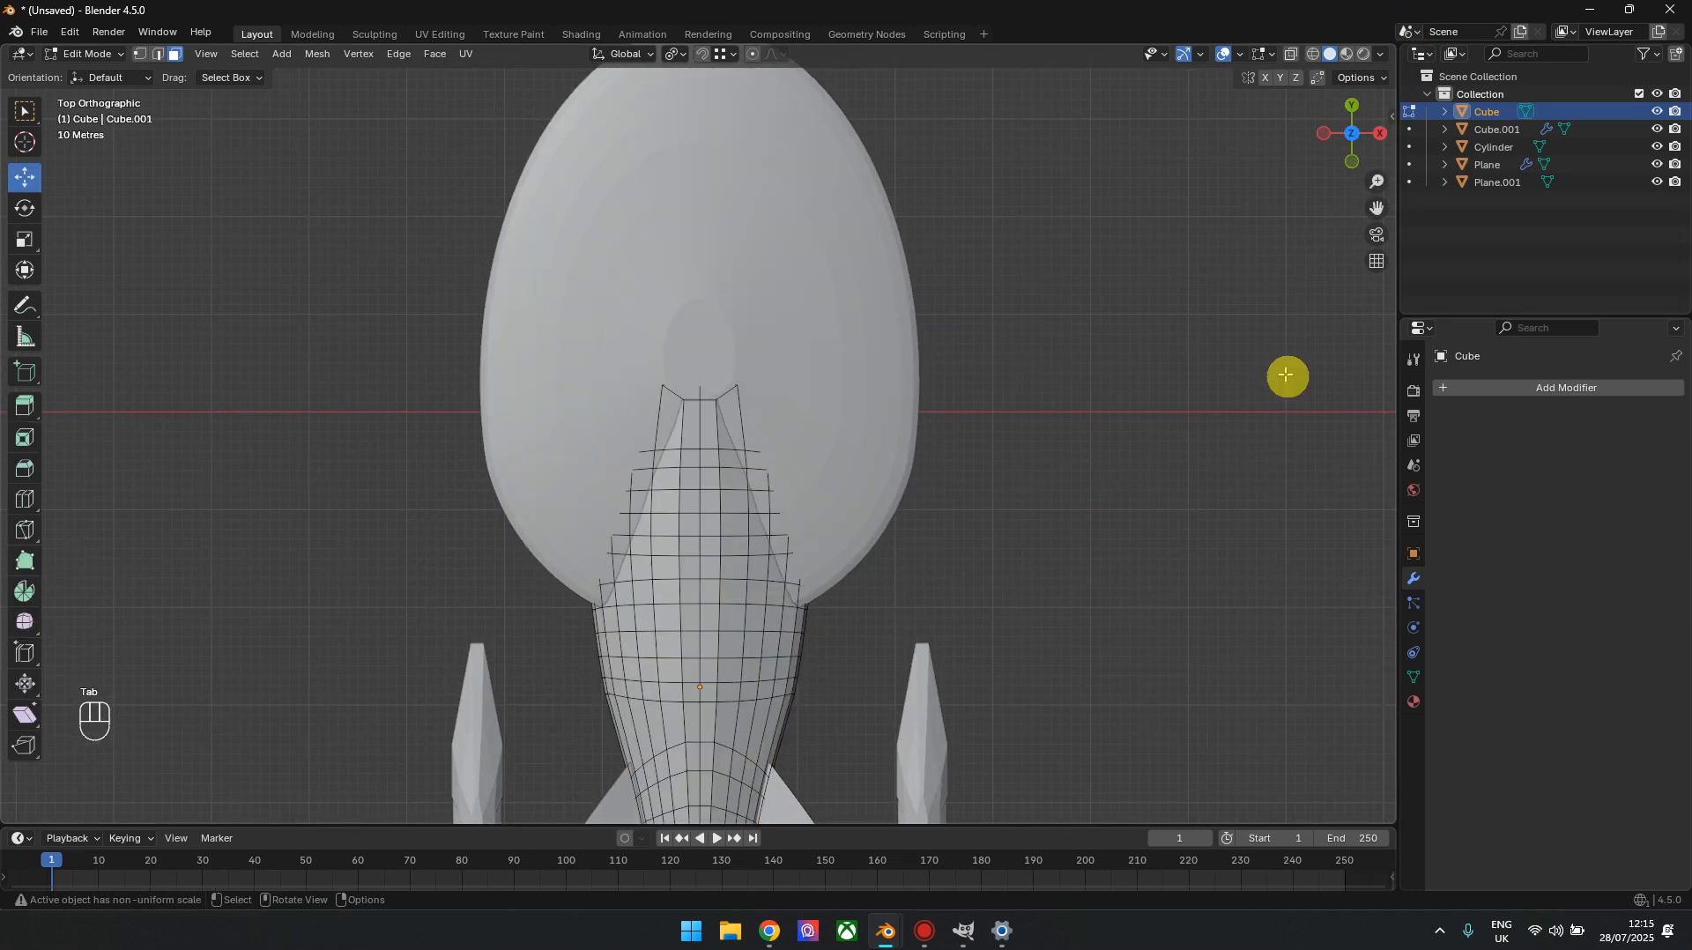
pyautogui.click(1352, 133)
pyautogui.keyDown('shift'); pyautogui.moveTo(949, 501); pyautogui.dragTo(949, 376, button='middle'); pyautogui.keyUp('shift')
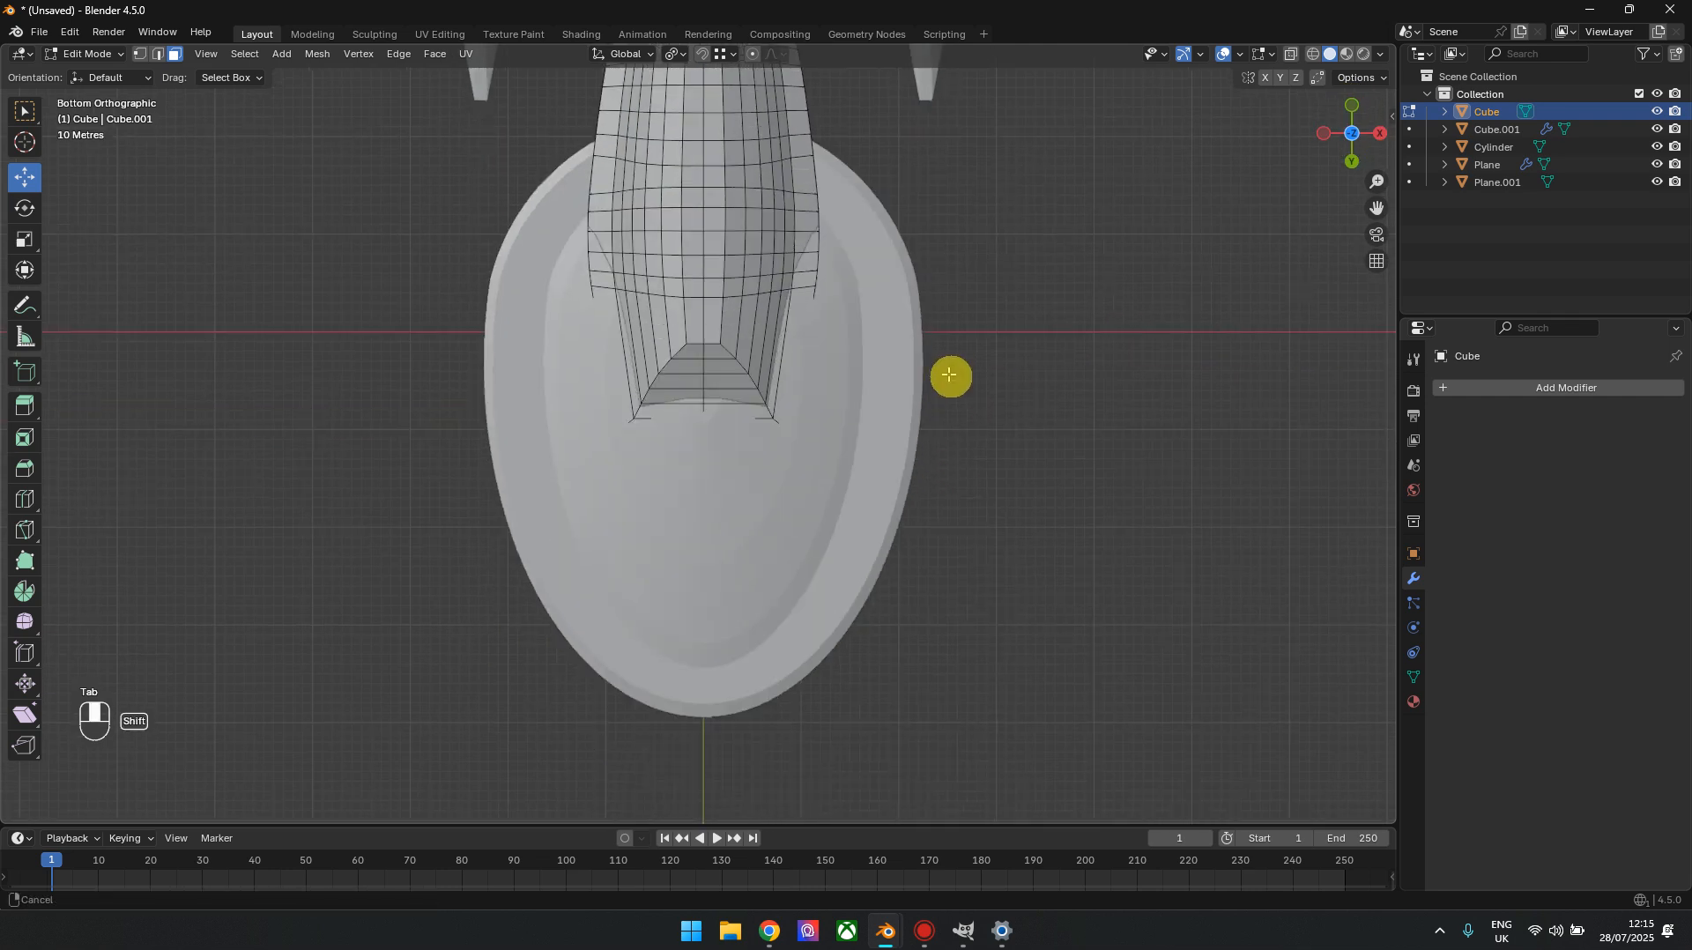
pyautogui.scroll(1, 682, 399)
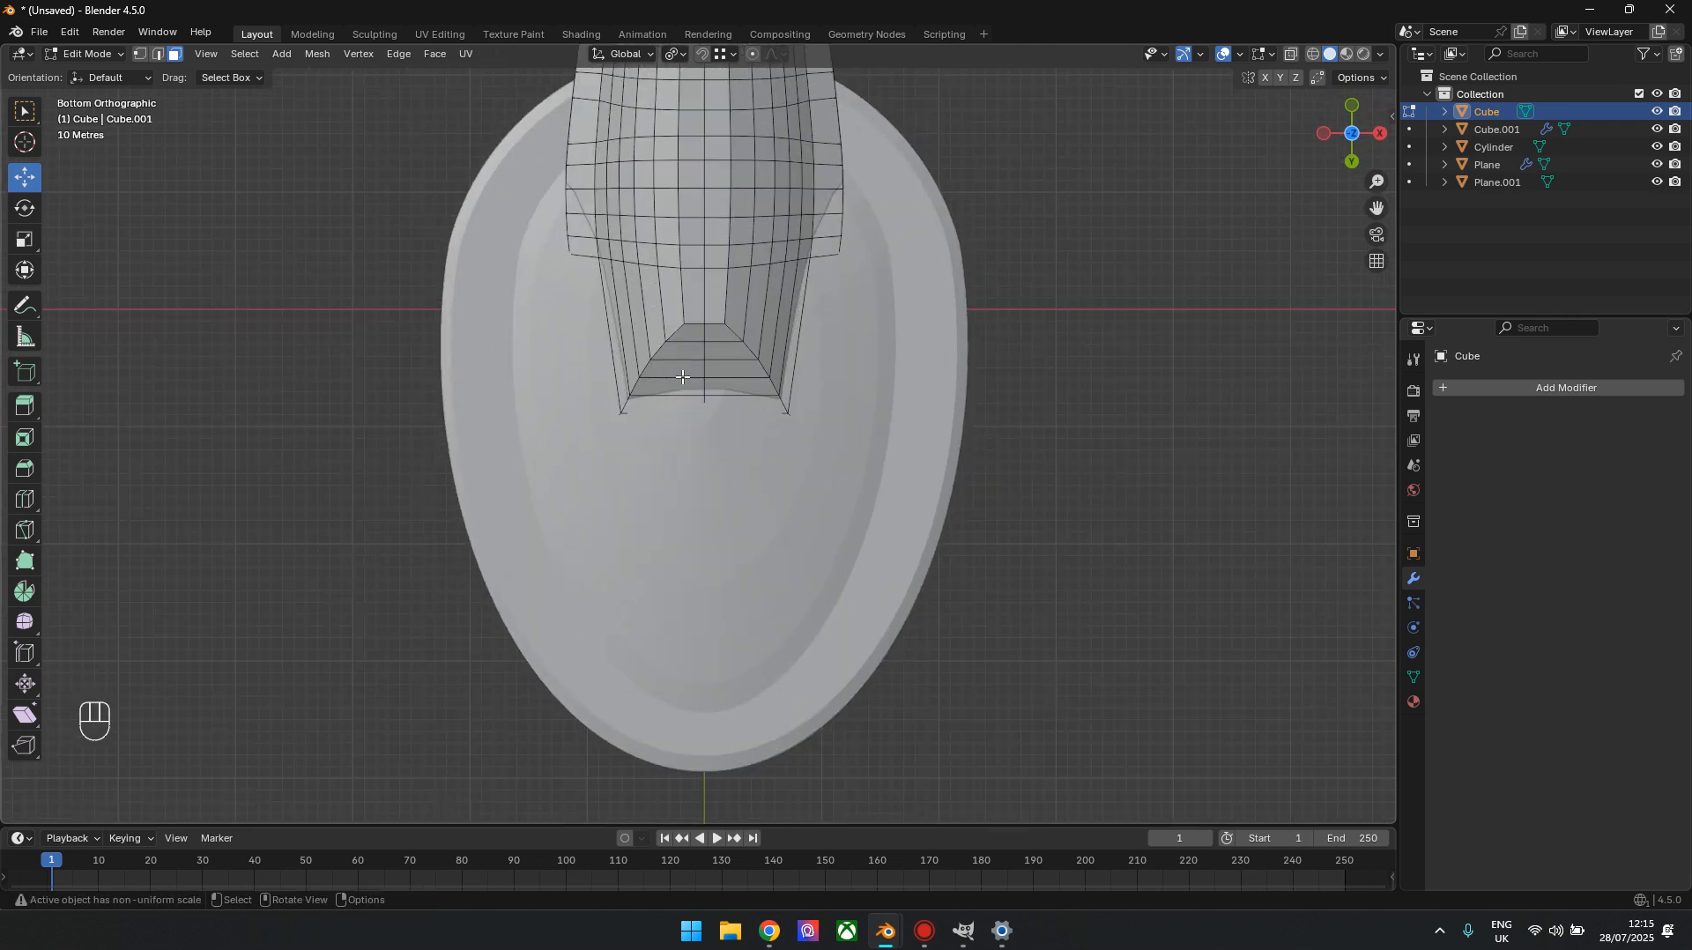
pyautogui.moveTo(1352, 133); pyautogui.dragTo(1160, 335)
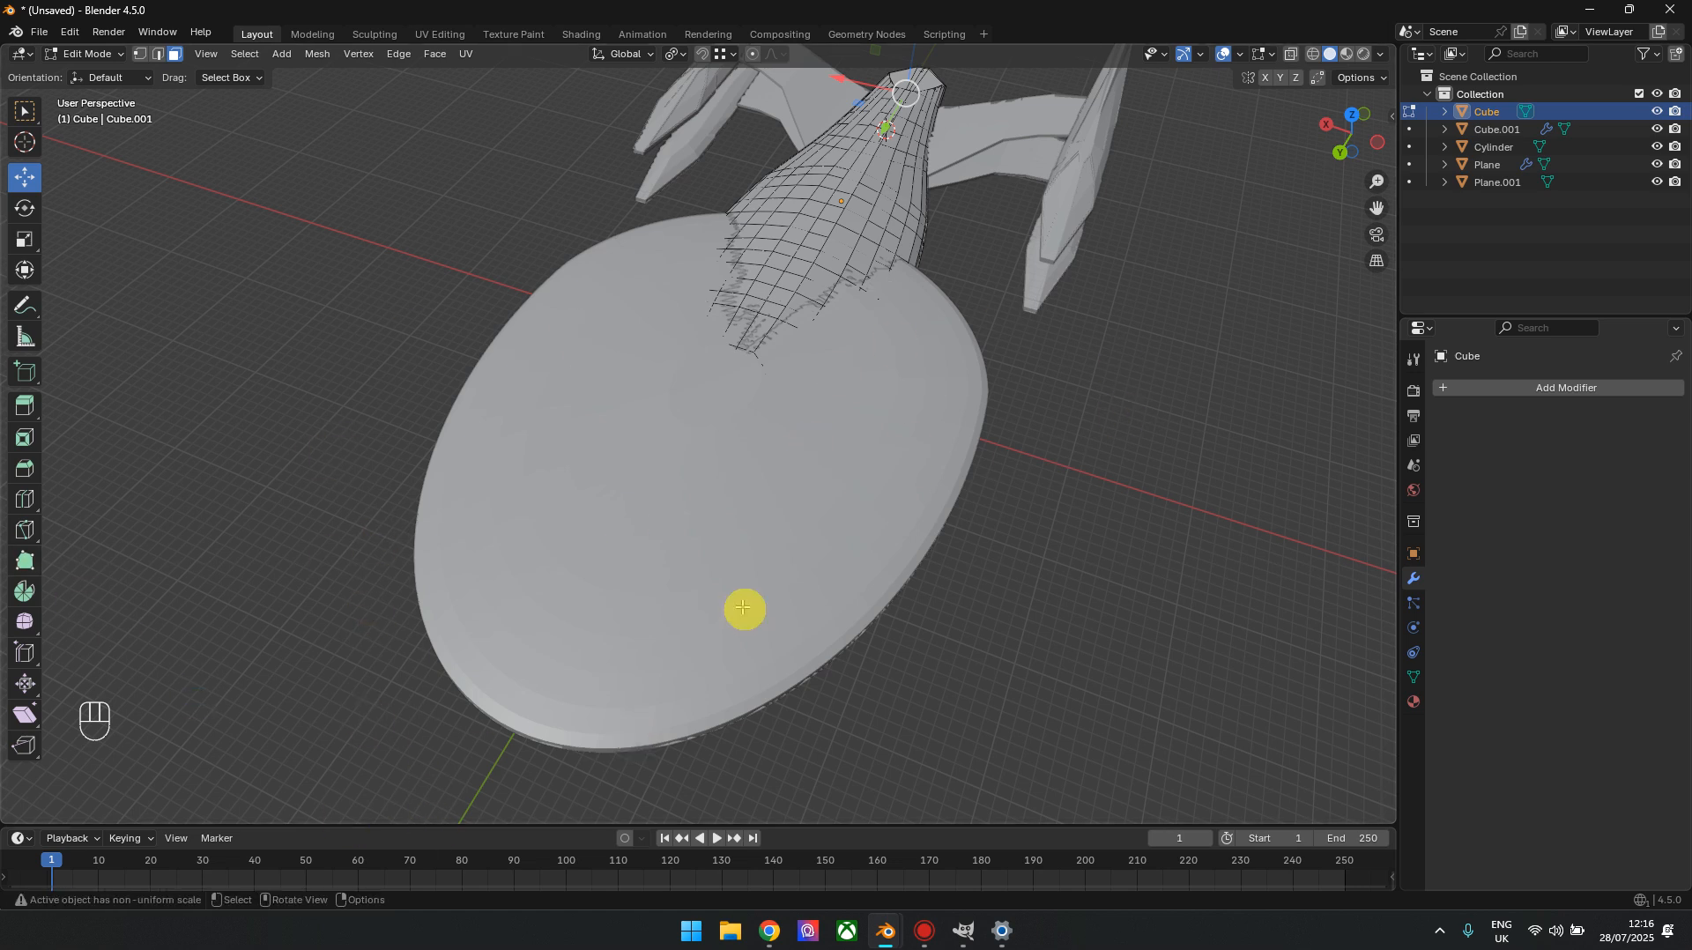
# Leave Edit Mode, deselect the hull, and inspect the whole starship from the rear, the front and beneath the saucer
pyautogui.press('Tab')
pyautogui.click(1130, 434)
pyautogui.scroll(-3, 1132, 434)
pyautogui.moveTo(1345, 135); pyautogui.dragTo(993, 44)
pyautogui.keyDown('shift'); pyautogui.moveTo(712, 595); pyautogui.dragTo(740, 543, button='middle'); pyautogui.keyUp('shift')
pyautogui.scroll(4, 741, 520)
pyautogui.scroll(-4, 749, 502)
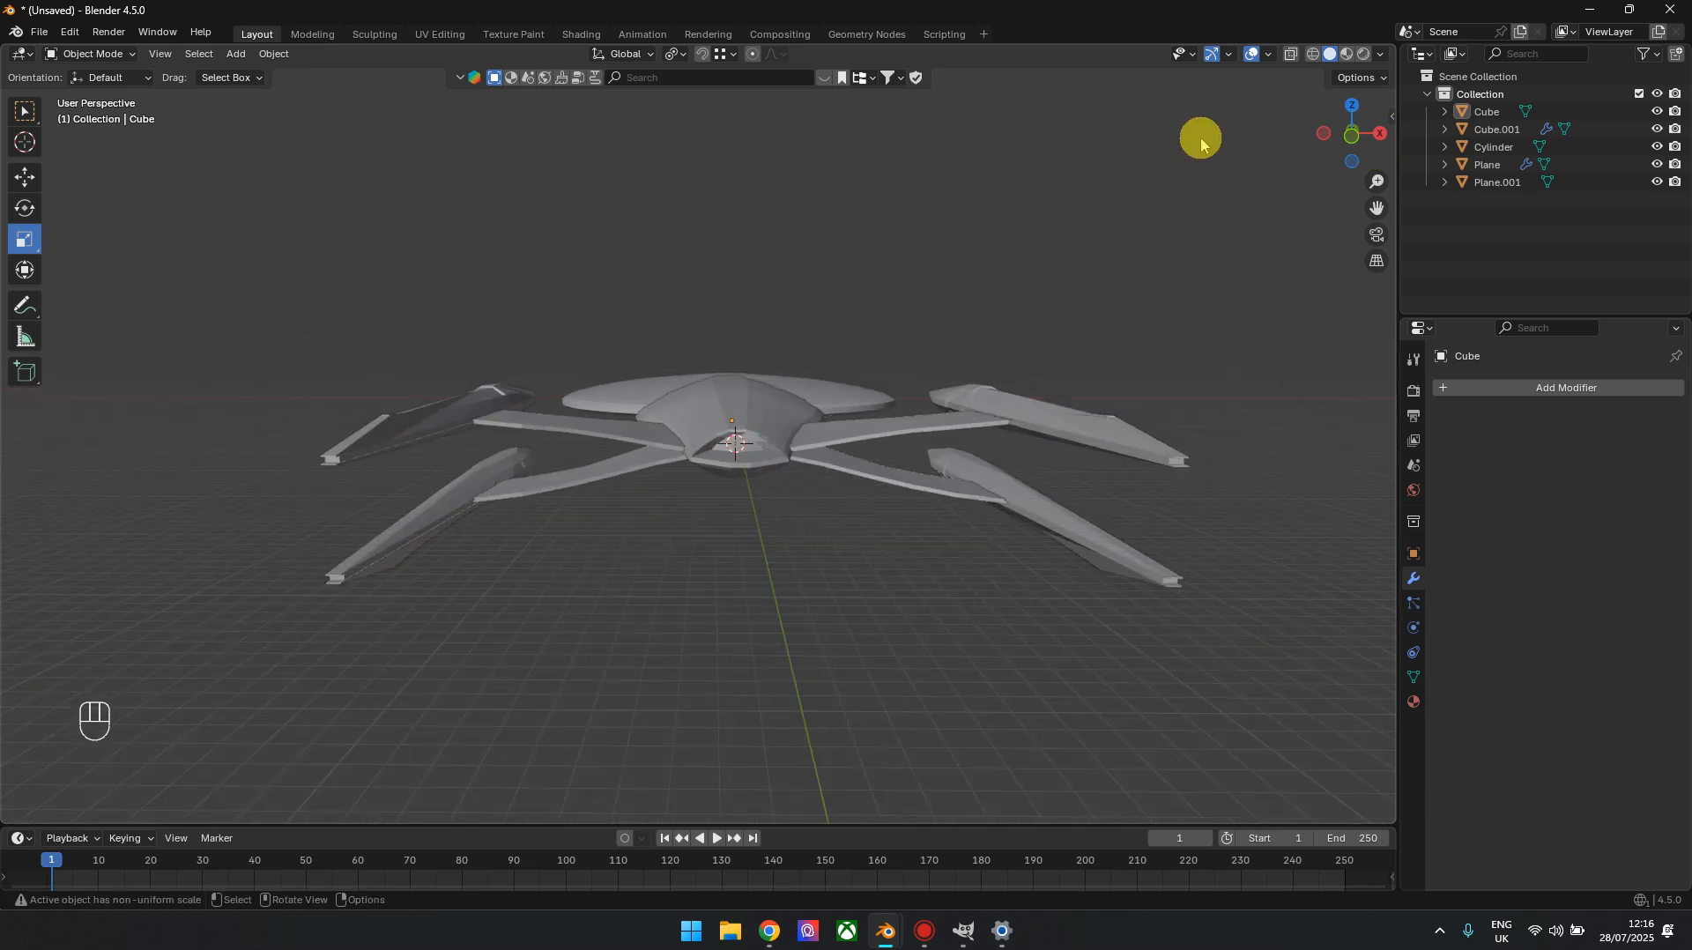
pyautogui.moveTo(1352, 132); pyautogui.dragTo(1657, 189)
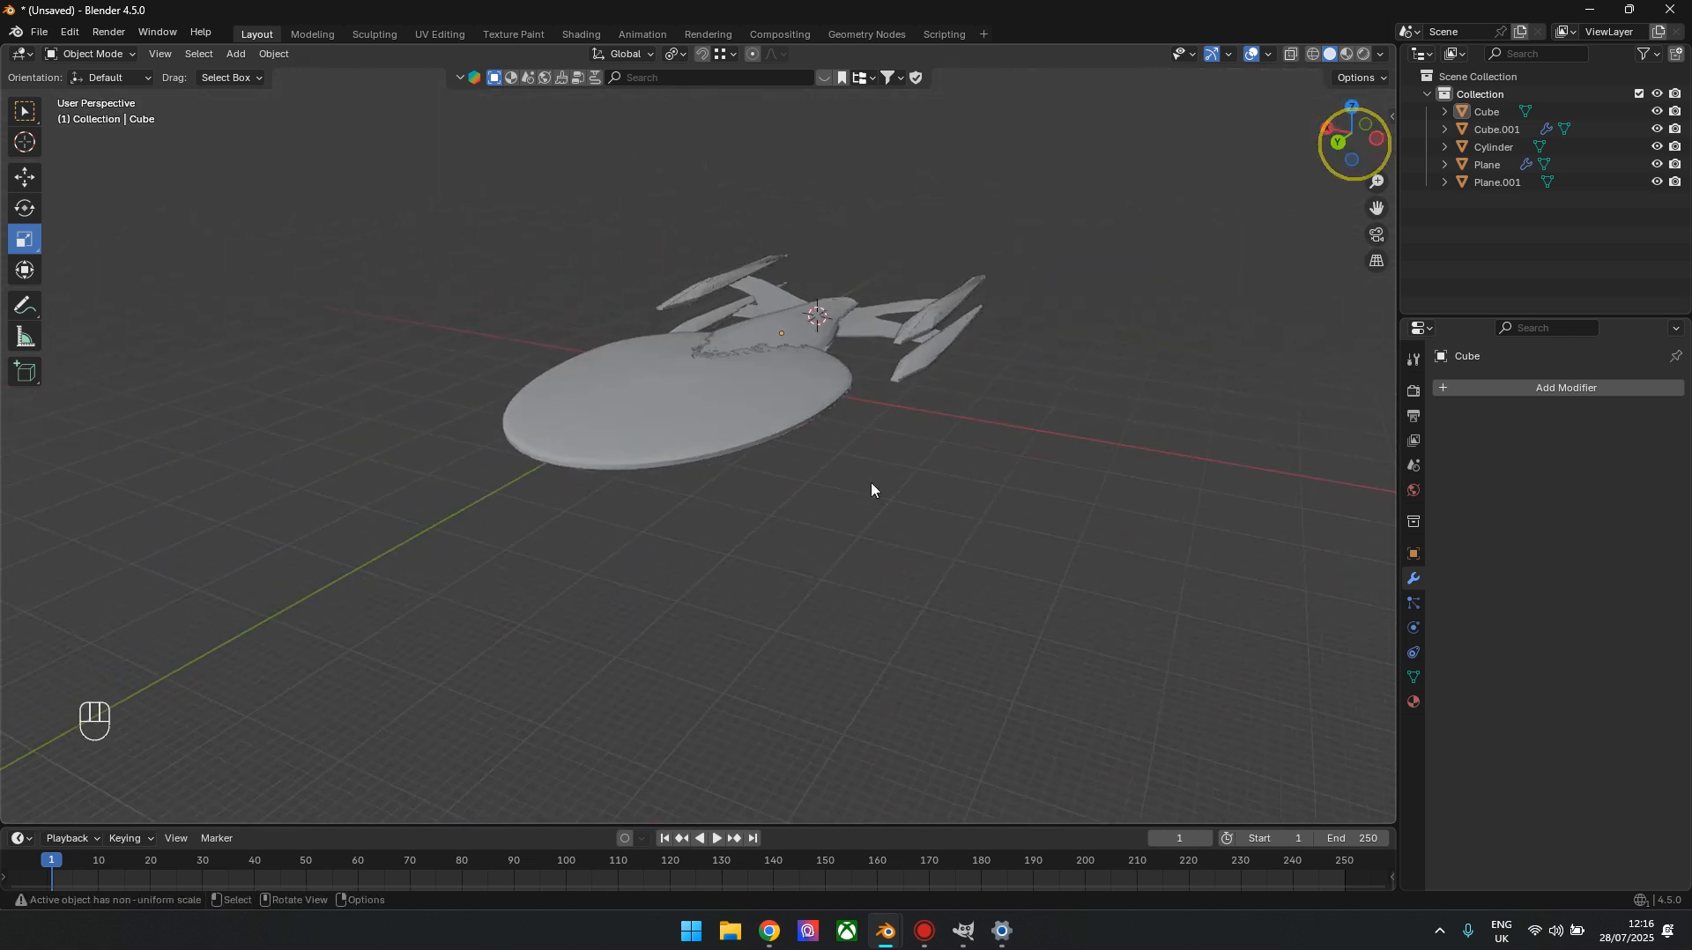
pyautogui.keyDown('shift'); pyautogui.moveTo(705, 507); pyautogui.dragTo(836, 574, button='middle'); pyautogui.keyUp('shift')
pyautogui.scroll(3, 851, 454)
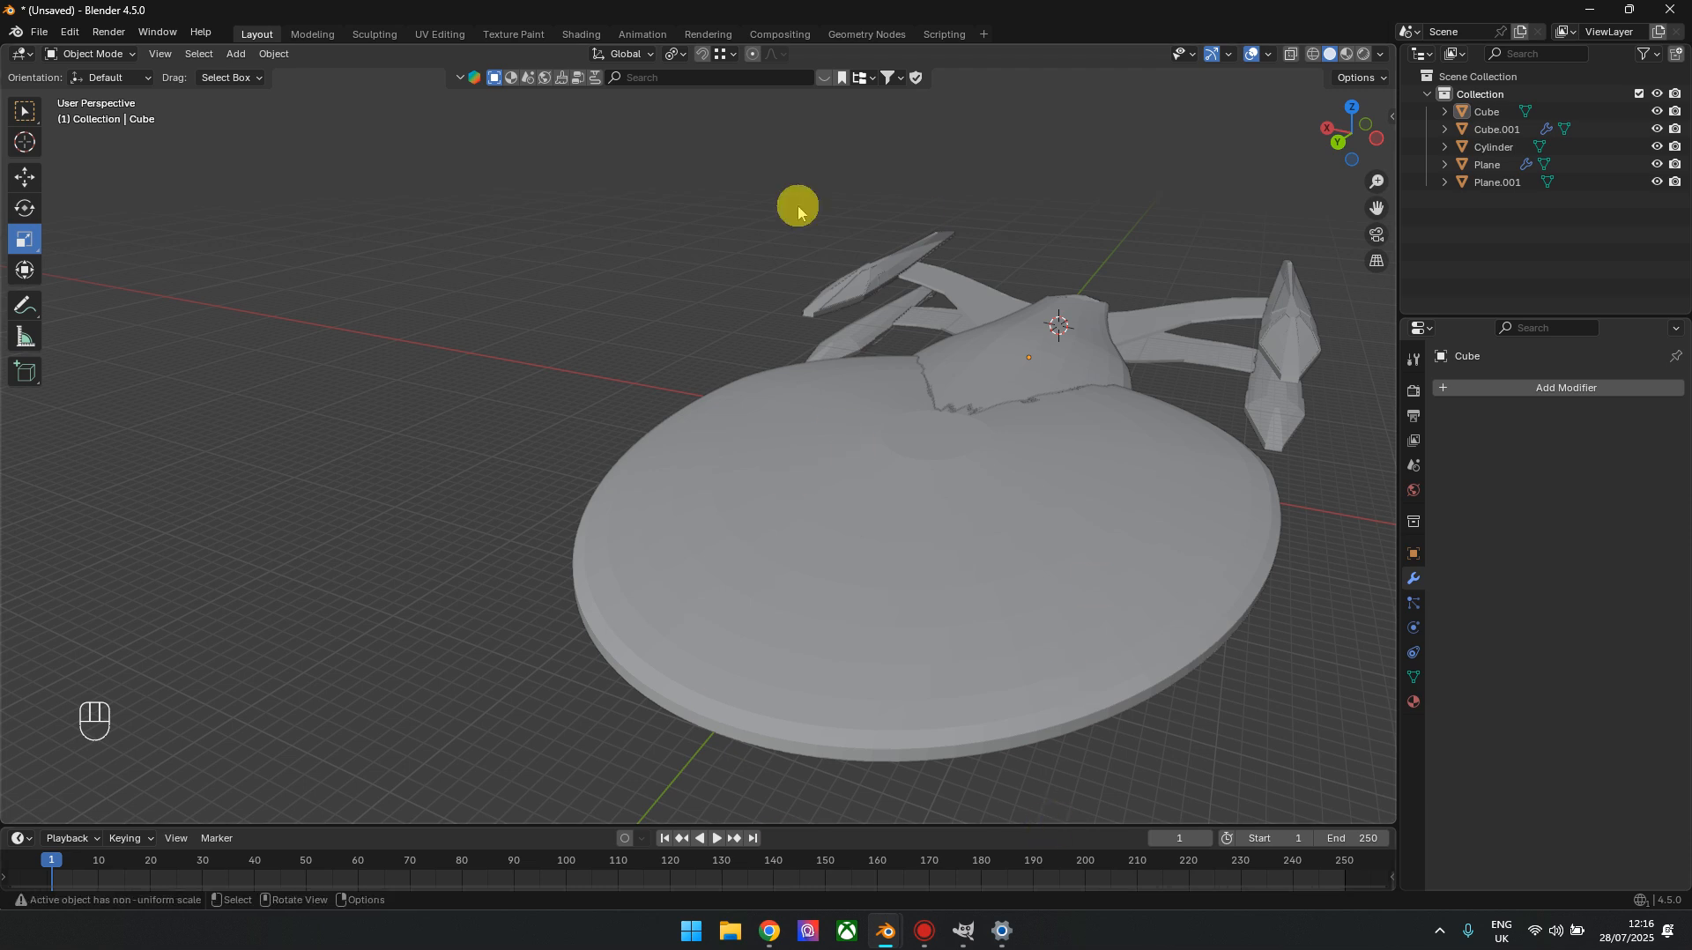
pyautogui.moveTo(1353, 152); pyautogui.dragTo(1067, 104)
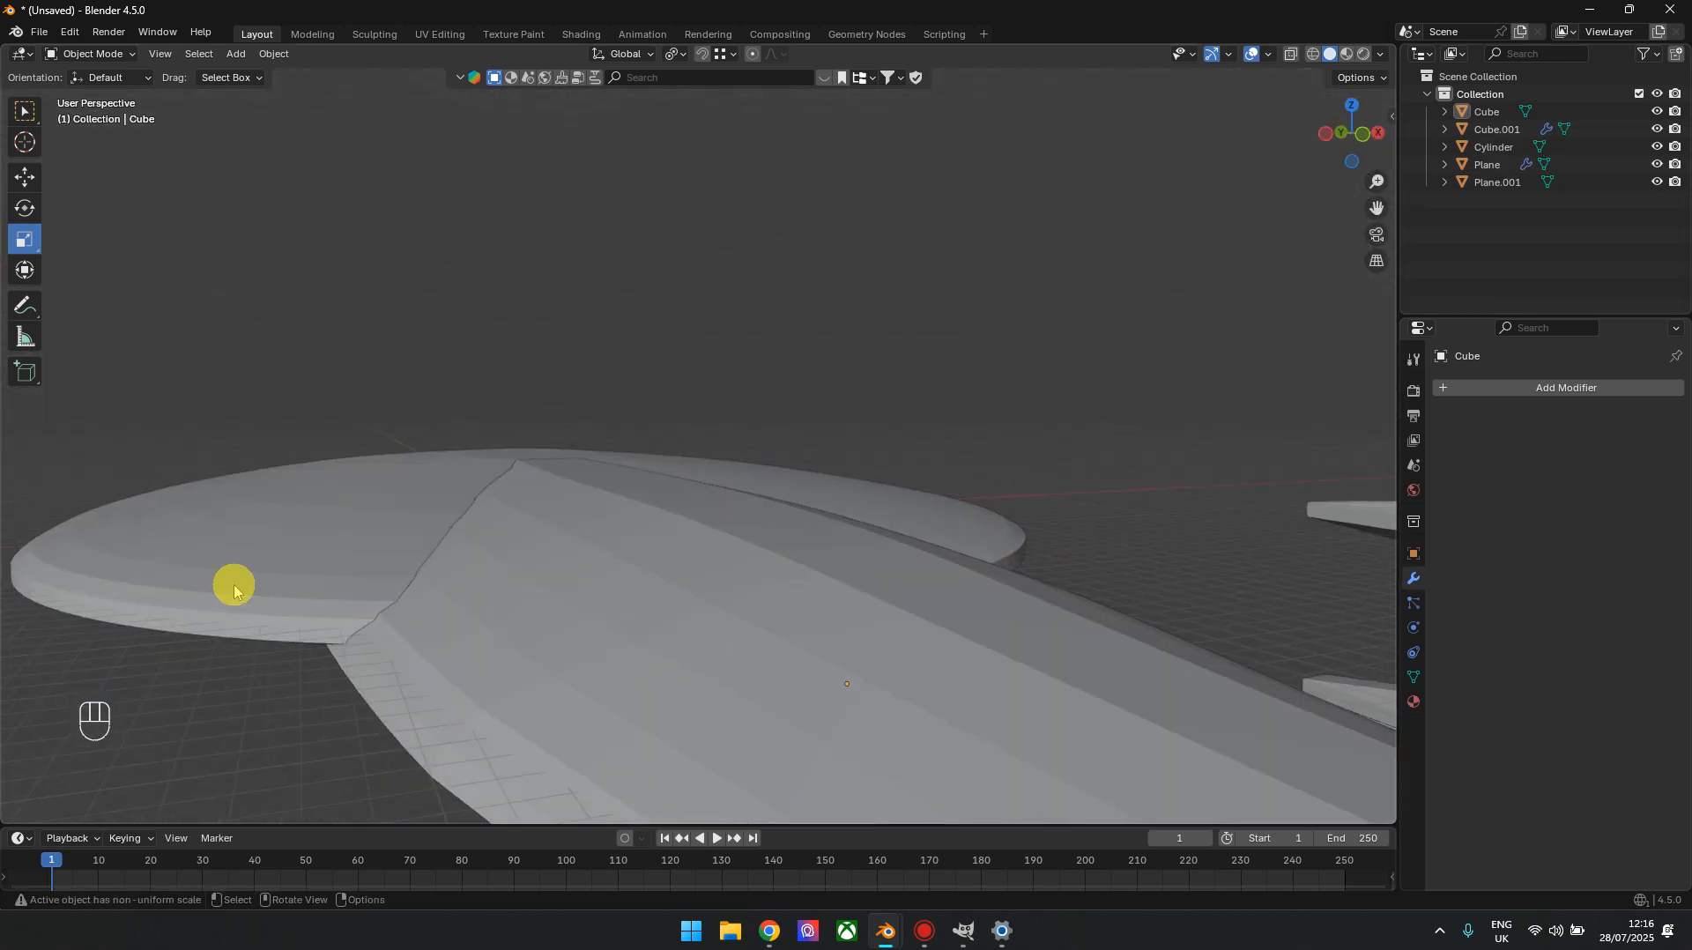
pyautogui.moveTo(1341, 133); pyautogui.dragTo(1010, 520)
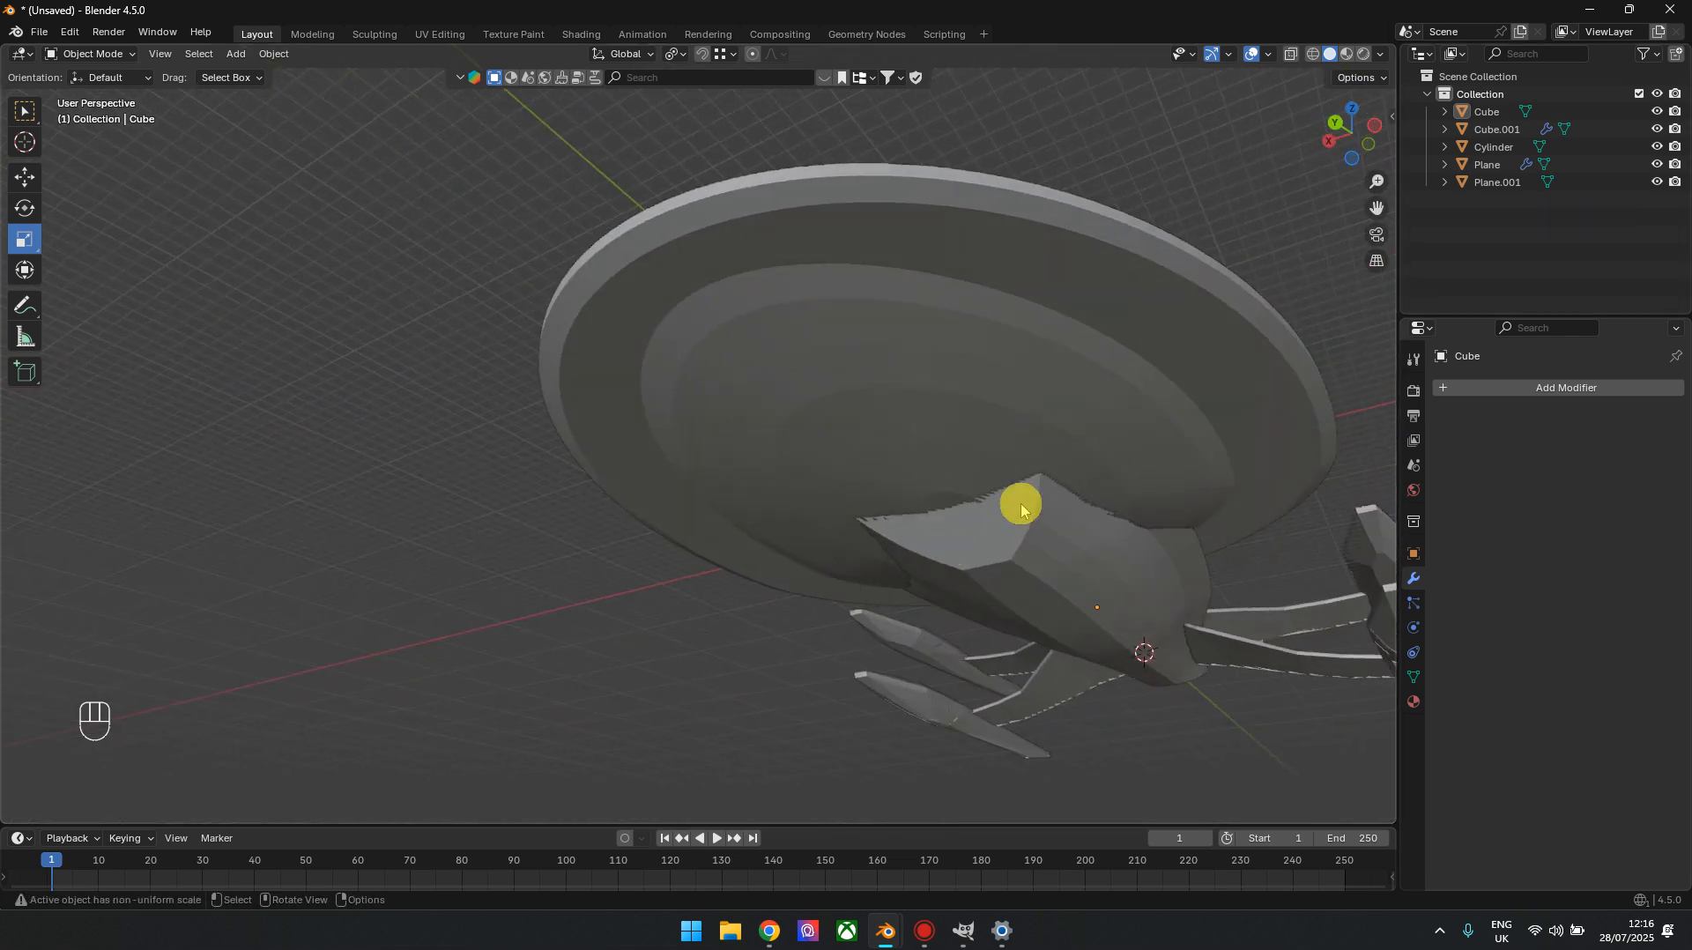
pyautogui.moveTo(1350, 132); pyautogui.dragTo(1348, 118)
pyautogui.keyDown('shift'); pyautogui.moveTo(1108, 516); pyautogui.dragTo(728, 523, button='middle'); pyautogui.keyUp('shift')
pyautogui.scroll(-4, 728, 524)
pyautogui.moveTo(1352, 125); pyautogui.dragTo(1348, 141)
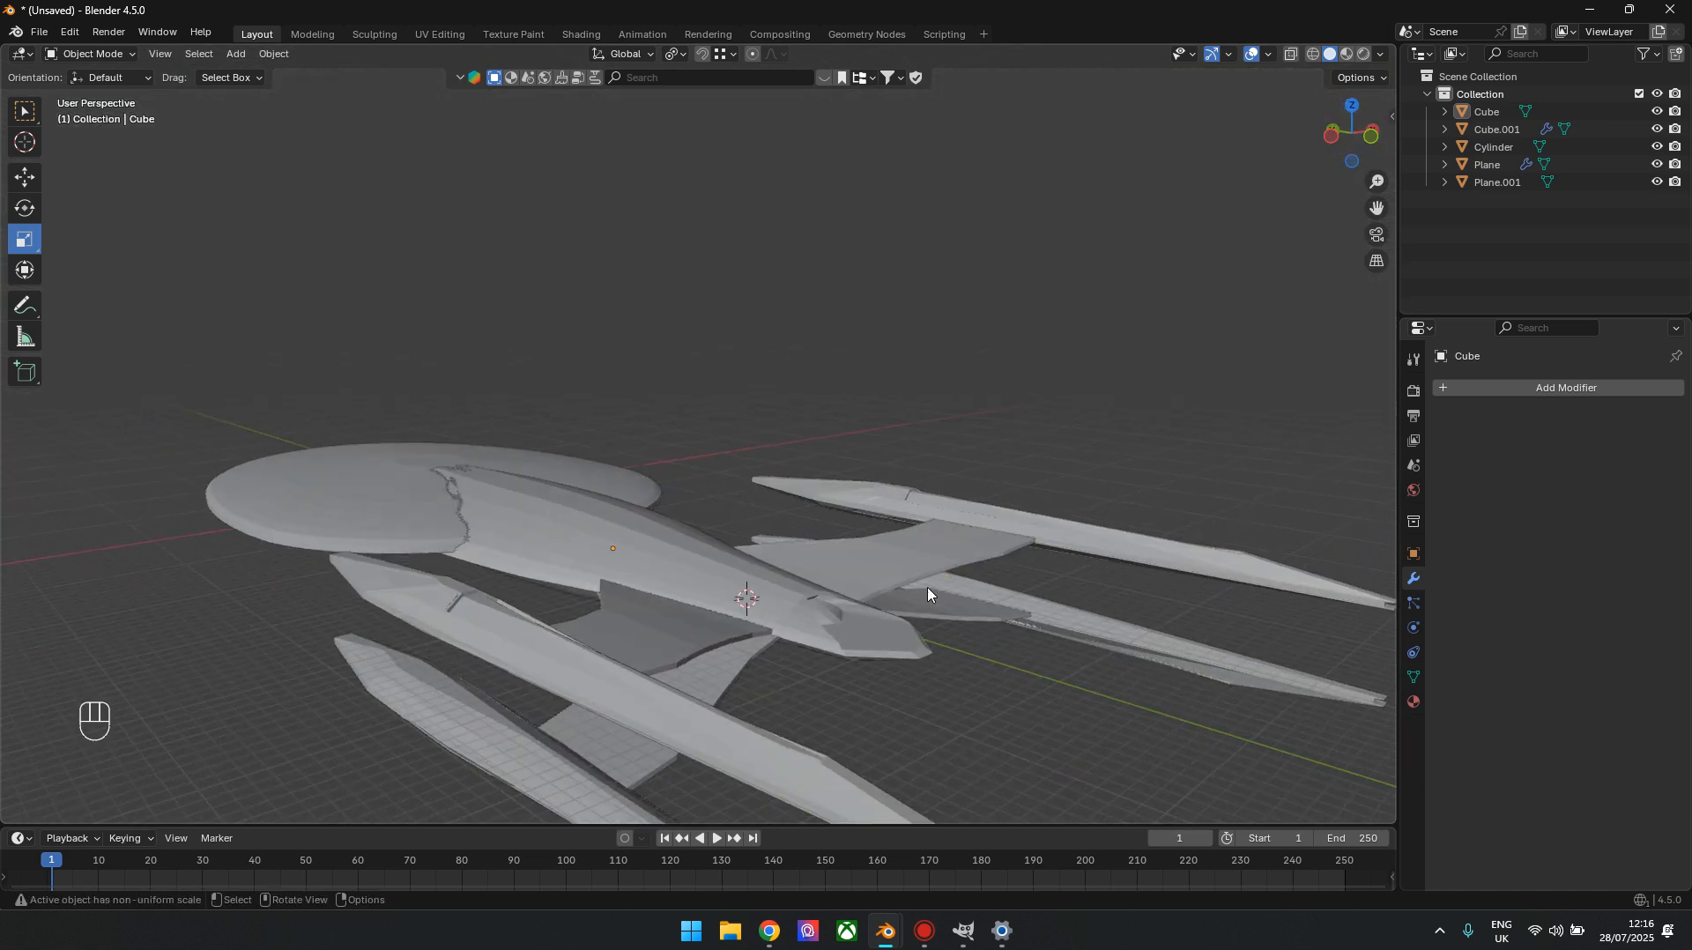
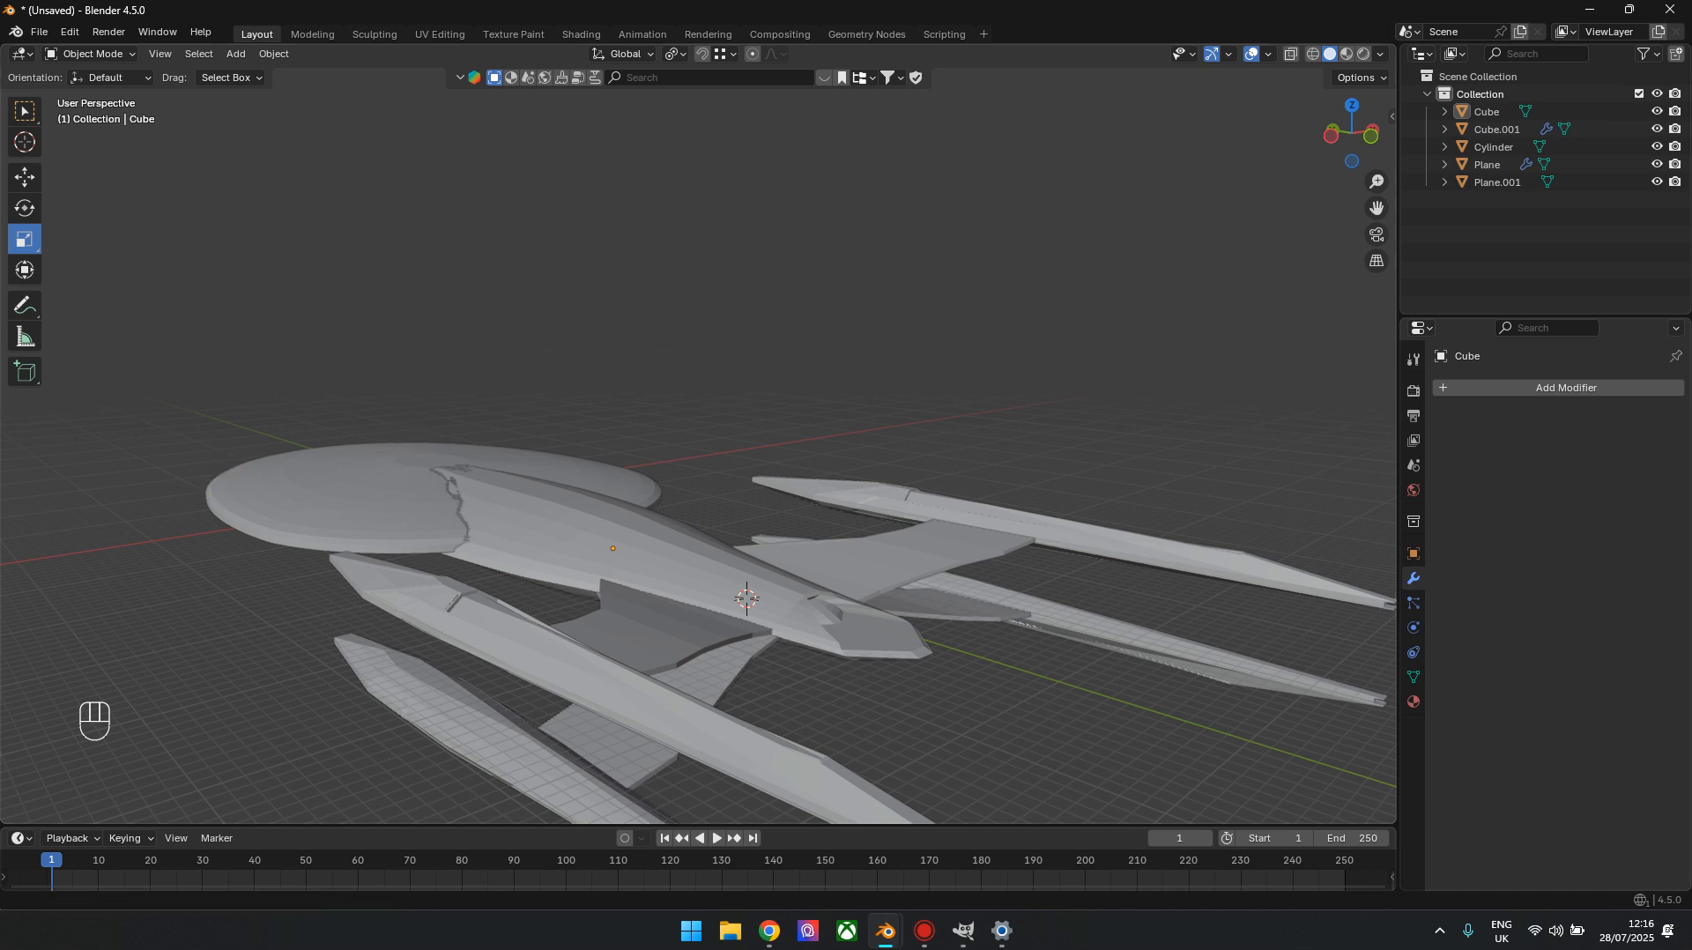
pyautogui.moveTo(1349, 121); pyautogui.dragTo(1075, 480)
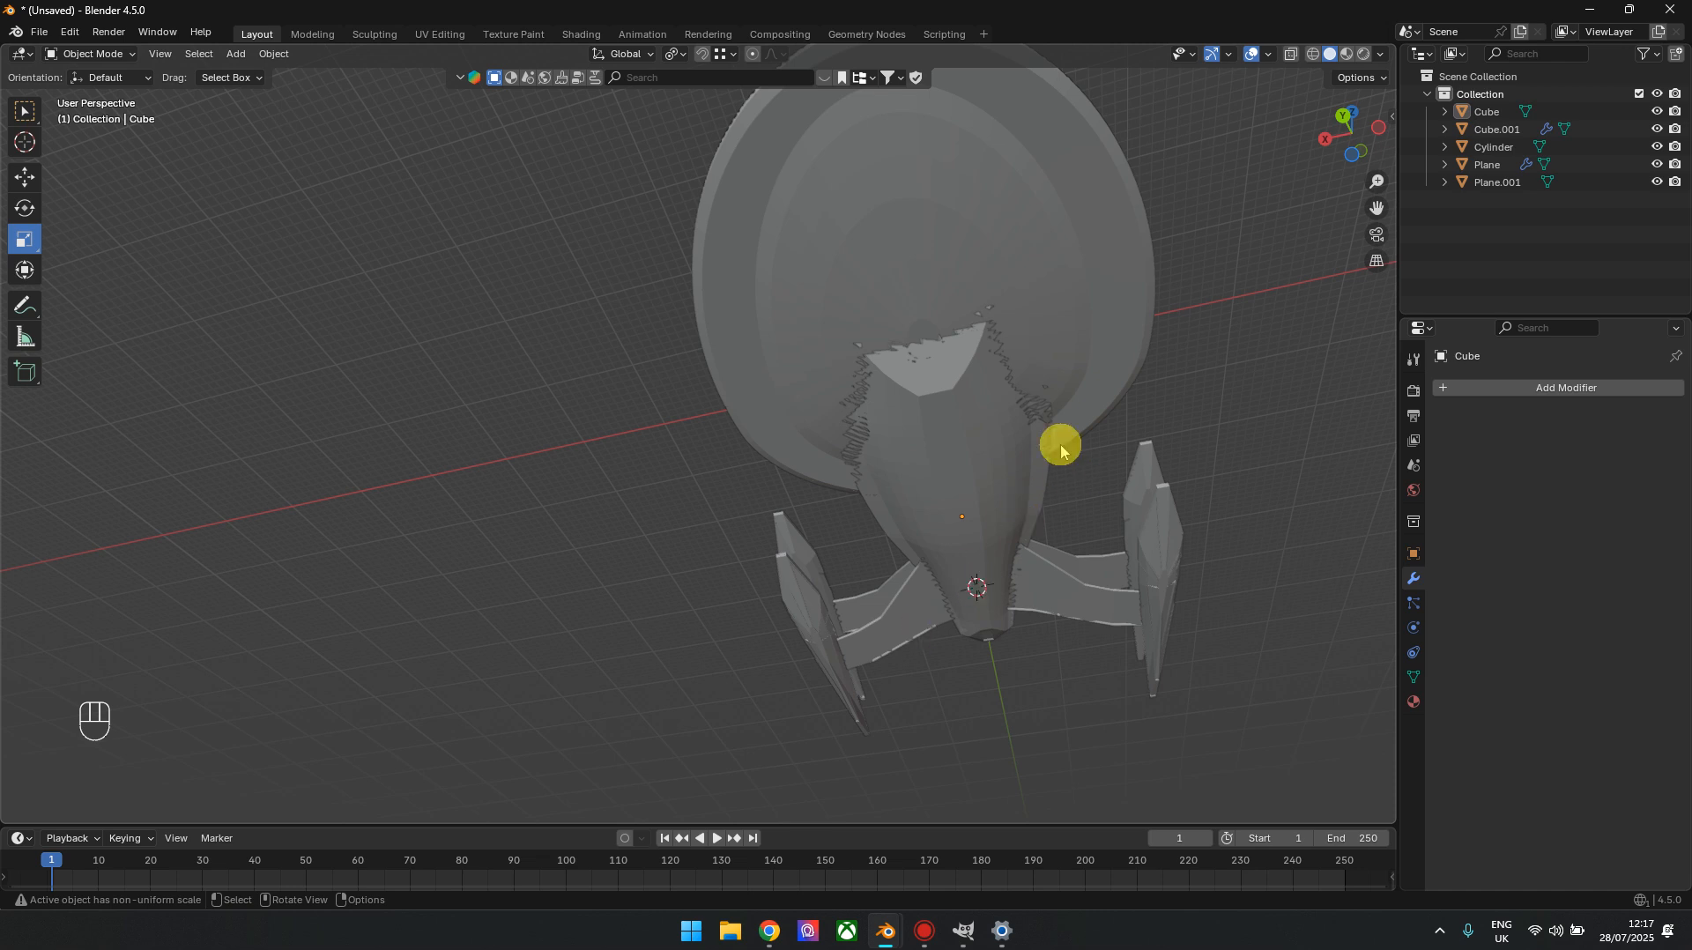
pyautogui.moveTo(1351, 128); pyautogui.dragTo(1343, 141)
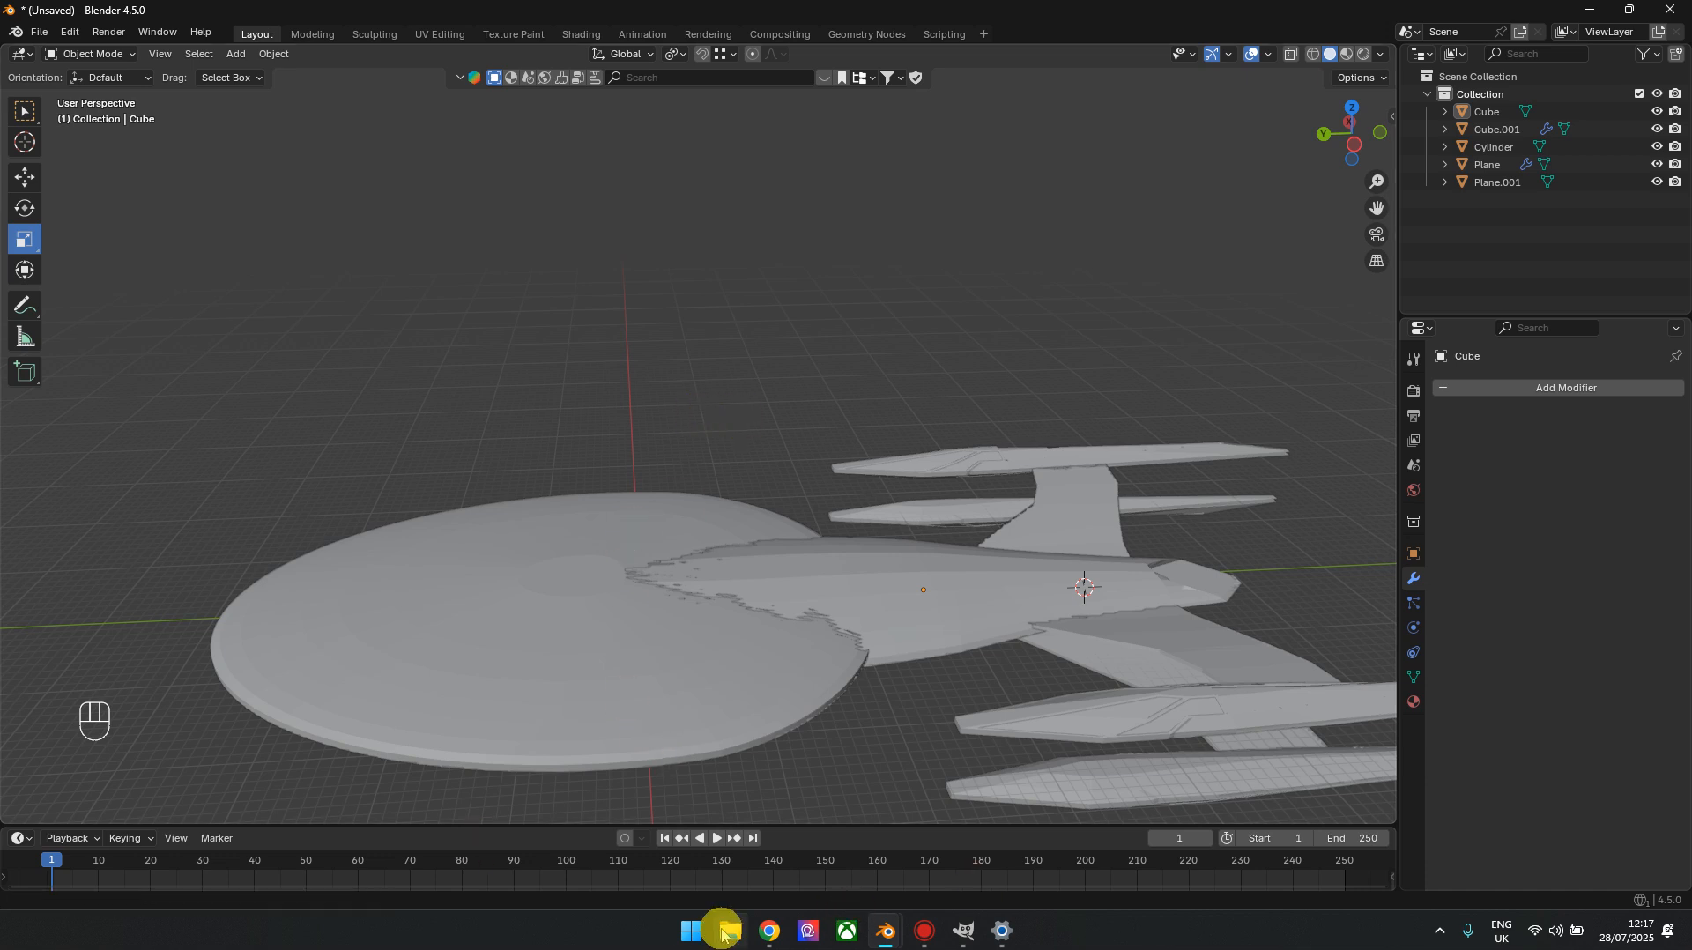
# Switch to Chrome, open Facebook in a new tab and look over the header of the Mephistoclees Studios page
pyautogui.click(769, 930)
pyautogui.click(474, 18)
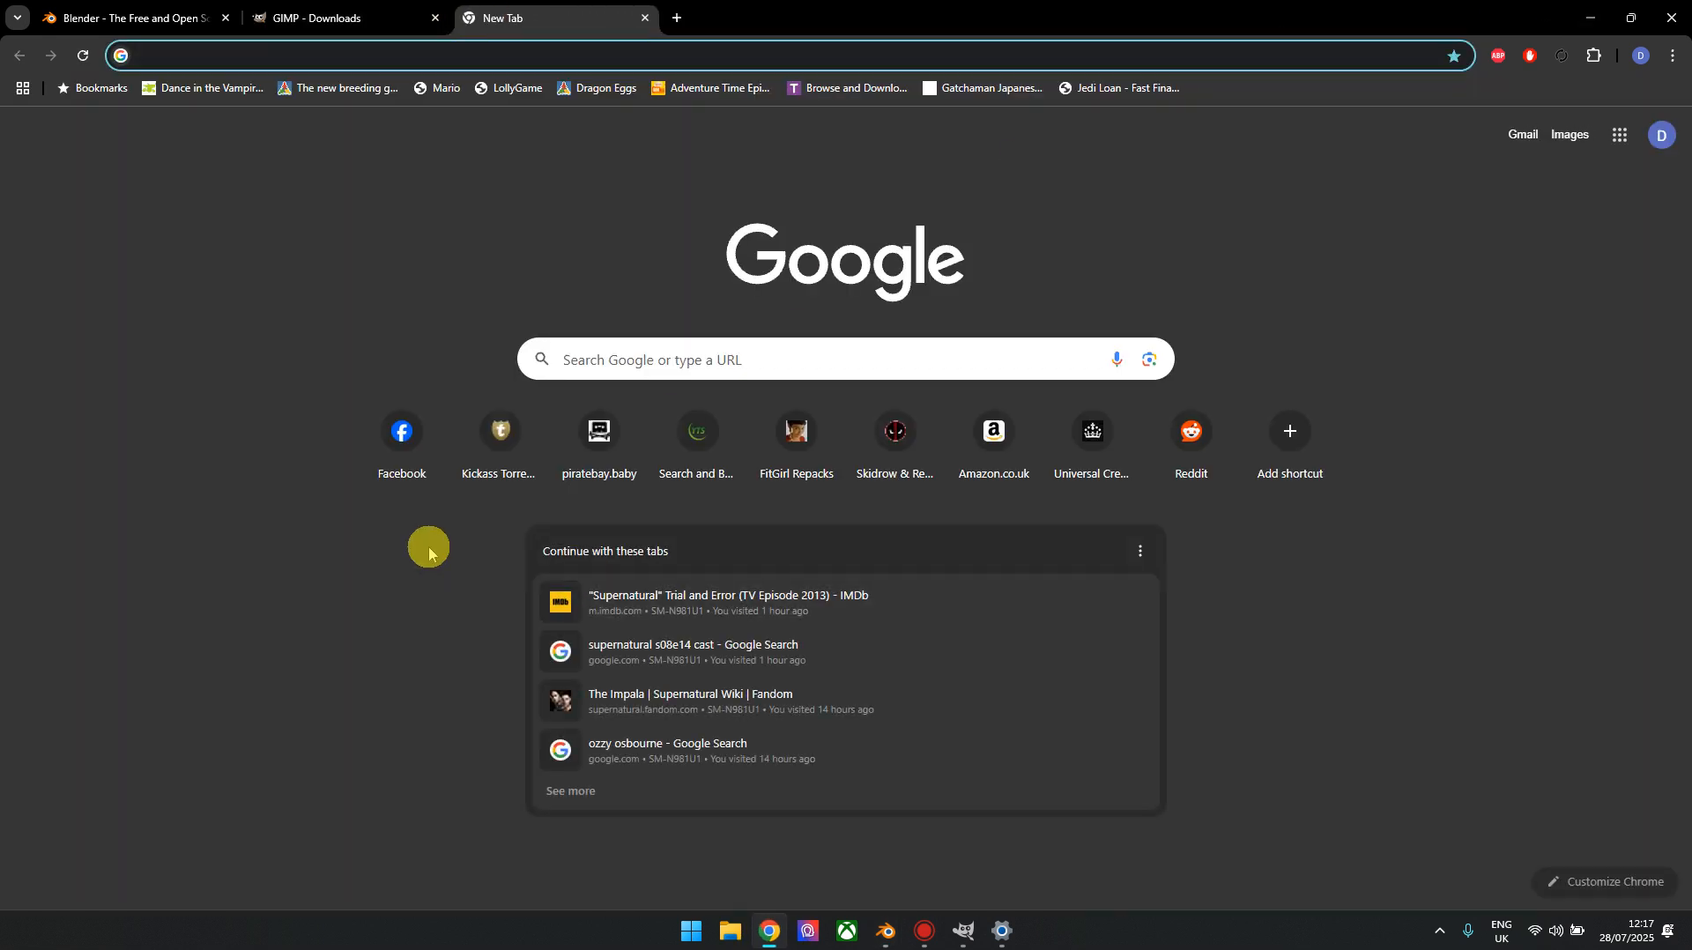
pyautogui.click(402, 432)
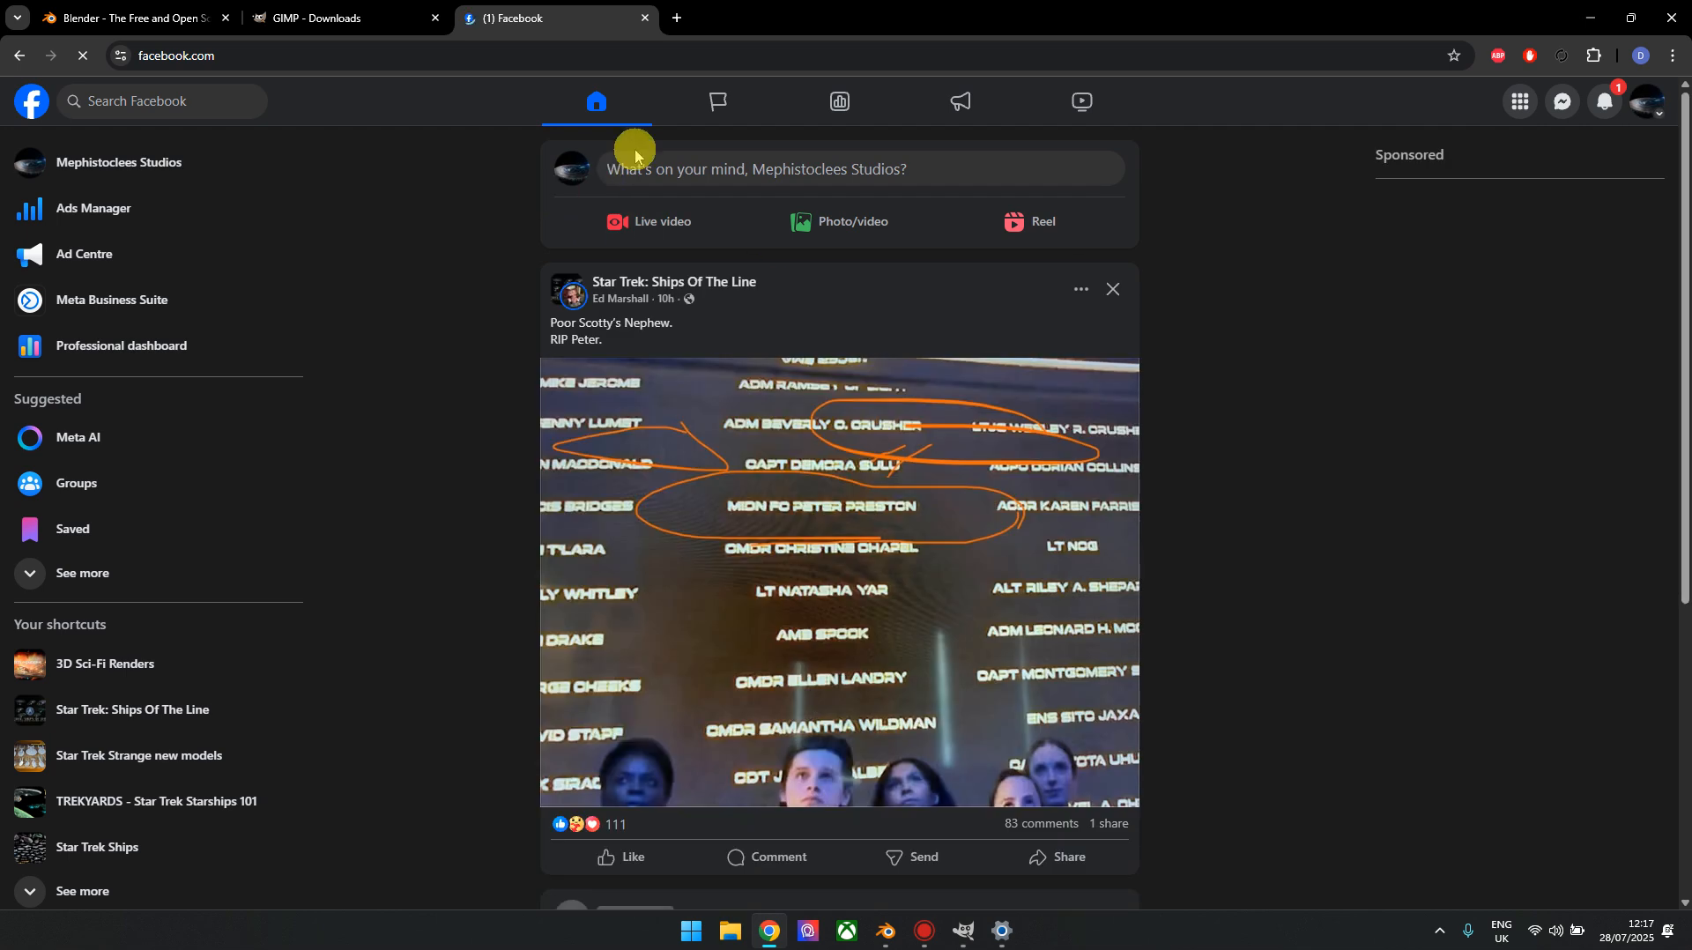
pyautogui.click(570, 166)
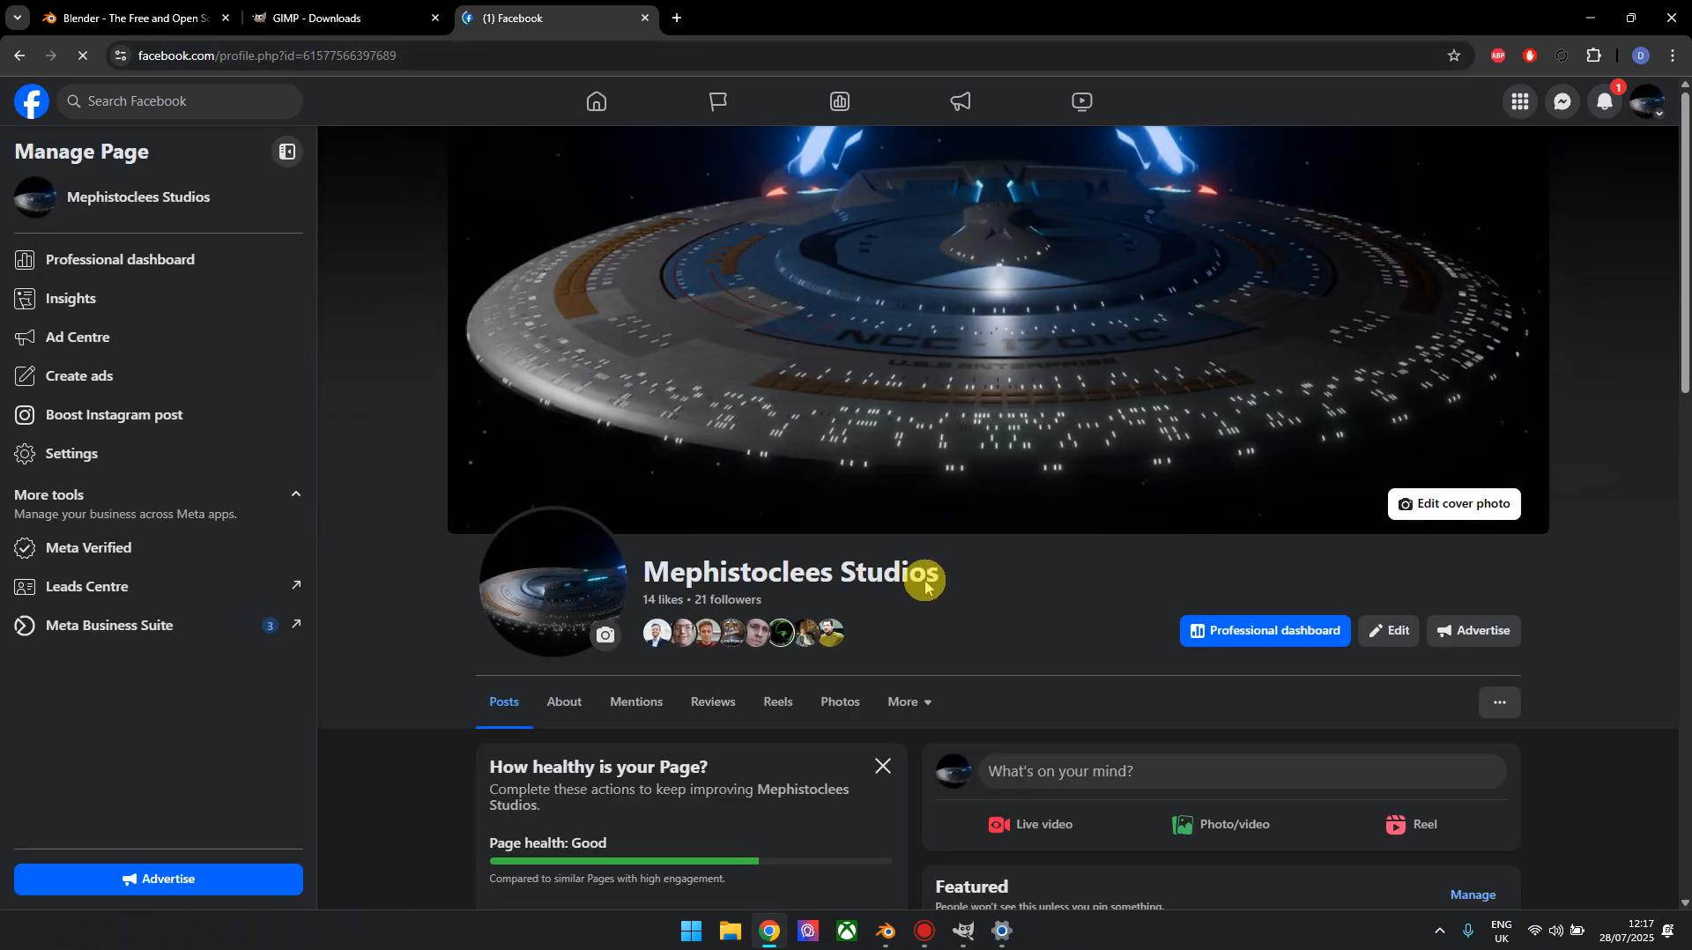
pyautogui.scroll(-2, 925, 582)
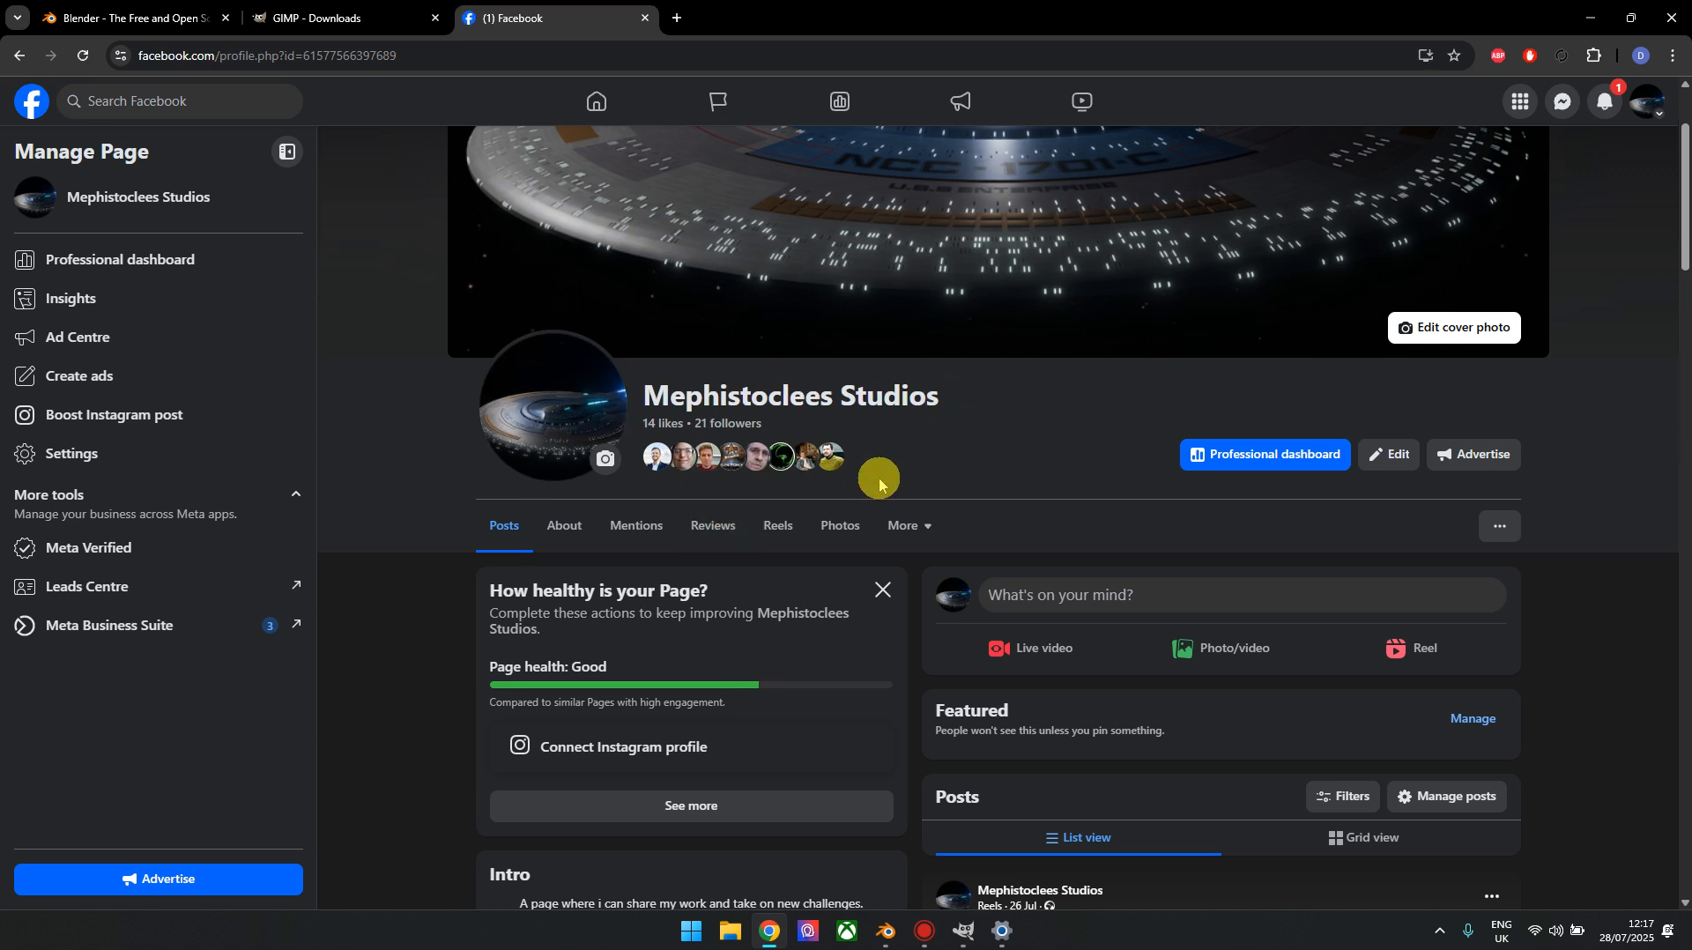
pyautogui.scroll(2, 869, 427)
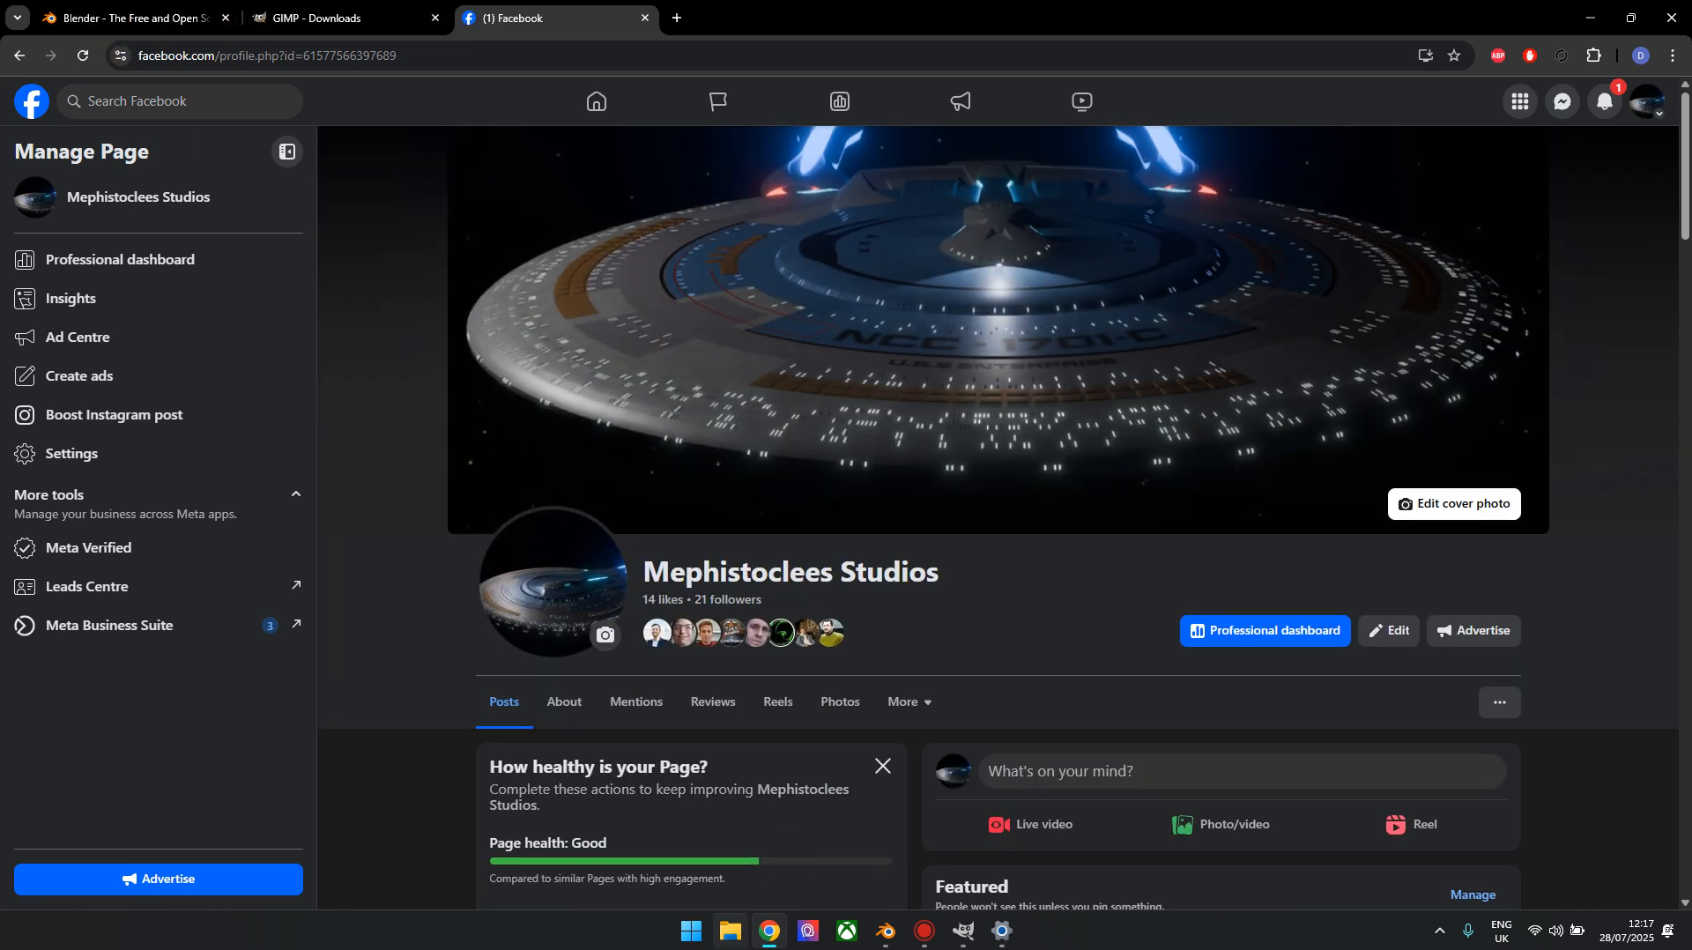